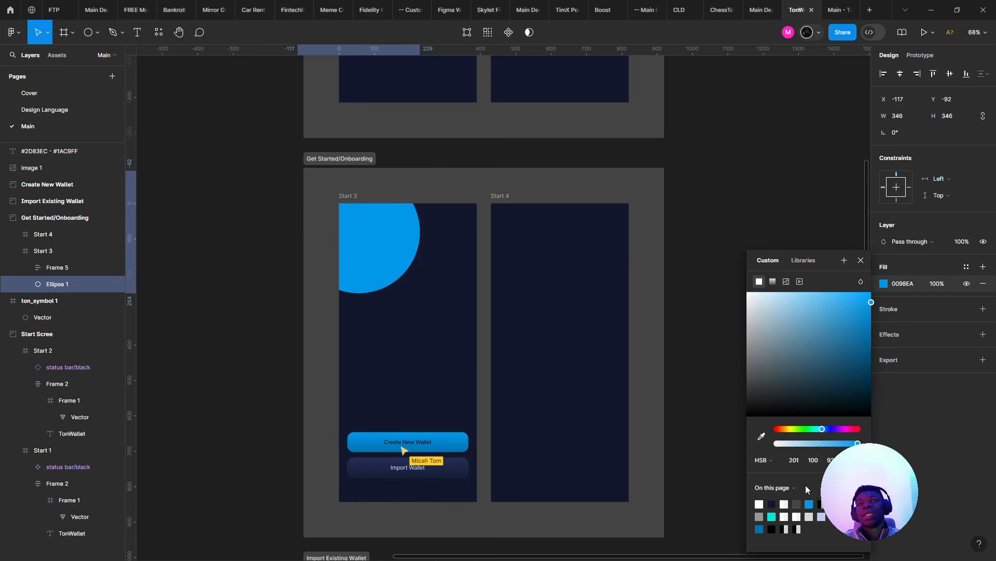
# - Give the blue ellipse a Layer blur effect with a blur amount of 200
pyautogui.click(983, 334)
pyautogui.click(913, 351)
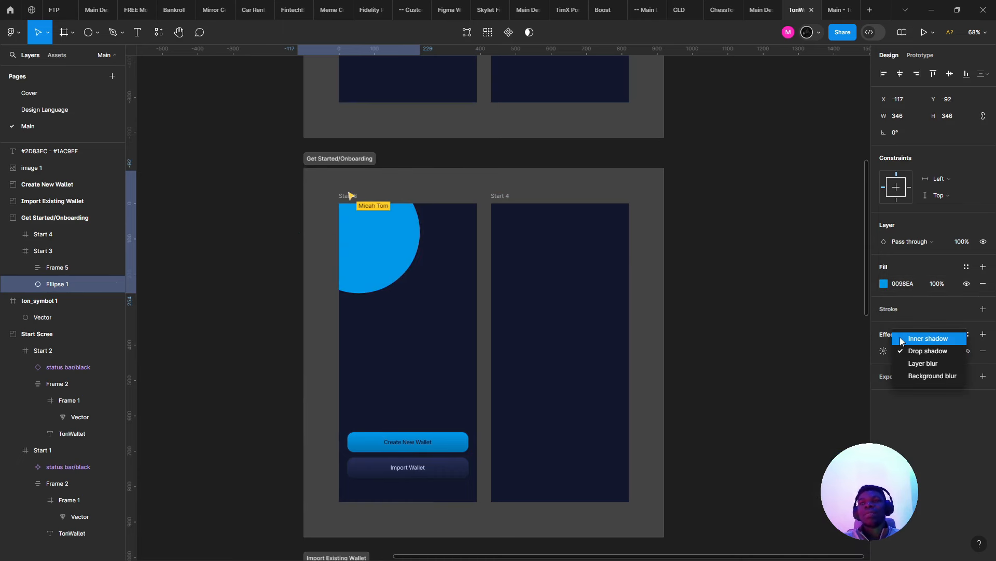
pyautogui.click(905, 367)
pyautogui.click(883, 351)
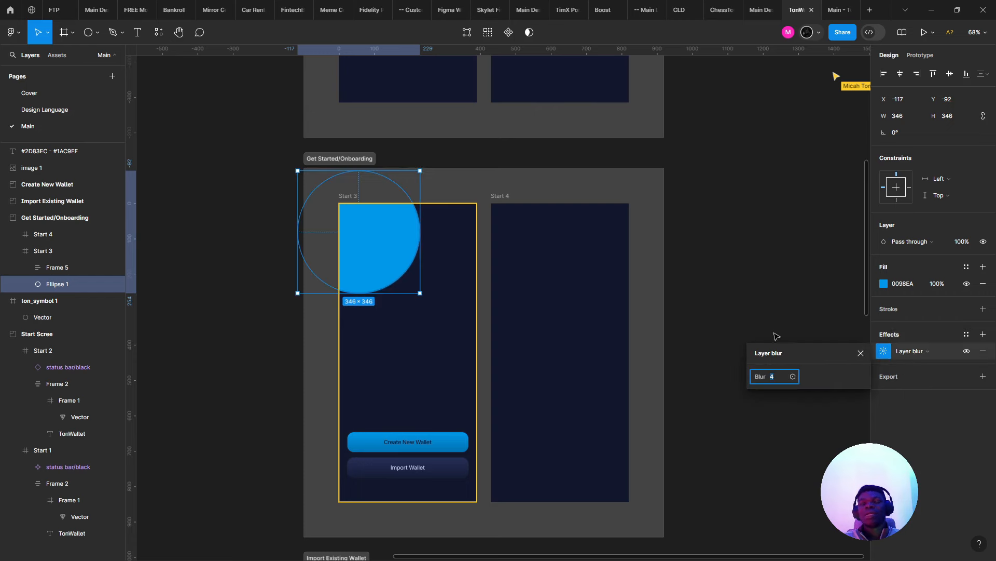
pyautogui.write('200')
pyautogui.press('Return')
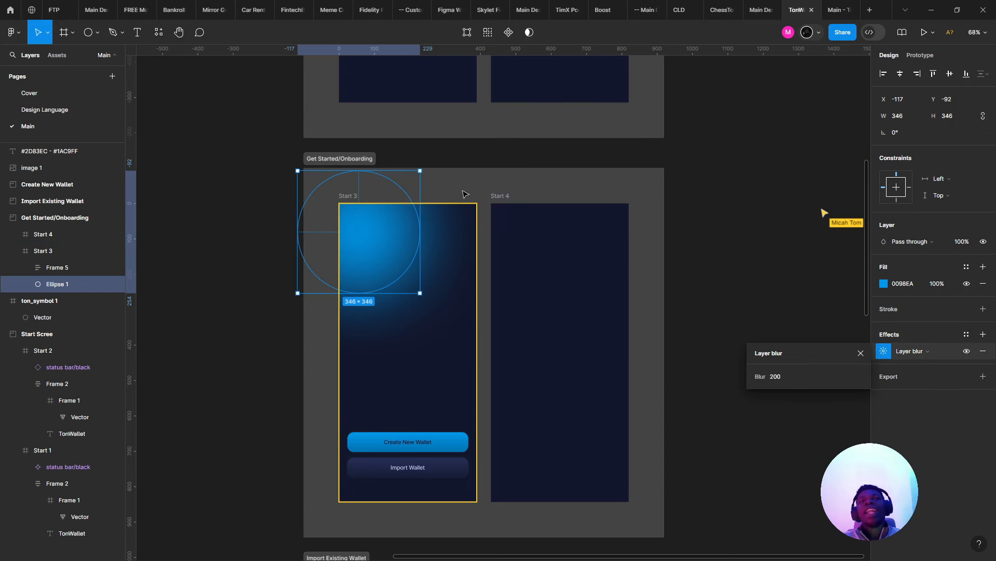
# - Narrow the glow into a thin 48-wide ellipse tilted about 45°
pyautogui.moveTo(419, 224); pyautogui.dragTo(367, 238)
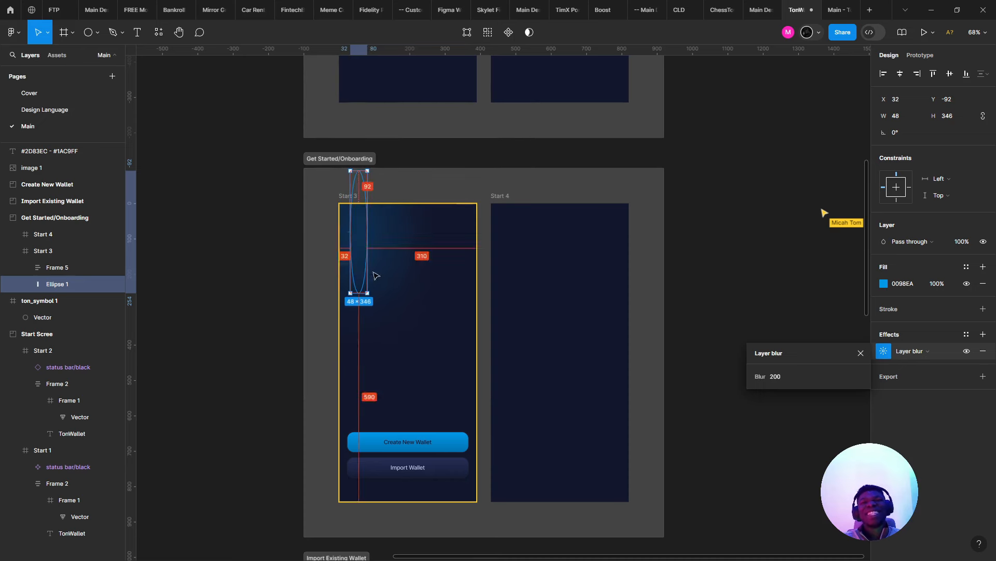
pyautogui.click(376, 314)
pyautogui.hotkey('ctrl', 'z')
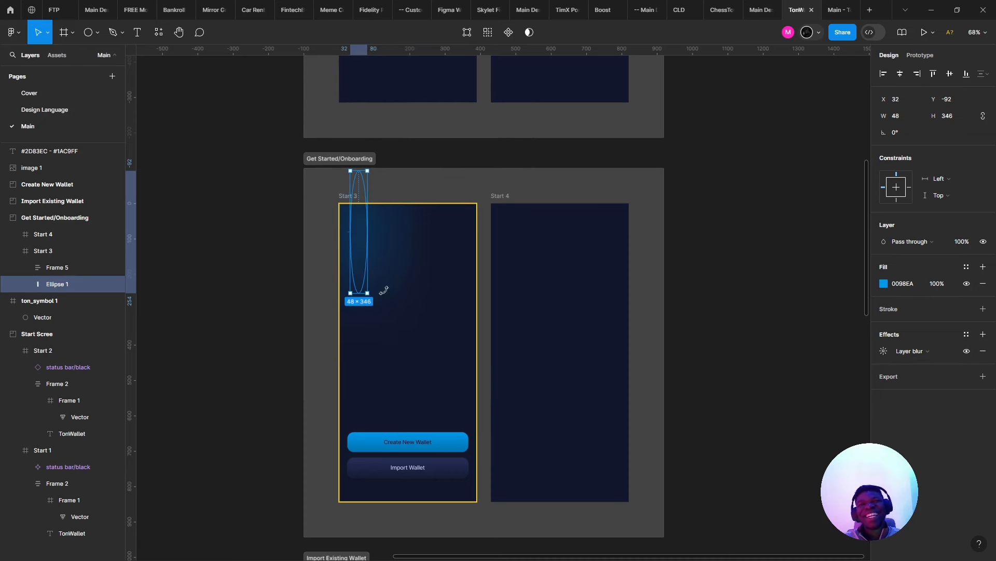
pyautogui.moveTo(384, 289); pyautogui.dragTo(391, 250)
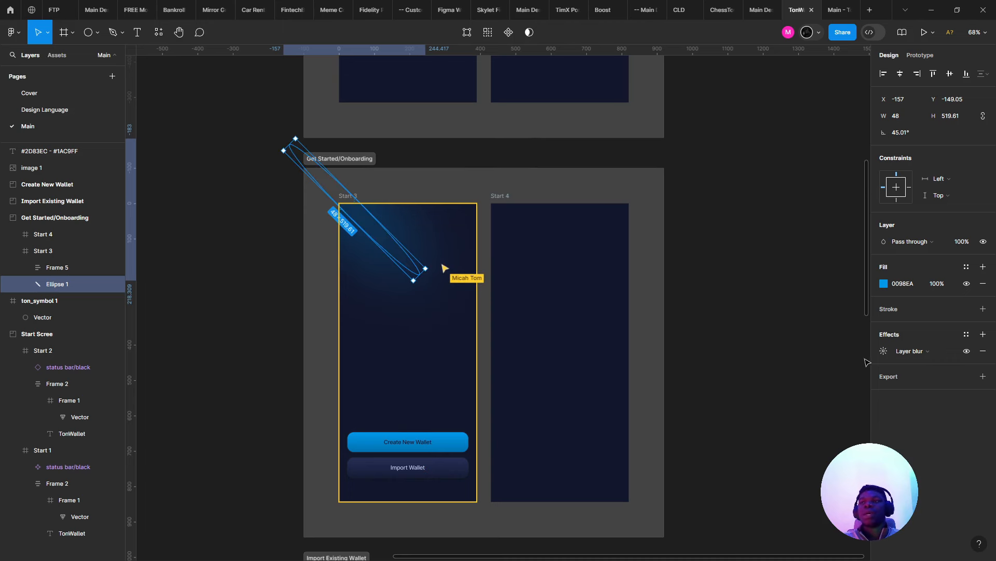
# - Lower the ellipse's layer blur to 90 to sharpen the beam
pyautogui.click(882, 352)
pyautogui.moveTo(798, 377); pyautogui.dragTo(792, 358)
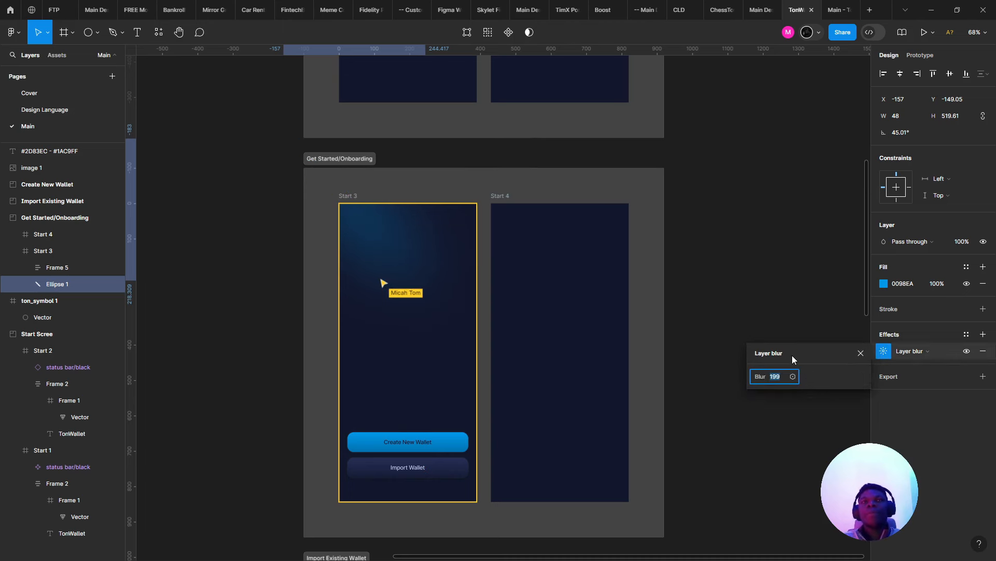
pyautogui.hotkey('shift', 'Down')
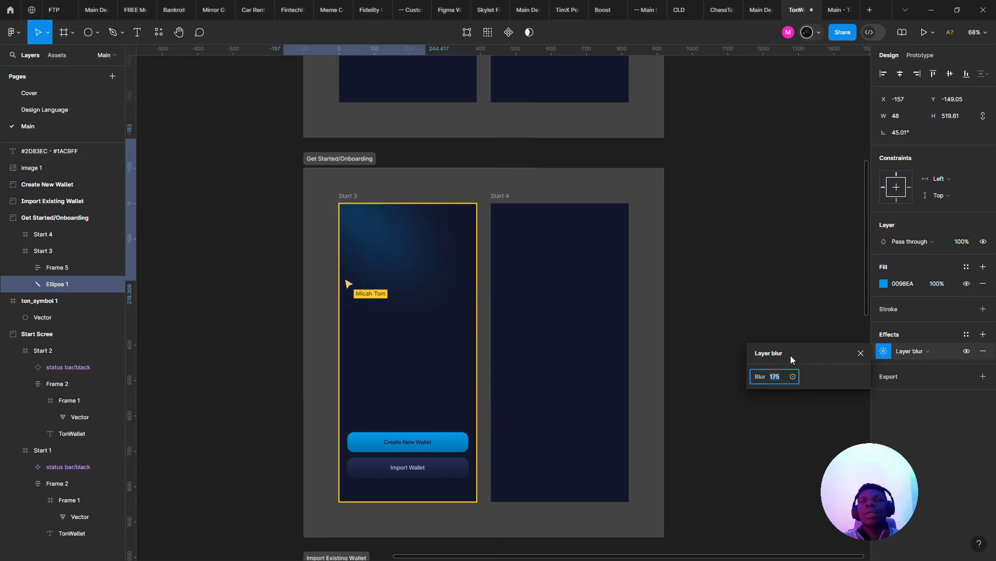
pyautogui.press('Down')
pyautogui.press('Down')
pyautogui.press('Down')
pyautogui.press('Down')
pyautogui.press('Down')
pyautogui.press('Down')
pyautogui.press('Down')
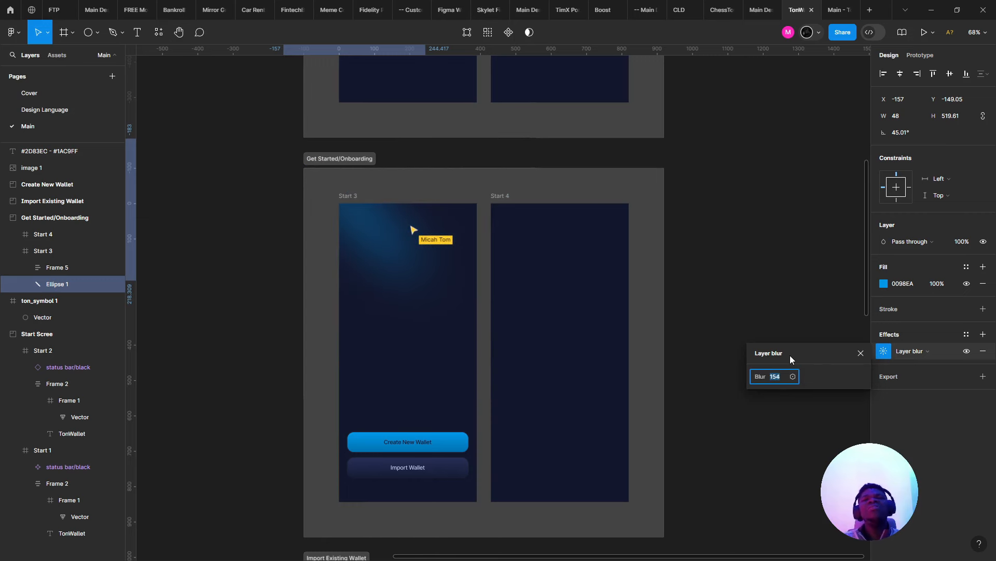
pyautogui.press('Down')
pyautogui.press('Down')
pyautogui.press('Down')
pyautogui.press('Down')
pyautogui.press('Down')
pyautogui.press('Down')
pyautogui.press('Down')
pyautogui.press('Down')
pyautogui.press('Down')
pyautogui.press('Down')
pyautogui.press('Down')
pyautogui.press('Down')
pyautogui.press('Down')
pyautogui.press('Down')
pyautogui.press('Down')
pyautogui.press('Down')
pyautogui.press('Down')
pyautogui.press('Down')
pyautogui.press('Down')
pyautogui.press('Down')
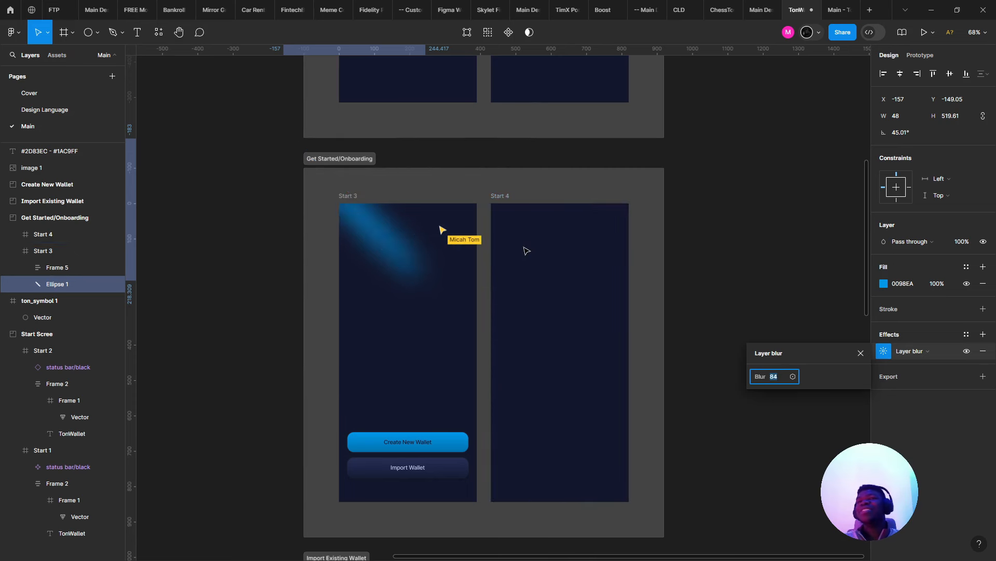
pyautogui.press('Up')
pyautogui.press('Up')
pyautogui.press('Up')
pyautogui.press('Up')
pyautogui.press('Up')
pyautogui.press('Up')
# - Move the beam down-left across Start 3 and admit the waiting person to the video call
pyautogui.moveTo(392, 258); pyautogui.dragTo(402, 292)
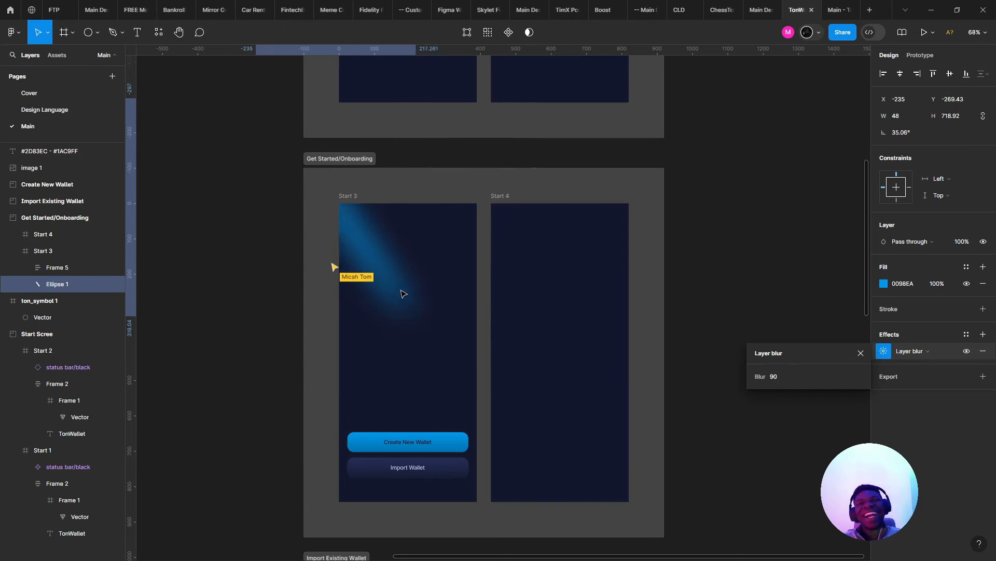
pyautogui.hotkey('alt', 'Tab')
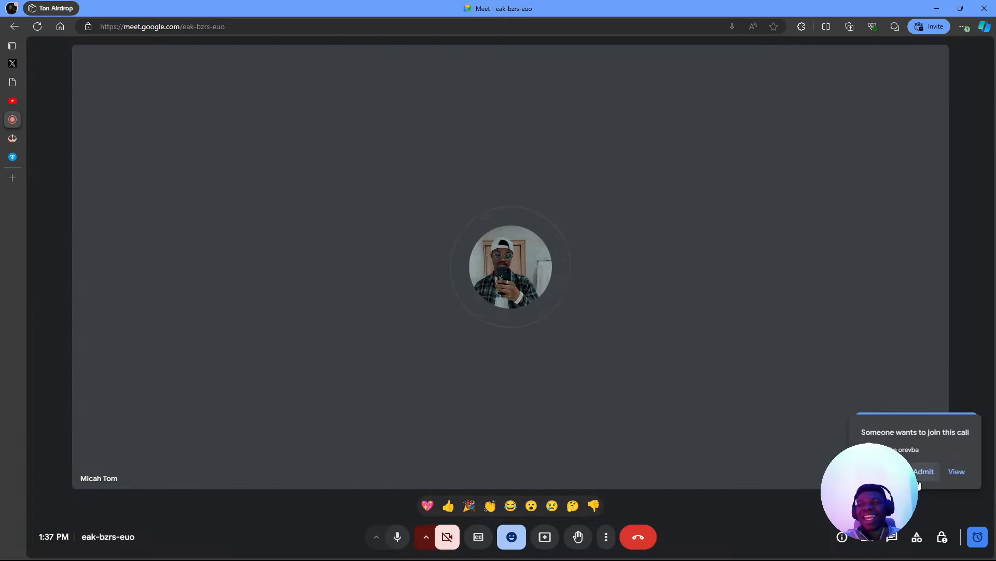
pyautogui.click(921, 473)
pyautogui.hotkey('alt', 'Tab')
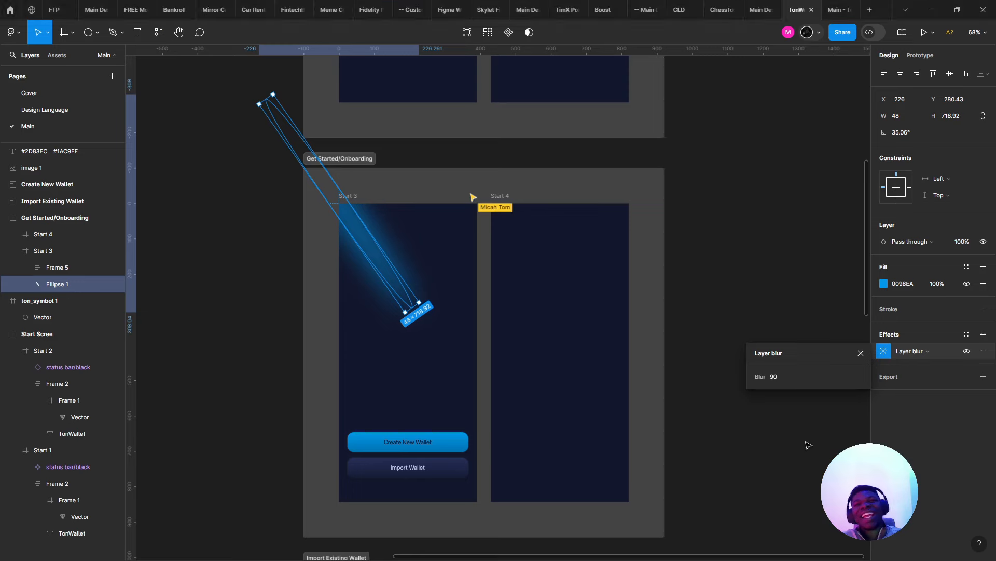
pyautogui.click(569, 374)
pyautogui.scroll(1, 520, 343)
pyautogui.moveTo(519, 343); pyautogui.dragTo(635, 389)
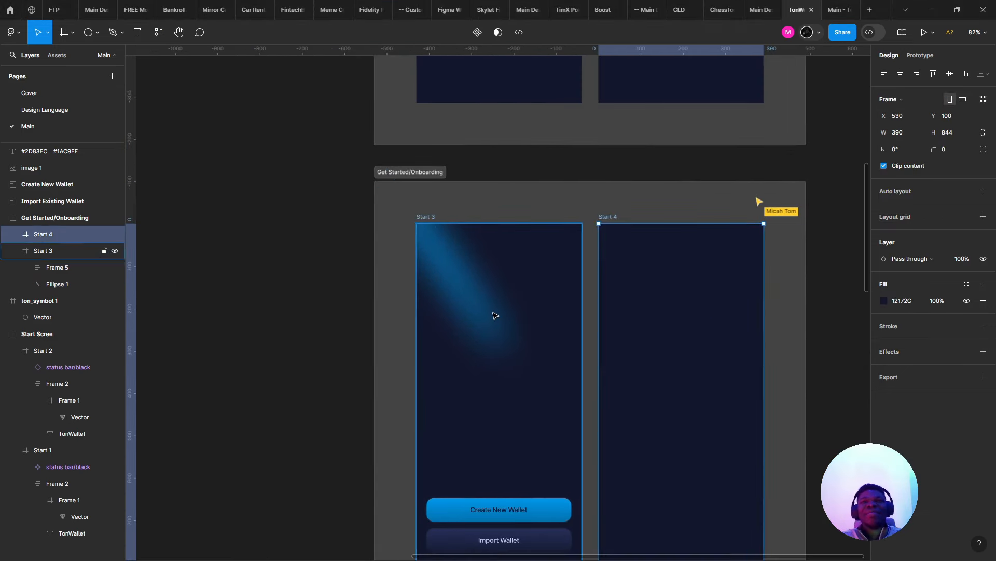
pyautogui.click(477, 308)
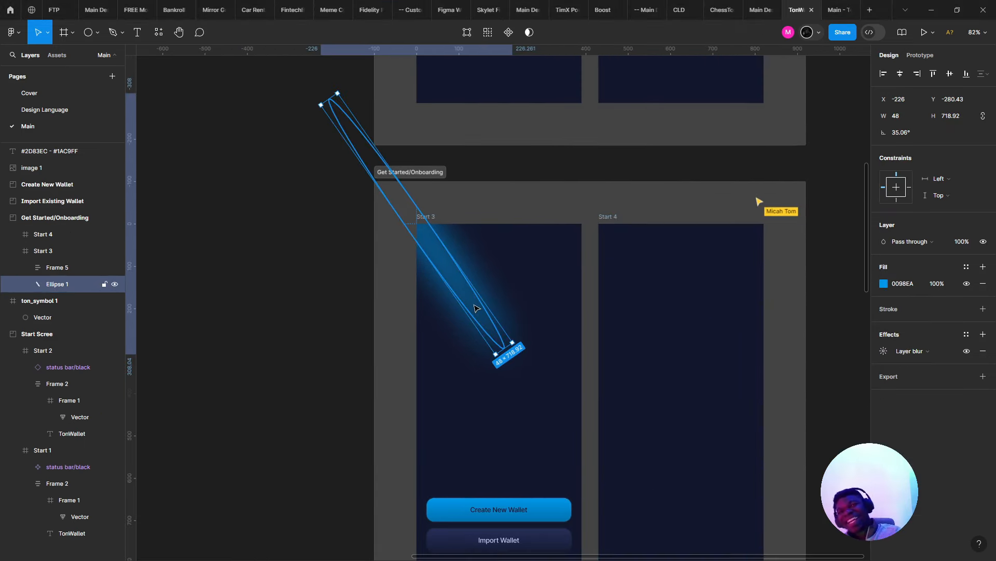
pyautogui.press('Delete')
pyautogui.scroll(-3, 514, 327)
pyautogui.hscroll(3, 513, 327)
pyautogui.scroll(5, 379, 430)
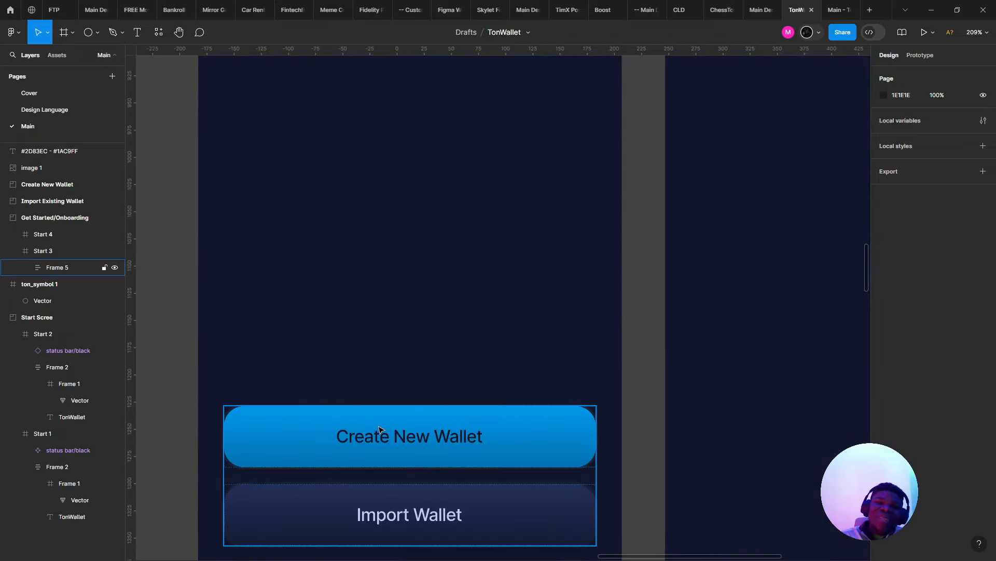
pyautogui.click(380, 430)
pyautogui.press('Escape')
pyautogui.scroll(-5, 381, 376)
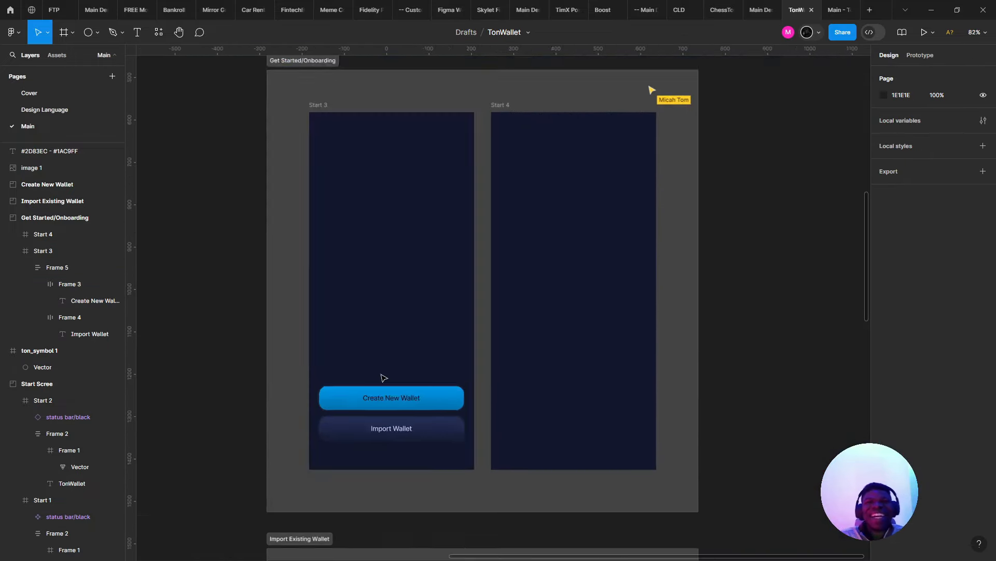
pyautogui.scroll(1, 392, 366)
pyautogui.hotkey('ctrl', 'z')
pyautogui.hotkey('ctrl', 'z')
pyautogui.hotkey('ctrl', 'z')
pyautogui.hotkey('ctrl', 'z')
pyautogui.hotkey('ctrl', 'z')
pyautogui.hotkey('ctrl', 'z')
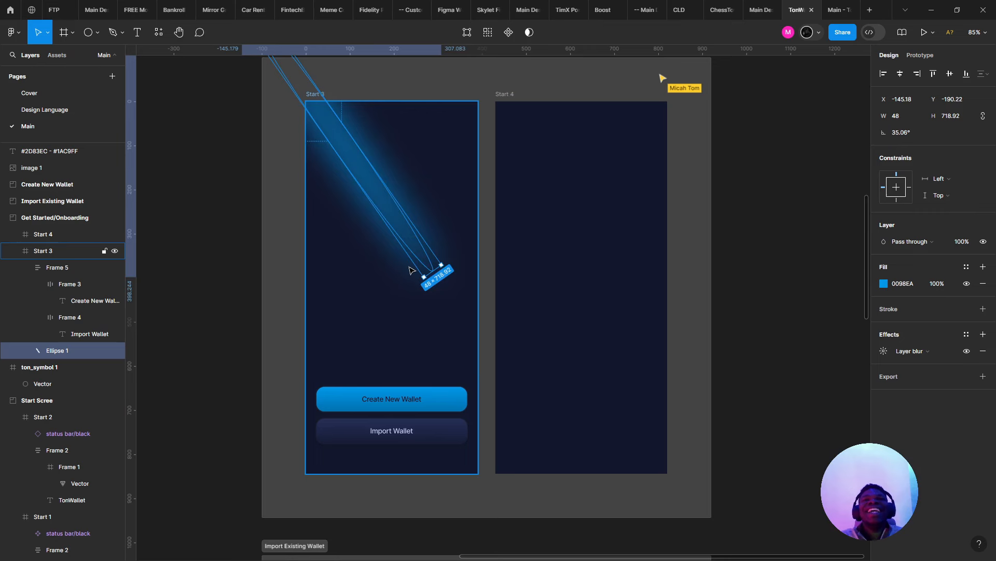
pyautogui.hotkey('ctrl', 'z')
pyautogui.hotkey('ctrl', 'z')
pyautogui.hotkey('ctrl', 'z')
pyautogui.hotkey('ctrl', 'z')
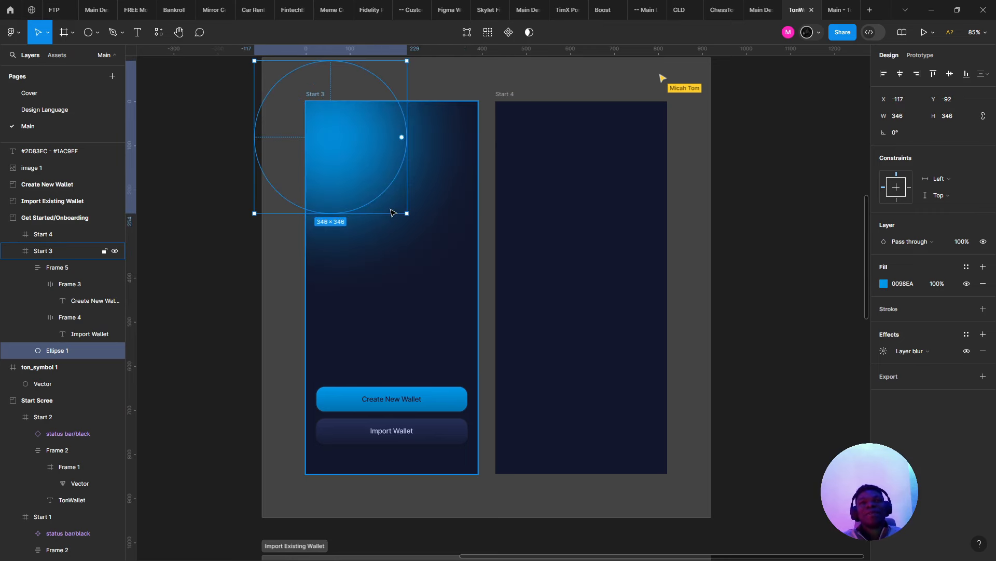
pyautogui.moveTo(405, 213); pyautogui.dragTo(437, 243)
pyautogui.moveTo(359, 179); pyautogui.dragTo(330, 160)
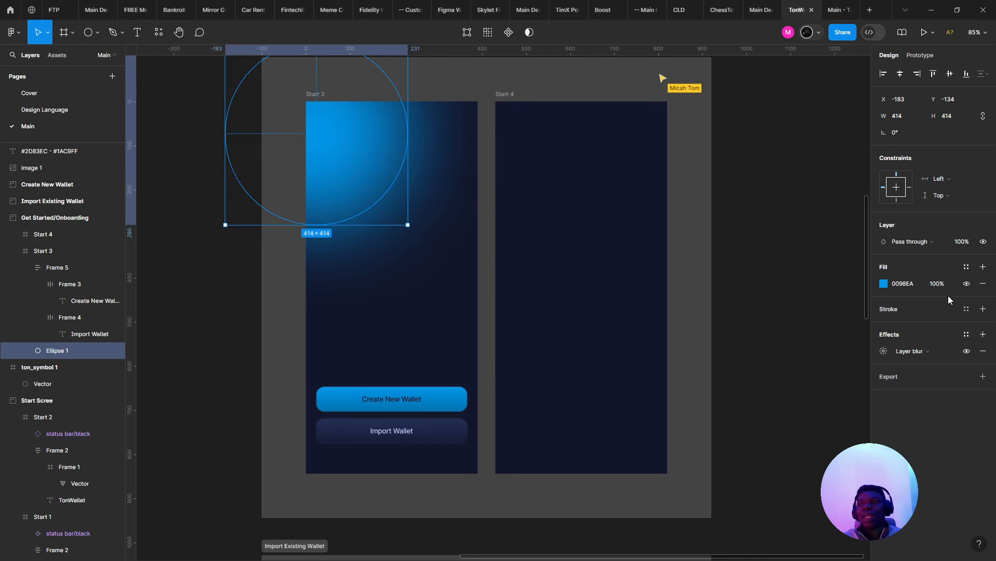
pyautogui.click(884, 351)
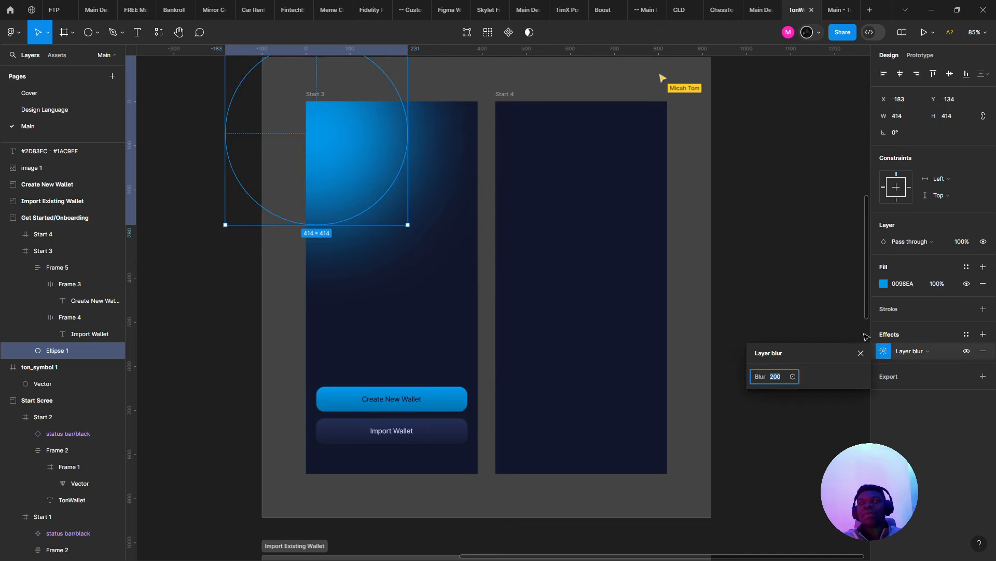
pyautogui.click(536, 251)
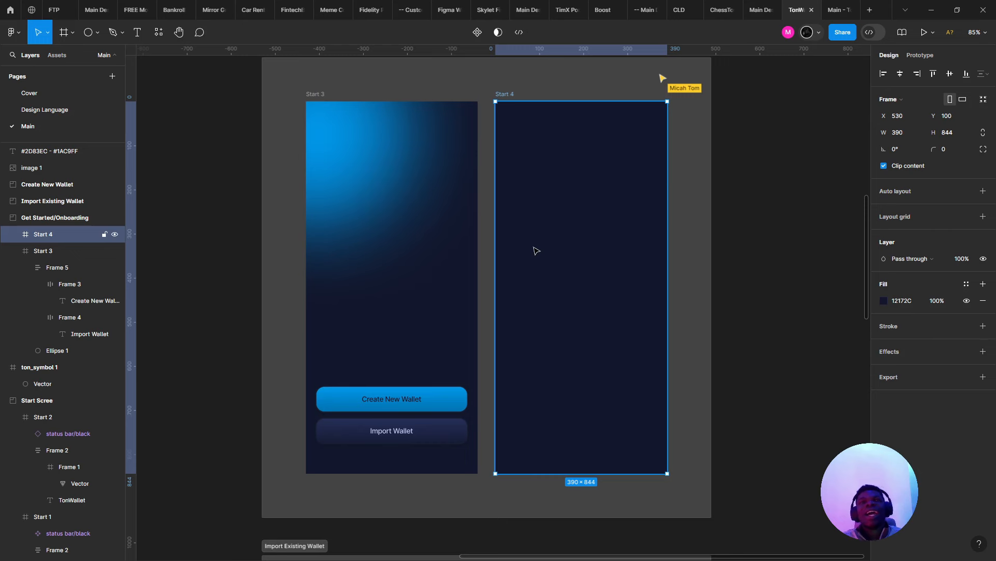
pyautogui.hotkey('ctrl', 'z')
pyautogui.hotkey('ctrl', 'z')
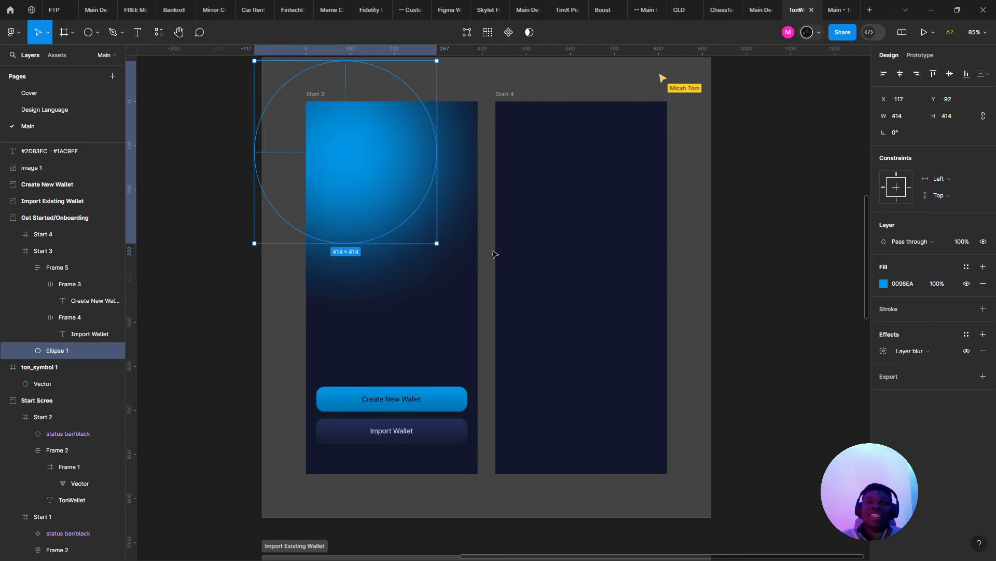
pyautogui.hotkey('ctrl', 'z')
pyautogui.hotkey('ctrl', 'shift', 'z')
pyautogui.hotkey('ctrl', 'shift', 'z')
pyautogui.hotkey('ctrl', 'z')
pyautogui.hotkey('ctrl', 'z')
pyautogui.hotkey('ctrl', 'z')
pyautogui.hotkey('ctrl', 'z')
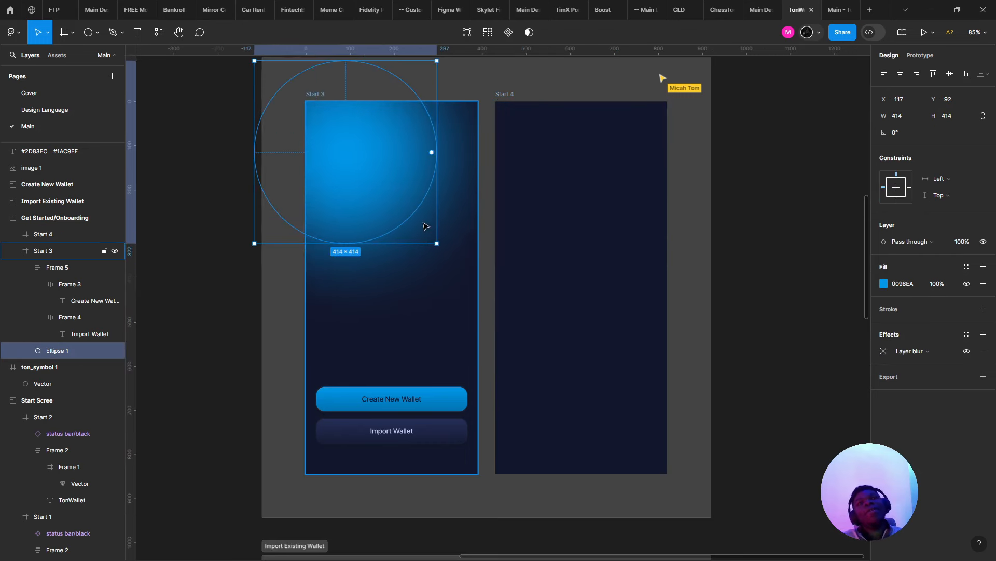
pyautogui.hotkey('ctrl', 'shift', 'z')
pyautogui.hotkey('ctrl', 'shift', 'z')
pyautogui.hotkey('ctrl', 'shift', 'z')
pyautogui.hotkey('ctrl', 'shift', 'z')
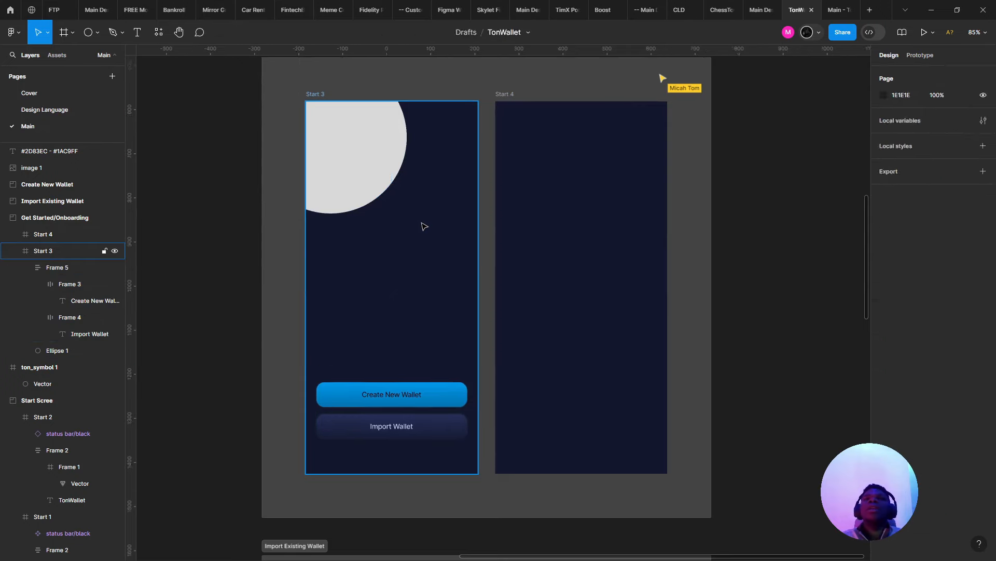
pyautogui.hotkey('alt', 'Tab')
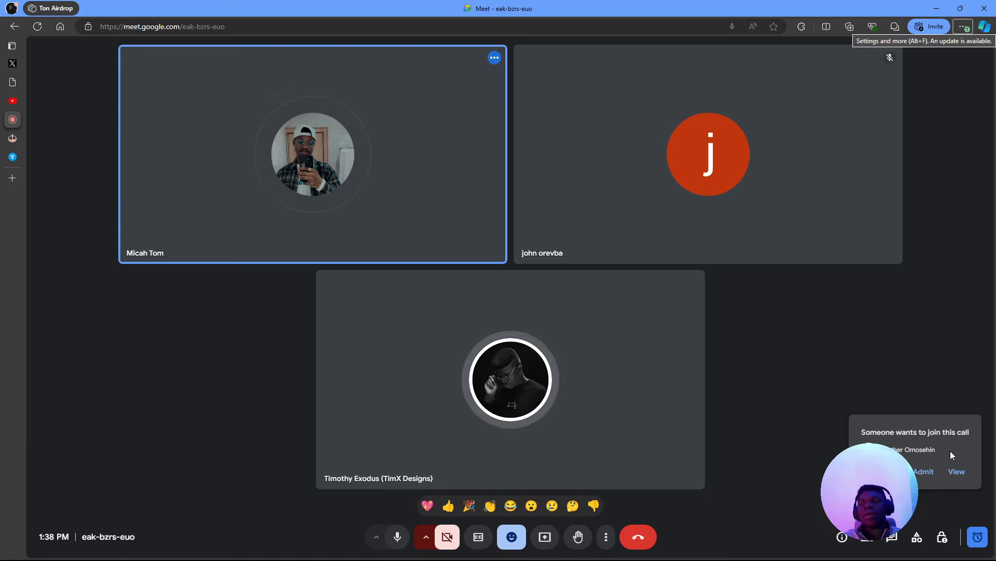
pyautogui.hotkey('alt', 'Tab')
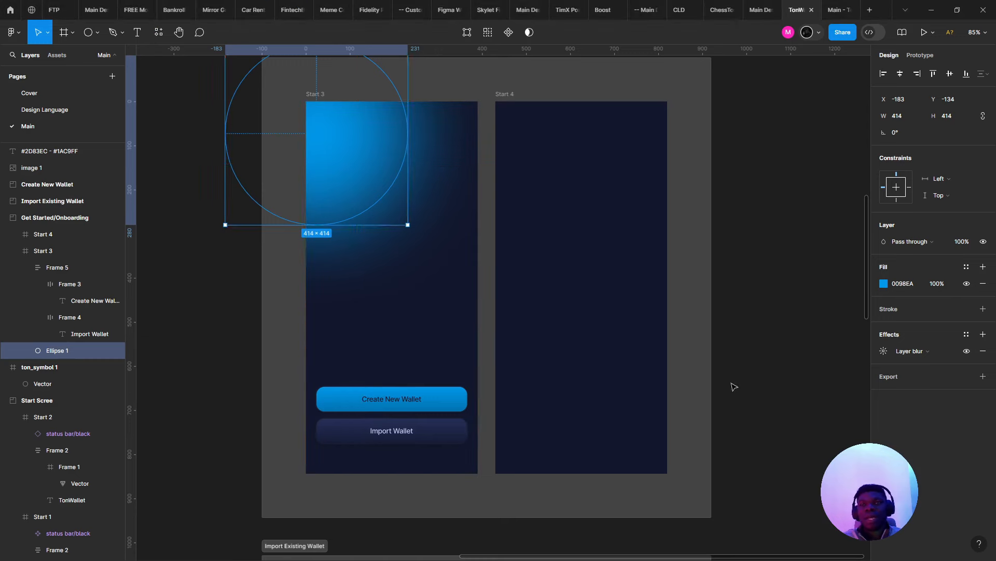
# - Narrow the glow ellipse to 160 wide, tilt it about 43°, then narrow it to 117
pyautogui.moveTo(410, 153); pyautogui.dragTo(353, 153)
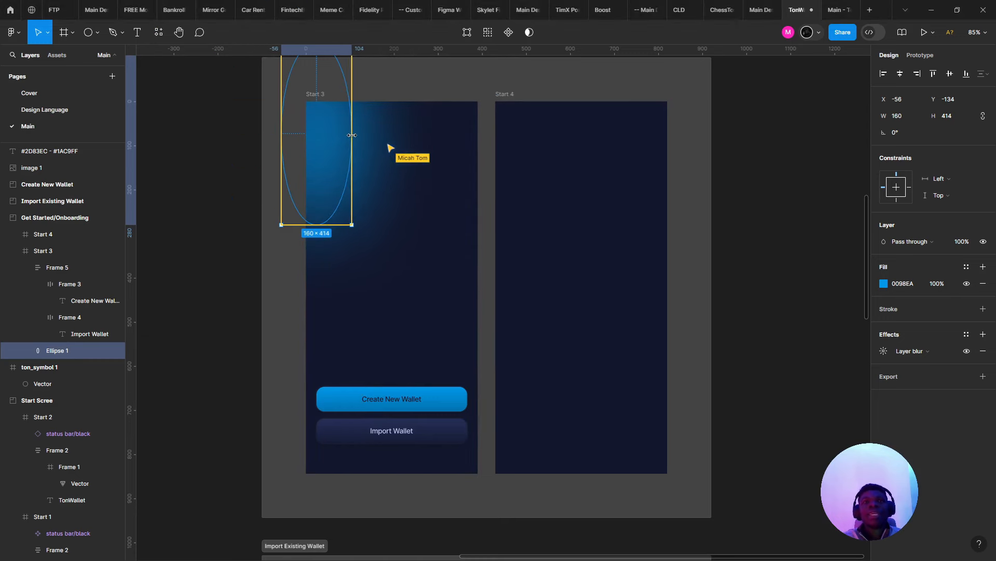
pyautogui.moveTo(353, 231); pyautogui.dragTo(395, 159)
pyautogui.click(395, 160)
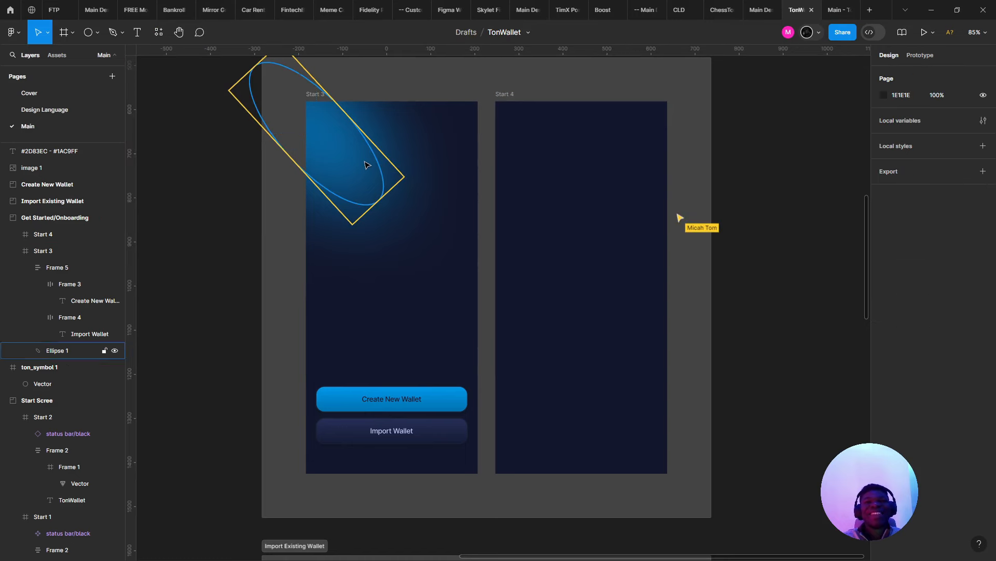
pyautogui.click(367, 165)
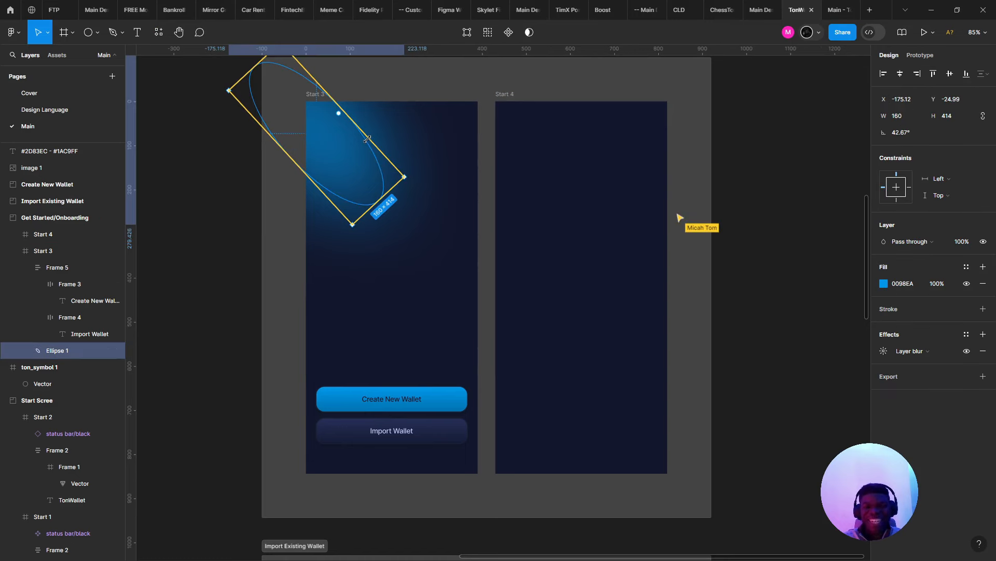
pyautogui.moveTo(366, 136); pyautogui.dragTo(330, 147)
# - Draw a diagonal line across the top of Start 3 with a 0098EA stroke
pyautogui.click(101, 42)
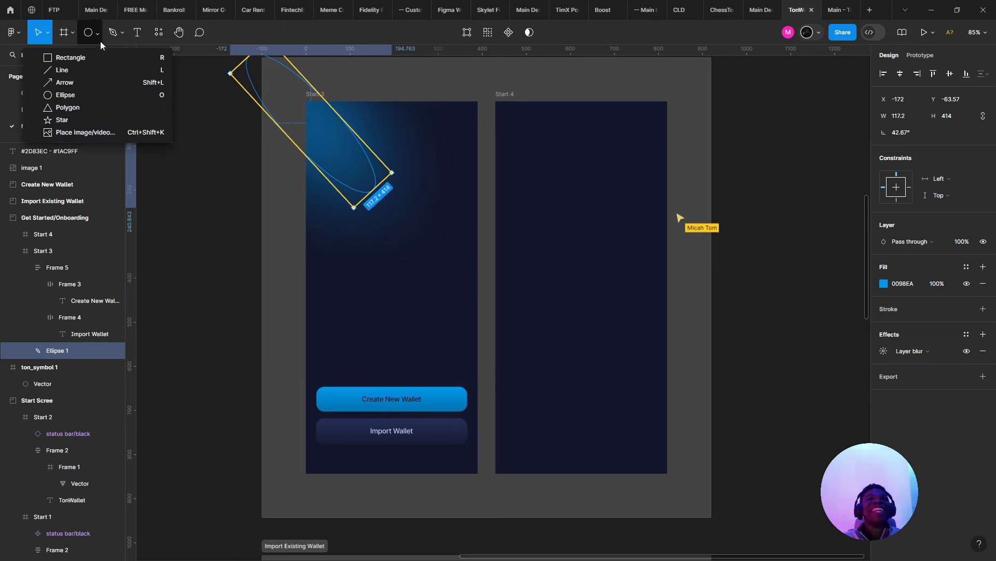
pyautogui.click(109, 69)
pyautogui.scroll(3, 300, 95)
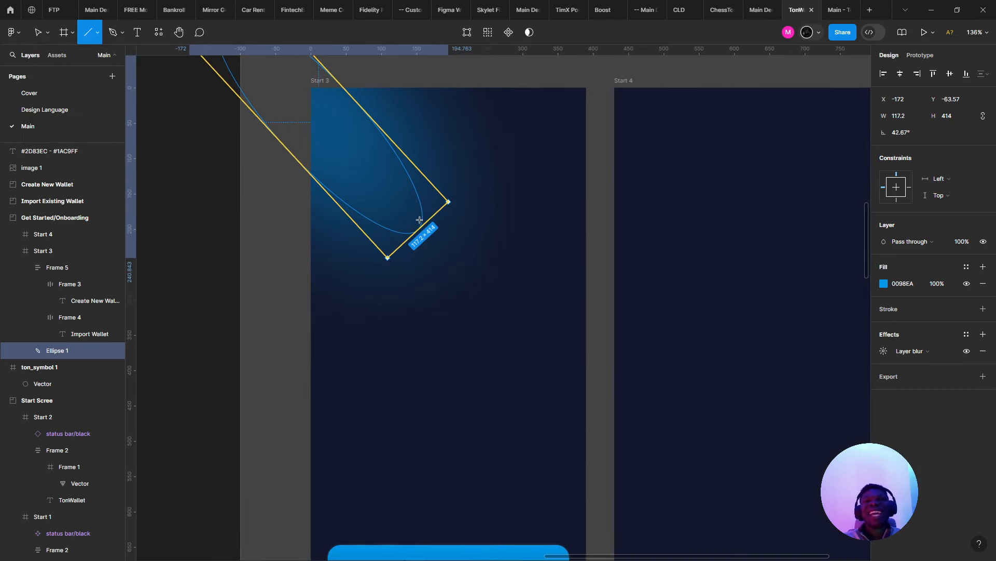
pyautogui.moveTo(280, 82); pyautogui.dragTo(466, 281)
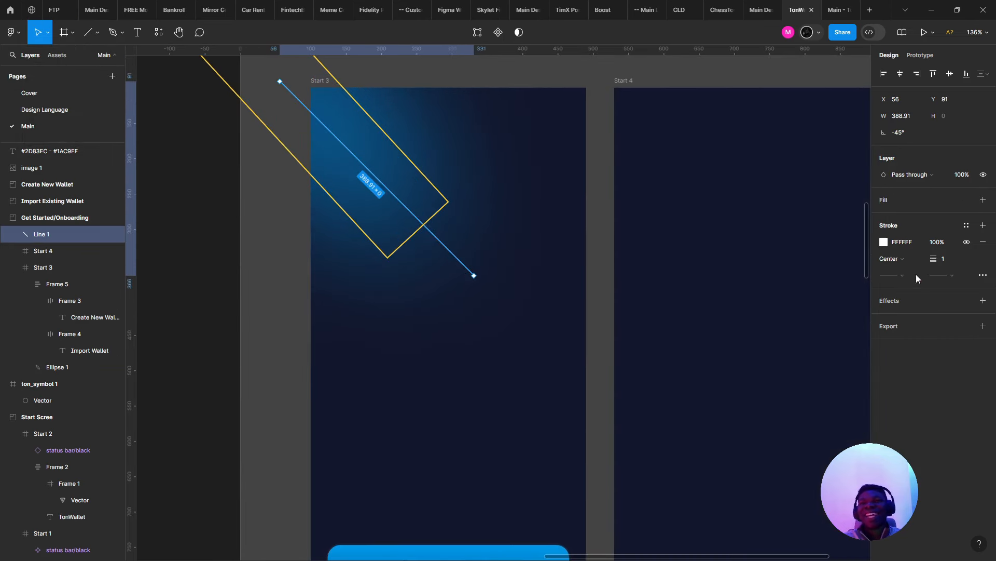
pyautogui.click(884, 244)
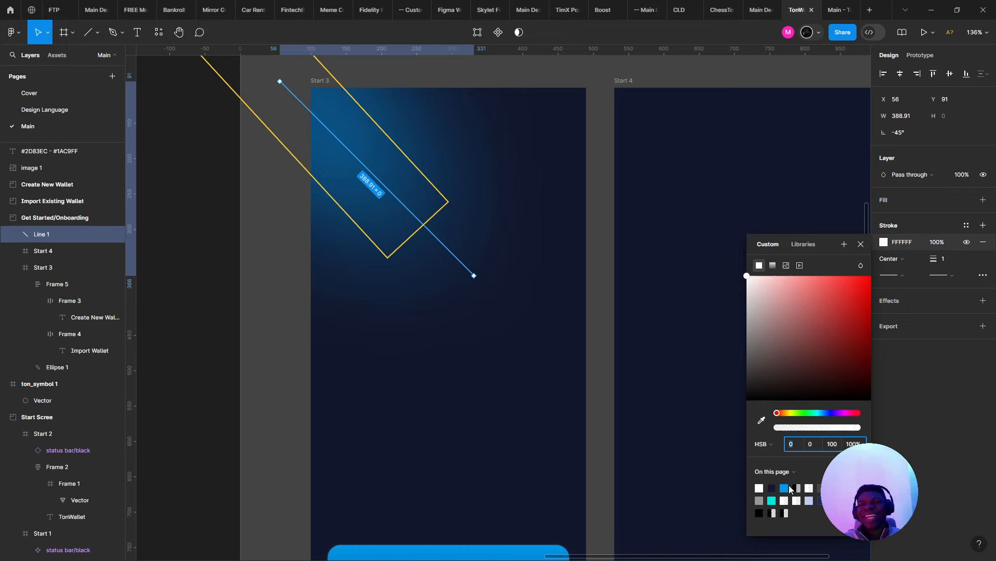
pyautogui.click(786, 487)
pyautogui.press('Escape')
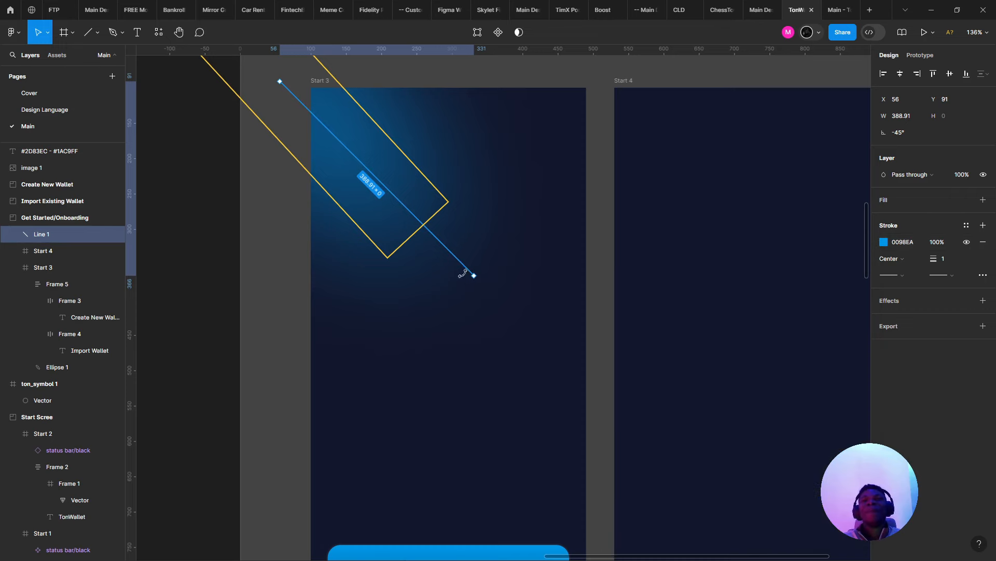
# - Admit the waiting person to the video call, then return to Figma and deselect the line
pyautogui.hotkey('alt', 'Tab')
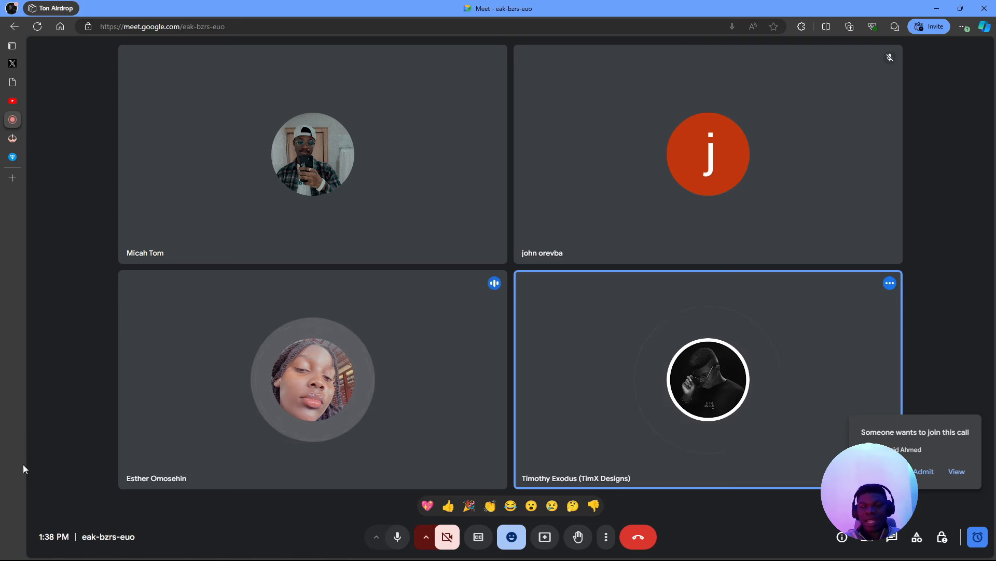
pyautogui.click(924, 472)
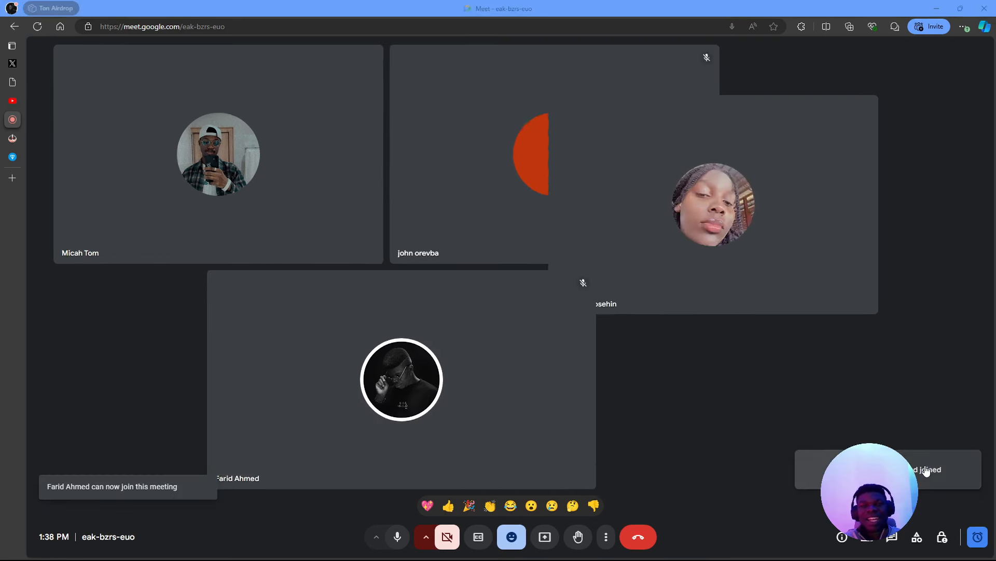
pyautogui.hotkey('alt', 'Tab')
pyautogui.click(481, 266)
# - Replace the line's trial drop shadow with a Background blur effect
pyautogui.click(459, 266)
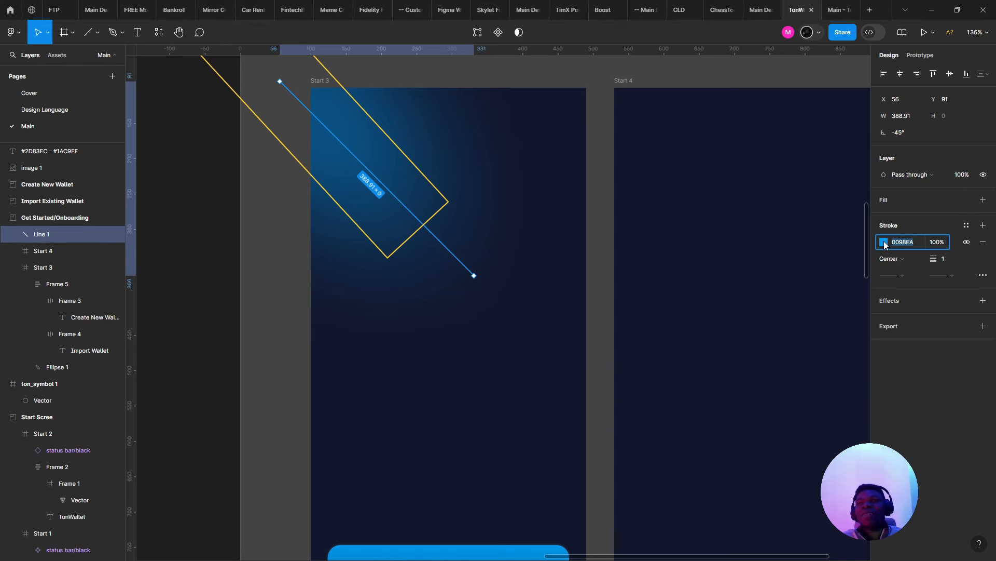
pyautogui.click(983, 300)
pyautogui.click(889, 320)
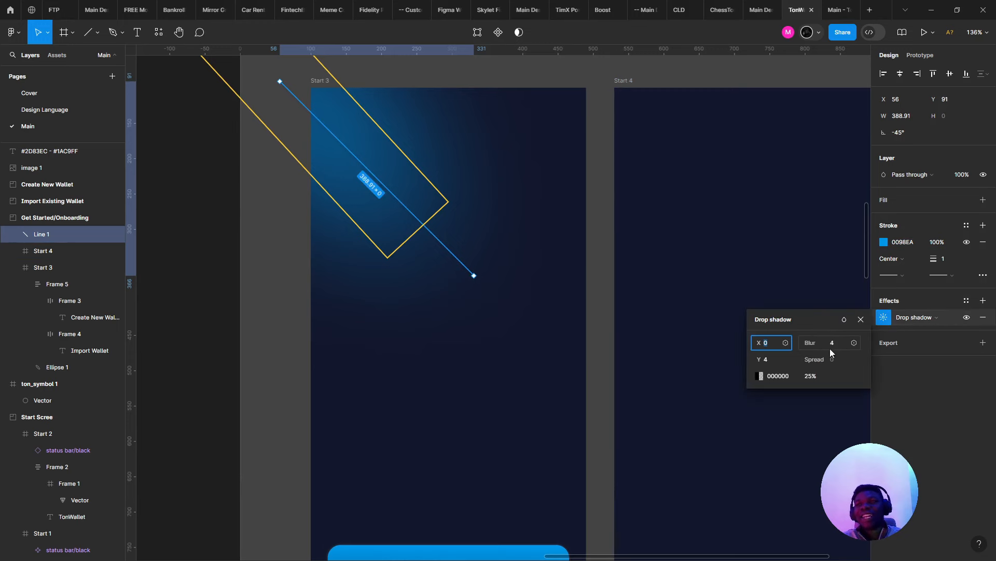
pyautogui.click(983, 317)
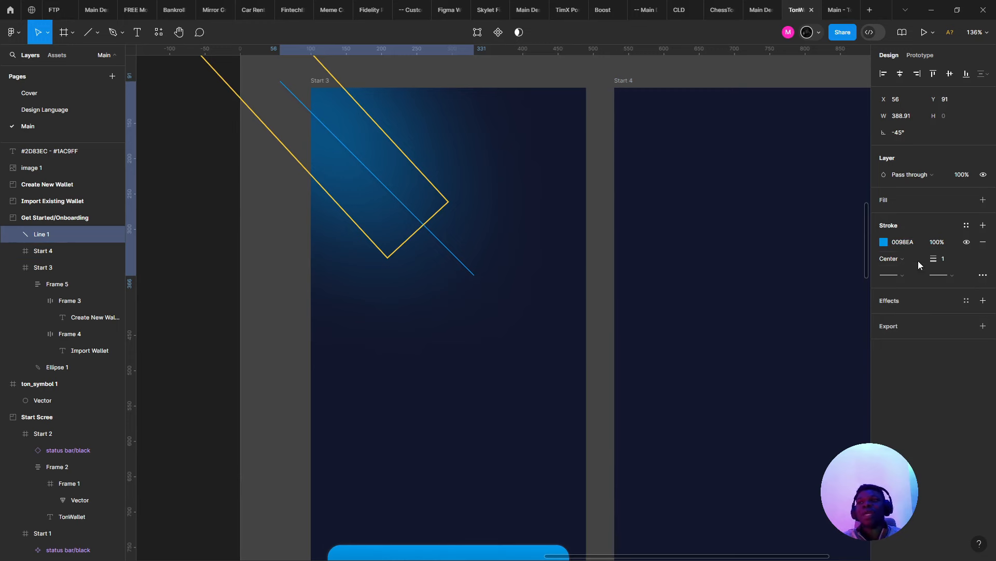
pyautogui.click(983, 300)
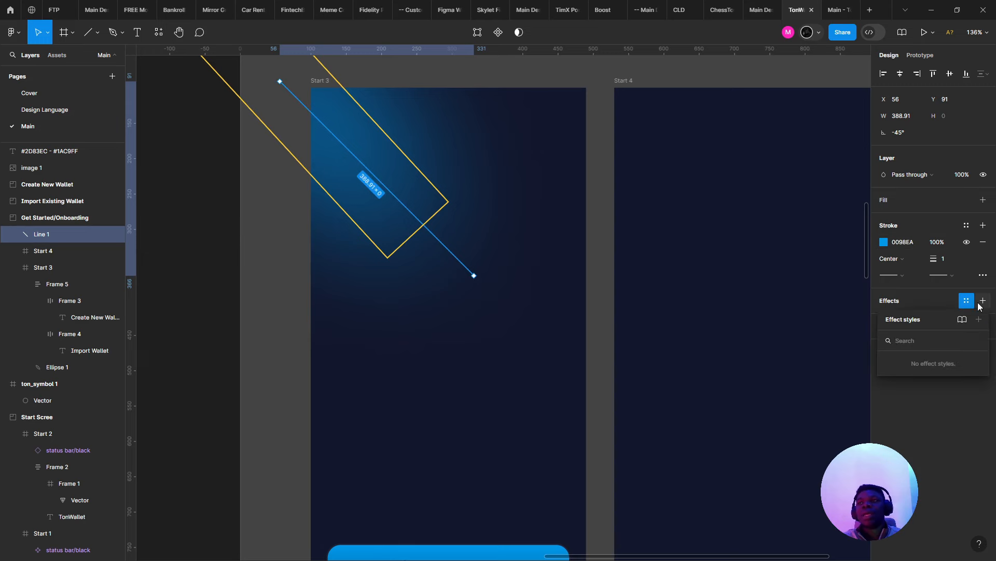
pyautogui.click(929, 317)
pyautogui.click(919, 341)
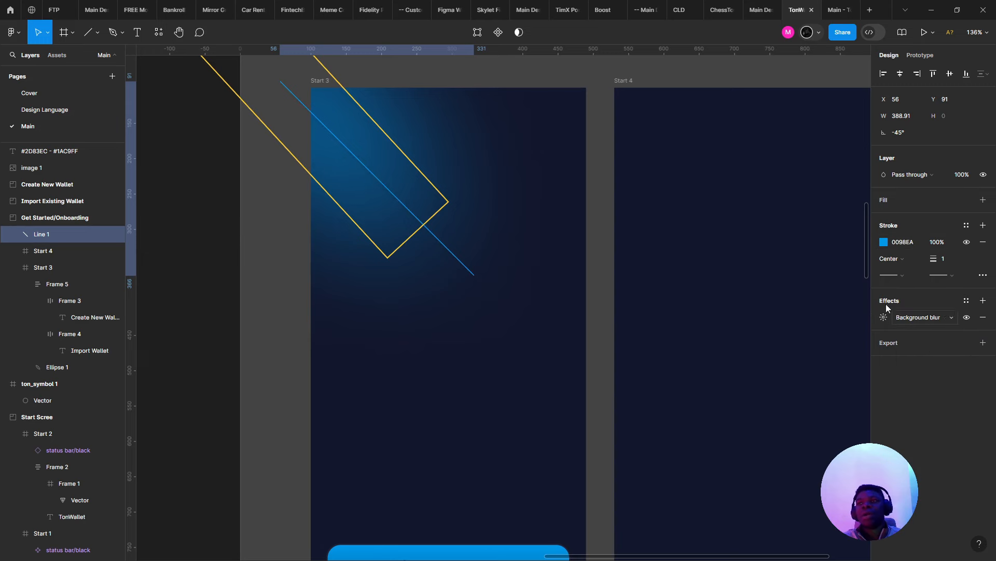
# - Adjust the line's stroke weight and raise the background blur to 19, then 31
pyautogui.click(948, 259)
pyautogui.write('3')
pyautogui.press('Return')
pyautogui.write('5')
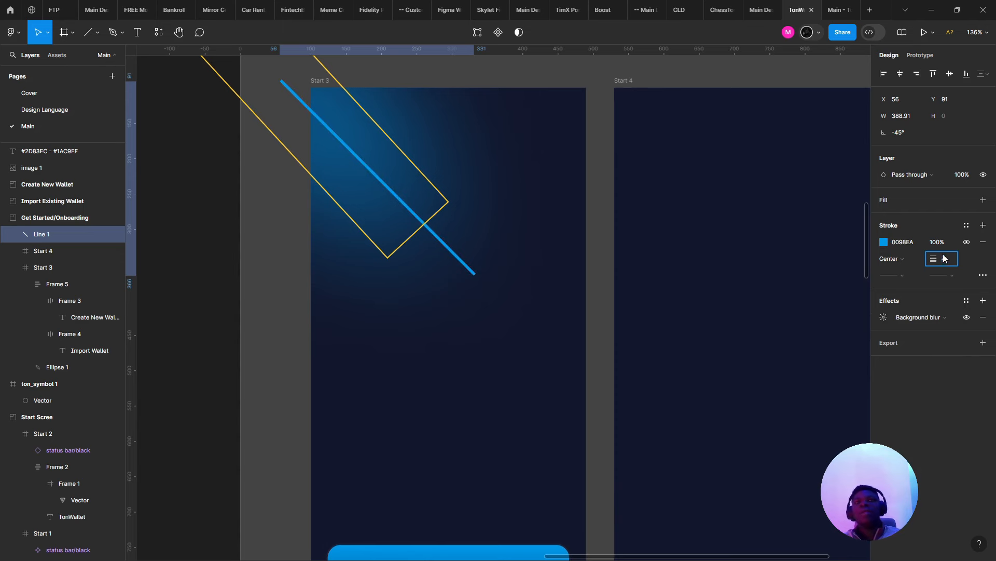
pyautogui.click(884, 317)
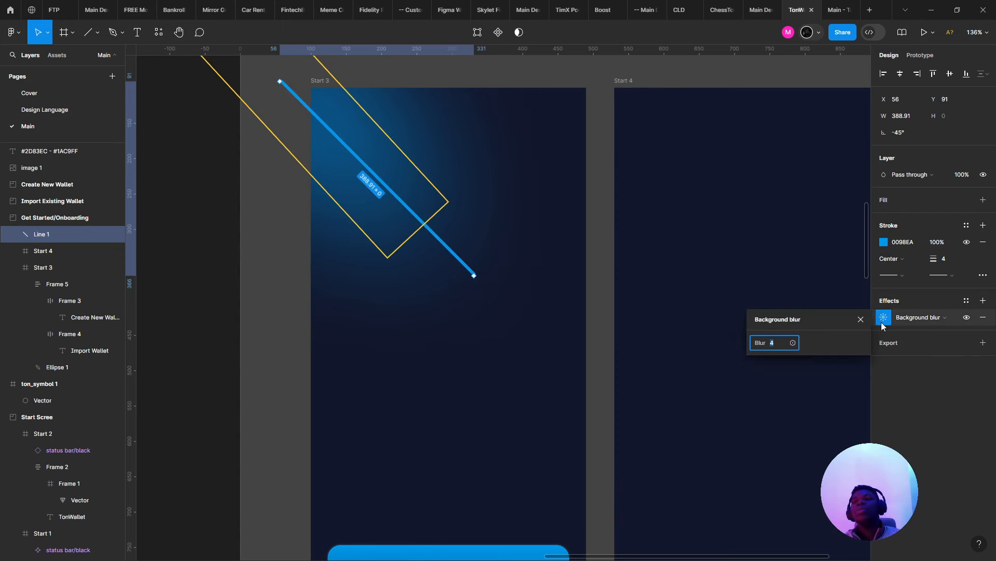
pyautogui.write('19')
pyautogui.press('Return')
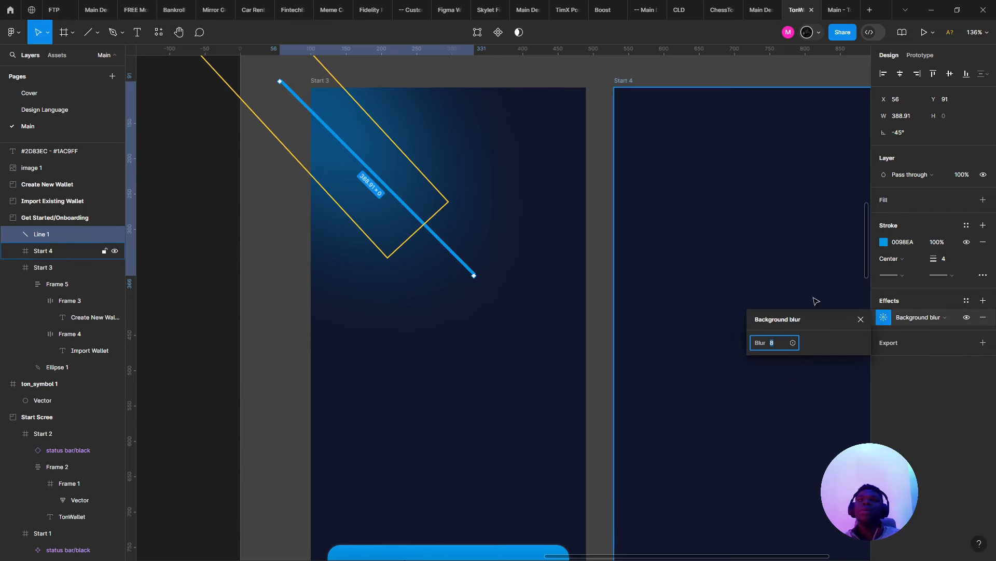
pyautogui.write('31')
pyautogui.press('Return')
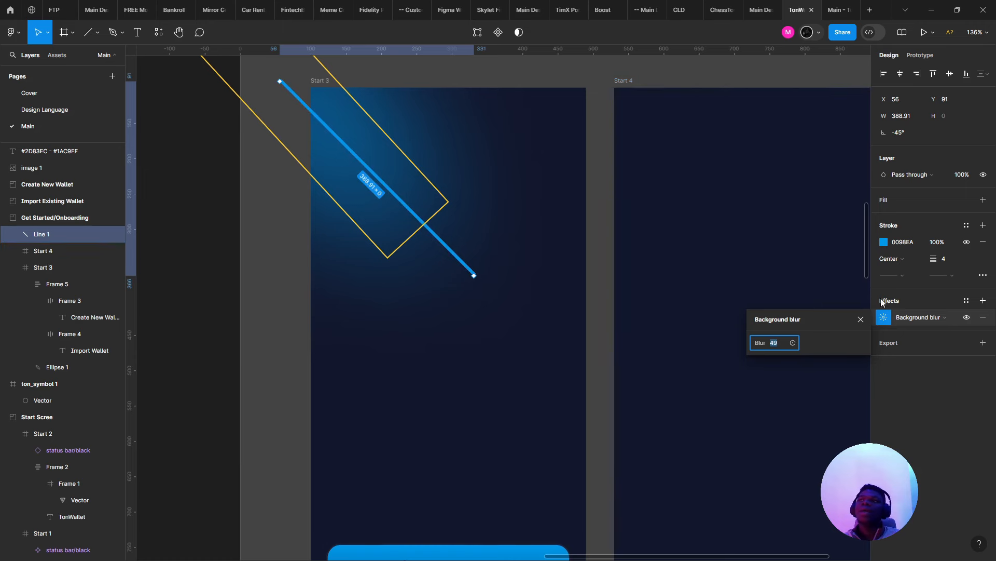
# - Switch the effect to Layer blur with a blur amount of 24
pyautogui.click(919, 317)
pyautogui.click(918, 301)
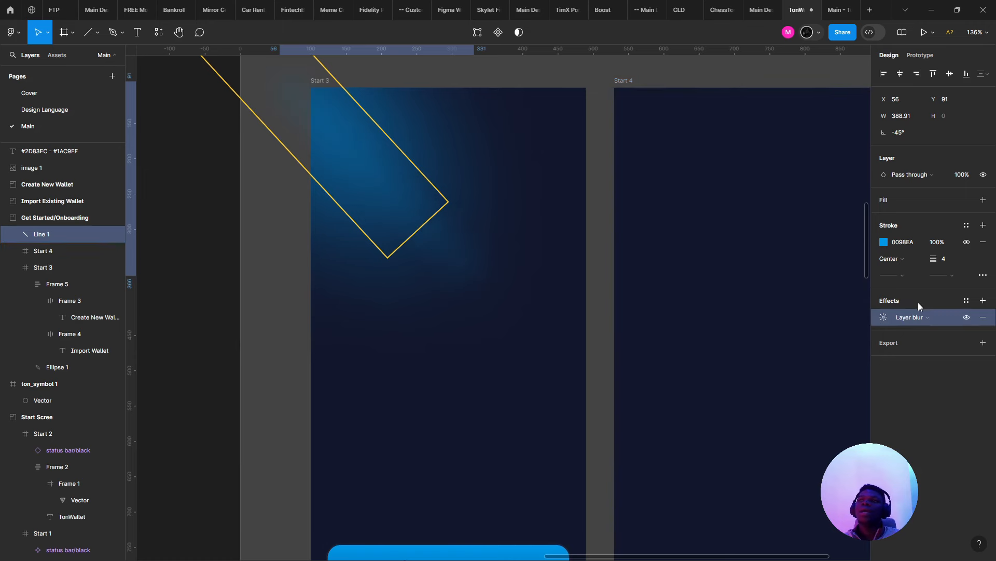
pyautogui.click(879, 318)
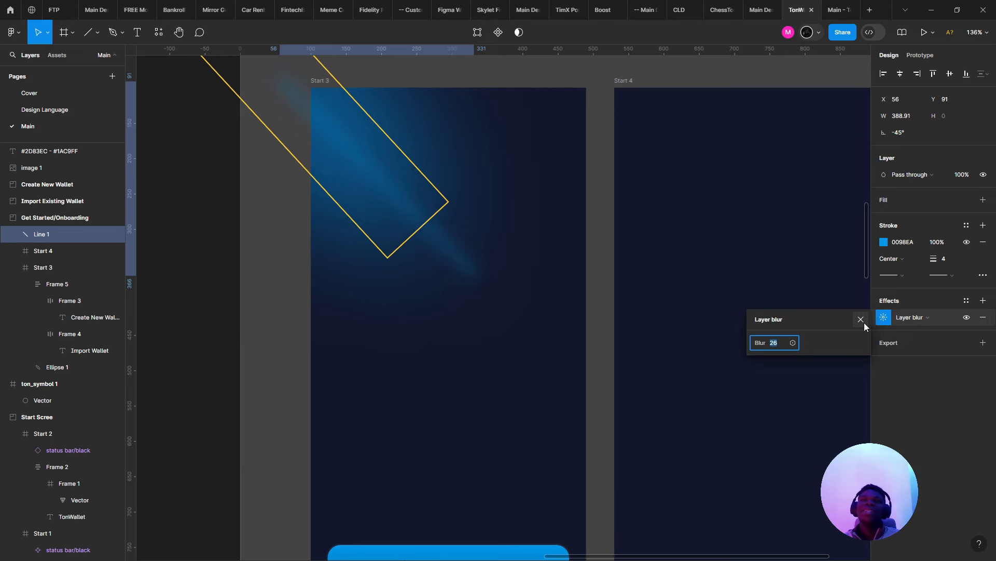
pyautogui.write('24')
pyautogui.press('Return')
# - Narrow and nudge the glow ellipse behind the blue line
pyautogui.click(367, 256)
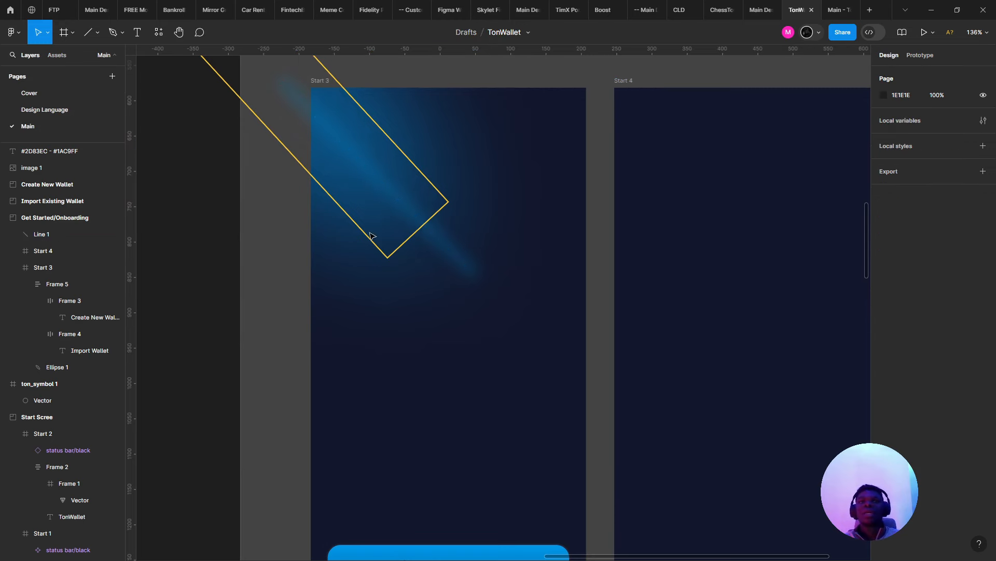
pyautogui.click(374, 195)
pyautogui.moveTo(396, 141); pyautogui.dragTo(406, 168)
pyautogui.click(534, 216)
pyautogui.scroll(-3, 536, 219)
pyautogui.scroll(-4, 552, 256)
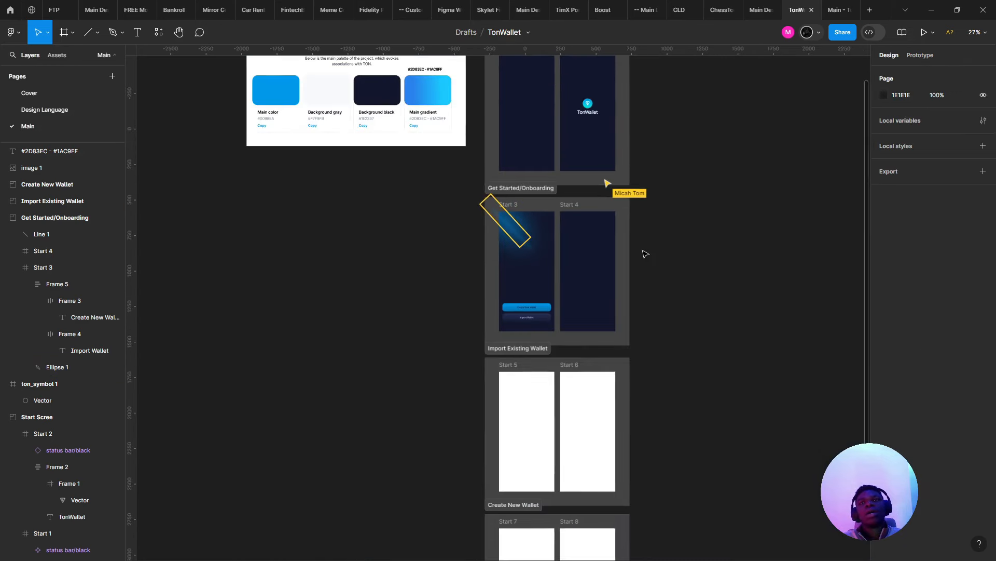
pyautogui.scroll(7, 534, 222)
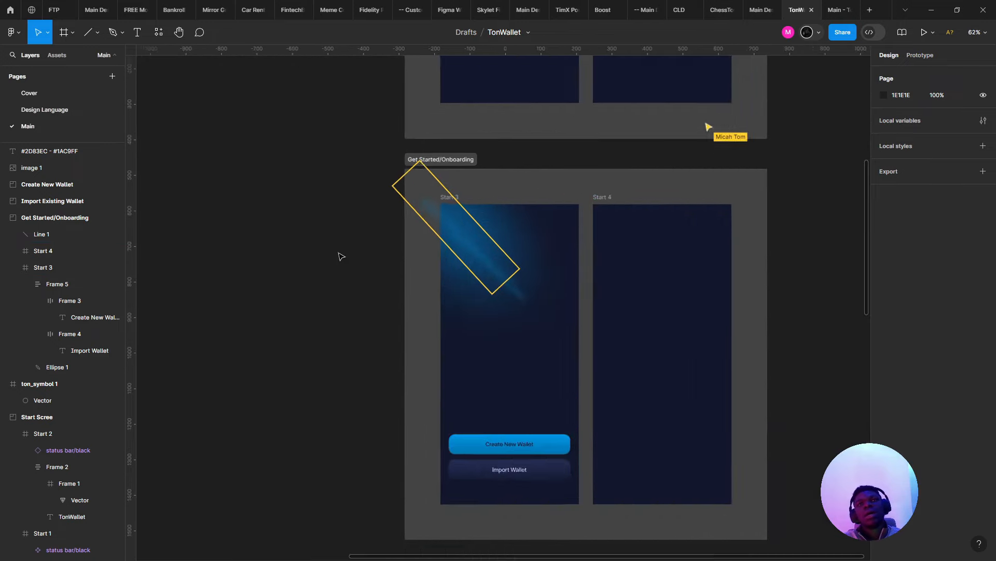
pyautogui.click(491, 212)
pyautogui.hscroll(5, 456, 208)
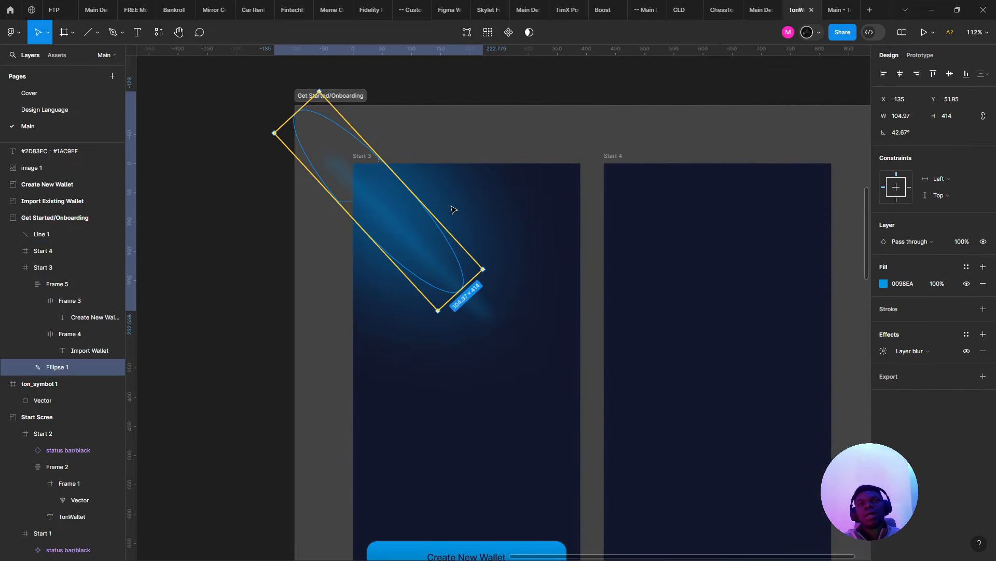
pyautogui.press('Escape')
pyautogui.click(463, 311)
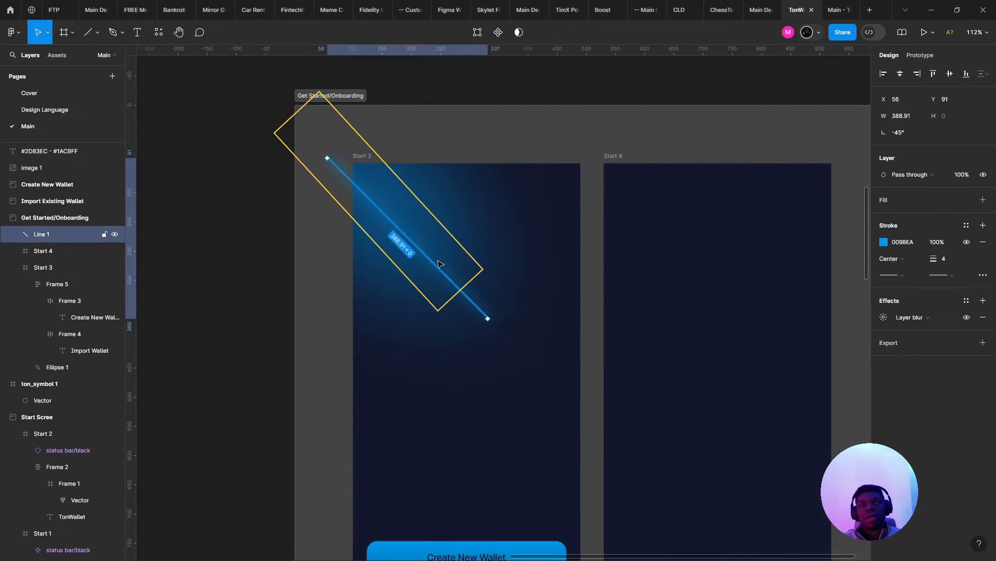
pyautogui.click(410, 229)
pyautogui.moveTo(427, 206); pyautogui.dragTo(417, 200)
# - Select the blue line and glow ellipse together and delete them
pyautogui.moveTo(492, 234); pyautogui.dragTo(388, 360)
pyautogui.moveTo(540, 270); pyautogui.dragTo(391, 343)
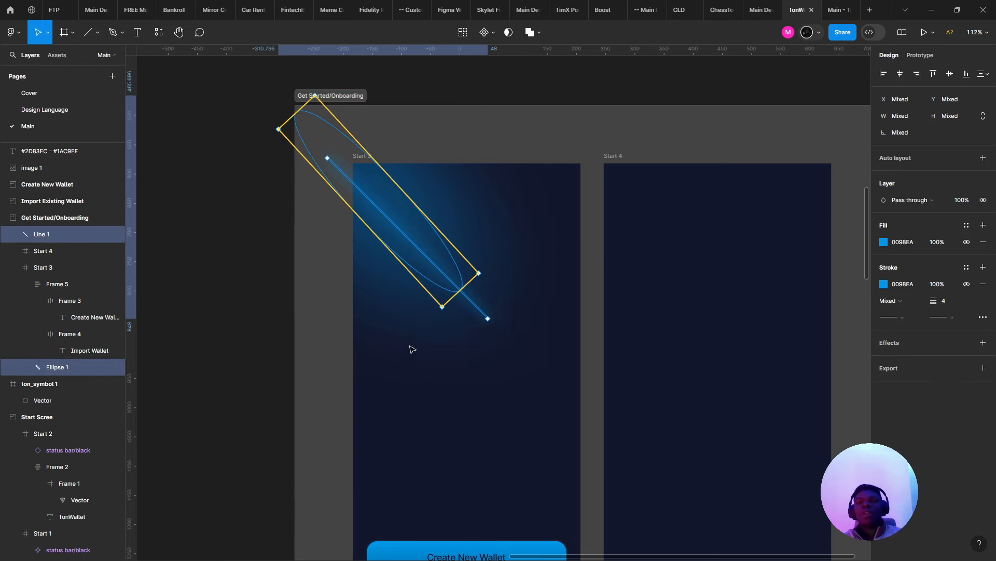
pyautogui.press('Delete')
pyautogui.hscroll(3, 443, 194)
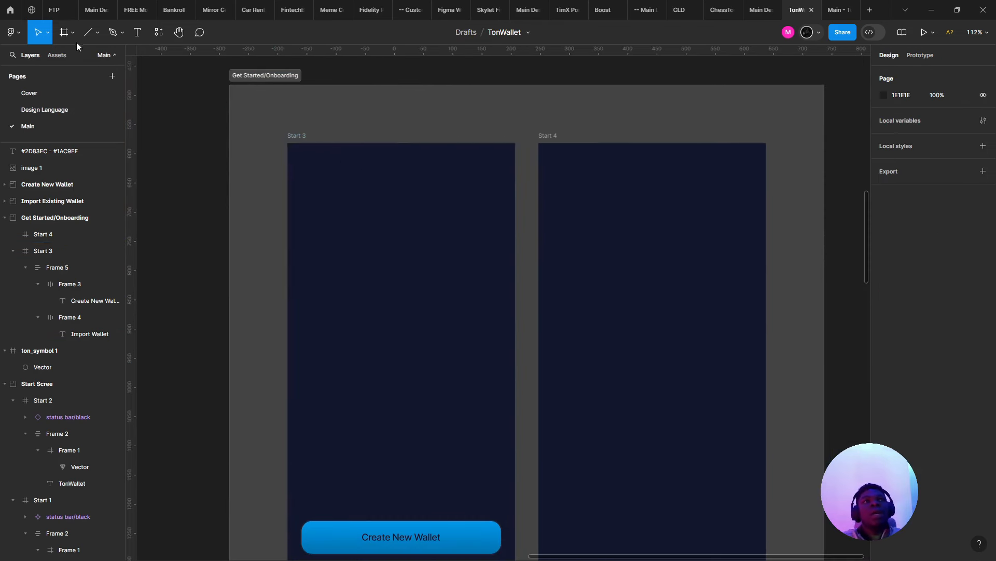
# - Draw a polygon triangle and move it to the top of Start 3
pyautogui.click(98, 32)
pyautogui.click(107, 103)
pyautogui.scroll(3, 397, 199)
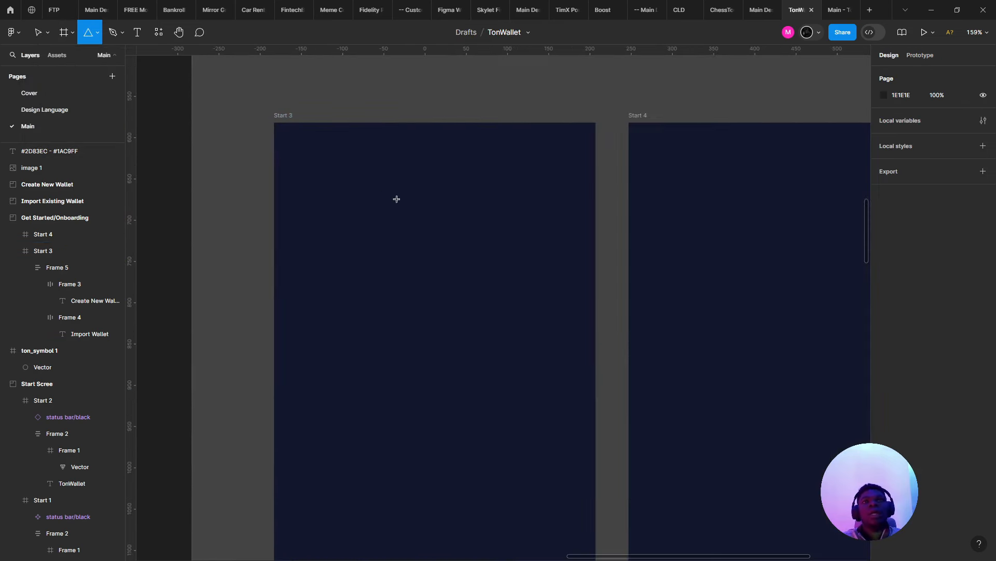
pyautogui.moveTo(387, 193); pyautogui.dragTo(688, 493)
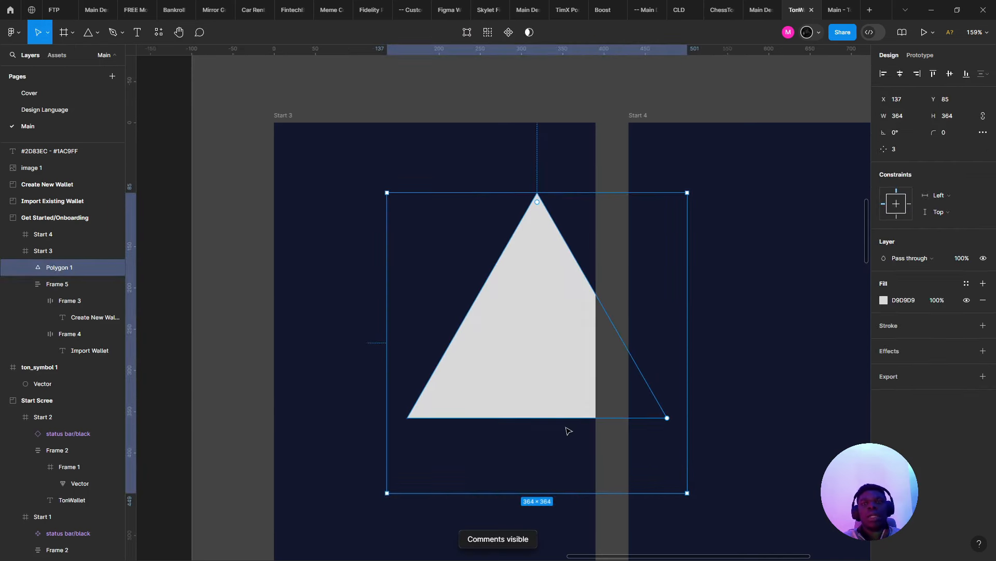
pyautogui.moveTo(475, 324); pyautogui.dragTo(373, 254)
# - Flatten the triangle, flip it to point downward and move it to the screen's top
pyautogui.rightClick(411, 278)
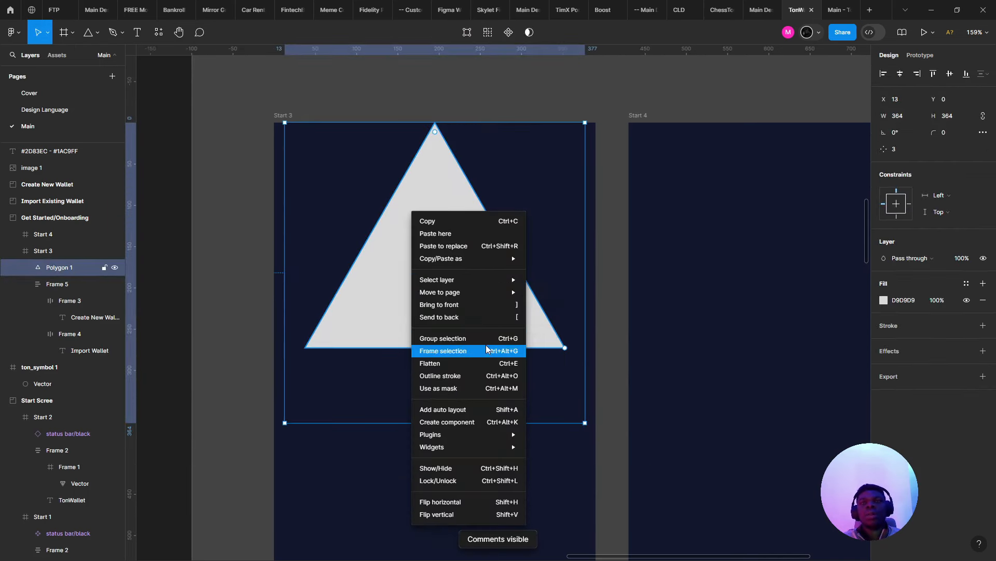
pyautogui.click(477, 362)
pyautogui.hotkey('shift', 'c')
pyautogui.hotkey('shift', 'v')
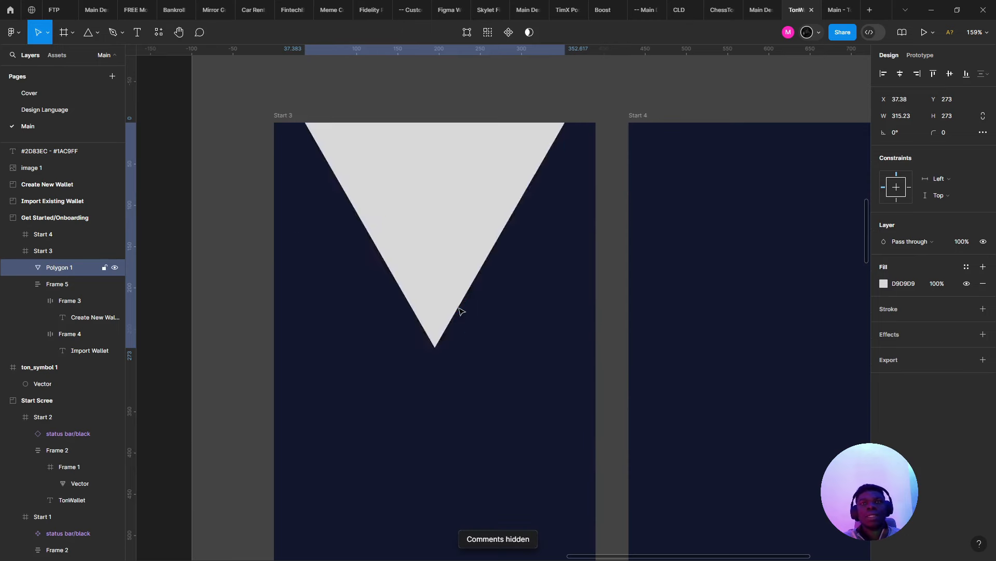
pyautogui.moveTo(430, 232); pyautogui.dragTo(418, 178)
# - Scale the inverted triangle to 444×385 and raise it slightly
pyautogui.moveTo(445, 297); pyautogui.dragTo(470, 408)
pyautogui.scroll(-3, 429, 374)
pyautogui.moveTo(433, 378); pyautogui.dragTo(469, 371)
pyautogui.scroll(-1, 432, 368)
pyautogui.scroll(3, 437, 353)
pyautogui.scroll(-2, 445, 355)
pyautogui.scroll(-3, 443, 351)
pyautogui.scroll(4, 449, 378)
pyautogui.scroll(1, 468, 370)
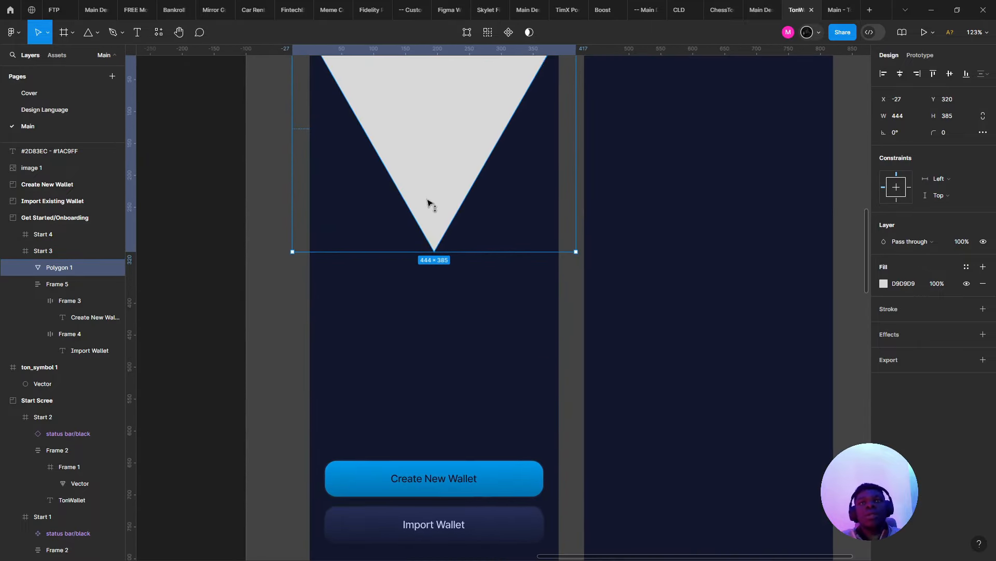
pyautogui.moveTo(429, 205); pyautogui.dragTo(429, 191)
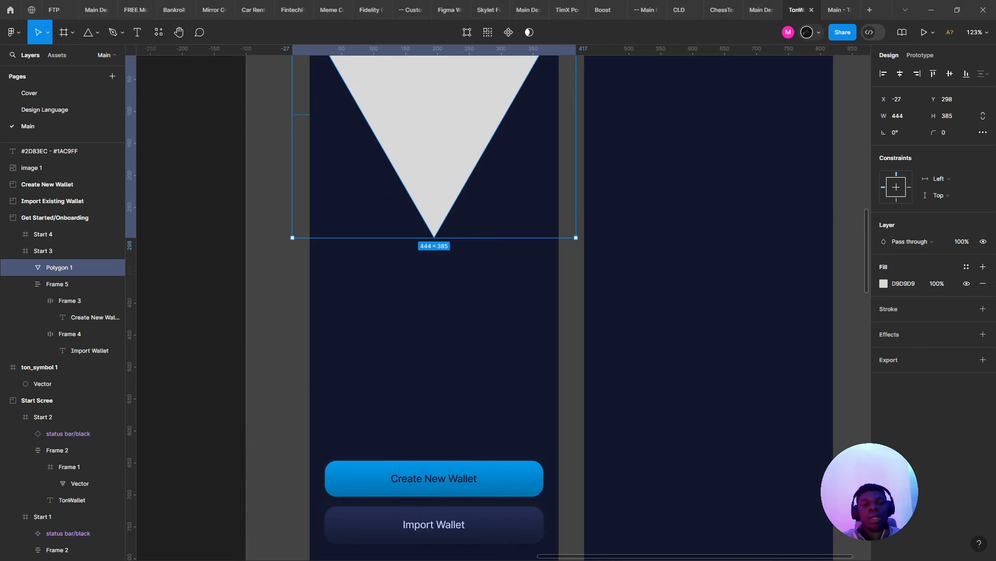
pyautogui.click(416, 322)
# - Place a text layer below the triangle and start typing 'Mo'
pyautogui.scroll(1, 416, 322)
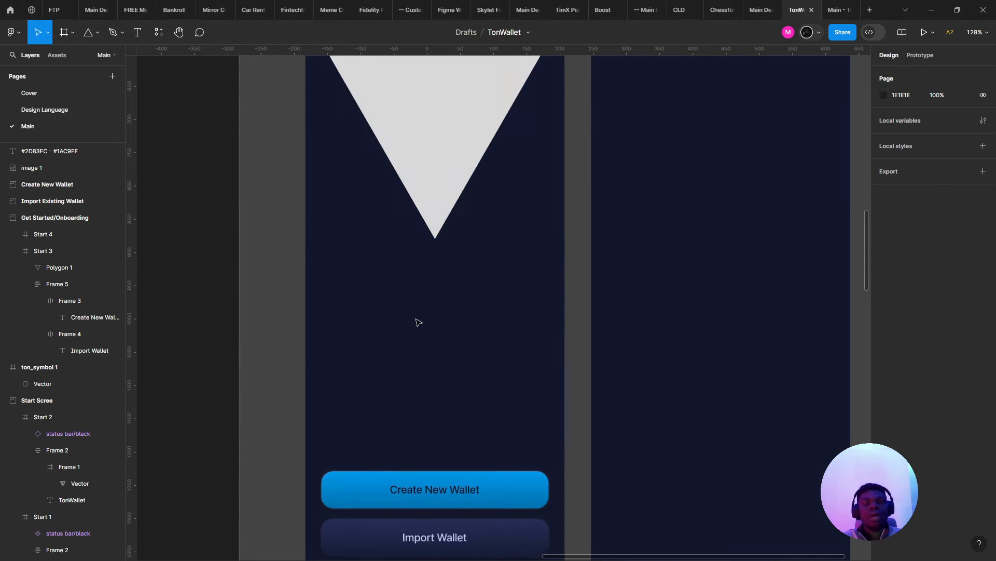
pyautogui.press('t')
pyautogui.click(349, 297)
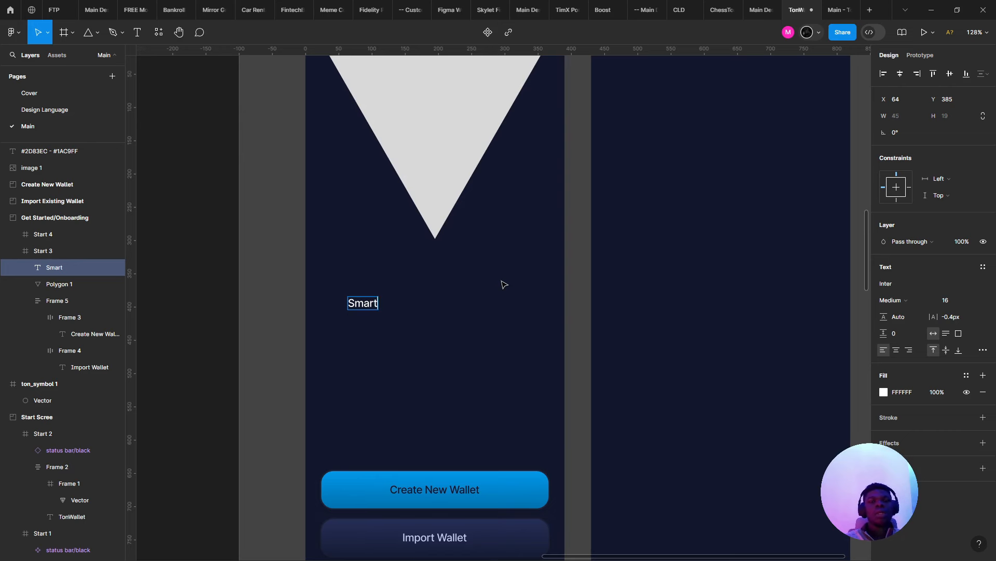
pyautogui.write('Mowst')
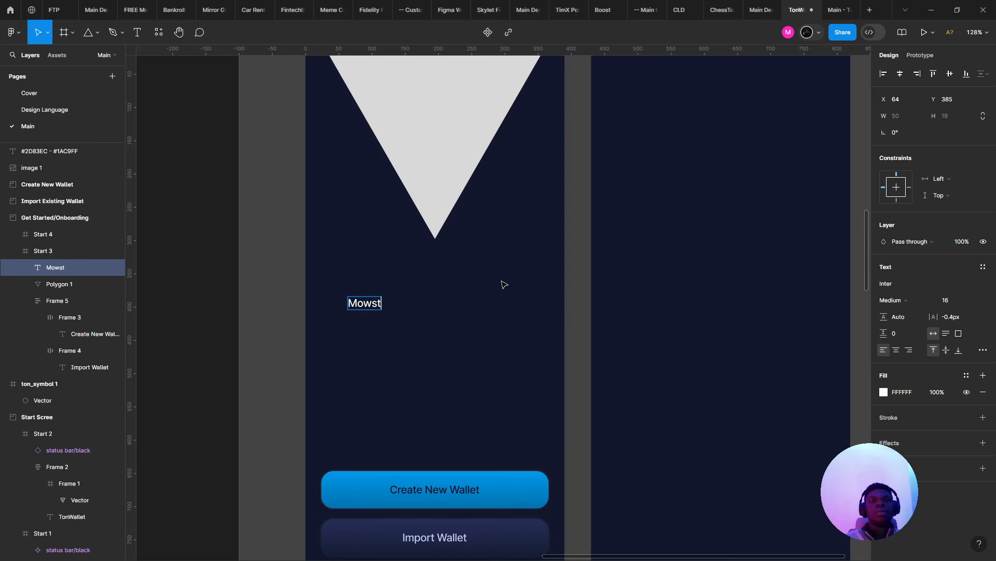
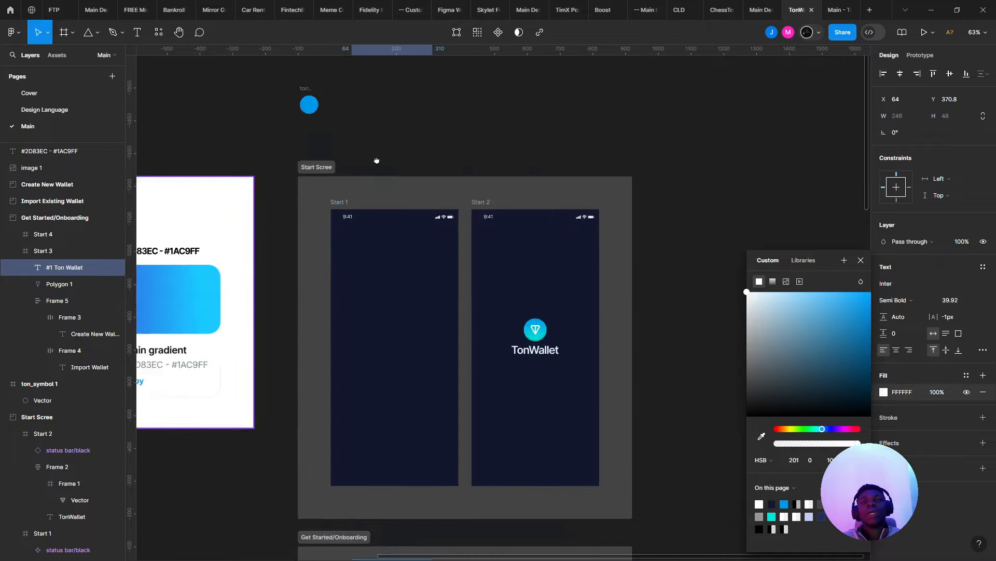
# - Scroll the canvas up to bring the Start 3 onboarding screen into view
pyautogui.scroll(3, 425, 258)
# - Change the '#1 Ton Wallet' title fill from blue to pale blue DEF3FF, shown as Hex
pyautogui.doubleClick(322, 248)
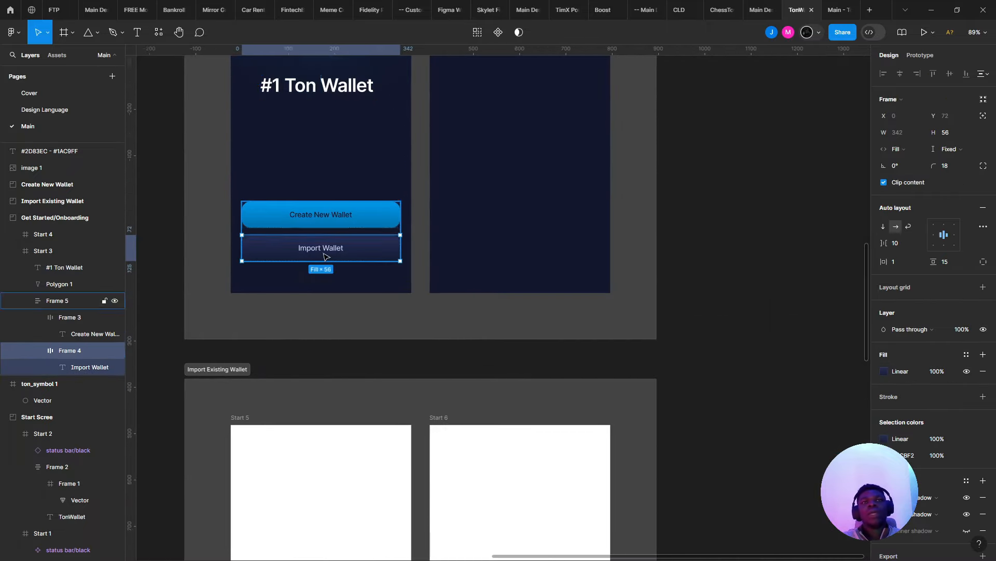
pyautogui.moveTo(284, 137); pyautogui.dragTo(383, 267)
pyautogui.click(383, 267)
pyautogui.click(412, 223)
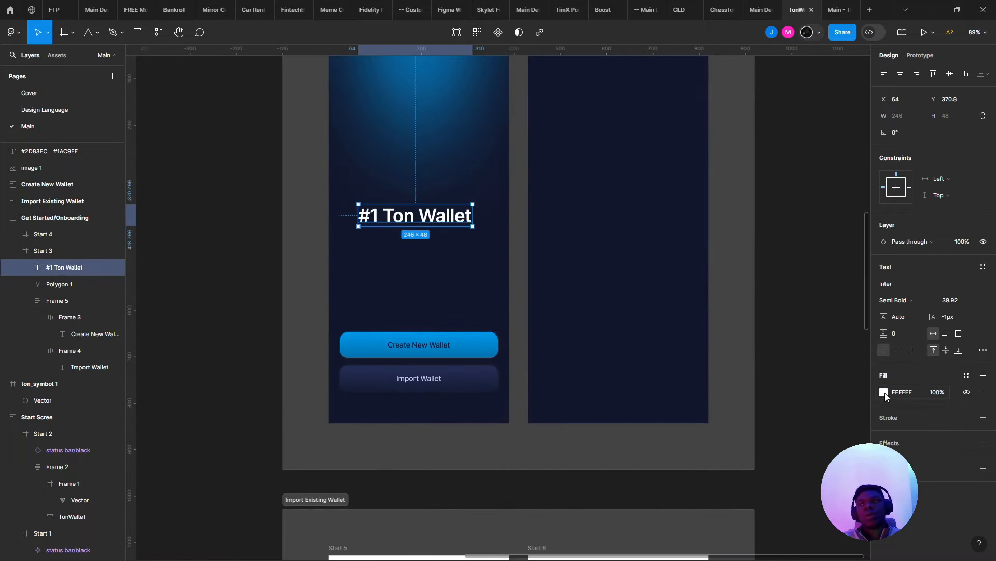
pyautogui.click(883, 393)
pyautogui.click(784, 503)
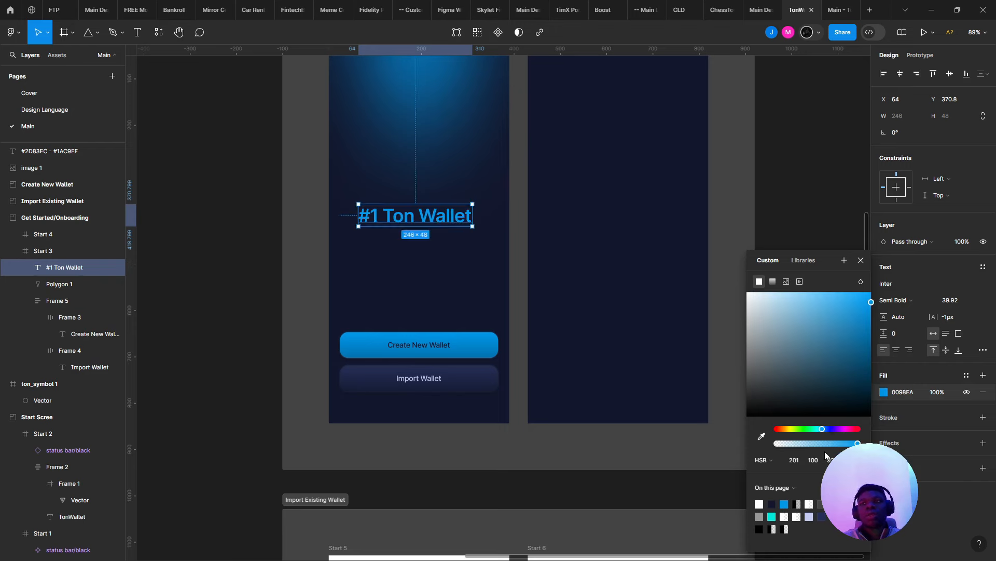
pyautogui.moveTo(820, 344); pyautogui.dragTo(774, 280)
pyautogui.scroll(4, 359, 144)
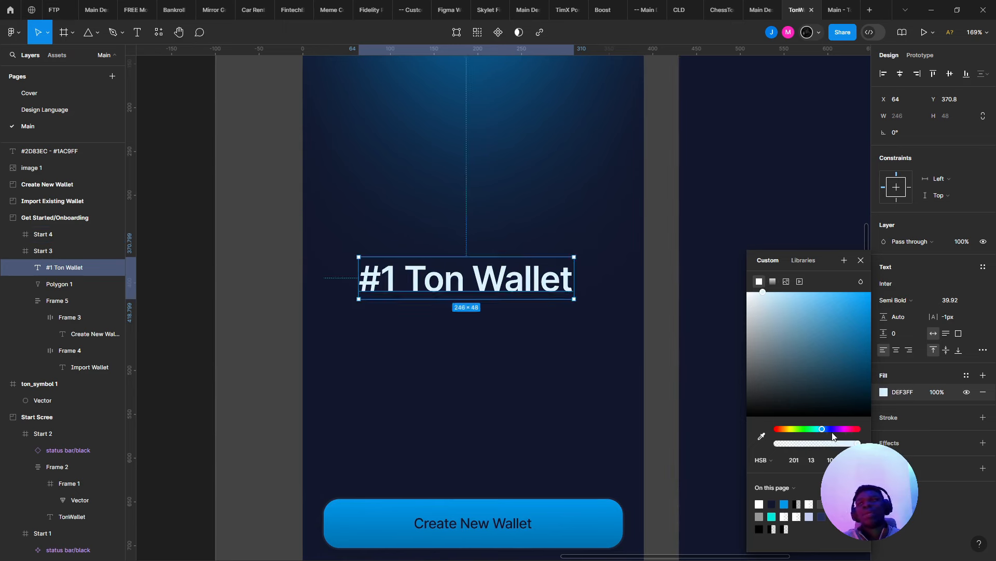
pyautogui.click(761, 460)
pyautogui.click(765, 413)
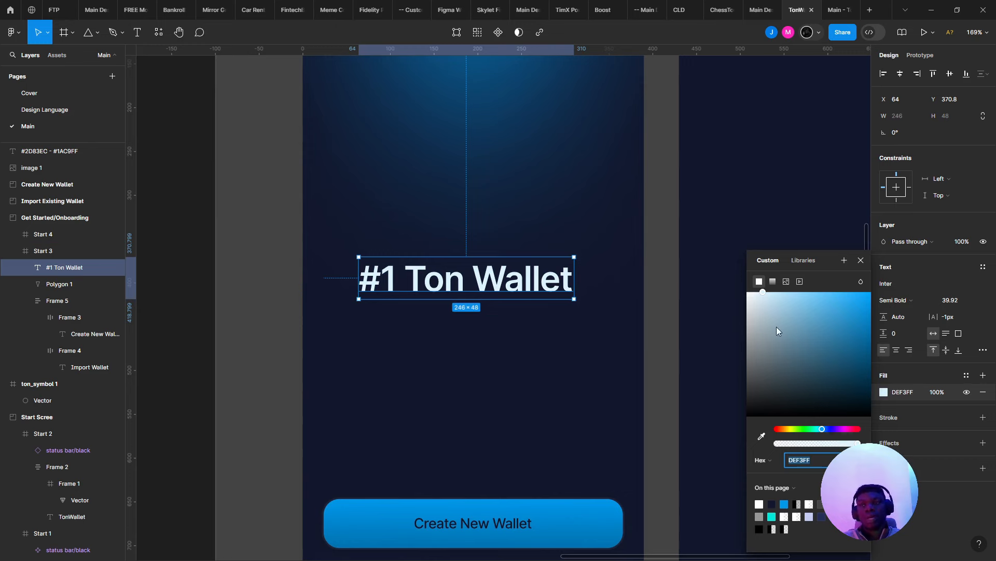
# - Make the title fill a vertical linear gradient with both stops at DEF3FF
pyautogui.click(773, 282)
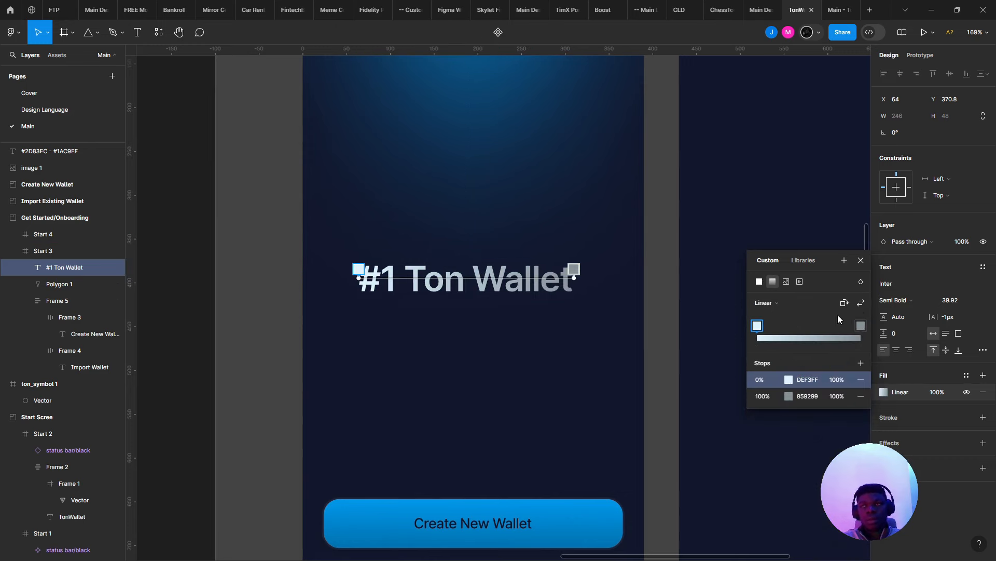
pyautogui.click(846, 303)
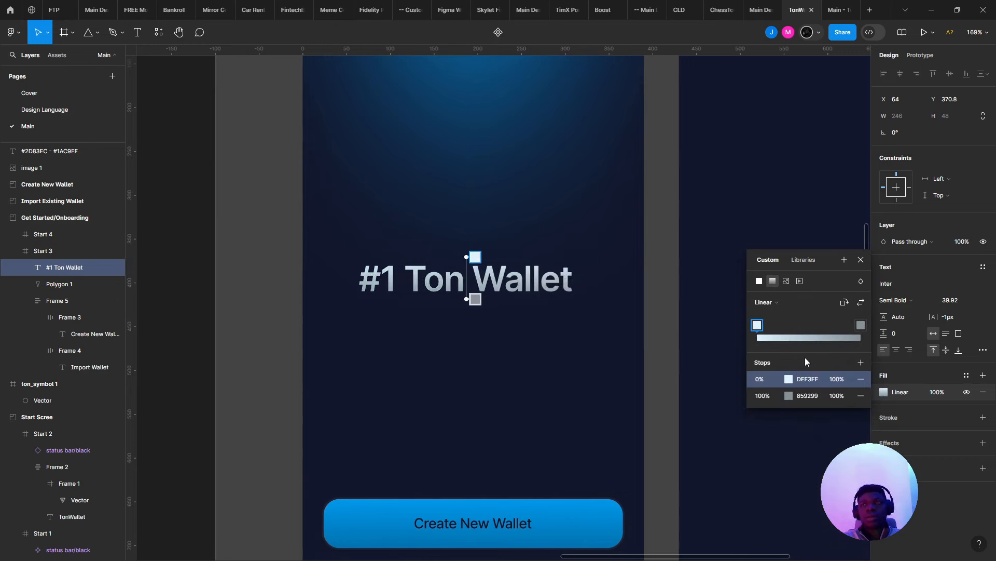
pyautogui.click(810, 378)
pyautogui.click(811, 395)
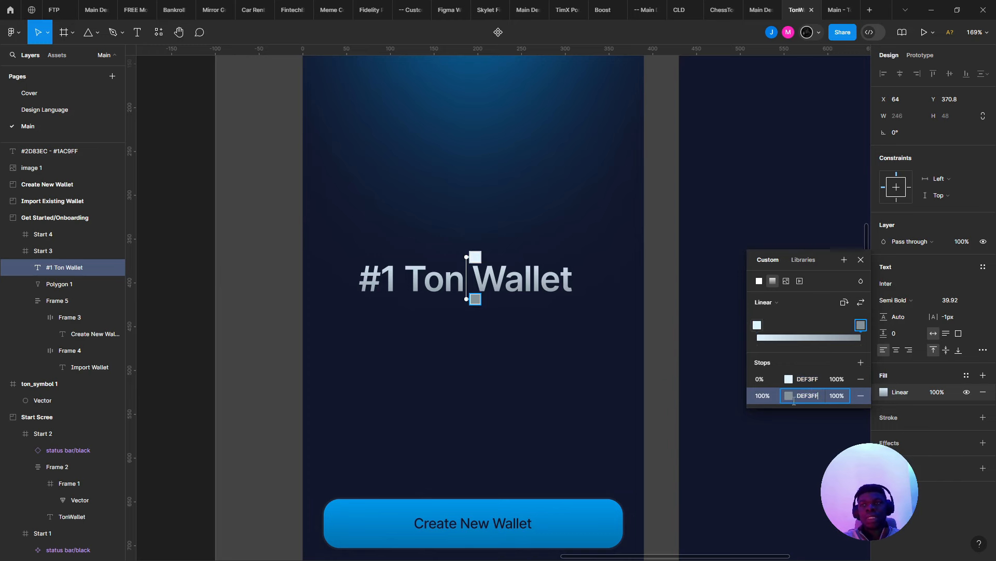
pyautogui.click(788, 396)
pyautogui.click(662, 294)
pyautogui.moveTo(666, 302); pyautogui.dragTo(668, 308)
pyautogui.hotkey('ctrl', 'z')
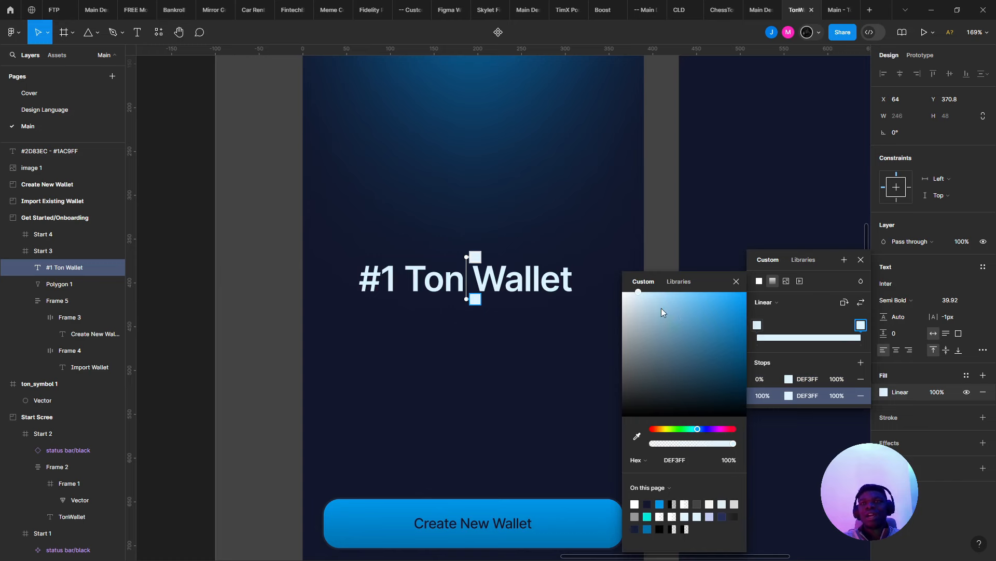
# - Lower the bottom gradient stop's HSB brightness to 45, darkening it to 646D73
pyautogui.click(646, 465)
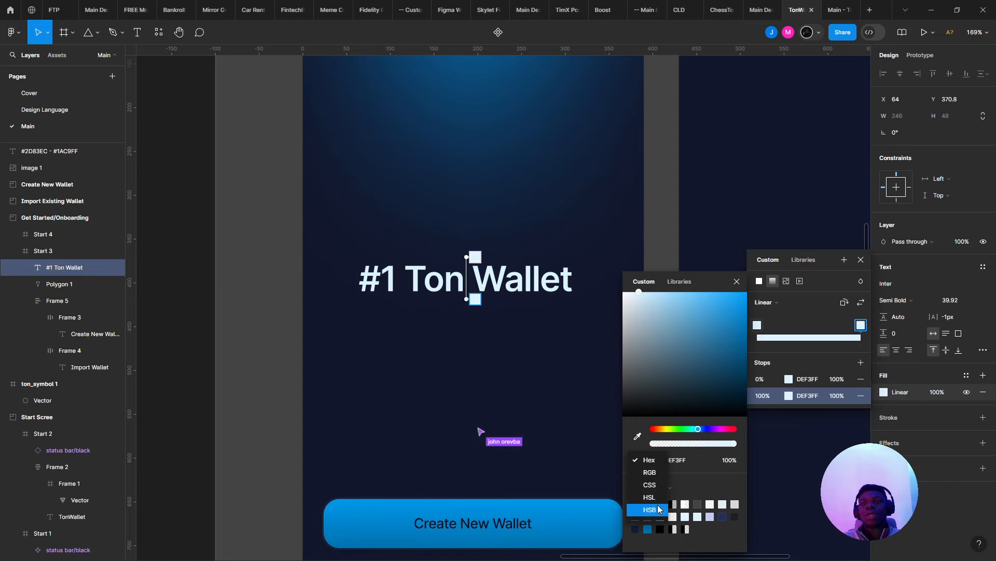
pyautogui.click(660, 509)
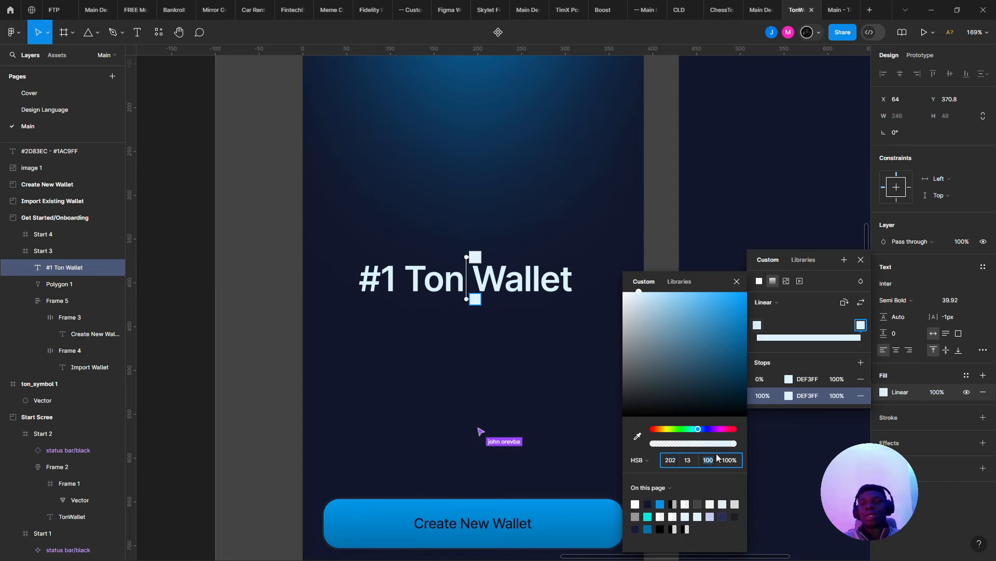
pyautogui.press('Down')
pyautogui.press('Down')
pyautogui.hotkey('shift', 'Down')
pyautogui.press('Down')
pyautogui.press('Down')
pyautogui.hotkey('shift', 'Down')
pyautogui.hotkey('shift', 'Down')
pyautogui.hotkey('shift', 'Down')
pyautogui.press('Down')
pyautogui.press('Down')
pyautogui.press('Down')
pyautogui.press('Down')
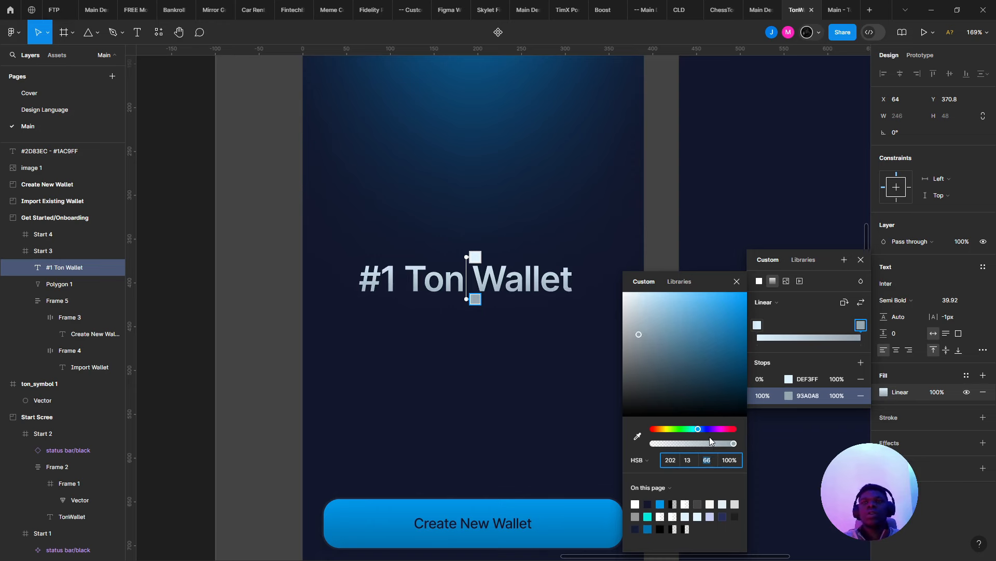
pyautogui.hotkey('shift', 'Down')
pyautogui.press('Down')
pyautogui.press('Down')
pyautogui.press('Down')
pyautogui.press('Down')
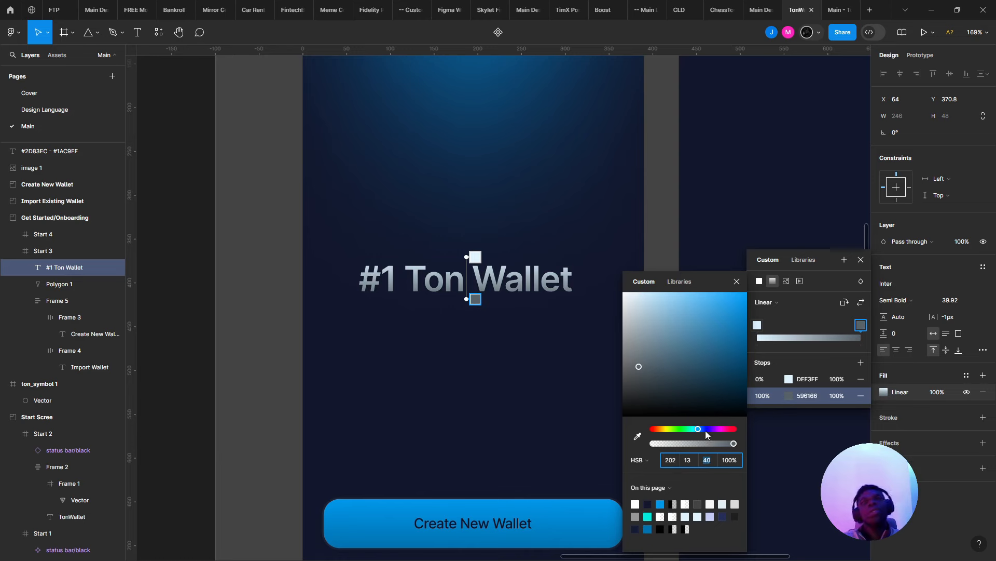
pyautogui.press('Down')
pyautogui.press('Down')
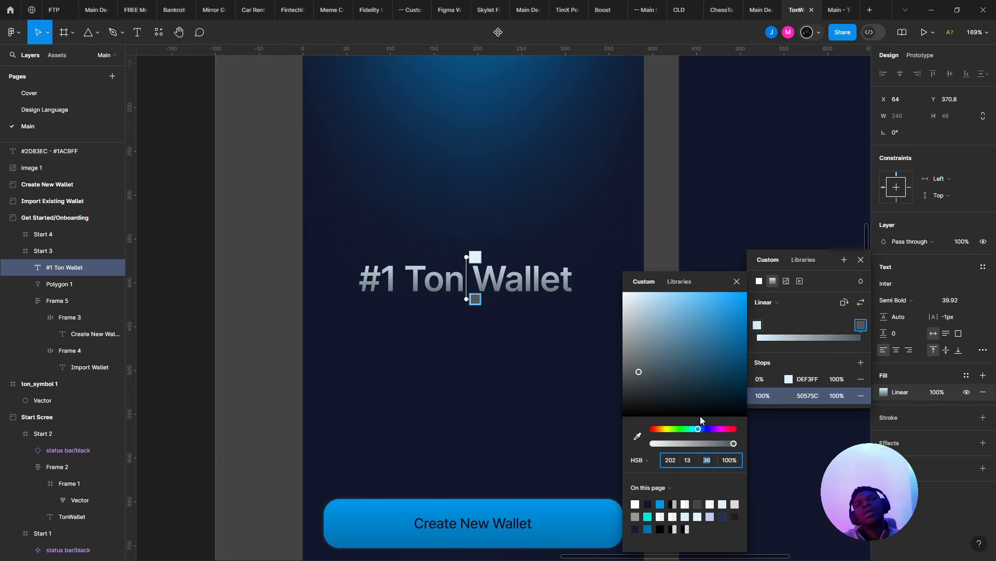
pyautogui.hscroll(3, 493, 346)
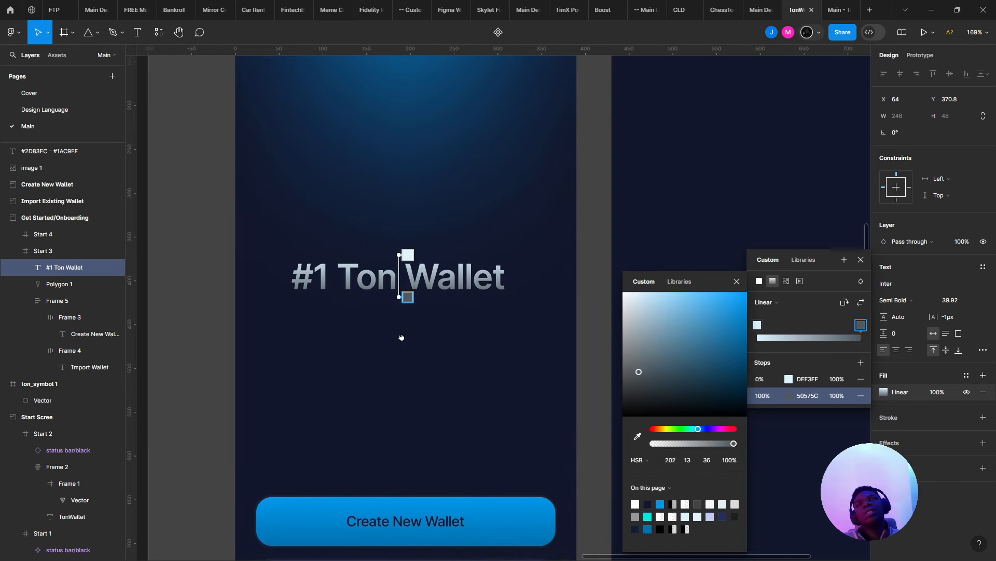
pyautogui.click(707, 460)
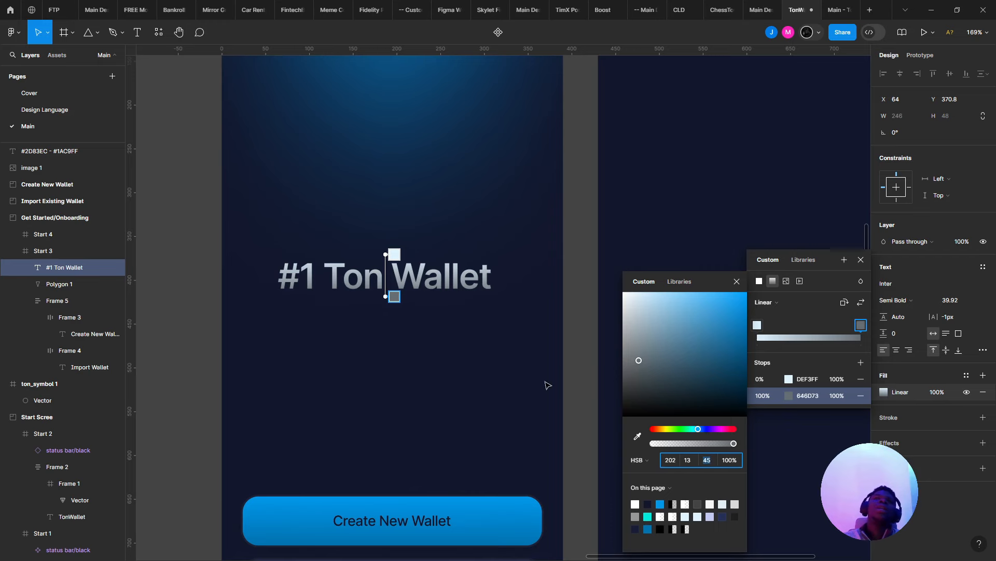
# - Reselect the gradient title and pan to review the screens before going to the browser
pyautogui.click(508, 355)
pyautogui.scroll(-5, 507, 353)
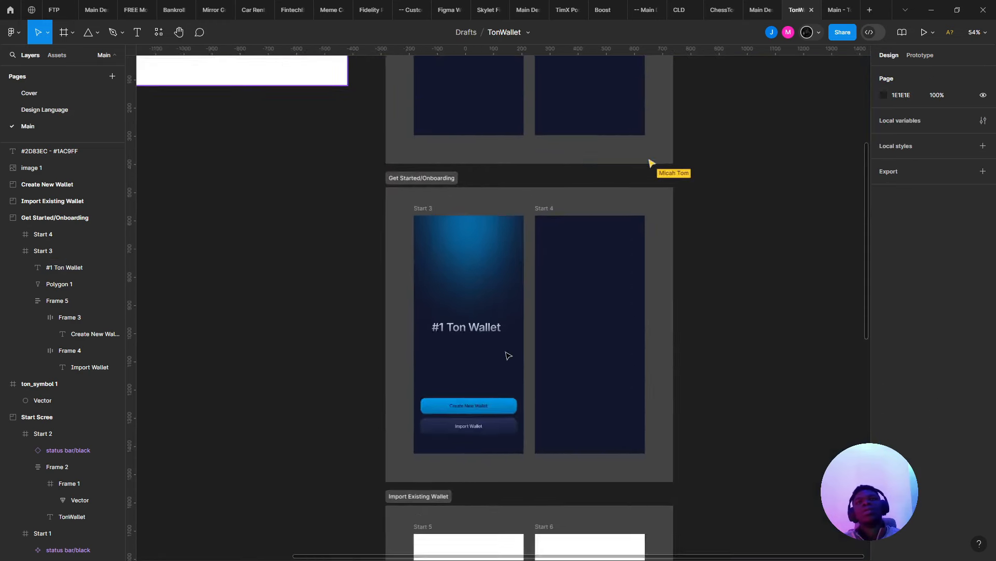
pyautogui.scroll(4, 506, 354)
pyautogui.scroll(4, 467, 332)
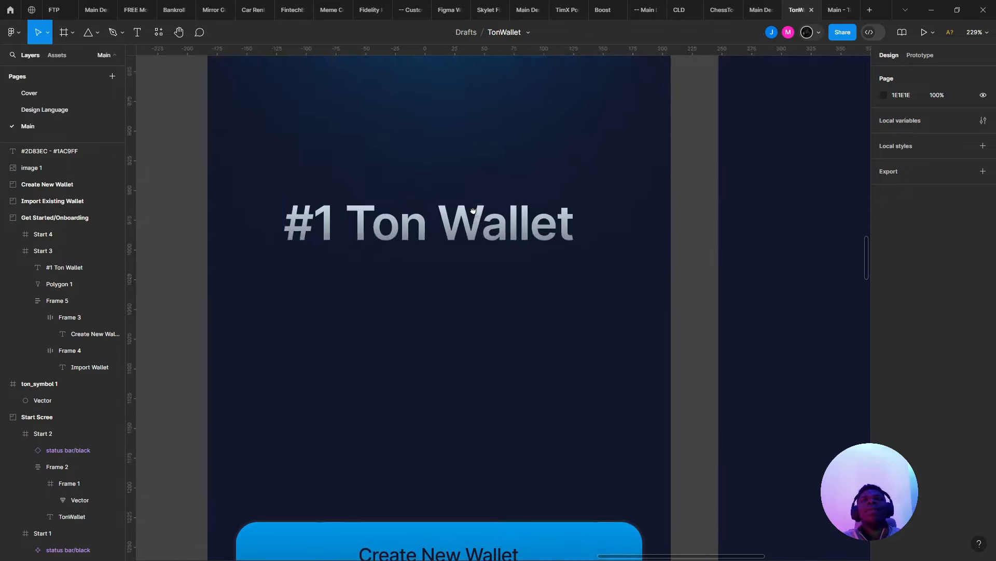
pyautogui.click(480, 214)
pyautogui.scroll(-5, 475, 214)
pyautogui.moveTo(477, 234); pyautogui.dragTo(482, 296)
pyautogui.hotkey('alt', 'Tab')
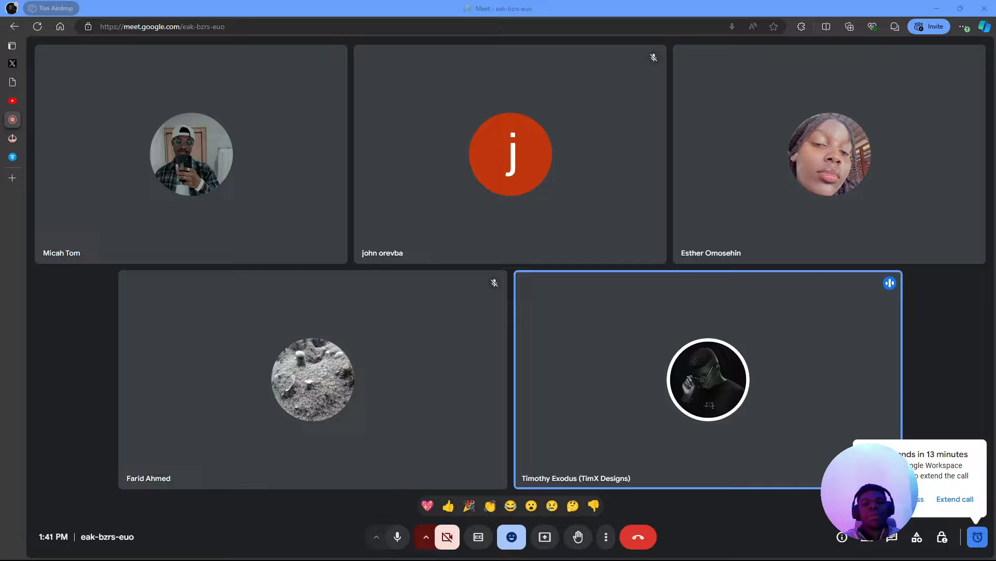
# - In Edge, go from the TON home page to Get a wallet and select its 'To start using TON…' paragraph
pyautogui.scroll(3, 369, 327)
pyautogui.click(169, 63)
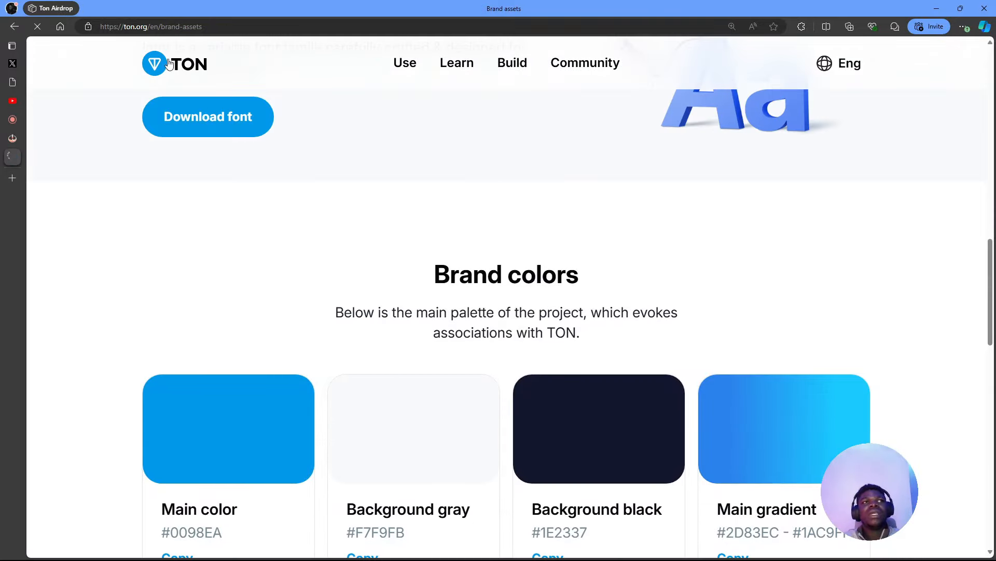
pyautogui.scroll(-4, 343, 291)
pyautogui.scroll(1, 341, 291)
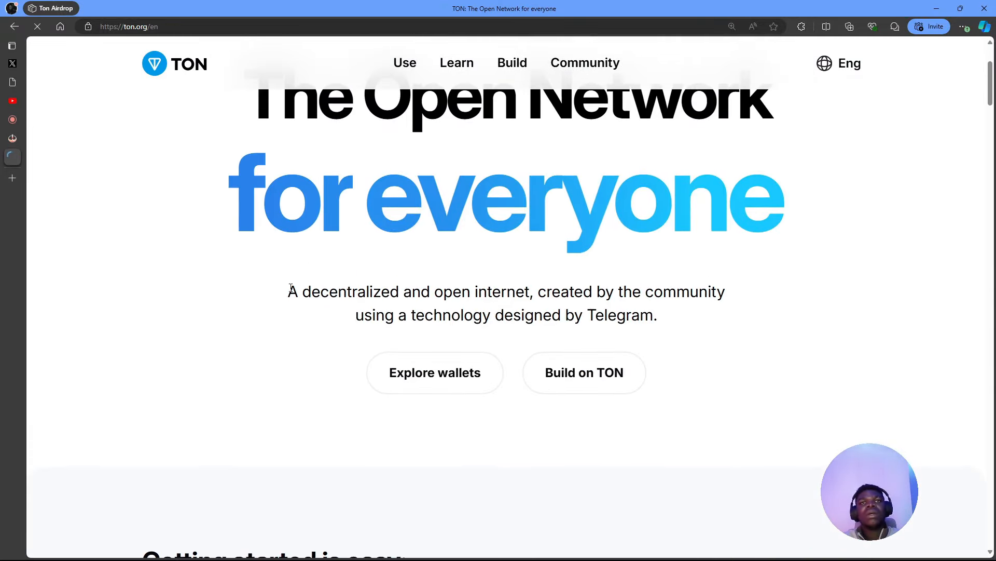
pyautogui.moveTo(262, 292); pyautogui.dragTo(673, 330)
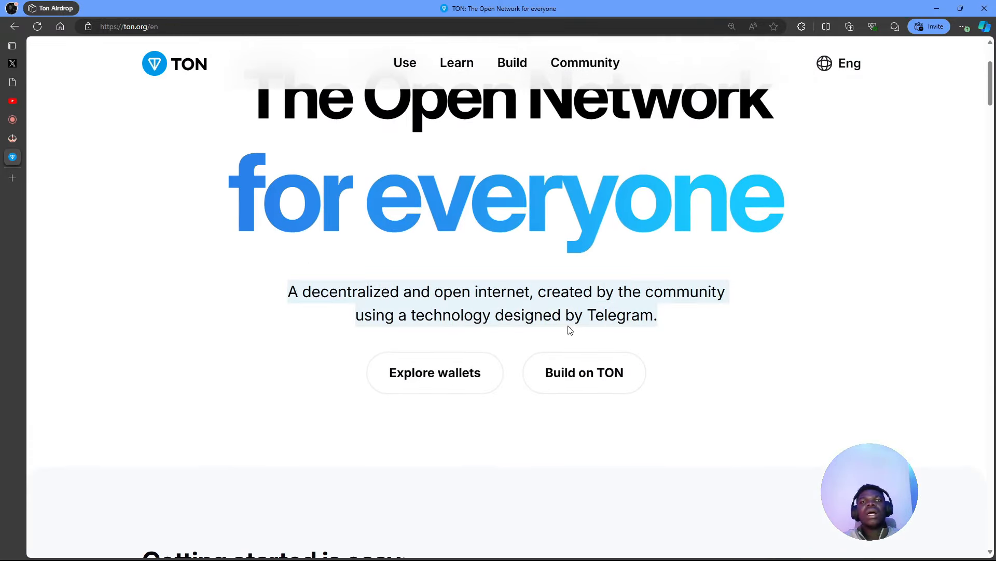
pyautogui.click(453, 358)
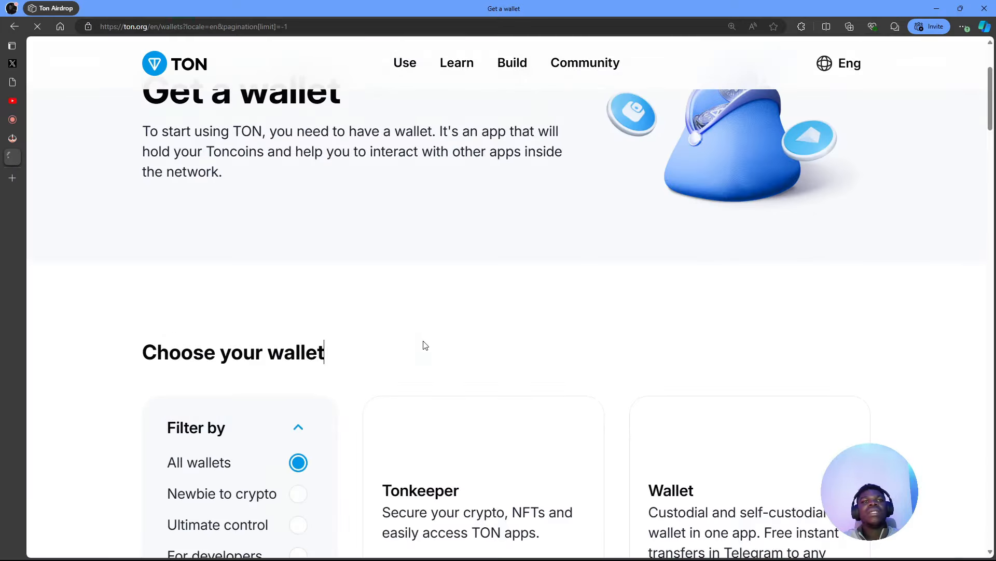
pyautogui.moveTo(125, 296); pyautogui.dragTo(273, 329)
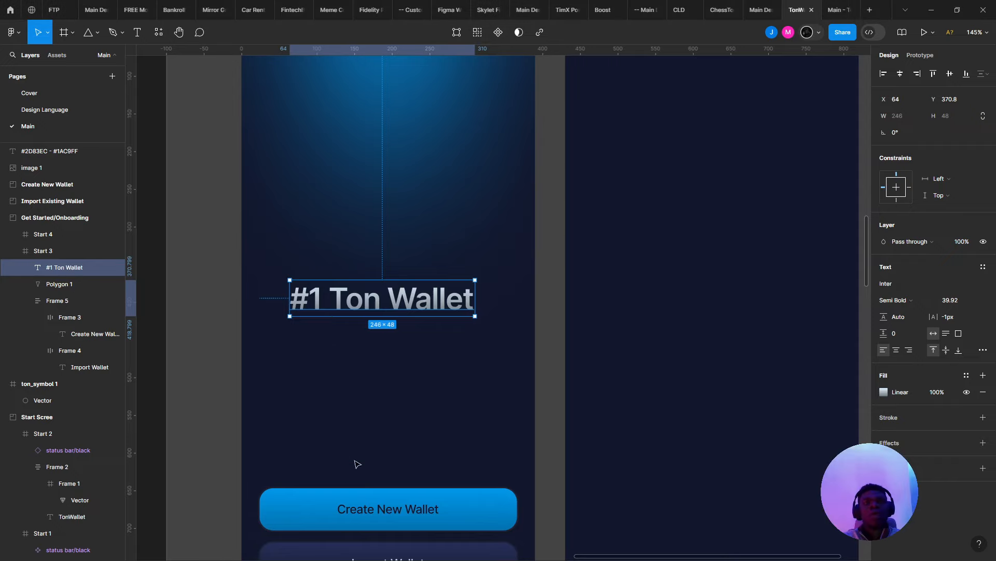
pyautogui.scroll(-3, 356, 463)
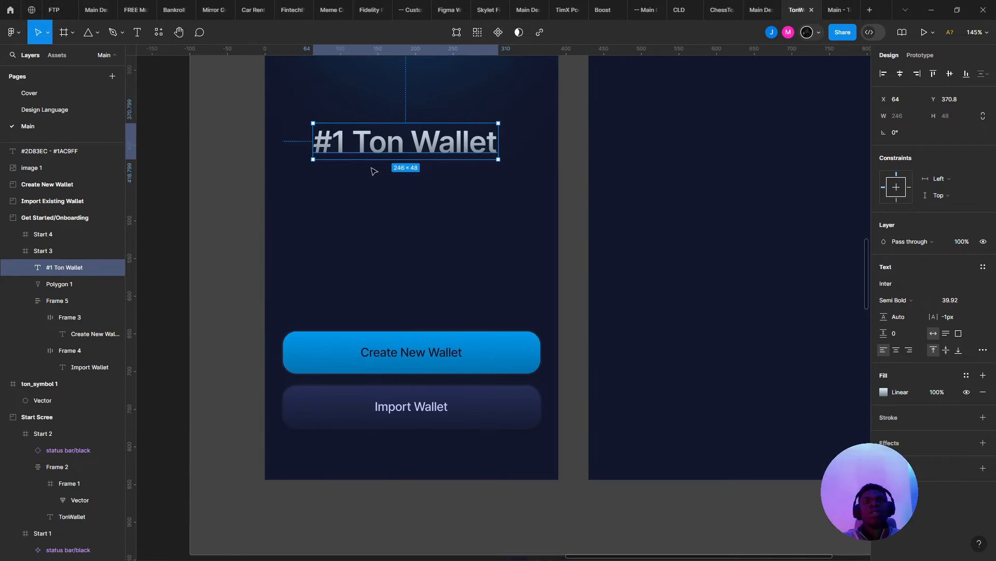
# - Duplicate the '#1 Ton Wallet' title below the original and set the copy's font size to 14
pyautogui.click(409, 377)
pyautogui.keyDown('alt'); pyautogui.moveTo(407, 153); pyautogui.dragTo(419, 226); pyautogui.keyUp('alt')
pyautogui.doubleClick(419, 224)
pyautogui.hotkey('ctrl', 'v')
pyautogui.scroll(-4, 320, 287)
pyautogui.press('Escape')
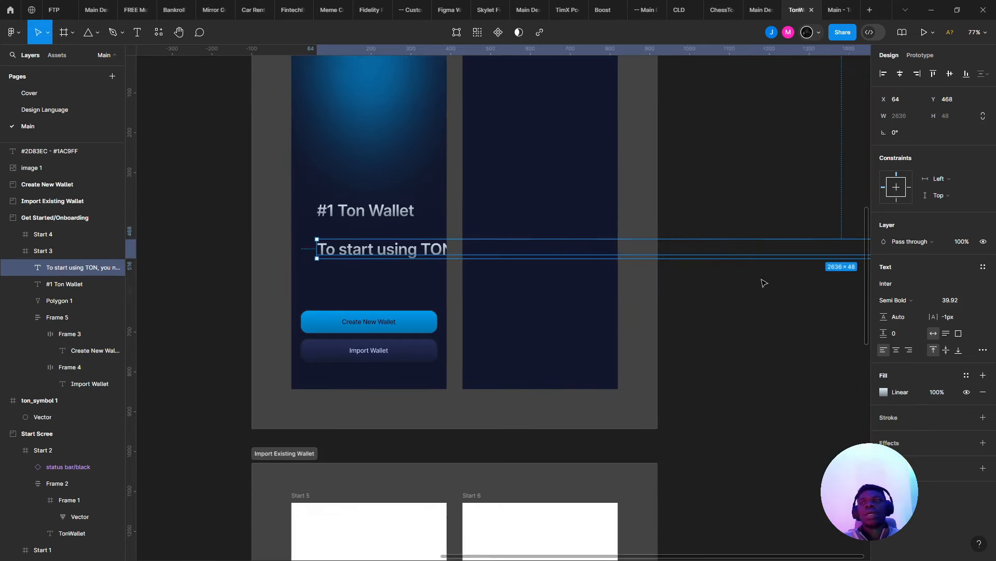
pyautogui.hscroll(2, 762, 282)
pyautogui.hotkey('ctrl', 'z')
pyautogui.scroll(5, 243, 285)
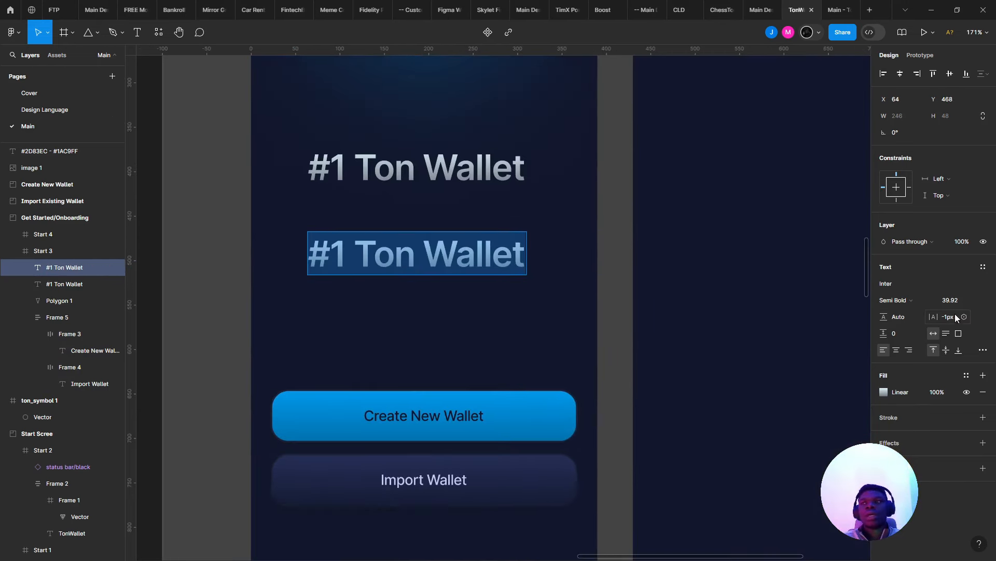
pyautogui.click(954, 301)
pyautogui.write('14')
pyautogui.press('Return')
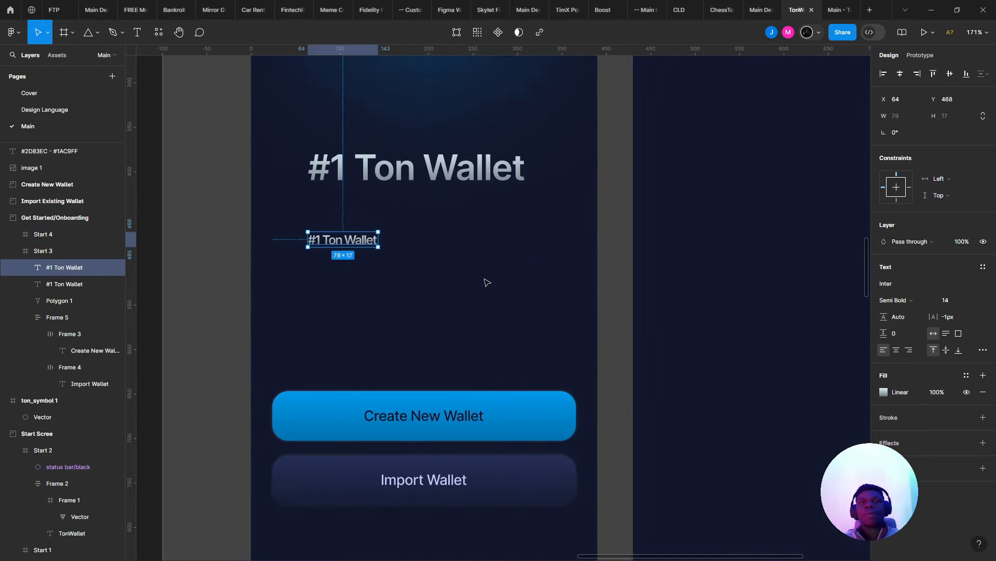
# - Paste the wallet description into the copy, in Regular weight, centred, 290 wide, under the title
pyautogui.doubleClick(366, 240)
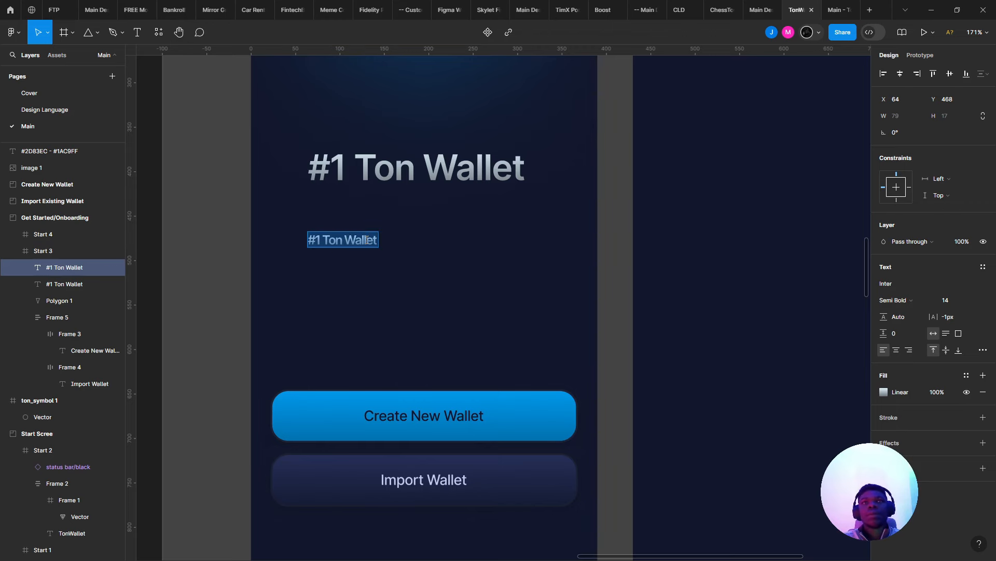
pyautogui.hotkey('ctrl', 'v')
pyautogui.press('Escape')
pyautogui.click(906, 300)
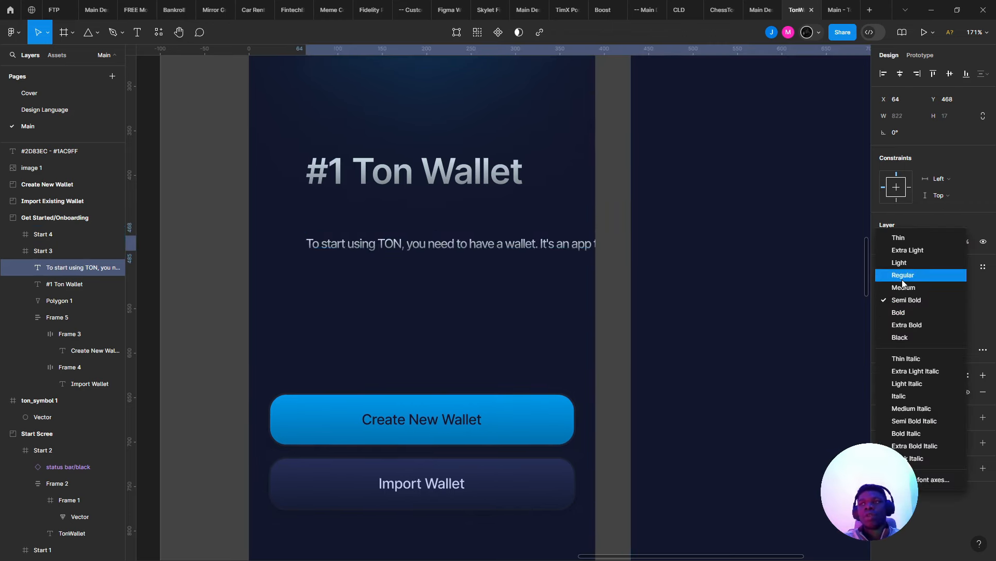
pyautogui.click(902, 275)
pyautogui.scroll(-5, 810, 289)
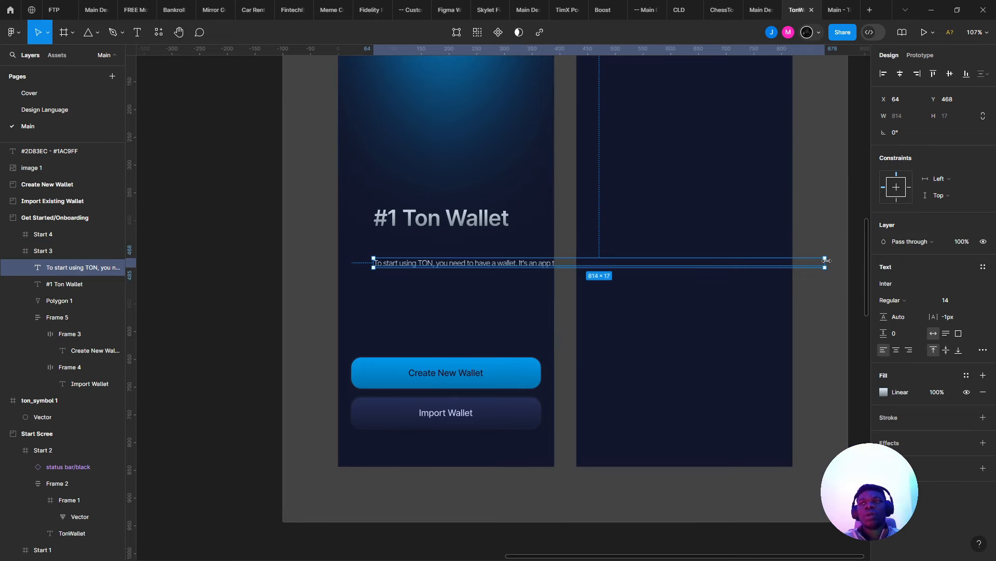
pyautogui.moveTo(827, 260); pyautogui.dragTo(535, 263)
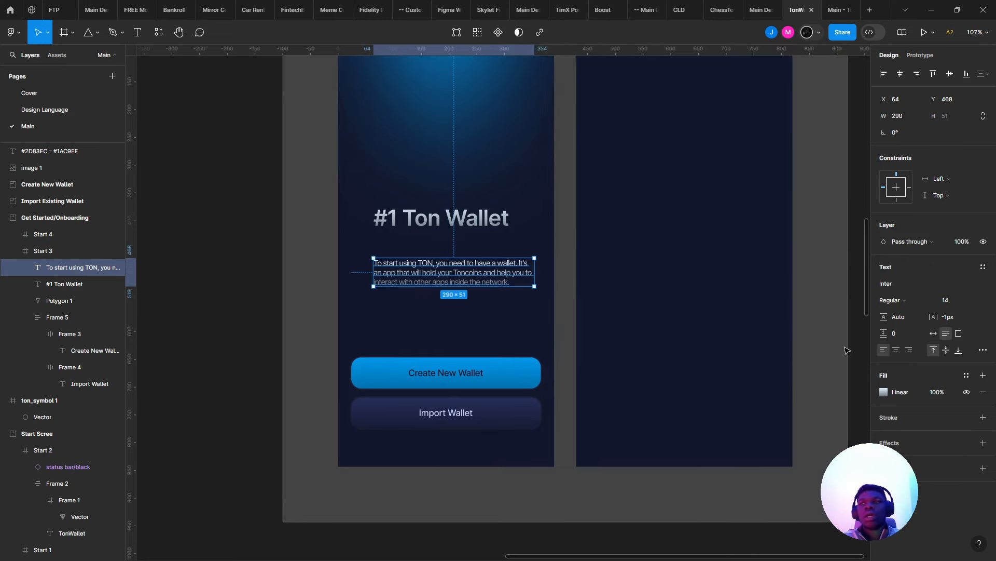
pyautogui.click(897, 351)
pyautogui.scroll(5, 486, 256)
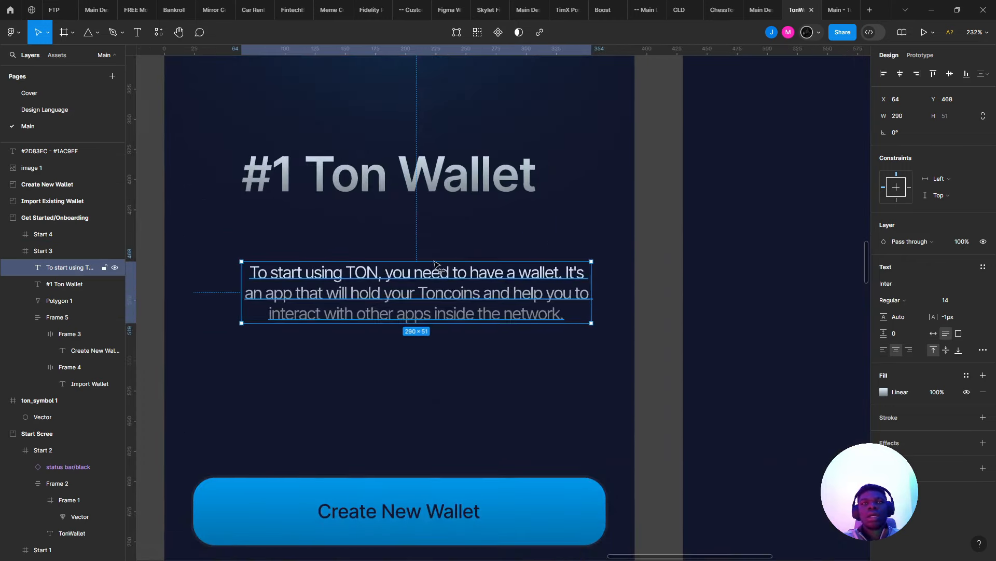
pyautogui.moveTo(471, 293); pyautogui.dragTo(435, 263)
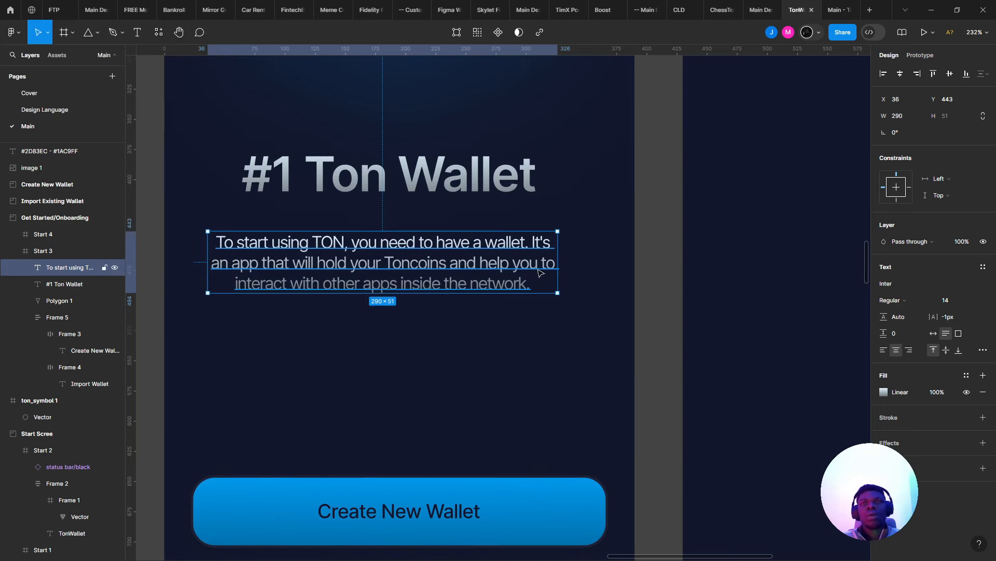
pyautogui.click(884, 391)
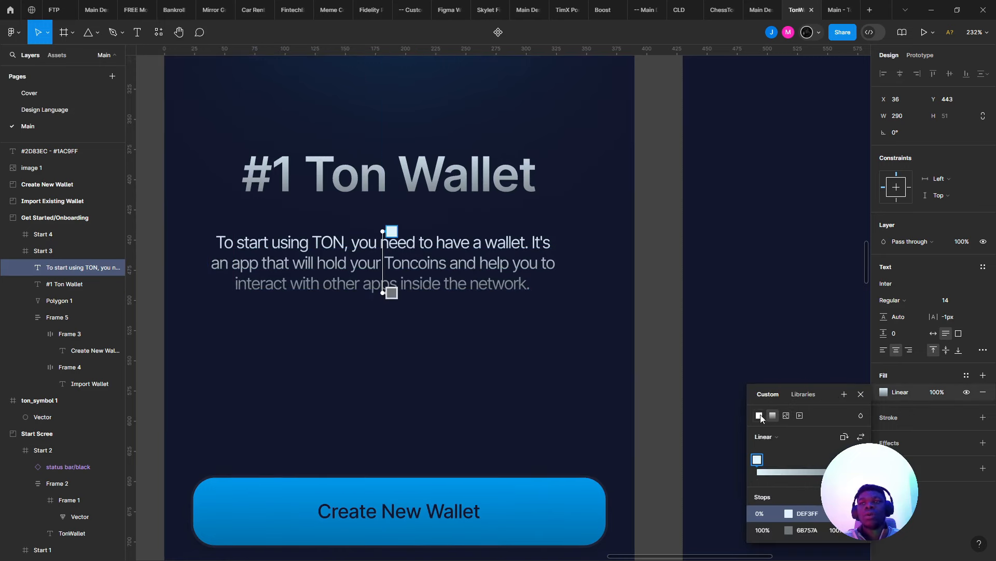
# - Switch the description fill to solid DEF3FF and set its letter spacing to 0
pyautogui.click(759, 415)
pyautogui.click(475, 333)
pyautogui.scroll(-3, 459, 327)
pyautogui.scroll(3, 393, 275)
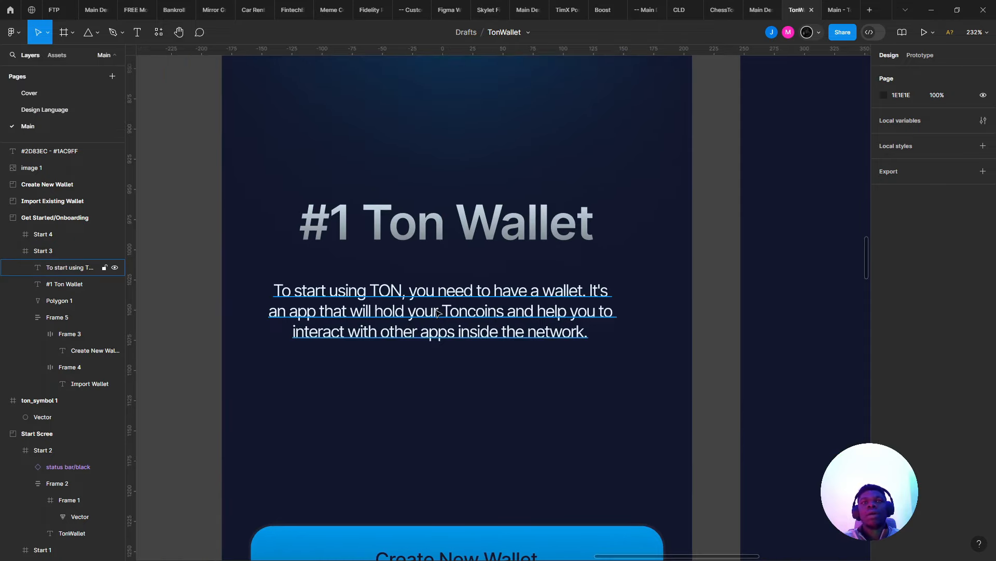
pyautogui.click(436, 307)
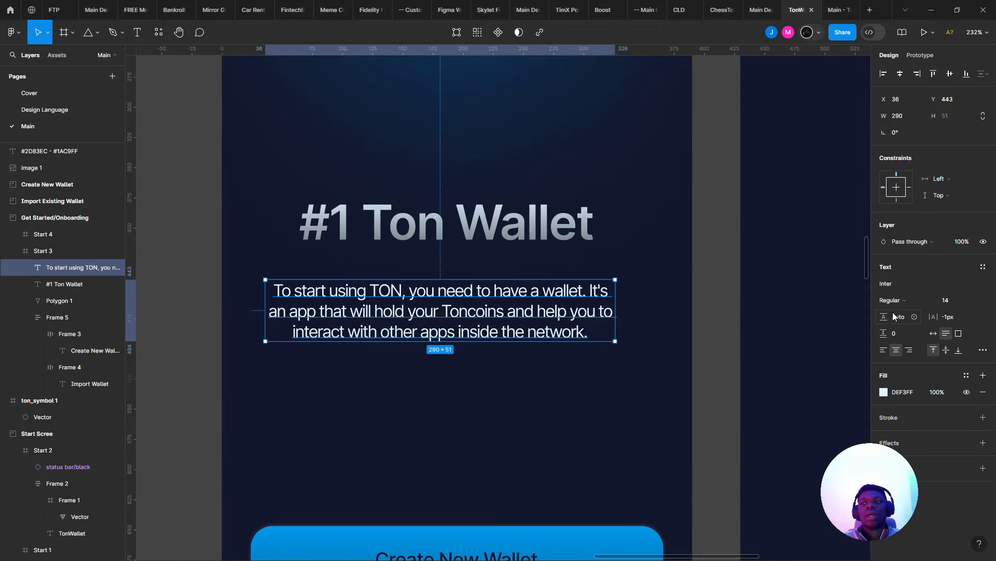
pyautogui.scroll(-1, 665, 281)
pyautogui.moveTo(611, 325); pyautogui.dragTo(602, 292)
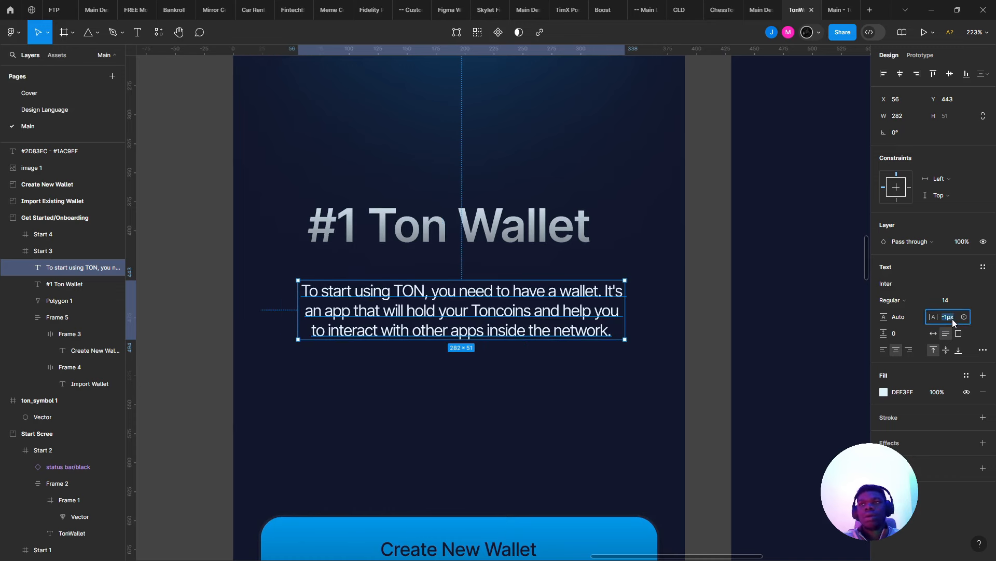
pyautogui.write('0')
pyautogui.press('Return')
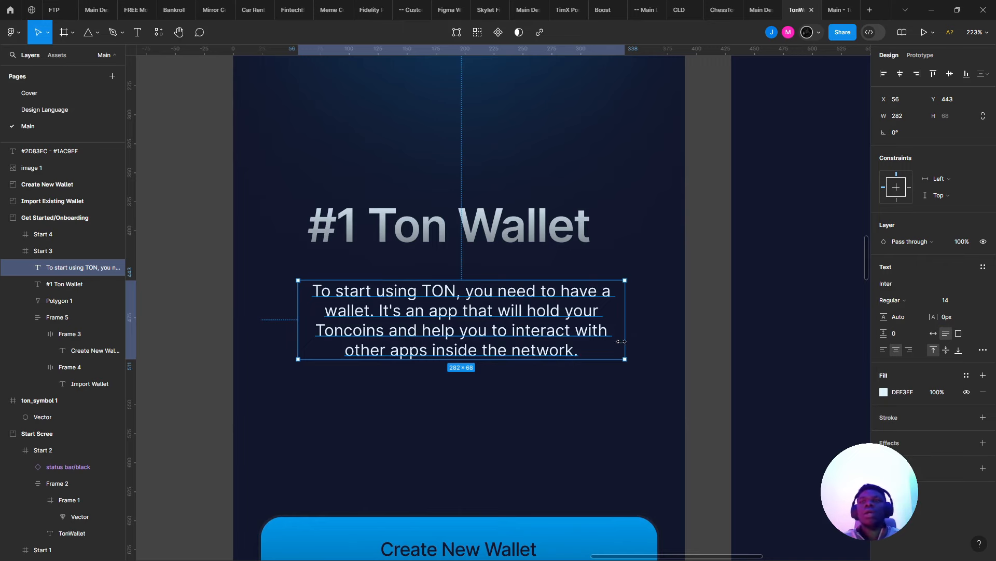
# - Widen the description box to 302 and position it centred under the title
pyautogui.moveTo(627, 332); pyautogui.dragTo(639, 360)
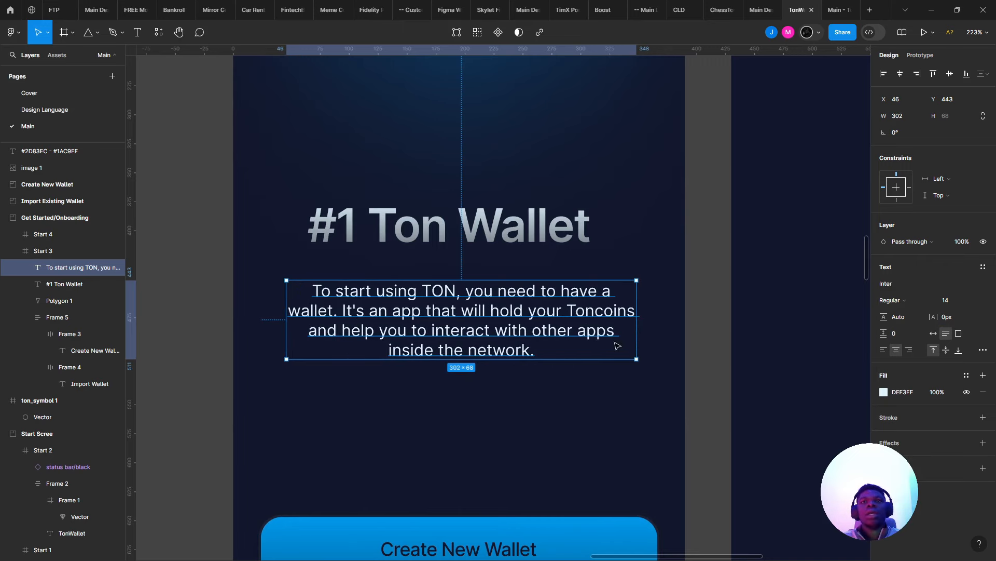
pyautogui.scroll(-3, 618, 344)
pyautogui.scroll(1, 371, 357)
pyautogui.moveTo(534, 361); pyautogui.dragTo(374, 351)
pyautogui.scroll(3, 374, 342)
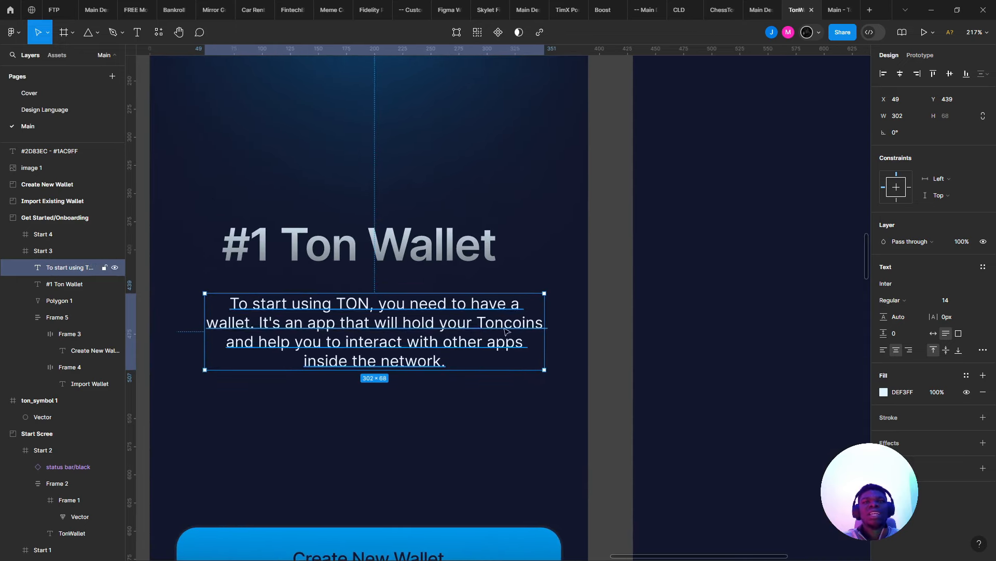
pyautogui.moveTo(544, 326); pyautogui.dragTo(545, 328)
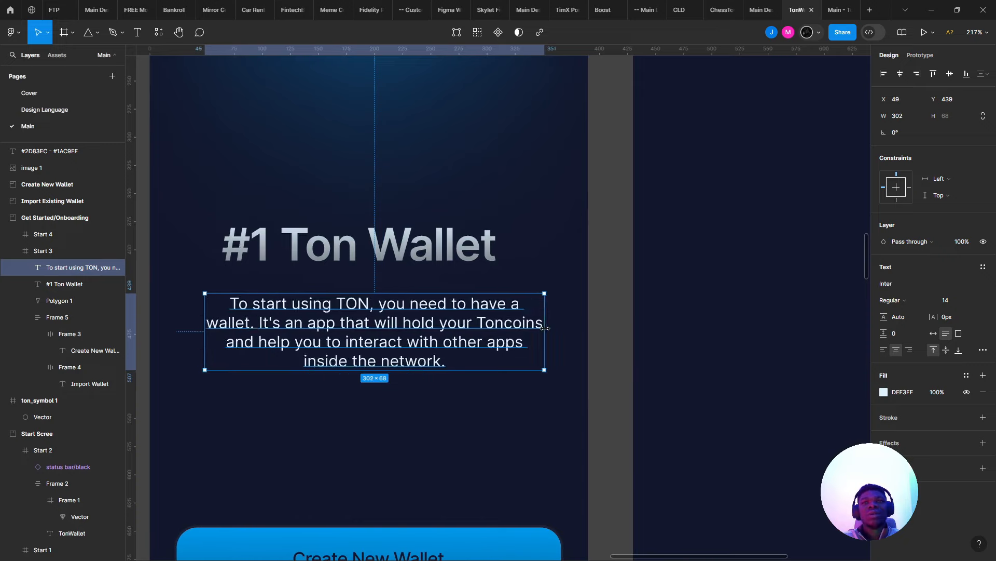
pyautogui.click(514, 506)
pyautogui.scroll(-4, 442, 457)
pyautogui.scroll(1, 428, 454)
# - Check the TON wallet page, then reselect the paragraph and undo recent changes
pyautogui.hotkey('alt', 'Tab')
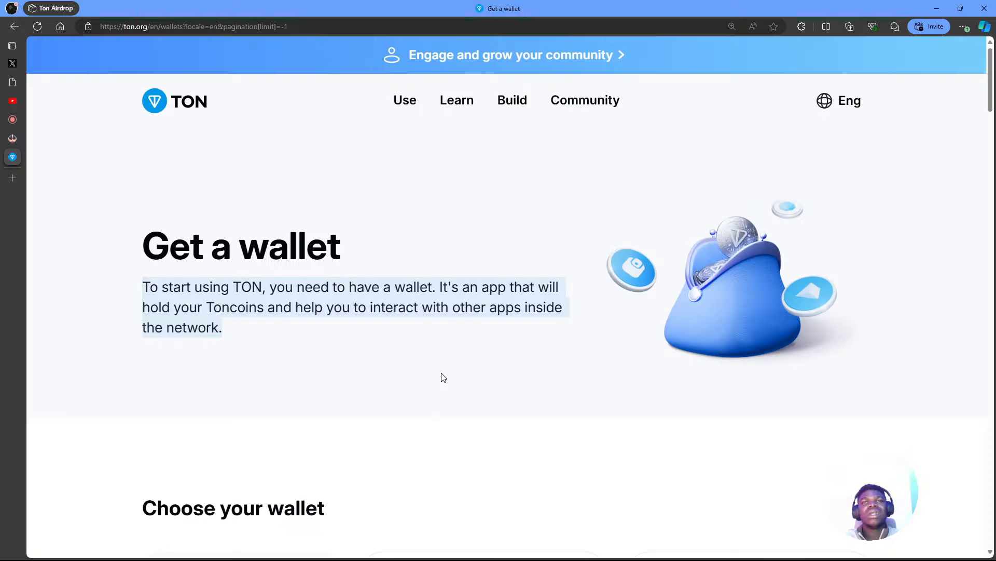
pyautogui.hotkey('alt', 'Tab')
pyautogui.click(456, 384)
pyautogui.scroll(4, 462, 384)
pyautogui.hotkey('ctrl', 'z')
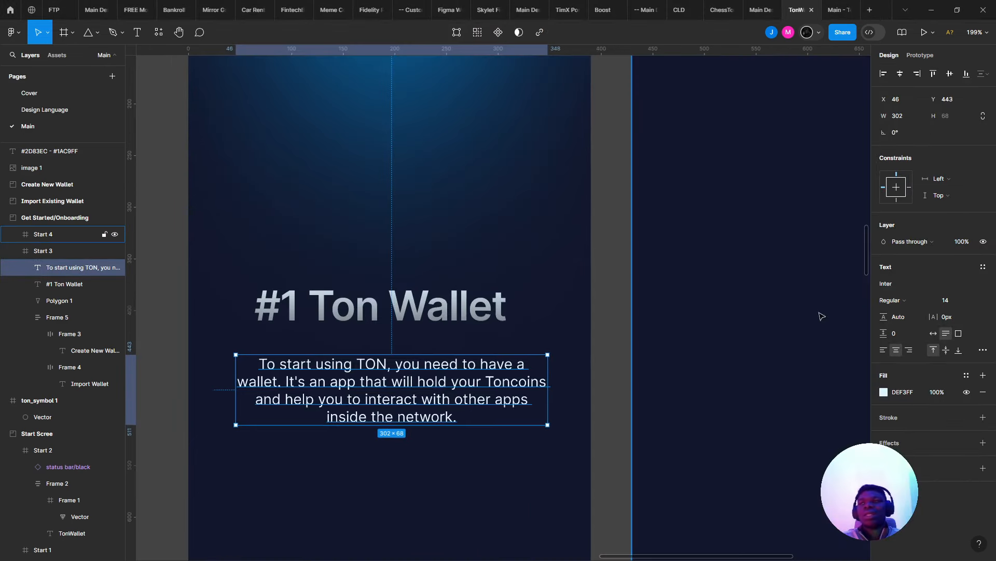
# - Revert to the 290-wide paragraph, apply -0.5px letter spacing, and resize the box to 276 wide
pyautogui.hotkey('ctrl', 'z')
pyautogui.hotkey('ctrl', 'z')
pyautogui.hotkey('ctrl', 'z')
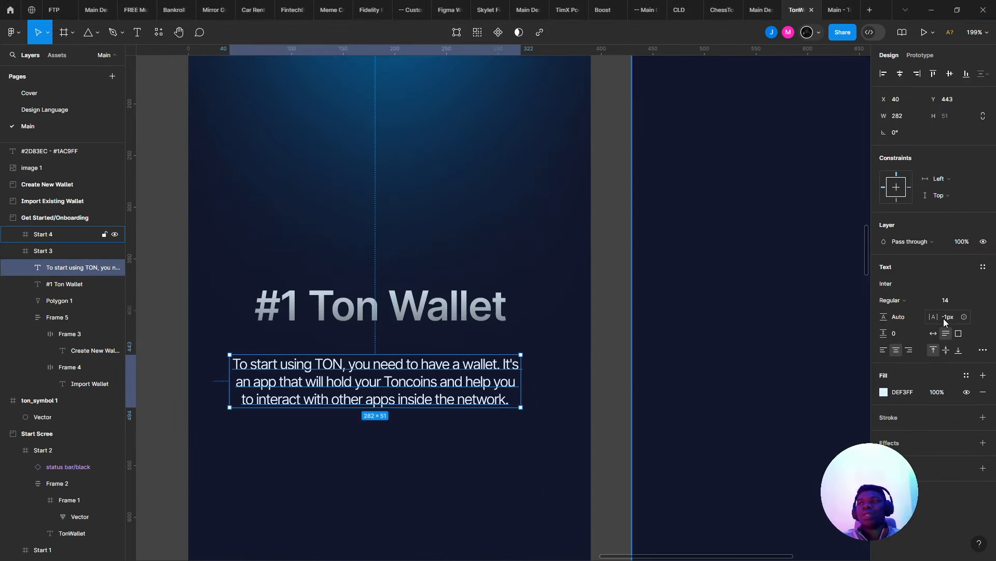
pyautogui.hotkey('ctrl', 'z')
pyautogui.click(952, 319)
pyautogui.write('-')
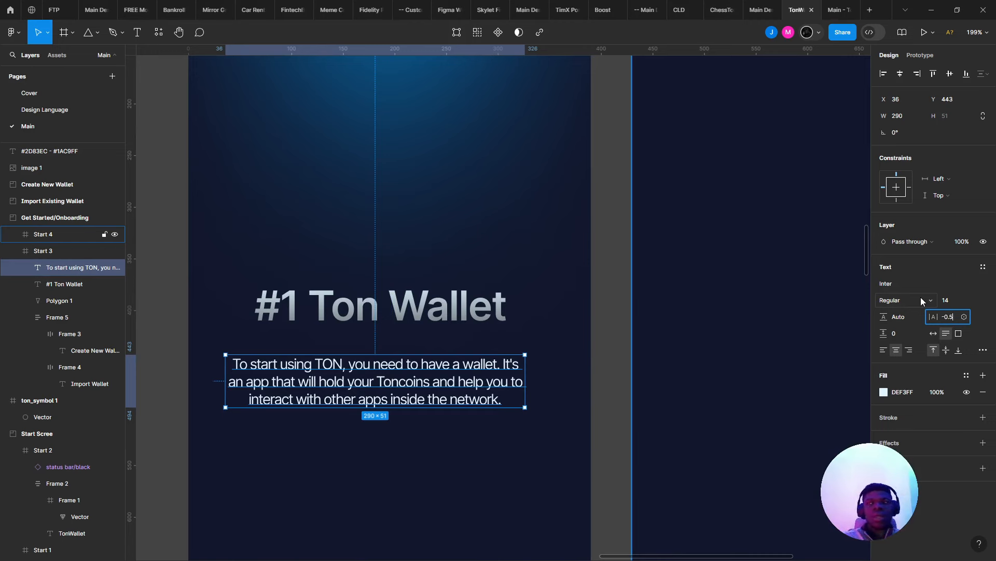
pyautogui.write('0.5')
pyautogui.press('Return')
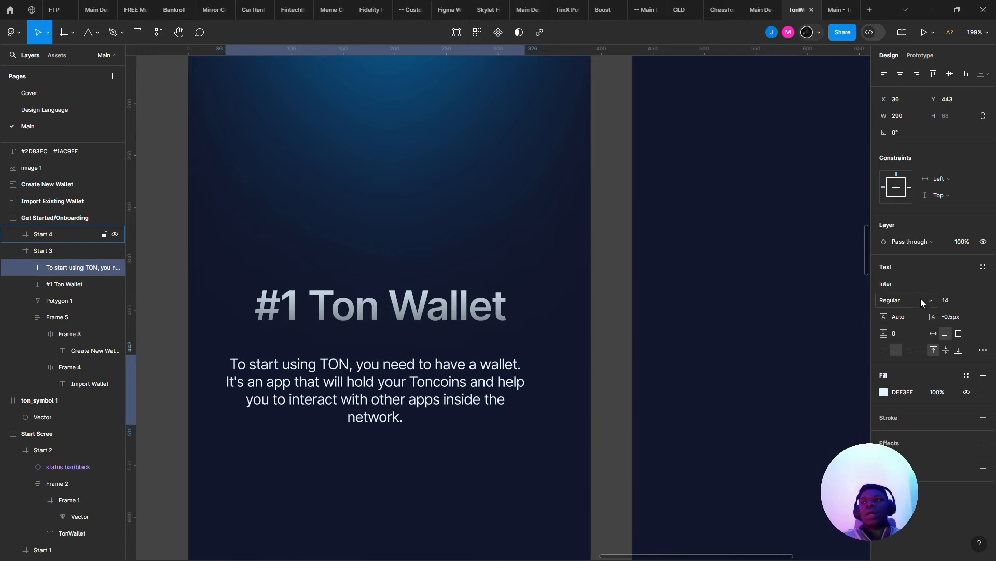
pyautogui.moveTo(522, 396); pyautogui.dragTo(479, 387)
# - On ton.org's Choose your wallet section, select the Tonkeeper description text and return to Figma
pyautogui.hotkey('alt', 'Tab')
pyautogui.scroll(-6, 457, 379)
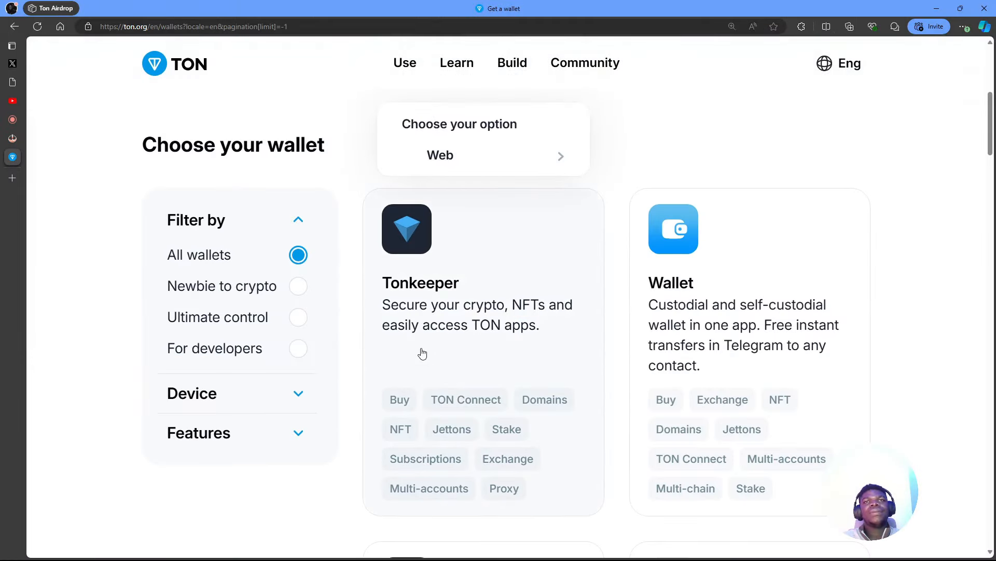
pyautogui.moveTo(376, 312); pyautogui.dragTo(554, 334)
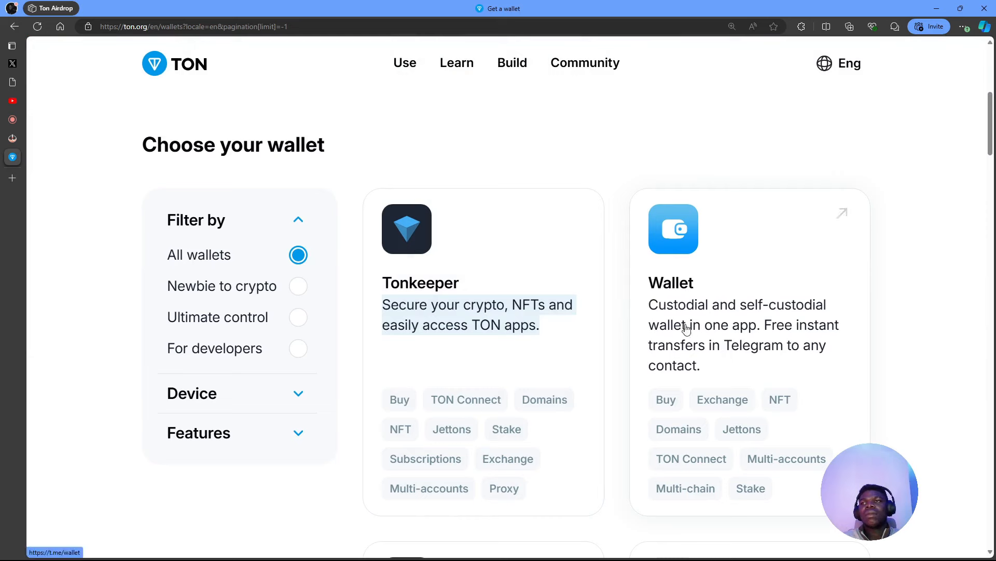
pyautogui.moveTo(644, 302); pyautogui.dragTo(686, 320)
pyautogui.click(916, 340)
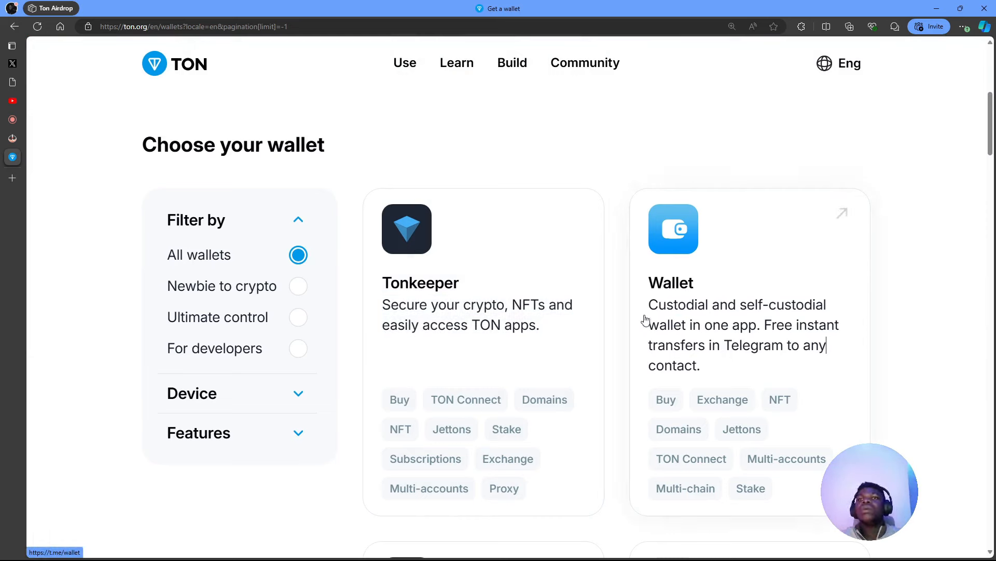
pyautogui.moveTo(592, 315)
pyautogui.moveTo(569, 341); pyautogui.dragTo(374, 293)
pyautogui.hotkey('ctrl', 'c')
pyautogui.hotkey('alt', 'Tab')
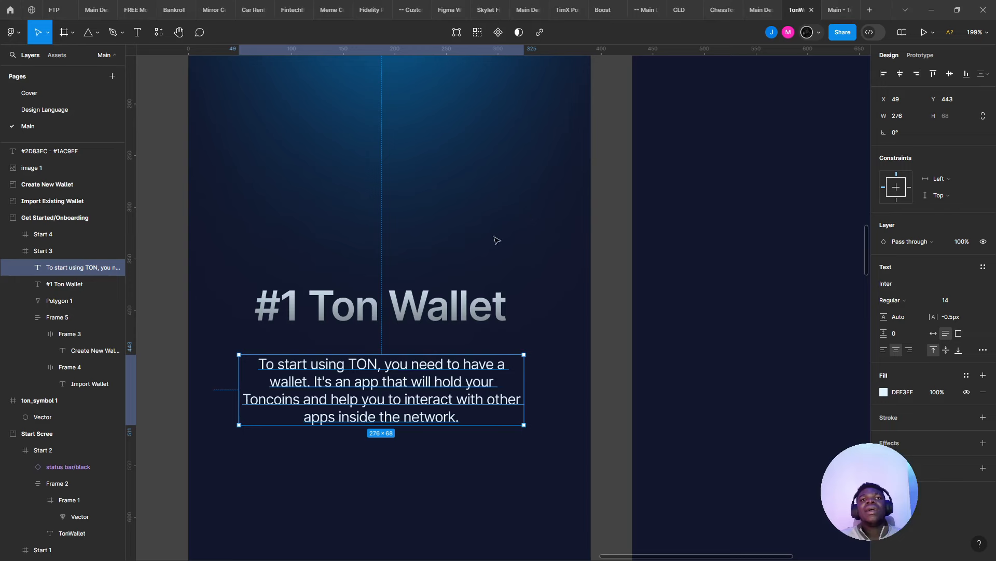
# - Replace the paragraph with 'Secure your crypto, NFTs and easily access TON apps.' and adjust its wrapping
pyautogui.doubleClick(405, 385)
pyautogui.hotkey('ctrl', 'v')
pyautogui.scroll(3, 405, 386)
pyautogui.press('Escape')
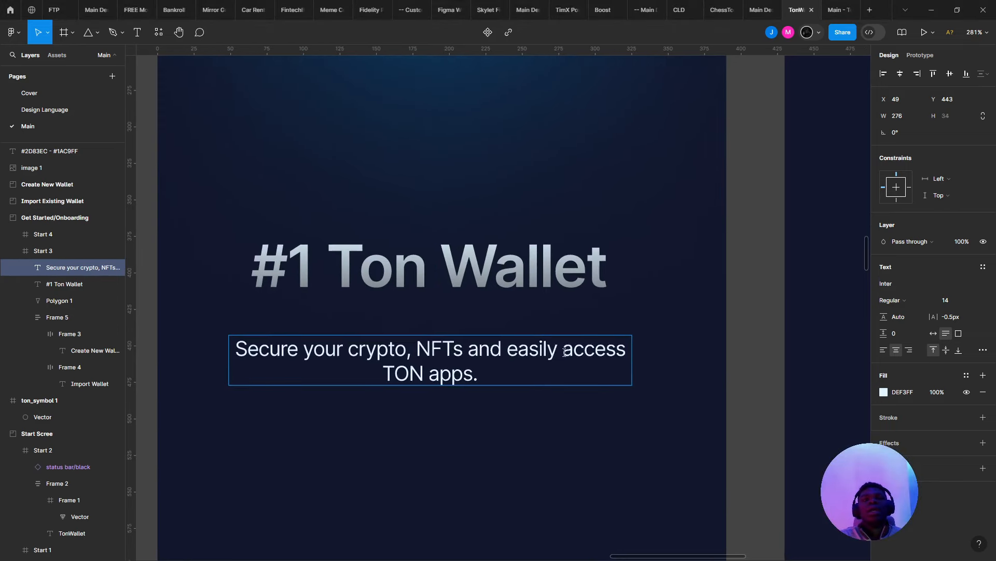
pyautogui.doubleClick(430, 347)
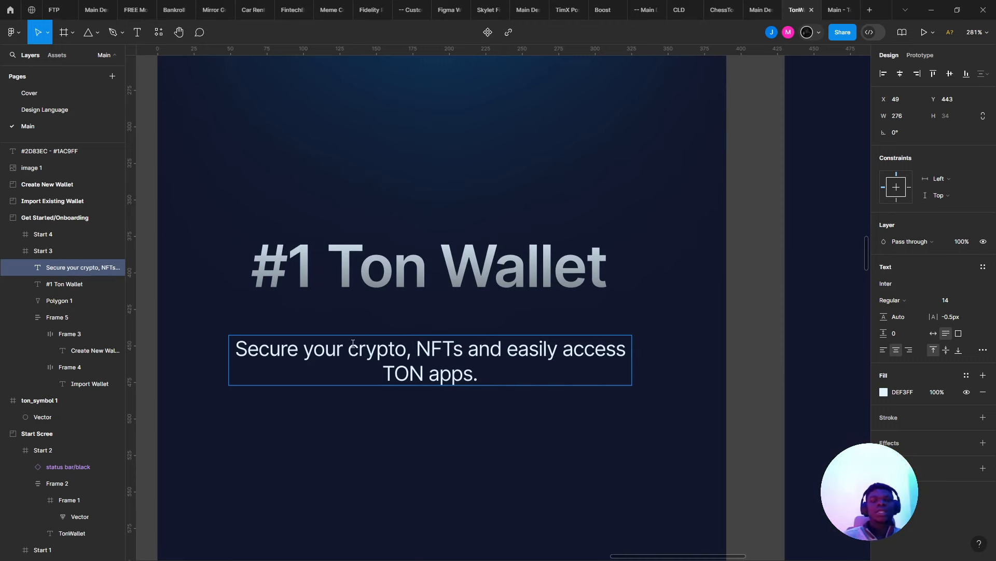
pyautogui.press('Home')
pyautogui.write('Stake')
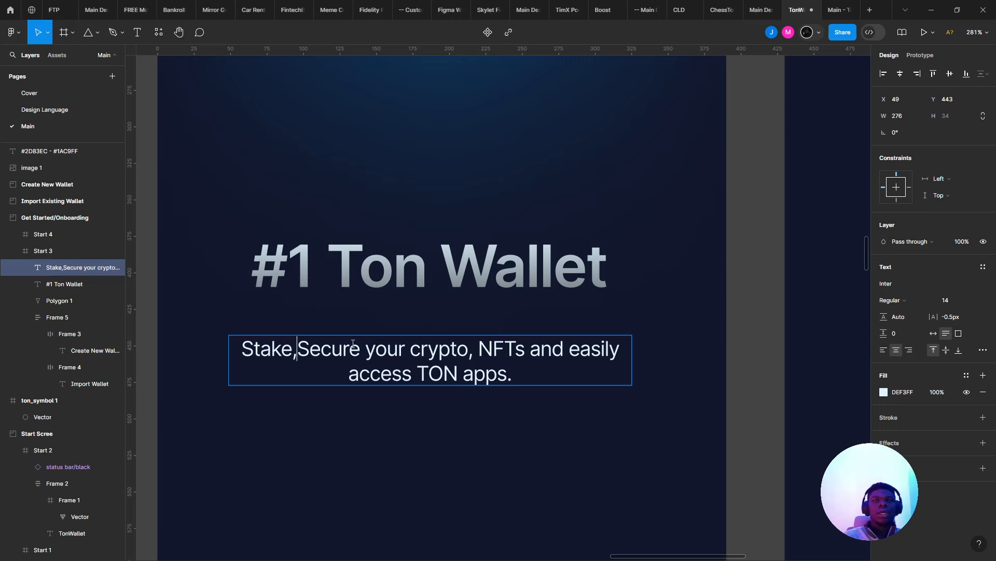
pyautogui.press('BackSpace')
pyautogui.press('BackSpace')
pyautogui.press('BackSpace')
pyautogui.press('BackSpace')
pyautogui.press('BackSpace')
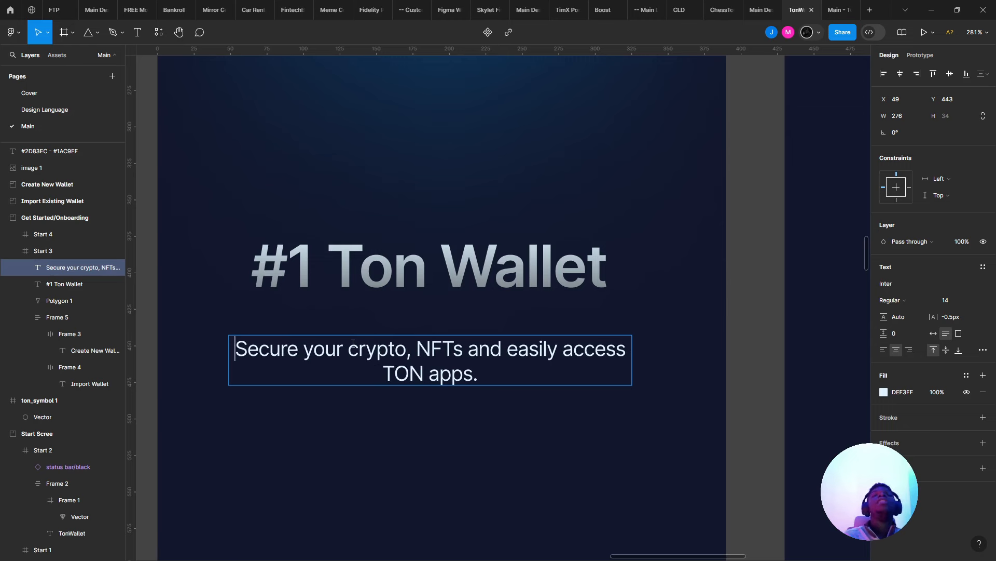
pyautogui.press('Escape')
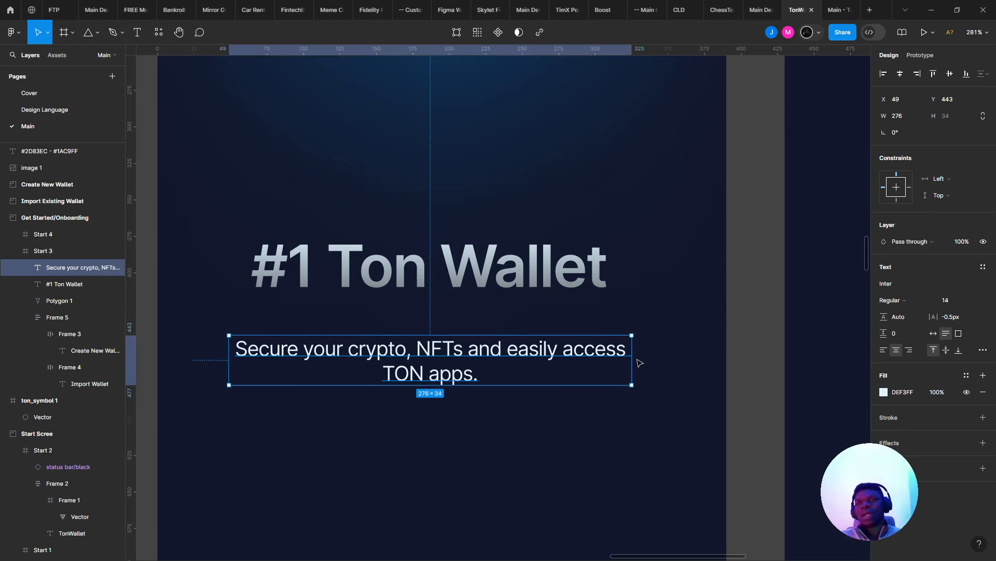
pyautogui.moveTo(594, 355); pyautogui.dragTo(587, 349)
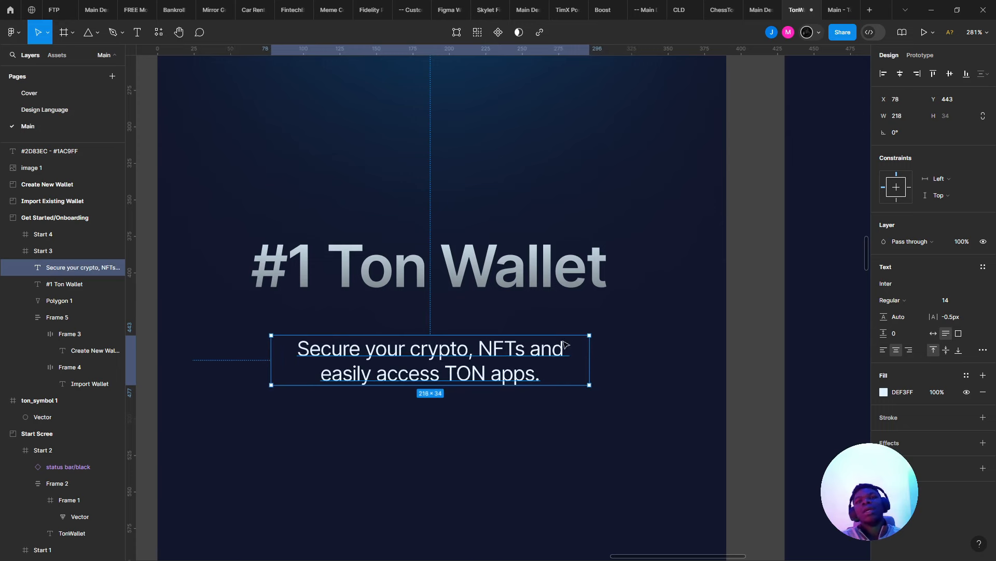
pyautogui.press('Escape')
# - Move the heading down toward the subtitle and widen the subtitle box to 240, rewrapping to two lines
pyautogui.click(521, 289)
pyautogui.moveTo(520, 289); pyautogui.dragTo(520, 315)
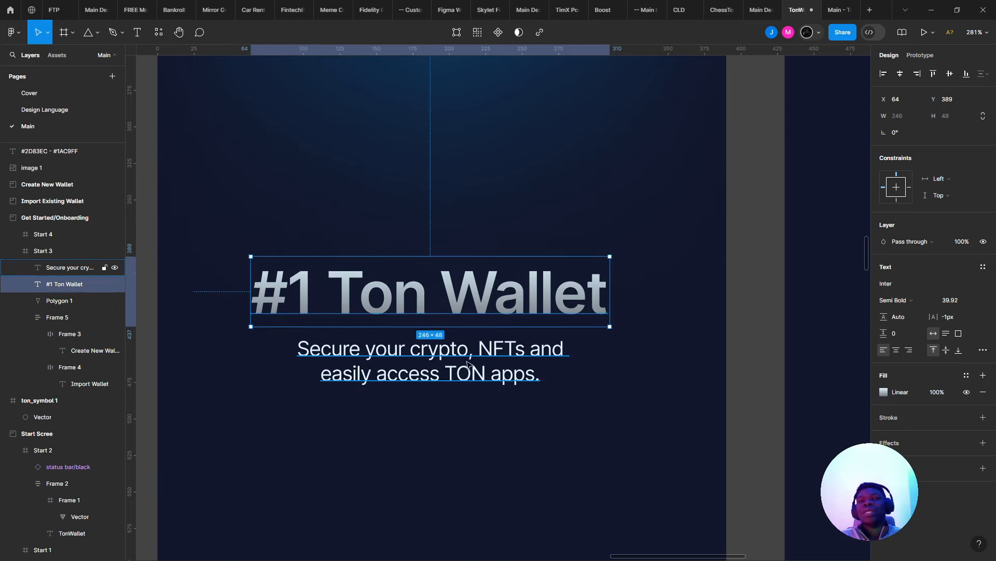
pyautogui.click(551, 379)
pyautogui.moveTo(587, 371); pyautogui.dragTo(606, 372)
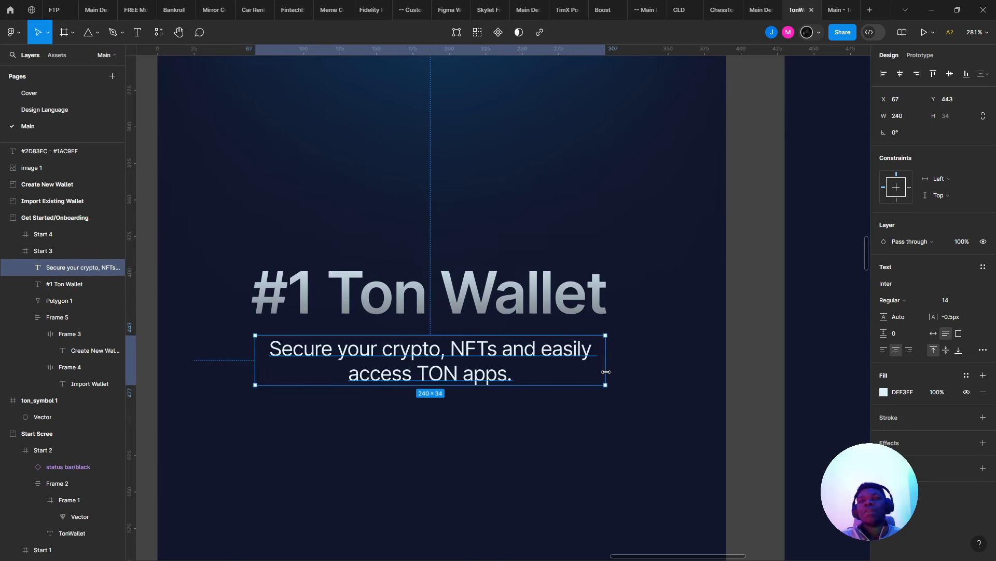
pyautogui.click(600, 428)
pyautogui.scroll(-4, 602, 454)
pyautogui.scroll(-6, 542, 402)
pyautogui.scroll(2, 481, 349)
pyautogui.click(404, 357)
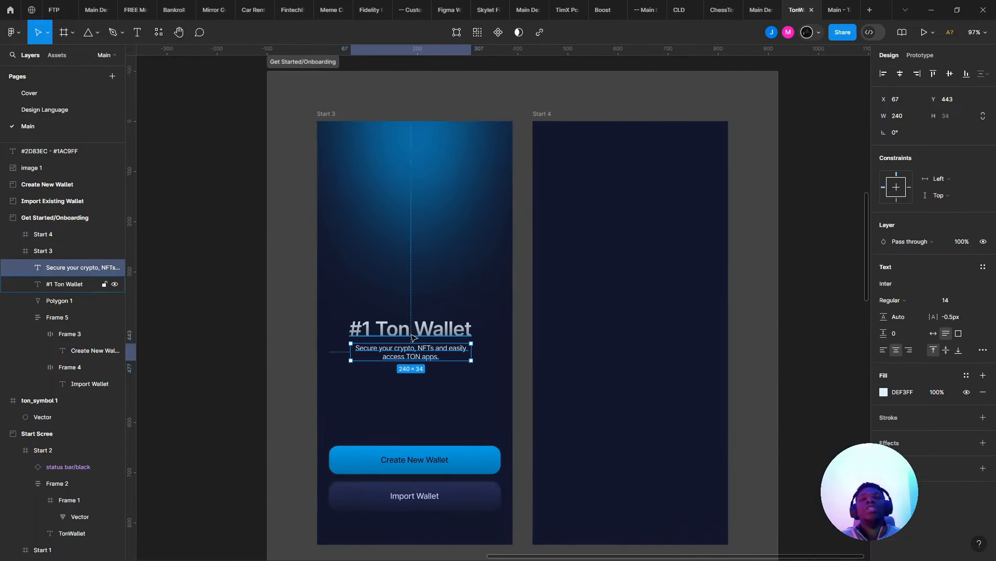
# - Wrap the heading and subtitle in an auto-layout frame with an 8 px gap
pyautogui.keyDown('shift'); pyautogui.click(412, 336); pyautogui.keyUp('shift')
pyautogui.hotkey('shift', 'a')
pyautogui.scroll(5, 426, 340)
pyautogui.click(901, 247)
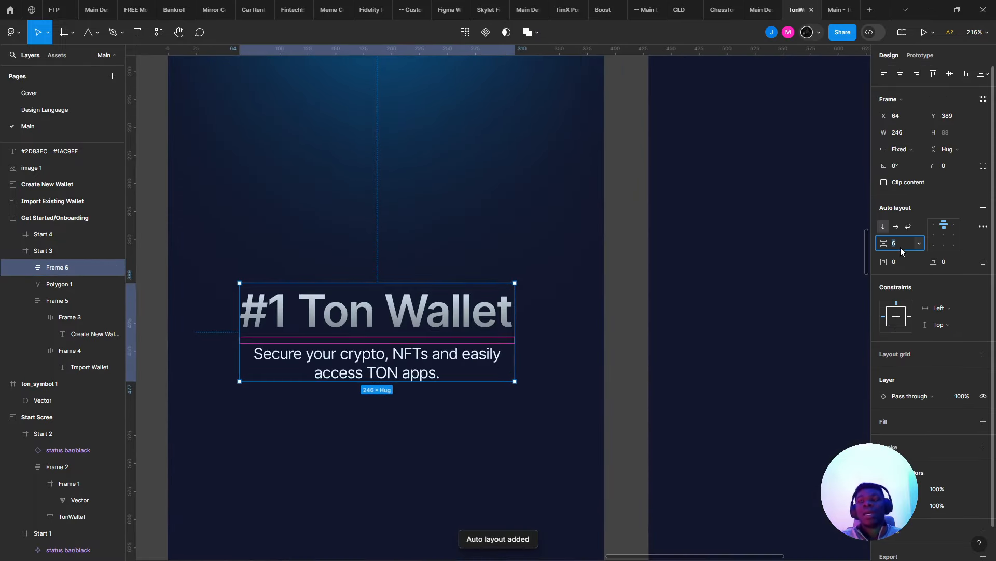
pyautogui.write('8')
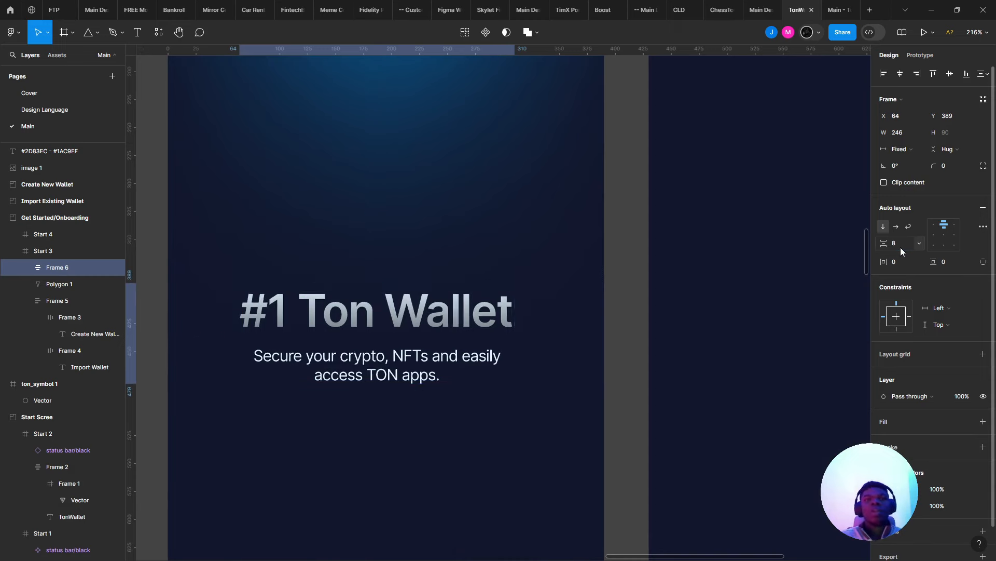
pyautogui.press('Return')
pyautogui.press('Escape')
pyautogui.scroll(-6, 601, 230)
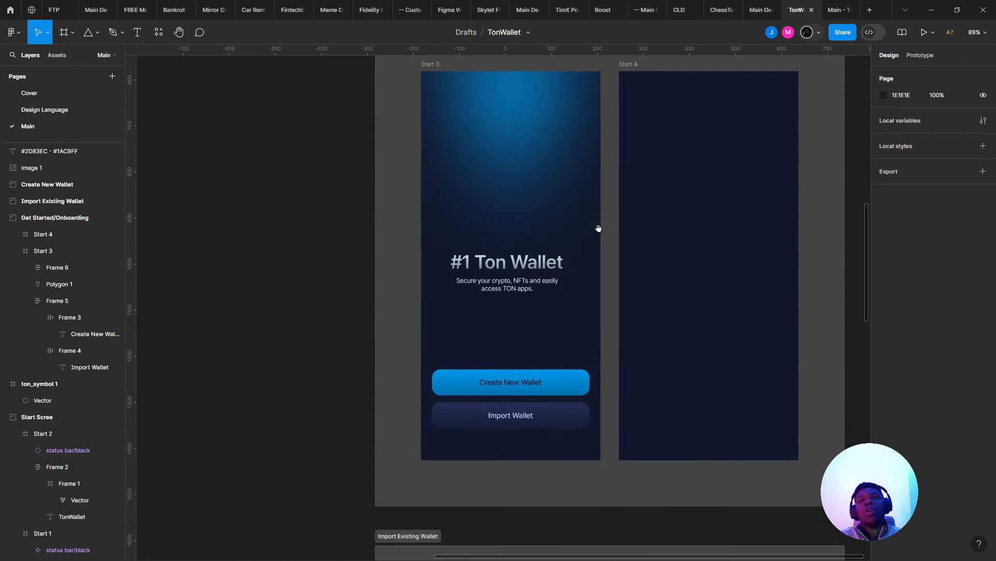
# - Move the heading-and-subtitle frame higher on the Start 3 screen, to Y 338
pyautogui.click(480, 360)
pyautogui.moveTo(477, 358); pyautogui.dragTo(525, 316)
pyautogui.scroll(3, 526, 317)
pyautogui.scroll(4, 483, 238)
pyautogui.scroll(-1, 482, 238)
# - Select the blurred triangle glow shape and switch to the Ellipse tool
pyautogui.click(438, 256)
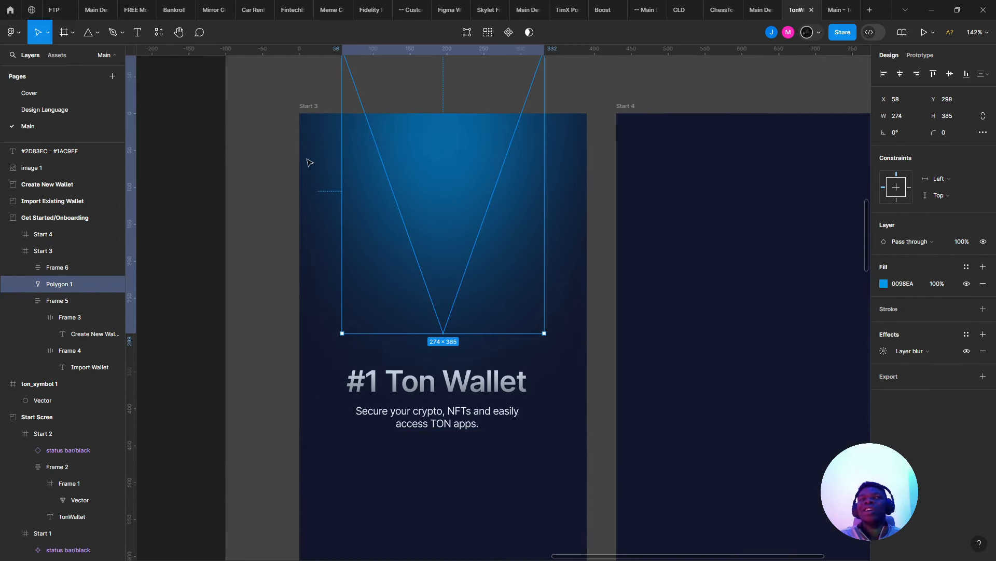
pyautogui.click(72, 32)
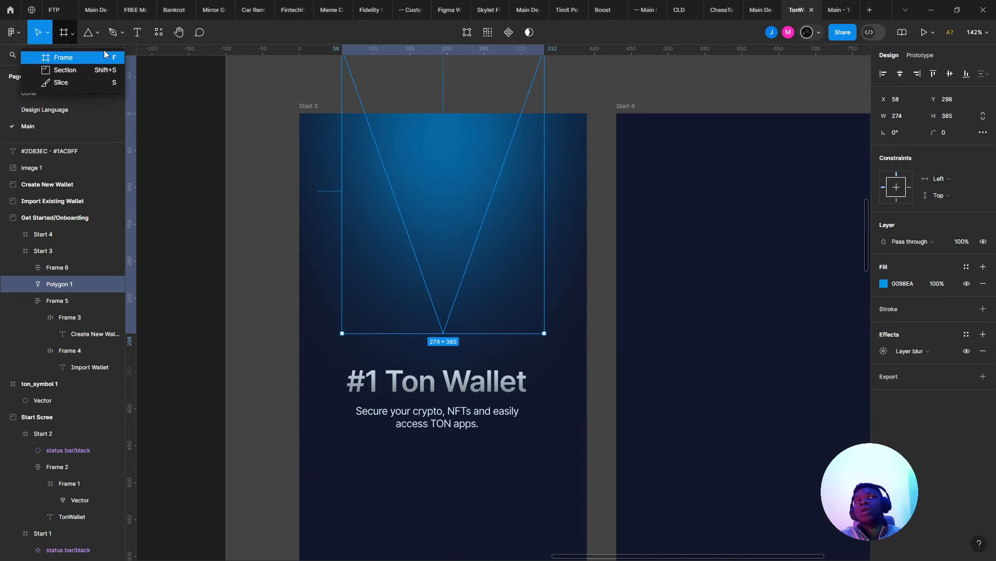
pyautogui.click(108, 37)
pyautogui.click(99, 36)
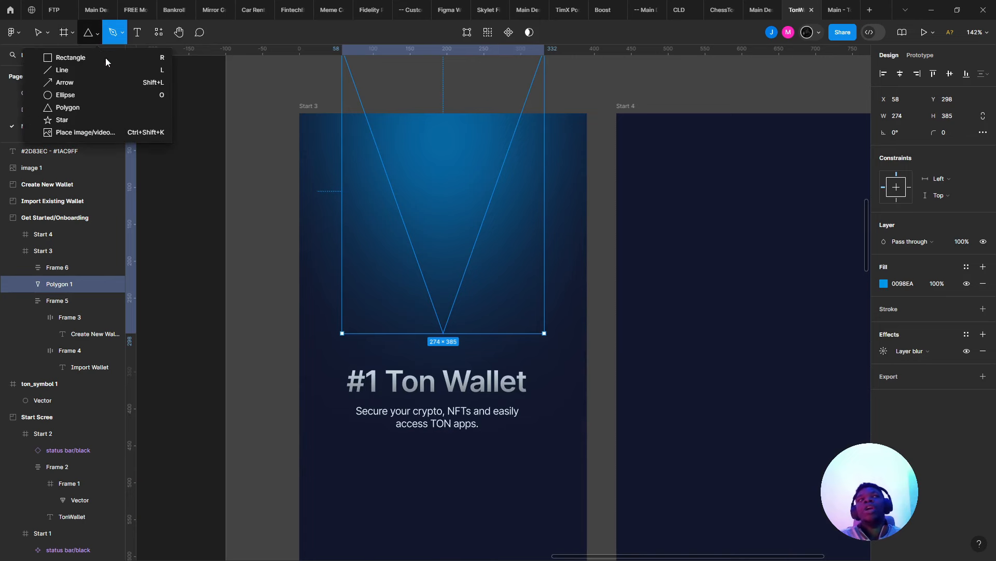
pyautogui.click(116, 95)
# - Draw a flat 202×14 ellipse centred above the heading
pyautogui.scroll(5, 475, 342)
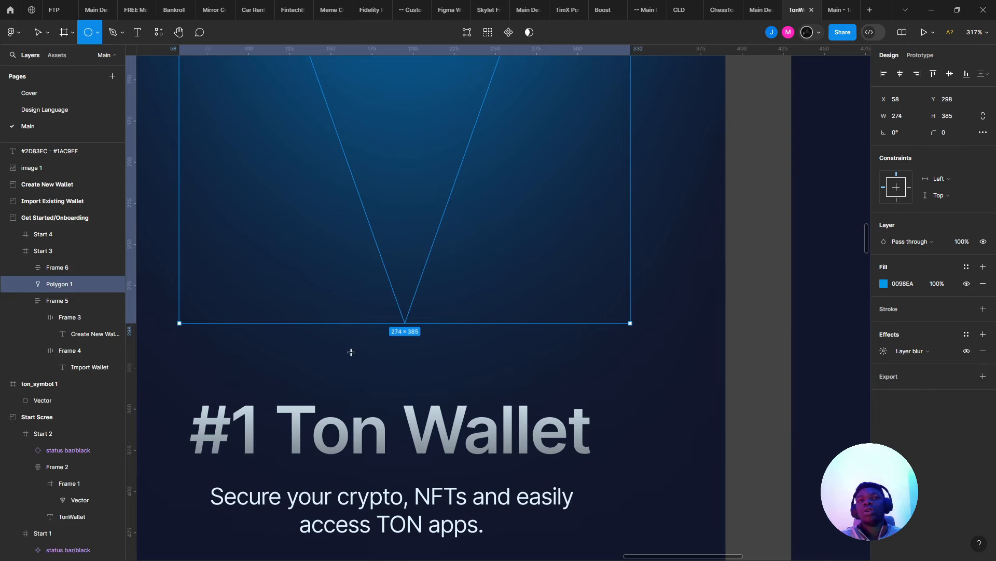
pyautogui.moveTo(265, 344); pyautogui.dragTo(542, 370)
pyautogui.moveTo(604, 371)
pyautogui.mouseDown()
pyautogui.moveTo(621, 369)
pyautogui.moveTo(597, 367)
pyautogui.mouseUp()
pyautogui.hscroll(-1, 585, 317)
pyautogui.scroll(-1, 585, 317)
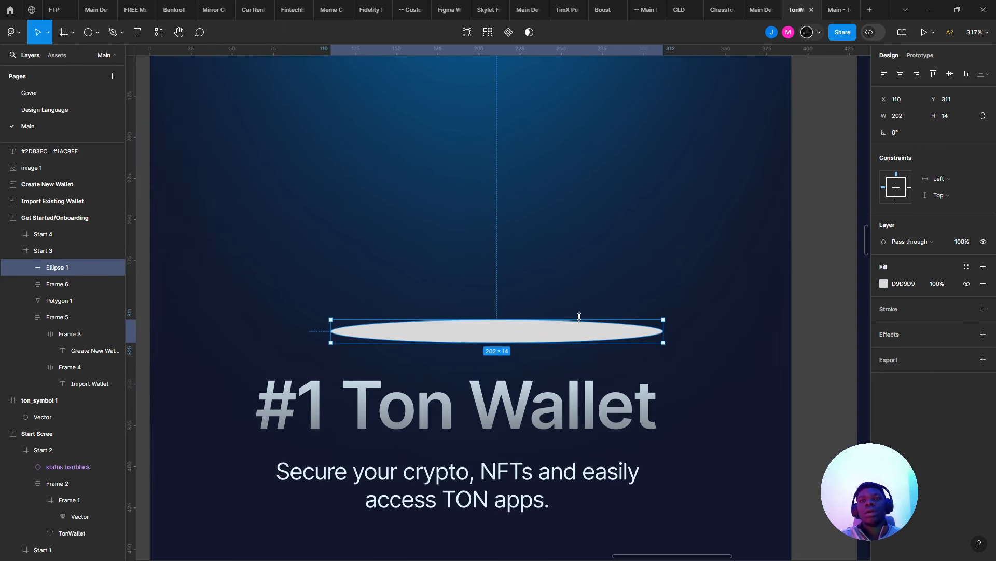
pyautogui.moveTo(562, 330); pyautogui.dragTo(517, 341)
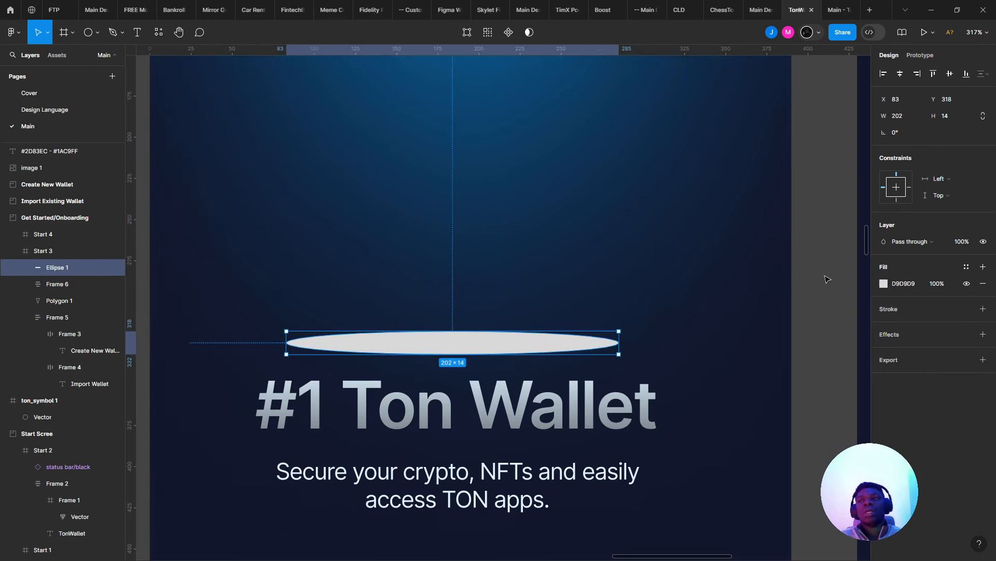
# - Fill the ellipse with a vertical linear gradient using 0098EA on both stops
pyautogui.click(885, 285)
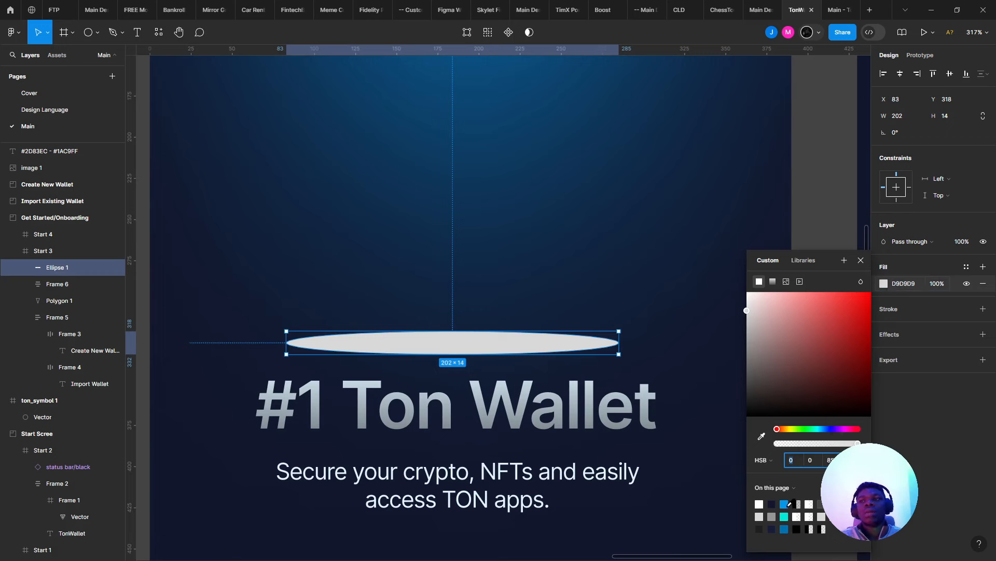
pyautogui.click(785, 503)
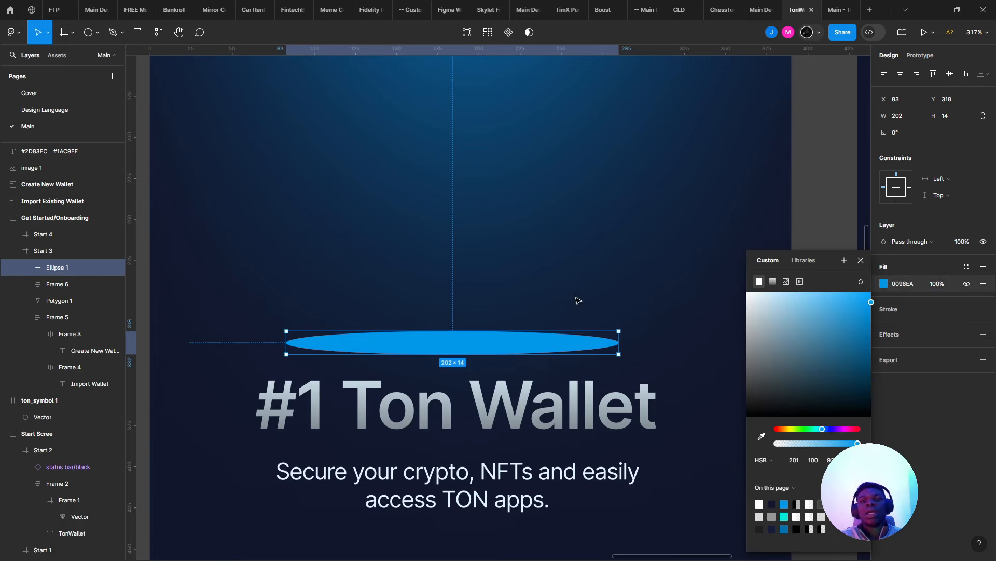
pyautogui.click(773, 282)
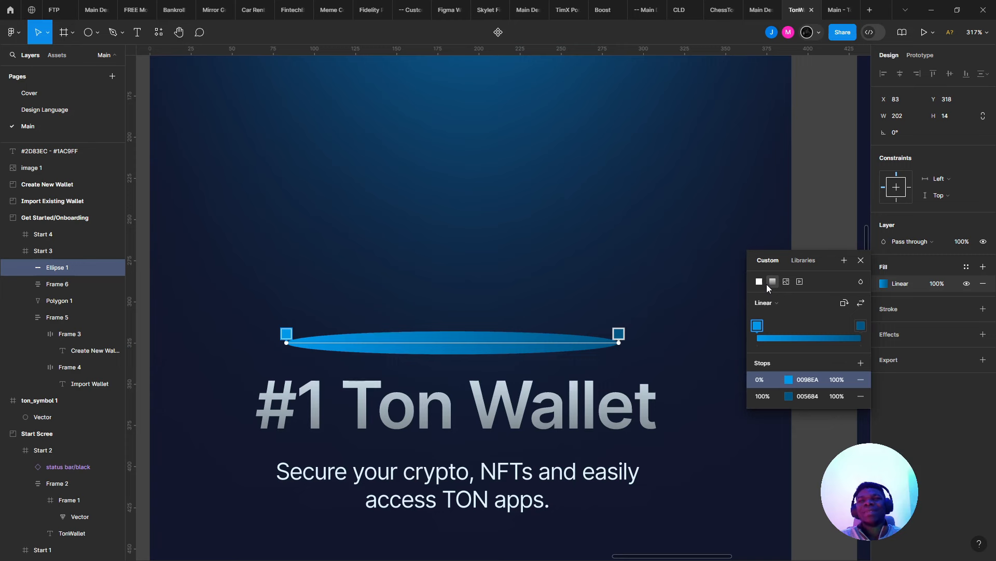
pyautogui.click(843, 303)
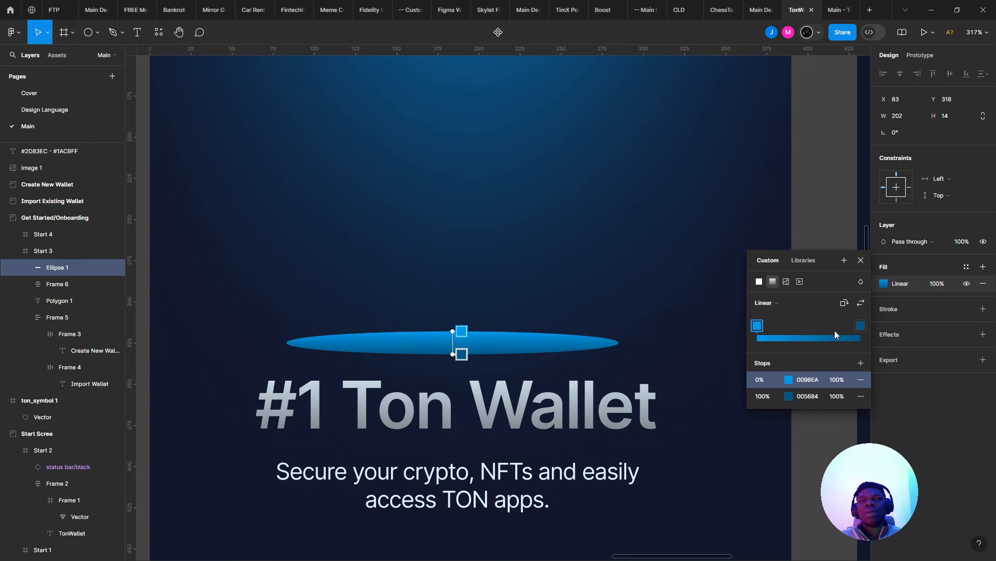
pyautogui.click(807, 379)
pyautogui.click(807, 395)
pyautogui.write('0098EA')
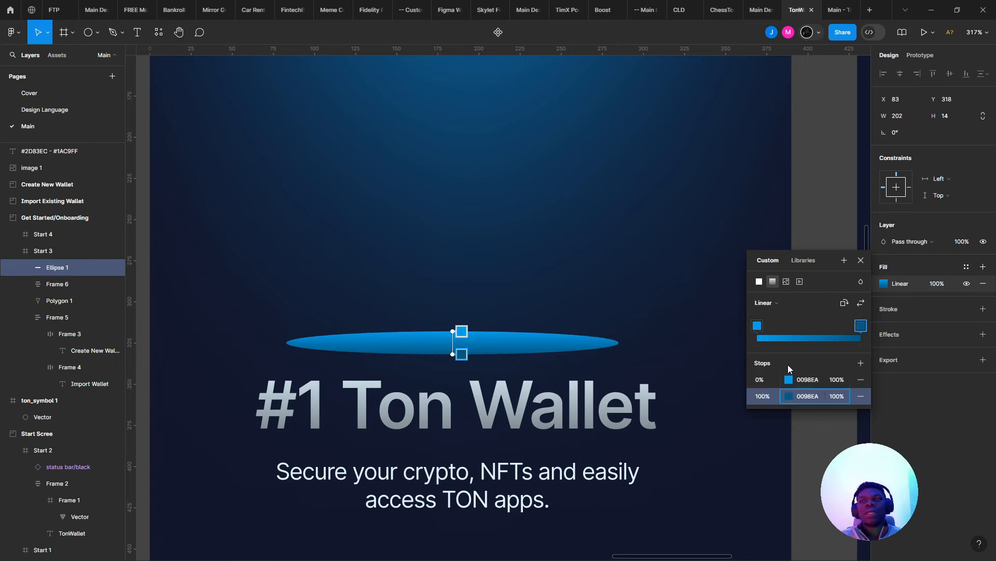
pyautogui.click(788, 364)
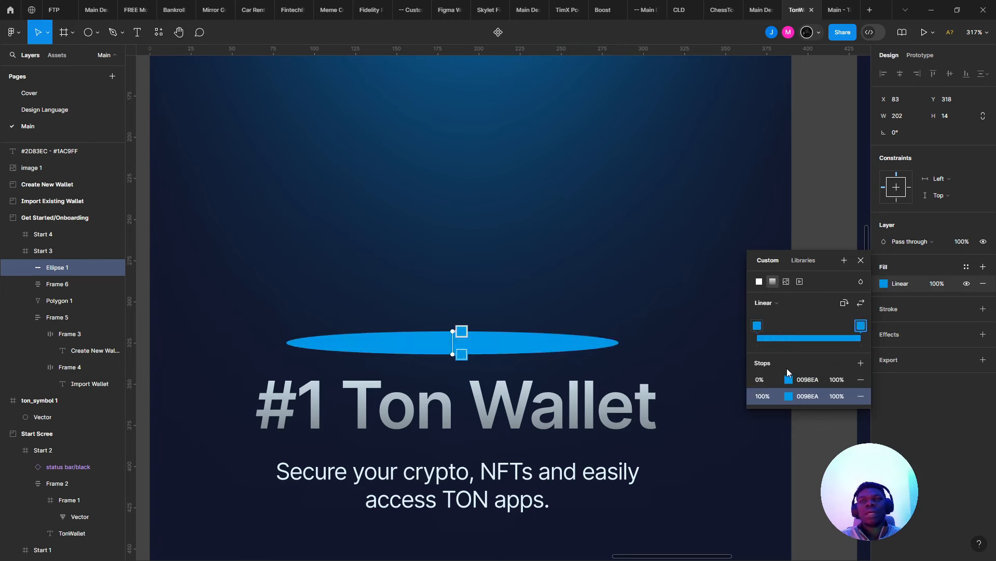
# - Make the gradient's 0% stop fully transparent so it fades into solid blue
pyautogui.click(788, 396)
pyautogui.moveTo(706, 442); pyautogui.dragTo(728, 379)
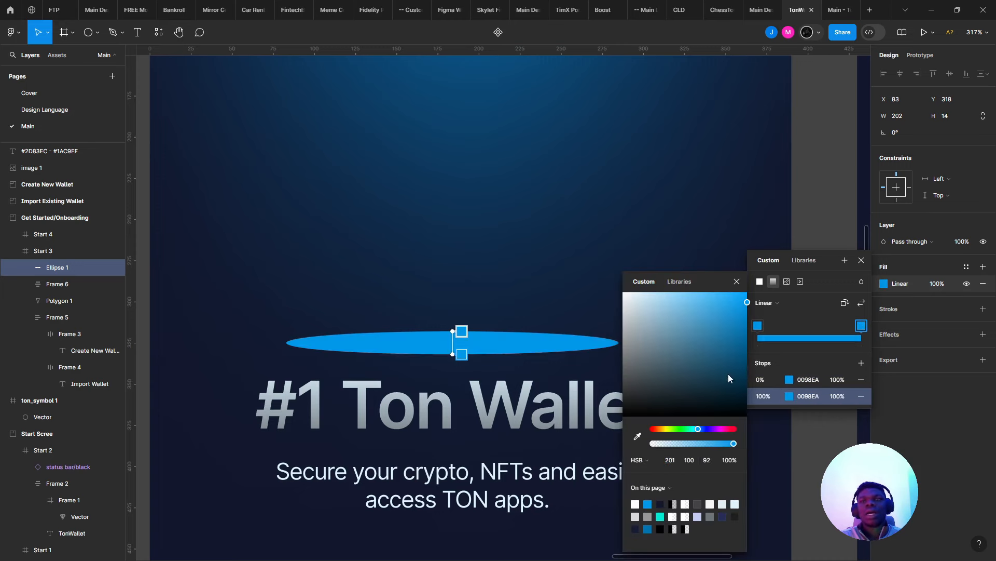
pyautogui.click(788, 381)
pyautogui.moveTo(734, 444); pyautogui.dragTo(611, 435)
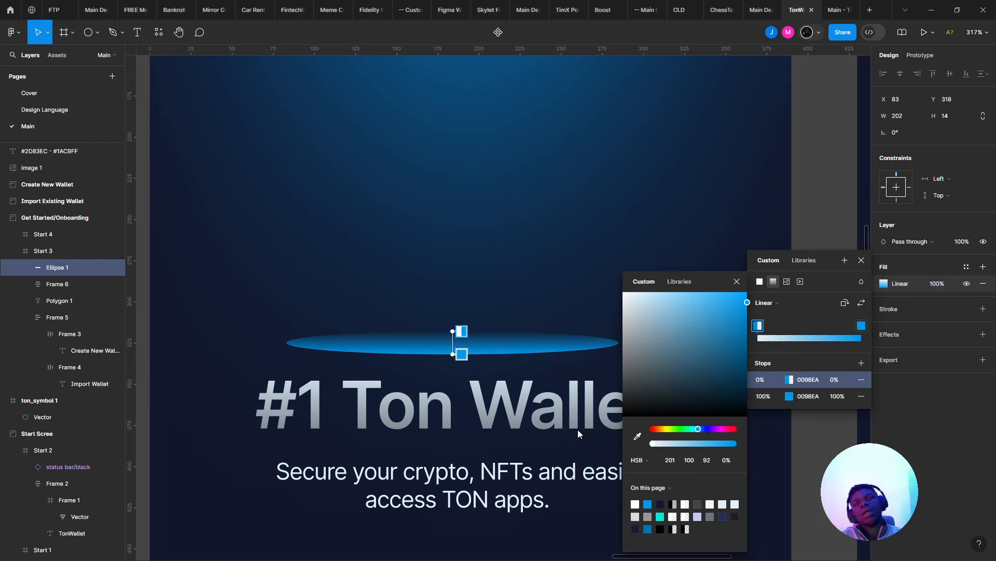
pyautogui.scroll(-5, 578, 432)
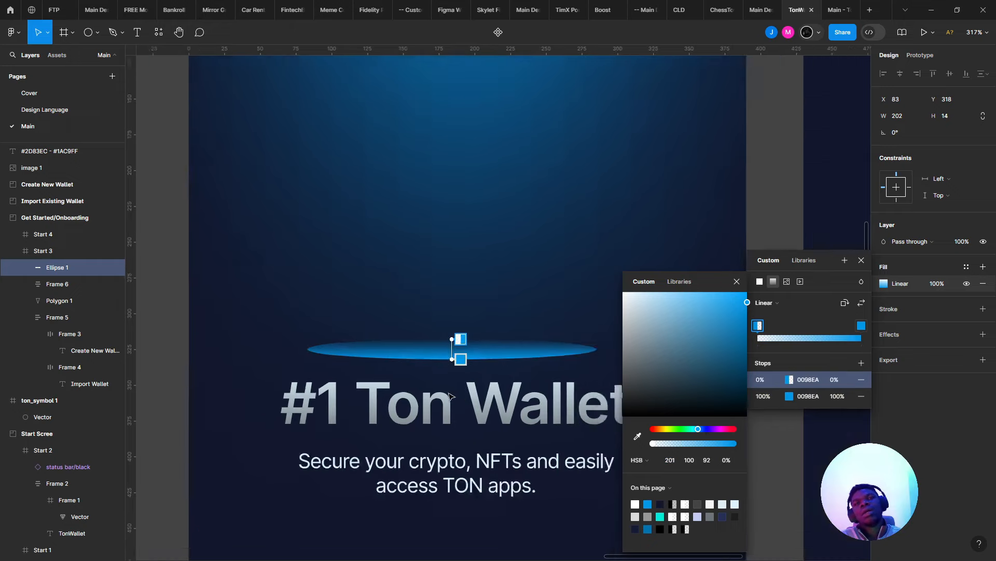
pyautogui.scroll(6, 451, 397)
pyautogui.scroll(-2, 450, 397)
pyautogui.scroll(1, 426, 364)
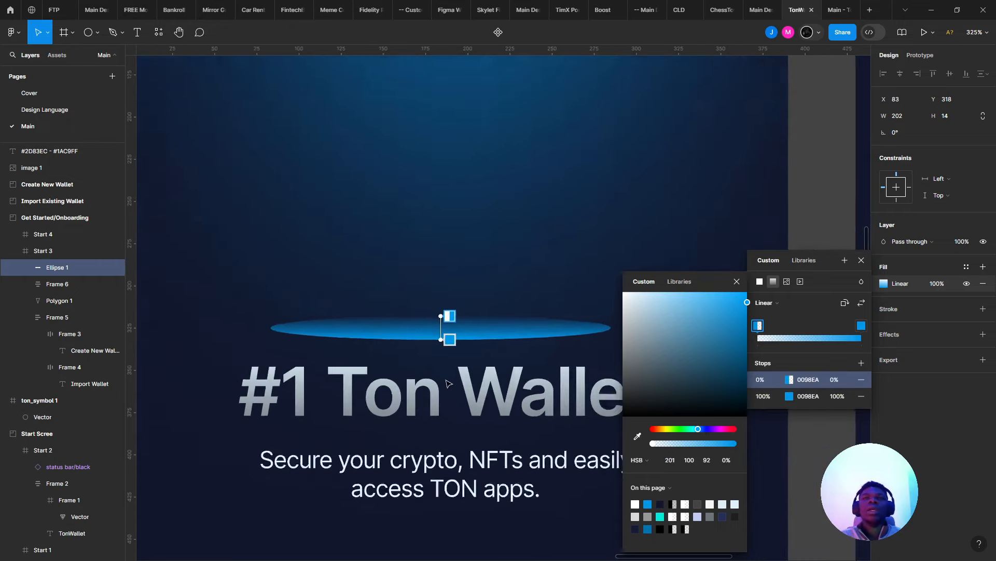
pyautogui.scroll(-2, 410, 348)
pyautogui.scroll(3, 399, 338)
# - Widen the ellipse to 234 px, add a layer blur, and lower its fill opacity to 50%
pyautogui.press('Escape')
pyautogui.press('Escape')
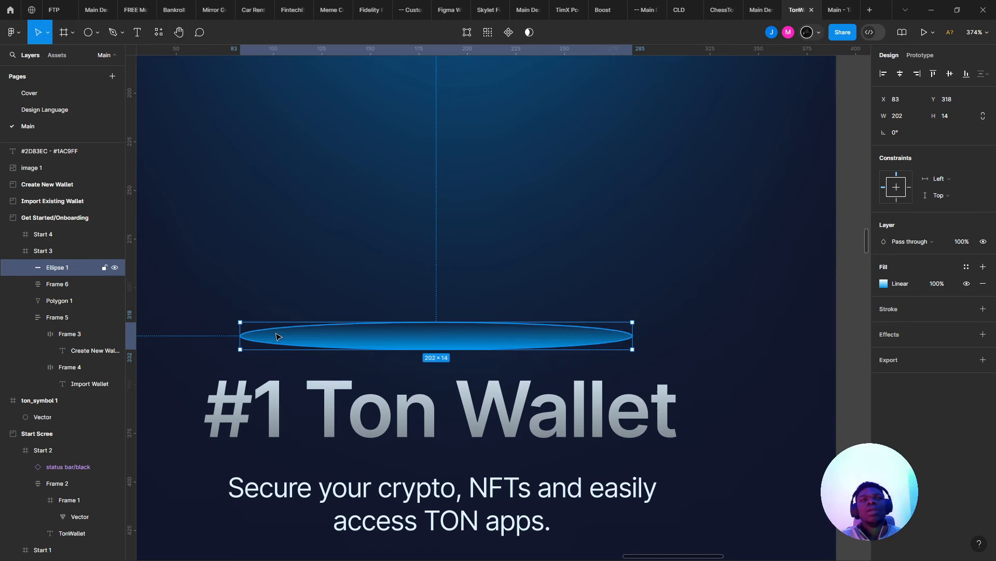
pyautogui.moveTo(242, 343); pyautogui.dragTo(209, 342)
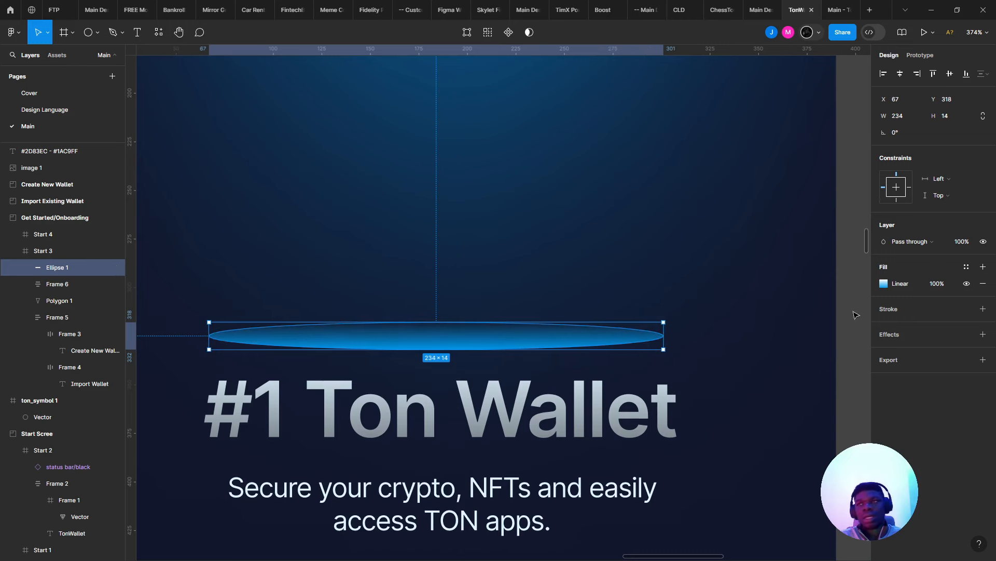
pyautogui.click(983, 335)
pyautogui.click(917, 351)
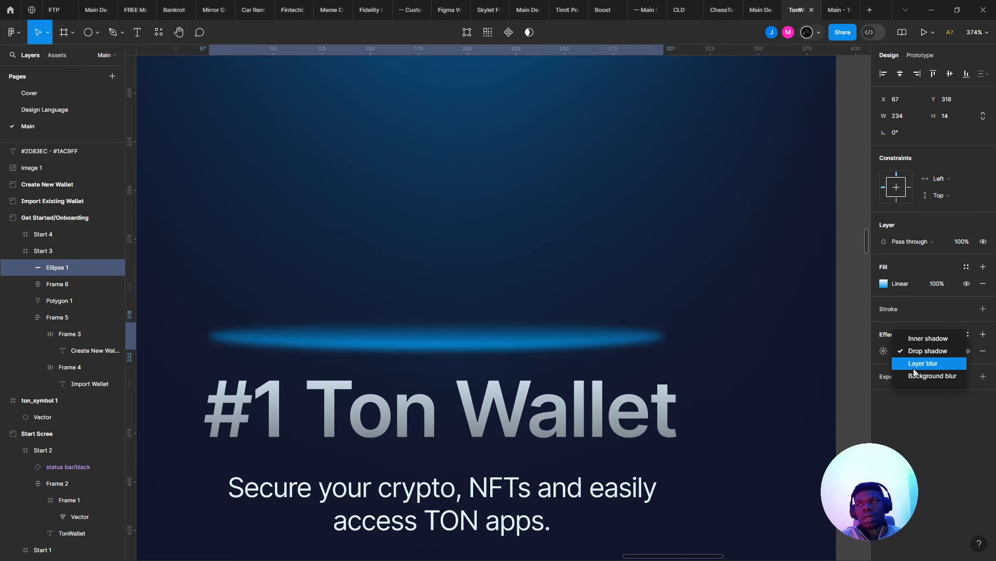
pyautogui.click(921, 362)
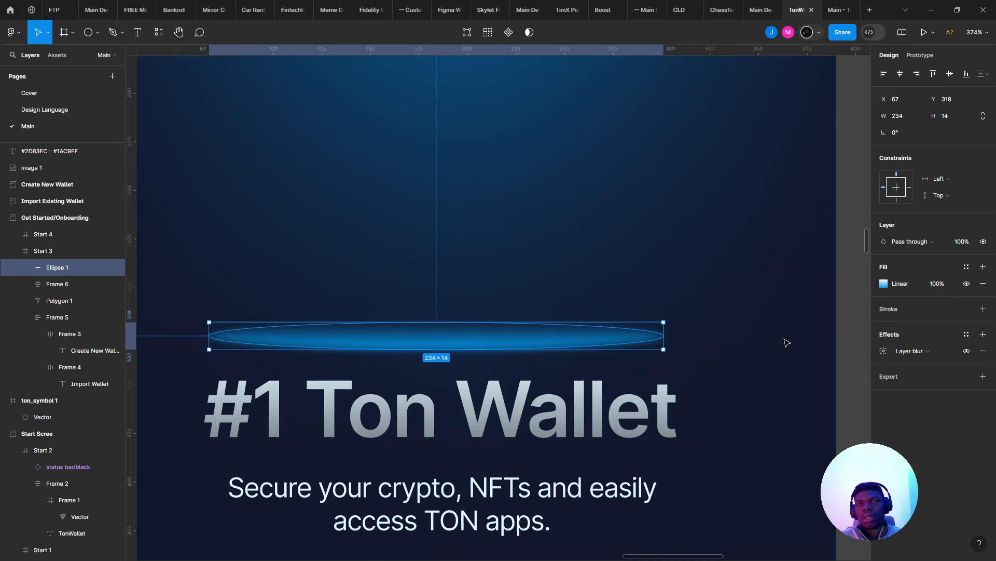
pyautogui.click(941, 285)
pyautogui.write('5')
pyautogui.press('Return')
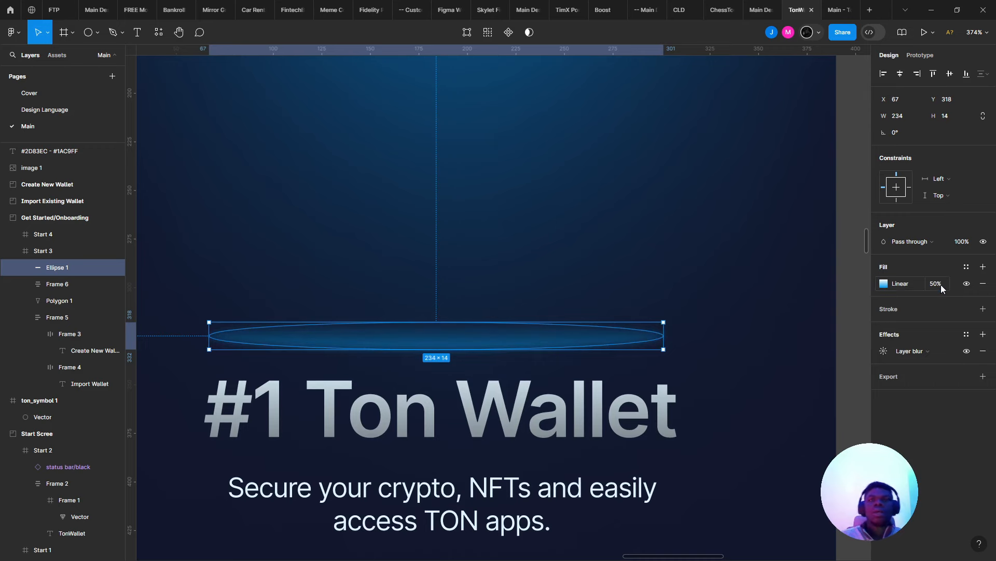
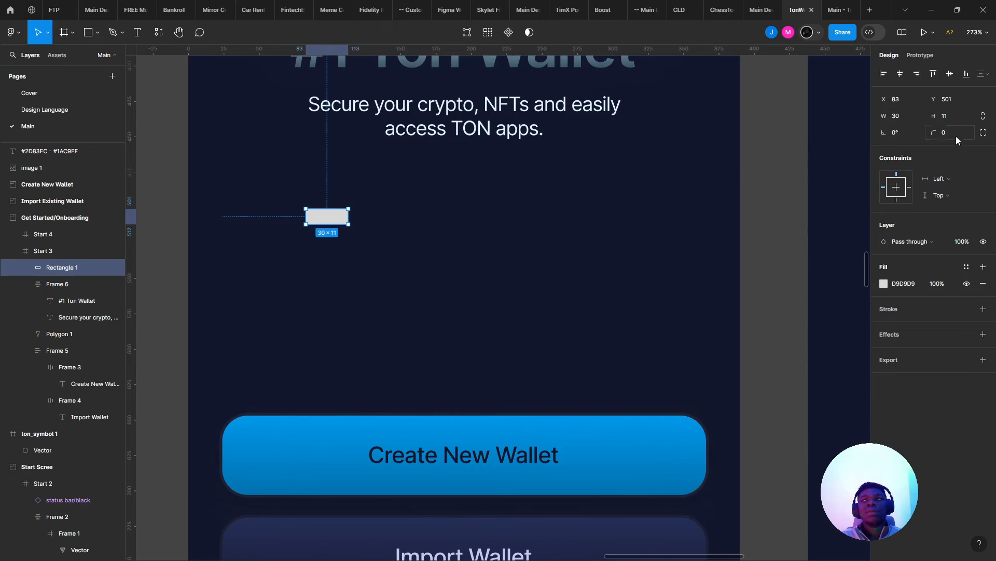
# - Round the rectangle into a pill and turn an Alt-dragged copy into an 8 px circle
pyautogui.moveTo(933, 132); pyautogui.dragTo(995, 133)
pyautogui.scroll(5, 623, 184)
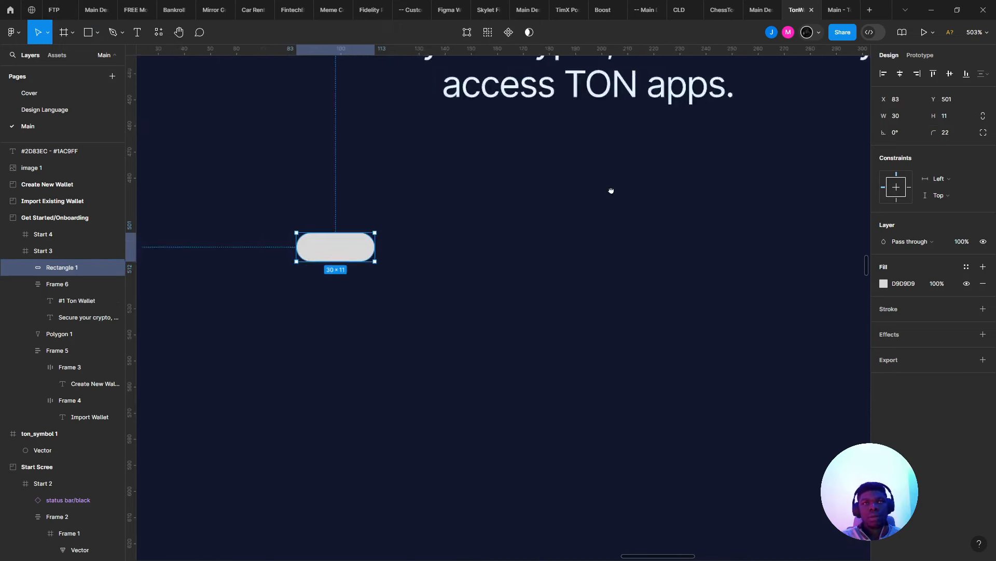
pyautogui.moveTo(422, 236); pyautogui.dragTo(488, 240)
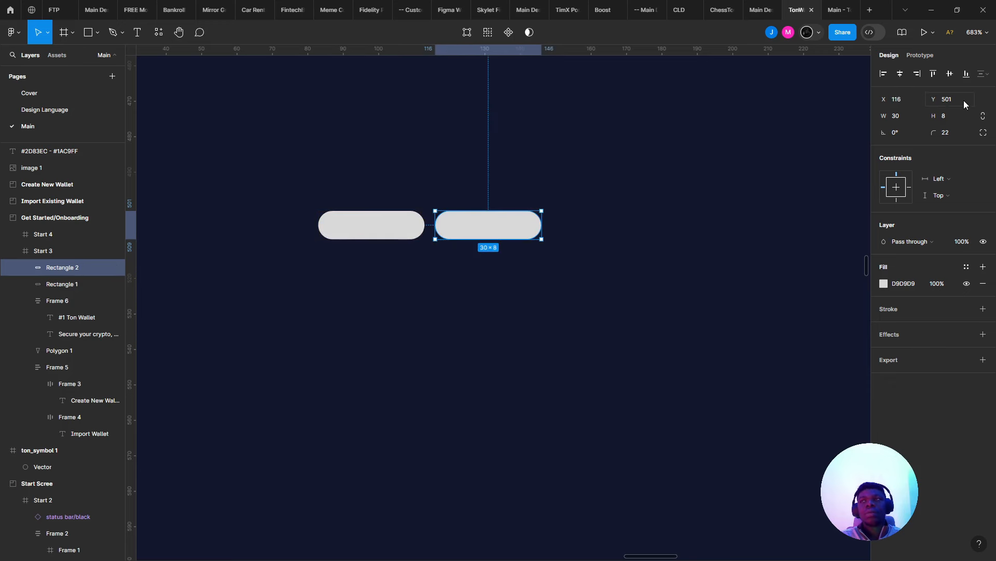
pyautogui.click(898, 116)
pyautogui.write('8')
pyautogui.press('Return')
# - Duplicate the circle and wrap the pill and both circles in an auto-layout row
pyautogui.keyDown('ctrl'); pyautogui.scroll(5, 418, 210); pyautogui.keyUp('ctrl')
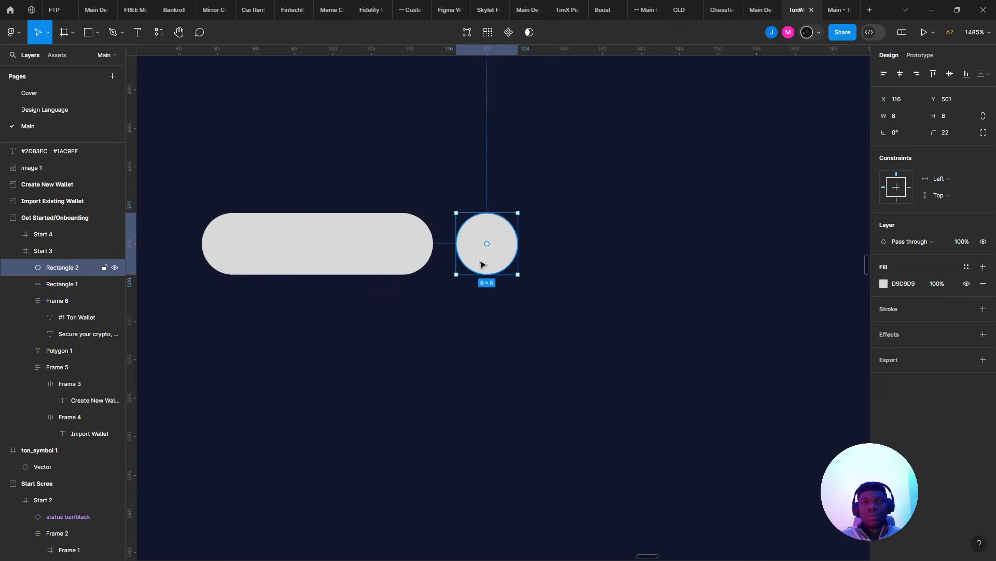
pyautogui.keyDown('alt'); pyautogui.moveTo(478, 263); pyautogui.dragTo(614, 280); pyautogui.keyUp('alt')
pyautogui.keyDown('ctrl'); pyautogui.scroll(-12, 614, 280); pyautogui.keyUp('ctrl')
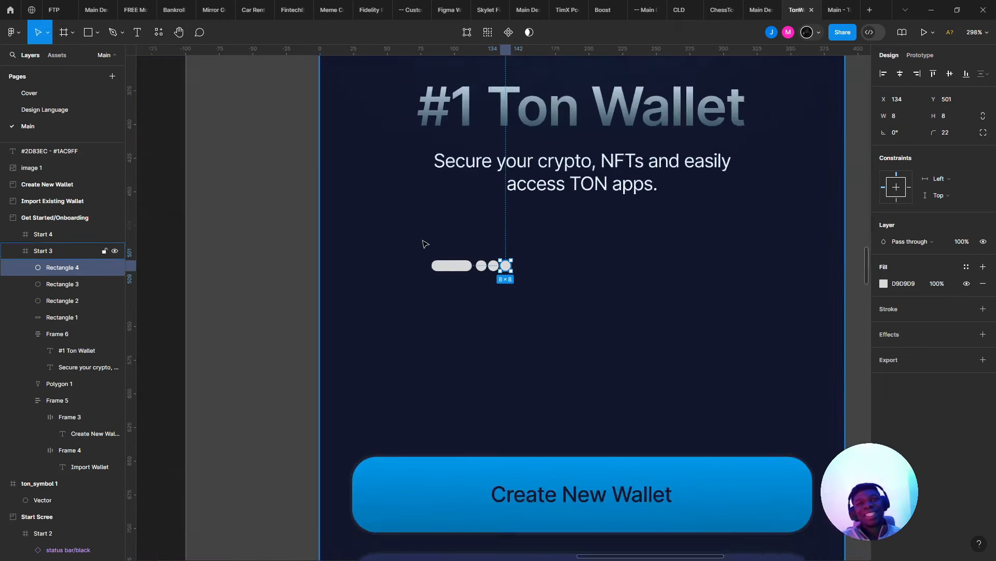
pyautogui.click(418, 238)
pyautogui.keyDown('ctrl'); pyautogui.scroll(5, 414, 236); pyautogui.keyUp('ctrl')
pyautogui.moveTo(407, 239); pyautogui.dragTo(745, 405)
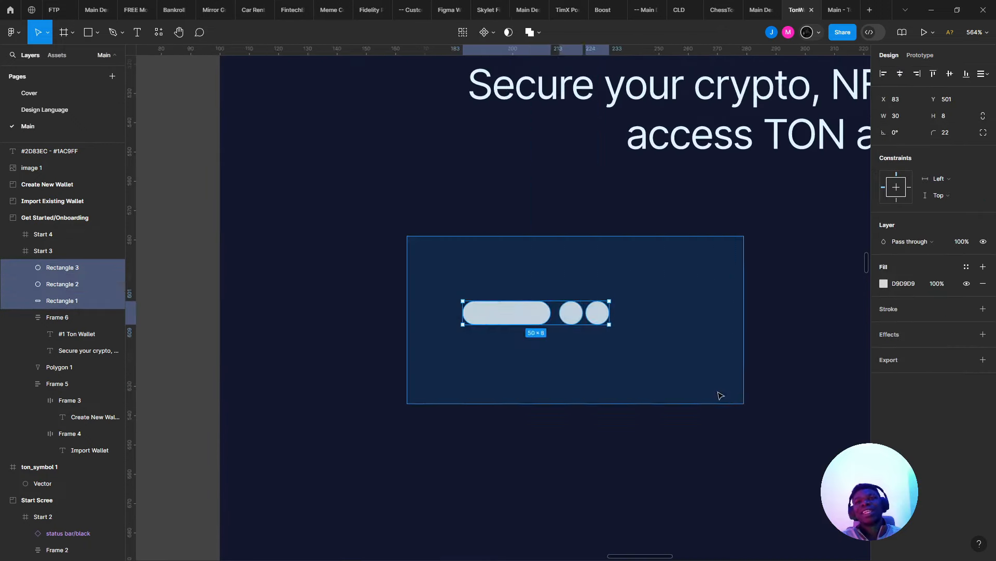
pyautogui.hotkey('shift', 'a')
# - Keep the row's spacing at 2 px and move the row right to X 143
pyautogui.keyDown('ctrl'); pyautogui.scroll(1, 470, 305); pyautogui.keyUp('ctrl')
pyautogui.moveTo(470, 305); pyautogui.dragTo(587, 305)
pyautogui.hotkey('ctrl', 'z')
pyautogui.keyDown('shift'); pyautogui.moveTo(418, 311); pyautogui.dragTo(680, 328); pyautogui.keyUp('shift')
pyautogui.moveTo(626, 334); pyautogui.dragTo(469, 329)
pyautogui.keyDown('ctrl'); pyautogui.scroll(-4, 469, 329); pyautogui.keyUp('ctrl')
pyautogui.keyDown('ctrl'); pyautogui.scroll(3, 512, 309); pyautogui.keyUp('ctrl')
# - Add a fill to the dot row and give it 2 px horizontal and vertical padding
pyautogui.keyDown('ctrl'); pyautogui.scroll(2, 502, 308); pyautogui.keyUp('ctrl')
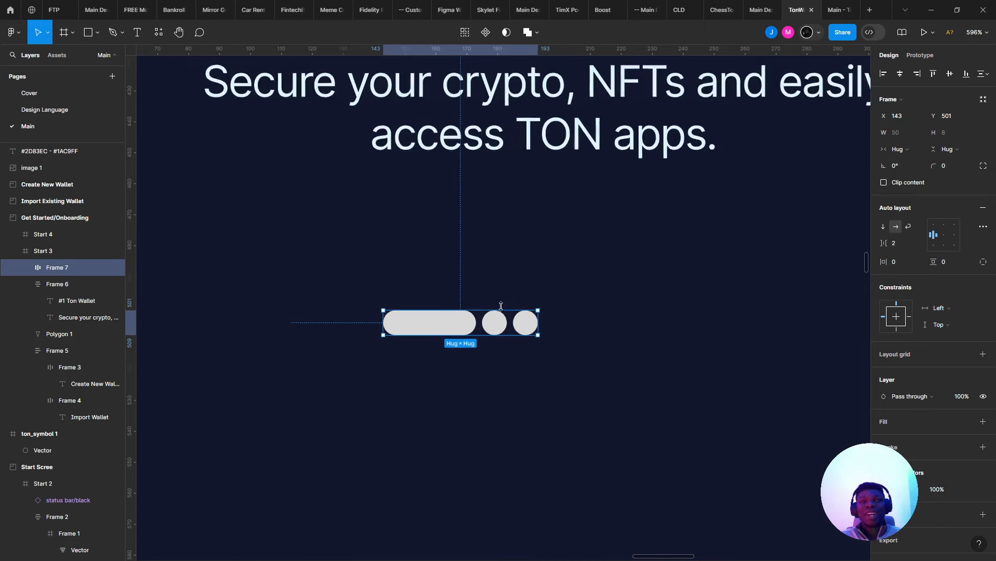
pyautogui.click(982, 421)
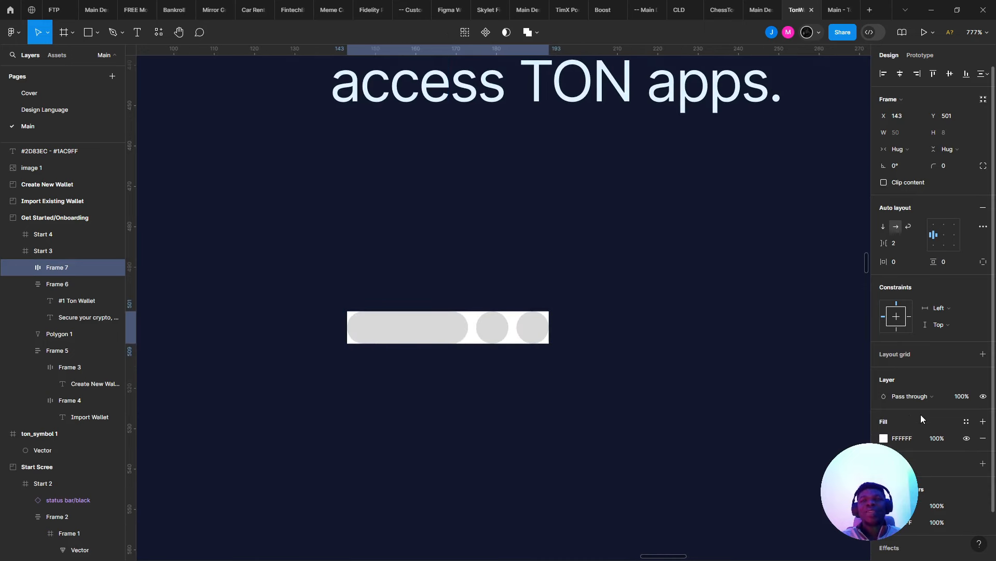
pyautogui.click(908, 260)
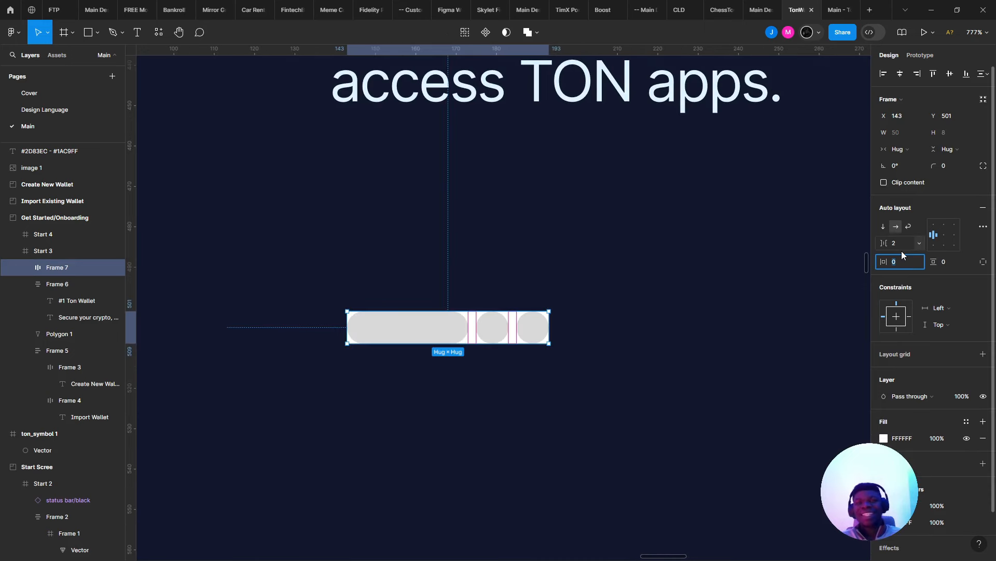
pyautogui.write('2')
pyautogui.press('Return')
pyautogui.click(958, 266)
pyautogui.write('2')
pyautogui.press('Return')
# - Fill the row with the sampled dark canvas colour and round its corners to 24
pyautogui.click(726, 246)
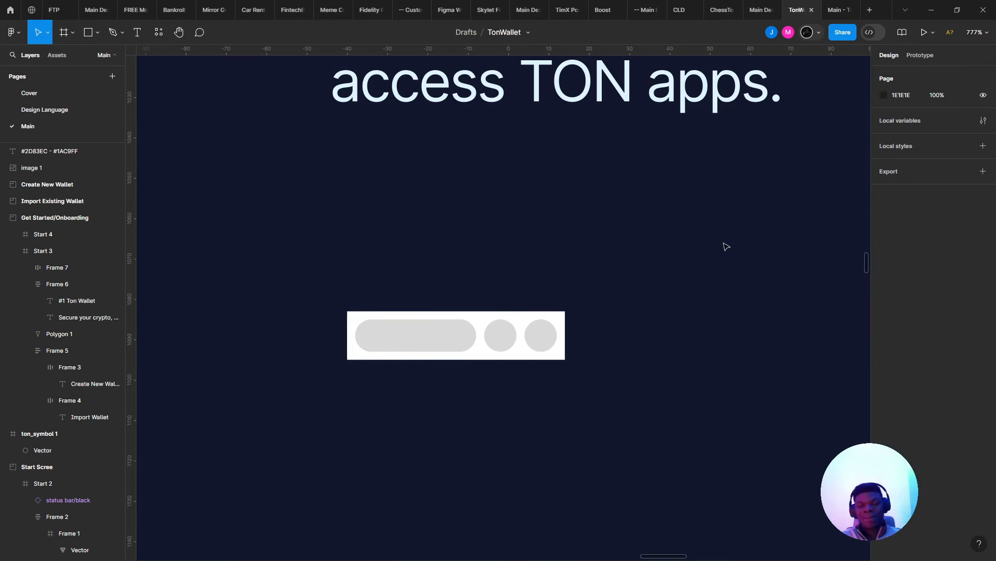
pyautogui.click(470, 312)
pyautogui.press('i')
pyautogui.click(779, 198)
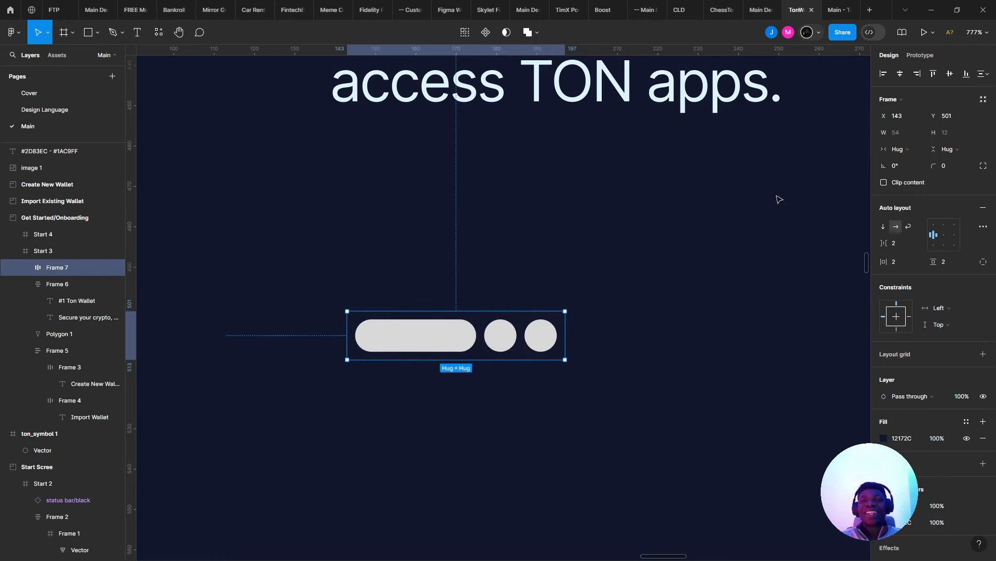
pyautogui.moveTo(939, 167); pyautogui.dragTo(964, 168)
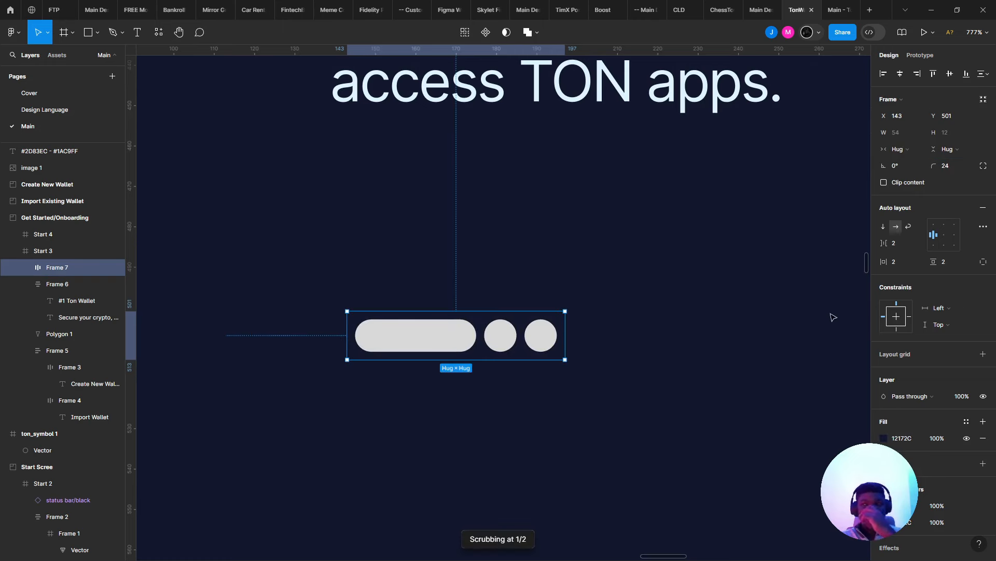
# - Tune the row's fill to a dark navy 1F253F in the colour picker
pyautogui.click(884, 438)
pyautogui.moveTo(817, 400)
pyautogui.mouseDown()
pyautogui.moveTo(828, 408)
pyautogui.moveTo(820, 401)
pyautogui.mouseUp()
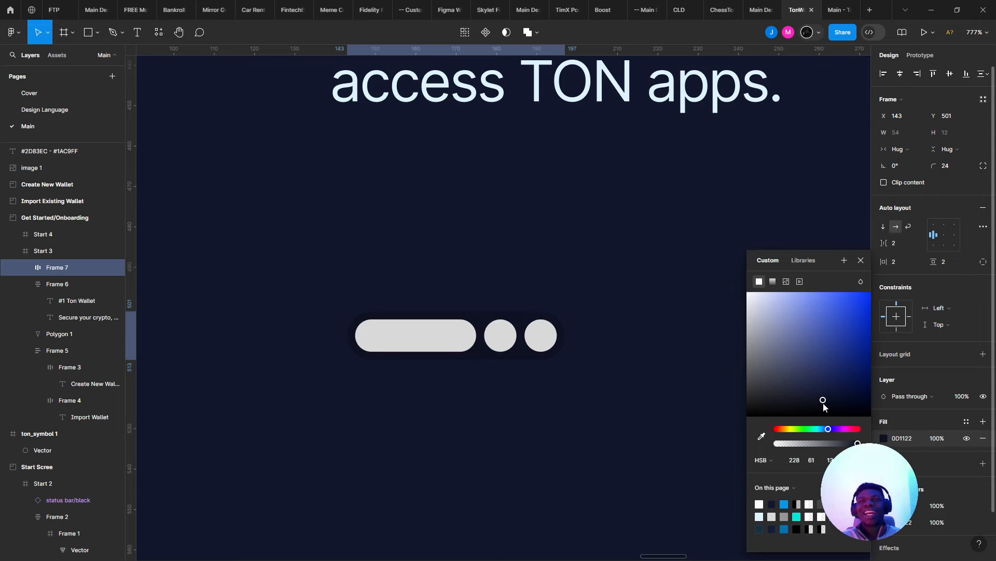
pyautogui.click(607, 309)
pyautogui.scroll(-5, 605, 310)
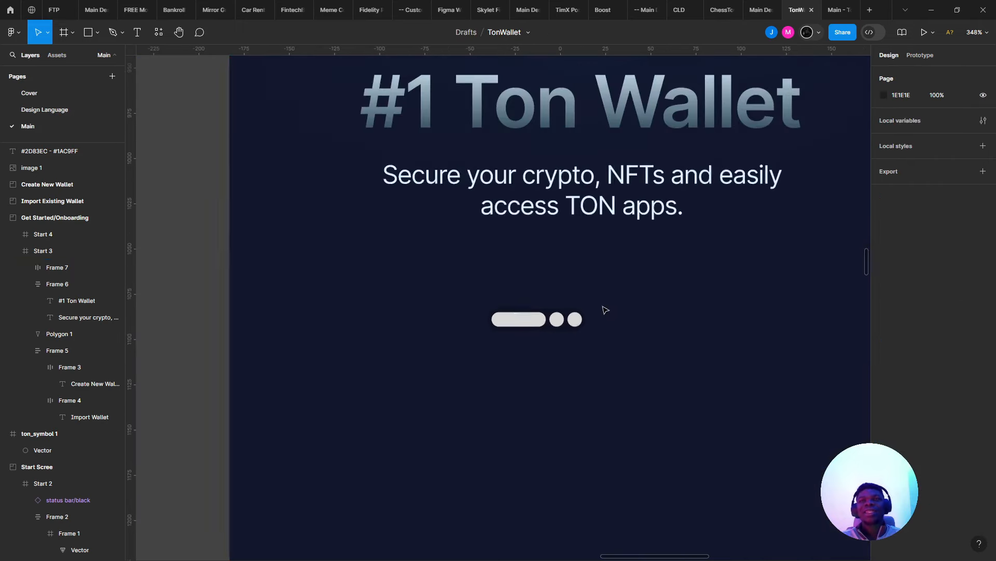
pyautogui.scroll(-3, 602, 310)
pyautogui.scroll(8, 602, 310)
pyautogui.click(583, 312)
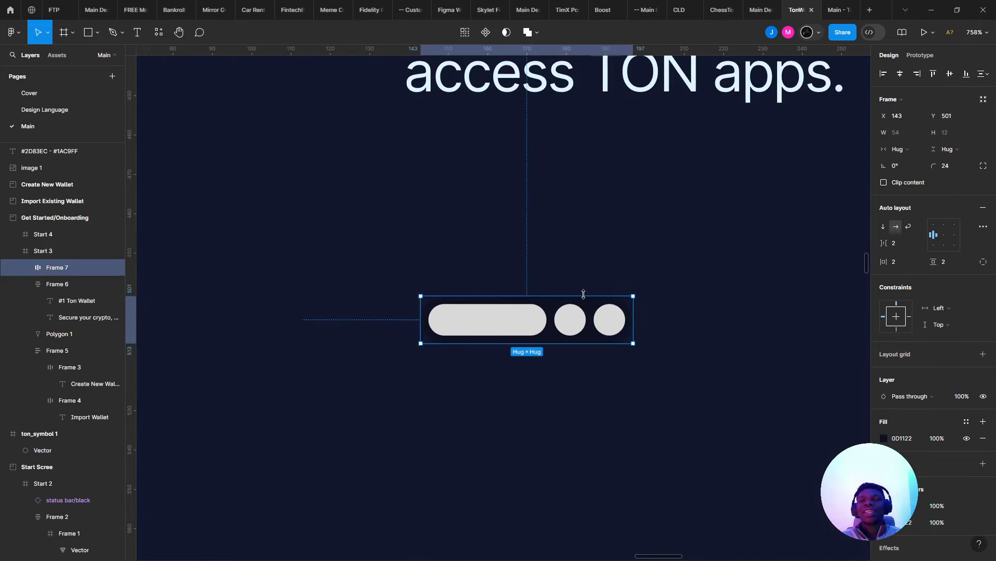
pyautogui.click(884, 438)
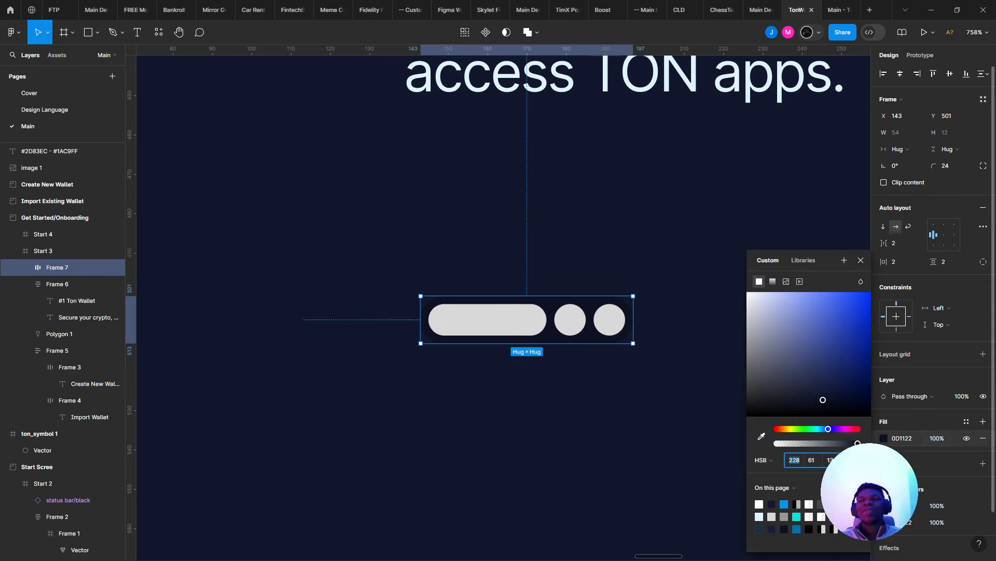
pyautogui.moveTo(830, 408); pyautogui.dragTo(813, 393)
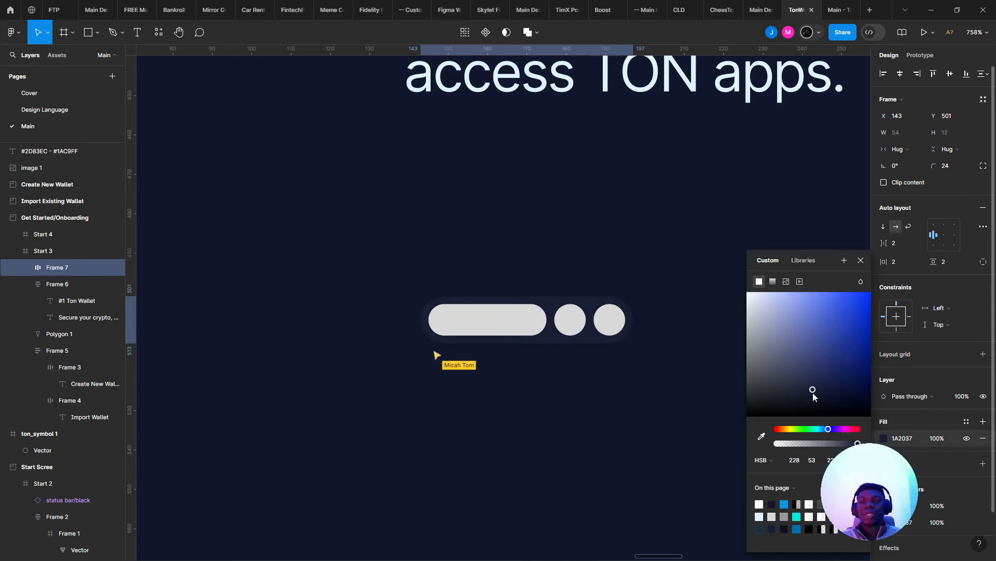
pyautogui.moveTo(811, 389); pyautogui.dragTo(811, 390)
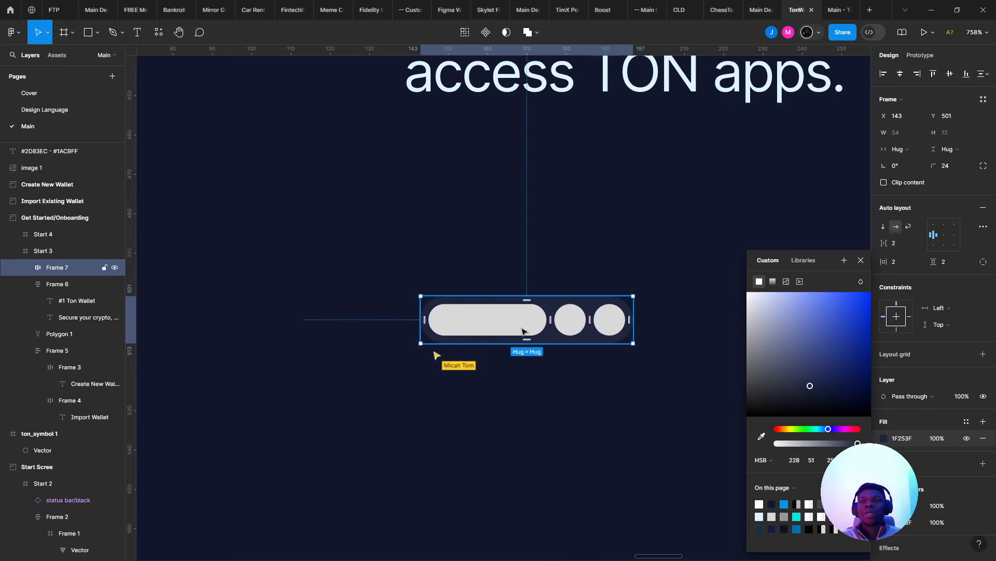
pyautogui.click(543, 327)
pyautogui.scroll(-3, 543, 327)
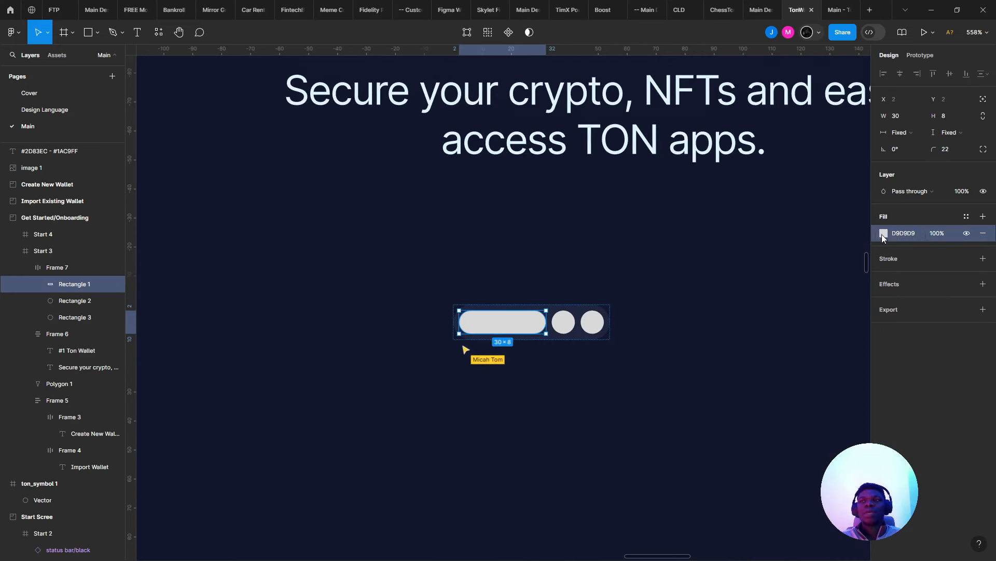
# - Make the pill blue 0098EA and shorten it to 22 px wide
pyautogui.click(884, 233)
pyautogui.click(782, 479)
pyautogui.scroll(5, 552, 317)
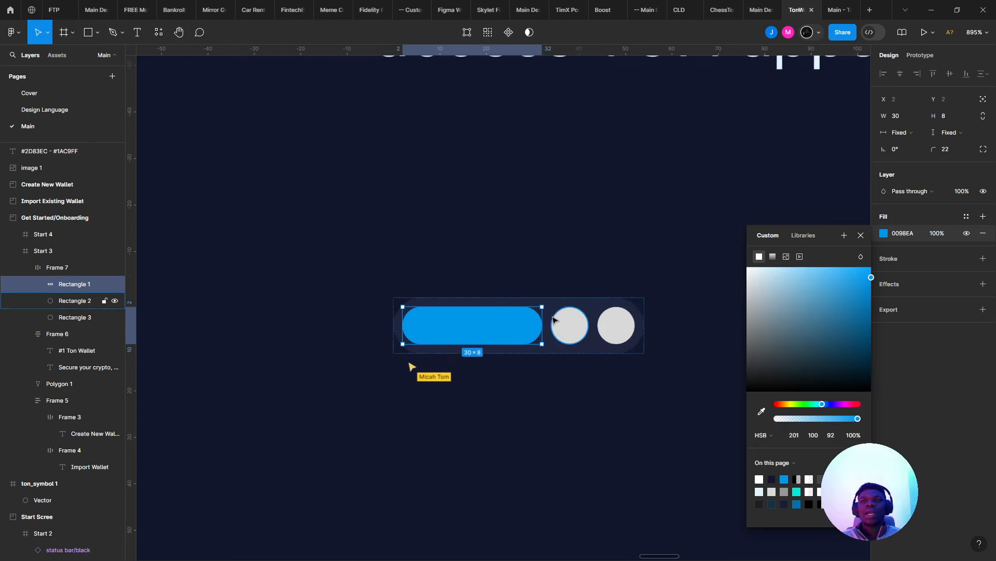
pyautogui.moveTo(545, 318); pyautogui.dragTo(505, 317)
# - Look up the subtitle's pale DEF3FF colour value to reuse on the dots
pyautogui.click(520, 322)
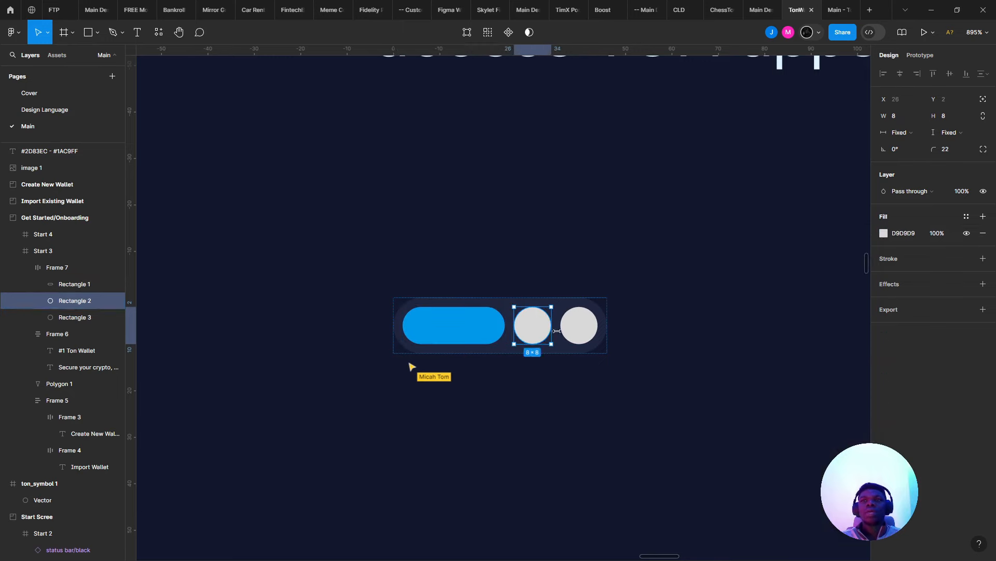
pyautogui.keyDown('shift'); pyautogui.click(576, 326); pyautogui.keyUp('shift')
pyautogui.click(884, 259)
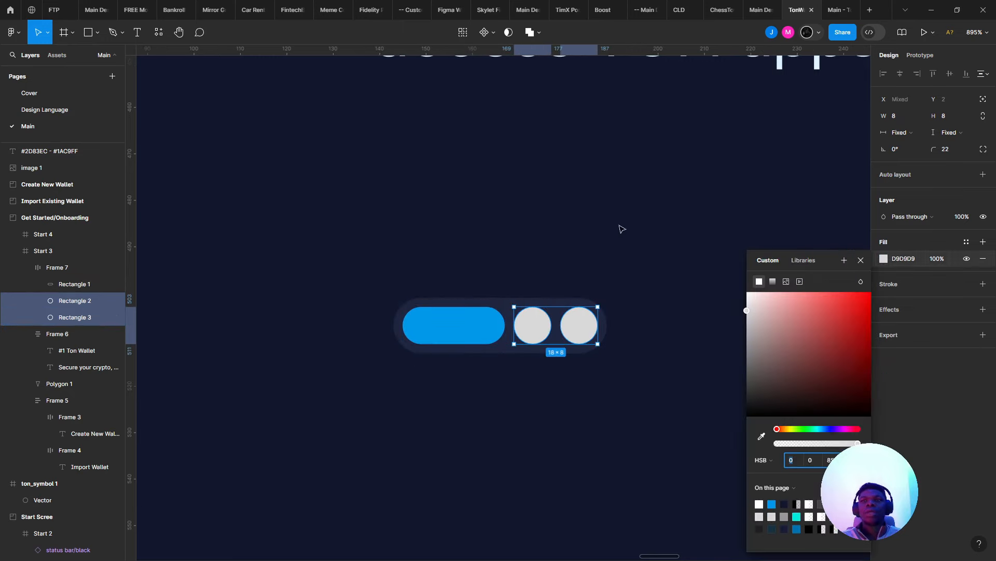
pyautogui.scroll(-6, 585, 356)
pyautogui.click(456, 127)
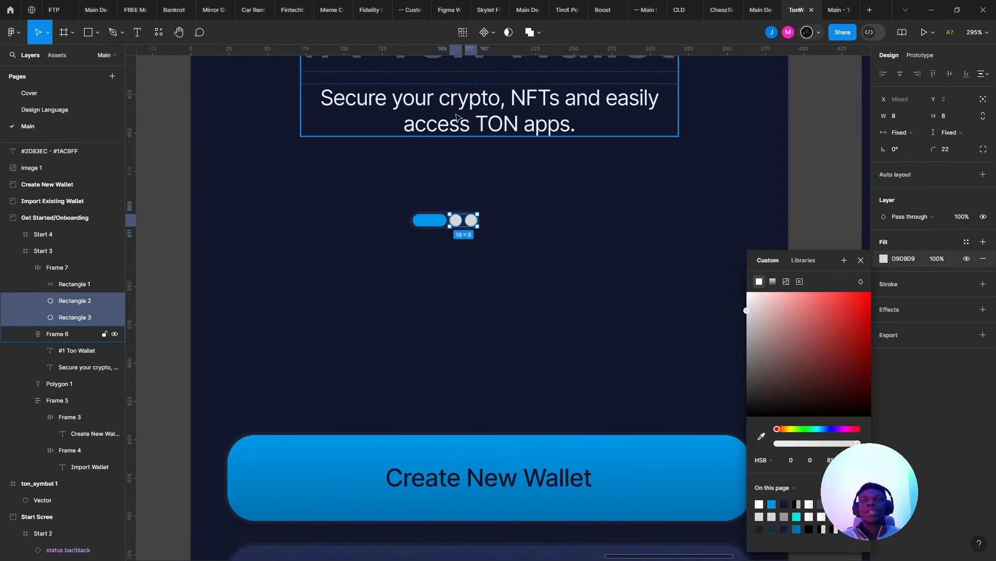
pyautogui.click(901, 343)
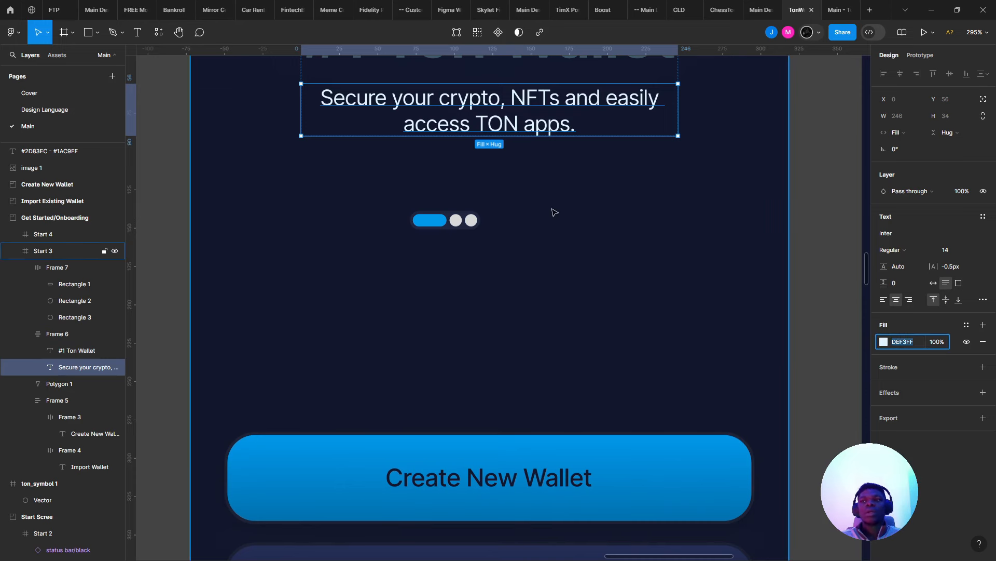
# - Apply the DEF3FF fill to both indicator dots
pyautogui.scroll(5, 463, 197)
pyautogui.doubleClick(436, 259)
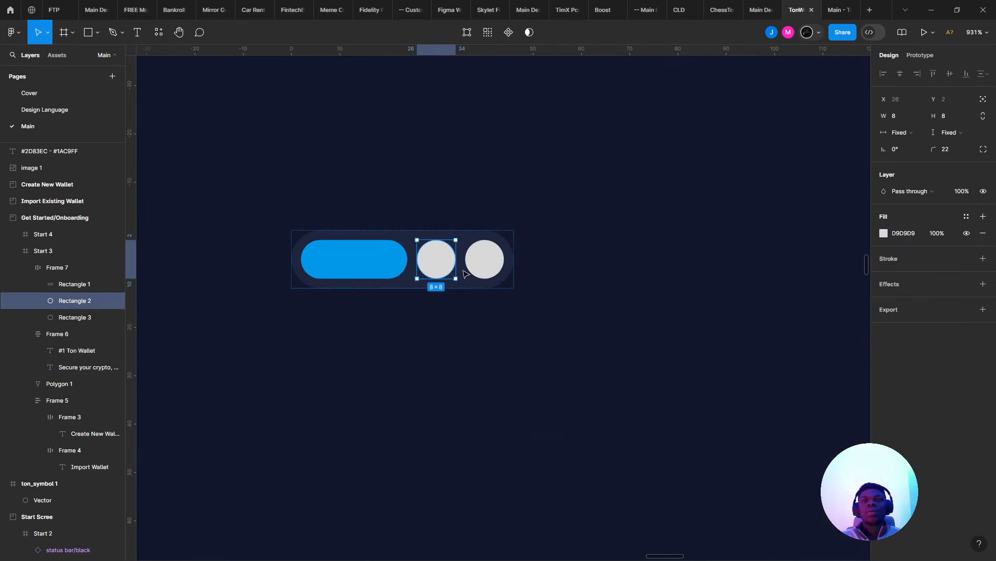
pyautogui.keyDown('shift'); pyautogui.click(485, 259); pyautogui.keyUp('shift')
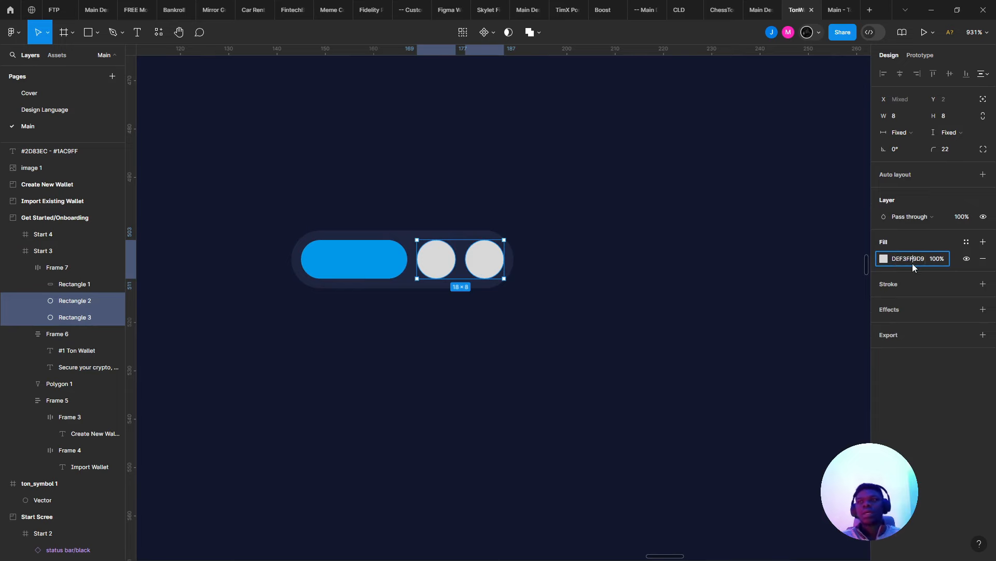
pyautogui.click(592, 111)
pyautogui.scroll(-8, 592, 112)
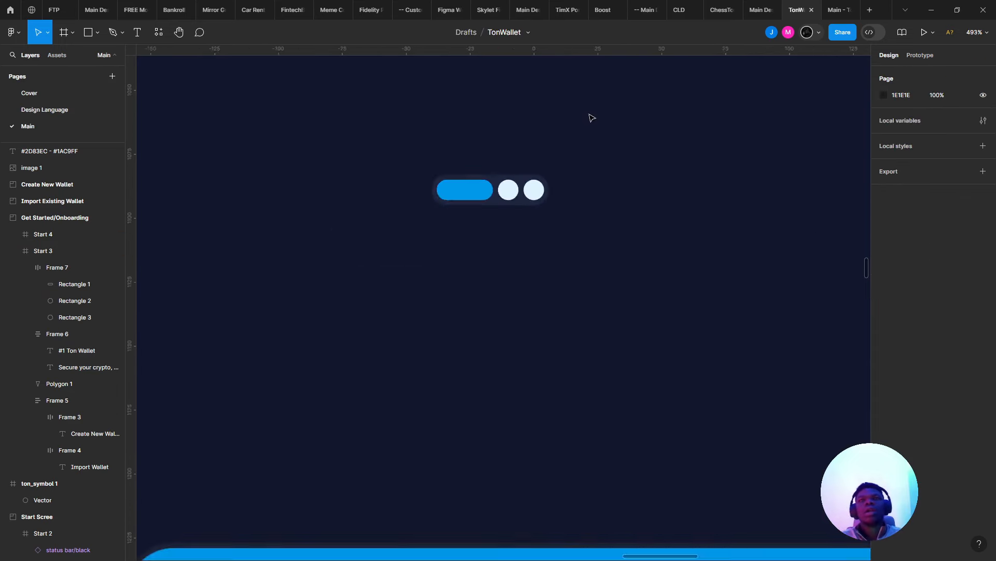
pyautogui.scroll(5, 582, 170)
pyautogui.scroll(4, 405, 467)
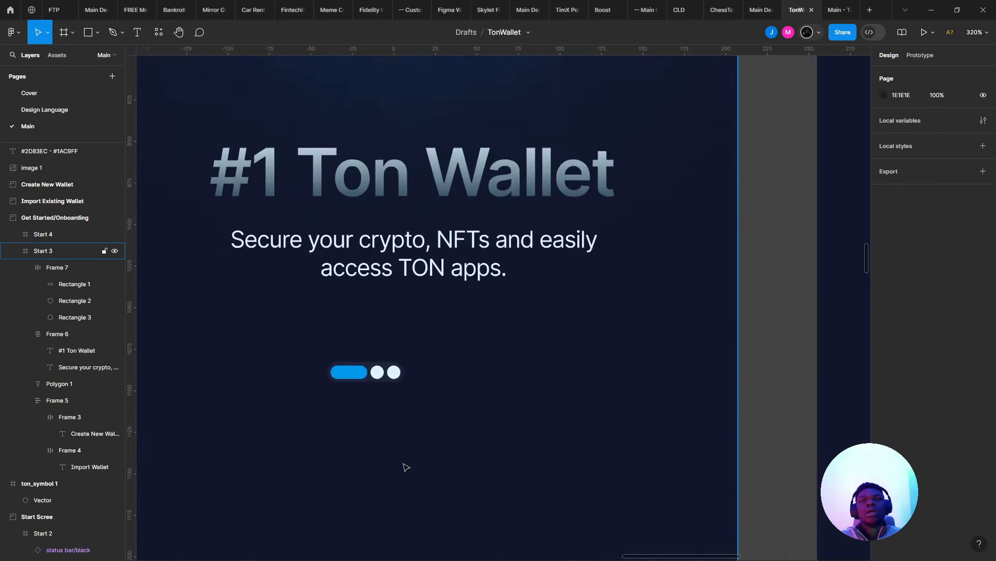
# - Brighten the row's fill slightly to a lighter navy 262D4D
pyautogui.click(333, 359)
pyautogui.scroll(3, 523, 389)
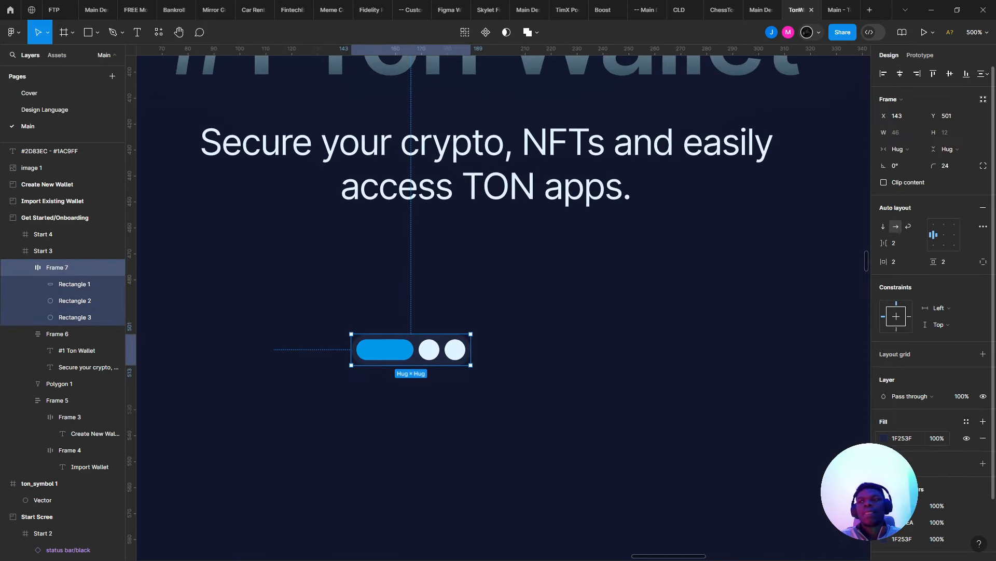
pyautogui.click(884, 438)
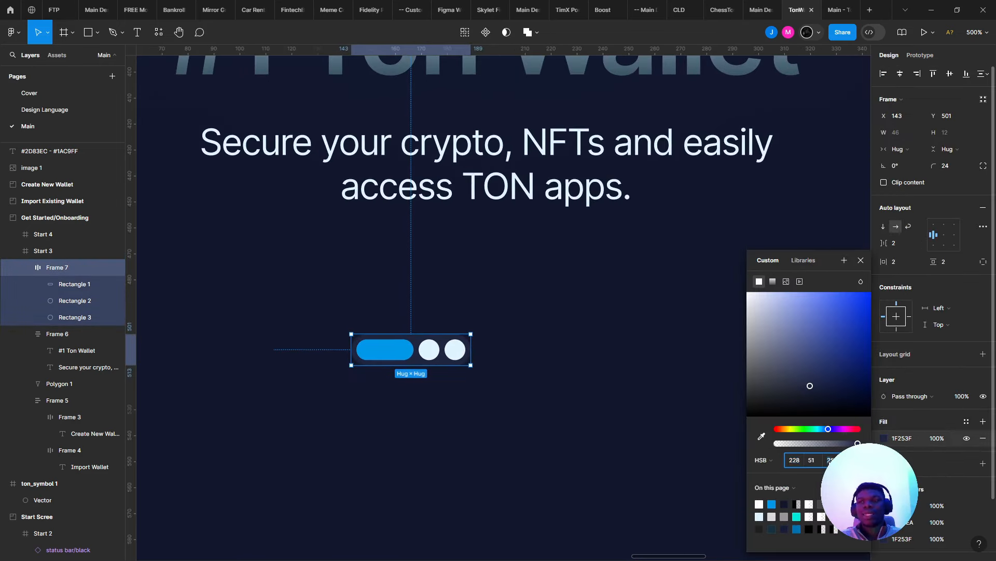
pyautogui.press('Up')
pyautogui.press('Up')
pyautogui.press('Up')
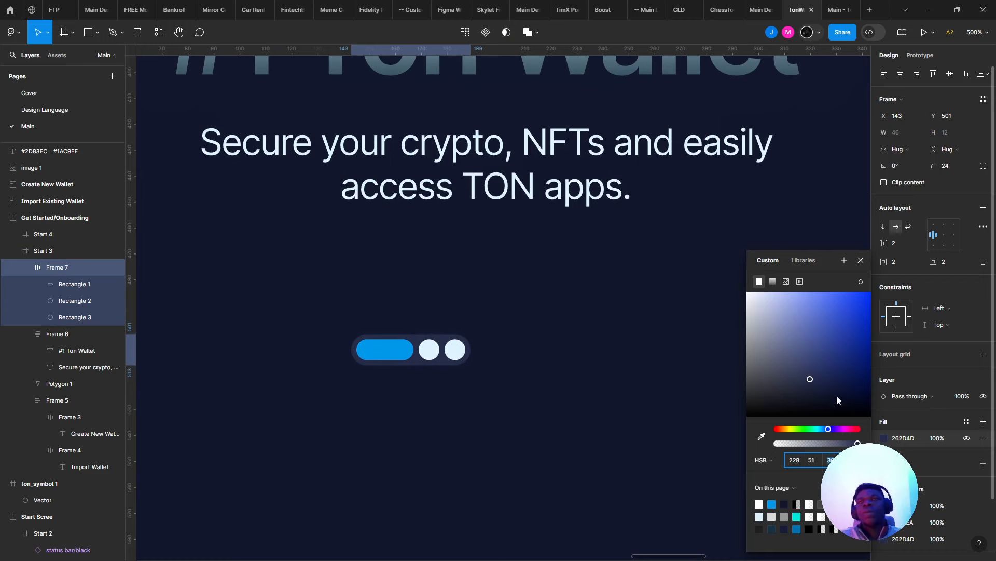
pyautogui.scroll(-2, 934, 446)
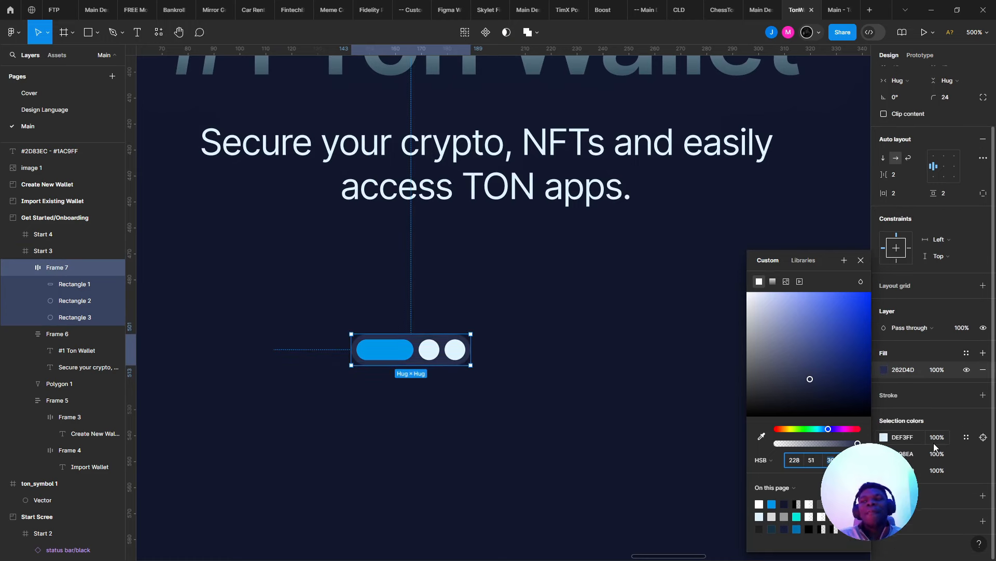
# - Add a drop shadow to the dots frame and preview it
pyautogui.click(977, 494)
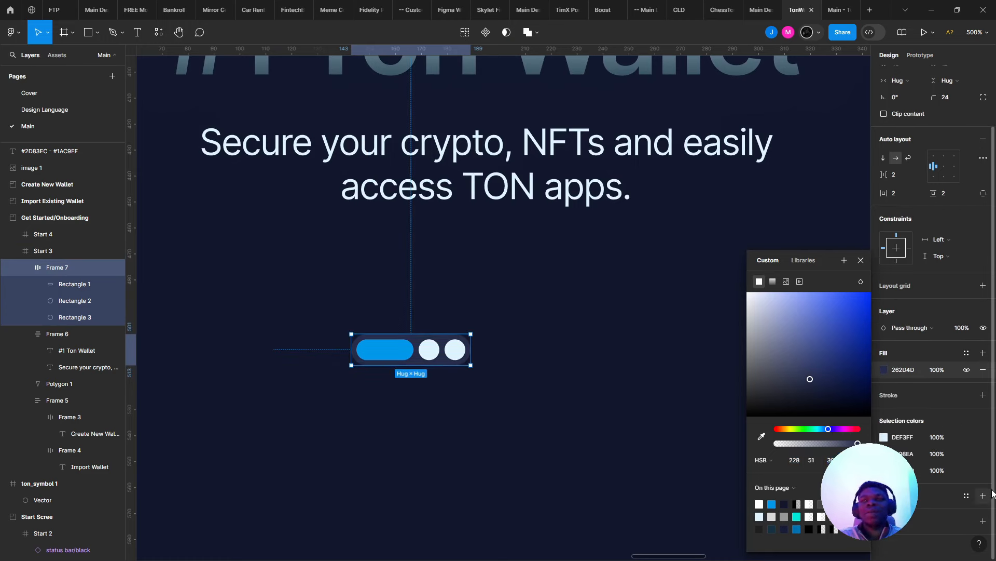
pyautogui.click(983, 495)
pyautogui.scroll(3, 395, 349)
pyautogui.click(409, 267)
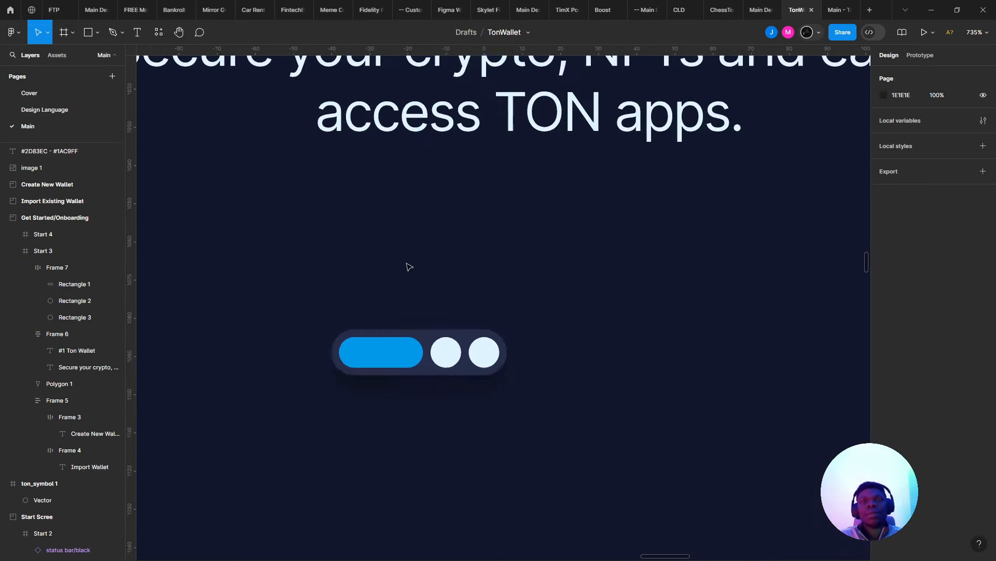
pyautogui.scroll(-6, 428, 253)
pyautogui.scroll(-1, 428, 253)
pyautogui.scroll(4, 404, 298)
# - Centre the indicator row horizontally on the screen
pyautogui.click(384, 355)
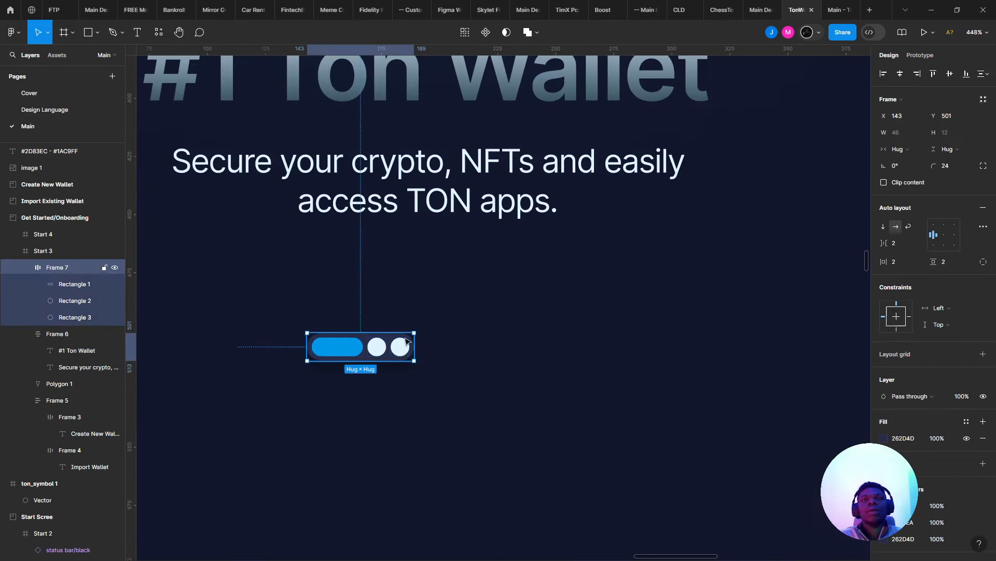
pyautogui.click(899, 73)
pyautogui.click(670, 192)
pyautogui.scroll(-7, 647, 208)
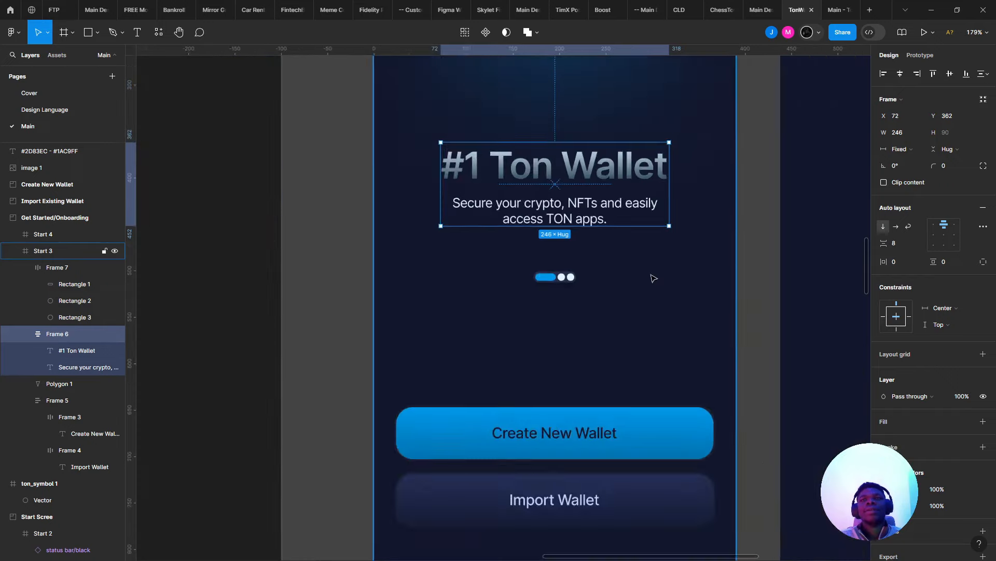
pyautogui.click(663, 292)
pyautogui.scroll(-2, 597, 317)
pyautogui.scroll(5, 514, 332)
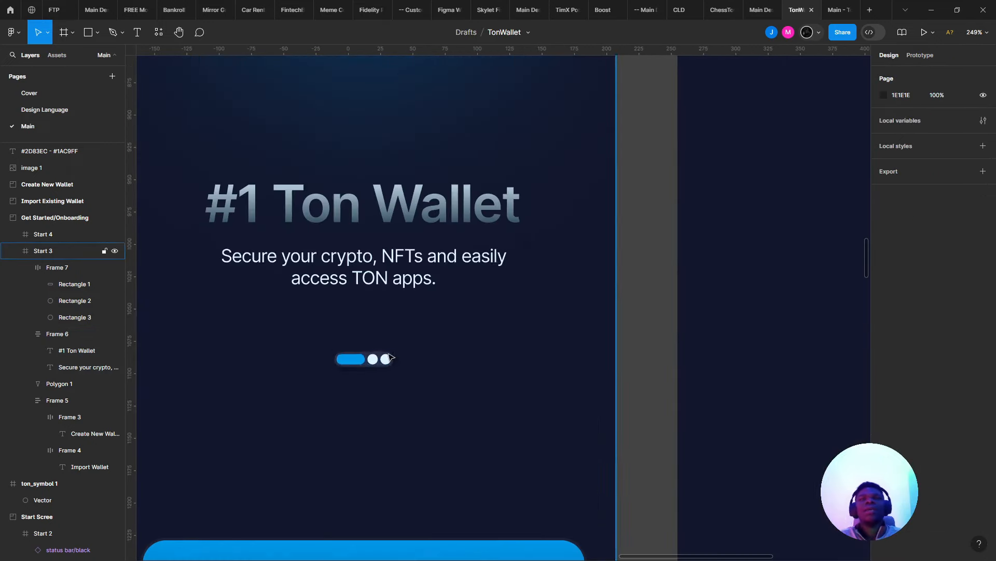
# - Make the long blue pill narrower
pyautogui.click(362, 364)
pyautogui.click(362, 364)
pyautogui.scroll(4, 362, 364)
pyautogui.moveTo(371, 363); pyautogui.dragTo(362, 364)
# - Make all three indicator shapes 6 px tall and the two dots 6 px wide
pyautogui.hotkey('ctrl', 'a')
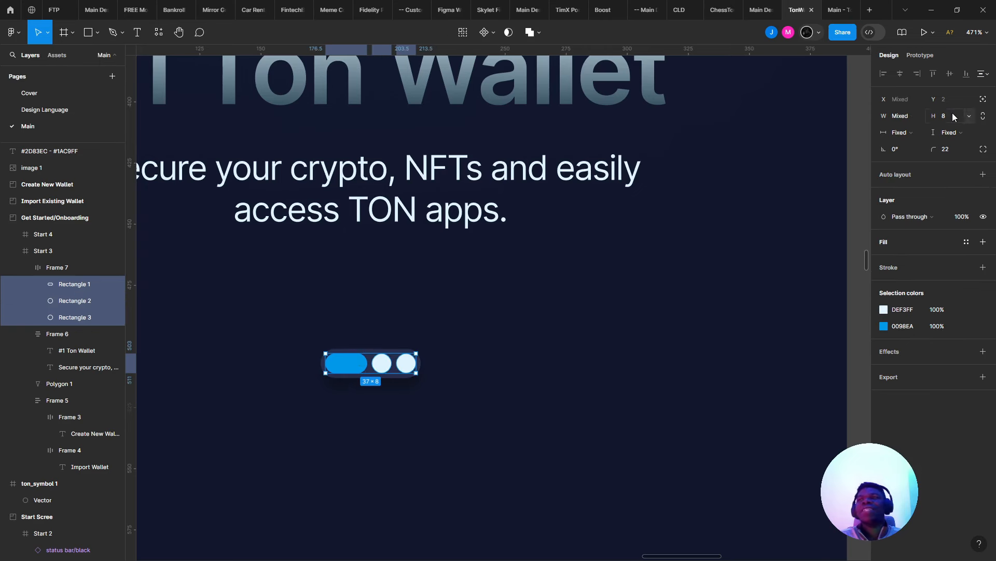
pyautogui.press('Down')
pyautogui.press('Down')
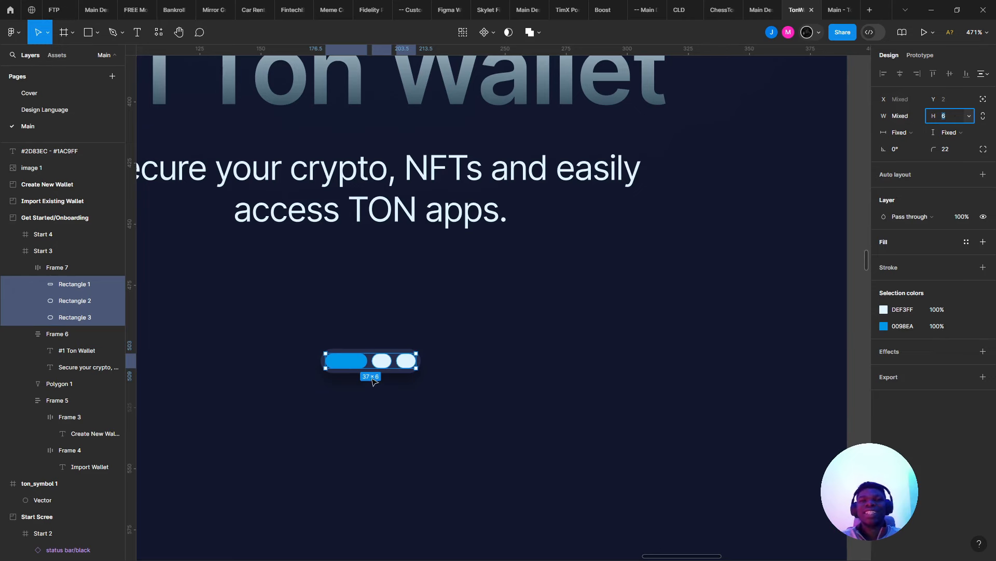
pyautogui.click(385, 362)
pyautogui.scroll(5, 385, 361)
pyautogui.keyDown('shift'); pyautogui.click(425, 362); pyautogui.keyUp('shift')
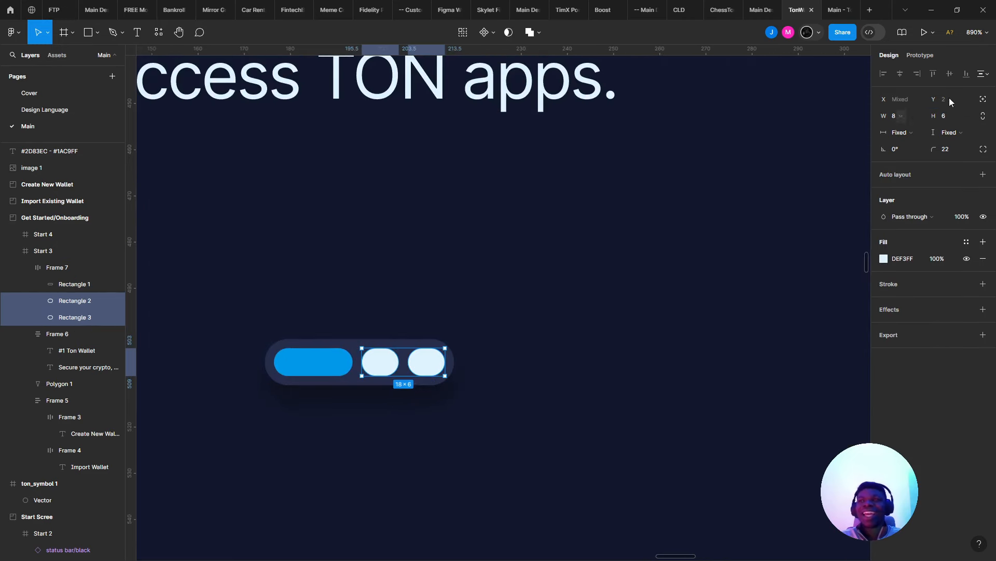
pyautogui.click(906, 119)
pyautogui.press('Down')
pyautogui.press('Down')
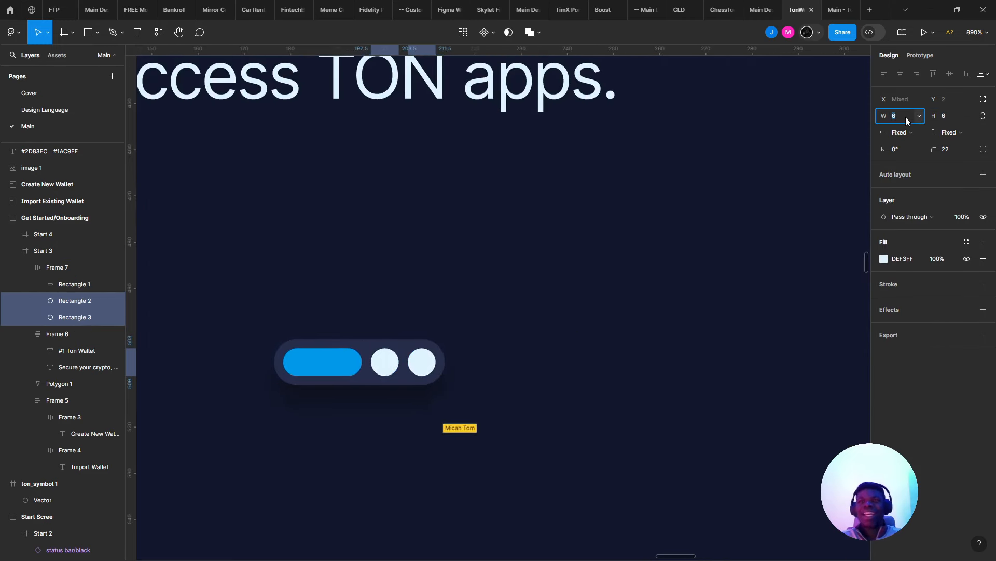
pyautogui.click(717, 164)
# - Set the dots frame's padding to 6 horizontal and 4 vertical
pyautogui.click(383, 361)
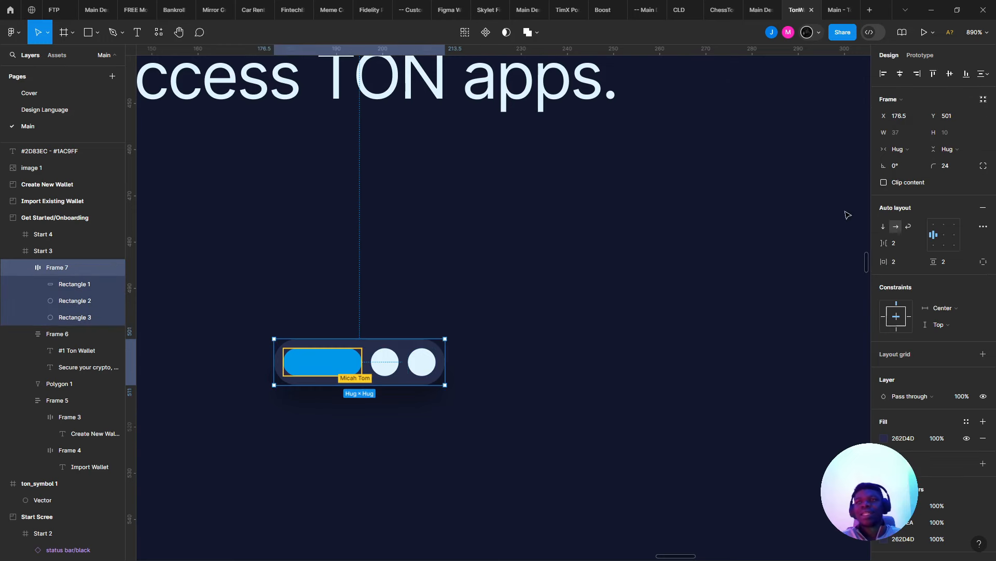
pyautogui.click(901, 262)
pyautogui.press('Up')
pyautogui.press('Up')
pyautogui.press('Tab')
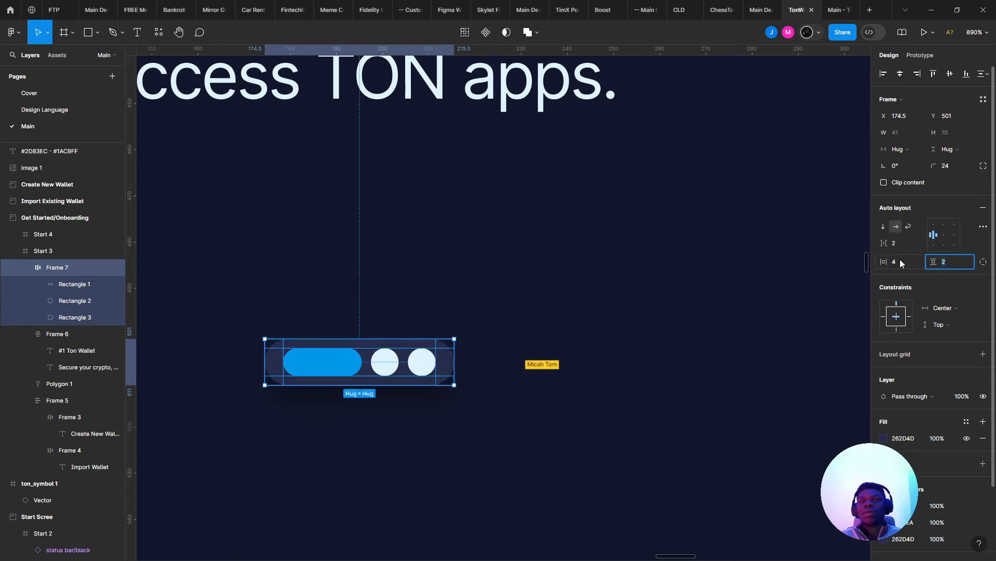
pyautogui.press('Up')
pyautogui.press('Up')
pyautogui.press('Down')
pyautogui.press('Down')
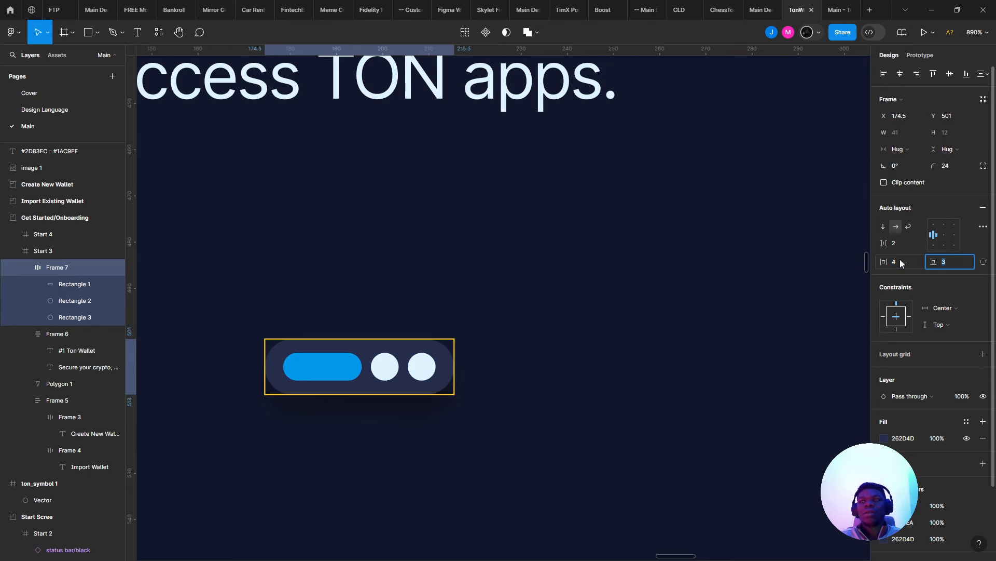
pyautogui.press('Up')
pyautogui.press('Up')
pyautogui.click(895, 258)
pyautogui.press('Up')
pyautogui.press('Up')
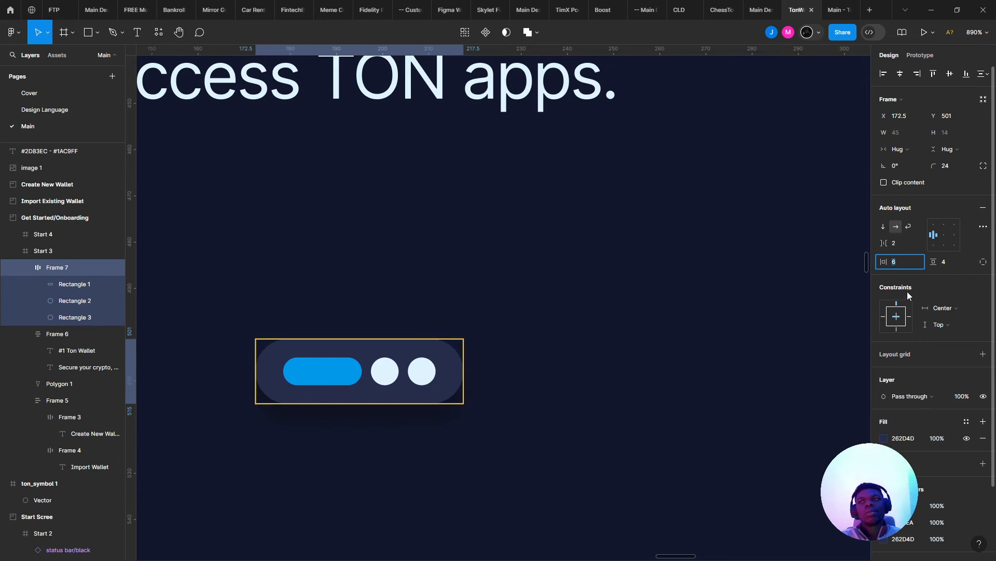
# - Reselect the dots frame and open the prototype preview
pyautogui.click(784, 240)
pyautogui.scroll(-3, 658, 189)
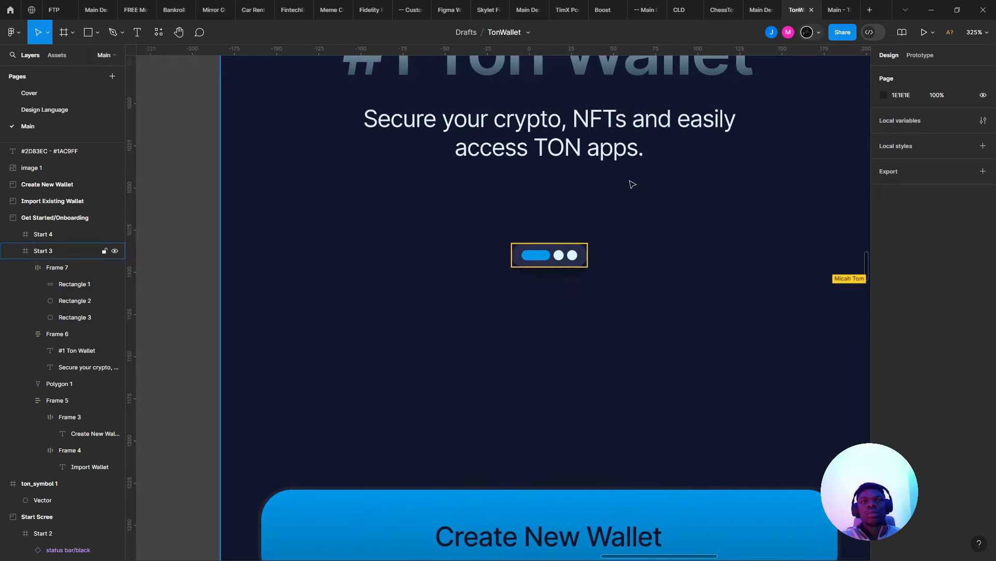
pyautogui.click(578, 256)
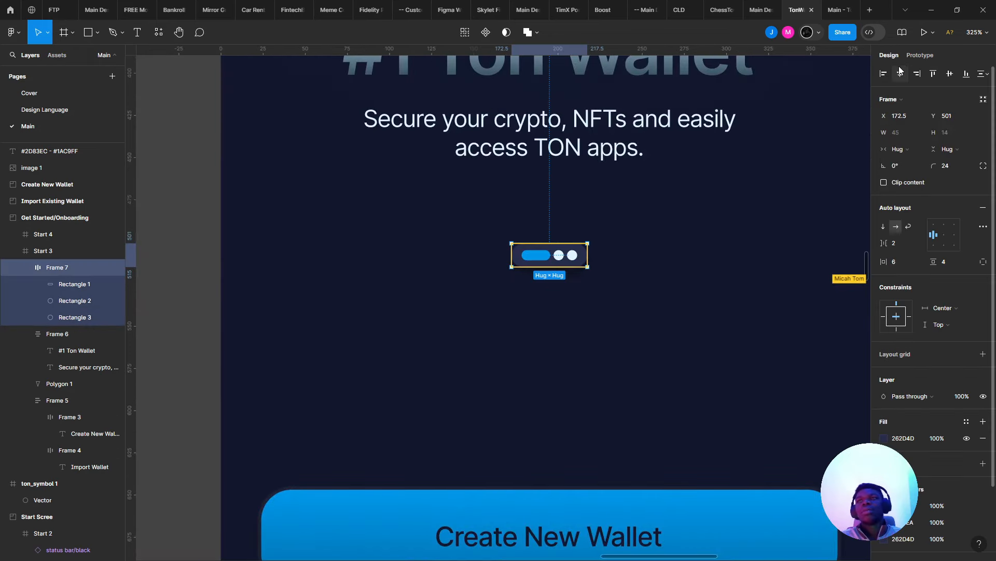
pyautogui.click(844, 6)
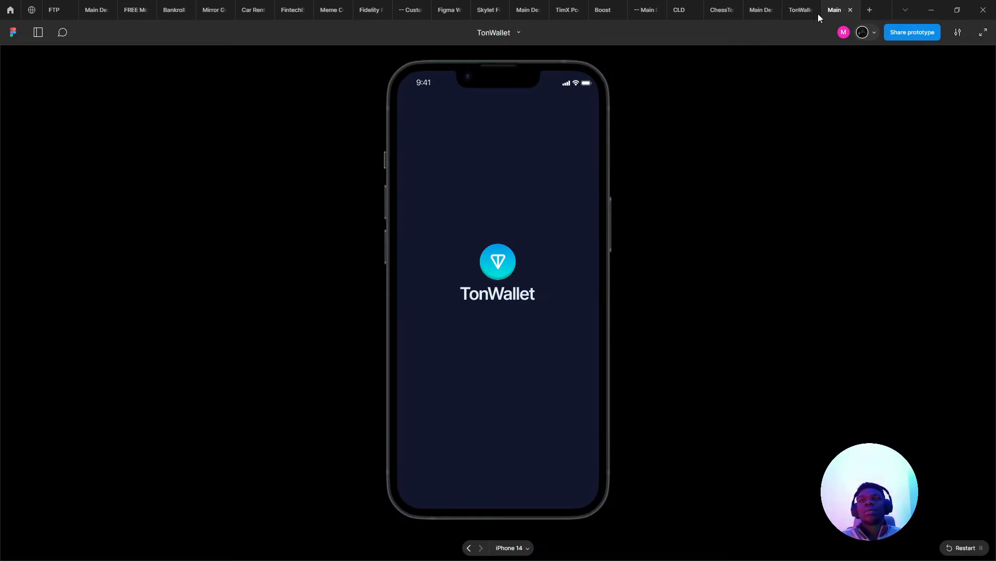
# - Review the #1 Ton Wallet screen in the prototype, then select the indicator shapes in the editor
pyautogui.click(795, 6)
pyautogui.click(913, 31)
pyautogui.click(926, 37)
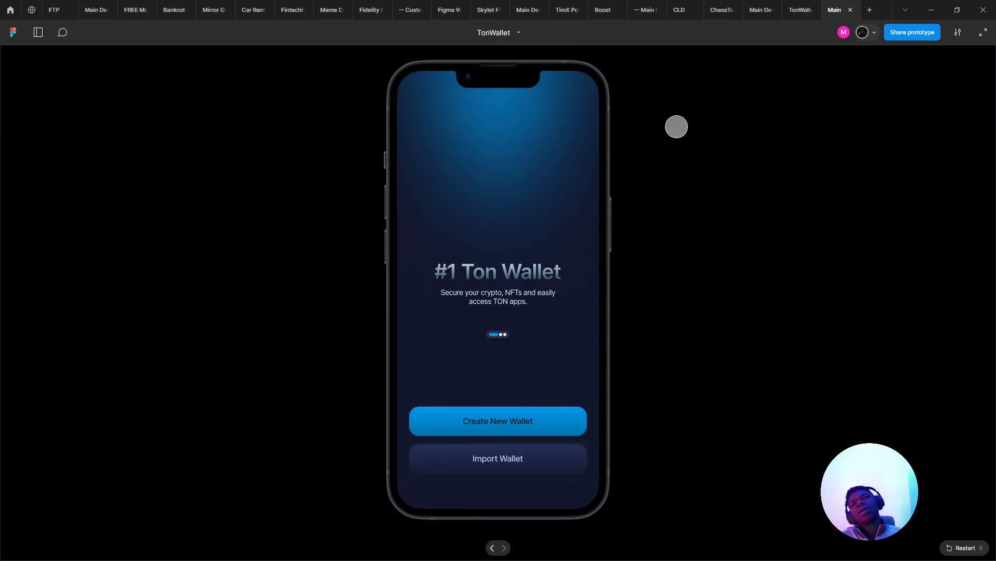
pyautogui.moveTo(802, 4)
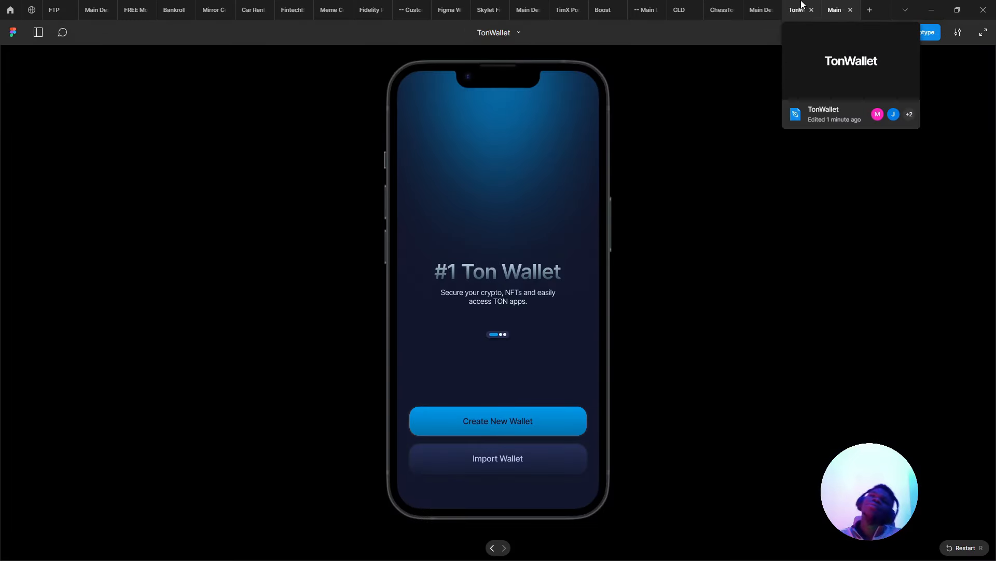
pyautogui.click(802, 4)
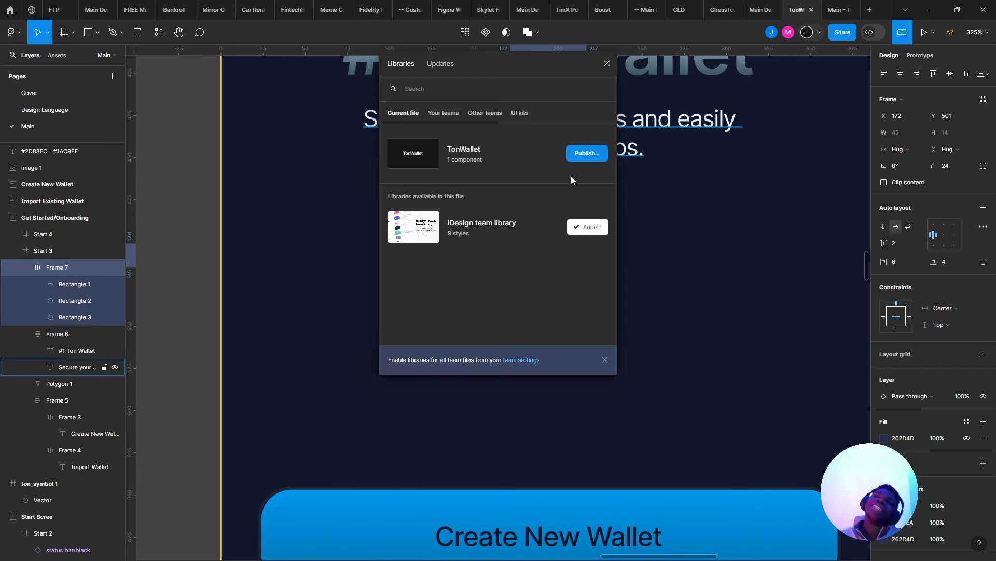
pyautogui.click(618, 67)
pyautogui.scroll(2, 675, 124)
pyautogui.hscroll(2, 674, 125)
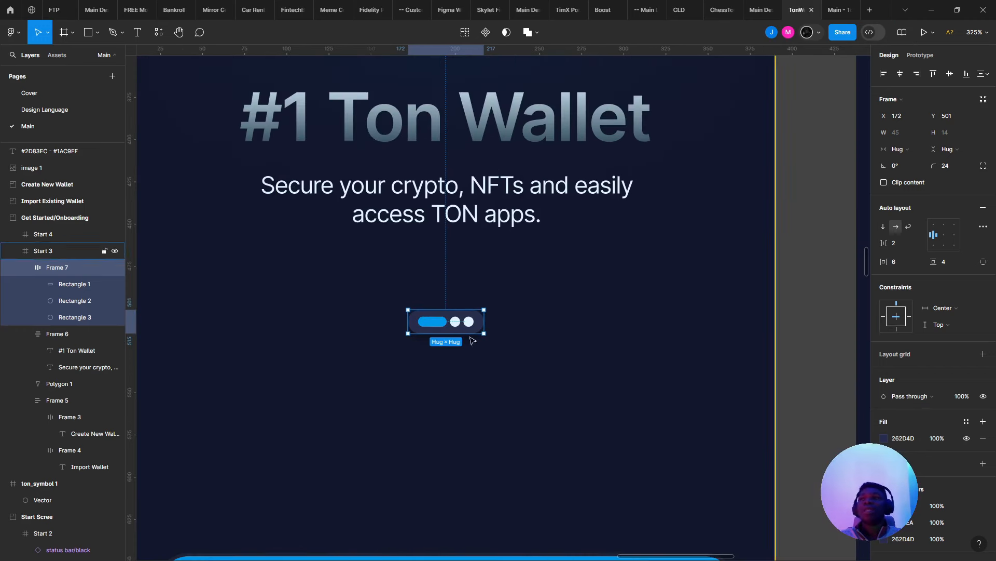
pyautogui.click(851, 4)
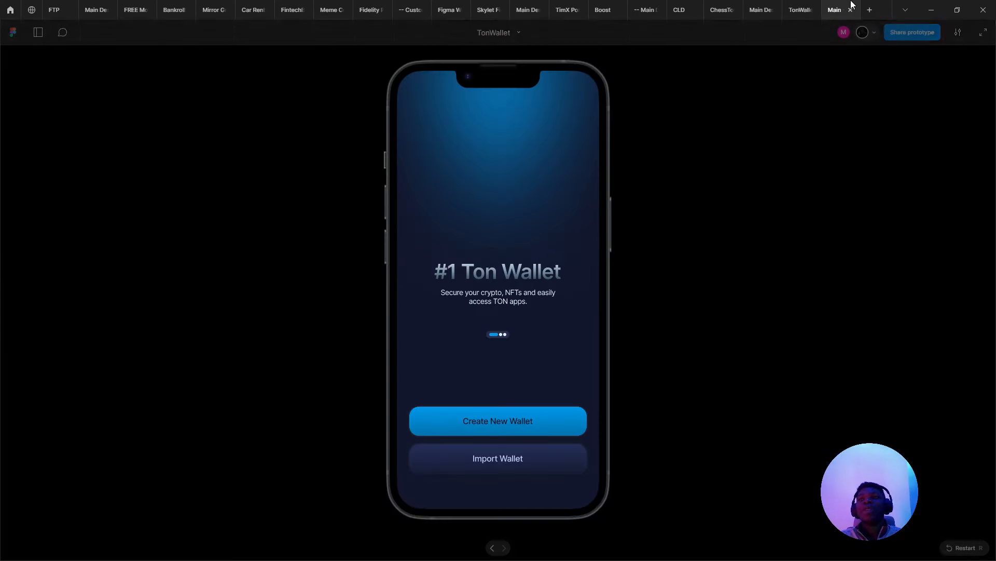
pyautogui.click(800, 9)
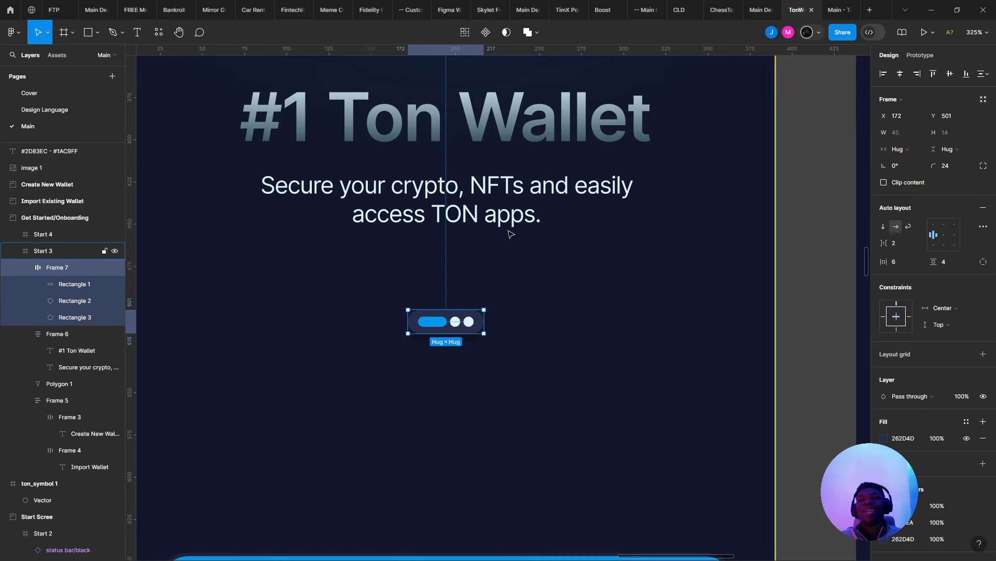
pyautogui.press('Return')
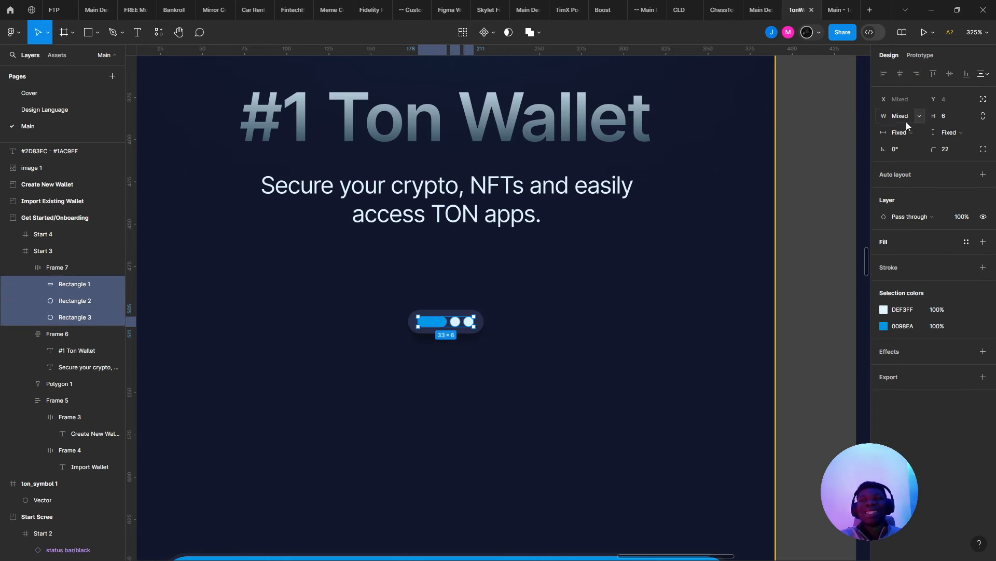
# - Set the height of all three indicator shapes to 8 px
pyautogui.click(951, 116)
pyautogui.write('8')
pyautogui.press('Return')
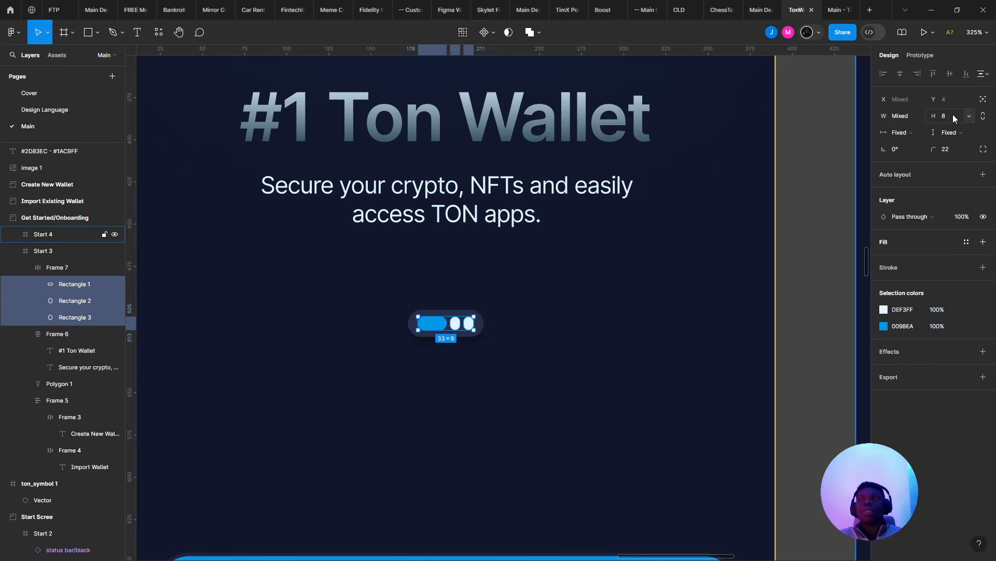
pyautogui.click(836, 9)
pyautogui.click(802, 8)
pyautogui.scroll(4, 485, 353)
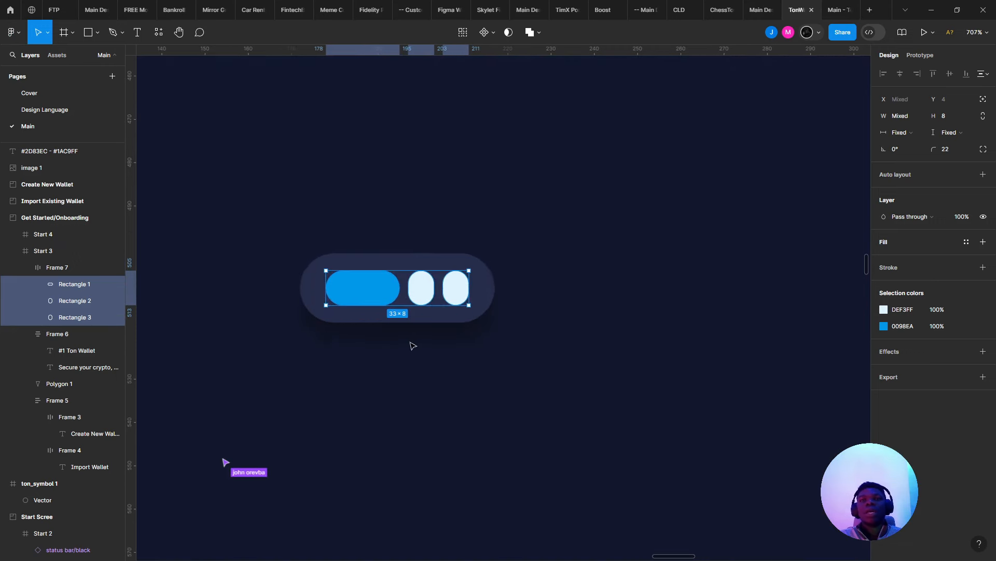
# - Make both dots 8 px wide circles
pyautogui.click(75, 300)
pyautogui.keyDown('shift'); pyautogui.click(75, 317); pyautogui.keyUp('shift')
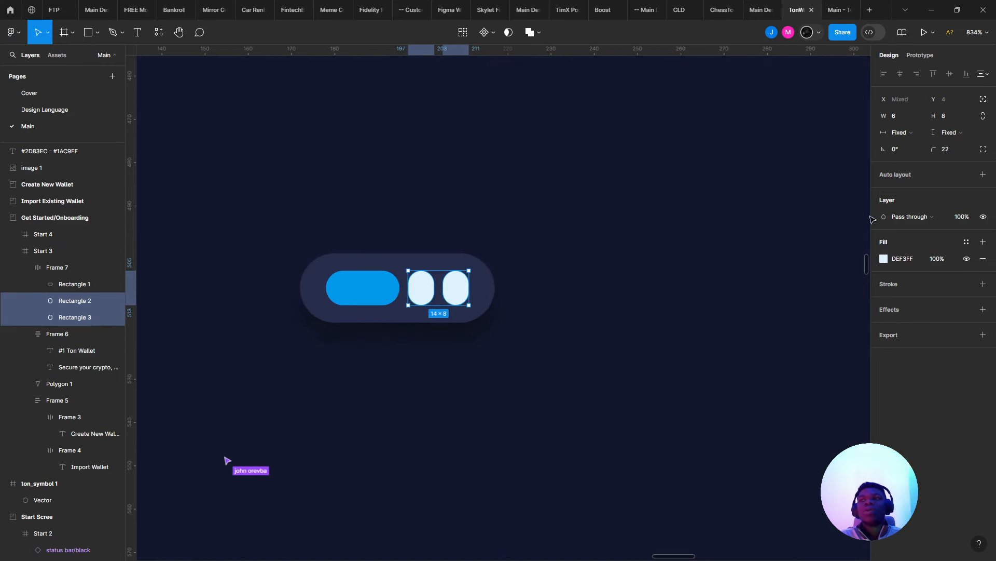
pyautogui.click(919, 116)
pyautogui.click(902, 115)
pyautogui.write('8')
pyautogui.press('Return')
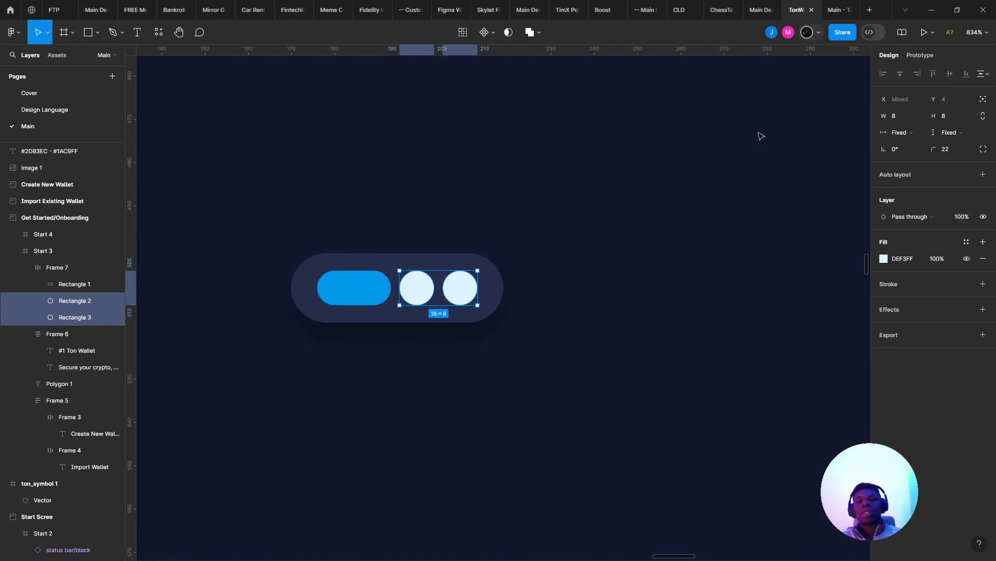
pyautogui.click(576, 231)
# - Bring the whole onboarding screen into view and check it in the prototype preview
pyautogui.scroll(-5, 582, 249)
pyautogui.moveTo(622, 317); pyautogui.dragTo(569, 370)
pyautogui.scroll(-3, 569, 370)
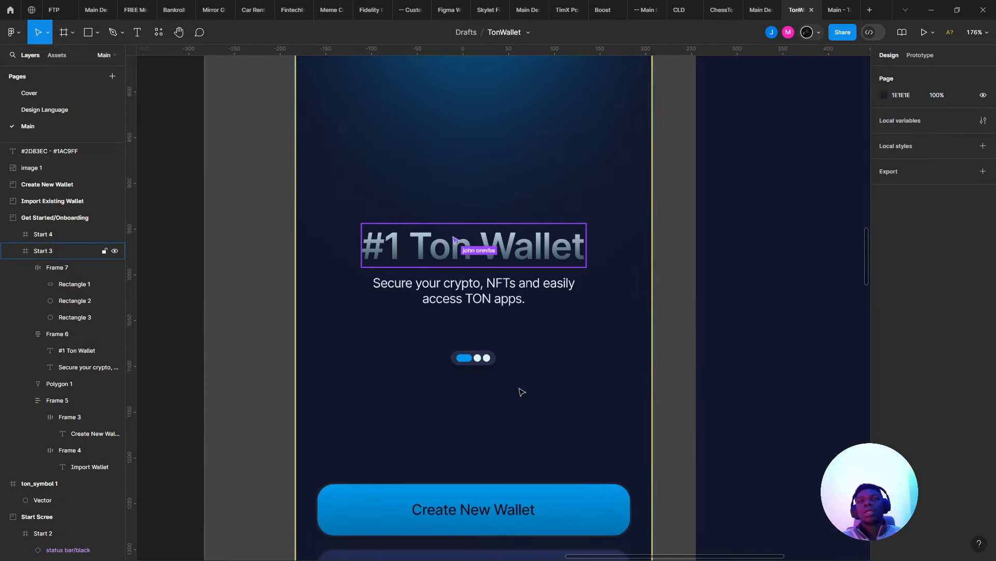
pyautogui.click(870, 10)
pyautogui.click(836, 5)
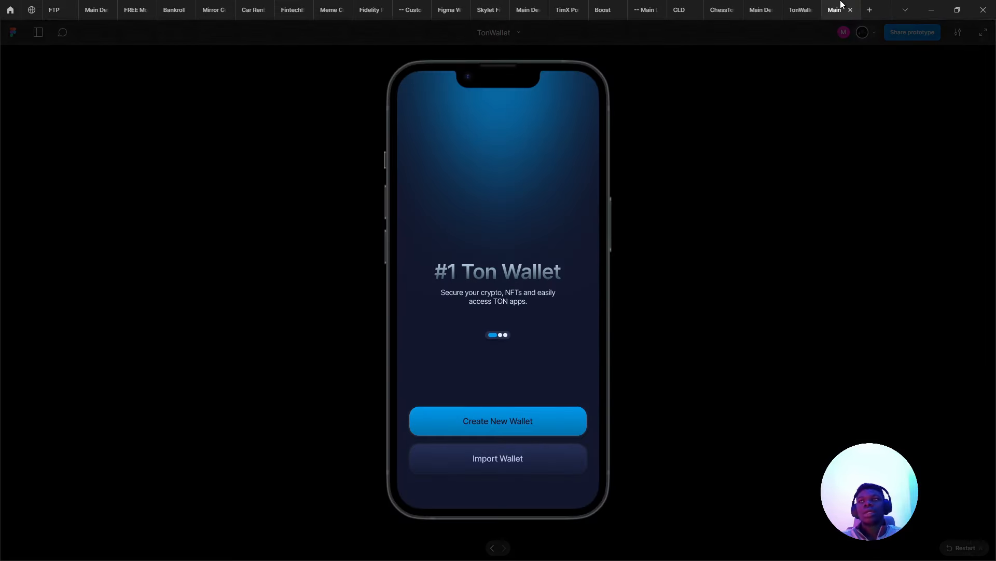
pyautogui.click(799, 10)
pyautogui.scroll(5, 444, 349)
pyautogui.click(478, 296)
pyautogui.moveTo(478, 295); pyautogui.dragTo(479, 237)
pyautogui.scroll(-5, 484, 254)
pyautogui.moveTo(493, 273); pyautogui.dragTo(388, 322)
pyautogui.scroll(3, 387, 289)
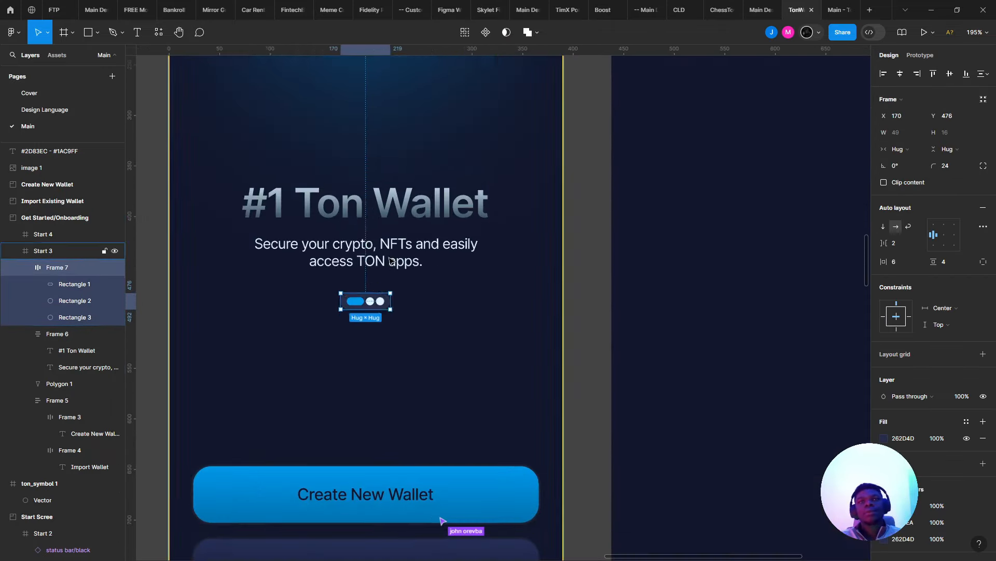
pyautogui.click(391, 262)
pyautogui.click(524, 260)
pyautogui.scroll(-4, 485, 270)
pyautogui.scroll(2, 490, 273)
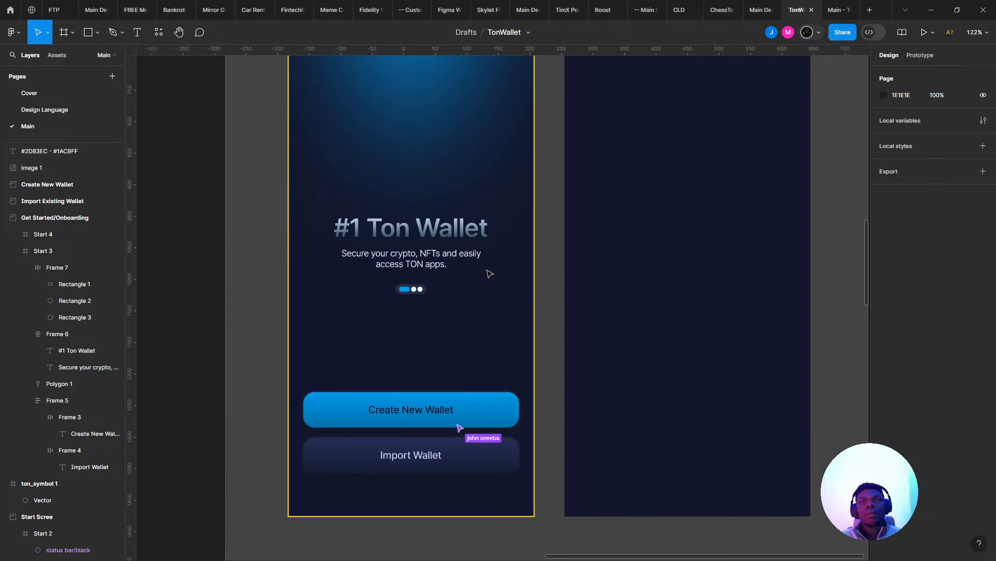
pyautogui.click(486, 267)
pyautogui.scroll(2, 428, 462)
pyautogui.click(422, 504)
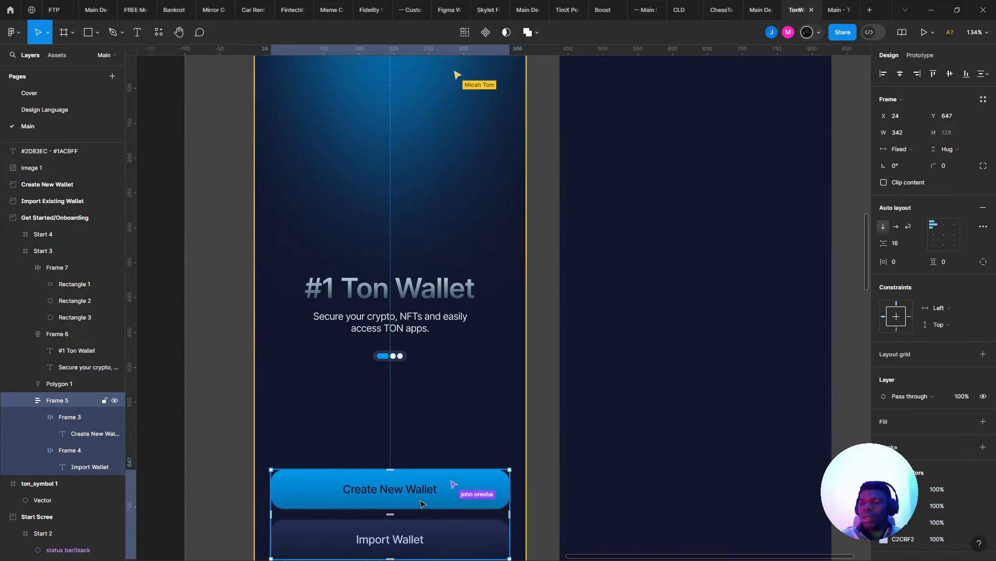
pyautogui.rightClick(422, 504)
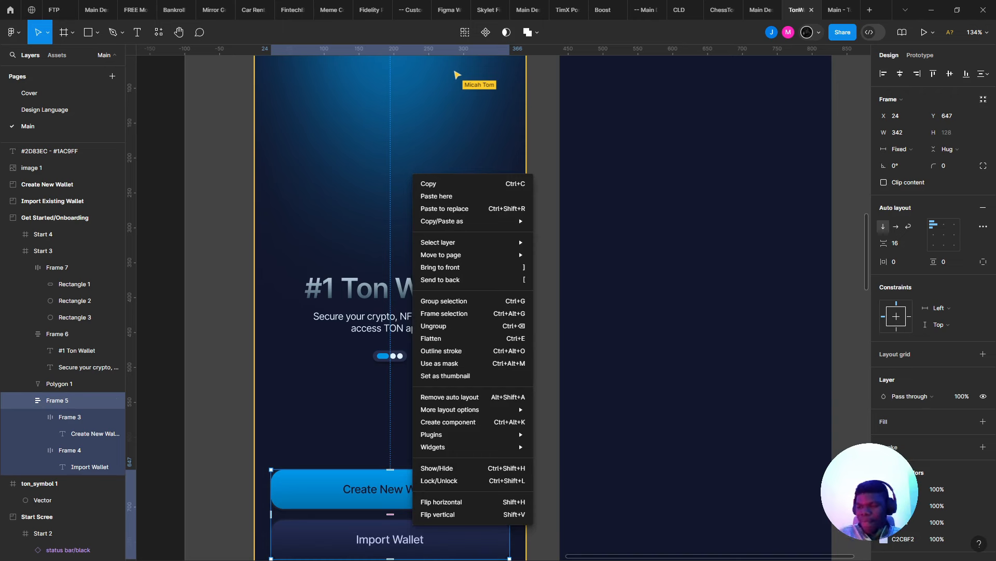
pyautogui.click(203, 296)
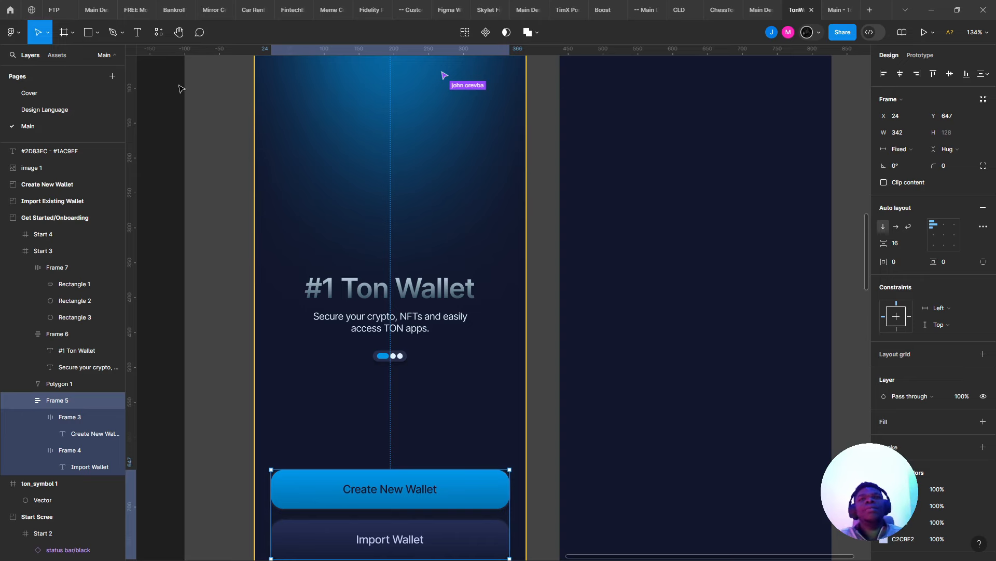
# - Scale the #1 Ton Wallet heading down proportionally to about 198×39
pyautogui.click(253, 220)
pyautogui.scroll(-5, 253, 219)
pyautogui.scroll(4, 252, 220)
pyautogui.moveTo(163, 228); pyautogui.dragTo(419, 379)
pyautogui.scroll(3, 417, 319)
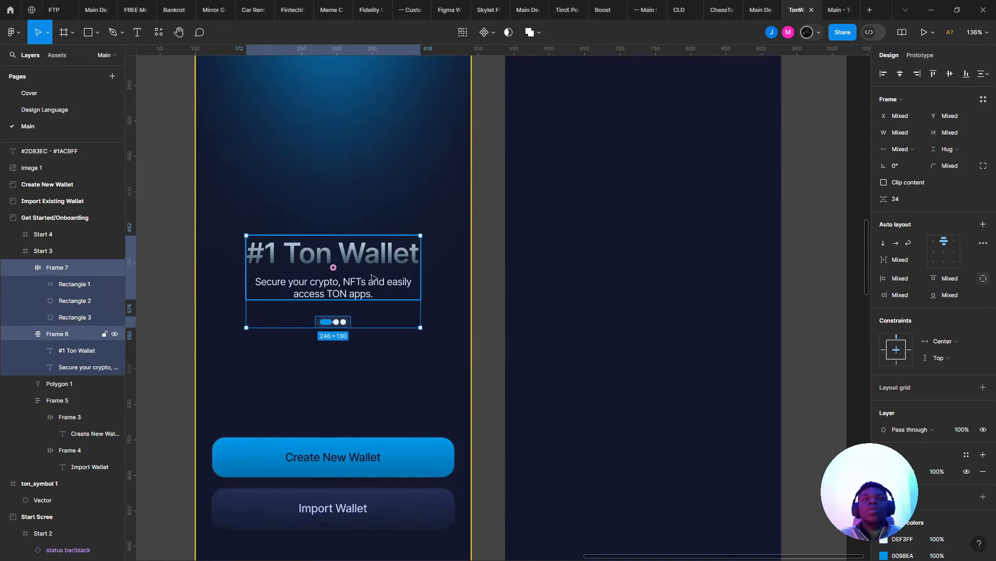
pyautogui.click(374, 274)
pyautogui.click(383, 257)
pyautogui.press('k')
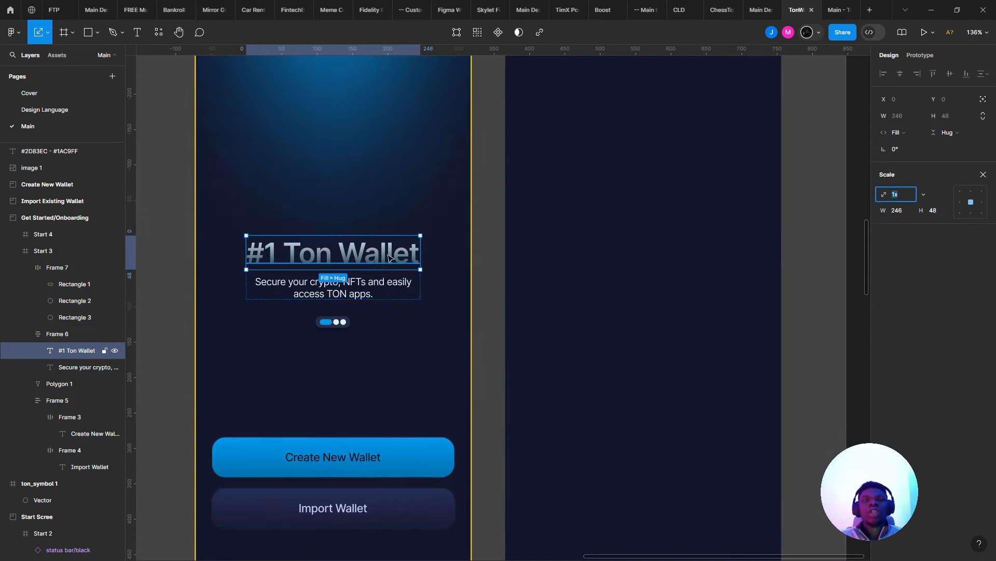
pyautogui.moveTo(421, 253); pyautogui.dragTo(403, 266)
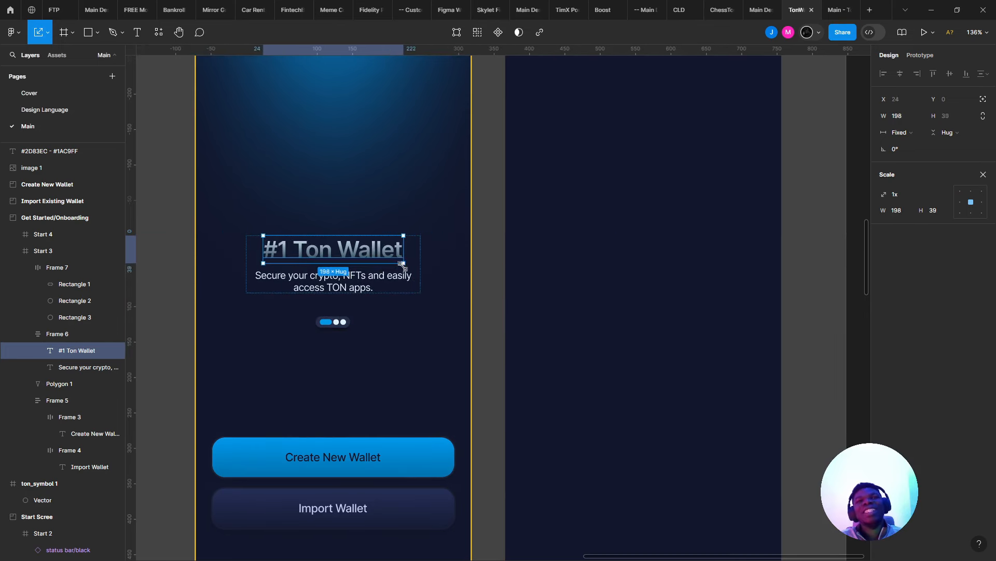
# - Check the heading-and-subtitle group at 246×81, then select the Start 3 screen
pyautogui.click(408, 285)
pyautogui.click(396, 302)
pyautogui.scroll(-3, 348, 329)
pyautogui.scroll(5, 290, 337)
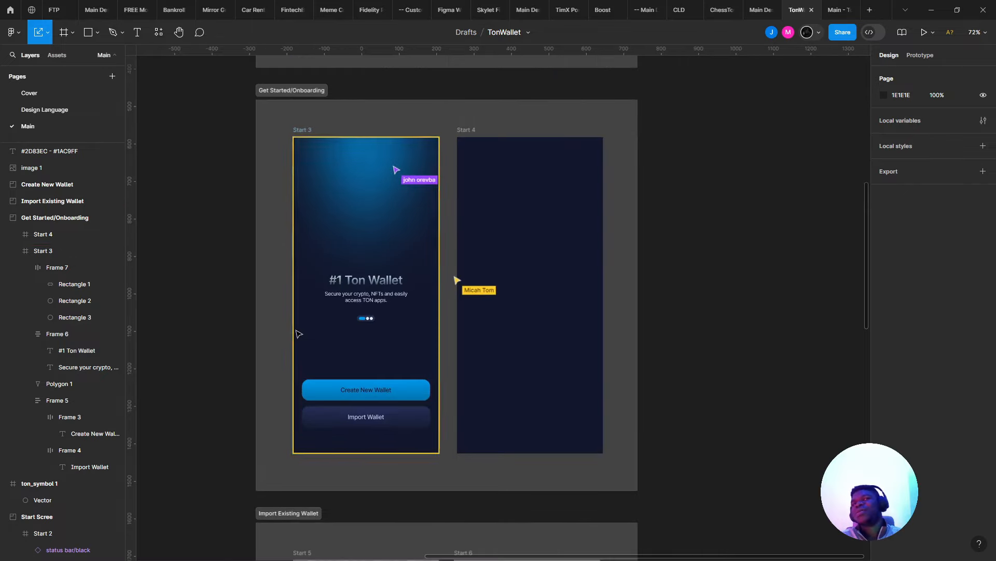
pyautogui.click(392, 284)
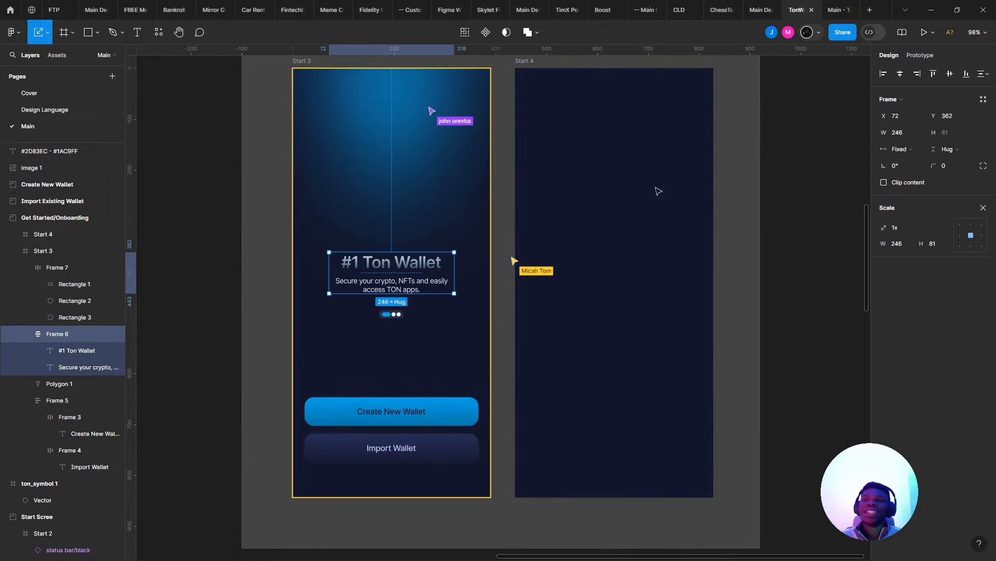
pyautogui.click(615, 232)
pyautogui.scroll(-2, 423, 367)
pyautogui.click(370, 338)
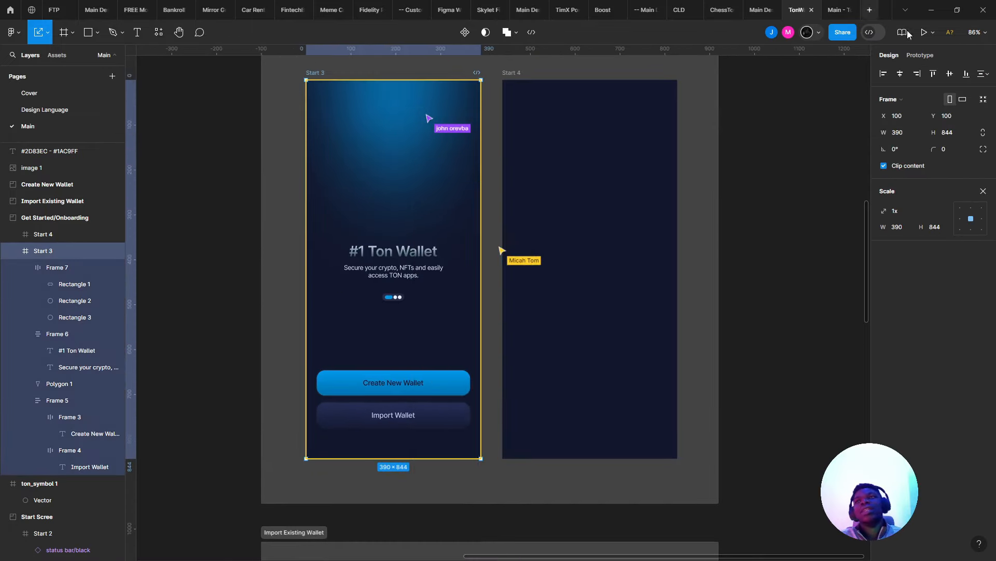
# - Preview Start 3 as a prototype, then return and select the V-shaped glow polygon
pyautogui.click(925, 33)
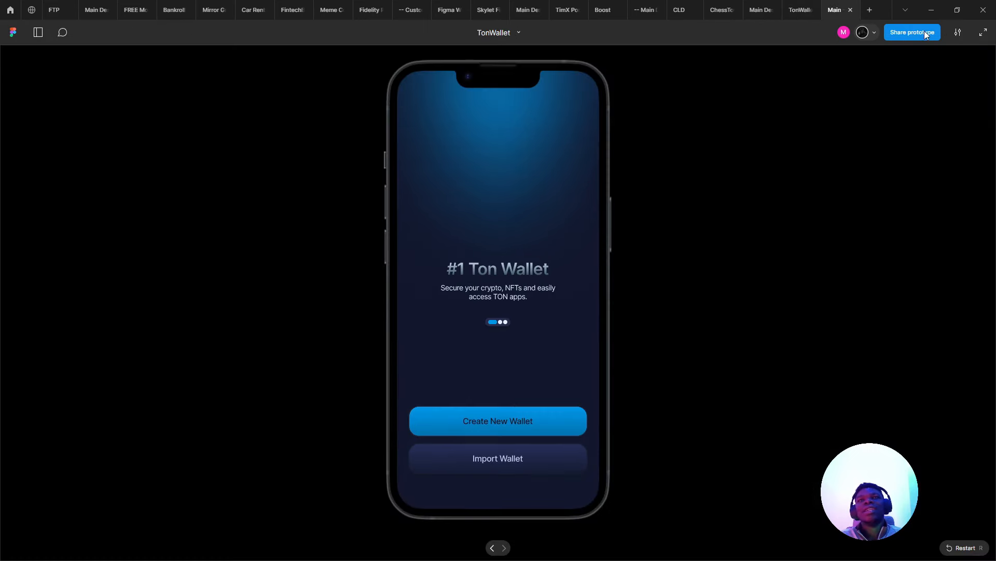
pyautogui.click(801, 10)
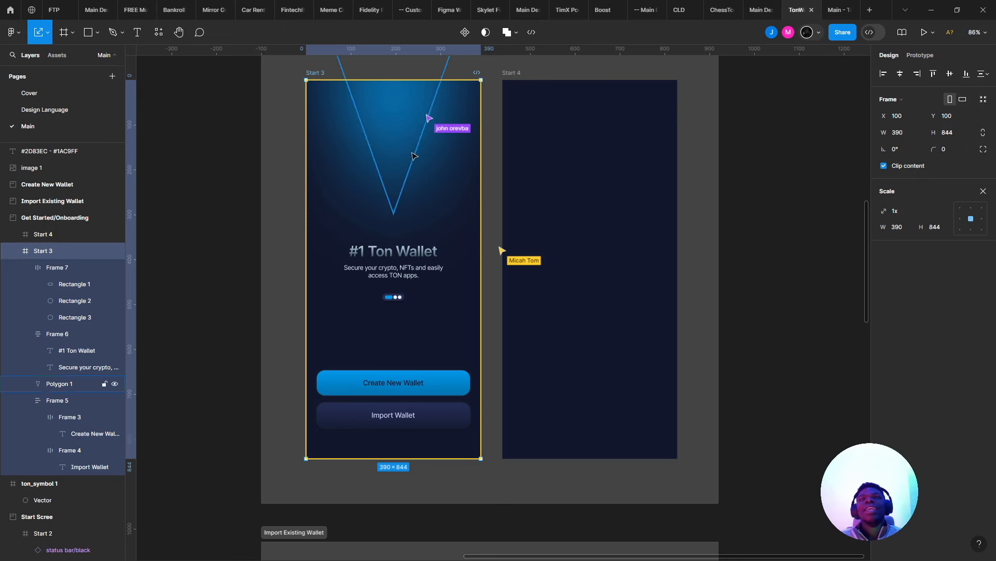
pyautogui.click(977, 161)
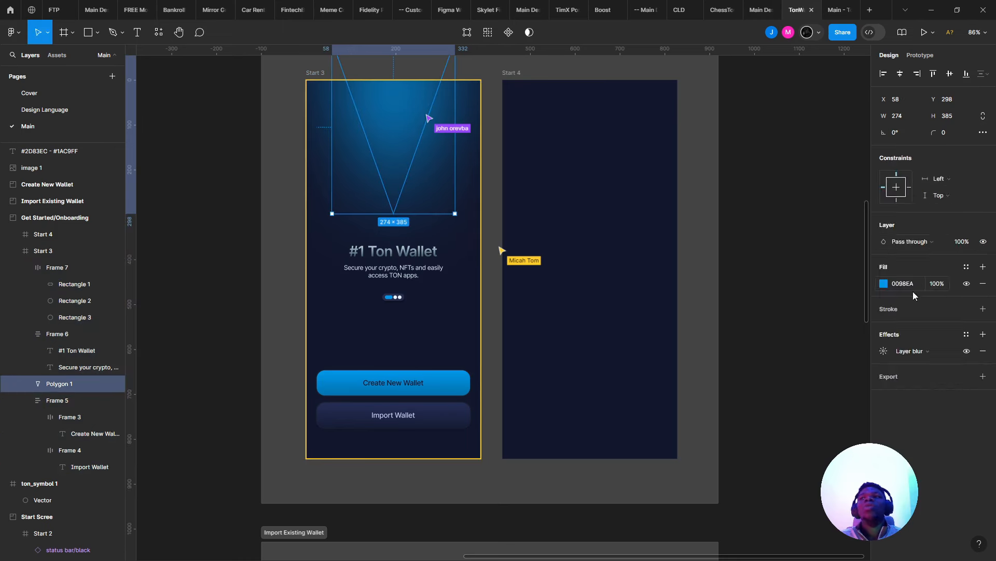
# - Change Polygon 1's fill to a linear gradient
pyautogui.click(886, 282)
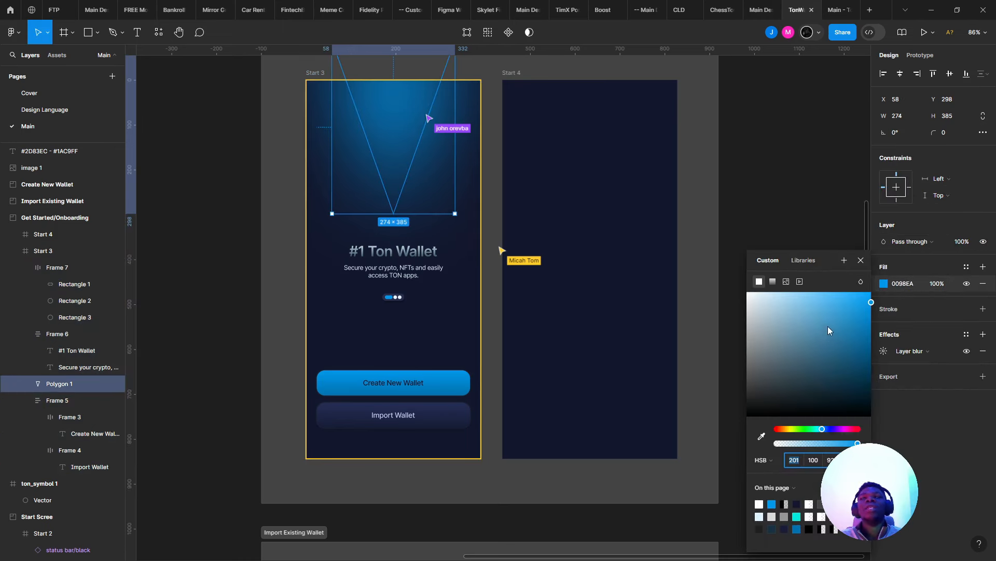
pyautogui.scroll(5, 613, 274)
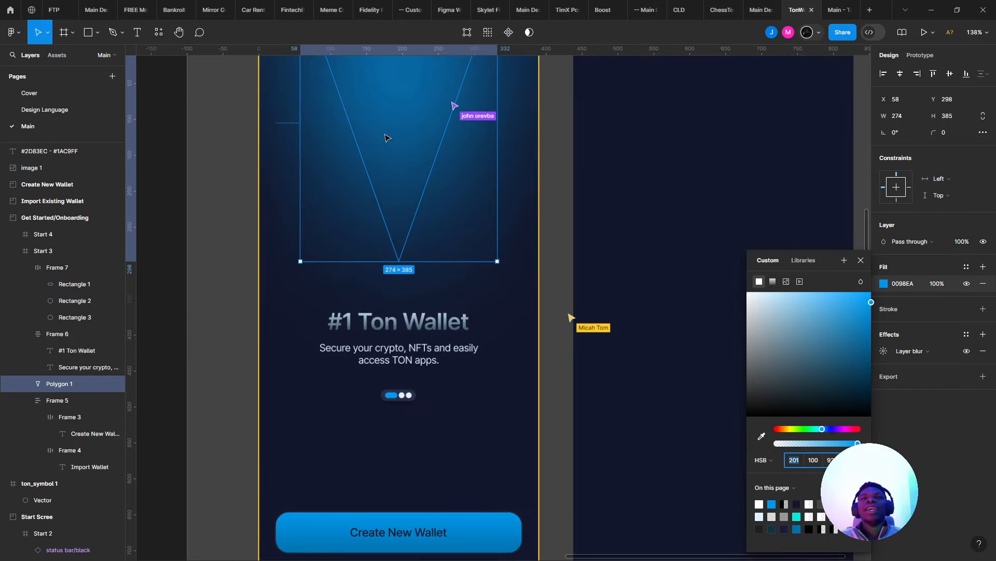
pyautogui.click(773, 281)
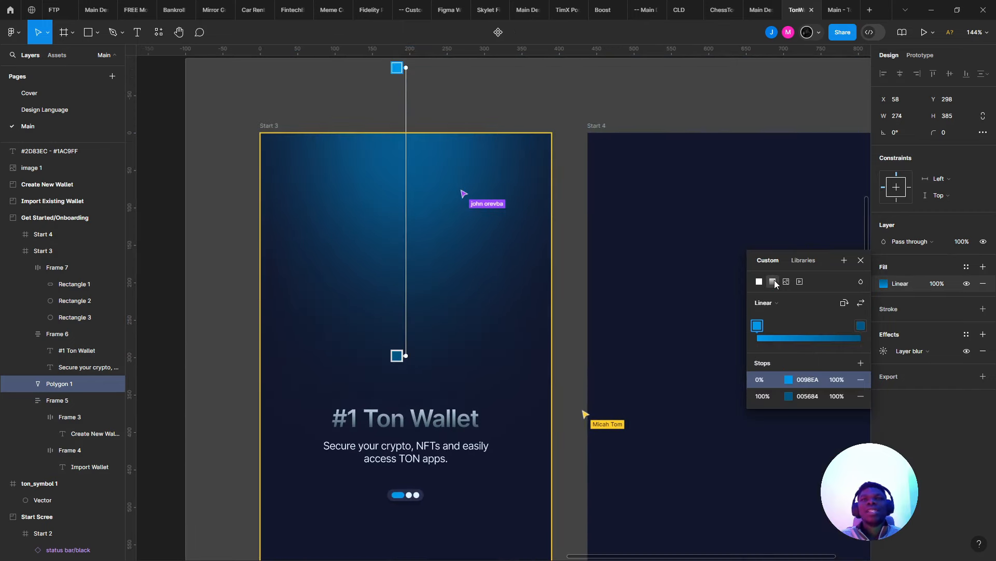
pyautogui.click(861, 303)
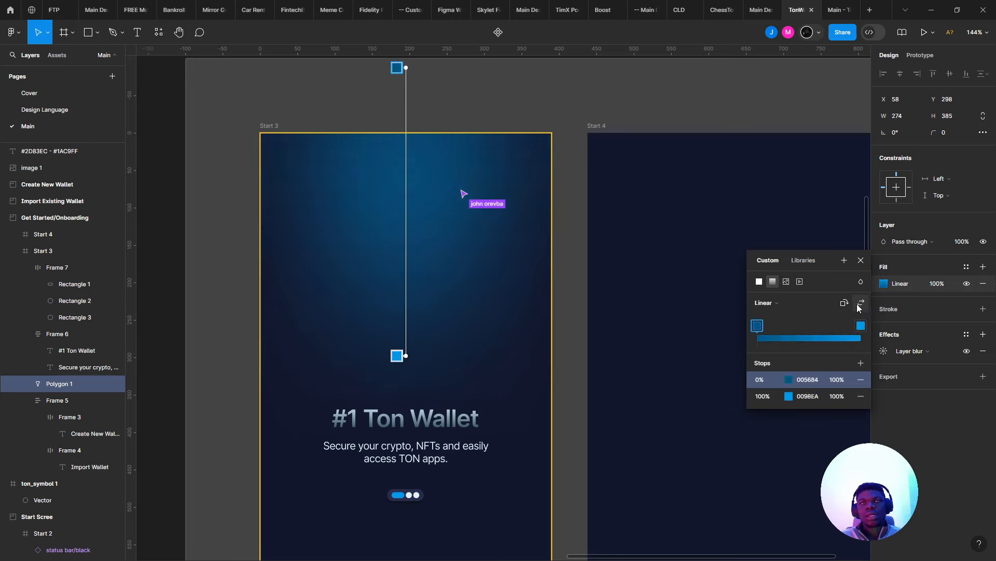
pyautogui.hotkey('ctrl', 'z')
pyautogui.hotkey('ctrl', 'z')
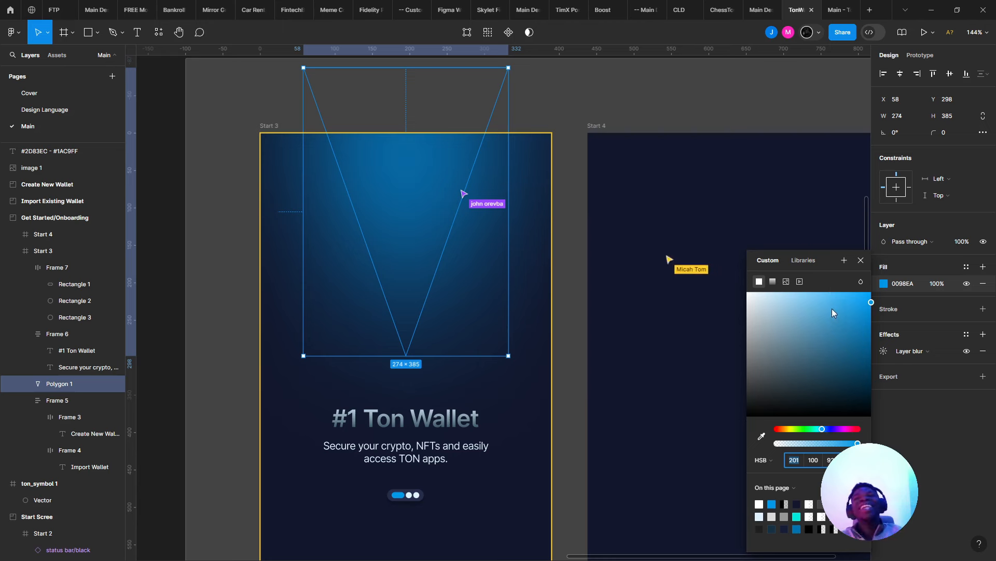
pyautogui.click(774, 283)
# - Set the gradient stops to 0098EA and fade the starting stop to 0% opacity
pyautogui.click(803, 380)
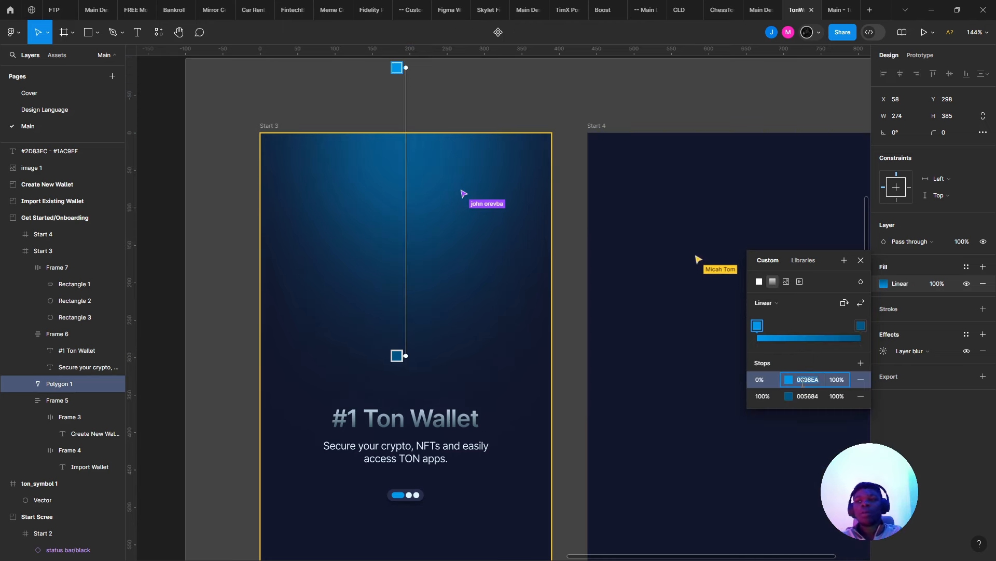
pyautogui.click(808, 400)
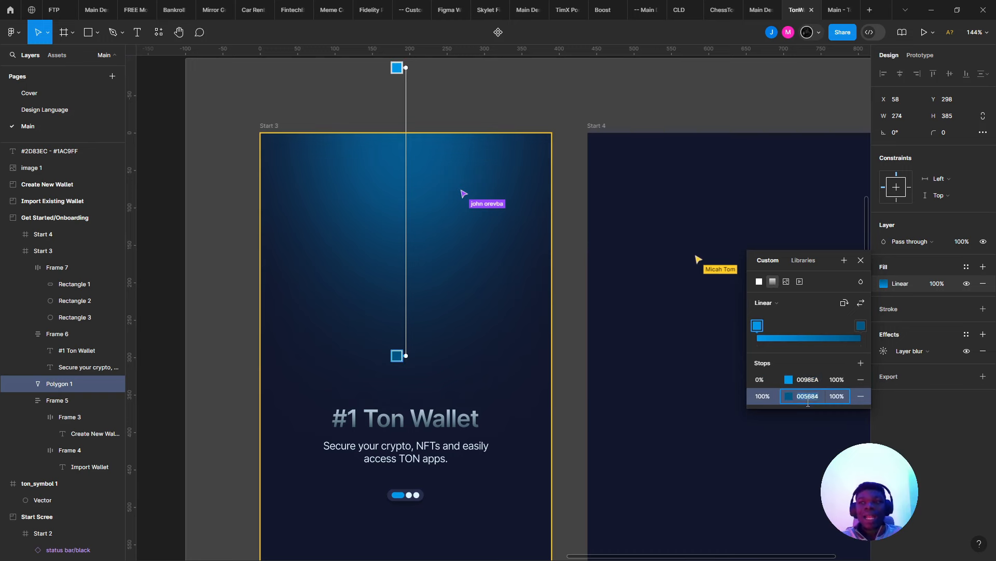
pyautogui.write('0098EA')
pyautogui.press('Return')
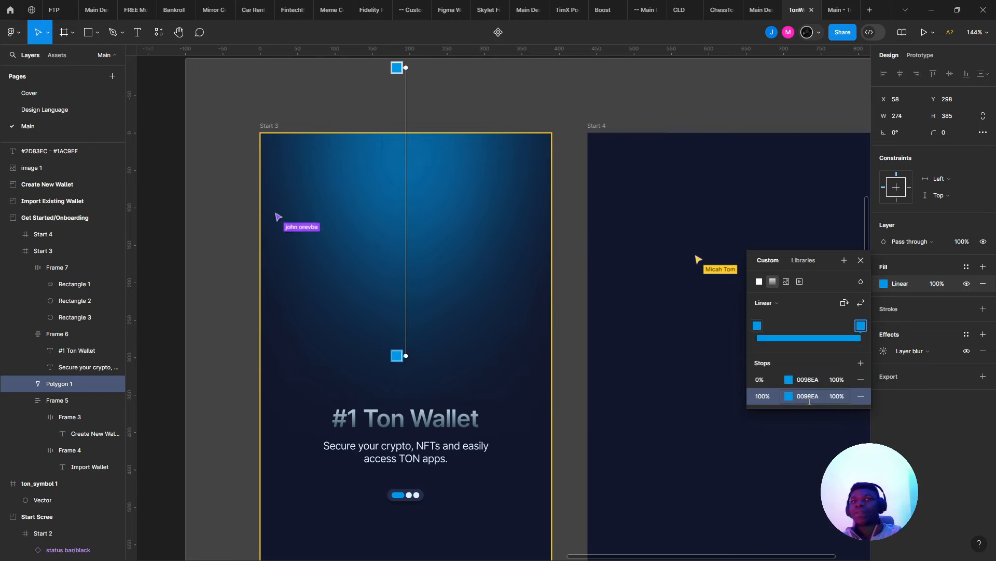
pyautogui.click(787, 382)
pyautogui.click(787, 380)
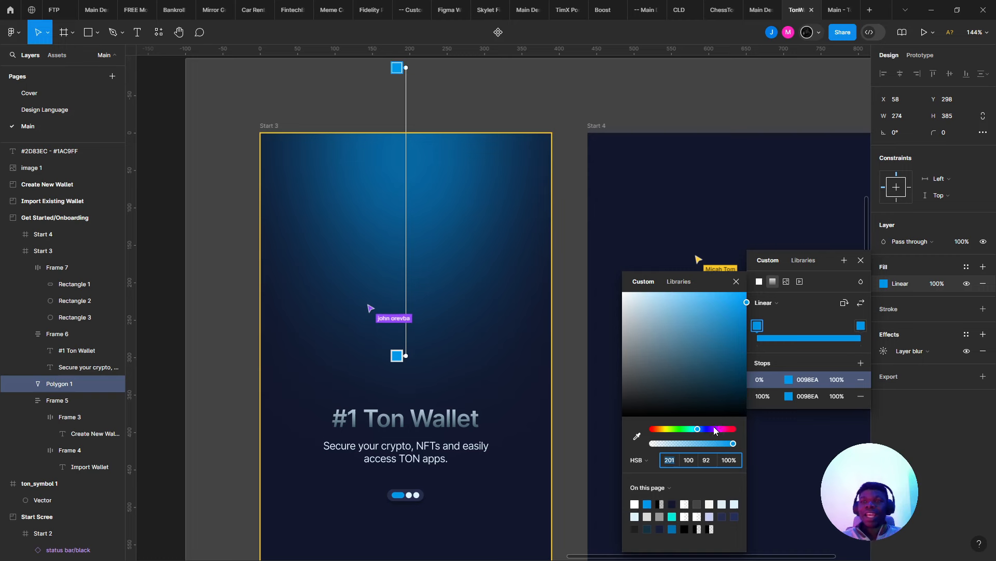
pyautogui.moveTo(710, 441); pyautogui.dragTo(612, 426)
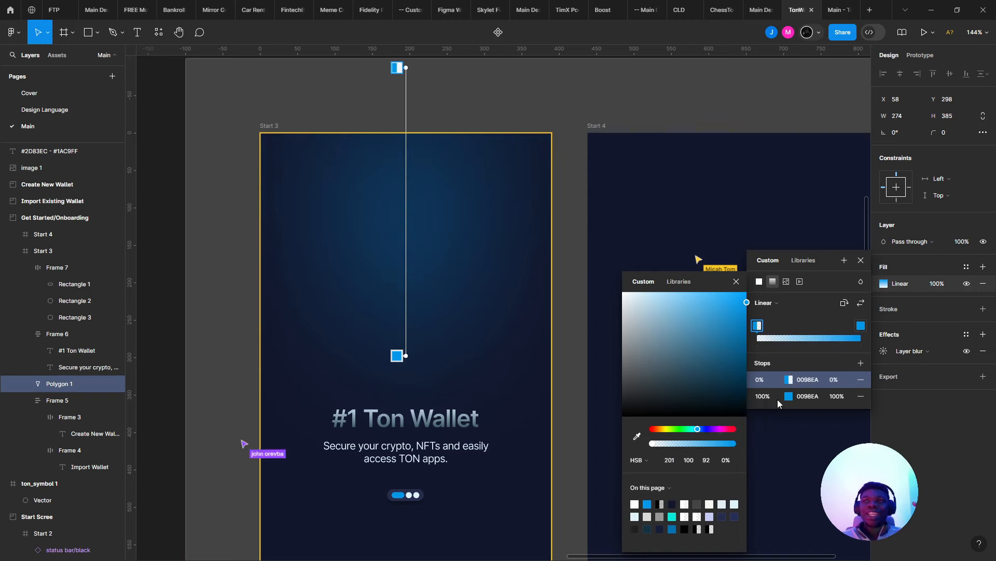
pyautogui.click(884, 351)
# - Lower Polygon 1's layer blur to 125
pyautogui.press('Down')
pyautogui.press('Down')
pyautogui.press('Down')
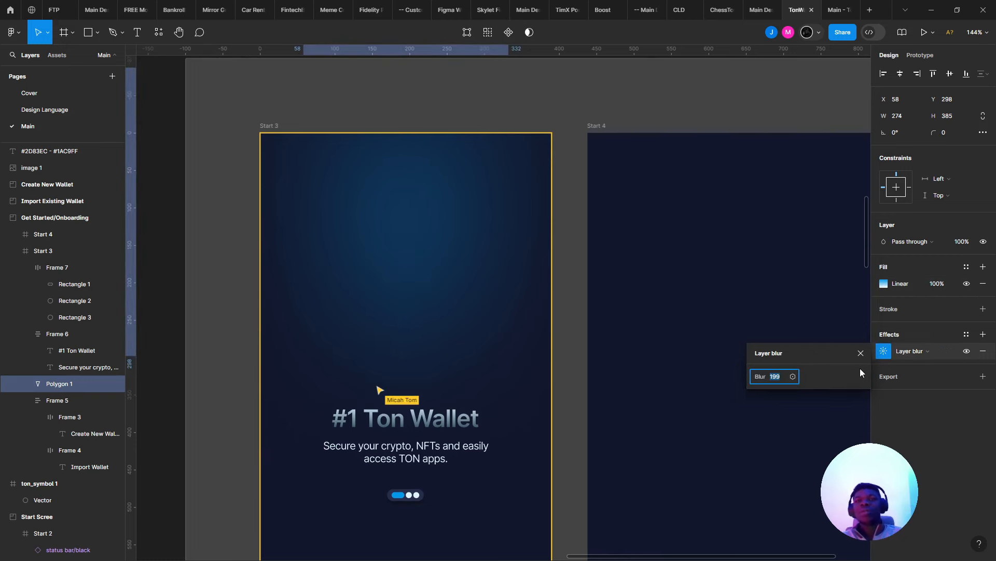
pyautogui.hotkey('shift', 'Down')
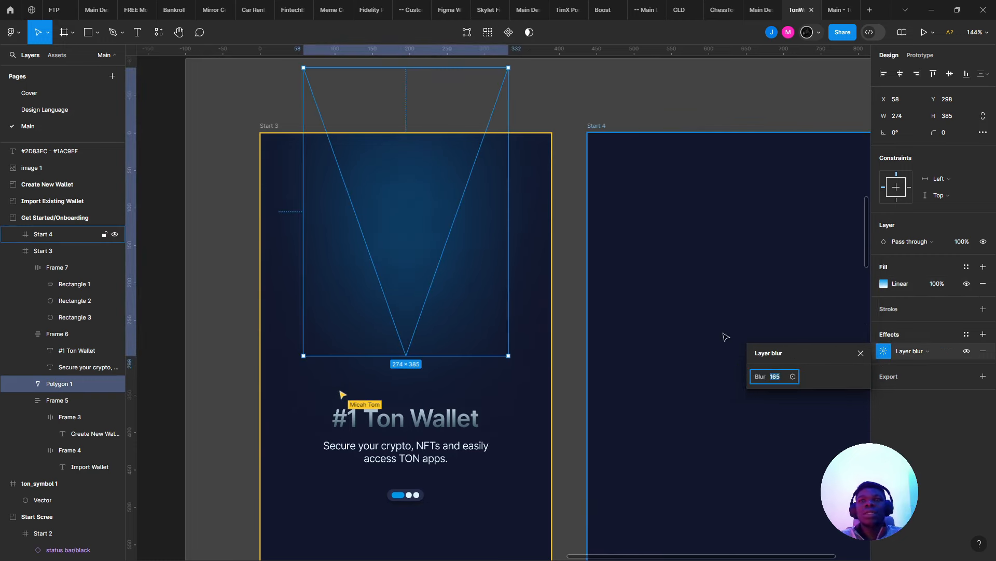
pyautogui.hotkey('shift', 'Down')
pyautogui.hotkey('shift', 'Down')
pyautogui.hotkey('shift', 'Down')
pyautogui.press('Down')
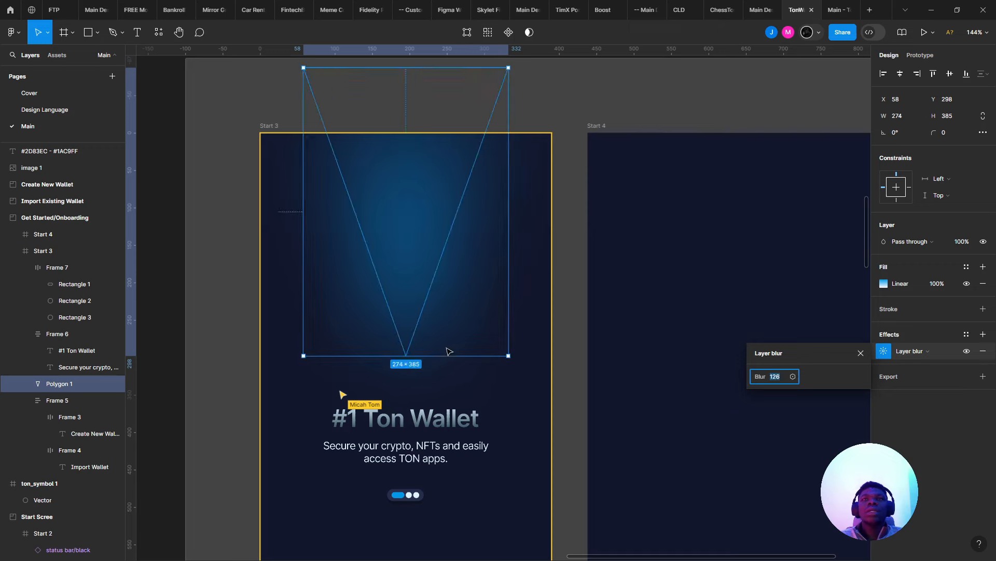
# - Stretch the glow polygon to 419 tall and nudge it slightly up
pyautogui.moveTo(421, 355); pyautogui.dragTo(421, 381)
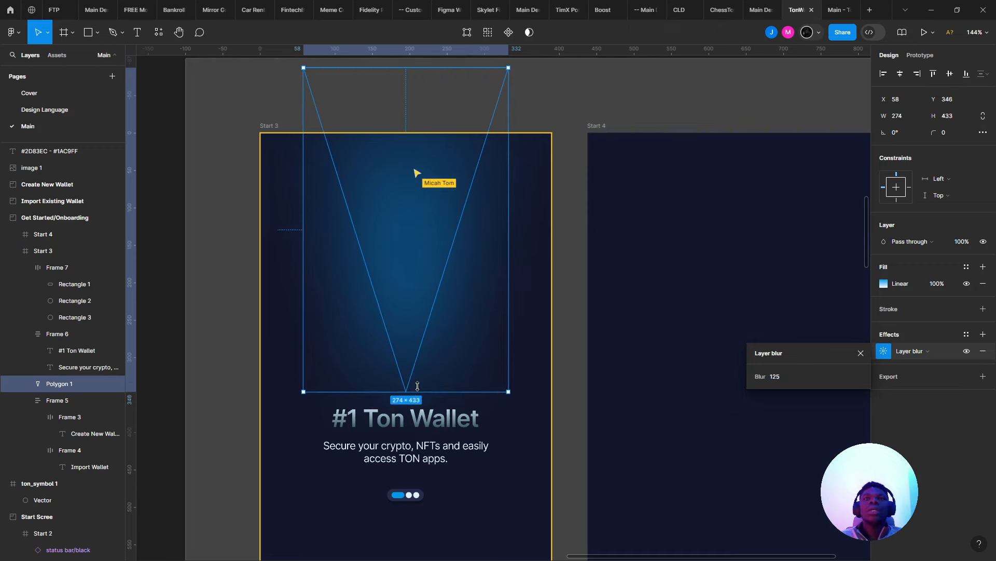
pyautogui.click(541, 232)
pyautogui.scroll(-5, 550, 234)
pyautogui.scroll(6, 538, 236)
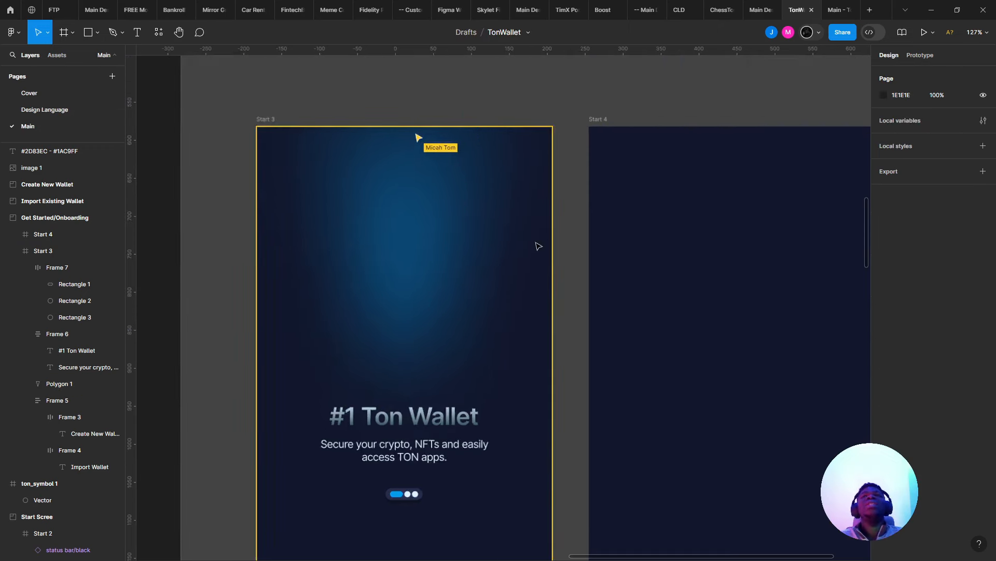
pyautogui.click(394, 219)
pyautogui.moveTo(394, 223); pyautogui.dragTo(394, 213)
pyautogui.scroll(-4, 395, 213)
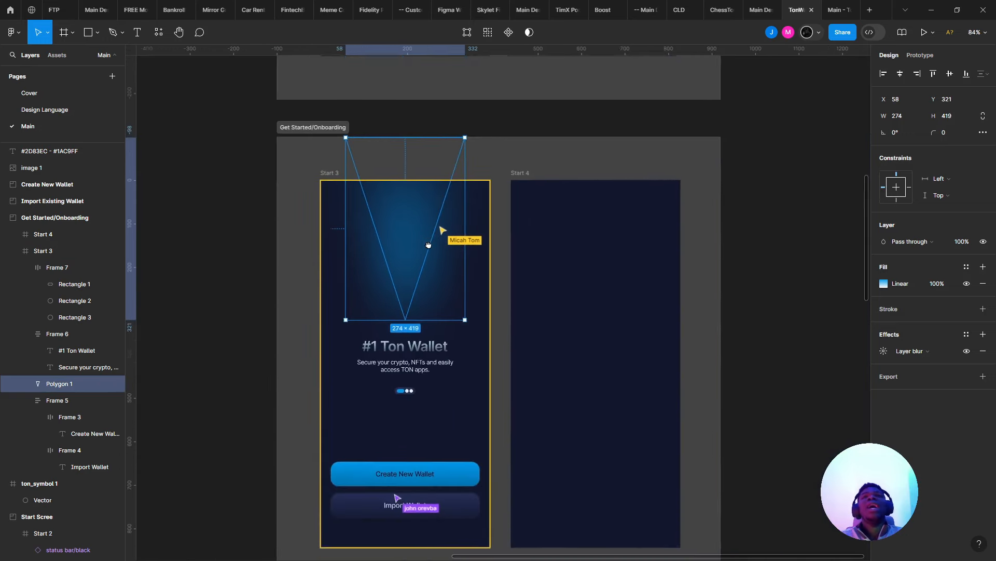
pyautogui.scroll(3, 430, 250)
pyautogui.scroll(1, 468, 259)
pyautogui.moveTo(474, 259); pyautogui.dragTo(619, 309)
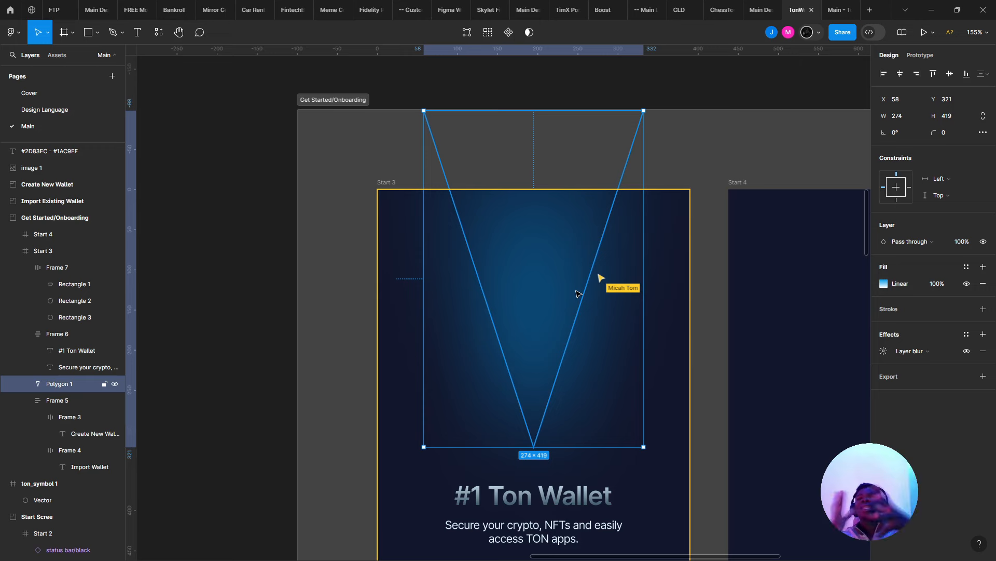
# - Move Polygon 1 out of Start 3 onto empty canvas at X −760, Y 903
pyautogui.press('Escape')
pyautogui.click(554, 268)
pyautogui.scroll(-5, 552, 267)
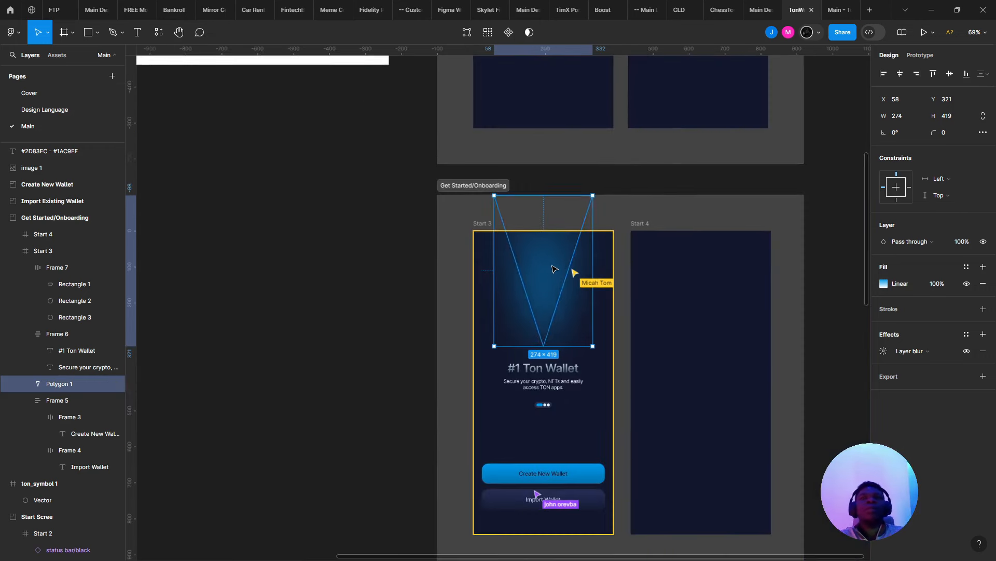
pyautogui.moveTo(552, 267); pyautogui.dragTo(363, 278)
# - Copy the glow polygon's properties via Copy/Paste as > Copy properties
pyautogui.rightClick(361, 278)
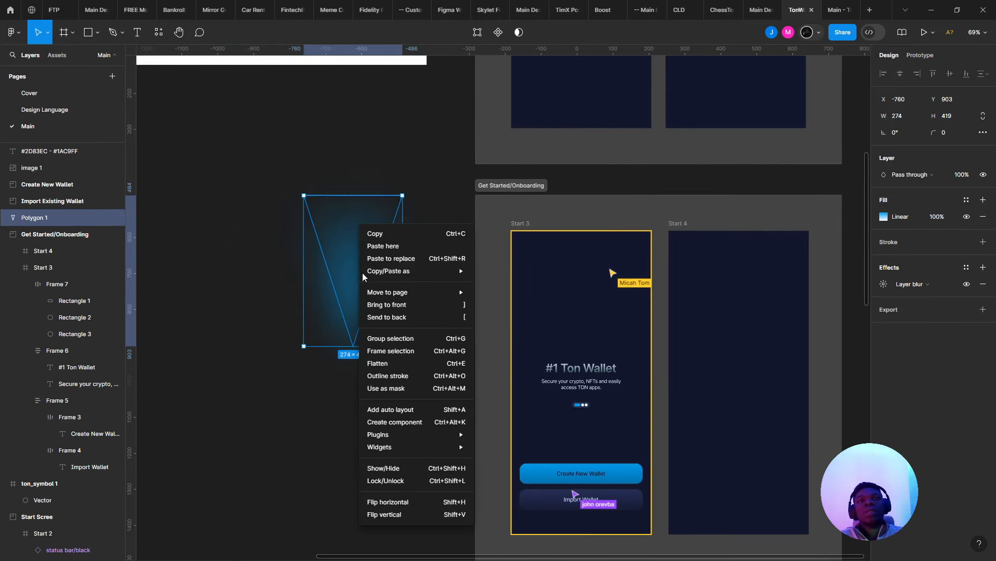
pyautogui.moveTo(441, 271)
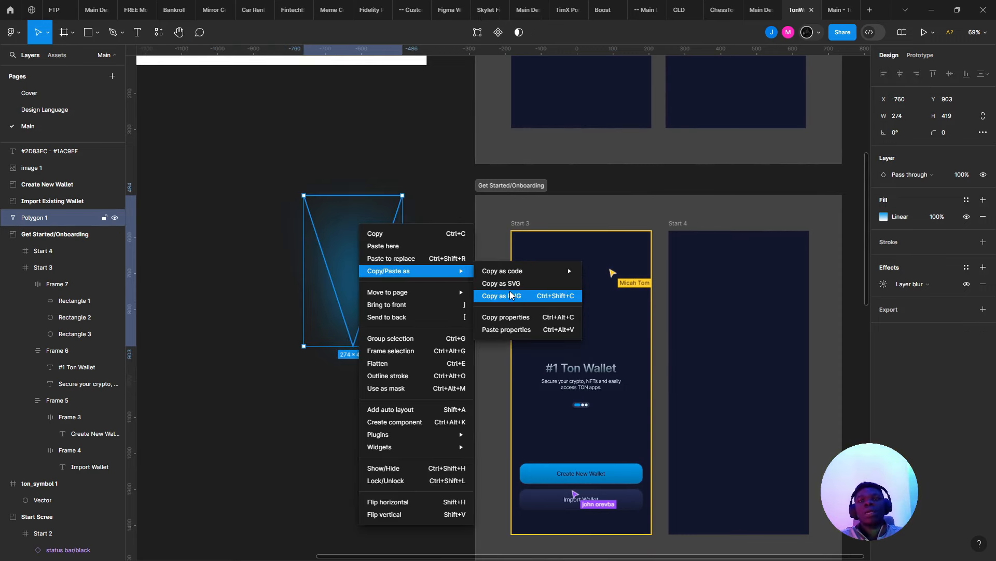
pyautogui.click(526, 317)
pyautogui.scroll(5, 565, 262)
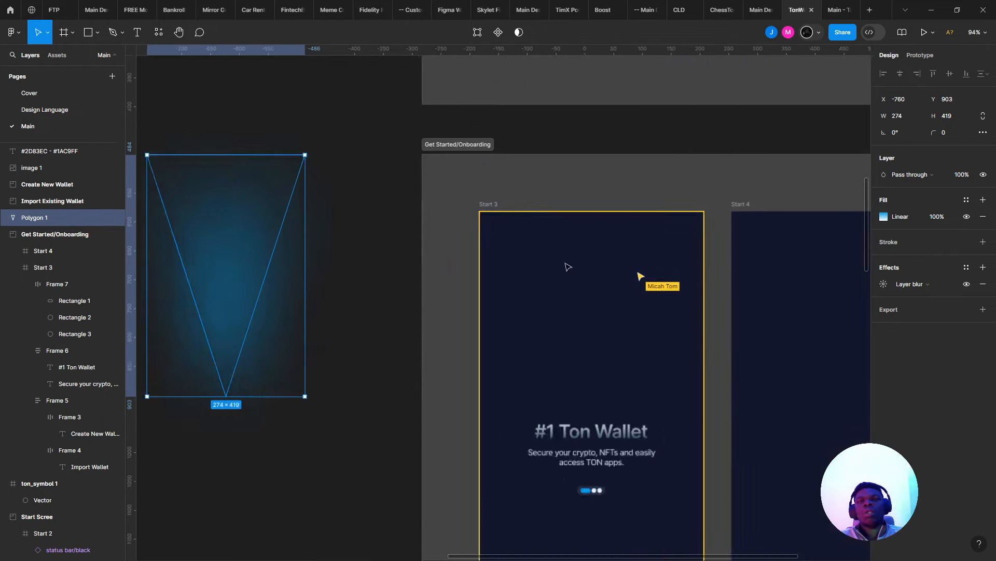
# - Draw a new rectangle in Start 3 and move it up past the frame's top edge
pyautogui.press('r')
pyautogui.moveTo(525, 238)
pyautogui.mouseDown()
pyautogui.moveTo(622, 391)
pyautogui.moveTo(627, 473)
pyautogui.mouseUp()
pyautogui.moveTo(577, 380)
pyautogui.mouseDown()
pyautogui.moveTo(587, 297)
pyautogui.moveTo(630, 304)
pyautogui.mouseUp()
pyautogui.rightClick(587, 298)
# - Paste the polygon's gradient and blur onto Rectangle 4 and flip its gradient
pyautogui.moveTo(643, 260)
pyautogui.click(743, 317)
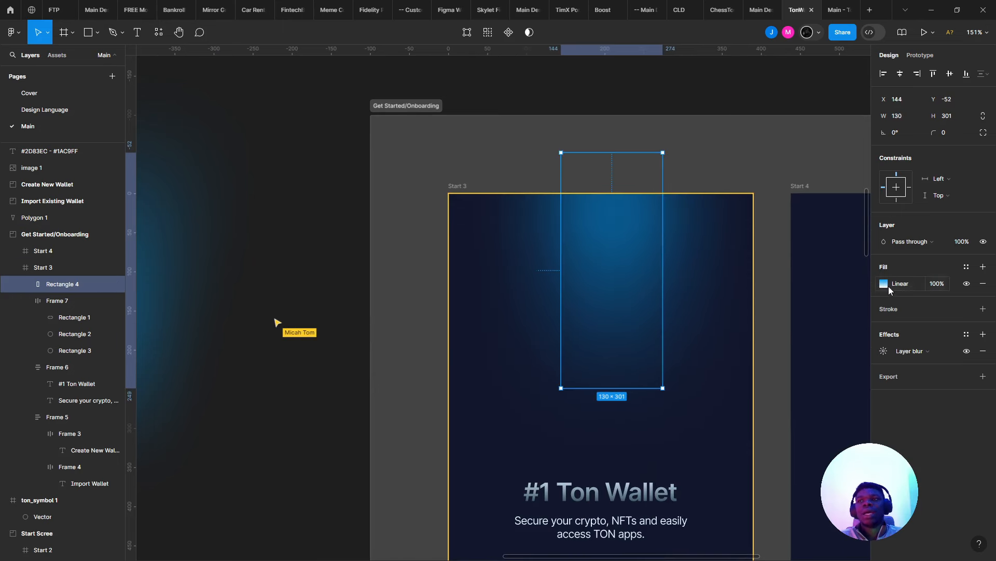
pyautogui.click(885, 284)
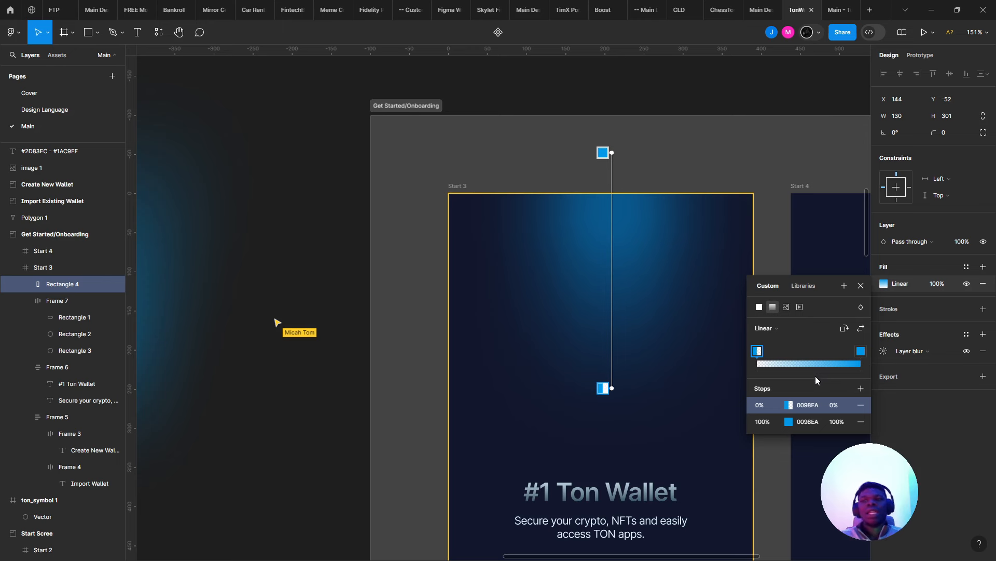
pyautogui.click(861, 328)
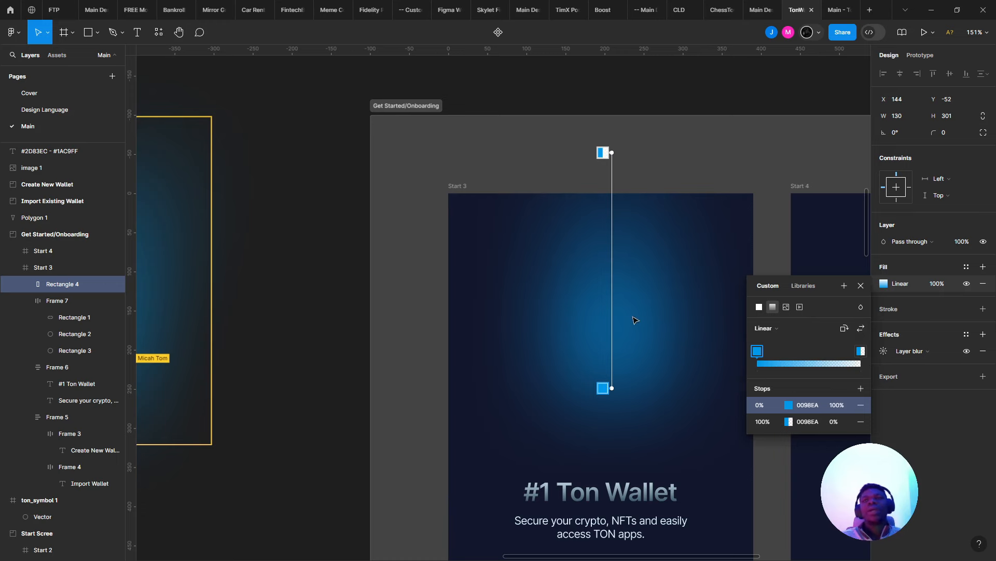
pyautogui.press('Escape')
pyautogui.press('Escape')
# - Lengthen Rectangle 4 from 301 to 364 tall
pyautogui.moveTo(596, 278); pyautogui.dragTo(485, 187)
pyautogui.click(511, 190)
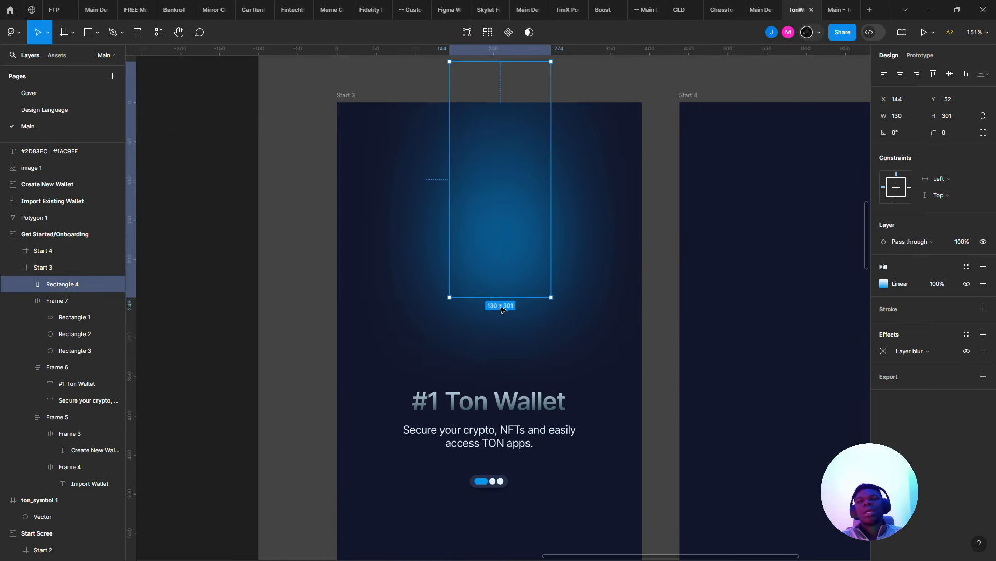
pyautogui.moveTo(493, 301); pyautogui.dragTo(493, 345)
pyautogui.scroll(-5, 493, 345)
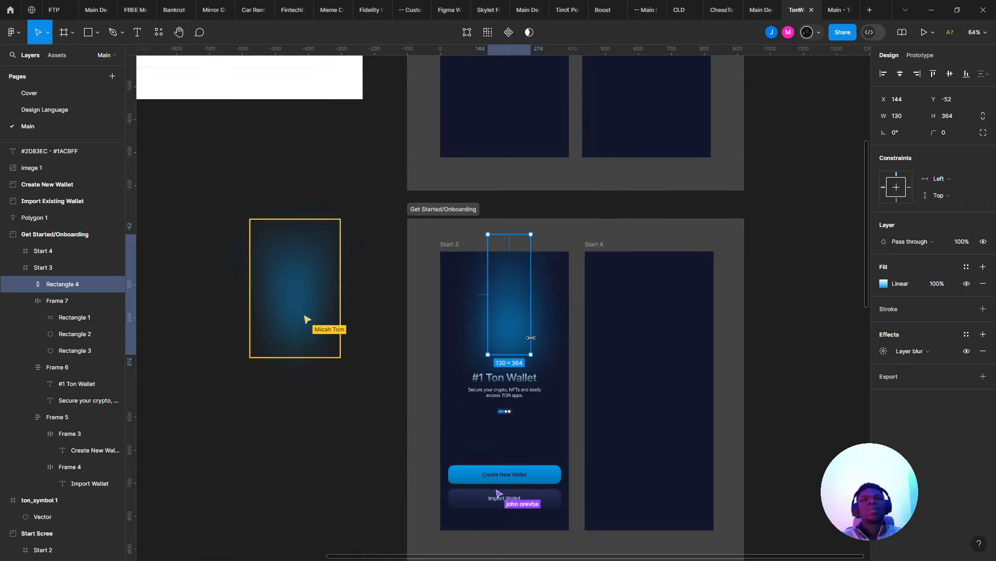
# - Try Polygon 1 inside Start 3 with a flipped gradient, then move it back out
pyautogui.moveTo(519, 297); pyautogui.dragTo(199, 298)
pyautogui.moveTo(290, 296); pyautogui.dragTo(502, 304)
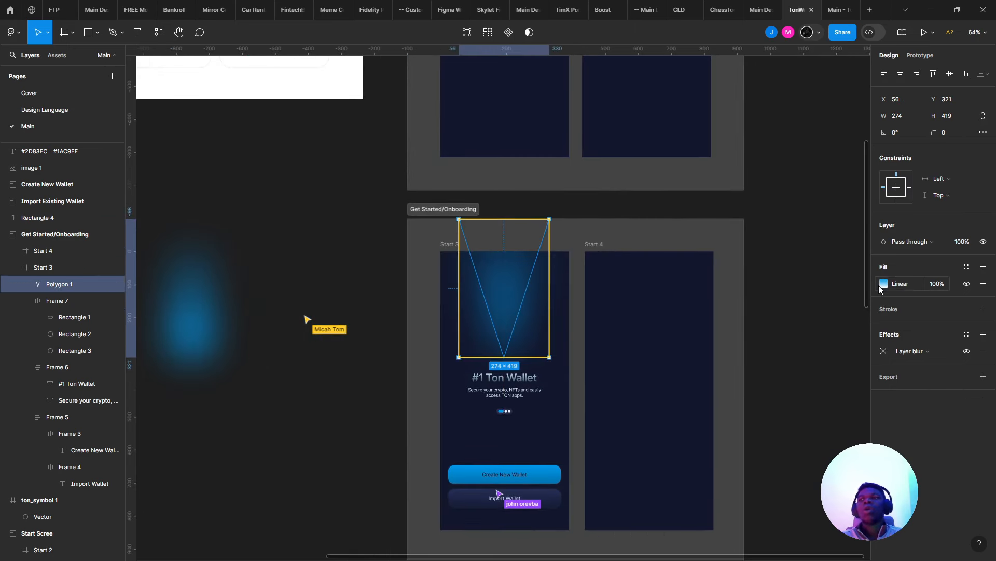
pyautogui.click(883, 284)
pyautogui.click(858, 335)
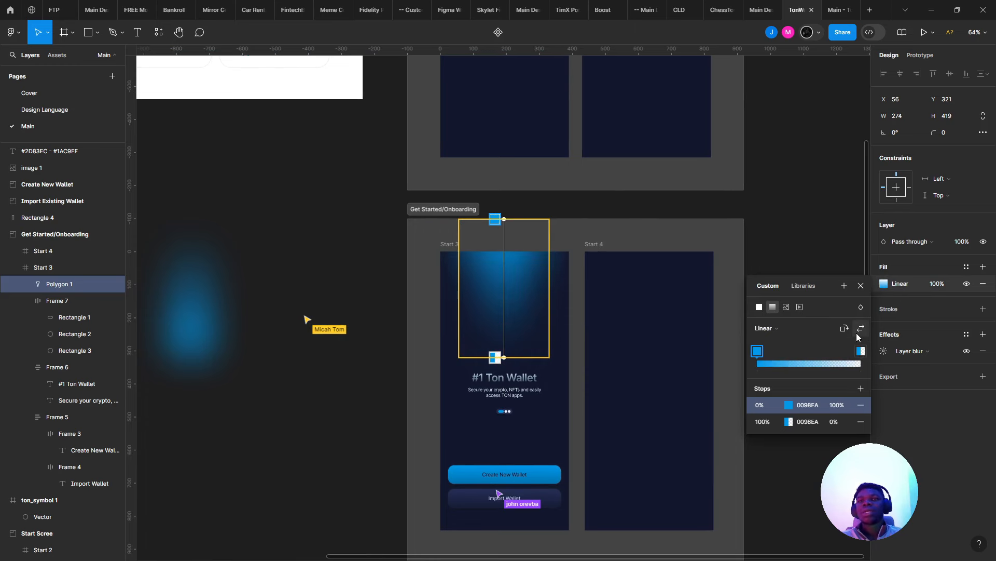
pyautogui.click(857, 334)
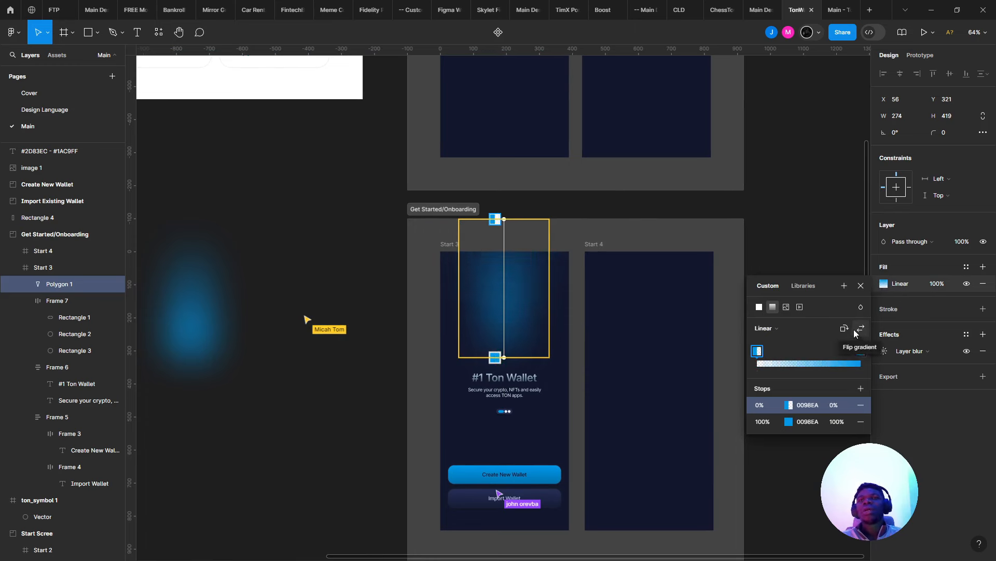
pyautogui.moveTo(517, 300); pyautogui.dragTo(320, 297)
# - Move Rectangle 4 back into Start 3 at X 130, Y −78
pyautogui.click(188, 316)
pyautogui.moveTo(194, 310); pyautogui.dragTo(529, 284)
pyautogui.scroll(3, 493, 298)
# - Edit Rectangle 4's points and pull its bottom-left corner inward
pyautogui.scroll(3, 529, 310)
pyautogui.doubleClick(529, 310)
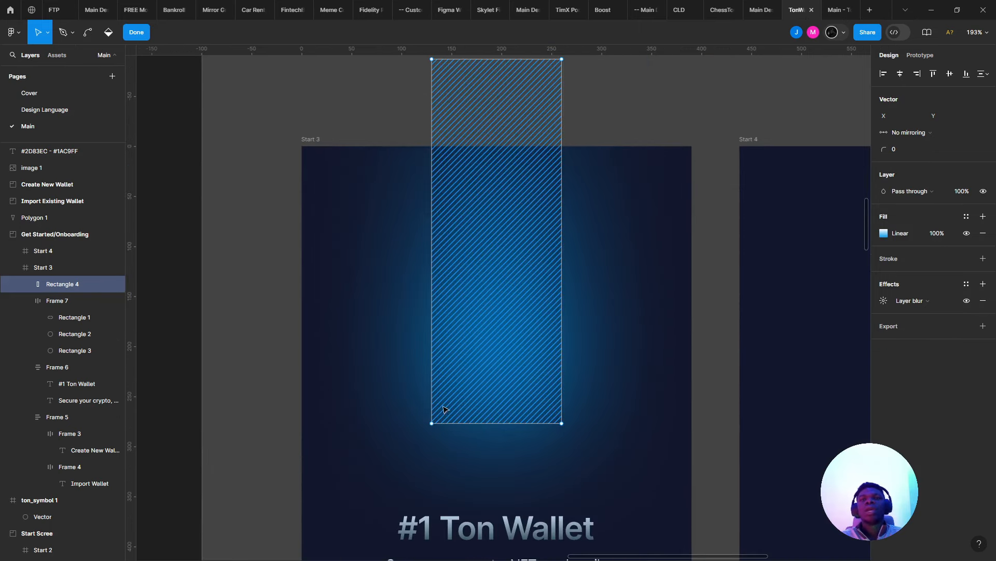
pyautogui.moveTo(432, 425); pyautogui.dragTo(452, 424)
pyautogui.hotkey('ctrl', 'z')
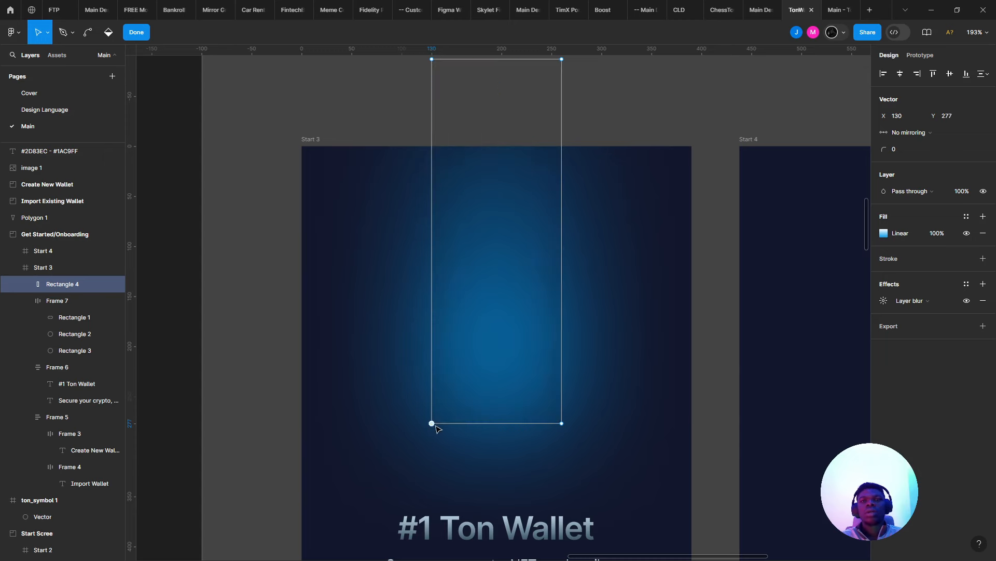
pyautogui.moveTo(433, 423); pyautogui.dragTo(452, 431)
pyautogui.hotkey('ctrl', 'z')
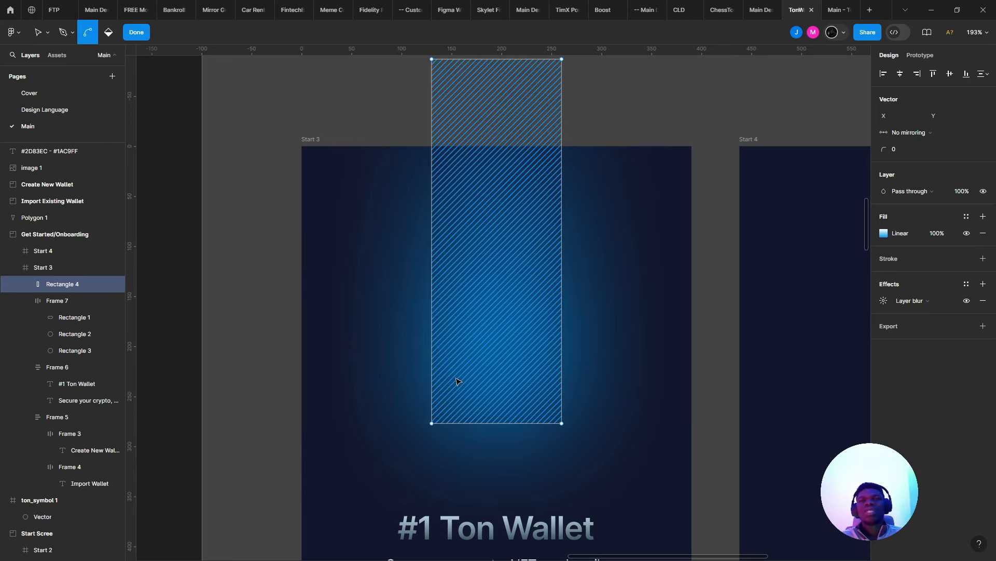
pyautogui.hotkey('ctrl', 'shift', 'z')
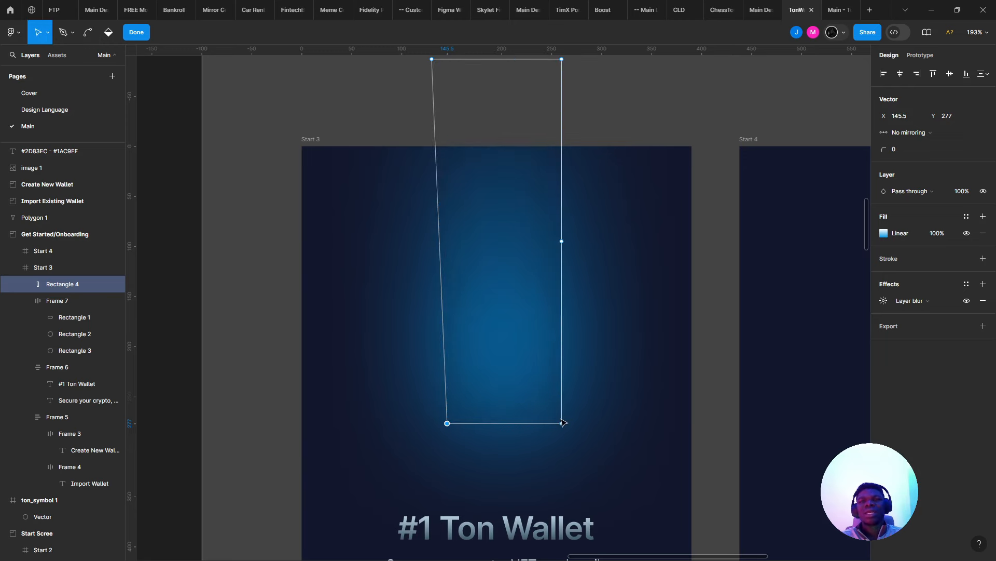
# - Pull the bottom-right corner inward, refine the left one, and stretch the glow downward
pyautogui.moveTo(562, 423); pyautogui.dragTo(532, 426)
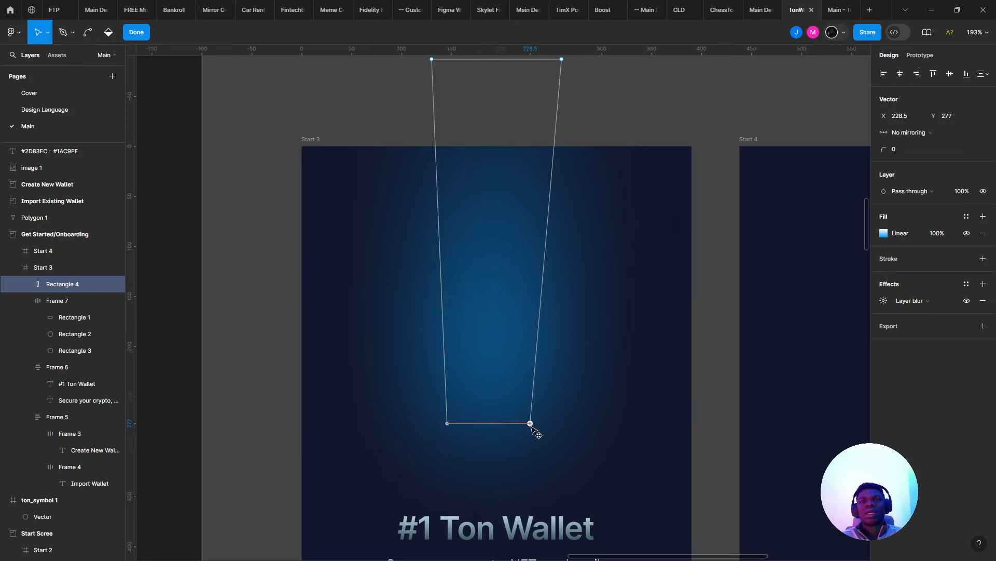
pyautogui.moveTo(447, 424); pyautogui.dragTo(465, 432)
pyautogui.hotkey('ctrl', 'z')
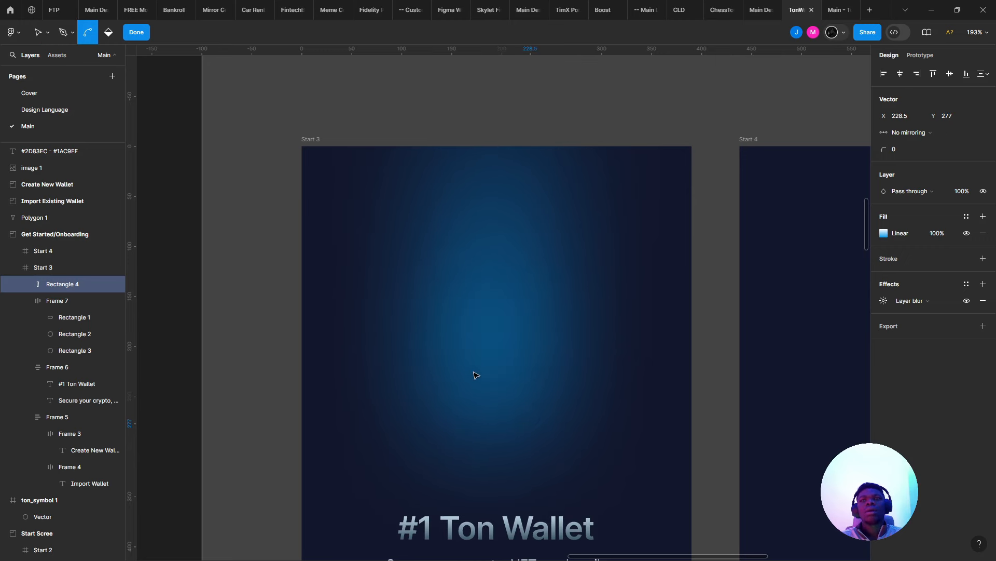
pyautogui.hotkey('ctrl', 'shift', 'z')
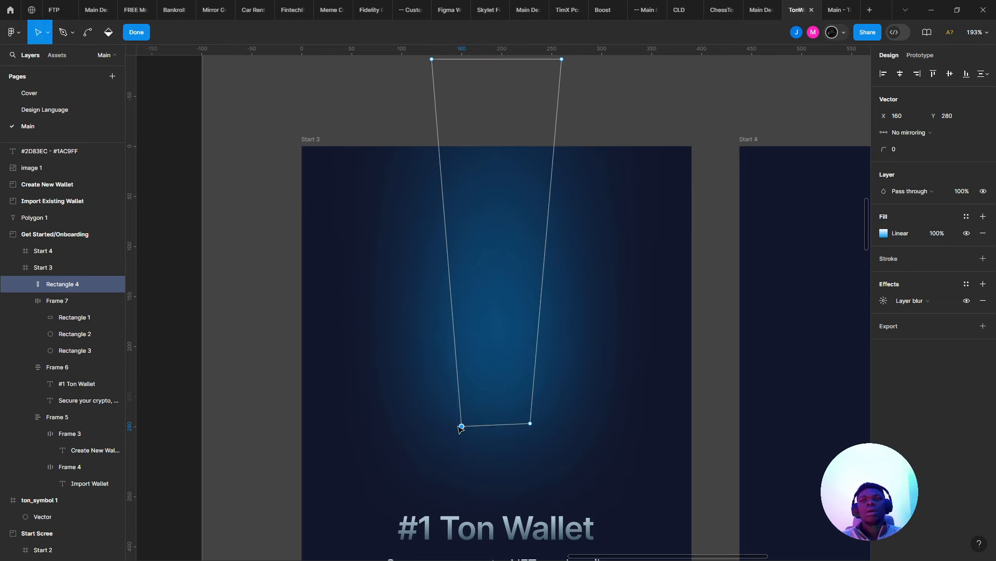
pyautogui.moveTo(461, 426); pyautogui.dragTo(458, 424)
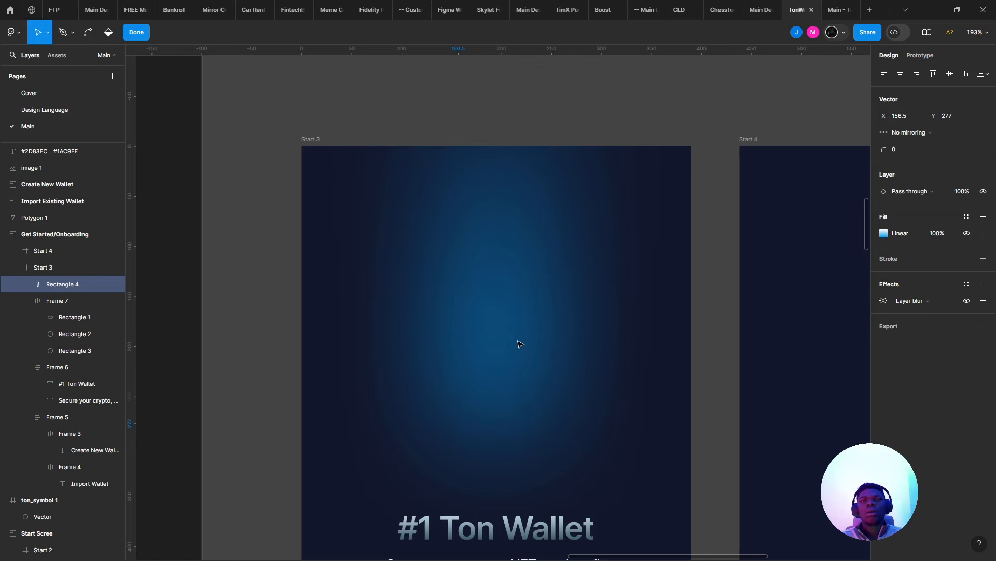
pyautogui.press('Escape')
pyautogui.scroll(-5, 507, 307)
pyautogui.moveTo(497, 370); pyautogui.dragTo(523, 409)
# - Extend the Rectangle 4 glow higher to 502 tall
pyautogui.click(667, 320)
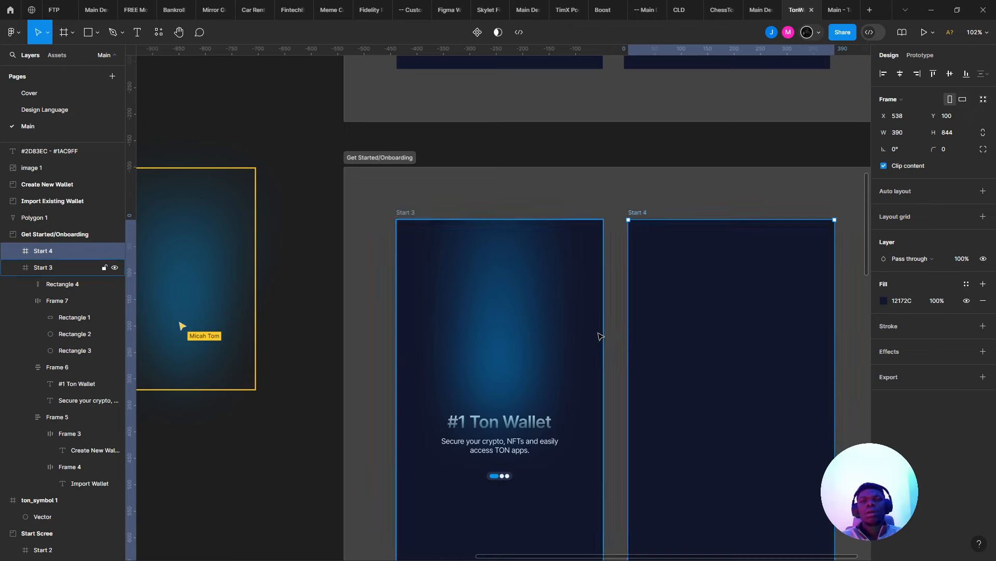
pyautogui.scroll(-3, 571, 345)
pyautogui.scroll(5, 512, 344)
pyautogui.click(468, 279)
pyautogui.scroll(-4, 453, 352)
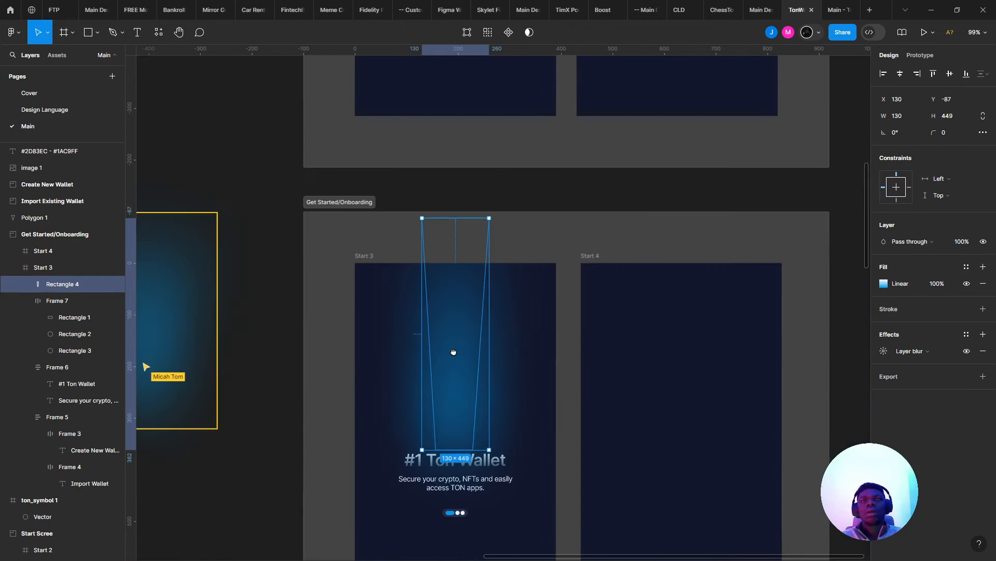
pyautogui.moveTo(433, 194); pyautogui.dragTo(457, 287)
# - Move Rectangle 4 out of Start 3 onto the canvas
pyautogui.click(612, 350)
pyautogui.scroll(-5, 607, 356)
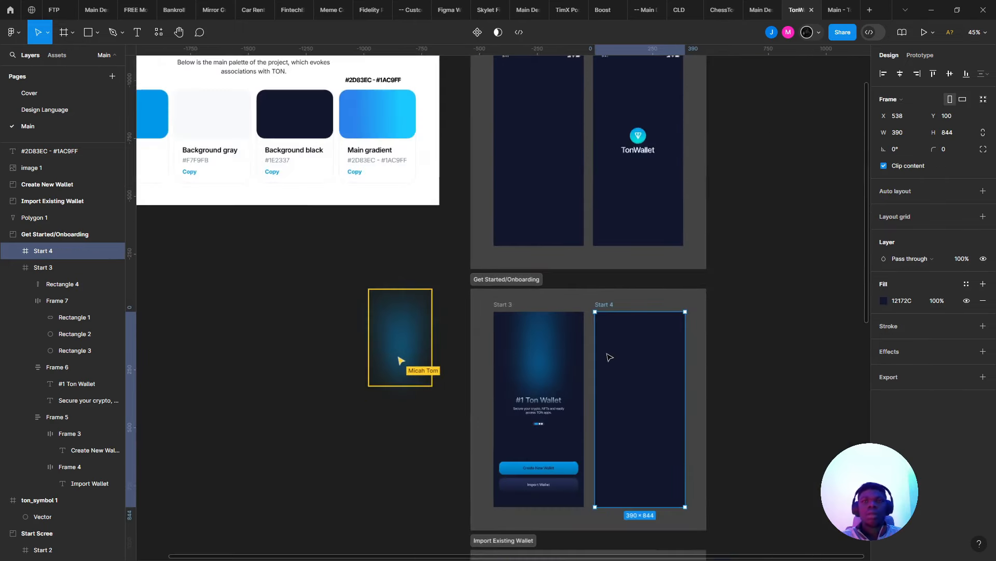
pyautogui.scroll(3, 605, 358)
pyautogui.scroll(4, 602, 360)
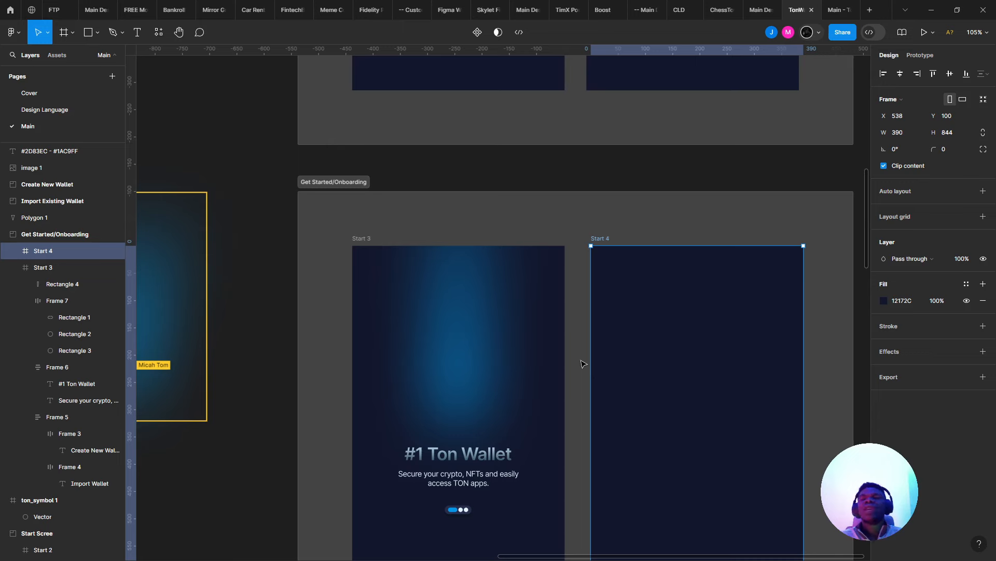
pyautogui.scroll(-5, 581, 364)
pyautogui.scroll(3, 581, 364)
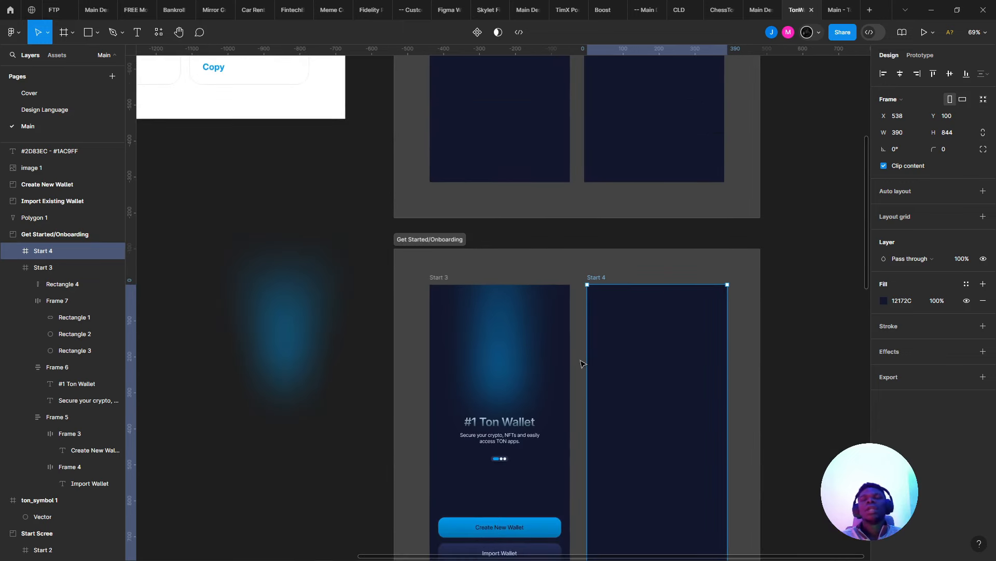
pyautogui.click(286, 381)
pyautogui.click(496, 337)
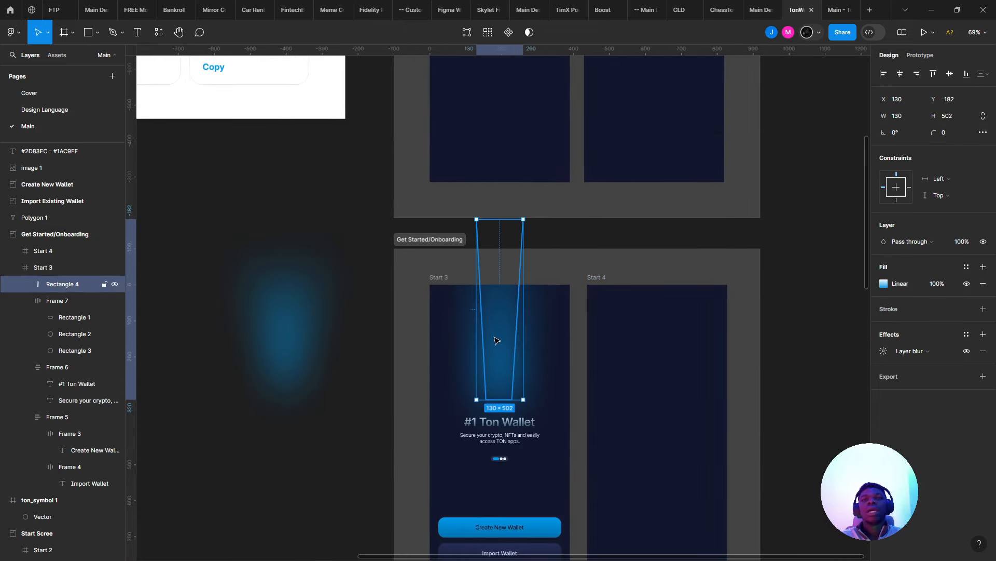
pyautogui.moveTo(503, 340); pyautogui.dragTo(145, 304)
# - Place Polygon 1 at the top of Start 3 and flip it vertically with Shift+V
pyautogui.click(288, 281)
pyautogui.moveTo(299, 291); pyautogui.dragTo(494, 322)
pyautogui.scroll(5, 504, 321)
pyautogui.hotkey('shift', 'v')
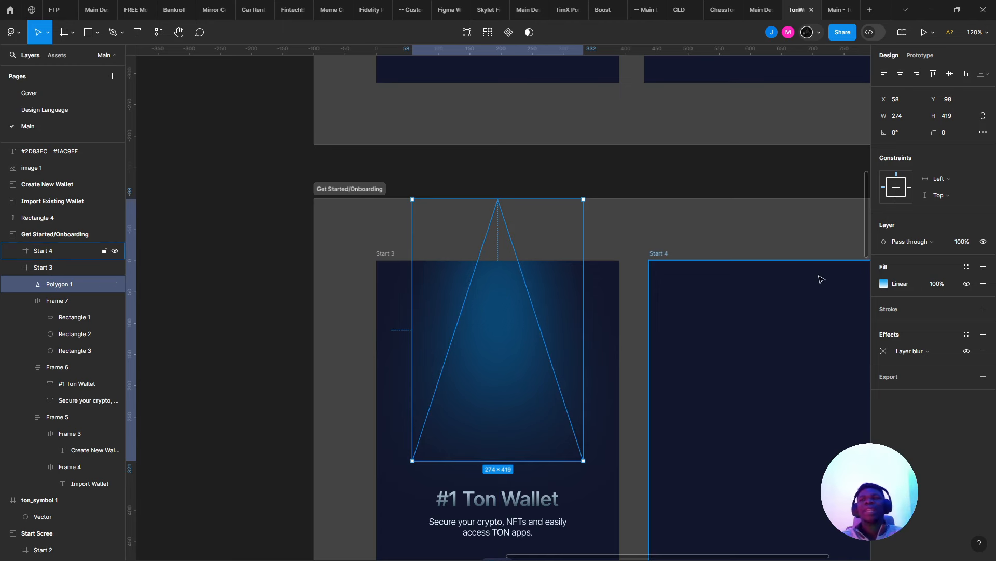
# - Lower Polygon 1's layer blur from 125 to 16 and nudge it up to Y −128
pyautogui.click(881, 355)
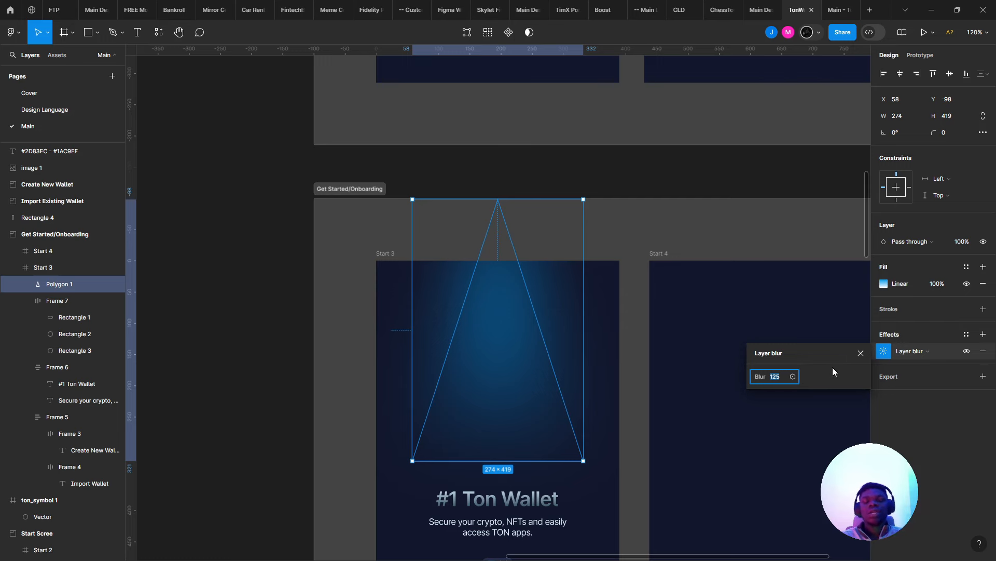
pyautogui.press('Down')
pyautogui.press('Down')
pyautogui.press('Down')
pyautogui.press('Down')
pyautogui.press('Down')
pyautogui.press('Down')
pyautogui.press('Down')
pyautogui.press('Down')
pyautogui.press('Down')
pyautogui.press('Down')
pyautogui.press('Down')
pyautogui.press('Down')
pyautogui.press('Down')
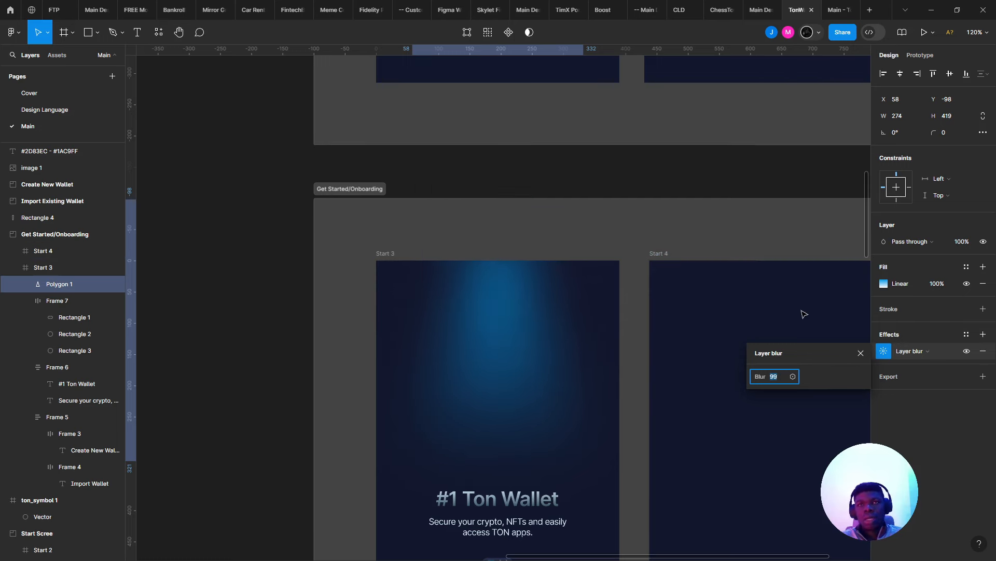
pyautogui.press('Down')
pyautogui.press('Down')
pyautogui.press('Down')
pyautogui.press('Down')
pyautogui.press('Down')
pyautogui.press('Down')
pyautogui.press('Down')
pyautogui.press('Down')
pyautogui.press('Down')
pyautogui.press('Down')
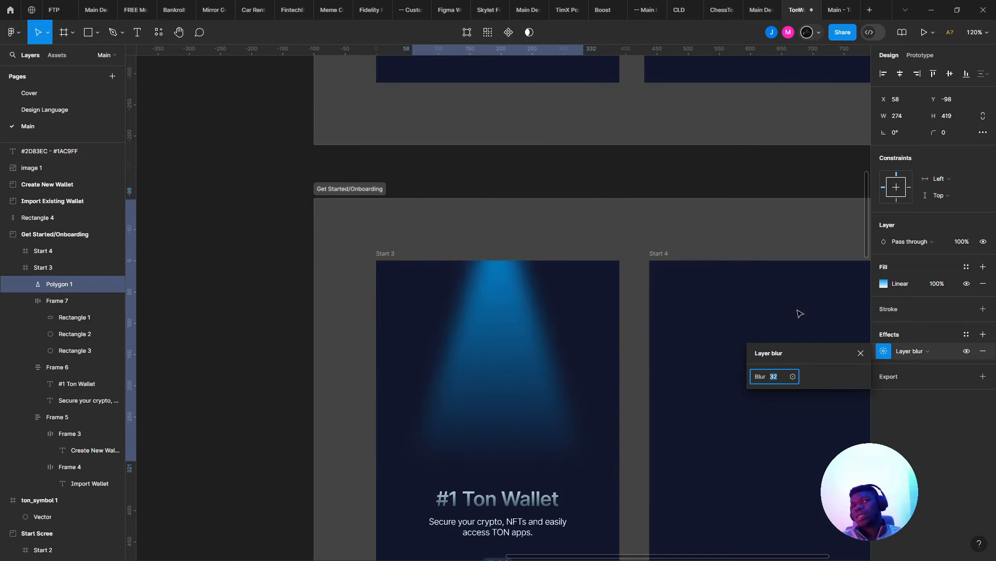
pyautogui.press('Down')
pyautogui.press('Down')
pyautogui.press('Down')
pyautogui.press('Down')
pyautogui.press('Down')
pyautogui.press('Down')
pyautogui.moveTo(650, 303); pyautogui.dragTo(472, 227)
pyautogui.press('Up')
pyautogui.press('Up')
pyautogui.press('Up')
pyautogui.press('Up')
pyautogui.press('Up')
pyautogui.press('Up')
pyautogui.press('Up')
pyautogui.press('Up')
pyautogui.press('Up')
pyautogui.press('Up')
pyautogui.press('Up')
pyautogui.press('Up')
pyautogui.press('Up')
pyautogui.press('Up')
pyautogui.press('Up')
pyautogui.press('Up')
pyautogui.press('Up')
pyautogui.press('Up')
pyautogui.press('Up')
pyautogui.press('Up')
pyautogui.press('Up')
pyautogui.press('Up')
pyautogui.press('Up')
pyautogui.press('Up')
pyautogui.press('Up')
pyautogui.press('Up')
pyautogui.press('Up')
pyautogui.press('Up')
pyautogui.press('Up')
pyautogui.press('Up')
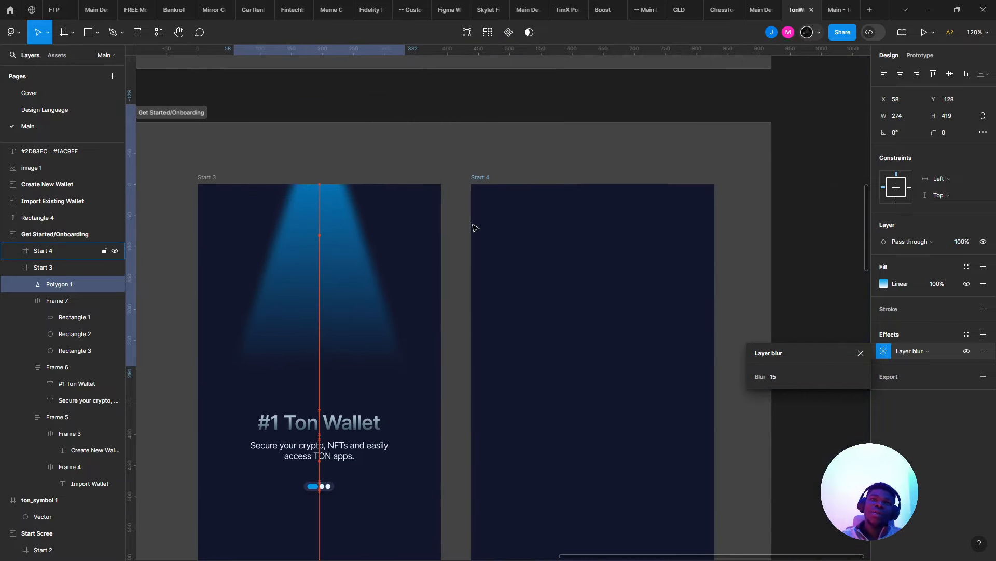
pyautogui.click(783, 376)
pyautogui.press('Up')
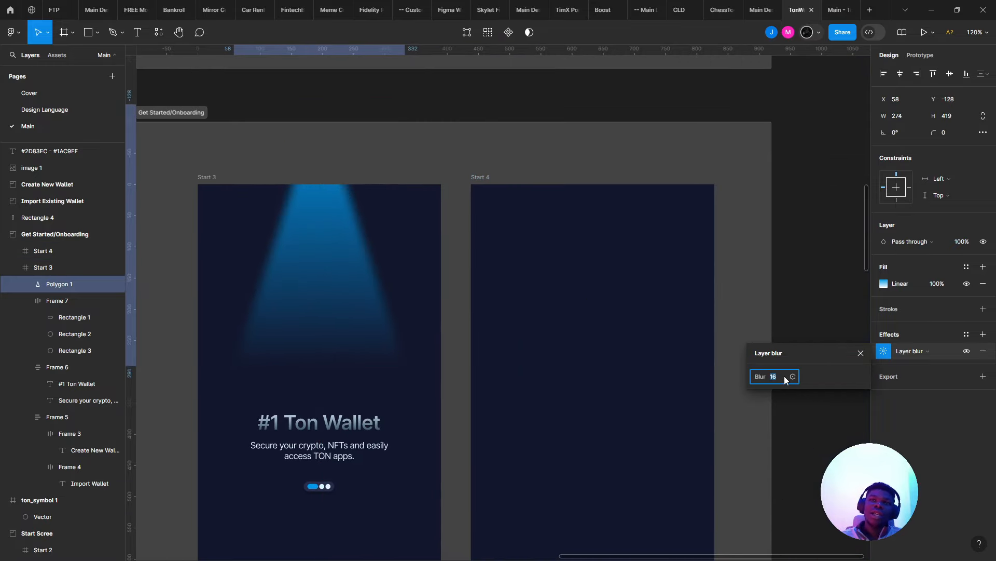
pyautogui.press('Up')
pyautogui.press('Up')
pyautogui.press('Up')
pyautogui.press('Up')
pyautogui.press('Up')
pyautogui.press('Up')
pyautogui.press('Up')
pyautogui.press('Up')
pyautogui.press('Up')
pyautogui.press('Up')
pyautogui.press('Up')
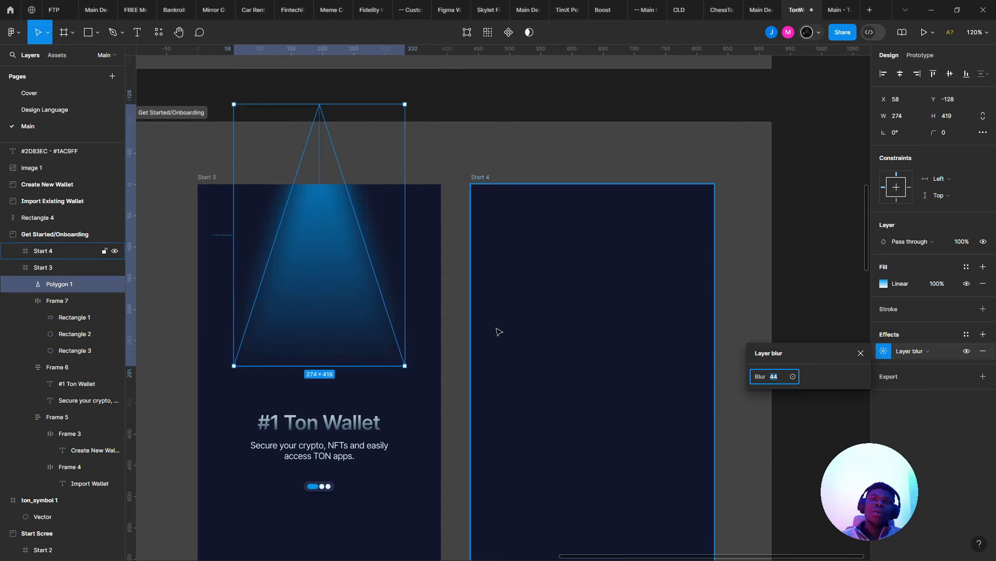
# - Lengthen the blurred Polygon 1 cone downward
pyautogui.click(603, 364)
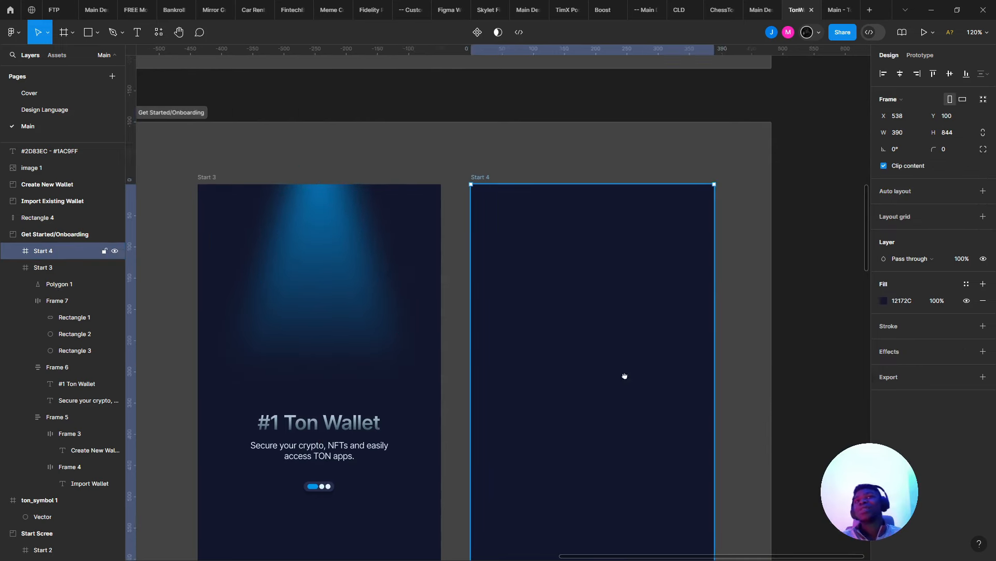
pyautogui.moveTo(603, 365); pyautogui.dragTo(723, 416)
pyautogui.click(493, 363)
pyautogui.moveTo(471, 421); pyautogui.dragTo(471, 486)
# - Nudge the light beam triangle in Start 3 slightly left
pyautogui.click(592, 434)
pyautogui.scroll(-5, 607, 364)
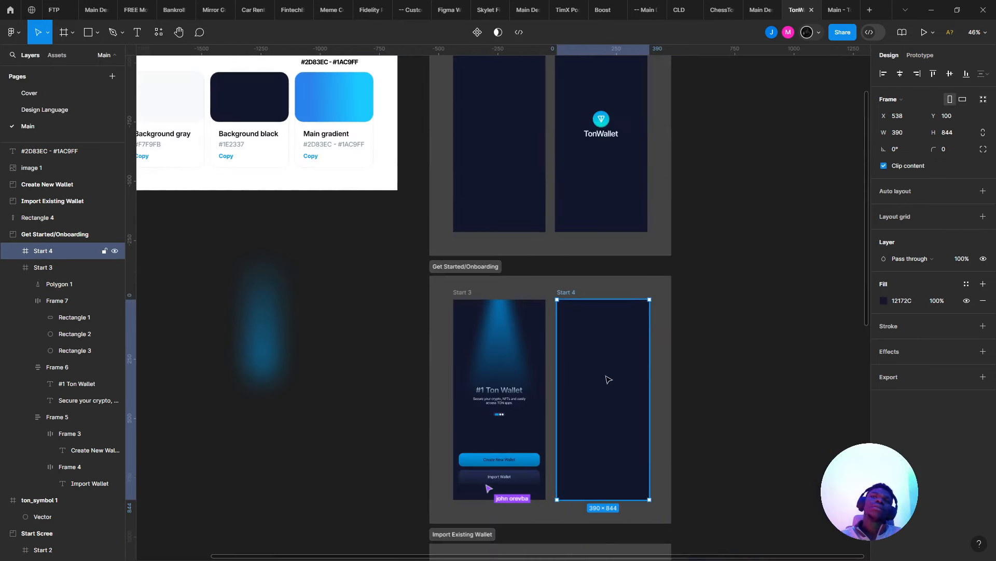
pyautogui.scroll(5, 622, 421)
pyautogui.moveTo(439, 420); pyautogui.dragTo(561, 474)
pyautogui.click(483, 272)
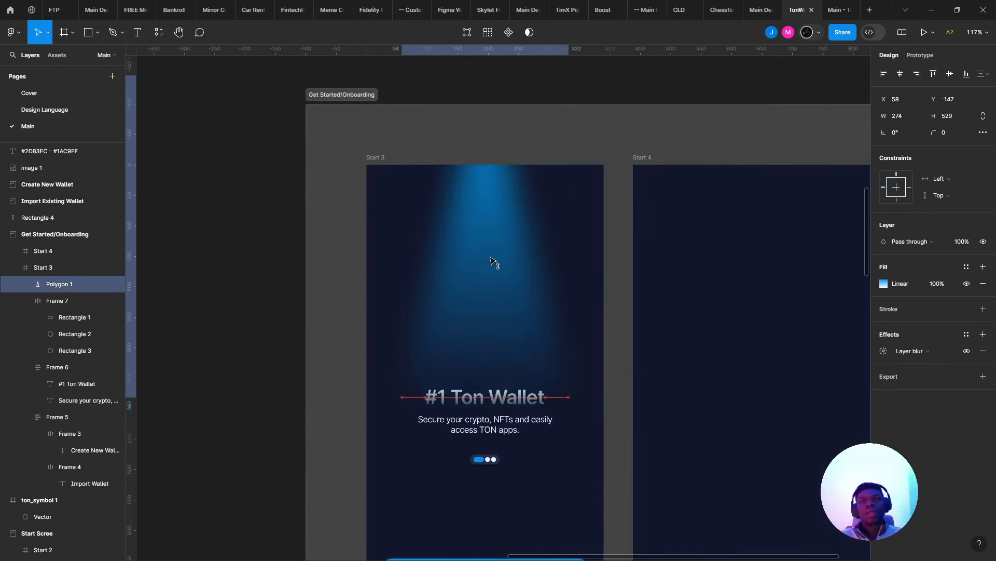
pyautogui.click(683, 319)
pyautogui.scroll(5, 658, 323)
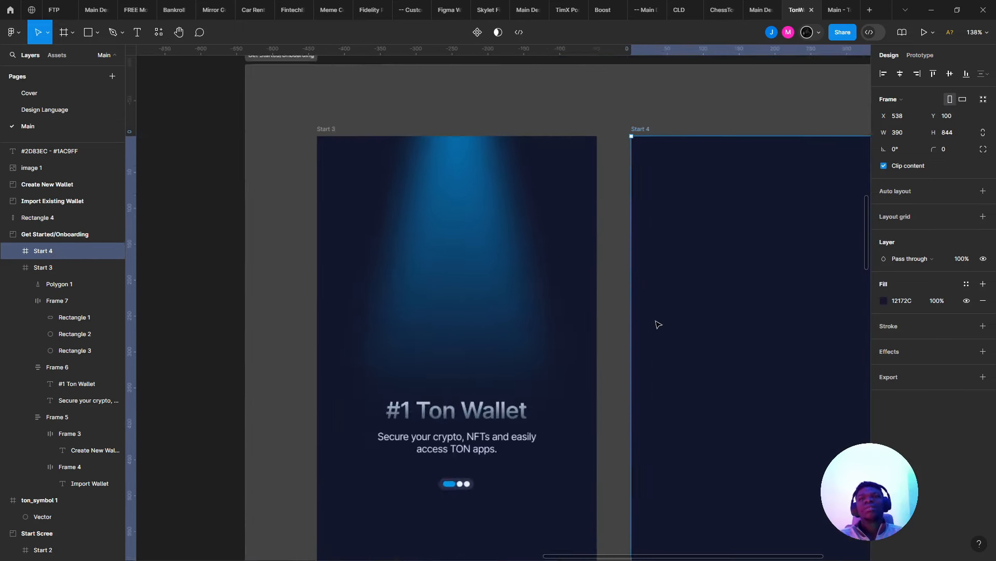
pyautogui.click(461, 258)
pyautogui.moveTo(468, 252); pyautogui.dragTo(466, 252)
# - Drag the 48×502 glow rectangle into Start 3 over the beam at X 171, Y −171
pyautogui.scroll(-8, 597, 294)
pyautogui.scroll(5, 560, 277)
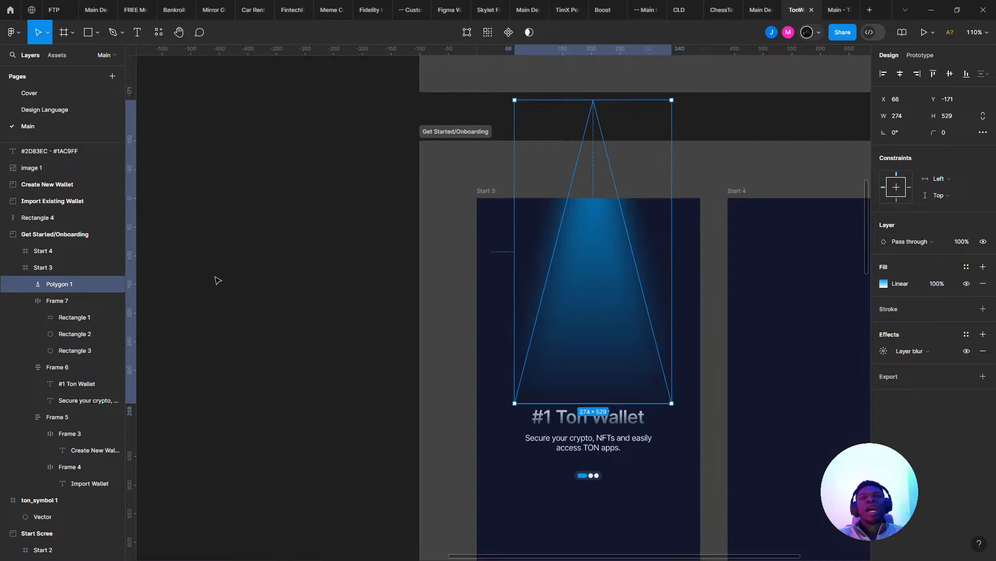
pyautogui.scroll(-2, 450, 283)
pyautogui.click(314, 260)
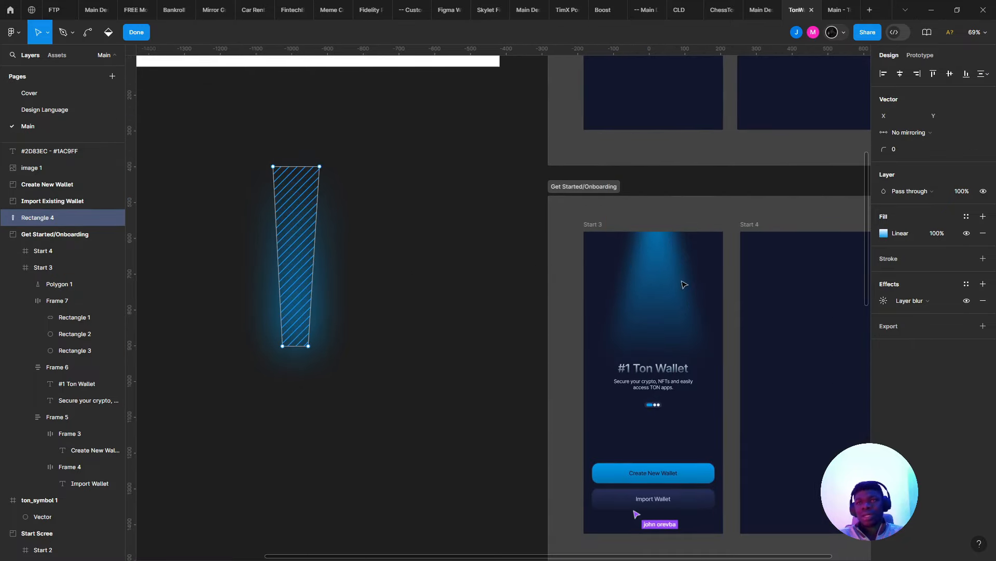
pyautogui.moveTo(317, 283); pyautogui.dragTo(642, 299)
pyautogui.scroll(5, 680, 272)
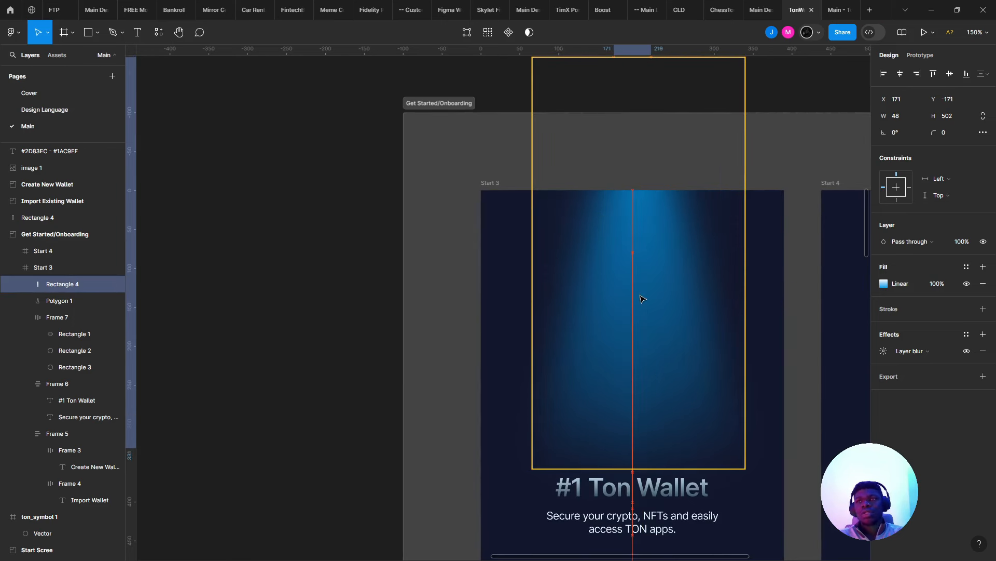
# - Set Rectangle 4's layer blur to 50
pyautogui.click(884, 351)
pyautogui.press('Down')
pyautogui.press('Down')
pyautogui.press('Down')
pyautogui.press('Down')
pyautogui.press('Down')
pyautogui.press('Down')
pyautogui.press('Down')
pyautogui.press('Down')
pyautogui.press('Down')
pyautogui.press('Down')
pyautogui.press('Down')
pyautogui.press('Down')
pyautogui.press('Down')
pyautogui.press('Down')
pyautogui.press('Down')
pyautogui.press('Down')
pyautogui.press('Down')
pyautogui.press('Down')
pyautogui.press('Down')
pyautogui.press('Down')
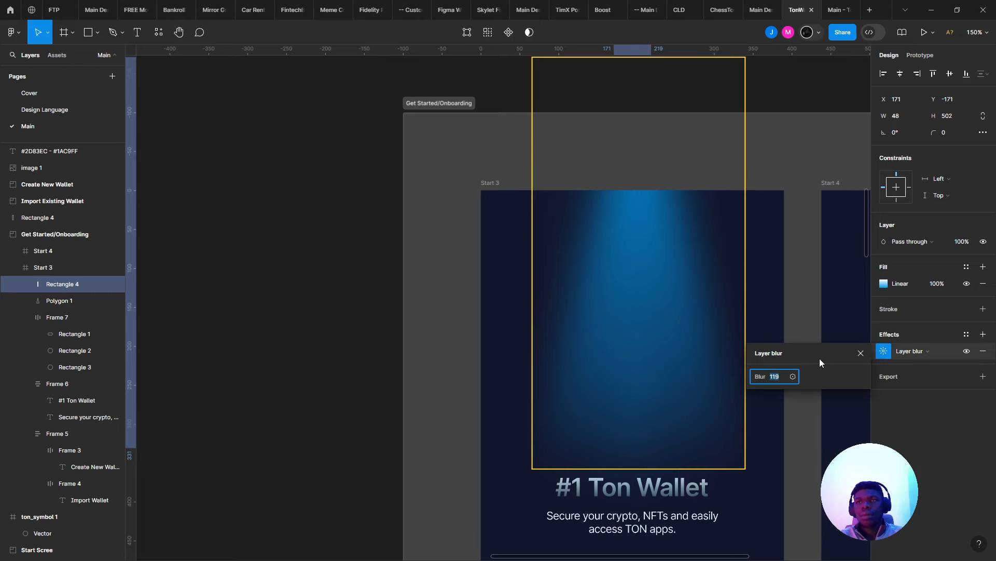
pyautogui.write('63')
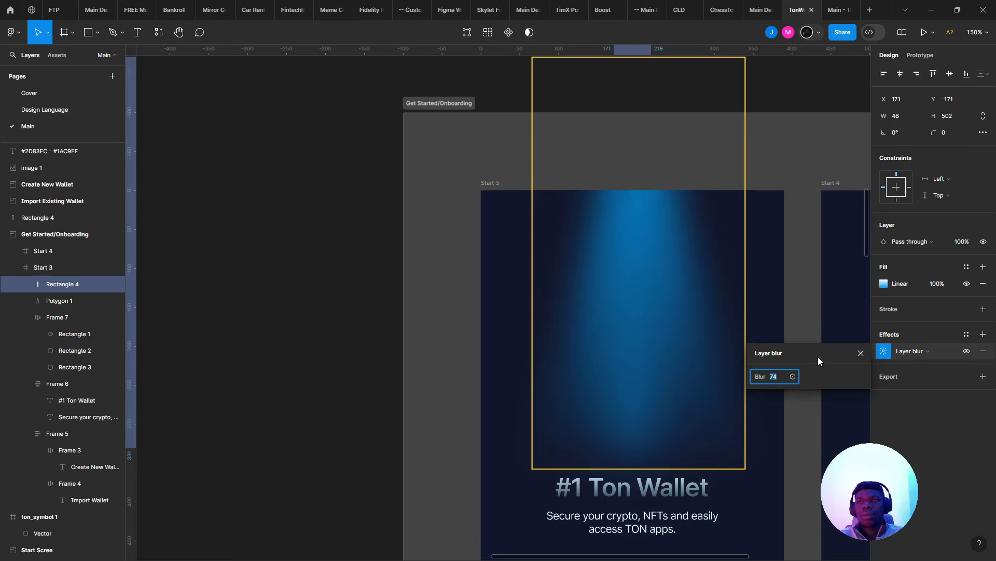
pyautogui.press('Return')
pyautogui.write('36')
pyautogui.press('Return')
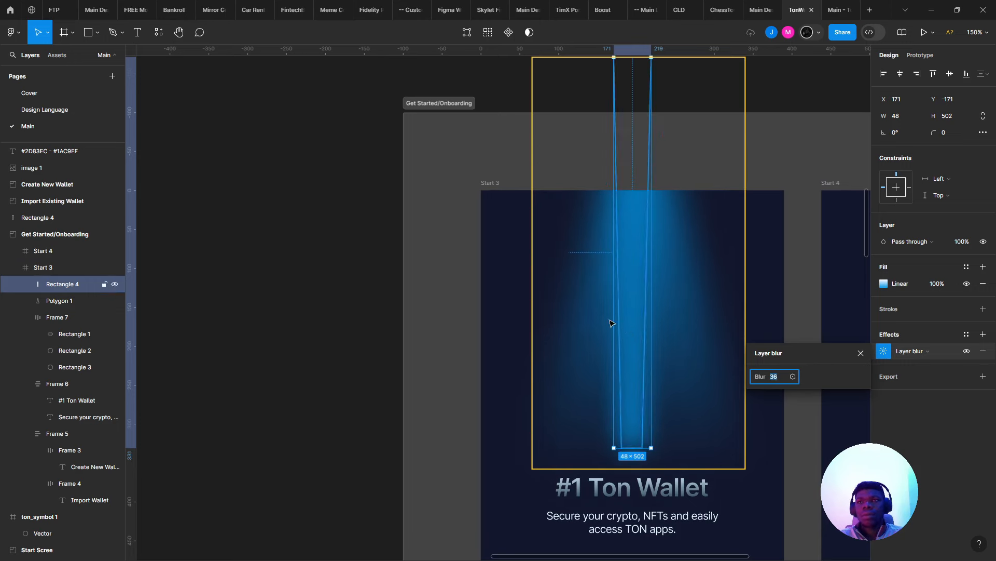
pyautogui.hscroll(3, 463, 303)
pyautogui.click(782, 375)
pyautogui.write('50')
pyautogui.press('Return')
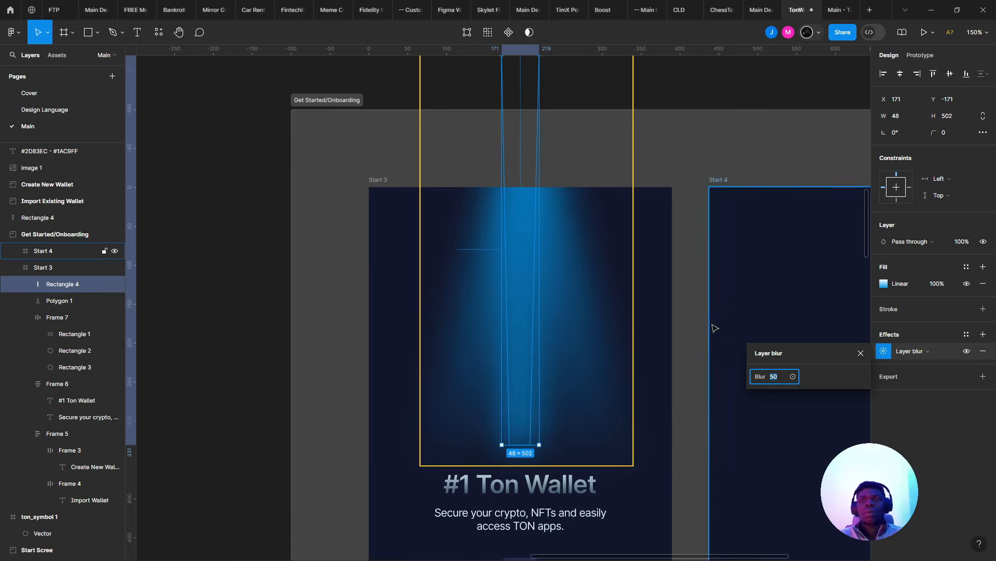
pyautogui.click(715, 328)
# - Nudge the glow rectangle slightly up and right to X 185, Y −198 over the beam
pyautogui.scroll(-4, 659, 327)
pyautogui.scroll(3, 659, 327)
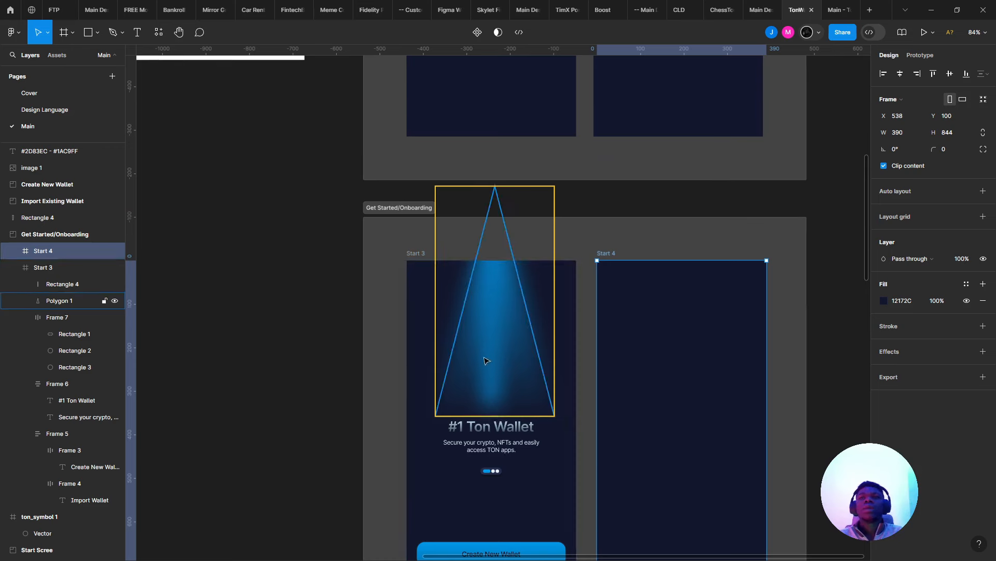
pyautogui.doubleClick(495, 344)
pyautogui.press('Escape')
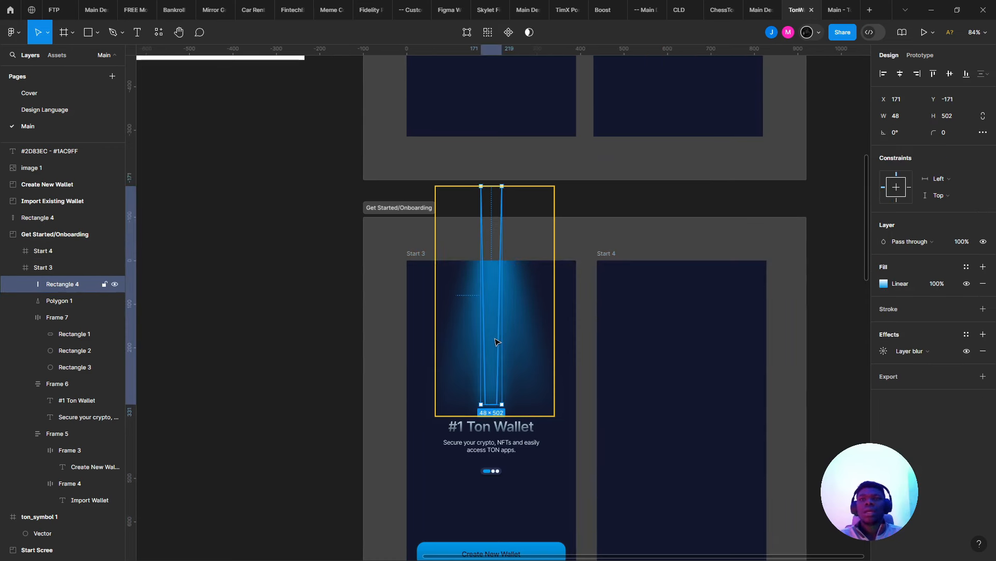
pyautogui.moveTo(496, 342); pyautogui.dragTo(499, 320)
# - Move the glow rectangle left out of Start 3 onto the canvas beside the screens
pyautogui.press('Escape')
pyautogui.scroll(-4, 630, 315)
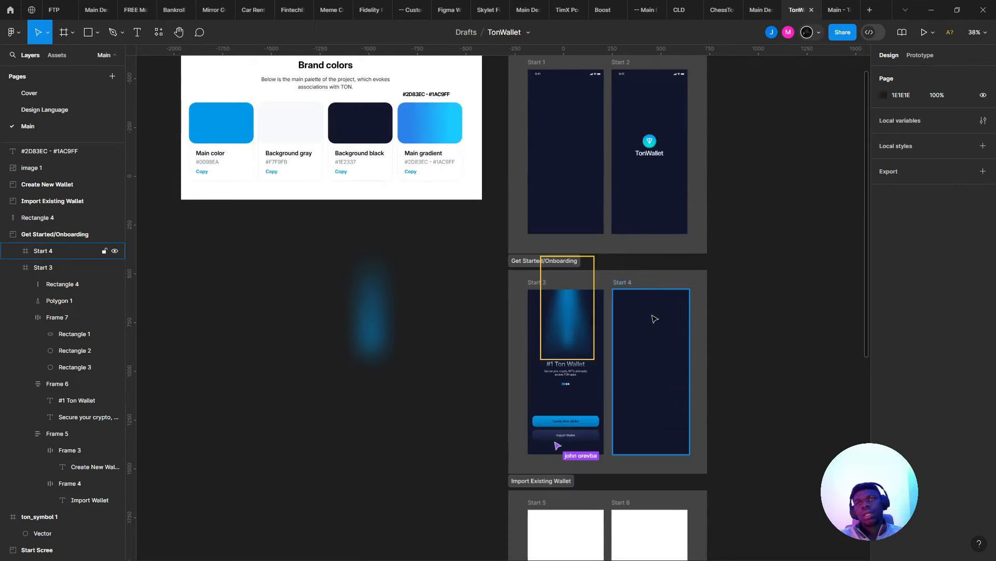
pyautogui.scroll(6, 653, 314)
pyautogui.click(398, 340)
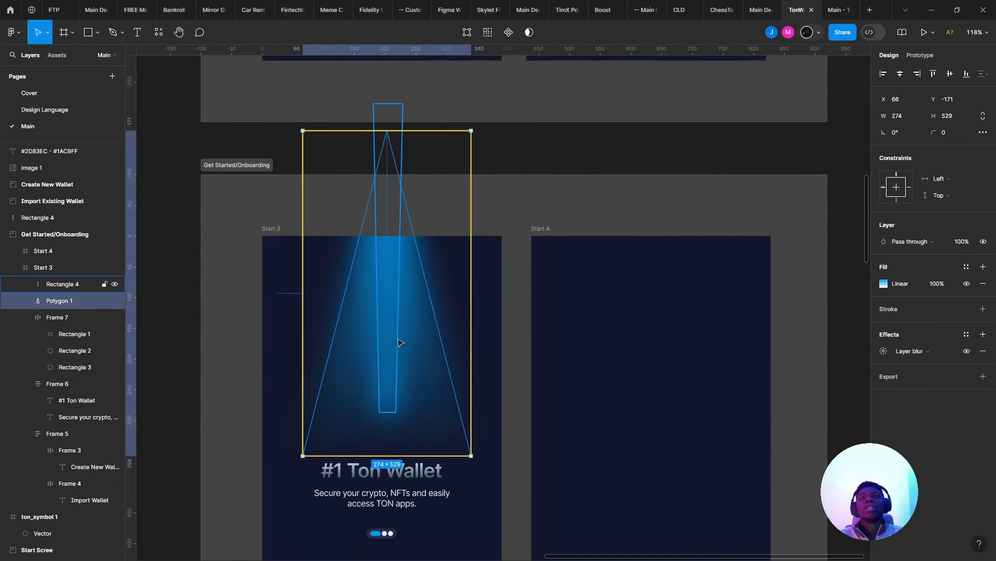
pyautogui.scroll(-3, 624, 346)
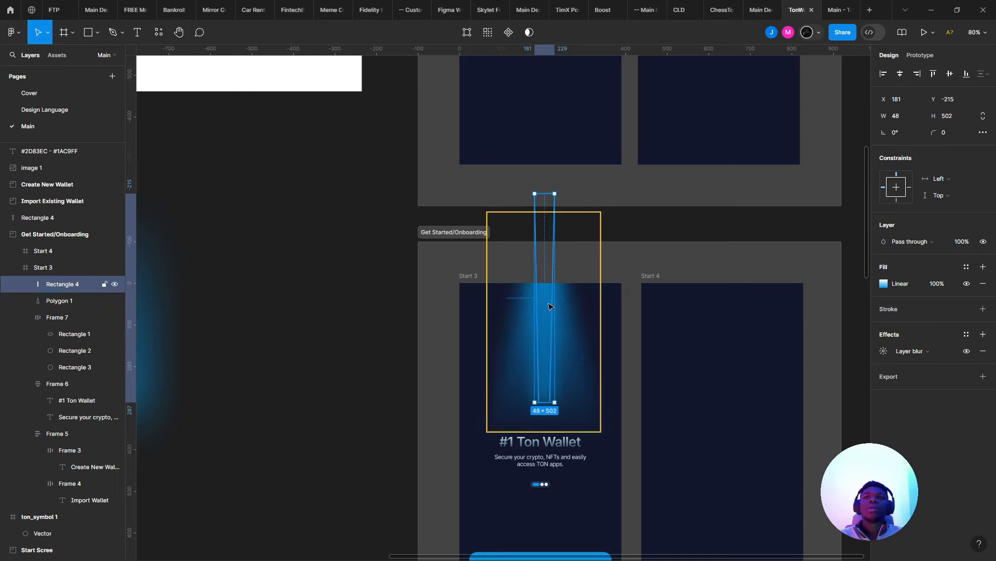
pyautogui.moveTo(549, 306); pyautogui.dragTo(380, 268)
pyautogui.moveTo(314, 270); pyautogui.dragTo(314, 270)
pyautogui.click(360, 300)
# - Select the Polygon 1 beam in Start 3 and view the TonWallet prototype preview
pyautogui.scroll(-3, 360, 301)
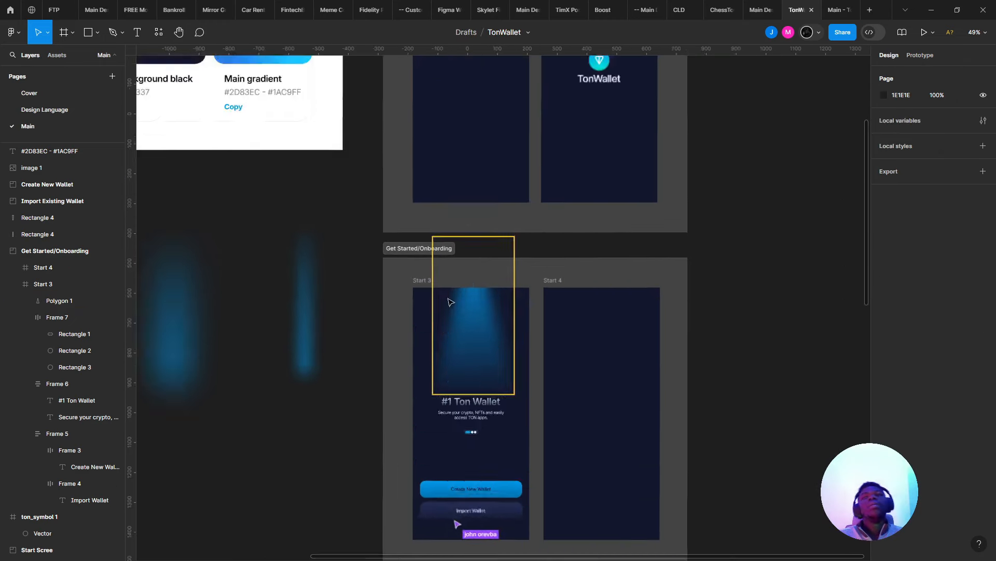
pyautogui.scroll(2, 450, 301)
pyautogui.click(475, 301)
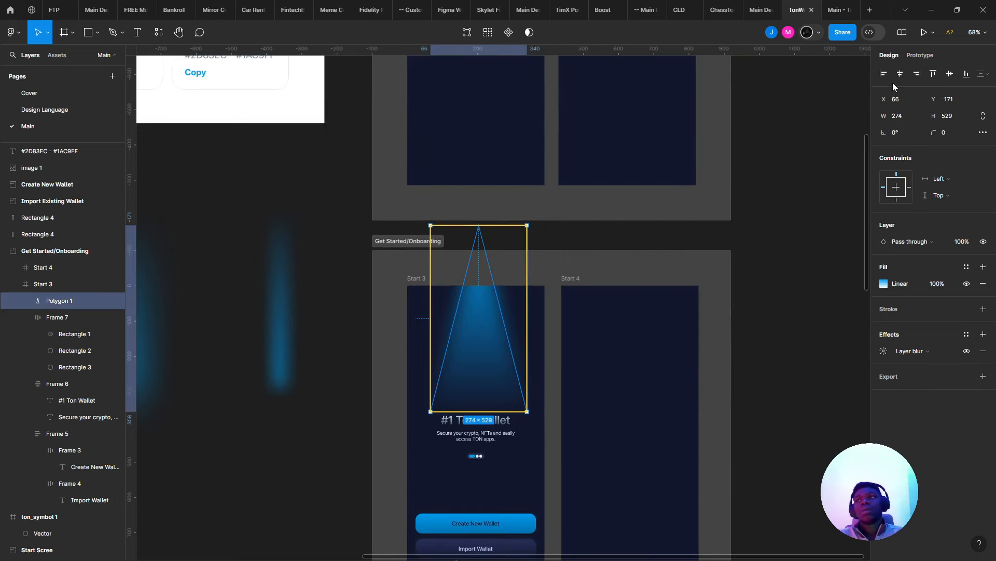
pyautogui.click(837, 10)
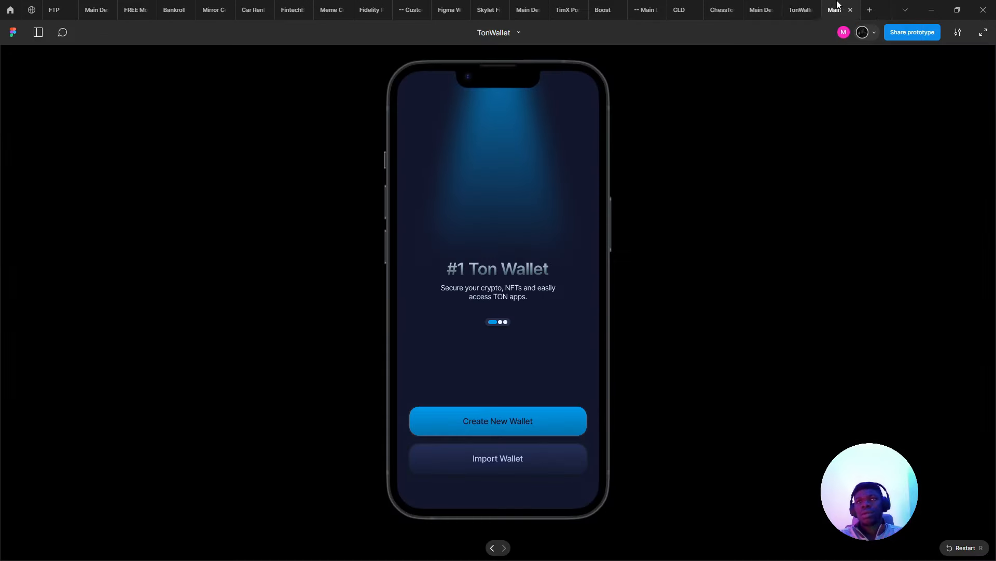
# - Dismiss the call notice and load the Google Meet home page in a new tab
pyautogui.click(799, 10)
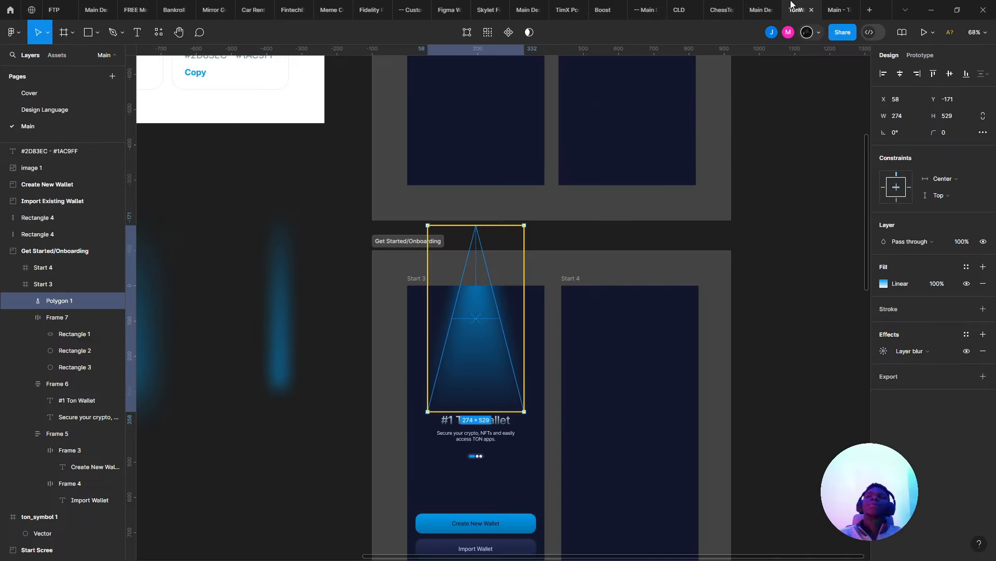
pyautogui.hotkey('alt', 'Tab')
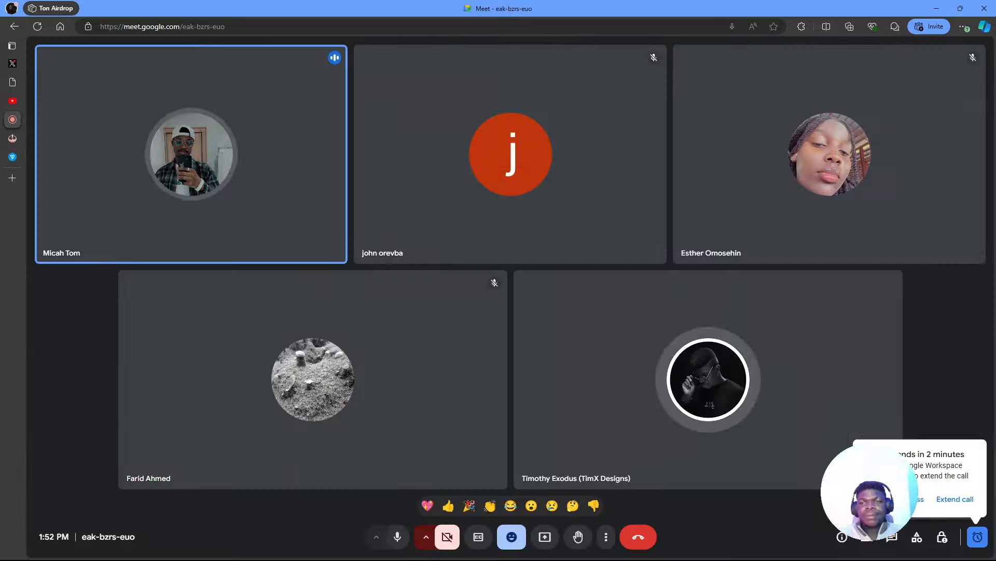
pyautogui.click(918, 493)
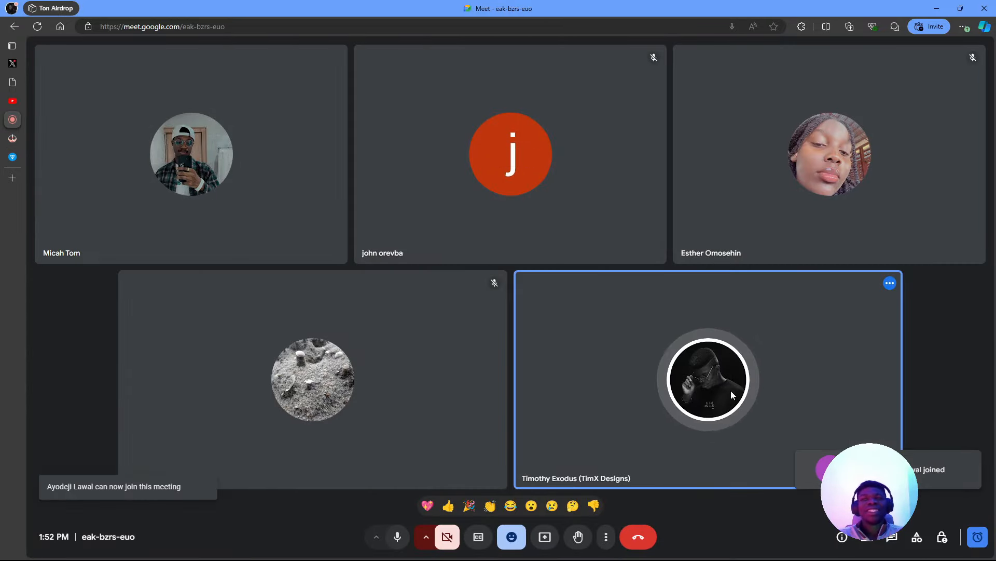
pyautogui.rightClick(15, 120)
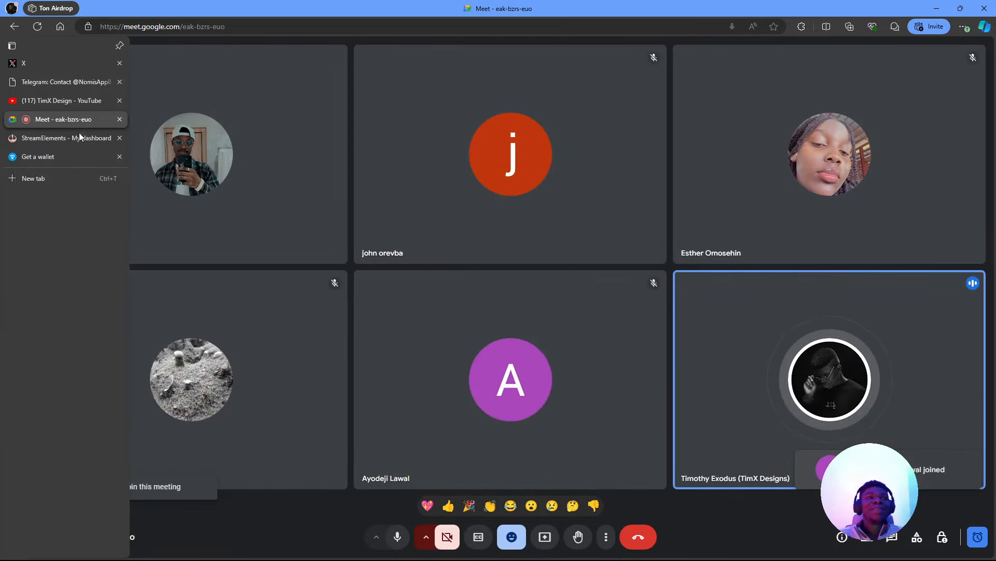
pyautogui.click(81, 136)
pyautogui.write('meet')
pyautogui.press('Return')
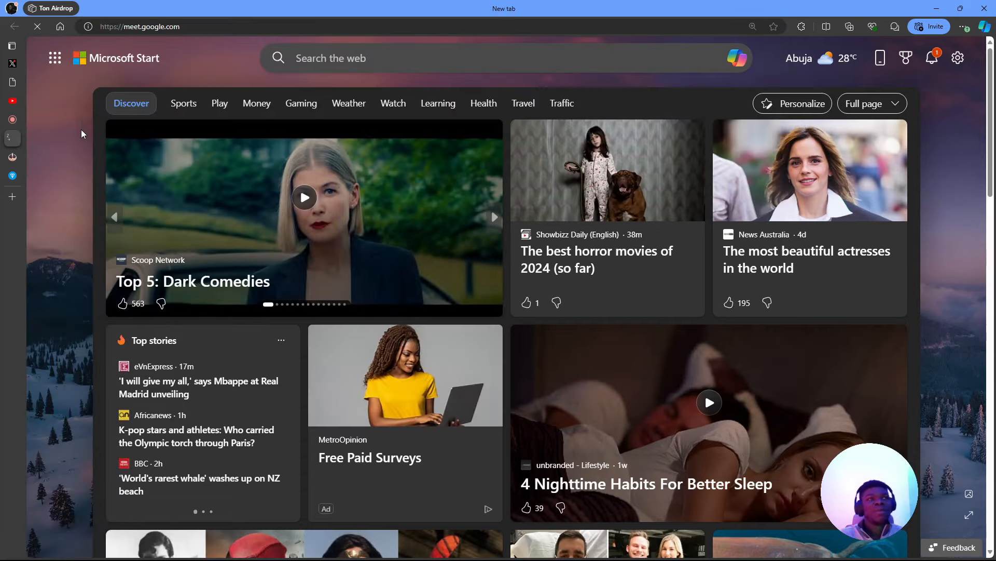
# - Start an instant new meeting from the Meet home page
pyautogui.click(16, 120)
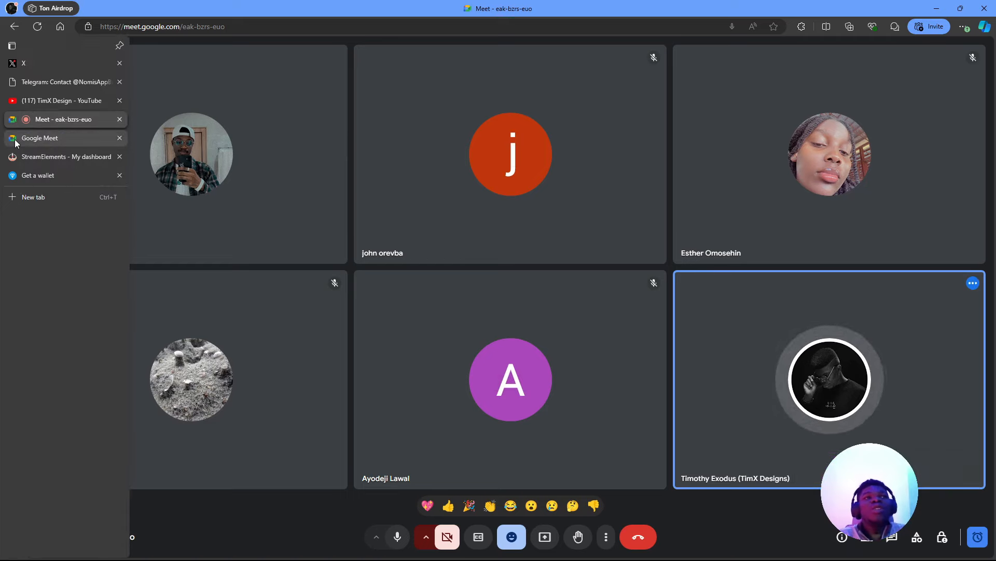
pyautogui.click(14, 139)
pyautogui.click(457, 280)
pyautogui.click(472, 328)
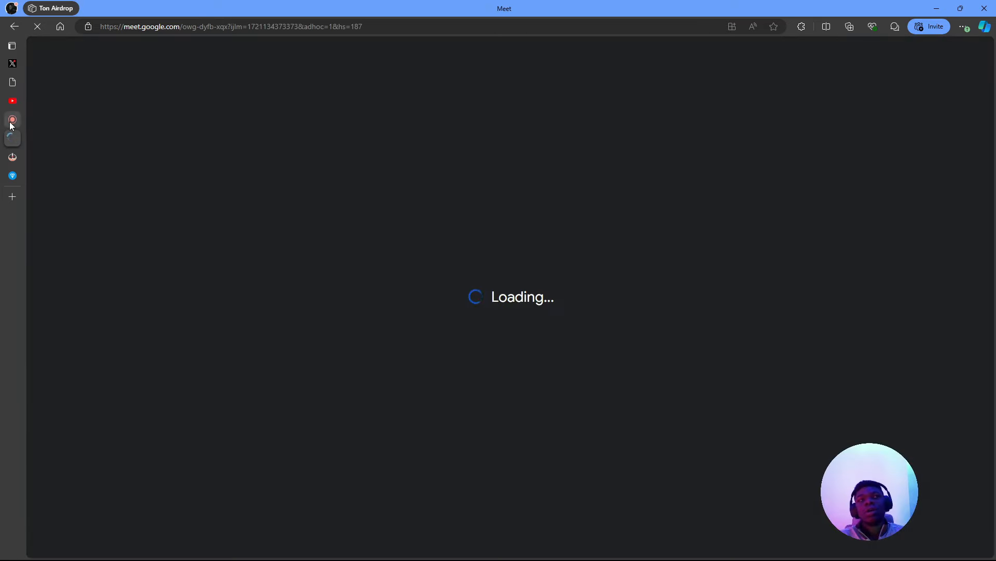
# - Copy the new meeting's link and return to the ongoing call
pyautogui.click(9, 122)
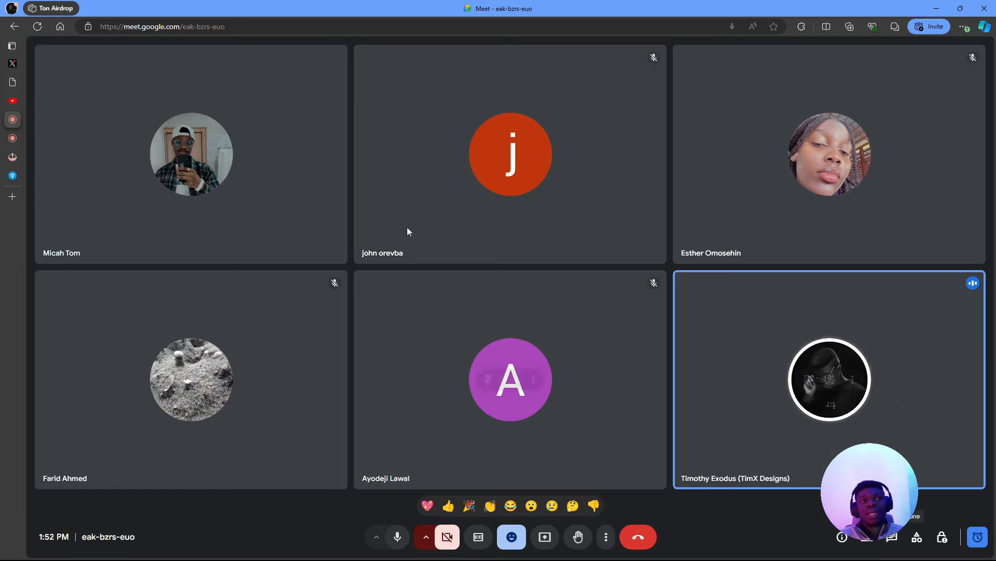
pyautogui.moveTo(131, 133)
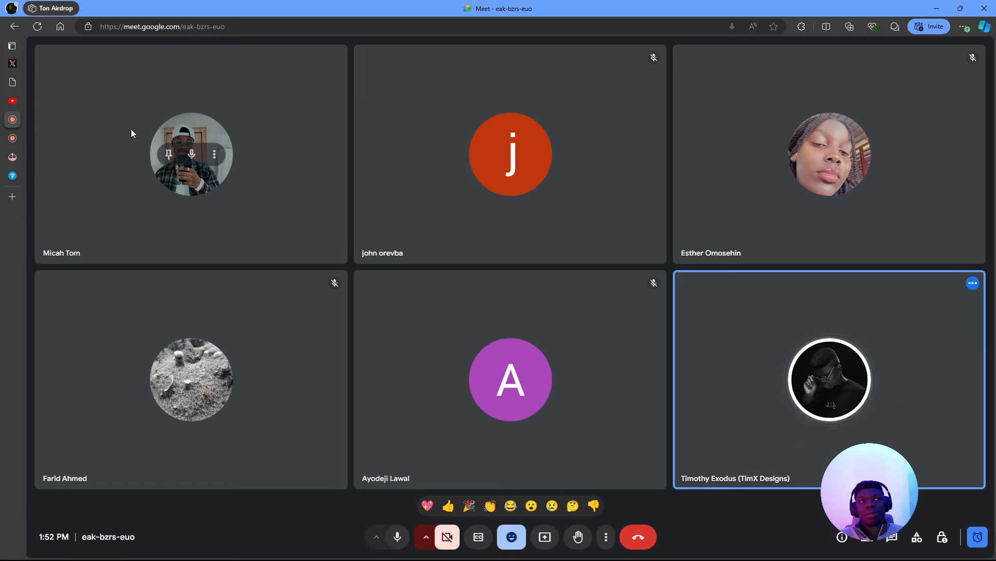
pyautogui.click(14, 138)
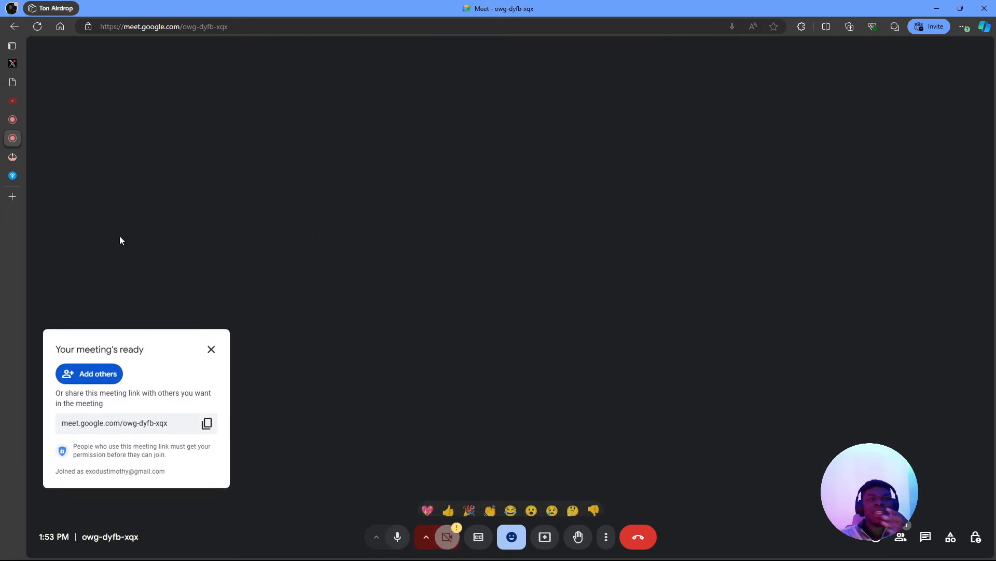
pyautogui.click(208, 421)
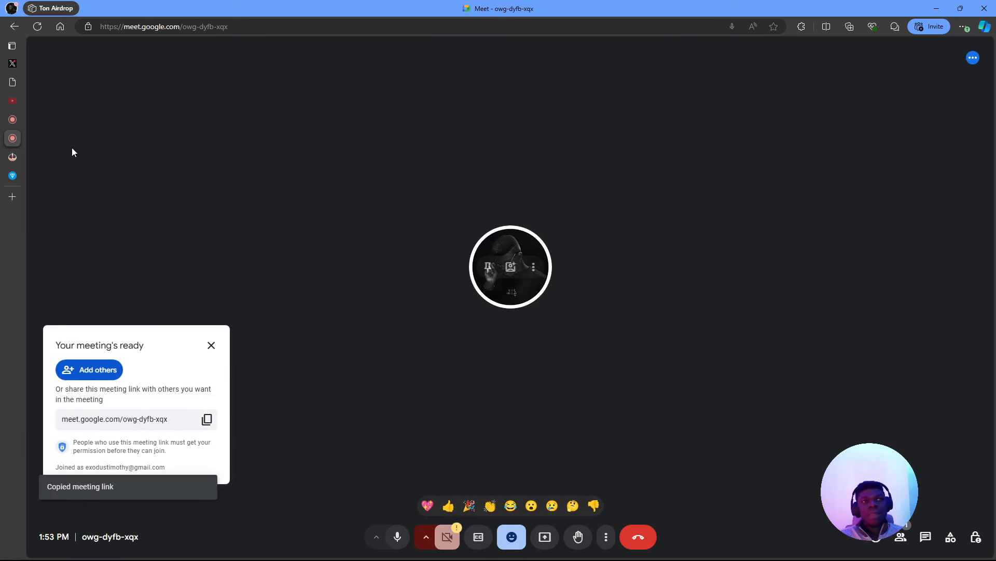
pyautogui.click(13, 119)
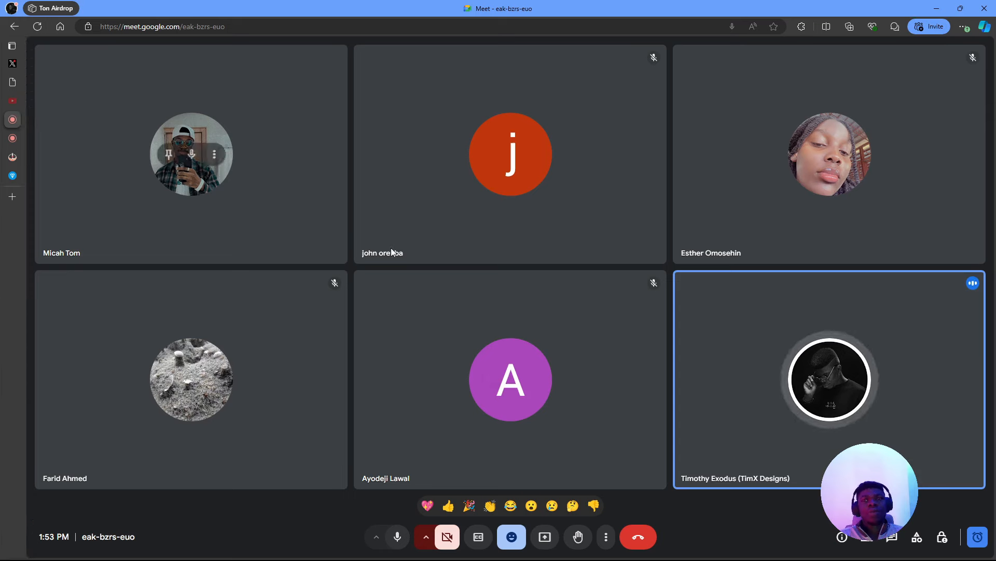
# - Open the call chat, close the new meeting tab and return to the ongoing call
pyautogui.click(886, 538)
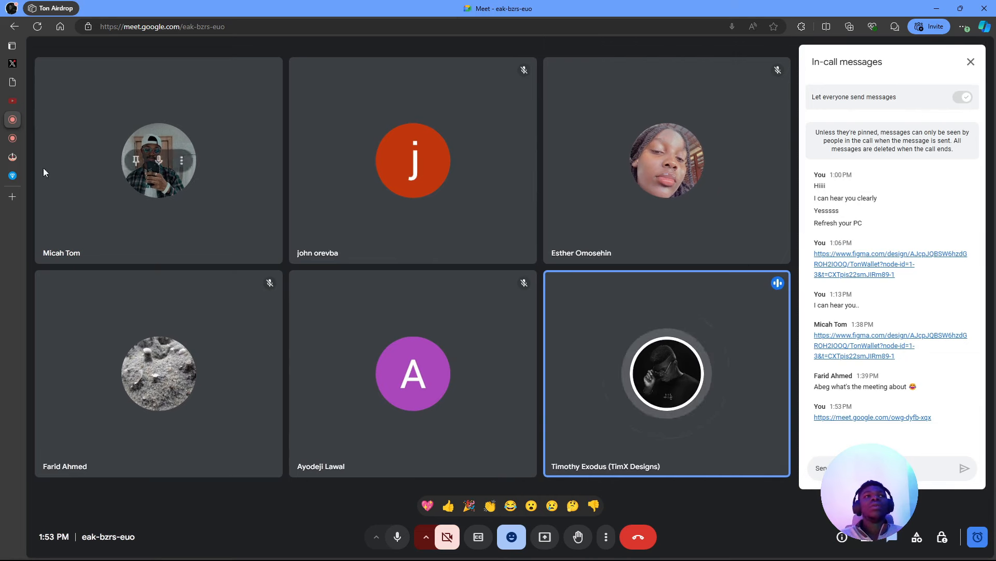
pyautogui.moveTo(13, 138)
pyautogui.click(51, 138)
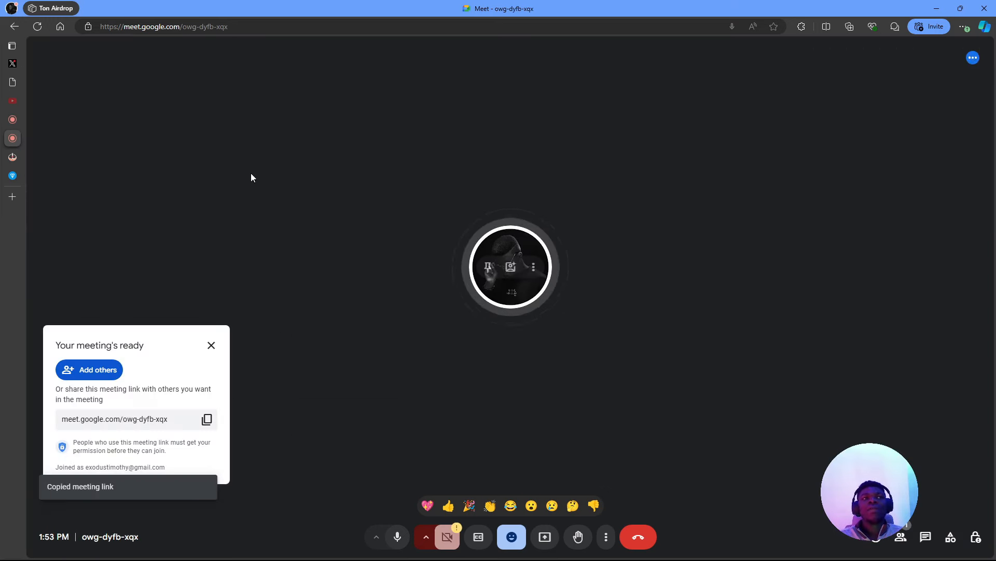
pyautogui.hotkey('ctrl', 'w')
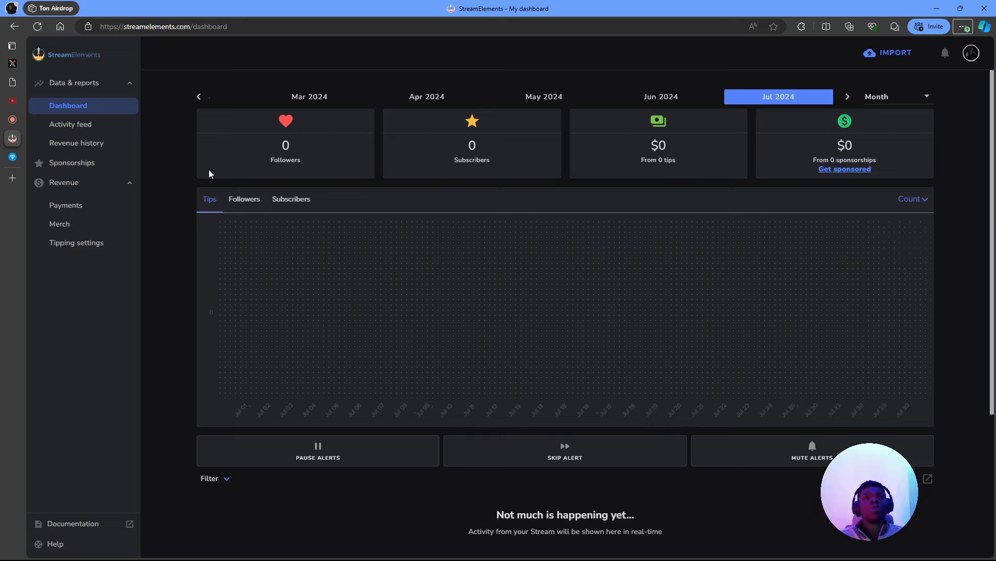
pyautogui.click(17, 121)
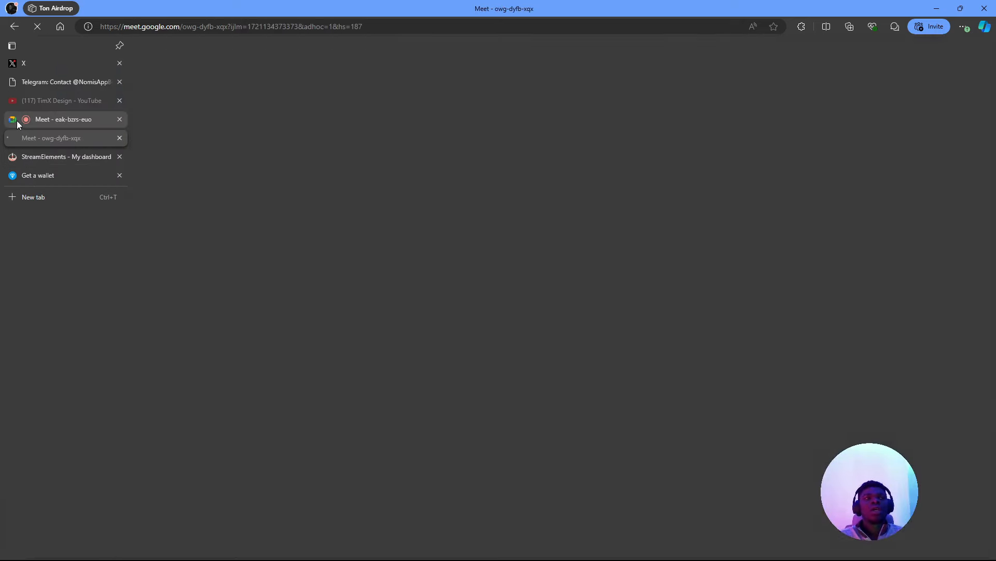
# - Close the call's chat panel and select the Start 4 frame in Figma
pyautogui.moveTo(712, 383)
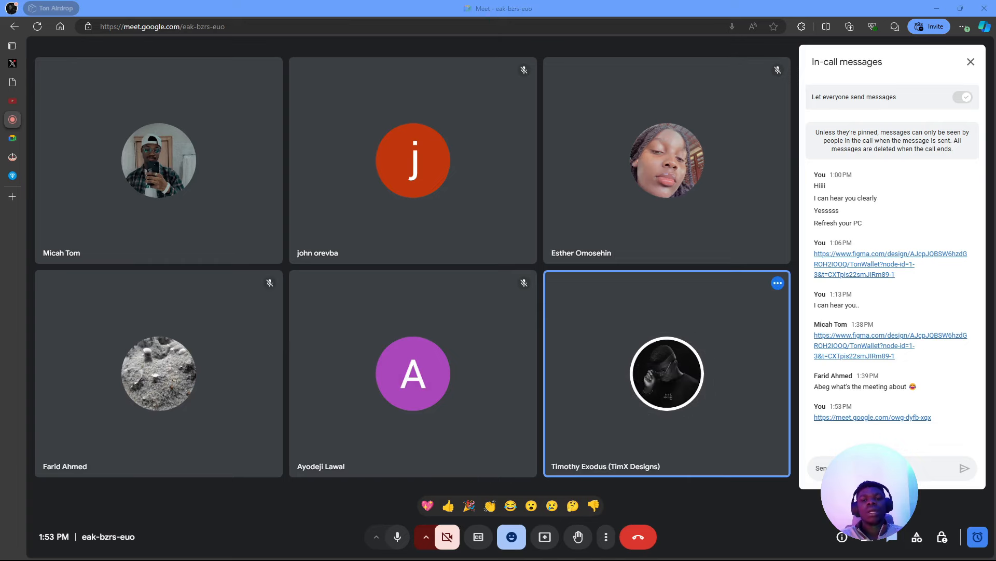
pyautogui.hotkey('alt', 'Tab')
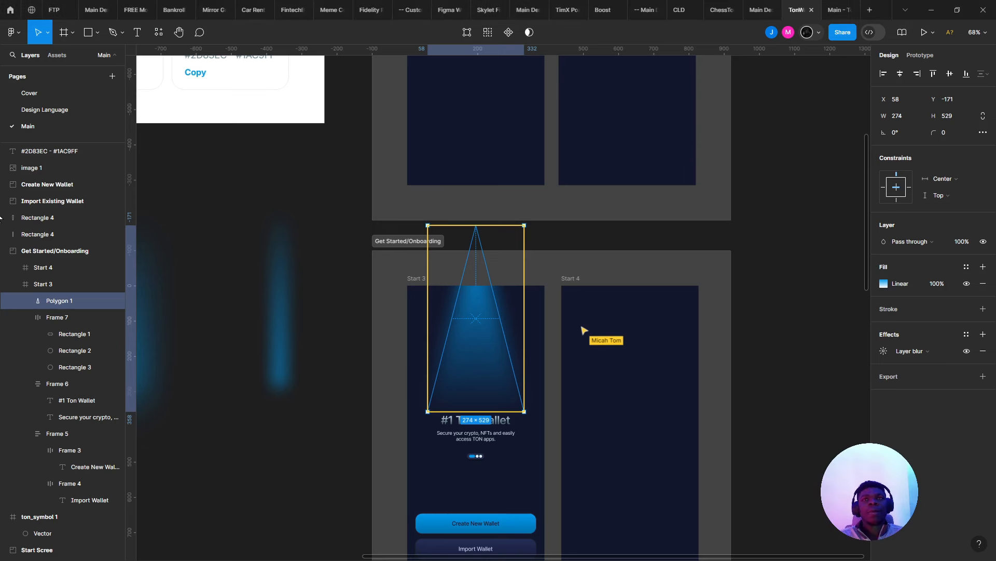
pyautogui.scroll(5, 518, 270)
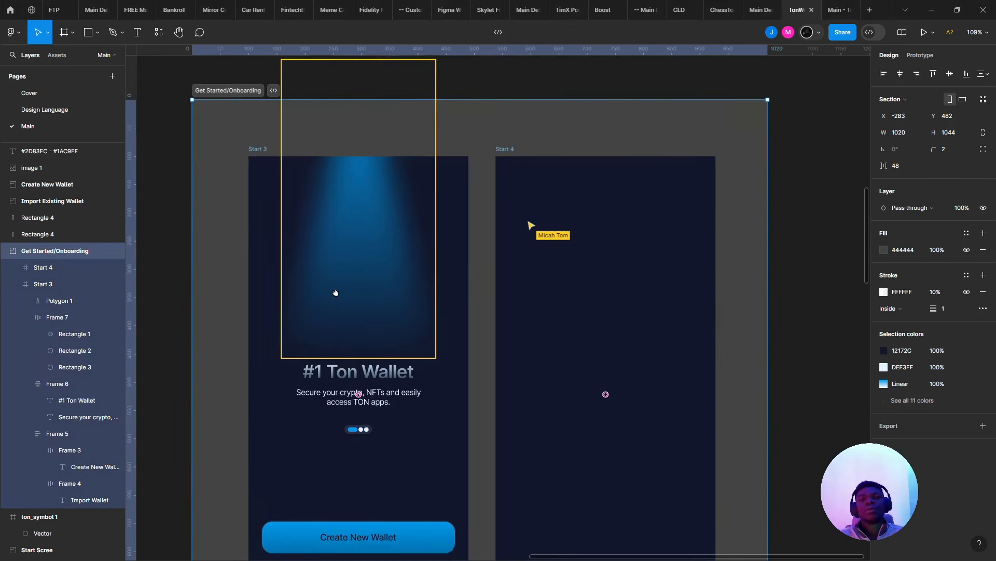
pyautogui.hotkey('alt', 'Tab')
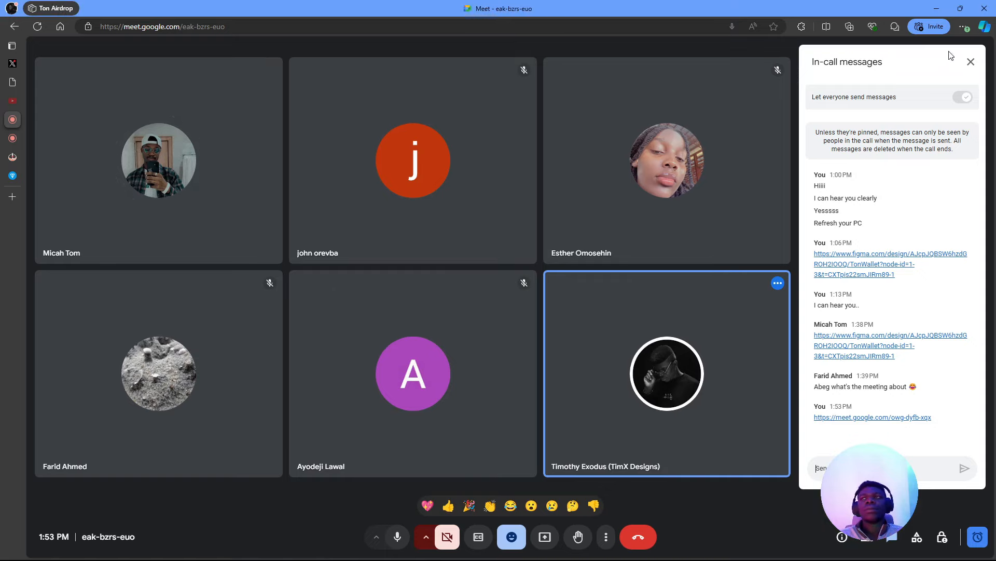
pyautogui.click(971, 61)
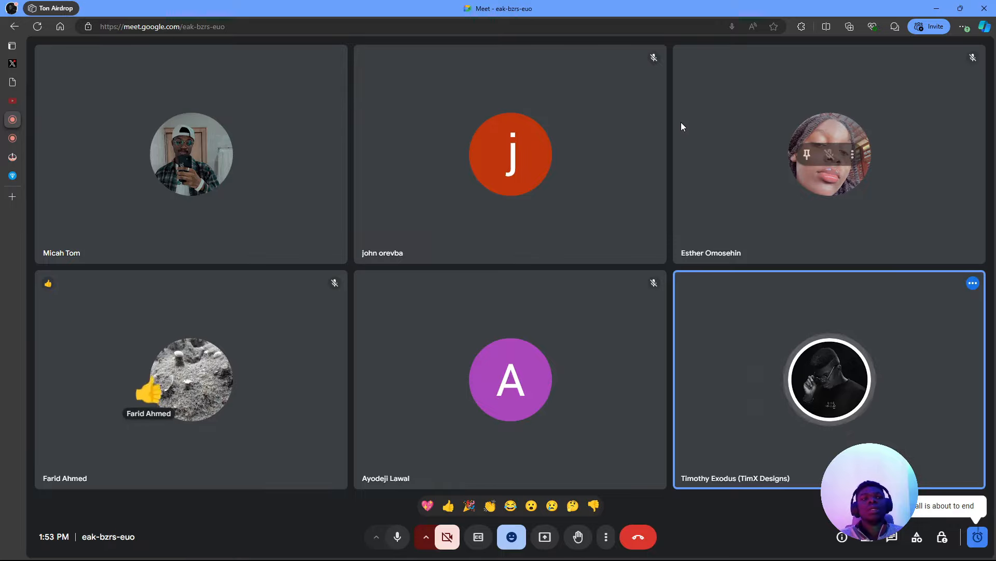
pyautogui.hotkey('alt', 'Tab')
pyautogui.click(550, 253)
pyautogui.scroll(-3, 550, 255)
pyautogui.scroll(4, 549, 255)
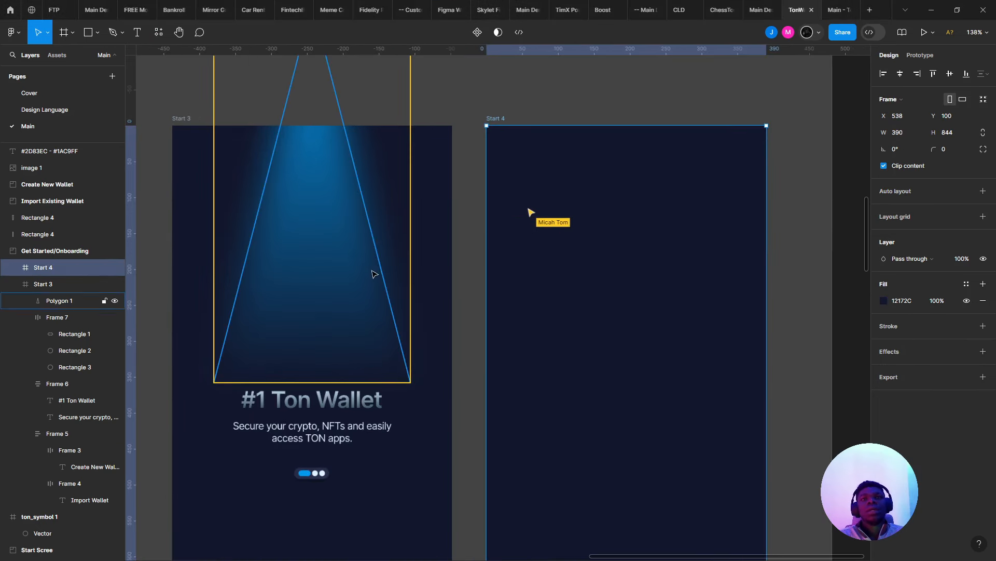
pyautogui.hotkey('alt', 'Tab')
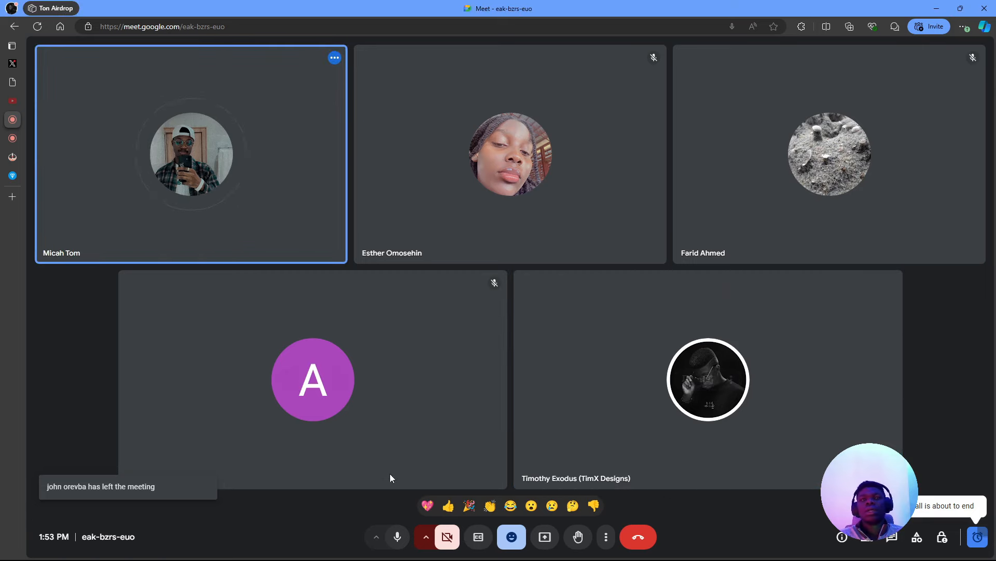
# - Admit everyone waiting into the new meeting, then switch back to the old call
pyautogui.click(12, 138)
pyautogui.click(956, 472)
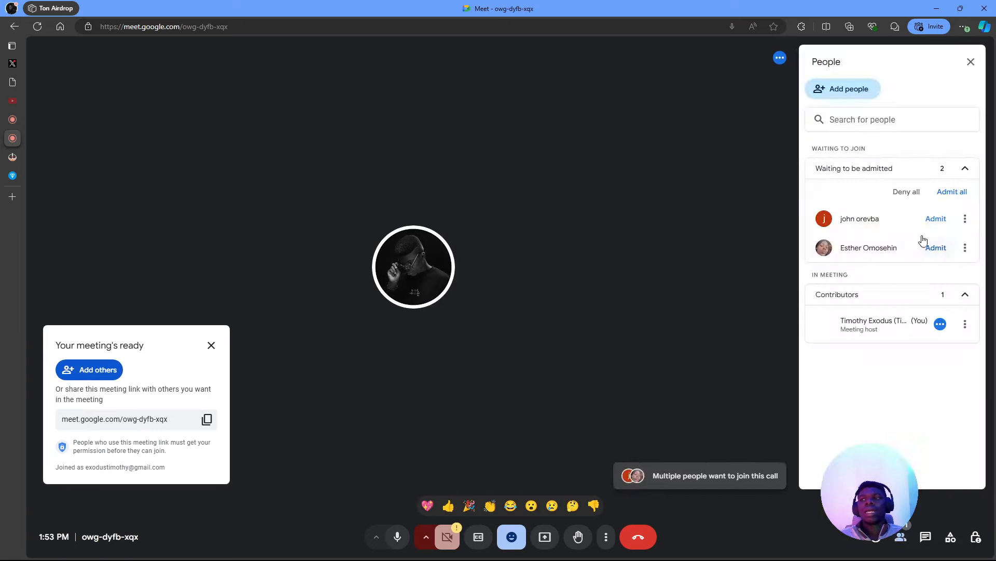
pyautogui.click(943, 191)
pyautogui.click(567, 325)
pyautogui.click(17, 119)
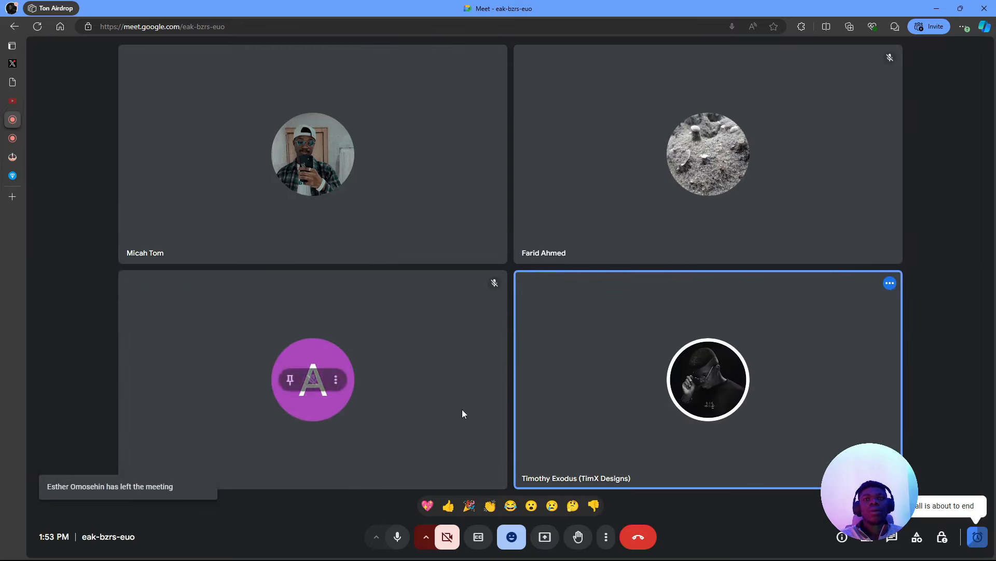
# - Leave and close the old meeting, then admit both waiting people into the new call
pyautogui.click(643, 535)
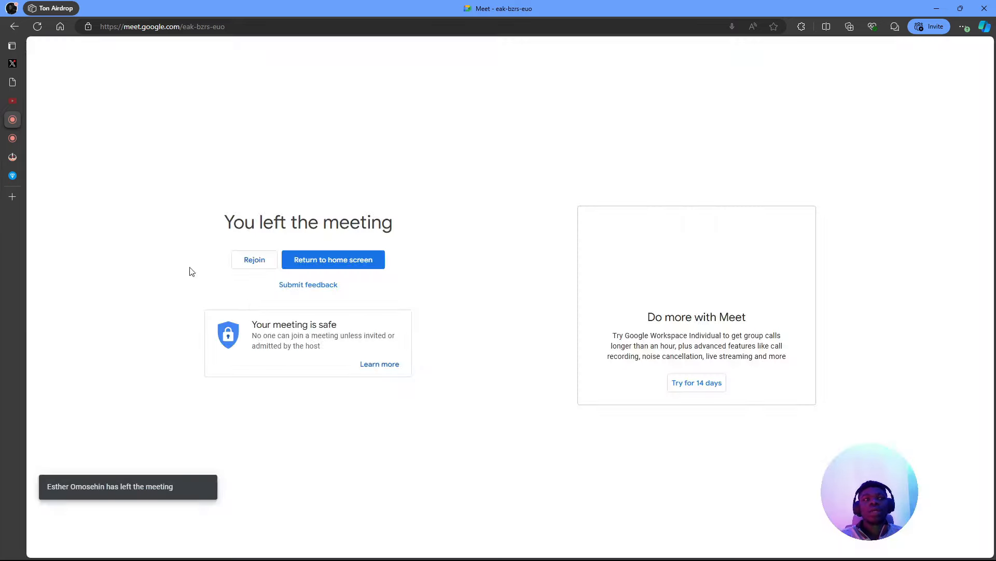
pyautogui.moveTo(15, 144)
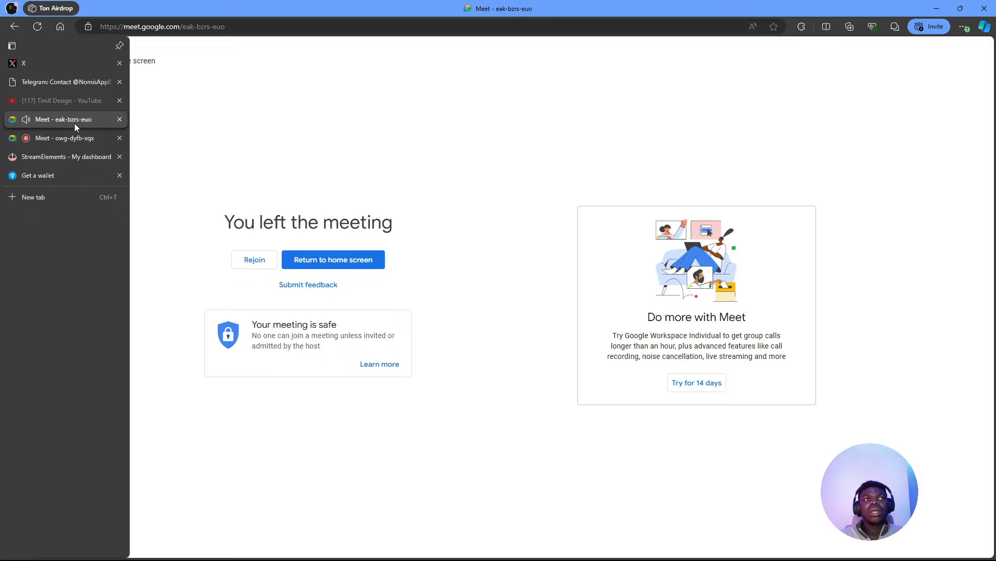
pyautogui.click(122, 118)
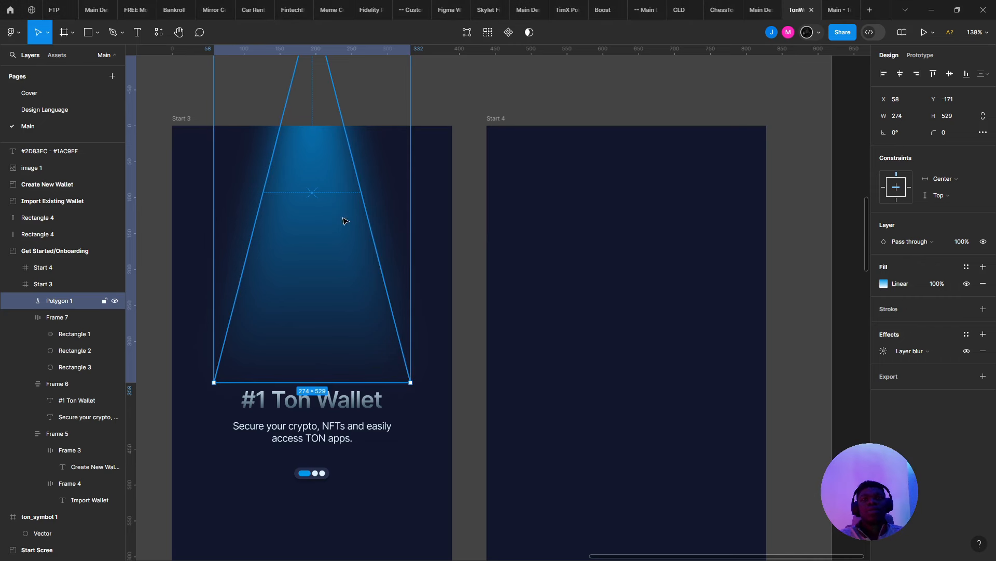
pyautogui.hscroll(-3, 330, 218)
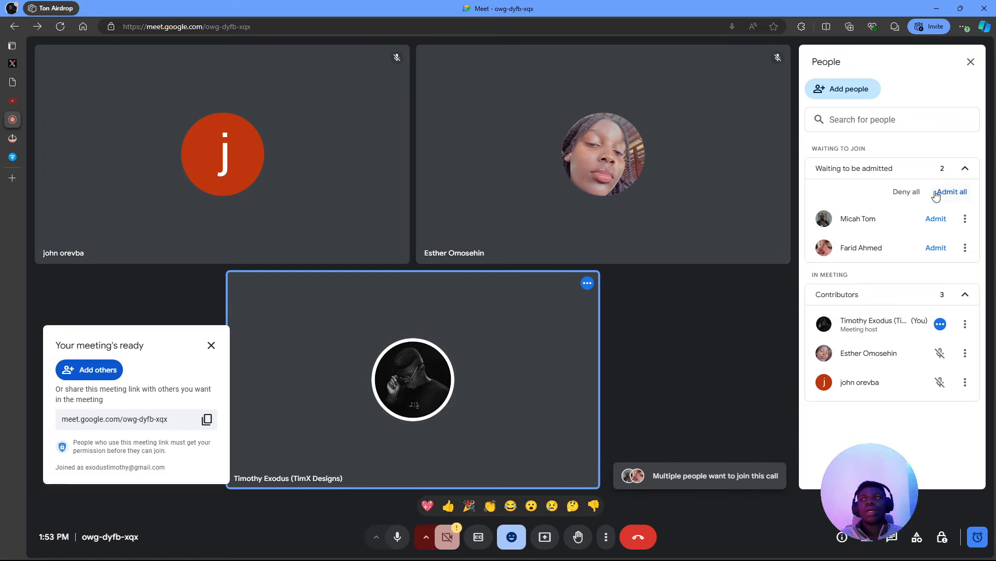
pyautogui.click(957, 192)
pyautogui.click(563, 326)
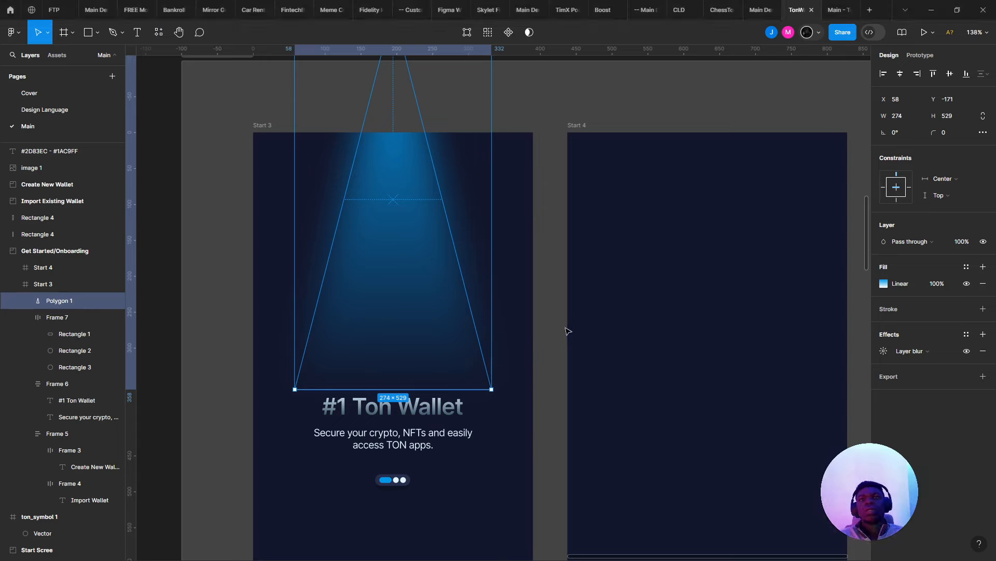
# - Stretch the Polygon 1 beam lower, move the heading and dots frames down, then start presenting
pyautogui.click(482, 290)
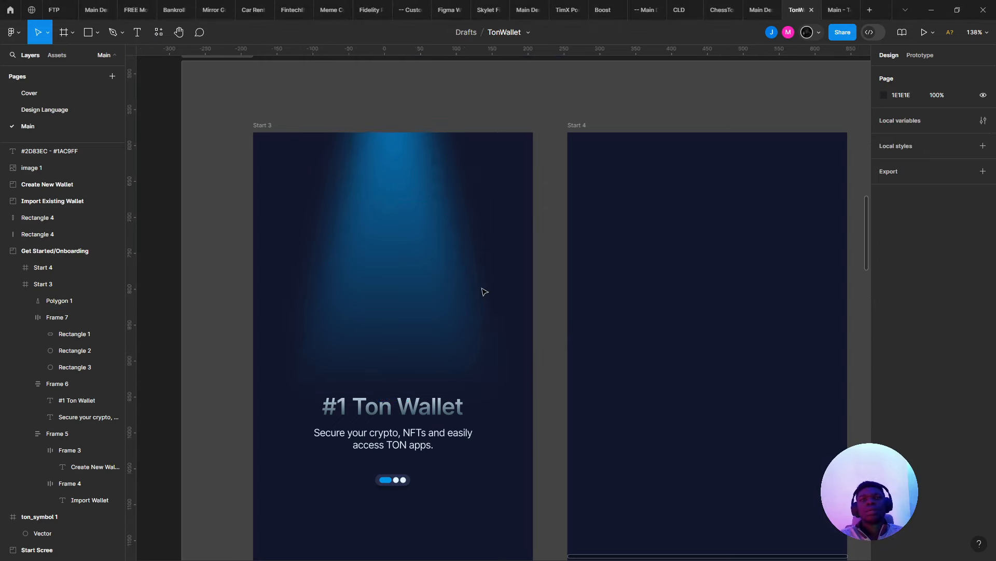
pyautogui.scroll(-4, 482, 290)
pyautogui.scroll(3, 487, 342)
pyautogui.scroll(-1, 386, 134)
pyautogui.click(385, 136)
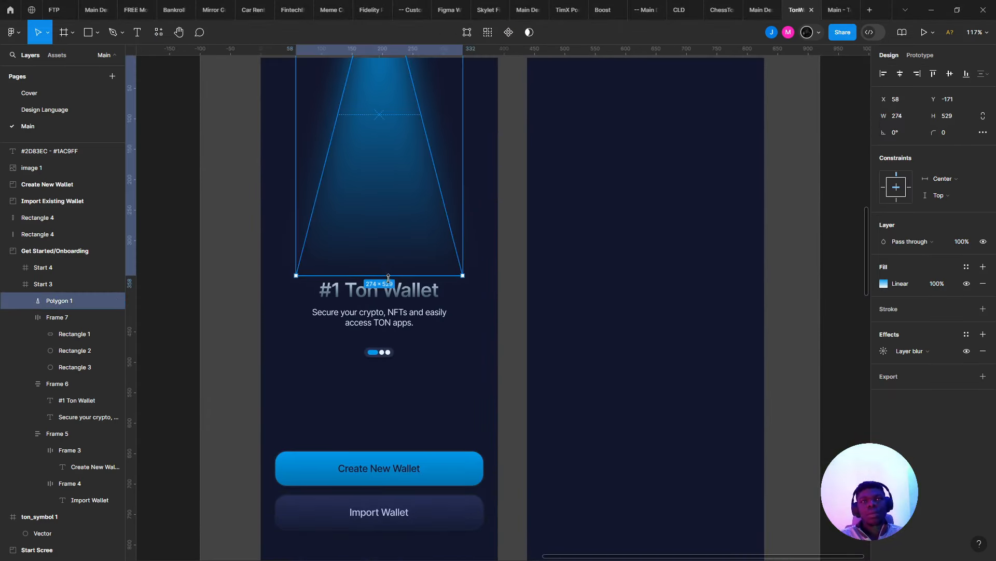
pyautogui.moveTo(388, 277); pyautogui.dragTo(401, 307)
pyautogui.moveTo(444, 393); pyautogui.dragTo(347, 250)
pyautogui.keyDown('shift'); pyautogui.click(376, 249); pyautogui.keyUp('shift')
pyautogui.moveTo(379, 298); pyautogui.dragTo(398, 341)
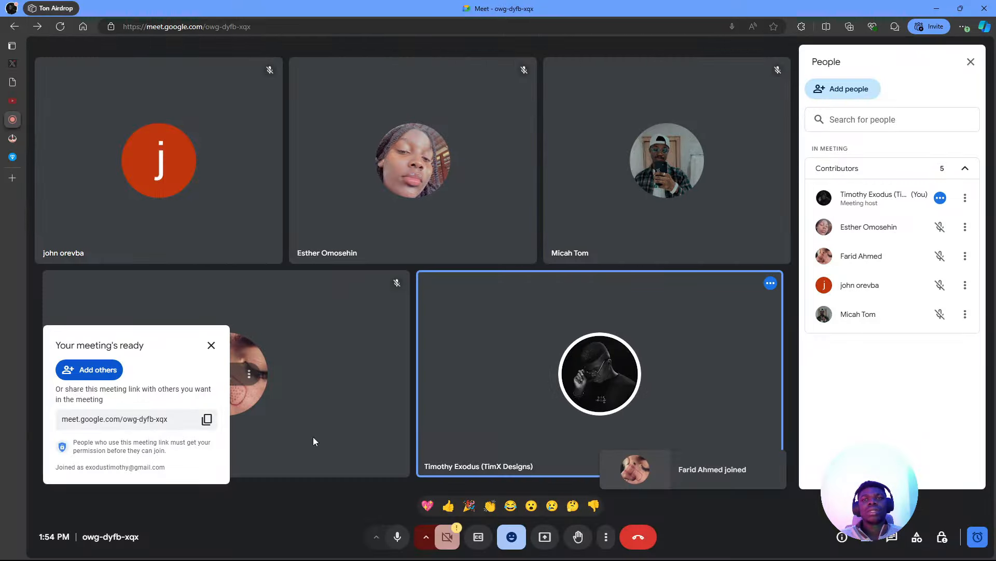
pyautogui.click(545, 536)
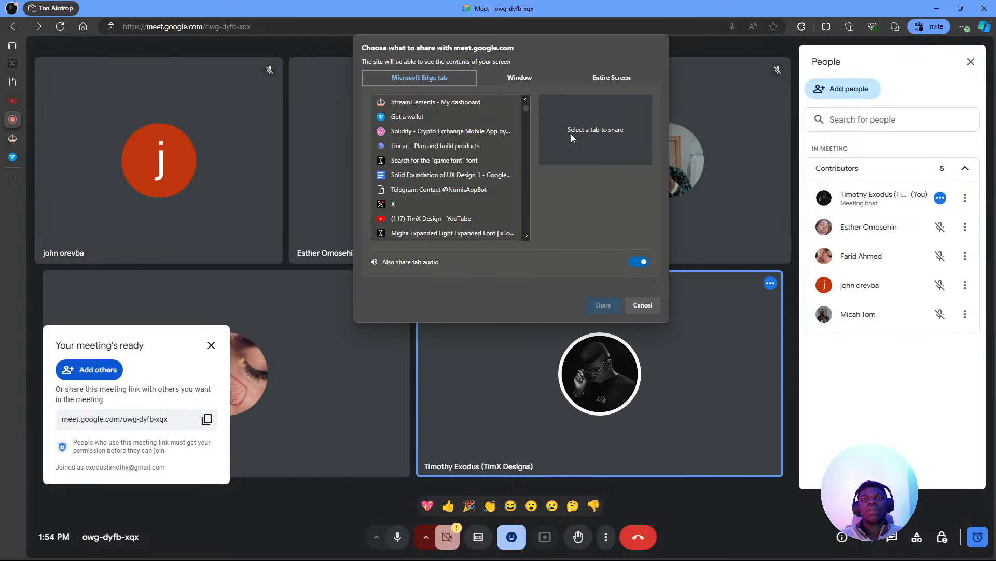
# - Present the entire Screen 2 to the call and open the chat in place of People
pyautogui.click(612, 78)
pyautogui.click(542, 167)
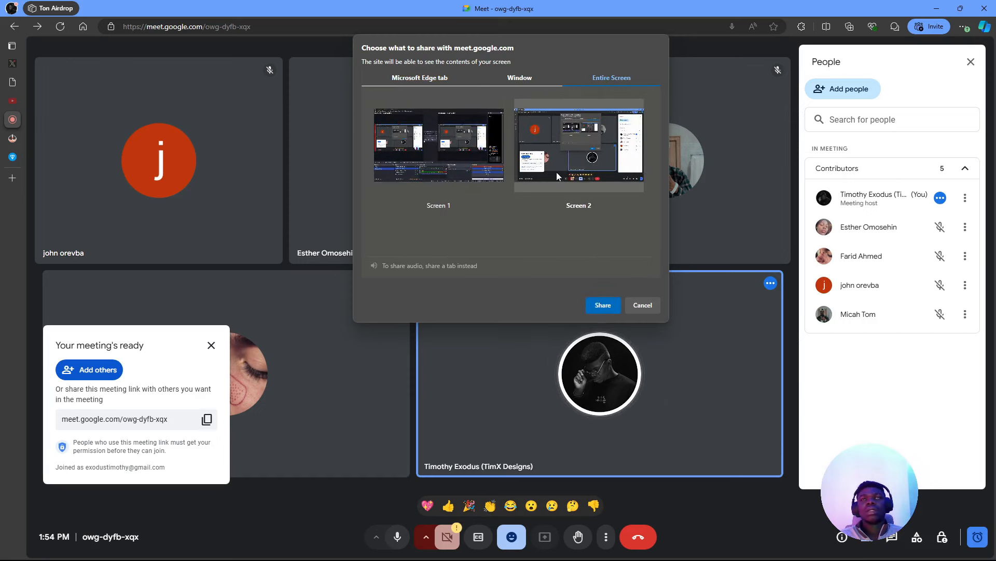
pyautogui.click(594, 308)
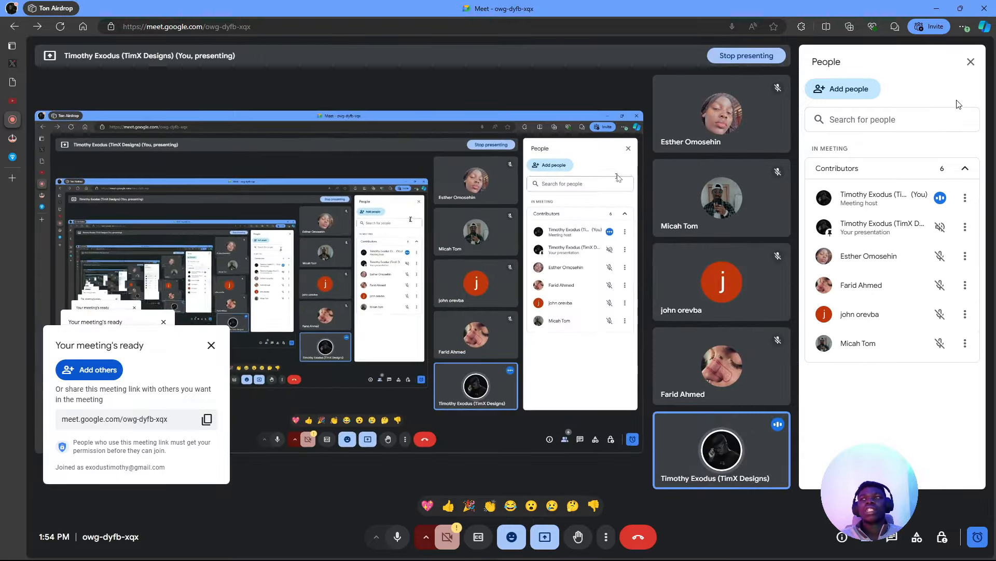
pyautogui.click(970, 62)
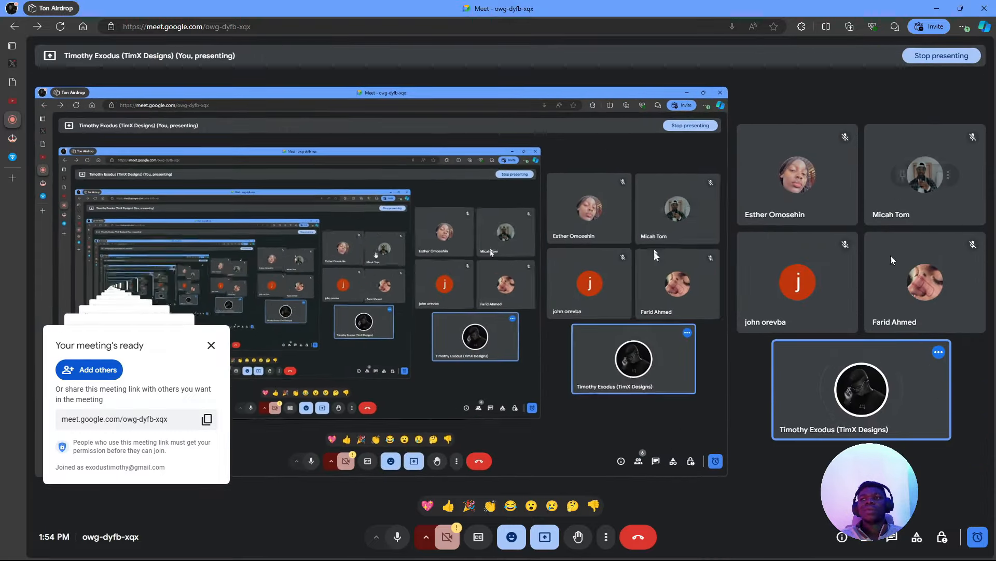
pyautogui.click(892, 536)
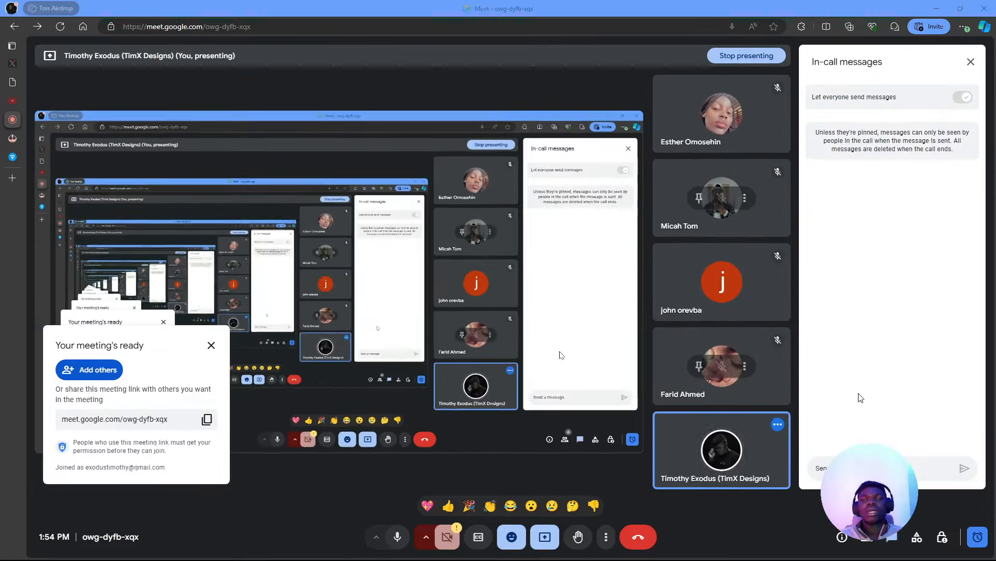
# - Copy the Figma link to the Start 3 frame and send it in the Meet chat
pyautogui.hotkey('alt', 'Tab')
pyautogui.click(849, 35)
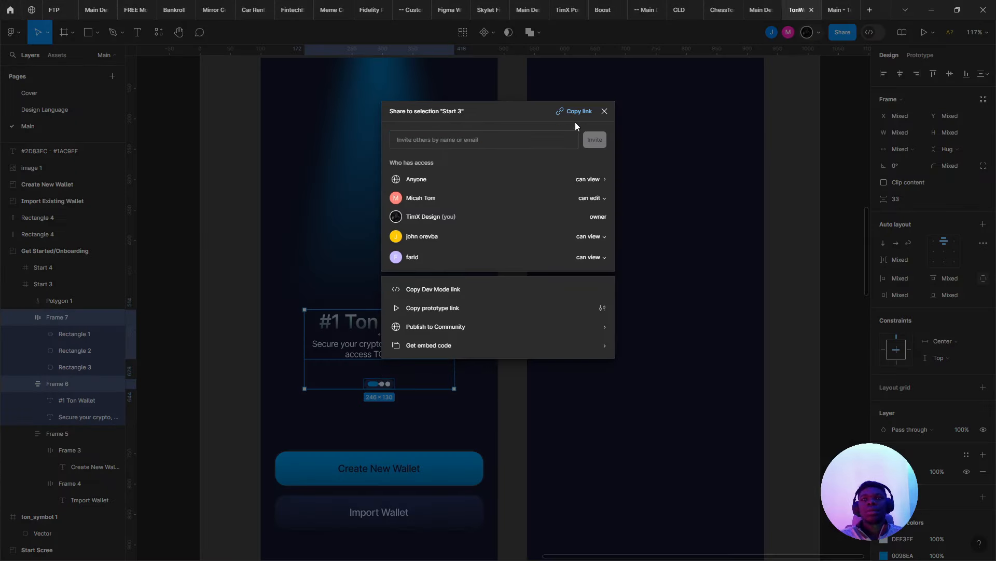
pyautogui.moveTo(575, 123); pyautogui.dragTo(574, 110)
pyautogui.hotkey('alt', 'Tab')
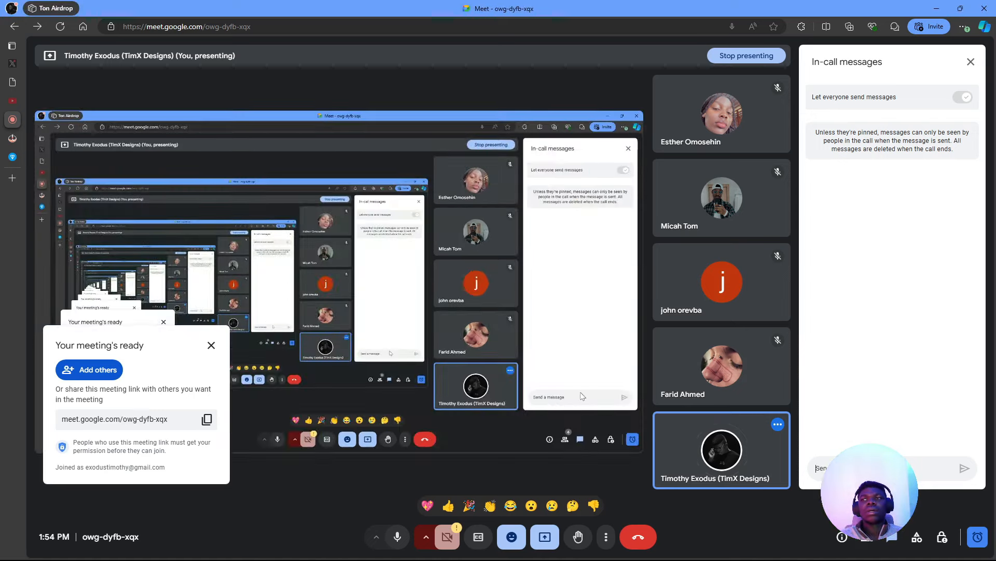
pyautogui.press('Return')
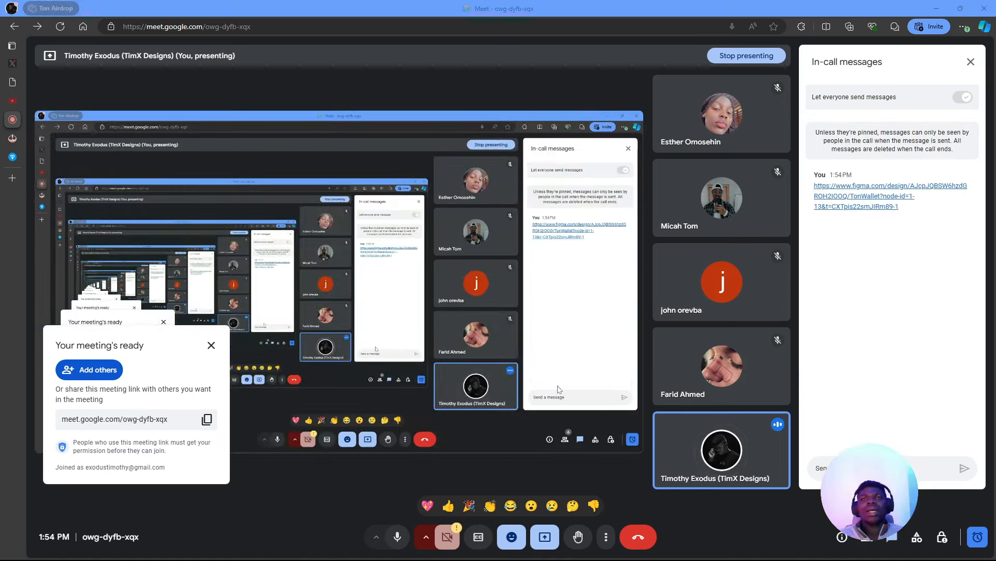
pyautogui.hotkey('alt', 'Tab')
# - Copy Start 3's heading and subtitle block into Start 4 and centre it horizontally
pyautogui.press('Escape')
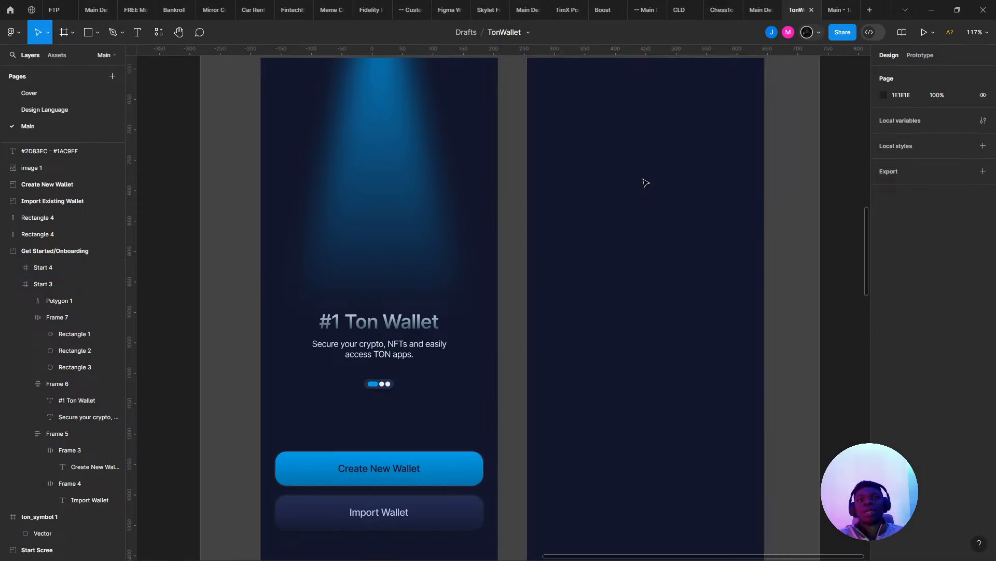
pyautogui.scroll(-5, 614, 154)
pyautogui.scroll(6, 533, 183)
pyautogui.moveTo(533, 183); pyautogui.dragTo(381, 171)
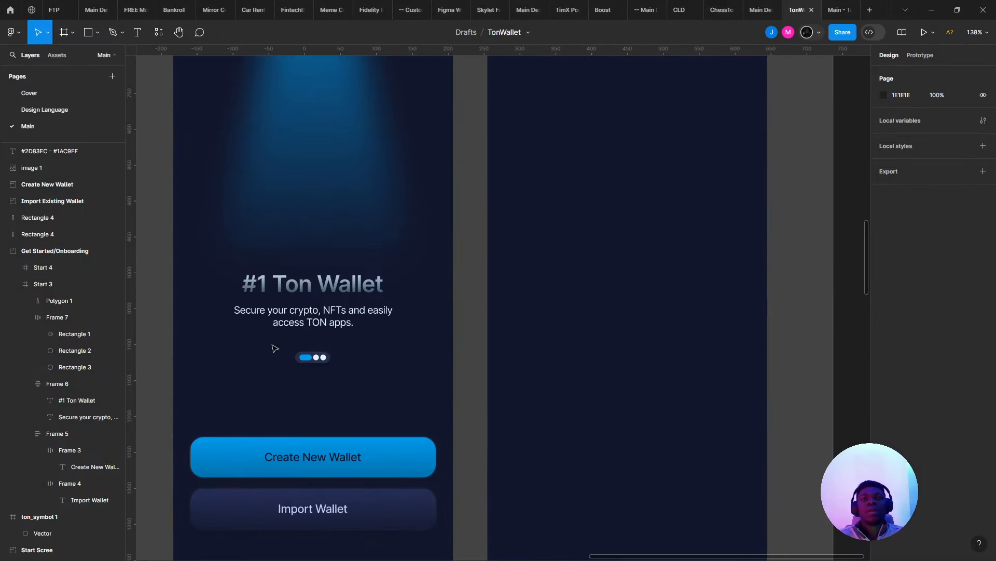
pyautogui.click(308, 286)
pyautogui.moveTo(303, 312); pyautogui.dragTo(614, 311)
pyautogui.hscroll(3, 582, 270)
pyautogui.scroll(-2, 581, 270)
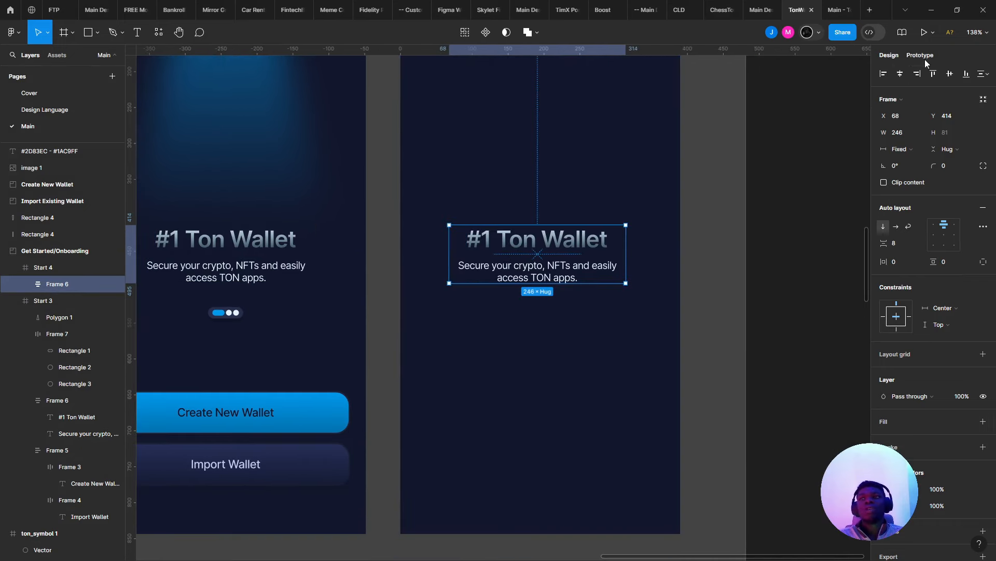
pyautogui.click(884, 73)
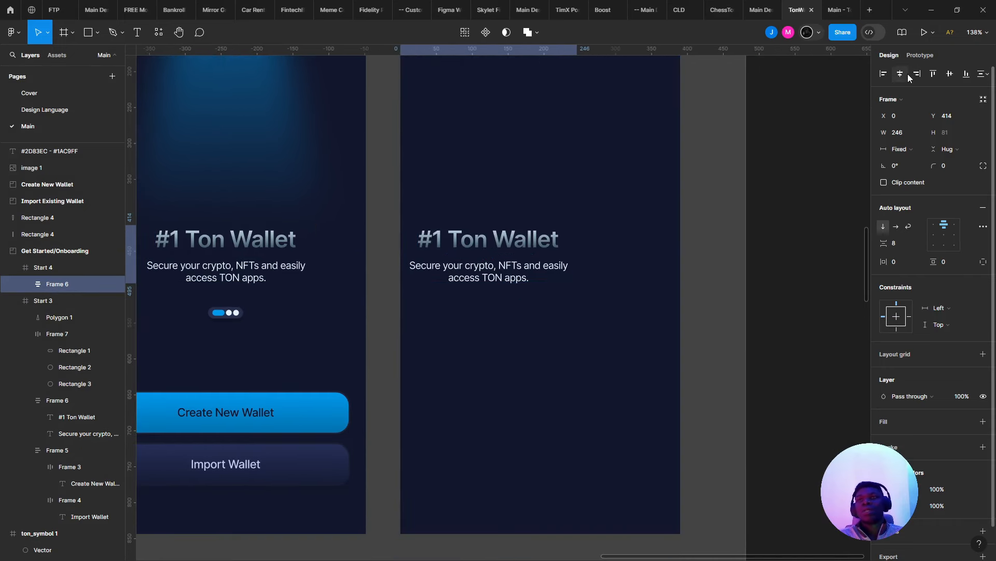
pyautogui.click(899, 73)
# - Change the copied heading to 'Stake Ton' and set its width to Hug
pyautogui.doubleClick(565, 242)
pyautogui.doubleClick(565, 241)
pyautogui.write('Stake Ton')
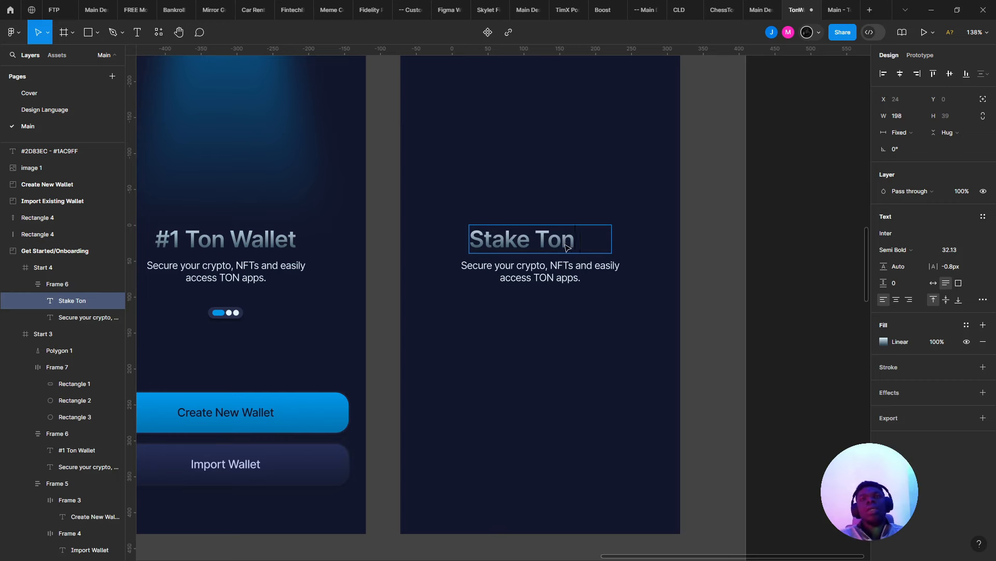
pyautogui.press('Escape')
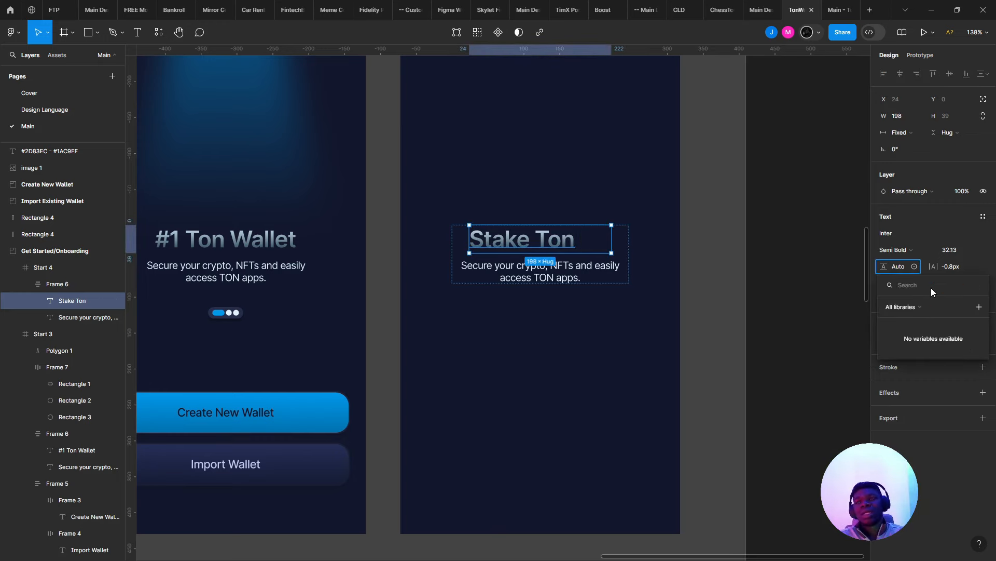
pyautogui.press('Escape')
pyautogui.click(932, 287)
pyautogui.click(647, 304)
pyautogui.scroll(-3, 645, 302)
pyautogui.scroll(-2, 556, 434)
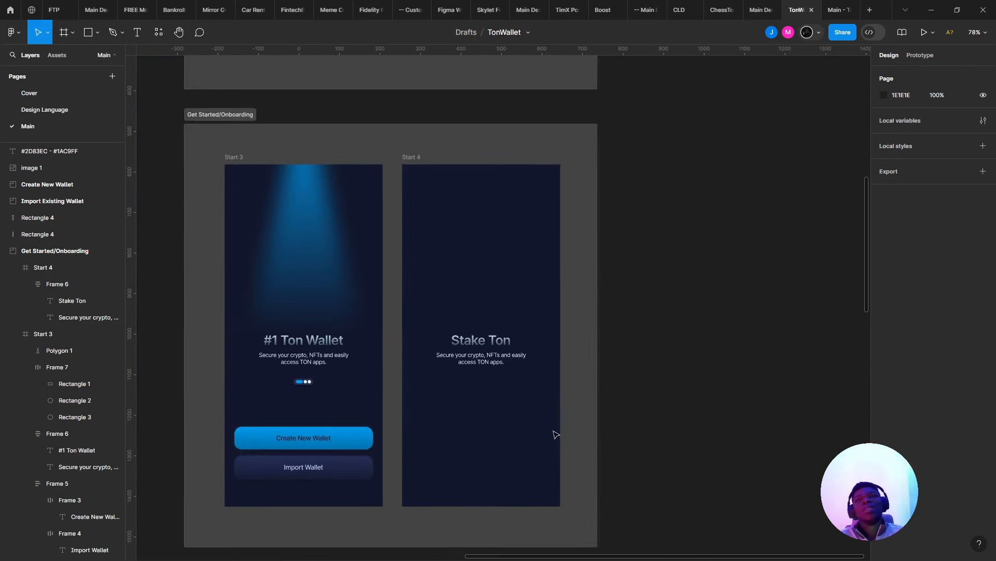
pyautogui.scroll(2, 356, 456)
pyautogui.click(298, 387)
# - Ungroup the button frame and make Create New Wallet and Import Wallet separate components
pyautogui.scroll(4, 299, 388)
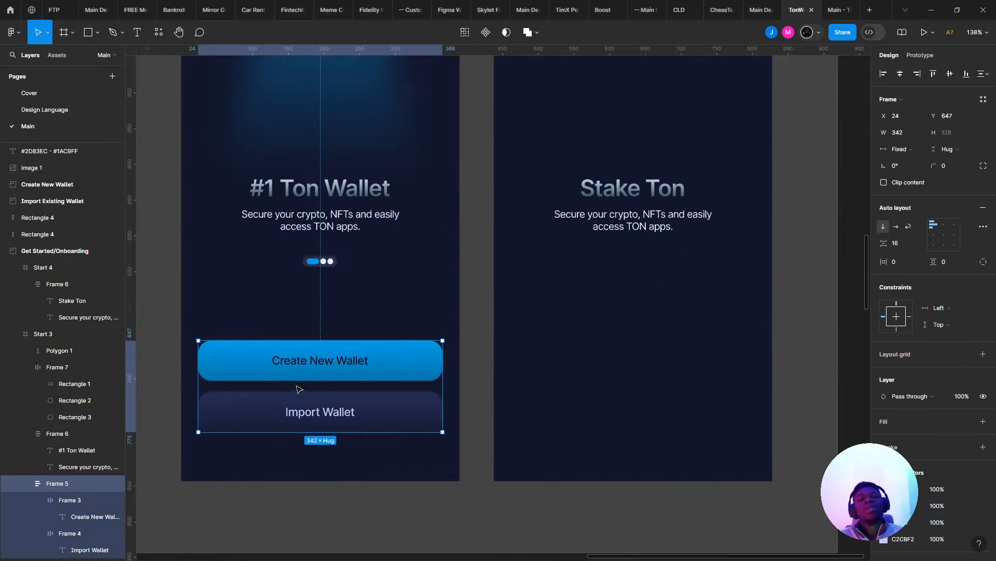
pyautogui.scroll(-3, 393, 353)
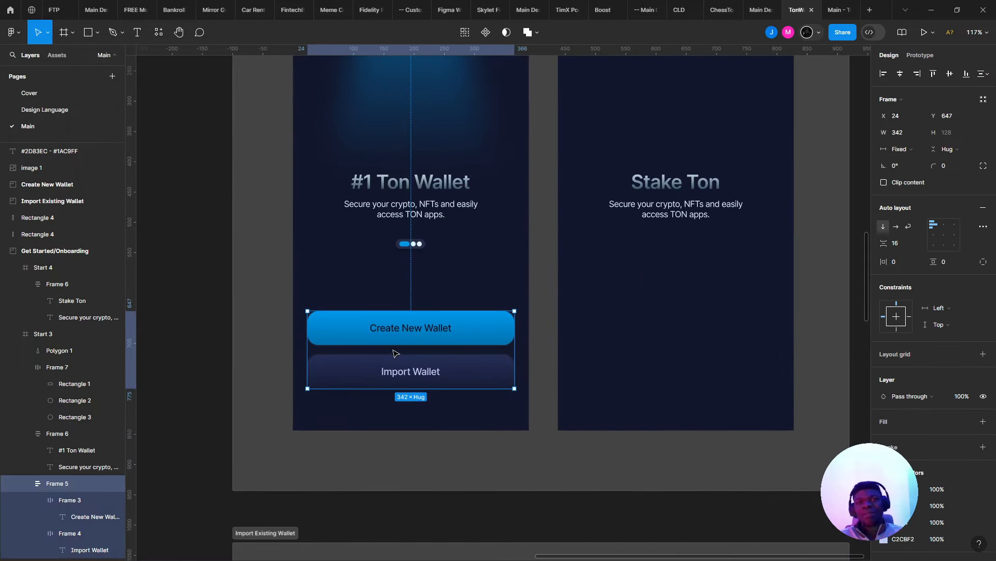
pyautogui.hotkey('ctrl', 'alt', 'k')
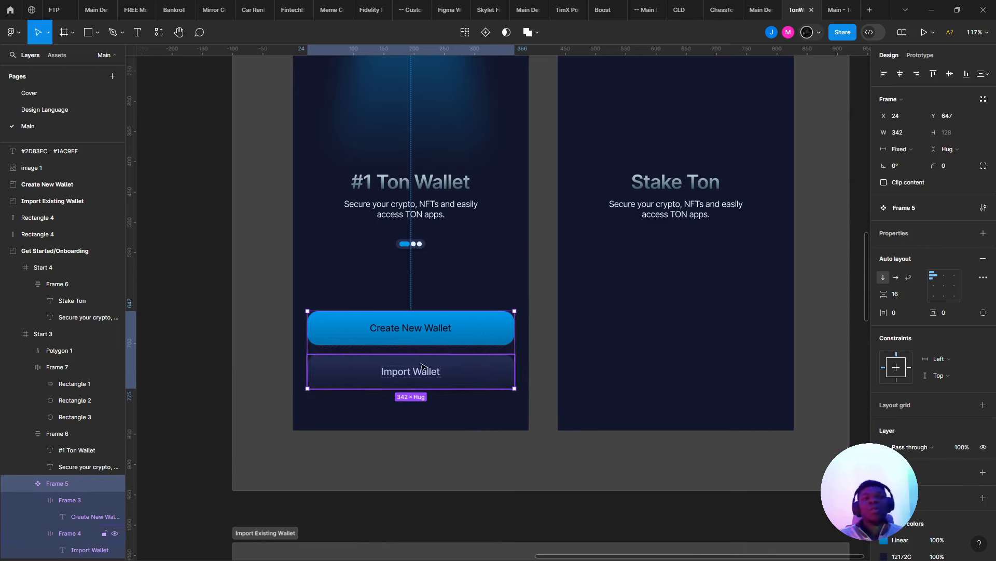
pyautogui.hotkey('ctrl', 'z')
pyautogui.moveTo(485, 327); pyautogui.dragTo(902, 288)
pyautogui.moveTo(788, 303); pyautogui.dragTo(521, 272)
pyautogui.hotkey('ctrl', 'shift', 'g')
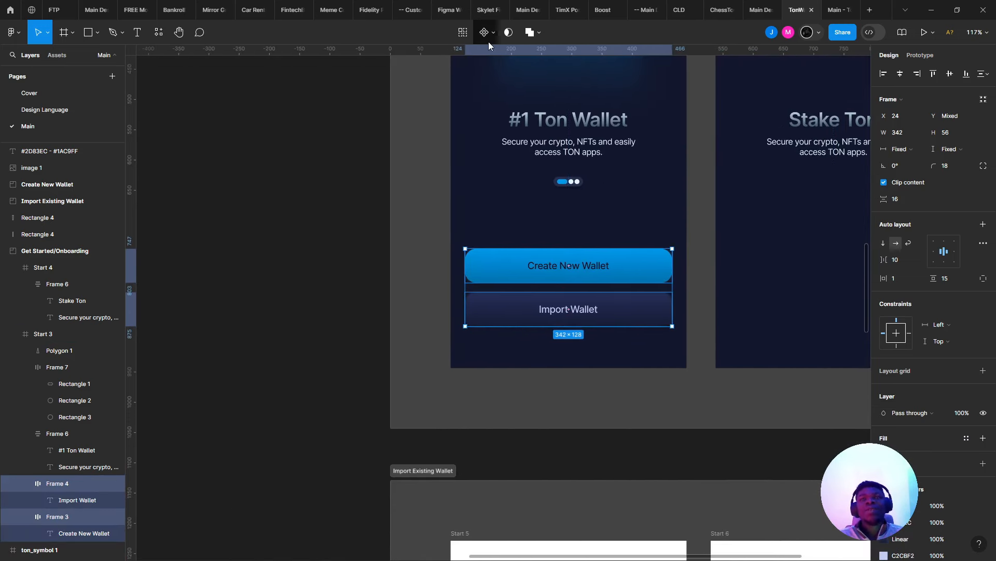
pyautogui.click(488, 42)
pyautogui.hotkey('ctrl', 'z')
pyautogui.click(493, 34)
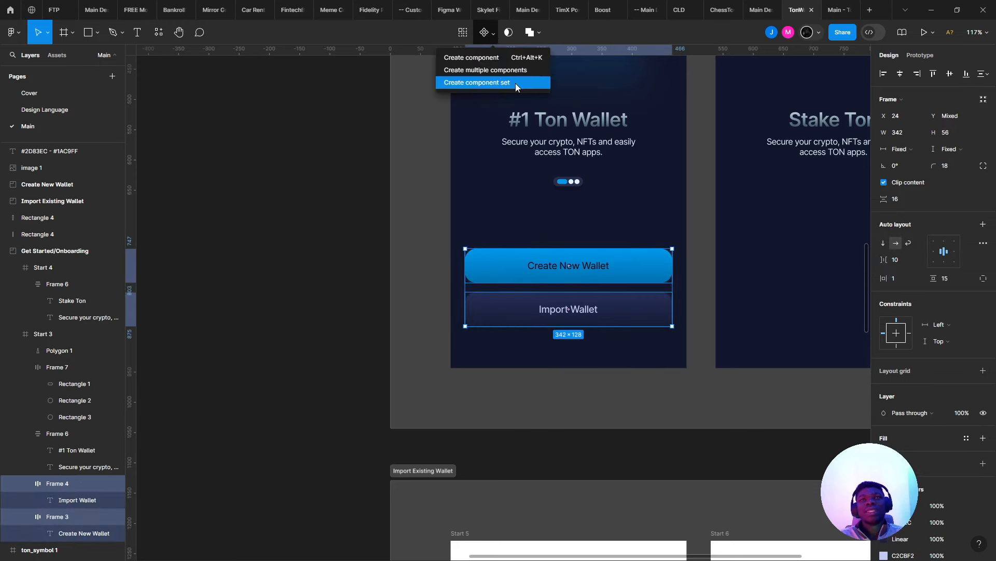
pyautogui.click(489, 70)
# - Move both button components onto the canvas left of the screens and combine them as variants
pyautogui.hscroll(3, 519, 223)
pyautogui.click(548, 301)
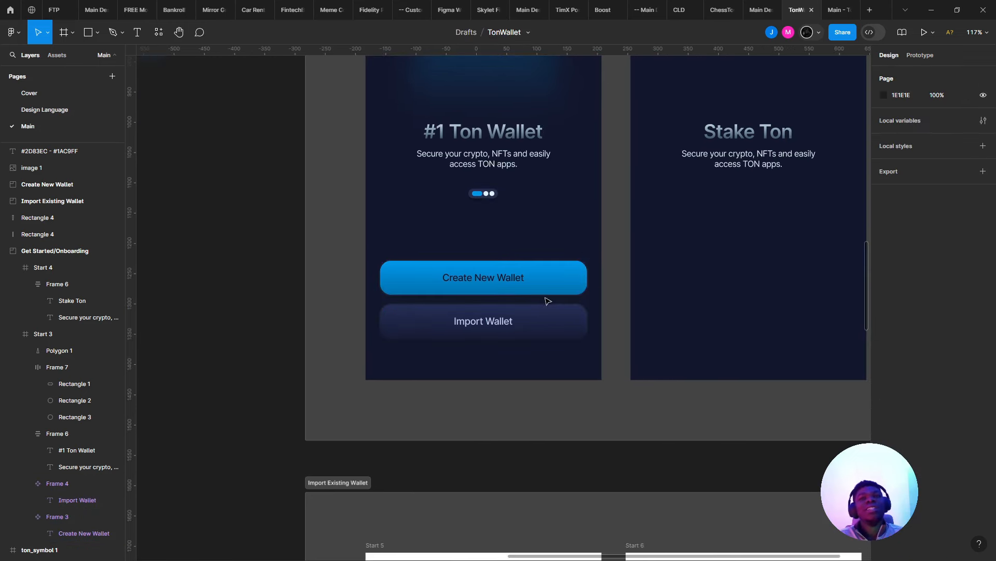
pyautogui.click(517, 293)
pyautogui.keyDown('shift'); pyautogui.click(494, 325); pyautogui.keyUp('shift')
pyautogui.hscroll(-3, 619, 329)
pyautogui.scroll(1, 618, 329)
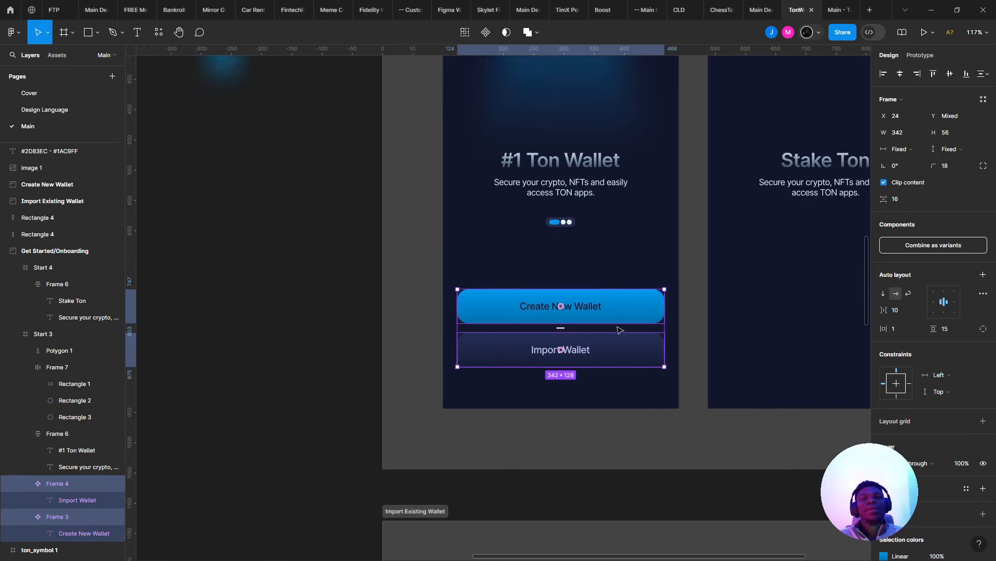
pyautogui.moveTo(496, 294); pyautogui.dragTo(281, 240)
pyautogui.hscroll(-1, 415, 197)
pyautogui.scroll(-4, 399, 192)
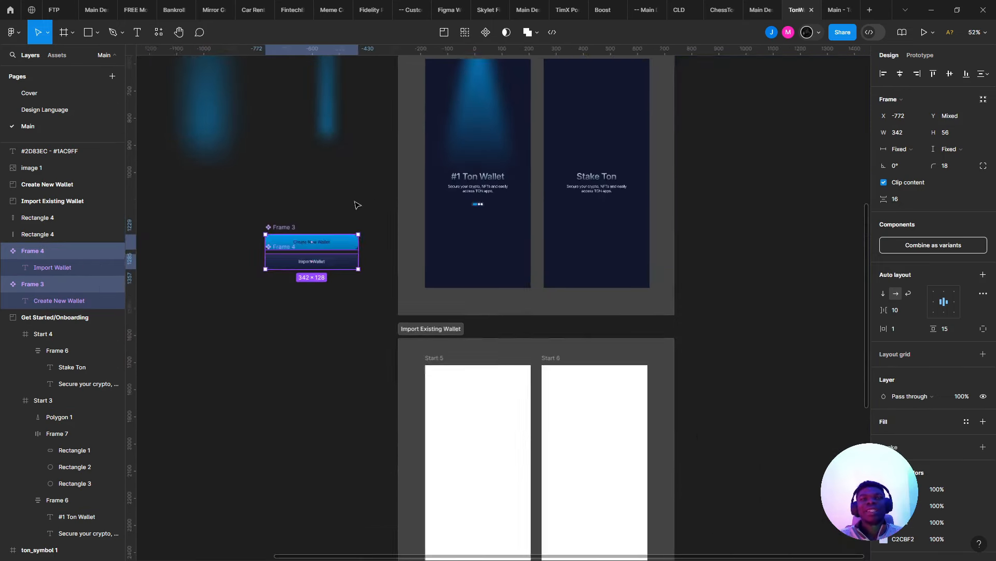
pyautogui.keyDown('ctrl'); pyautogui.scroll(4, 345, 218); pyautogui.keyUp('ctrl')
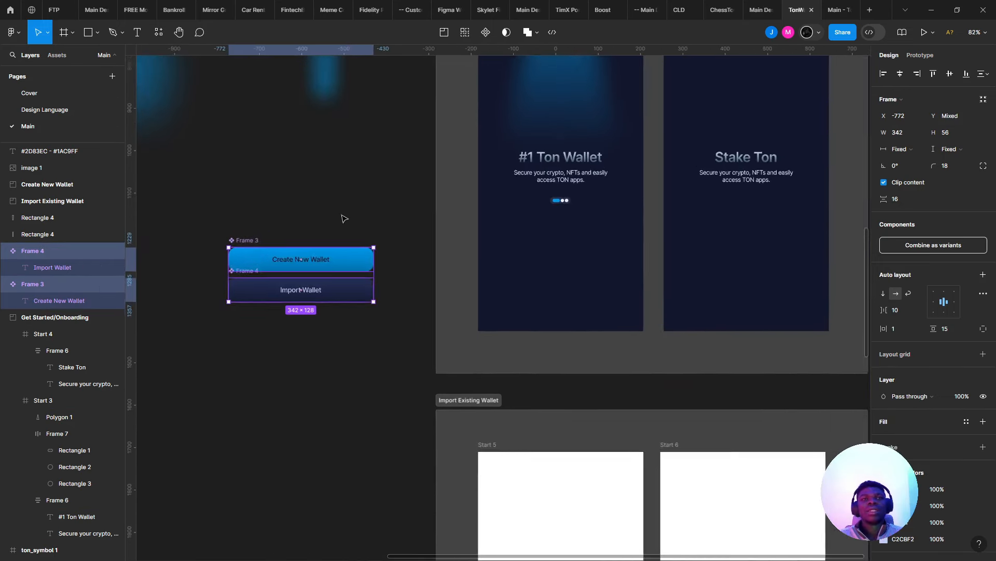
pyautogui.click(929, 247)
pyautogui.click(313, 272)
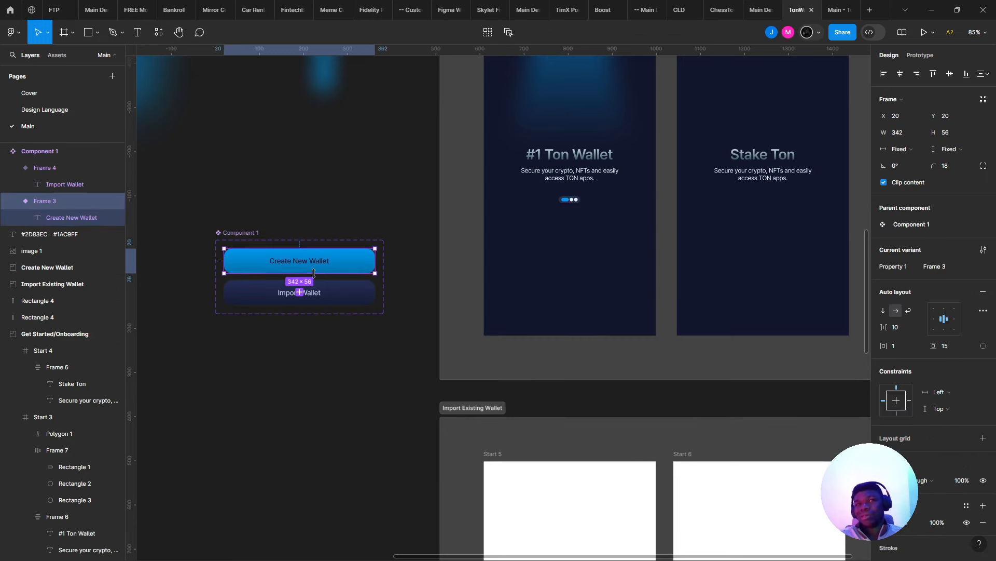
# - Copy both wallet button variants into Start 3 and wrap them in an auto layout frame
pyautogui.keyDown('shift'); pyautogui.click(330, 283); pyautogui.keyUp('shift')
pyautogui.moveTo(330, 283); pyautogui.dragTo(597, 259)
pyautogui.hotkey('shift', 'a')
pyautogui.scroll(5, 519, 249)
pyautogui.scroll(-5, 459, 232)
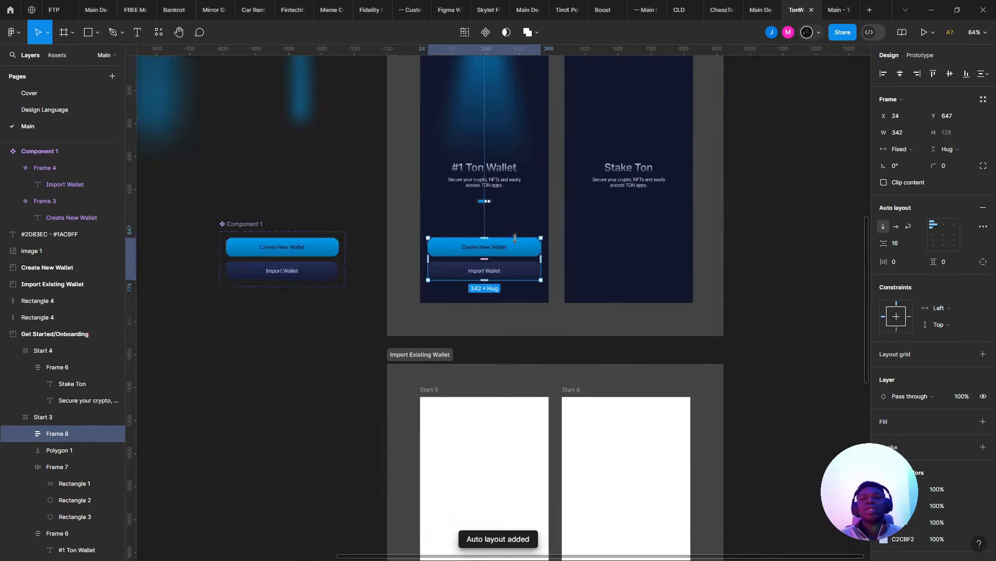
pyautogui.scroll(2, 441, 259)
pyautogui.scroll(-4, 431, 291)
pyautogui.scroll(4, 423, 311)
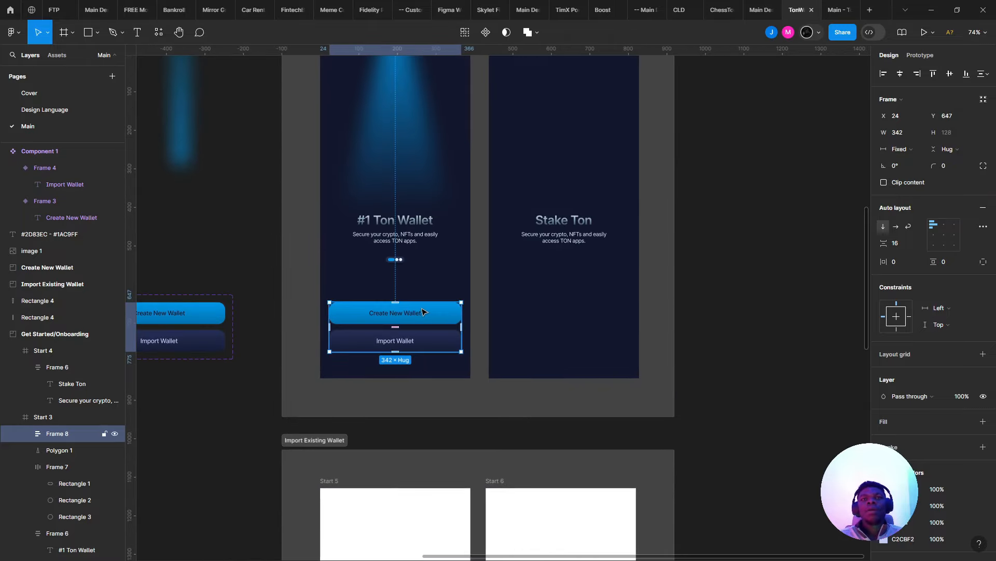
# - Link the Create New Wallet button to Start 5 as a prototype connection
pyautogui.press('Return')
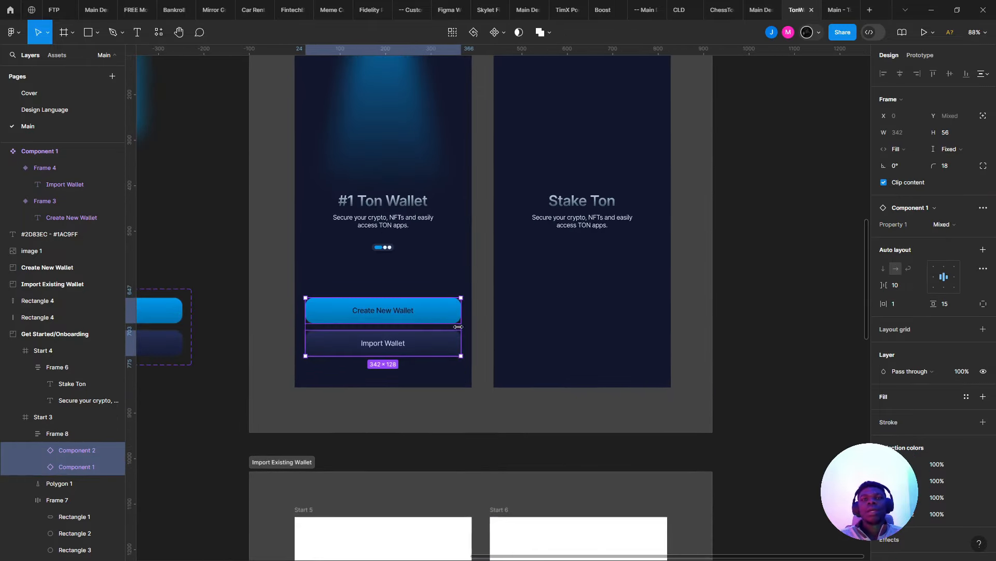
pyautogui.click(448, 312)
pyautogui.scroll(2, 478, 305)
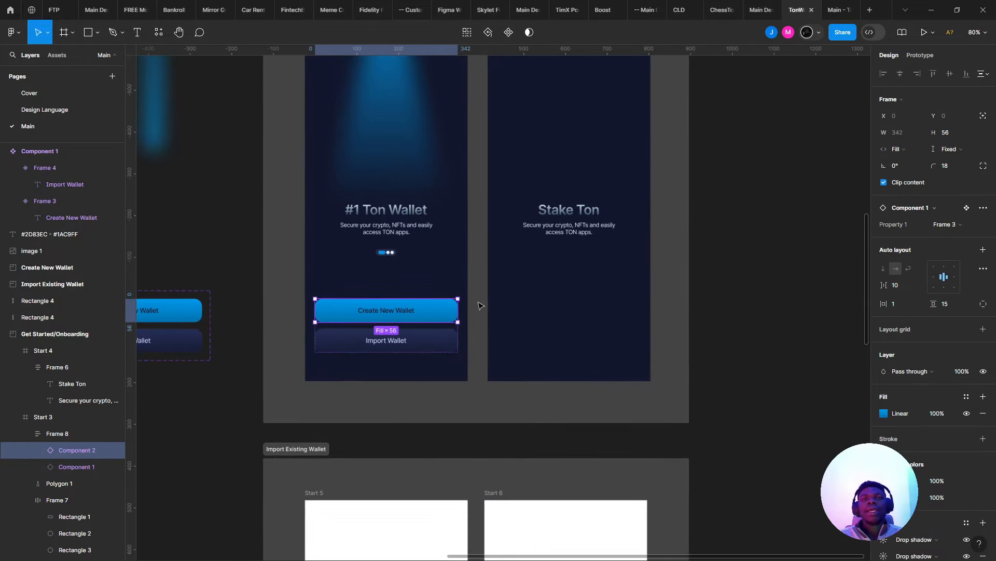
pyautogui.click(919, 55)
pyautogui.scroll(-3, 358, 309)
pyautogui.moveTo(416, 309); pyautogui.dragTo(381, 438)
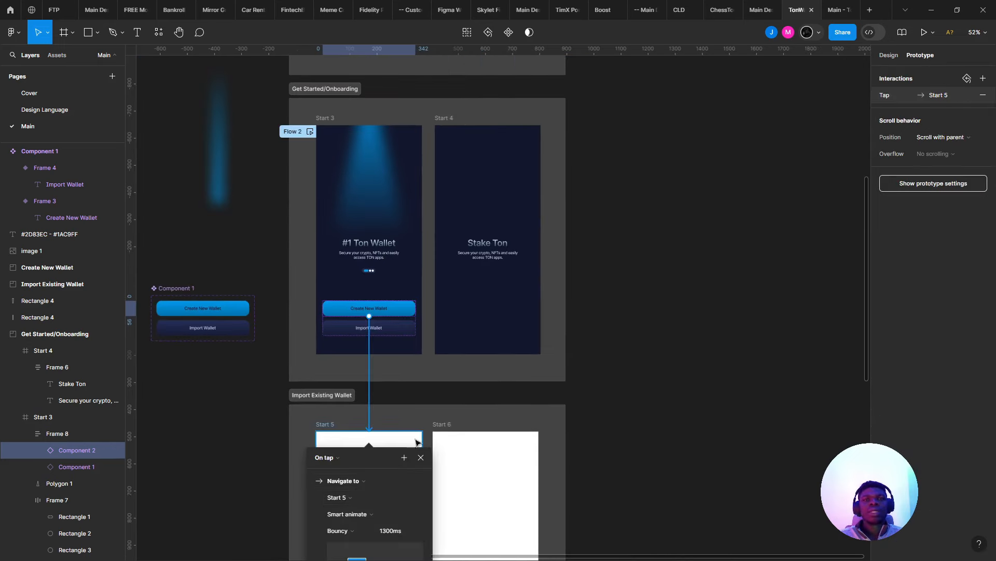
# - Connect the Import Wallet button to Start 5 with an Ease out transition
pyautogui.click(402, 328)
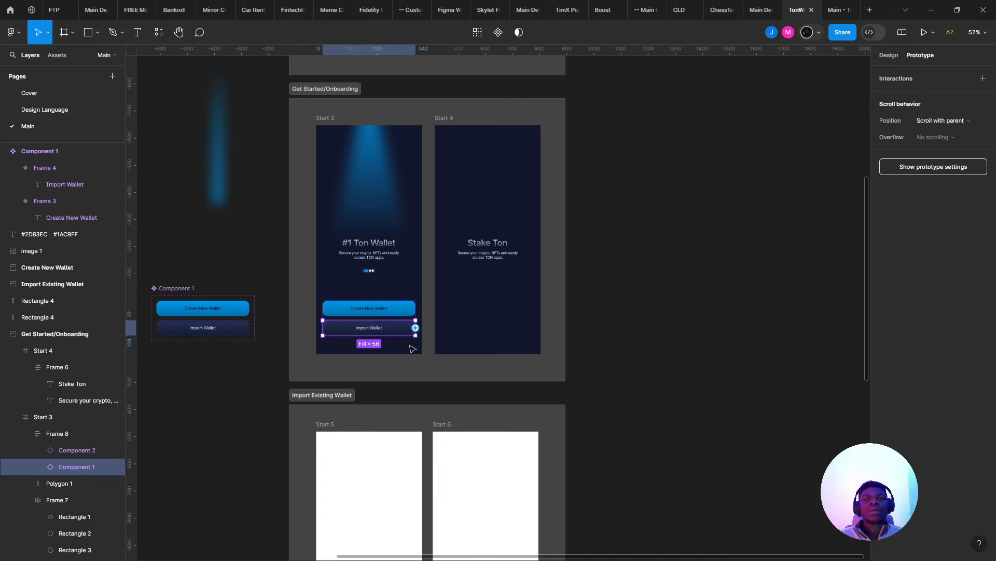
pyautogui.moveTo(415, 328); pyautogui.dragTo(331, 449)
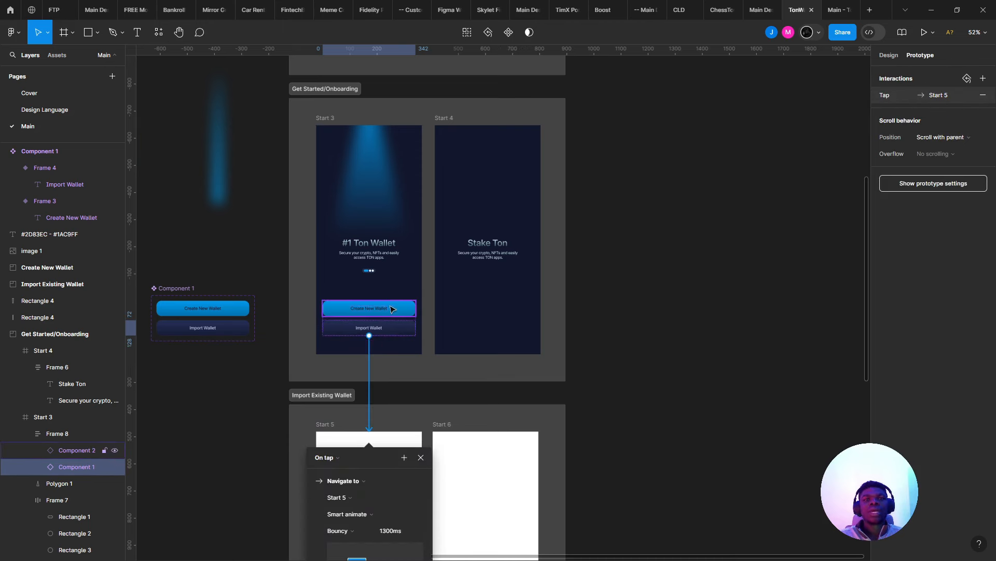
pyautogui.click(362, 527)
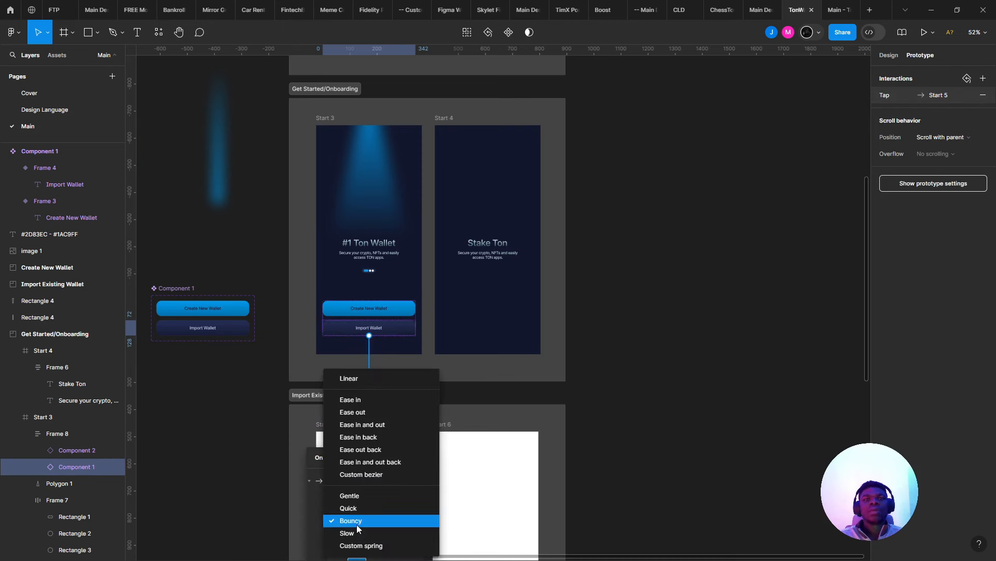
pyautogui.click(375, 413)
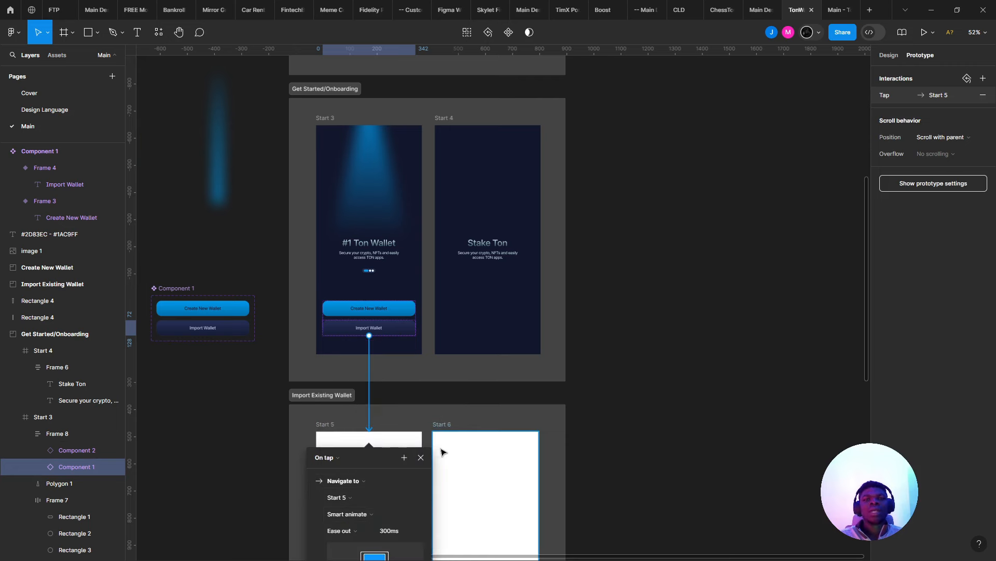
pyautogui.click(420, 458)
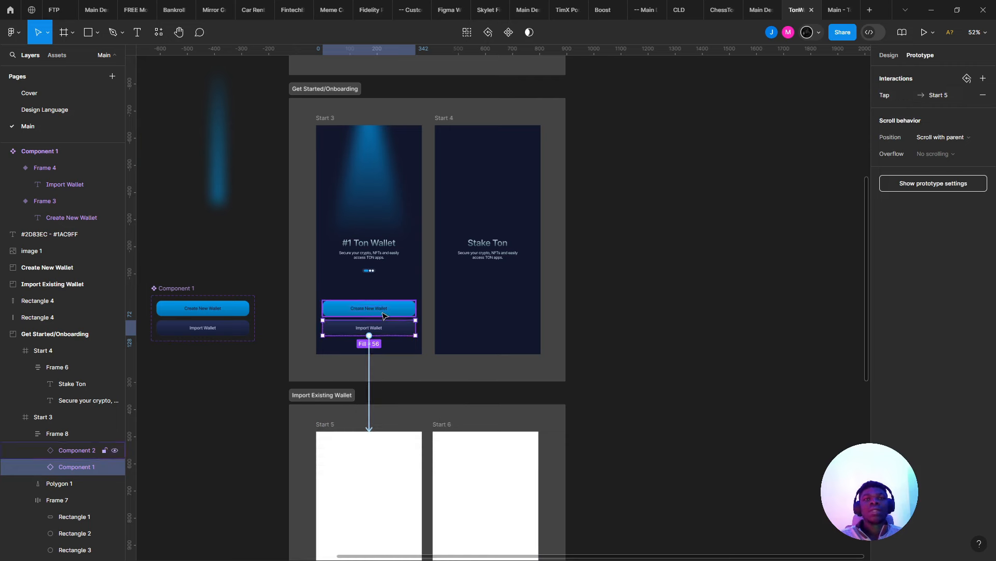
# - Redirect Create New Wallet's tap to Start 7, then return to Design properties
pyautogui.click(369, 308)
pyautogui.scroll(-3, 370, 309)
pyautogui.moveTo(366, 485); pyautogui.dragTo(386, 411)
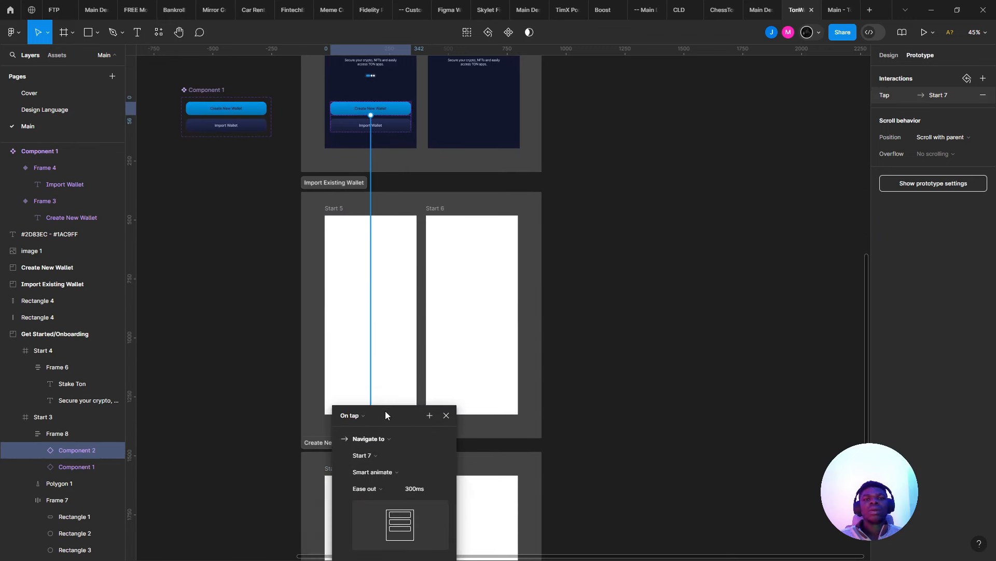
pyautogui.click(447, 415)
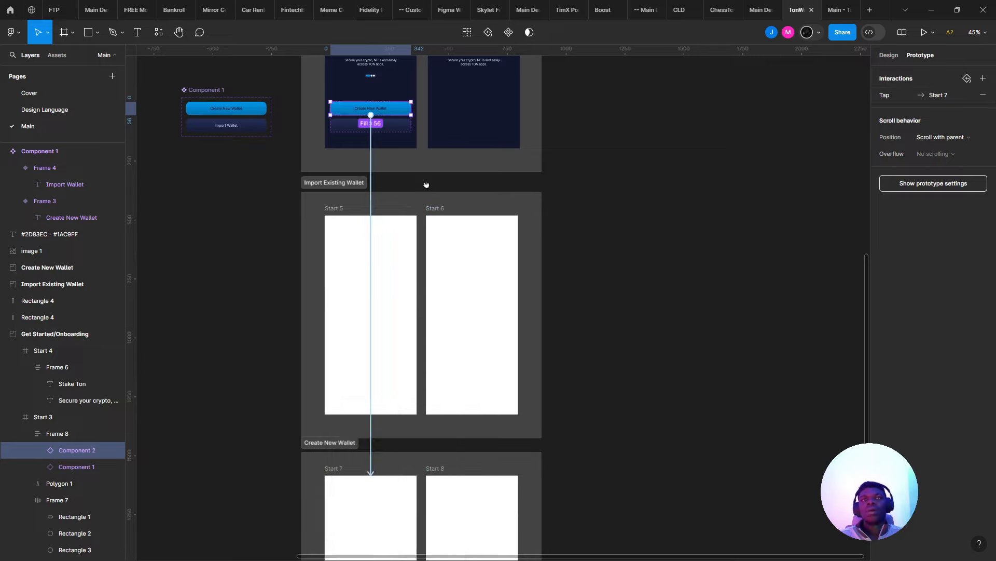
pyautogui.scroll(5, 429, 185)
pyautogui.scroll(4, 394, 326)
pyautogui.scroll(1, 436, 377)
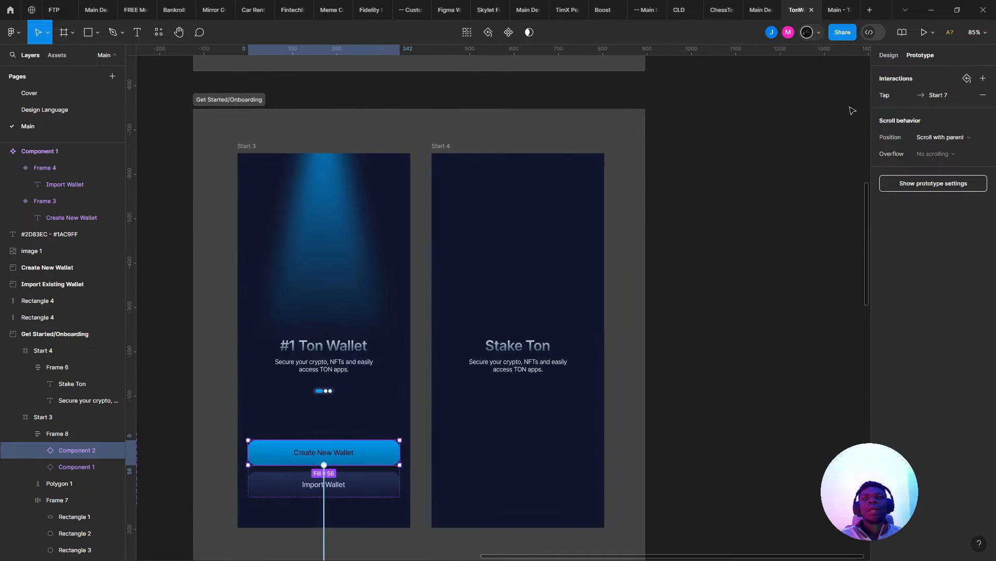
pyautogui.click(889, 55)
pyautogui.scroll(-2, 398, 328)
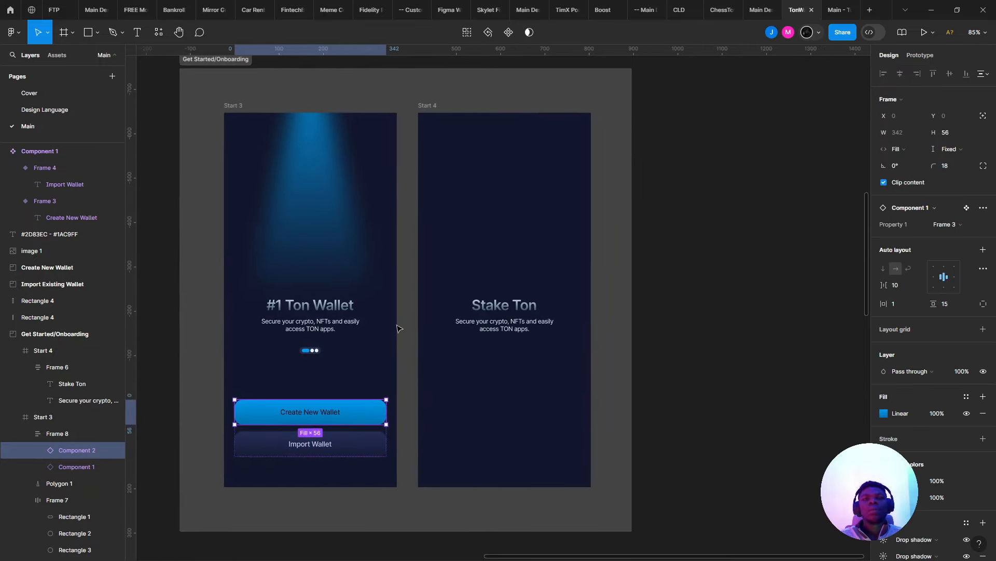
# - Inspect the Create New Wallet and Import Wallet variants in Component 1
pyautogui.click(471, 390)
pyautogui.click(347, 414)
pyautogui.click(491, 396)
pyautogui.scroll(10, 252, 421)
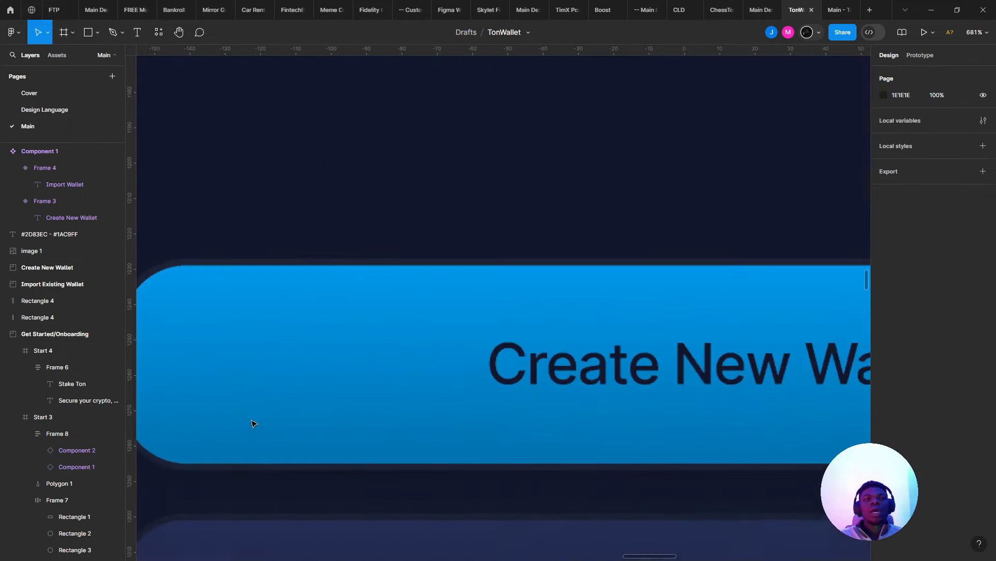
pyautogui.moveTo(251, 424); pyautogui.dragTo(516, 328)
pyautogui.scroll(-7, 493, 304)
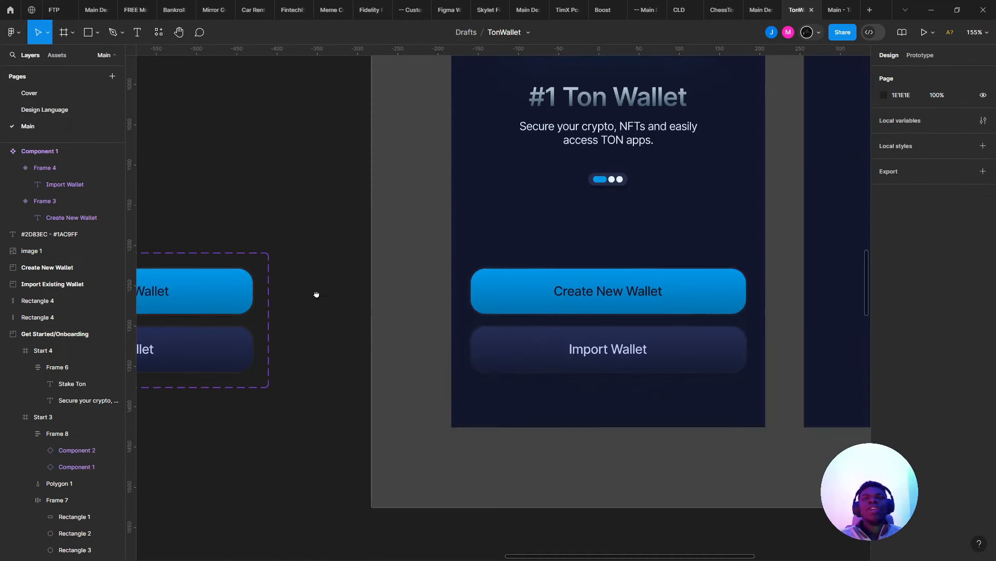
pyautogui.moveTo(317, 294); pyautogui.dragTo(540, 206)
pyautogui.scroll(4, 280, 224)
pyautogui.moveTo(375, 223); pyautogui.dragTo(743, 258)
pyautogui.click(595, 235)
pyautogui.keyDown('shift'); pyautogui.click(617, 332); pyautogui.keyUp('shift')
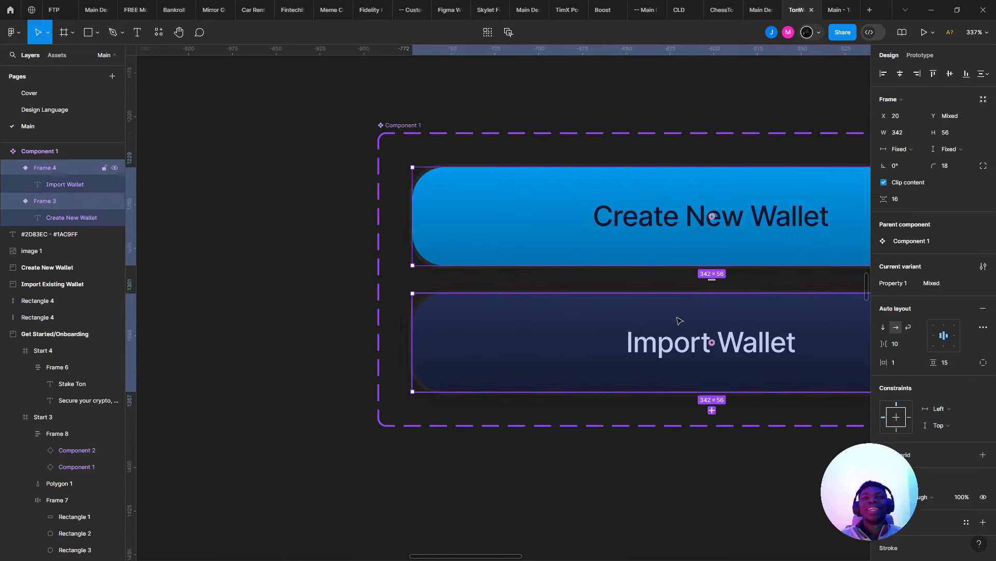
pyautogui.scroll(-3, 934, 403)
pyautogui.moveTo(720, 404); pyautogui.dragTo(625, 407)
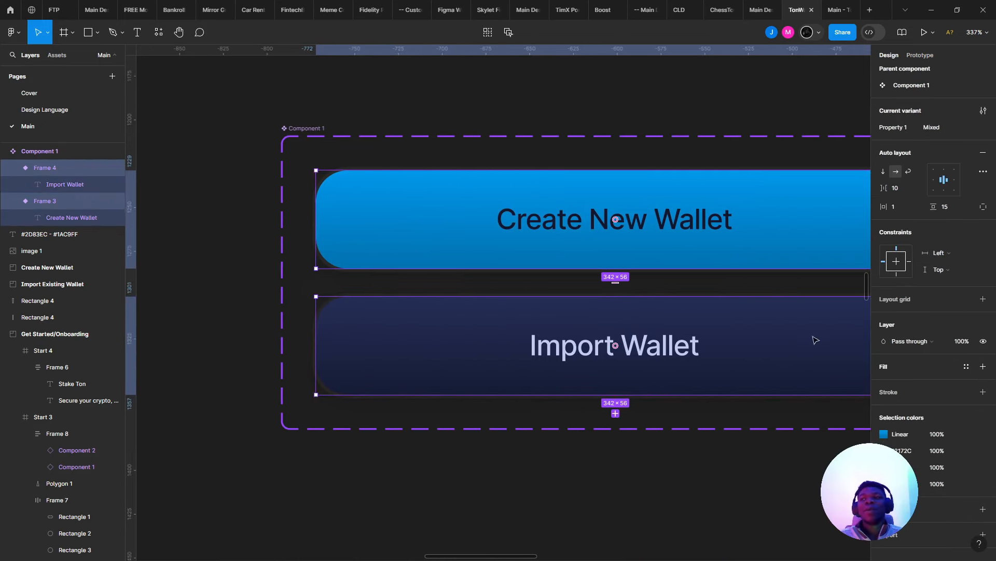
pyautogui.click(621, 306)
# - Paste a copy of Start 3's wallet button frame into the Start 4 screen
pyautogui.scroll(-1, 918, 480)
pyautogui.moveTo(774, 284); pyautogui.dragTo(552, 287)
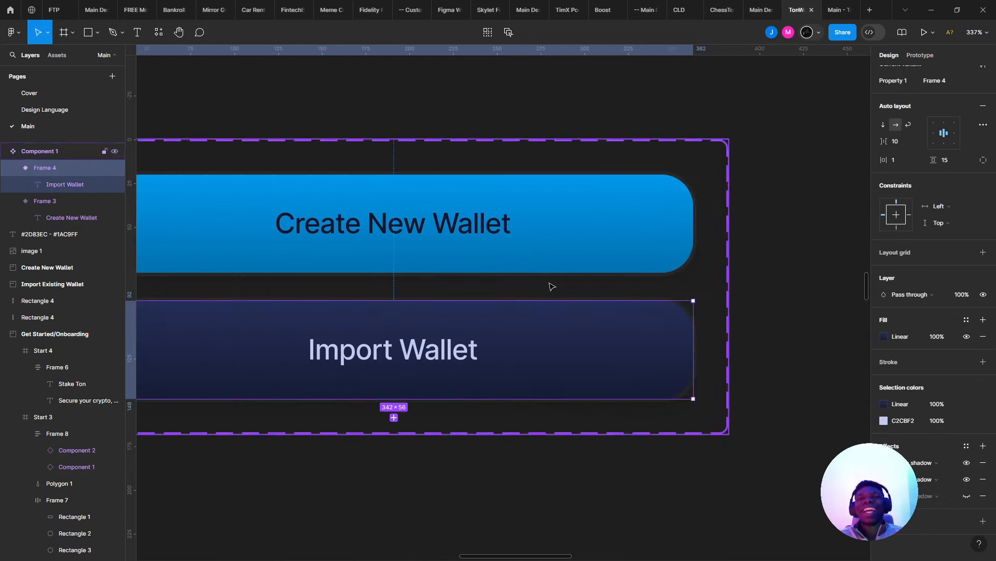
pyautogui.scroll(-5, 661, 263)
pyautogui.scroll(2, 789, 259)
pyautogui.moveTo(789, 259); pyautogui.dragTo(459, 258)
pyautogui.scroll(5, 458, 258)
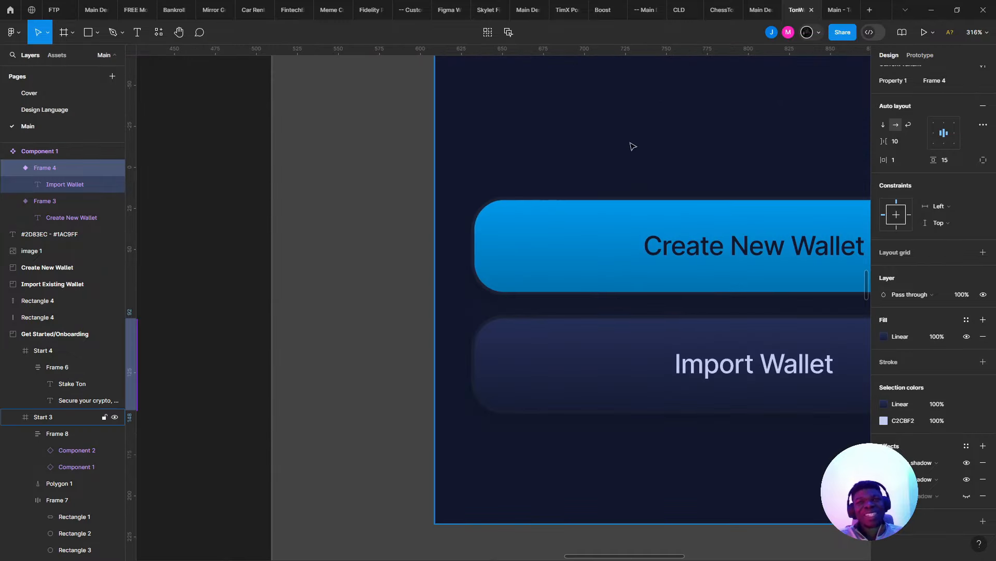
pyautogui.click(581, 273)
pyautogui.click(483, 163)
pyautogui.scroll(-5, 483, 163)
pyautogui.moveTo(494, 280); pyautogui.dragTo(411, 311)
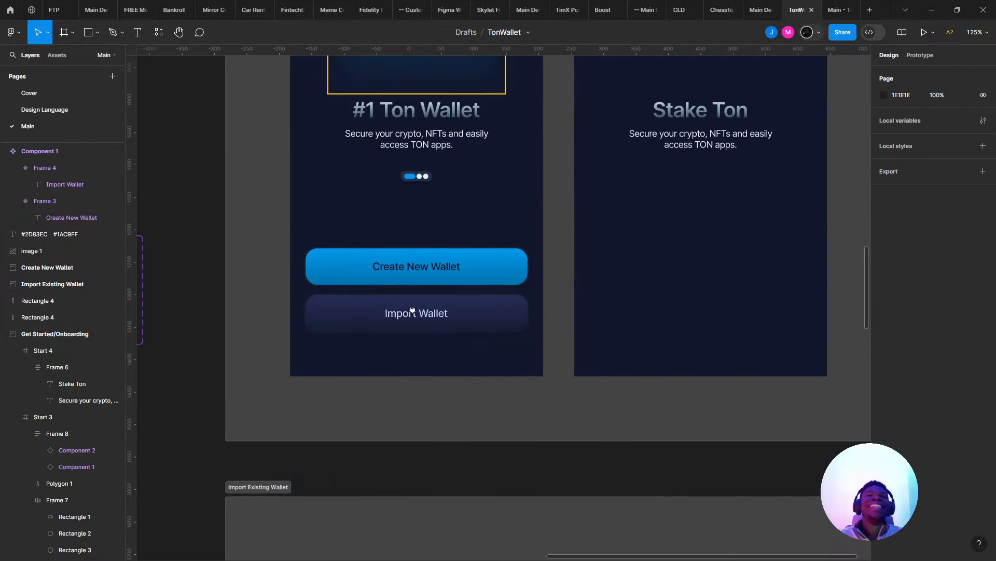
pyautogui.click(431, 270)
pyautogui.moveTo(511, 315); pyautogui.dragTo(429, 361)
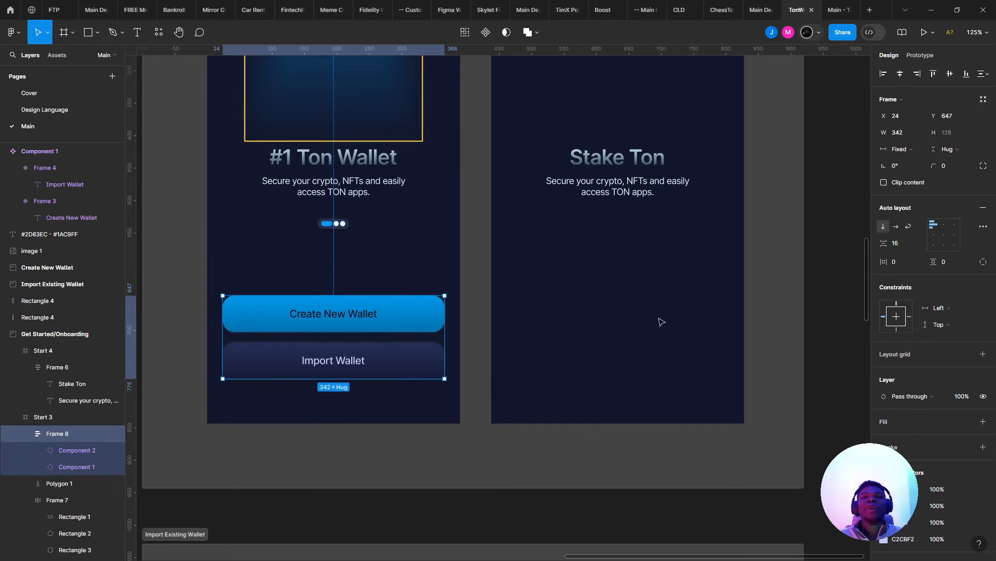
pyautogui.click(661, 323)
pyautogui.hotkey('ctrl', 'v')
# - Copy the blue spotlight shape from the first screen into the Stake Ton screen
pyautogui.click(376, 231)
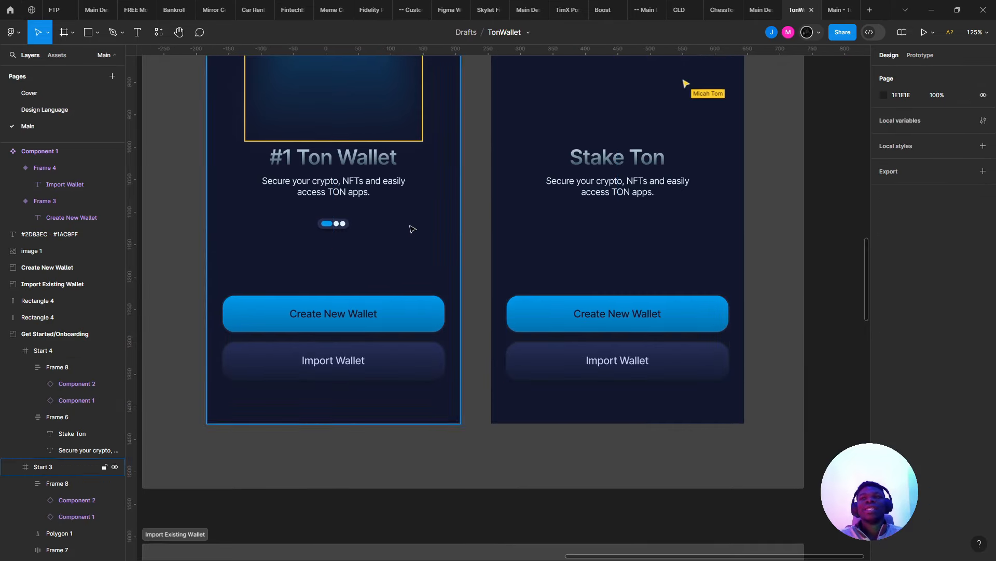
pyautogui.scroll(-3, 404, 229)
pyautogui.scroll(4, 504, 189)
pyautogui.click(502, 193)
pyautogui.moveTo(466, 164); pyautogui.dragTo(484, 331)
pyautogui.click(333, 232)
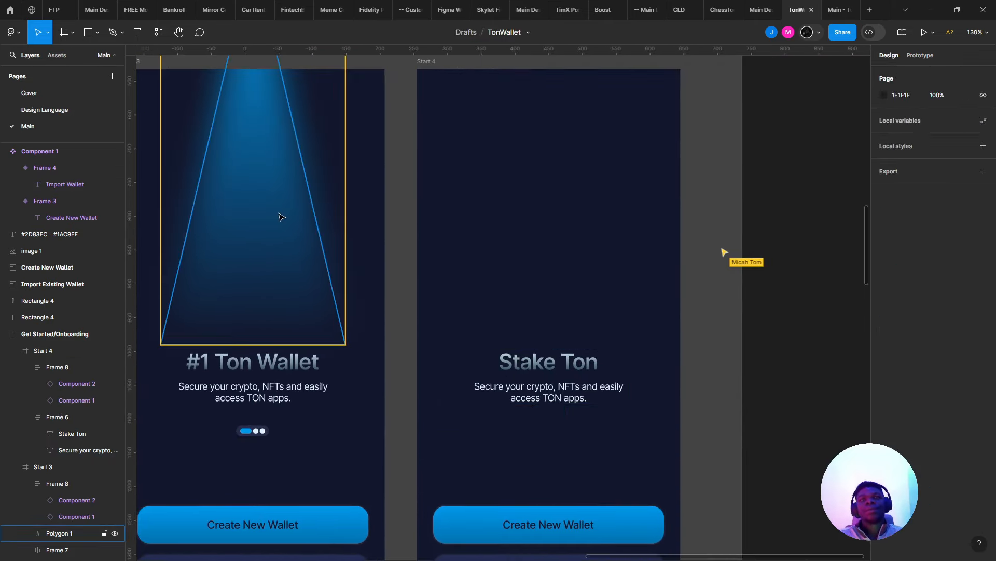
pyautogui.click(280, 217)
pyautogui.rightClick(627, 161)
pyautogui.press('Escape')
pyautogui.hotkey('ctrl', 'v')
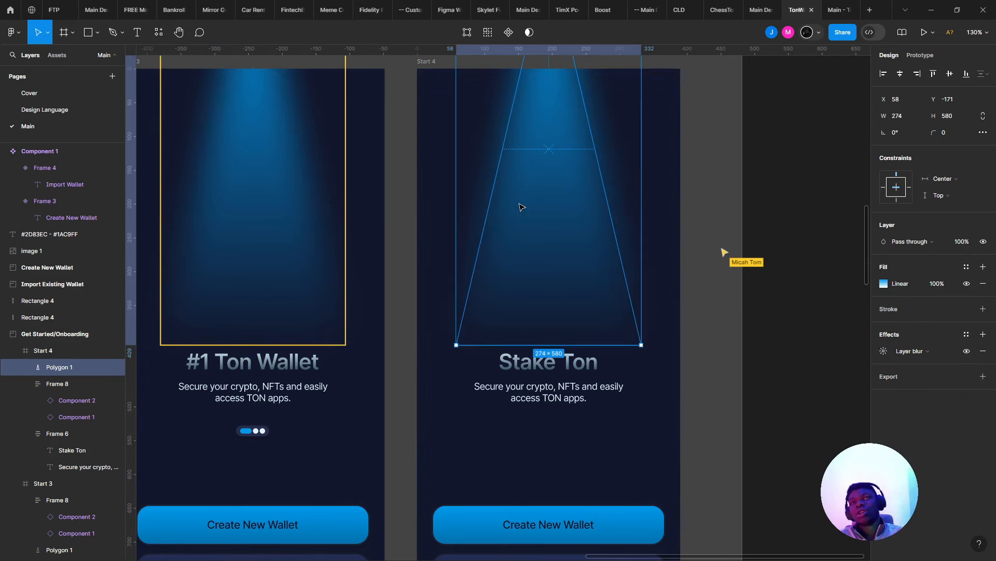
# - Check the Stake Ton and #1 Ton Wallet heading blocks
pyautogui.scroll(-3, 503, 352)
pyautogui.click(574, 305)
pyautogui.scroll(-2, 570, 304)
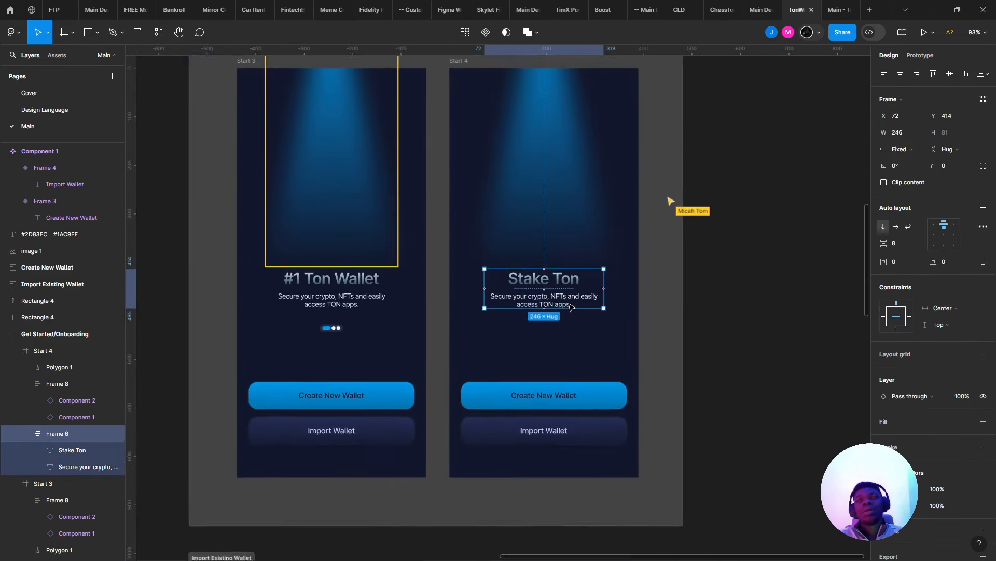
pyautogui.moveTo(569, 303); pyautogui.dragTo(575, 366)
pyautogui.click(334, 353)
pyautogui.scroll(5, 334, 354)
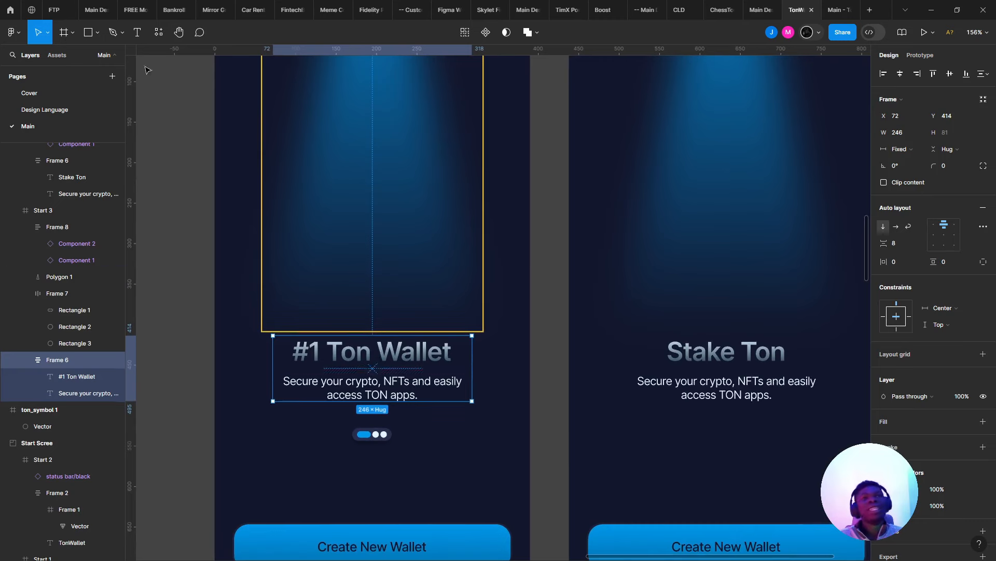
pyautogui.click(64, 33)
# - Draw a white 73×73 rounded square in the spotlight, tilted about -36 degrees
pyautogui.moveTo(313, 195); pyautogui.dragTo(371, 254)
pyautogui.scroll(2, 350, 240)
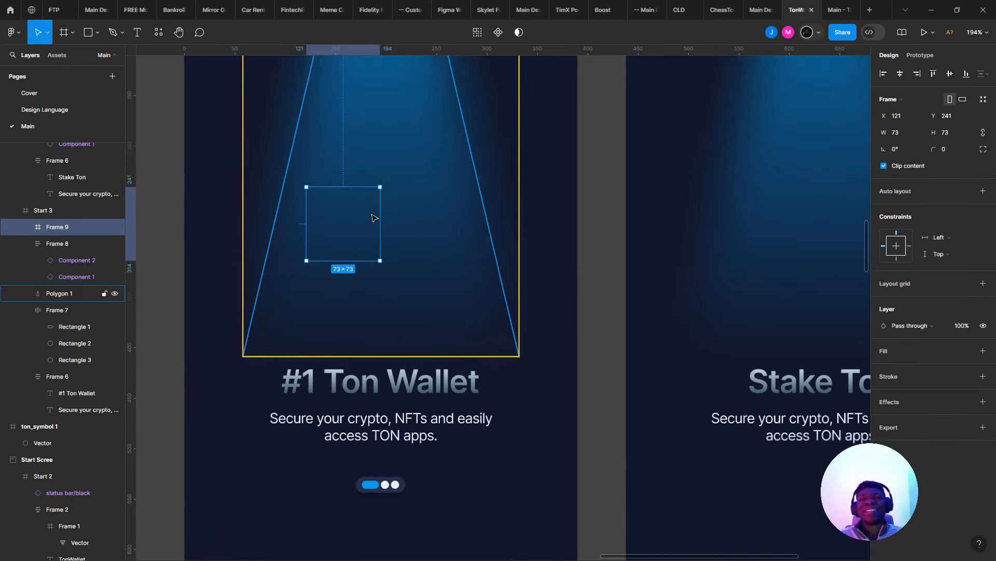
pyautogui.moveTo(374, 216); pyautogui.dragTo(401, 221)
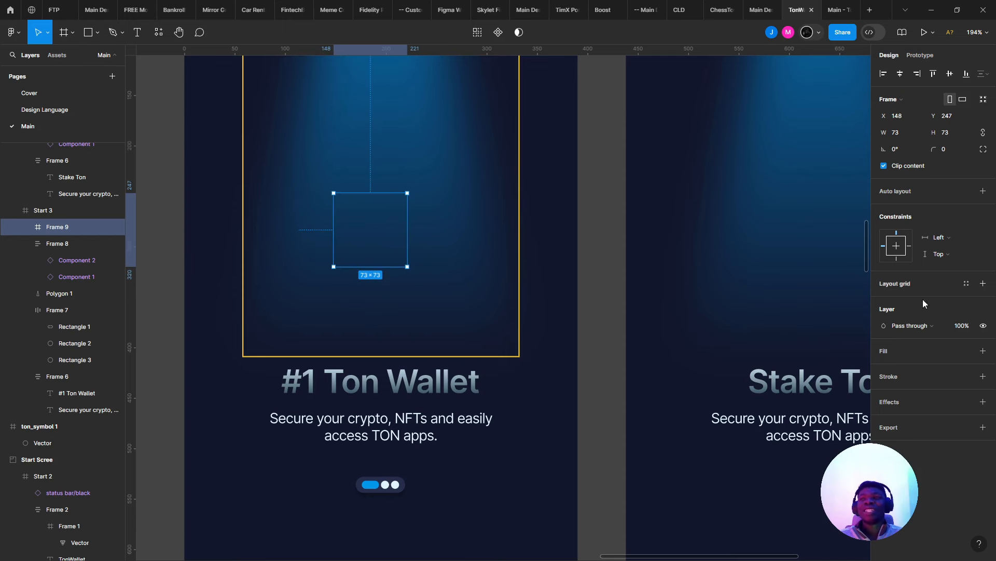
pyautogui.click(983, 351)
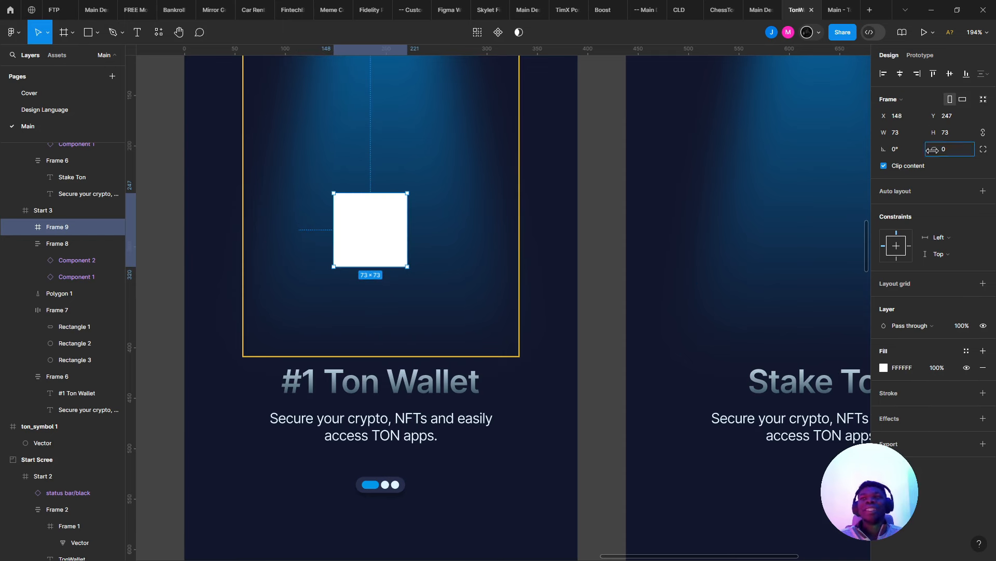
pyautogui.moveTo(933, 150); pyautogui.dragTo(72, 152)
pyautogui.scroll(3, 345, 256)
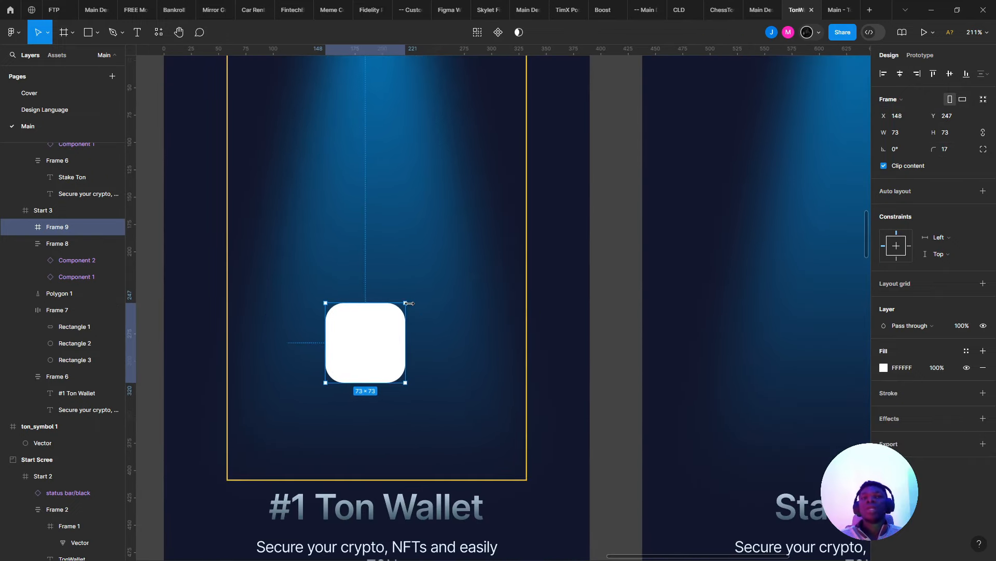
pyautogui.moveTo(412, 303); pyautogui.dragTo(427, 338)
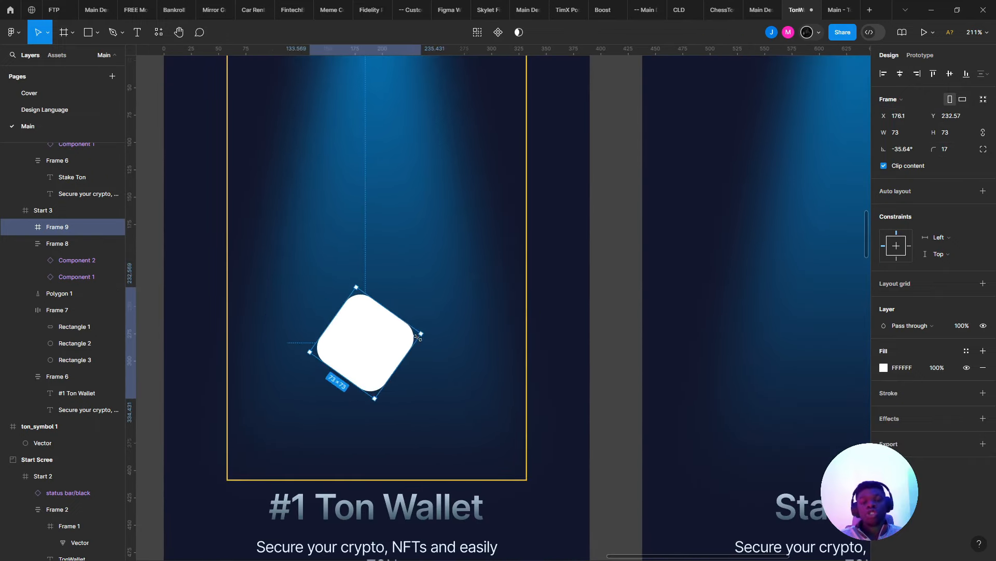
# - Duplicate it into three tilted squares and scale all three to 0.85x
pyautogui.moveTo(358, 349)
pyautogui.mouseDown()
pyautogui.moveTo(399, 196)
pyautogui.moveTo(287, 278)
pyautogui.moveTo(291, 268)
pyautogui.moveTo(373, 348)
pyautogui.mouseUp()
pyautogui.keyDown('shift'); pyautogui.click(303, 275); pyautogui.keyUp('shift')
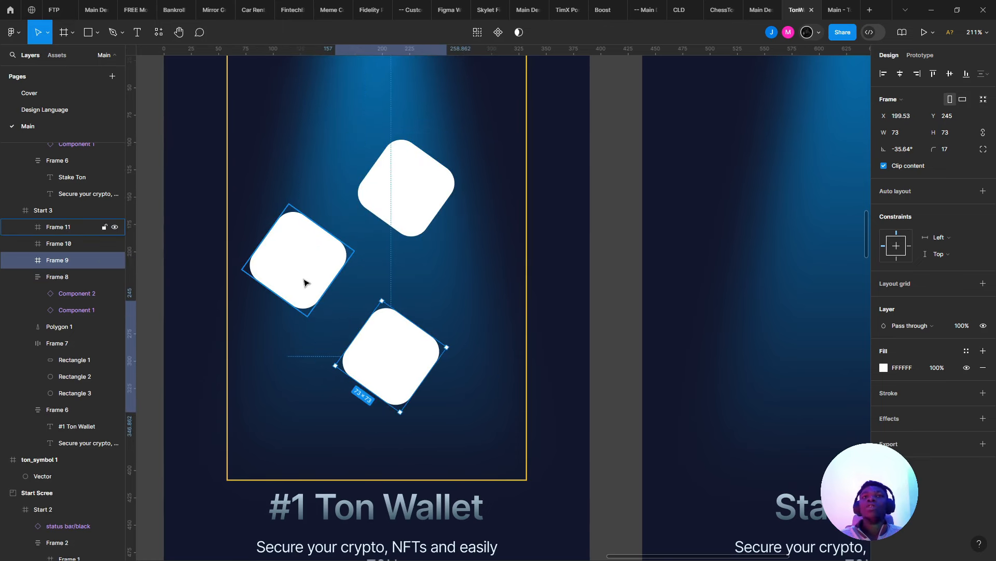
pyautogui.keyDown('shift'); pyautogui.click(410, 187); pyautogui.keyUp('shift')
pyautogui.moveTo(402, 156); pyautogui.dragTo(423, 180)
pyautogui.press('k')
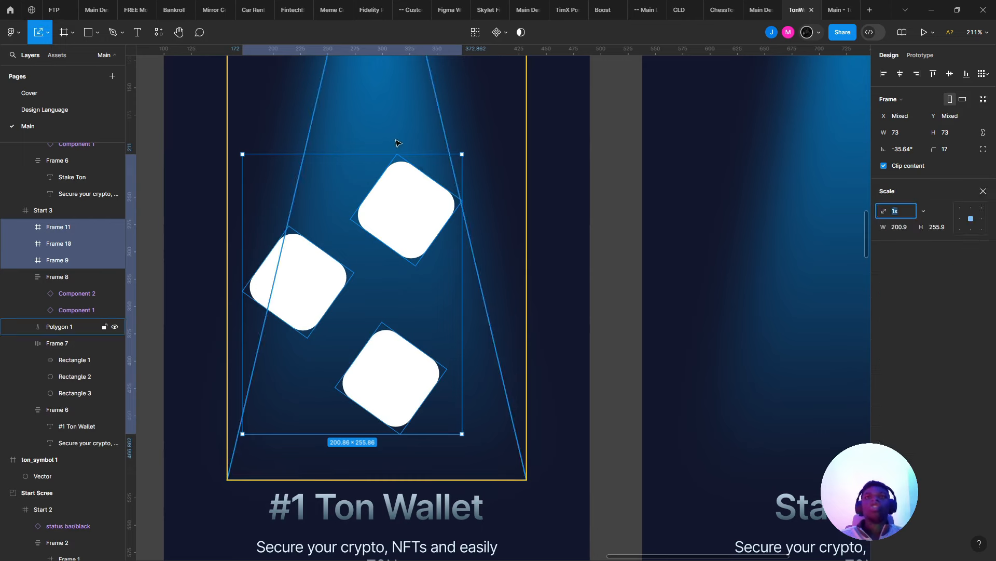
pyautogui.moveTo(371, 157); pyautogui.dragTo(373, 175)
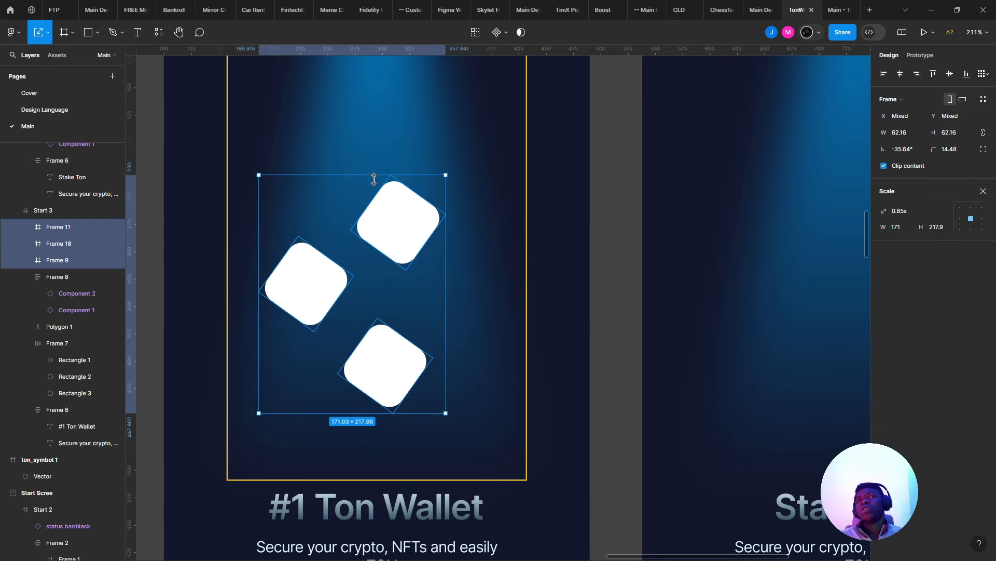
pyautogui.scroll(-3, 367, 238)
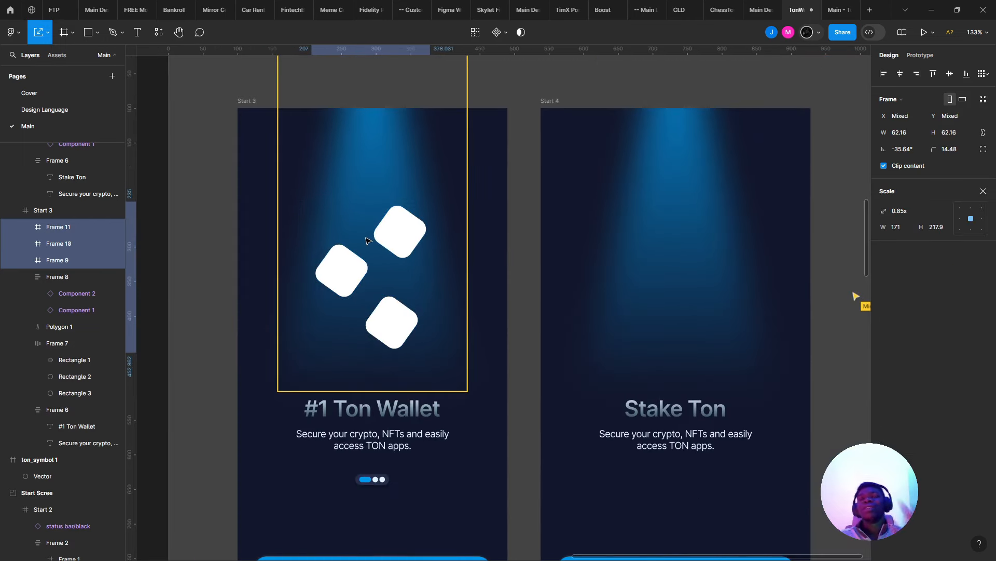
pyautogui.moveTo(367, 241); pyautogui.dragTo(356, 238)
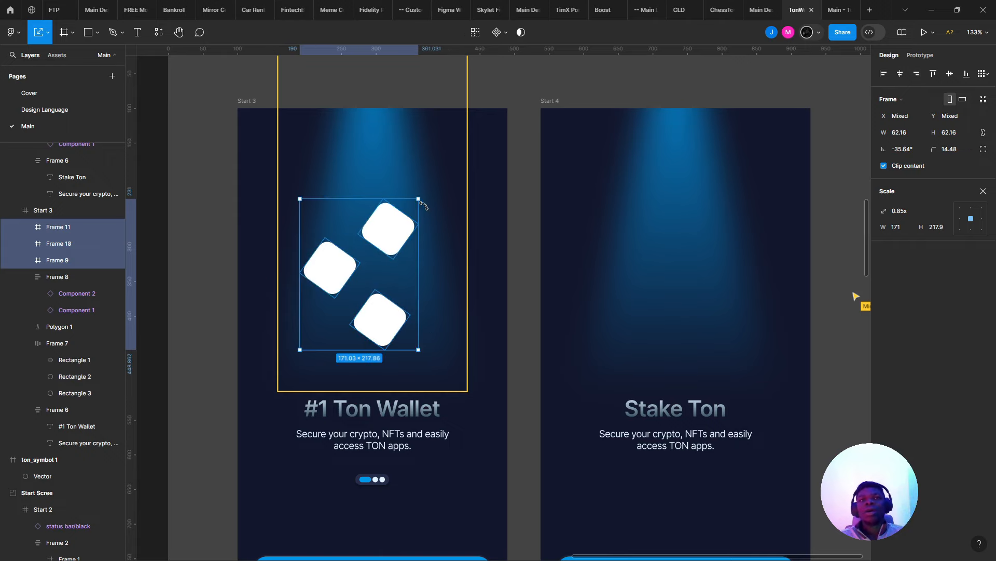
# - Select the tilted squares, leaving the spotlight shape out of the selection
pyautogui.scroll(-5, 424, 205)
pyautogui.click(575, 187)
pyautogui.scroll(-2, 572, 187)
pyautogui.scroll(6, 520, 189)
pyautogui.click(362, 274)
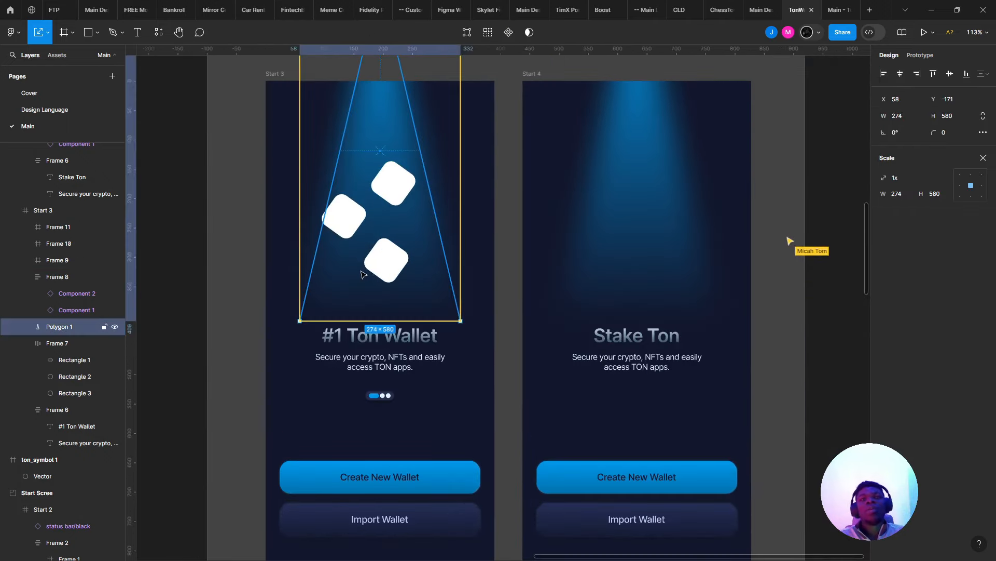
pyautogui.scroll(3, 365, 232)
pyautogui.click(351, 221)
pyautogui.keyDown('shift'); pyautogui.click(390, 252); pyautogui.keyUp('shift')
pyautogui.keyDown('shift'); pyautogui.click(424, 129); pyautogui.keyUp('shift')
pyautogui.keyDown('shift'); pyautogui.click(424, 134); pyautogui.keyUp('shift')
# - Fill all three squares with the dark 12172C colour using the eyedropper
pyautogui.keyDown('shift'); pyautogui.click(424, 134); pyautogui.keyUp('shift')
pyautogui.press('i')
pyautogui.click(540, 176)
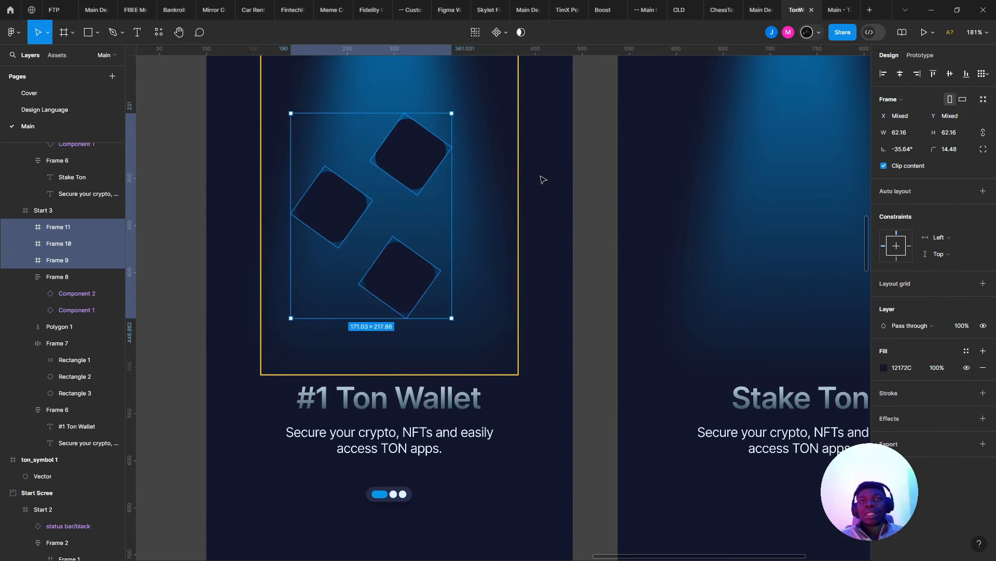
# - Change the fill to a flipped linear gradient from 3C4C92 to 12172C
pyautogui.click(884, 367)
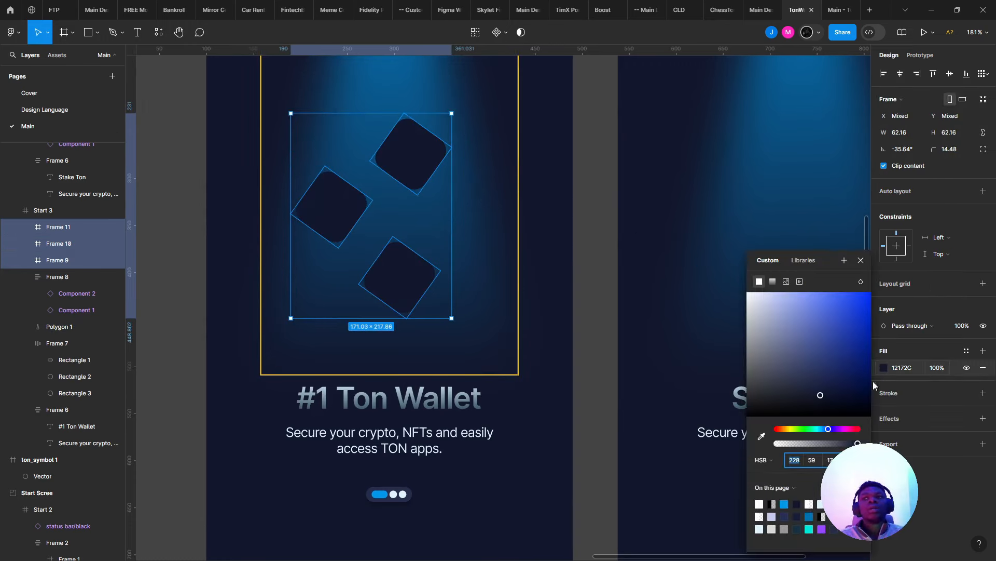
pyautogui.click(774, 282)
pyautogui.click(807, 396)
pyautogui.click(804, 378)
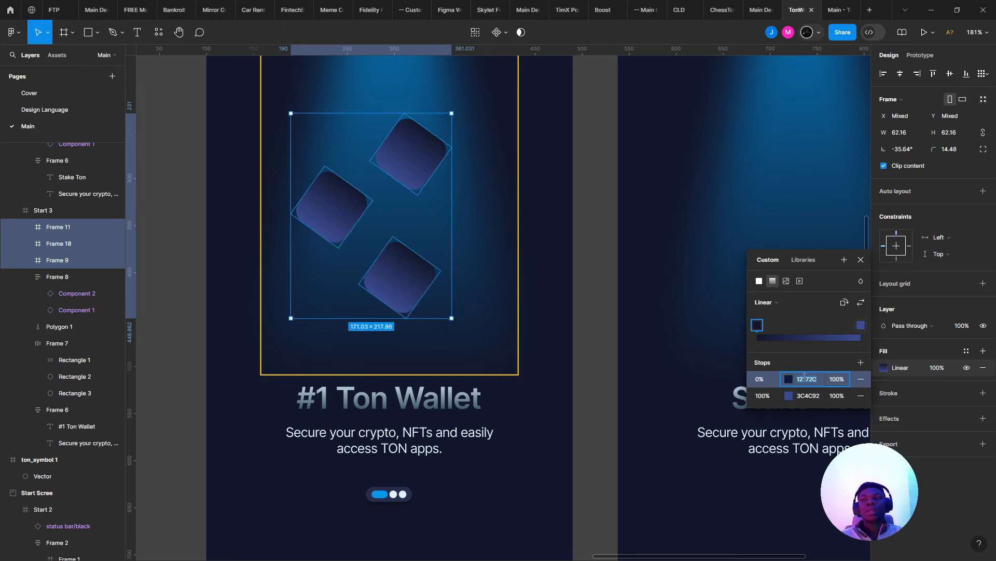
pyautogui.press('Return')
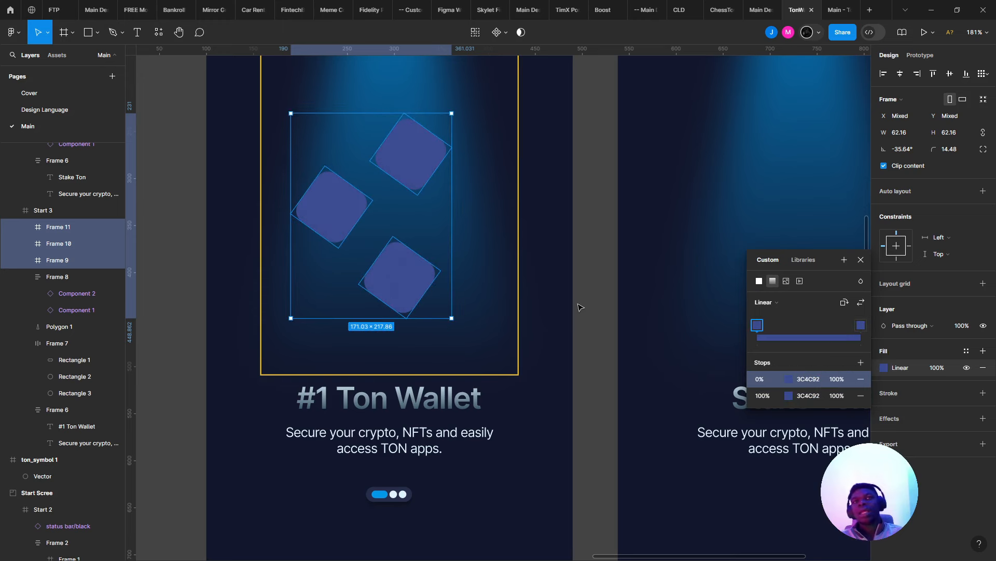
pyautogui.hotkey('ctrl', 'z')
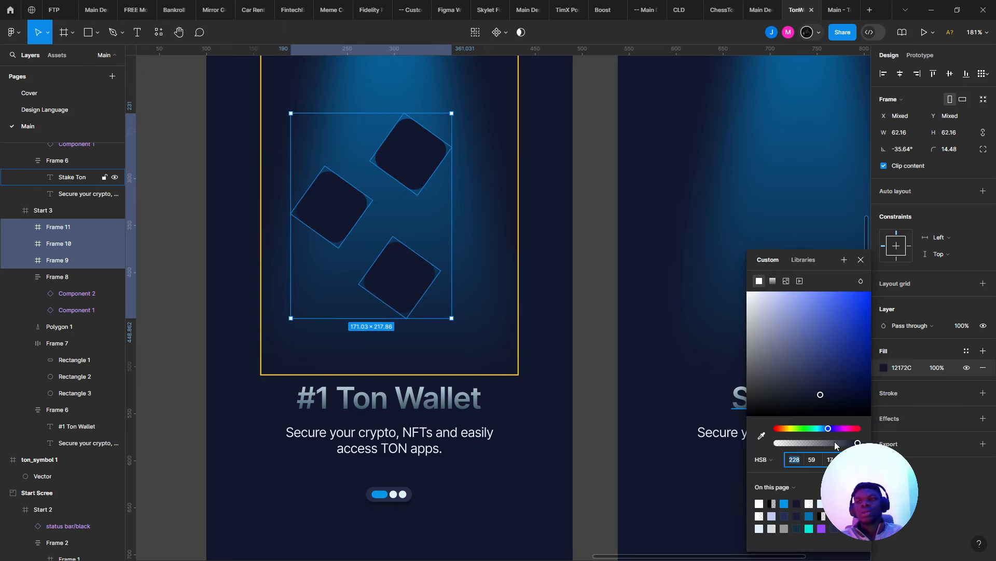
pyautogui.click(771, 282)
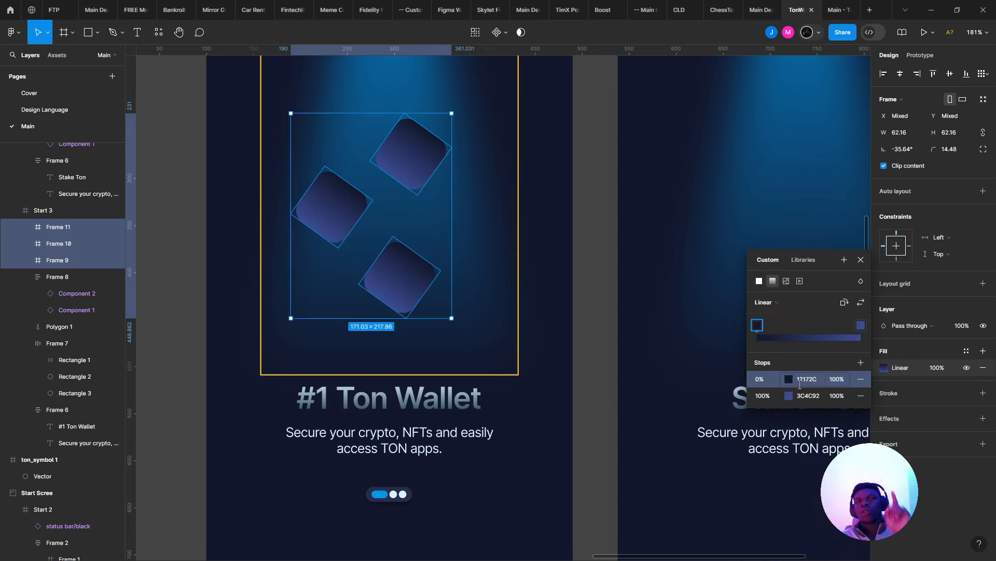
pyautogui.click(861, 302)
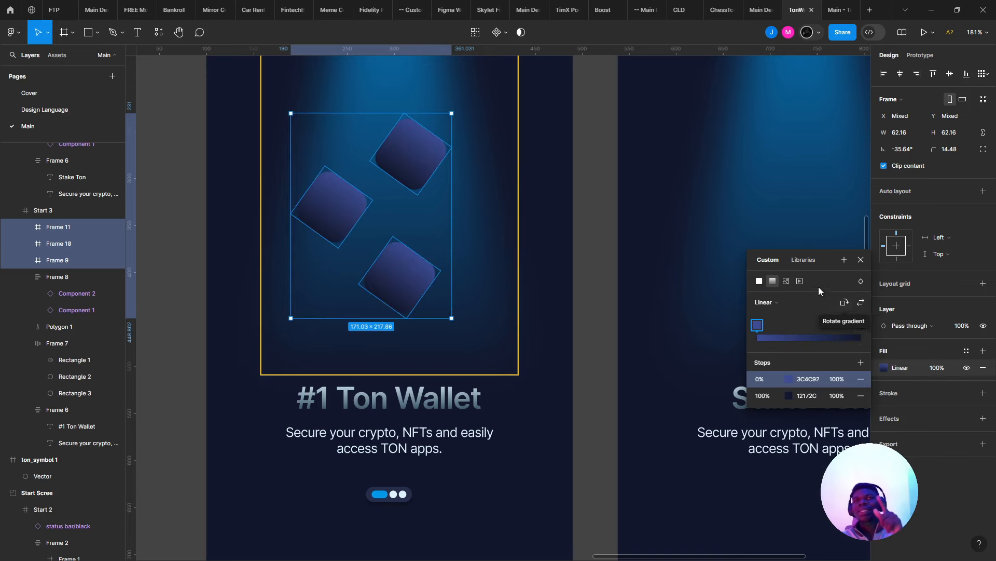
pyautogui.click(340, 221)
pyautogui.scroll(5, 386, 133)
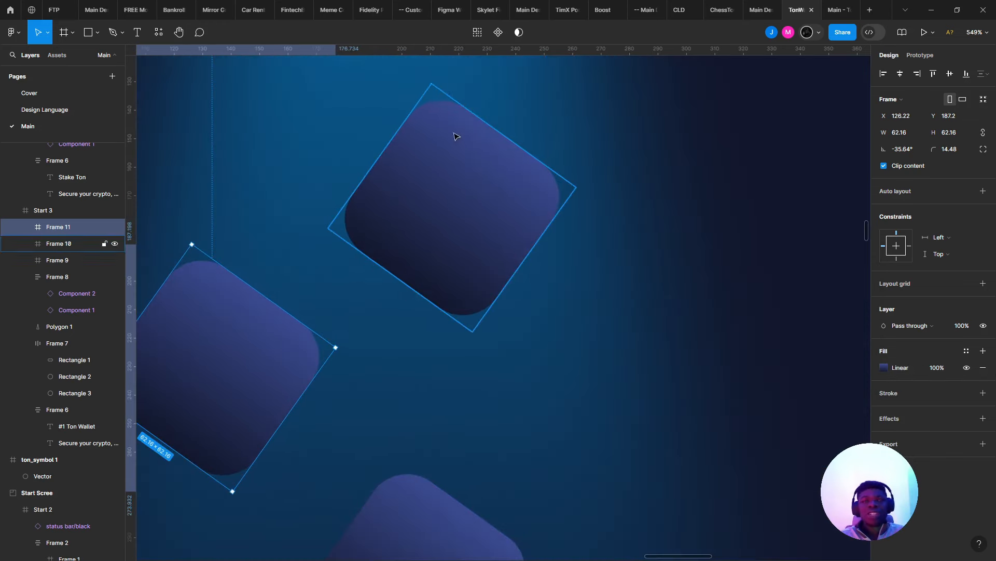
# - Make the upper square's gradient run straight from top to bottom
pyautogui.click(456, 136)
pyautogui.click(884, 367)
pyautogui.scroll(3, 468, 136)
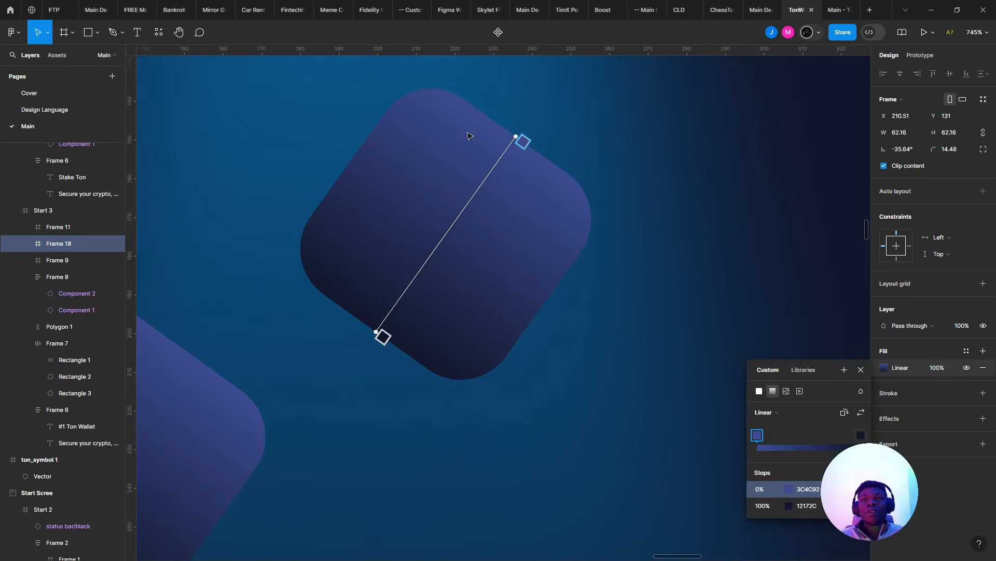
pyautogui.scroll(-5, 483, 135)
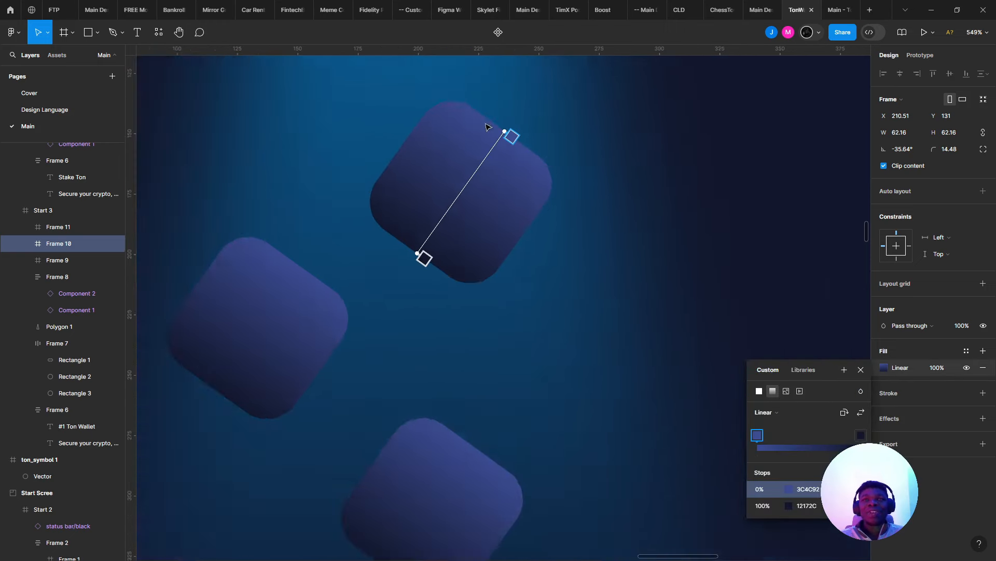
pyautogui.scroll(2, 483, 222)
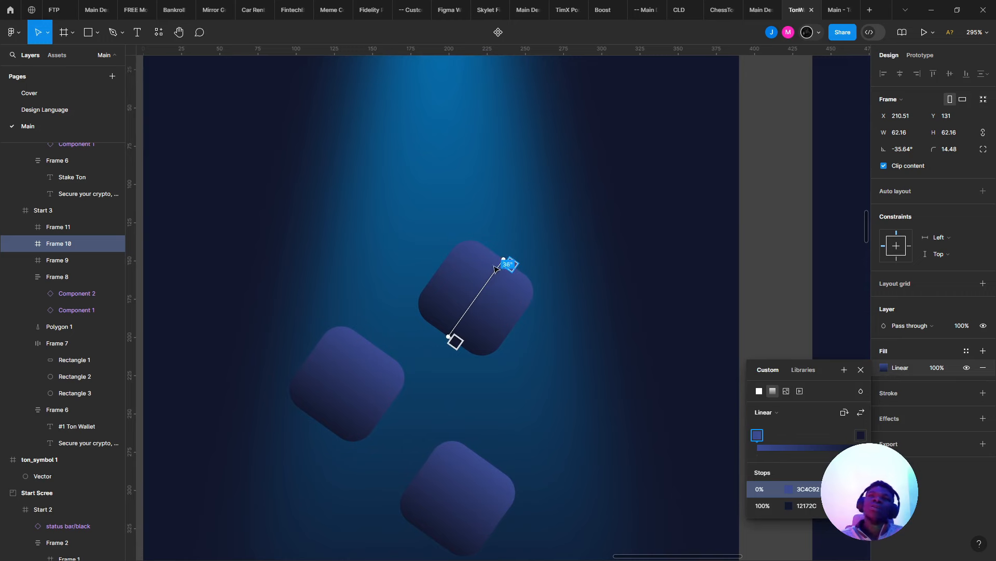
pyautogui.moveTo(493, 248); pyautogui.dragTo(482, 242)
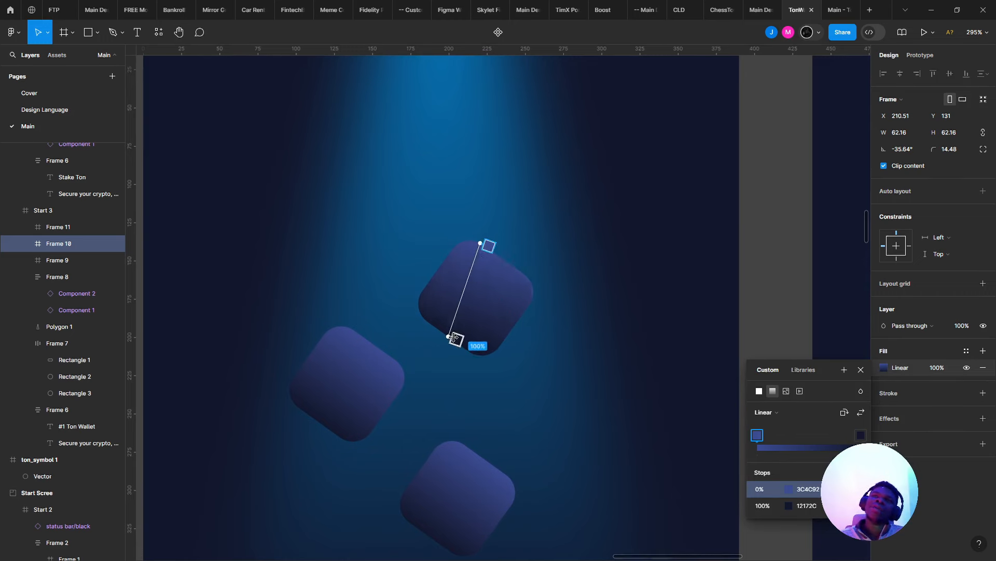
pyautogui.moveTo(450, 337); pyautogui.dragTo(477, 355)
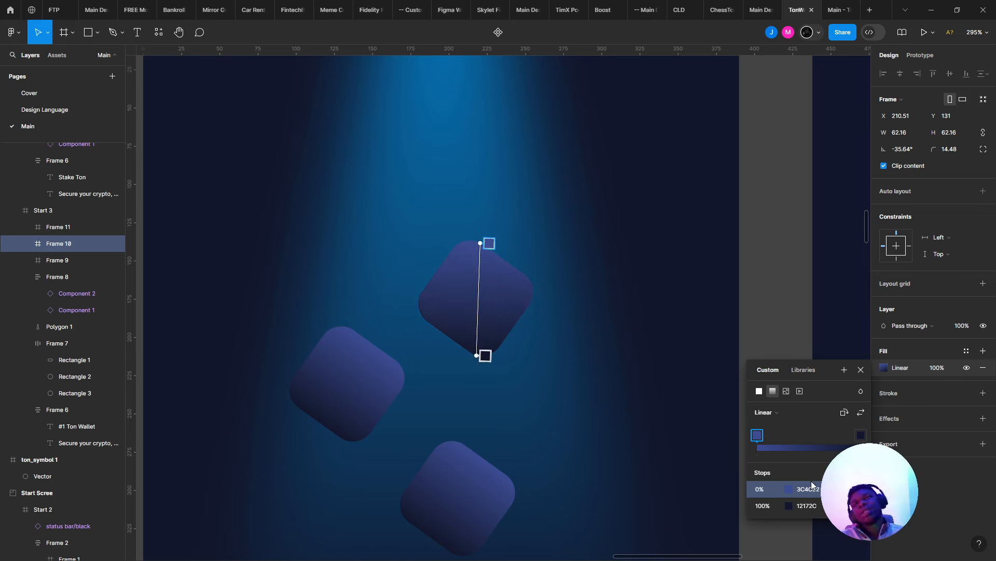
# - Set the first gradient stop to 12172C, then lighten it to 212855
pyautogui.click(812, 505)
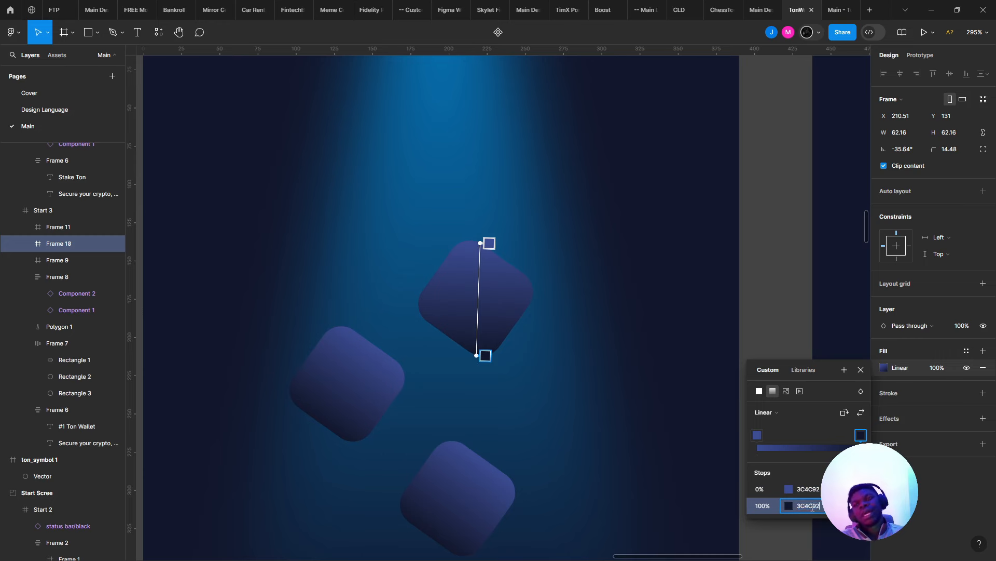
pyautogui.press('Return')
pyautogui.hotkey('ctrl', 'z')
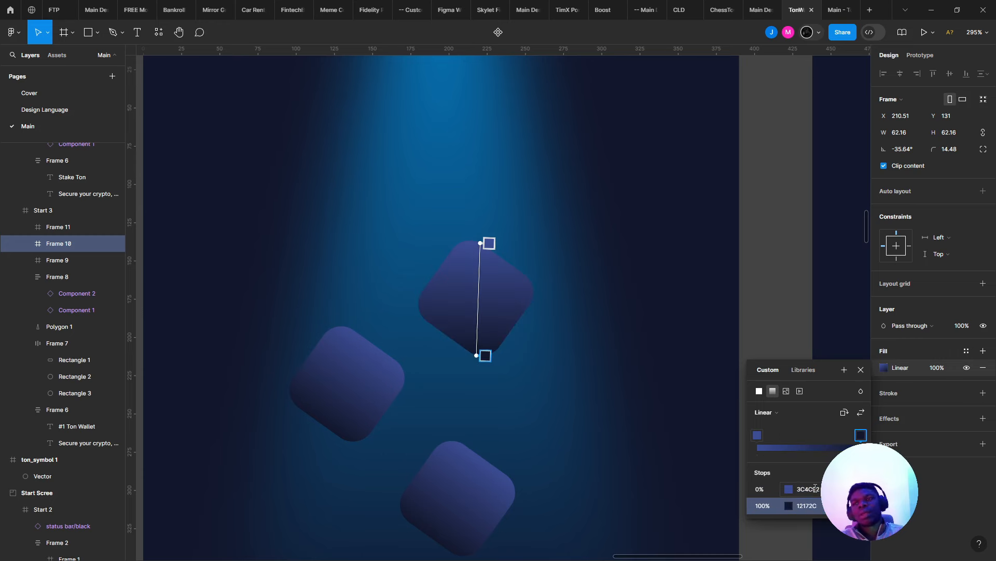
pyautogui.click(813, 489)
pyautogui.click(814, 506)
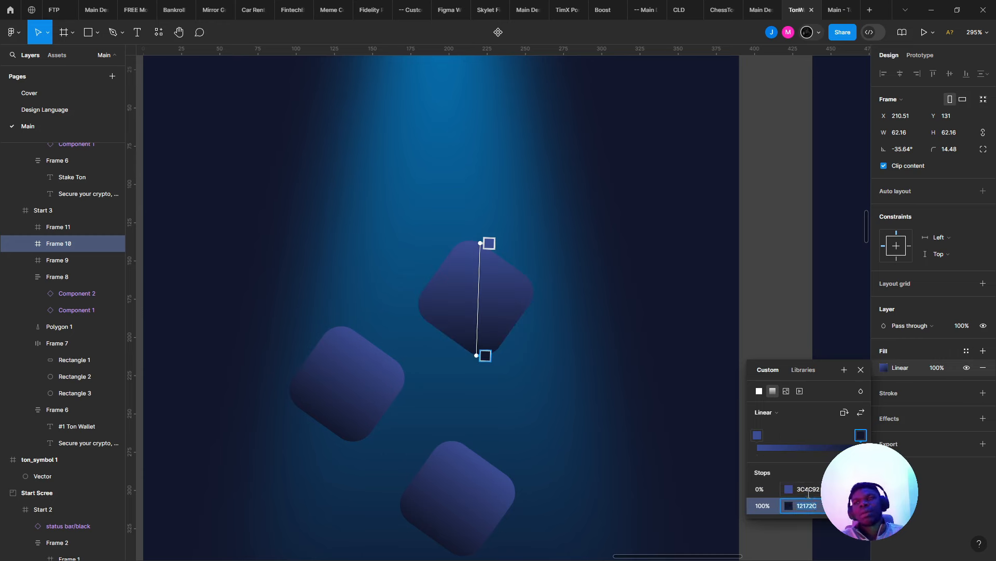
pyautogui.click(808, 490)
pyautogui.write('12172C')
pyautogui.press('Return')
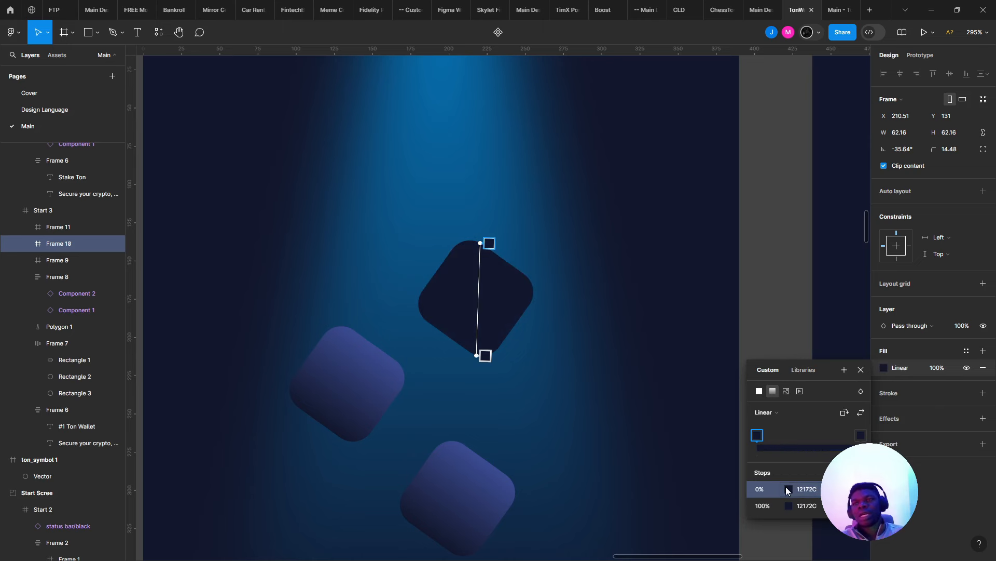
pyautogui.click(787, 488)
pyautogui.moveTo(695, 384); pyautogui.dragTo(699, 378)
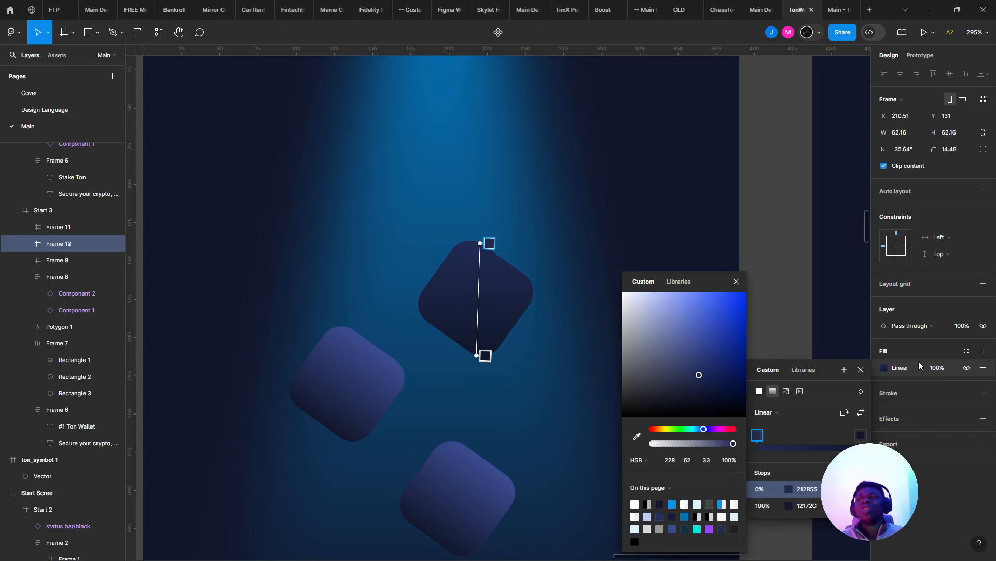
# - Add a new effect to the tilted tile and change it from Drop shadow to Inner shadow
pyautogui.click(983, 418)
pyautogui.click(914, 435)
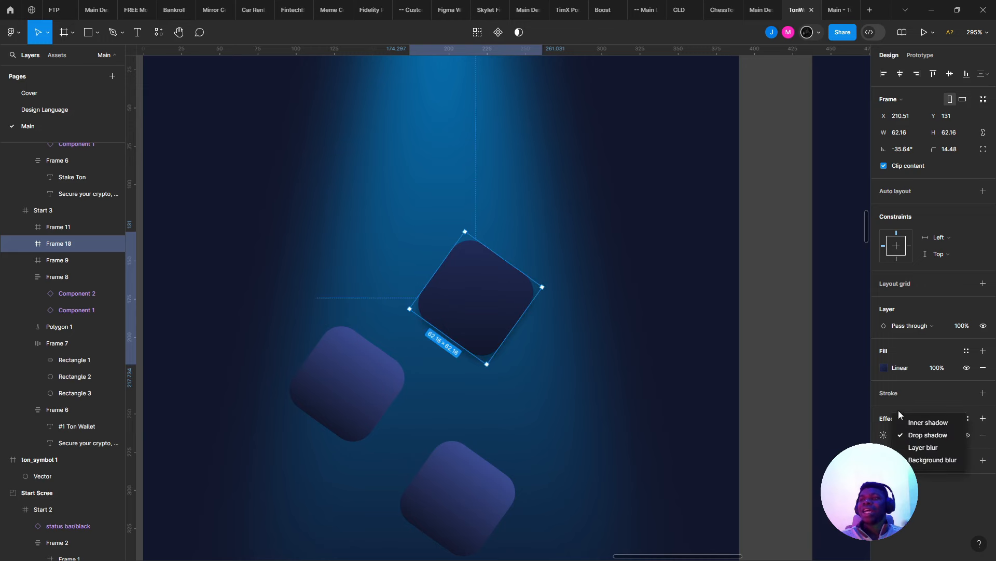
pyautogui.click(910, 435)
pyautogui.click(908, 434)
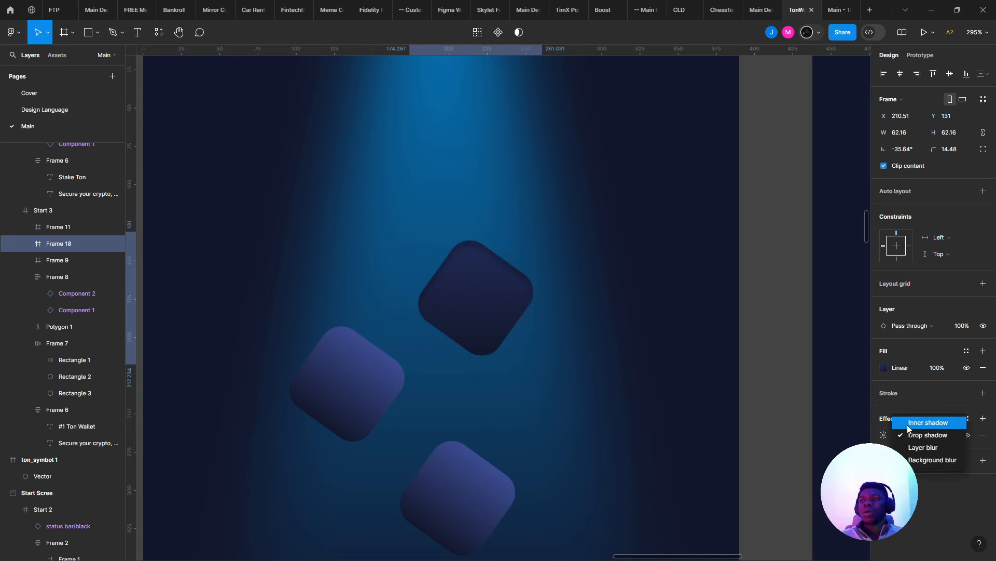
pyautogui.click(913, 422)
pyautogui.click(882, 434)
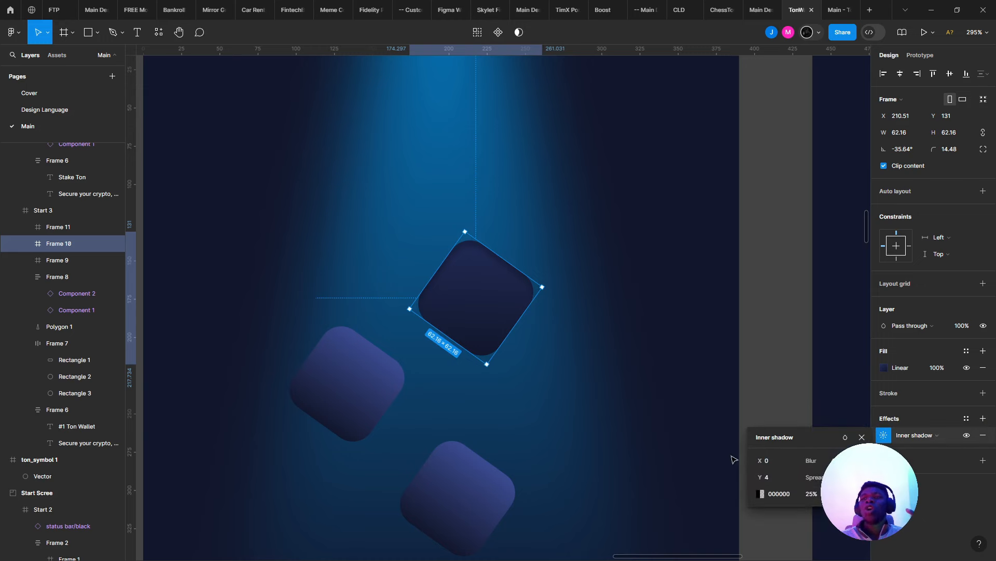
# - Set the inner shadow colour to bright blue 0098EA at 100% opacity
pyautogui.click(759, 493)
pyautogui.click(661, 332)
pyautogui.moveTo(600, 285); pyautogui.dragTo(565, 238)
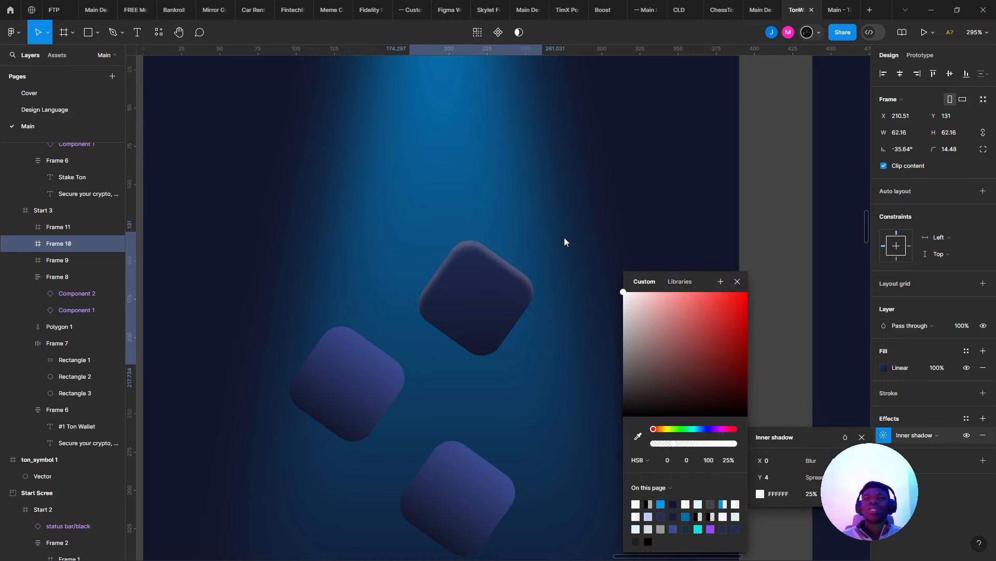
pyautogui.click(661, 504)
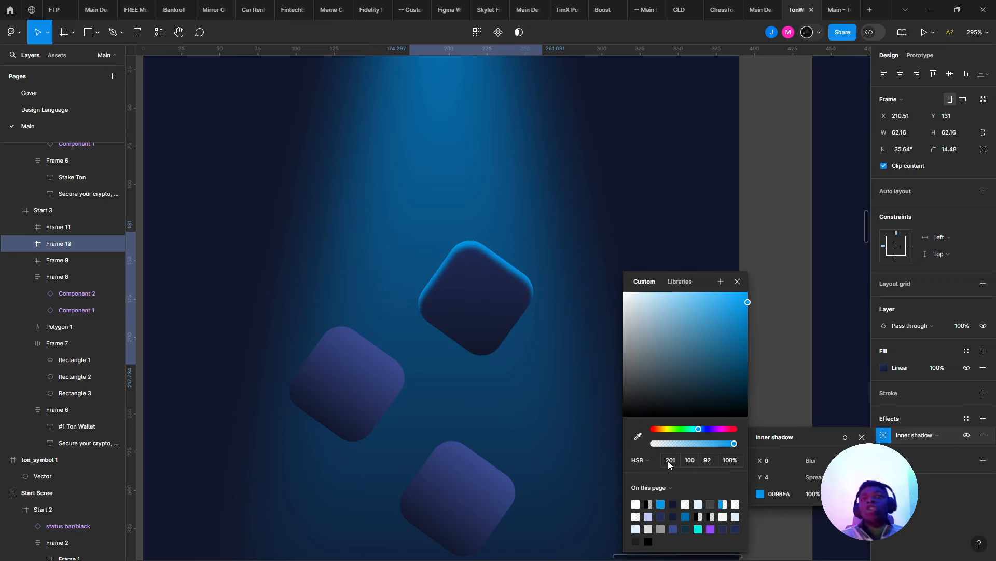
pyautogui.click(488, 328)
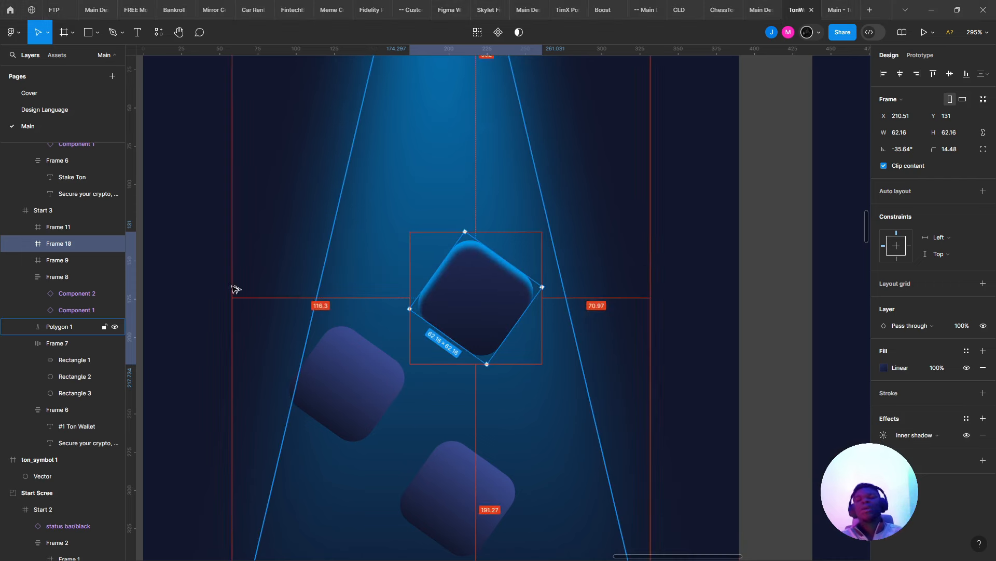
# - Select the purple tile on the left of the Start 3 screen
pyautogui.hotkey('alt', 'Tab')
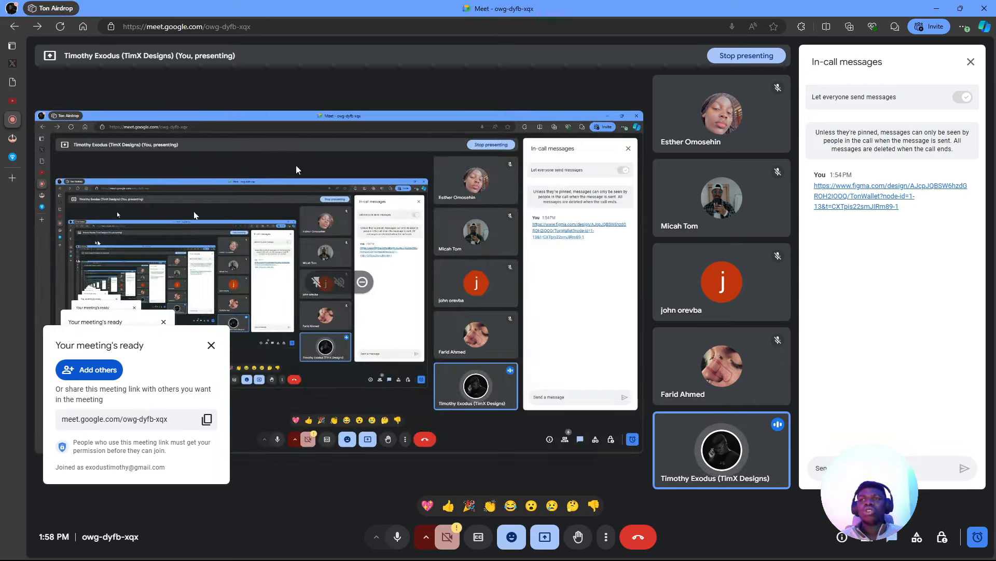
pyautogui.hotkey('alt', 'Tab')
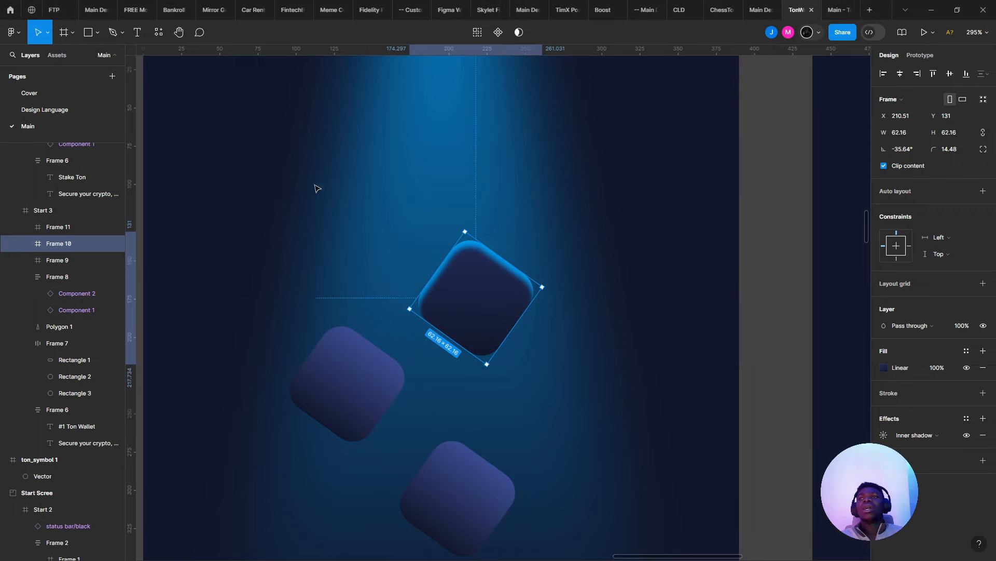
pyautogui.hotkey('alt', 'Tab')
pyautogui.hotkey('alt', 'Tab')
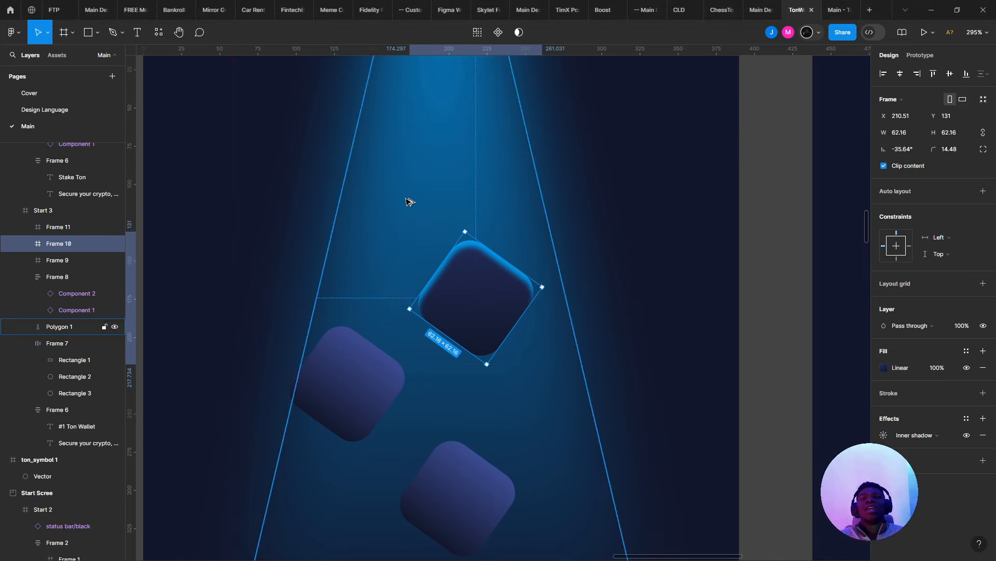
pyautogui.click(347, 384)
# - Delete the two purple tiles, leaving the glowing tilted tile selected
pyautogui.keyDown('shift'); pyautogui.click(485, 504); pyautogui.keyUp('shift')
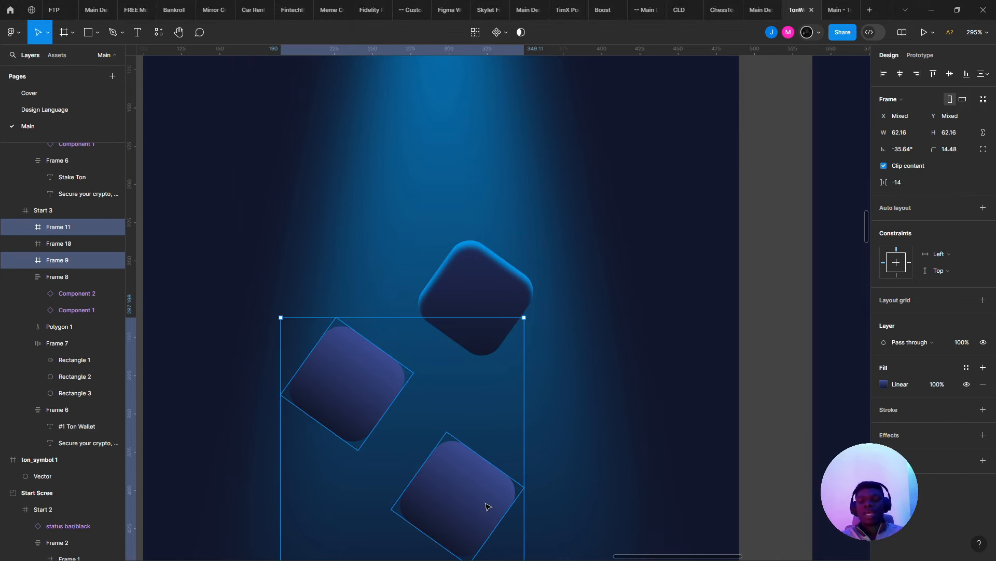
pyautogui.press('Delete')
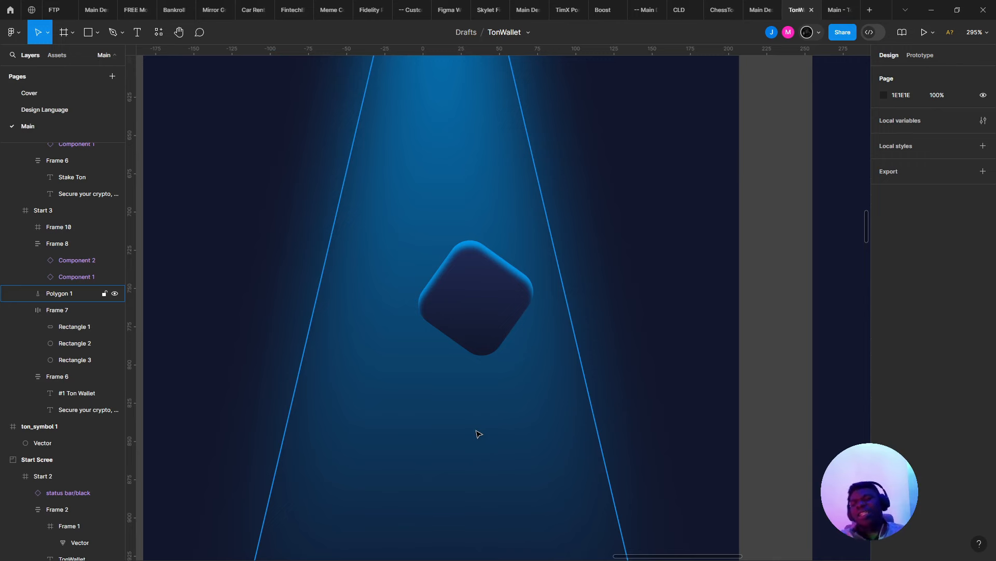
pyautogui.hotkey('alt', 'Tab')
pyautogui.hotkey('alt', 'Tab')
pyautogui.click(492, 332)
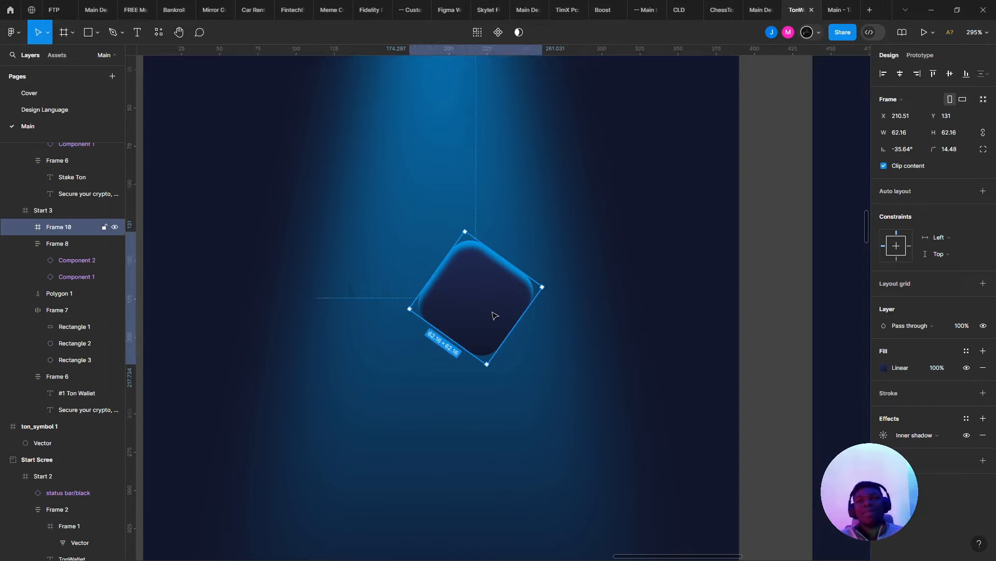
# - Alt-drag a copy of the tilted tile, undo the copy, and reselect the original tile
pyautogui.scroll(-3, 503, 314)
pyautogui.scroll(3, 514, 315)
pyautogui.moveTo(475, 289); pyautogui.dragTo(367, 407)
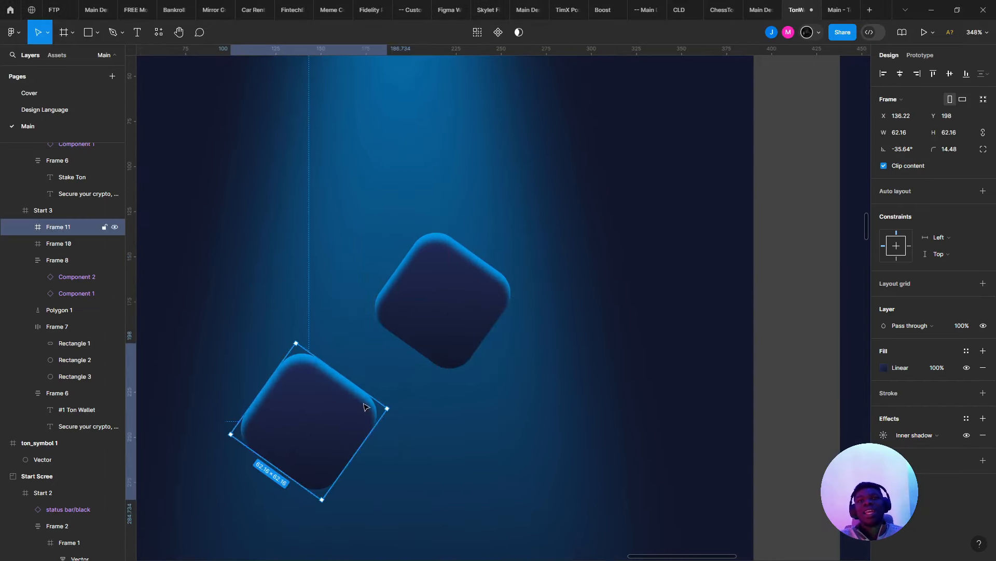
pyautogui.hotkey('ctrl', 'z')
pyautogui.scroll(-6, 478, 275)
pyautogui.scroll(2, 475, 276)
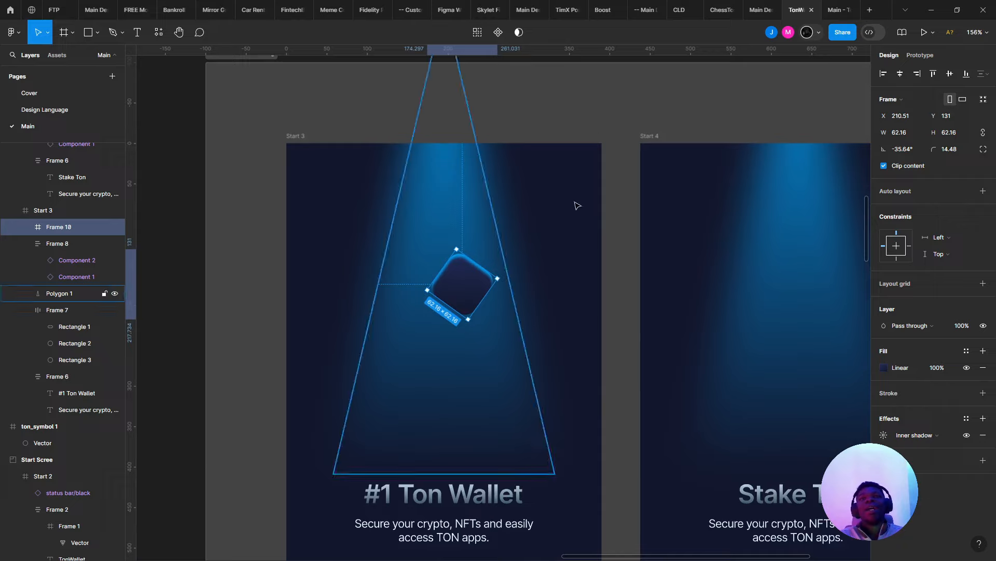
pyautogui.click(577, 201)
pyautogui.scroll(-3, 585, 200)
pyautogui.scroll(-4, 602, 203)
pyautogui.scroll(10, 516, 233)
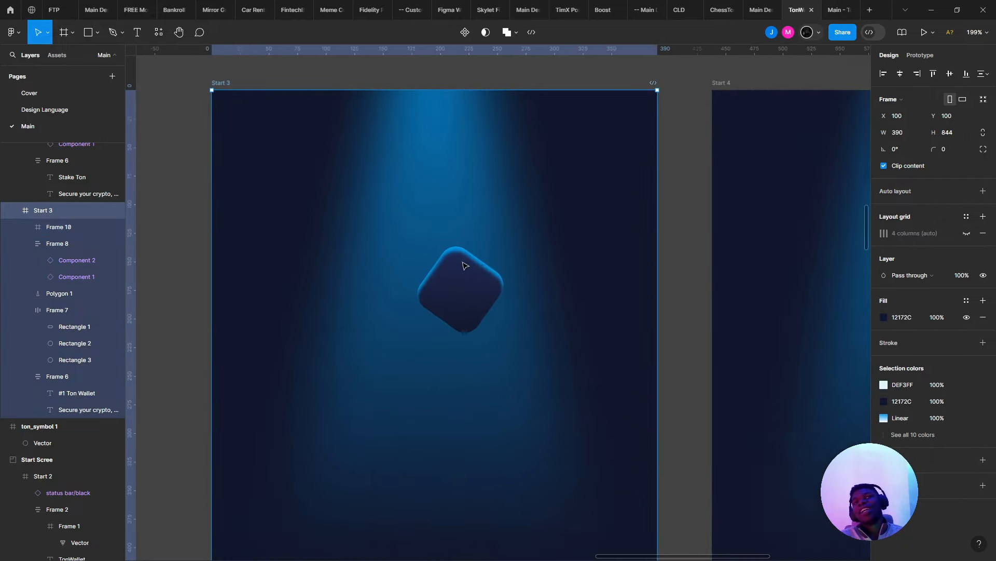
pyautogui.click(467, 264)
# - Set the inner shadow's blur to 2
pyautogui.click(885, 436)
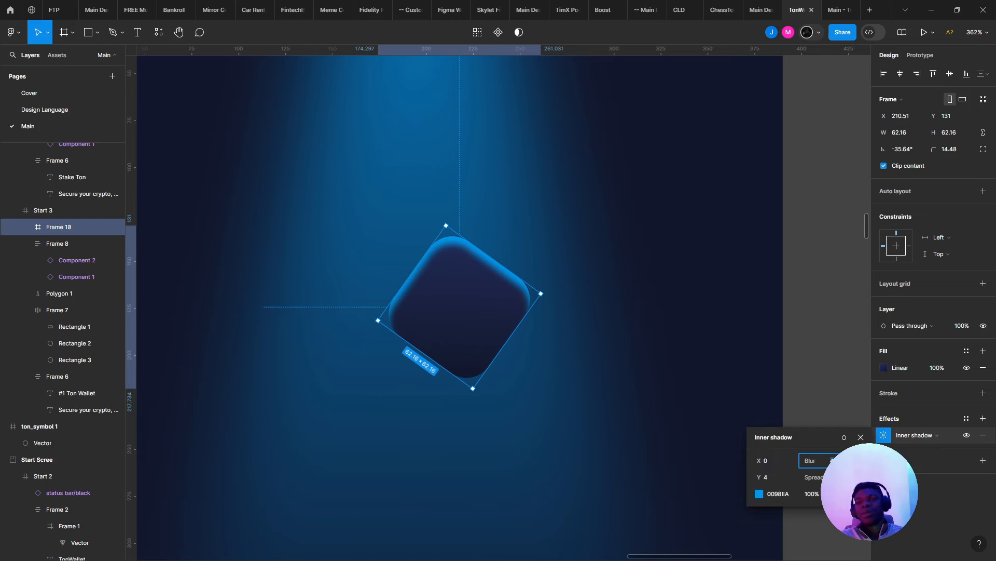
pyautogui.write('2')
pyautogui.press('Return')
pyautogui.press('Down')
pyautogui.press('Up')
pyautogui.press('Up')
pyautogui.press('Up')
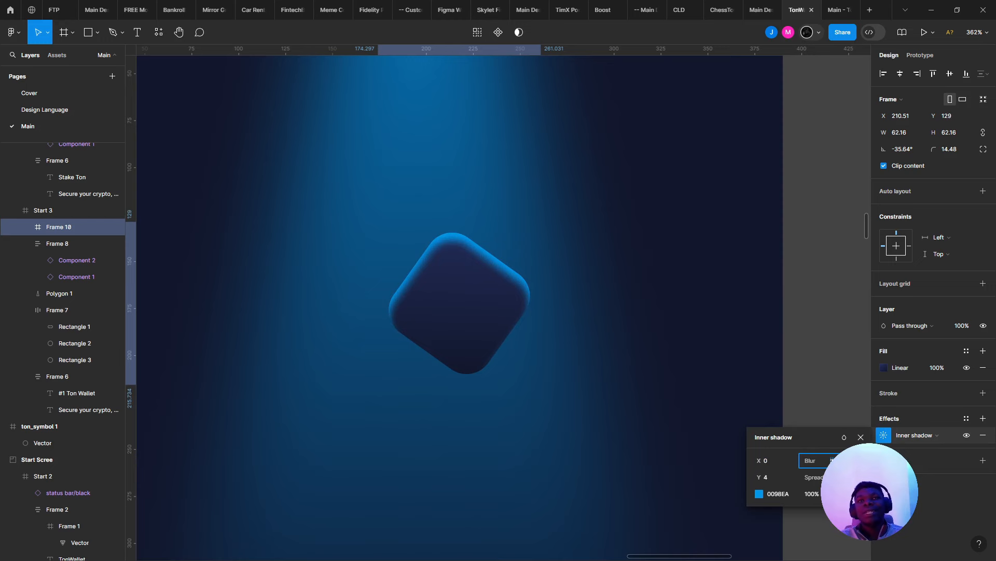
# - Nudge the shadow's Y offset to 3, then preview the deselected tile before reselecting it
pyautogui.click(767, 479)
pyautogui.press('Down')
pyautogui.press('Down')
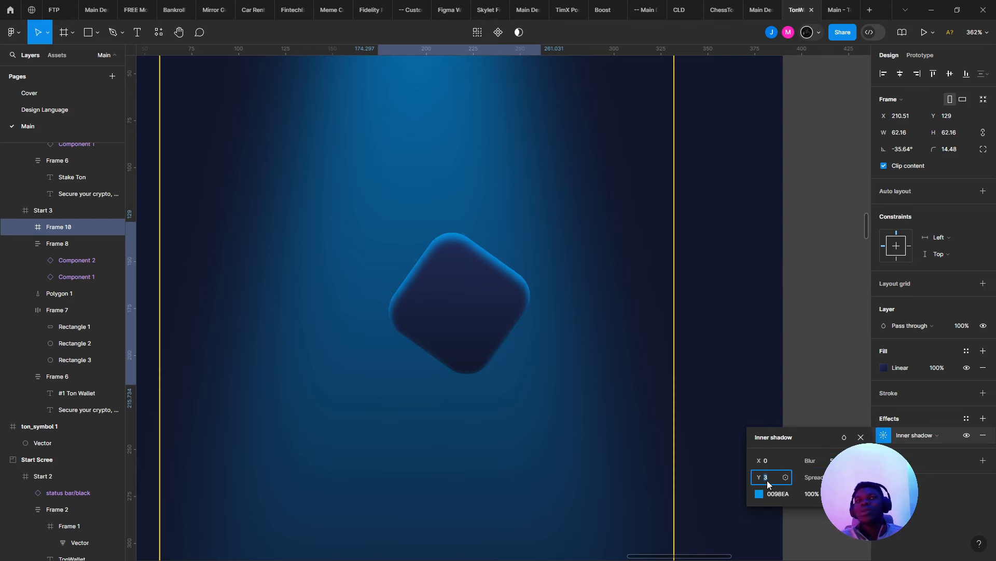
pyautogui.press('Up')
pyautogui.press('Up')
pyautogui.press('Up')
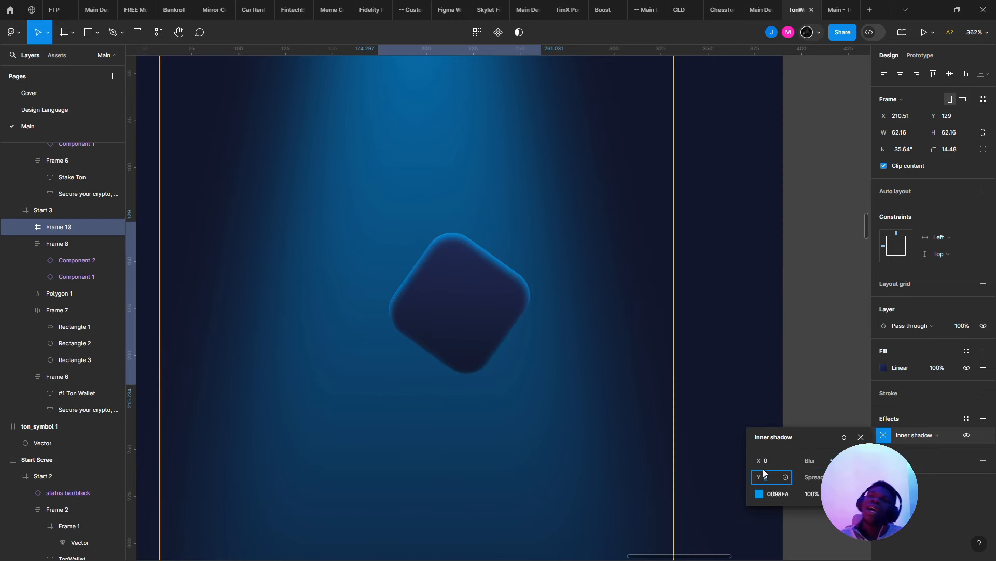
pyautogui.press('Down')
pyautogui.press('Down')
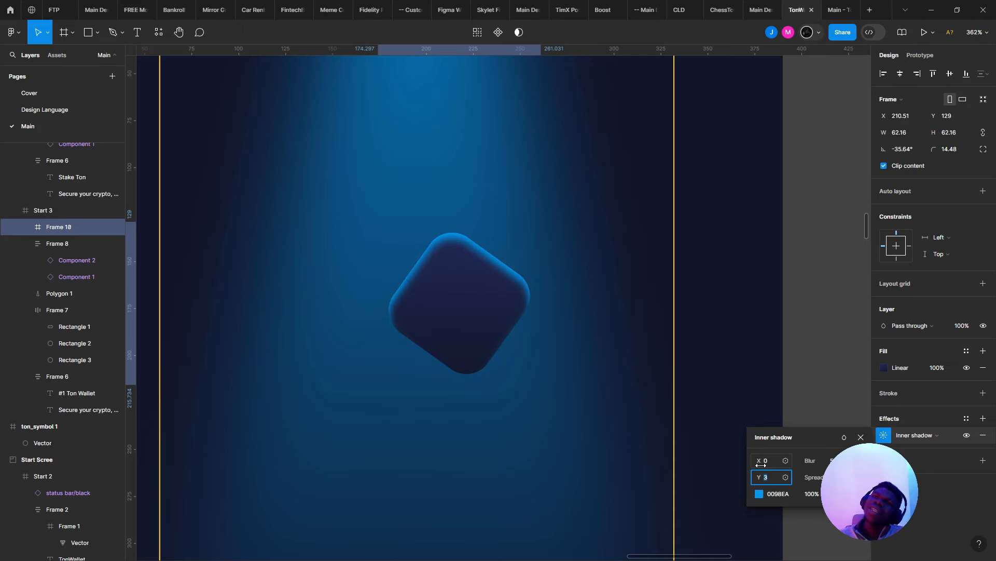
pyautogui.scroll(-5, 477, 319)
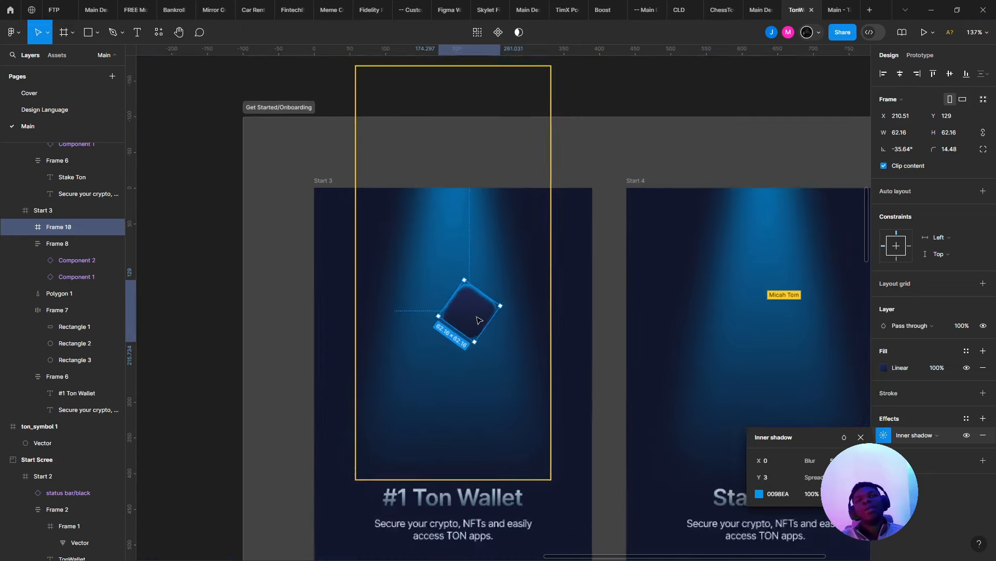
pyautogui.scroll(5, 480, 318)
pyautogui.scroll(-4, 480, 317)
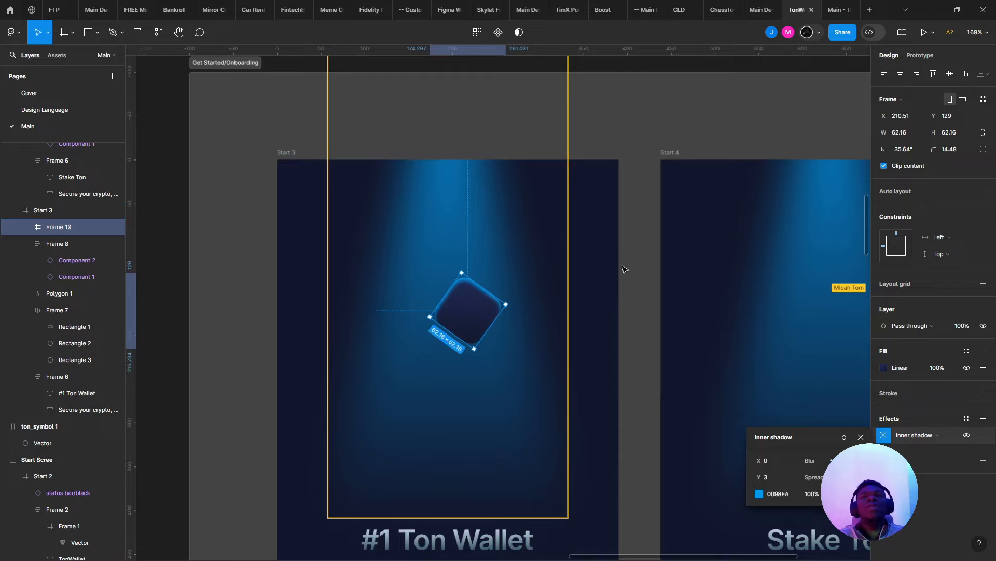
pyautogui.click(625, 270)
pyautogui.scroll(-5, 625, 269)
pyautogui.scroll(10, 579, 277)
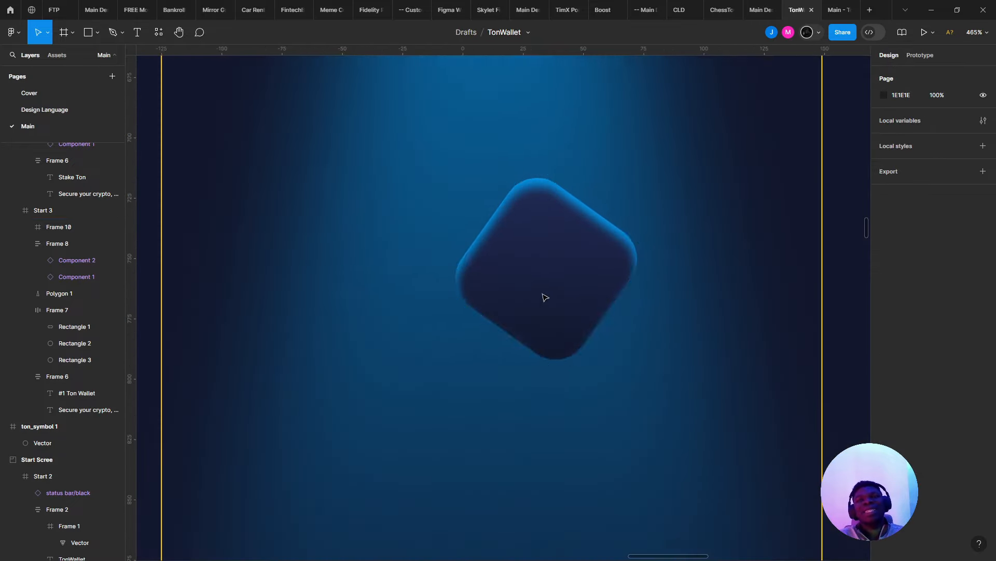
pyautogui.click(545, 296)
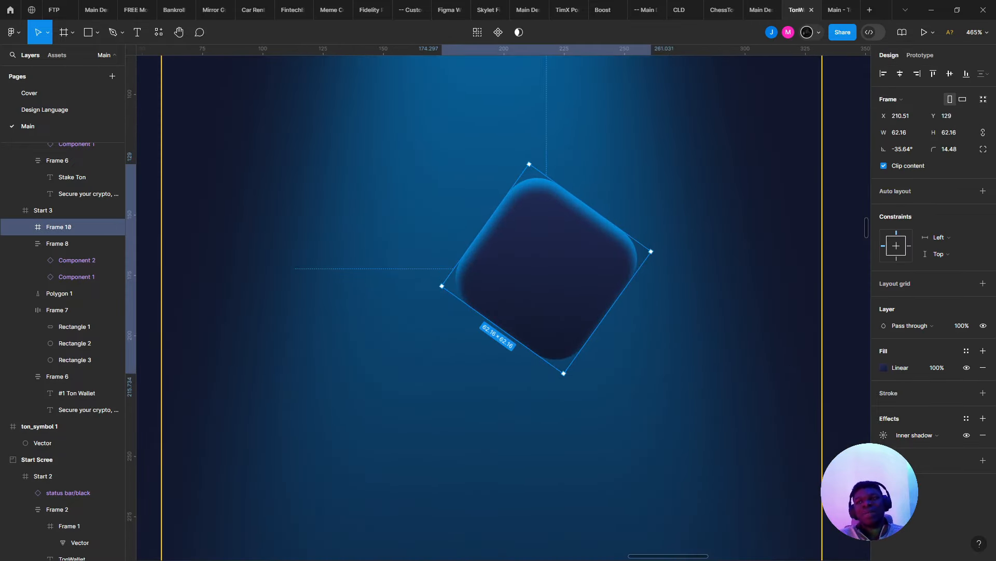
# - Reduce the blur further and settle the inner shadow's Y offset at 2
pyautogui.click(883, 436)
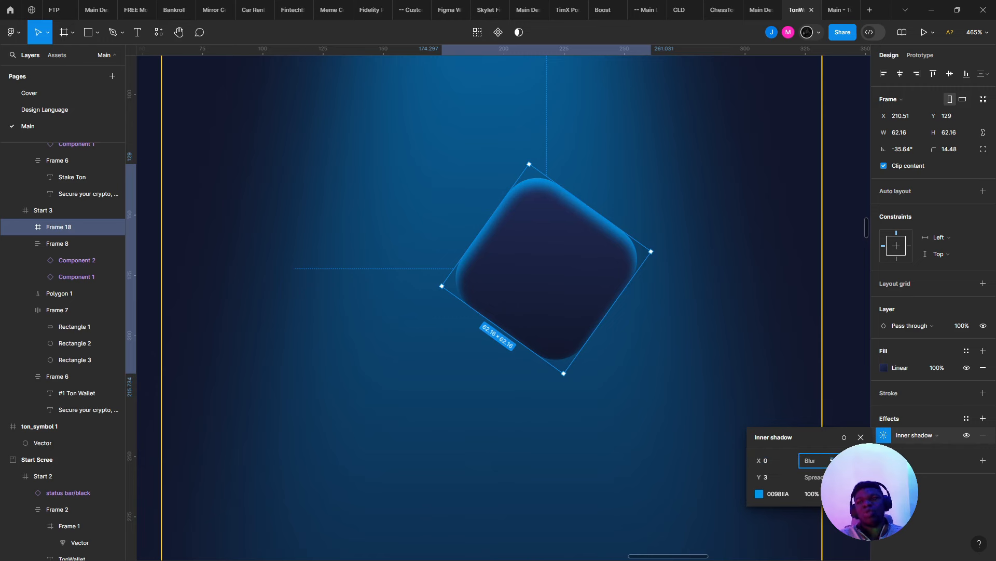
pyautogui.press('Down')
pyautogui.press('Down')
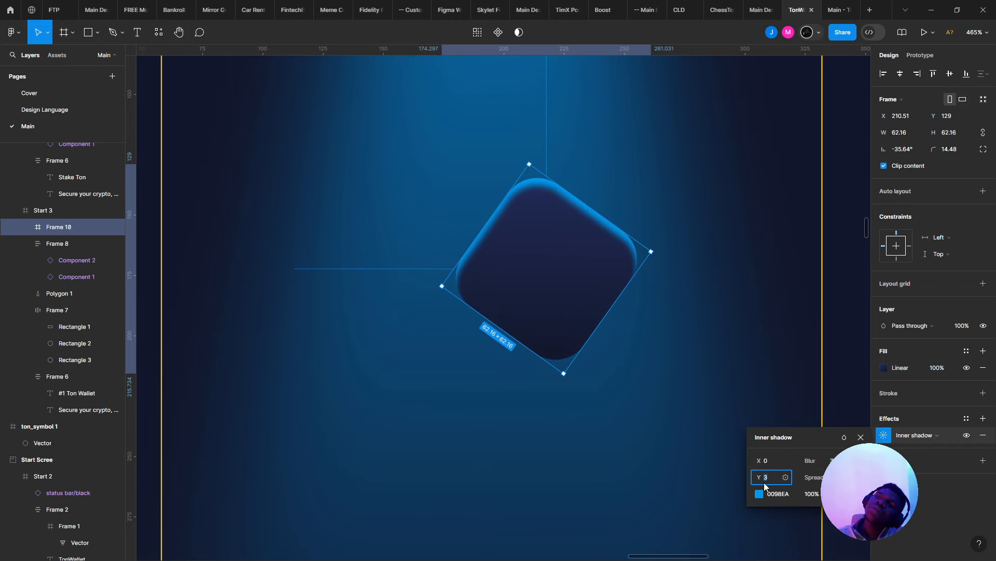
pyautogui.press('Down')
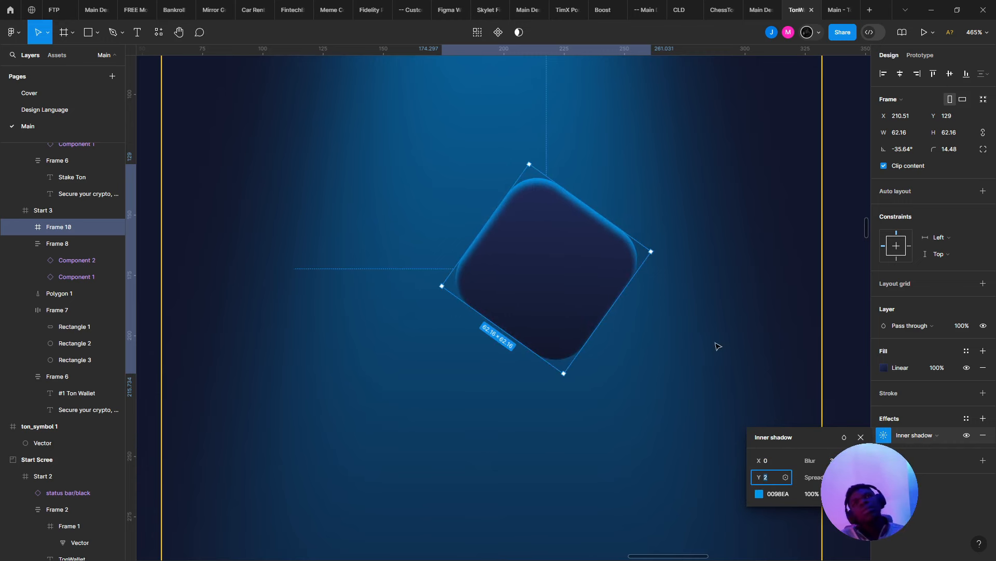
pyautogui.press('Up')
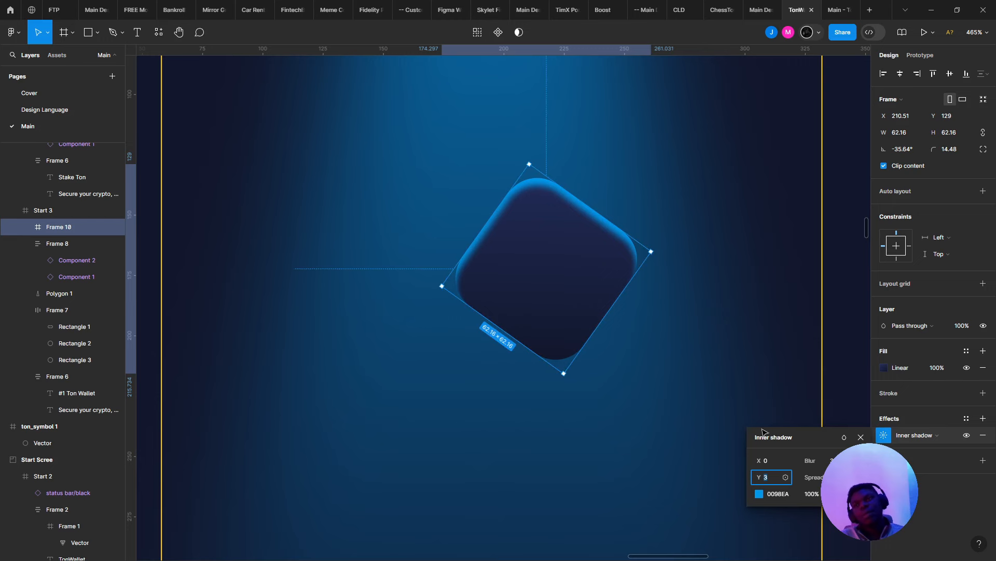
pyautogui.press('Down')
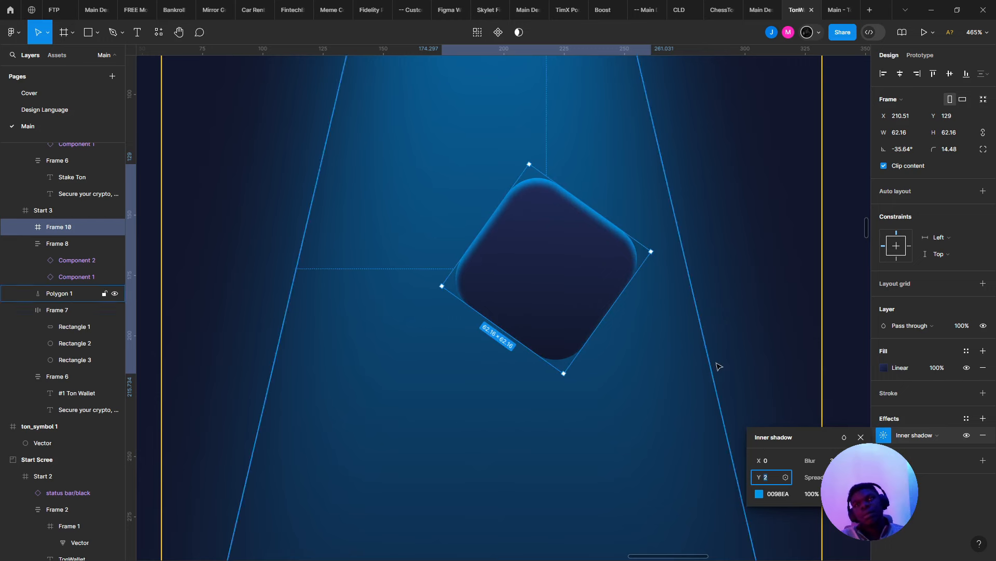
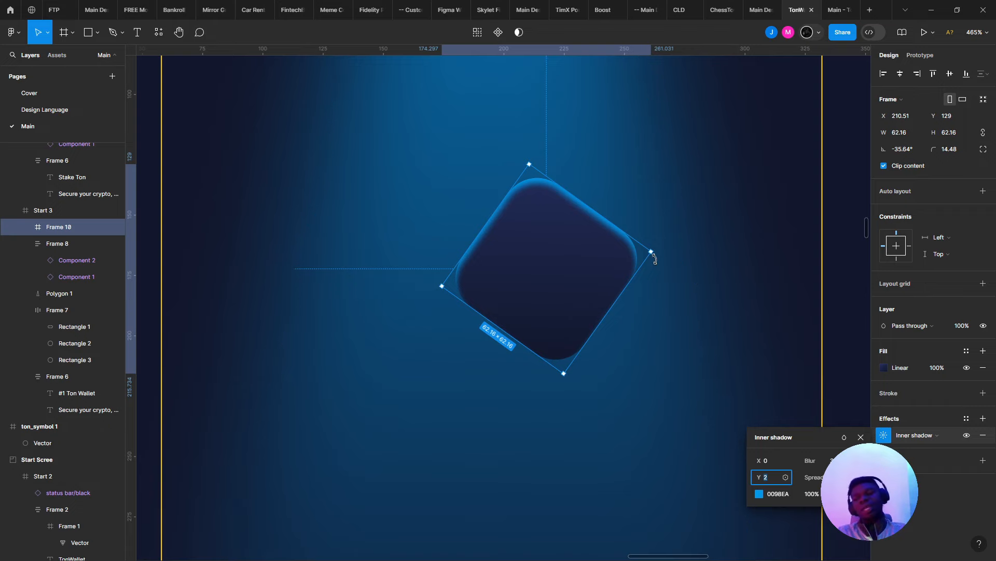
# - Close the inner shadow popover and reselect the tilted square (Frame 10)
pyautogui.scroll(-4, 456, 207)
pyautogui.scroll(2, 396, 197)
pyautogui.click(373, 191)
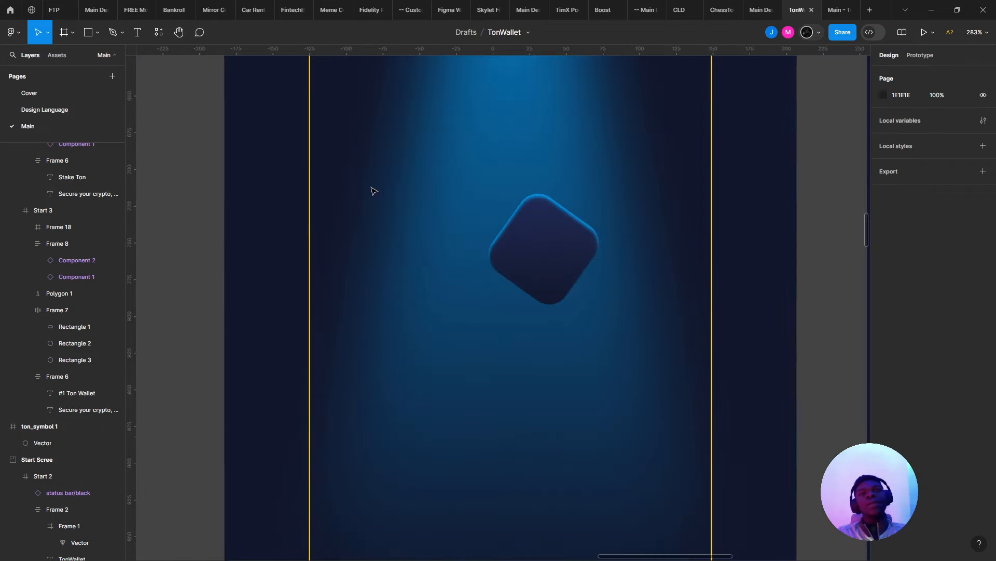
pyautogui.scroll(-4, 374, 191)
pyautogui.scroll(-3, 374, 191)
pyautogui.scroll(5, 410, 223)
pyautogui.click(494, 249)
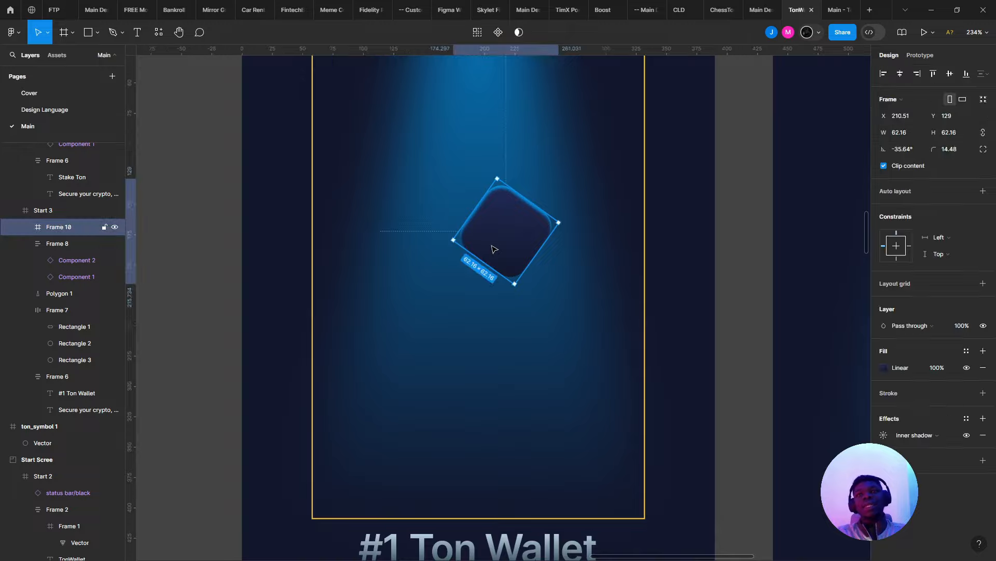
pyautogui.scroll(-2, 494, 249)
pyautogui.scroll(3, 494, 249)
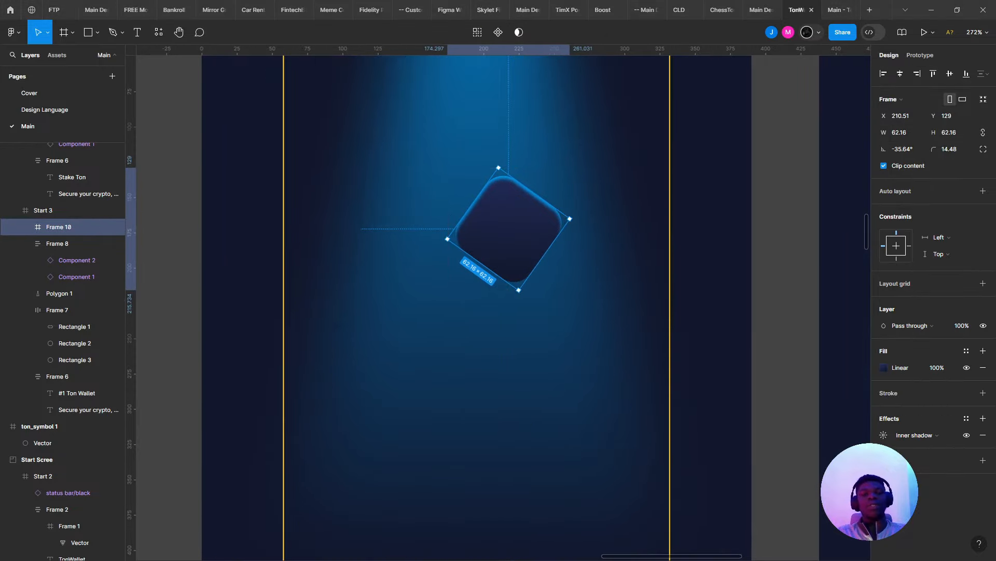
# - Switch to ton.org's Get a wallet page and browse the Tonkeeper, Tonhub and MyTonWallet cards
pyautogui.hotkey('alt', 'Tab')
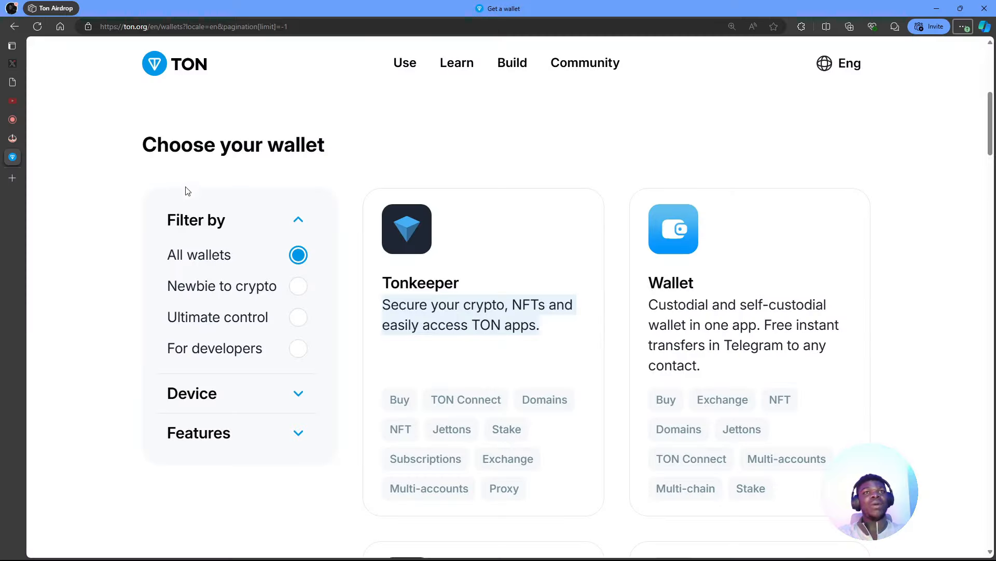
pyautogui.scroll(5, 325, 182)
pyautogui.scroll(-4, 328, 186)
pyautogui.scroll(-6, 328, 185)
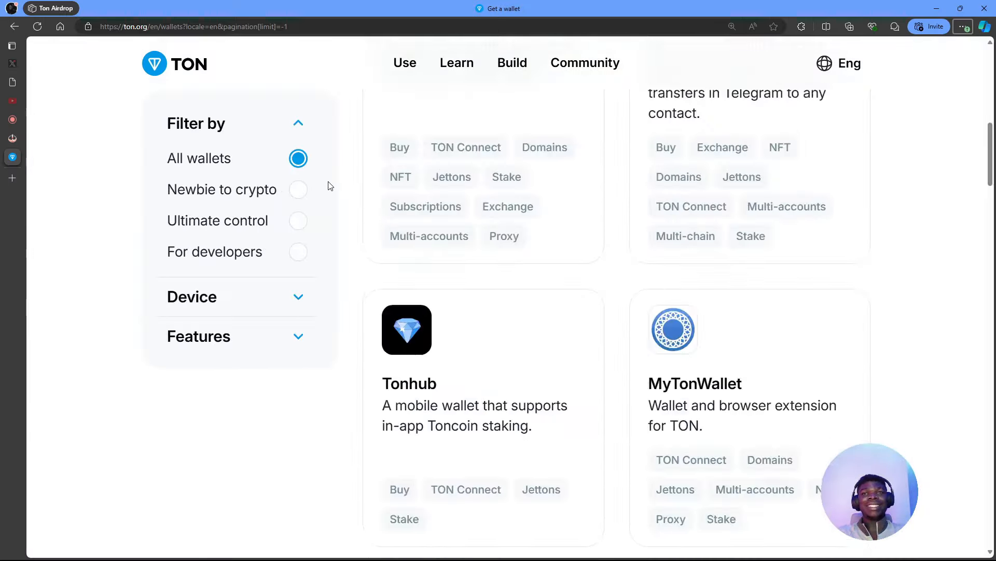
pyautogui.scroll(10, 328, 186)
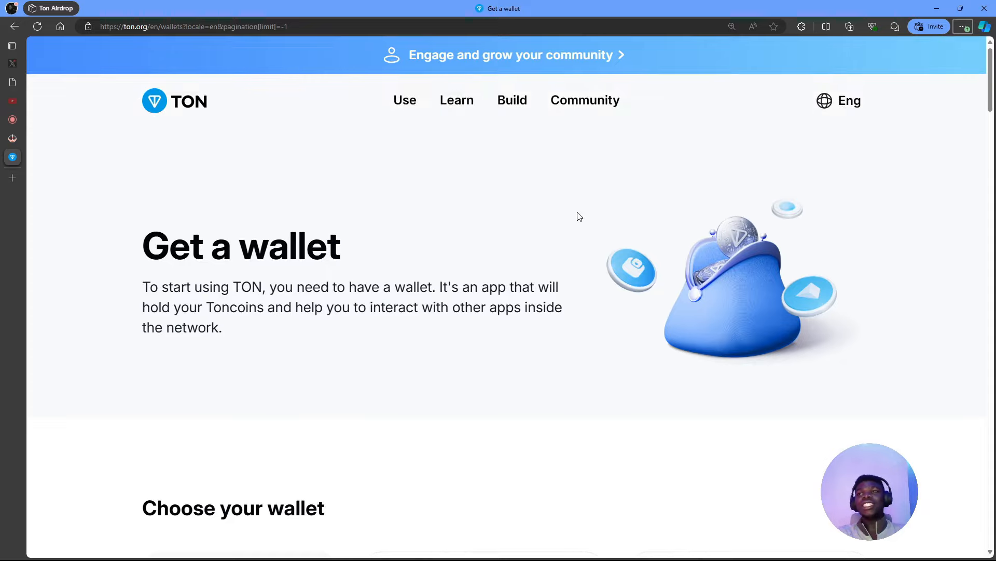
pyautogui.scroll(-15, 434, 280)
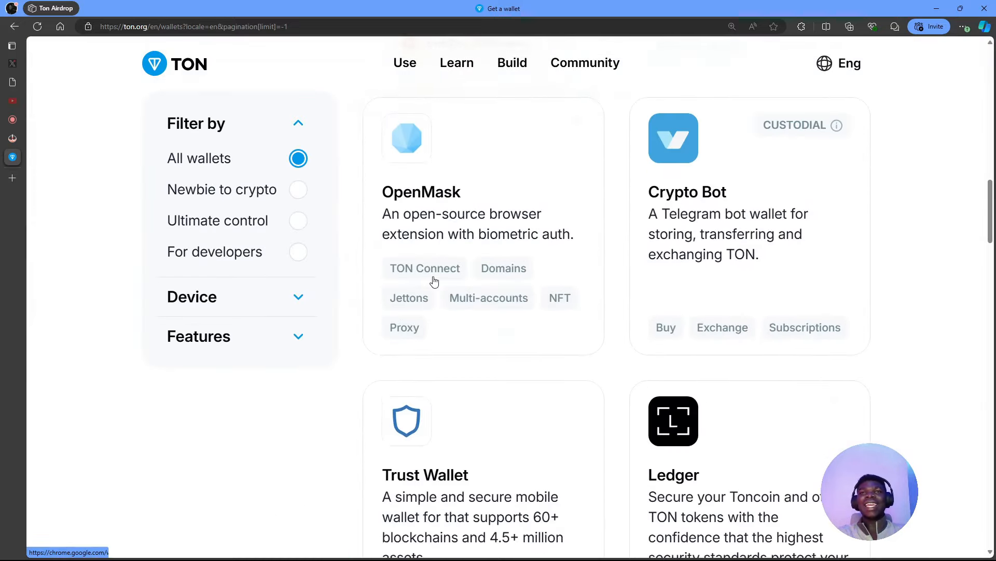
pyautogui.scroll(2, 435, 281)
pyautogui.scroll(4, 435, 281)
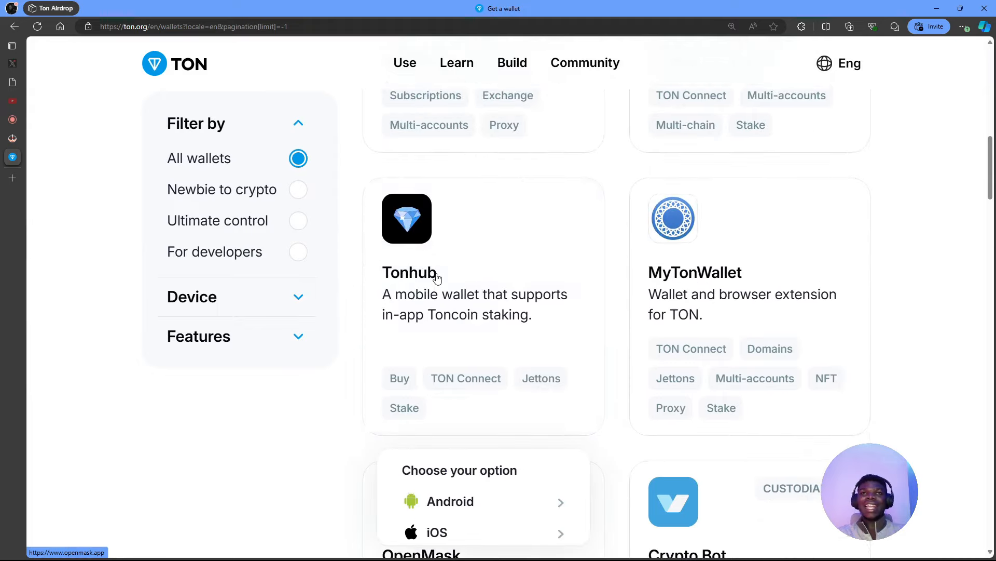
pyautogui.scroll(4, 436, 275)
pyautogui.scroll(2, 485, 260)
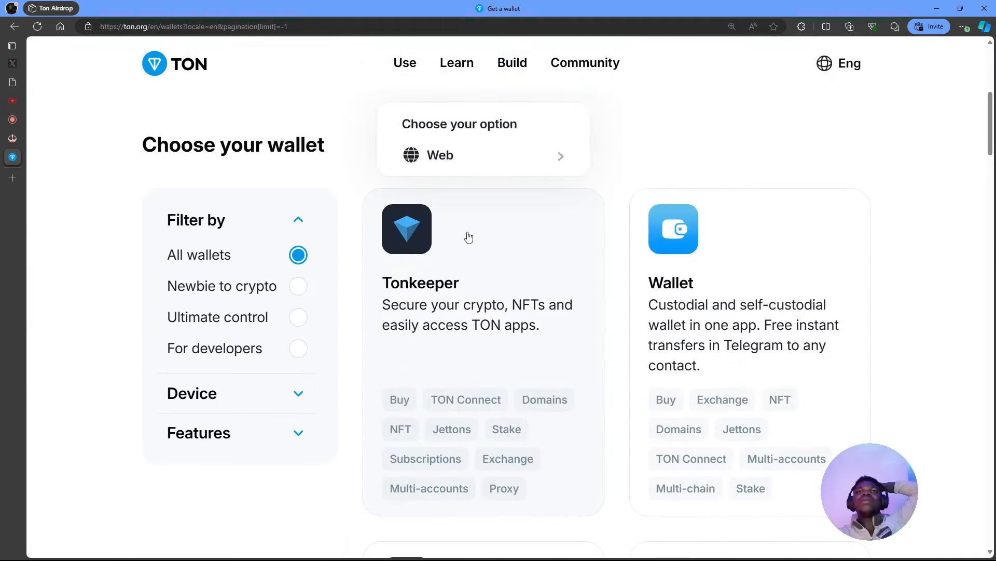
pyautogui.scroll(7, 460, 234)
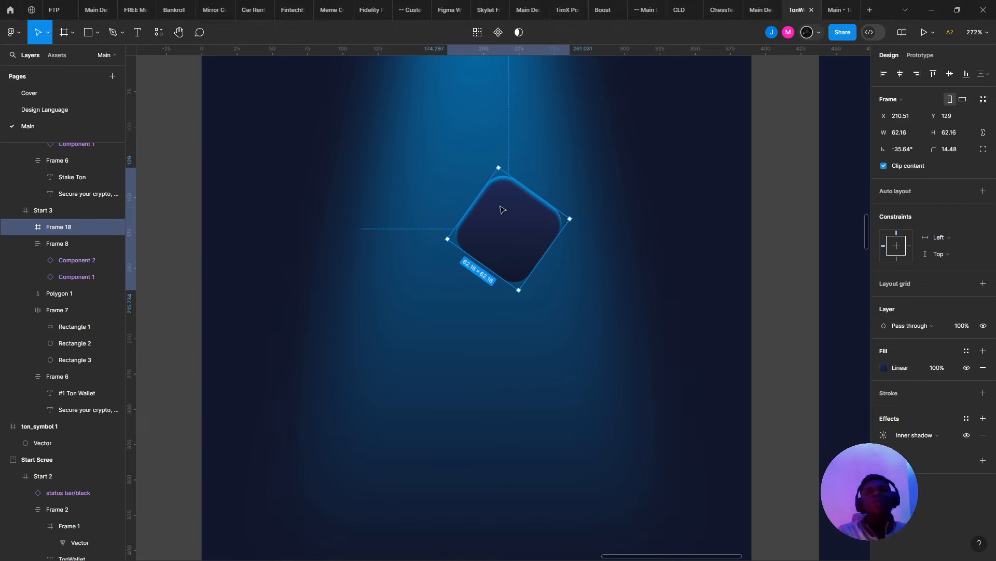
# - Alt-drag the tilted square twice, placing copies to the lower left and lower right
pyautogui.scroll(-3, 517, 203)
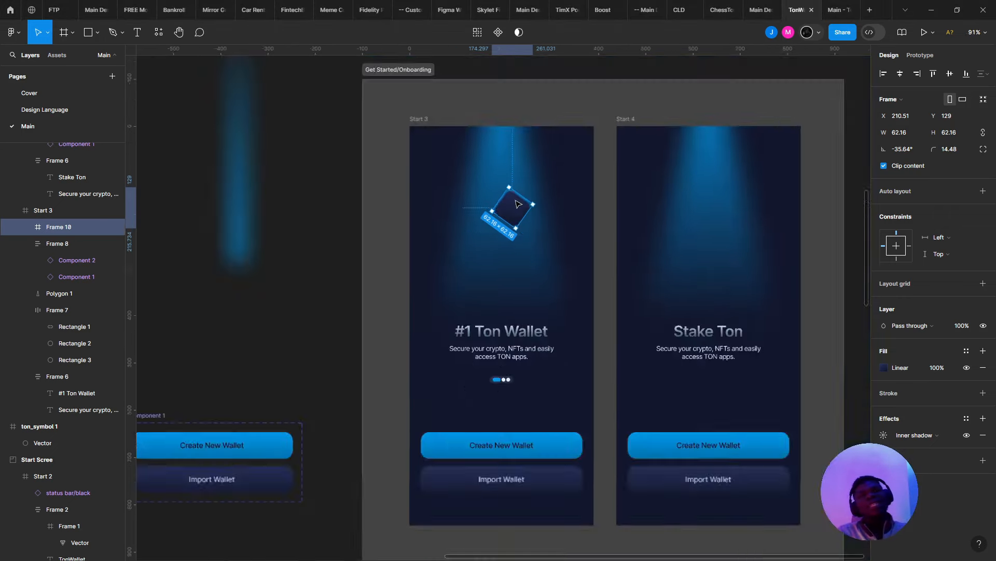
pyautogui.scroll(3, 518, 203)
pyautogui.moveTo(517, 203); pyautogui.dragTo(465, 263)
pyautogui.moveTo(465, 263); pyautogui.dragTo(550, 301)
# - Arrange the three squares into a tight cluster and open the top square's inner shadow settings
pyautogui.moveTo(448, 297); pyautogui.dragTo(427, 297)
pyautogui.click(541, 300)
pyautogui.moveTo(536, 299); pyautogui.dragTo(519, 286)
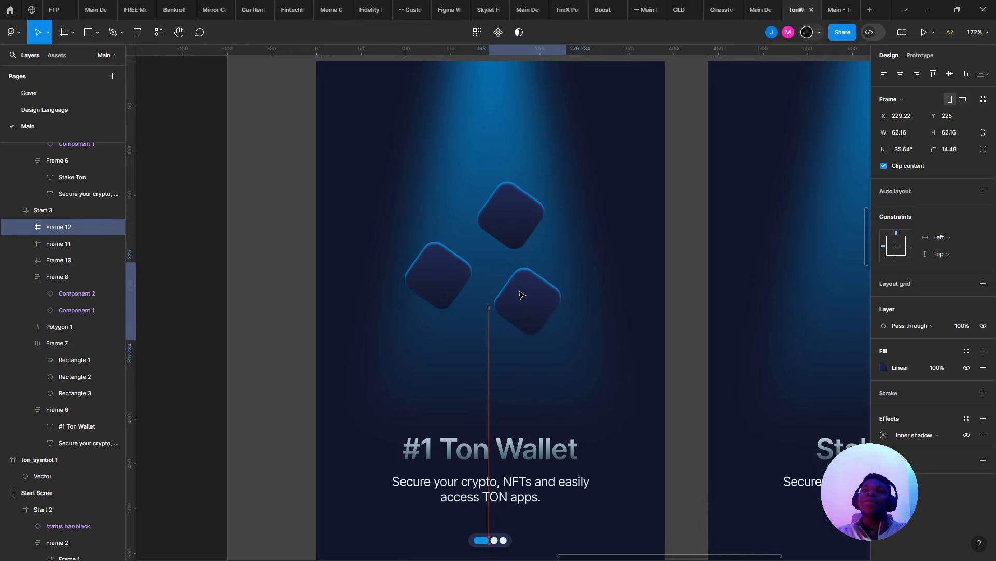
pyautogui.click(445, 283)
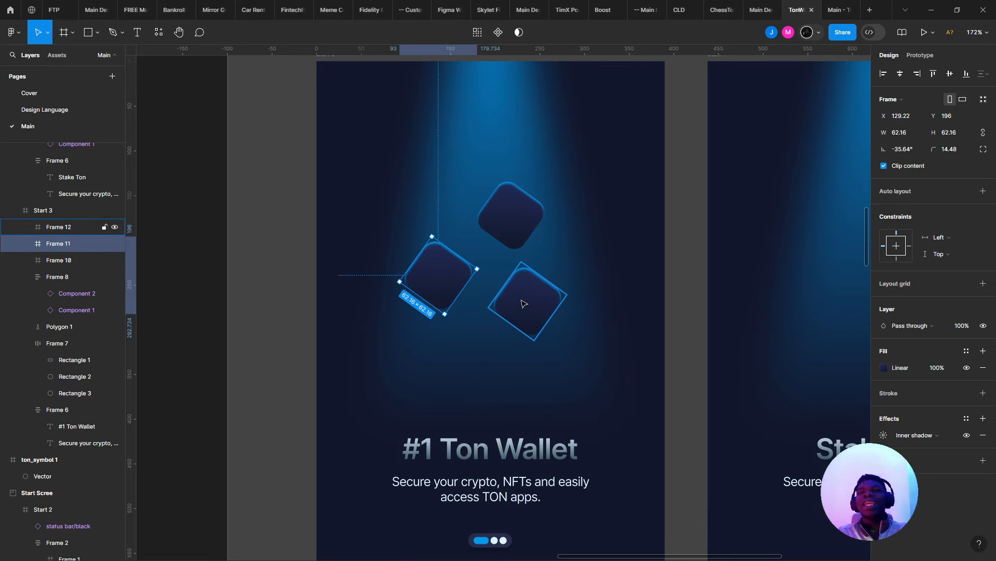
pyautogui.click(511, 213)
pyautogui.moveTo(511, 213); pyautogui.dragTo(511, 195)
pyautogui.click(462, 270)
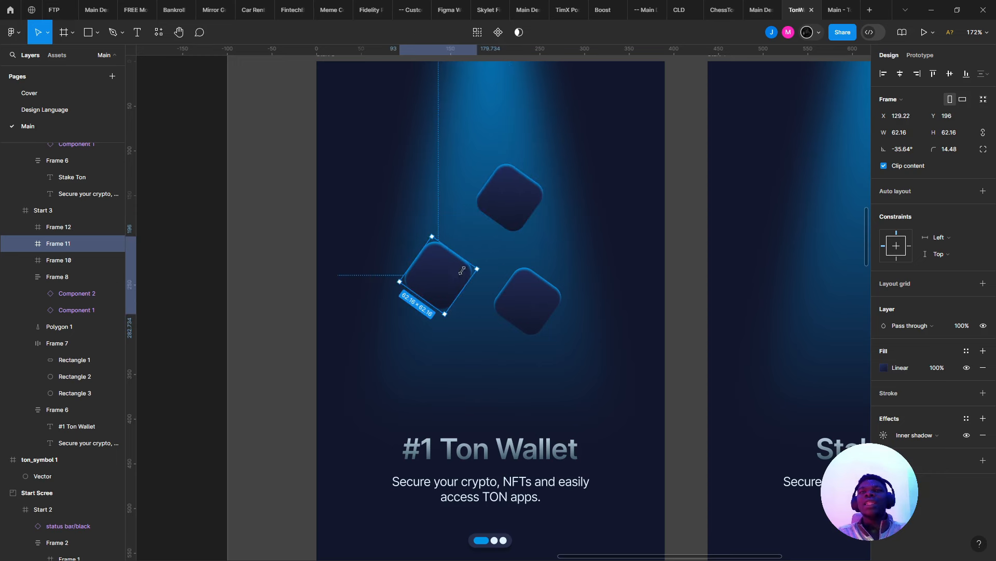
pyautogui.moveTo(447, 271); pyautogui.dragTo(455, 265)
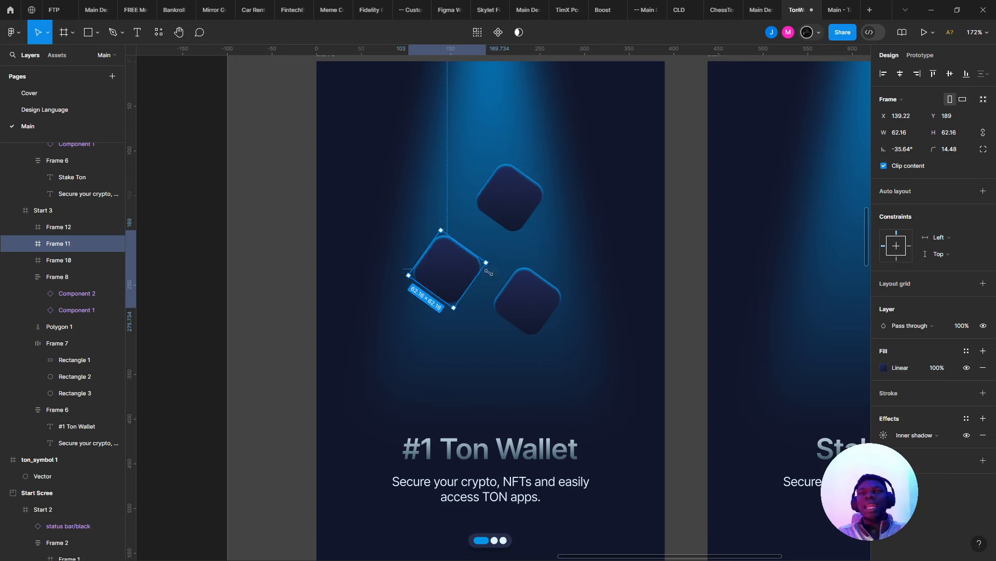
pyautogui.click(517, 282)
pyautogui.click(511, 220)
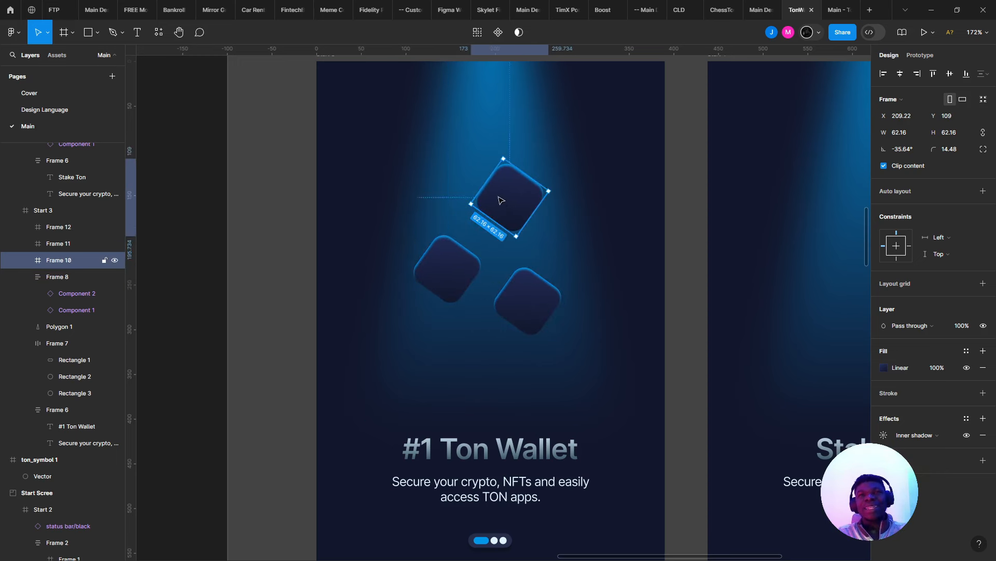
pyautogui.moveTo(501, 200); pyautogui.dragTo(494, 199)
pyautogui.click(885, 436)
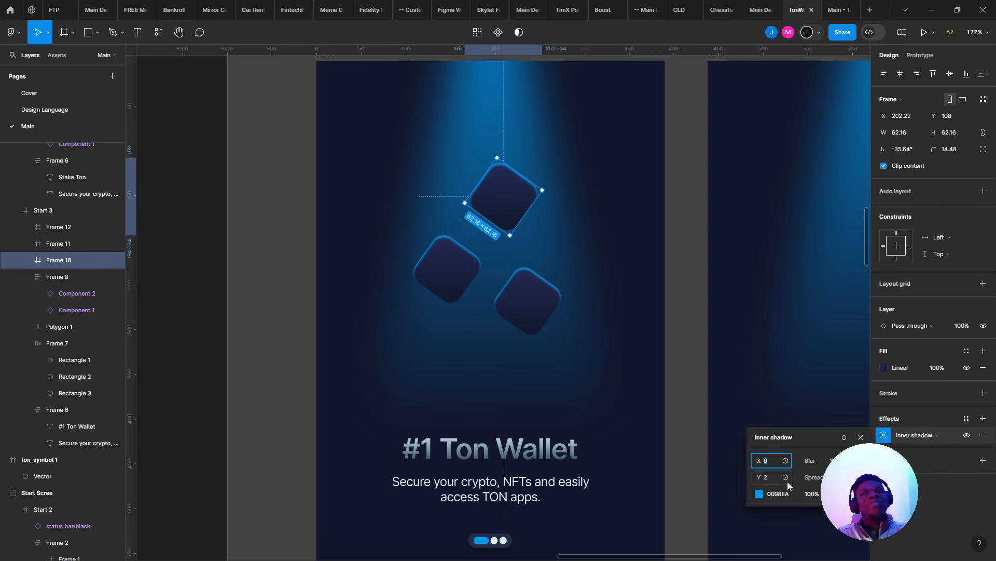
# - Raise the top square's inner shadow Y offset from 2 to 5, keeping blur at 7
pyautogui.click(818, 449)
pyautogui.press('Down')
pyautogui.press('Down')
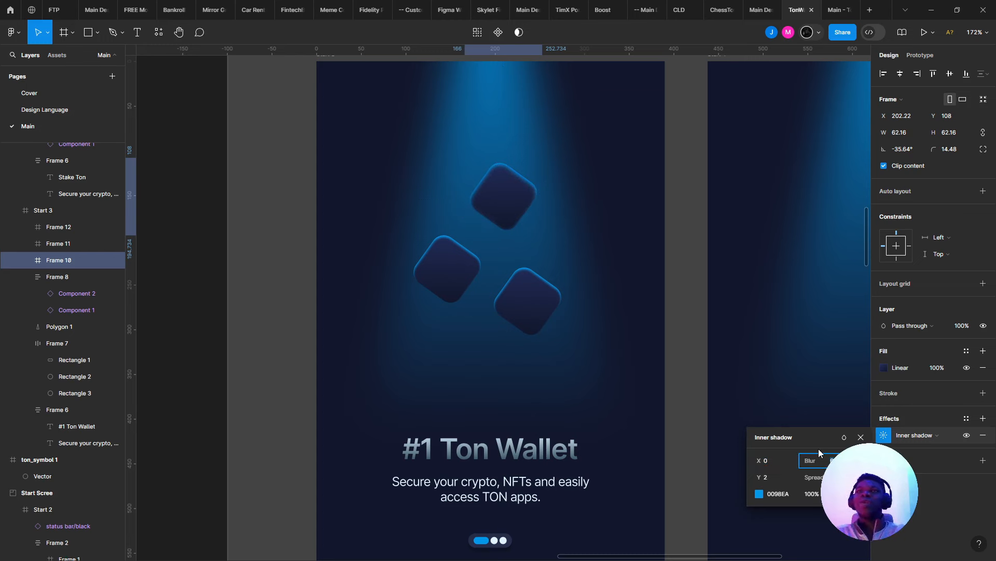
pyautogui.press('Up')
pyautogui.press('Up')
pyautogui.click(536, 310)
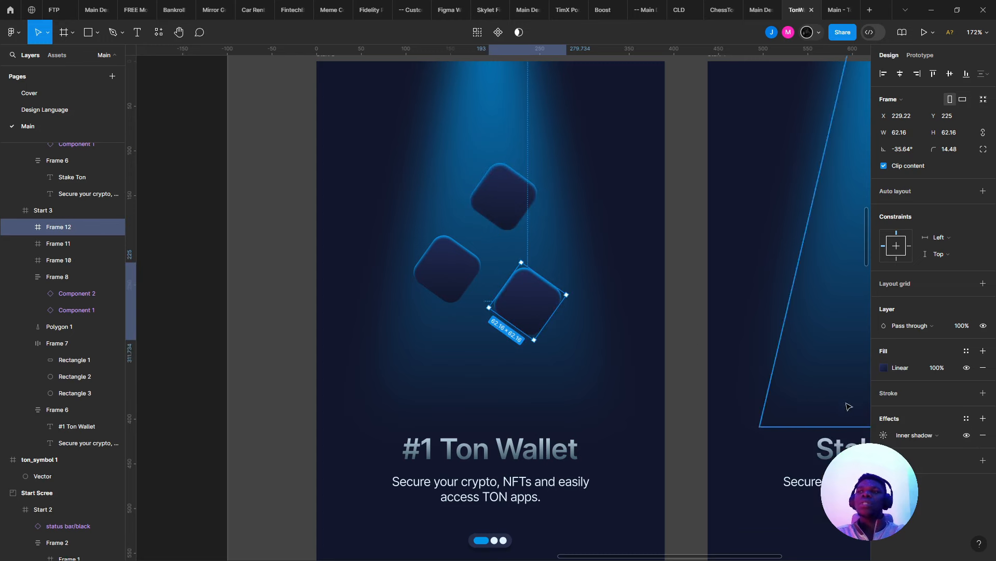
pyautogui.click(884, 435)
pyautogui.click(502, 196)
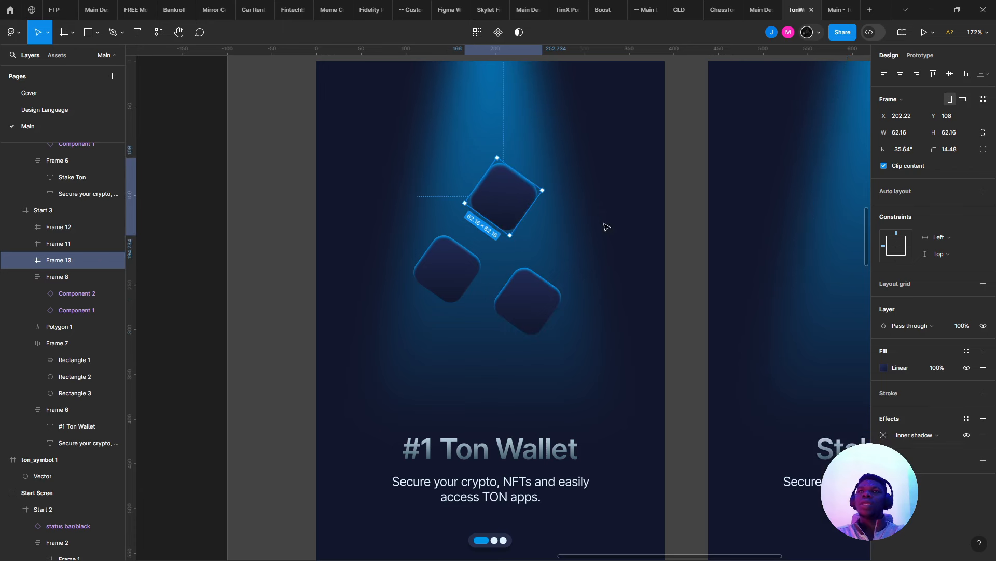
pyautogui.click(884, 435)
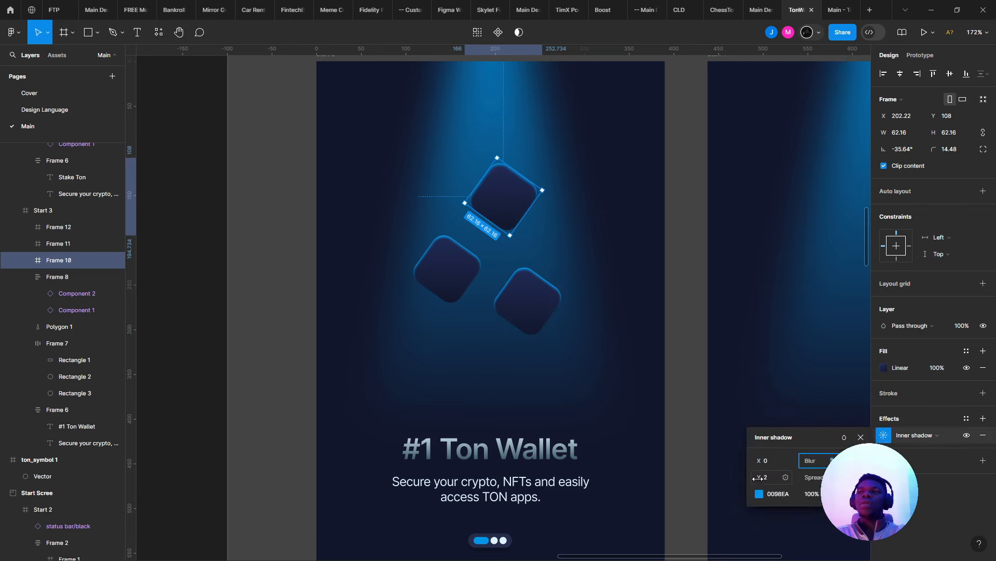
pyautogui.press('Up')
pyautogui.press('Up')
pyautogui.press('Up')
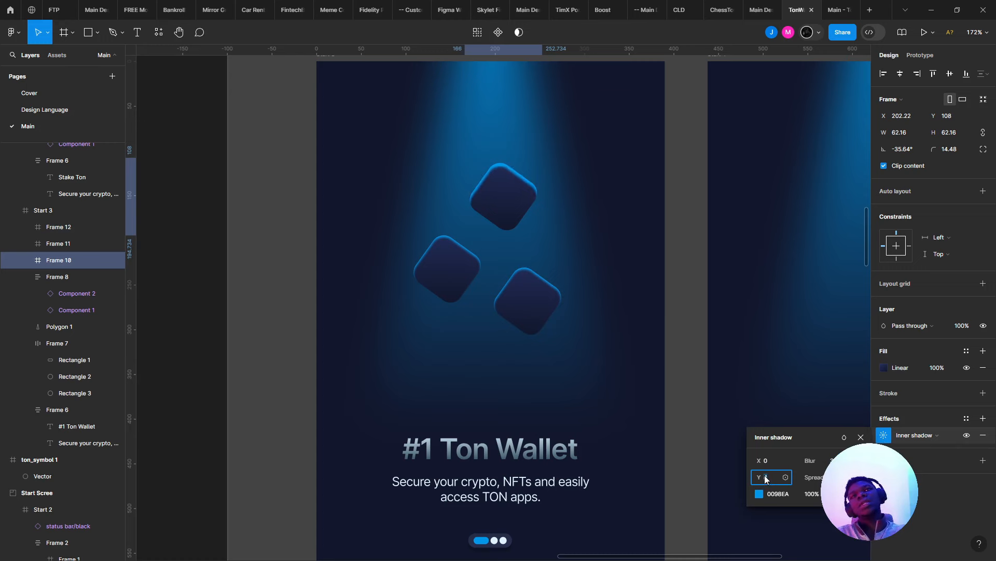
pyautogui.press('Up')
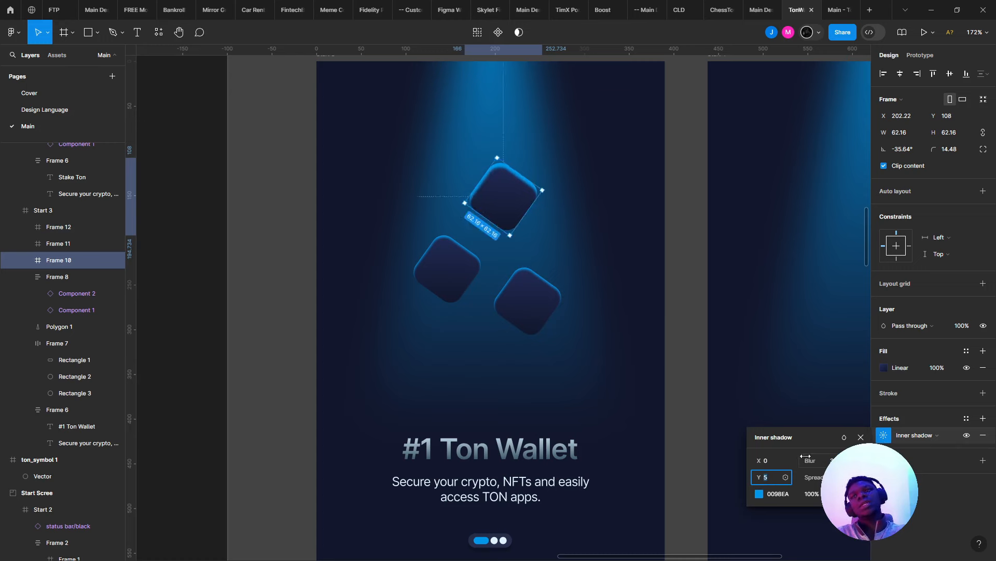
pyautogui.click(828, 460)
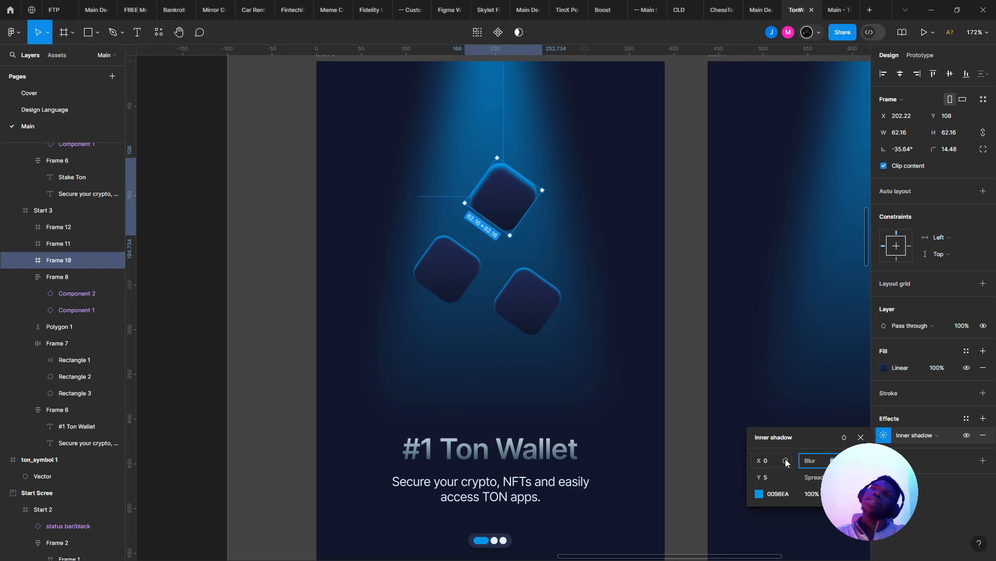
pyautogui.click(621, 396)
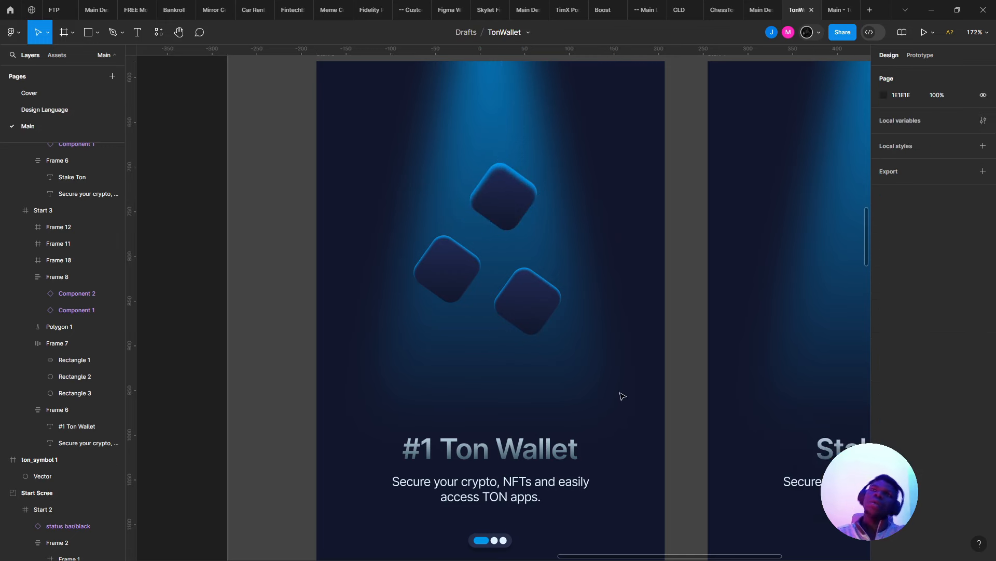
pyautogui.moveTo(621, 395); pyautogui.dragTo(558, 371)
pyautogui.scroll(-5, 557, 369)
pyautogui.scroll(3, 557, 369)
pyautogui.scroll(3, 558, 371)
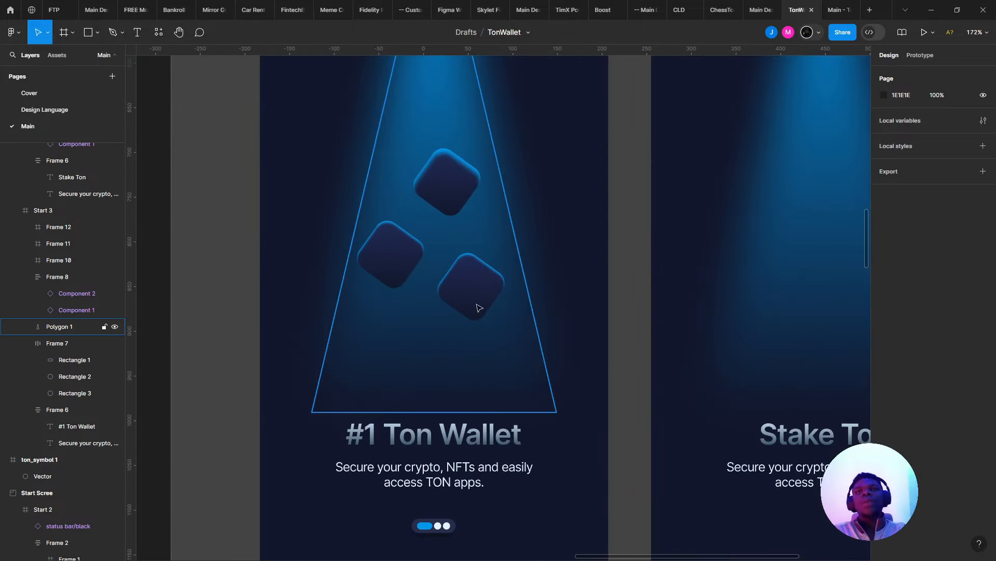
pyautogui.click(394, 252)
pyautogui.scroll(-6, 393, 229)
pyautogui.scroll(3, 393, 228)
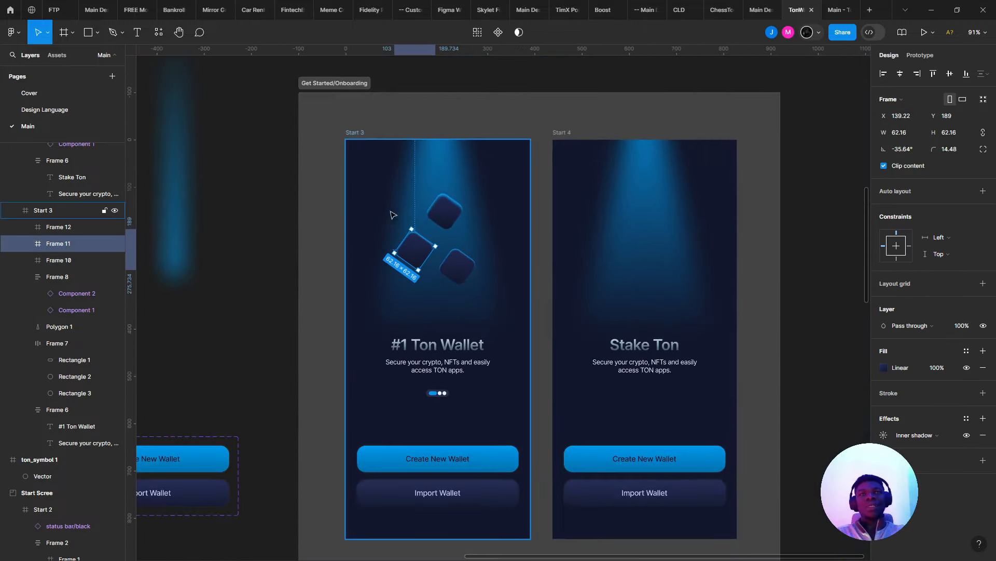
pyautogui.click(250, 252)
pyautogui.scroll(-6, 249, 252)
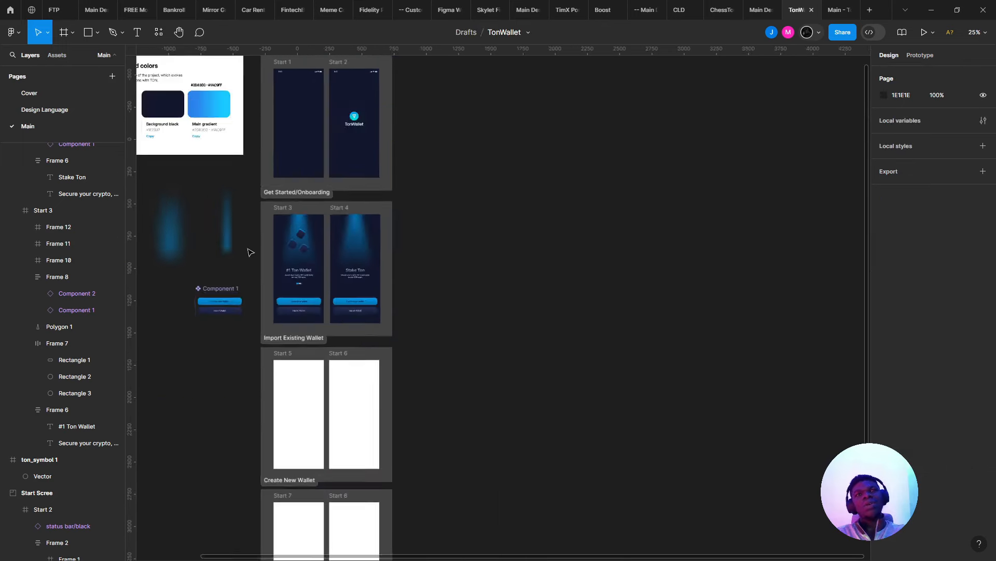
pyautogui.scroll(8, 248, 252)
pyautogui.scroll(-3, 238, 187)
pyautogui.scroll(1, 323, 256)
pyautogui.moveTo(359, 283); pyautogui.dragTo(432, 341)
pyautogui.click(515, 380)
pyautogui.doubleClick(516, 379)
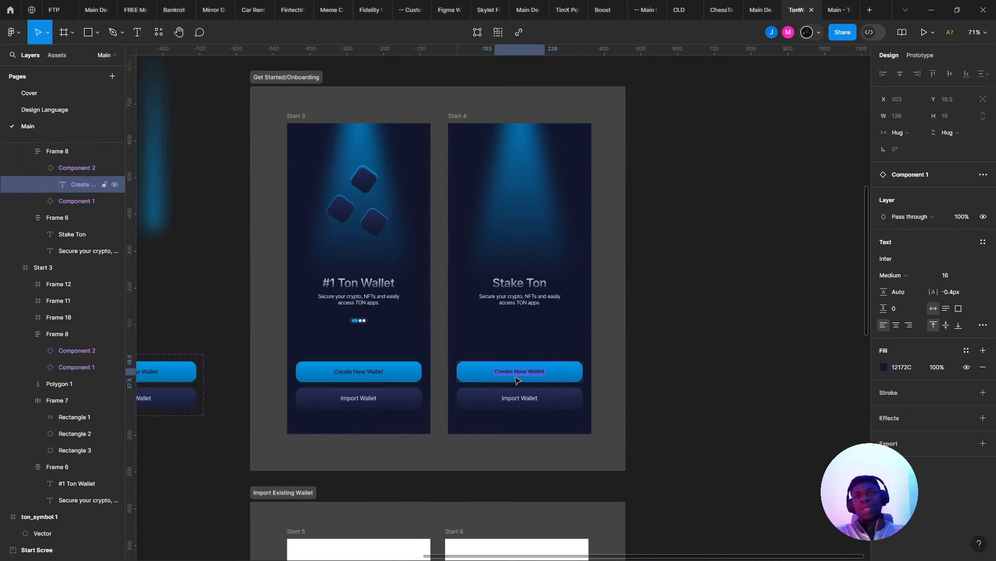
pyautogui.click(567, 378)
pyautogui.scroll(1, 551, 370)
pyautogui.click(512, 270)
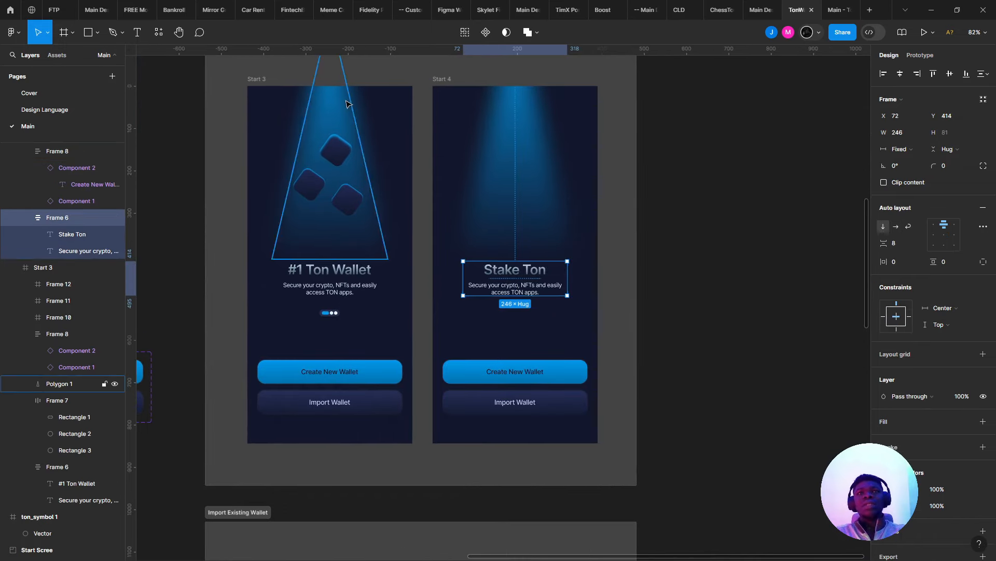
pyautogui.scroll(1, 345, 103)
pyautogui.click(334, 156)
pyautogui.keyDown('shift'); pyautogui.click(308, 181); pyautogui.keyUp('shift')
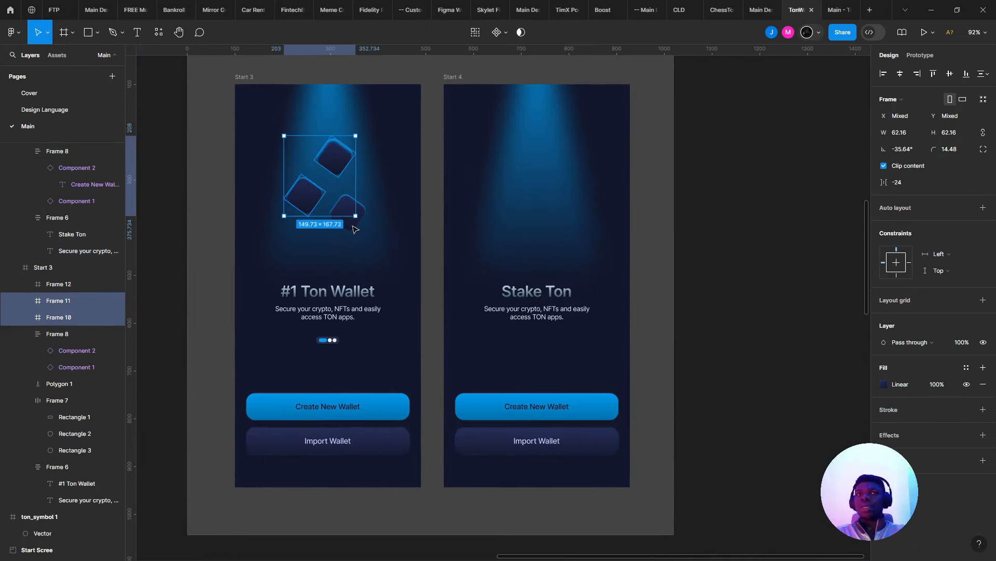
pyautogui.keyDown('shift'); pyautogui.click(349, 212); pyautogui.keyUp('shift')
pyautogui.moveTo(358, 226); pyautogui.dragTo(564, 245)
pyautogui.click(541, 259)
pyautogui.hotkey('ctrl', 'z')
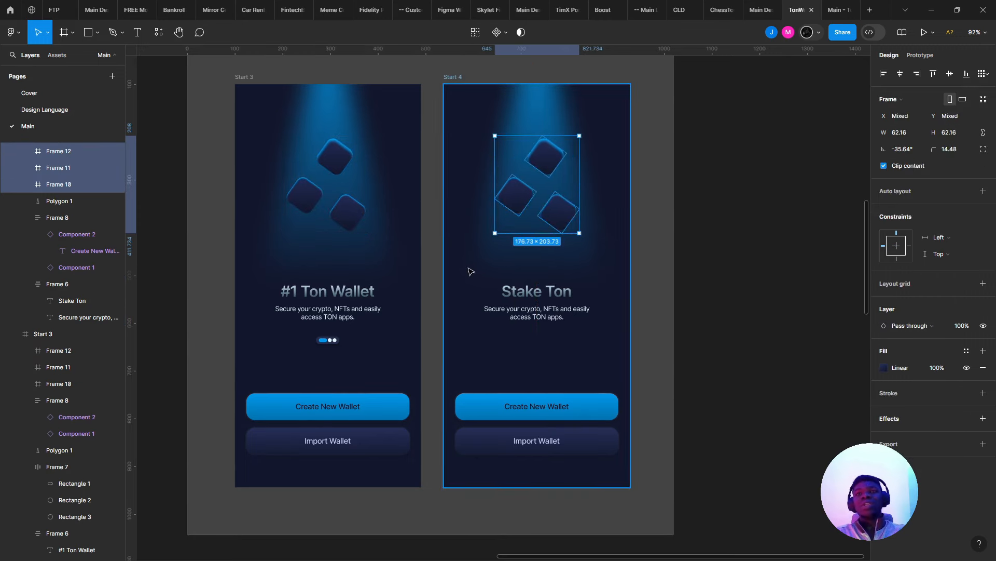
pyautogui.hotkey('ctrl', 'z')
pyautogui.hotkey('ctrl', 'shift', 'z')
pyautogui.hotkey('ctrl', 'z')
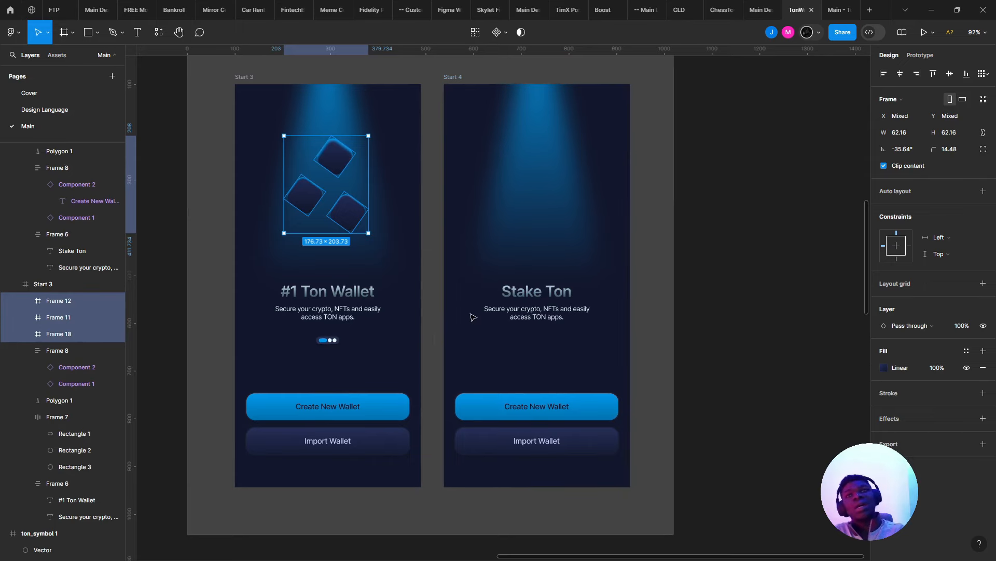
pyautogui.scroll(5, 586, 329)
# - Draw a white frame above Stake Ton with corner radius 26, forming a pill
pyautogui.click(522, 275)
pyautogui.doubleClick(523, 275)
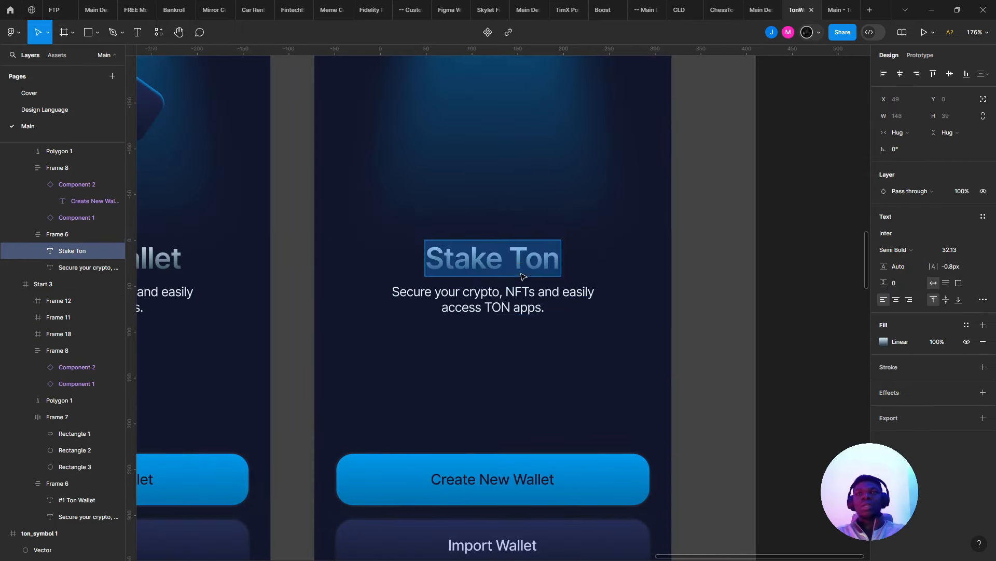
pyautogui.scroll(2, 522, 275)
pyautogui.press('Escape')
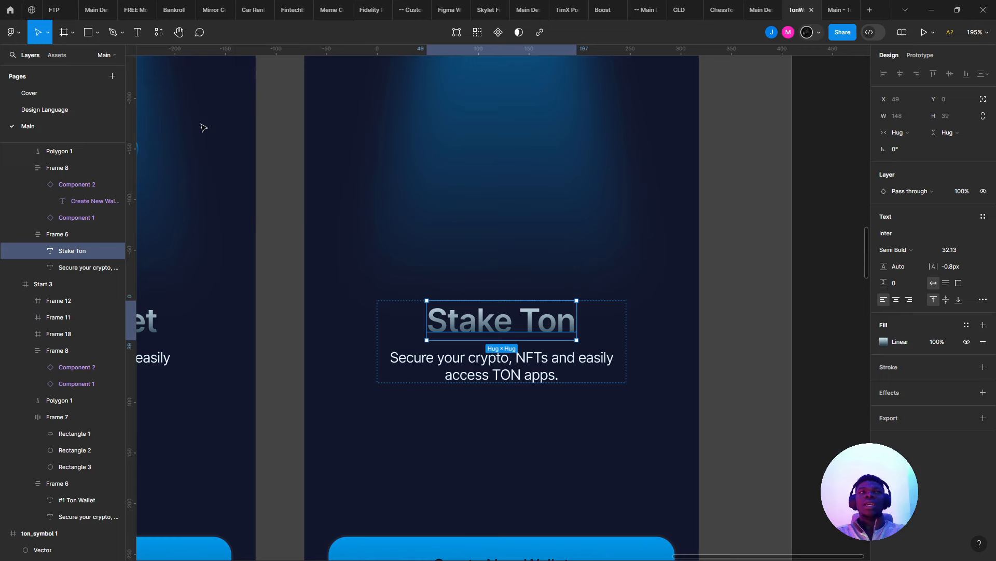
pyautogui.click(64, 33)
pyautogui.scroll(1, 470, 283)
pyautogui.moveTo(477, 285); pyautogui.dragTo(572, 301)
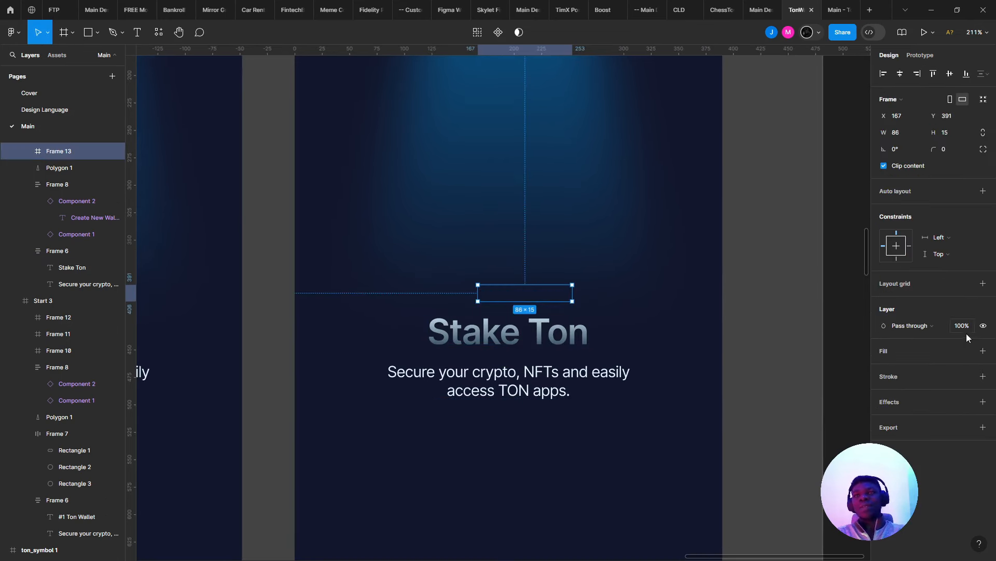
pyautogui.click(982, 352)
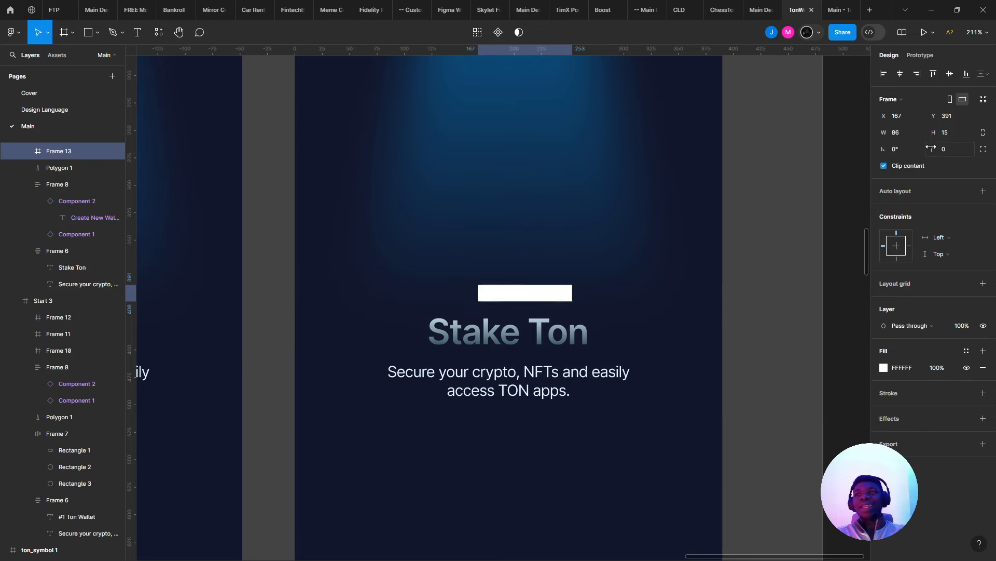
pyautogui.moveTo(931, 148); pyautogui.dragTo(944, 149)
pyautogui.scroll(5, 675, 218)
pyautogui.moveTo(413, 329); pyautogui.dragTo(525, 327)
pyautogui.scroll(4, 526, 328)
# - Add '+23' text, move it into the pill, and widen the pill to fit
pyautogui.press('t')
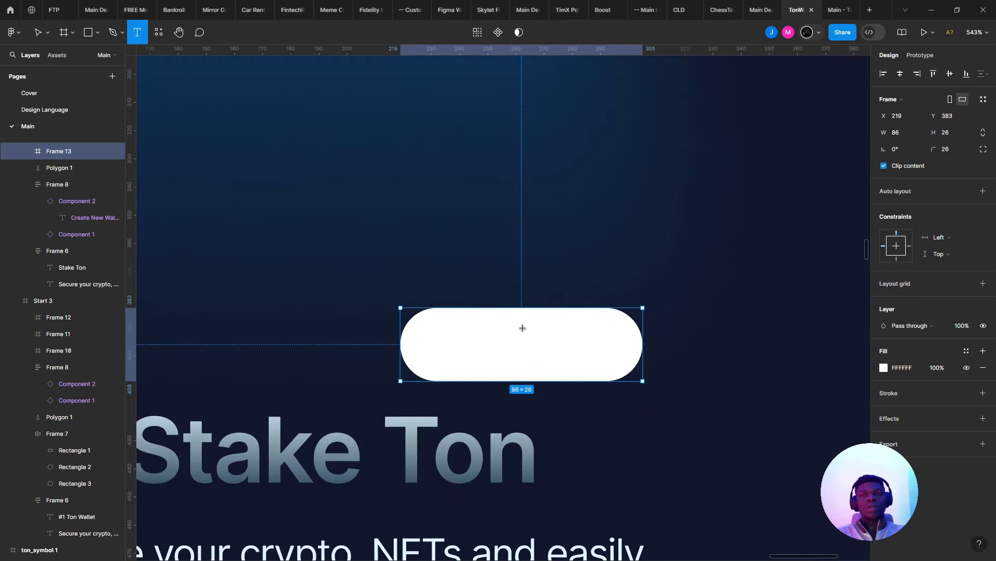
pyautogui.click(522, 328)
pyautogui.write('+')
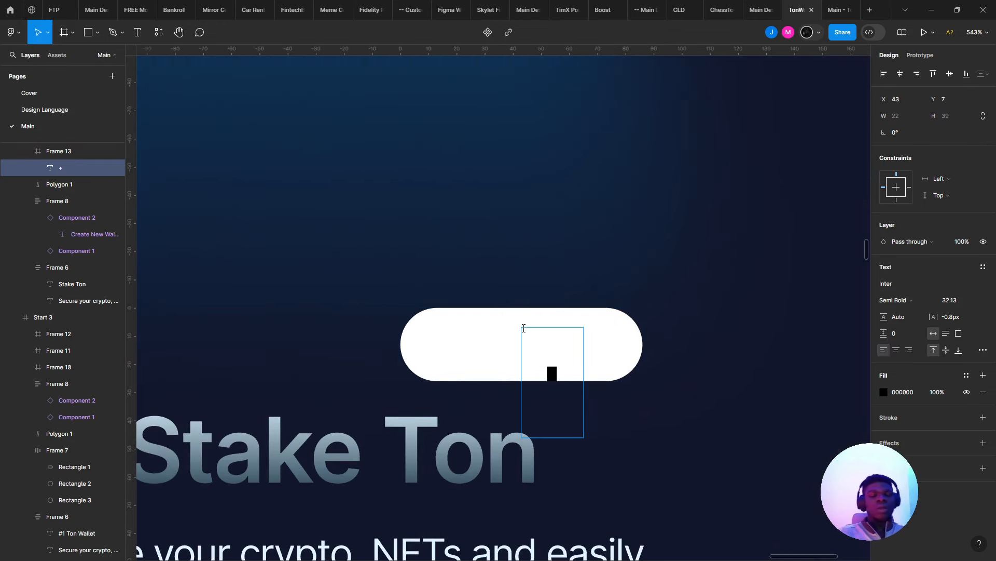
pyautogui.write('23')
pyautogui.press('Escape')
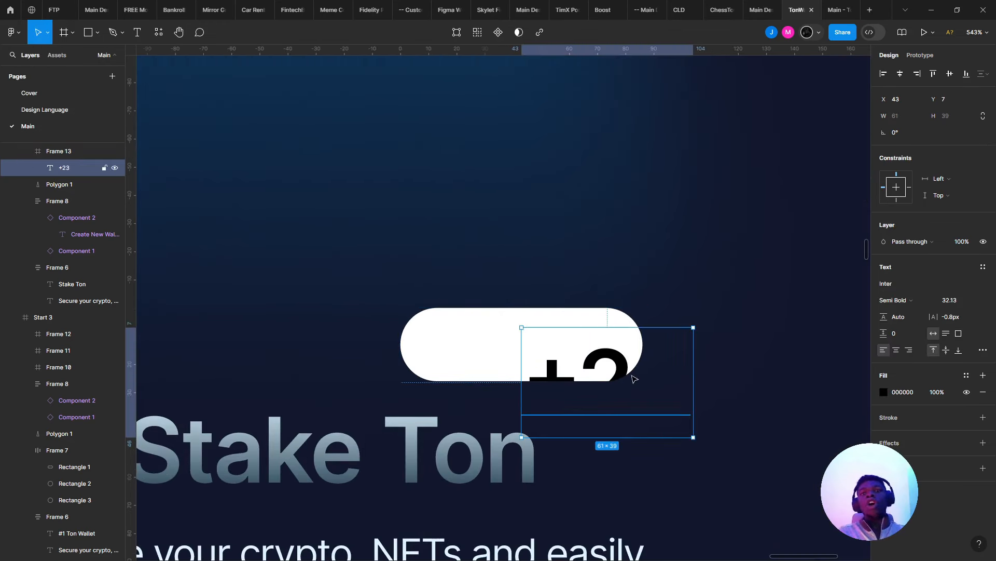
pyautogui.moveTo(634, 379); pyautogui.dragTo(500, 330)
pyautogui.click(623, 356)
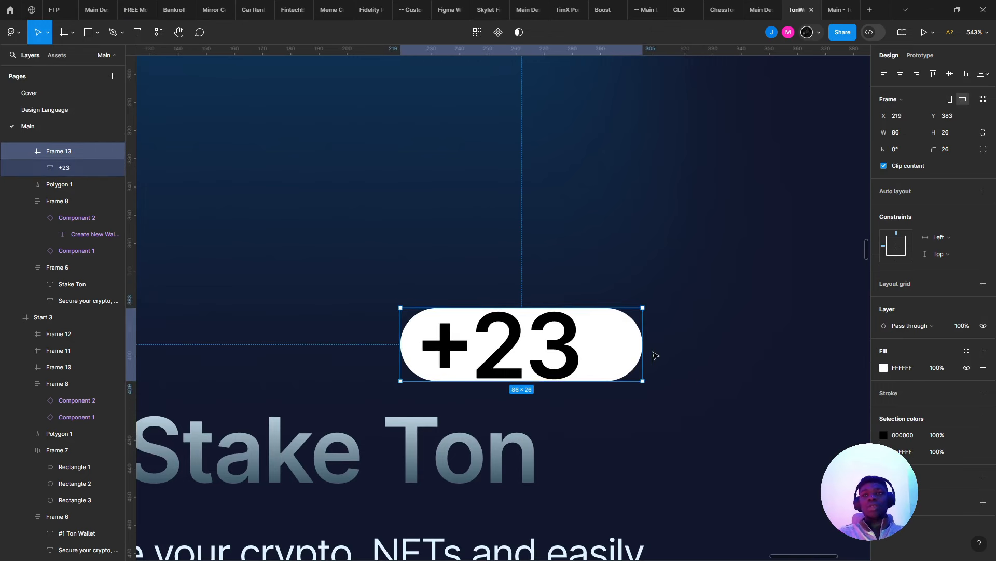
pyautogui.moveTo(640, 345); pyautogui.dragTo(678, 346)
# - Correct the badge text to read '+23%'
pyautogui.click(565, 319)
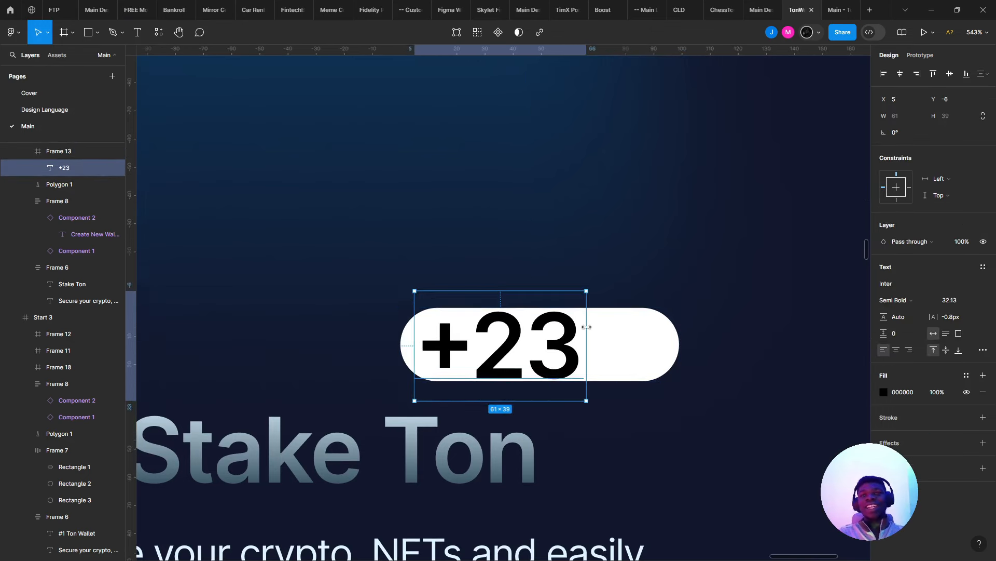
pyautogui.doubleClick(569, 324)
pyautogui.write('&')
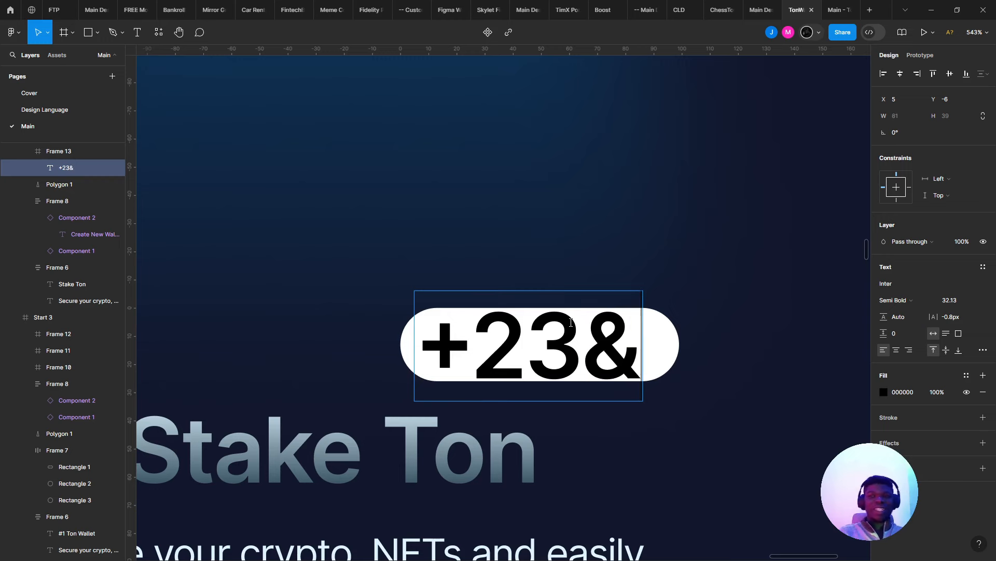
pyautogui.press('Escape')
pyautogui.press('Return')
pyautogui.doubleClick(573, 325)
pyautogui.moveTo(573, 326); pyautogui.dragTo(650, 356)
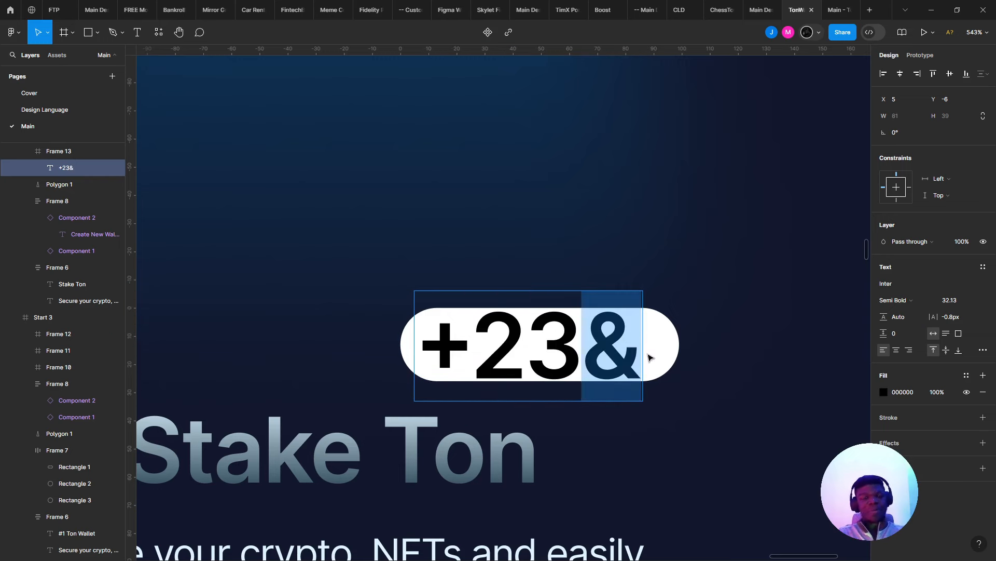
pyautogui.write('%')
pyautogui.press('Escape')
pyautogui.press('Escape')
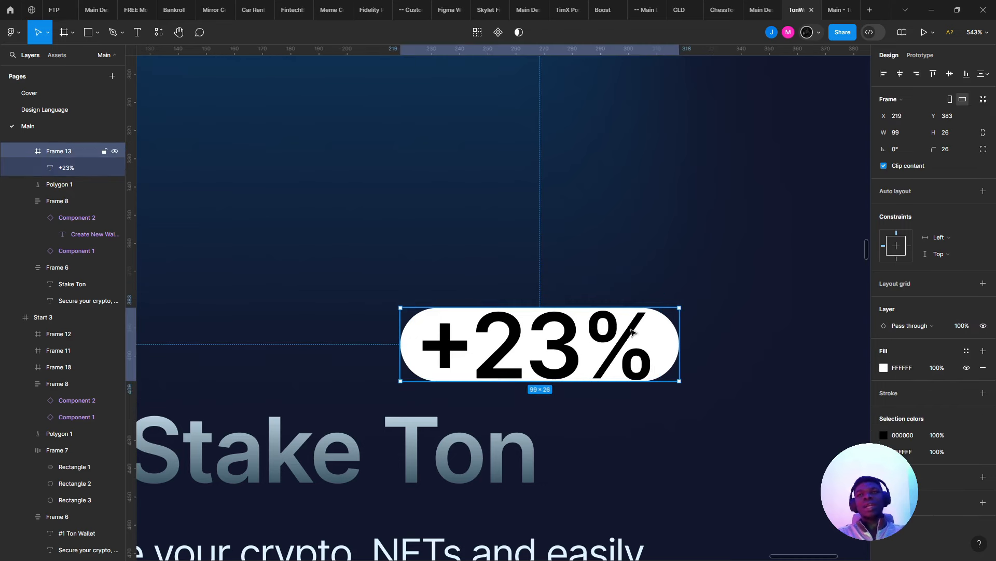
# - Make the pill taller and centre the +23% text vertically inside it
pyautogui.moveTo(581, 307); pyautogui.dragTo(581, 253)
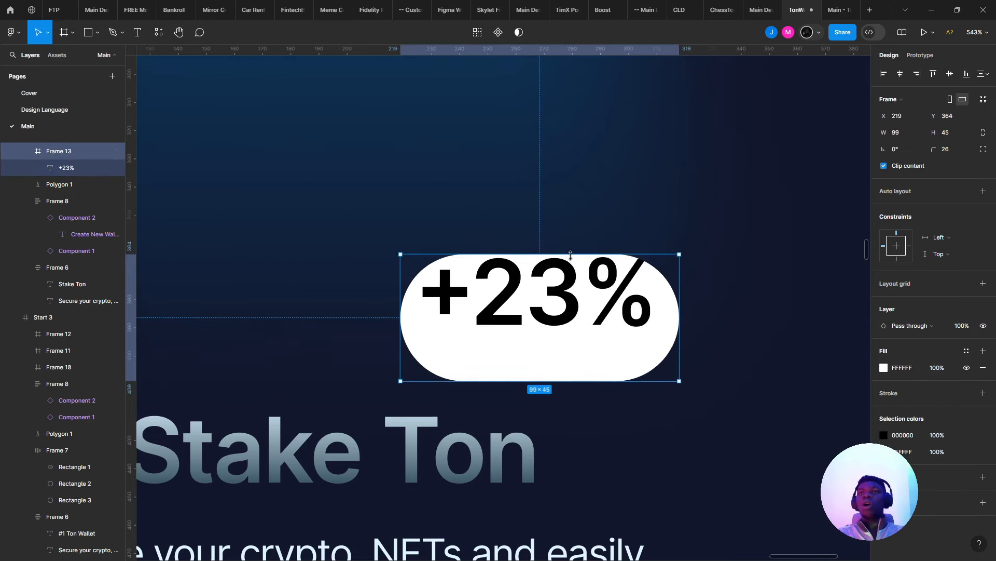
pyautogui.click(577, 324)
pyautogui.moveTo(576, 332)
pyautogui.mouseDown()
pyautogui.moveTo(575, 352)
pyautogui.moveTo(575, 339)
pyautogui.mouseUp()
pyautogui.scroll(-3, 574, 332)
pyautogui.scroll(1, 700, 336)
# - Pick a bright green for the +23% text fill in the colour picker
pyautogui.click(884, 392)
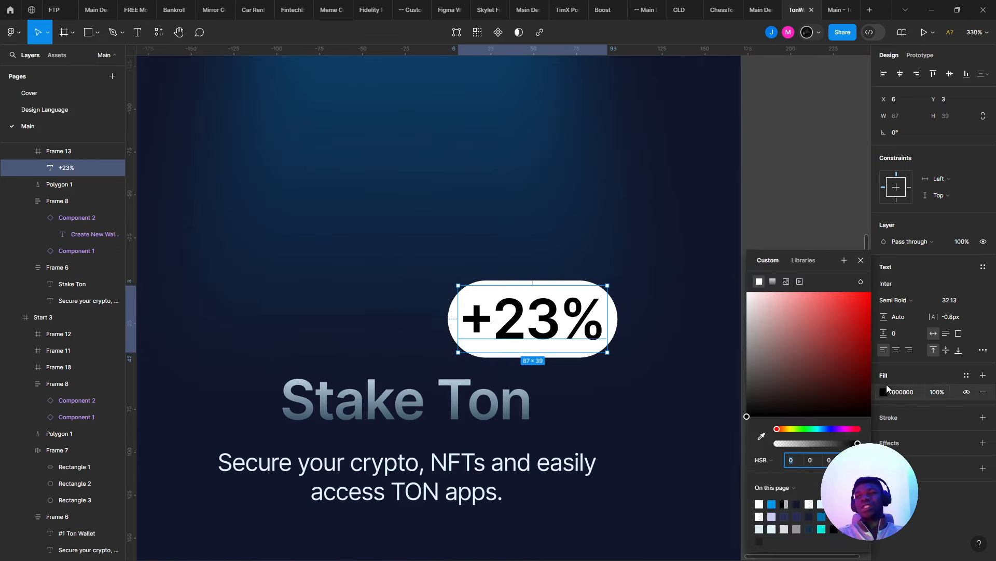
pyautogui.click(884, 392)
pyautogui.click(884, 392)
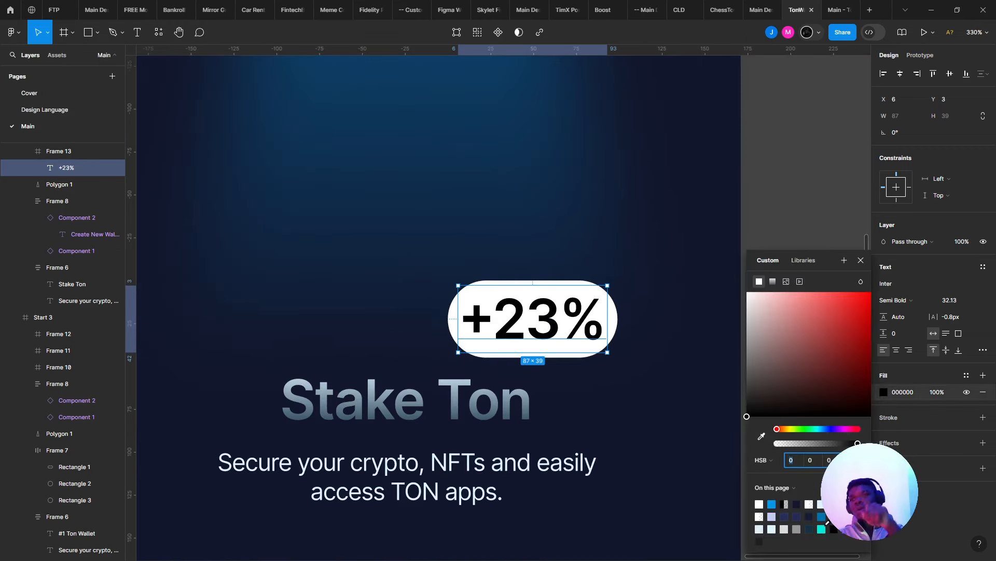
pyautogui.click(800, 429)
pyautogui.moveTo(856, 302); pyautogui.dragTo(827, 313)
pyautogui.moveTo(784, 431); pyautogui.dragTo(810, 435)
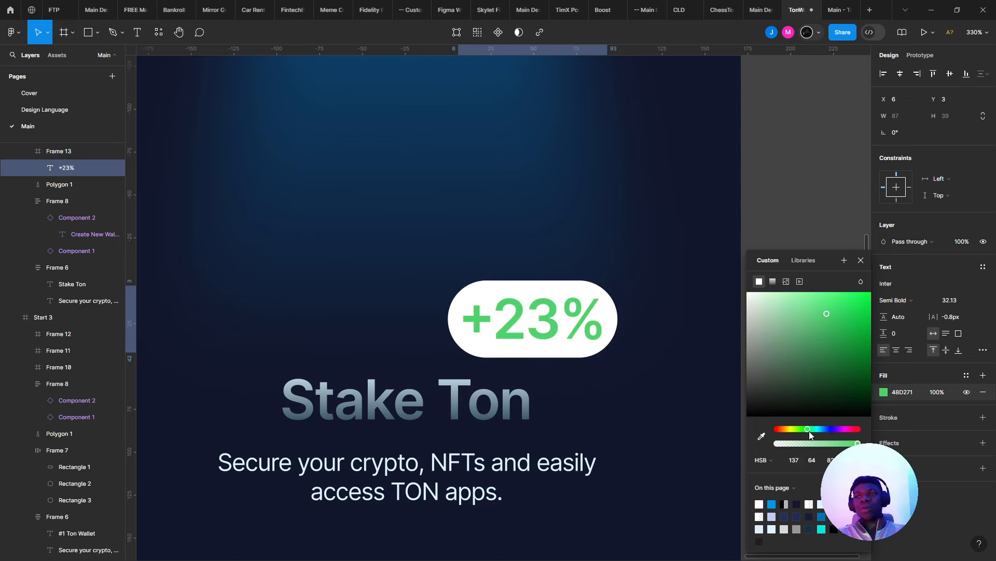
pyautogui.click(857, 316)
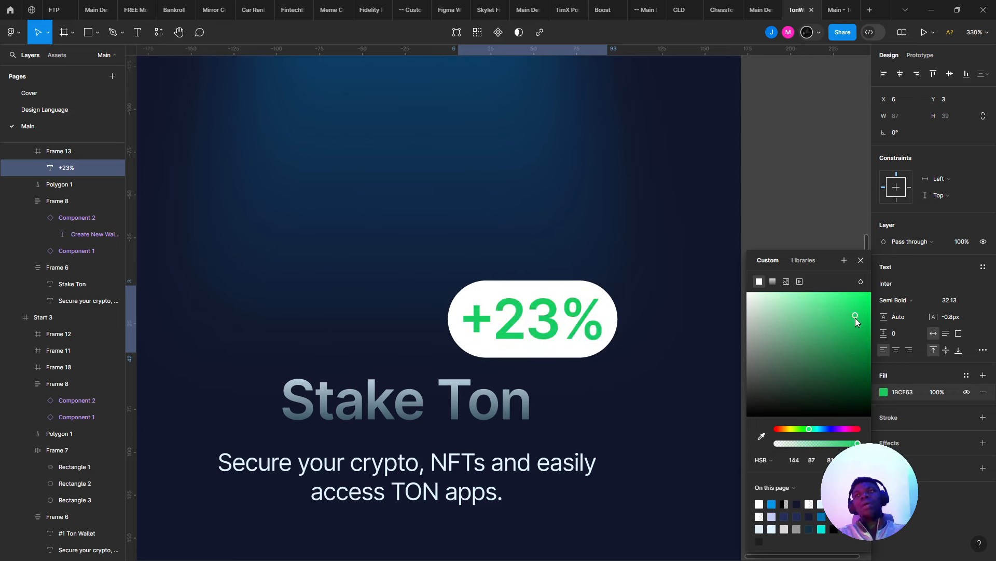
pyautogui.moveTo(857, 322); pyautogui.dragTo(866, 319)
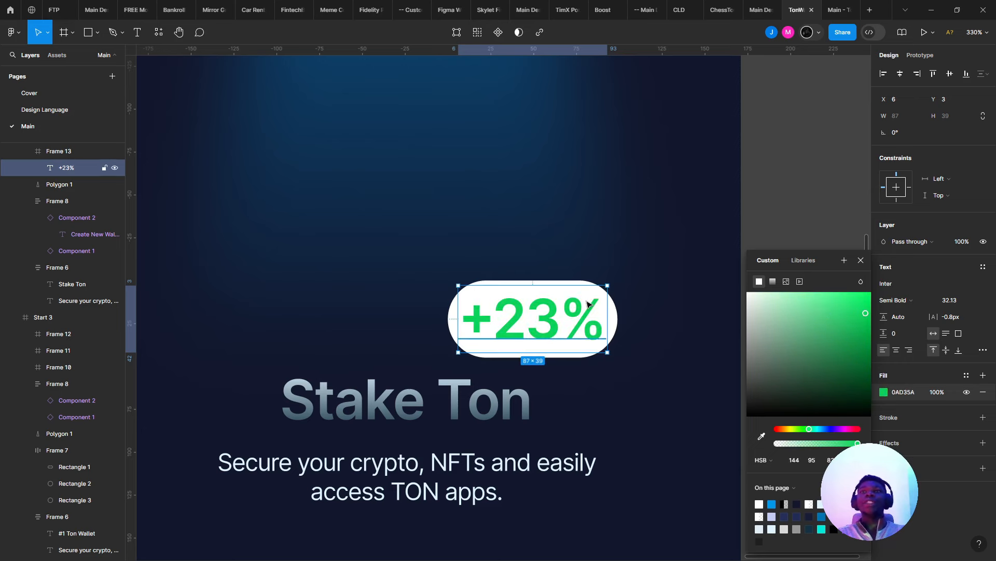
# - Refine the text's green to hex 00B232, shown in Hex mode
pyautogui.scroll(-5, 588, 304)
pyautogui.scroll(6, 589, 304)
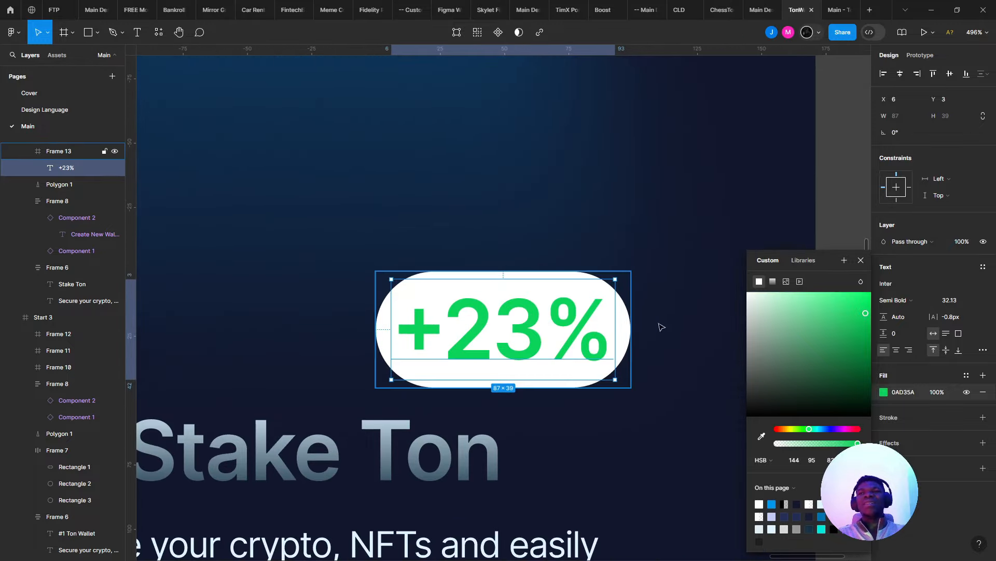
pyautogui.moveTo(803, 427); pyautogui.dragTo(808, 428)
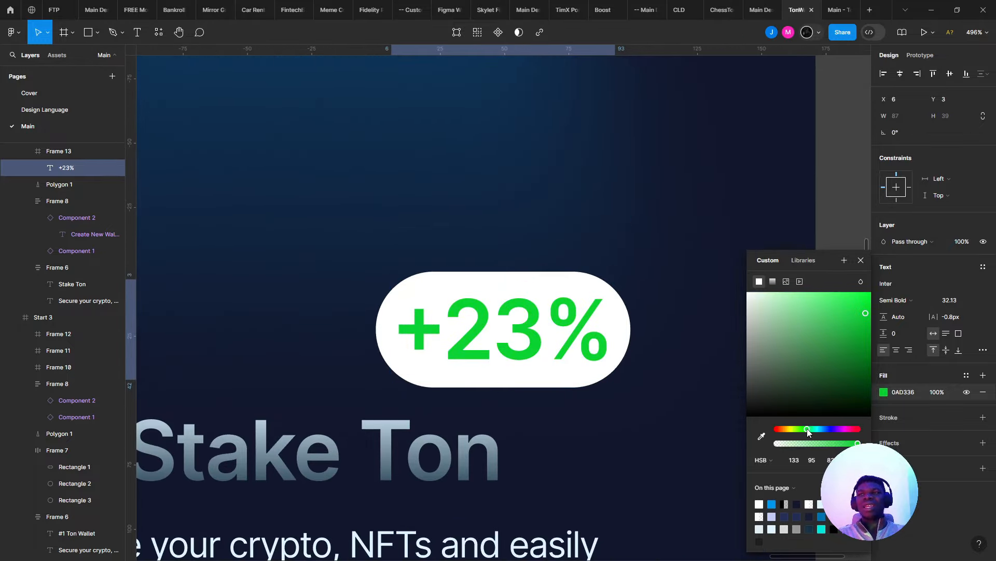
pyautogui.moveTo(830, 338); pyautogui.dragTo(876, 327)
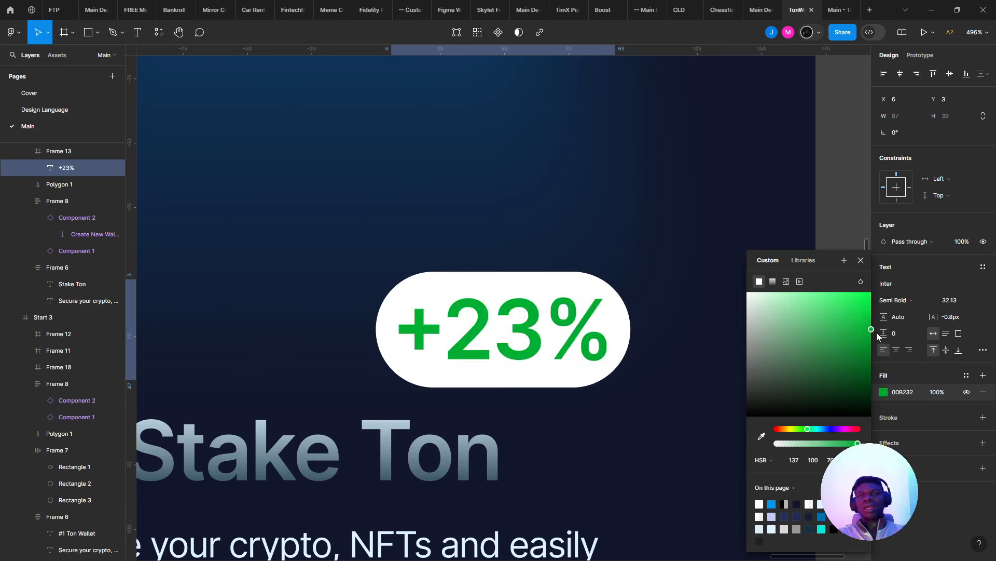
pyautogui.click(762, 460)
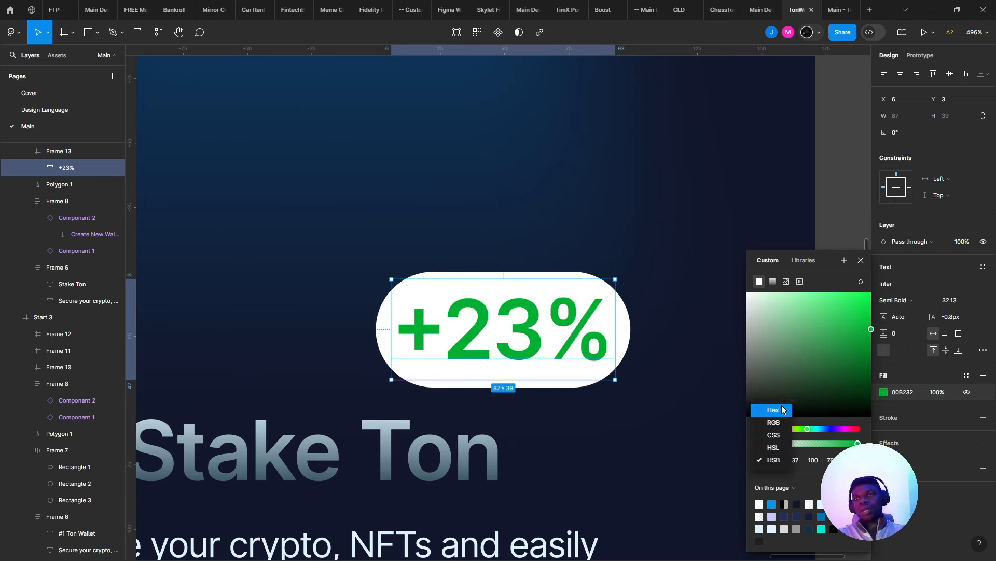
pyautogui.click(774, 410)
pyautogui.hotkey('ctrl', 'c')
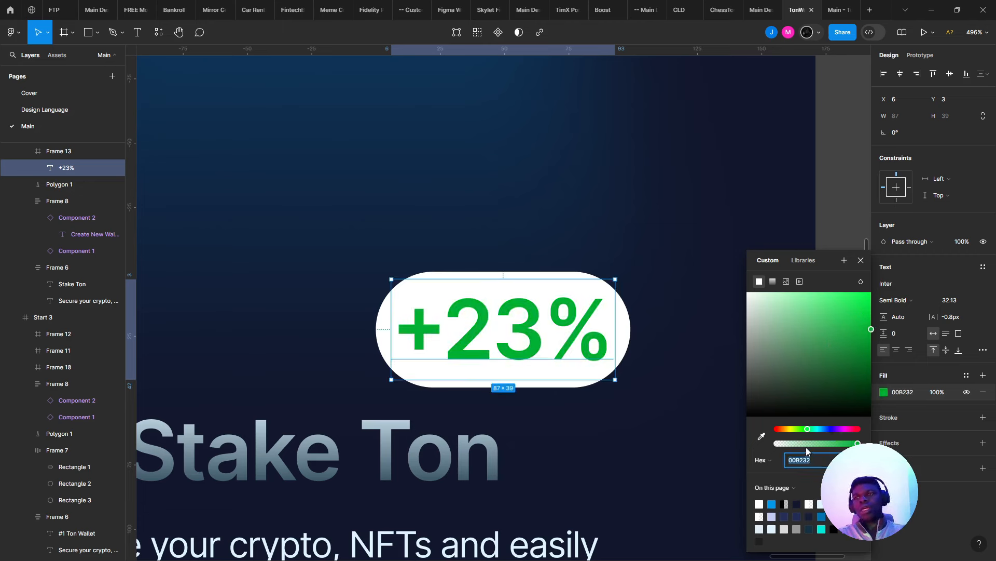
pyautogui.click(629, 314)
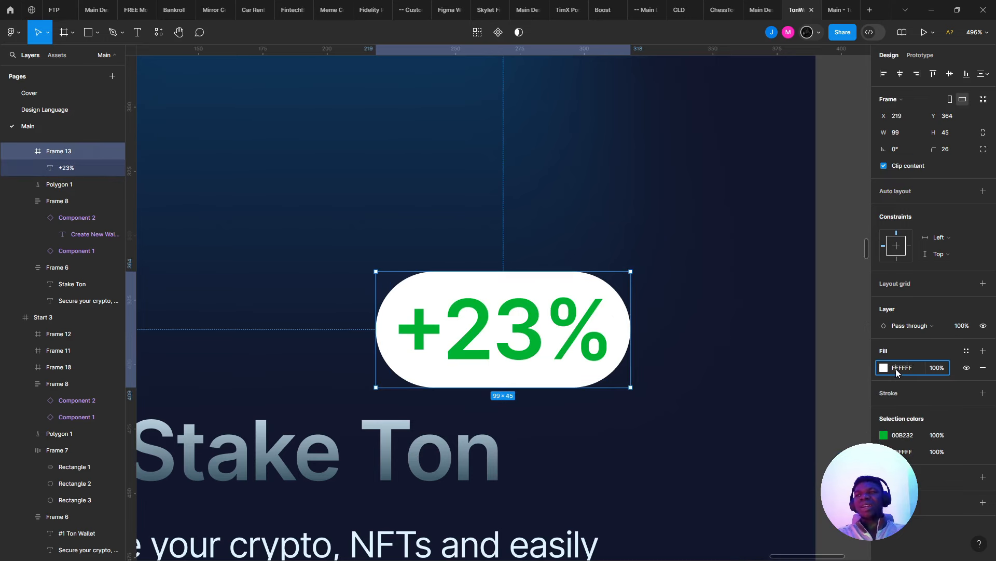
# - Fill the pill with 00B232 at 15% opacity and widen it to 111 px
pyautogui.hotkey('ctrl', 'v')
pyautogui.press('Return')
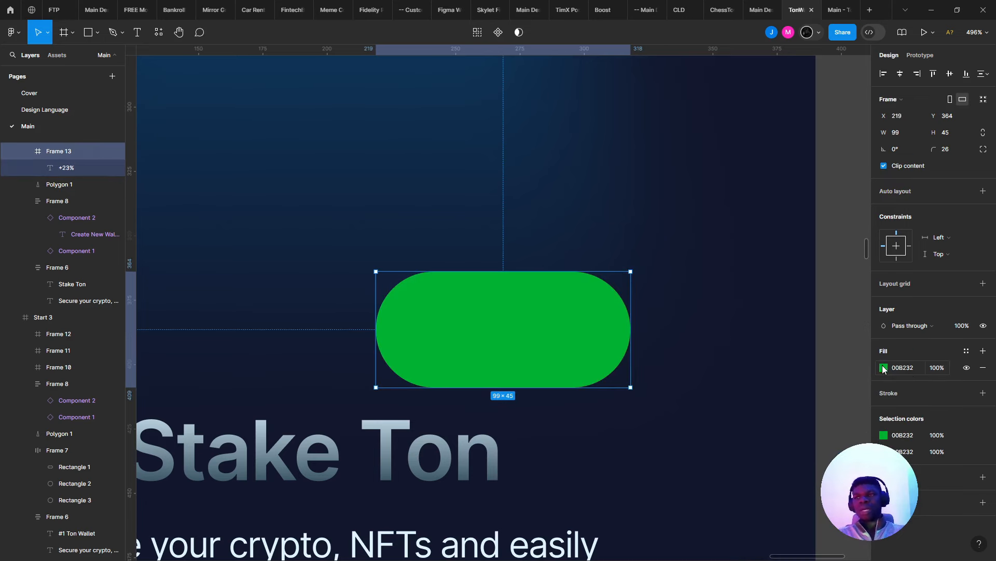
pyautogui.click(884, 369)
pyautogui.moveTo(809, 443); pyautogui.dragTo(789, 442)
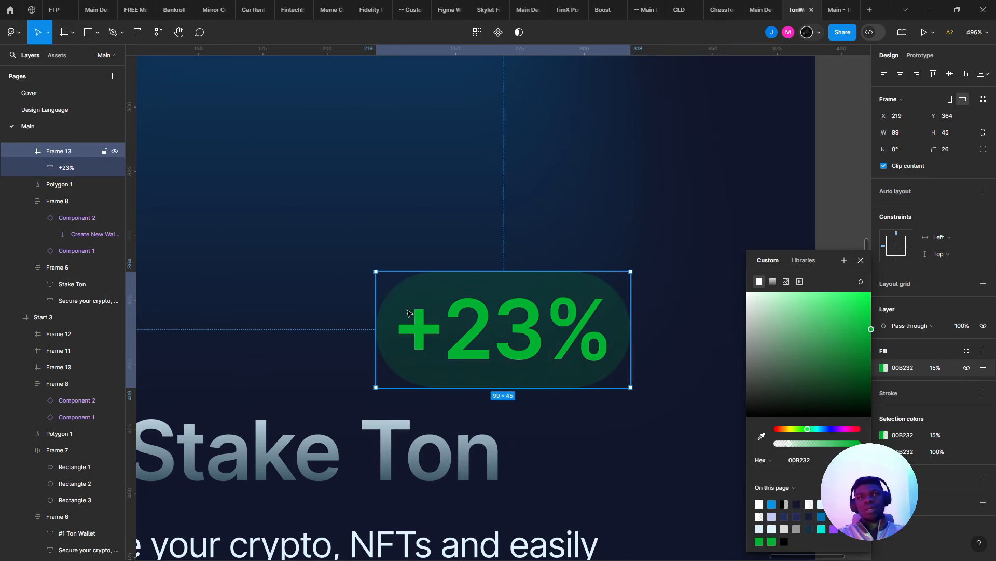
pyautogui.moveTo(382, 313); pyautogui.dragTo(352, 312)
# - Try a solid pale mint pill fill, E2FFEA at 100%
pyautogui.doubleClick(490, 351)
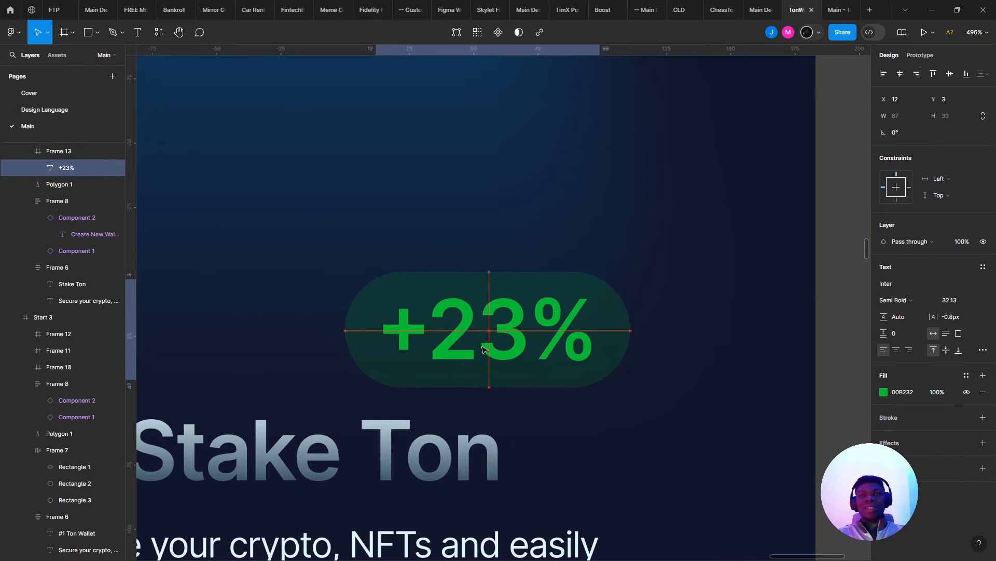
pyautogui.click(610, 337)
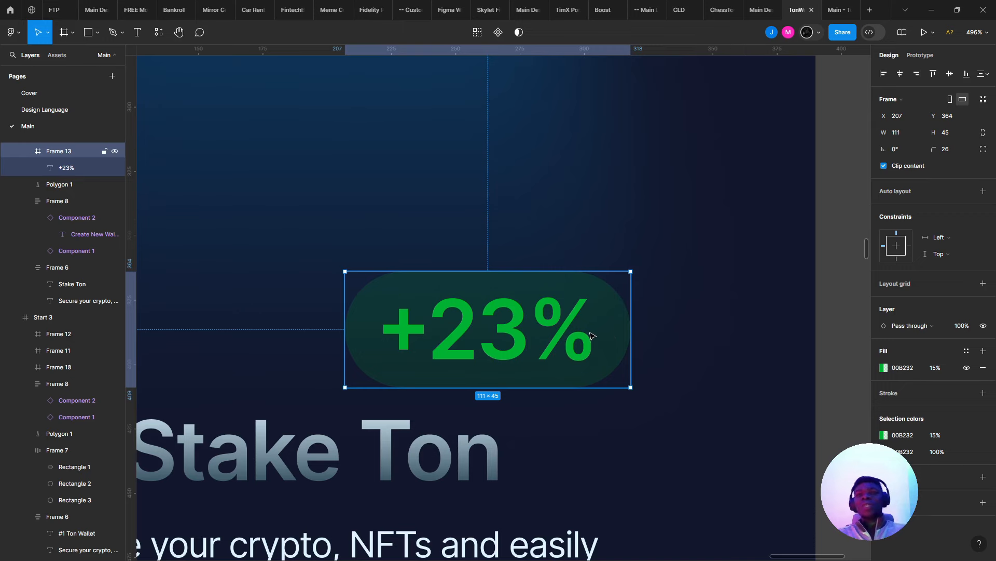
pyautogui.scroll(-5, 592, 335)
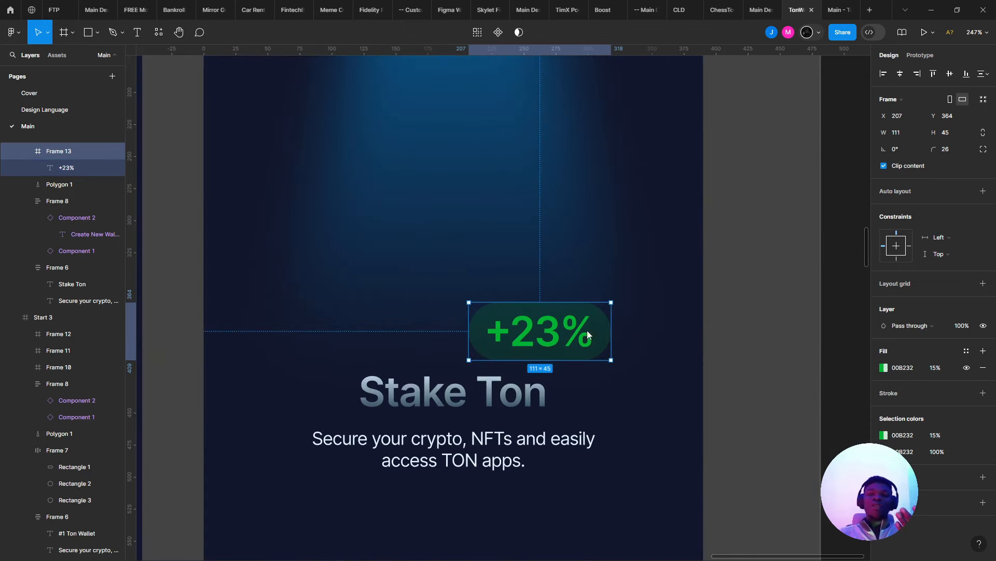
pyautogui.scroll(2, 574, 330)
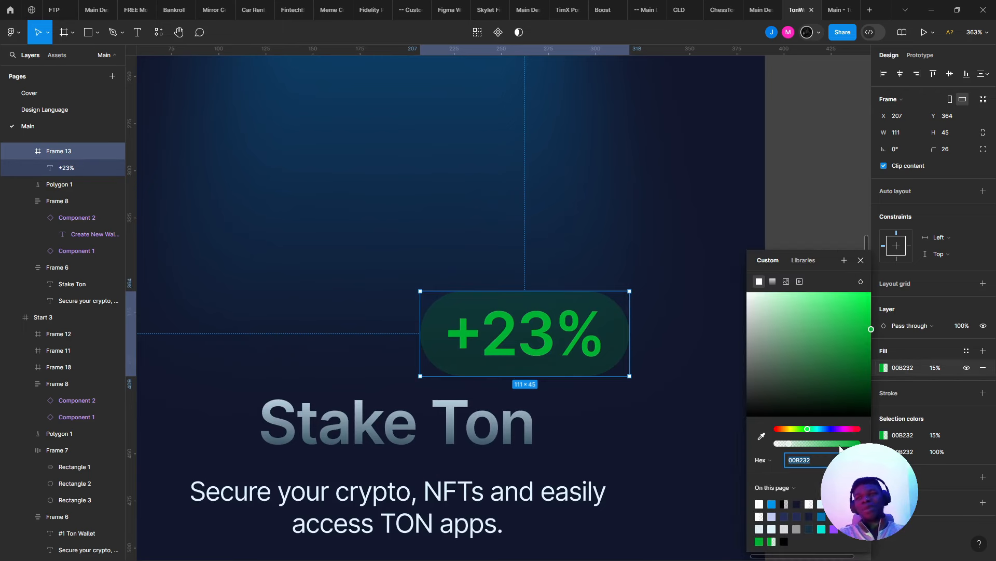
pyautogui.moveTo(841, 445); pyautogui.dragTo(921, 451)
pyautogui.moveTo(849, 361); pyautogui.dragTo(790, 291)
# - Undo the mint colour to restore the translucent green pill fill
pyautogui.click(656, 236)
pyautogui.scroll(-6, 656, 236)
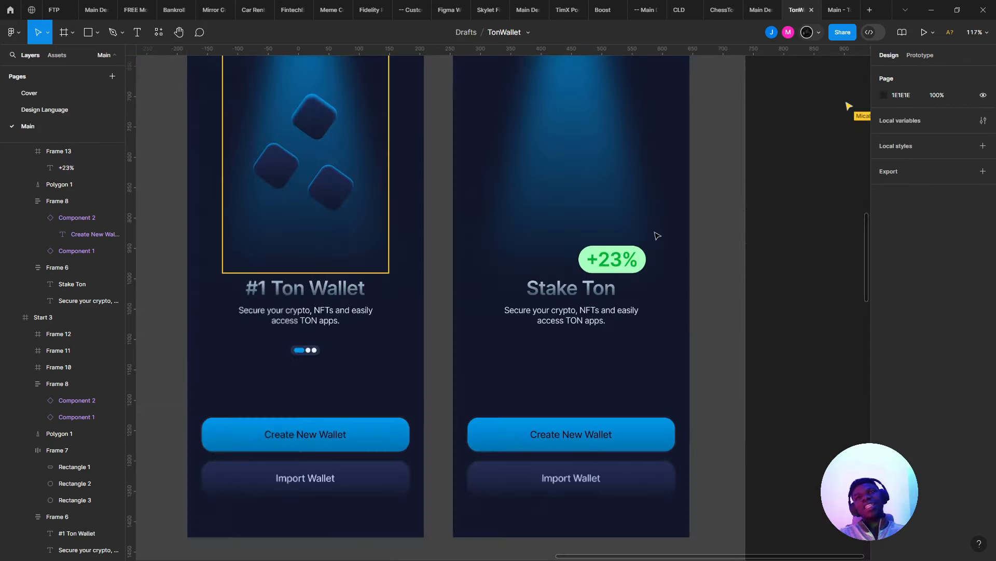
pyautogui.moveTo(683, 225); pyautogui.dragTo(583, 236)
pyautogui.hotkey('ctrl', 'z')
pyautogui.hotkey('ctrl', 'z')
pyautogui.hotkey('ctrl', 'z')
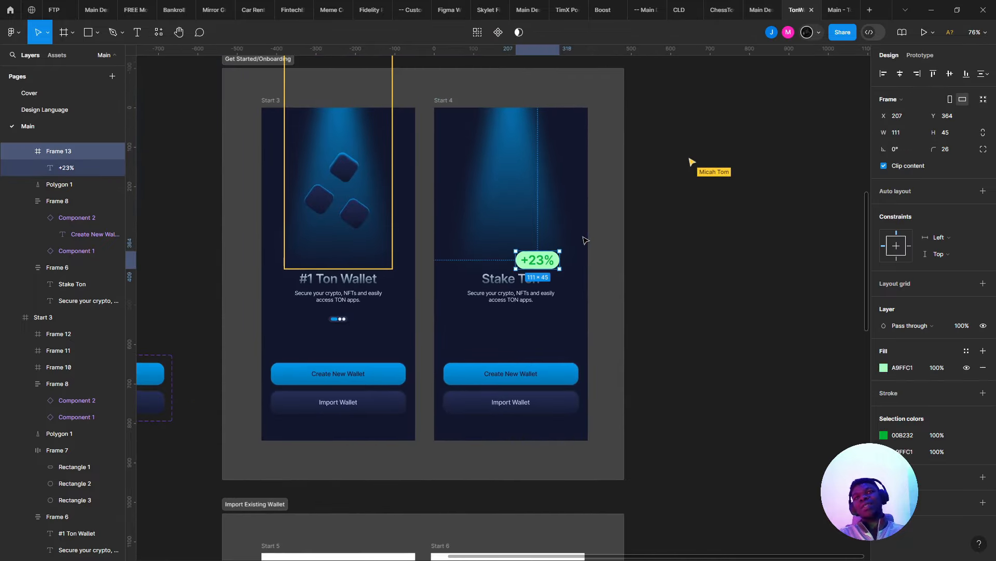
pyautogui.scroll(2, 584, 236)
pyautogui.scroll(5, 607, 245)
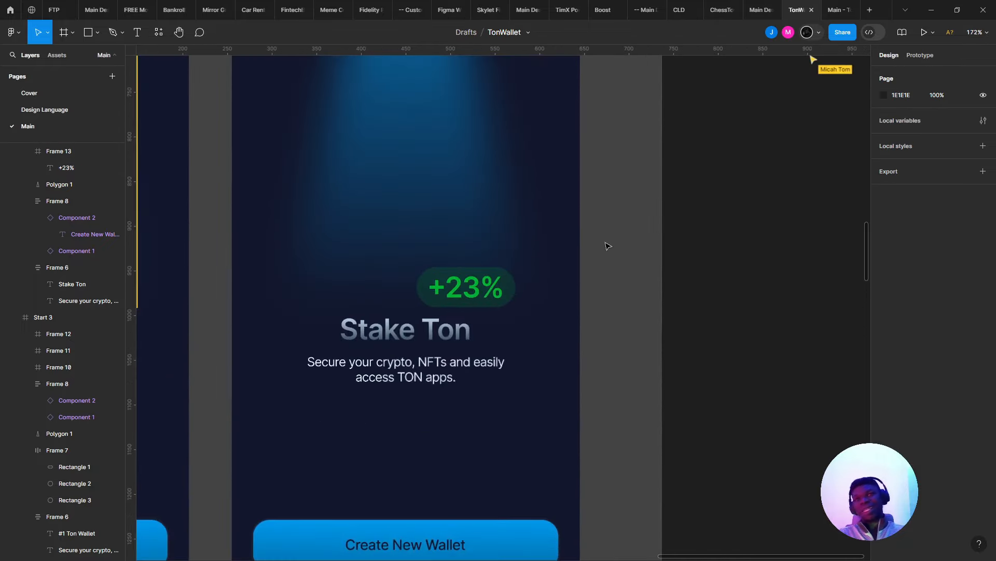
# - Scale the +23% badge to 0.46x and centre it above the Stake Ton heading
pyautogui.press('k')
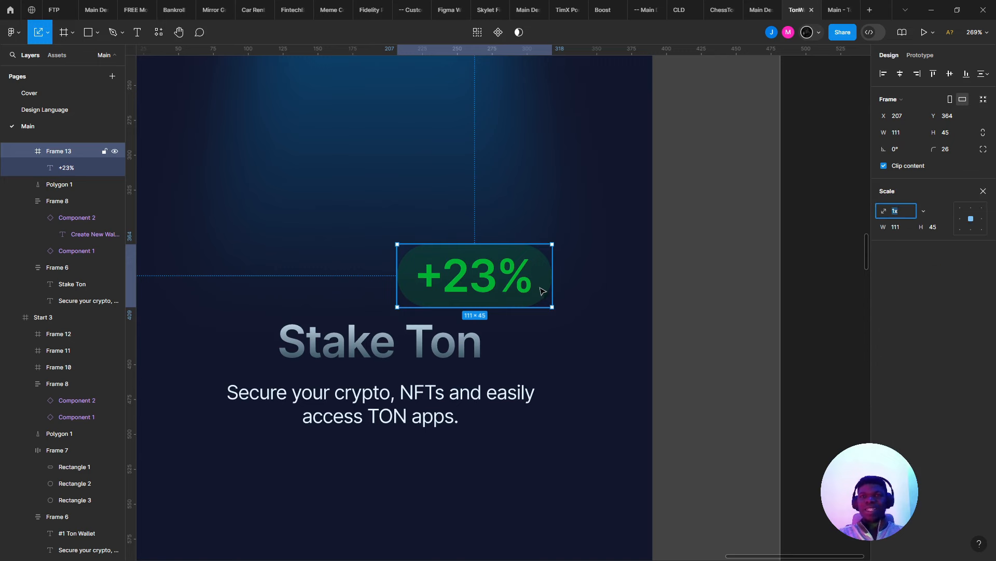
pyautogui.moveTo(548, 292); pyautogui.dragTo(330, 304)
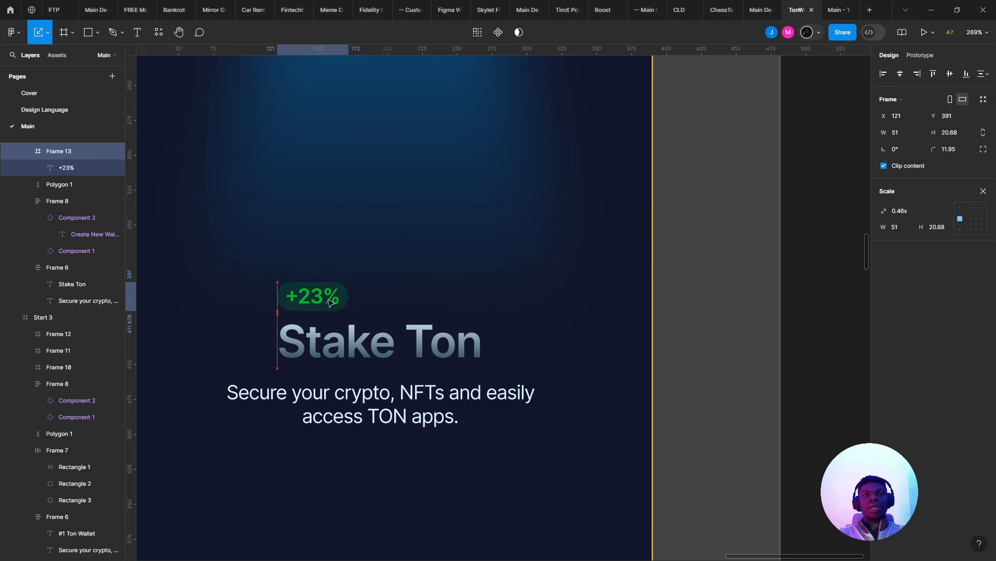
pyautogui.click(405, 260)
pyautogui.scroll(-3, 445, 280)
pyautogui.scroll(3, 409, 289)
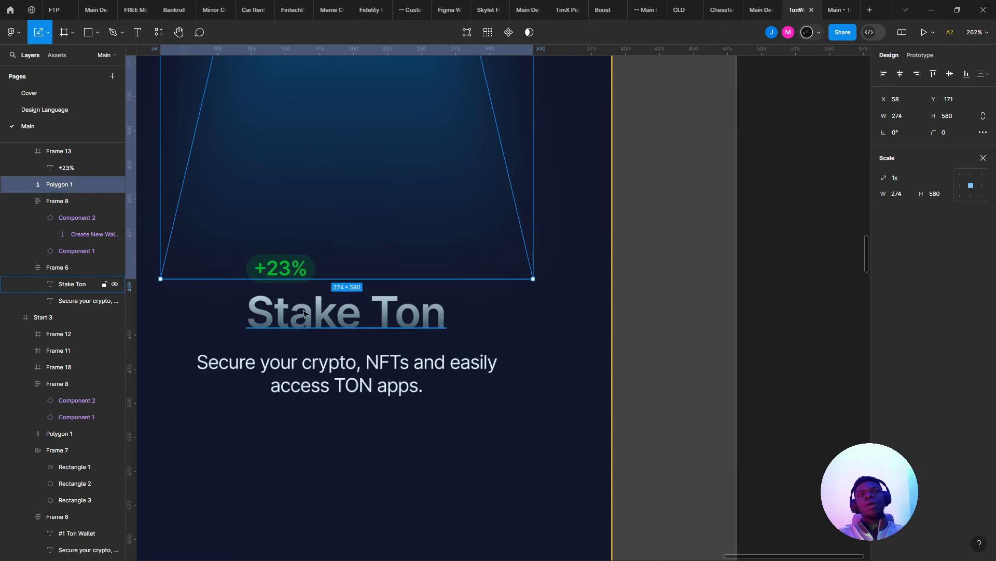
pyautogui.click(289, 275)
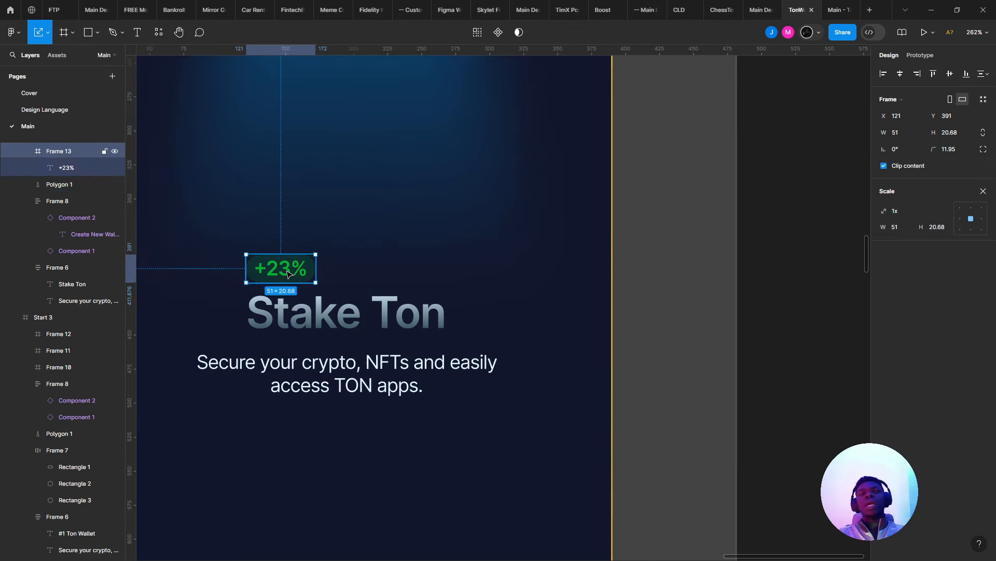
pyautogui.moveTo(287, 270); pyautogui.dragTo(355, 262)
pyautogui.moveTo(389, 308); pyautogui.dragTo(431, 328)
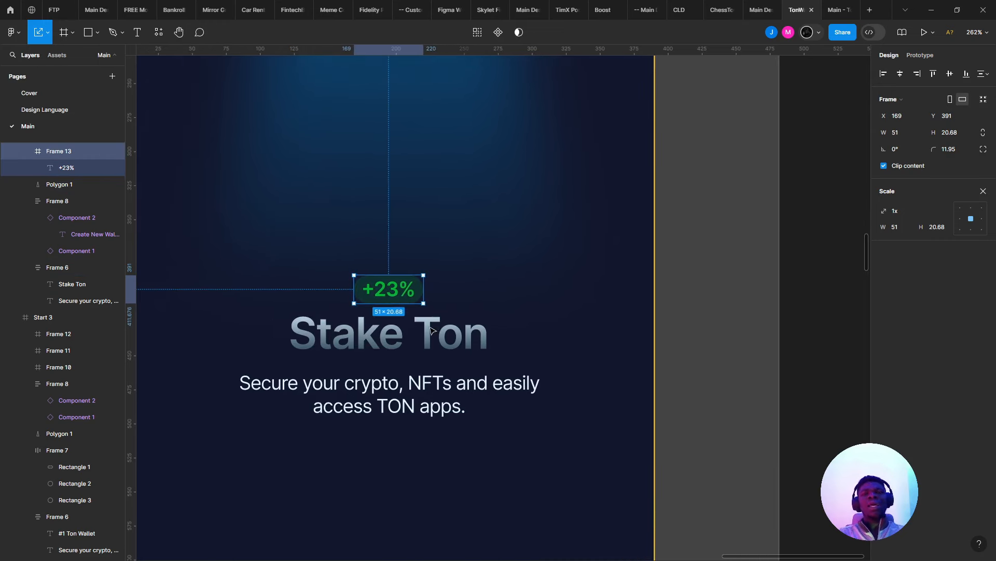
# - Open the Stake Ton heading for editing, then switch to ton.org's wallets page
pyautogui.click(431, 329)
pyautogui.doubleClick(431, 329)
pyautogui.hotkey('alt', 'Tab')
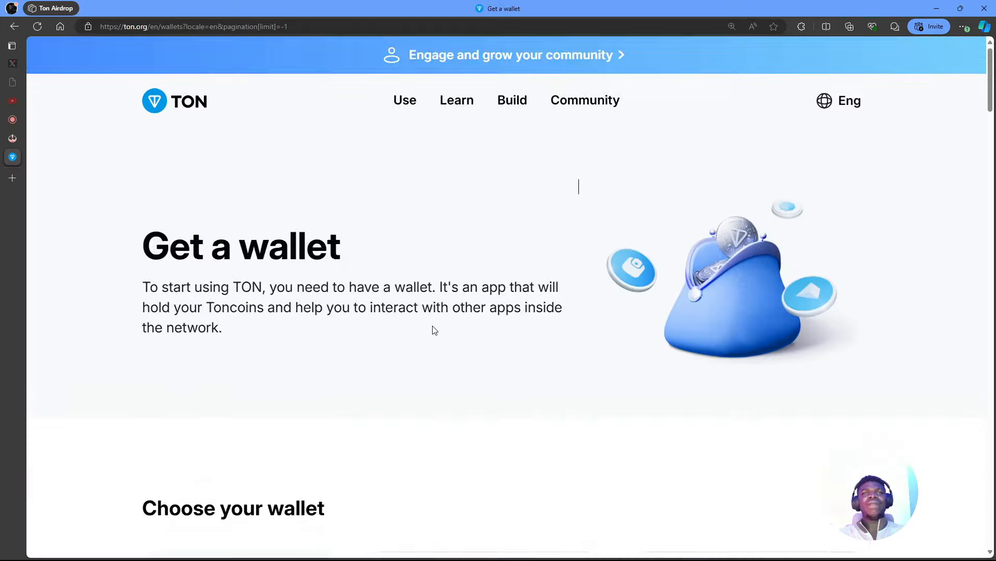
# - Scroll ton.org's wallet list down to TON Wallet, then return to Figma's Stake Ton heading
pyautogui.scroll(-5, 432, 327)
pyautogui.scroll(-15, 433, 330)
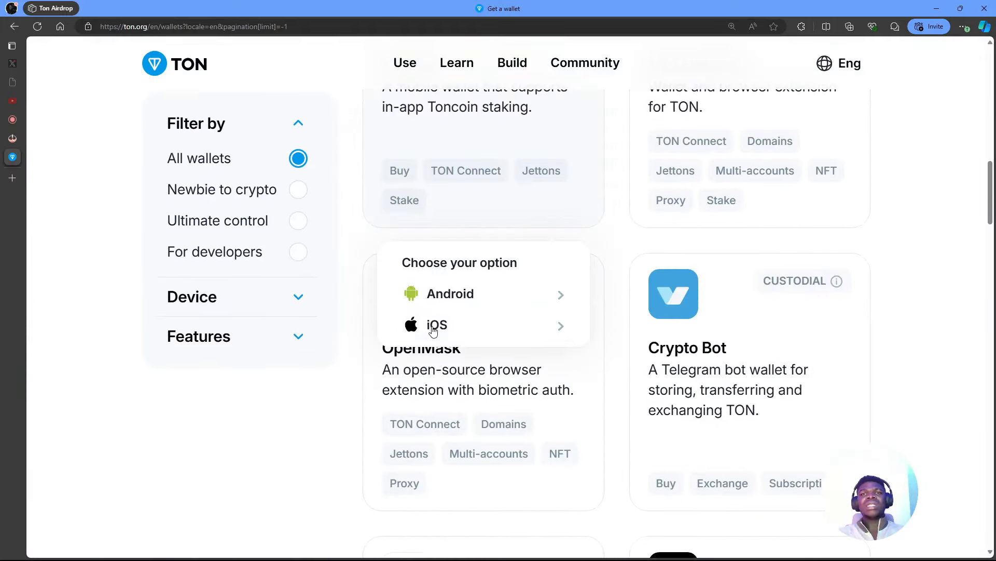
pyautogui.scroll(-16, 433, 331)
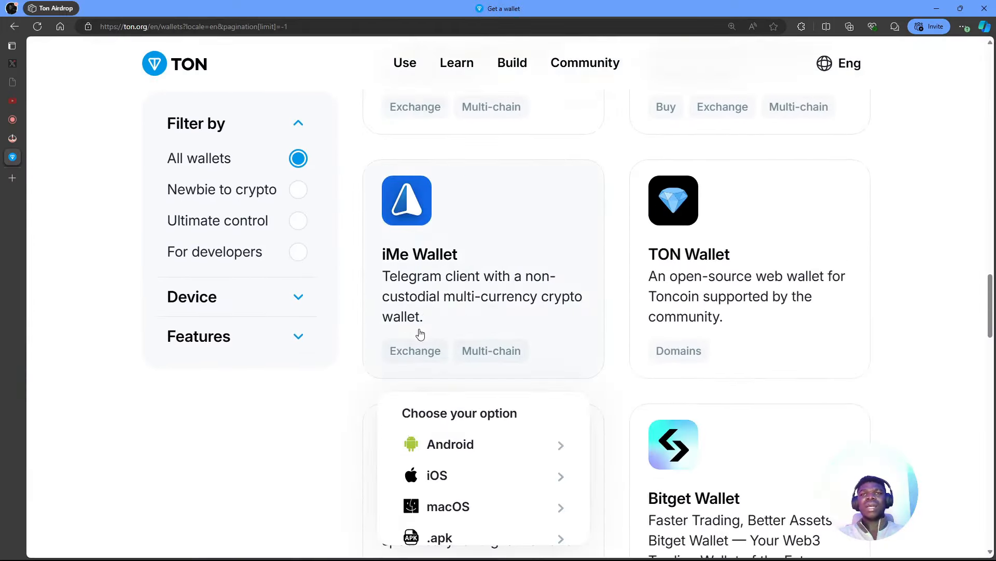
pyautogui.scroll(-3, 366, 351)
pyautogui.scroll(6, 366, 350)
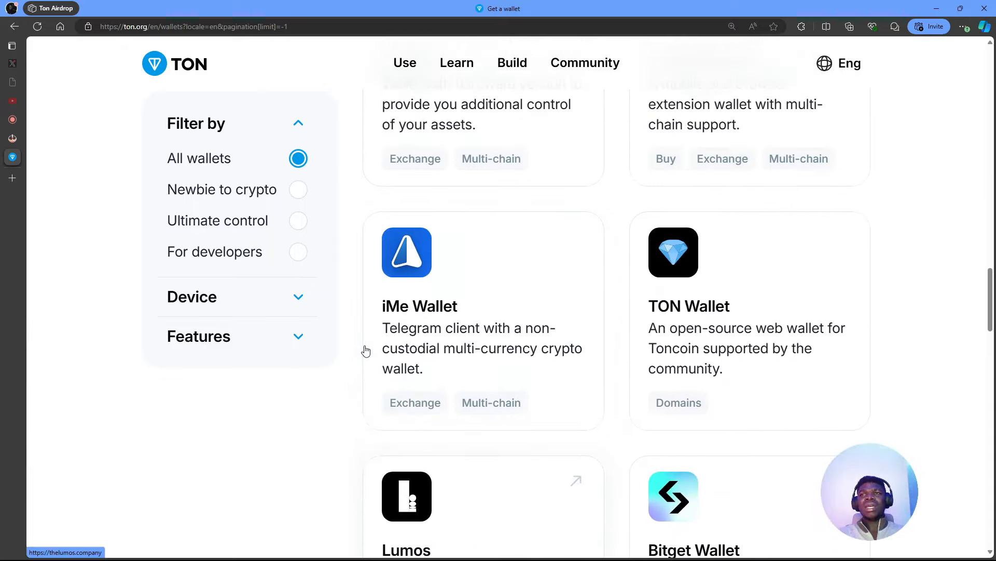
pyautogui.hotkey('alt', 'Tab')
pyautogui.click(427, 320)
# - Change 'Ton' to 'TON' in both headings and set #1 TON Wallet to Auto width
pyautogui.doubleClick(427, 320)
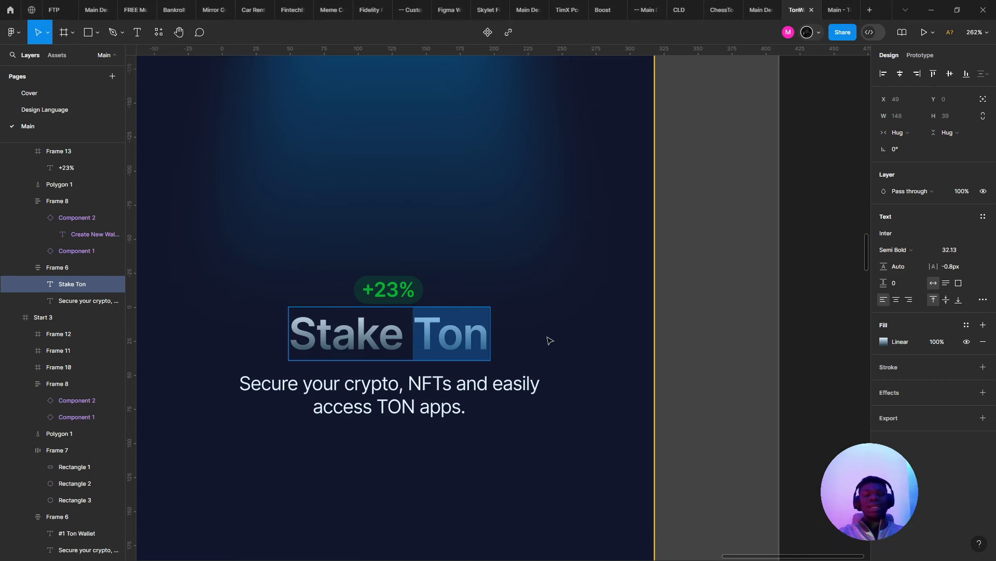
pyautogui.write('TON')
pyautogui.scroll(-5, 549, 340)
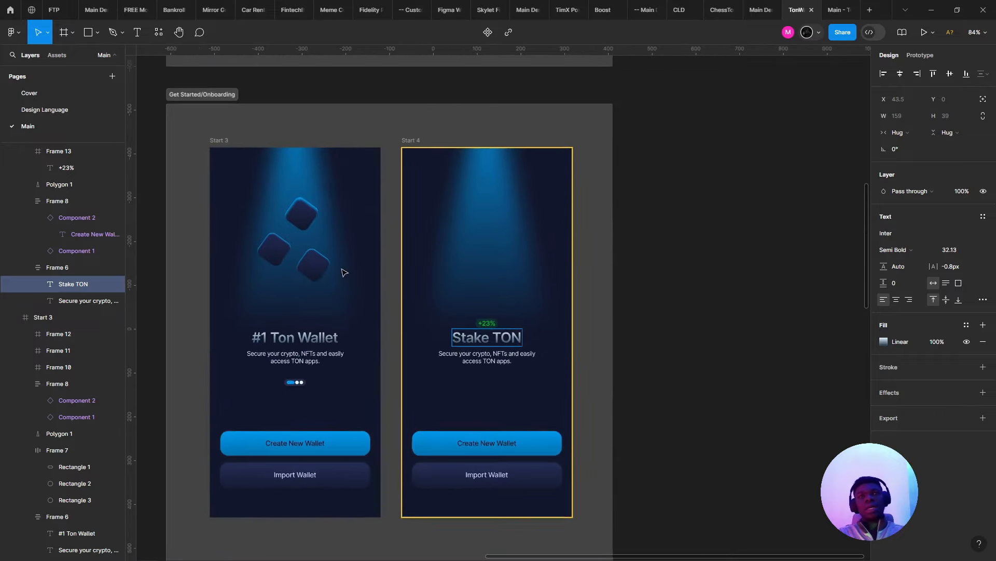
pyautogui.click(270, 342)
pyautogui.write('TON')
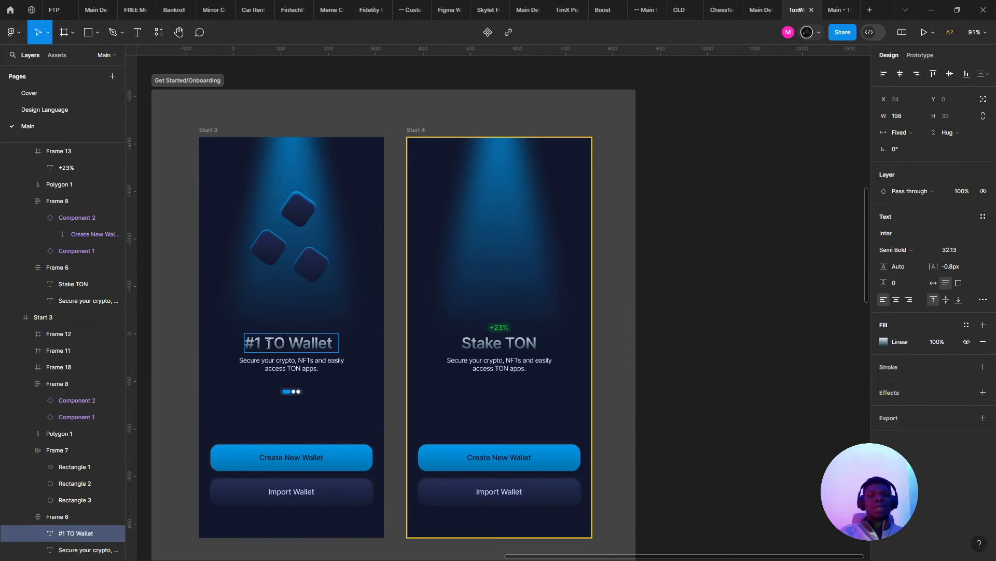
pyautogui.press('Escape')
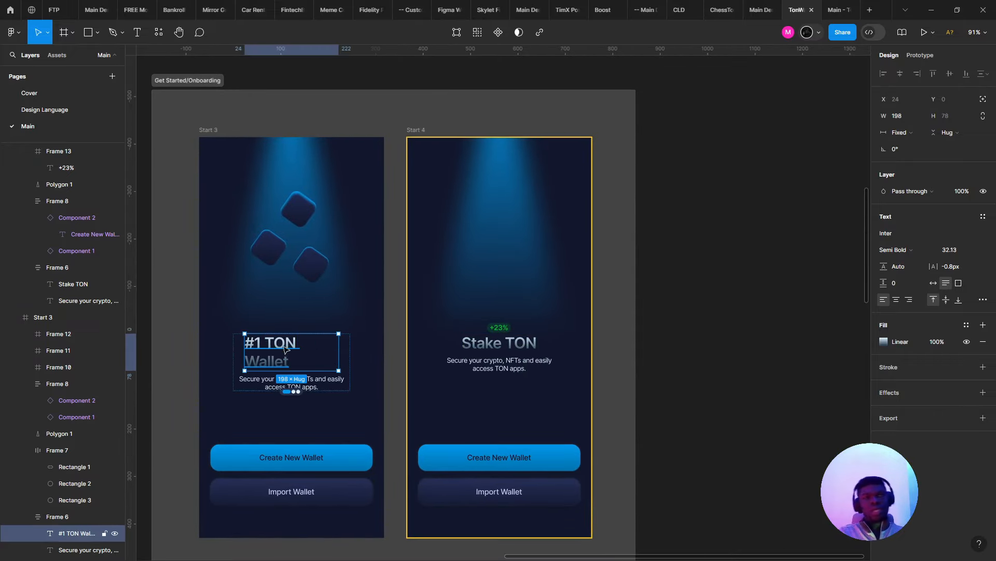
pyautogui.click(934, 283)
# - Move the +23% badge left-aligned just above the Stake TON heading
pyautogui.click(652, 374)
pyautogui.click(474, 352)
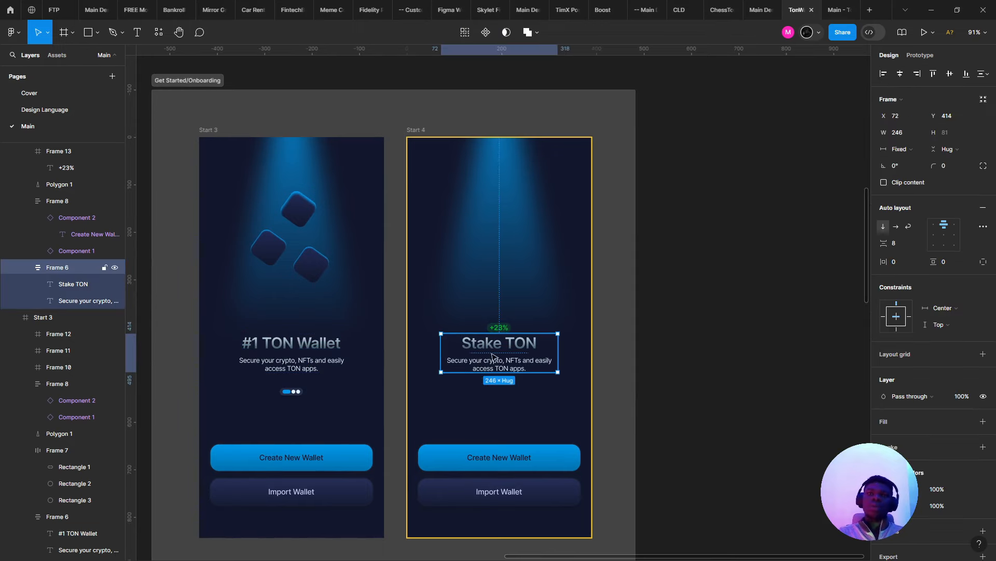
pyautogui.click(492, 351)
pyautogui.scroll(4, 492, 350)
pyautogui.scroll(4, 498, 290)
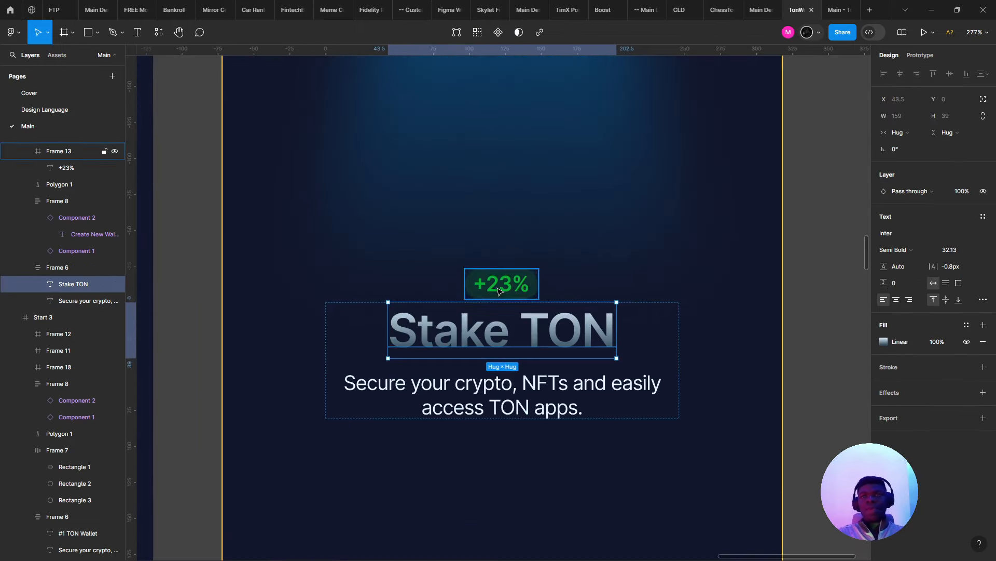
pyautogui.click(499, 291)
pyautogui.moveTo(498, 291); pyautogui.dragTo(410, 280)
# - Change the badge text from +23% to +4%
pyautogui.doubleClick(412, 280)
pyautogui.doubleClick(412, 281)
pyautogui.press('Right')
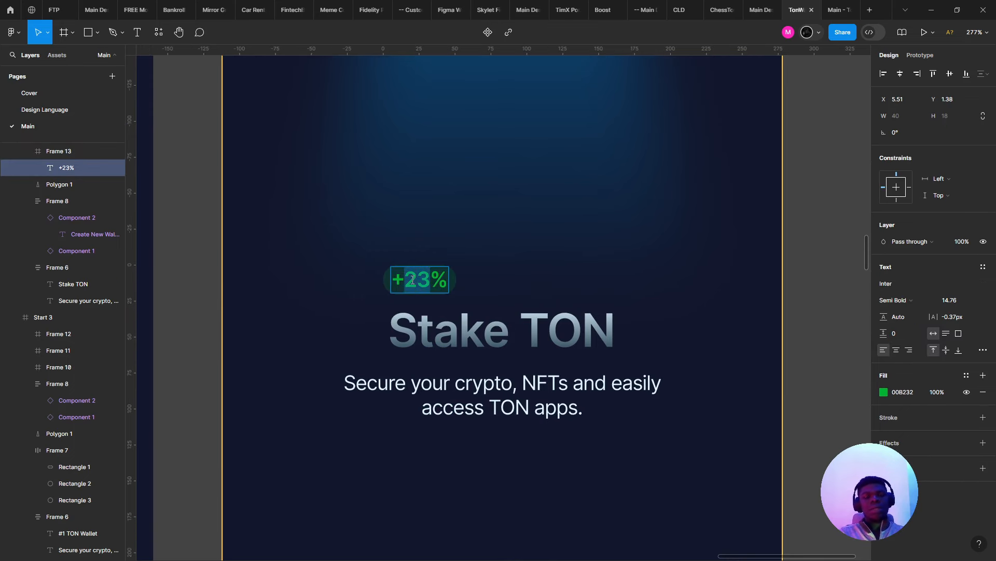
pyautogui.write('4%')
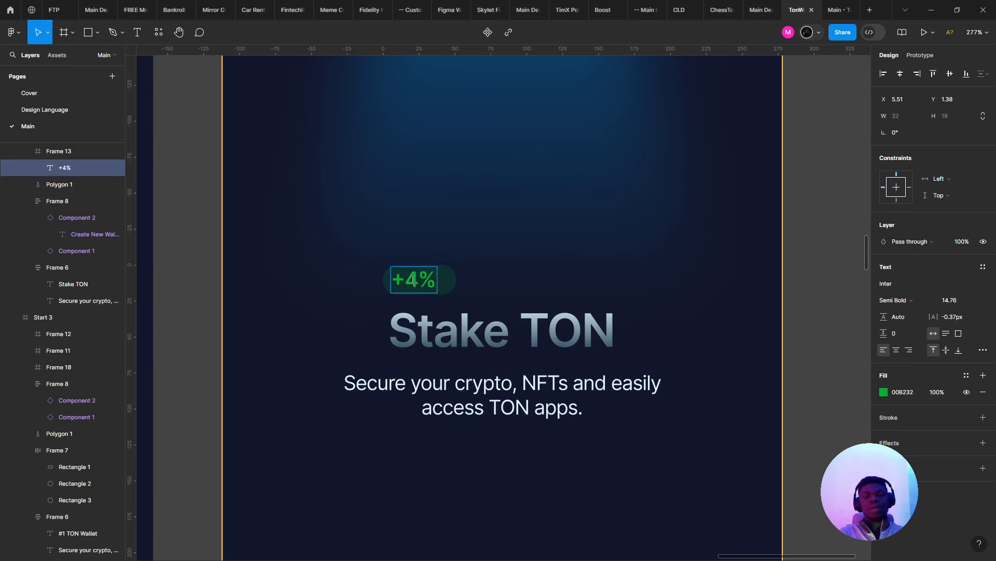
pyautogui.write(' pr')
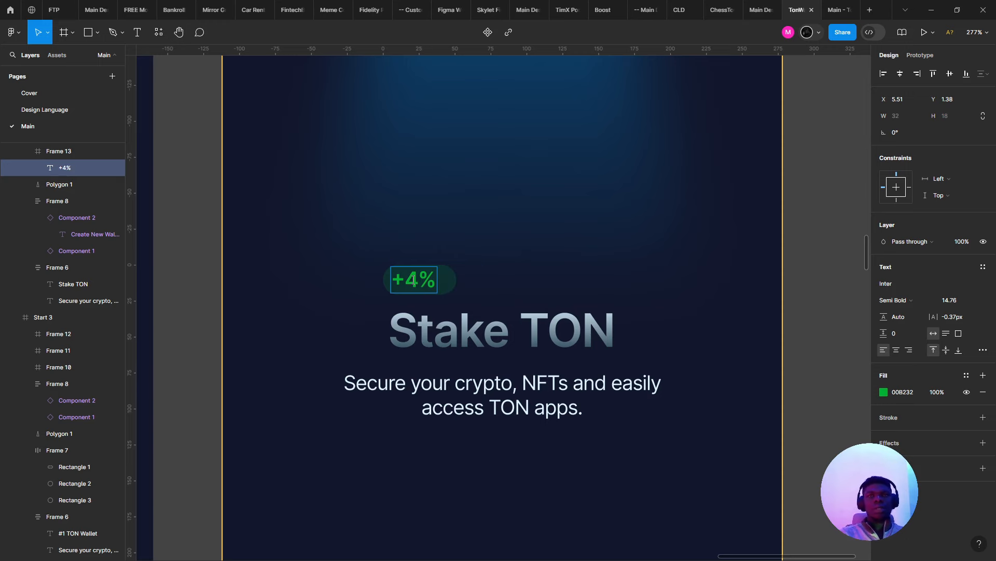
pyautogui.press('Escape')
# - Narrow the badge's pill frame around the +4% text
pyautogui.scroll(5, 413, 276)
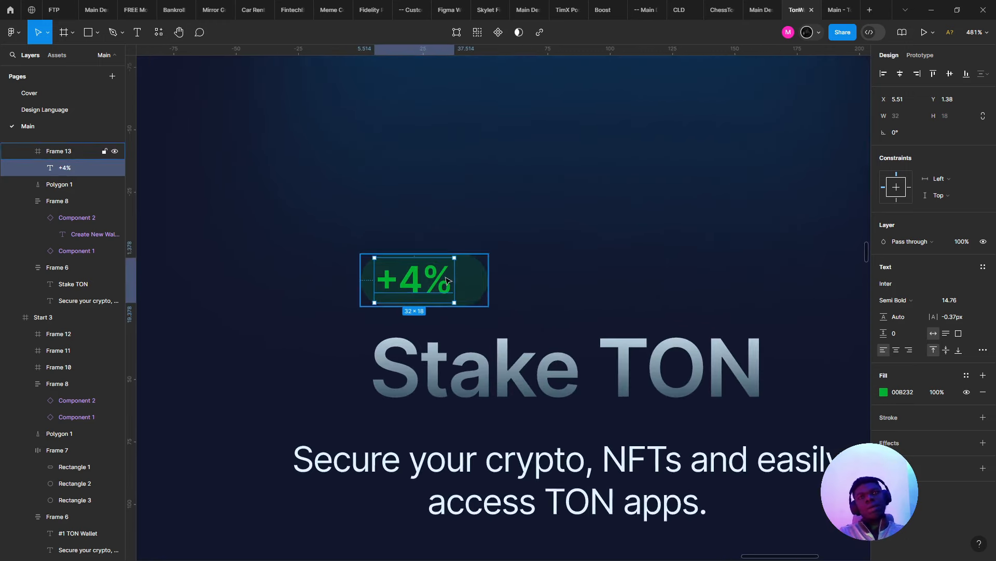
pyautogui.click(491, 284)
pyautogui.moveTo(491, 281); pyautogui.dragTo(473, 282)
# - Add auto layout to the badge pill with 4 px horizontal and 2 px vertical padding
pyautogui.hotkey('shift', 'a')
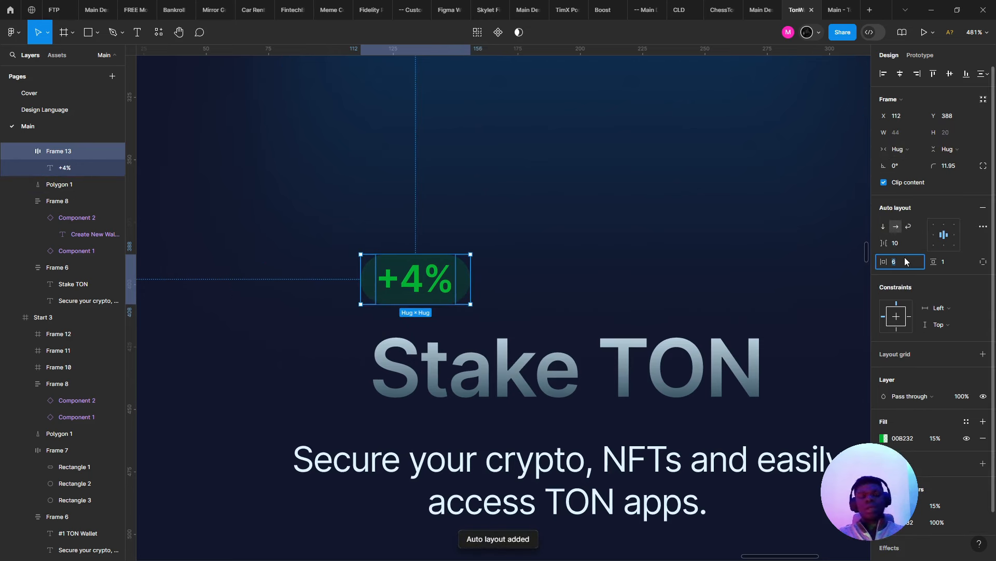
pyautogui.click(948, 263)
pyautogui.write('4')
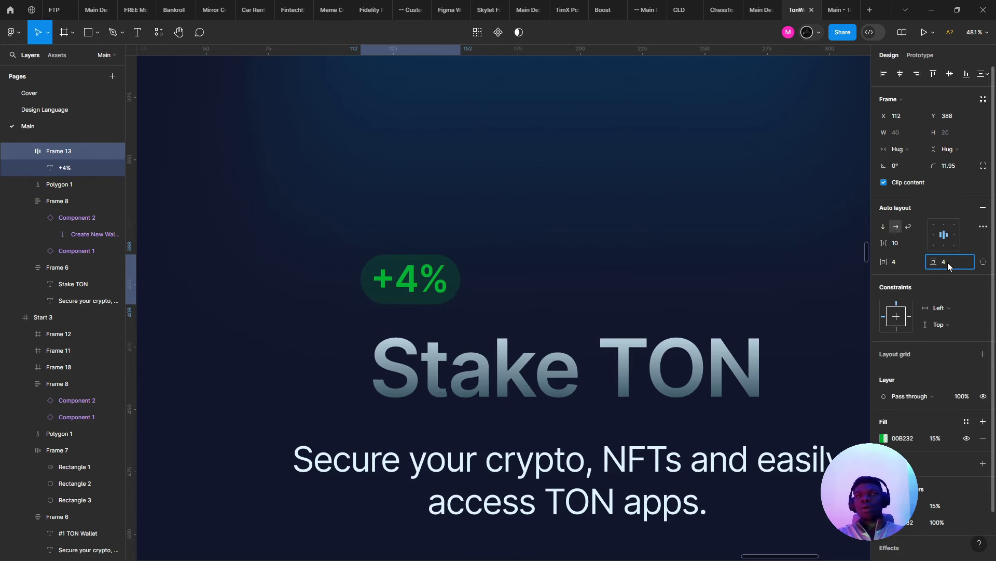
pyautogui.write('2')
pyautogui.press('Return')
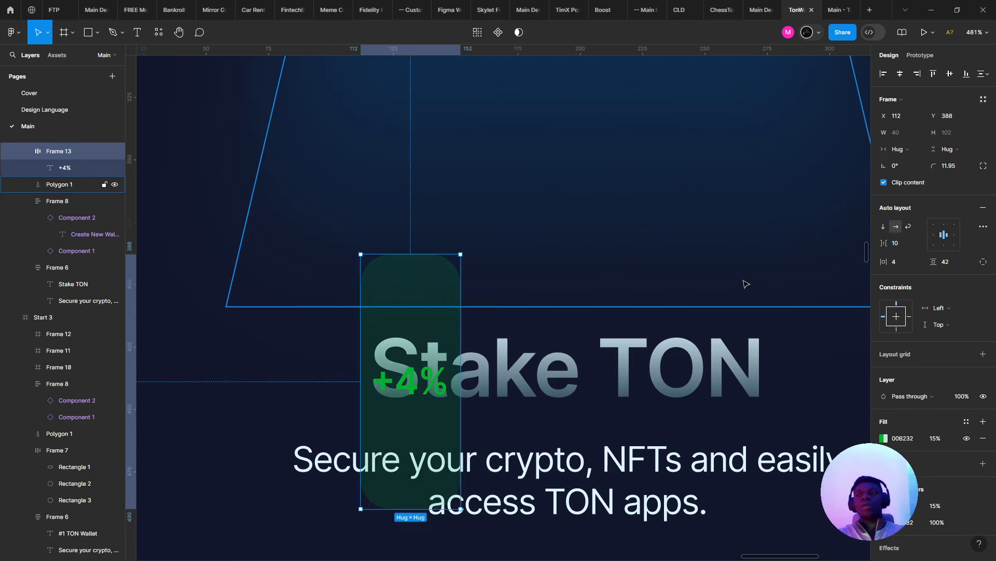
pyautogui.hotkey('ctrl', 'z')
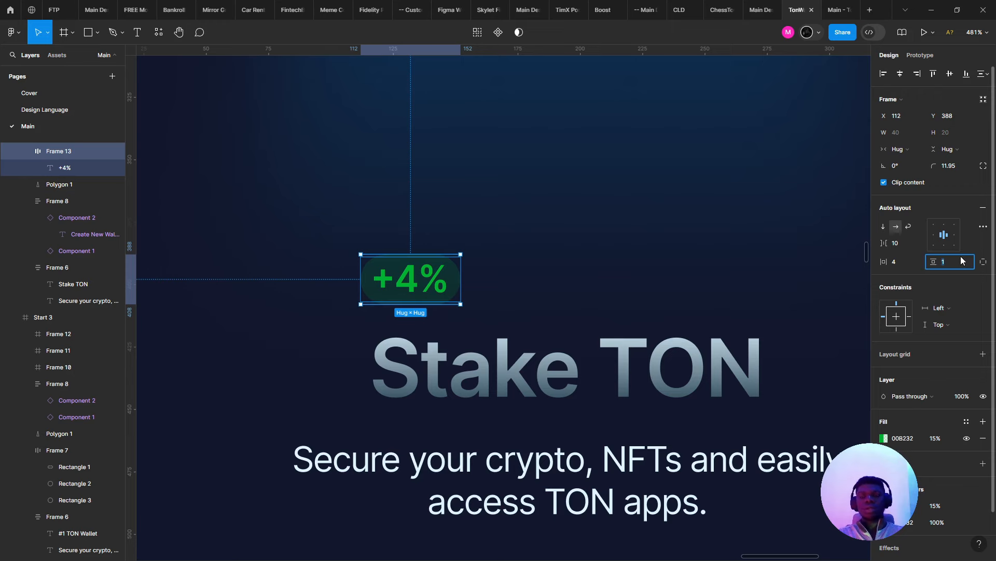
pyautogui.write('2')
pyautogui.press('Return')
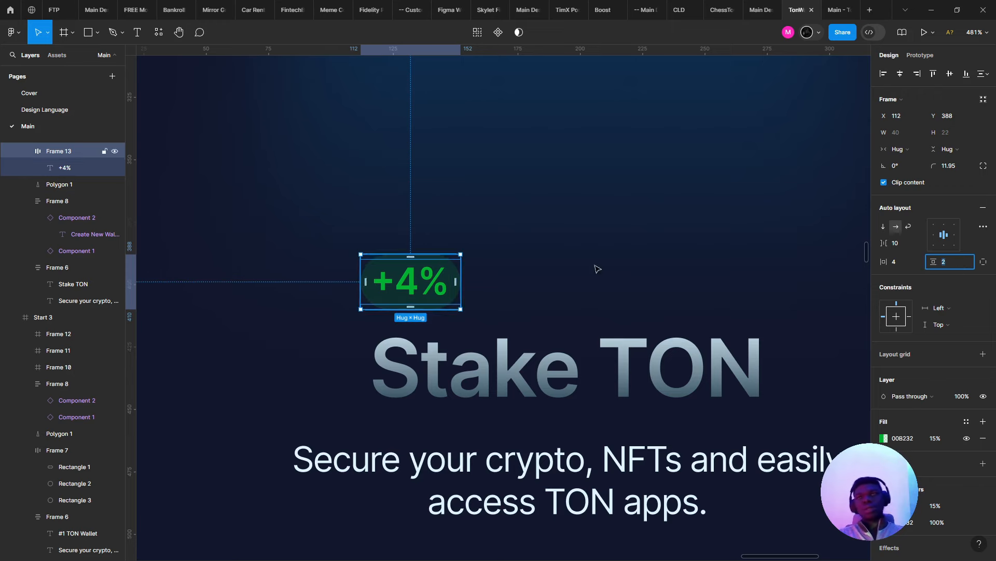
pyautogui.click(603, 304)
# - Reselect the +4% badge near the Stake TON text group
pyautogui.scroll(-3, 607, 305)
pyautogui.click(427, 434)
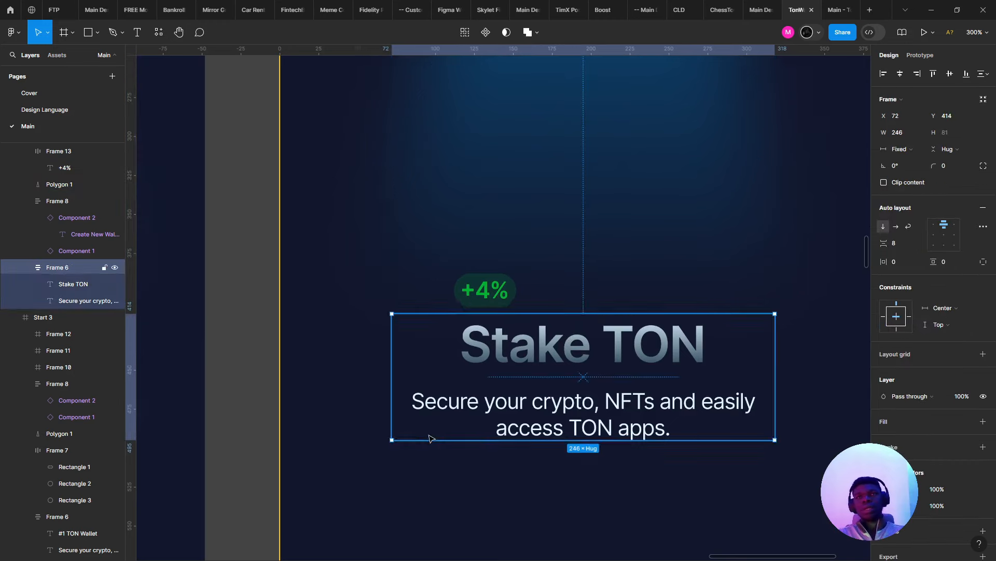
pyautogui.scroll(-4, 423, 433)
pyautogui.scroll(3, 444, 373)
pyautogui.click(445, 372)
# - Nest the +4% badge in the Stake TON group with absolute position, beside the word TON
pyautogui.moveTo(462, 372); pyautogui.dragTo(612, 412)
pyautogui.click(609, 410)
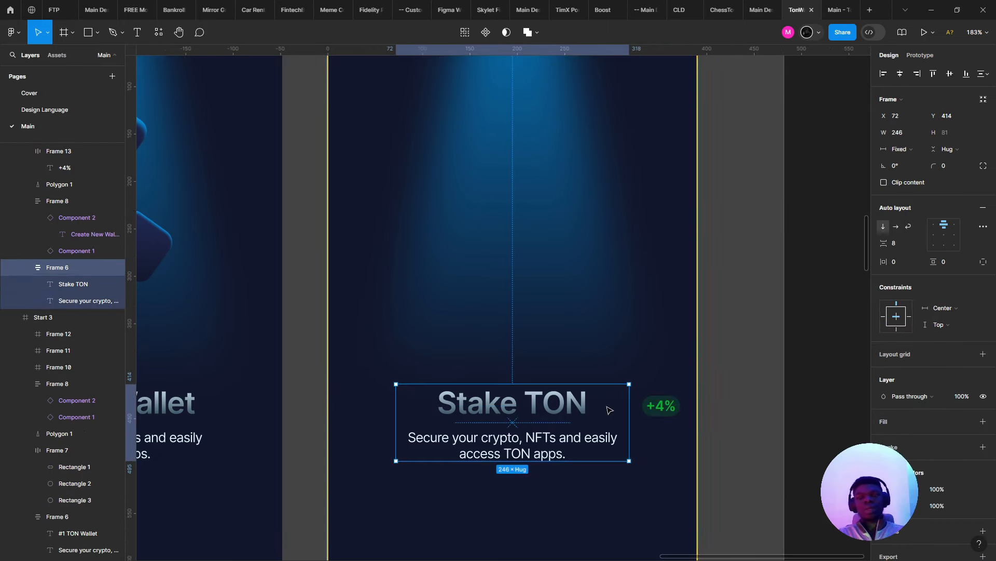
pyautogui.scroll(3, 630, 413)
pyautogui.moveTo(675, 400); pyautogui.dragTo(451, 381)
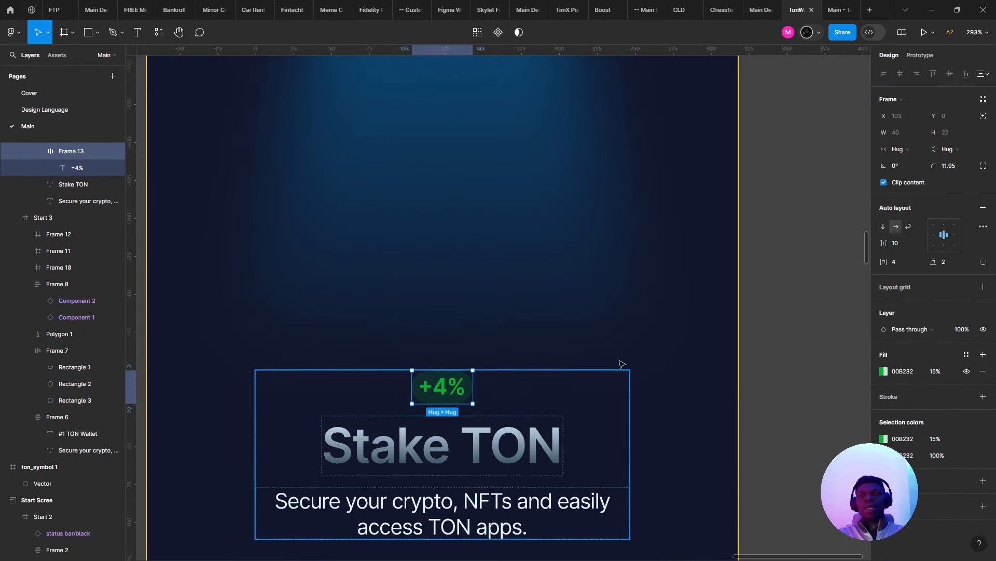
pyautogui.click(984, 116)
pyautogui.scroll(4, 462, 363)
pyautogui.scroll(-5, 289, 484)
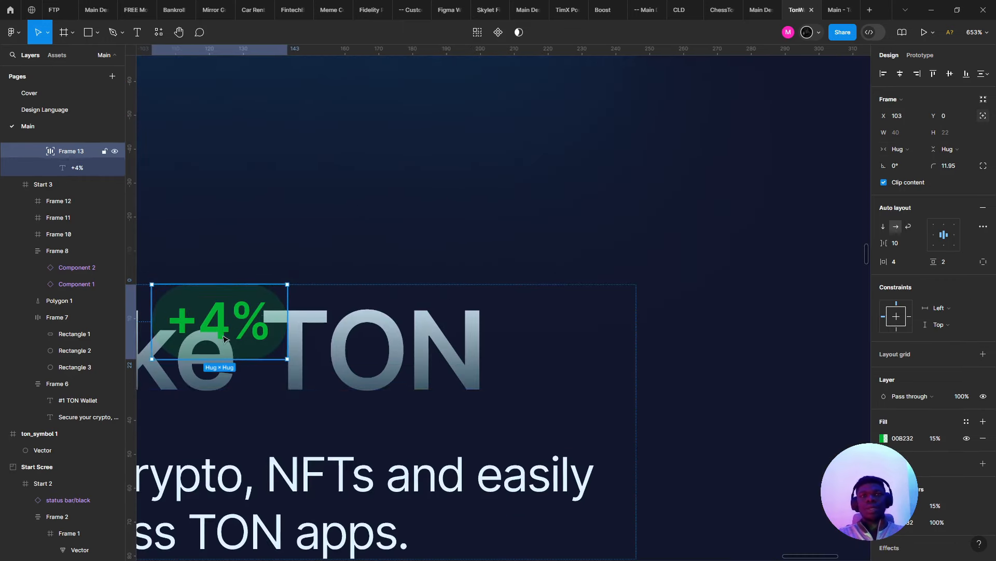
pyautogui.moveTo(243, 280); pyautogui.dragTo(565, 361)
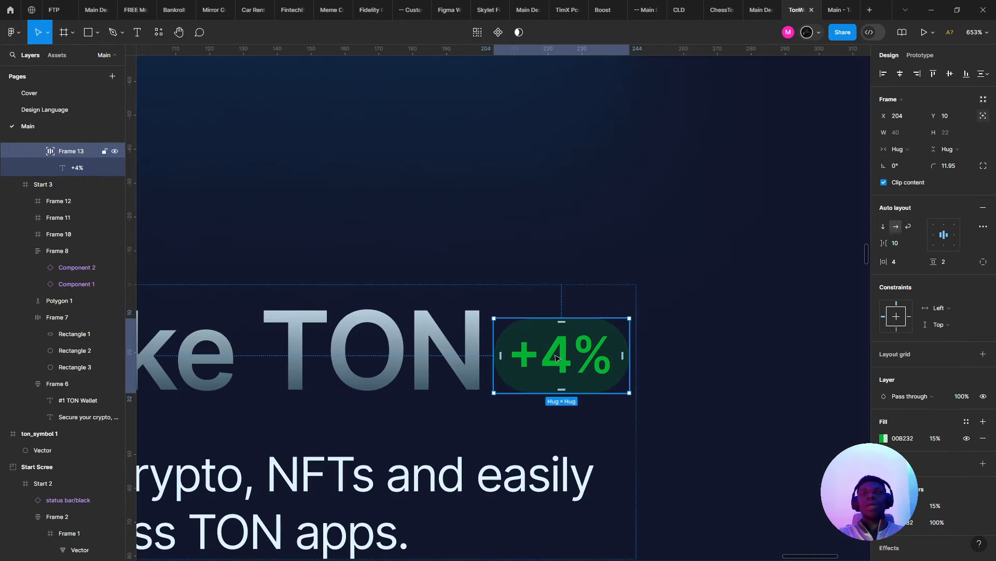
# - Preview the onboarding prototype, then return to the design and deselect the badge
pyautogui.click(839, 7)
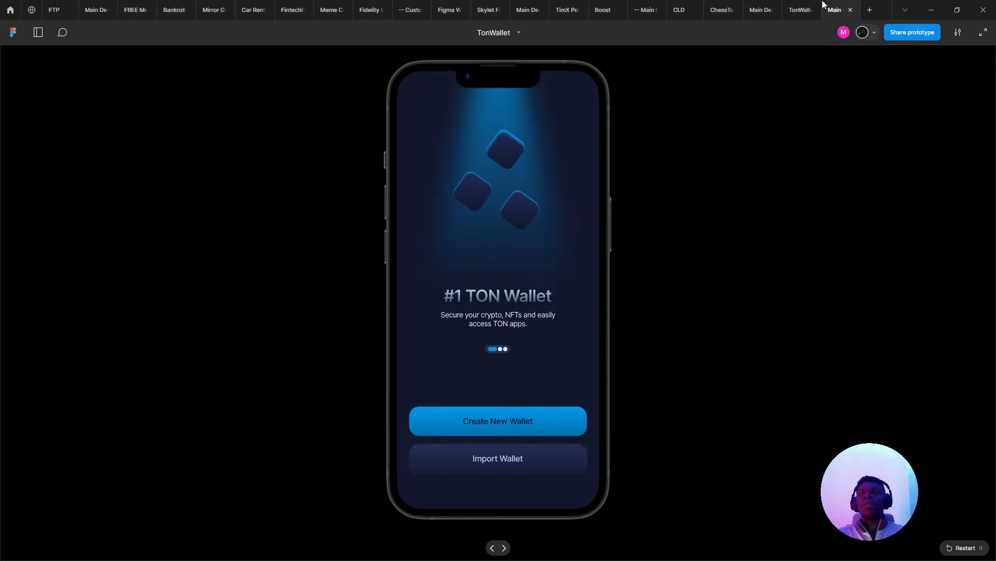
pyautogui.click(794, 9)
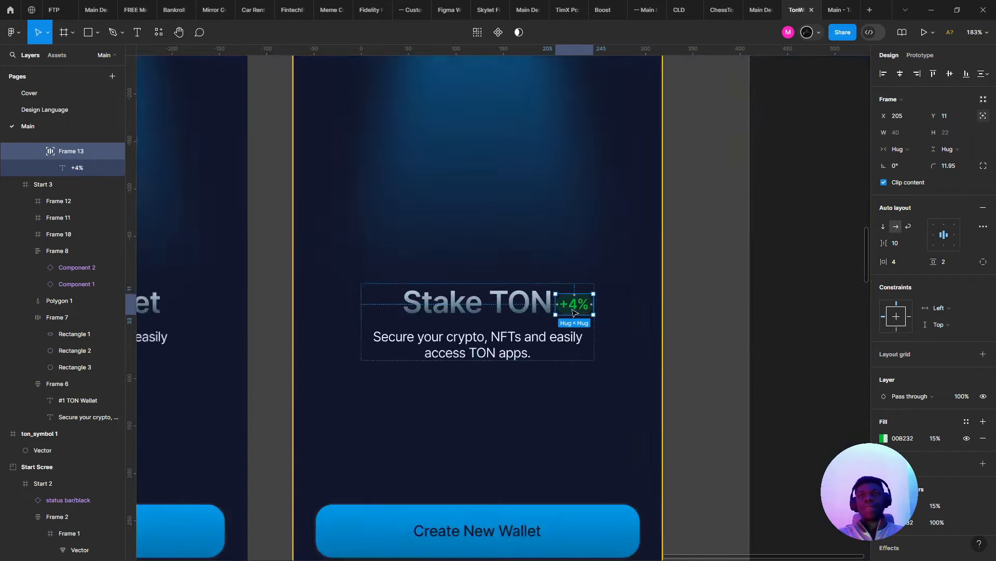
pyautogui.click(546, 393)
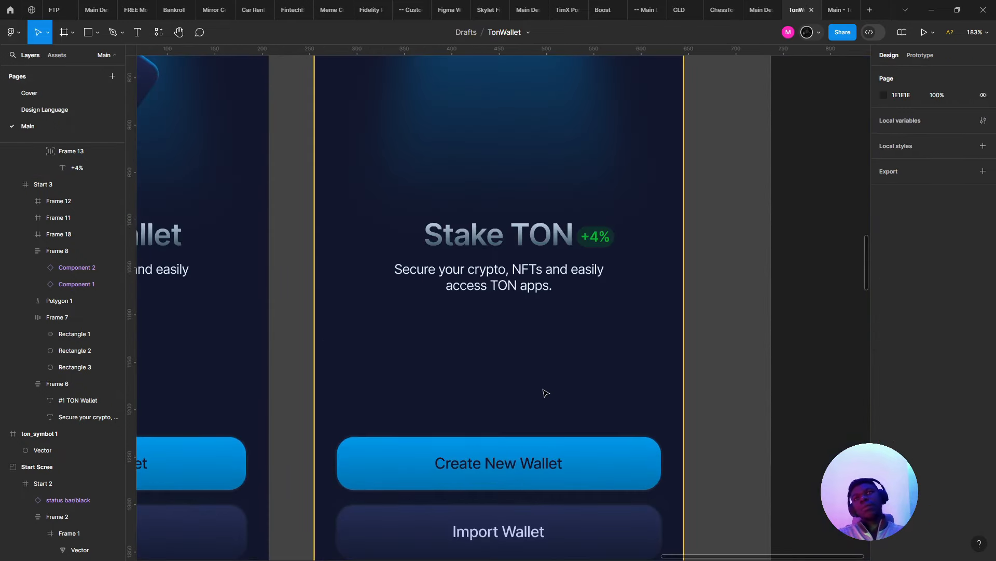
# - Nudge the +4% badge closer to the Stake TON heading
pyautogui.scroll(-5, 546, 393)
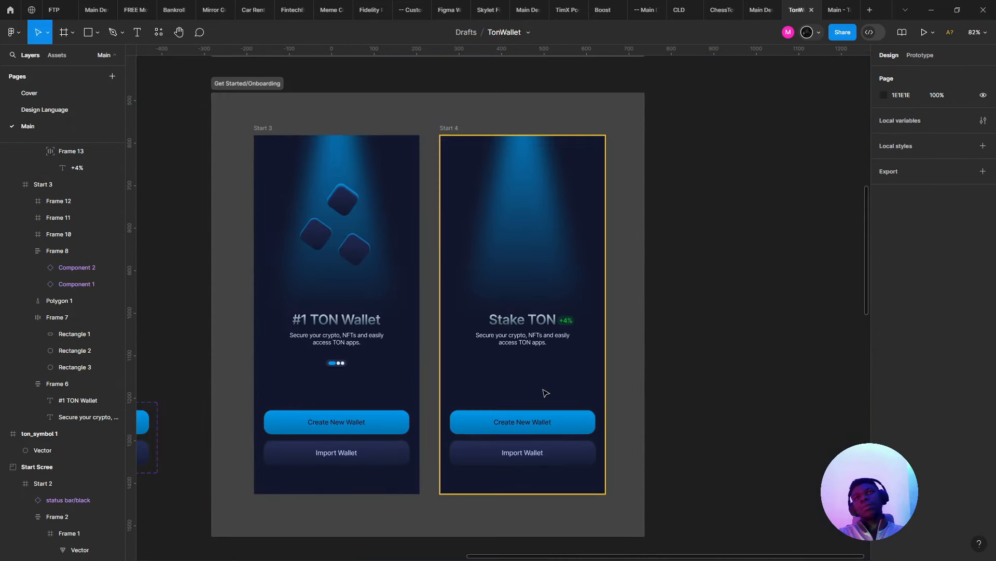
pyautogui.scroll(5, 546, 393)
pyautogui.doubleClick(575, 274)
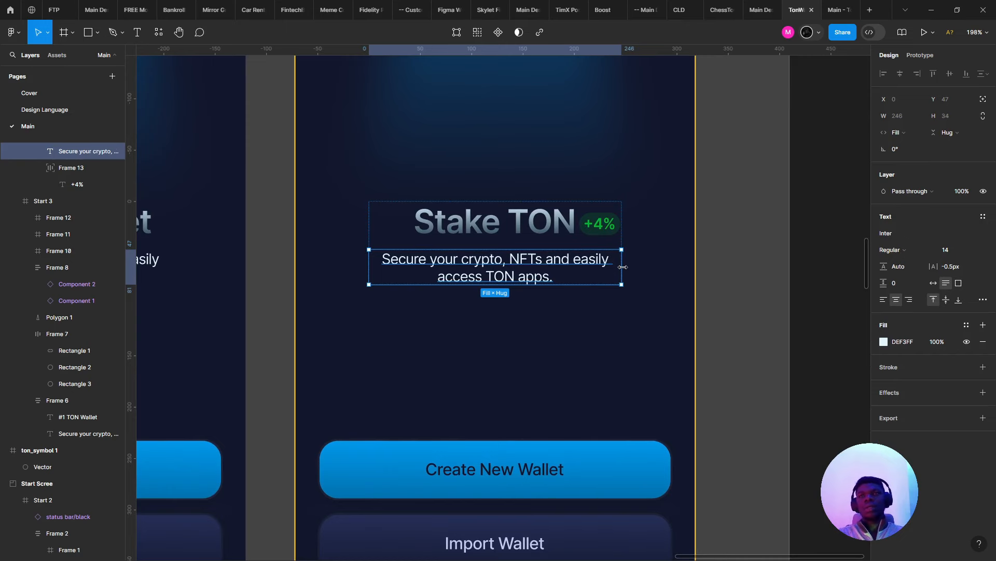
pyautogui.click(607, 242)
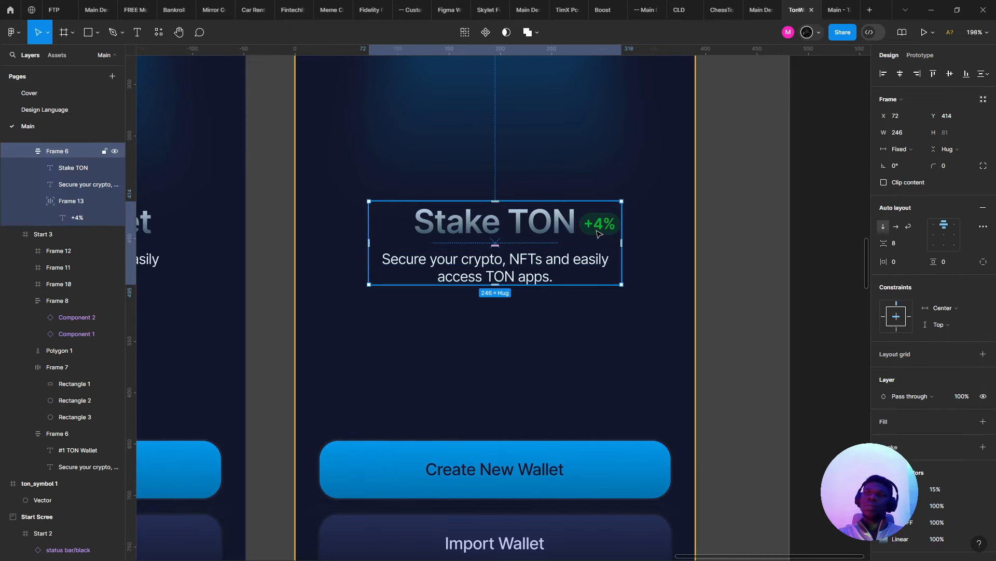
pyautogui.click(597, 232)
pyautogui.scroll(2, 615, 233)
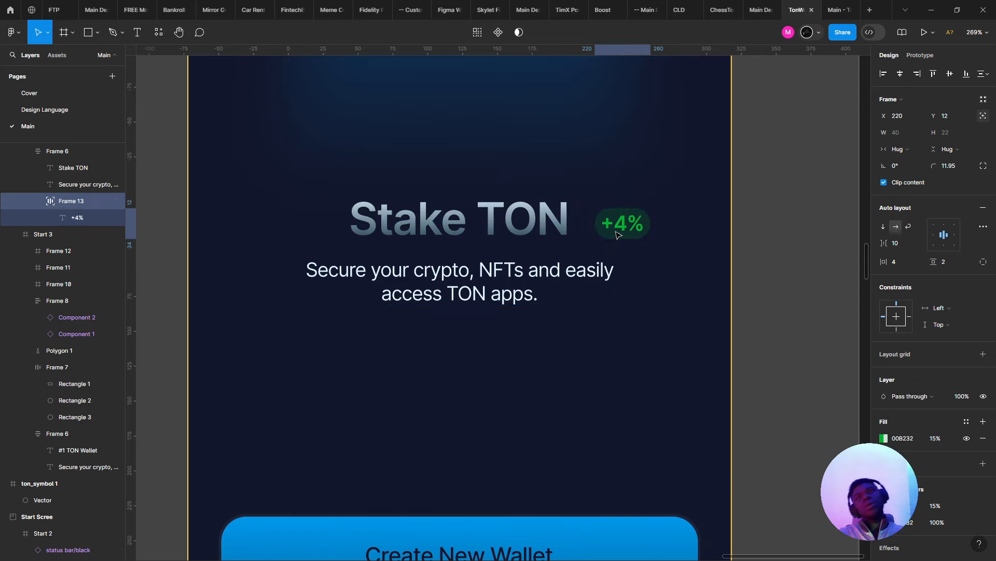
pyautogui.moveTo(617, 232); pyautogui.dragTo(596, 232)
pyautogui.scroll(-2, 516, 252)
pyautogui.click(491, 340)
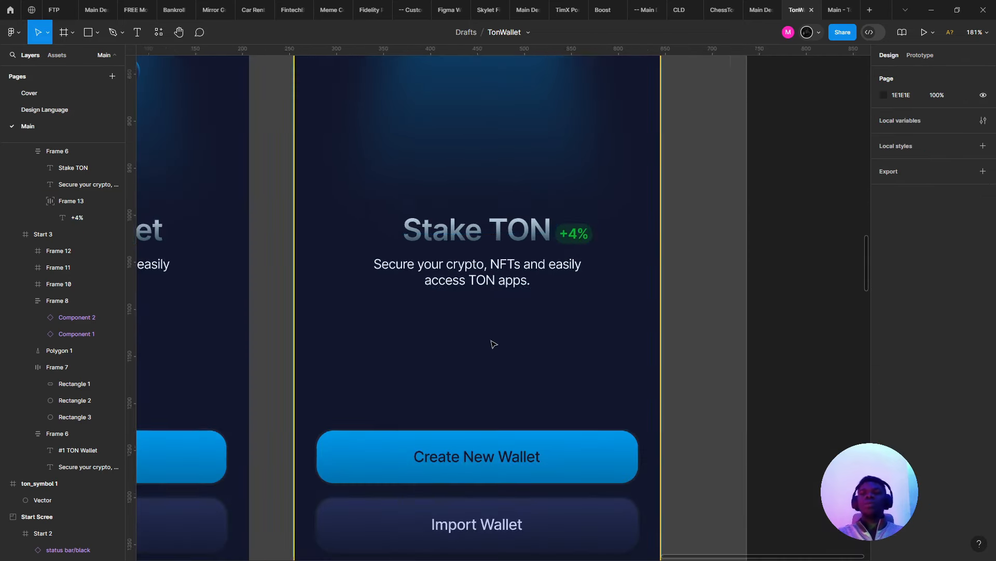
# - Widen the Get Started/Onboarding section to 1559 and reposition the Start 4 screen within it
pyautogui.scroll(-4, 493, 343)
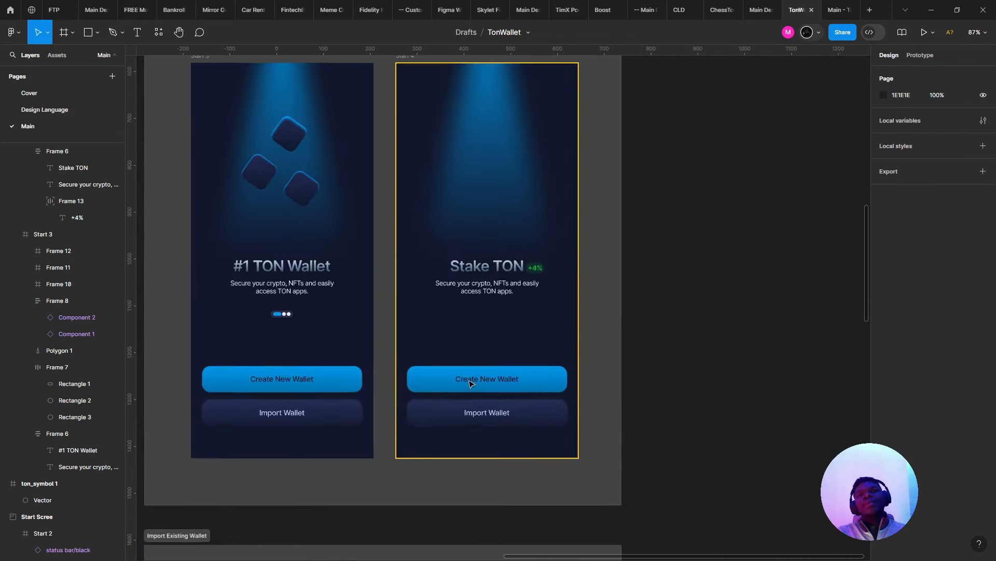
pyautogui.scroll(2, 470, 383)
pyautogui.scroll(-4, 462, 395)
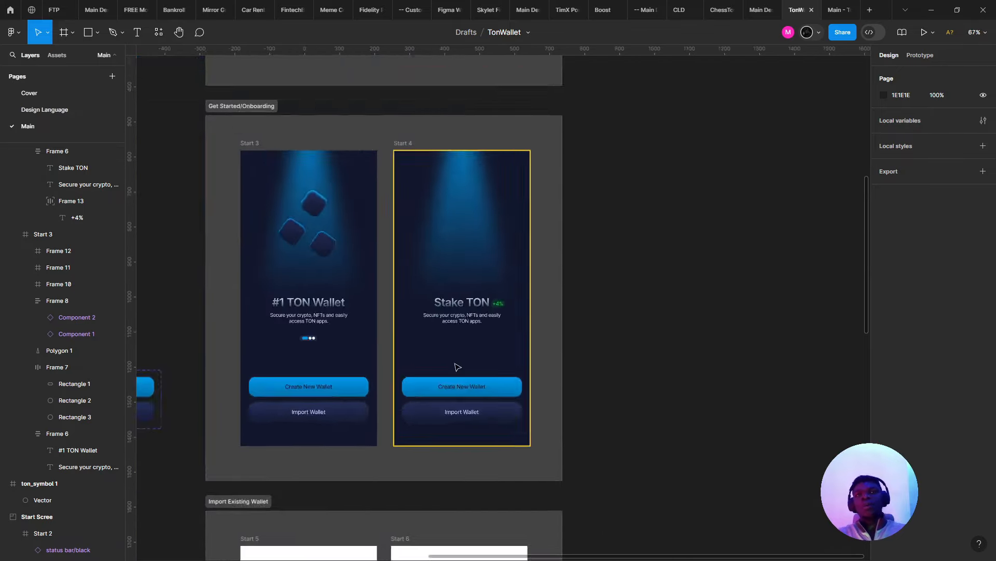
pyautogui.scroll(-3, 457, 367)
pyautogui.click(528, 349)
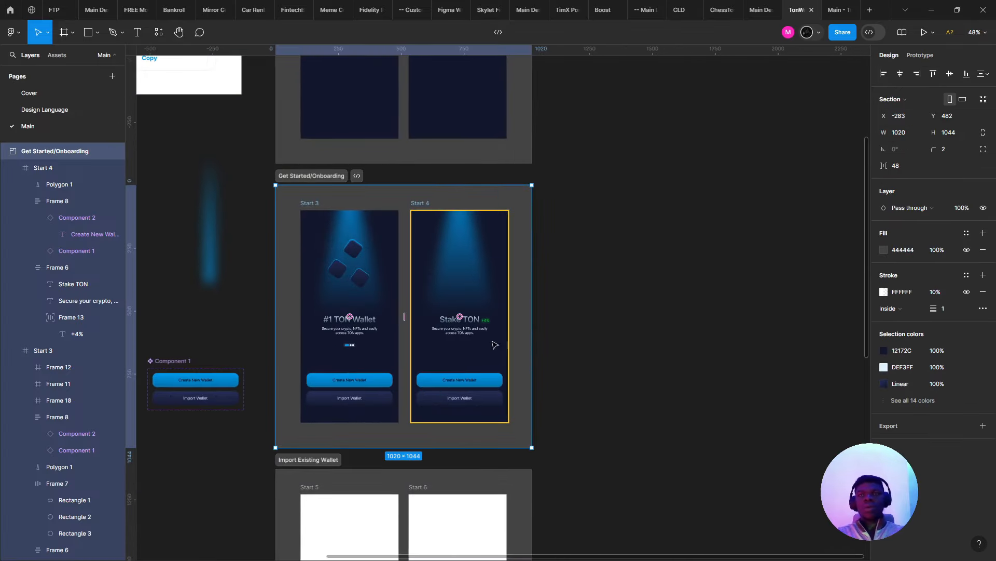
pyautogui.moveTo(532, 350); pyautogui.dragTo(667, 358)
pyautogui.scroll(2, 502, 350)
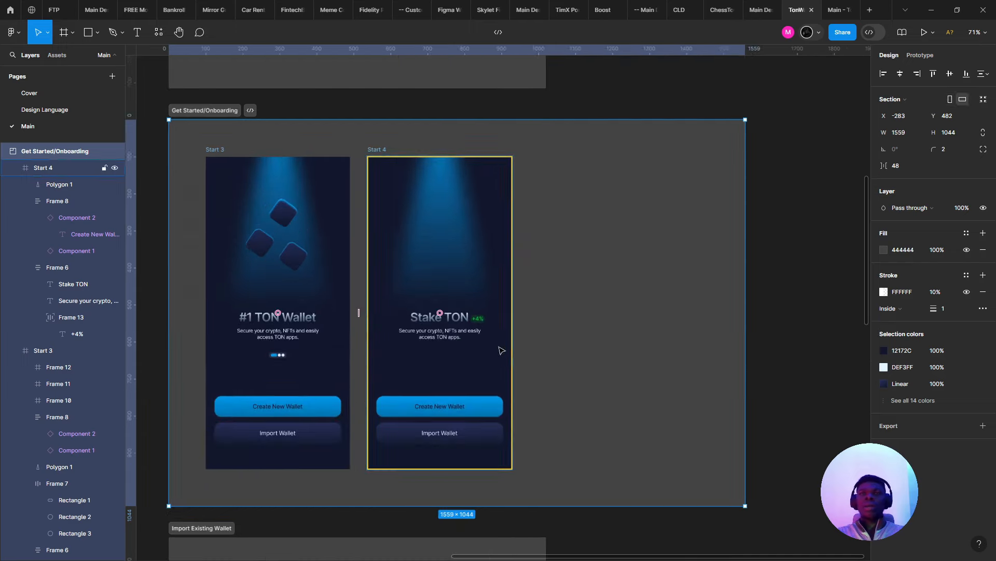
pyautogui.click(448, 376)
pyautogui.keyDown('ctrl'); pyautogui.click(383, 366); pyautogui.keyUp('ctrl')
pyautogui.moveTo(431, 374); pyautogui.dragTo(586, 364)
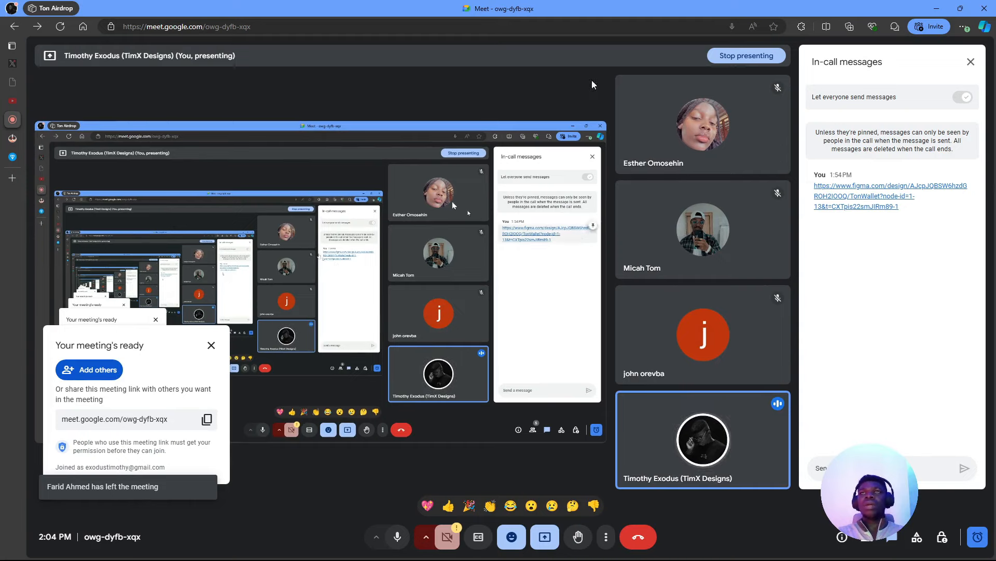
# - Copy the Google Meet link, dismiss the meeting-ready notice, and switch back to Figma
pyautogui.click(207, 418)
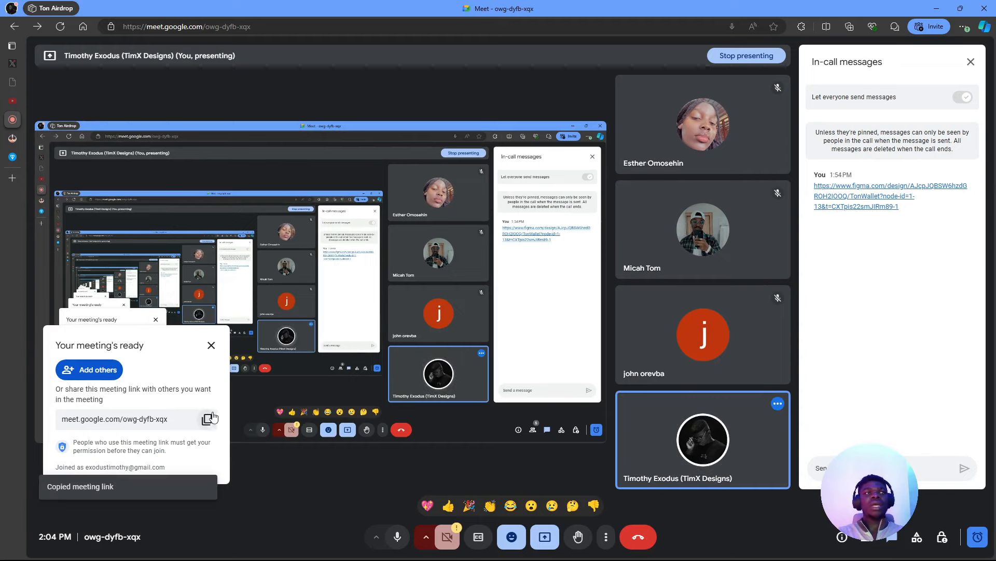
pyautogui.click(211, 345)
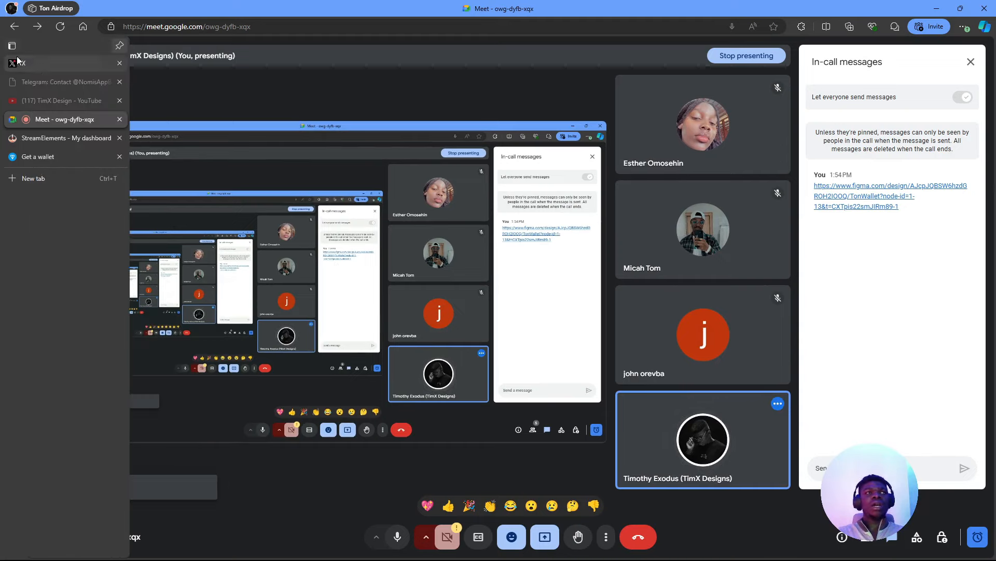
pyautogui.click(16, 62)
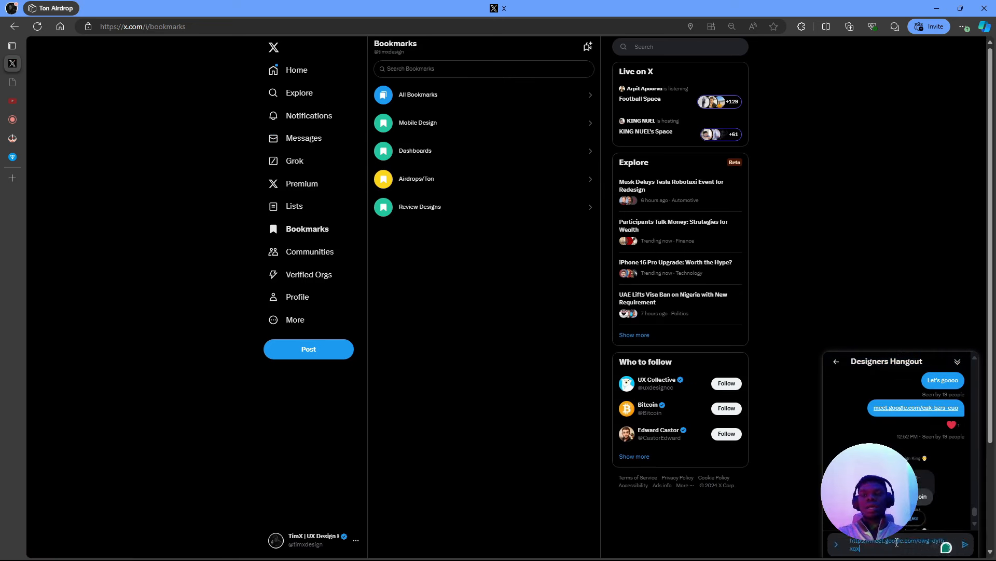
pyautogui.click(13, 120)
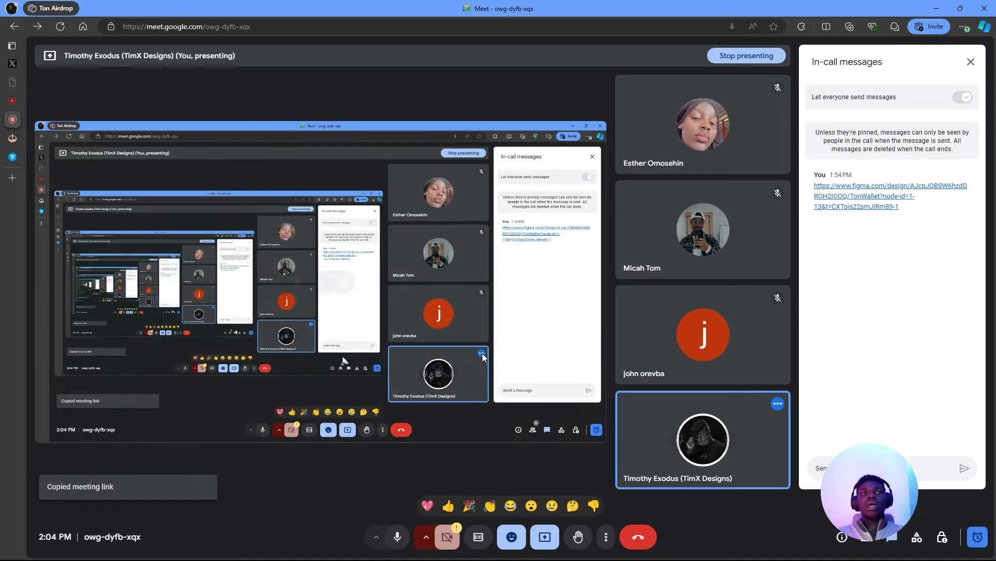
pyautogui.moveTo(5, 165)
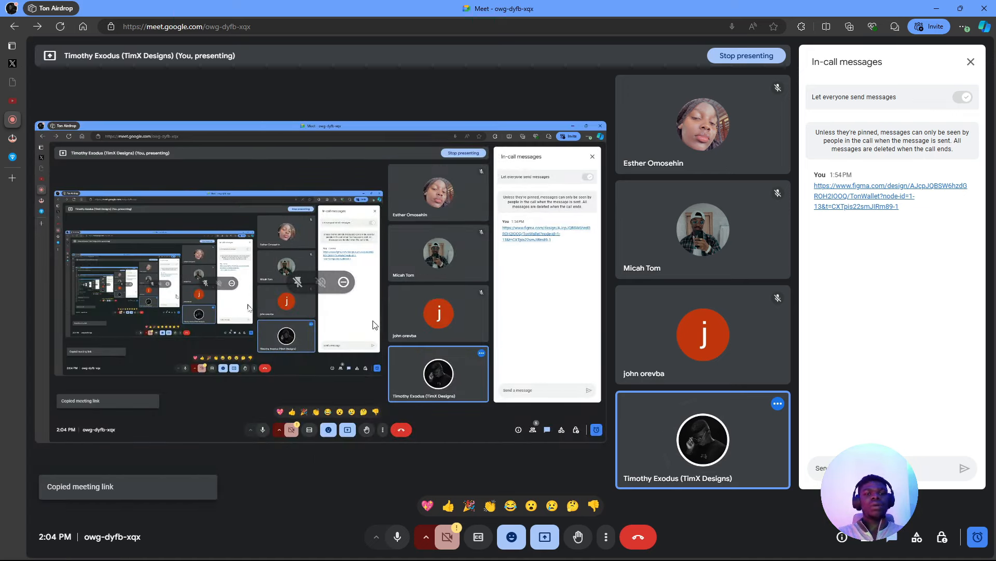
pyautogui.hotkey('alt', 'Tab')
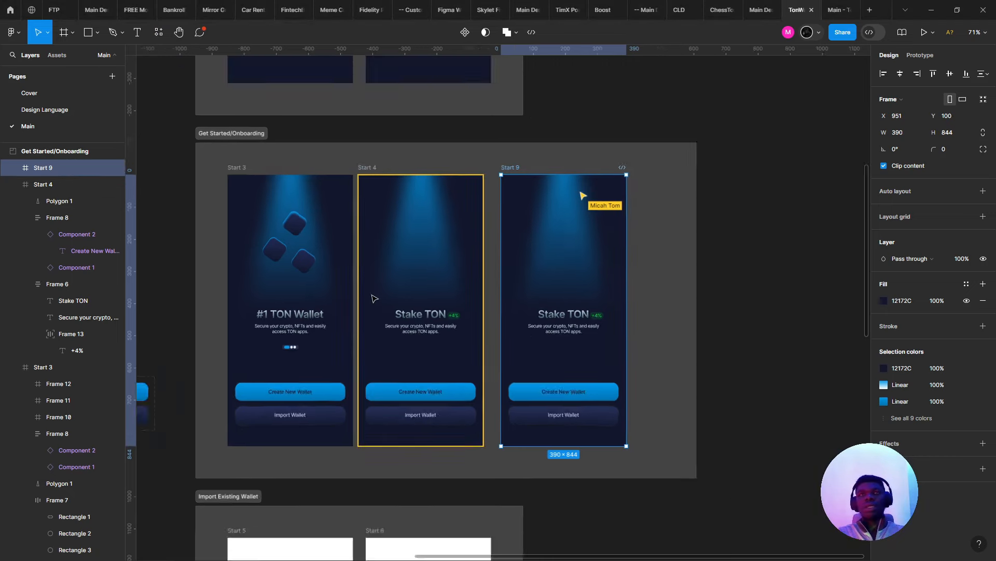
# - Clear the Start 9 selection in Figma, then admit the waiting person to the Meet call
pyautogui.scroll(2, 374, 299)
pyautogui.press('Escape')
pyautogui.scroll(-5, 377, 300)
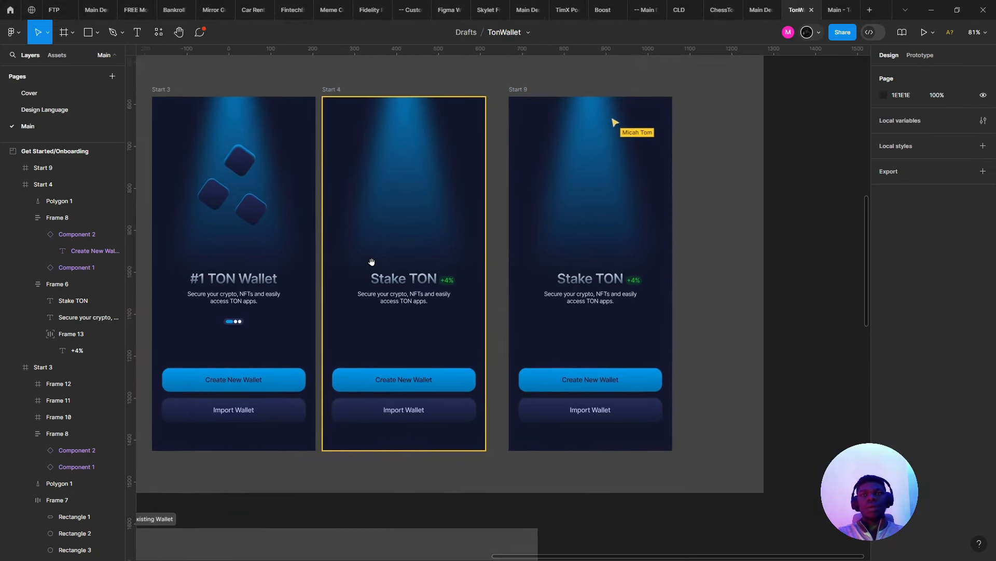
pyautogui.scroll(2, 423, 222)
pyautogui.scroll(-3, 367, 319)
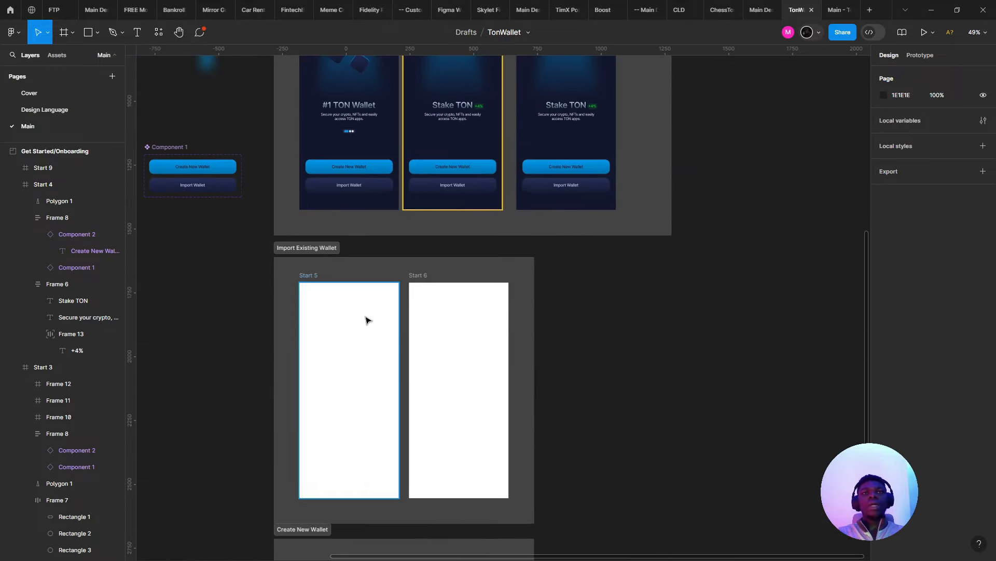
pyautogui.scroll(3, 347, 278)
pyautogui.scroll(-1, 286, 233)
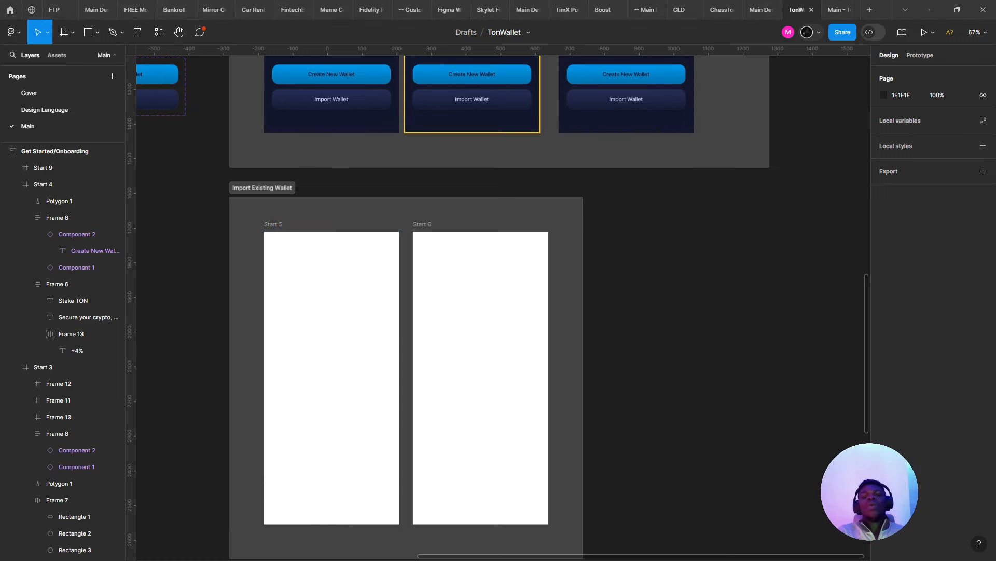
pyautogui.hotkey('alt', 'Tab')
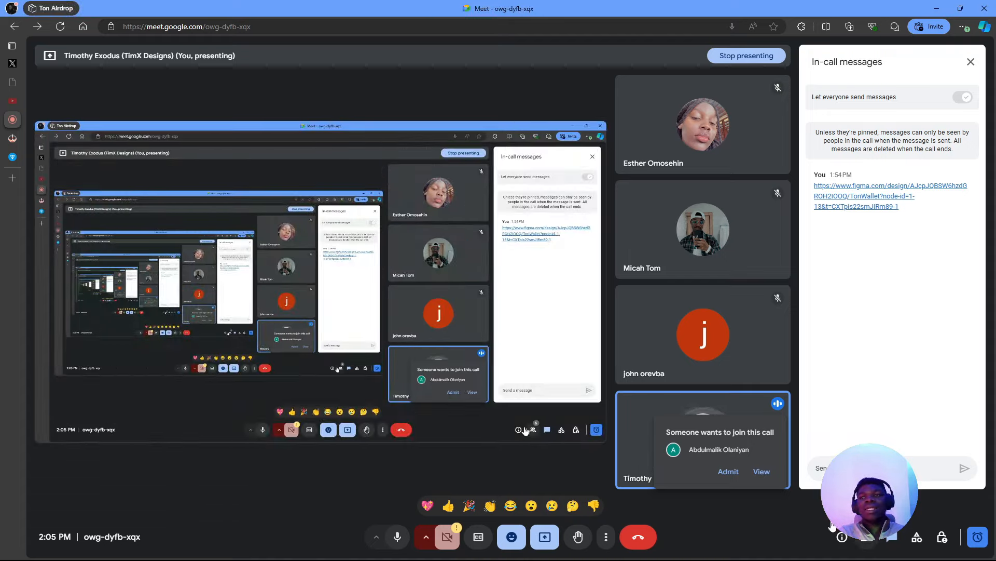
pyautogui.click(728, 472)
pyautogui.hotkey('alt', 'Tab')
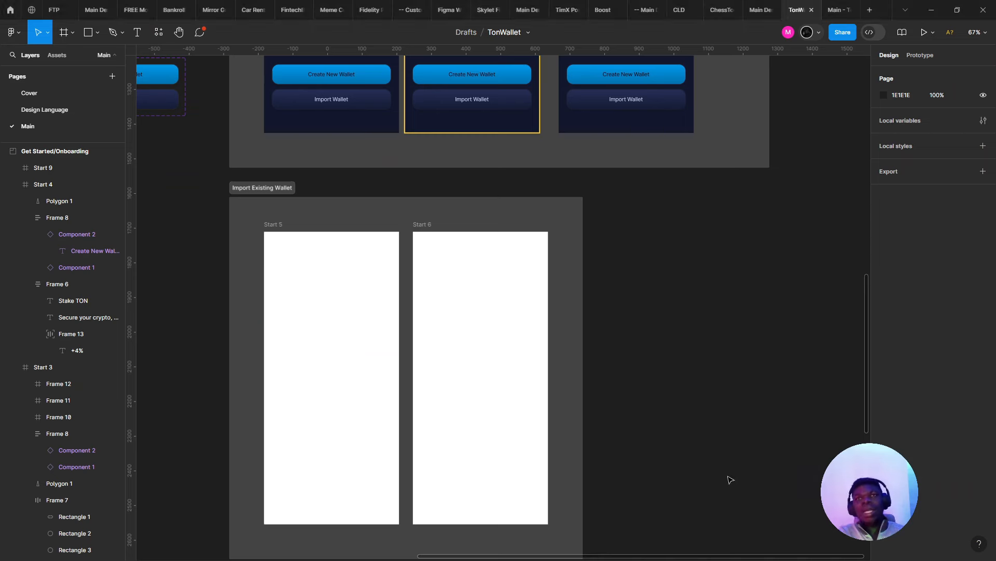
pyautogui.scroll(-1, 463, 338)
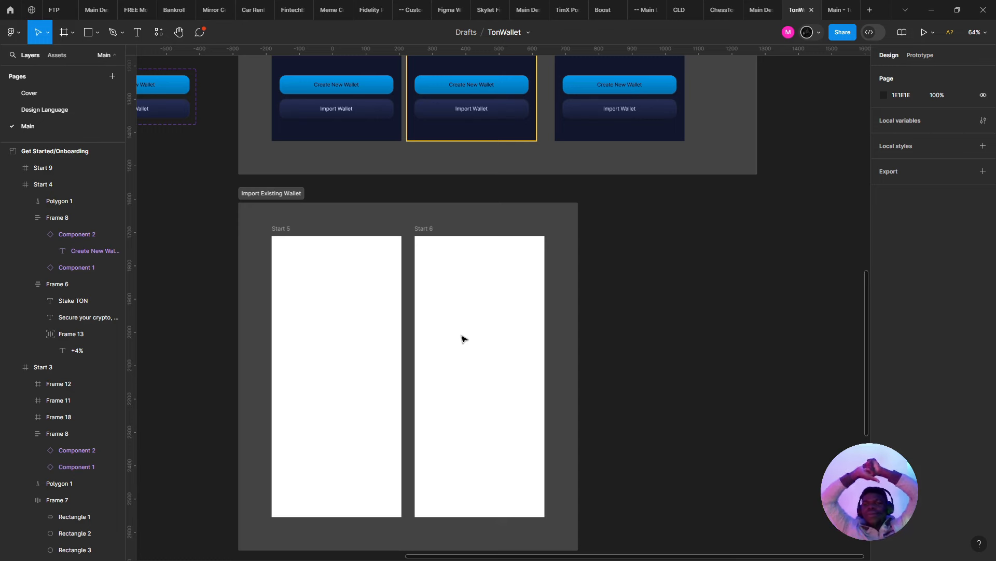
# - Select the Import Wallet label on the first onboarding screen
pyautogui.scroll(5, 496, 325)
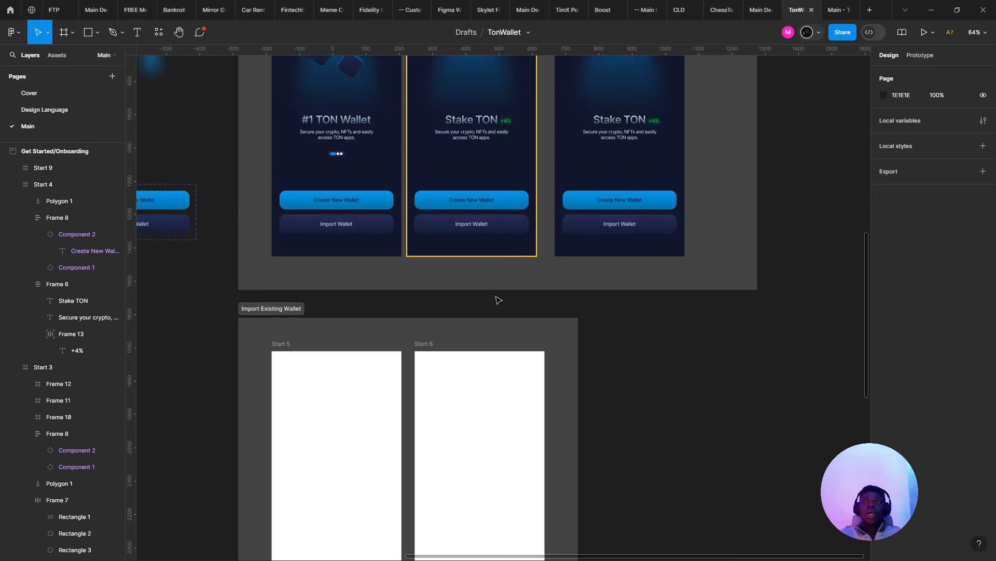
pyautogui.click(356, 268)
pyautogui.click(356, 267)
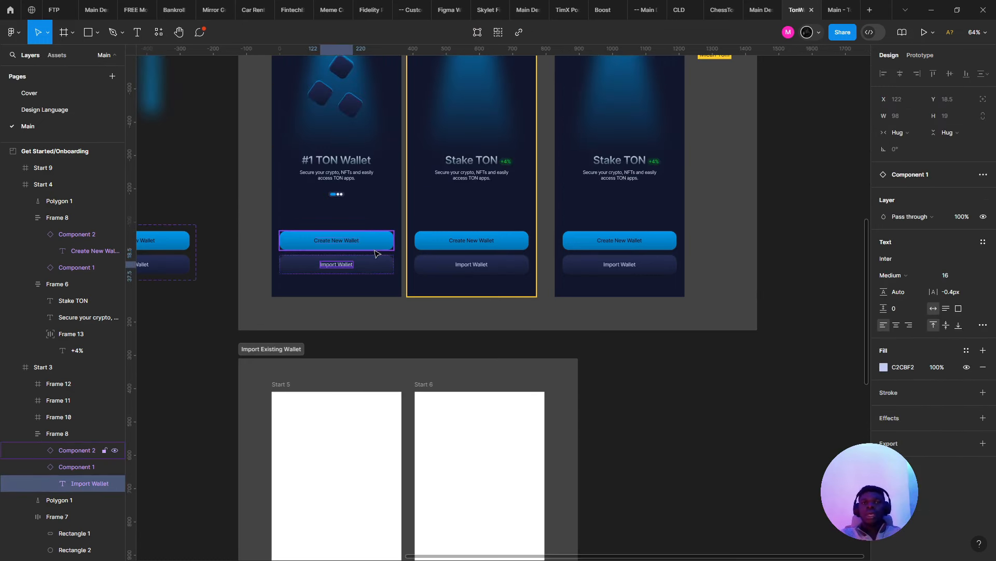
pyautogui.scroll(7, 371, 376)
pyautogui.hscroll(-7, 372, 377)
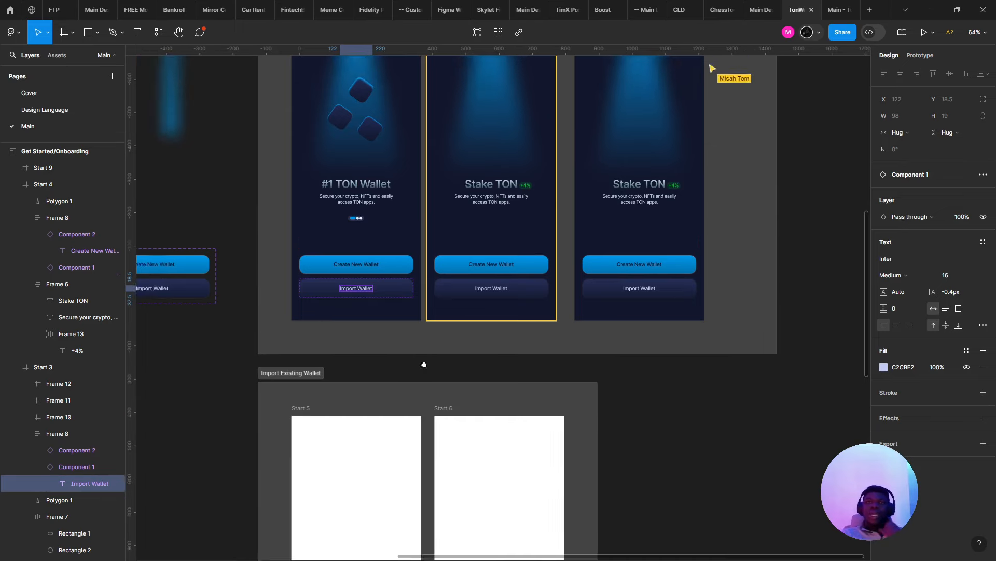
pyautogui.hscroll(7, 443, 412)
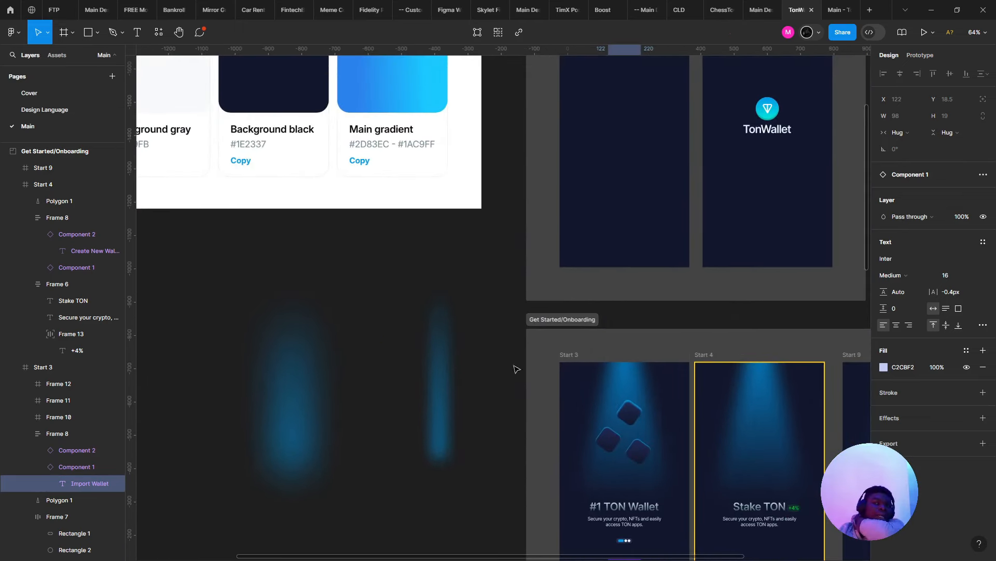
pyautogui.scroll(-6, 443, 411)
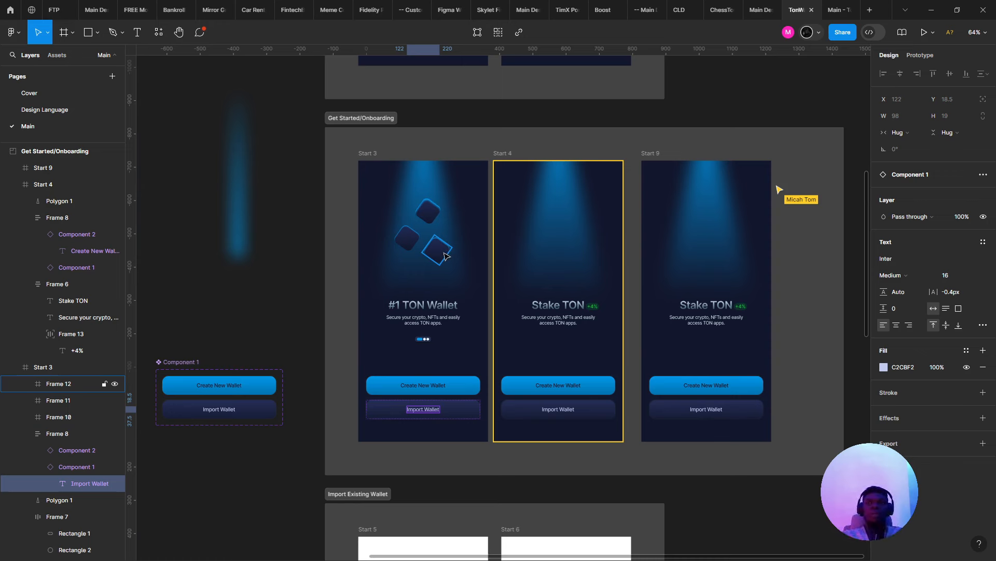
# - Select the light cones on Start 3, Start 4 and Start 9 and nudge them up slightly
pyautogui.click(445, 259)
pyautogui.scroll(5, 442, 290)
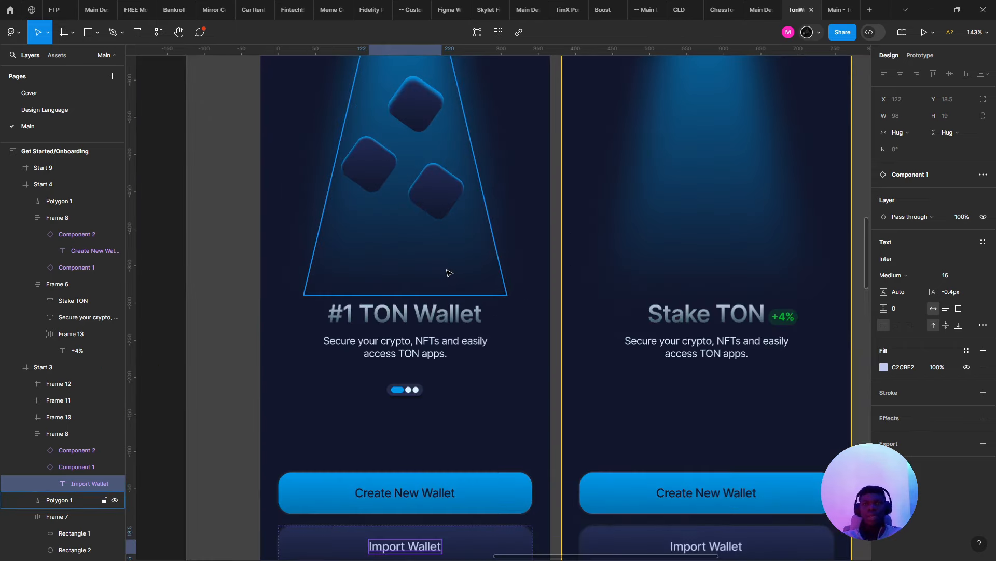
pyautogui.keyDown('shift'); pyautogui.click(743, 229); pyautogui.keyUp('shift')
pyautogui.scroll(-4, 737, 231)
pyautogui.hscroll(4, 726, 217)
pyautogui.keyDown('shift'); pyautogui.click(674, 187); pyautogui.keyUp('shift')
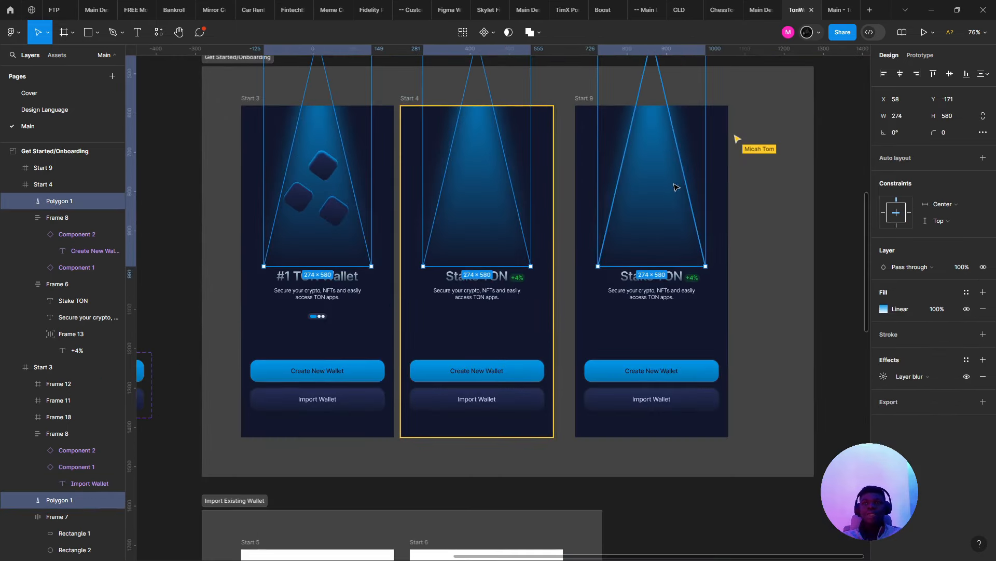
pyautogui.scroll(3, 666, 196)
pyautogui.moveTo(637, 314); pyautogui.dragTo(613, 340)
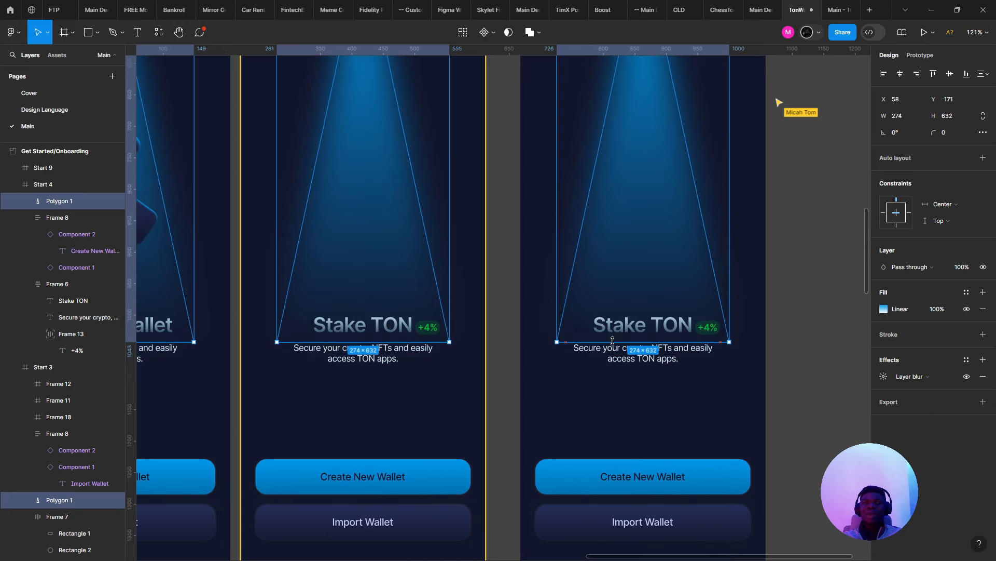
pyautogui.click(489, 377)
pyautogui.scroll(-3, 488, 378)
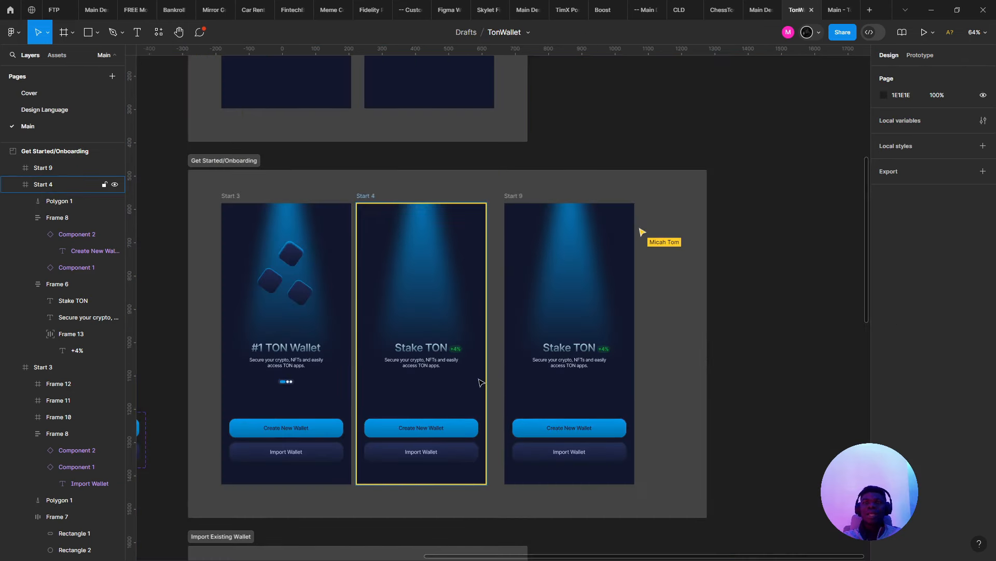
pyautogui.hotkey('ctrl', 'z')
pyautogui.hotkey('ctrl', 'z')
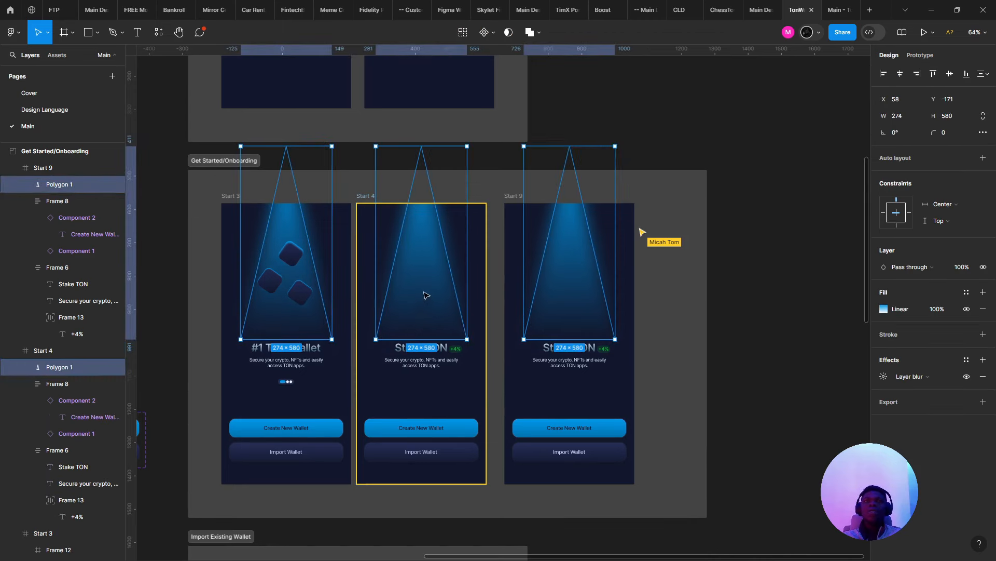
pyautogui.hotkey('ctrl', 'z')
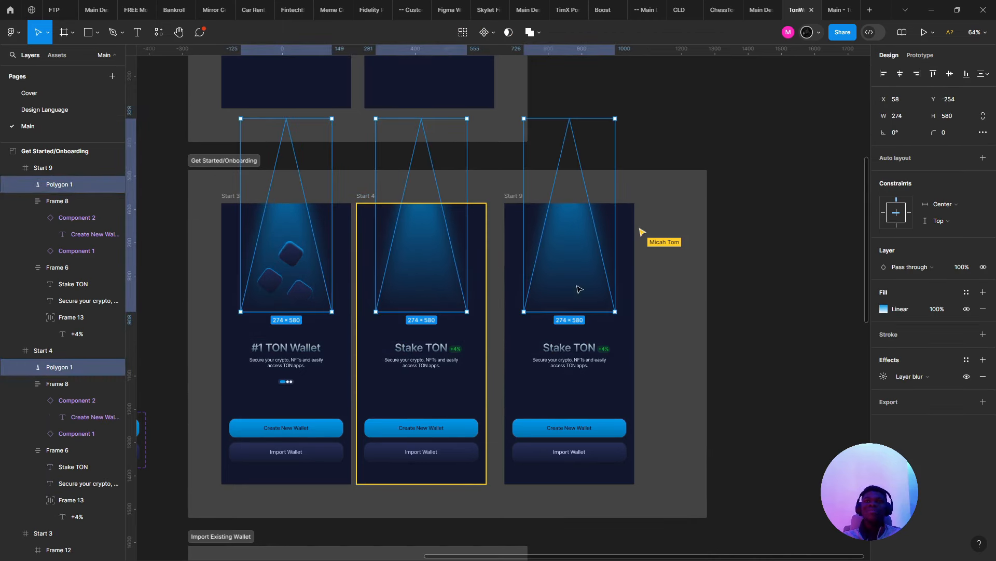
# - Apply a layer blur of 100 to the three light cones
pyautogui.click(881, 378)
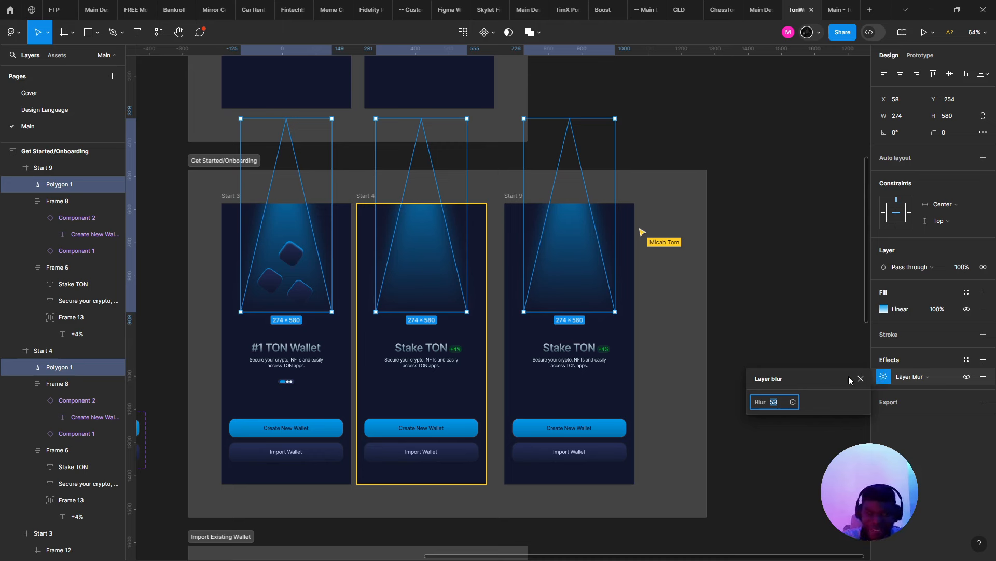
pyautogui.write('80')
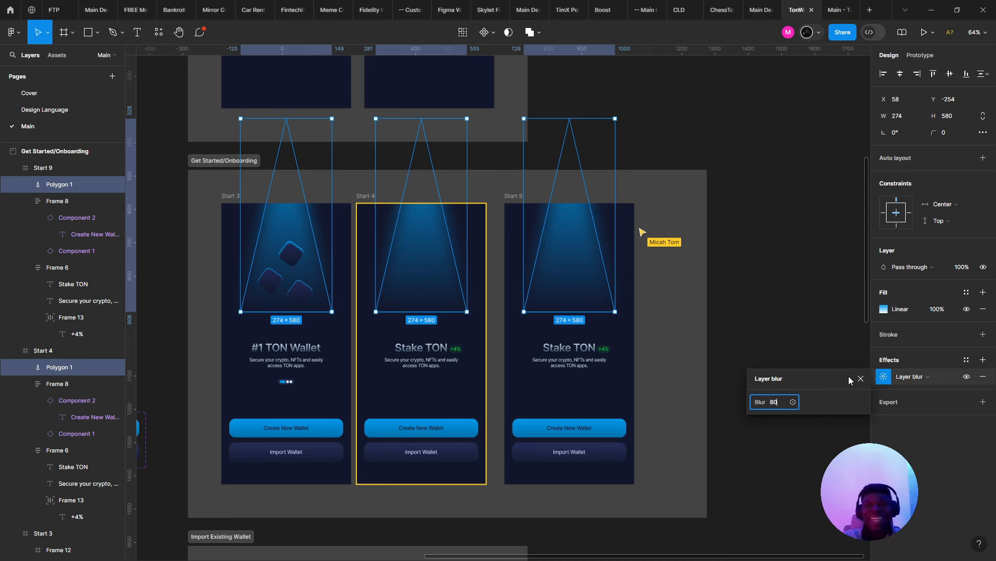
pyautogui.press('Return')
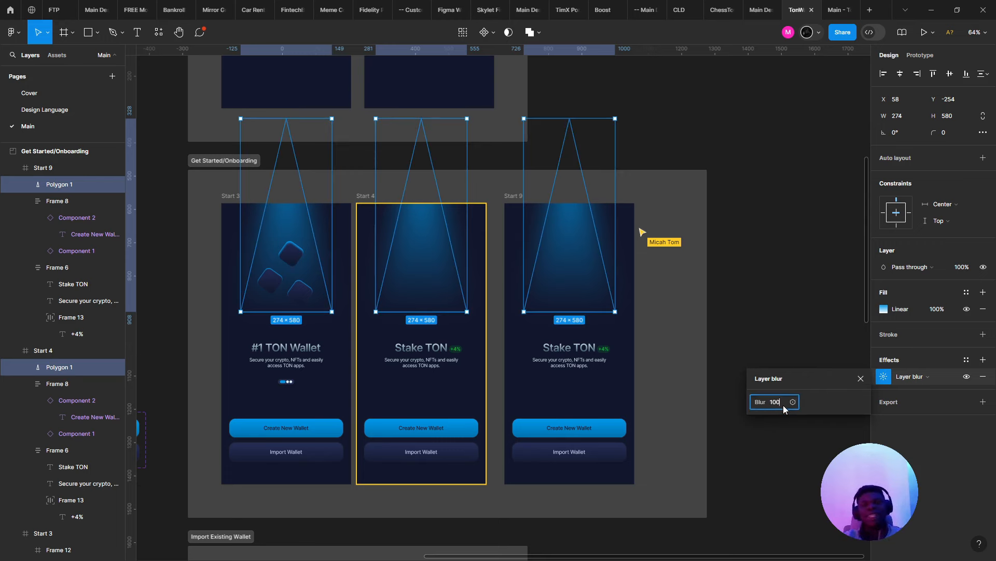
pyautogui.click(783, 405)
pyautogui.write('100')
pyautogui.press('Return')
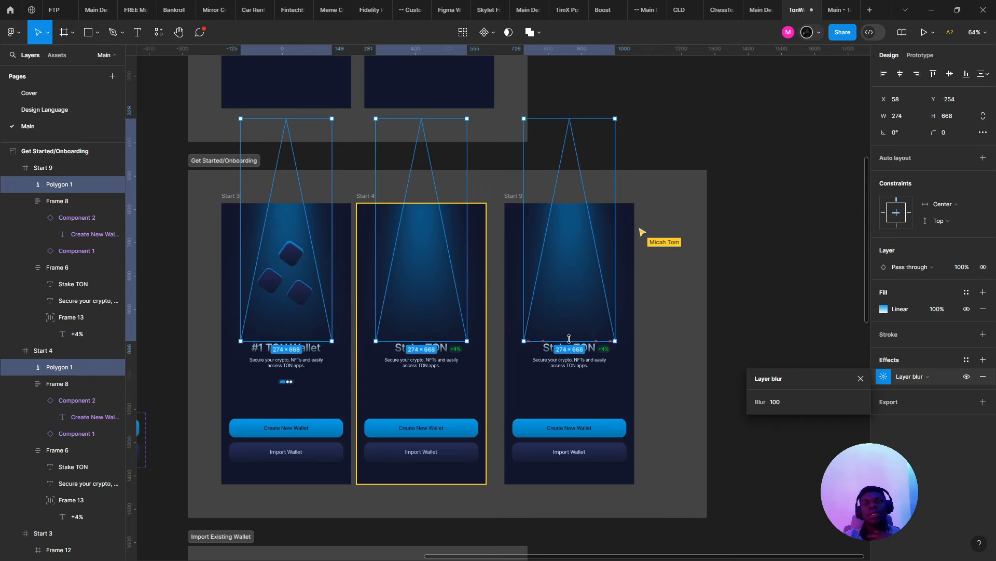
pyautogui.click(661, 376)
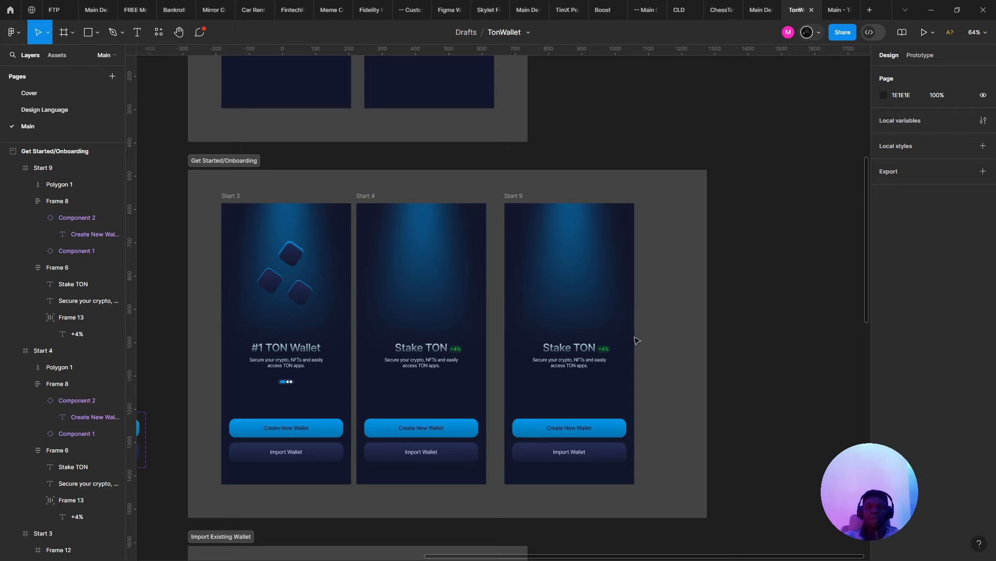
# - Retitle the Start 9 heading from Stake TON to 'Latest Airdrops'
pyautogui.scroll(5, 549, 360)
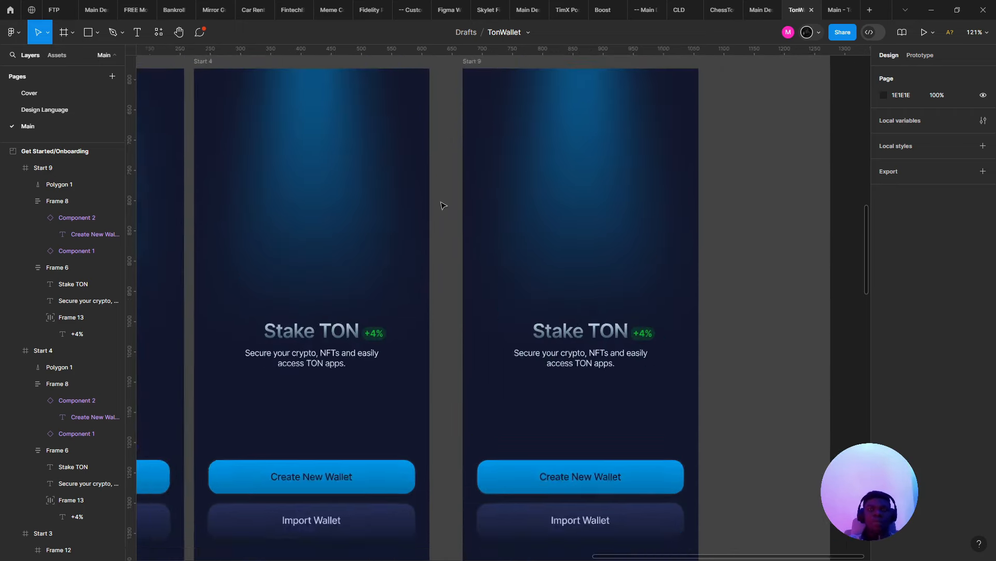
pyautogui.scroll(-8, 443, 204)
pyautogui.scroll(5, 429, 216)
pyautogui.moveTo(441, 236); pyautogui.dragTo(446, 257)
pyautogui.scroll(2, 445, 256)
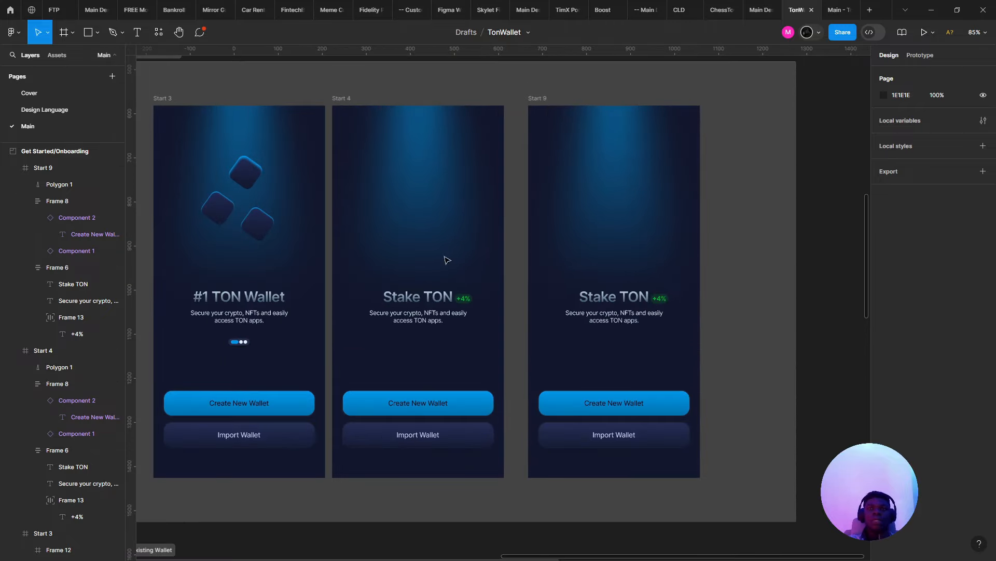
pyautogui.click(614, 297)
pyautogui.click(613, 296)
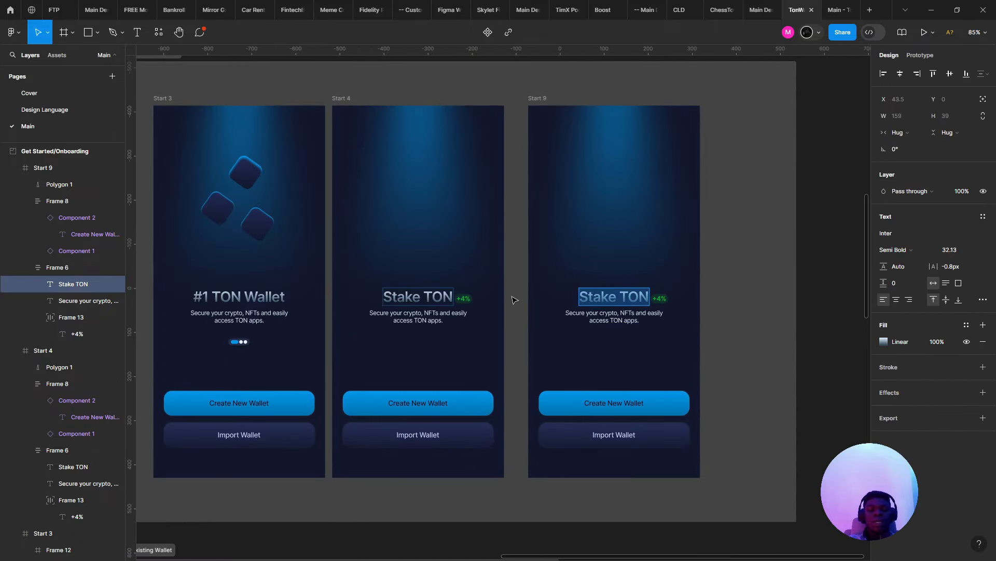
pyautogui.write('Latest ASi')
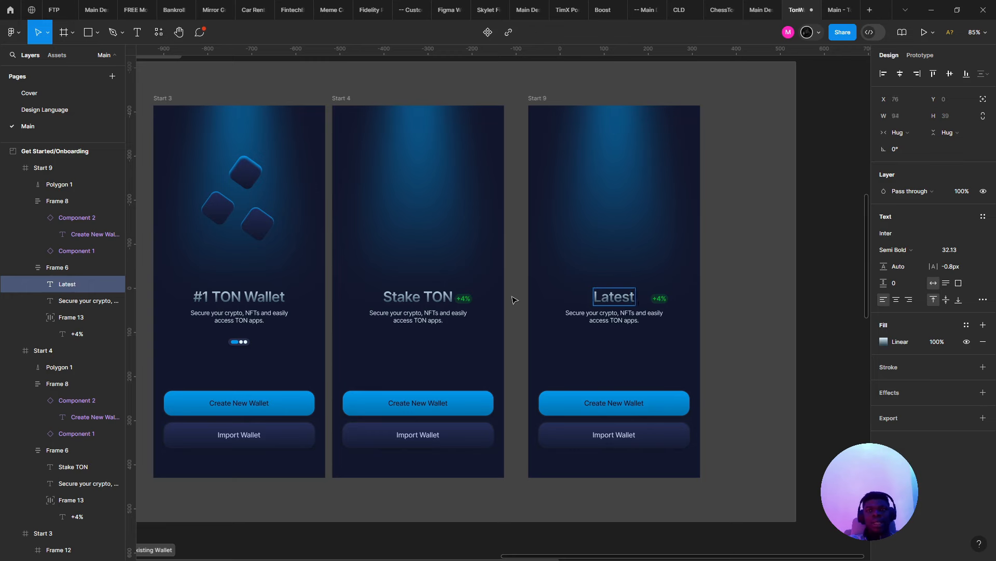
pyautogui.press('BackSpace')
pyautogui.press('BackSpace')
pyautogui.write('irdrops')
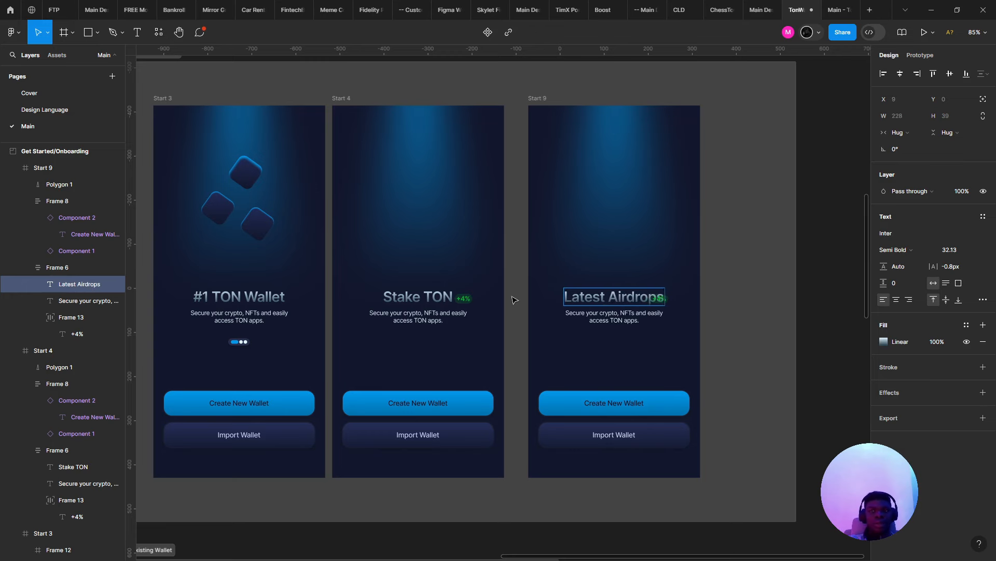
pyautogui.press('Escape')
# - Select the +4% badge beside the new title, then switch to the Meet call
pyautogui.scroll(5, 766, 293)
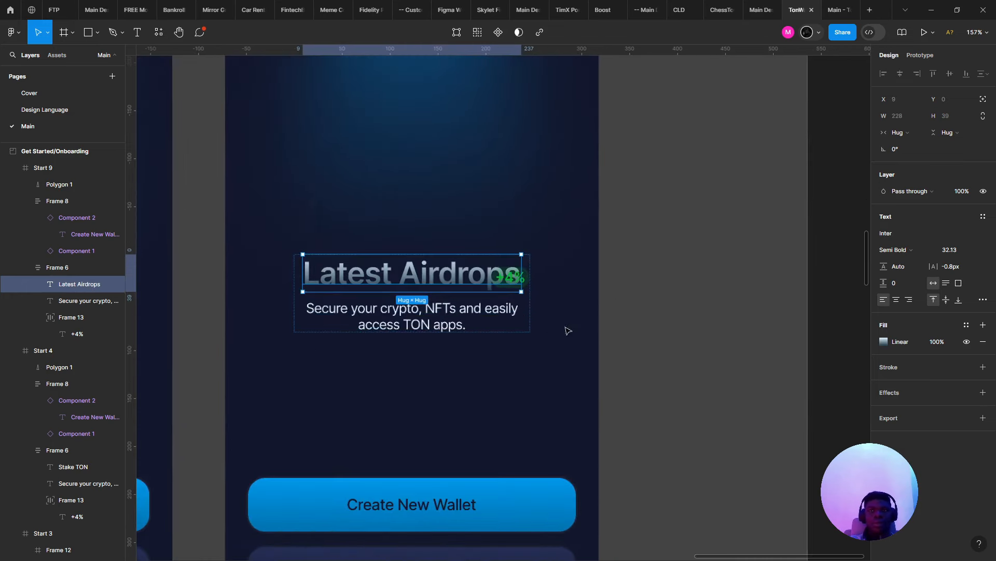
pyautogui.click(502, 301)
pyautogui.click(503, 288)
pyautogui.click(529, 276)
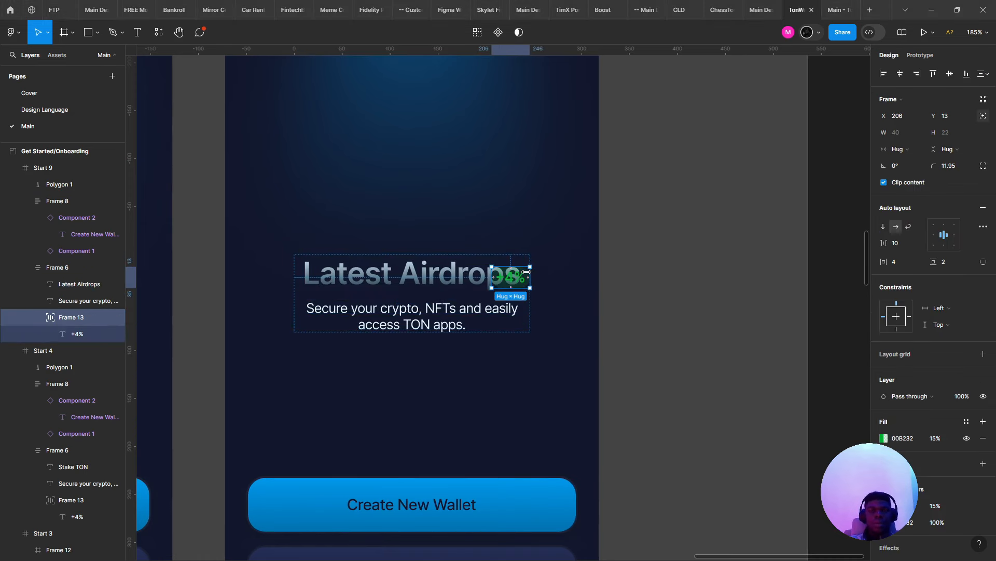
pyautogui.hotkey('alt', 'Tab')
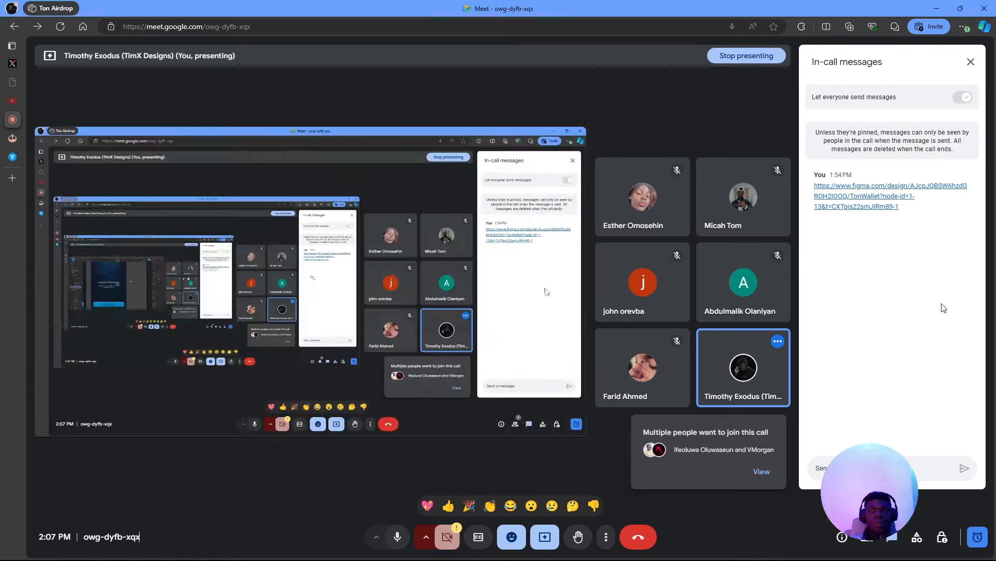
# - Admit both waiting guests with Admit all, close the People panel, and return to Figma
pyautogui.click(761, 472)
pyautogui.click(942, 191)
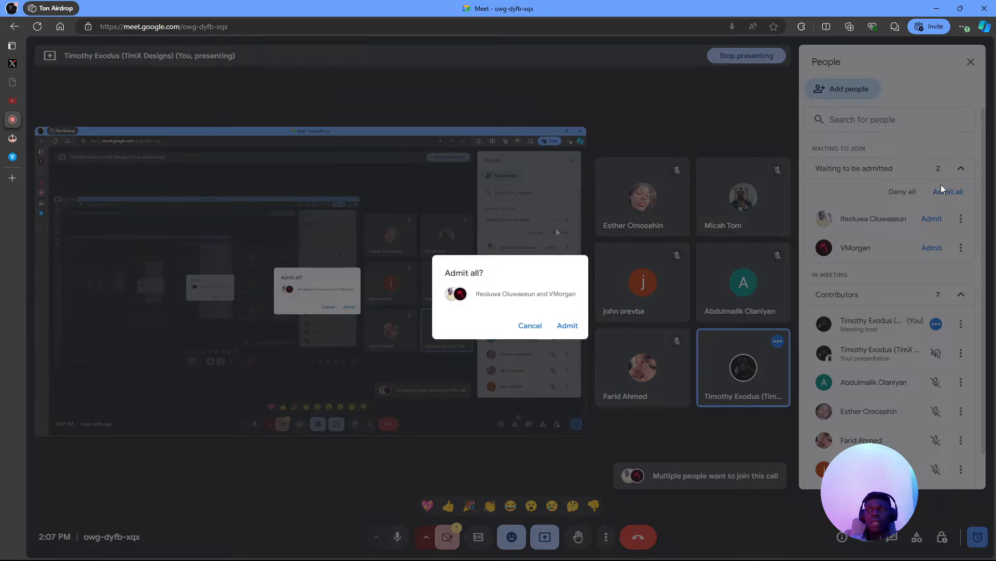
pyautogui.click(570, 326)
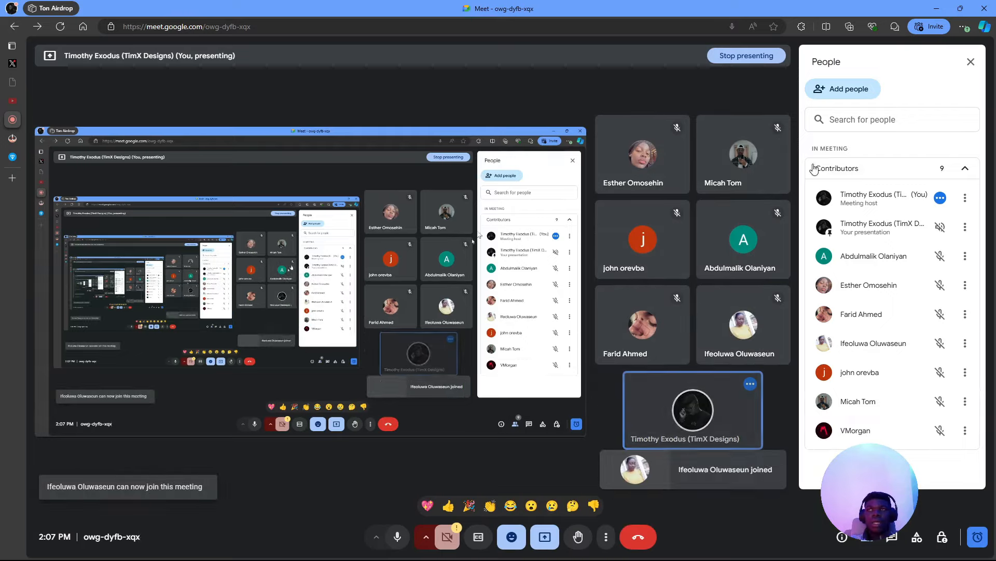
pyautogui.click(971, 62)
pyautogui.hotkey('alt', 'Tab')
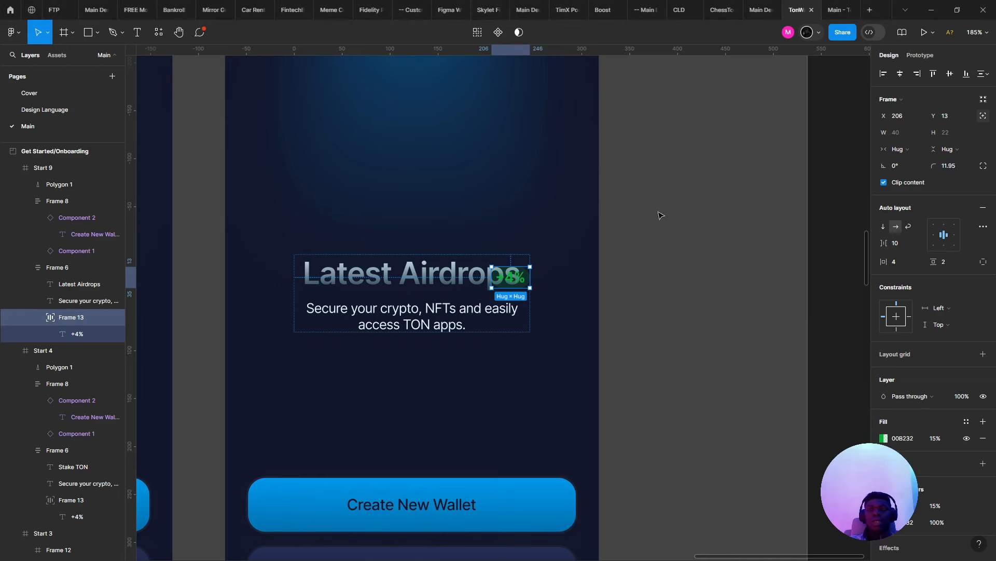
# - Delete the +4% percentage badge beside the Latest Airdrops title
pyautogui.press('Delete')
pyautogui.scroll(-5, 522, 271)
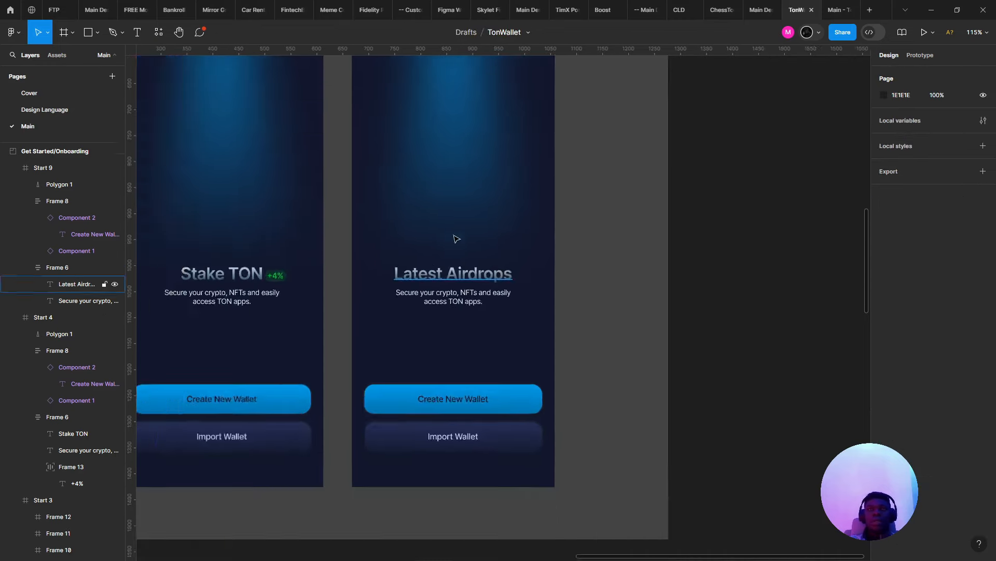
pyautogui.scroll(-5, 433, 222)
pyautogui.scroll(5, 436, 222)
pyautogui.scroll(-5, 480, 338)
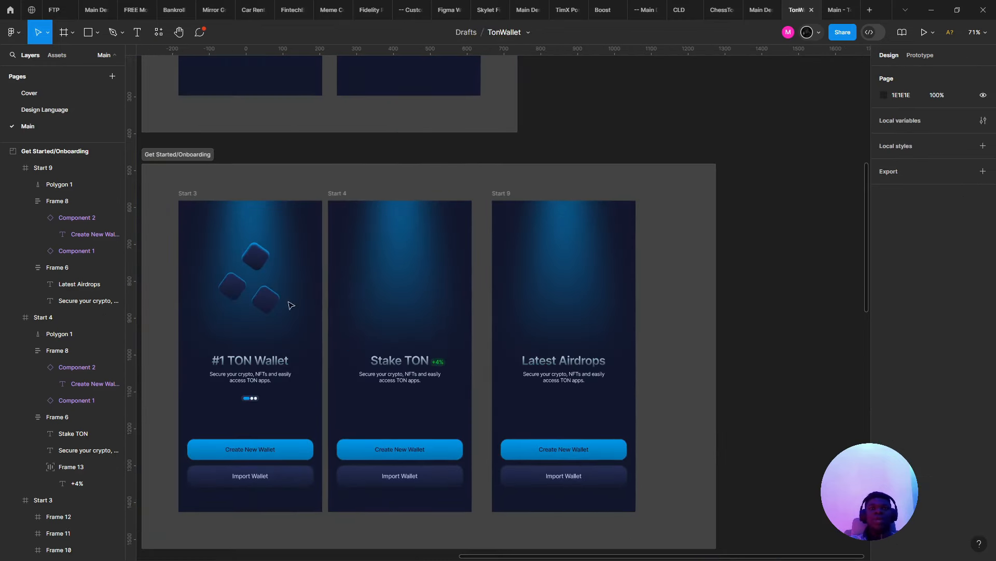
# - Copy the three rotated squares from Start 3 into the Start 9 screen
pyautogui.click(266, 299)
pyautogui.keyDown('shift'); pyautogui.click(232, 286); pyautogui.keyUp('shift')
pyautogui.keyDown('shift'); pyautogui.click(254, 266); pyautogui.keyUp('shift')
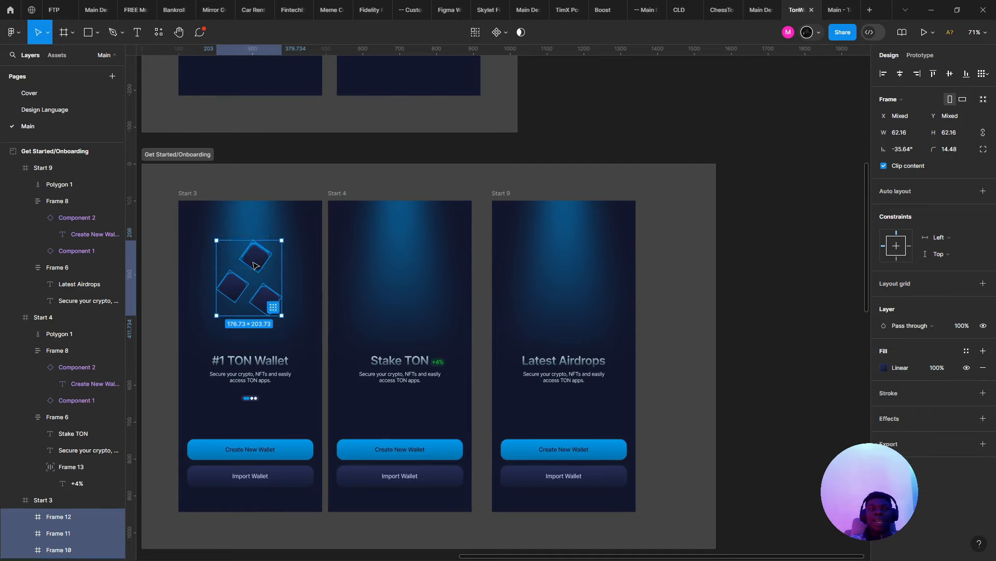
pyautogui.moveTo(254, 266); pyautogui.dragTo(607, 261)
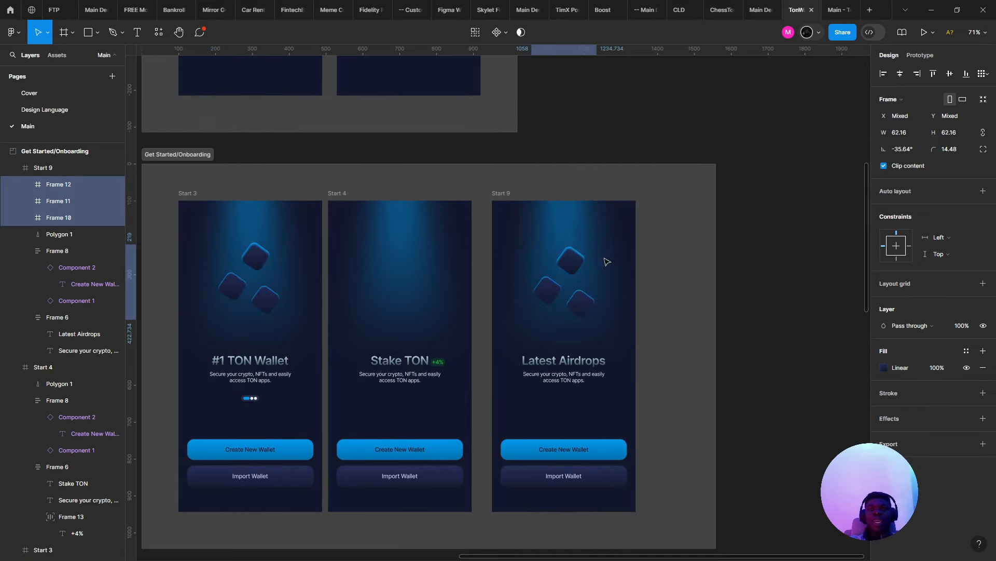
pyautogui.click(742, 234)
# - Duplicate the three squares from Start 9 into the Start 4 screen
pyautogui.scroll(10, 742, 234)
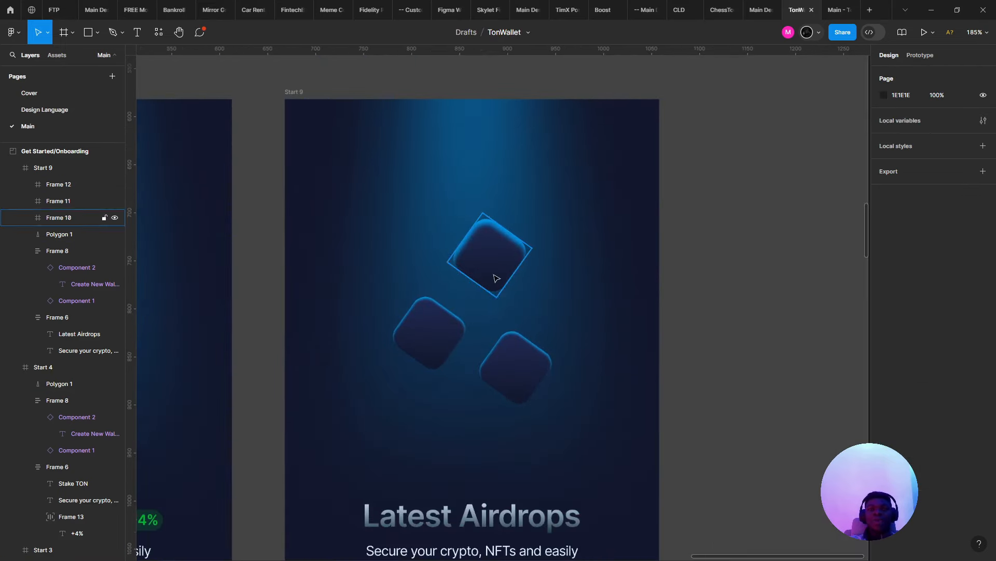
pyautogui.click(496, 279)
pyautogui.scroll(-6, 496, 279)
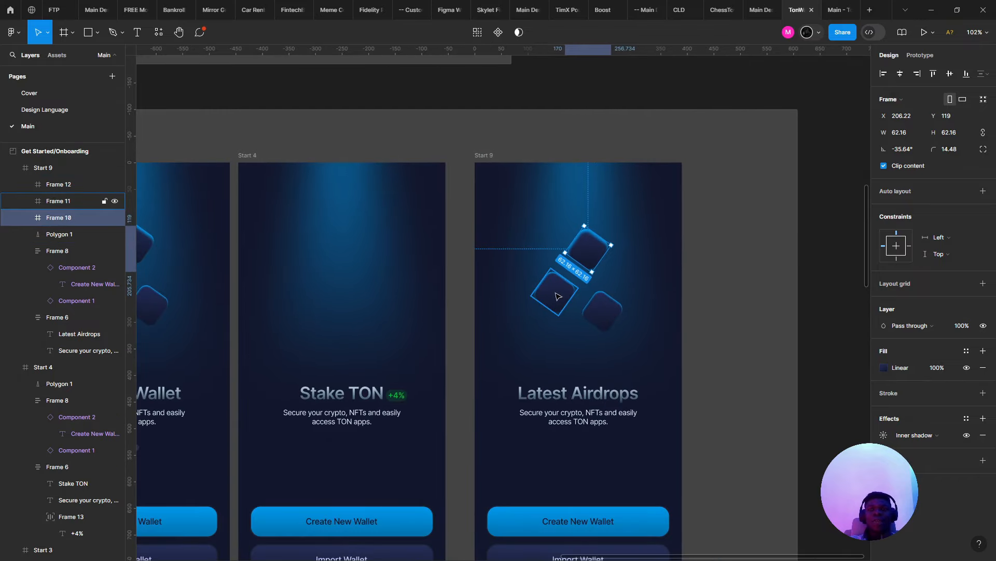
pyautogui.keyDown('shift'); pyautogui.click(556, 295); pyautogui.keyUp('shift')
pyautogui.keyDown('shift'); pyautogui.click(602, 310); pyautogui.keyUp('shift')
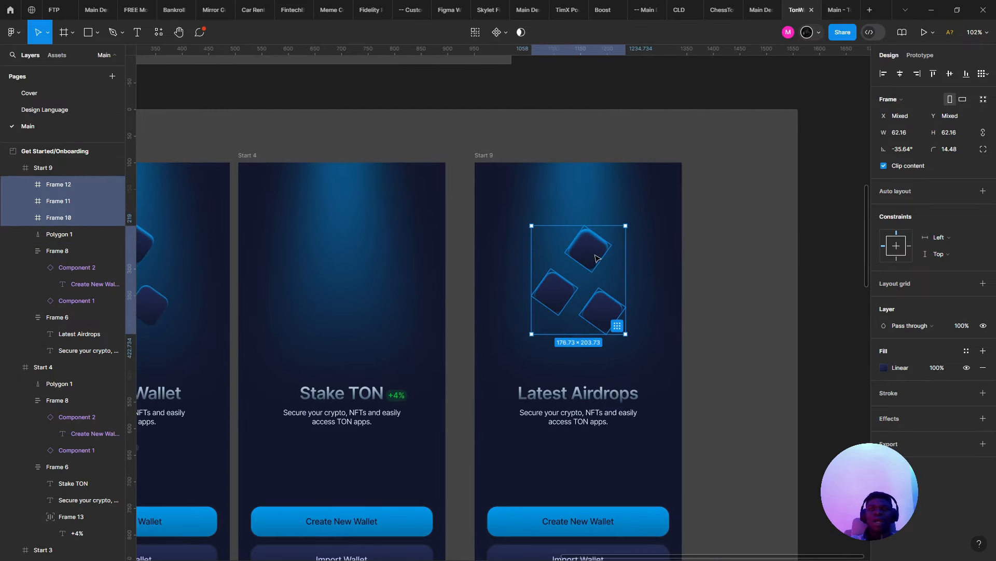
pyautogui.moveTo(596, 258); pyautogui.dragTo(363, 246)
pyautogui.moveTo(293, 260); pyautogui.dragTo(540, 222)
# - Bring Start 9 back into view and select its top square to check placement
pyautogui.scroll(3, 353, 331)
pyautogui.scroll(-4, 353, 326)
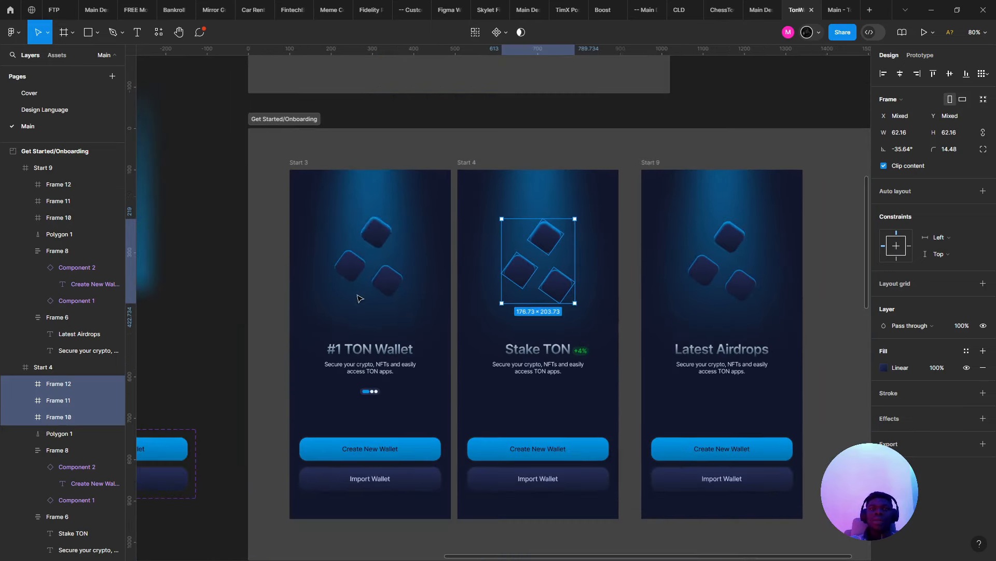
pyautogui.moveTo(644, 260); pyautogui.dragTo(322, 229)
pyautogui.scroll(3, 416, 233)
pyautogui.click(389, 227)
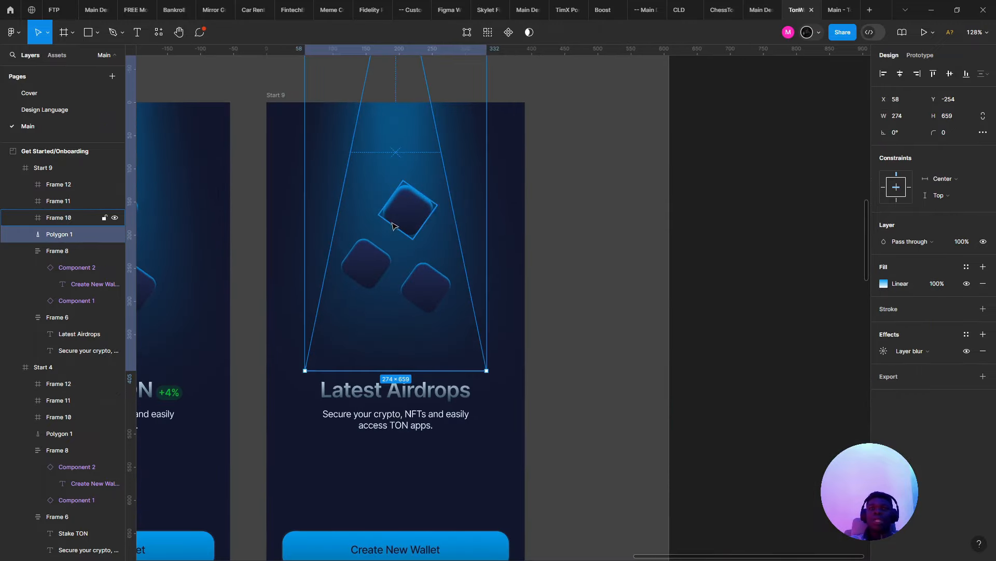
pyautogui.click(392, 226)
pyautogui.scroll(-6, 392, 228)
pyautogui.scroll(3, 312, 285)
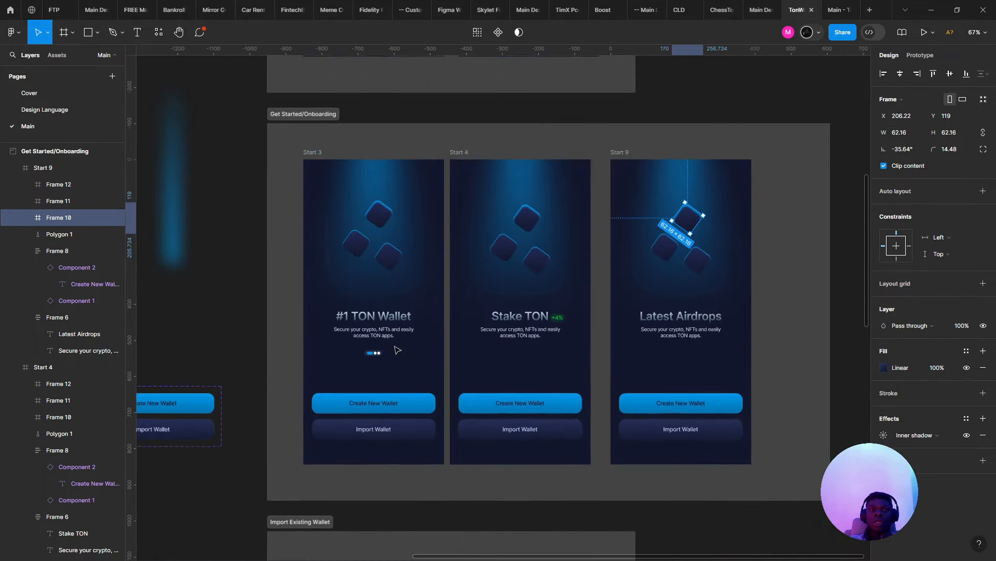
pyautogui.scroll(1, 396, 352)
# - Copy the three-dot page indicator from Start 3 into Start 4 and Start 9
pyautogui.click(373, 353)
pyautogui.hotkey('ctrl', 'c')
pyautogui.click(550, 371)
pyautogui.hotkey('ctrl', 'v')
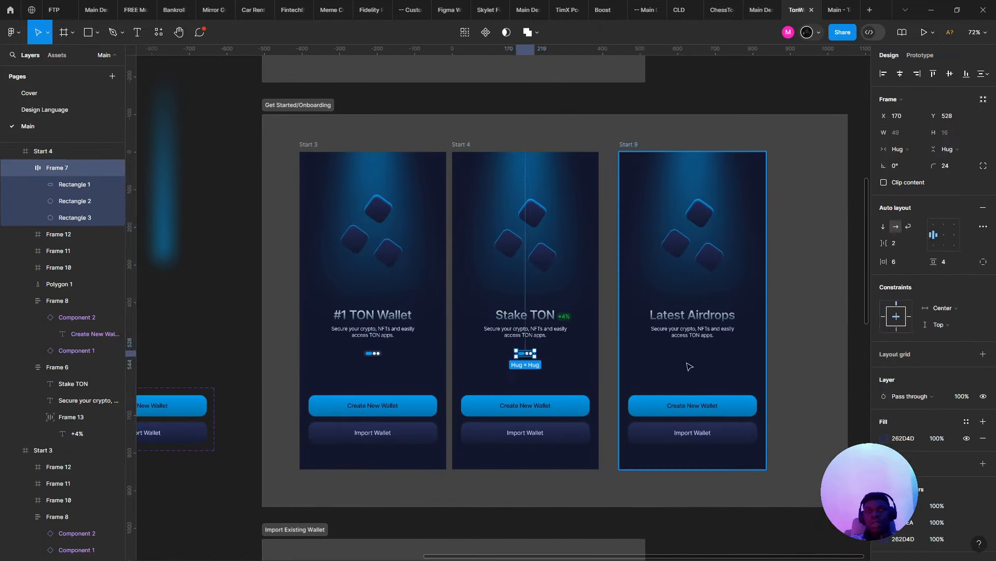
pyautogui.rightClick(679, 362)
pyautogui.click(460, 227)
pyautogui.hotkey('ctrl', 'v')
# - Review the onboarding screens, selecting Start 1's status bar, then Start 3, Start 4 and Start 9
pyautogui.scroll(-1, 460, 226)
pyautogui.moveTo(460, 227); pyautogui.dragTo(412, 391)
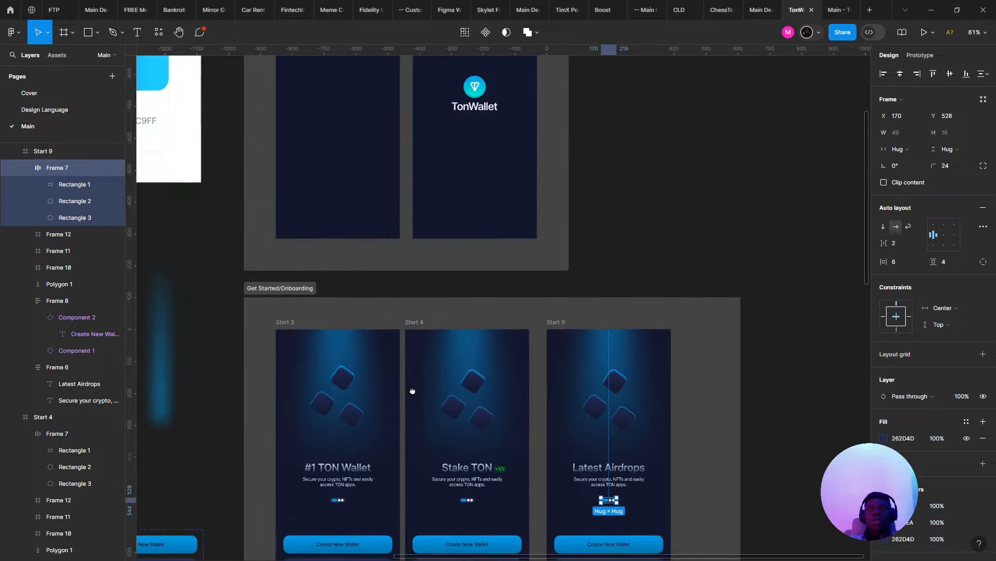
pyautogui.scroll(3, 412, 391)
pyautogui.click(375, 126)
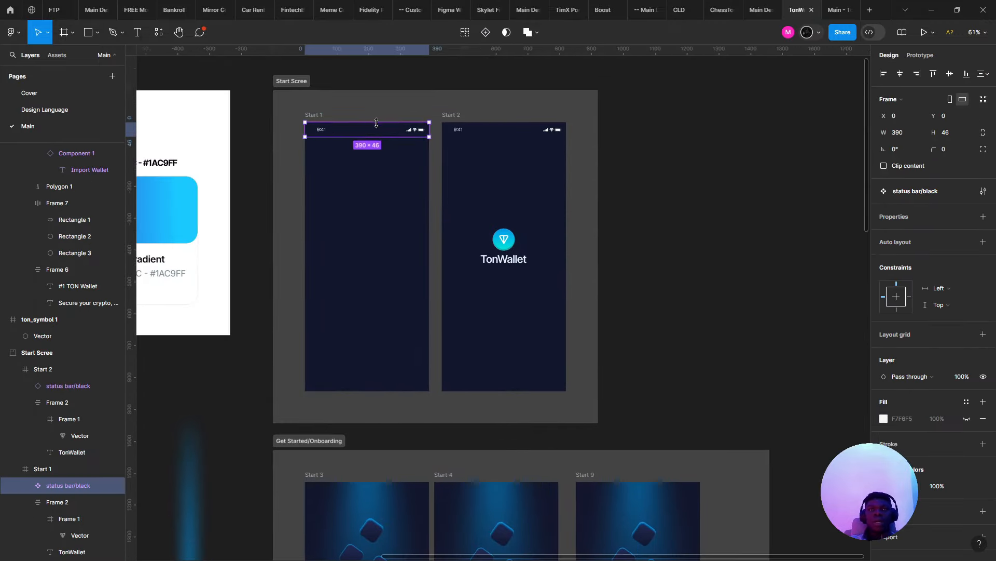
pyautogui.scroll(-2, 376, 123)
pyautogui.scroll(3, 340, 349)
pyautogui.moveTo(341, 349); pyautogui.dragTo(352, 248)
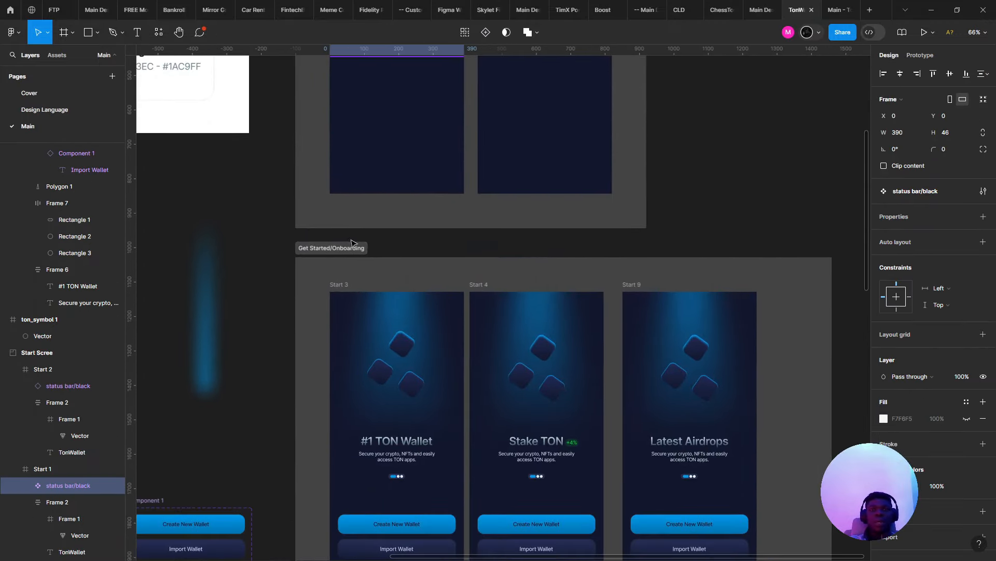
pyautogui.click(348, 285)
pyautogui.scroll(-3, 395, 223)
pyautogui.click(428, 175)
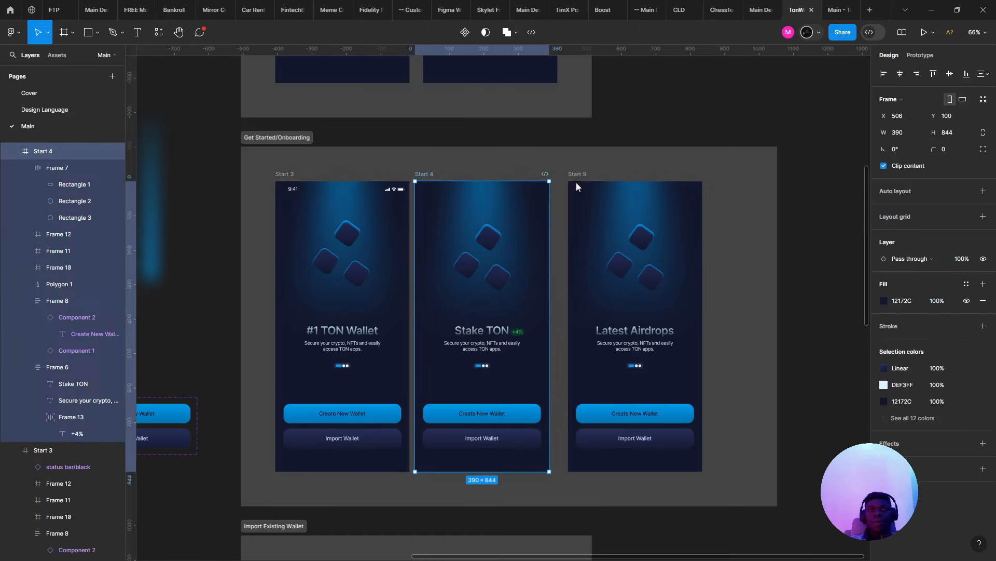
pyautogui.click(576, 183)
# - Replay the prototype from the splash, then return to the editor and select the Start 2 splash
pyautogui.click(841, 6)
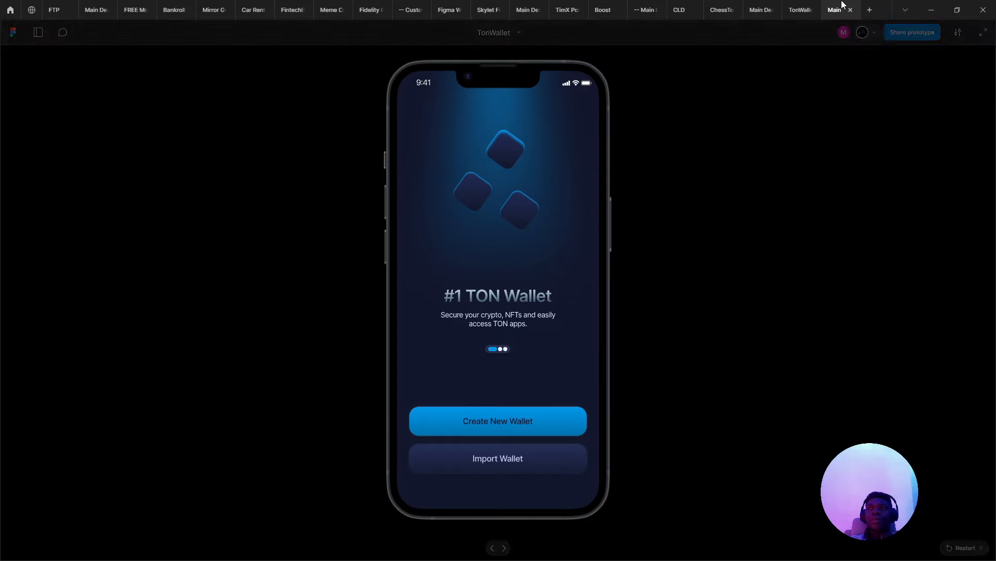
pyautogui.click(800, 7)
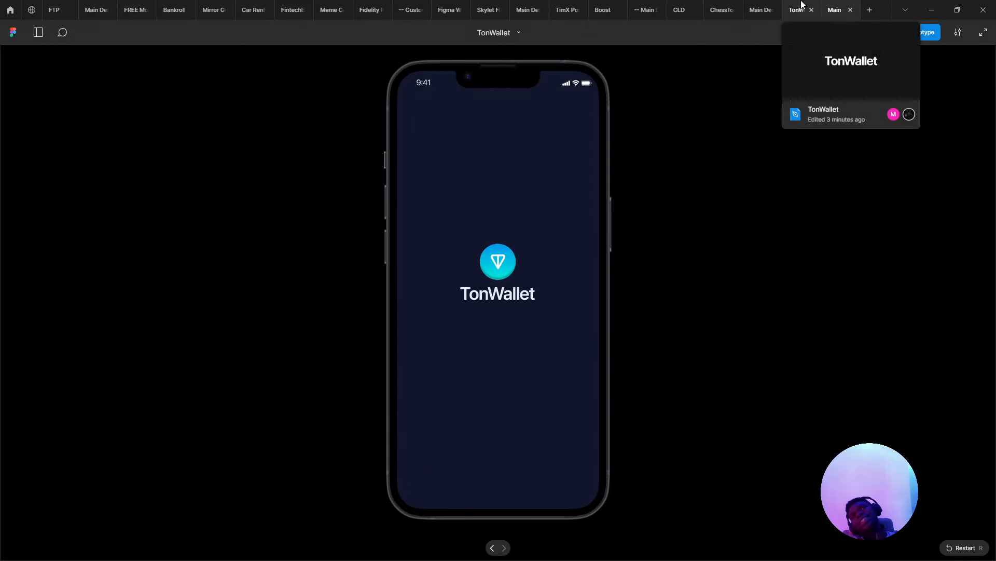
pyautogui.click(807, 5)
pyautogui.scroll(-3, 480, 134)
pyautogui.scroll(4, 462, 207)
pyautogui.click(497, 202)
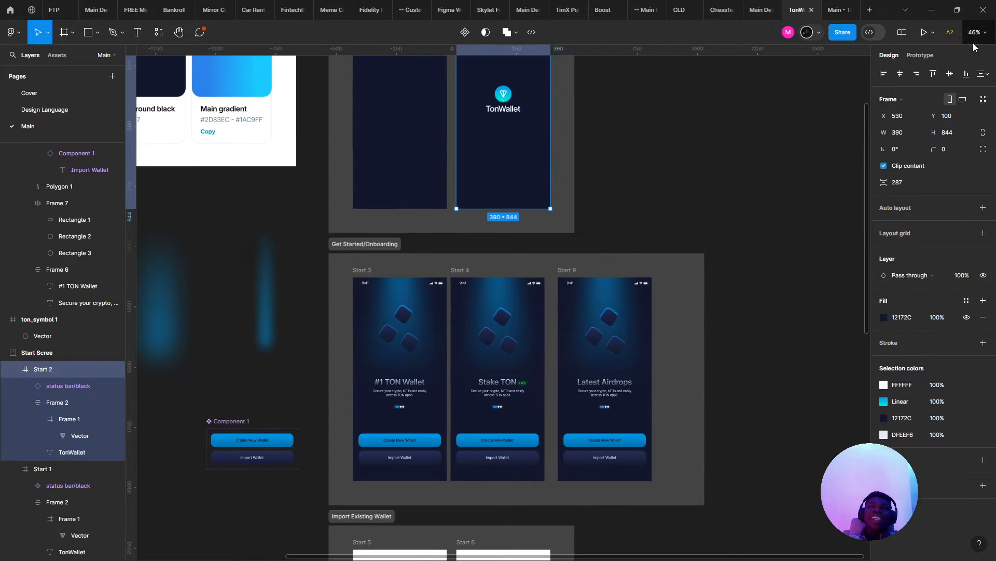
# - Link the splash screen to Start 3 with an After delay trigger of 1300ms
pyautogui.click(927, 55)
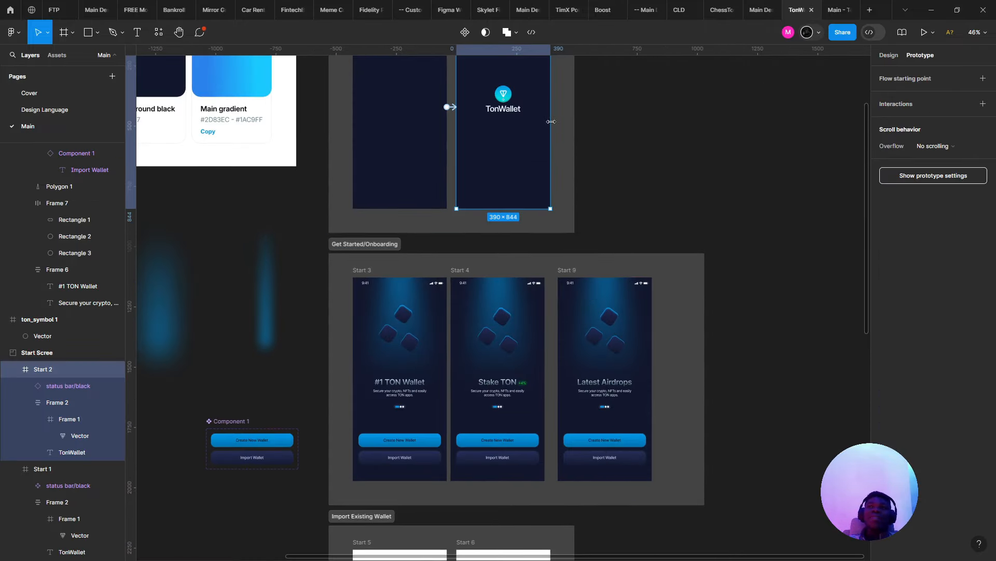
pyautogui.moveTo(550, 107); pyautogui.dragTo(407, 324)
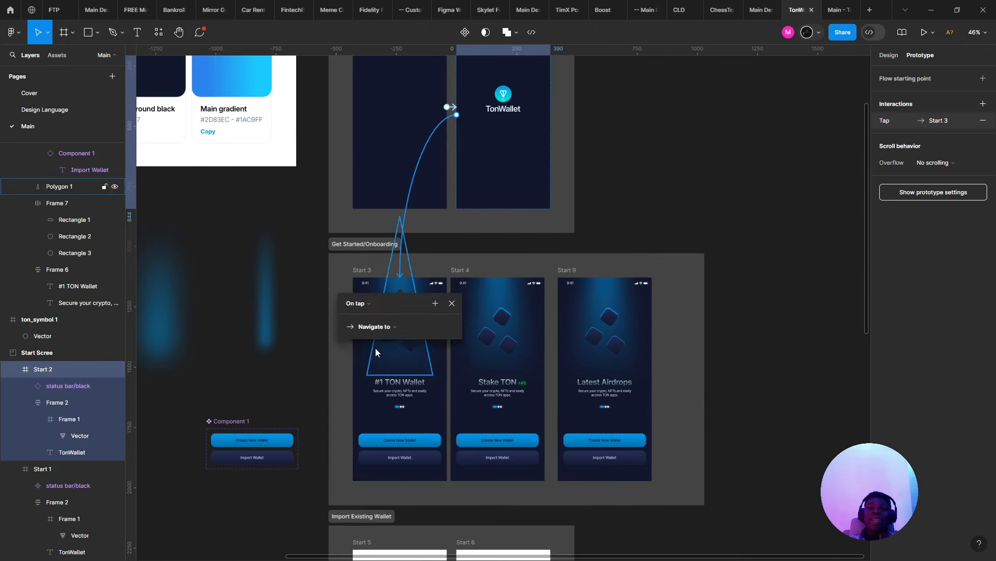
pyautogui.click(357, 303)
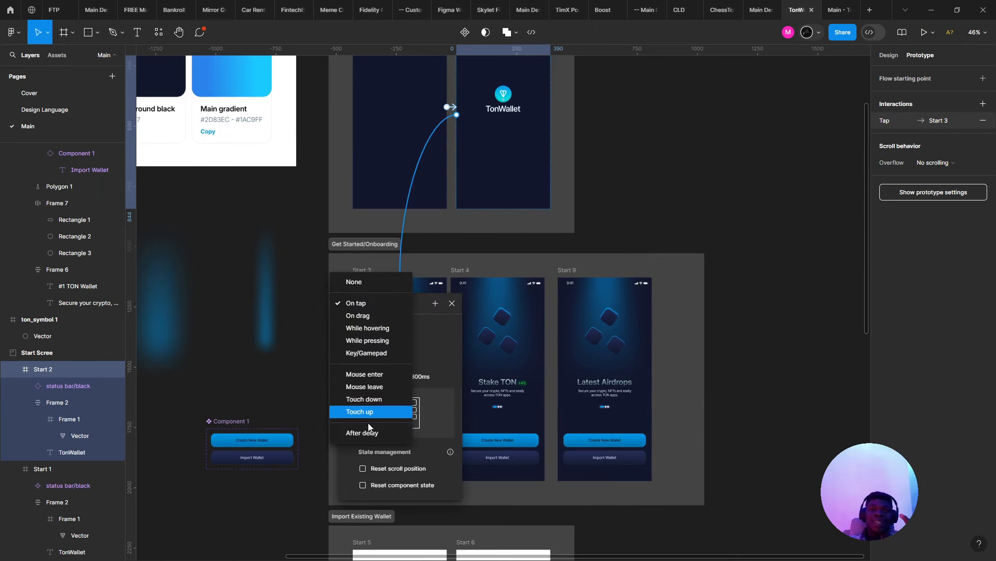
pyautogui.click(377, 433)
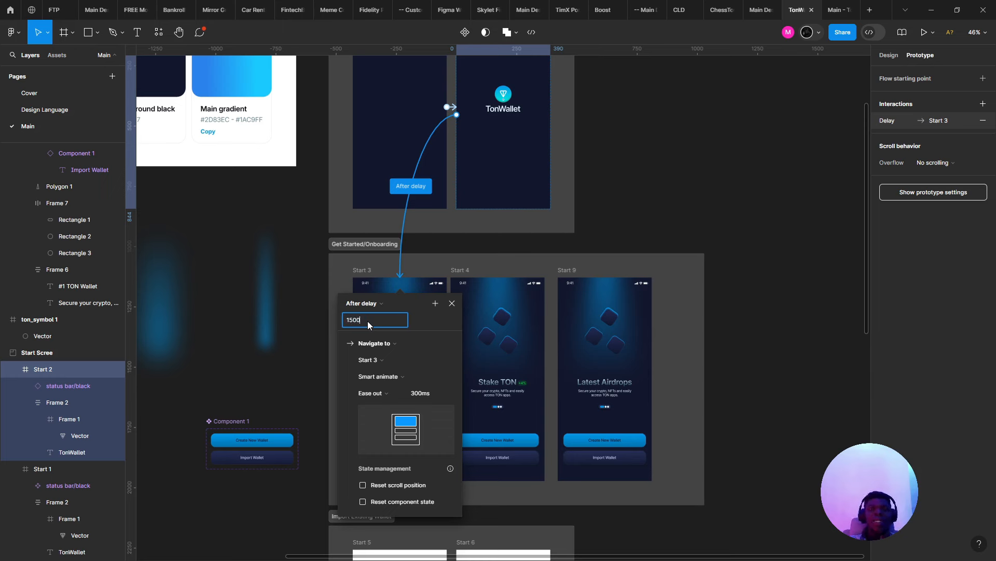
pyautogui.press('Return')
# - Test the transition in preview, shortening the delay to 600ms and then 300ms
pyautogui.click(844, 4)
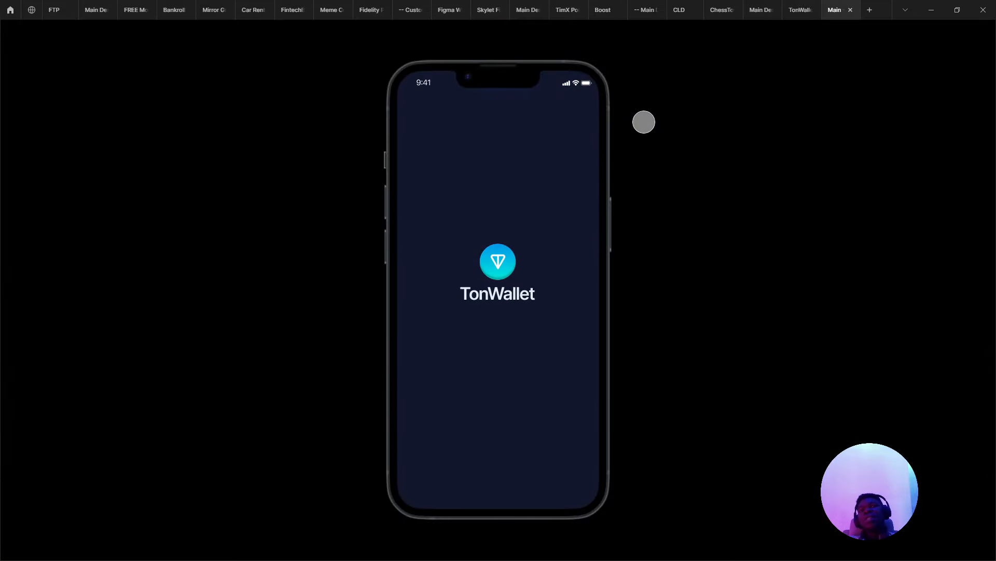
pyautogui.click(799, 9)
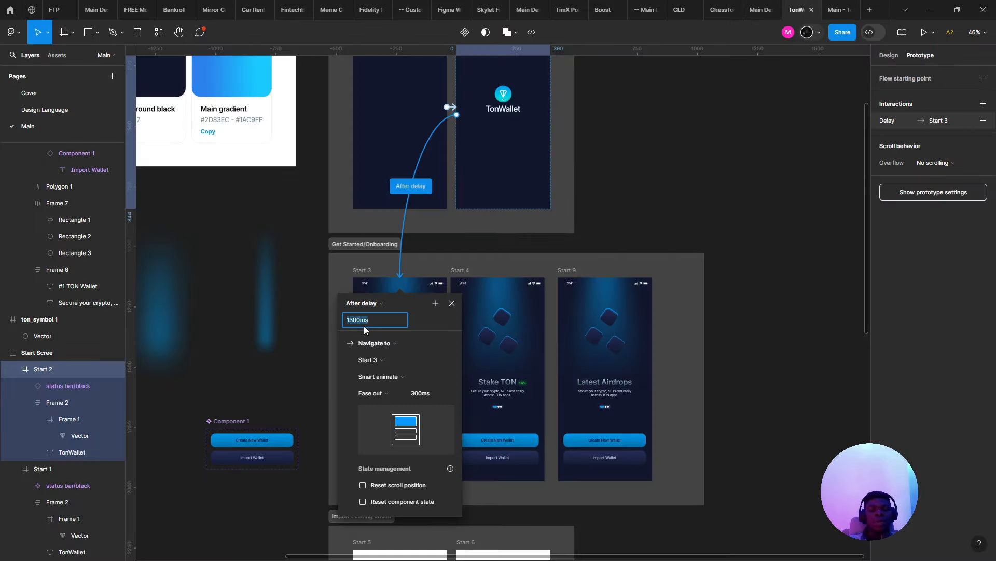
pyautogui.press('BackSpace')
pyautogui.press('Return')
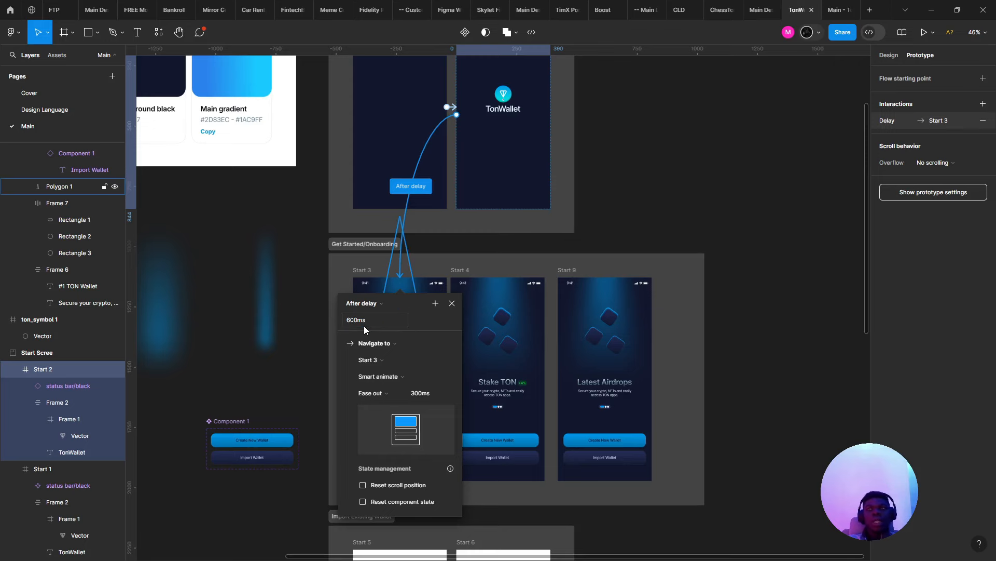
pyautogui.click(841, 4)
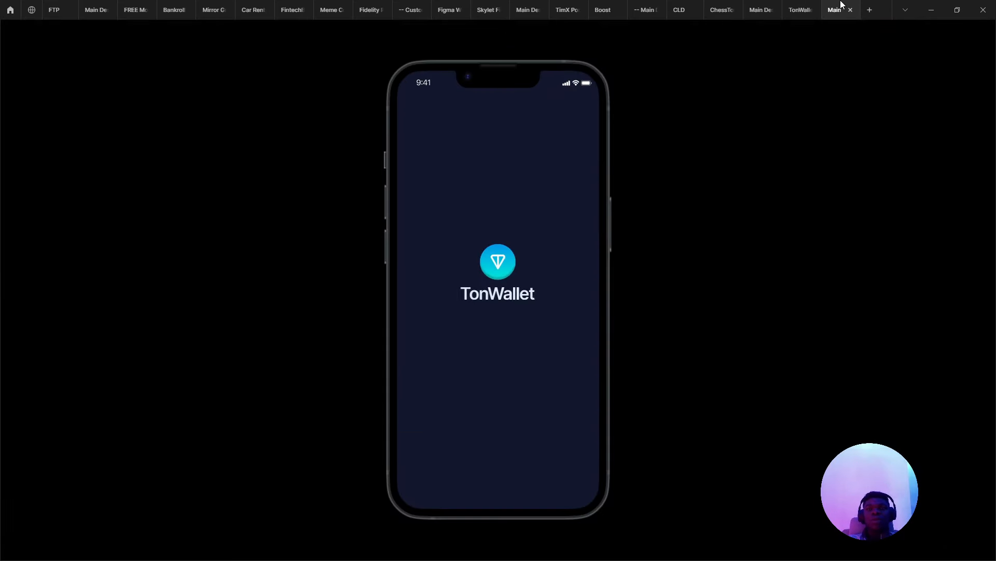
pyautogui.click(799, 10)
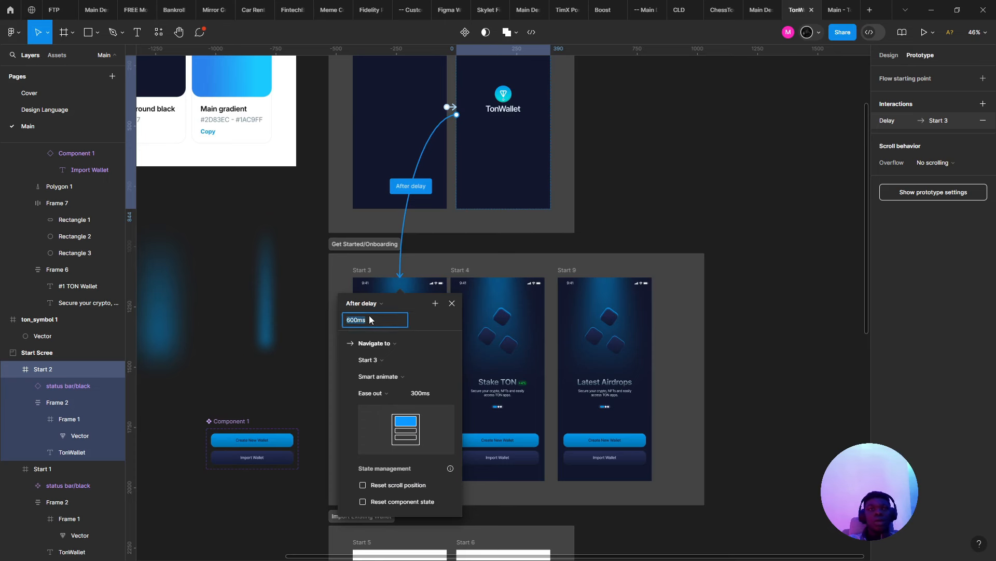
pyautogui.press('Return')
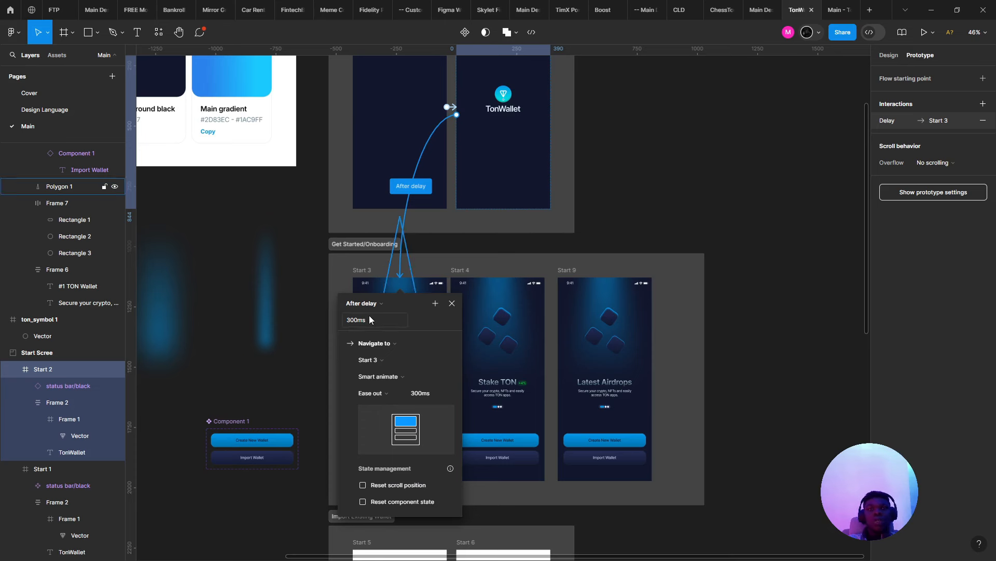
pyautogui.click(854, 6)
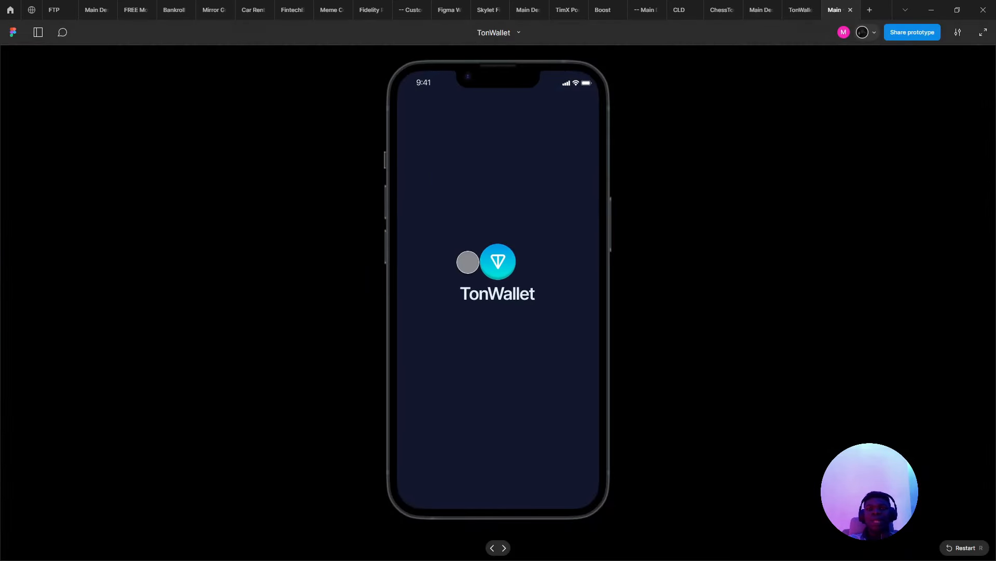
pyautogui.press('r')
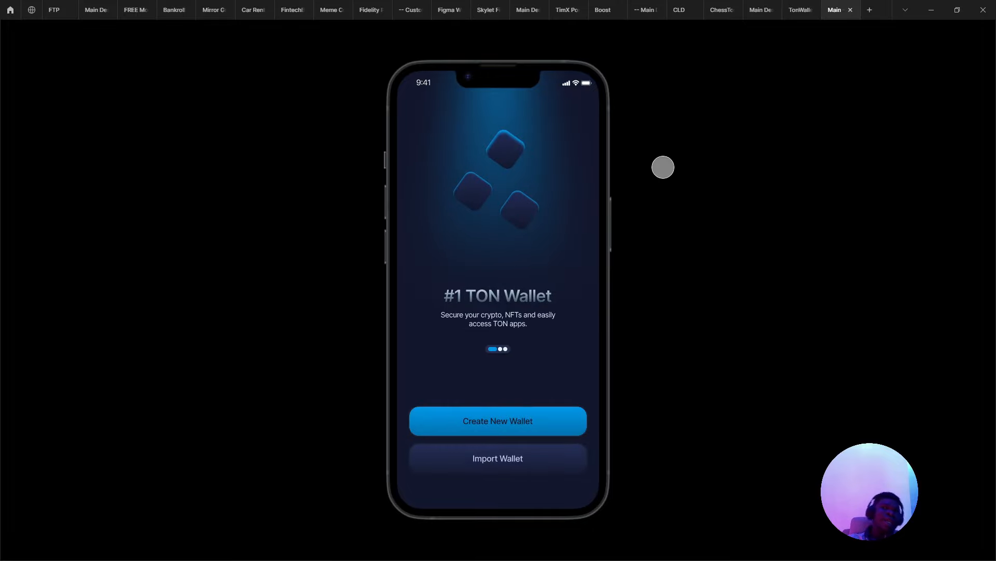
pyautogui.click(799, 7)
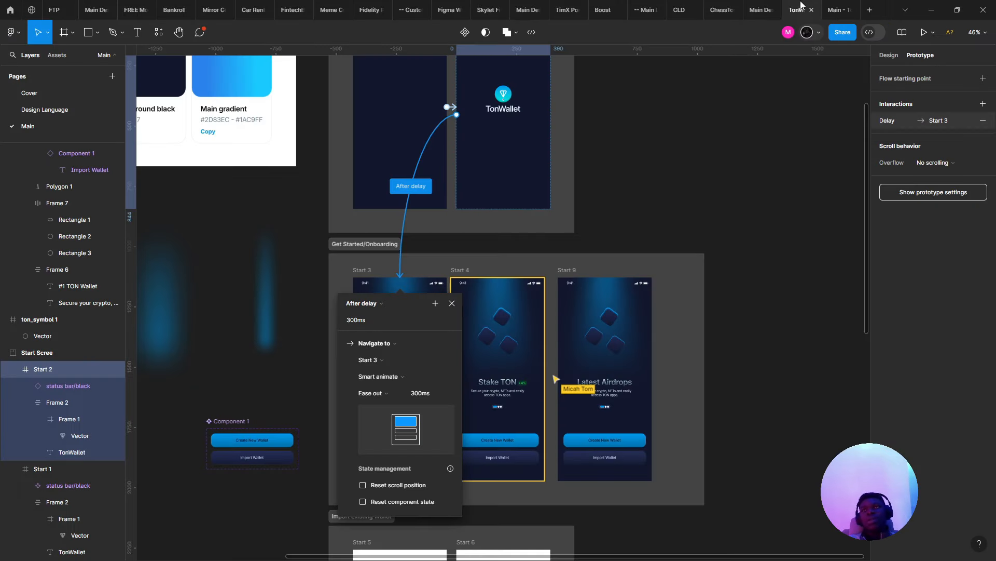
# - Copy the share link for Start 2 and post it in the Meet chat
pyautogui.click(839, 33)
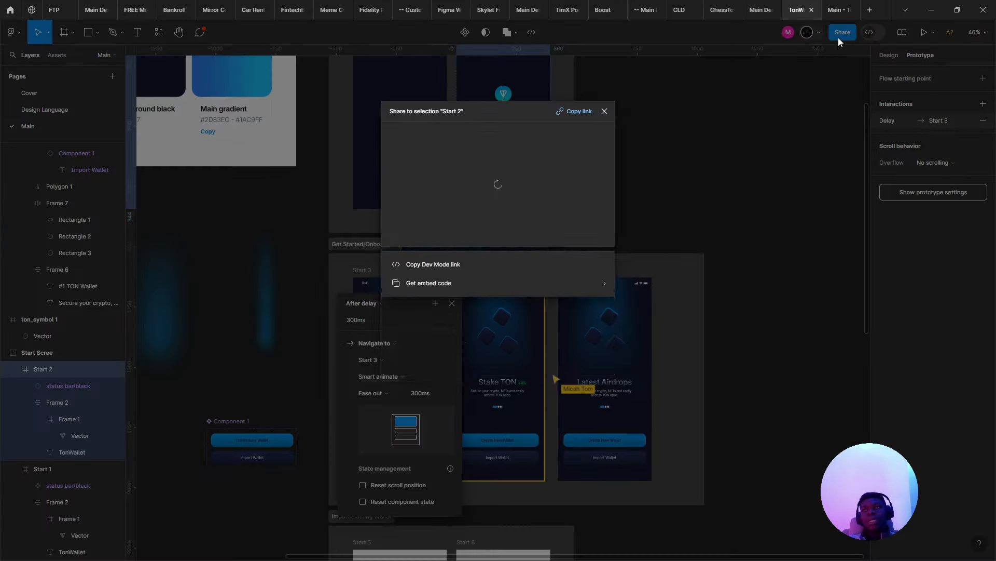
pyautogui.click(578, 111)
pyautogui.hotkey('alt', 'Tab')
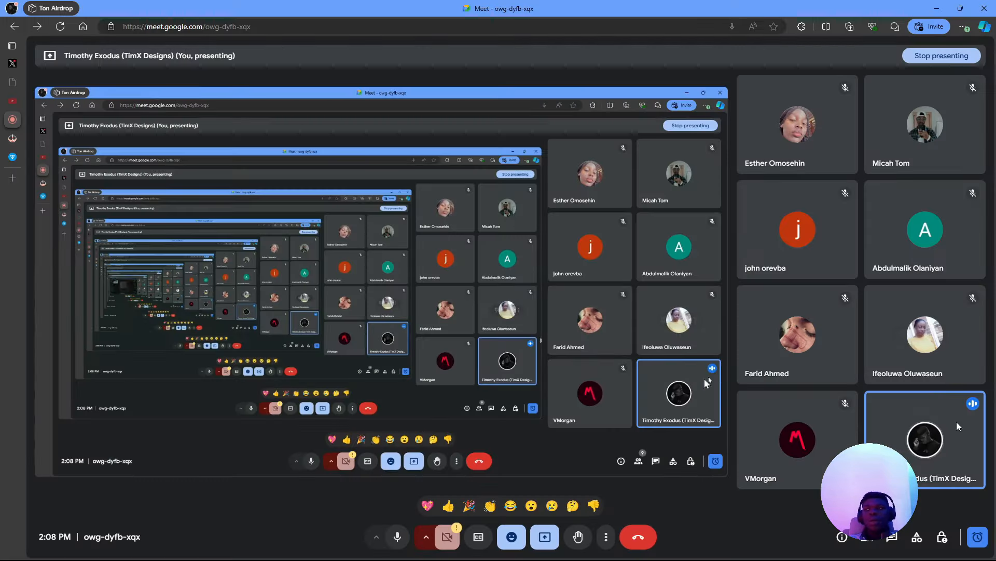
pyautogui.click(892, 537)
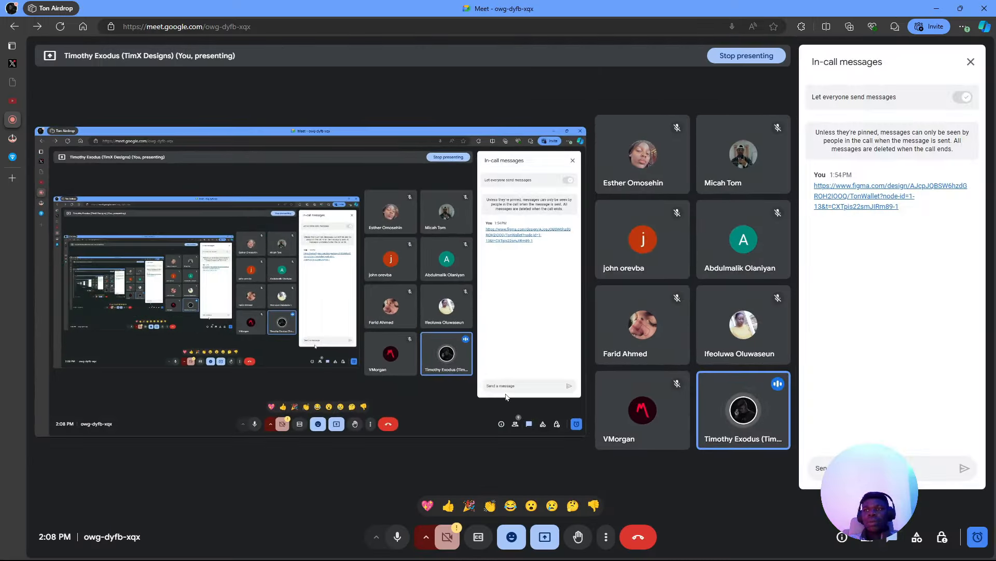
pyautogui.hotkey('ctrl', 'v')
pyautogui.press('Return')
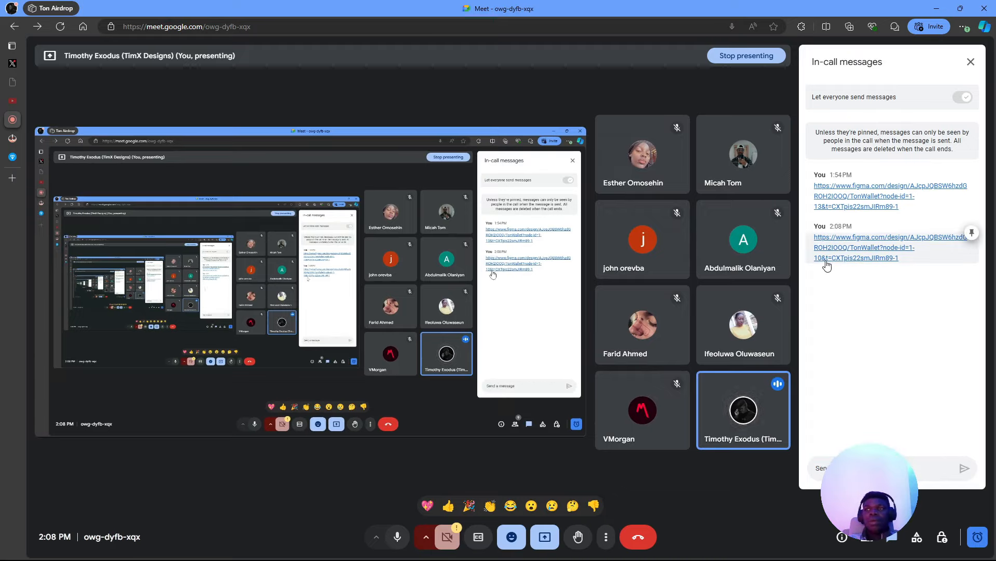
pyautogui.hotkey('alt', 'Tab')
pyautogui.click(686, 228)
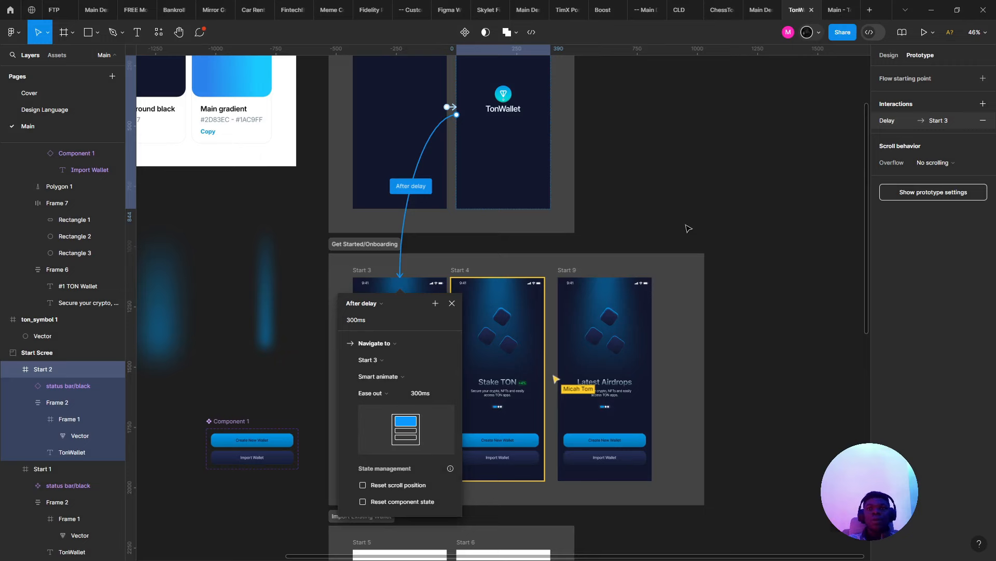
pyautogui.click(570, 271)
pyautogui.scroll(-2, 530, 278)
pyautogui.scroll(4, 421, 305)
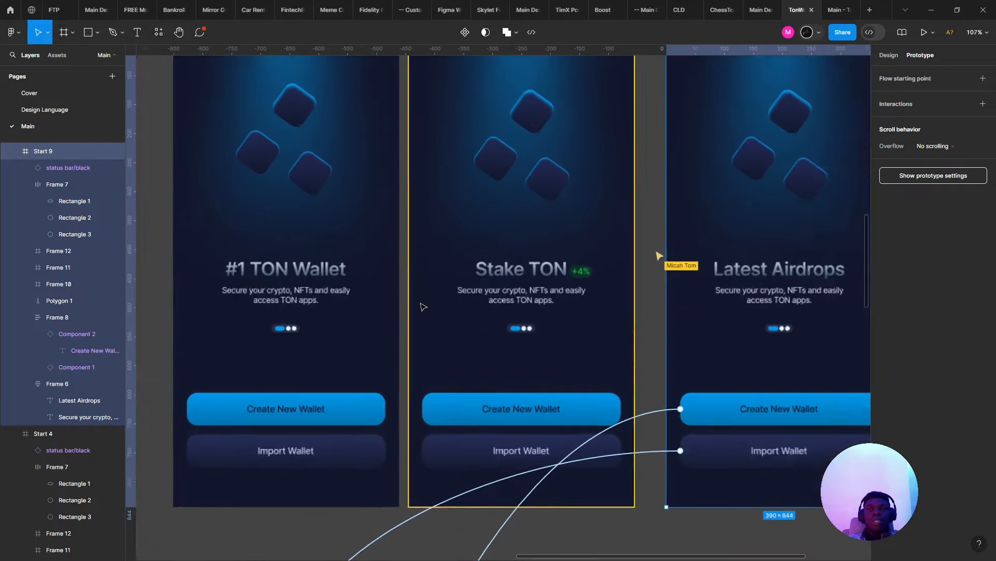
pyautogui.scroll(-4, 423, 308)
pyautogui.scroll(4, 416, 342)
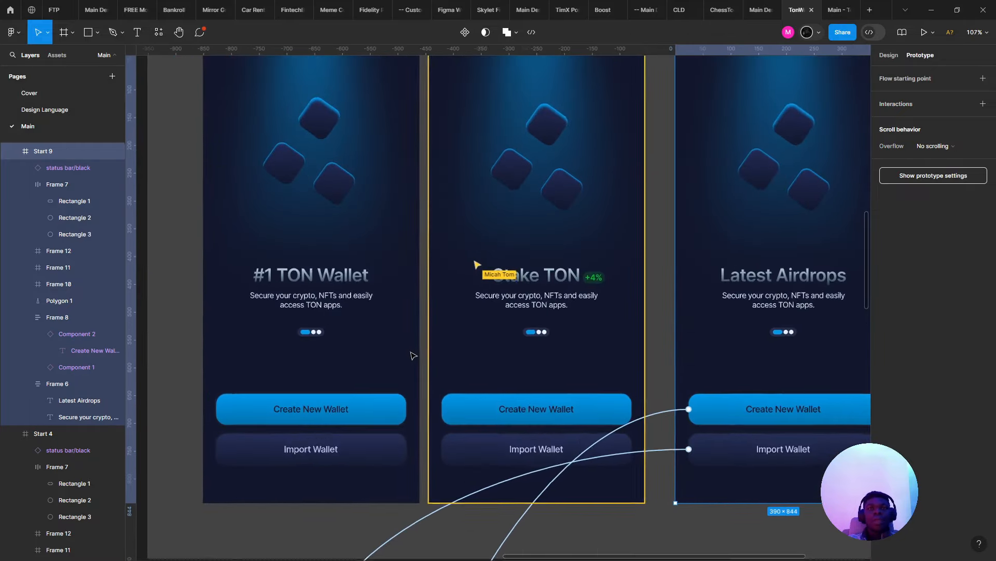
pyautogui.scroll(1, 413, 356)
pyautogui.click(330, 279)
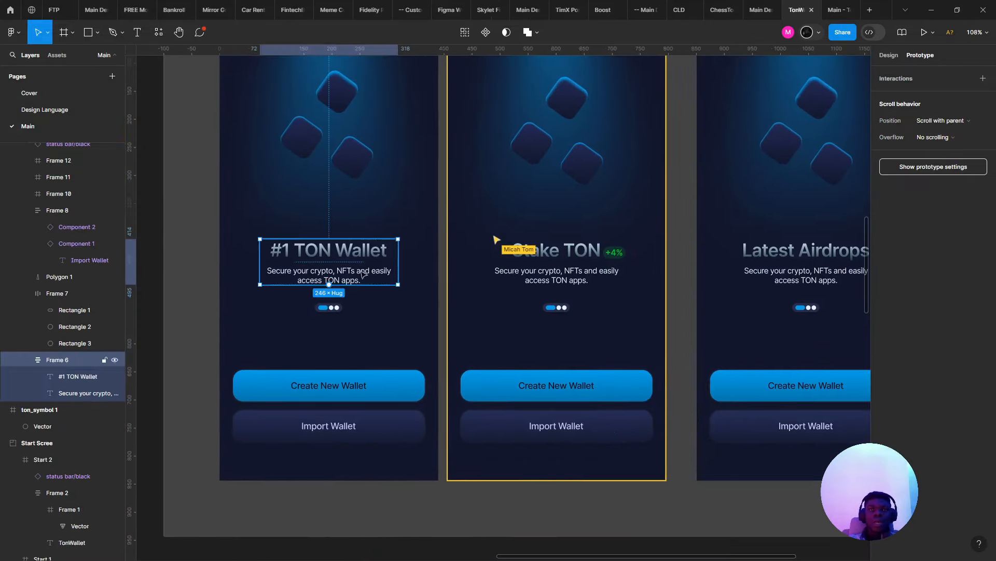
pyautogui.click(506, 256)
pyautogui.click(771, 255)
pyautogui.hscroll(5, 772, 254)
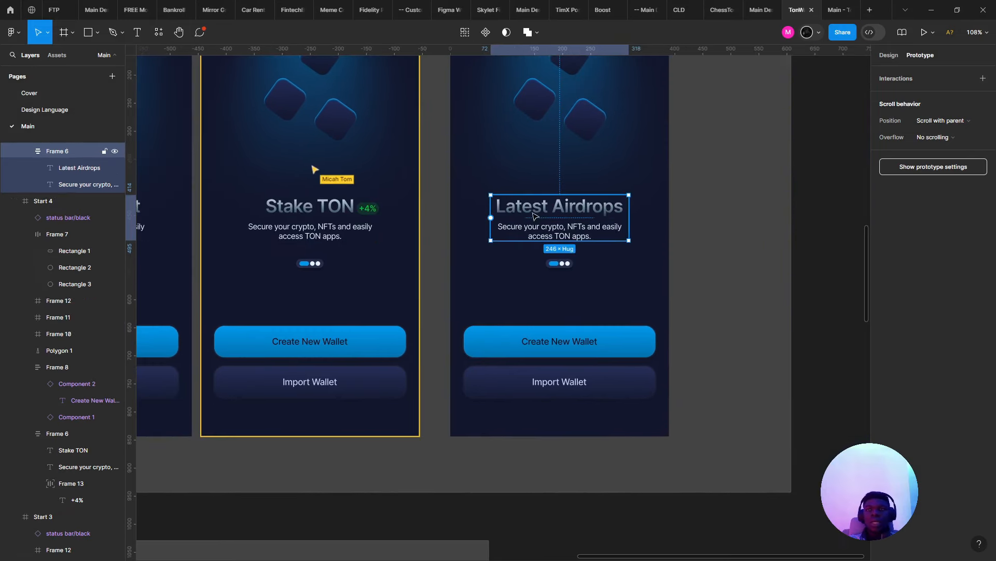
pyautogui.scroll(3, 537, 229)
pyautogui.click(539, 250)
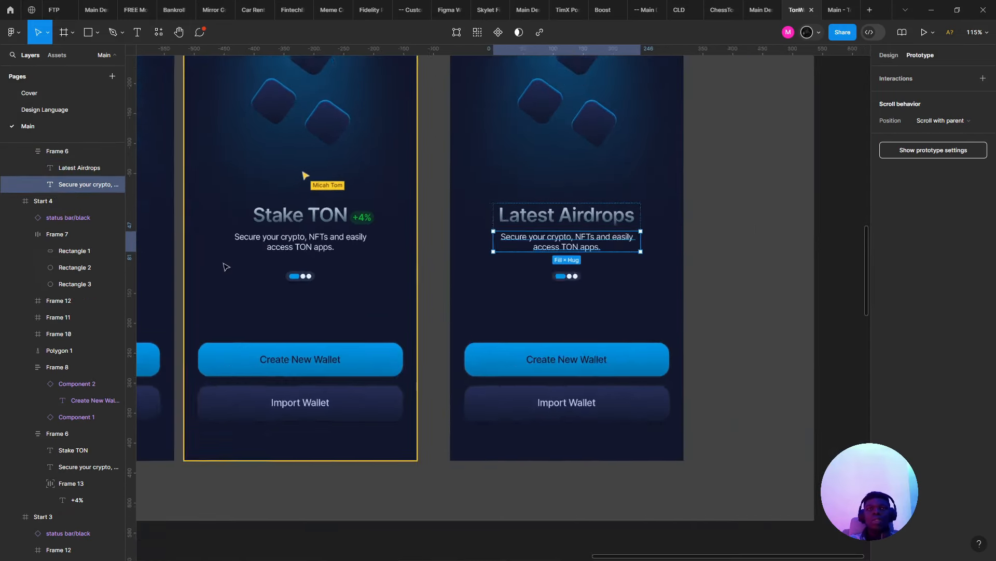
pyautogui.hscroll(-4, 422, 276)
pyautogui.click(469, 249)
pyautogui.click(889, 55)
pyautogui.scroll(-5, 670, 129)
pyautogui.moveTo(574, 155); pyautogui.dragTo(524, 246)
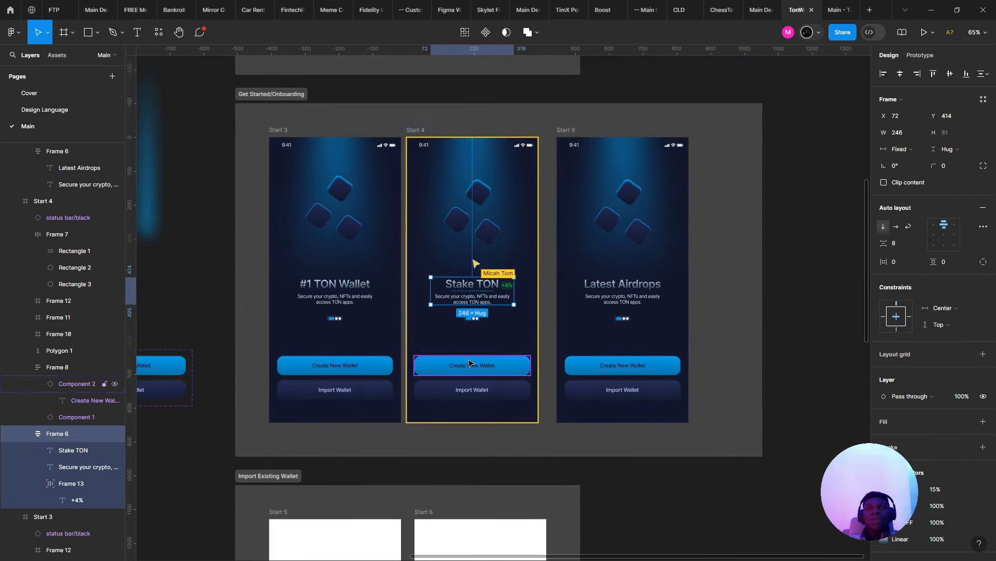
pyautogui.scroll(3, 470, 362)
pyautogui.scroll(-3, 470, 362)
pyautogui.moveTo(470, 362); pyautogui.dragTo(530, 168)
pyautogui.scroll(5, 460, 338)
pyautogui.moveTo(459, 336); pyautogui.dragTo(451, 485)
pyautogui.scroll(-1, 416, 487)
pyautogui.press('alt')
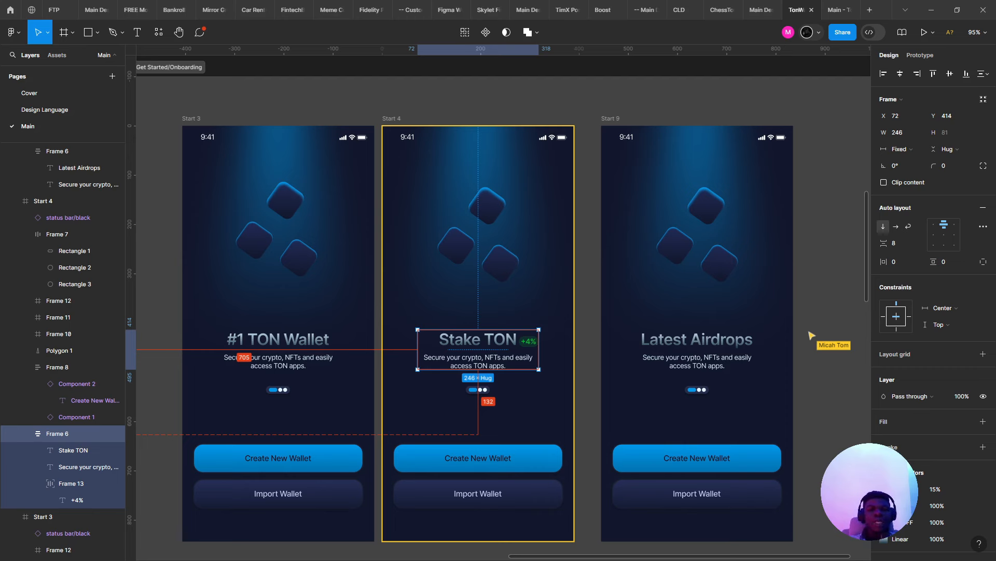
pyautogui.hotkey('alt', 'Tab')
pyautogui.hotkey('alt', 'Tab')
pyautogui.hotkey('alt', 'Tab')
pyautogui.hotkey('alt', 'Tab')
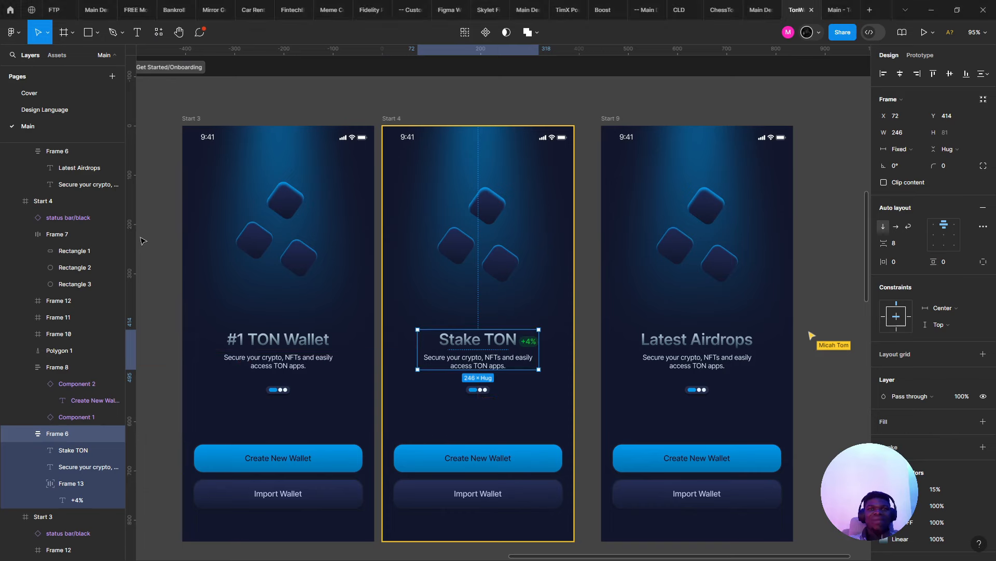
pyautogui.click(555, 360)
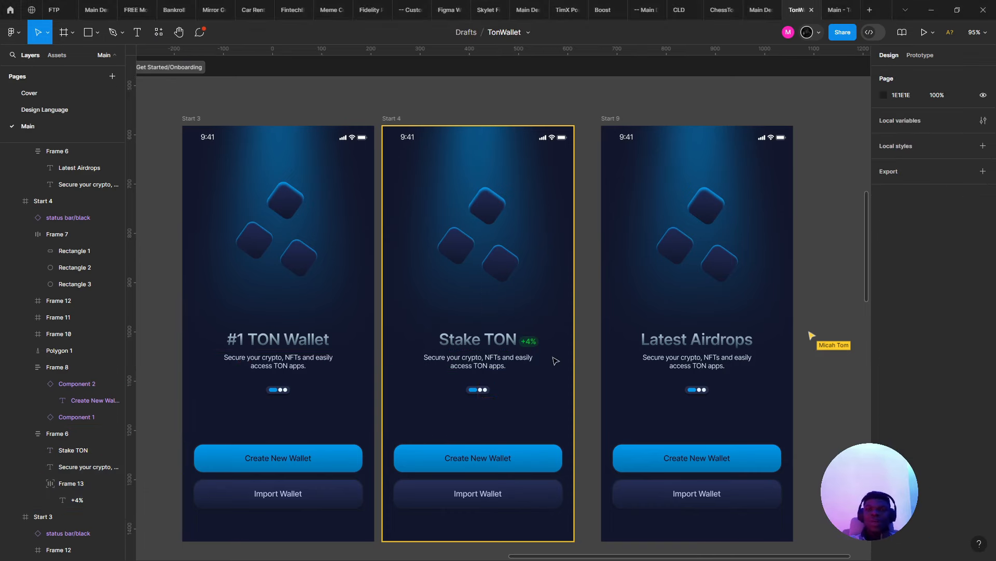
# - Give Start 5 and Start 6 the dark navy 12172C fill sampled from #1 TON Wallet
pyautogui.keyDown('ctrl'); pyautogui.scroll(-5, 549, 332); pyautogui.keyUp('ctrl')
pyautogui.keyDown('ctrl'); pyautogui.scroll(3, 340, 295); pyautogui.keyUp('ctrl')
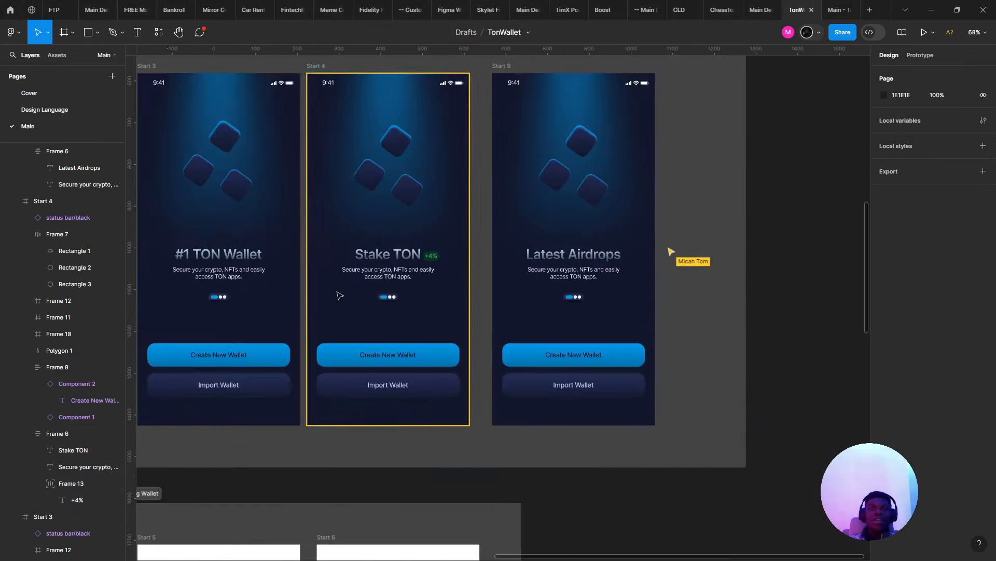
pyautogui.keyDown('ctrl'); pyautogui.scroll(-3, 340, 296); pyautogui.keyUp('ctrl')
pyautogui.scroll(-3, 332, 291)
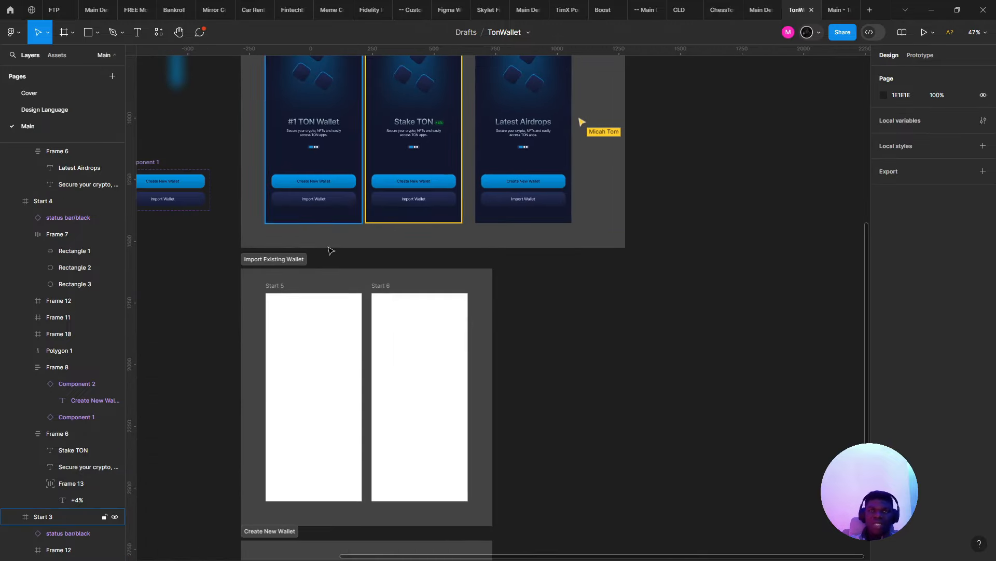
pyautogui.rightClick(275, 403)
pyautogui.click(217, 361)
pyautogui.keyDown('shift'); pyautogui.click(377, 295); pyautogui.keyUp('shift')
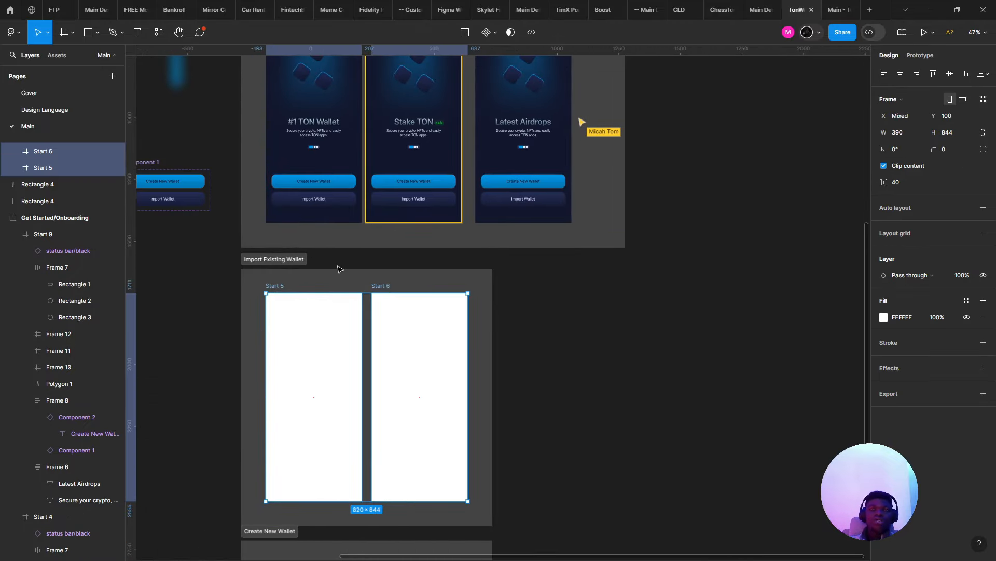
pyautogui.press('i')
pyautogui.click(305, 219)
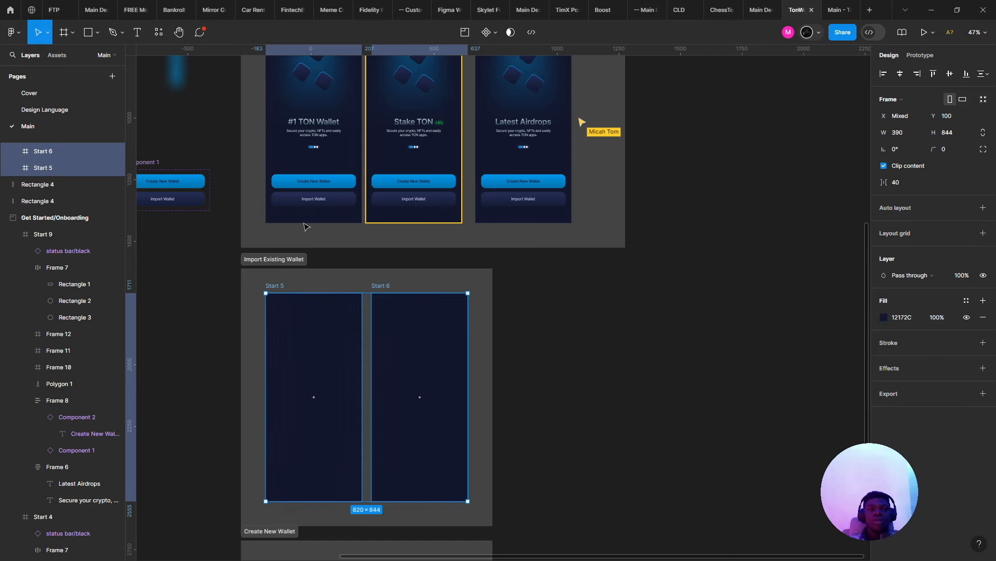
# - Inspect the Import Wallet button and the Import Existing Wallet section, then deselect
pyautogui.keyDown('ctrl'); pyautogui.scroll(-5, 356, 267); pyautogui.keyUp('ctrl')
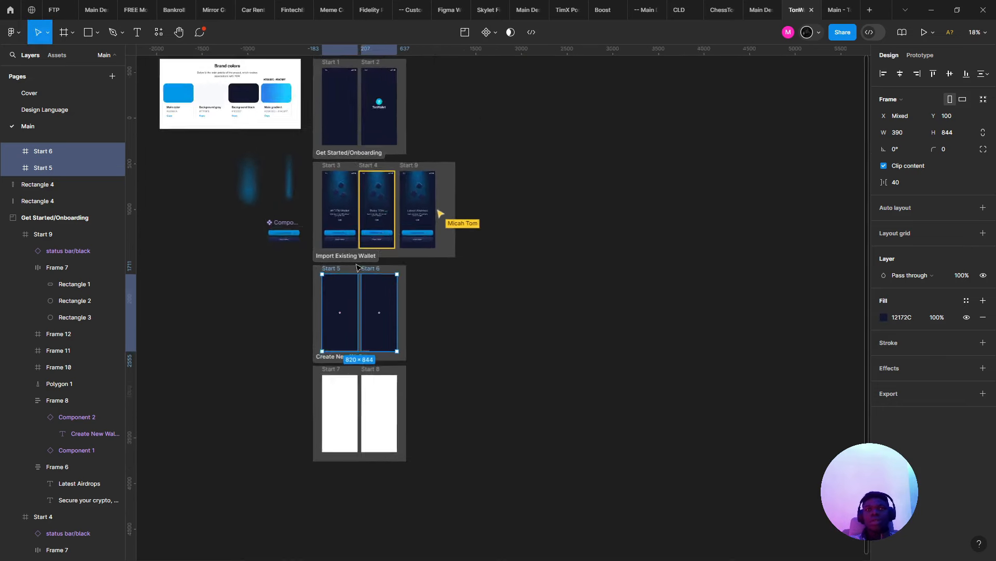
pyautogui.keyDown('ctrl'); pyautogui.scroll(6, 249, 259); pyautogui.keyUp('ctrl')
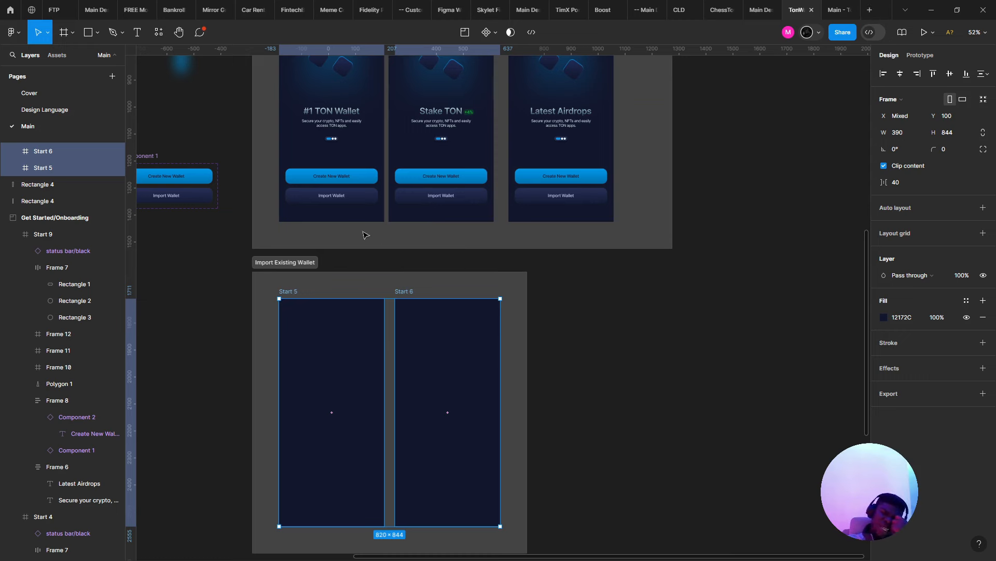
pyautogui.click(315, 189)
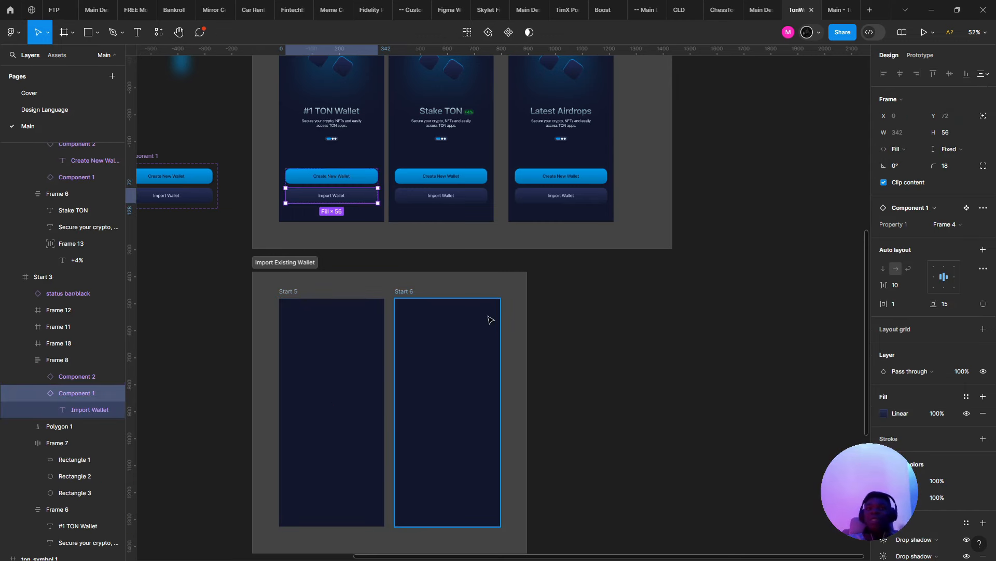
pyautogui.click(386, 281)
pyautogui.press('Escape')
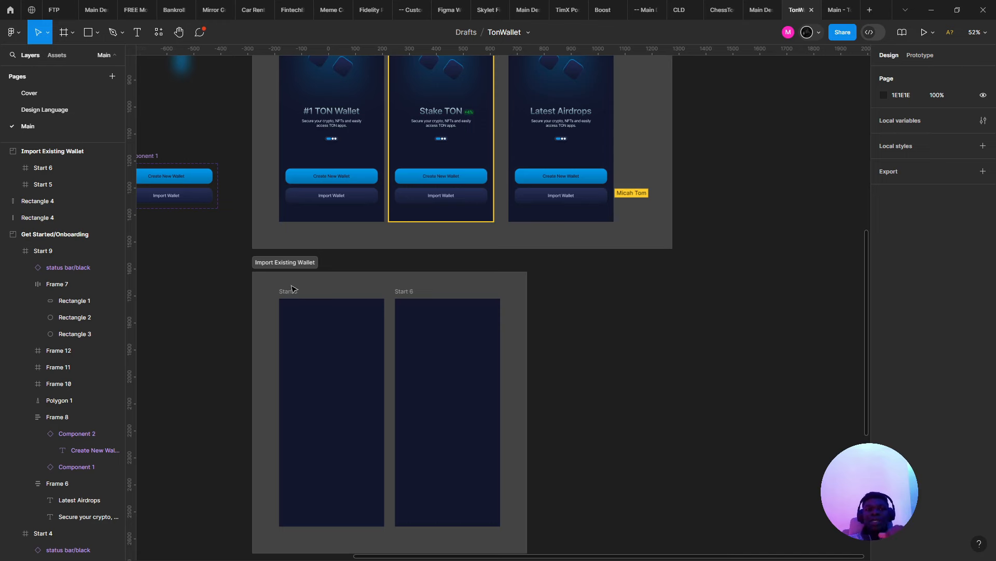
# - Select the Start 5 screen in the Import Existing Wallet section
pyautogui.scroll(3, 275, 313)
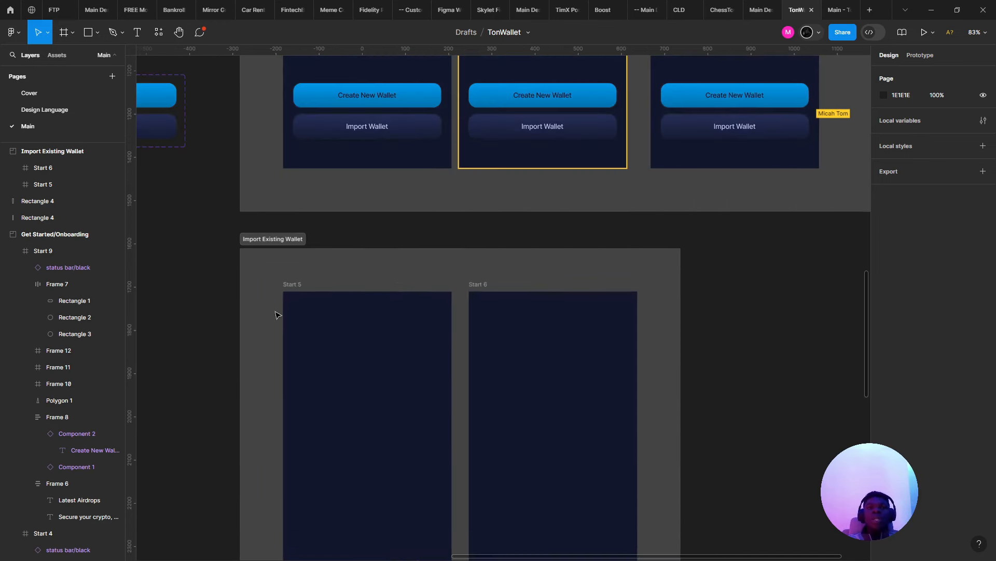
pyautogui.click(369, 329)
pyautogui.scroll(3, 356, 344)
pyautogui.scroll(-3, 407, 341)
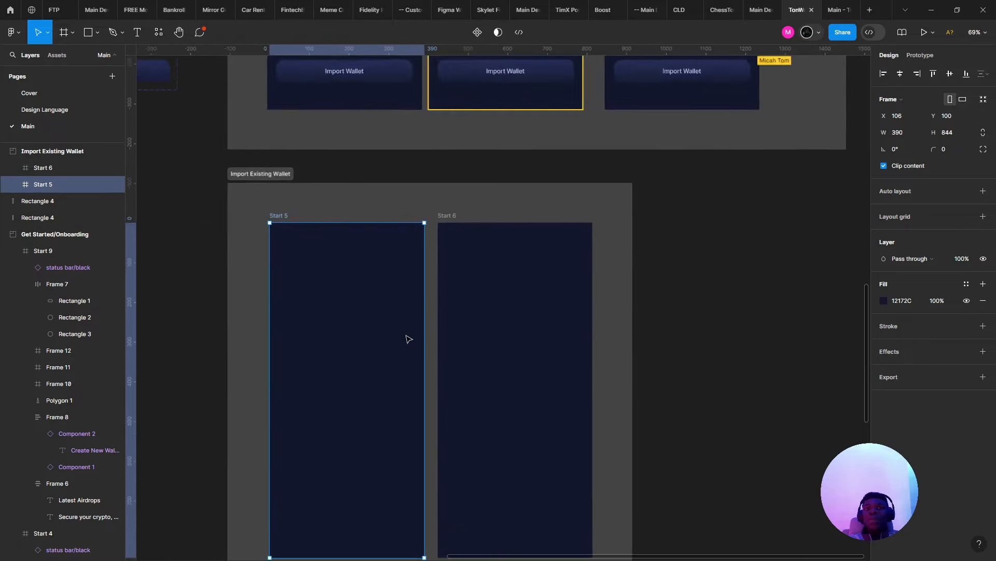
pyautogui.scroll(3, 396, 329)
pyautogui.scroll(-2, 394, 327)
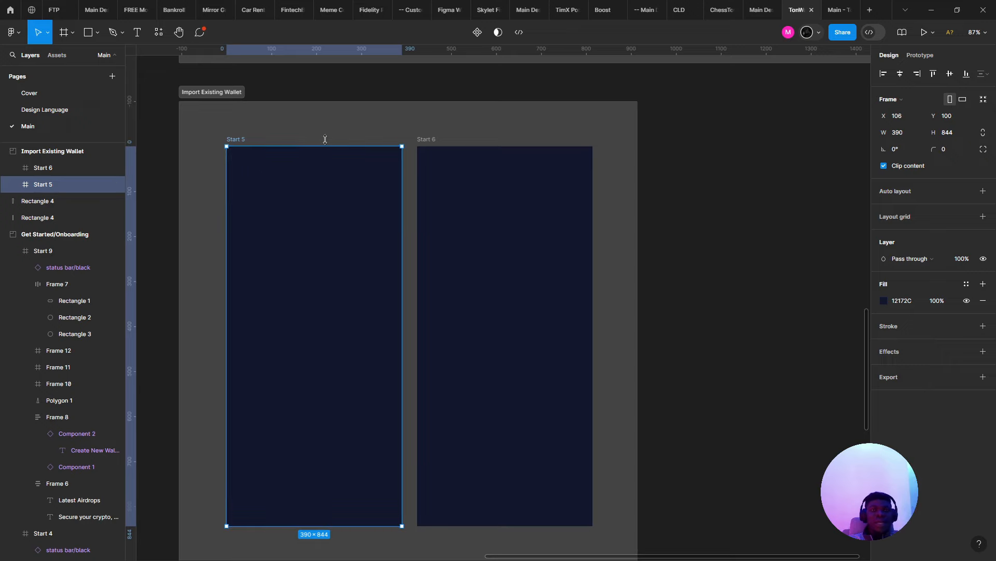
pyautogui.scroll(-5, 280, 165)
pyautogui.scroll(5, 305, 312)
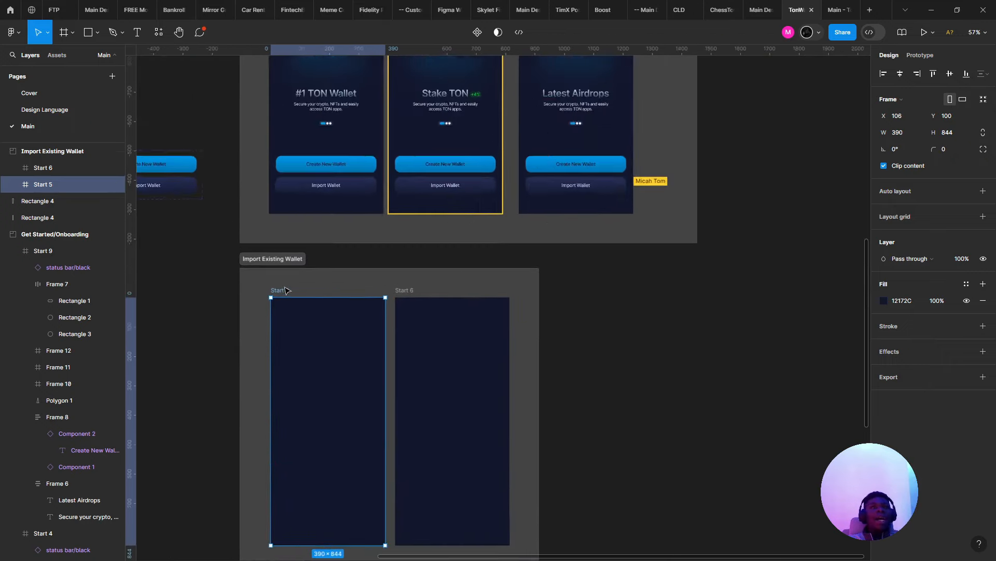
pyautogui.scroll(-4, 294, 301)
pyautogui.scroll(3, 295, 300)
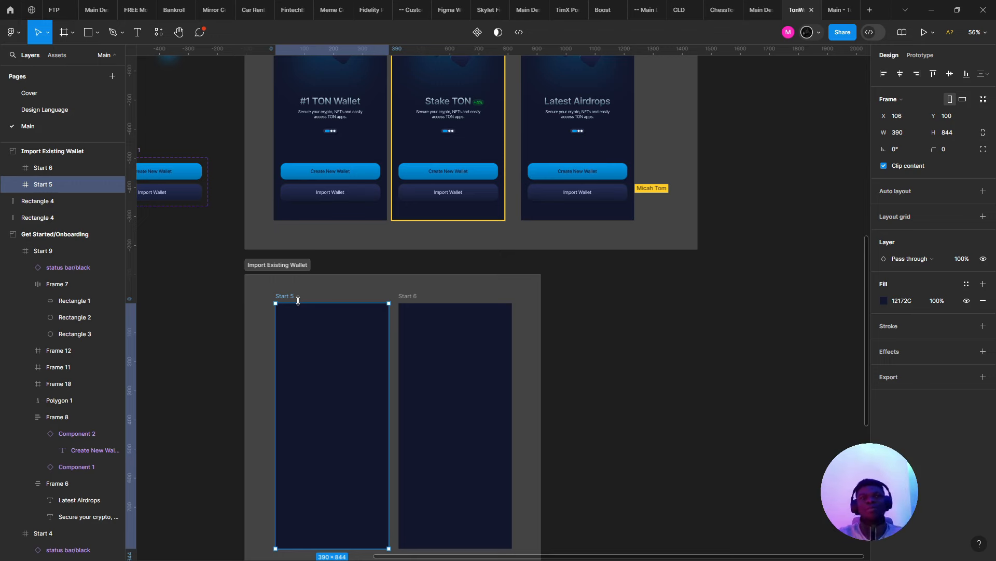
pyautogui.scroll(3, 469, 137)
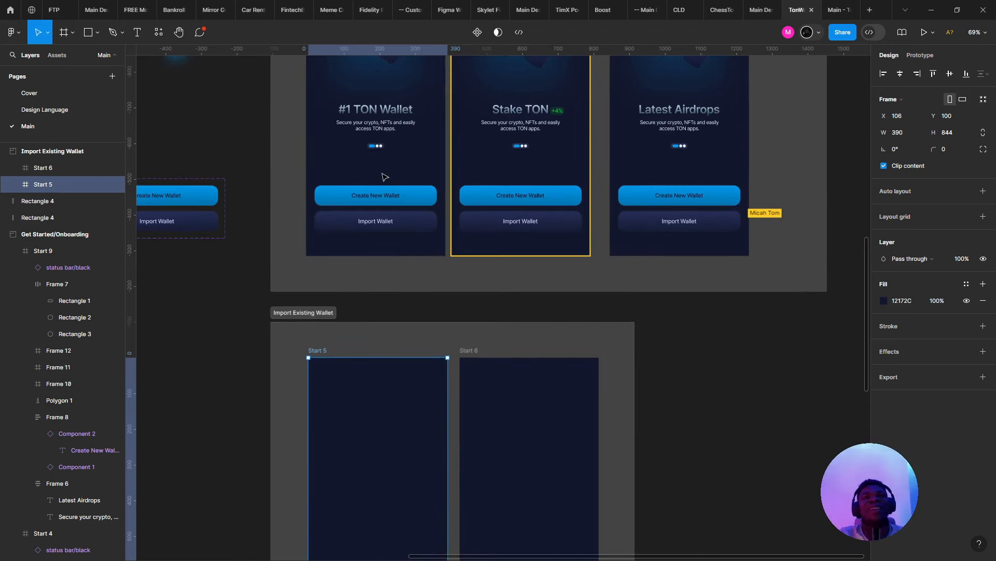
# - Duplicate the Create New Wallet button into the Start 5 frame
pyautogui.click(393, 200)
pyautogui.doubleClick(393, 200)
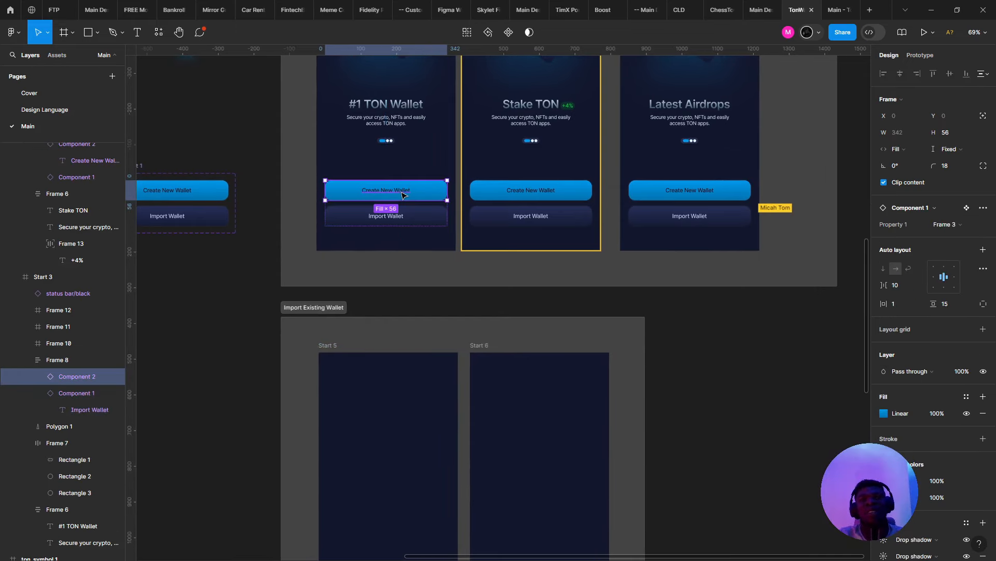
pyautogui.scroll(-4, 400, 196)
pyautogui.moveTo(401, 196); pyautogui.dragTo(387, 441)
pyautogui.scroll(2, 227, 216)
# - Draw a white 41×41 frame near Start 5's top-left, rounded into a circle
pyautogui.click(231, 205)
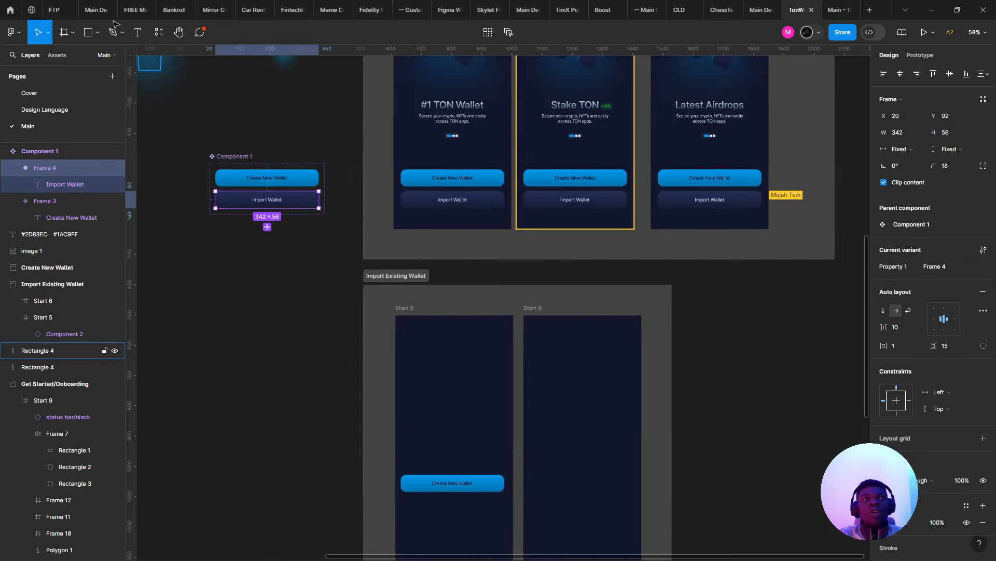
pyautogui.click(64, 33)
pyautogui.scroll(6, 394, 335)
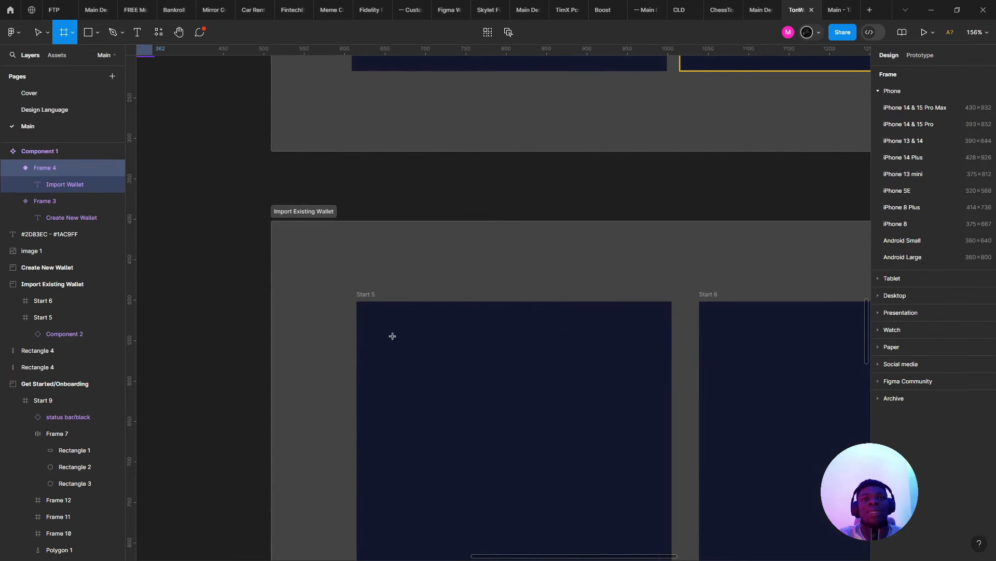
pyautogui.moveTo(394, 335); pyautogui.dragTo(428, 366)
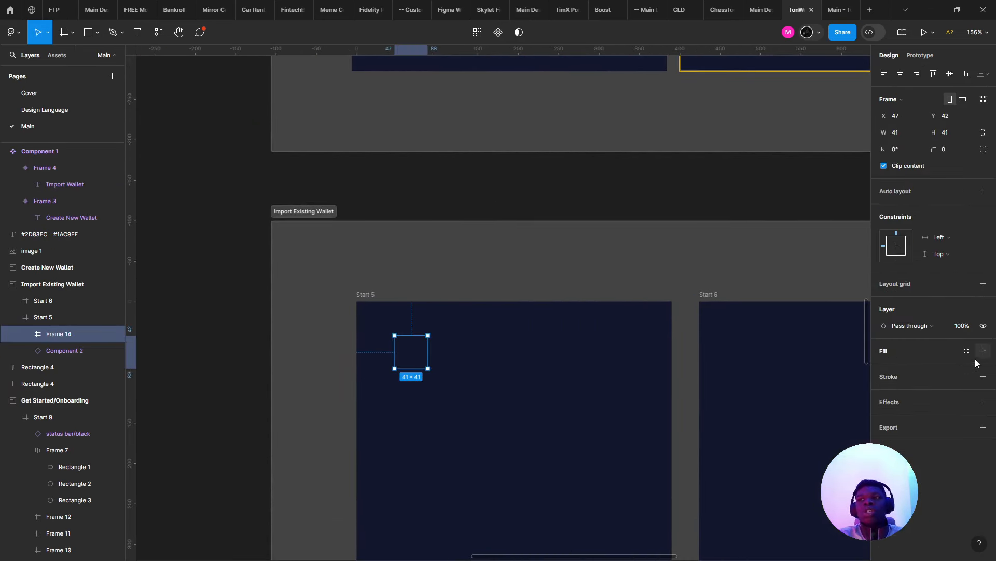
pyautogui.click(983, 351)
pyautogui.moveTo(931, 148); pyautogui.dragTo(58, 143)
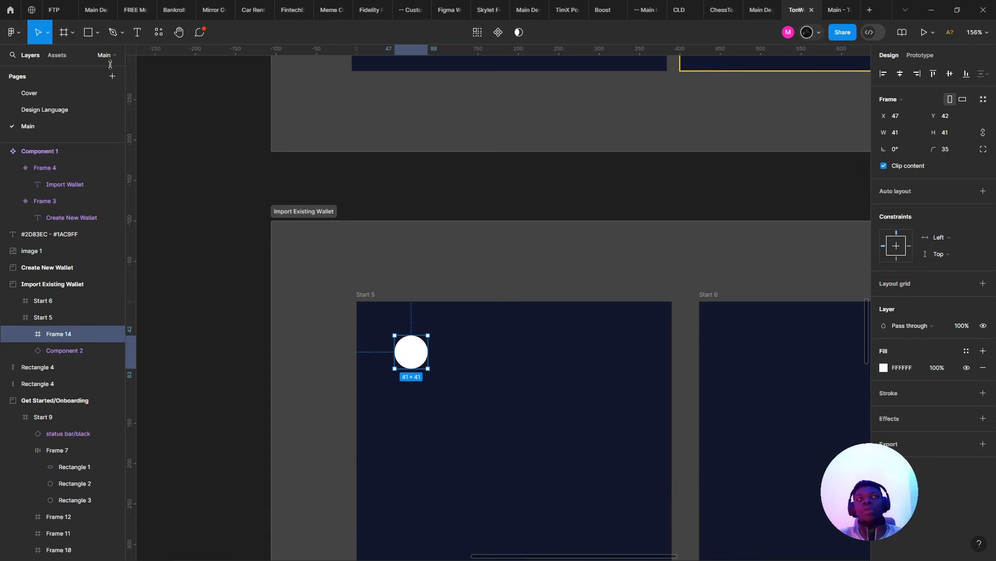
# - Add the Simple Design System UI kit to the file from the Libraries window
pyautogui.click(47, 59)
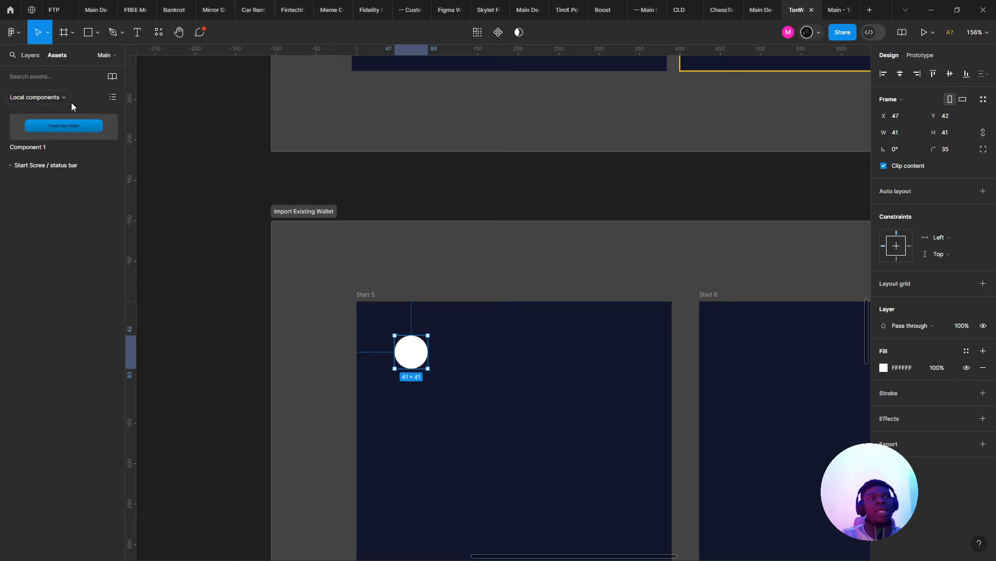
pyautogui.click(33, 91)
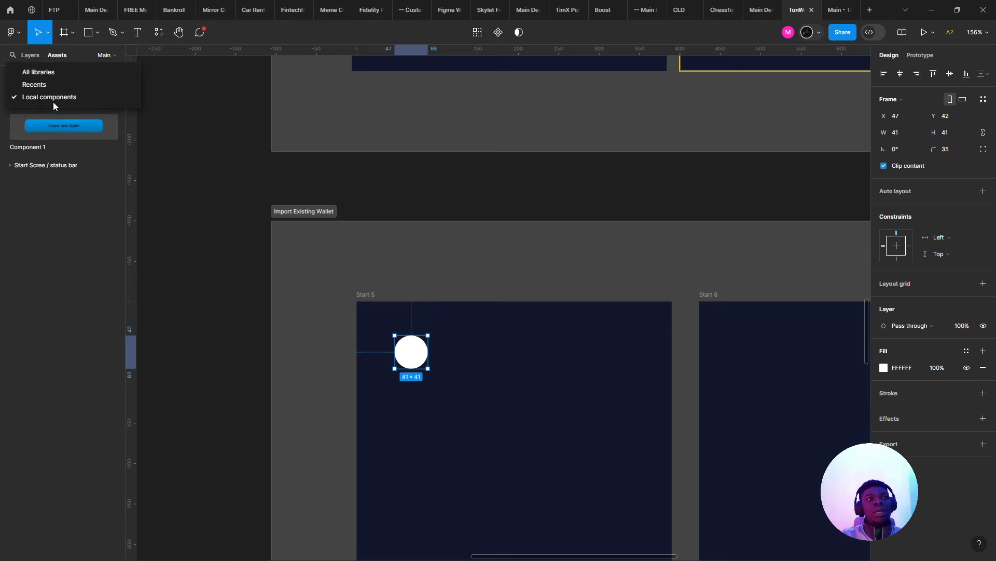
pyautogui.click(37, 93)
pyautogui.click(112, 77)
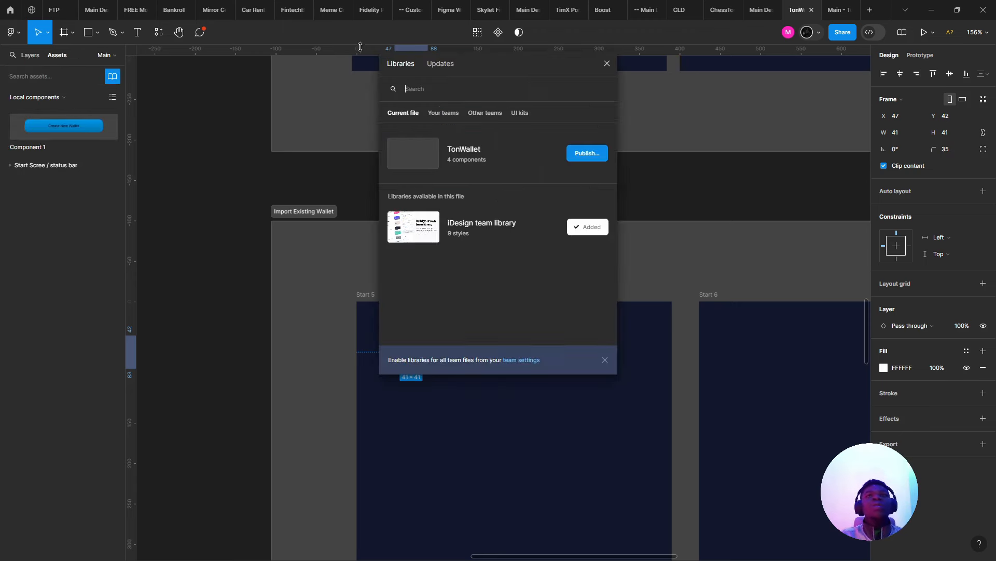
pyautogui.click(513, 118)
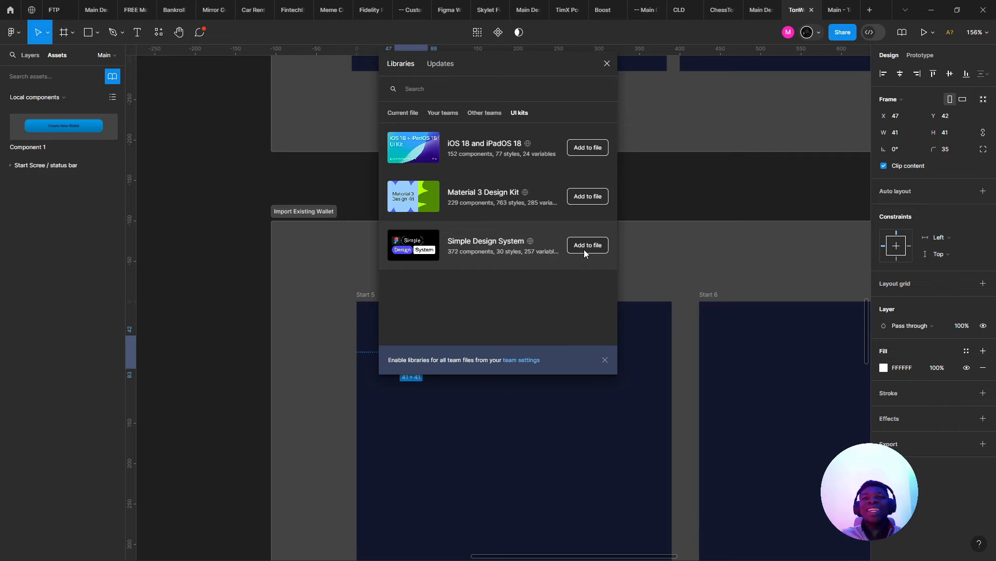
pyautogui.click(585, 249)
# - Admit the waiting participant into the video call and return to Figma
pyautogui.hotkey('alt', 'Tab')
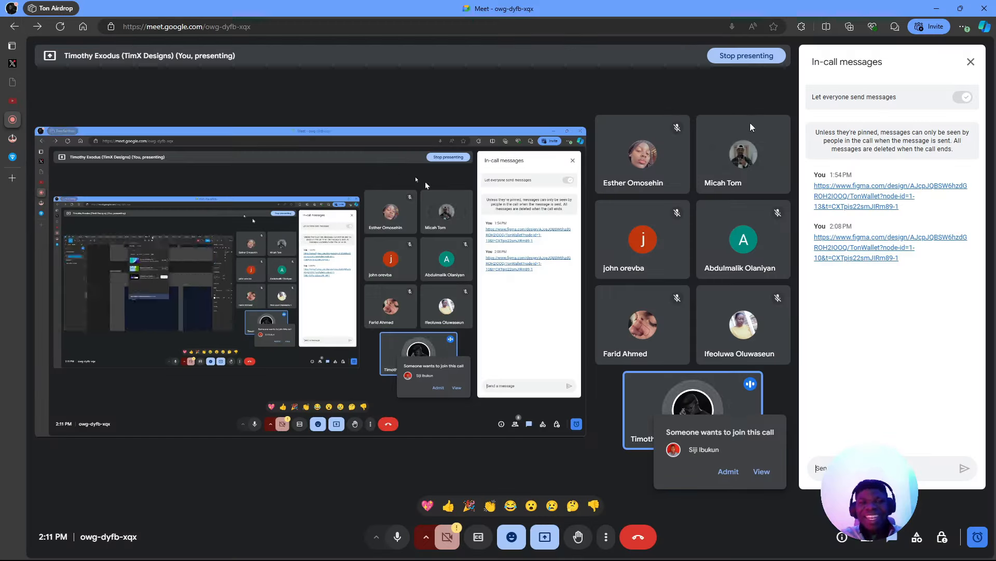
pyautogui.click(728, 471)
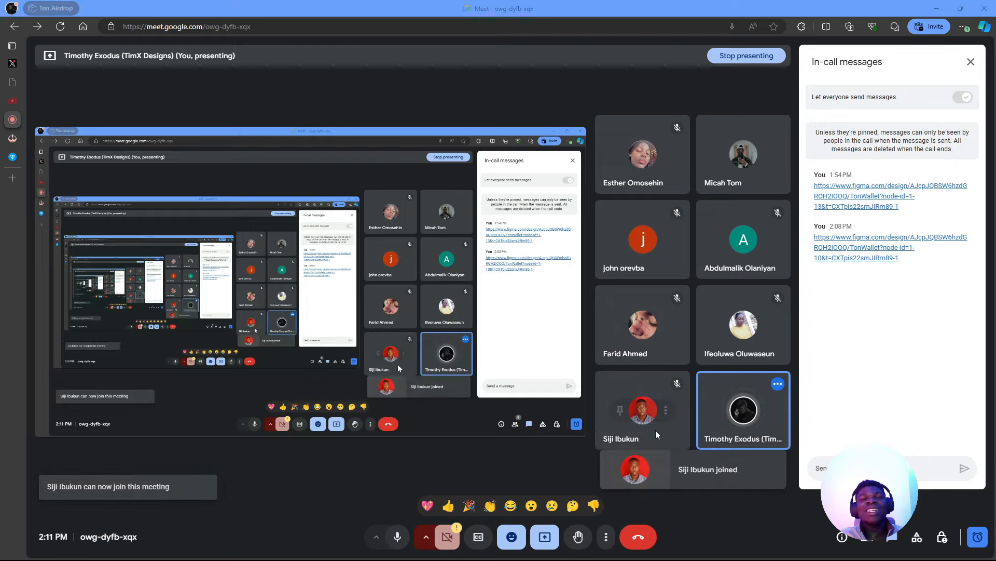
pyautogui.hotkey('alt', 'Tab')
# - Switch the Assets source to Simple Design System and search for 'x'
pyautogui.click(246, 170)
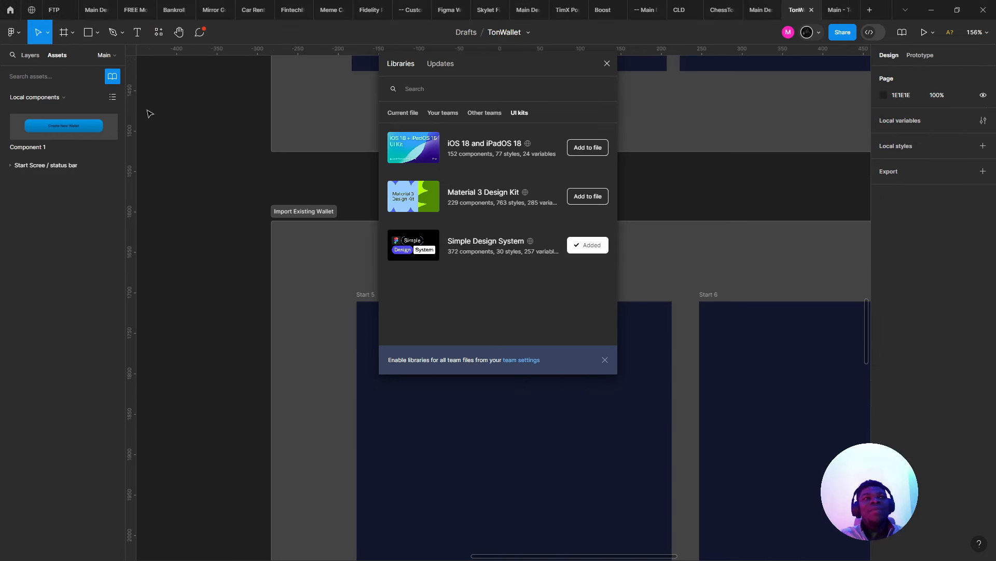
pyautogui.click(112, 76)
pyautogui.click(111, 79)
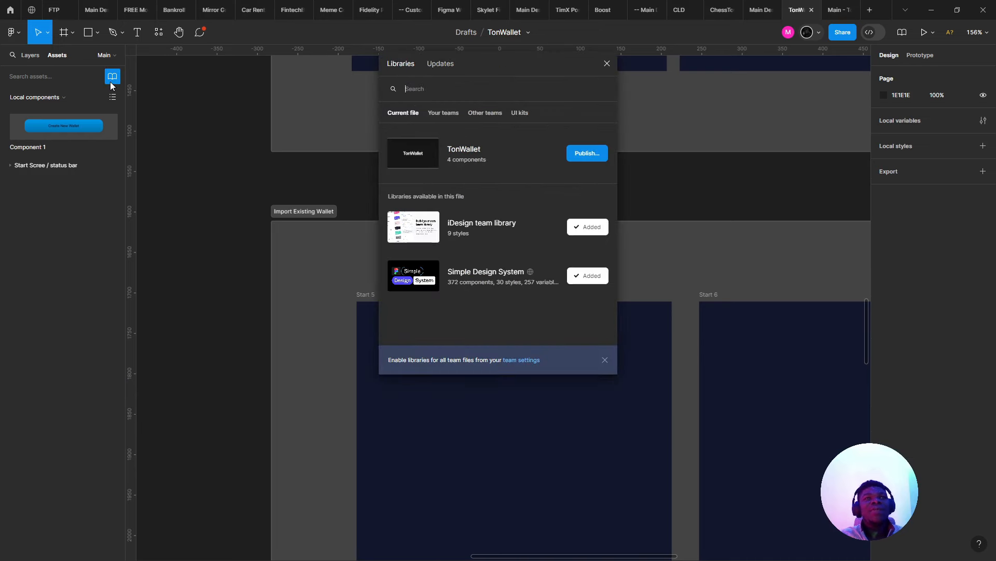
pyautogui.click(607, 62)
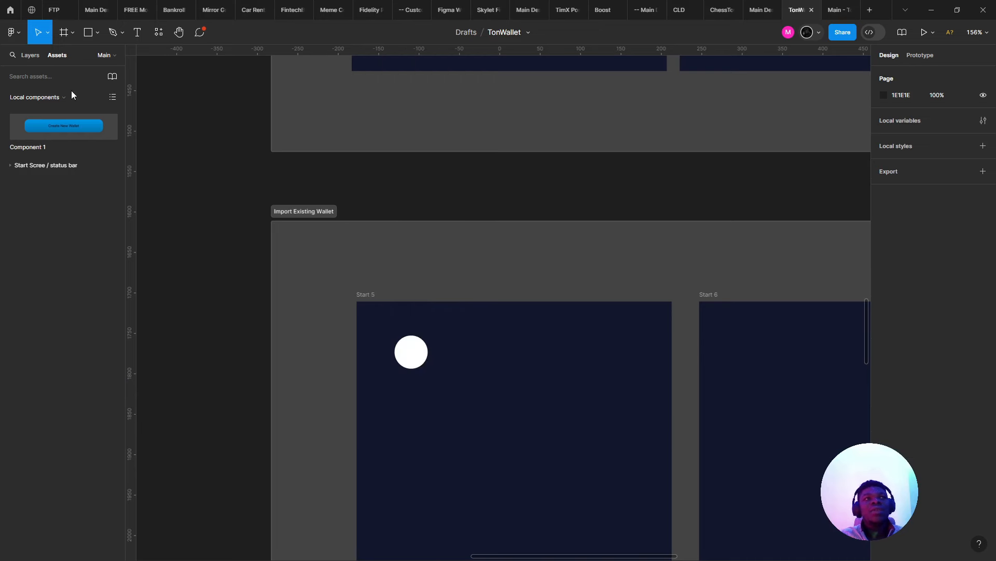
pyautogui.click(45, 106)
pyautogui.click(57, 110)
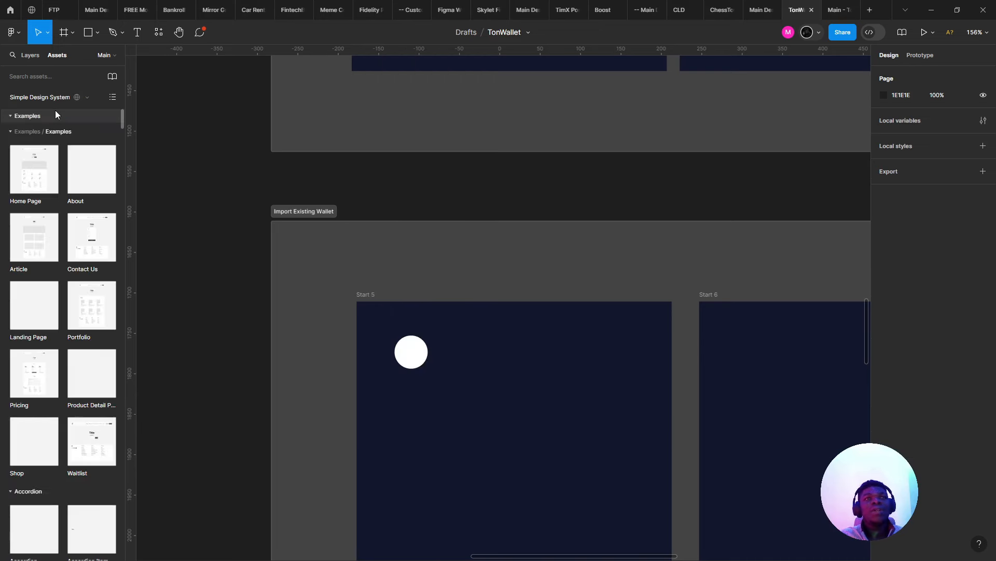
pyautogui.write('x')
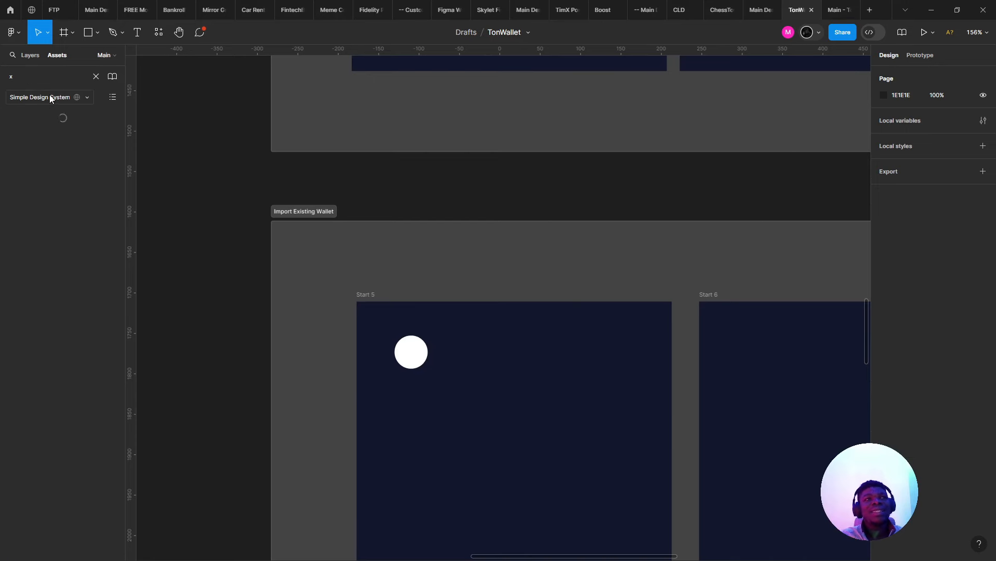
# - Place the X icon on the white circle, set its size to 24 and centre it
pyautogui.moveTo(45, 134); pyautogui.dragTo(415, 342)
pyautogui.scroll(3, 415, 355)
pyautogui.scroll(1, 415, 355)
pyautogui.click(945, 224)
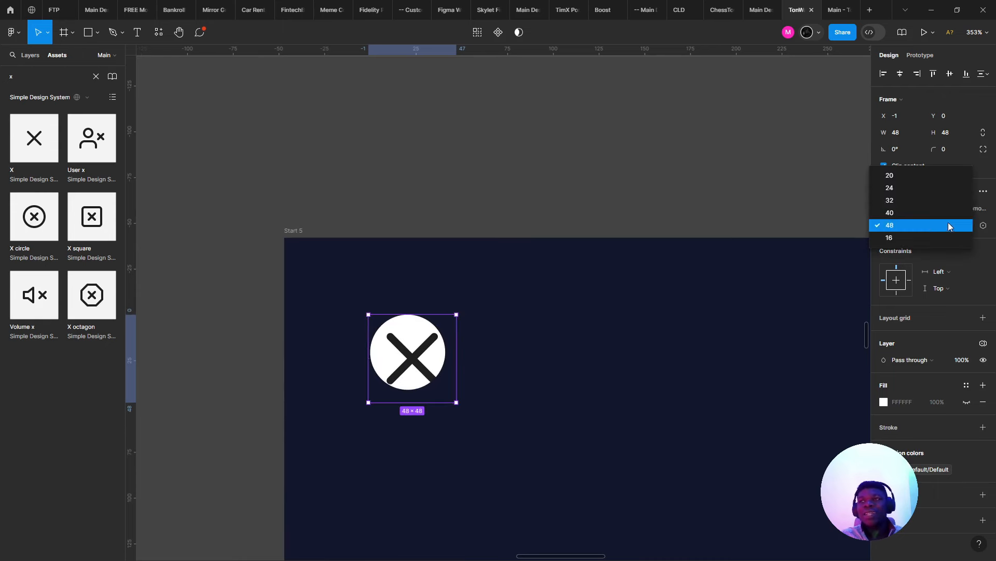
pyautogui.click(916, 191)
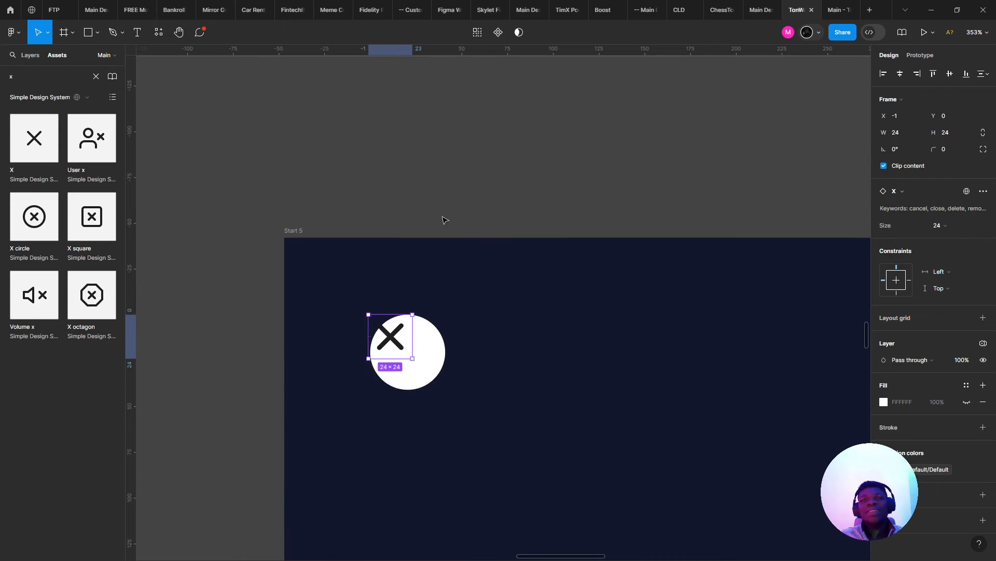
pyautogui.click(30, 55)
pyautogui.scroll(2, 436, 372)
pyautogui.moveTo(411, 341); pyautogui.dragTo(435, 363)
pyautogui.scroll(-3, 433, 360)
pyautogui.scroll(-10, 434, 360)
# - Copy the Import Wallet button's styling and paste it onto the circle frame holding the X
pyautogui.scroll(4, 431, 394)
pyautogui.click(221, 193)
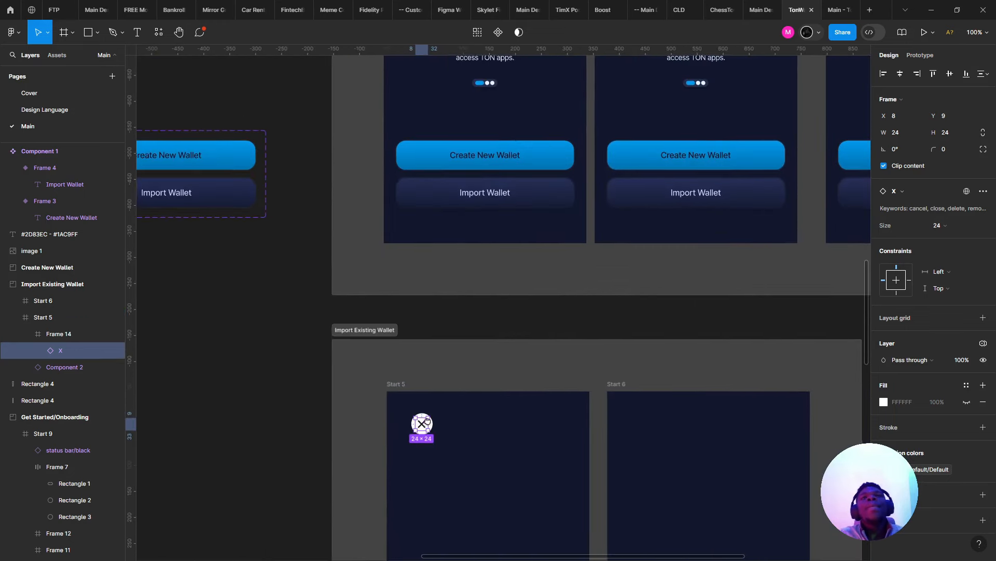
pyautogui.rightClick(213, 190)
pyautogui.moveTo(312, 234)
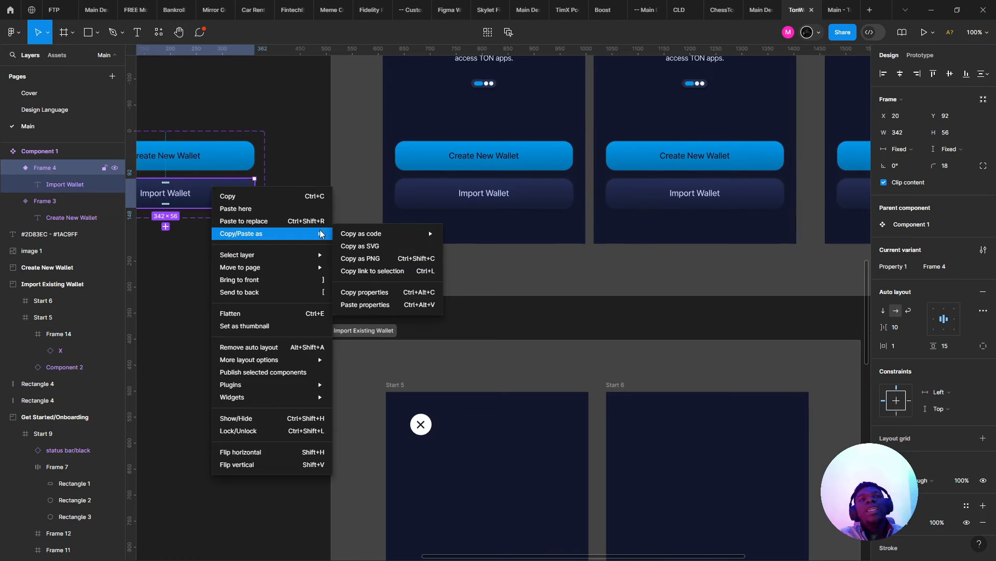
pyautogui.click(406, 290)
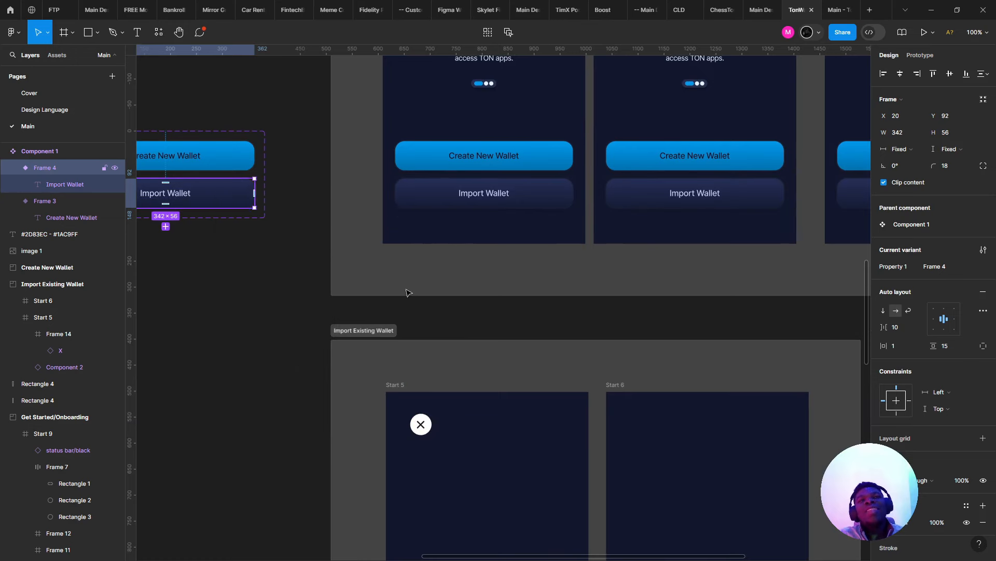
pyautogui.scroll(-3, 434, 441)
pyautogui.click(387, 425)
pyautogui.scroll(6, 394, 428)
pyautogui.rightClick(407, 435)
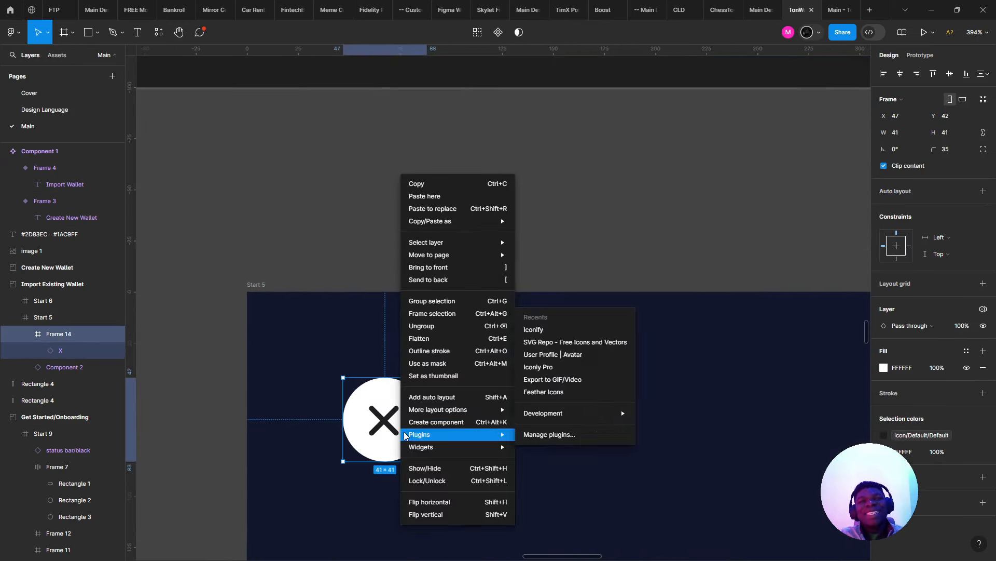
pyautogui.moveTo(457, 221)
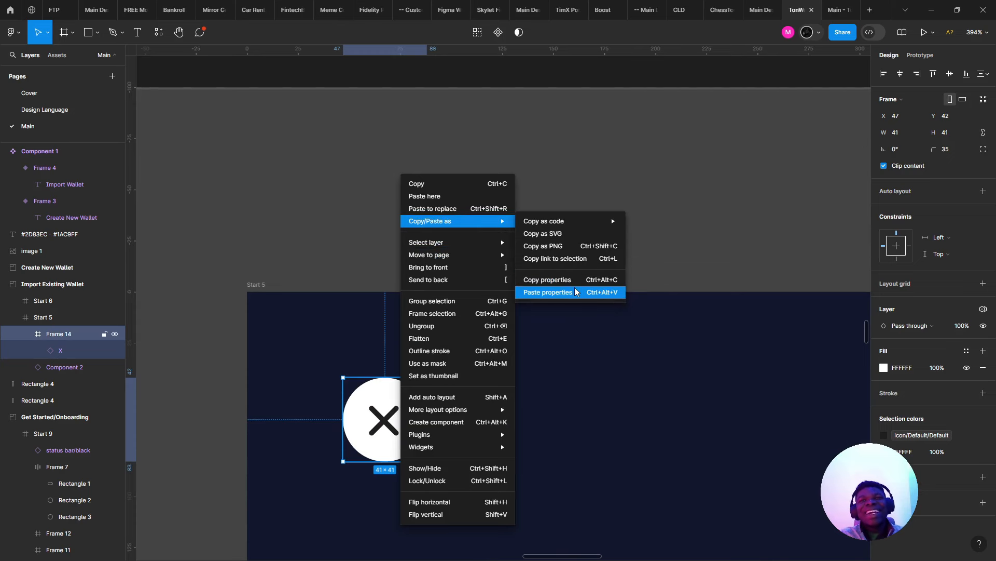
pyautogui.click(549, 292)
pyautogui.scroll(-2, 446, 336)
pyautogui.scroll(1, 794, 448)
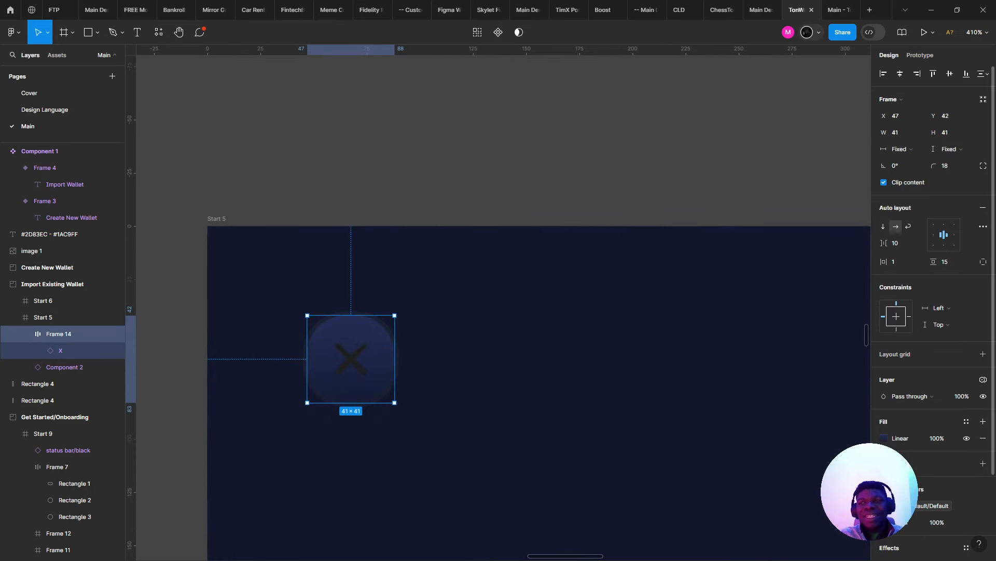
# - Detach the X icon's colour from its style and make the X white
pyautogui.click(340, 361)
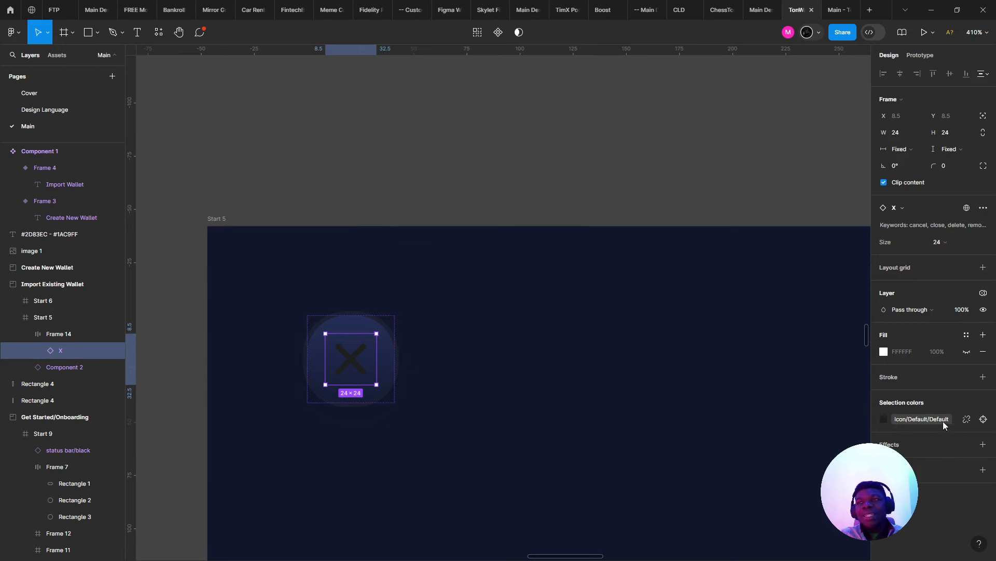
pyautogui.click(966, 420)
pyautogui.click(882, 419)
pyautogui.moveTo(810, 338); pyautogui.dragTo(562, 108)
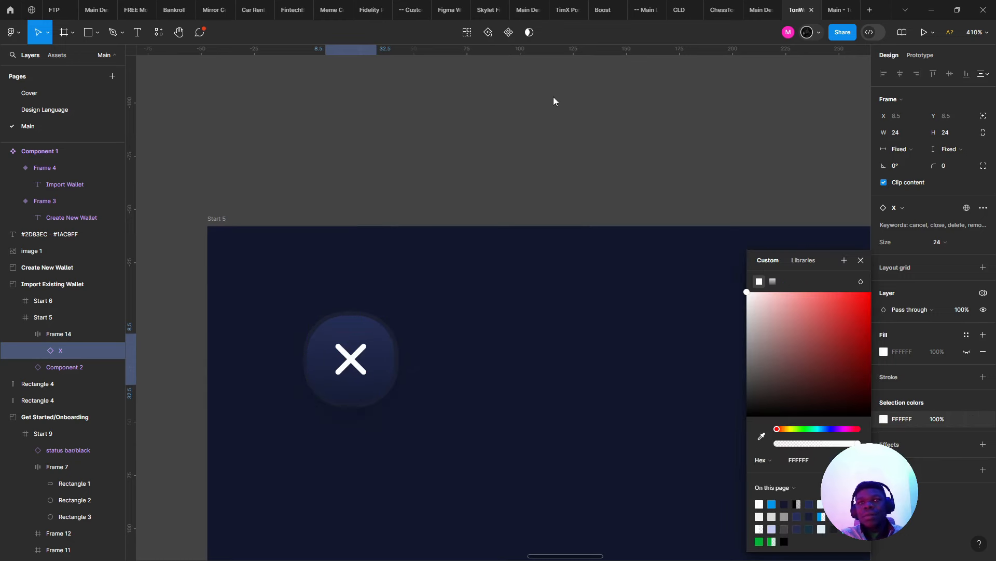
# - Remove all the drop shadow effects from the close button's frame
pyautogui.scroll(-1, 411, 228)
pyautogui.scroll(-3, 411, 228)
pyautogui.scroll(2, 409, 285)
pyautogui.click(410, 287)
pyautogui.click(390, 289)
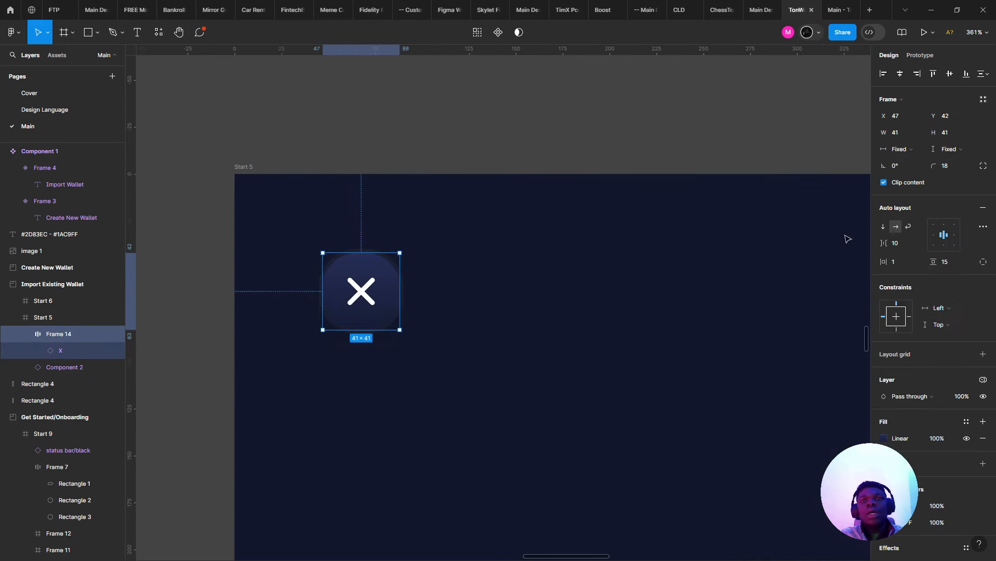
pyautogui.scroll(-2, 992, 482)
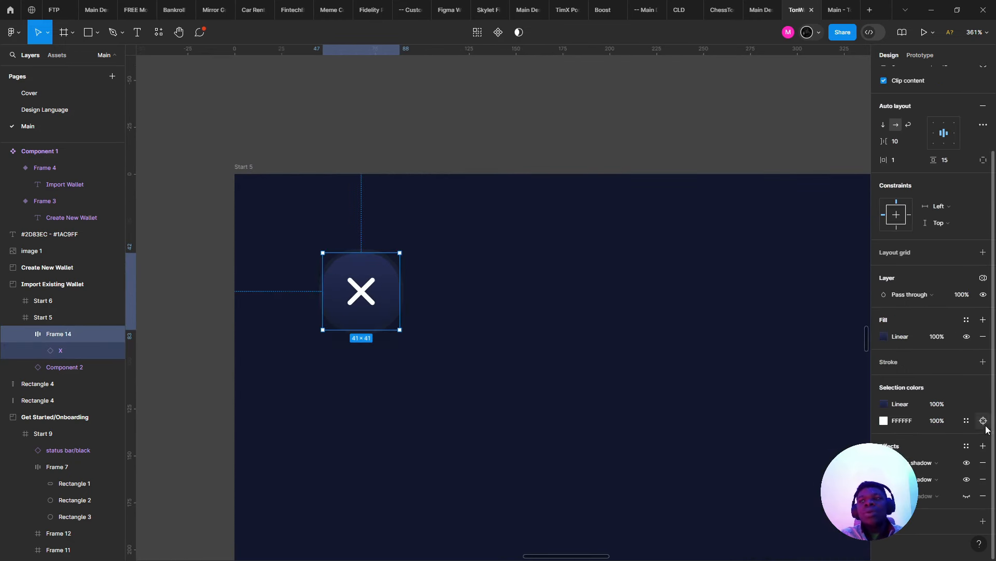
pyautogui.click(984, 481)
pyautogui.hotkey('ctrl', 'z')
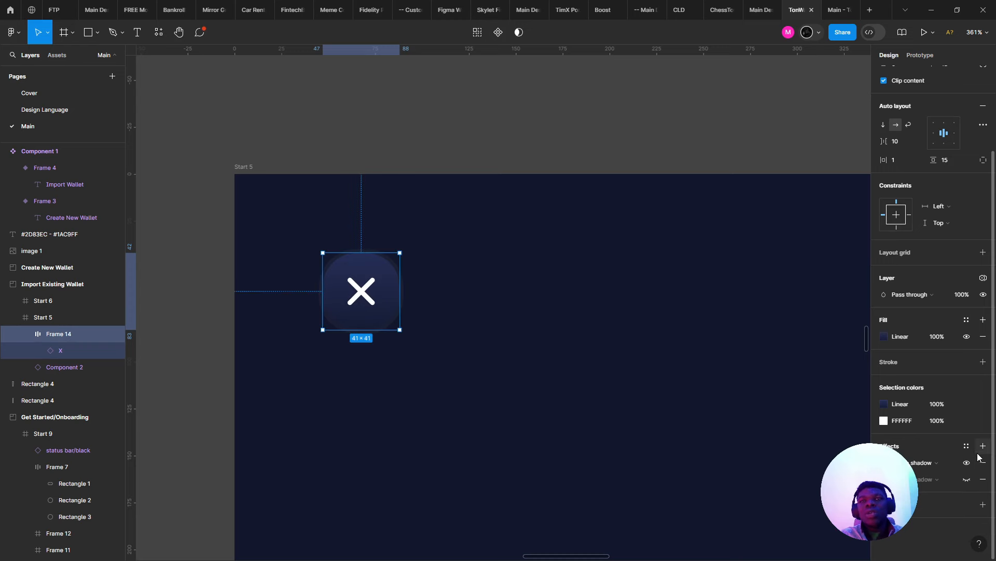
pyautogui.click(984, 462)
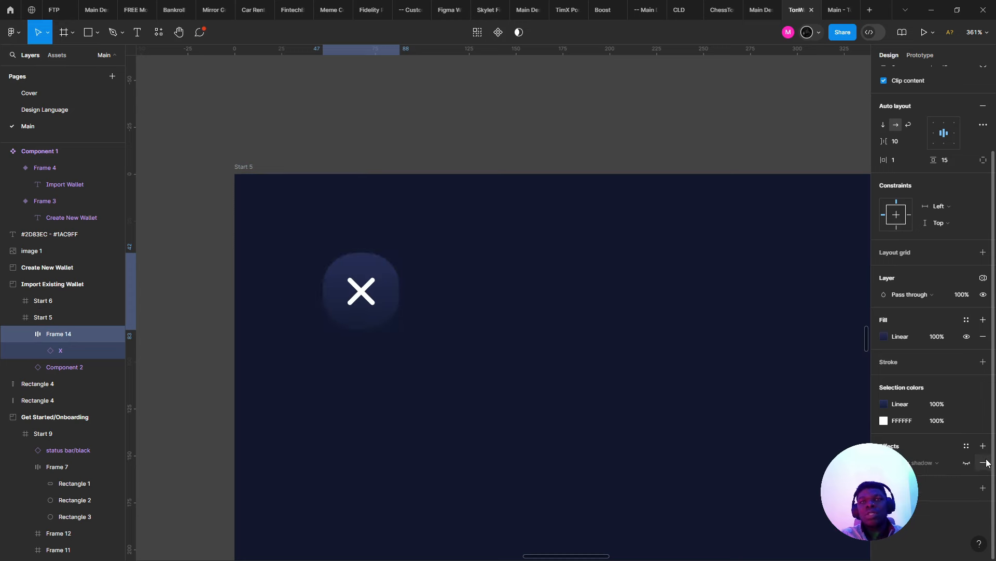
pyautogui.click(983, 462)
pyautogui.click(984, 462)
# - Increase the close button's corner radius by scrubbing the radius field
pyautogui.scroll(2, 911, 147)
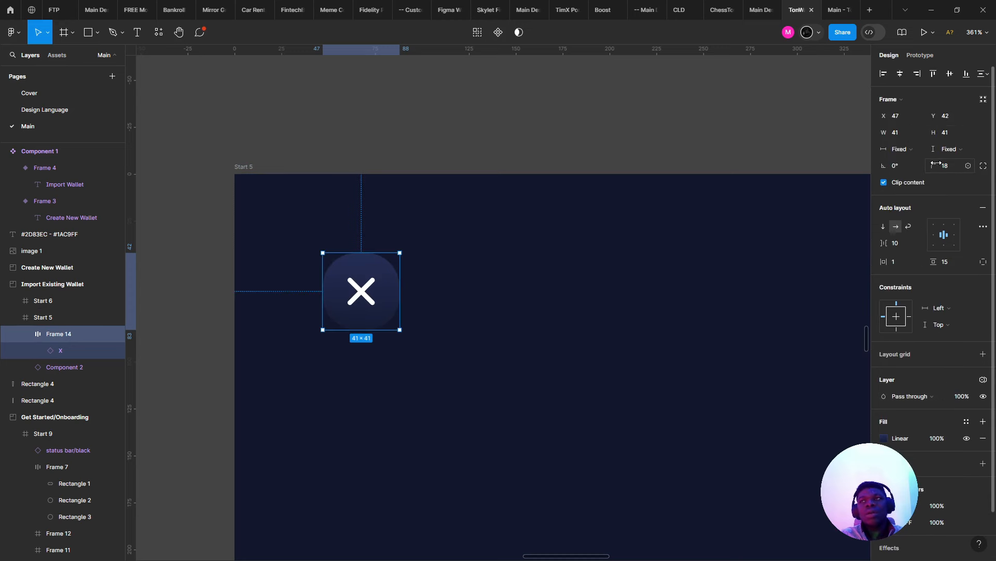
pyautogui.moveTo(940, 166); pyautogui.dragTo(951, 167)
pyautogui.moveTo(186, 179); pyautogui.dragTo(186, 179)
# - Select the close button's frame, then the Import Wallet text for comparison
pyautogui.click(432, 160)
pyautogui.scroll(-8, 432, 160)
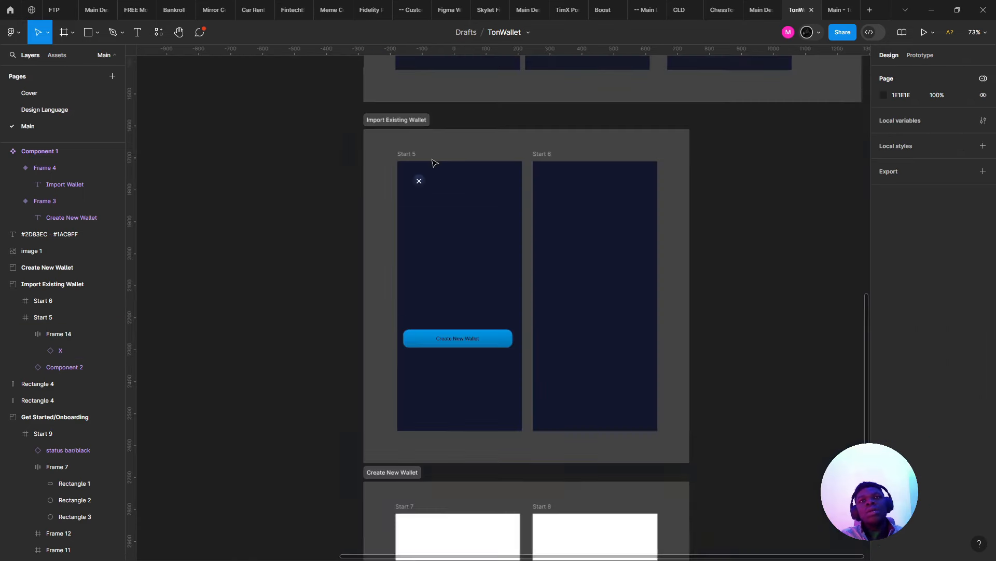
pyautogui.scroll(6, 431, 160)
pyautogui.click(394, 254)
pyautogui.scroll(-6, 394, 254)
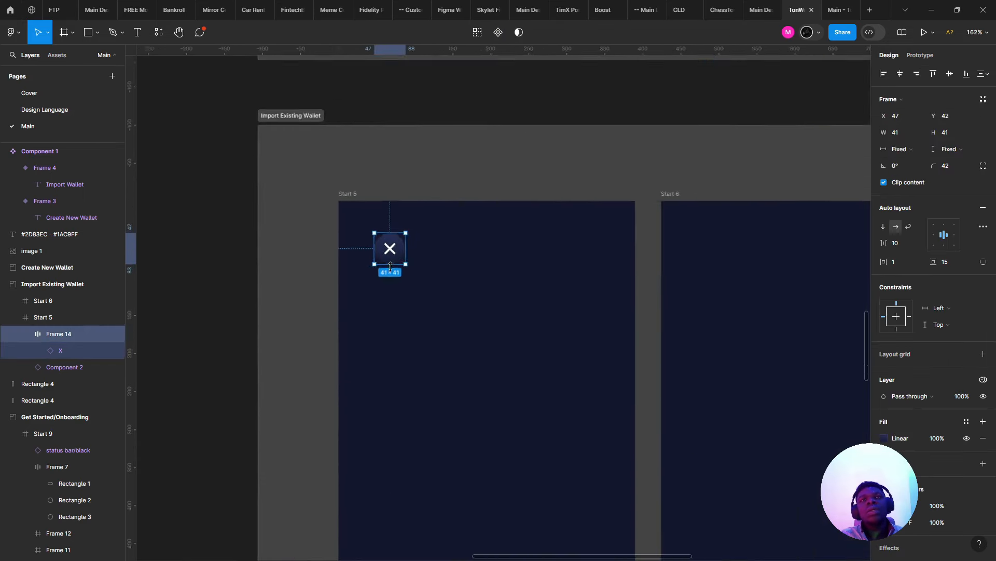
pyautogui.scroll(4, 337, 283)
pyautogui.click(356, 224)
pyautogui.doubleClick(356, 224)
pyautogui.scroll(6, 356, 225)
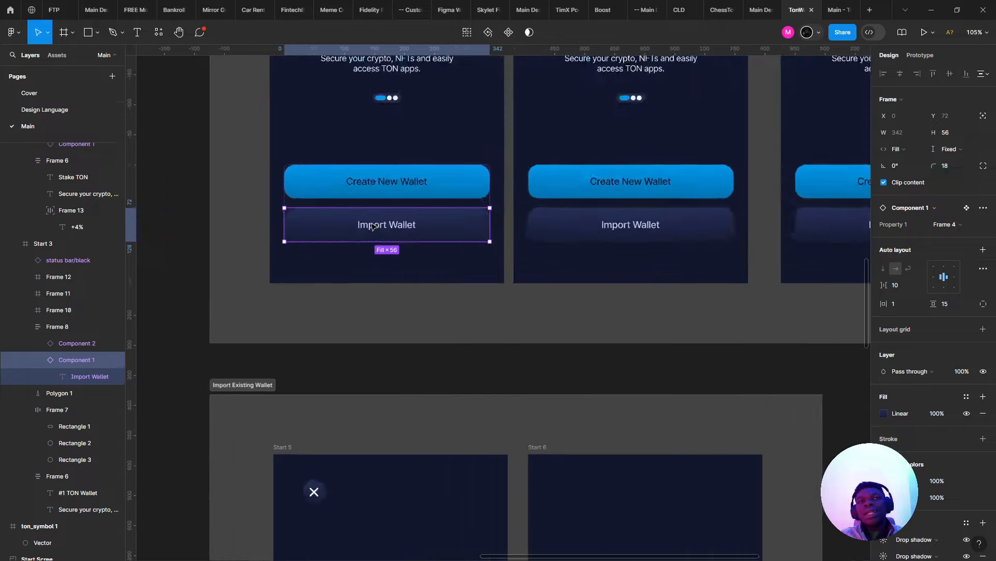
pyautogui.scroll(-8, 372, 227)
# - Look over the Brand colors palette and check the Import Wallet text's fill colour
pyautogui.moveTo(395, 249); pyautogui.dragTo(649, 511)
pyautogui.moveTo(371, 151); pyautogui.dragTo(560, 404)
pyautogui.scroll(3, 481, 356)
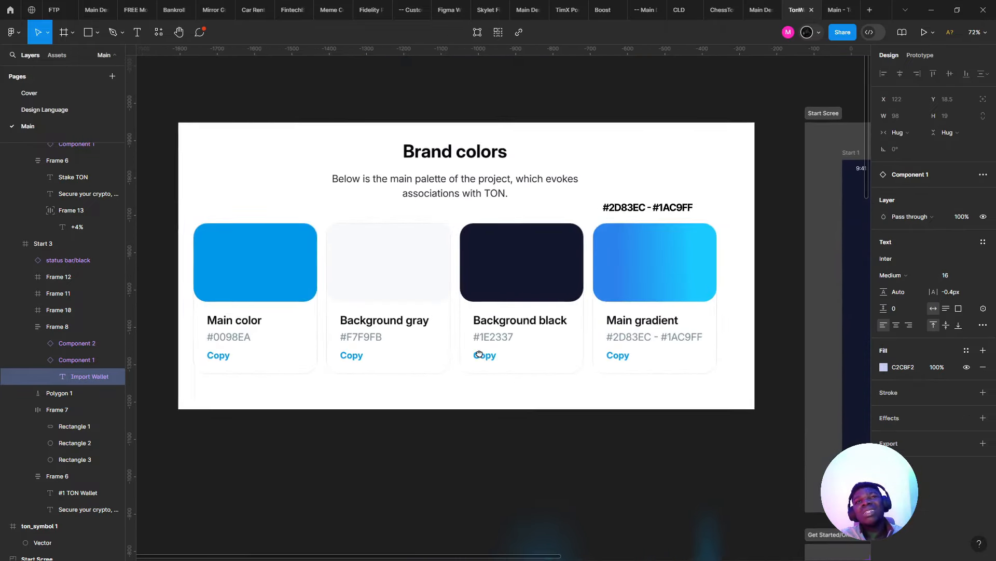
pyautogui.moveTo(485, 355); pyautogui.dragTo(532, 376)
pyautogui.moveTo(774, 510); pyautogui.dragTo(276, 143)
pyautogui.scroll(1, 491, 440)
pyautogui.moveTo(492, 440); pyautogui.dragTo(513, 163)
pyautogui.scroll(5, 495, 254)
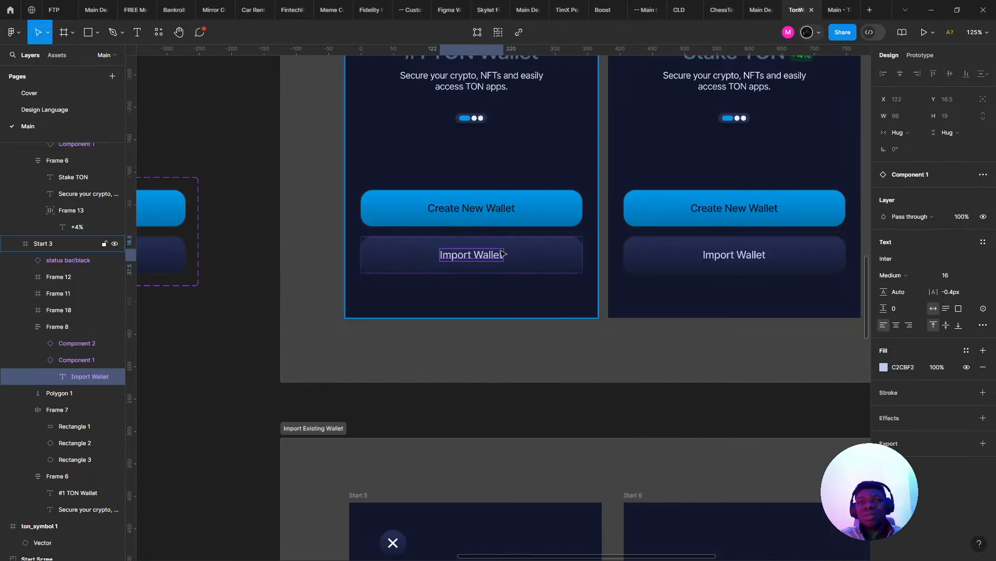
pyautogui.scroll(-3, 492, 259)
pyautogui.scroll(-2, 384, 237)
pyautogui.moveTo(176, 103); pyautogui.dragTo(385, 273)
pyautogui.scroll(1, 583, 416)
pyautogui.moveTo(584, 416); pyautogui.dragTo(527, 387)
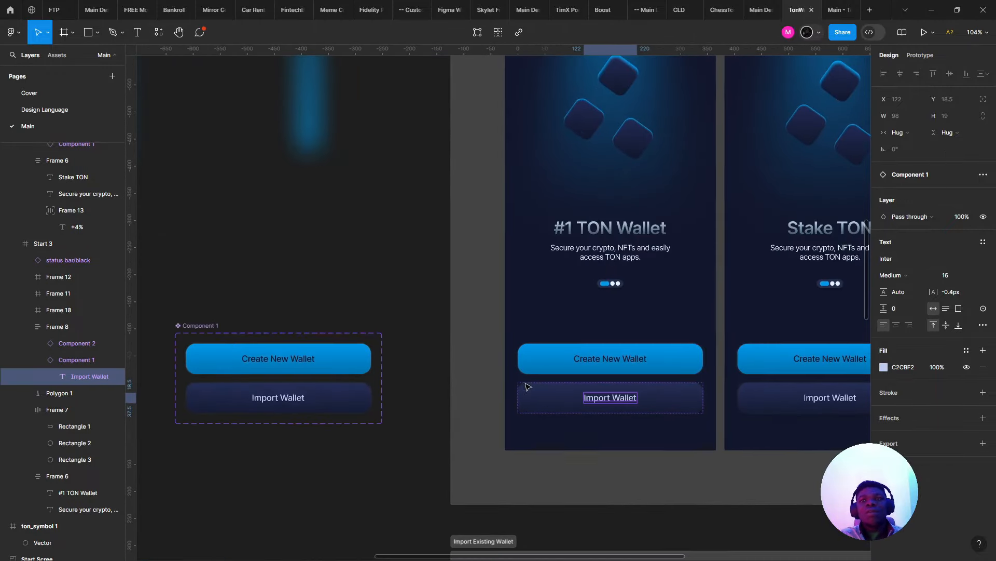
pyautogui.scroll(7, 555, 406)
pyautogui.moveTo(614, 447); pyautogui.dragTo(300, 432)
pyautogui.scroll(1, 300, 432)
pyautogui.scroll(-5, 305, 420)
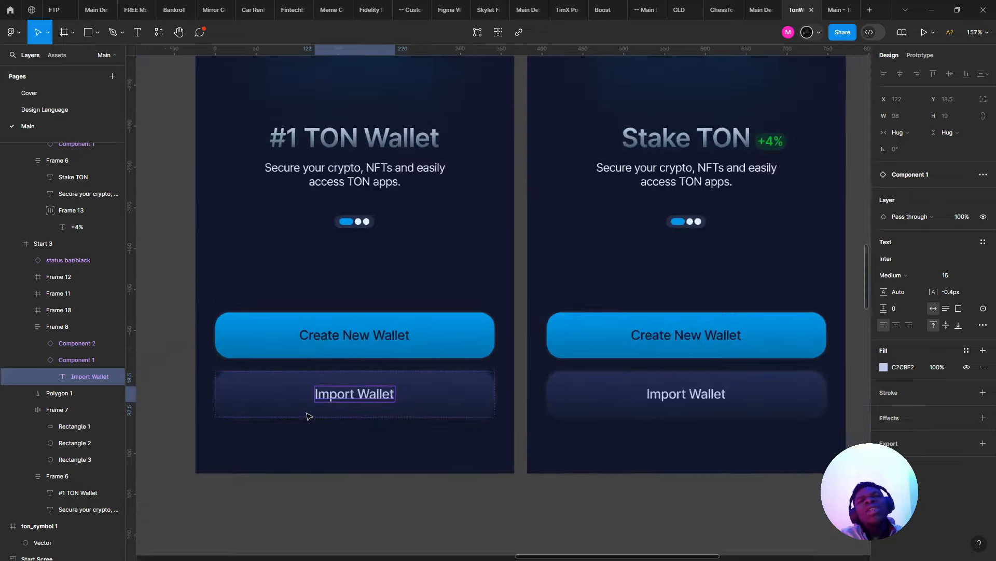
pyautogui.scroll(3, 296, 416)
pyautogui.scroll(1, 499, 355)
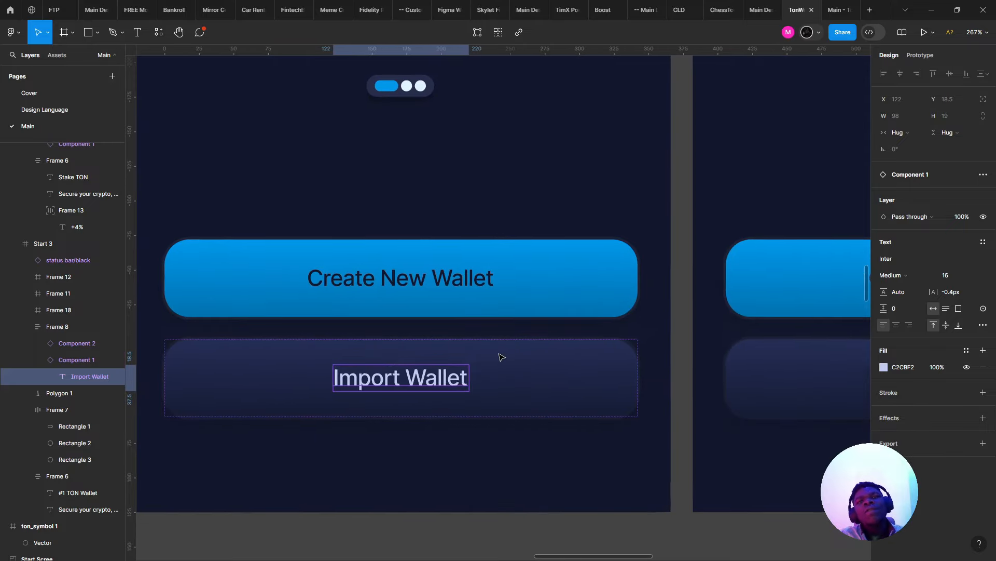
pyautogui.click(884, 367)
pyautogui.click(903, 367)
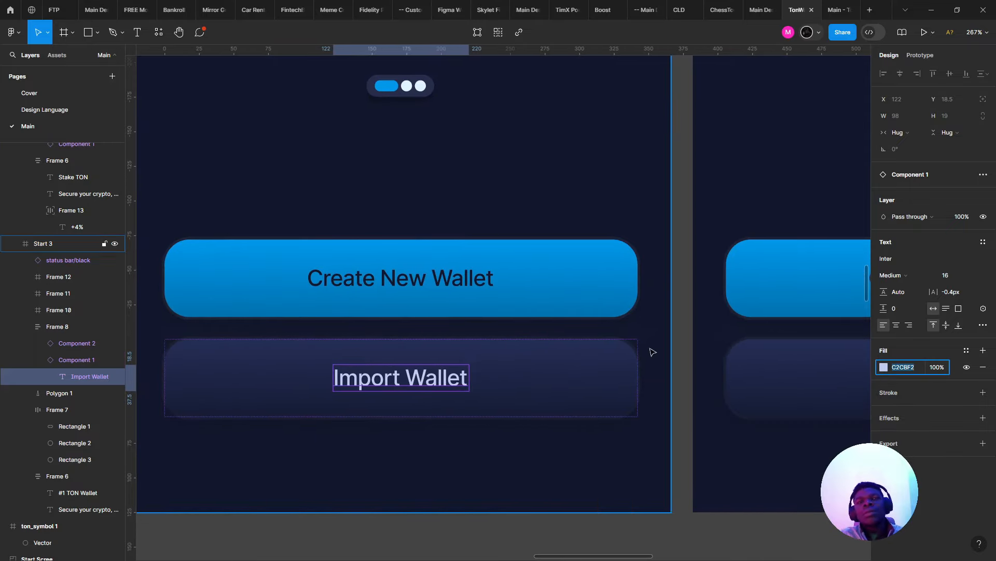
# - On Start 5, paste the pale lavender colour value onto the close button's X
pyautogui.scroll(-6, 644, 347)
pyautogui.moveTo(398, 526); pyautogui.dragTo(506, 136)
pyautogui.scroll(-3, 379, 311)
pyautogui.hscroll(2, 379, 312)
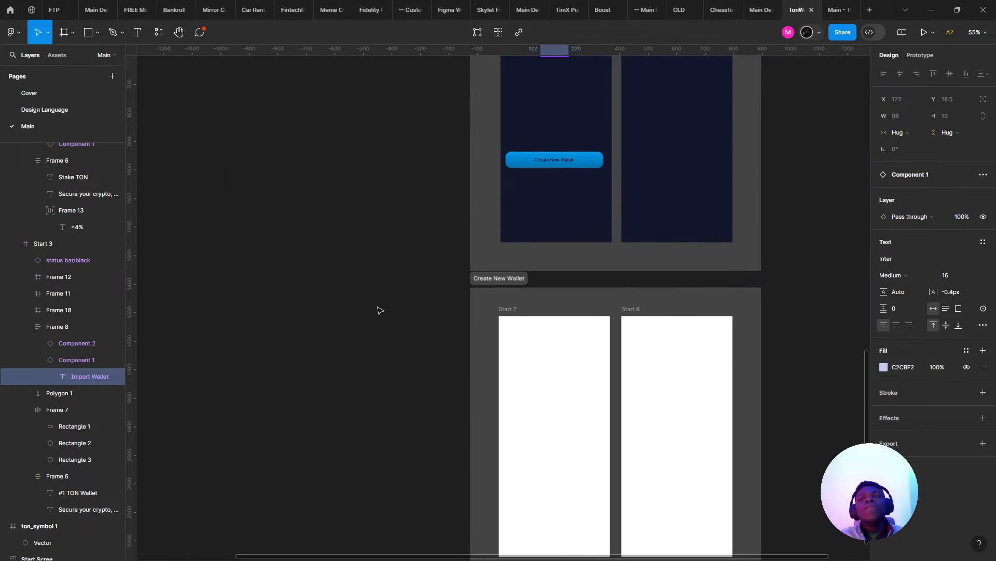
pyautogui.scroll(5, 369, 374)
pyautogui.click(411, 288)
pyautogui.scroll(3, 412, 289)
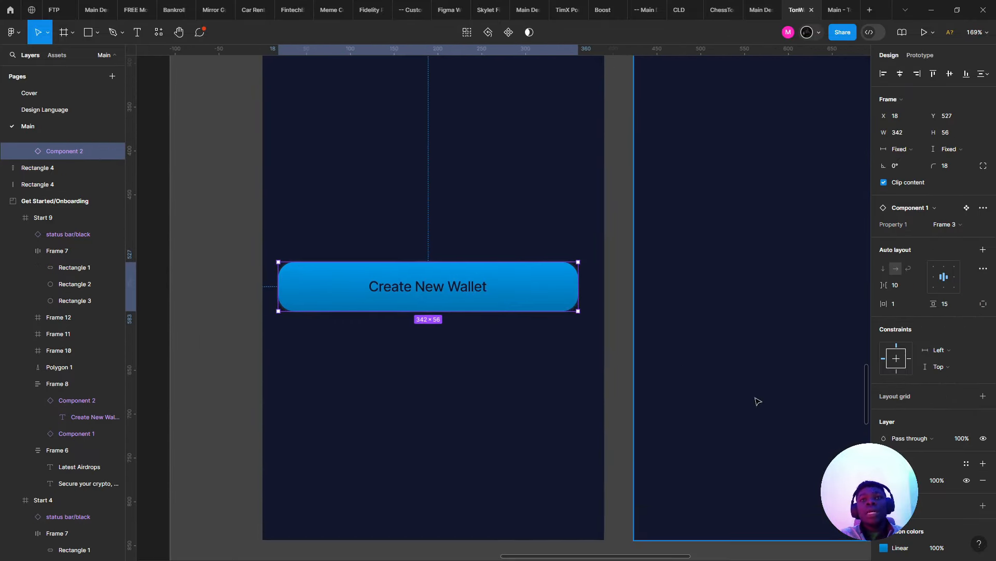
pyautogui.scroll(-3, 929, 312)
pyautogui.scroll(-2, 425, 272)
pyautogui.scroll(5, 389, 445)
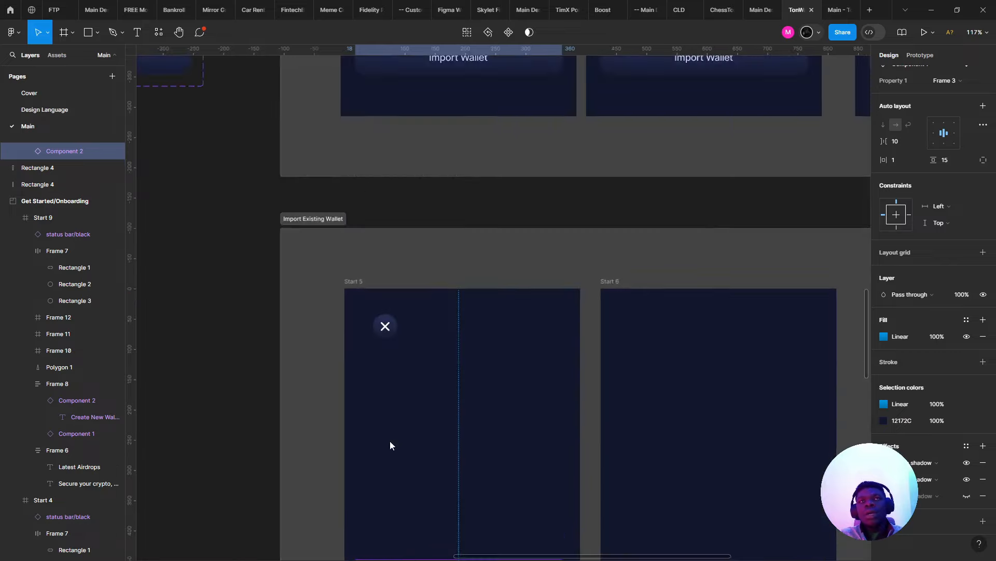
pyautogui.scroll(4, 443, 425)
pyautogui.click(392, 426)
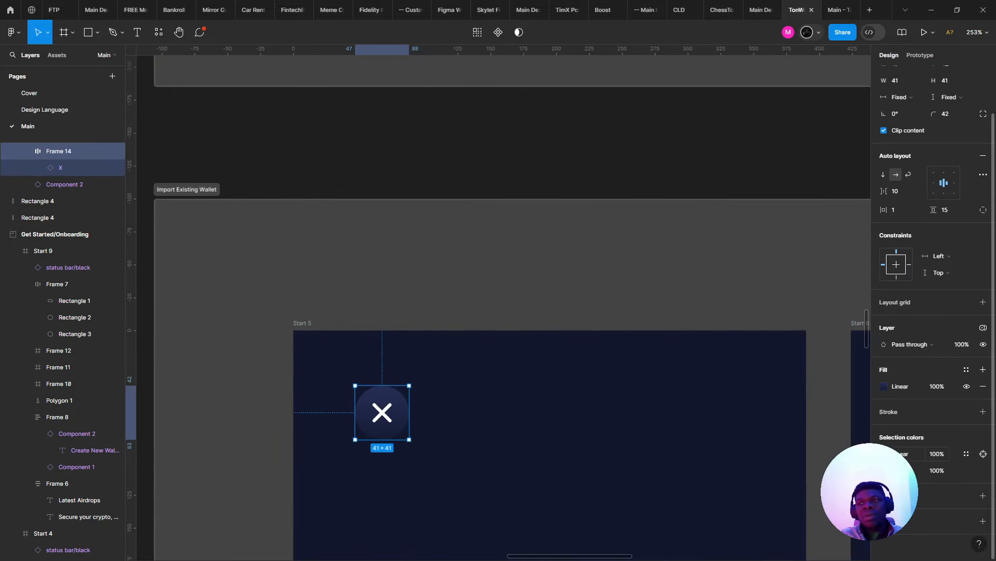
pyautogui.click(884, 470)
pyautogui.hotkey('ctrl', 'v')
pyautogui.press('Return')
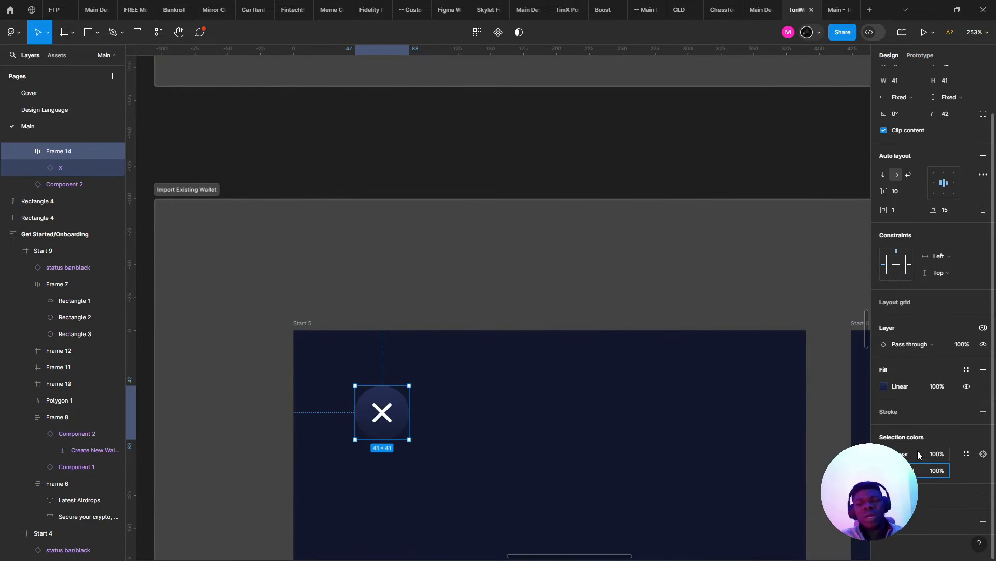
# - Lower the X icon's white to about 72% opacity
pyautogui.click(885, 470)
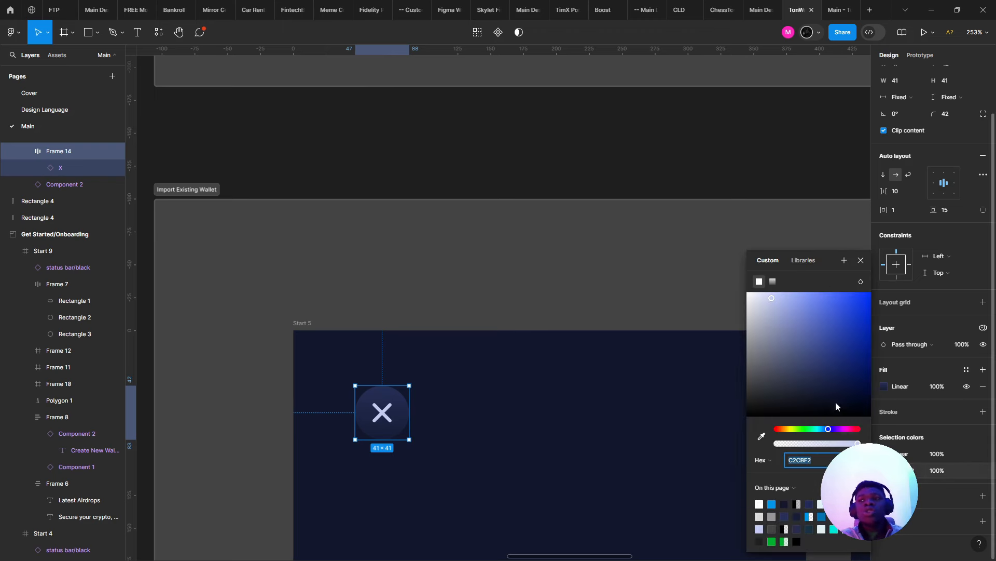
pyautogui.click(799, 444)
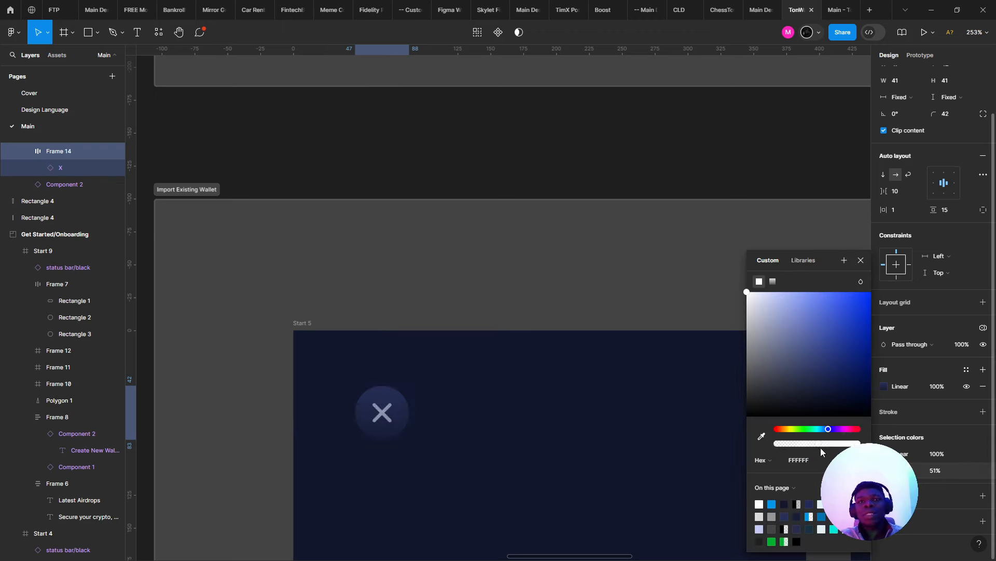
pyautogui.moveTo(842, 448)
pyautogui.mouseDown()
pyautogui.moveTo(826, 447)
pyautogui.moveTo(840, 448)
pyautogui.mouseUp()
pyautogui.click(486, 418)
# - Reselect the X icon, then the close button's frame, to review the result
pyautogui.scroll(-4, 484, 418)
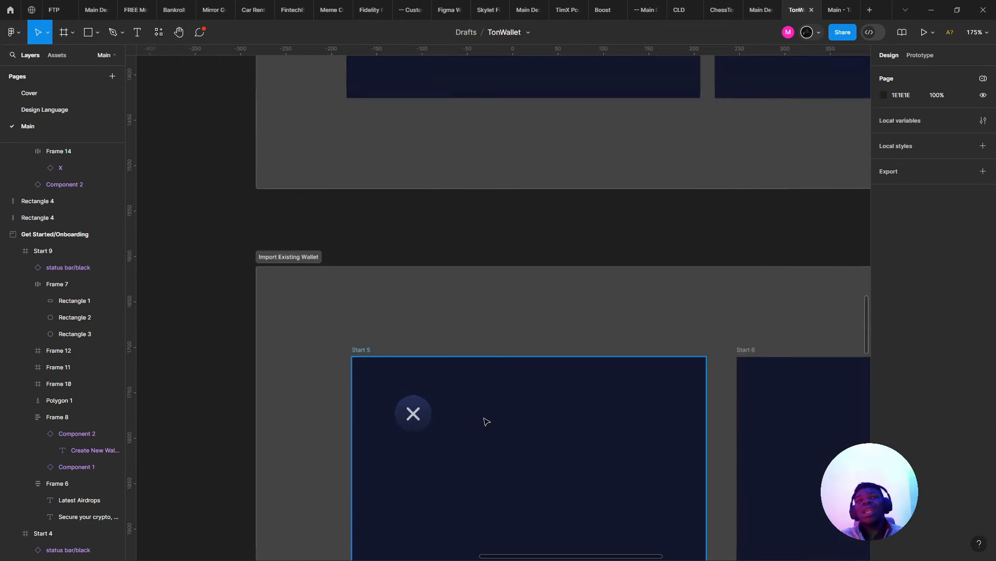
pyautogui.moveTo(452, 376); pyautogui.dragTo(274, 171)
pyautogui.scroll(-3, 274, 172)
pyautogui.scroll(5, 229, 169)
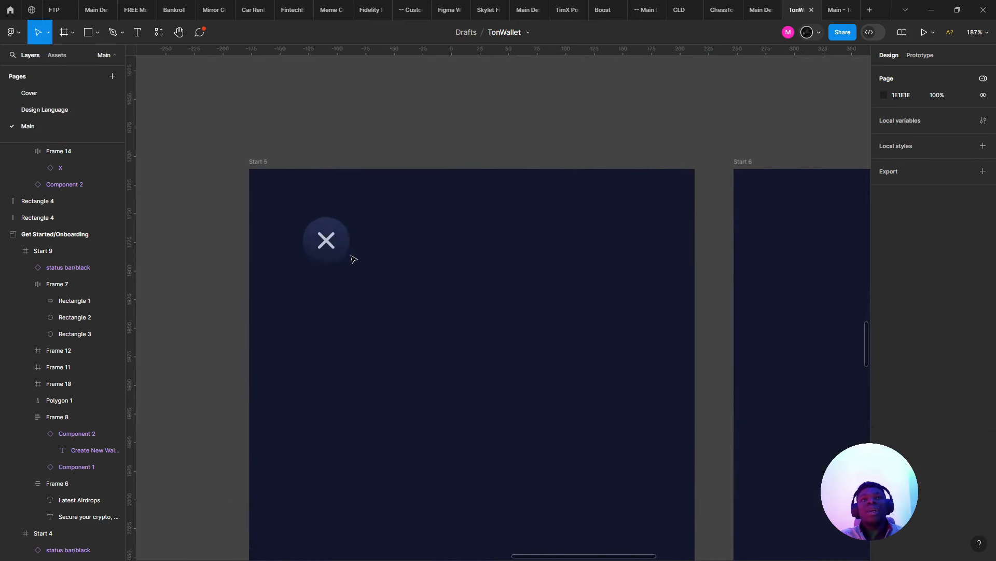
pyautogui.doubleClick(324, 240)
pyautogui.scroll(2, 324, 241)
pyautogui.hscroll(-3, 324, 240)
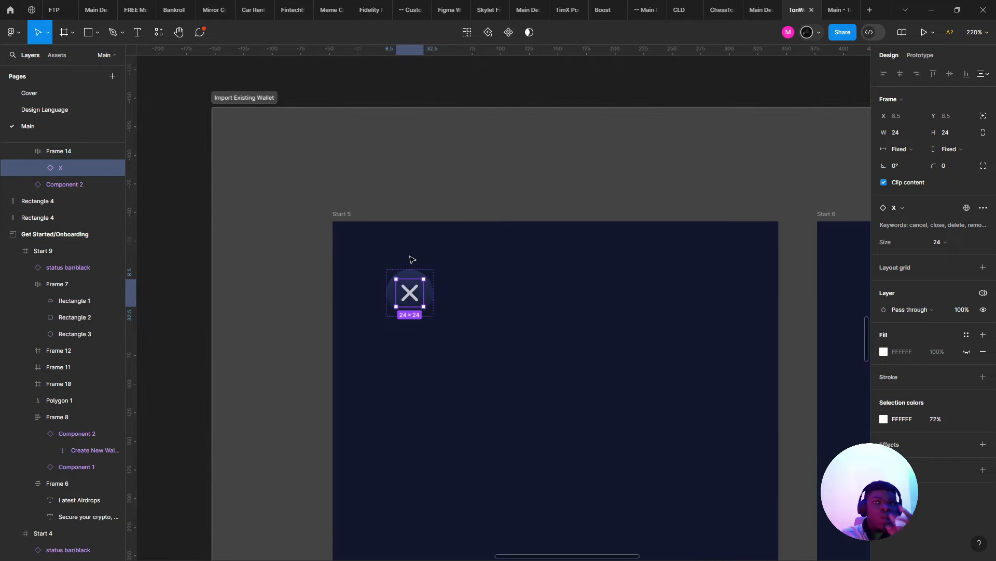
pyautogui.press('Escape')
pyautogui.click(415, 271)
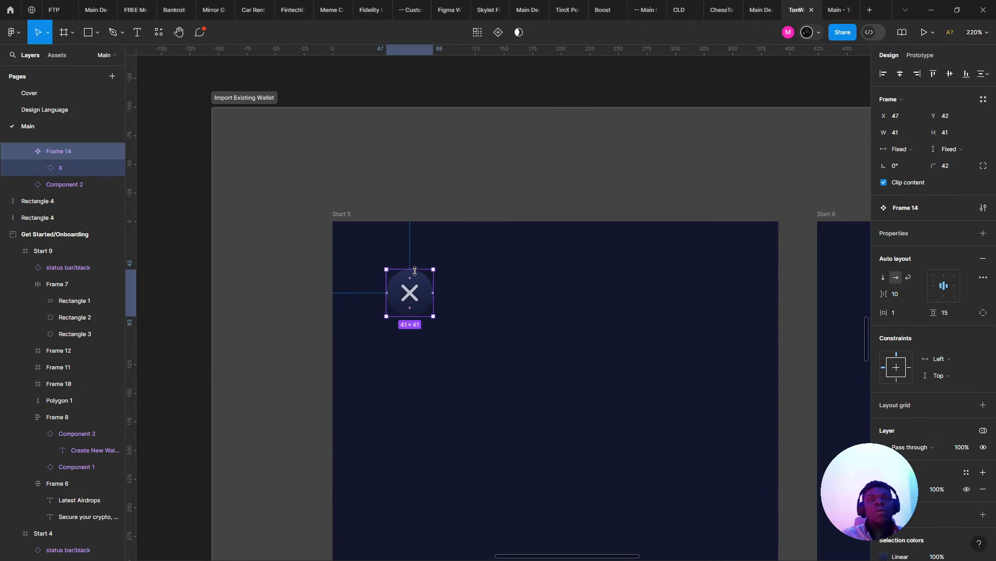
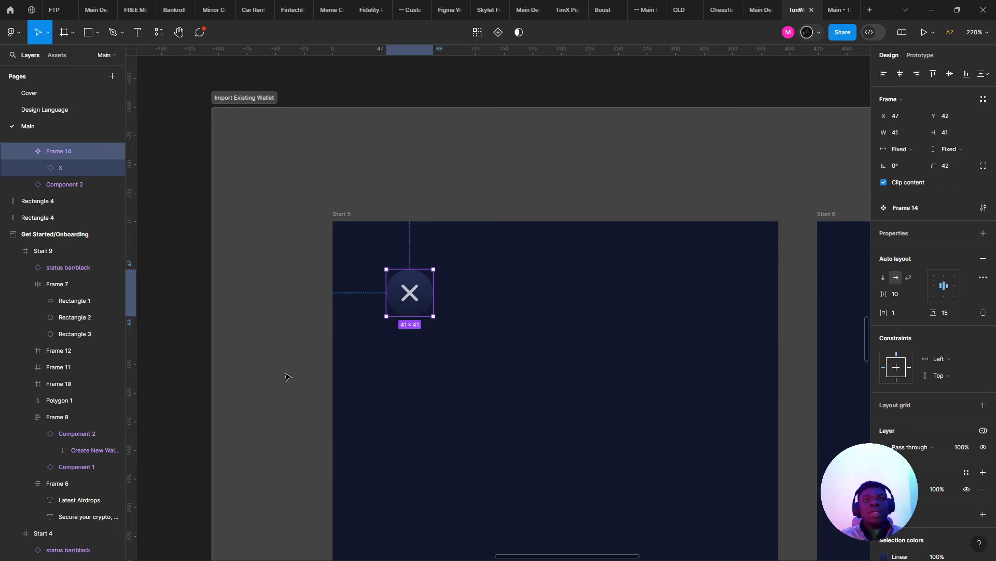
# - Add a second close-button variant and swap its X icon for Chevron left
pyautogui.scroll(3, 381, 280)
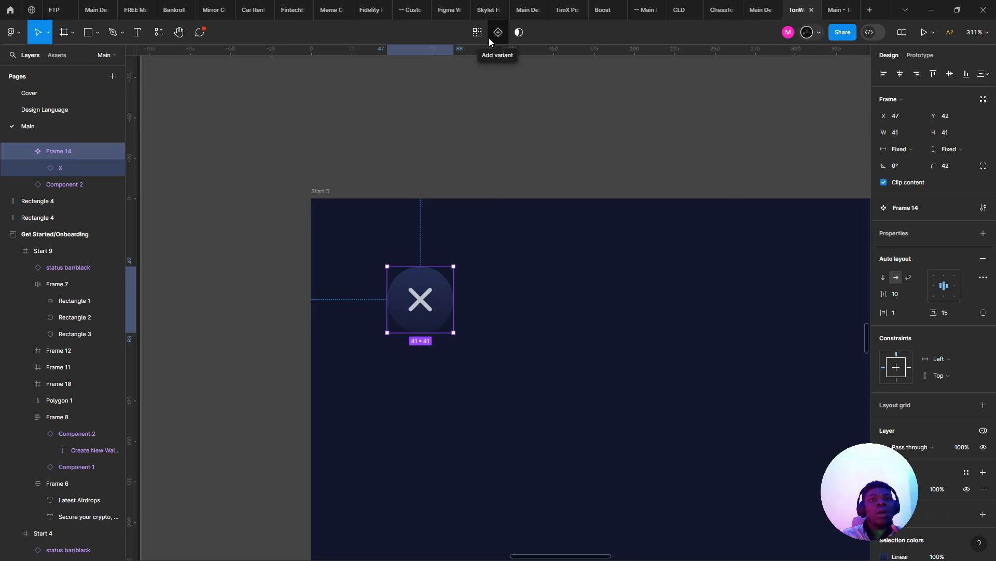
pyautogui.click(489, 39)
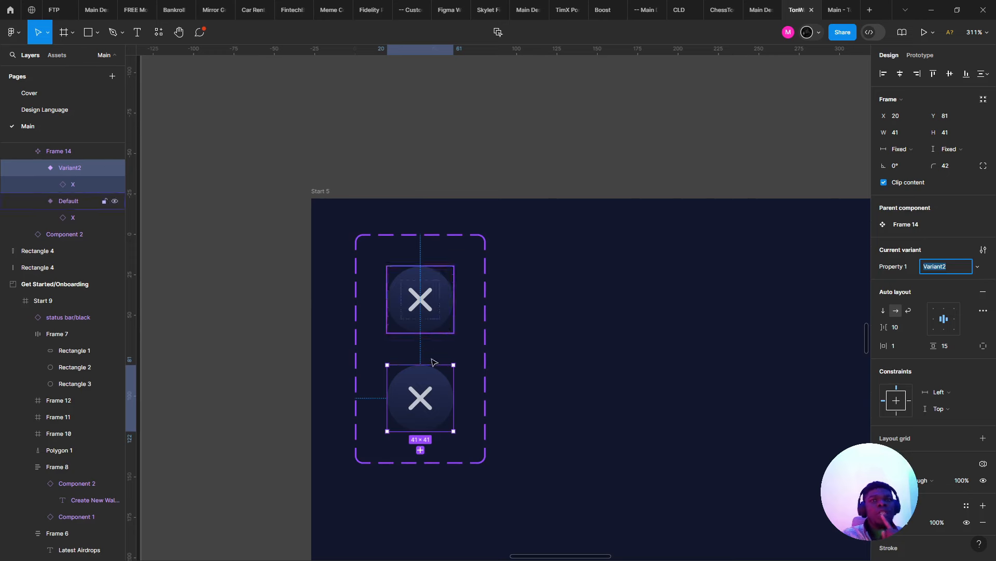
pyautogui.doubleClick(435, 390)
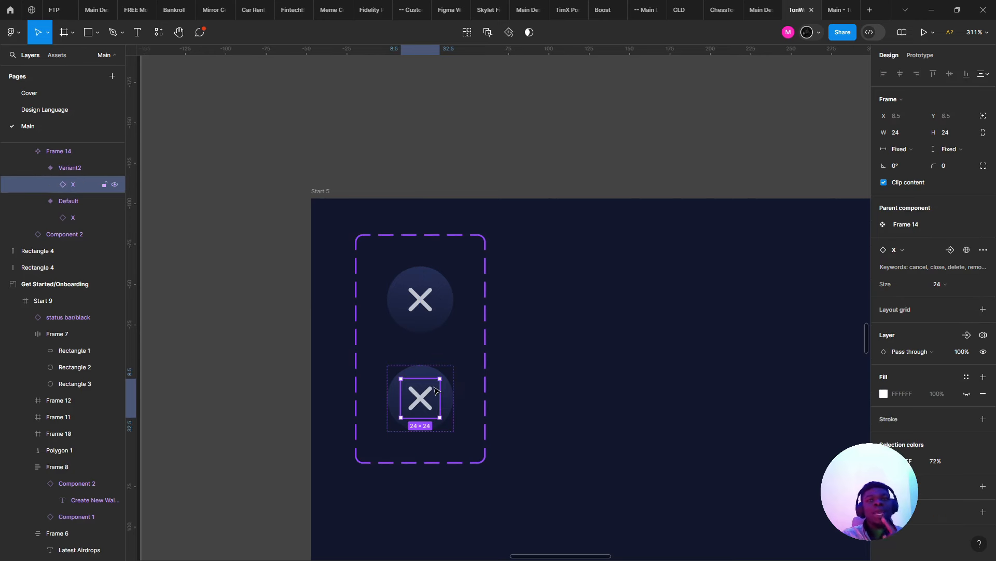
pyautogui.click(898, 251)
pyautogui.write('left')
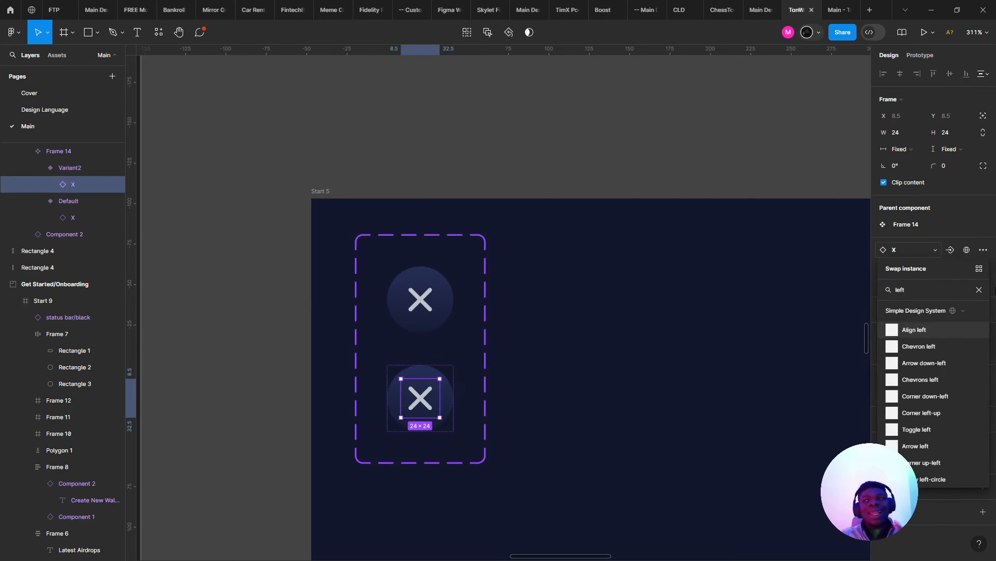
pyautogui.click(926, 346)
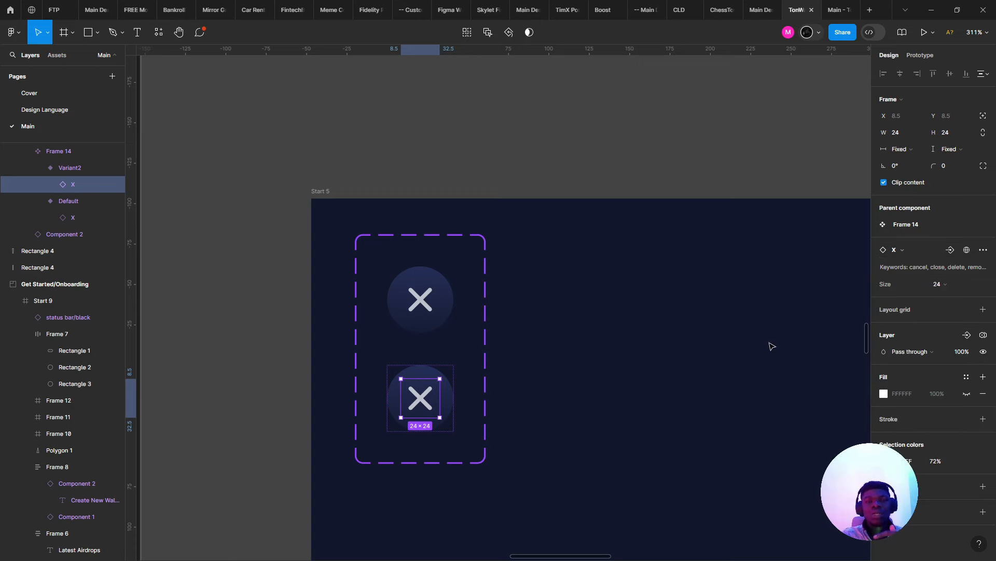
# - Move the component set onto empty canvas and place a chevron button copy on Start 5
pyautogui.click(466, 260)
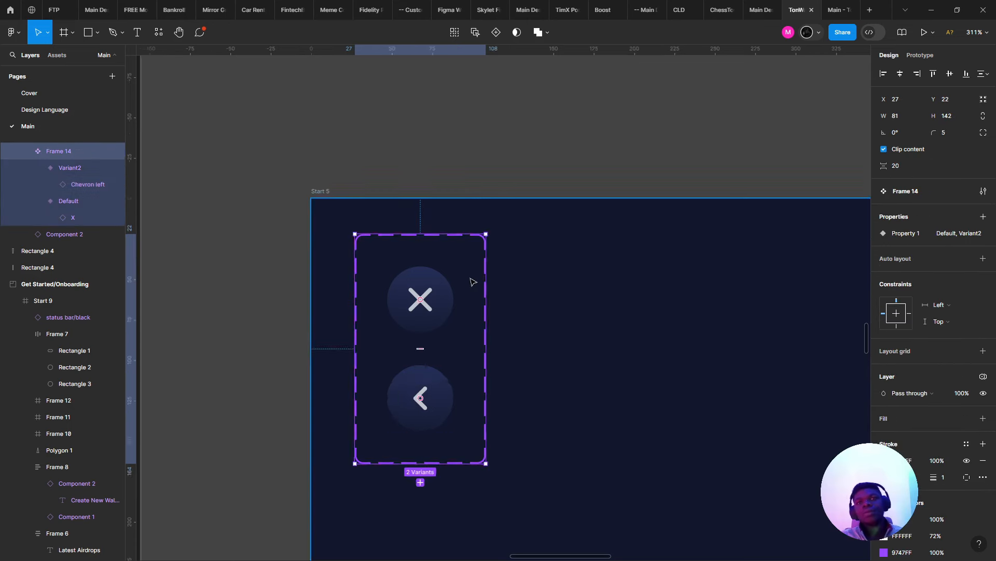
pyautogui.scroll(-3, 568, 293)
pyautogui.moveTo(569, 293); pyautogui.dragTo(249, 231)
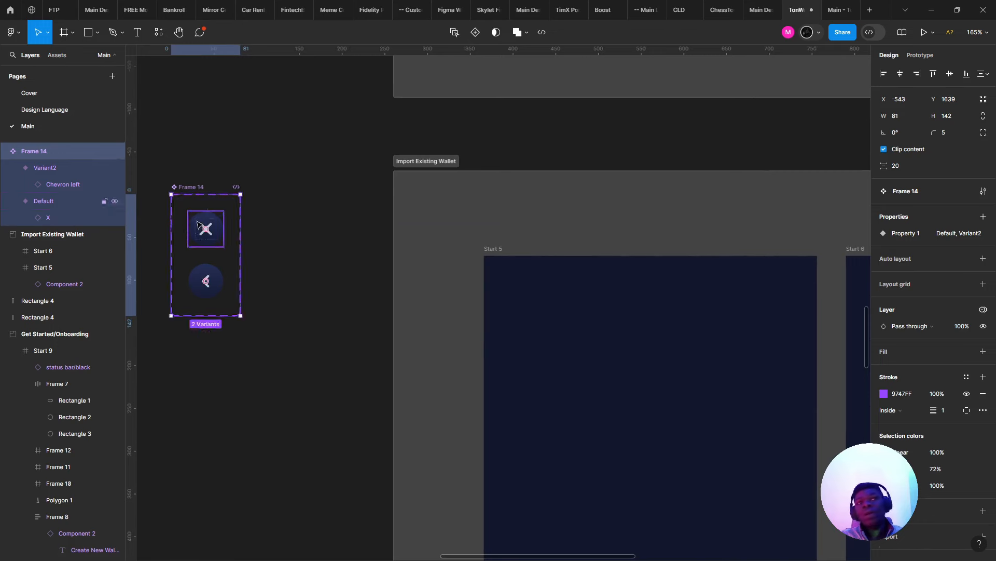
pyautogui.click(205, 229)
pyautogui.click(195, 289)
pyautogui.moveTo(196, 289); pyautogui.dragTo(514, 300)
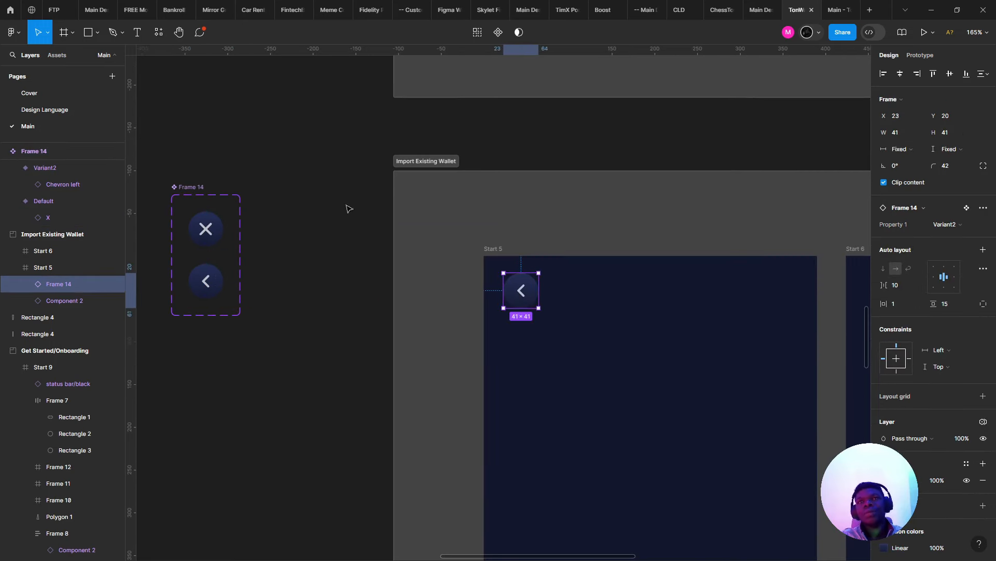
# - Resize both button variants to 40 × 40
pyautogui.click(205, 228)
pyautogui.keyDown('shift'); pyautogui.click(206, 281); pyautogui.keyUp('shift')
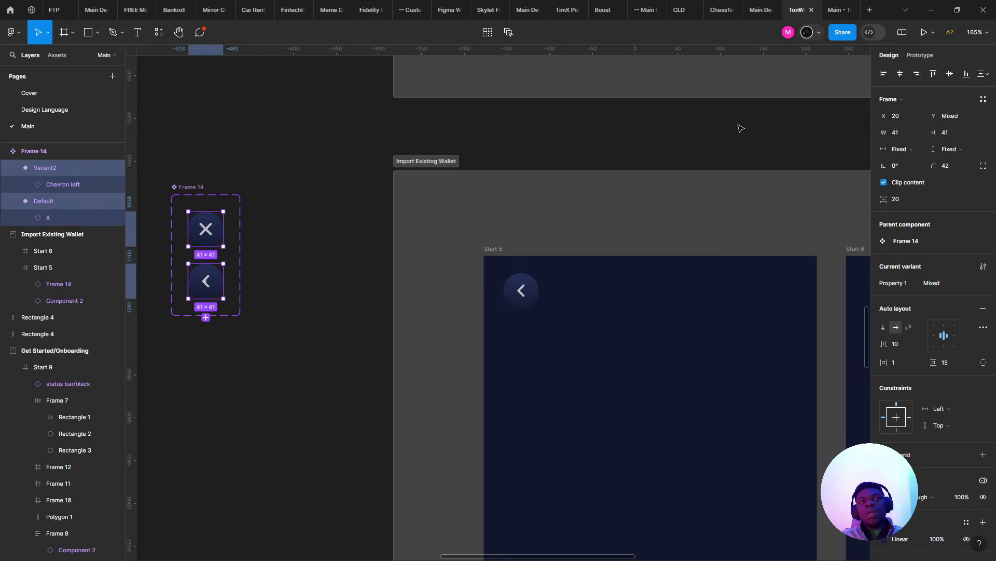
pyautogui.click(962, 136)
pyautogui.write('4')
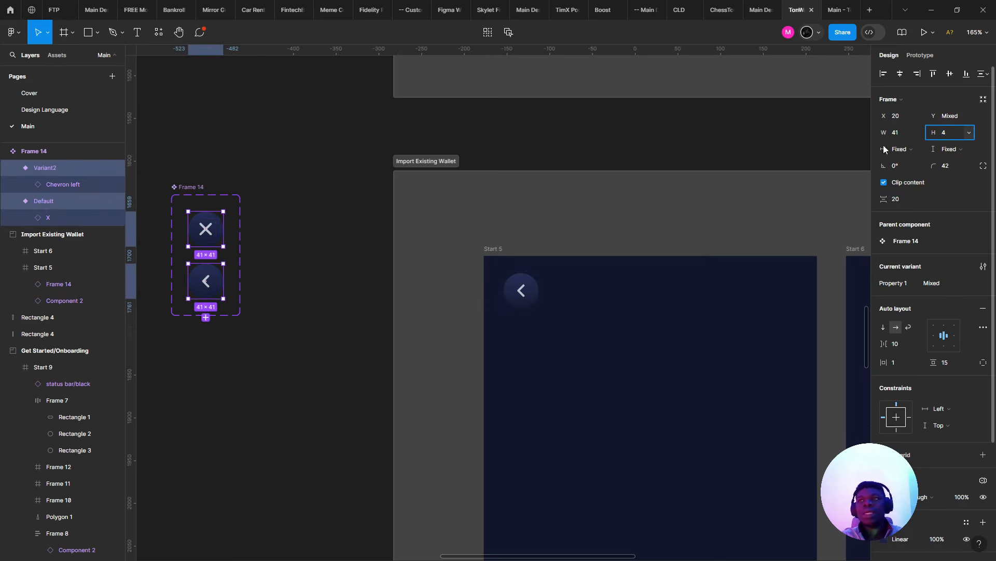
pyautogui.click(897, 133)
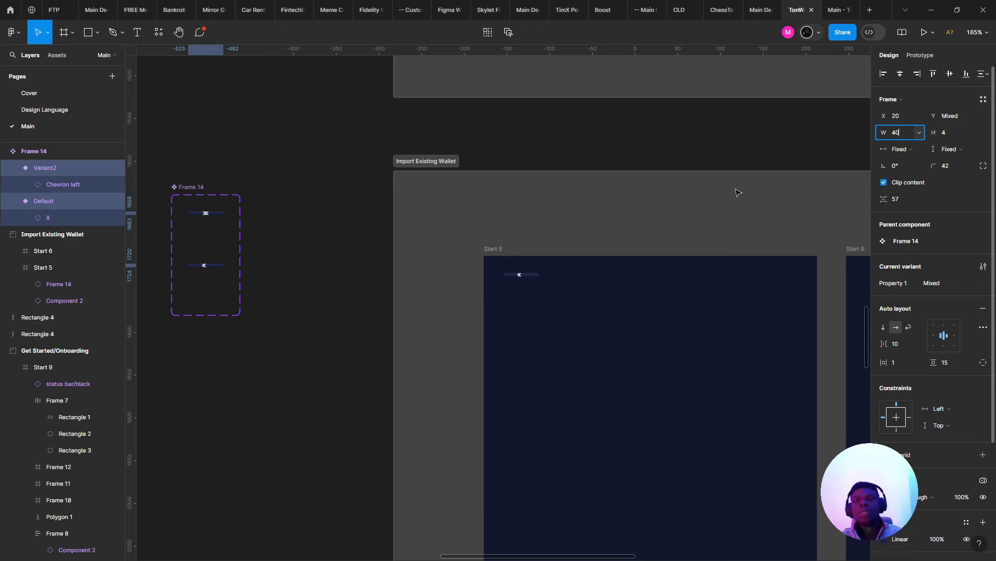
pyautogui.press('Return')
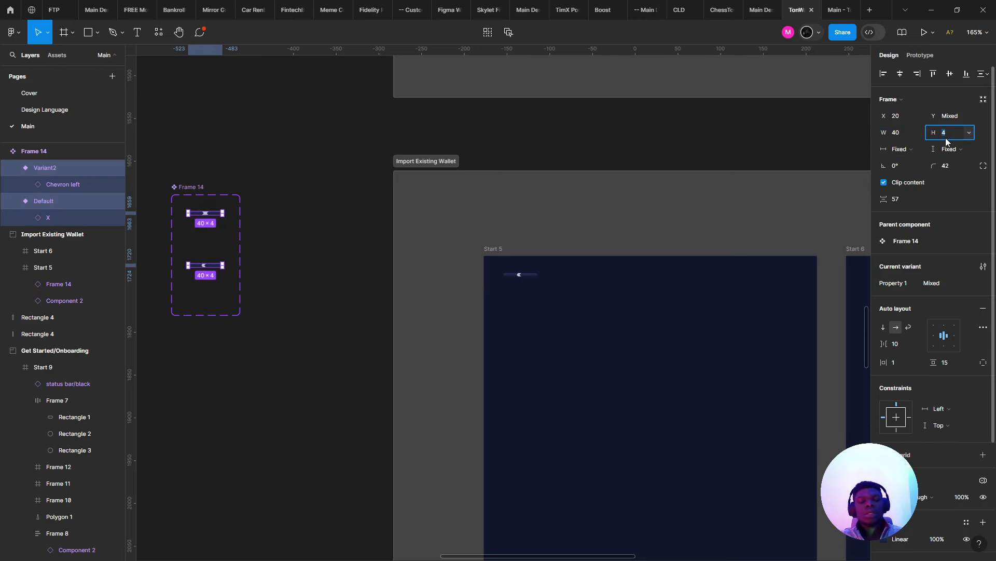
pyautogui.write('40')
pyautogui.press('Return')
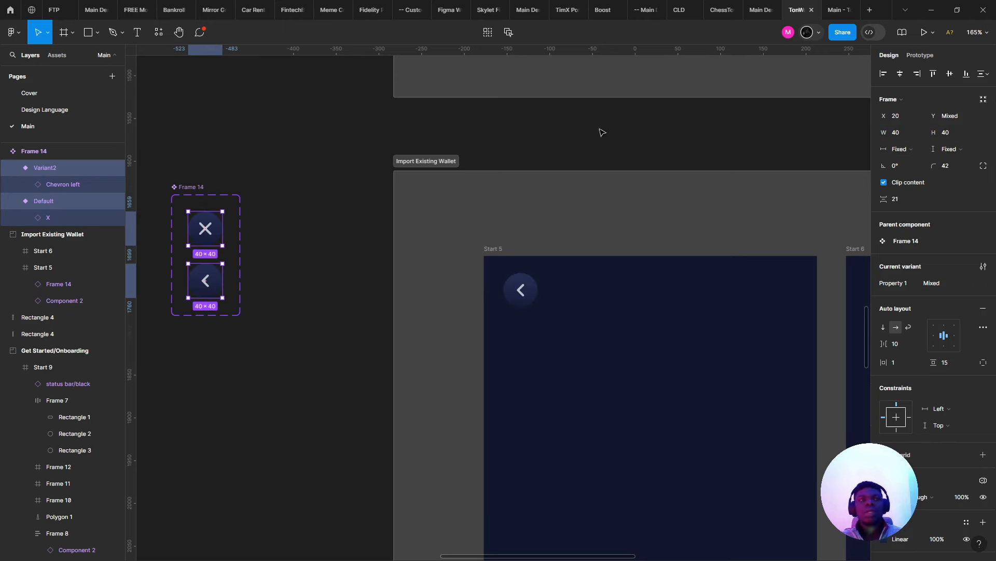
# - Inspect the X and chevron variants and their icons up close
pyautogui.scroll(3, 239, 228)
pyautogui.moveTo(226, 226); pyautogui.dragTo(418, 248)
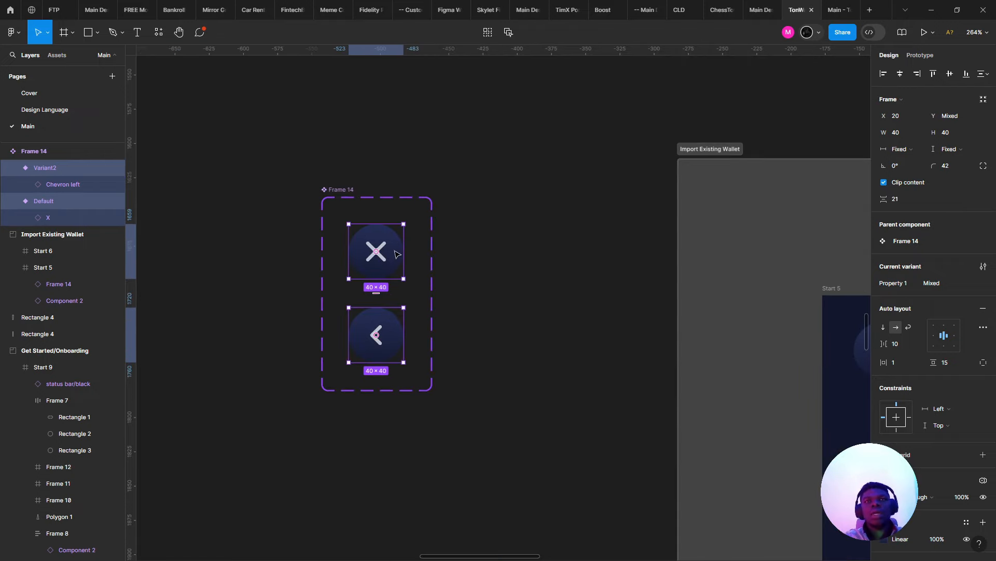
pyautogui.click(397, 253)
pyautogui.doubleClick(378, 252)
pyautogui.scroll(3, 377, 254)
pyautogui.click(370, 320)
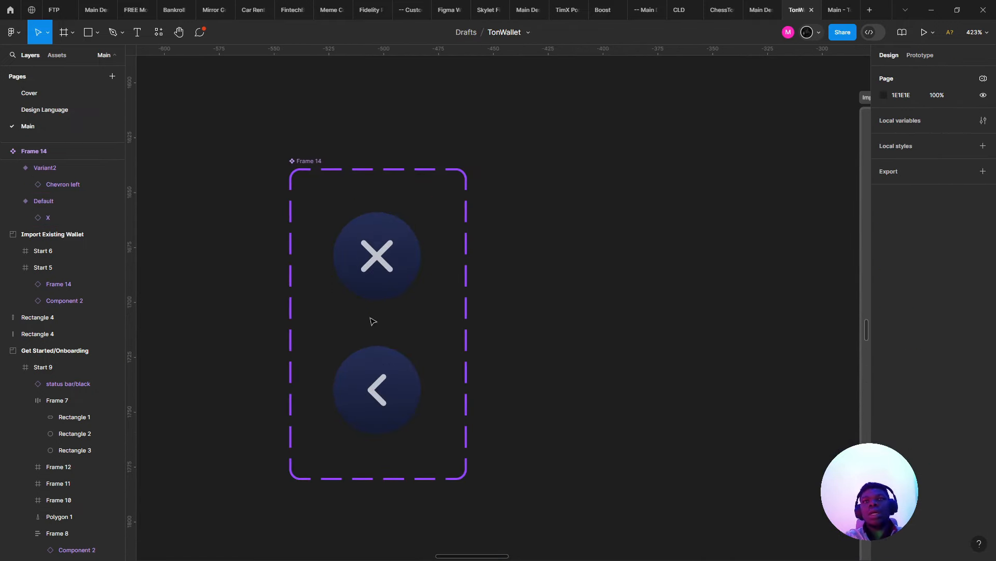
pyautogui.click(347, 378)
pyautogui.hscroll(3, 457, 337)
pyautogui.scroll(-3, 449, 332)
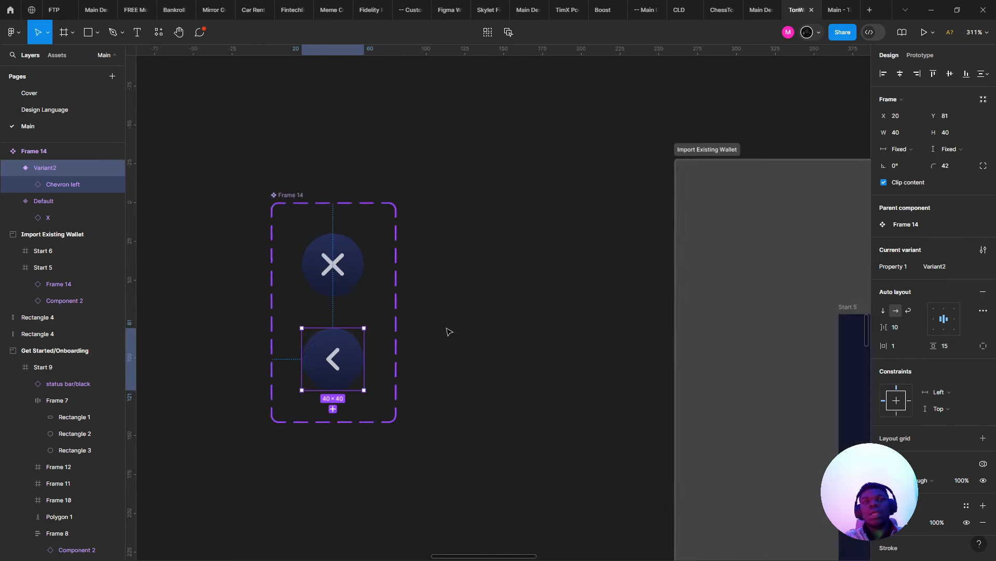
pyautogui.click(333, 358)
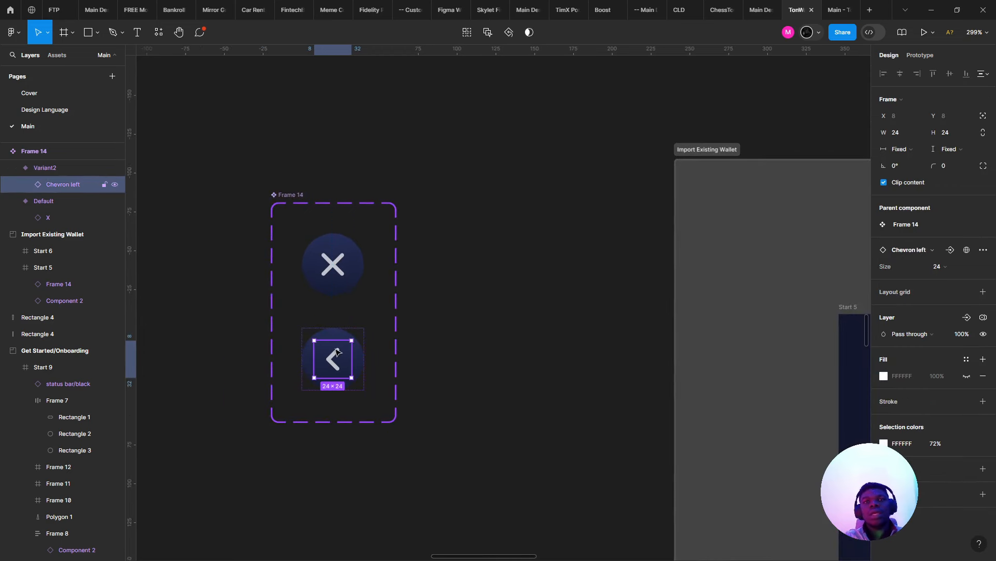
pyautogui.click(760, 144)
pyautogui.click(335, 265)
pyautogui.click(342, 361)
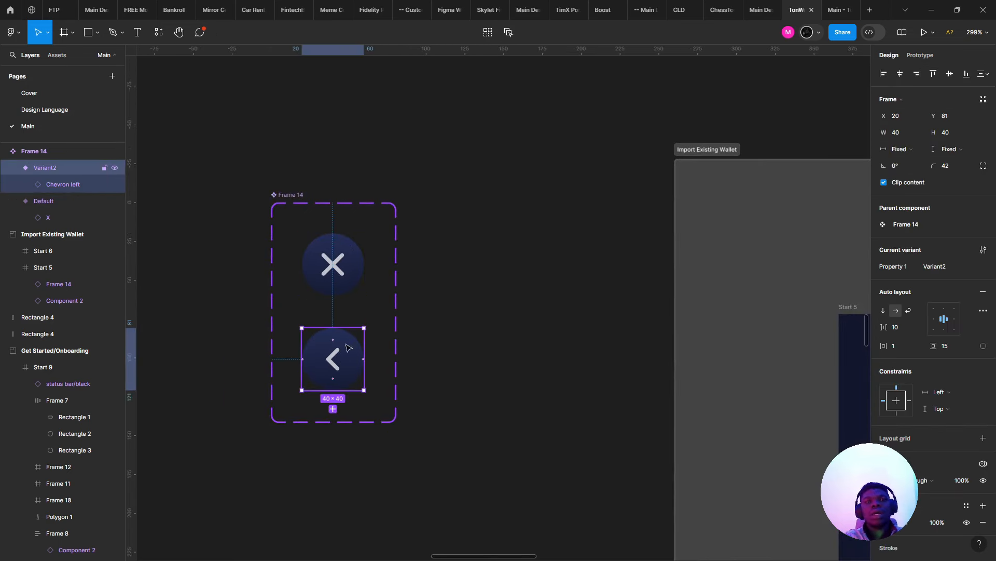
# - Pan the canvas back to the Start 5 screen
pyautogui.hscroll(2, 507, 291)
pyautogui.scroll(-2, 507, 291)
pyautogui.scroll(2, 424, 293)
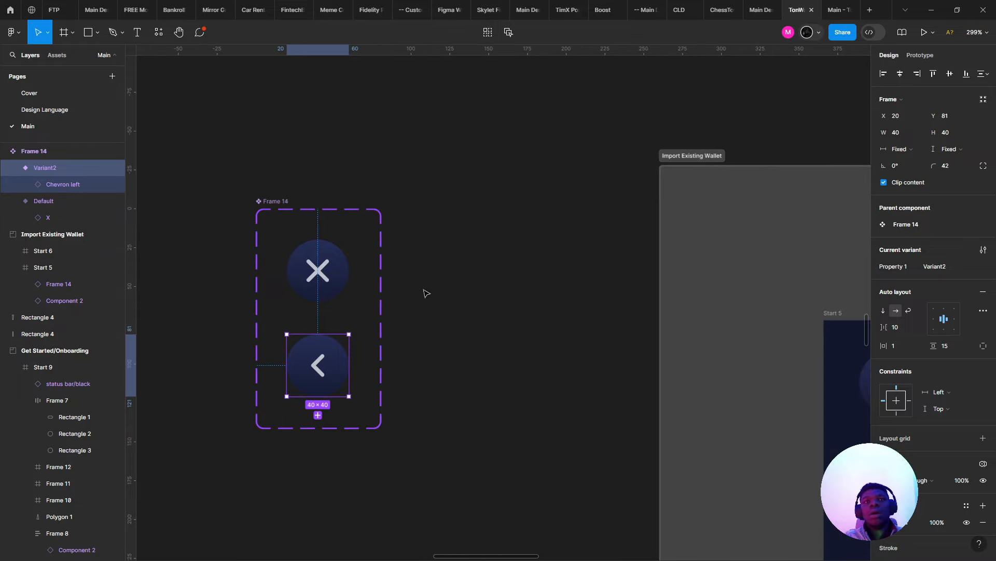
pyautogui.scroll(-2, 336, 283)
pyautogui.moveTo(357, 302); pyautogui.dragTo(240, 292)
pyautogui.scroll(-3, 498, 289)
pyautogui.scroll(2, 612, 298)
pyautogui.moveTo(612, 298); pyautogui.dragTo(382, 216)
pyautogui.scroll(-2, 389, 202)
# - Try repositioning the chevron back button on Start 5, then undo the move
pyautogui.scroll(-2, 358, 254)
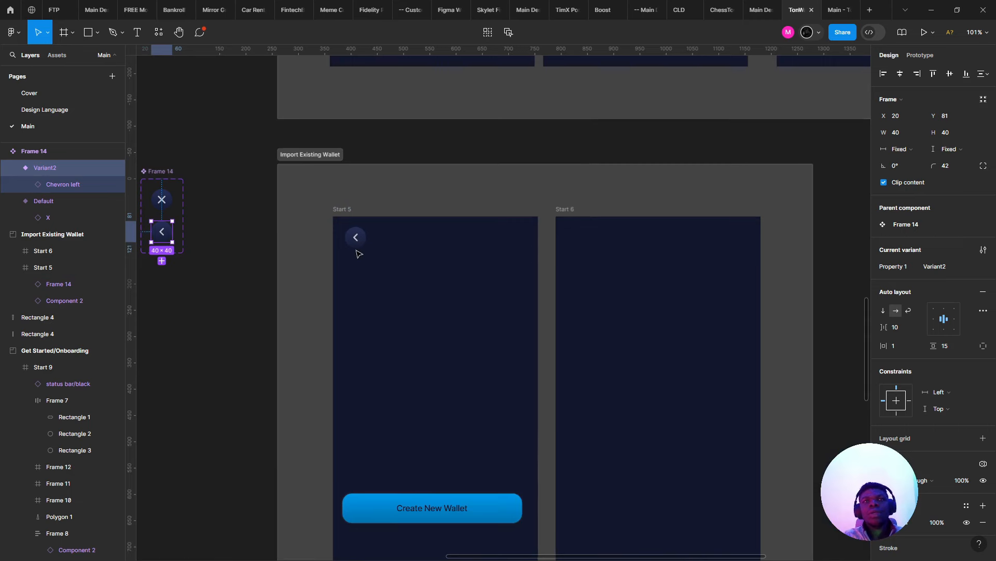
pyautogui.click(357, 244)
pyautogui.scroll(3, 357, 245)
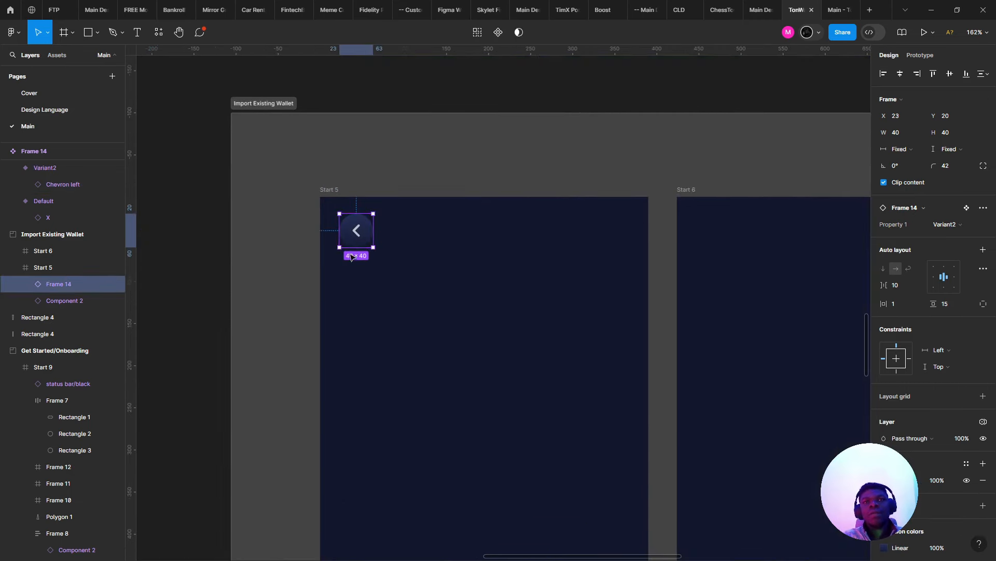
pyautogui.moveTo(353, 244); pyautogui.dragTo(591, 270)
pyautogui.scroll(-3, 555, 260)
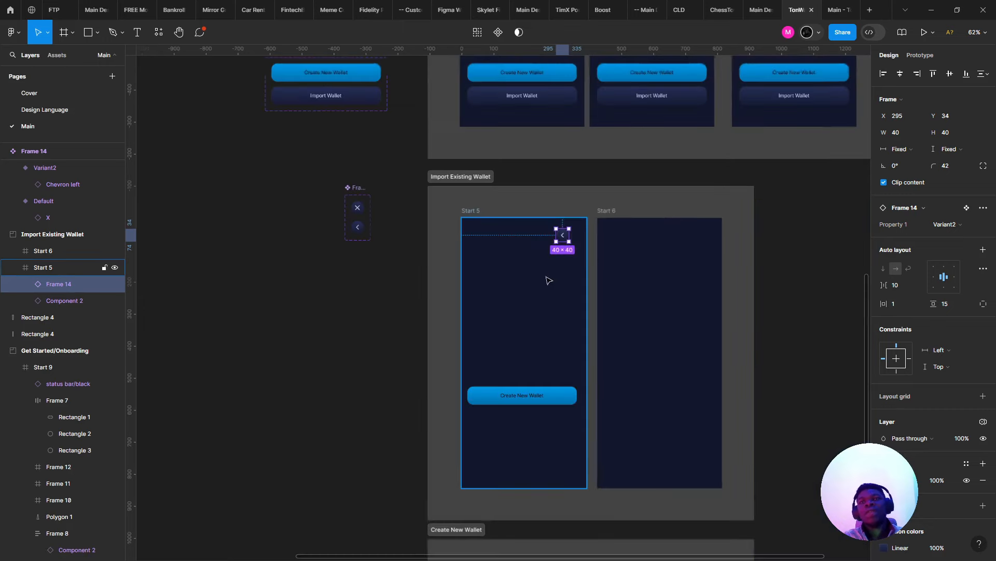
pyautogui.hotkey('ctrl', 'z')
pyautogui.hscroll(2, 505, 276)
# - Nudge the Create New Wallet button slightly lower on Start 5
pyautogui.click(451, 383)
pyautogui.click(460, 392)
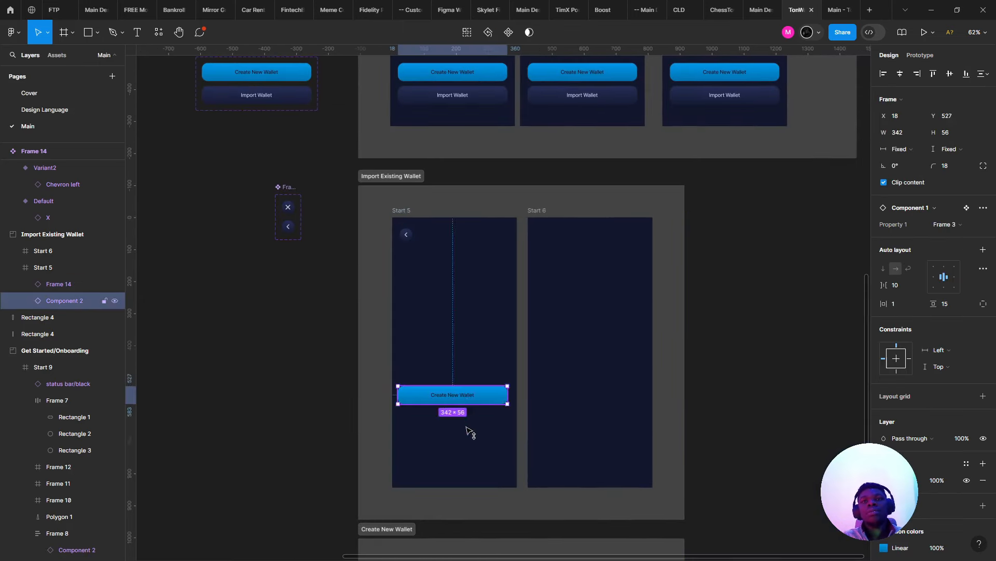
pyautogui.moveTo(466, 428); pyautogui.dragTo(469, 436)
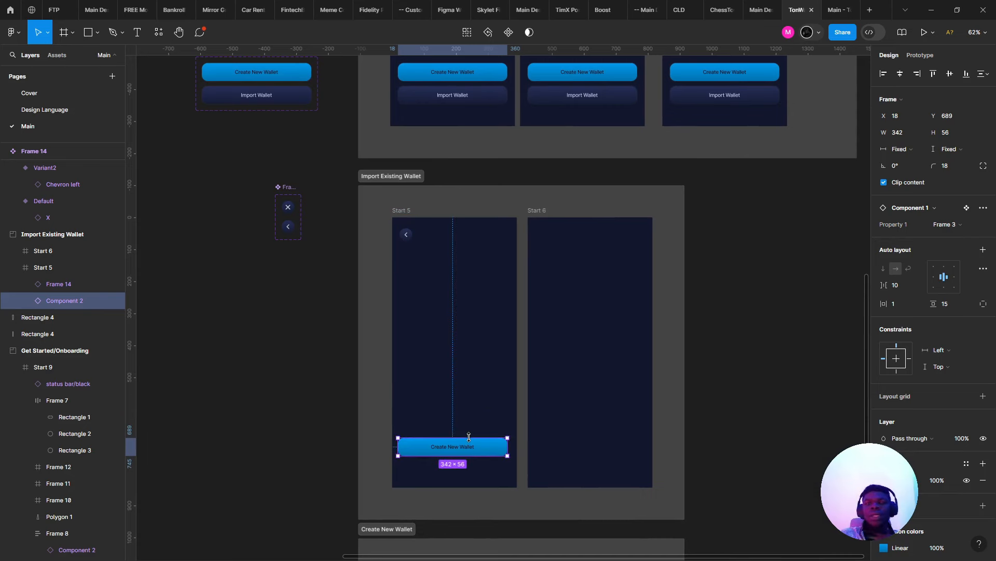
pyautogui.scroll(5, 470, 418)
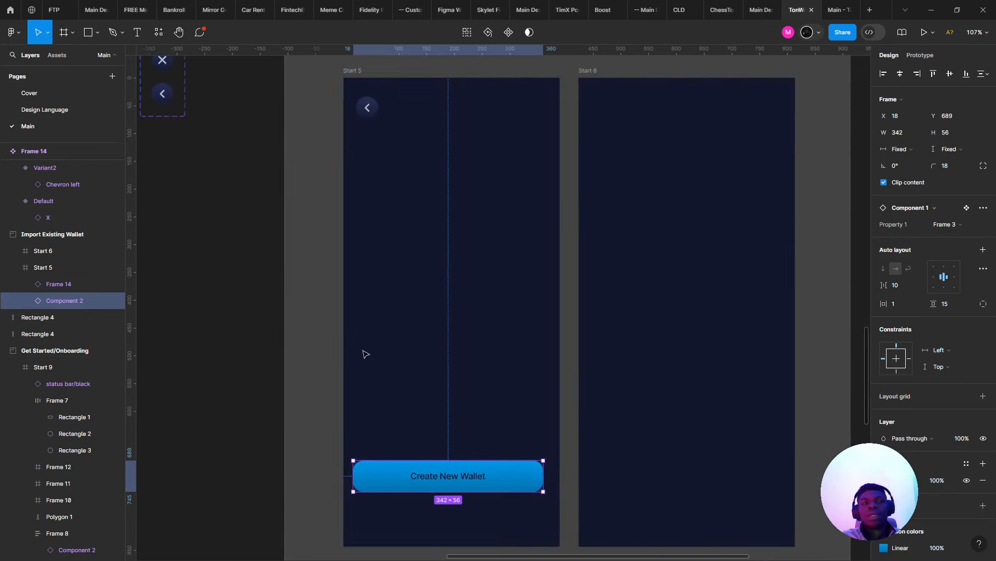
# - Draw a new frame below the back button and widen its left edge
pyautogui.click(57, 32)
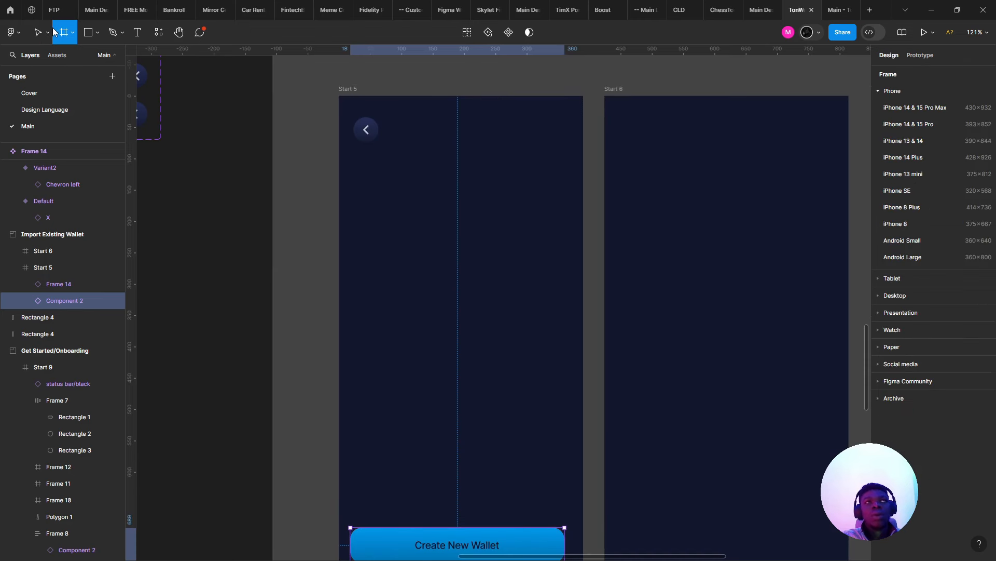
pyautogui.moveTo(359, 168); pyautogui.dragTo(560, 231)
pyautogui.click(357, 195)
pyautogui.click(378, 198)
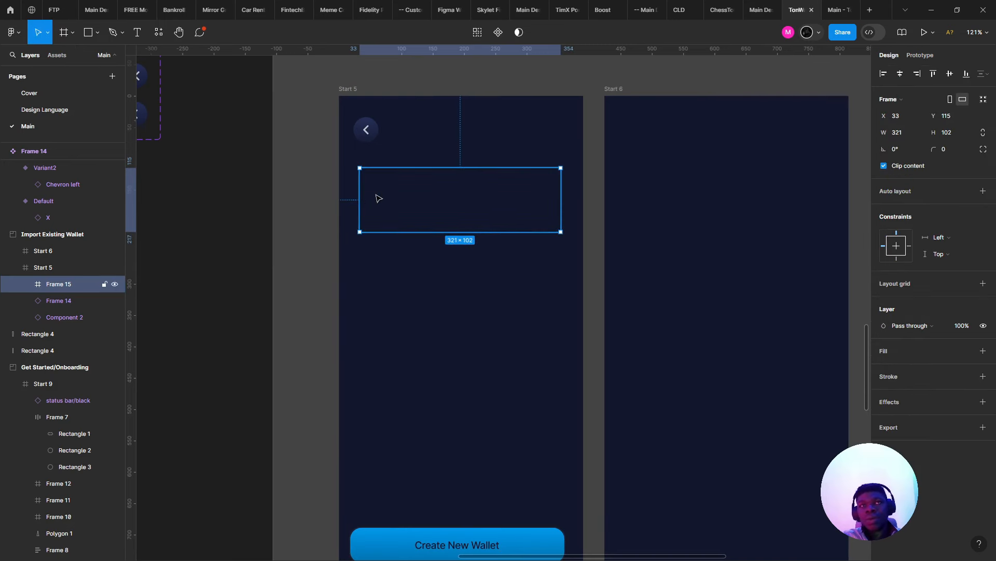
pyautogui.moveTo(349, 187); pyautogui.dragTo(353, 185)
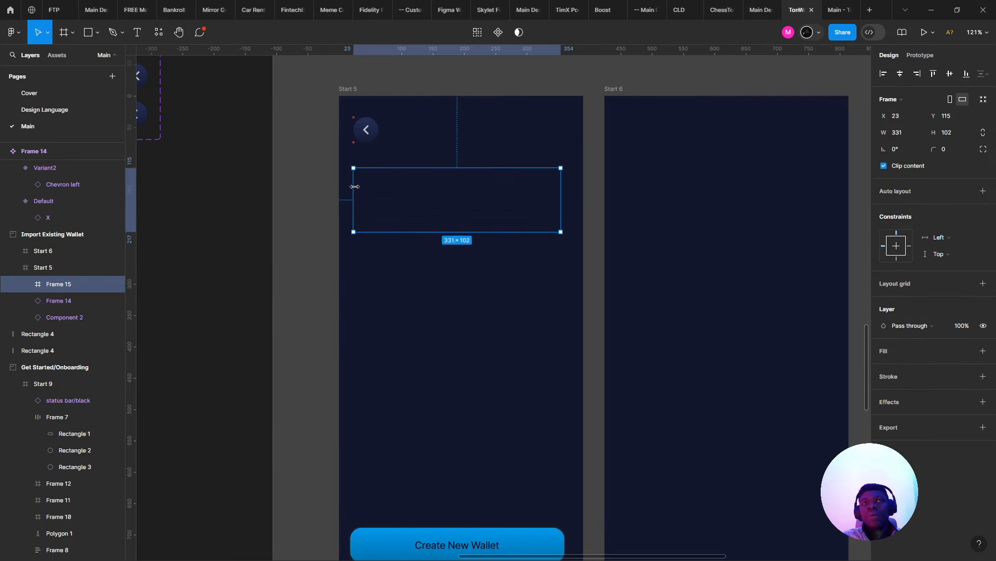
# - Give the frame rounded corners and a 26% white outline, then shorten it to 331 × 90
pyautogui.click(982, 378)
pyautogui.click(942, 150)
pyautogui.write('10')
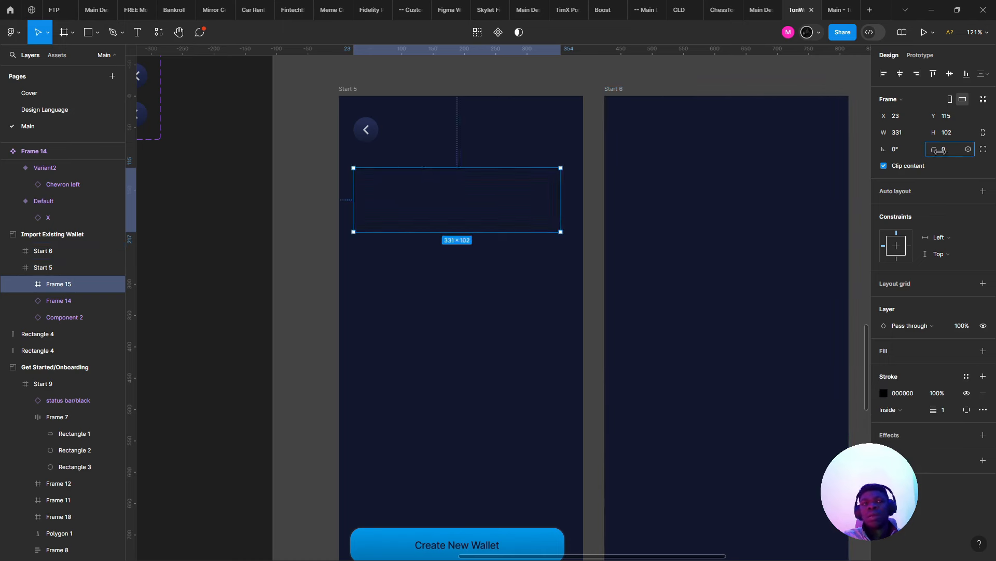
pyautogui.press('Return')
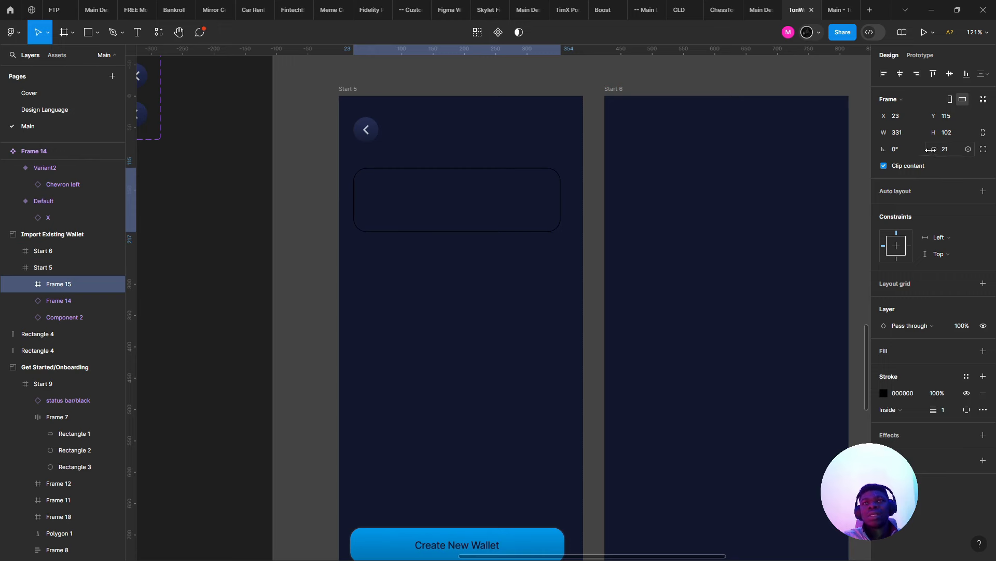
pyautogui.click(883, 393)
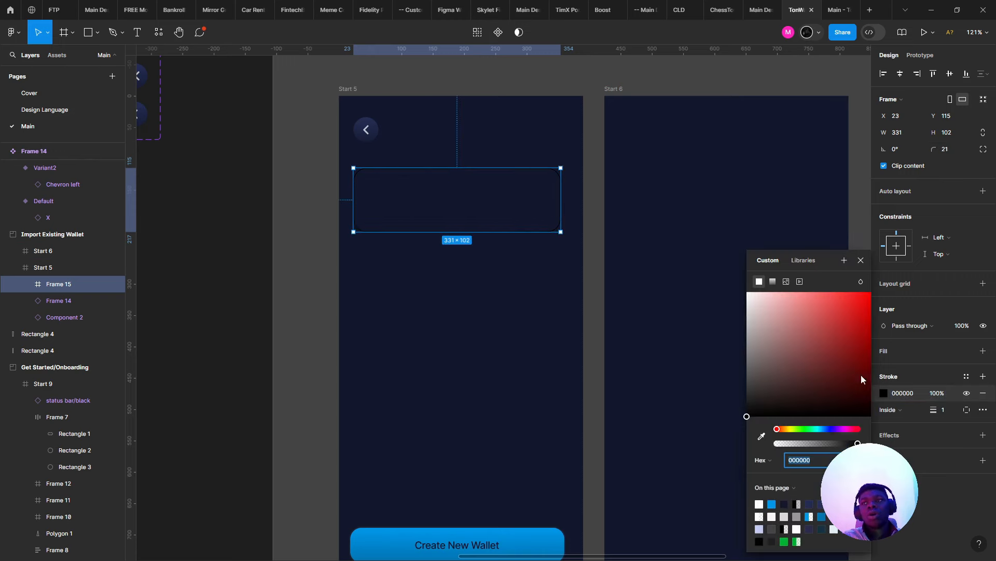
pyautogui.moveTo(861, 374); pyautogui.dragTo(605, 184)
pyautogui.moveTo(815, 445); pyautogui.dragTo(798, 444)
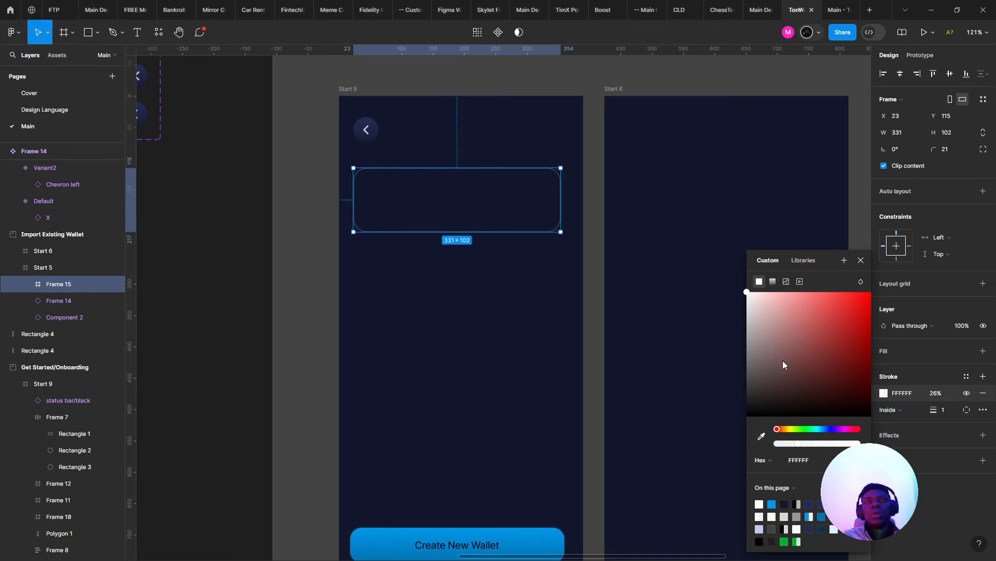
pyautogui.scroll(2, 300, 129)
pyautogui.moveTo(470, 243); pyautogui.dragTo(452, 234)
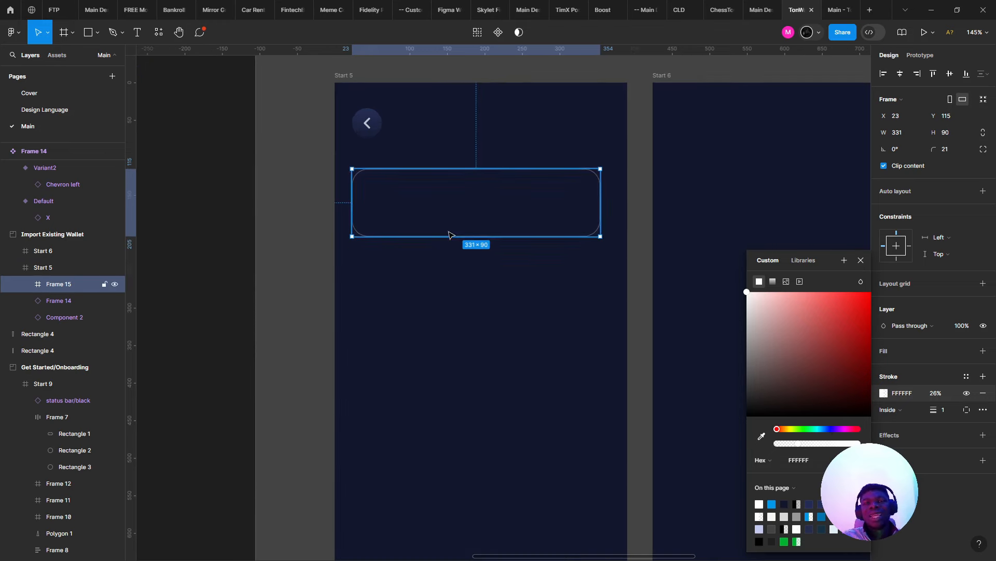
pyautogui.scroll(3, 410, 370)
# - Add an 'Existing Wallet' text layer in the card's top-left
pyautogui.press('t')
pyautogui.click(388, 338)
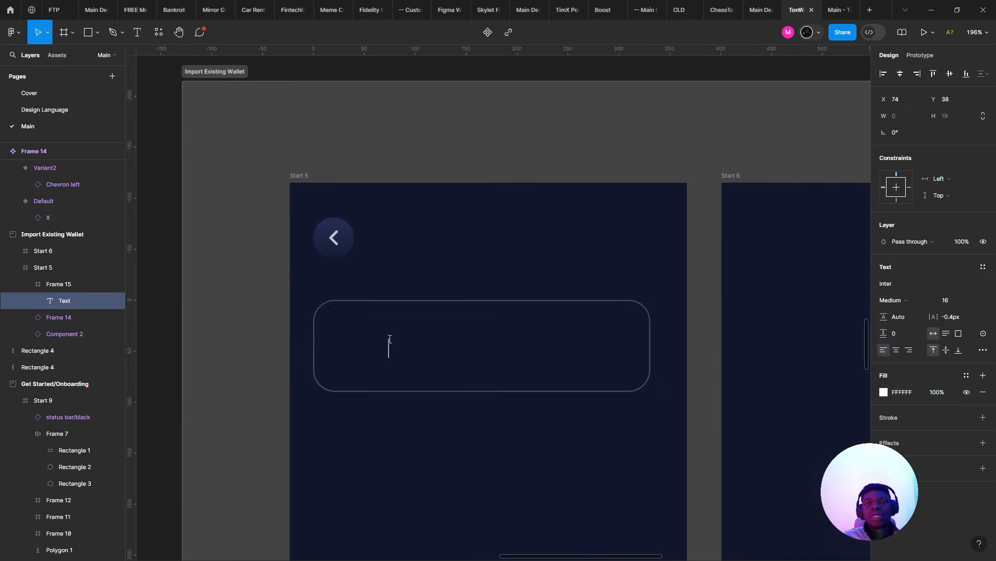
pyautogui.press('BackSpace')
pyautogui.press('BackSpace')
pyautogui.press('BackSpace')
pyautogui.press('BackSpace')
pyautogui.write('xisting Wallet')
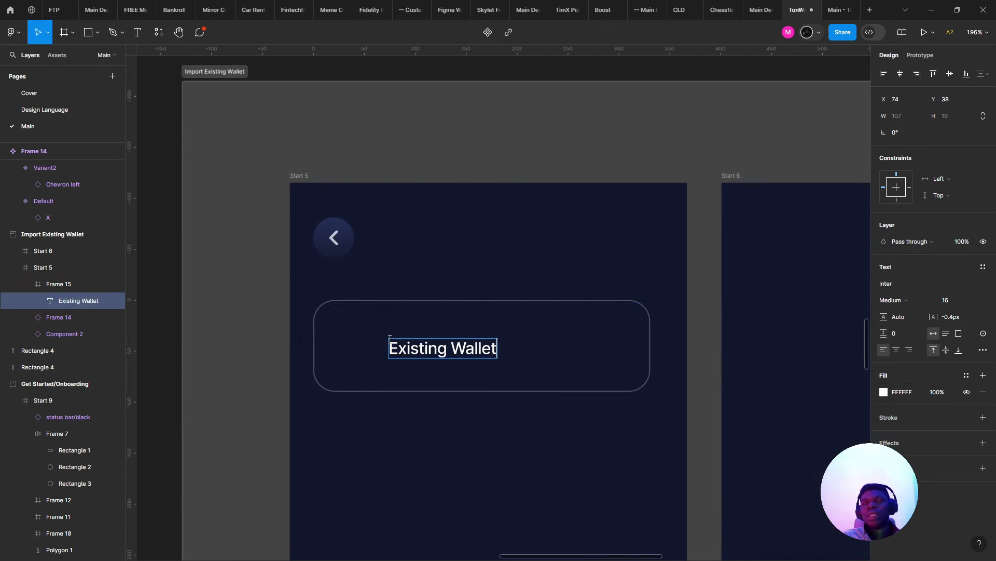
pyautogui.press('Escape')
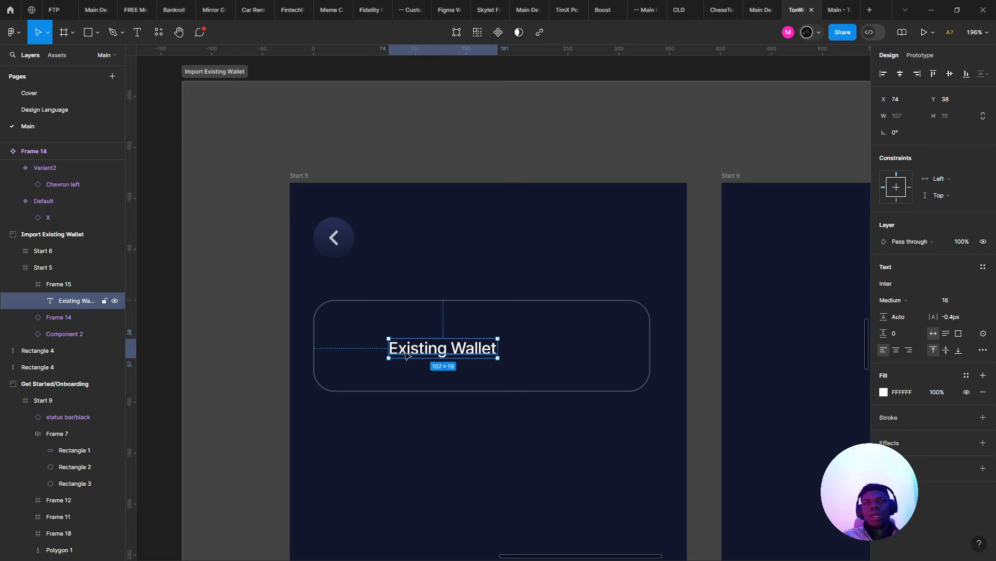
pyautogui.moveTo(405, 355); pyautogui.dragTo(383, 382)
pyautogui.scroll(3, 364, 333)
# - Retype the duplicated text below it as 'Import', undoing an accidental edit of the original
pyautogui.doubleClick(374, 353)
pyautogui.press('Escape')
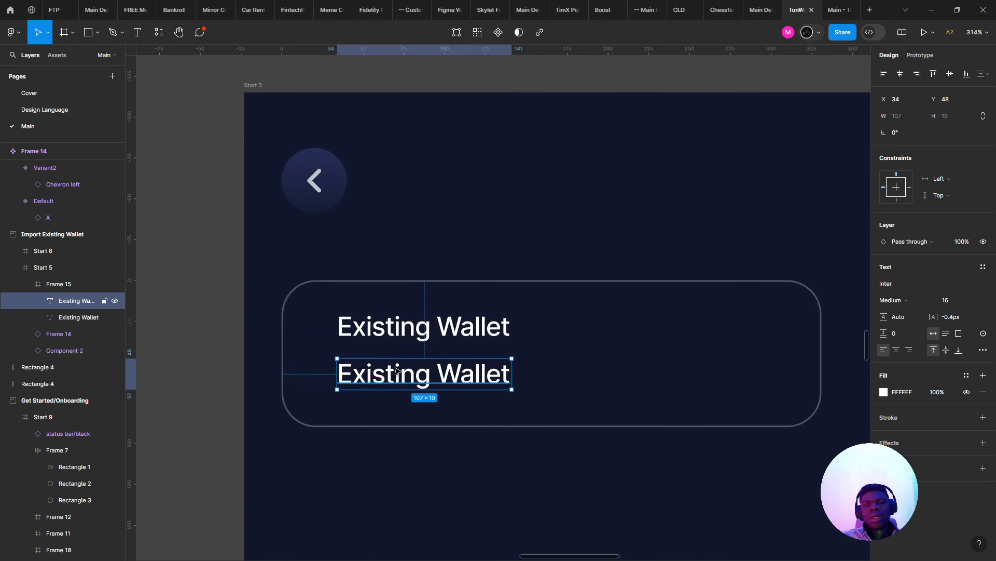
pyautogui.doubleClick(396, 369)
pyautogui.write('Import')
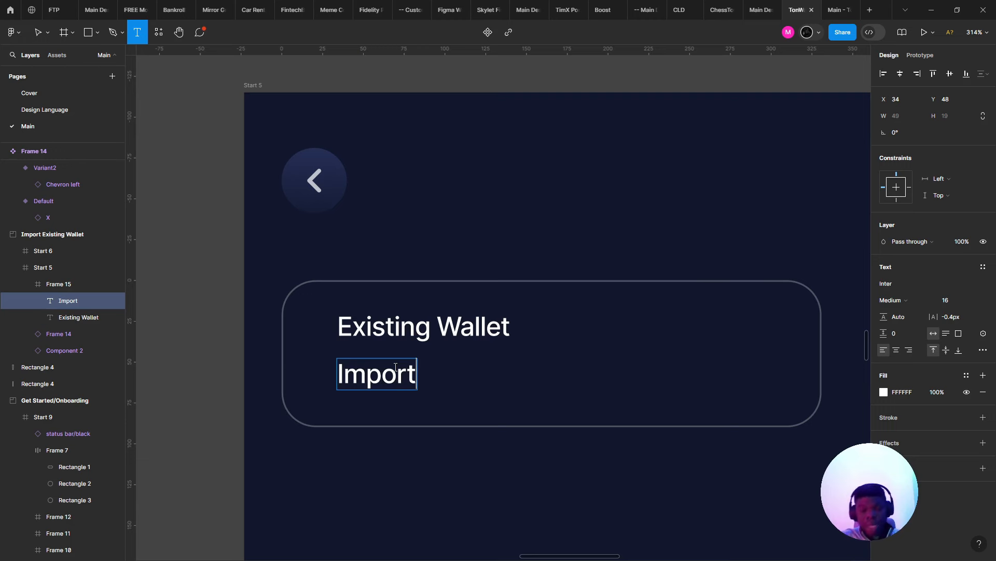
pyautogui.doubleClick(502, 321)
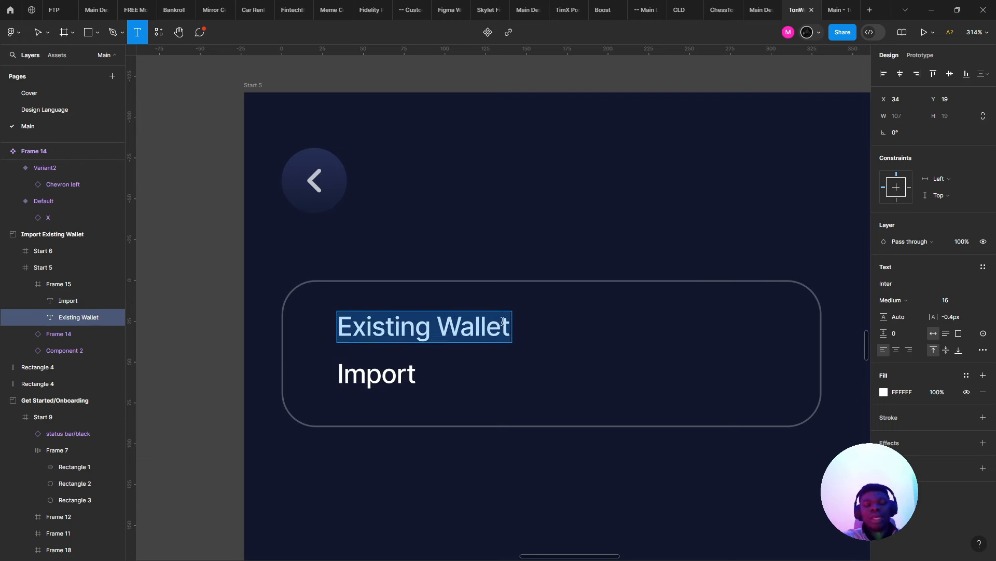
pyautogui.write('Import')
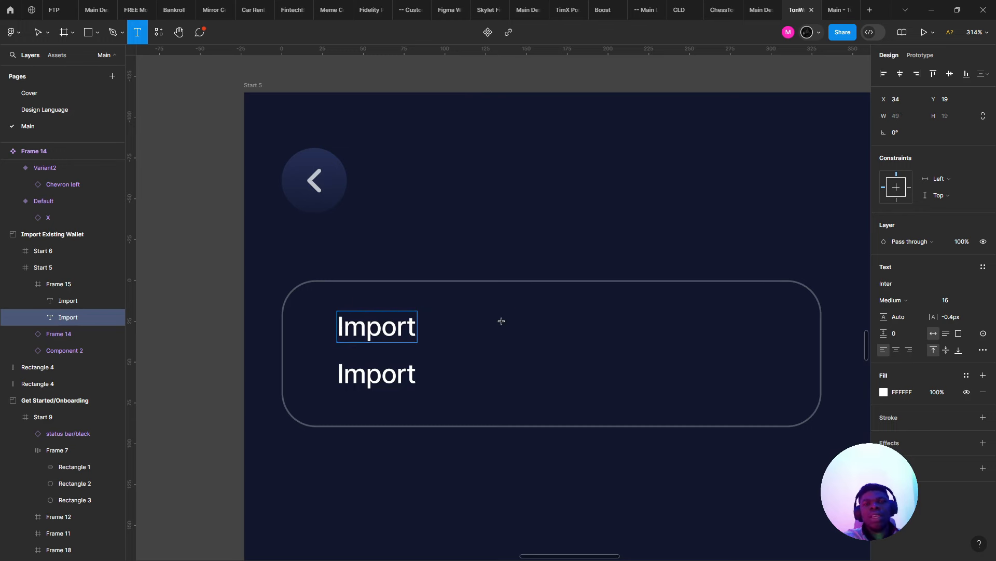
pyautogui.hotkey('ctrl', 'z')
pyautogui.doubleClick(390, 377)
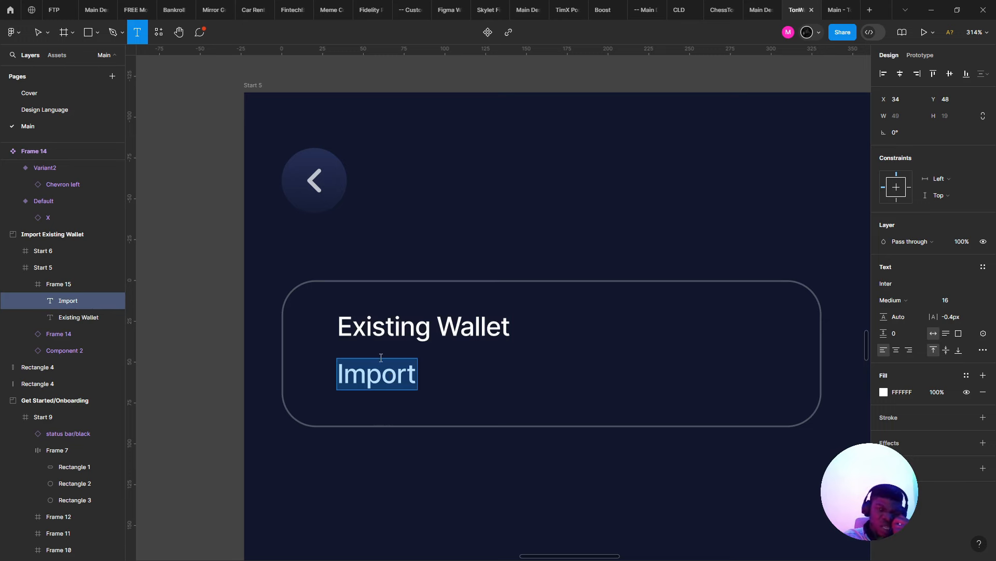
pyautogui.press('Escape')
# - Copy 'Existing Wallet' up to the header area and centre it horizontally
pyautogui.click(394, 340)
pyautogui.moveTo(394, 340); pyautogui.dragTo(527, 205)
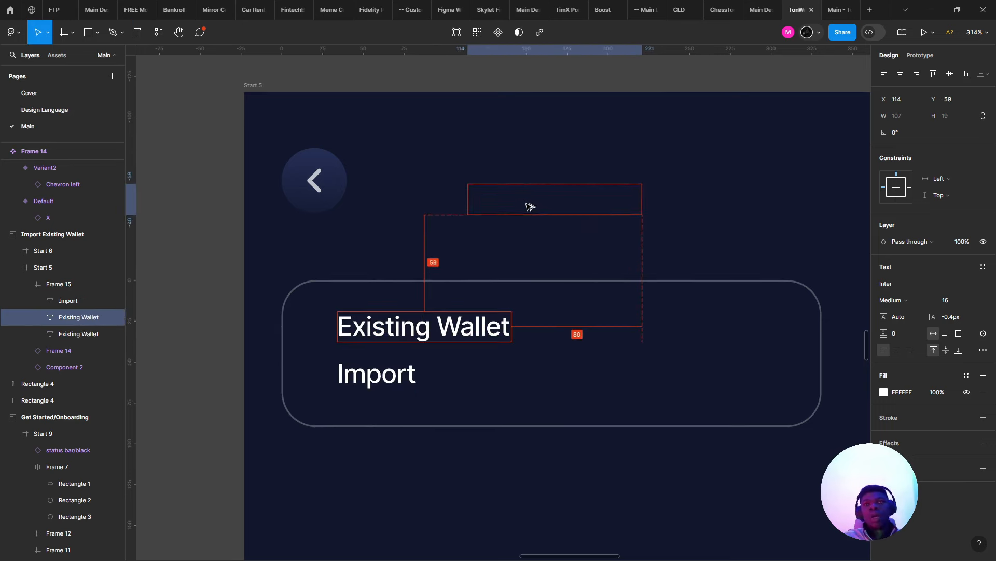
pyautogui.click(899, 76)
pyautogui.scroll(-3, 289, 302)
# - Cut and paste the card inside Start 5 and move it further down
pyautogui.moveTo(191, 299); pyautogui.dragTo(415, 433)
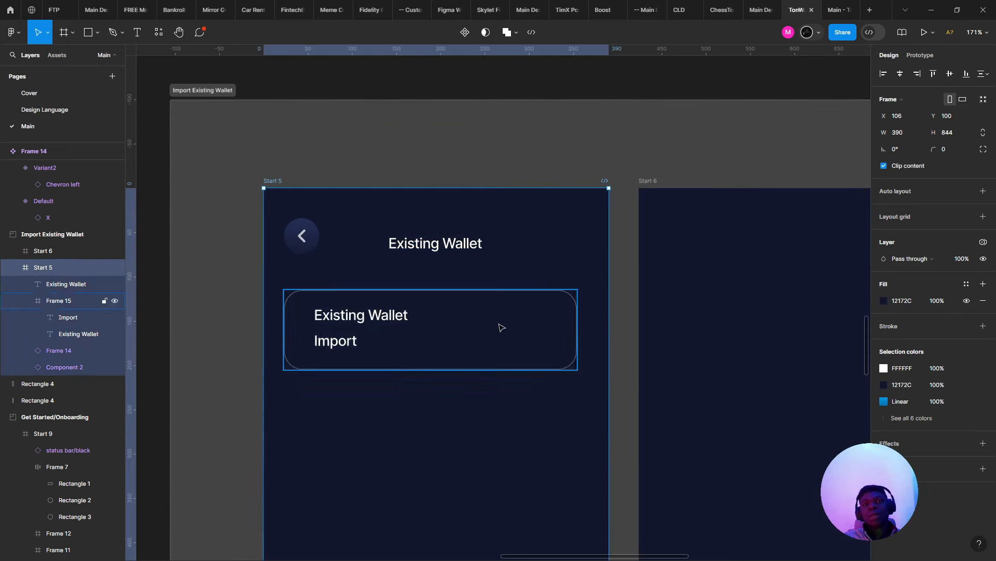
pyautogui.click(372, 318)
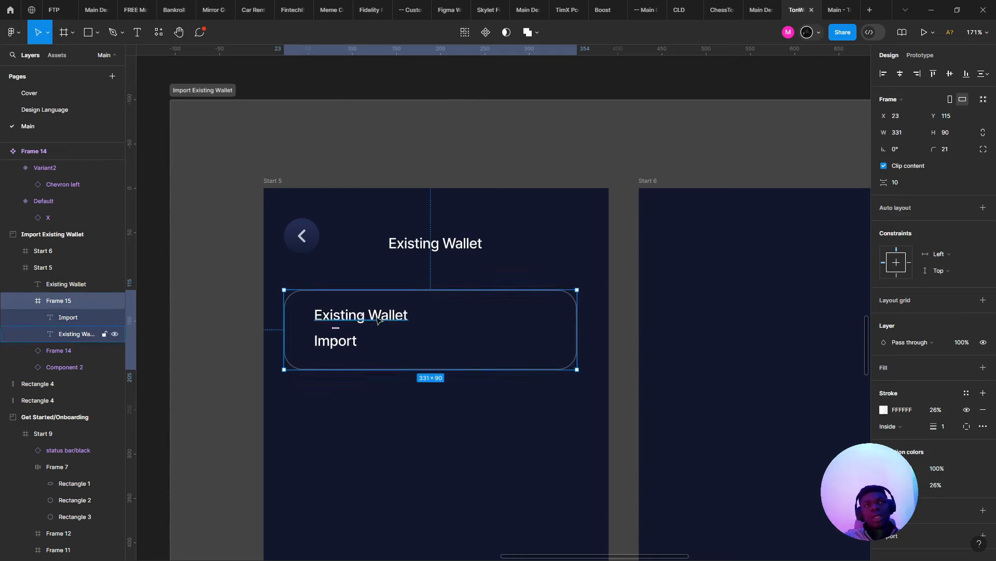
pyautogui.hotkey('ctrl', 'x')
pyautogui.click(378, 278)
pyautogui.hotkey('ctrl', 'v')
pyautogui.moveTo(414, 338); pyautogui.dragTo(414, 400)
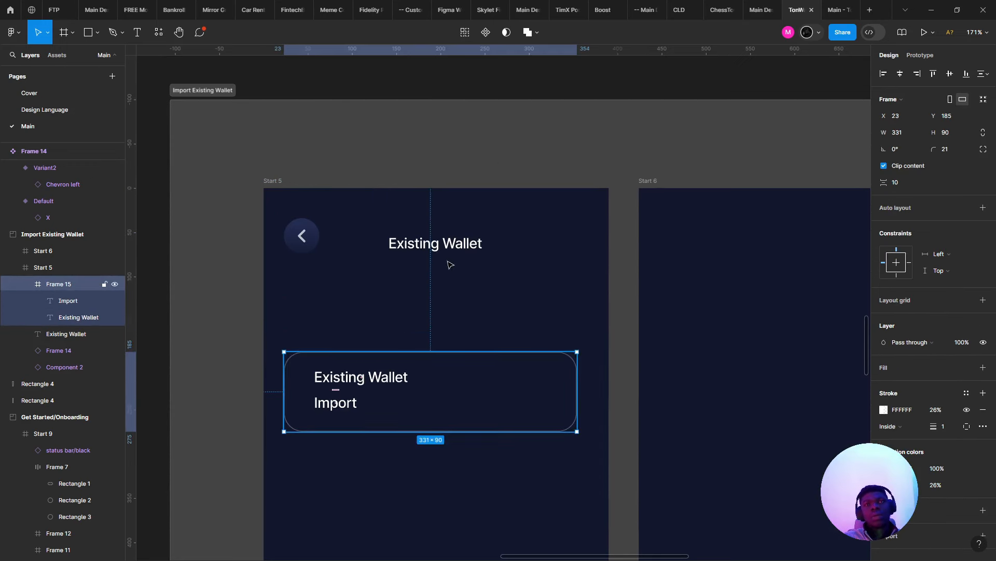
# - Retype the header text as 'Import Wallet'
pyautogui.doubleClick(448, 252)
pyautogui.scroll(2, 448, 251)
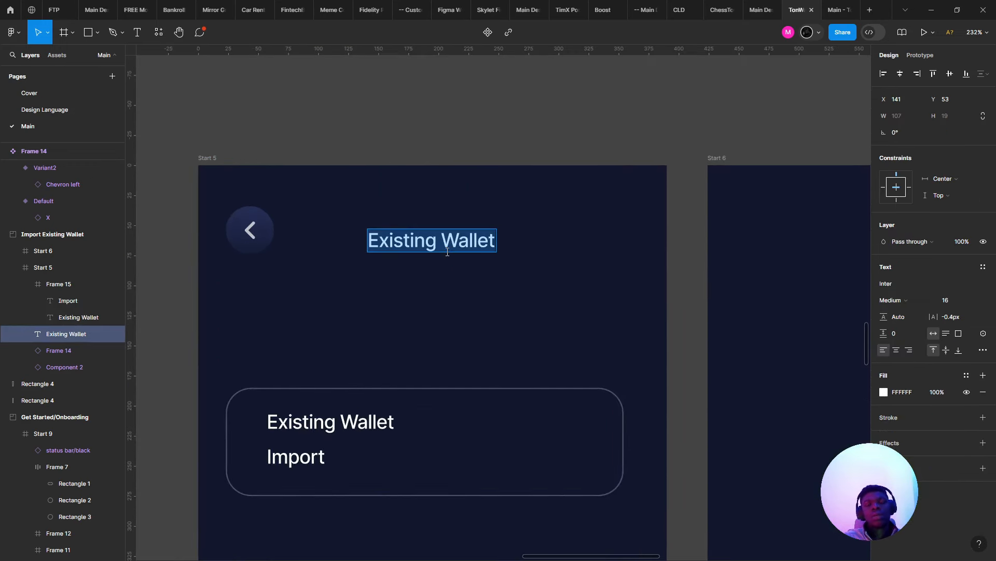
pyautogui.write('Wallet')
pyautogui.hotkey('ctrl', 'a')
pyautogui.write('Imp')
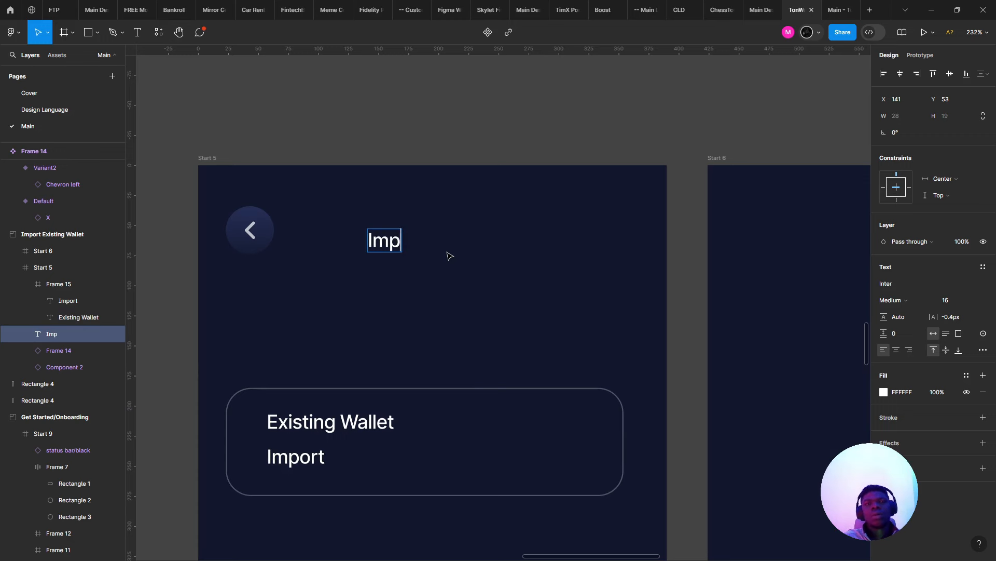
pyautogui.write('ortant')
pyautogui.press('BackSpace')
pyautogui.press('BackSpace')
pyautogui.press('BackSpace')
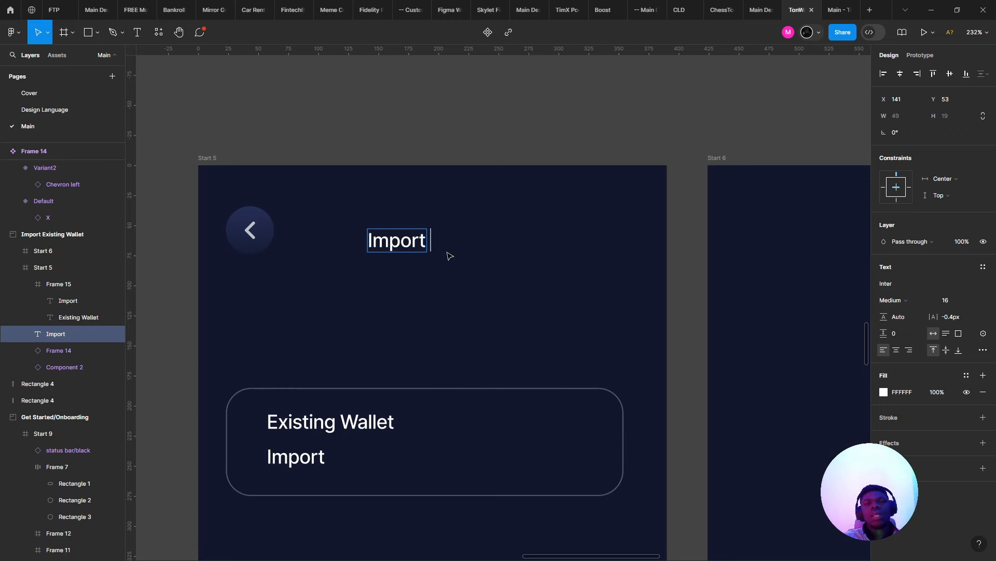
pyautogui.write('Wallet')
pyautogui.press('Escape')
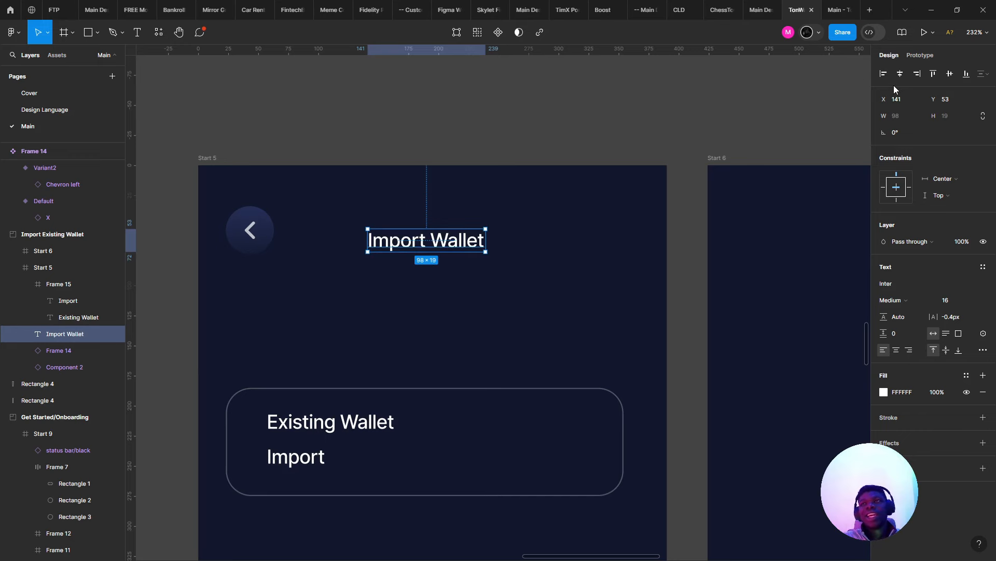
# - Centre the 'Import Wallet' header horizontally and set it to Medium weight, 18 px
pyautogui.click(900, 73)
pyautogui.scroll(-8, 454, 151)
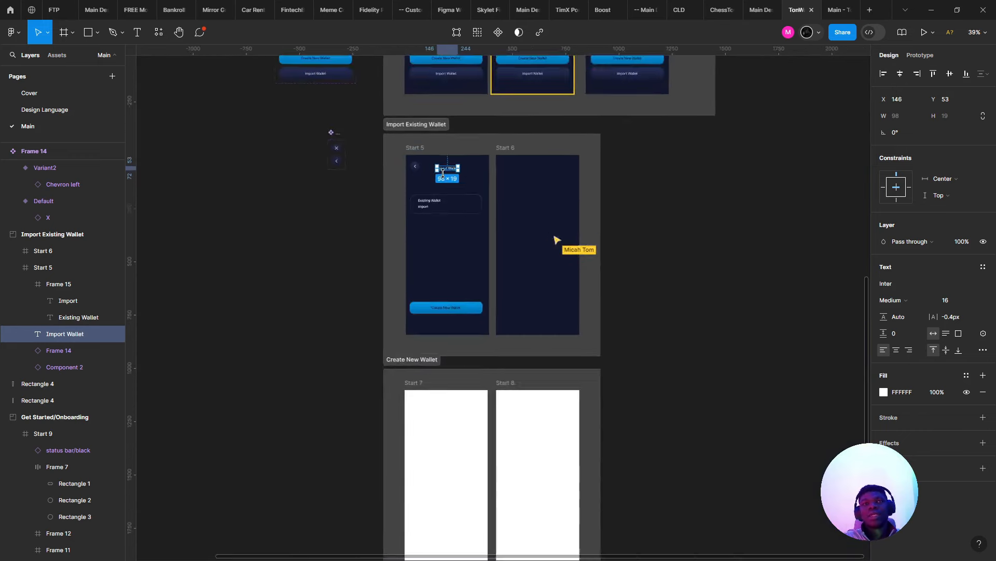
pyautogui.scroll(7, 445, 176)
pyautogui.moveTo(451, 159); pyautogui.dragTo(335, 210)
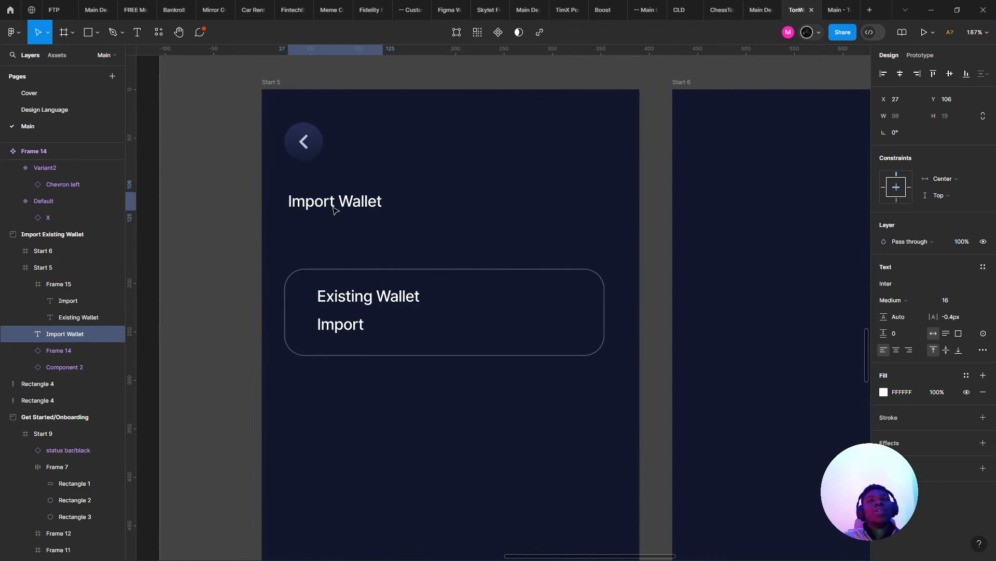
pyautogui.hotkey('ctrl', 'z')
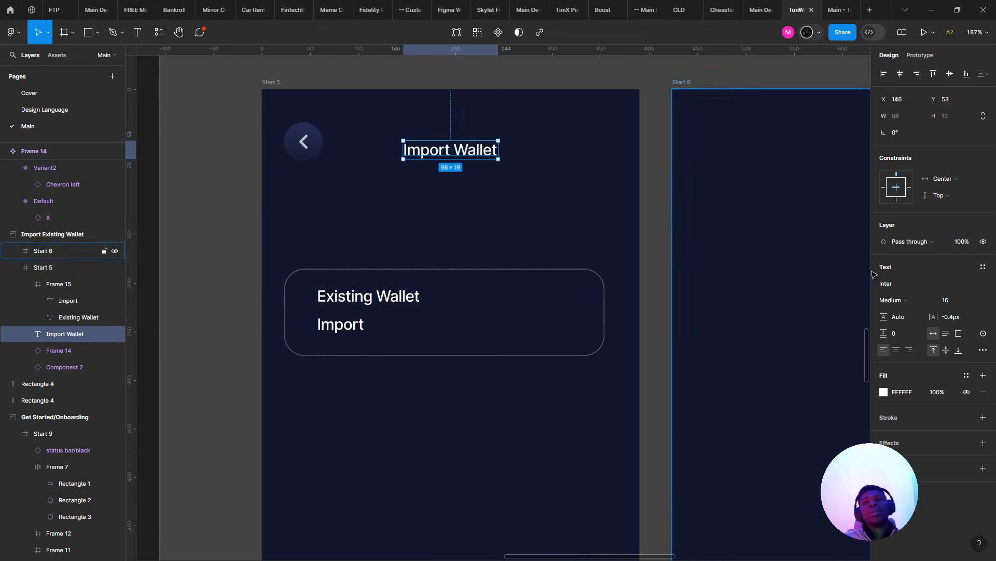
pyautogui.click(897, 307)
pyautogui.click(906, 300)
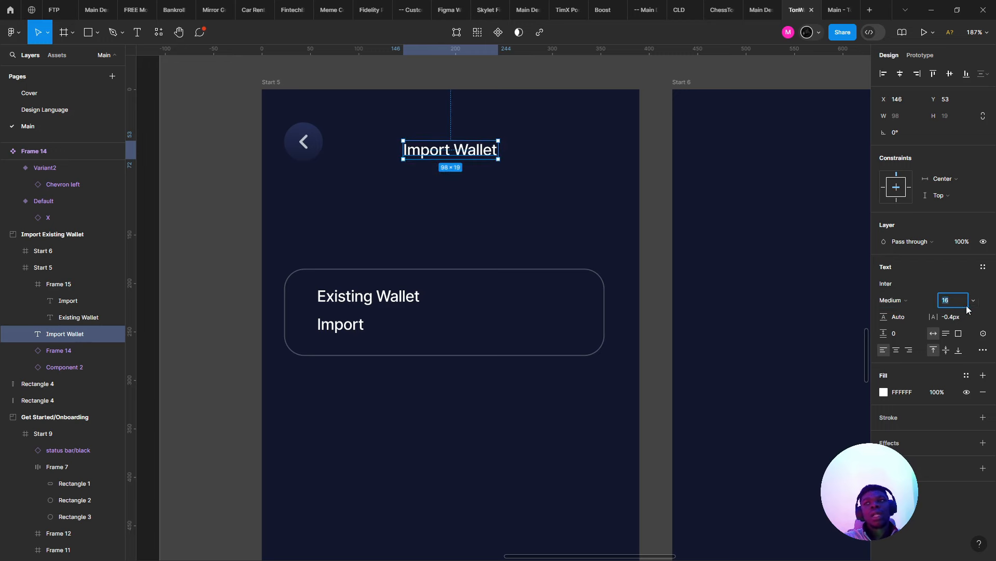
pyautogui.click(973, 300)
pyautogui.click(972, 301)
pyautogui.click(954, 305)
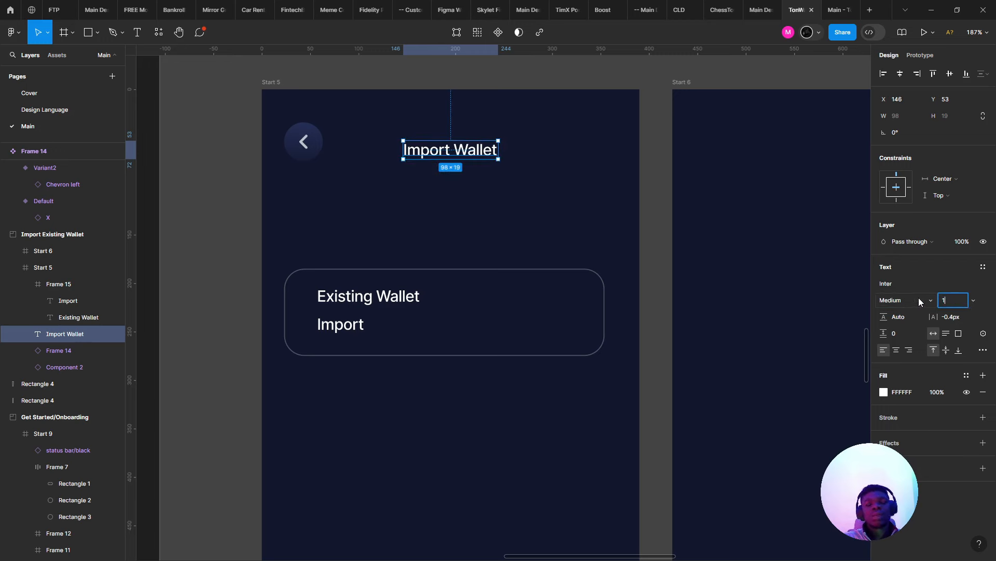
pyautogui.press('Return')
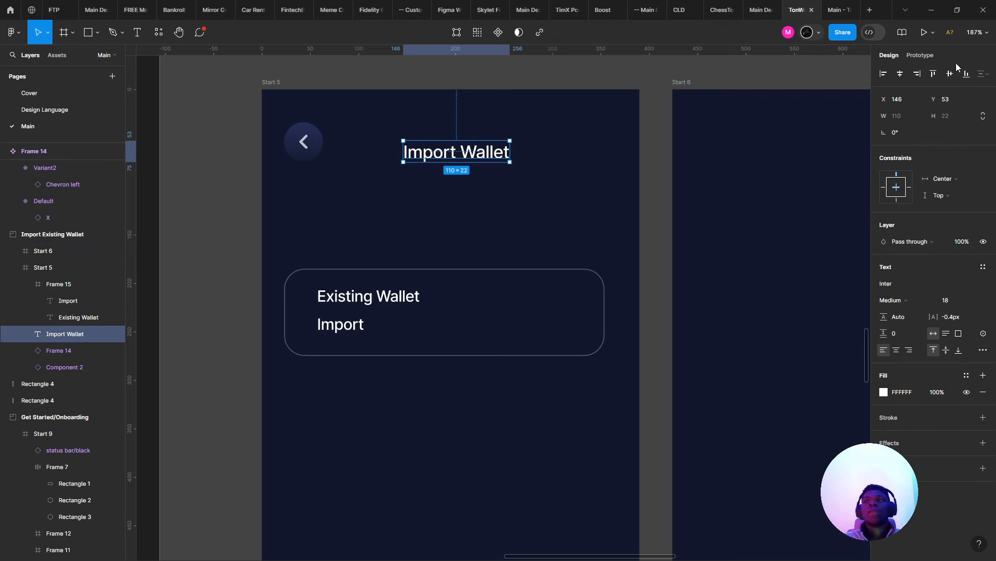
# - Line the header up with the back arrow's centre, then select the card
pyautogui.scroll(1, 514, 169)
pyautogui.scroll(2, 474, 167)
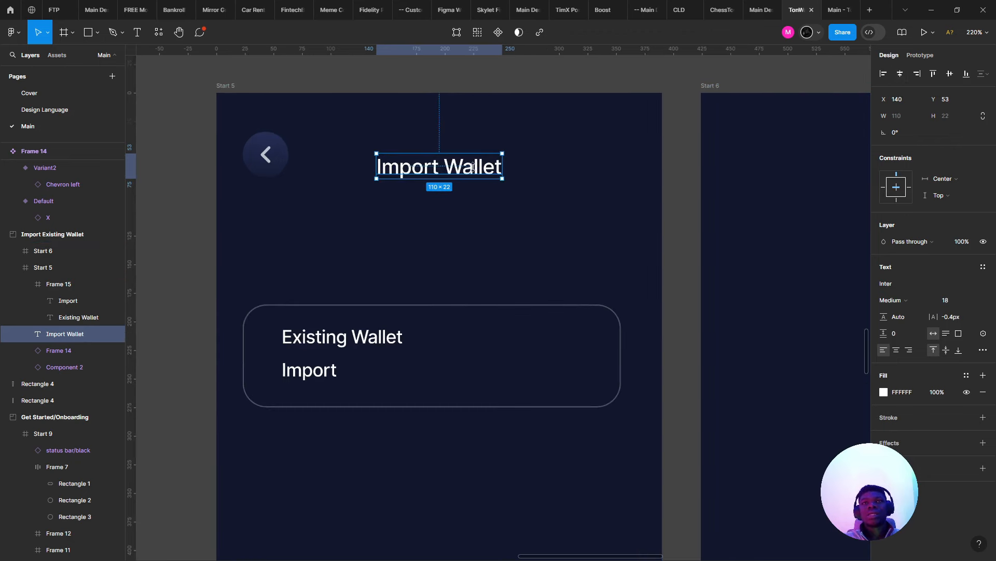
pyautogui.moveTo(473, 167); pyautogui.dragTo(468, 160)
pyautogui.click(477, 186)
pyautogui.scroll(-3, 477, 186)
pyautogui.scroll(3, 447, 270)
pyautogui.click(394, 298)
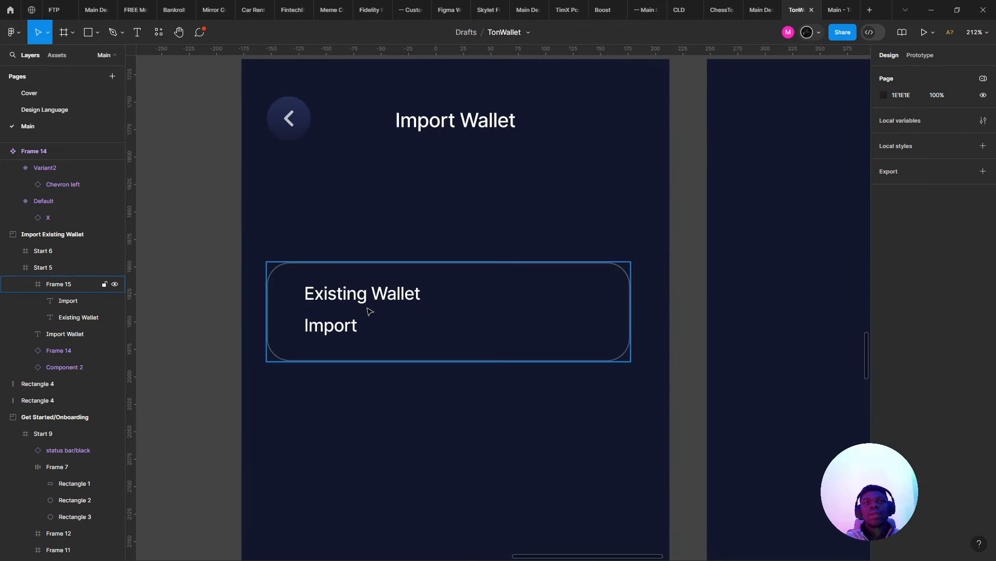
# - Change the card's Import text to read 'Import wallet with a'
pyautogui.click(349, 319)
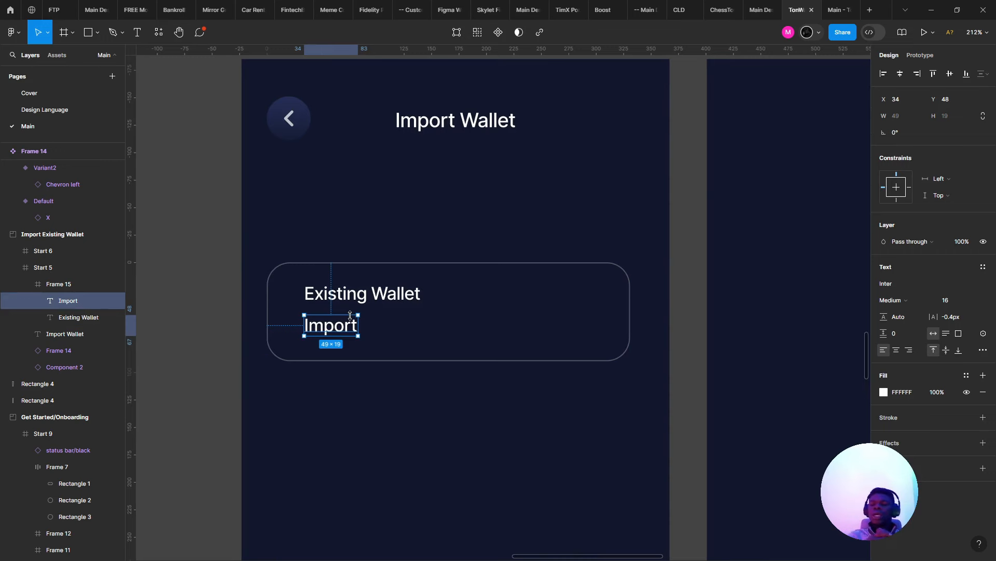
pyautogui.doubleClick(350, 315)
pyautogui.write('Important')
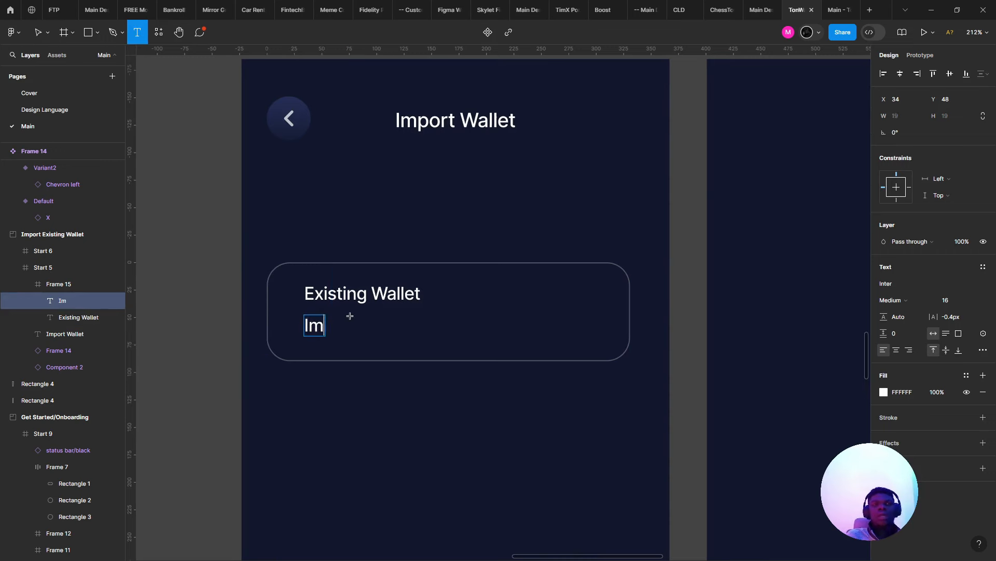
pyautogui.press('BackSpace')
pyautogui.press('BackSpace')
pyautogui.press('BackSpace')
pyautogui.press('BackSpace')
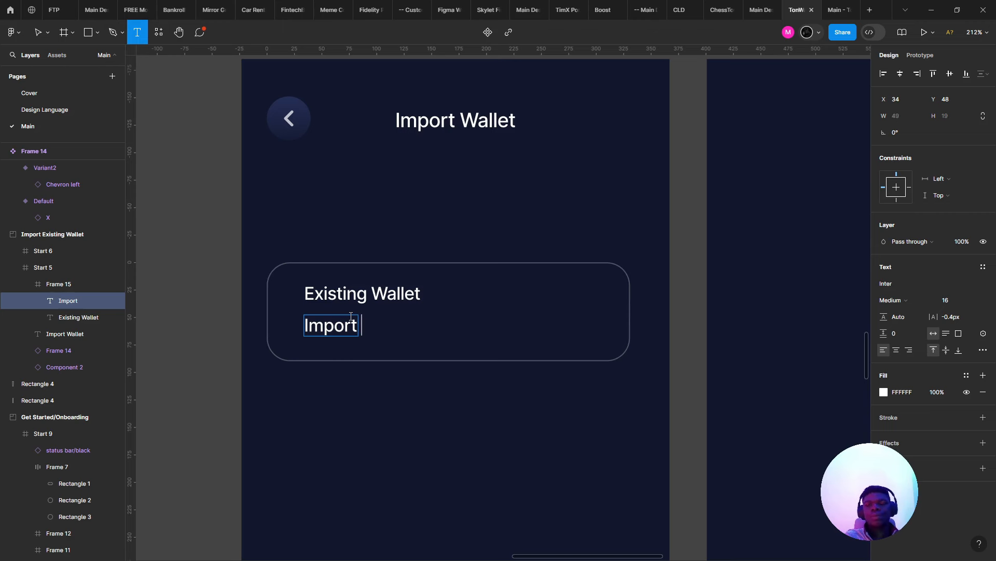
pyautogui.write('wallet with')
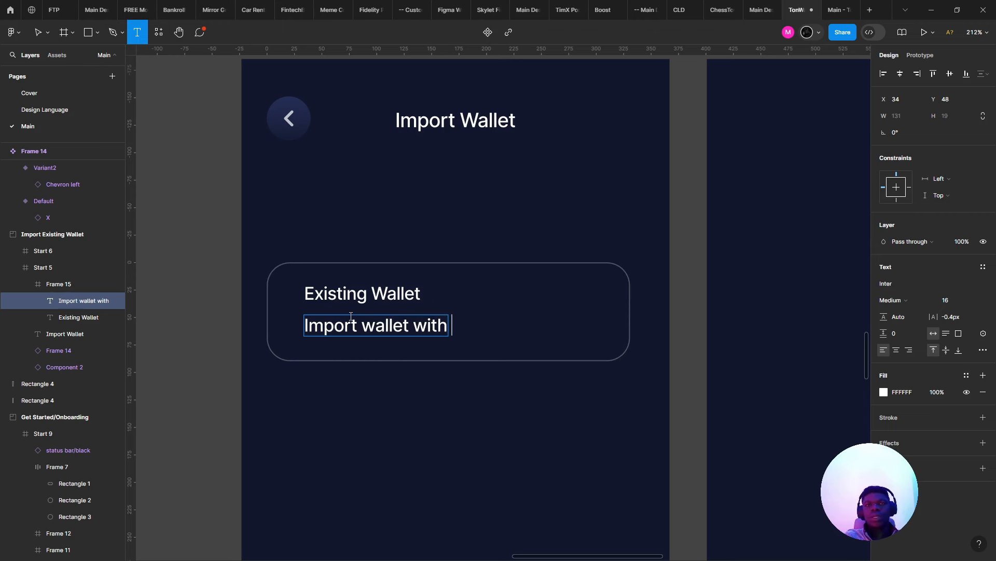
pyautogui.write(' a')
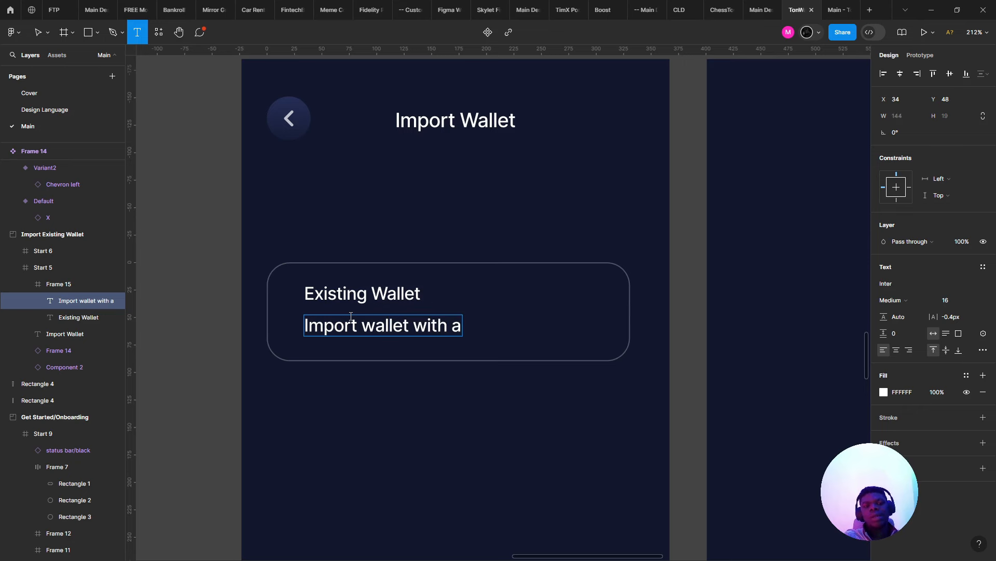
pyautogui.press('Tab')
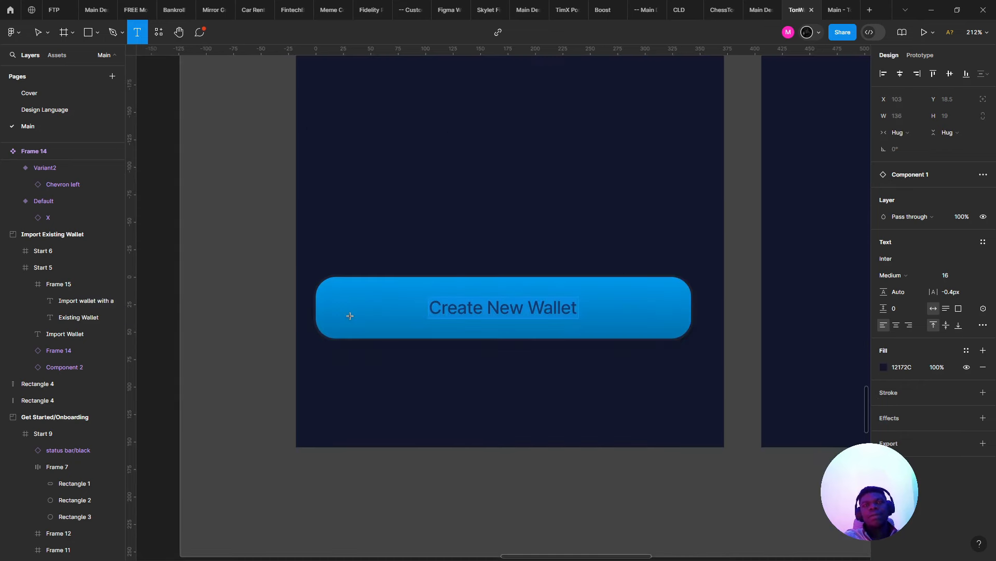
# - Replace 'a' with '24 secret recovery key' in the card's description
pyautogui.scroll(6, 349, 316)
pyautogui.scroll(-3, 350, 316)
pyautogui.scroll(3, 350, 316)
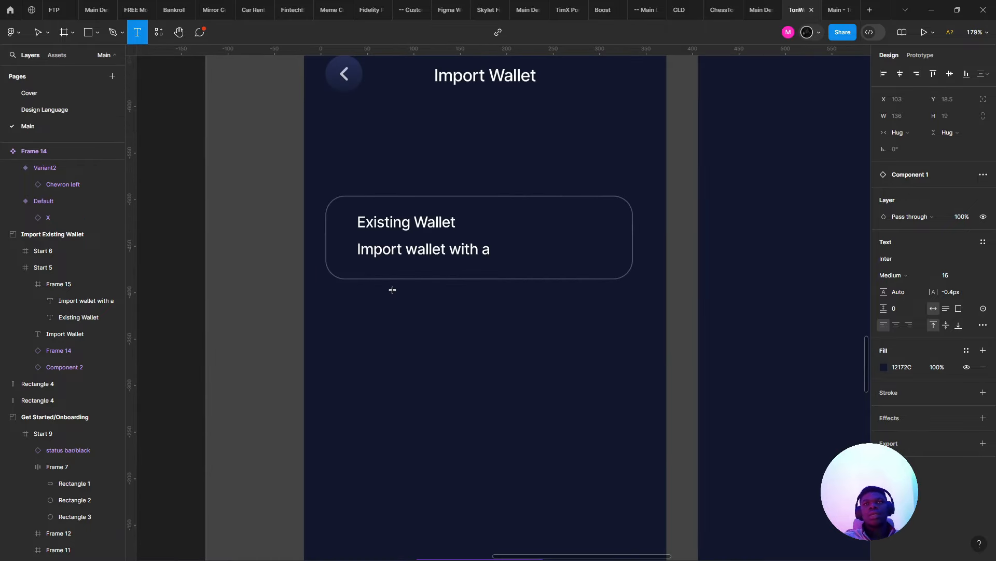
pyautogui.click(482, 251)
pyautogui.write('24')
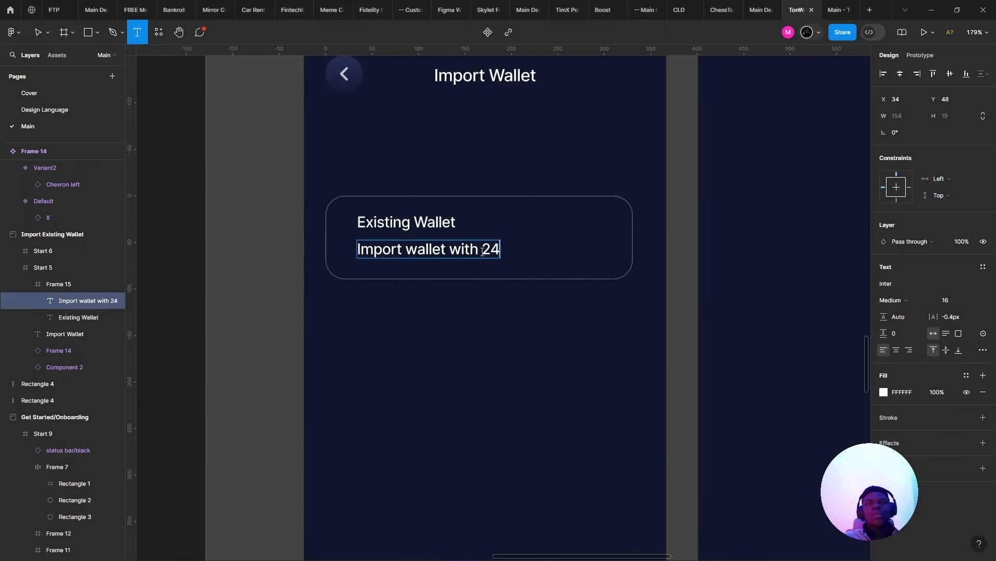
pyautogui.write(' kety')
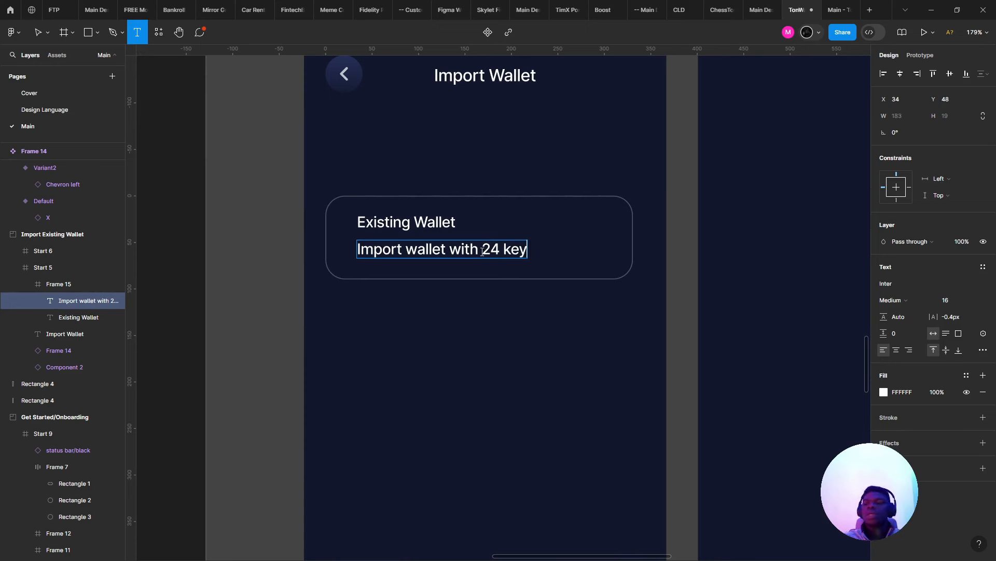
pyautogui.press('BackSpace')
pyautogui.press('BackSpace')
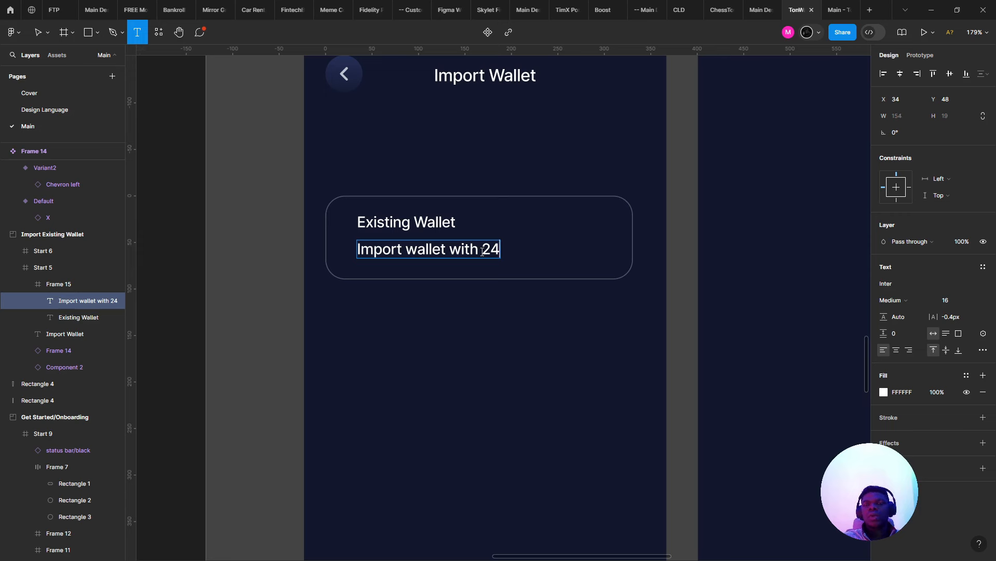
pyautogui.write('cret key')
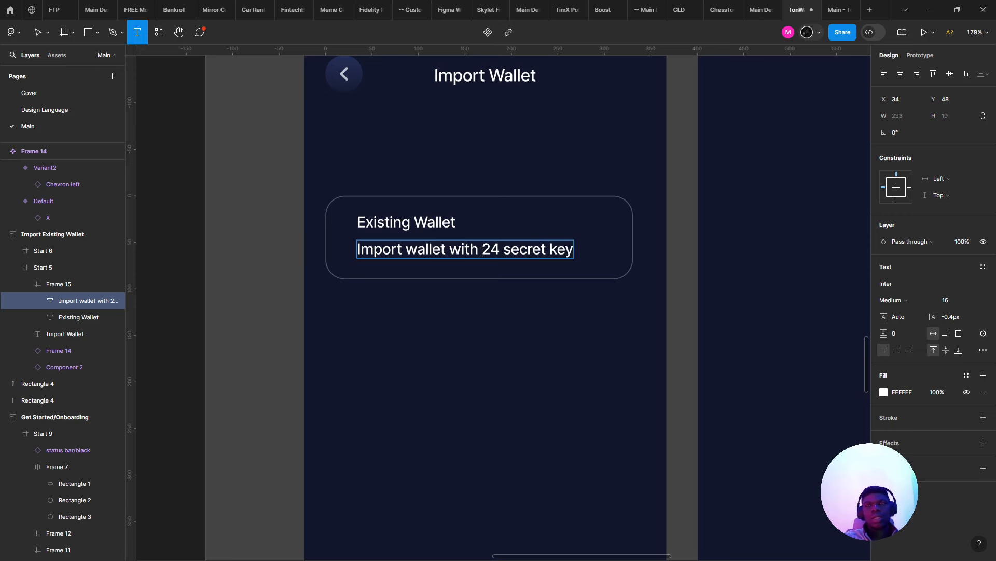
pyautogui.write(' phr')
pyautogui.press('BackSpace')
pyautogui.press('BackSpace')
pyautogui.press('BackSpace')
pyautogui.write('recover')
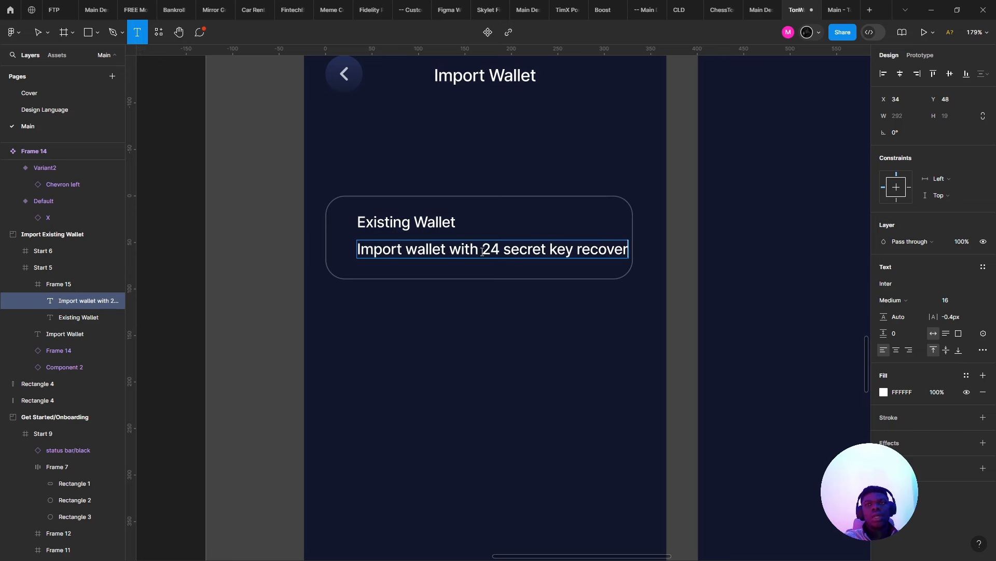
pyautogui.hotkey('ctrl', 'shift', 'Left')
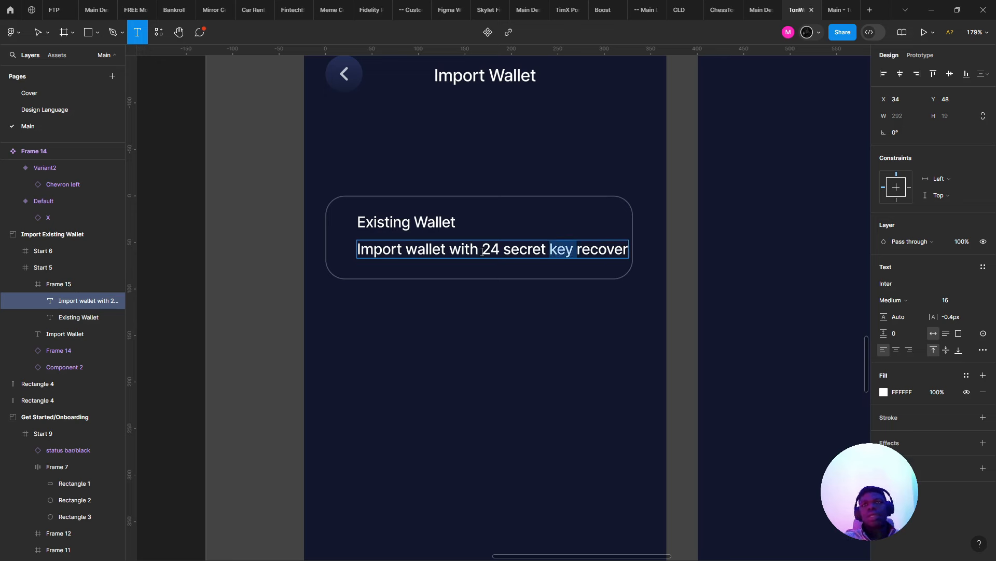
pyautogui.press('BackSpace')
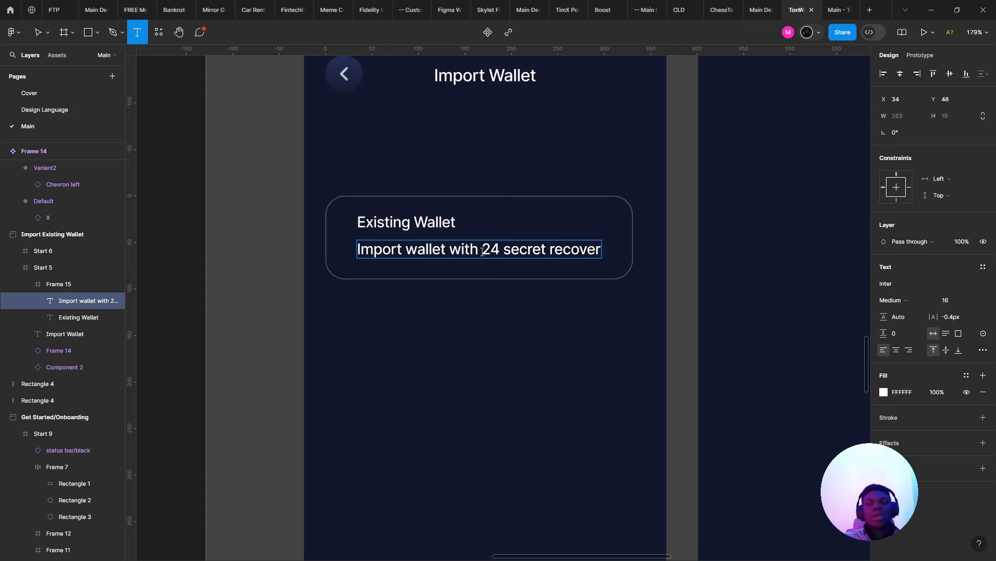
pyautogui.write('y key')
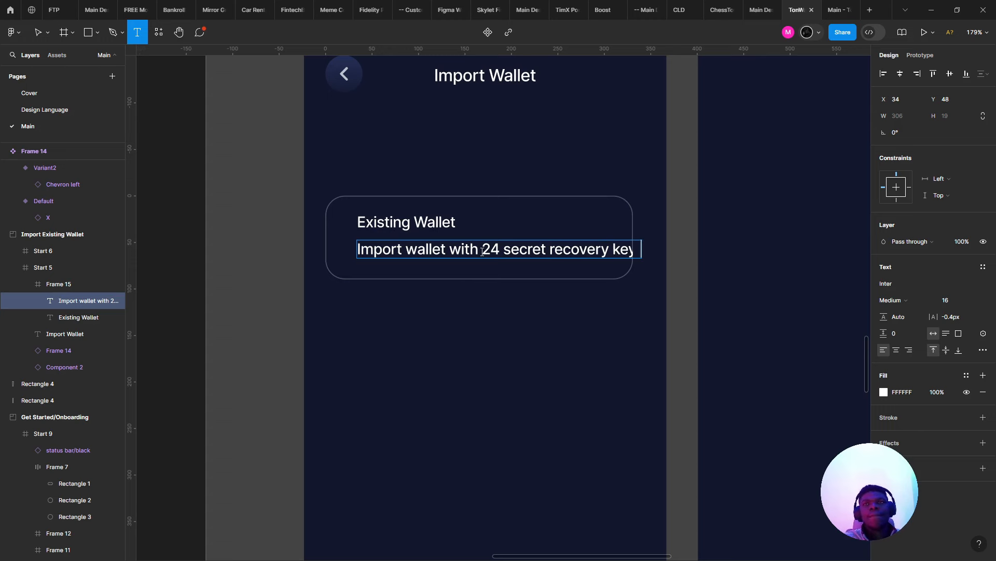
pyautogui.press('BackSpace')
pyautogui.press('BackSpace')
pyautogui.write('y ')
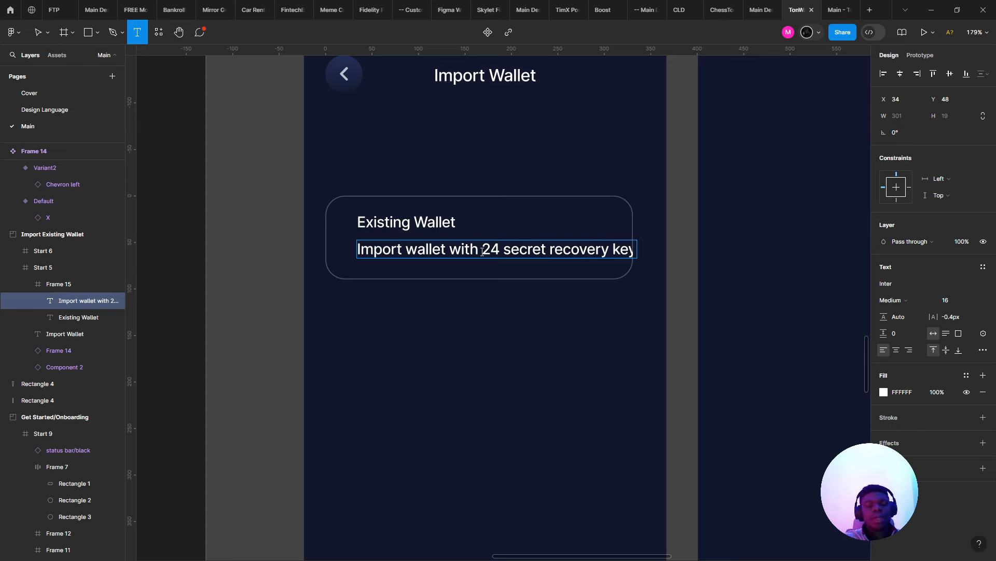
pyautogui.write('y')
pyautogui.press('Escape')
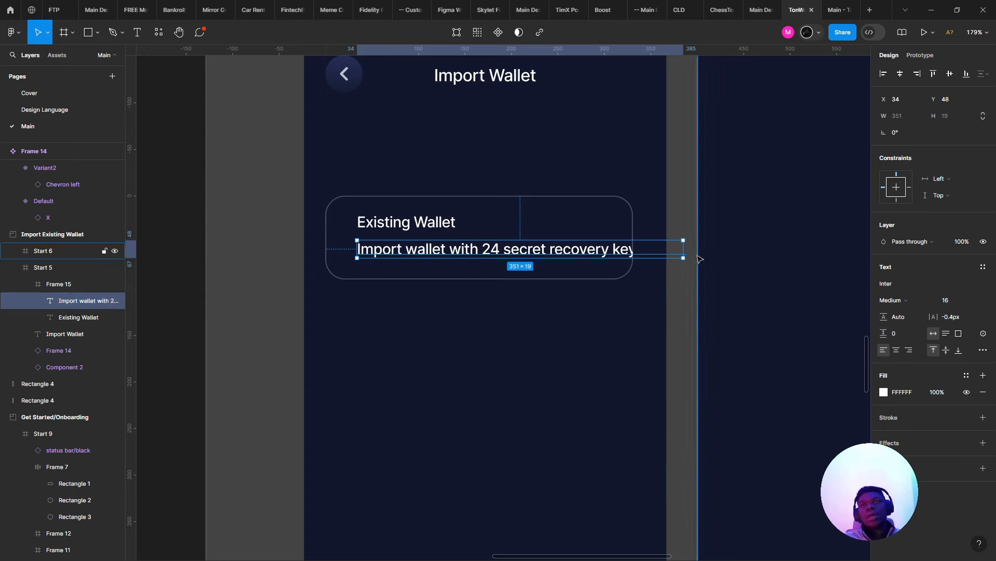
# - Narrow the description so it wraps, and make the Existing Wallet card taller
pyautogui.moveTo(681, 248); pyautogui.dragTo(596, 250)
pyautogui.click(605, 250)
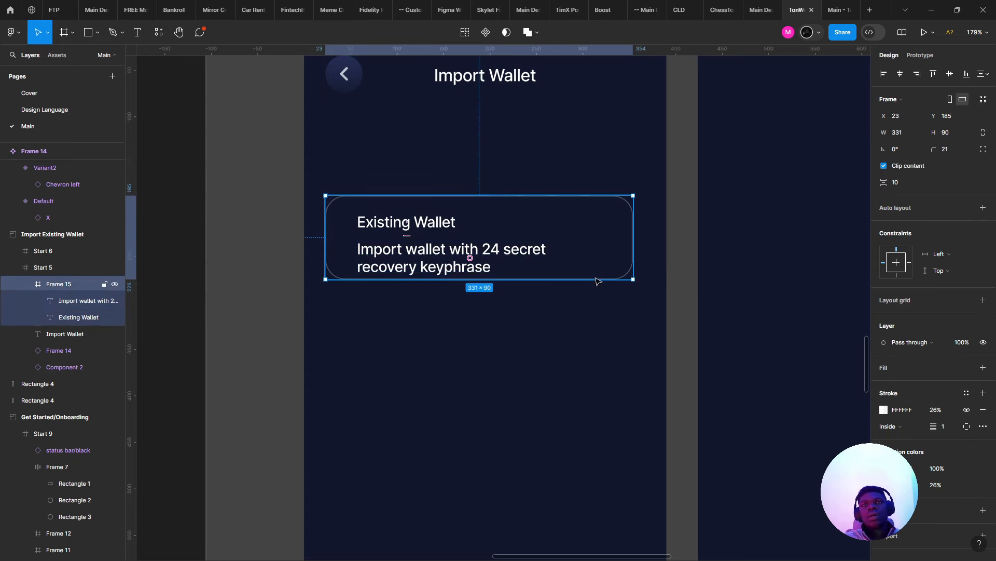
pyautogui.moveTo(604, 340); pyautogui.dragTo(547, 311)
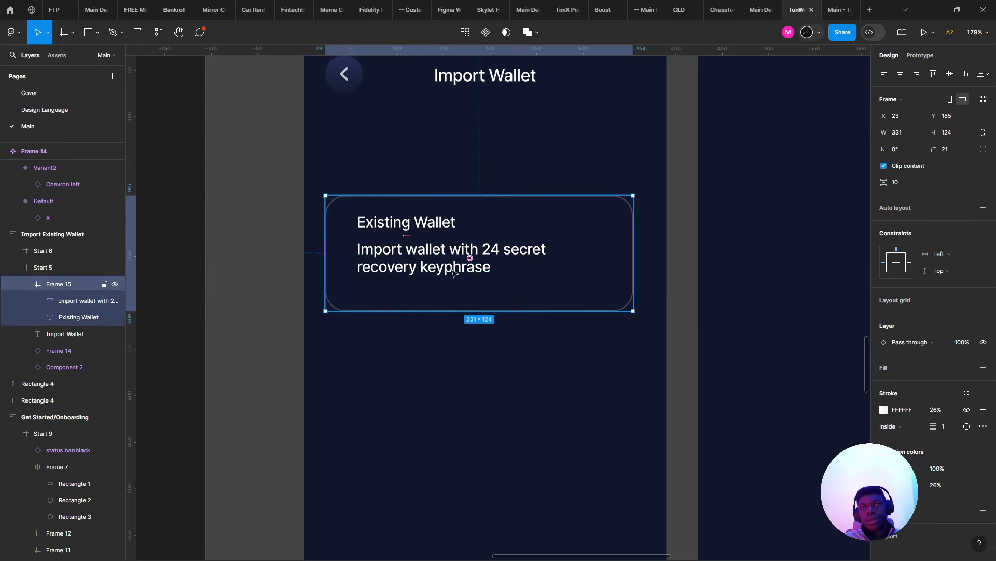
# - Split 'keyphrase' into 'key phrase' and set the description to 13 px Regular
pyautogui.click(453, 273)
pyautogui.doubleClick(451, 270)
pyautogui.click(444, 267)
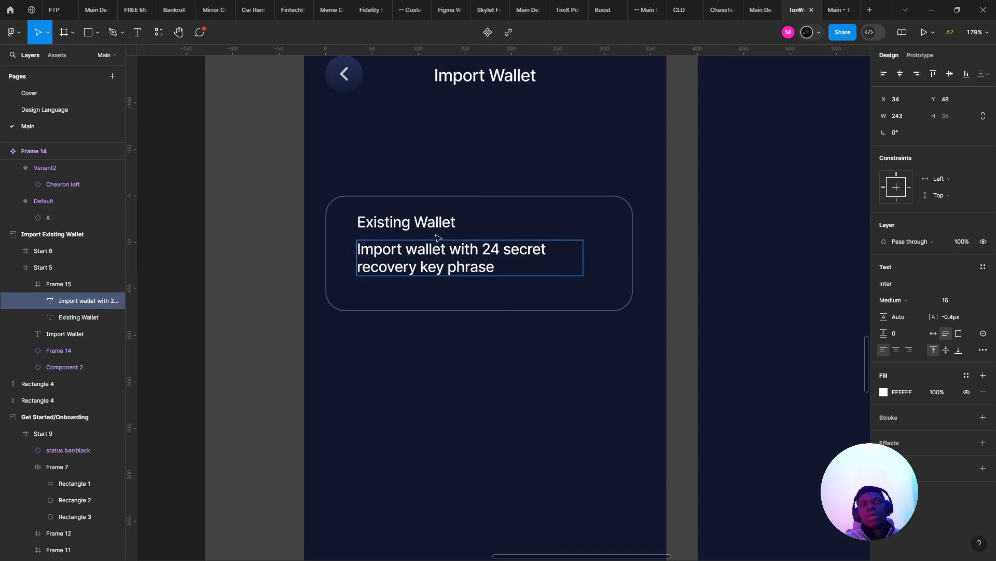
pyautogui.press('Escape')
pyautogui.click(959, 299)
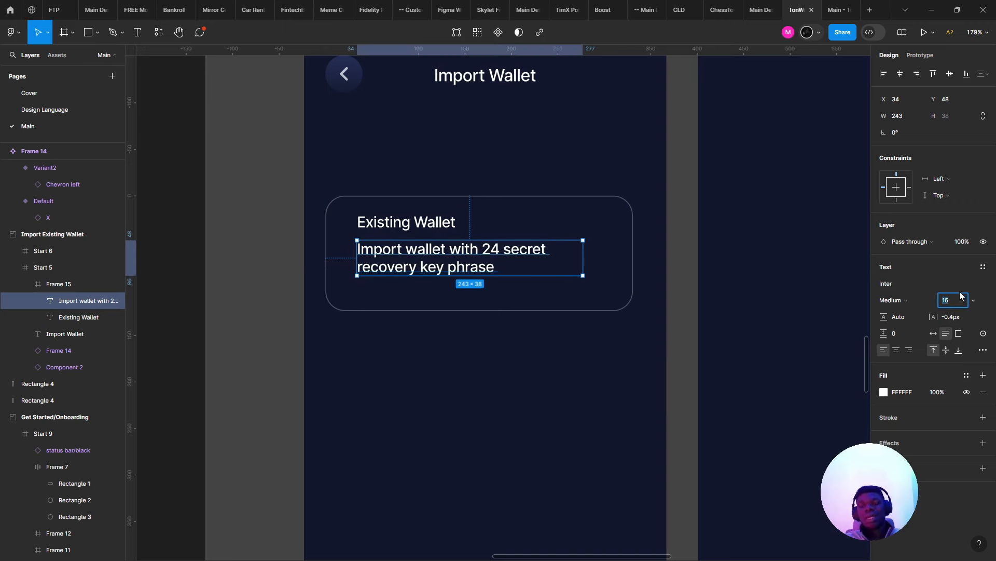
pyautogui.press('Down')
pyautogui.press('Down')
pyautogui.press('Down')
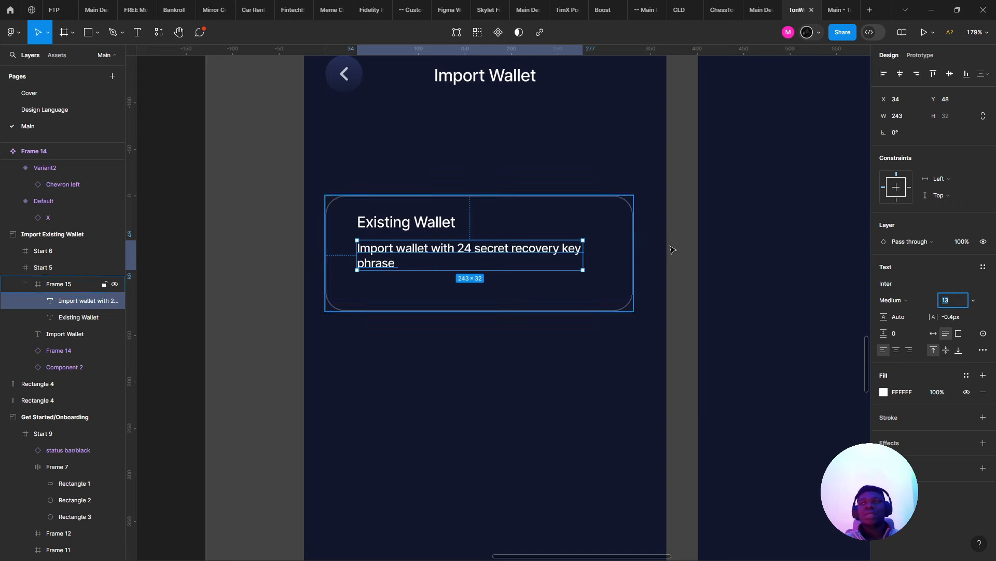
pyautogui.click(893, 300)
pyautogui.click(891, 286)
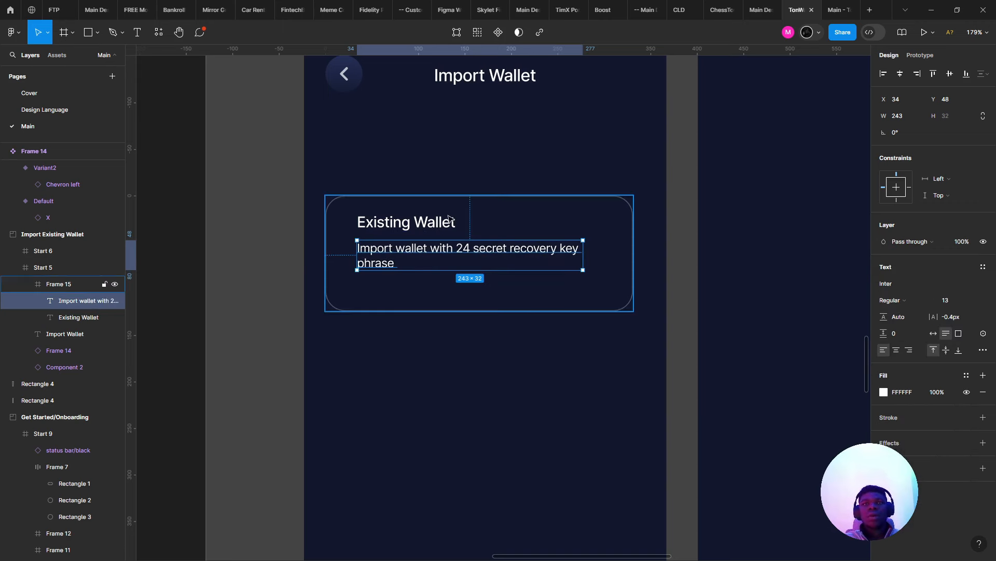
# - Select the Existing Wallet heading, then the onboarding Import Wallet button
pyautogui.click(409, 220)
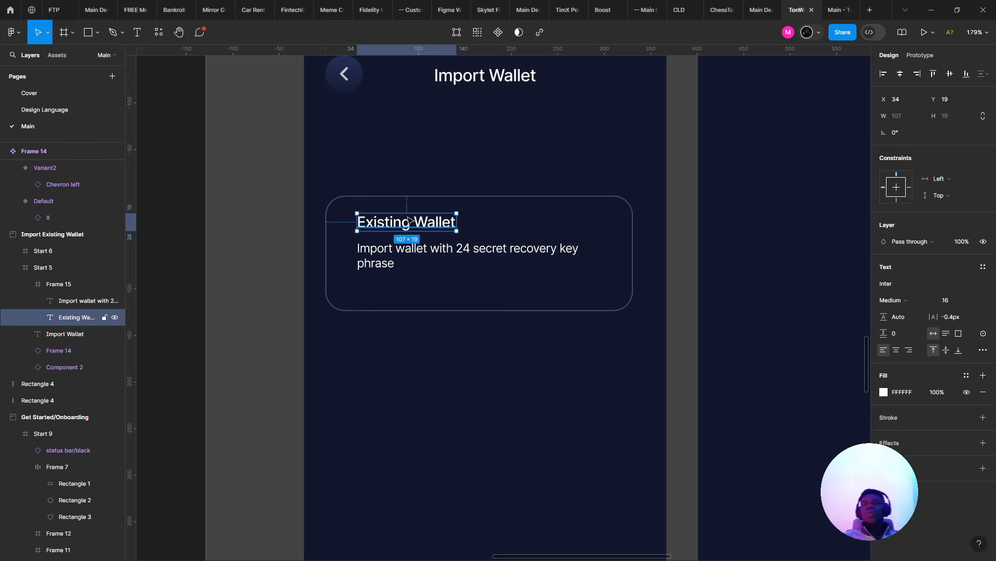
pyautogui.scroll(3, 407, 219)
pyautogui.scroll(-4, 400, 214)
pyautogui.scroll(2, 384, 179)
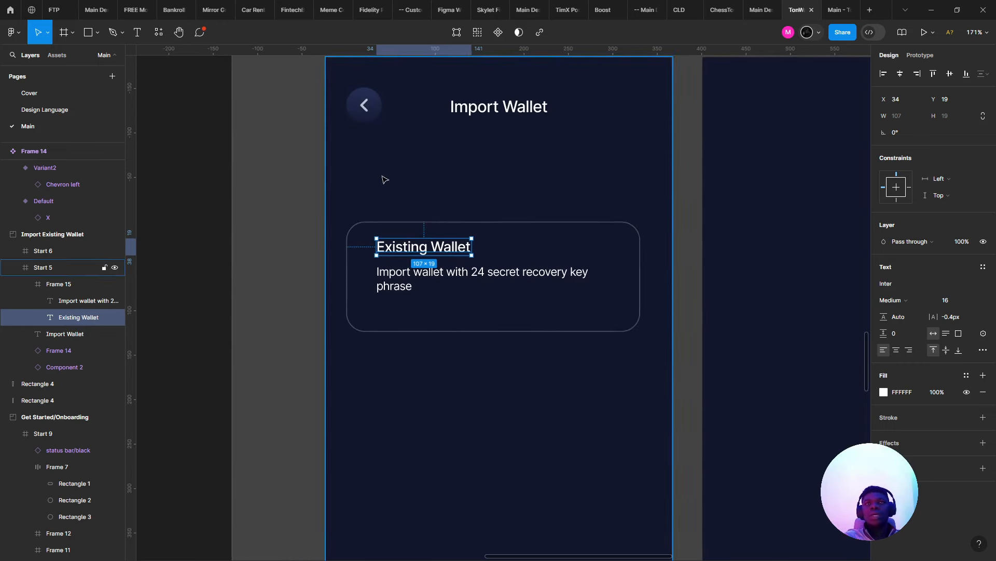
pyautogui.scroll(-5, 429, 199)
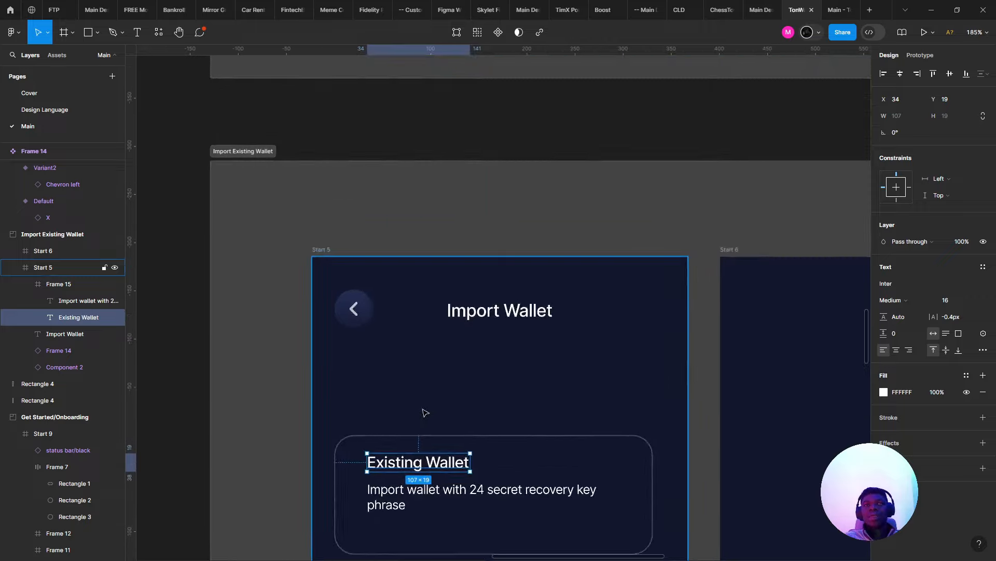
pyautogui.click(459, 241)
# - Move the Brand colors image down beside Component 1
pyautogui.doubleClick(459, 241)
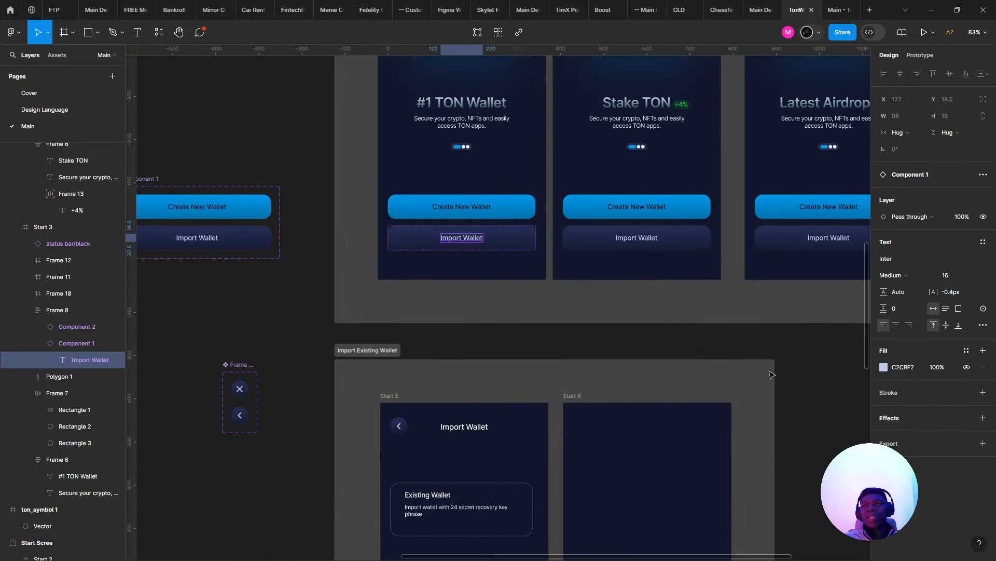
pyautogui.scroll(-8, 426, 350)
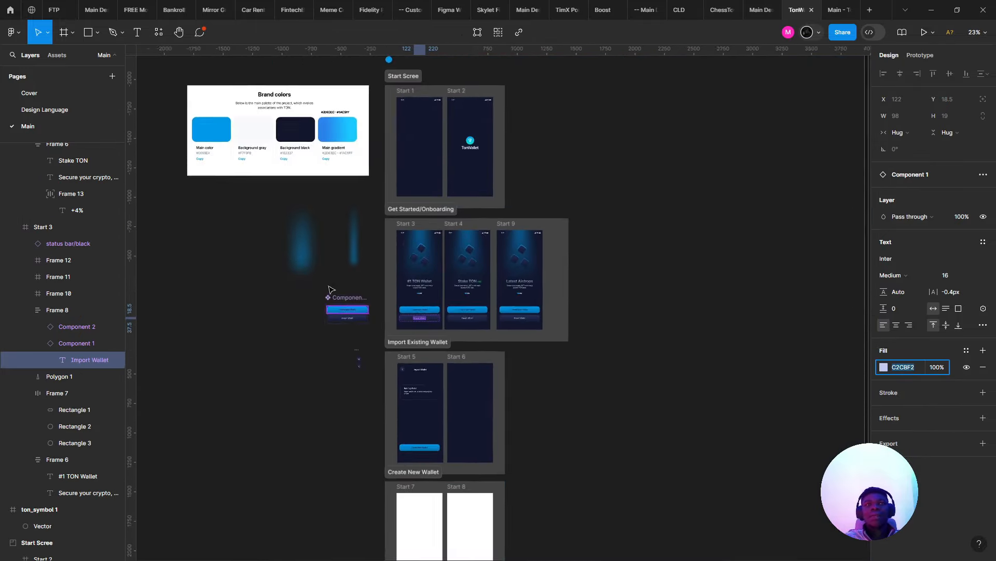
pyautogui.click(320, 147)
pyautogui.moveTo(408, 368); pyautogui.dragTo(506, 375)
pyautogui.scroll(2, 506, 375)
pyautogui.scroll(-1, 506, 374)
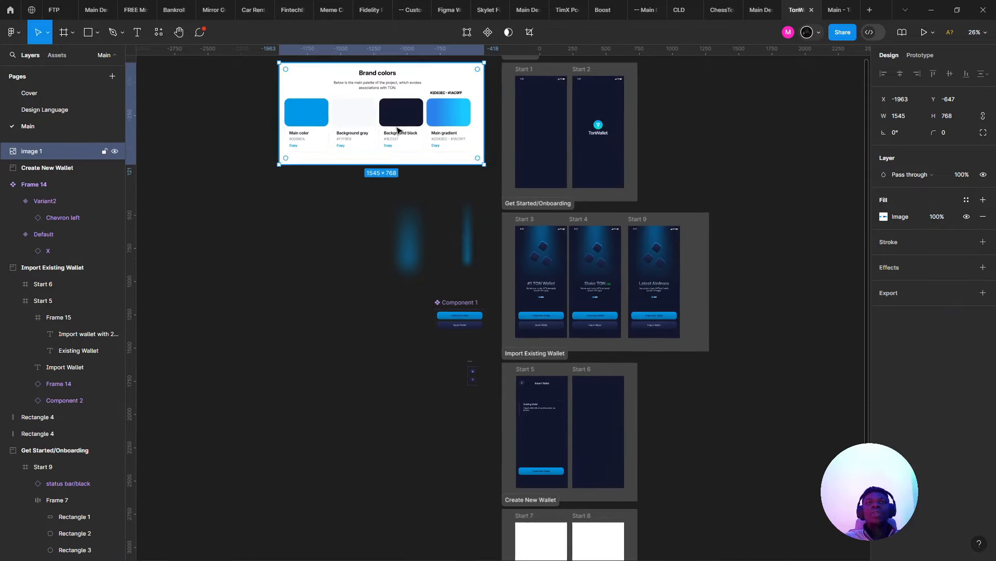
pyautogui.moveTo(399, 130); pyautogui.dragTo(397, 449)
pyautogui.scroll(5, 509, 202)
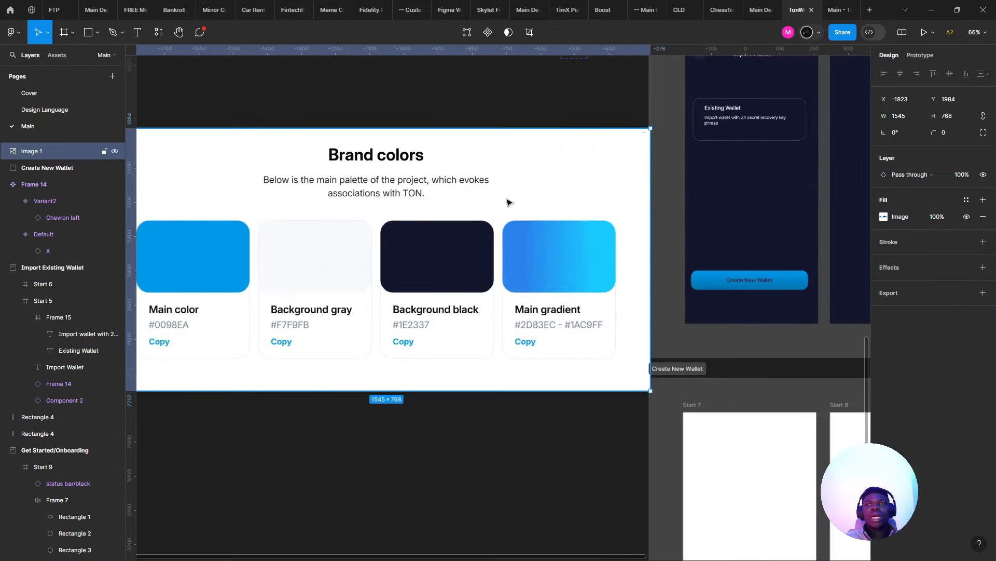
pyautogui.moveTo(468, 151); pyautogui.dragTo(325, 170)
pyautogui.scroll(-2, 374, 176)
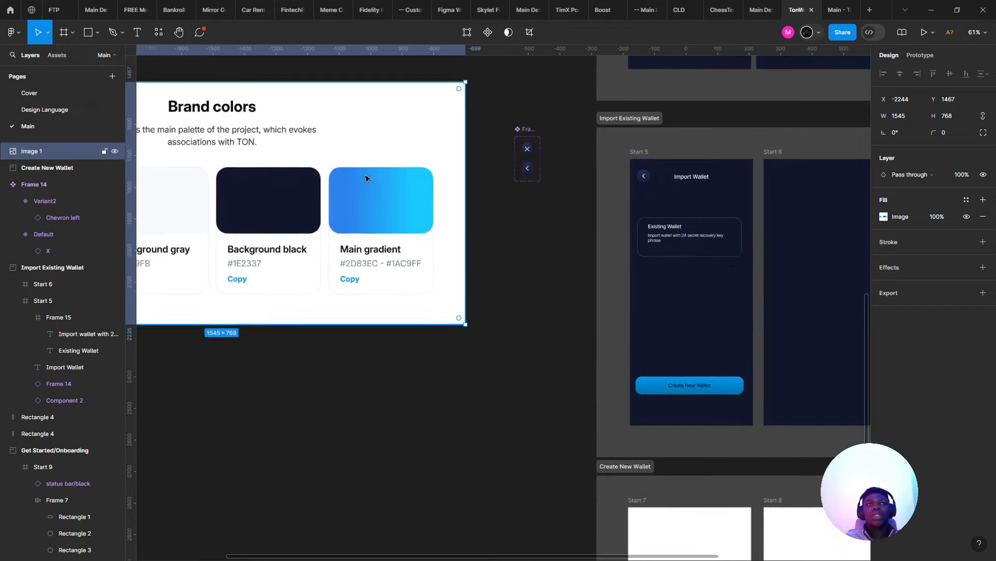
# - Draw grey squares with the Rectangle tool below the Brand colors image
pyautogui.click(63, 32)
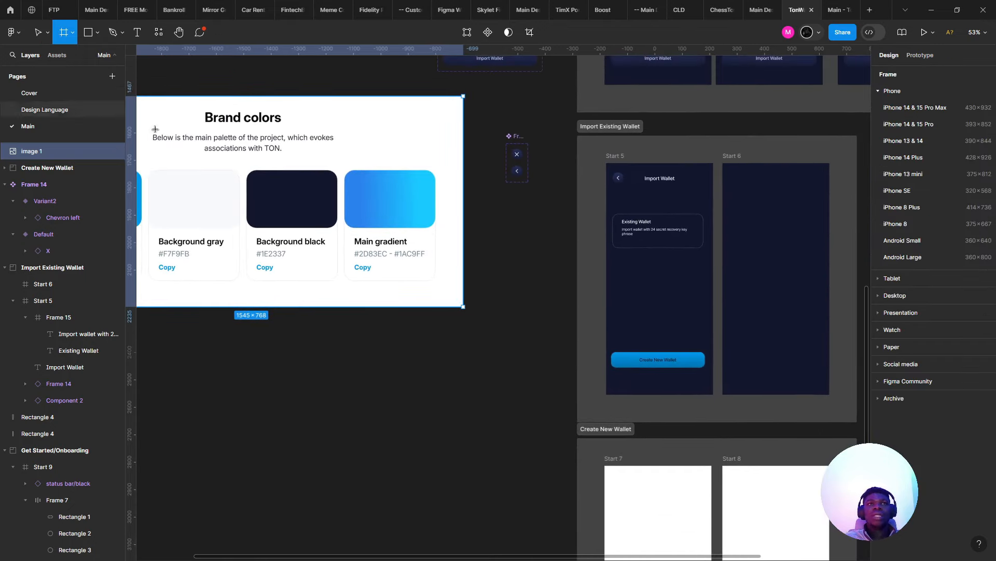
pyautogui.moveTo(153, 129); pyautogui.dragTo(318, 165)
pyautogui.click(88, 33)
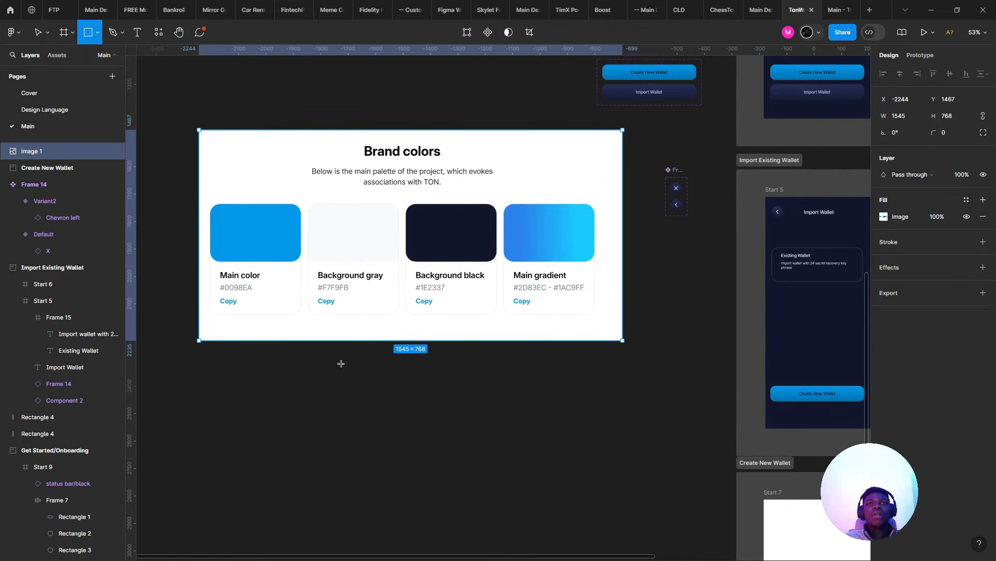
pyautogui.moveTo(359, 385)
pyautogui.mouseDown()
pyautogui.moveTo(453, 467)
pyautogui.moveTo(441, 465)
pyautogui.moveTo(496, 461)
pyautogui.moveTo(471, 451)
pyautogui.moveTo(491, 447)
pyautogui.mouseUp()
pyautogui.scroll(1, 422, 348)
pyautogui.moveTo(422, 347); pyautogui.dragTo(447, 300)
pyautogui.scroll(1, 361, 301)
# - Inspect the Brand colors image's fill settings, then close them
pyautogui.doubleClick(462, 163)
pyautogui.scroll(6, 456, 162)
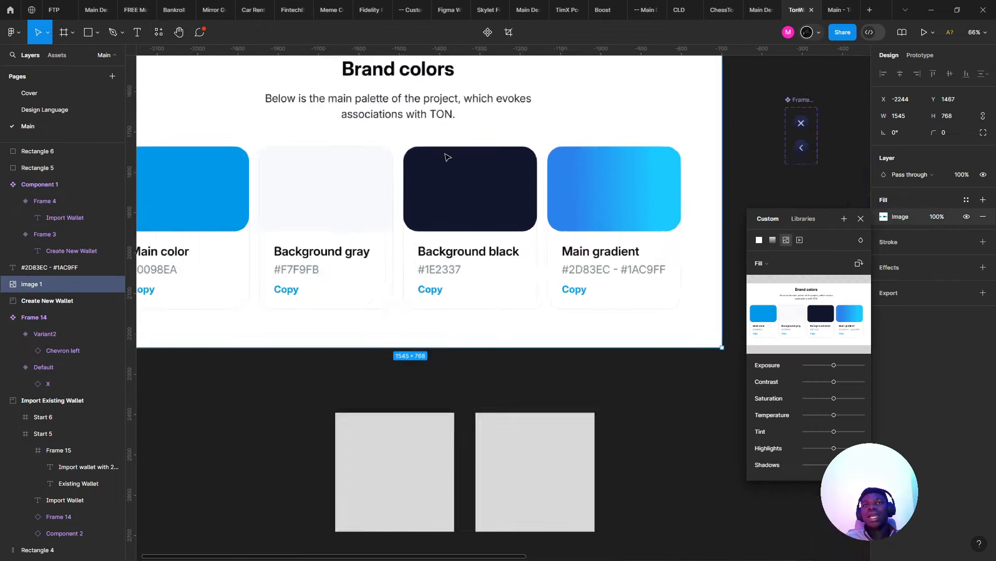
pyautogui.scroll(-7, 456, 160)
pyautogui.hscroll(2, 487, 164)
pyautogui.scroll(1, 488, 165)
pyautogui.click(494, 198)
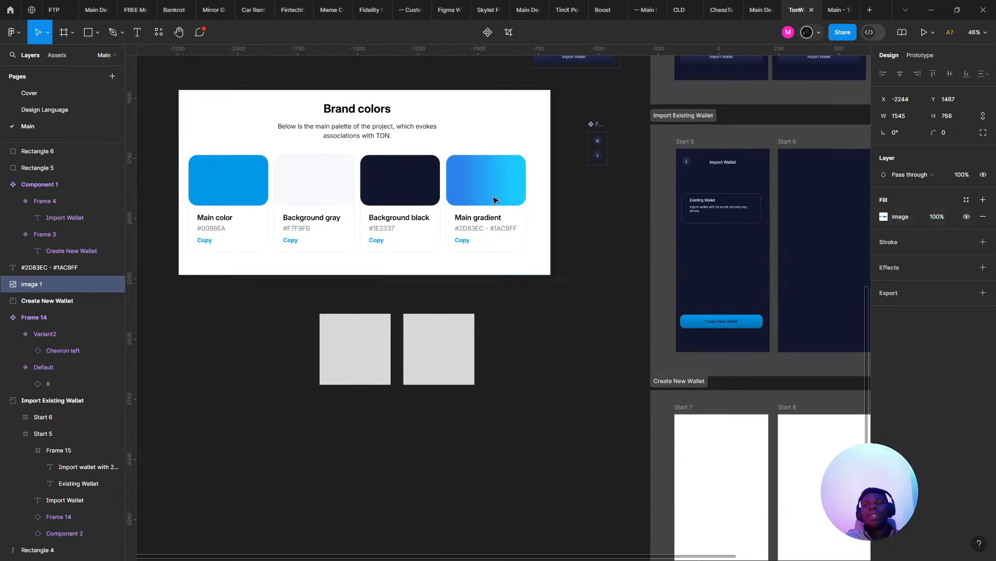
# - In the browser, load radix-ui.com/colors/custom in a new tab
pyautogui.hotkey('alt', 'Tab')
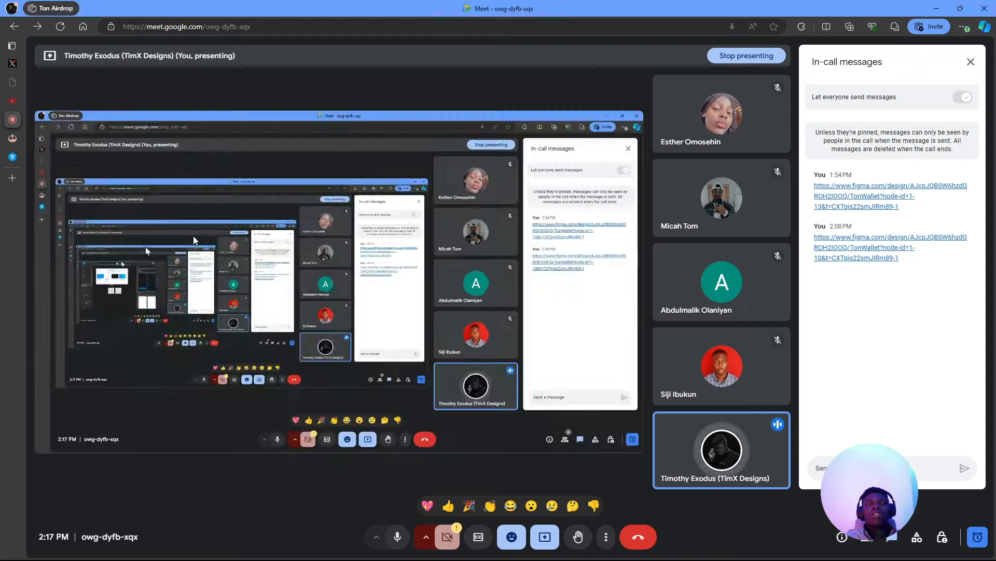
pyautogui.click(18, 180)
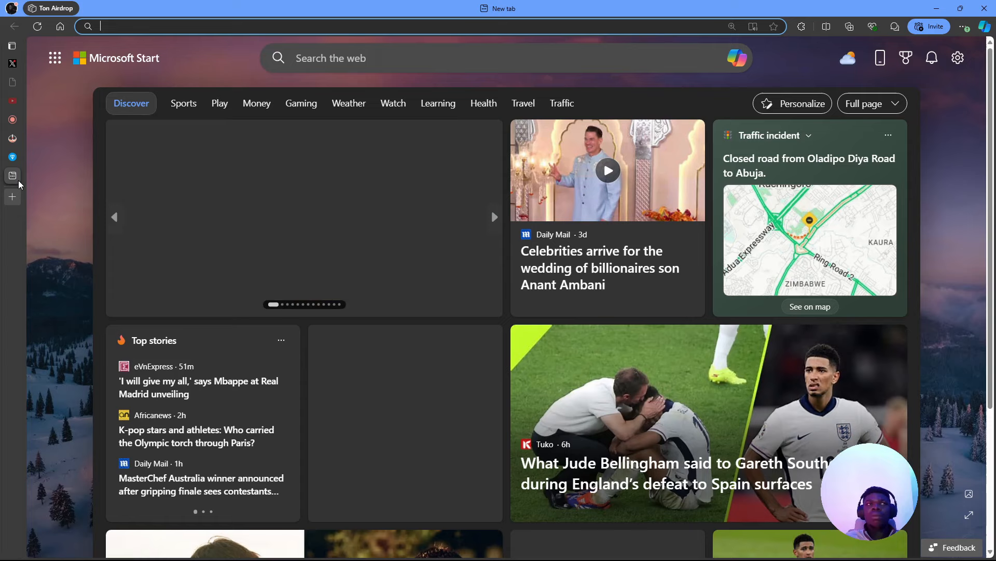
pyautogui.write('radix')
pyautogui.press('Return')
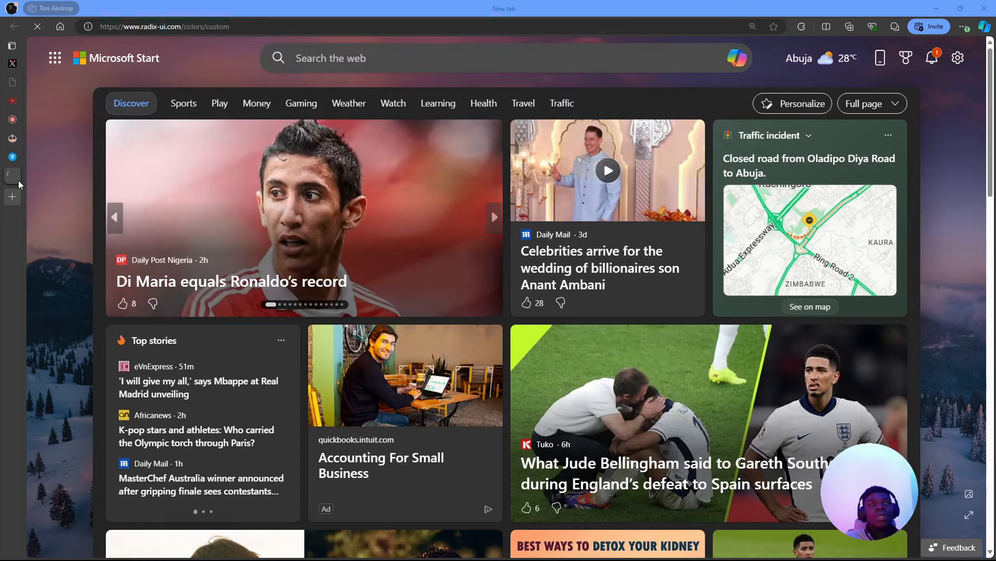
# - Select both grey squares and shift them to the right
pyautogui.hotkey('alt', 'Tab')
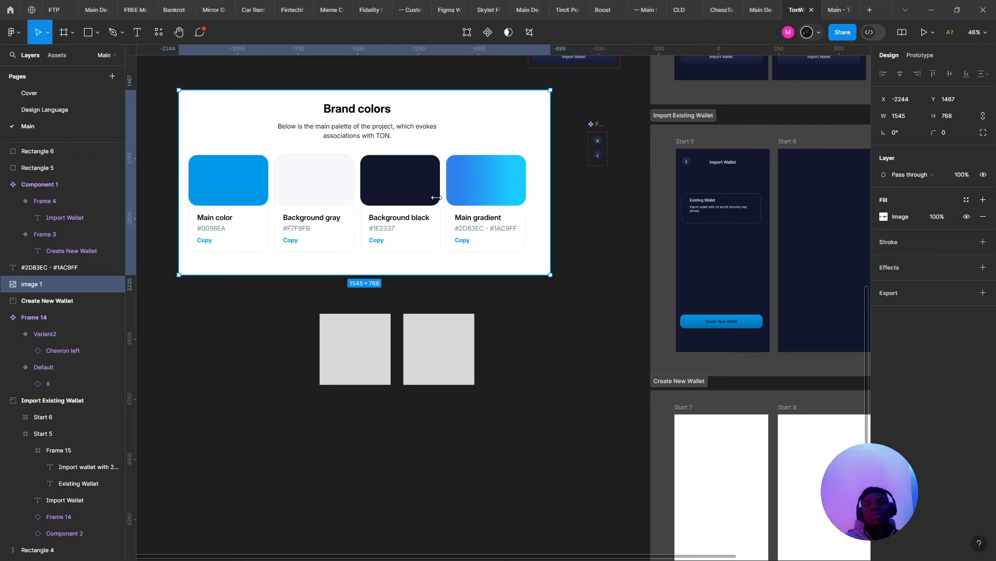
pyautogui.scroll(2, 456, 323)
pyautogui.keyDown('shift'); pyautogui.click(330, 353); pyautogui.keyUp('shift')
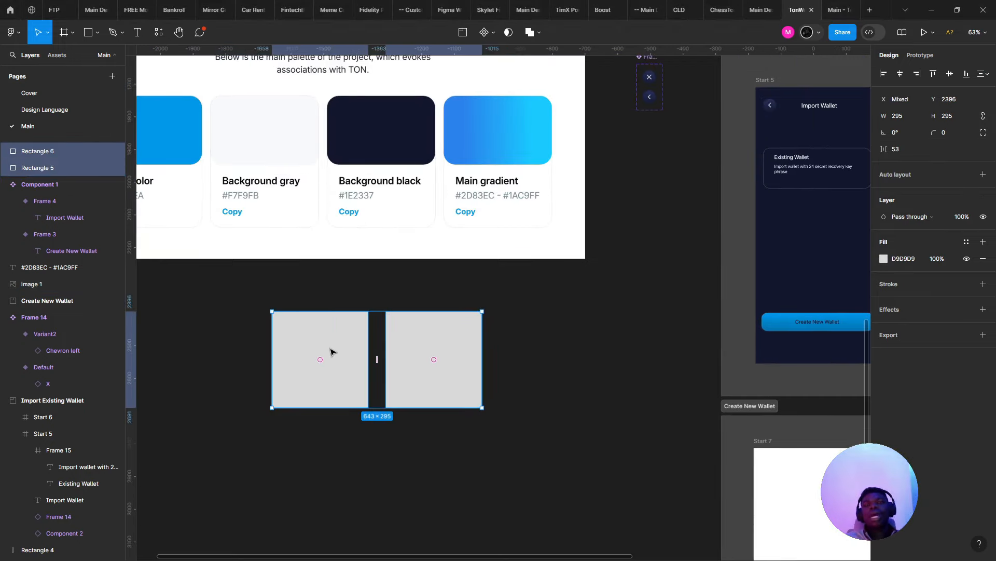
pyautogui.moveTo(331, 352); pyautogui.dragTo(381, 352)
# - Select the Start 5 frame's fill value 12172C and the Radix Gray colour value
pyautogui.hotkey('alt', 'Tab')
pyautogui.hotkey('alt', 'Tab')
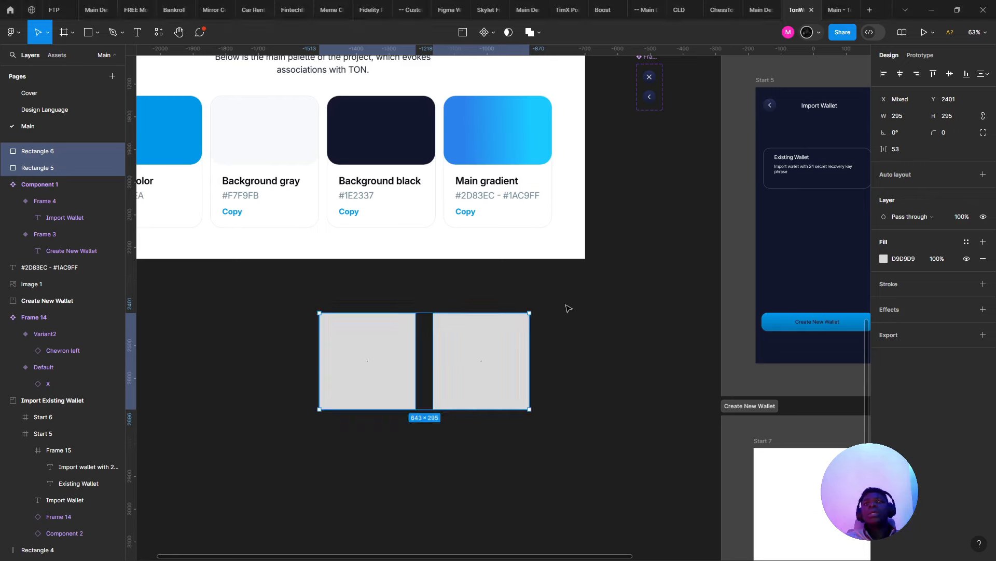
pyautogui.click(760, 255)
pyautogui.click(908, 302)
pyautogui.hotkey('alt', 'Tab')
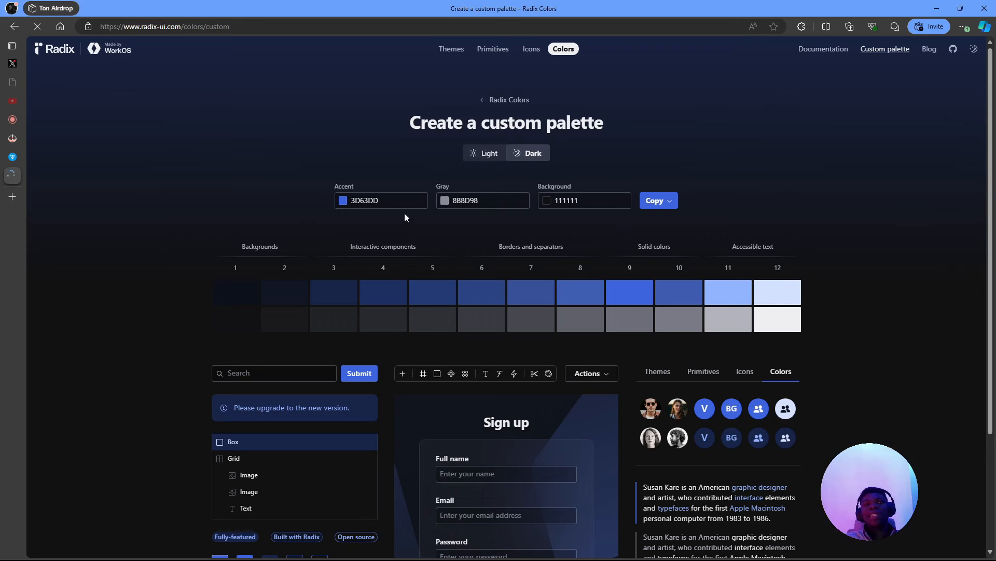
pyautogui.doubleClick(461, 199)
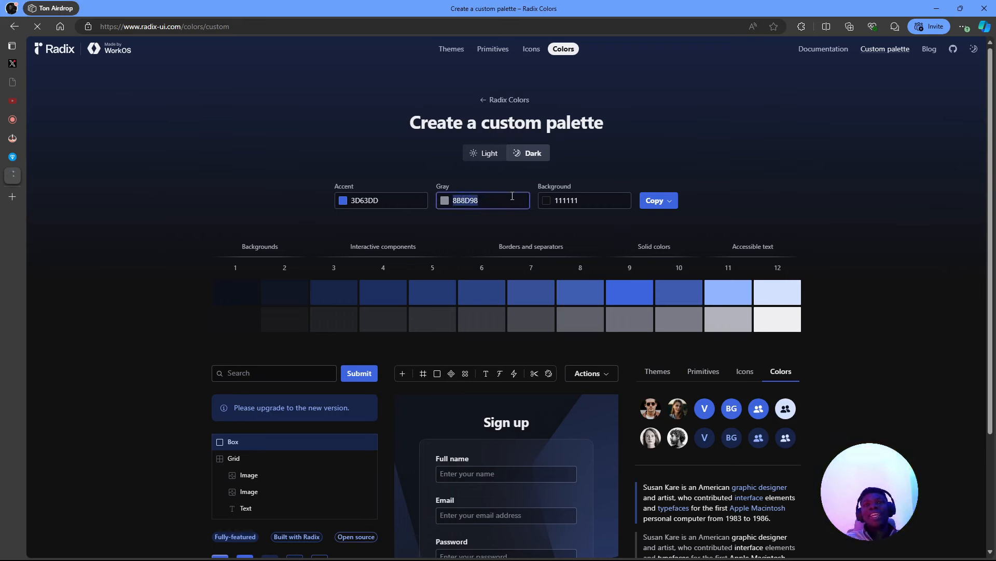
pyautogui.hotkey('alt', 'Tab')
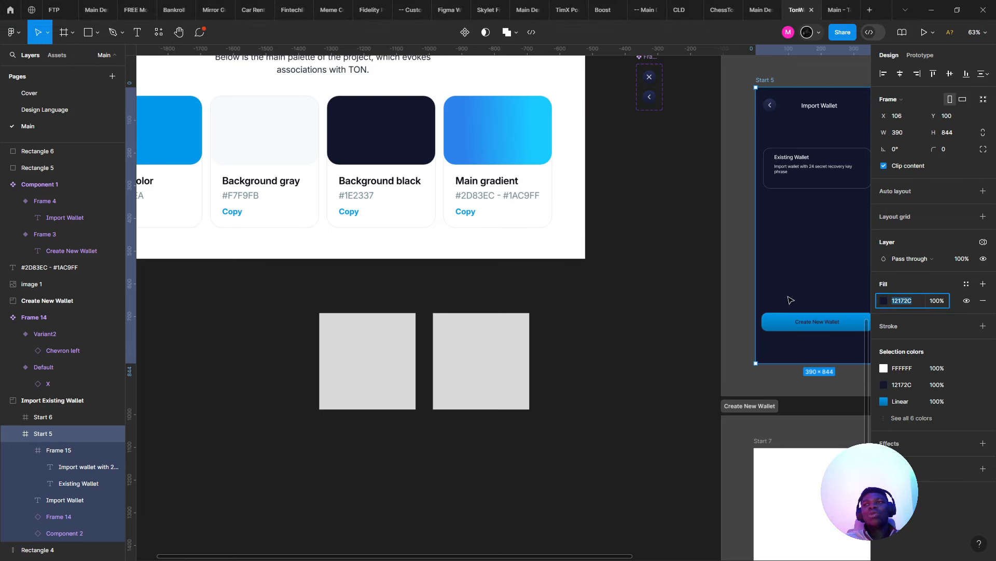
# - Show the Start 5 fill colour in HSB, reading 228, 59, 17
pyautogui.rightClick(861, 310)
pyautogui.click(885, 290)
pyautogui.click(884, 301)
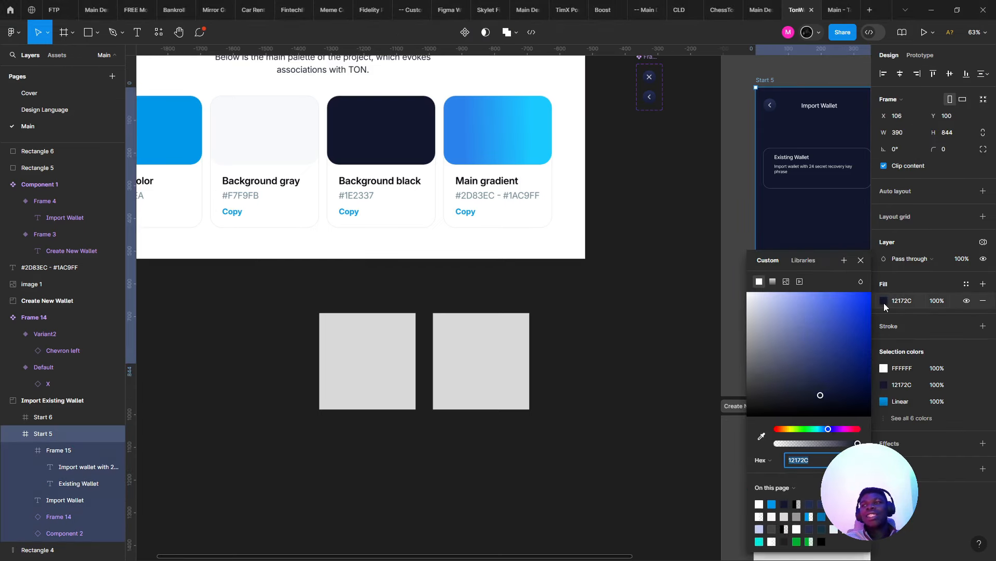
pyautogui.click(775, 463)
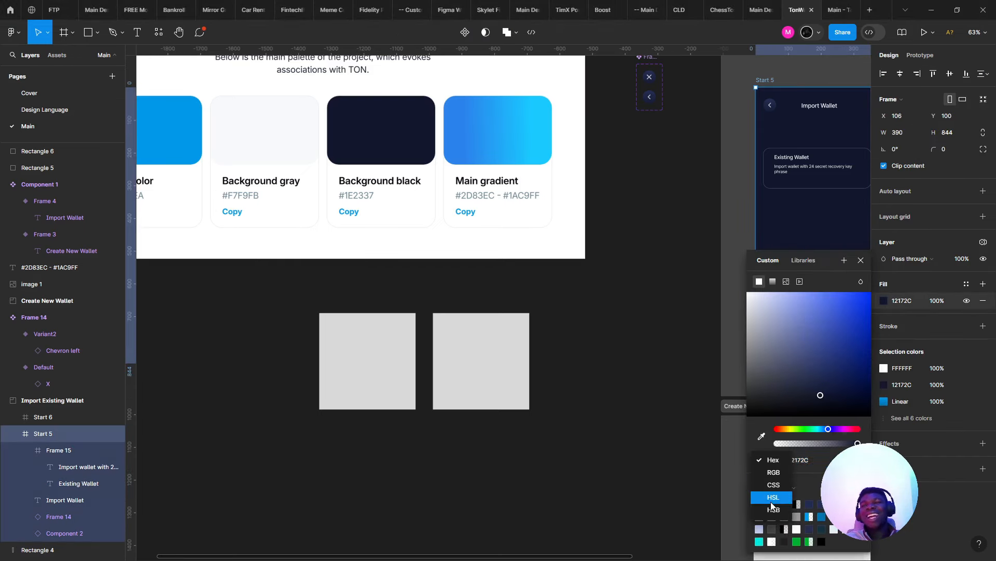
pyautogui.click(782, 513)
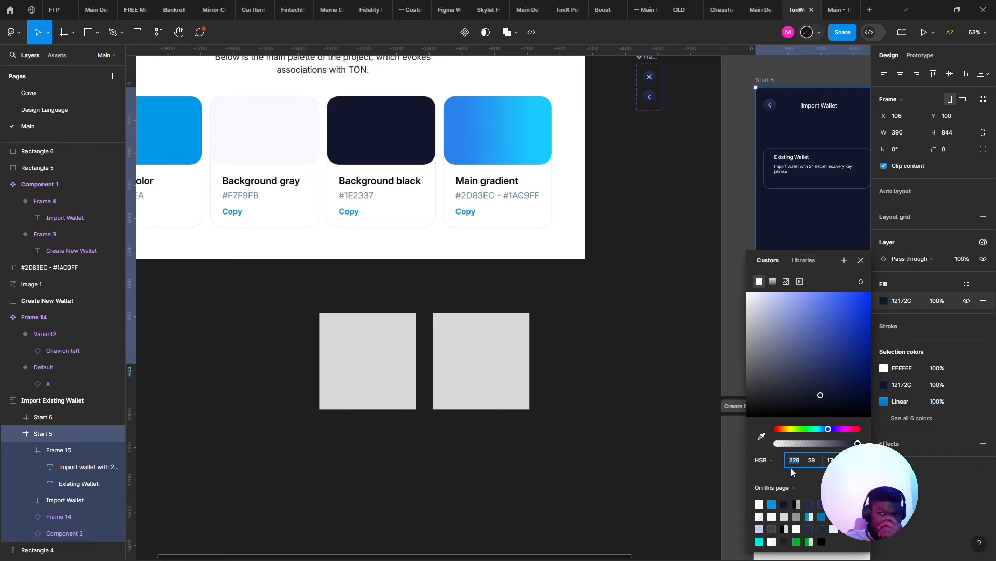
pyautogui.click(818, 457)
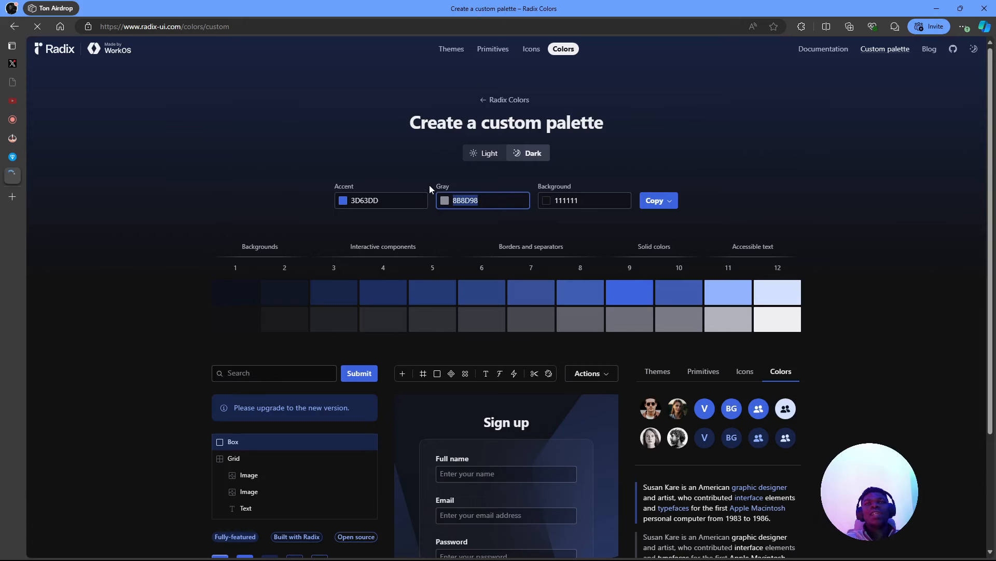
pyautogui.click(445, 200)
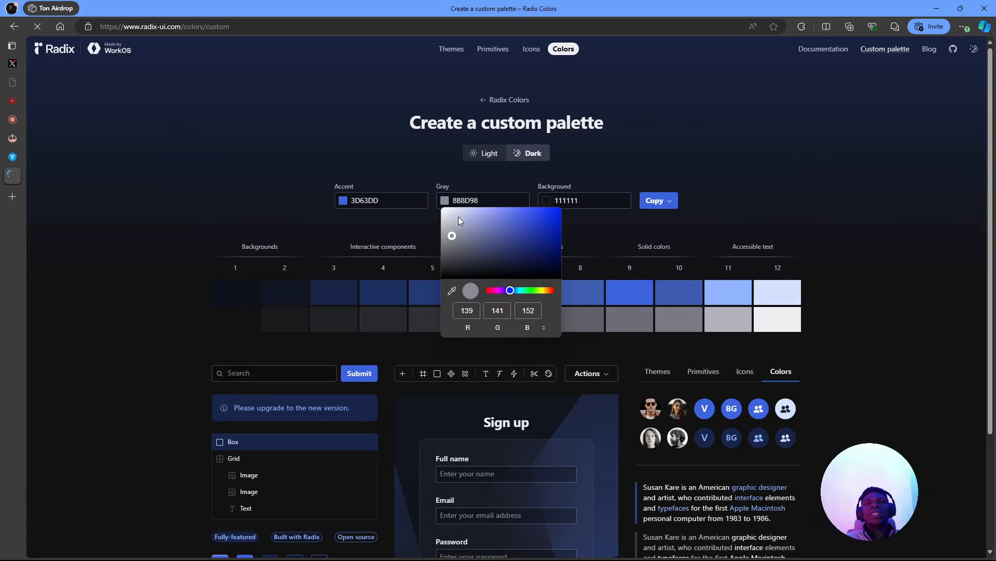
# - View the Radix Gray colour as HSL and enter hue 228
pyautogui.click(527, 331)
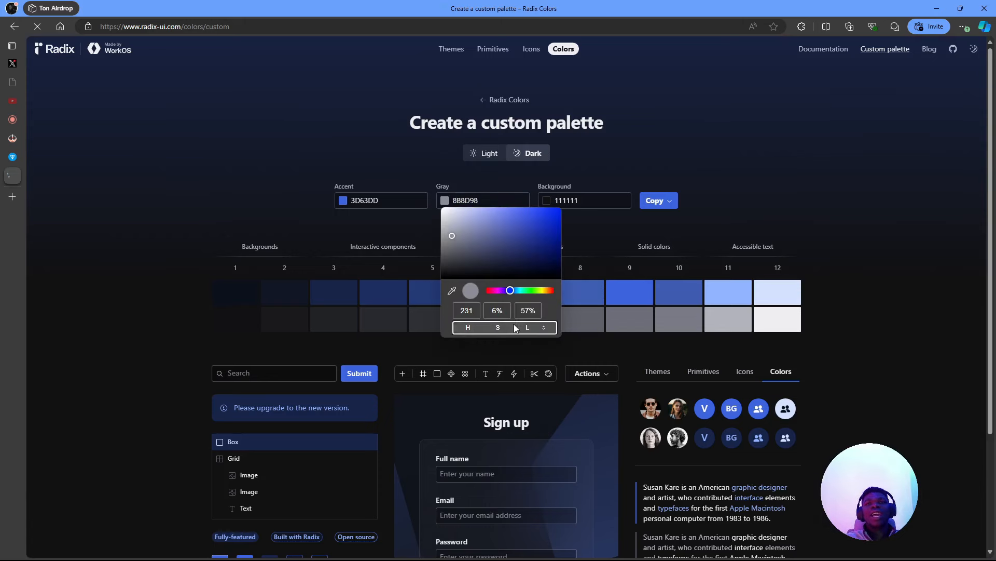
pyautogui.click(477, 313)
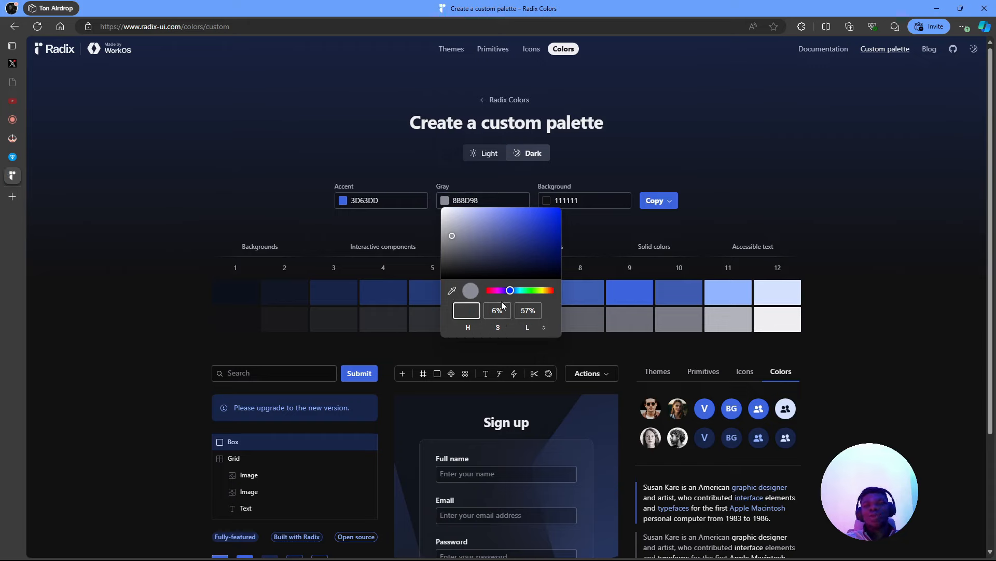
pyautogui.click(466, 282)
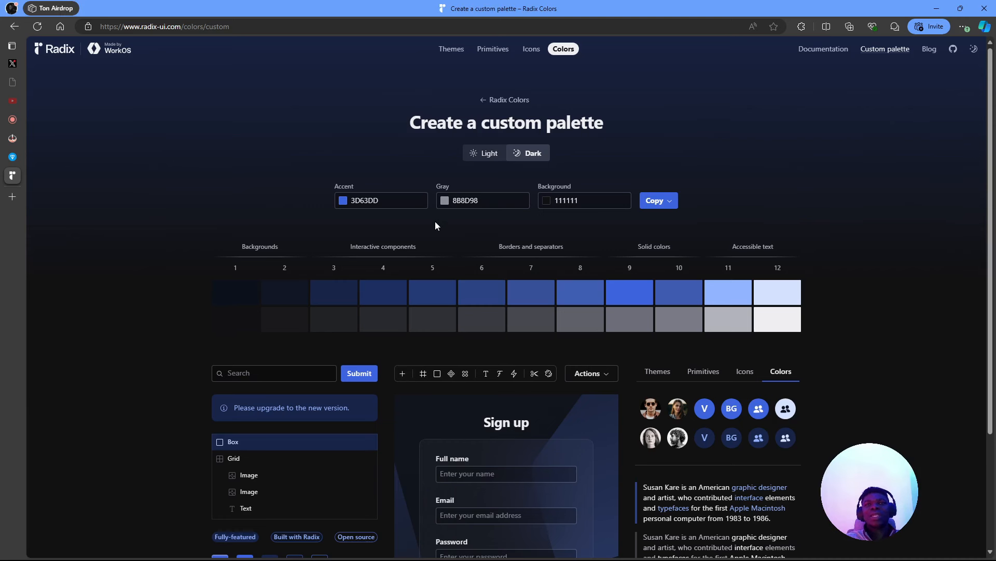
pyautogui.click(444, 199)
pyautogui.click(467, 310)
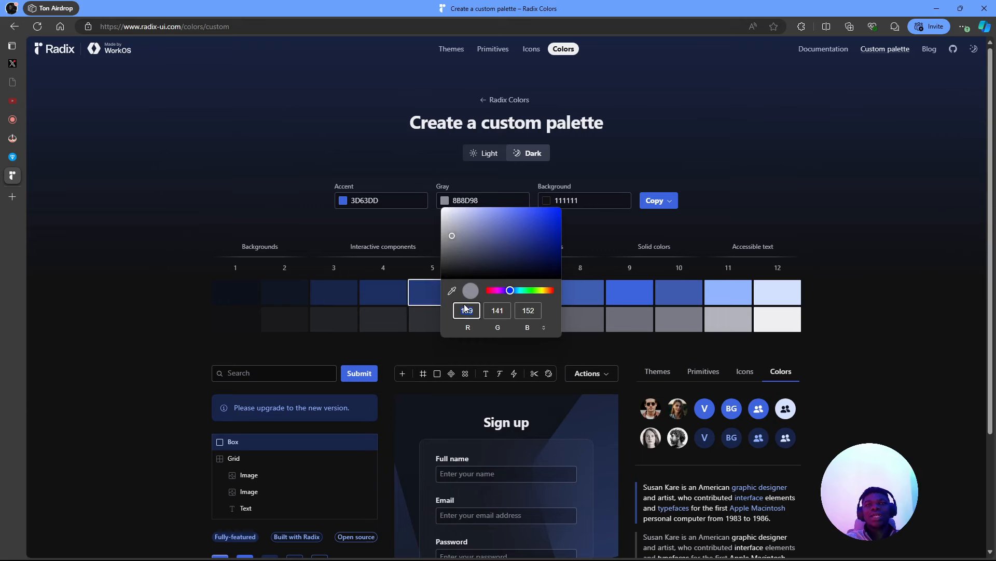
pyautogui.click(544, 327)
pyautogui.write('228')
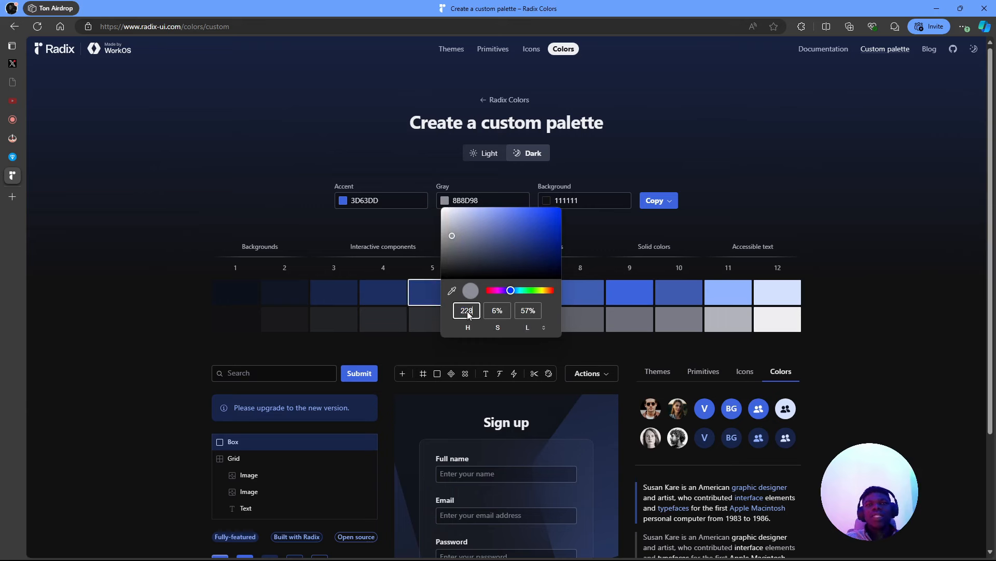
pyautogui.press('Escape')
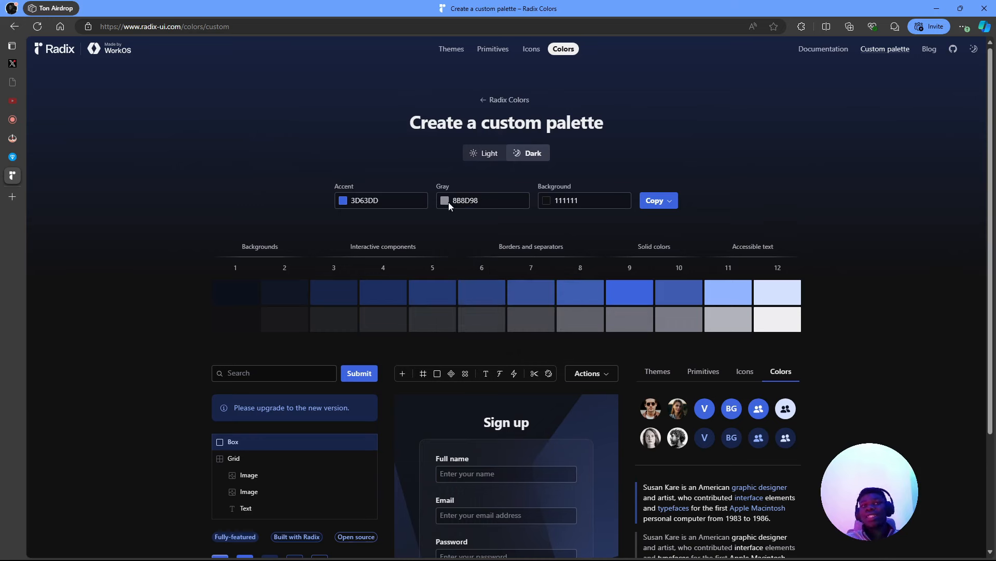
# - Switch the Figma fill back to hex and paste 12172C as Radix's Gray
pyautogui.hotkey('alt', 'Tab')
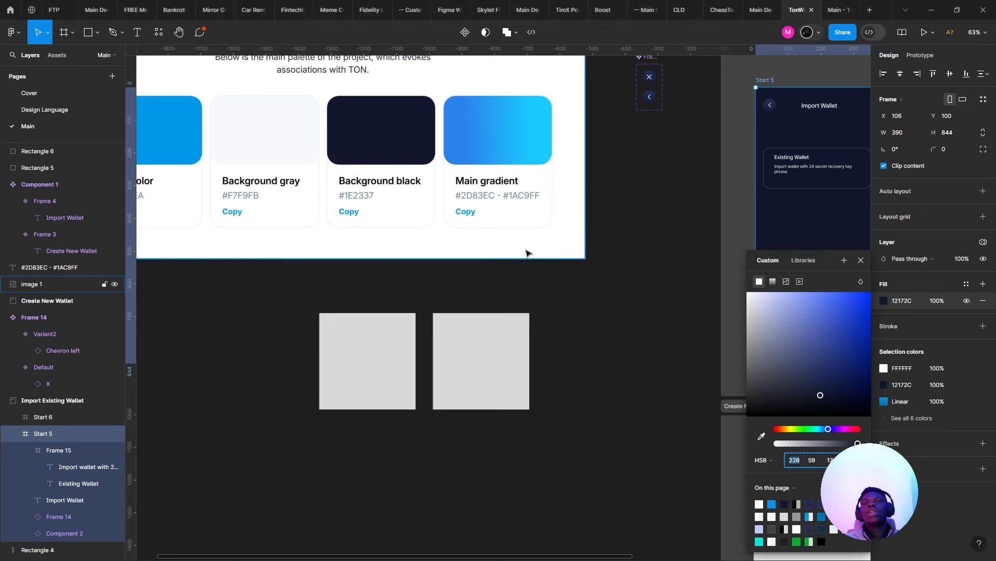
pyautogui.click(768, 460)
pyautogui.click(766, 411)
pyautogui.hotkey('ctrl', 'c')
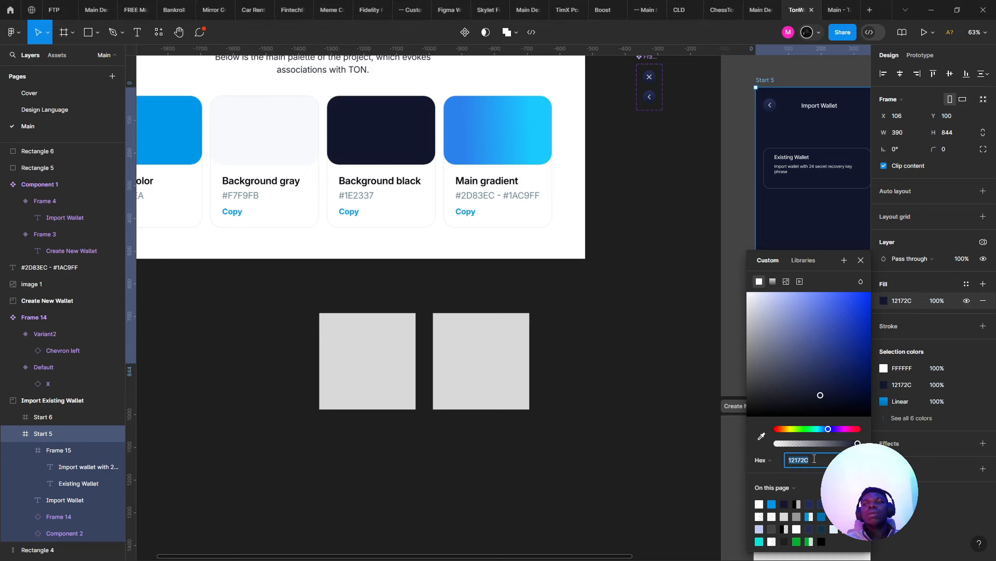
pyautogui.hotkey('alt', 'Tab')
pyautogui.click(502, 201)
pyautogui.hotkey('ctrl', 'v')
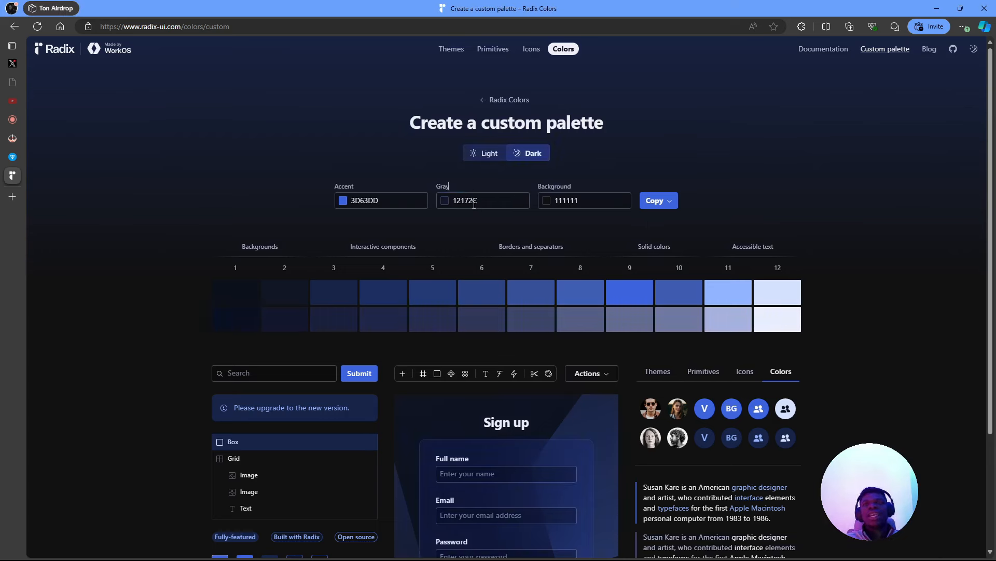
# - Try a lighter Gray in the picker, then reset Gray back to 12172C
pyautogui.click(444, 201)
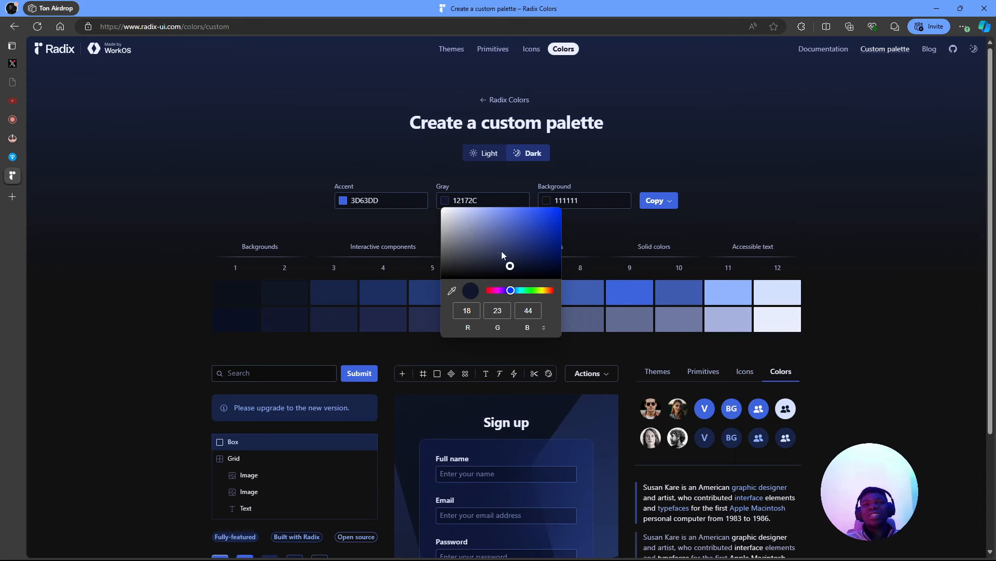
pyautogui.click(507, 329)
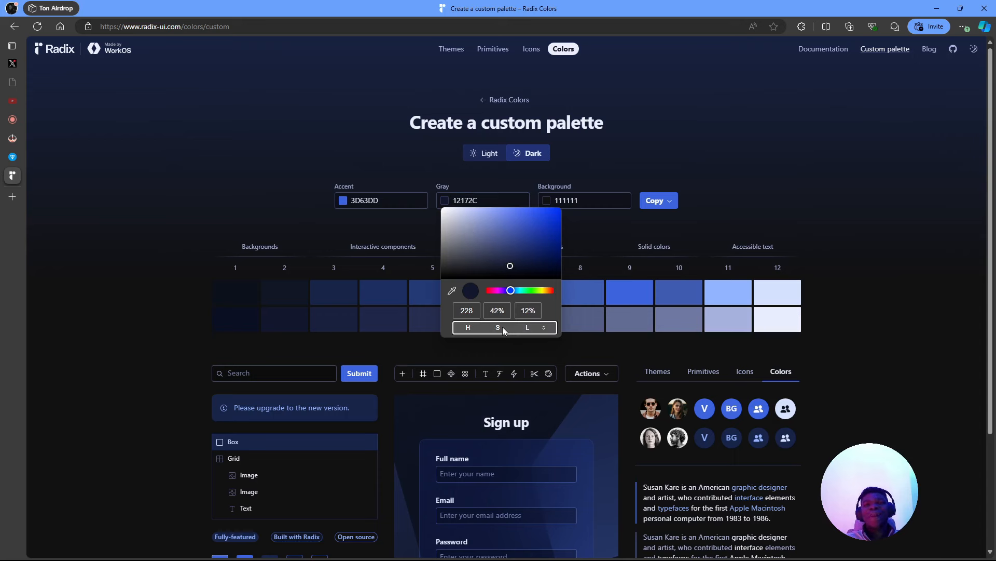
pyautogui.moveTo(498, 269); pyautogui.dragTo(460, 259)
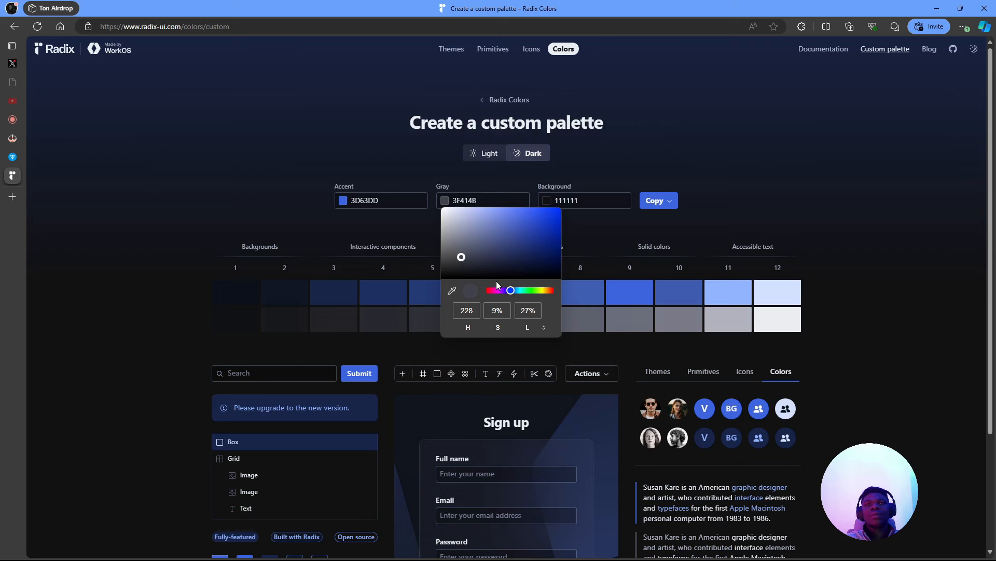
pyautogui.click(490, 326)
pyautogui.click(488, 312)
pyautogui.press('BackSpace')
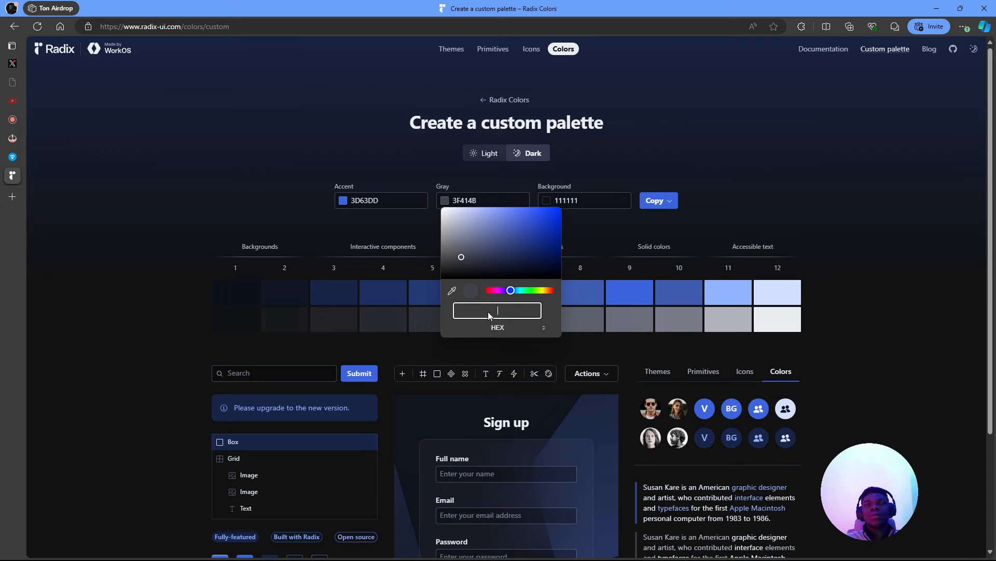
pyautogui.doubleClick(489, 204)
pyautogui.hotkey('ctrl', 'v')
pyautogui.hotkey('ctrl', 'a')
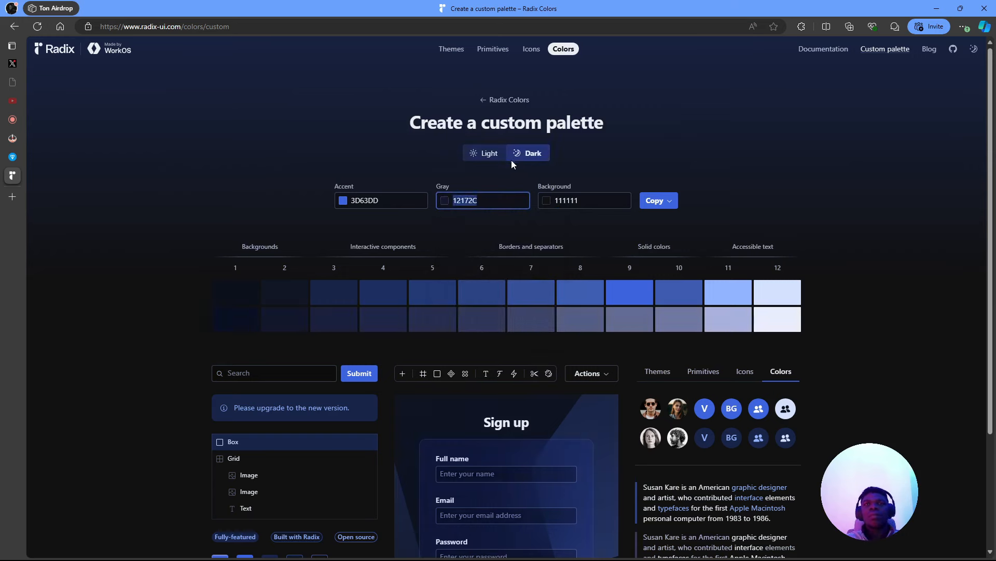
pyautogui.click(432, 211)
pyautogui.click(448, 197)
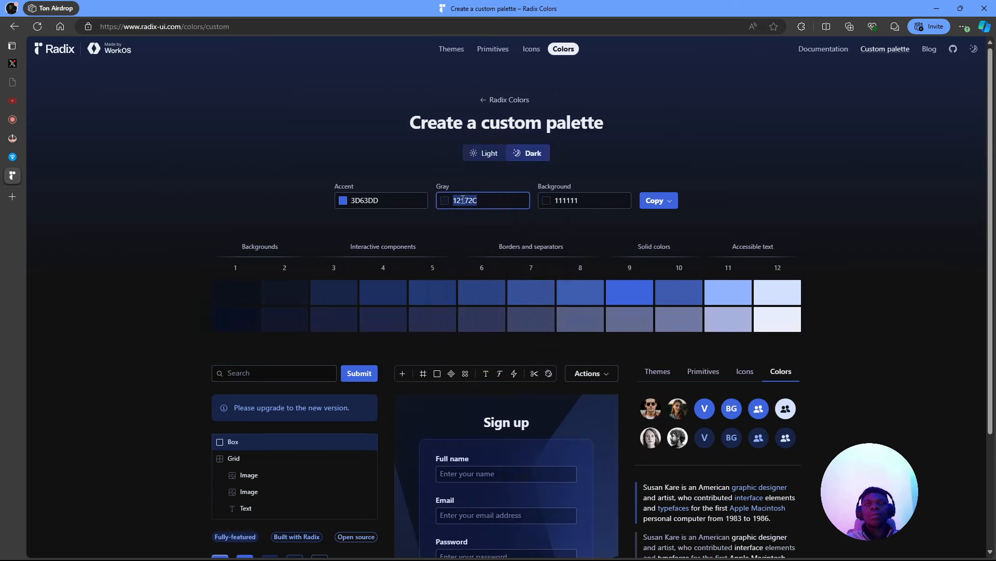
pyautogui.click(463, 199)
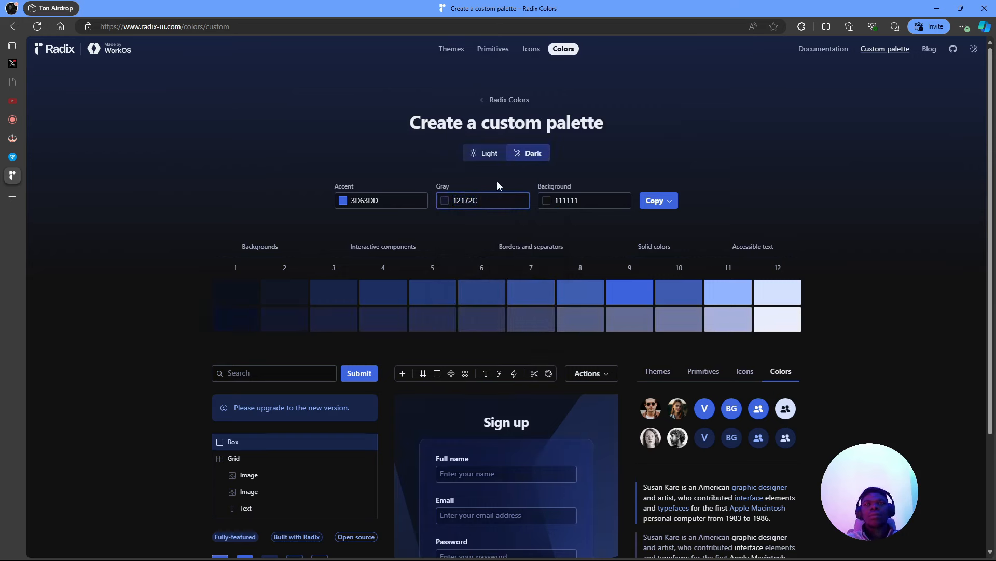
# - Drag the Gray picker handle until Gray lightens to 3B3F4E
pyautogui.click(446, 202)
pyautogui.moveTo(506, 261); pyautogui.dragTo(485, 259)
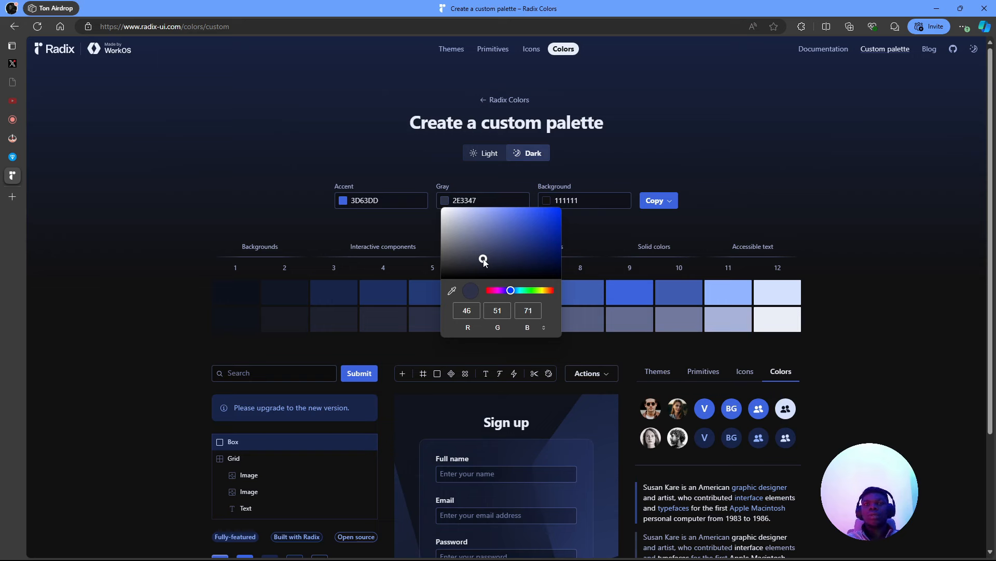
pyautogui.moveTo(484, 262); pyautogui.dragTo(472, 261)
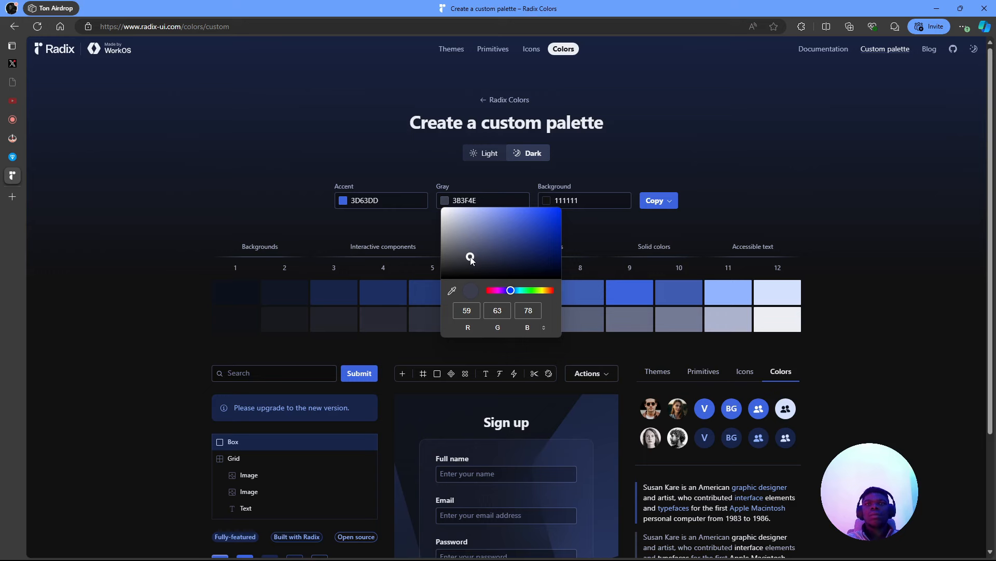
pyautogui.click(639, 161)
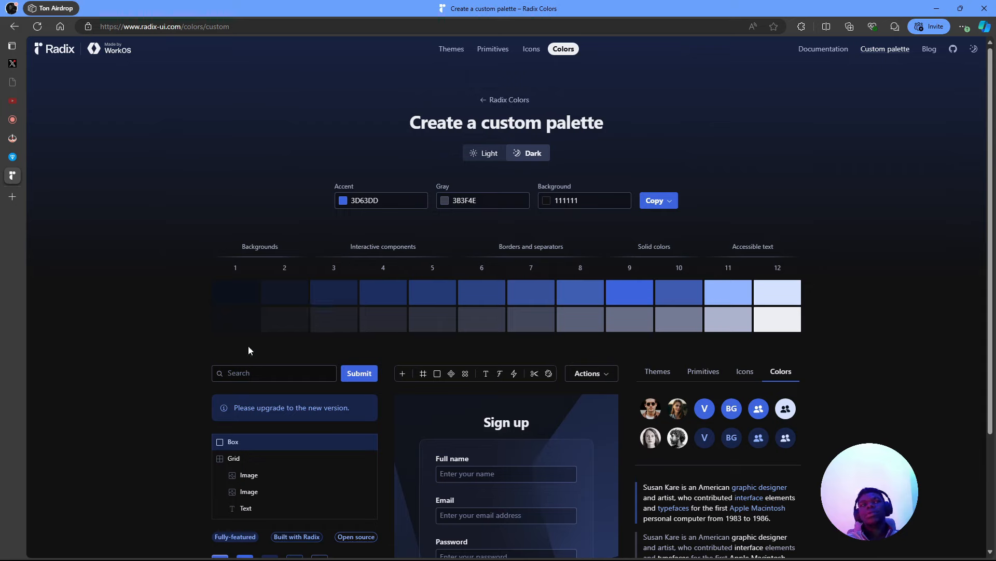
pyautogui.hotkey('alt', 'Tab')
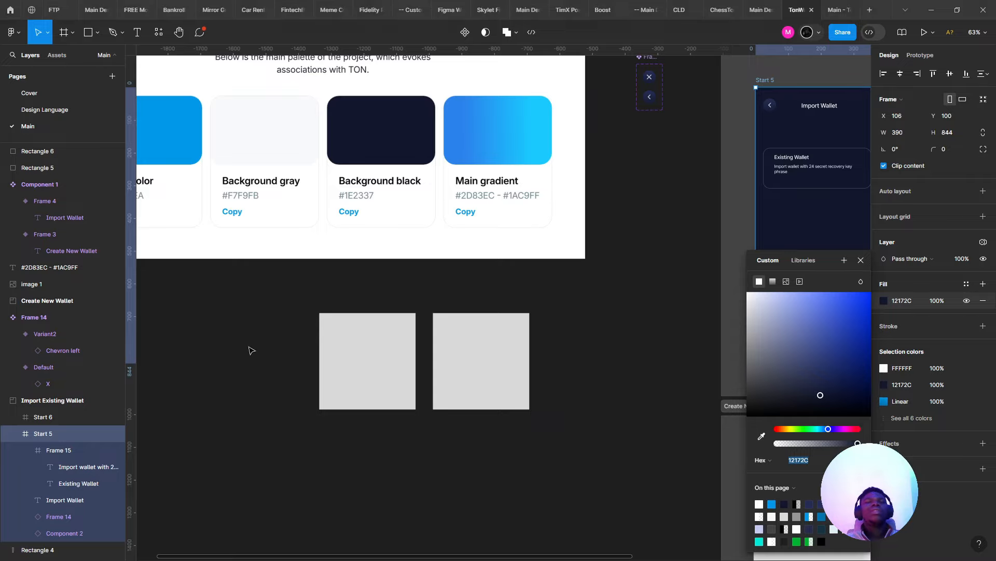
# - Inspect the Gray 2 step's values (18191E) in Radix, then return to Figma
pyautogui.hotkey('alt', 'Tab')
pyautogui.click(281, 317)
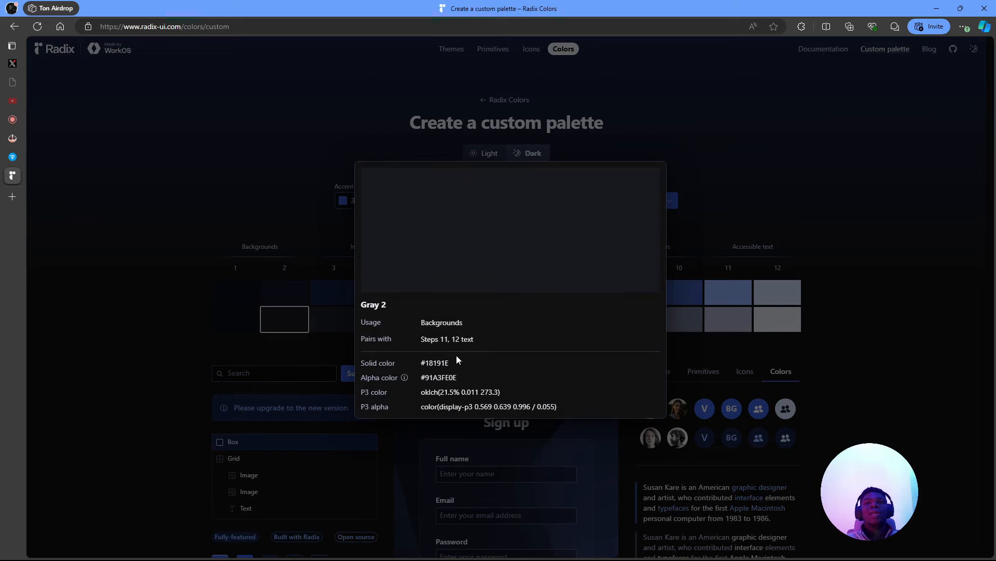
pyautogui.click(190, 201)
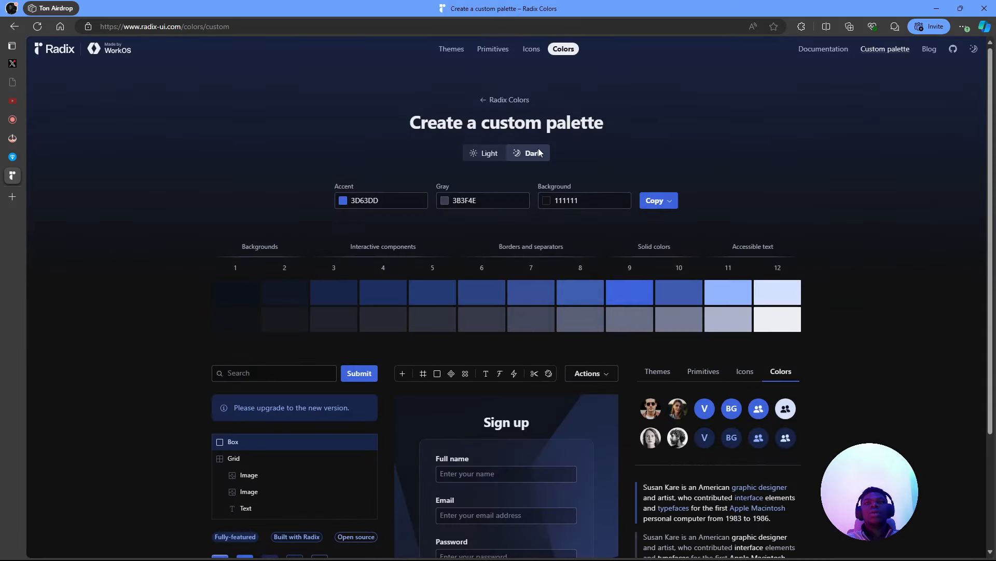
pyautogui.click(281, 316)
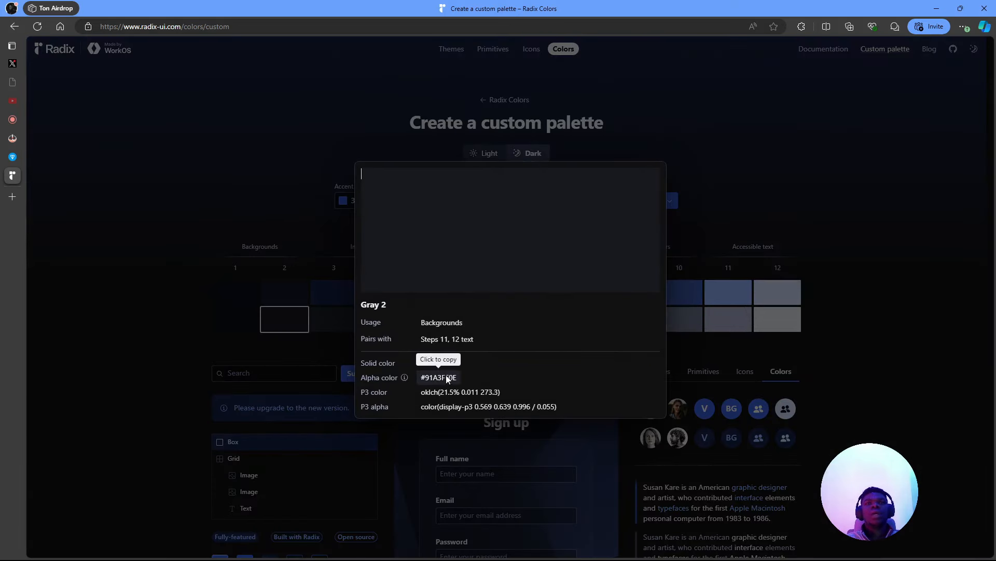
pyautogui.click(251, 319)
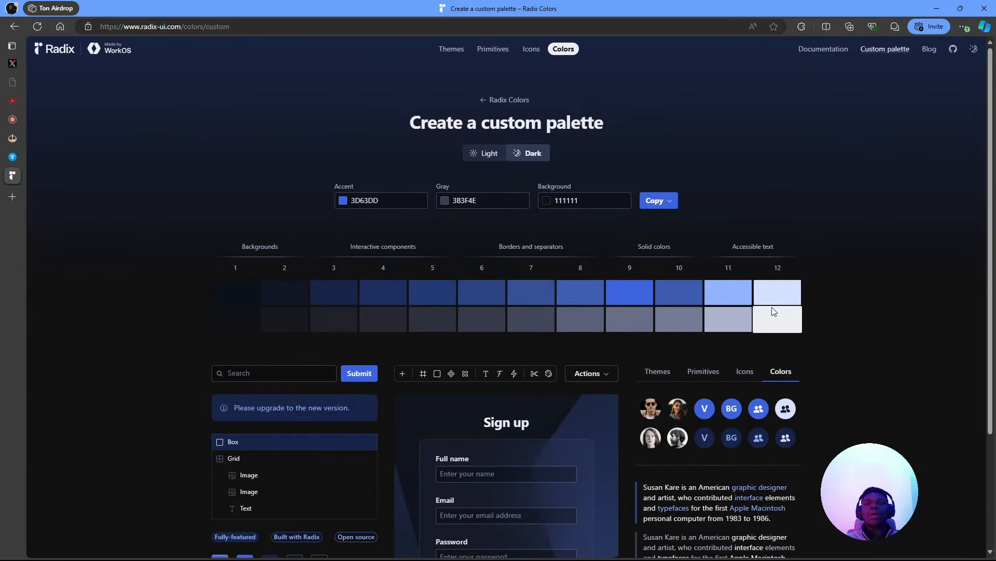
pyautogui.hotkey('alt', 'Tab')
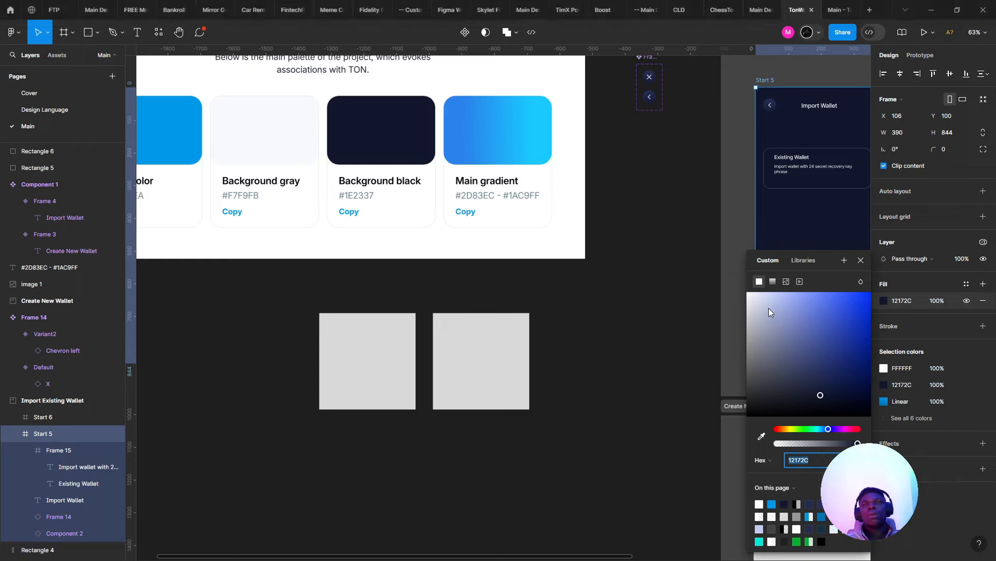
# - Fill the left placeholder square with Radix Gray 12, F8F9FE at 95.29%
pyautogui.moveTo(422, 326); pyautogui.dragTo(295, 274)
pyautogui.scroll(-2, 295, 274)
pyautogui.scroll(2, 306, 279)
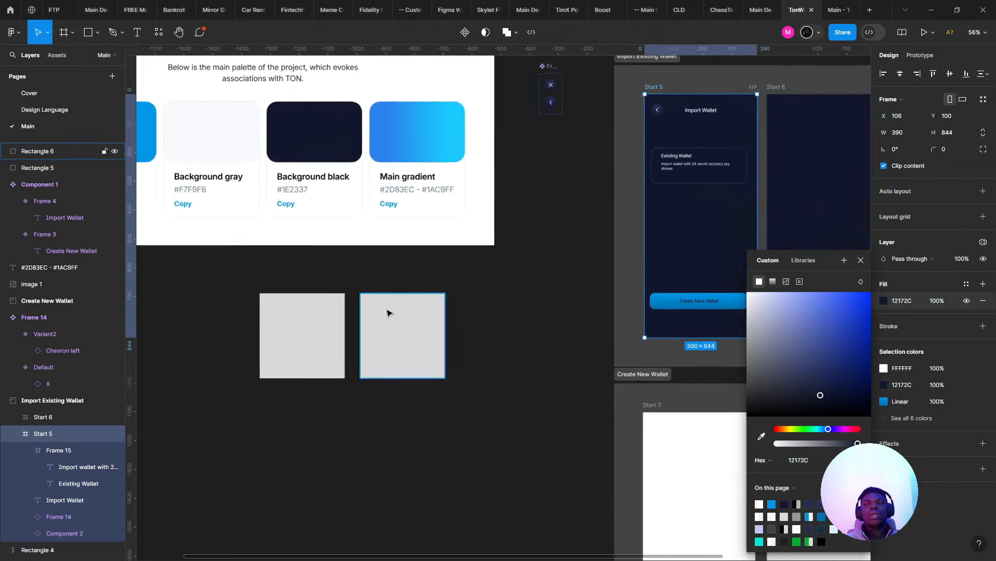
pyautogui.hotkey('alt', 'Tab')
pyautogui.click(781, 326)
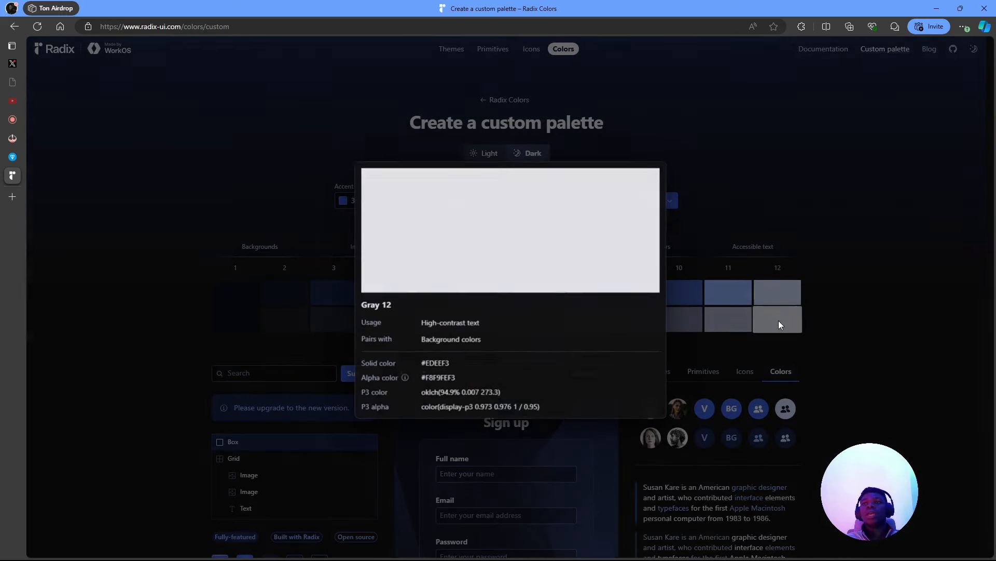
pyautogui.click(424, 375)
pyautogui.hotkey('alt', 'Tab')
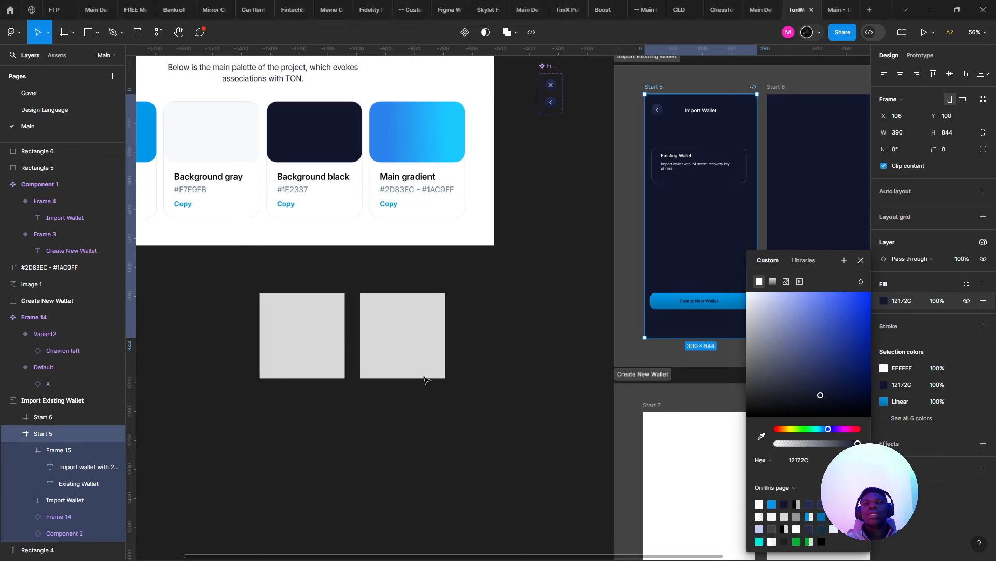
pyautogui.click(412, 356)
pyautogui.click(321, 340)
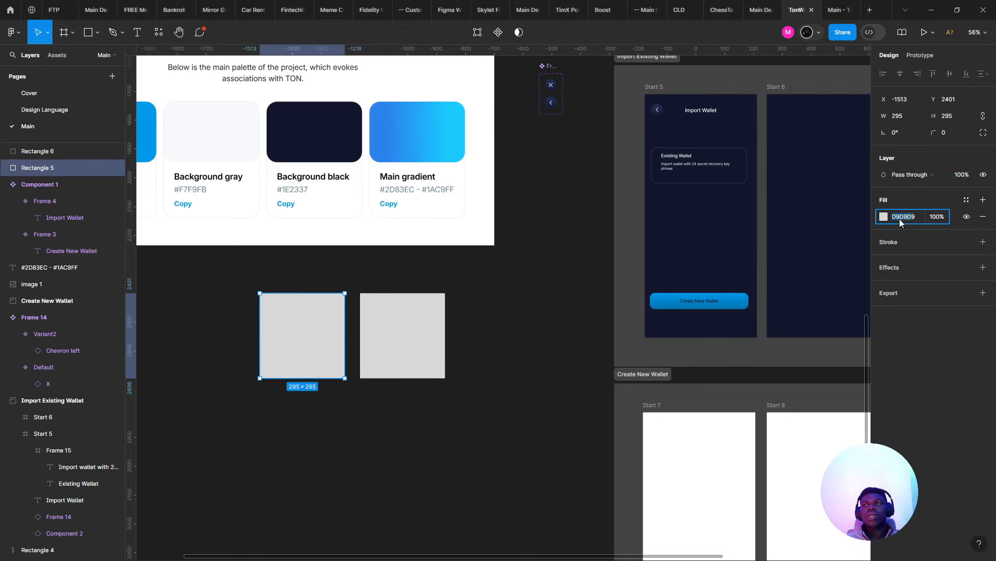
pyautogui.press('Return')
# - Fill the right placeholder square with Radix Gray 9 slate grey, 676E86
pyautogui.hotkey('alt', 'Tab')
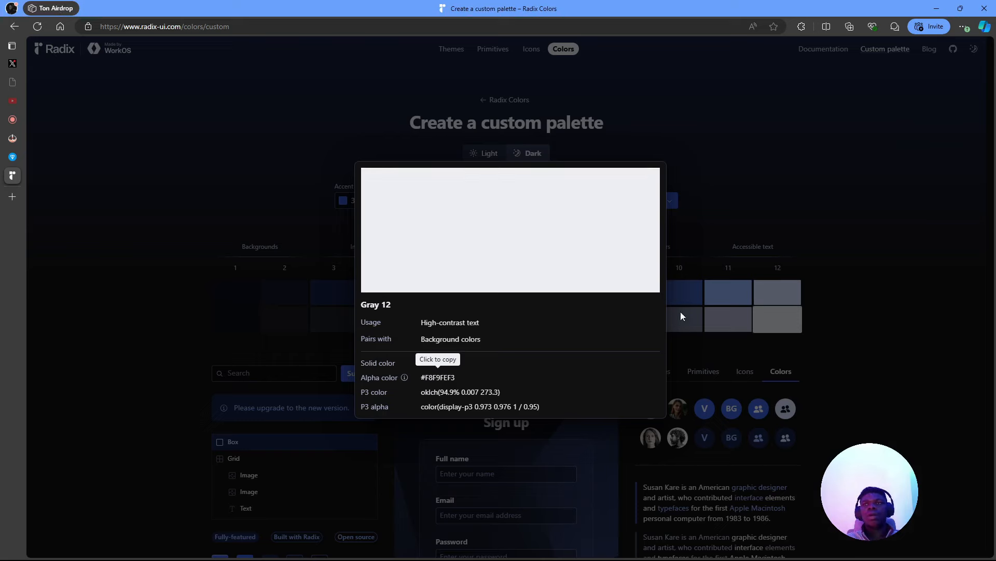
pyautogui.click(708, 322)
pyautogui.click(644, 324)
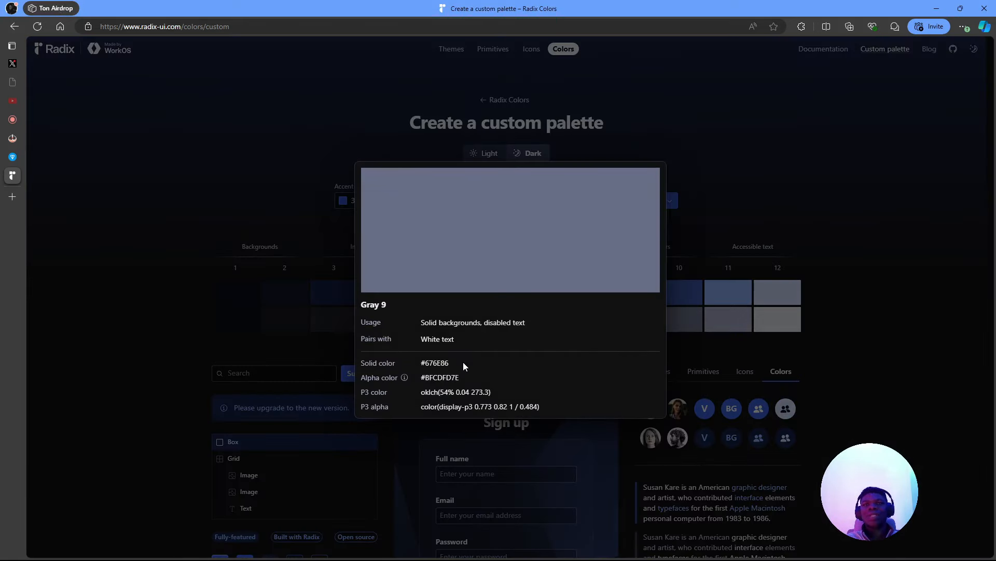
pyautogui.click(444, 362)
pyautogui.hotkey('alt', 'Tab')
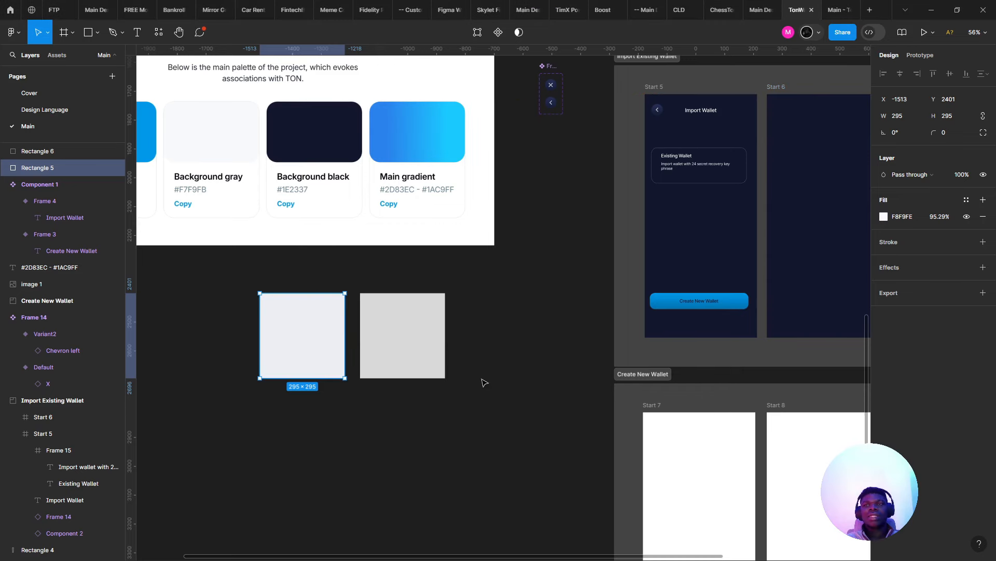
pyautogui.hotkey('alt', 'Tab')
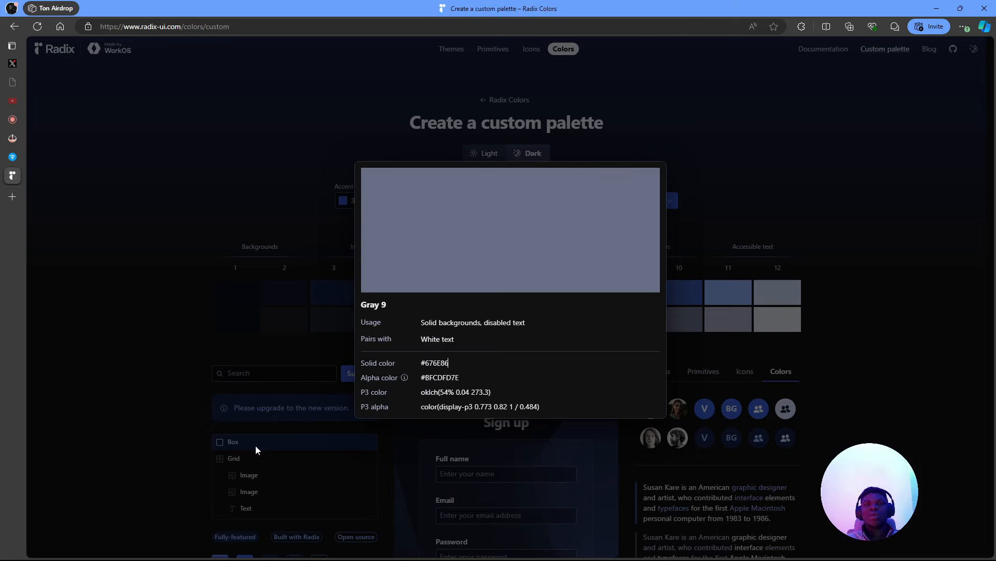
pyautogui.click(215, 312)
pyautogui.hotkey('alt', 'Tab')
pyautogui.click(387, 323)
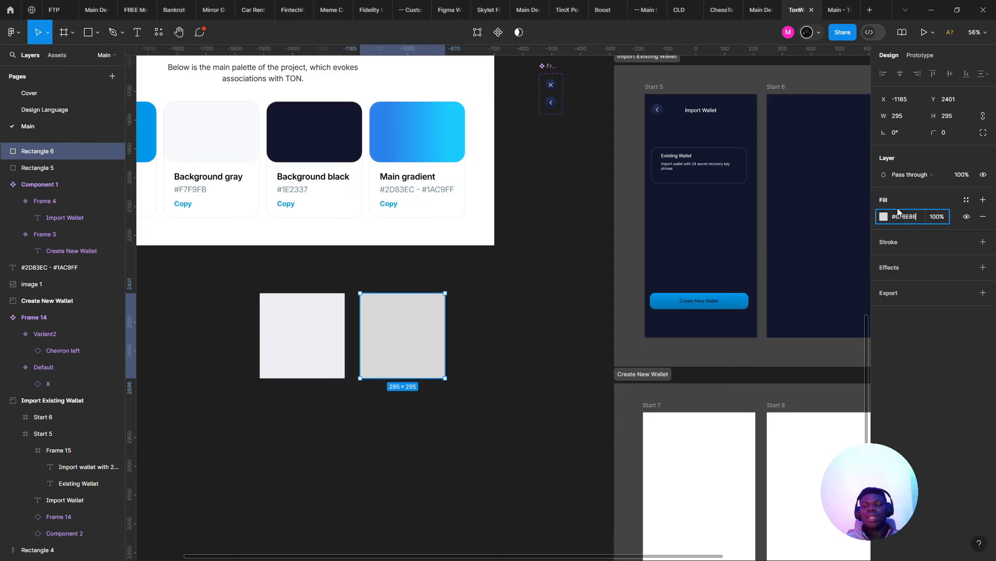
pyautogui.hotkey('ctrl', 'v')
pyautogui.press('Return')
pyautogui.click(311, 340)
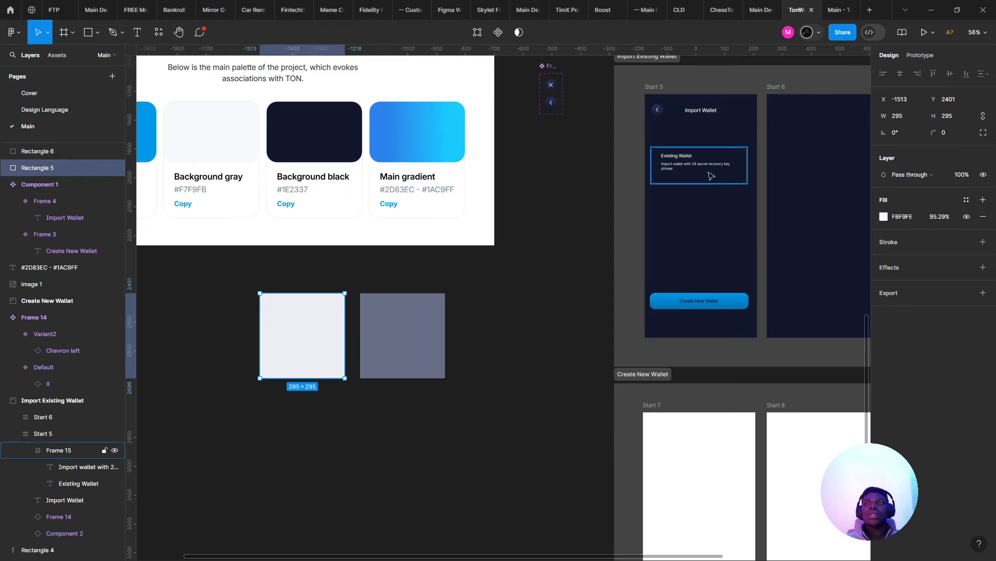
# - Move the light and slate grey squares up next to each other by the palette image
pyautogui.scroll(3, 435, 257)
pyautogui.moveTo(430, 264); pyautogui.dragTo(393, 398)
pyautogui.keyDown('shift'); pyautogui.click(352, 462); pyautogui.keyUp('shift')
pyautogui.scroll(-2, 352, 462)
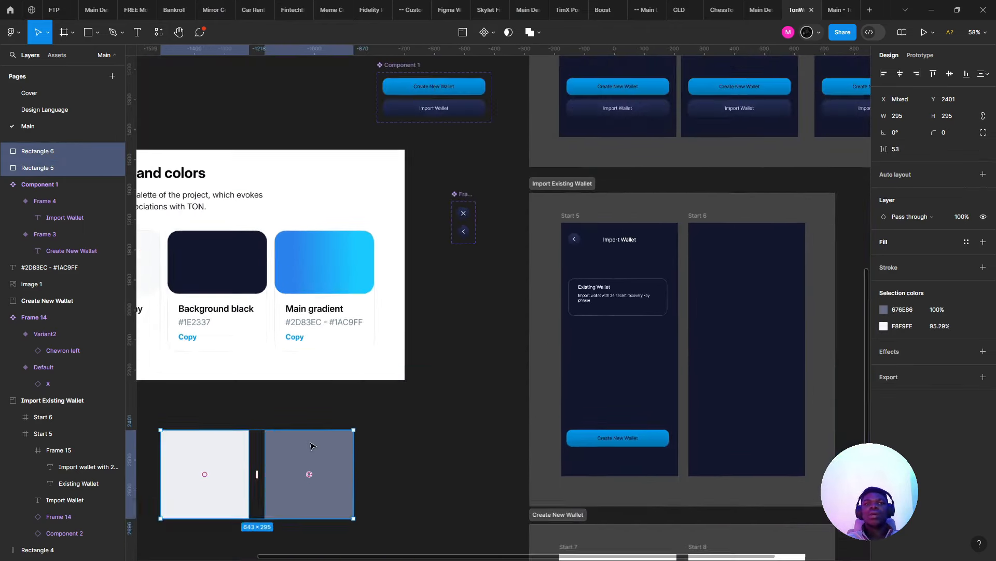
pyautogui.moveTo(311, 441); pyautogui.dragTo(382, 265)
pyautogui.click(342, 274)
pyautogui.hscroll(-3, 341, 273)
pyautogui.click(452, 407)
pyautogui.scroll(3, 519, 405)
pyautogui.moveTo(569, 408); pyautogui.dragTo(598, 312)
pyautogui.click(387, 419)
pyautogui.moveTo(414, 392); pyautogui.dragTo(449, 313)
pyautogui.hscroll(4, 452, 314)
pyautogui.scroll(3, 500, 311)
# - Eyedrop the slate square's colour onto the Existing Wallet card's subtitle text
pyautogui.click(598, 311)
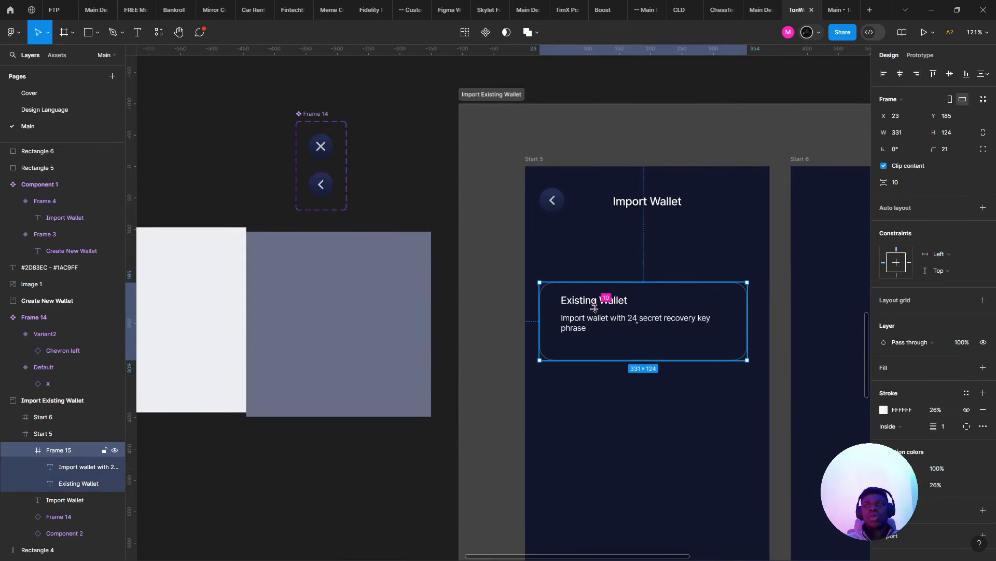
pyautogui.scroll(-3, 553, 315)
pyautogui.click(568, 306)
pyautogui.scroll(2, 526, 306)
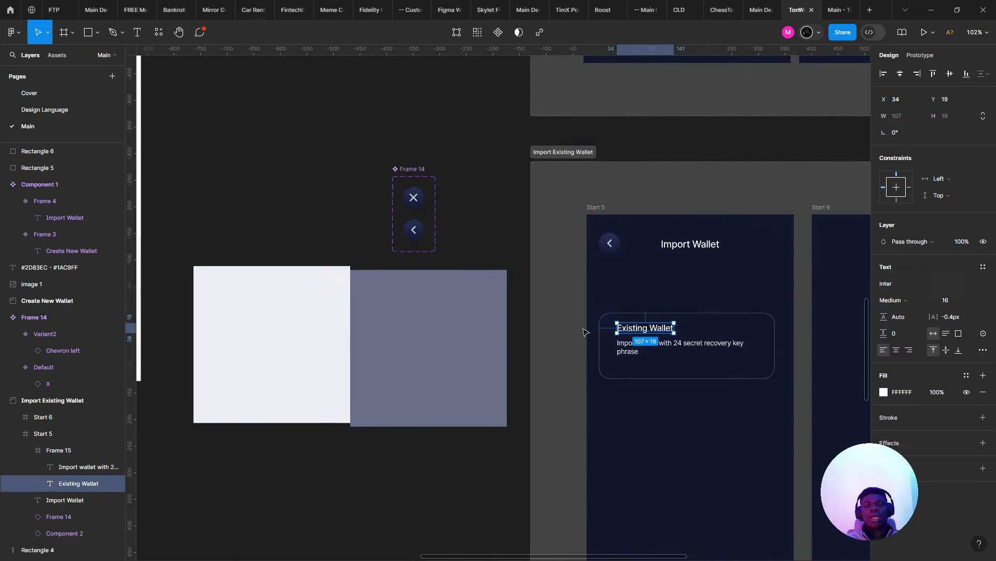
pyautogui.press('i')
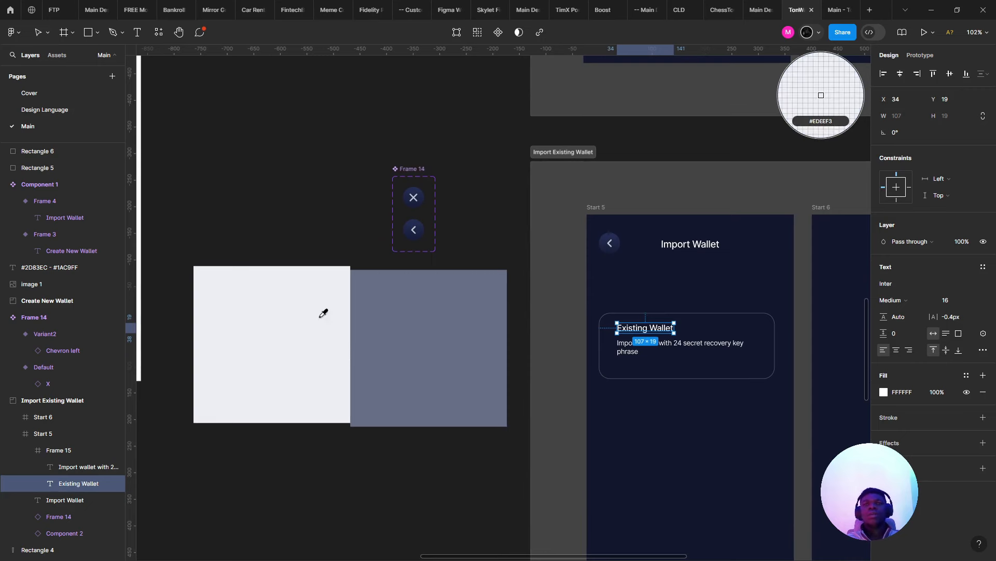
pyautogui.press('Escape')
pyautogui.click(651, 346)
pyautogui.press('i')
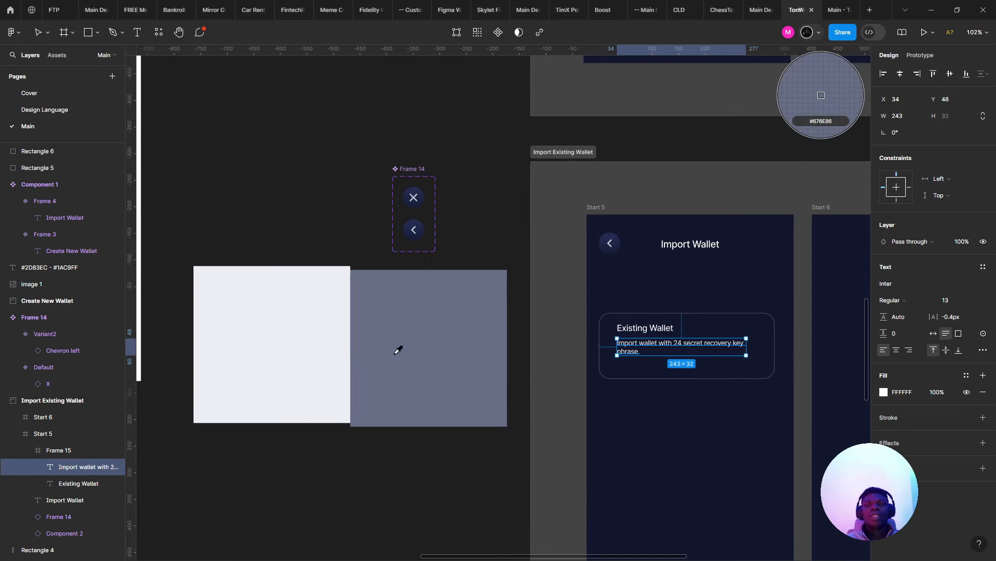
pyautogui.click(401, 350)
pyautogui.click(596, 305)
pyautogui.moveTo(678, 367); pyautogui.dragTo(585, 324)
pyautogui.scroll(5, 587, 328)
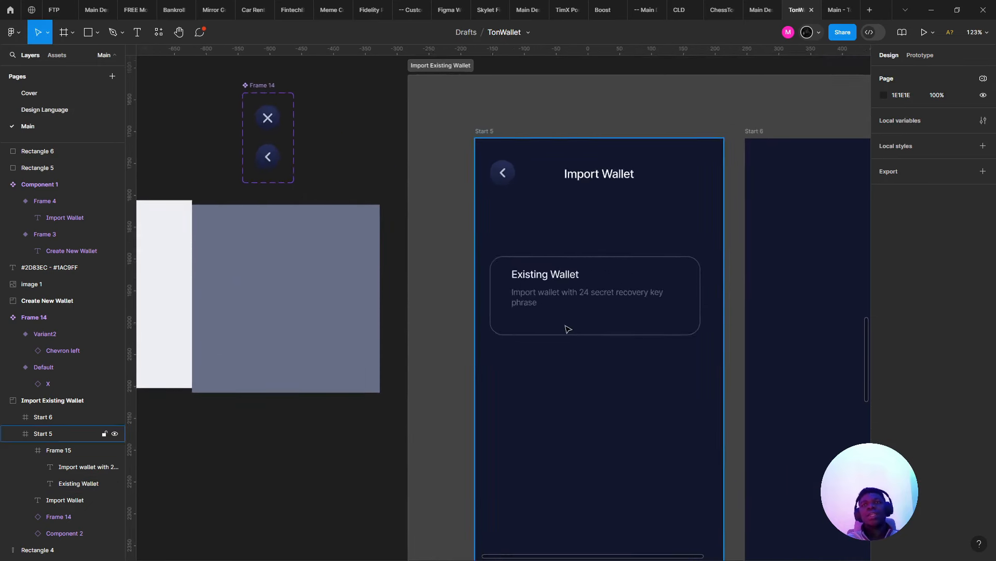
pyautogui.scroll(-4, 578, 295)
# - Set the subtitle's fill to Radix Gray 10, 747B94
pyautogui.hotkey('alt', 'Tab')
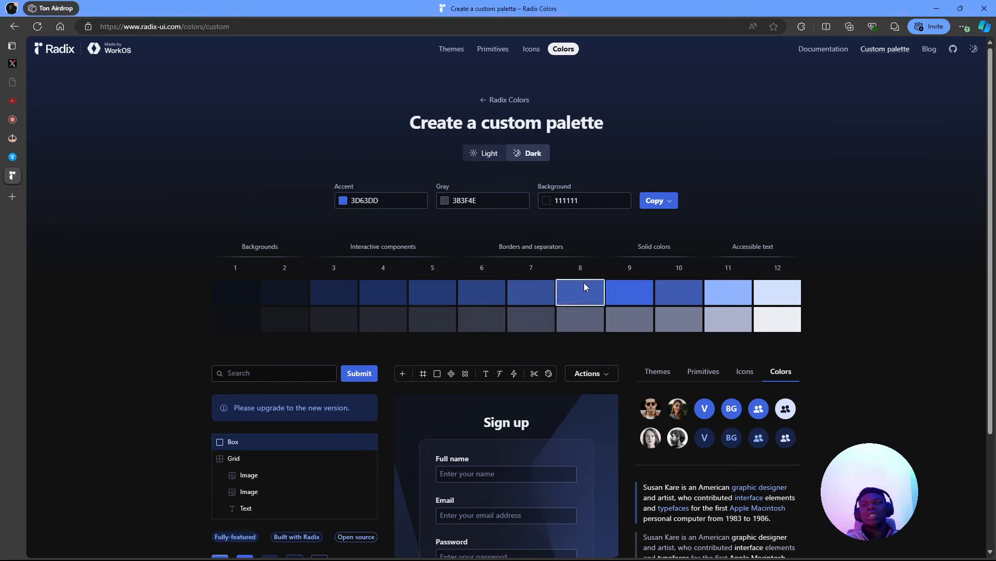
pyautogui.click(664, 322)
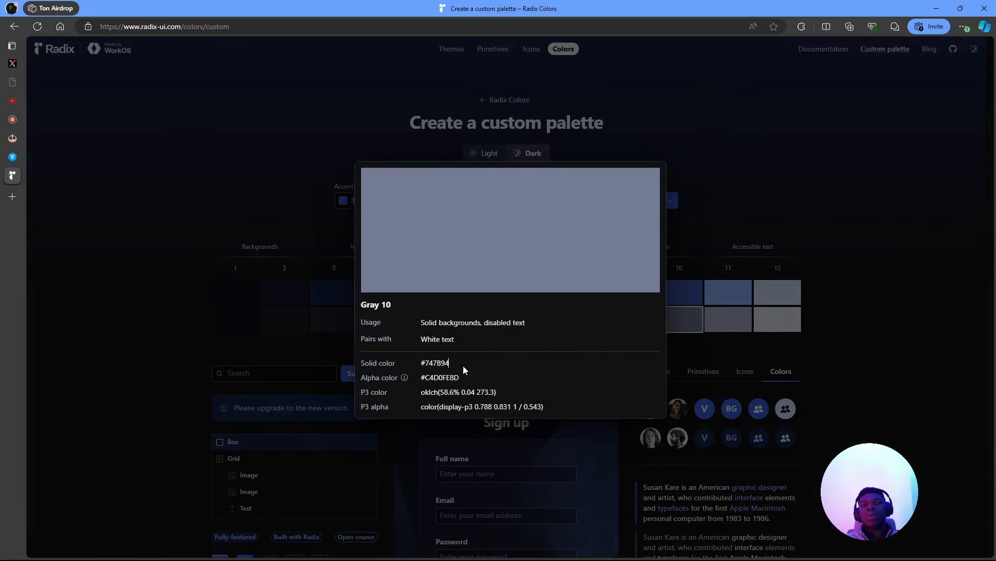
pyautogui.click(428, 363)
pyautogui.hotkey('alt', 'Tab')
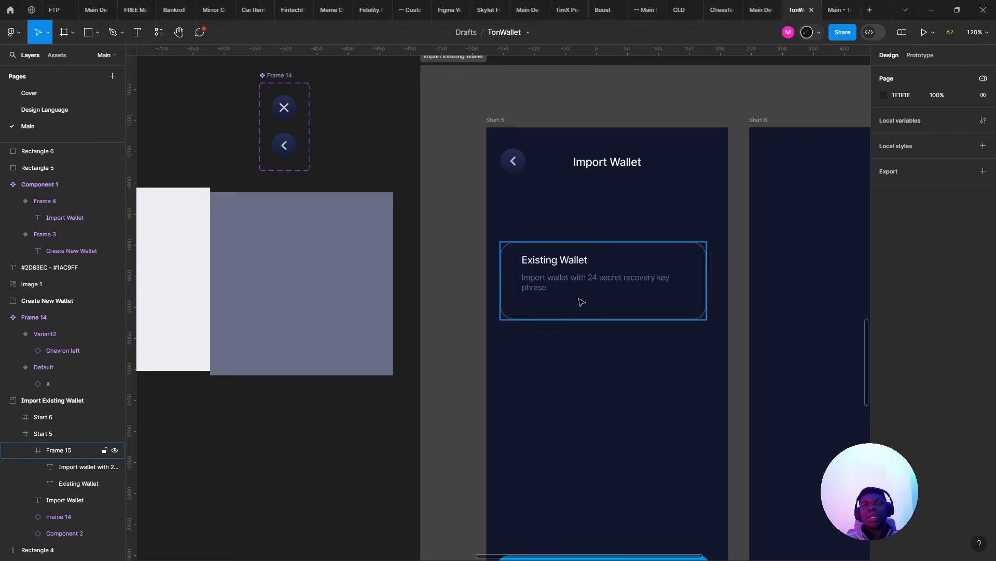
pyautogui.click(571, 289)
pyautogui.doubleClick(591, 282)
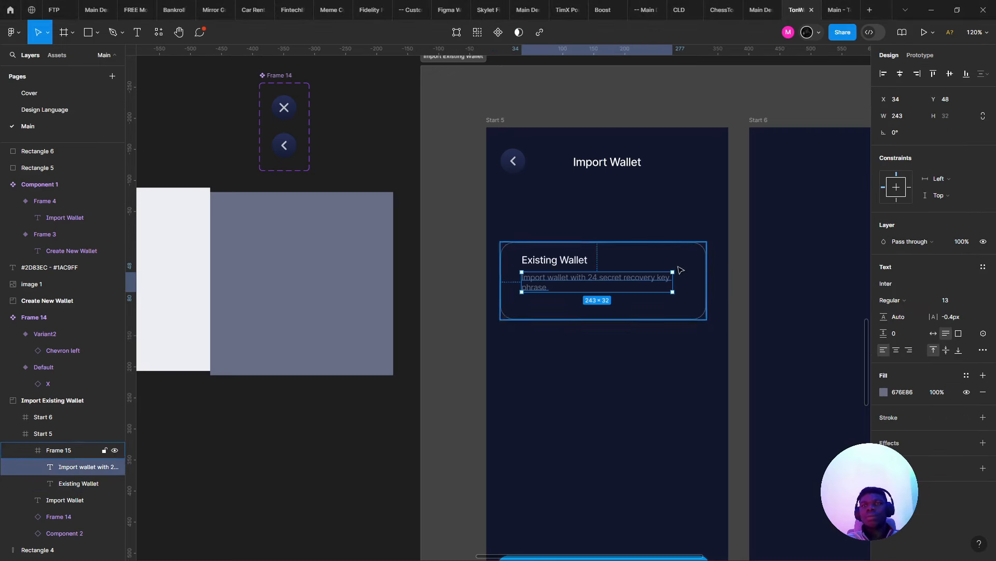
pyautogui.click(902, 392)
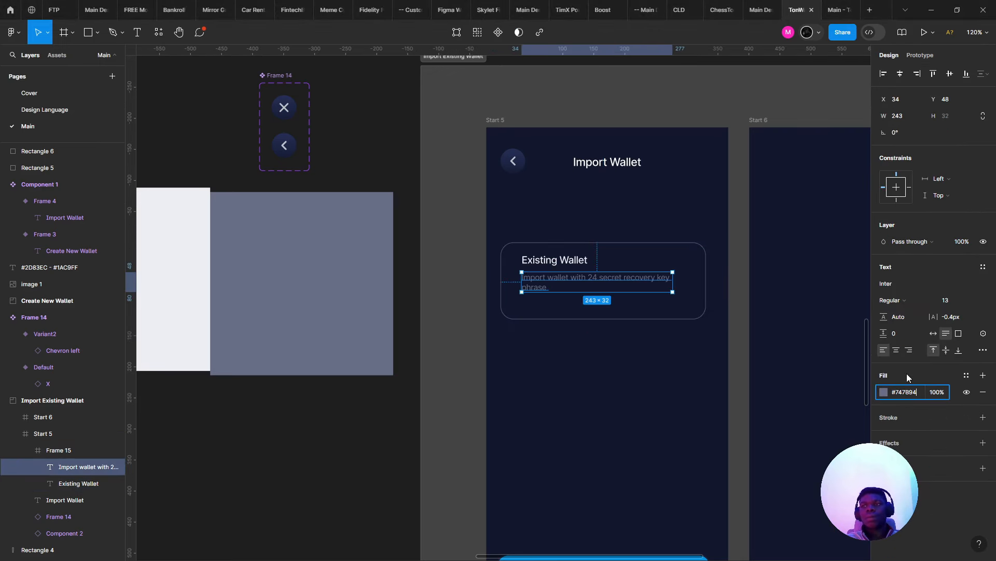
pyautogui.hotkey('ctrl', 'v')
pyautogui.press('Return')
# - Lighten the subtitle's fill to Radix Gray 11, ACB3CC
pyautogui.hotkey('alt', 'Tab')
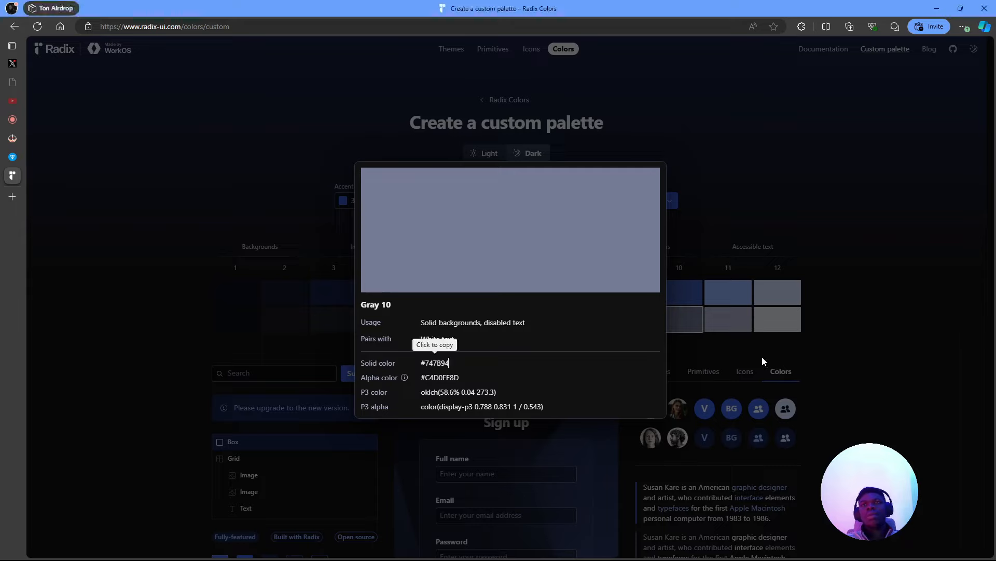
pyautogui.hotkey('alt', 'Tab')
pyautogui.hotkey('alt', 'Tab')
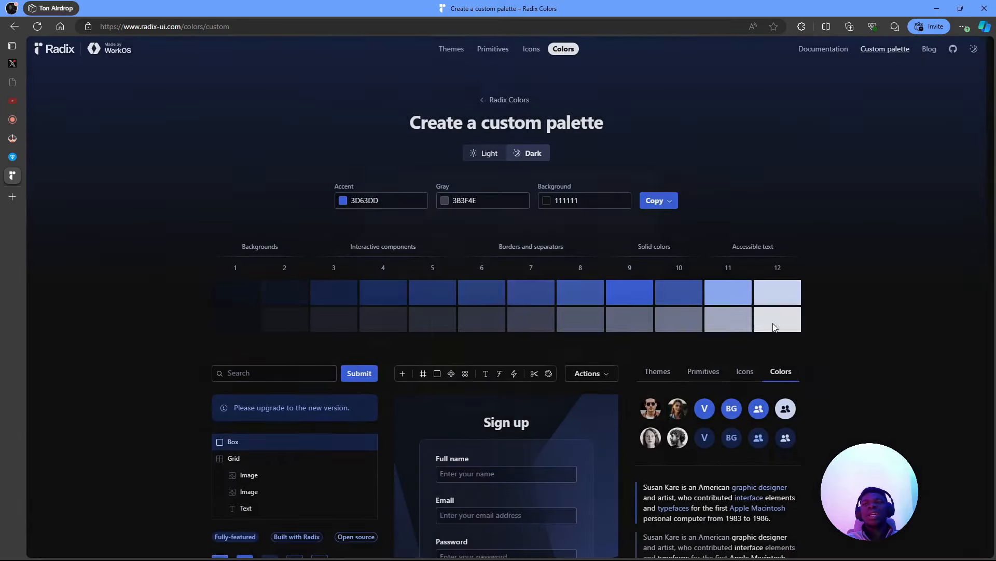
pyautogui.moveTo(748, 314)
pyautogui.click(449, 363)
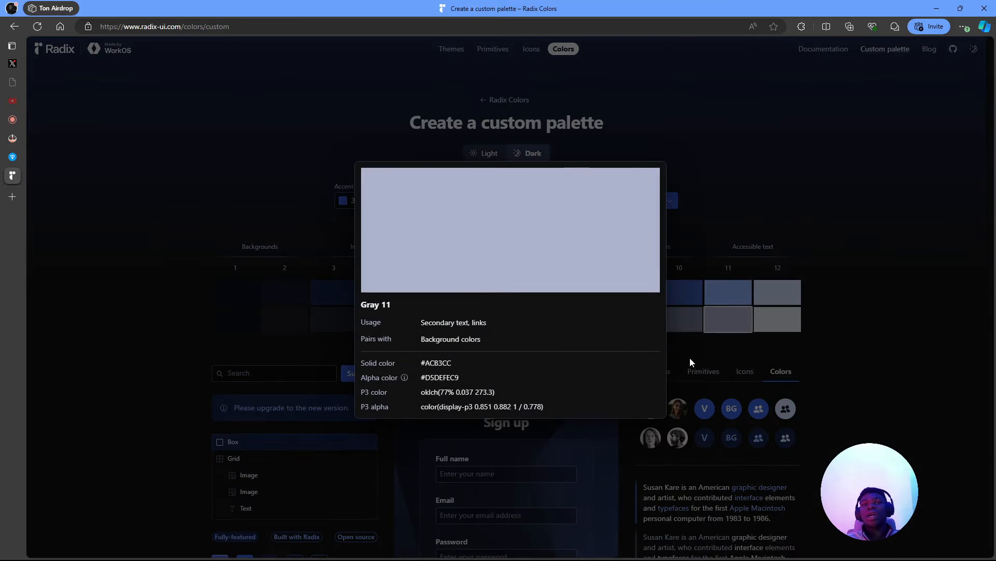
pyautogui.hotkey('alt', 'Tab')
pyautogui.click(902, 393)
pyautogui.hotkey('ctrl', 'v')
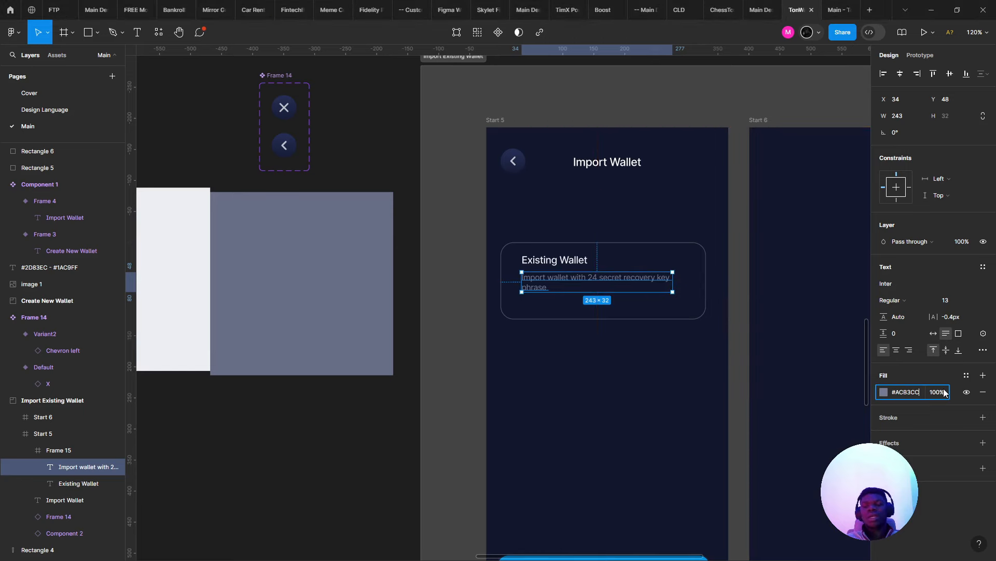
pyautogui.press('Return')
pyautogui.click(607, 368)
pyautogui.scroll(5, 607, 371)
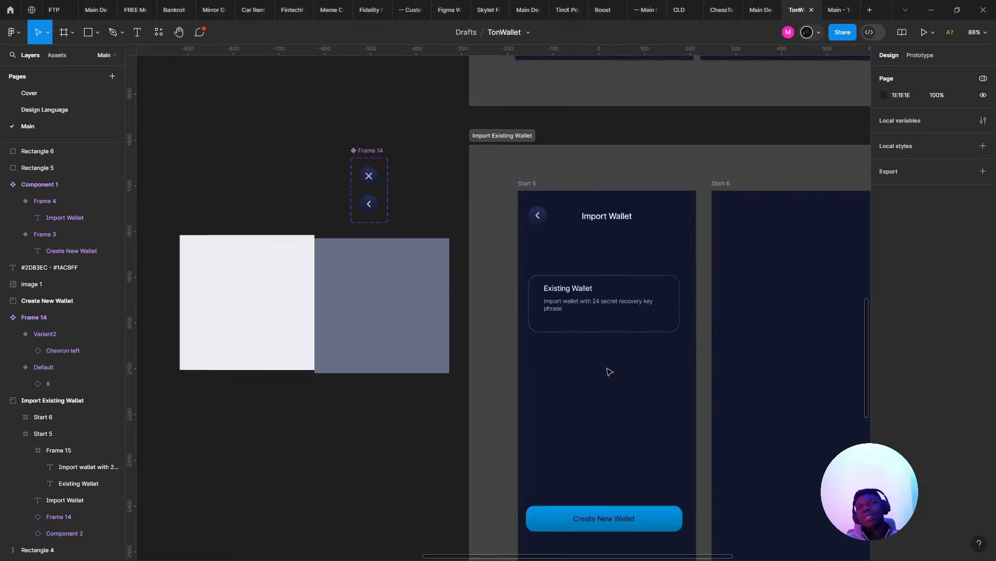
pyautogui.click(375, 213)
# - Narrow the Existing Wallet subtitle text box to 221 wide so its phrase wraps
pyautogui.doubleClick(377, 200)
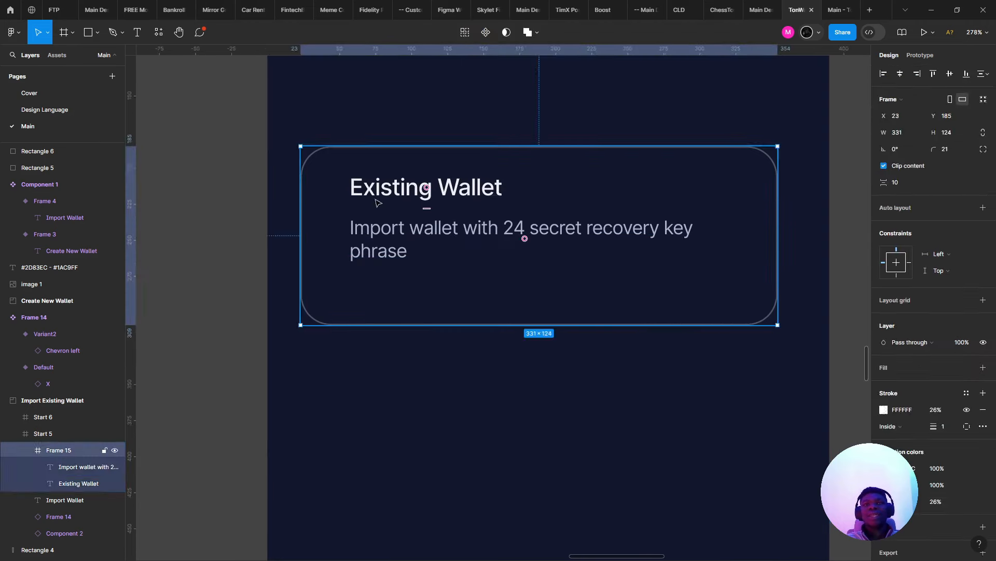
pyautogui.click(665, 229)
pyautogui.moveTo(679, 230); pyautogui.dragTo(674, 229)
pyautogui.click(513, 201)
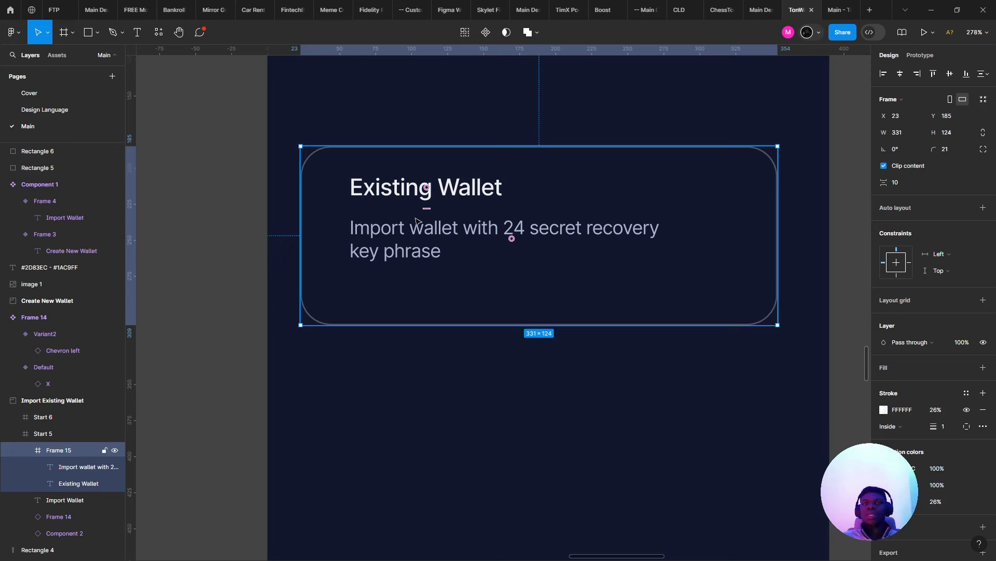
pyautogui.doubleClick(391, 191)
pyautogui.scroll(2, 408, 201)
pyautogui.click(419, 242)
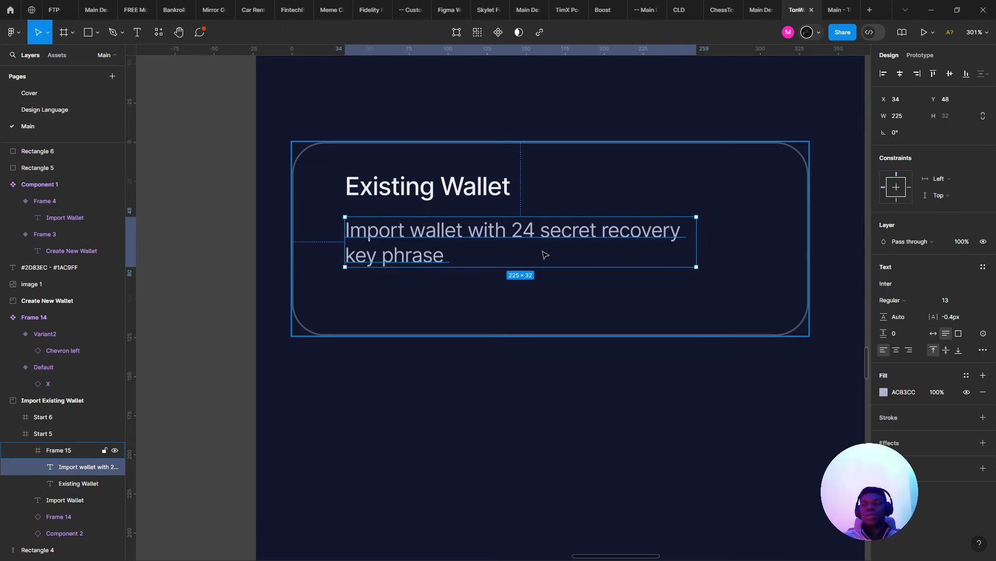
pyautogui.moveTo(696, 257)
pyautogui.mouseDown()
pyautogui.moveTo(670, 258)
pyautogui.moveTo(690, 258)
pyautogui.mouseUp()
# - Stack title and subtitle in auto layout and make the card hug them at 111 high
pyautogui.click(407, 199)
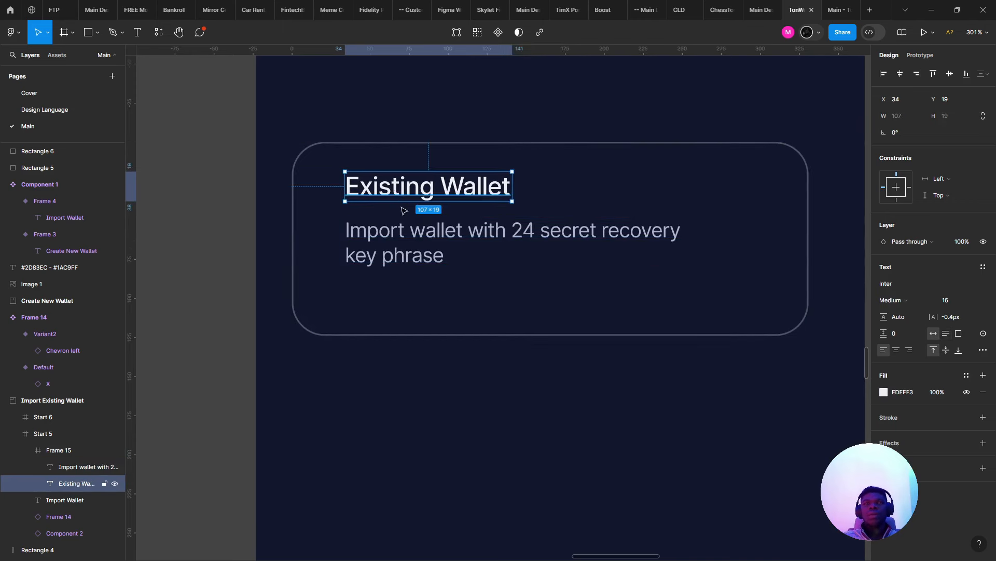
pyautogui.keyDown('shift'); pyautogui.click(402, 221); pyautogui.keyUp('shift')
pyautogui.hotkey('shift', 'a')
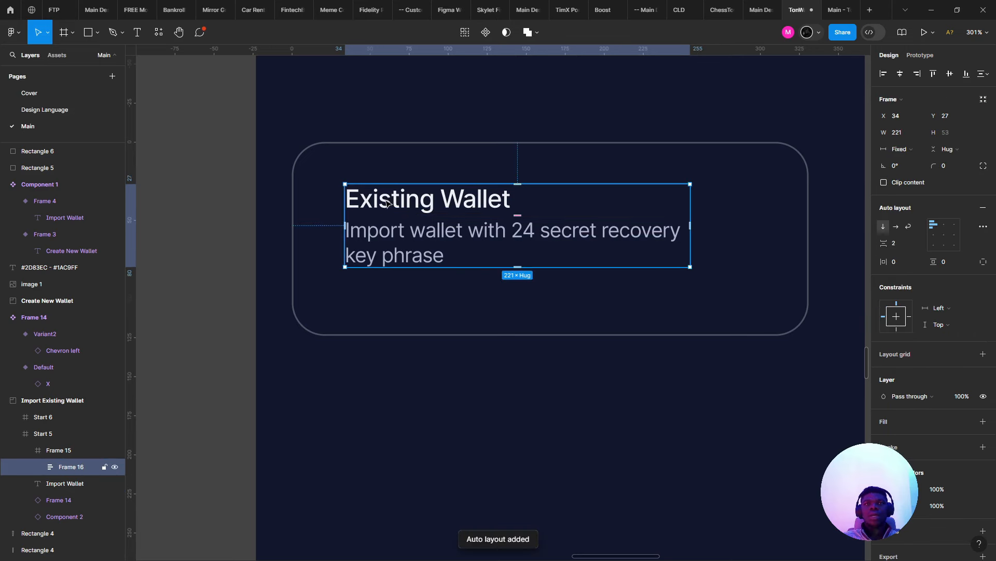
pyautogui.click(476, 334)
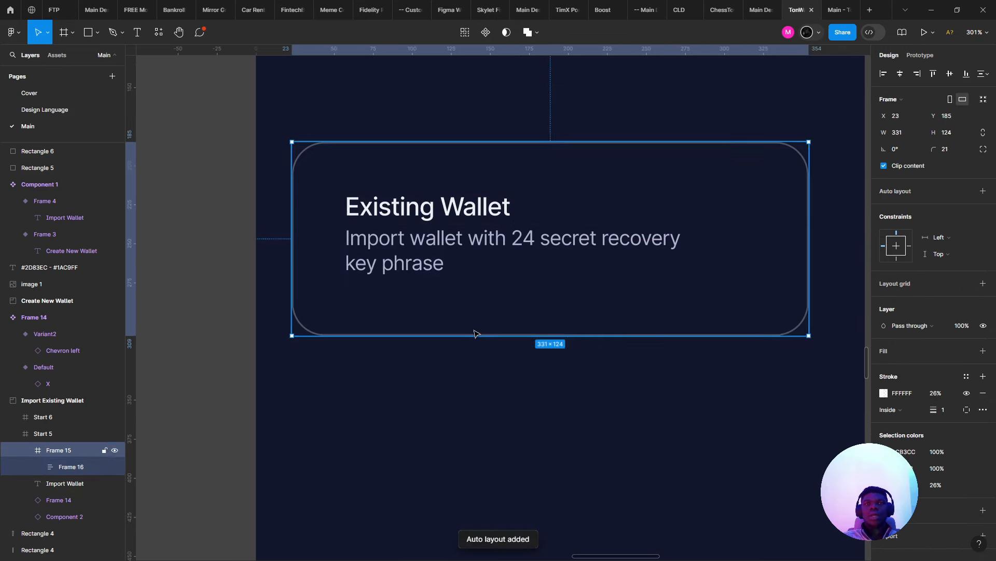
pyautogui.moveTo(476, 334); pyautogui.dragTo(455, 316)
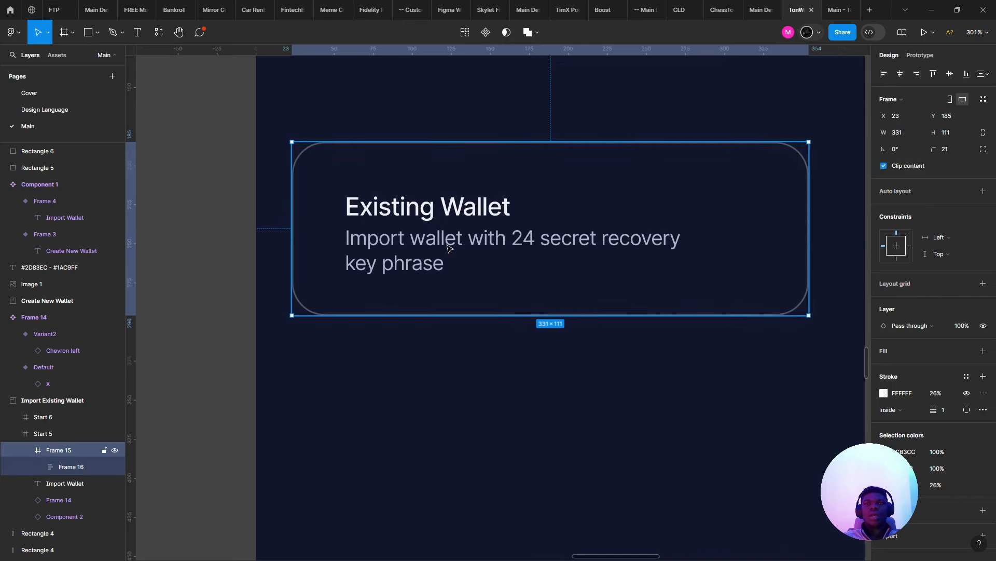
pyautogui.hotkey('shift', 'a')
pyautogui.keyDown('ctrl'); pyautogui.scroll(-3, 519, 311); pyautogui.keyUp('ctrl')
# - Try a 10px layout grid on the Start 5 screen, then undo it
pyautogui.click(582, 354)
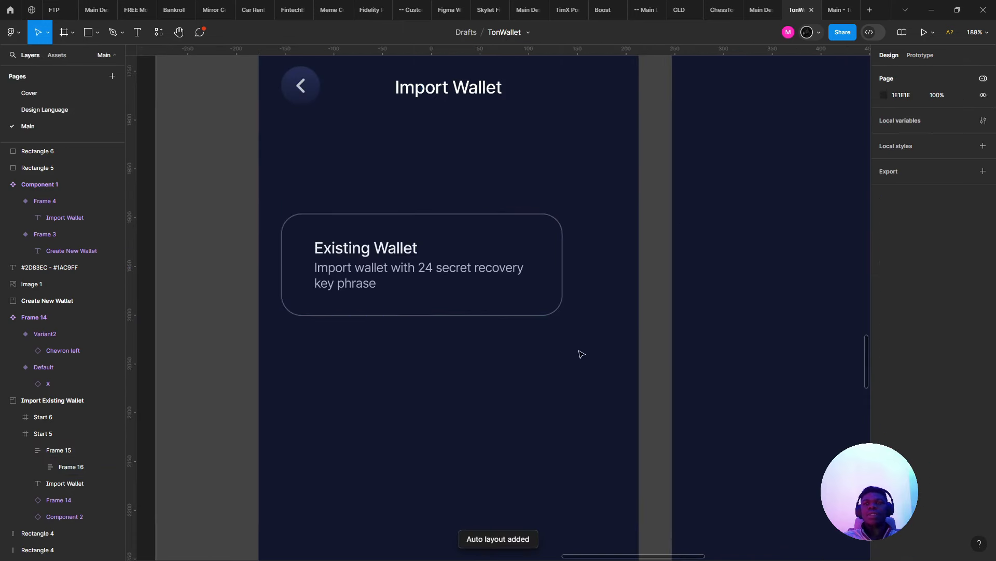
pyautogui.click(498, 393)
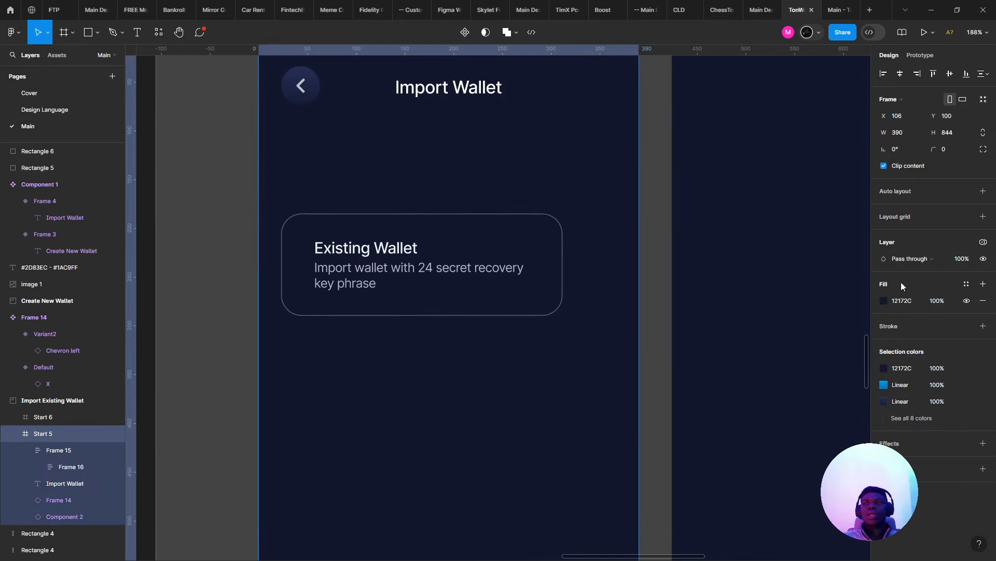
pyautogui.click(983, 217)
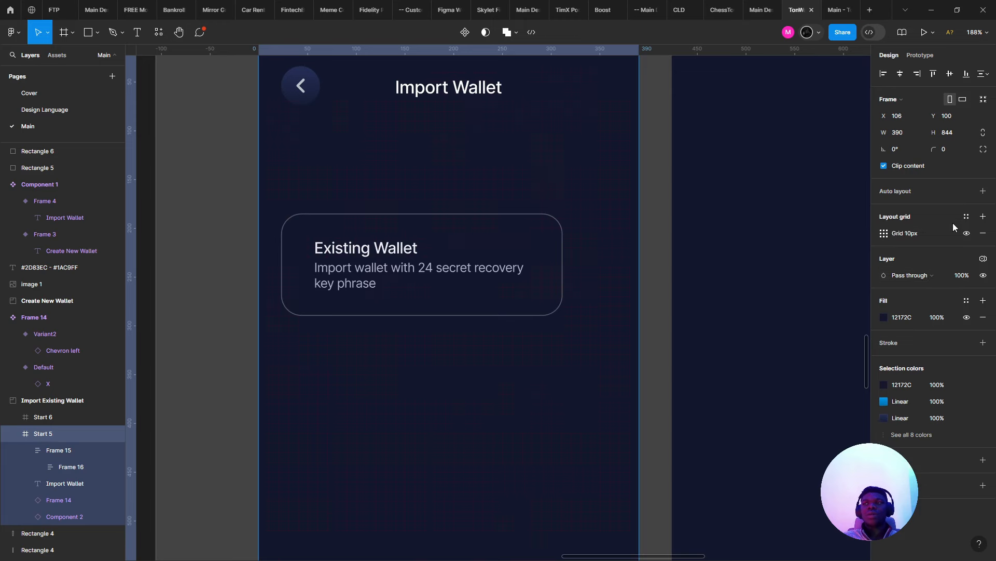
pyautogui.hotkey('ctrl', 'z')
pyautogui.keyDown('ctrl'); pyautogui.scroll(-3, 499, 176); pyautogui.keyUp('ctrl')
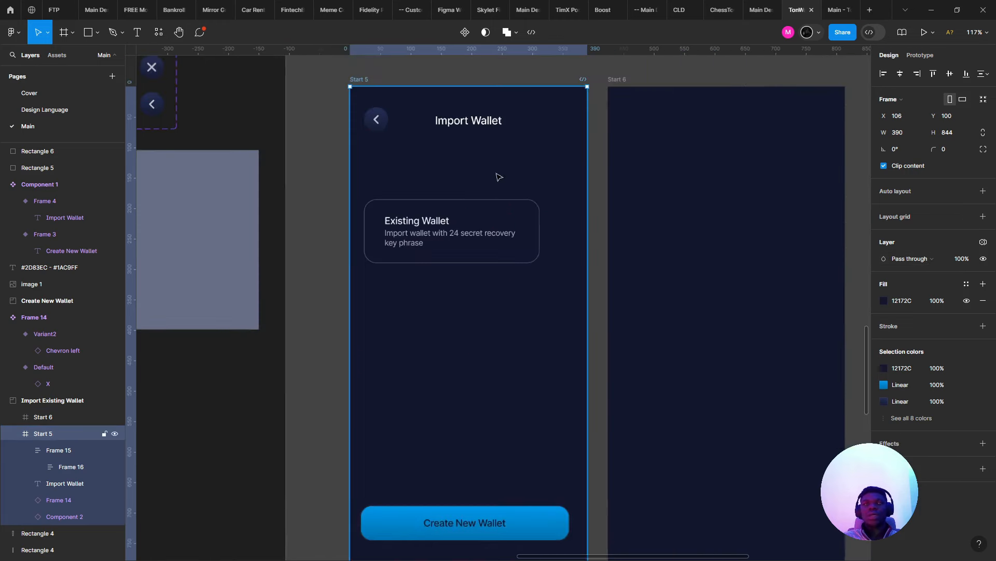
pyautogui.keyDown('ctrl'); pyautogui.scroll(4, 487, 123); pyautogui.keyUp('ctrl')
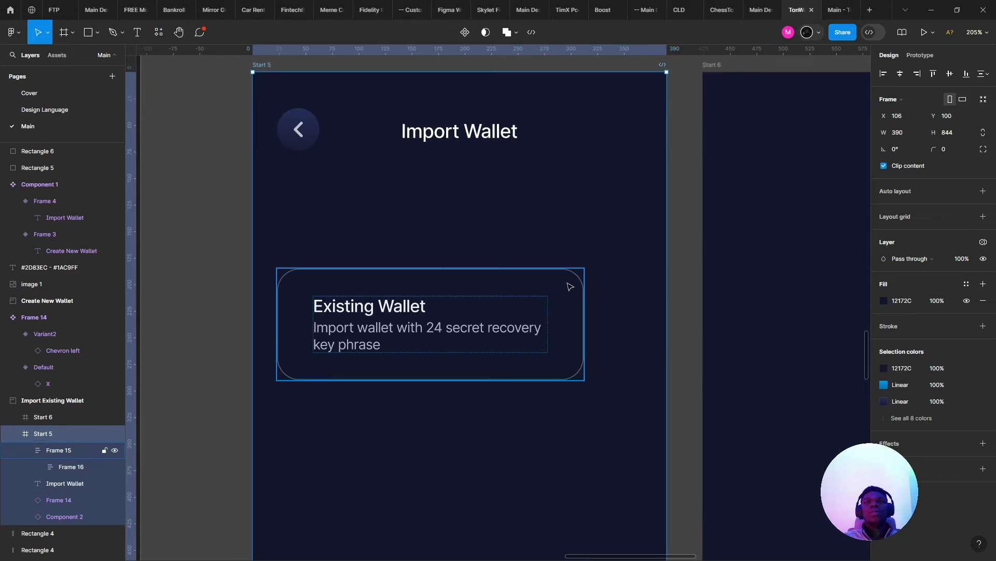
# - Keep the Existing Wallet card's outline white but lower its opacity
pyautogui.click(570, 286)
pyautogui.click(883, 463)
pyautogui.moveTo(799, 373)
pyautogui.mouseDown()
pyautogui.moveTo(667, 254)
pyautogui.moveTo(504, 128)
pyautogui.mouseUp()
pyautogui.moveTo(784, 446); pyautogui.dragTo(788, 444)
pyautogui.click(612, 454)
pyautogui.moveTo(531, 441); pyautogui.dragTo(482, 456)
pyautogui.click(527, 382)
pyautogui.rightClick(551, 374)
# - Save the Start 3 screen's 4-column layout grid as a grid style named Mobile/24px
pyautogui.click(416, 466)
pyautogui.scroll(-4, 416, 465)
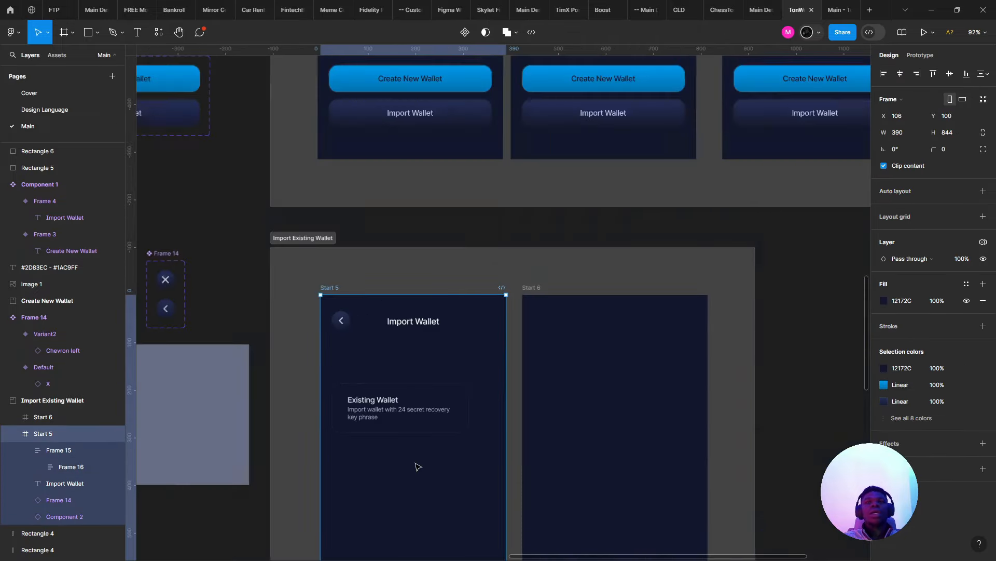
pyautogui.scroll(-5, 419, 466)
pyautogui.scroll(6, 395, 291)
pyautogui.click(373, 277)
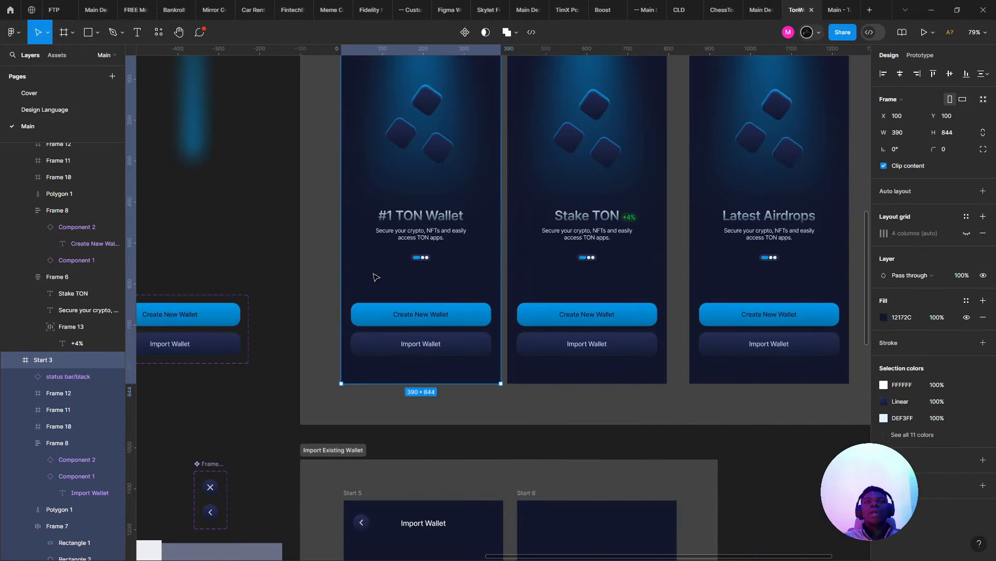
pyautogui.click(966, 216)
pyautogui.click(980, 235)
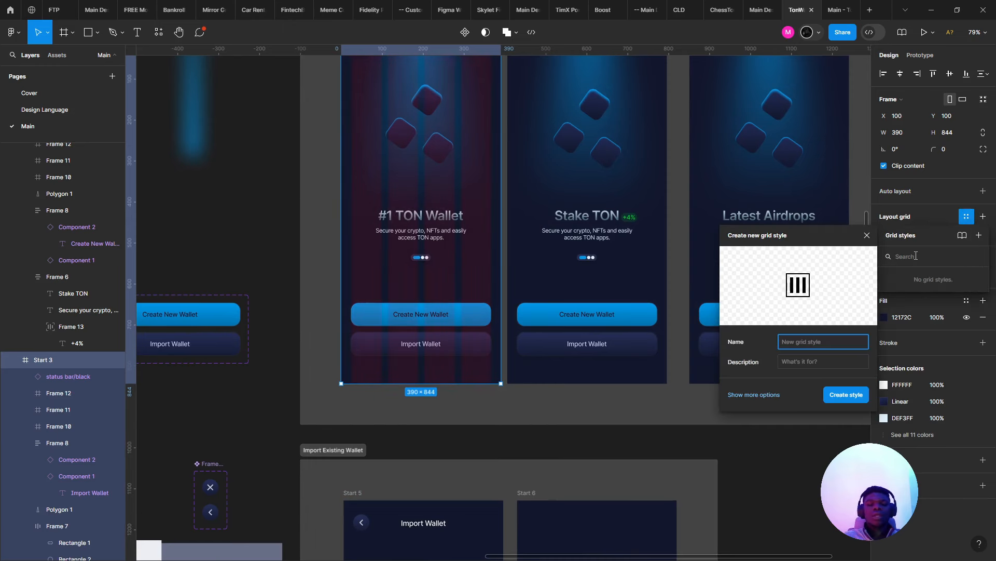
pyautogui.write('Mobile/24')
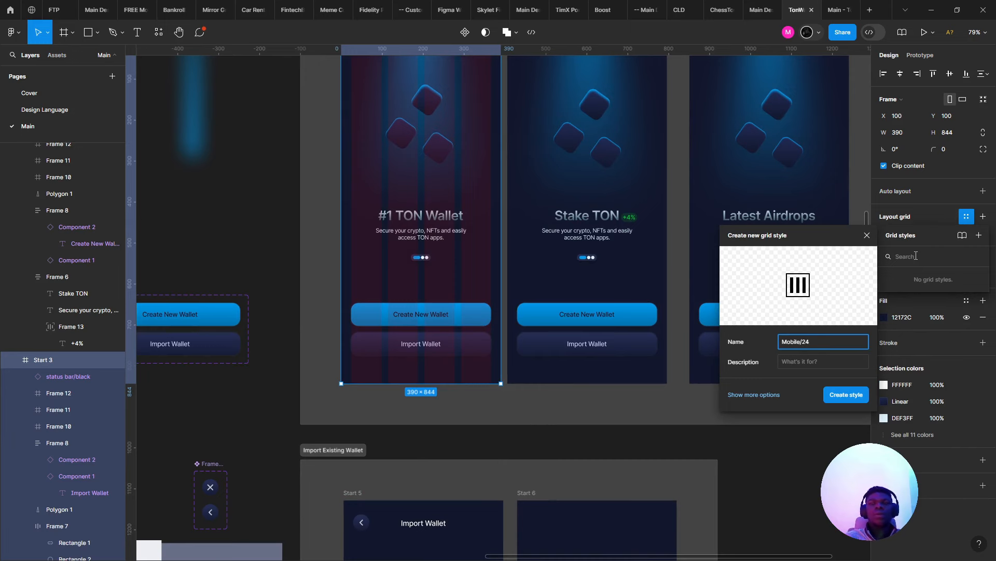
pyautogui.press('Return')
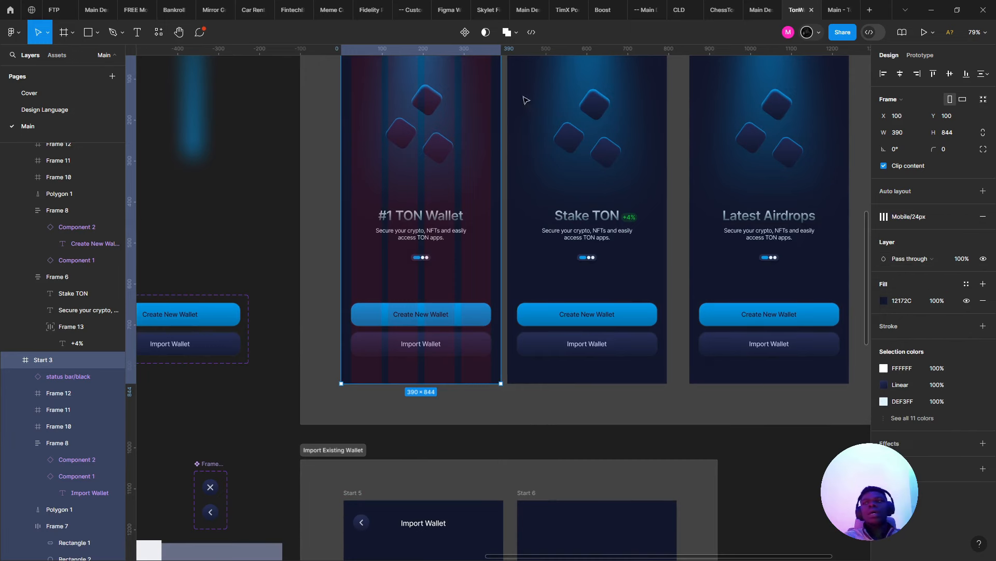
pyautogui.scroll(-6, 340, 283)
pyautogui.rightClick(419, 373)
# - Apply the Mobile/24px grid style to both the Start 5 and Start 6 screens
pyautogui.press('Escape')
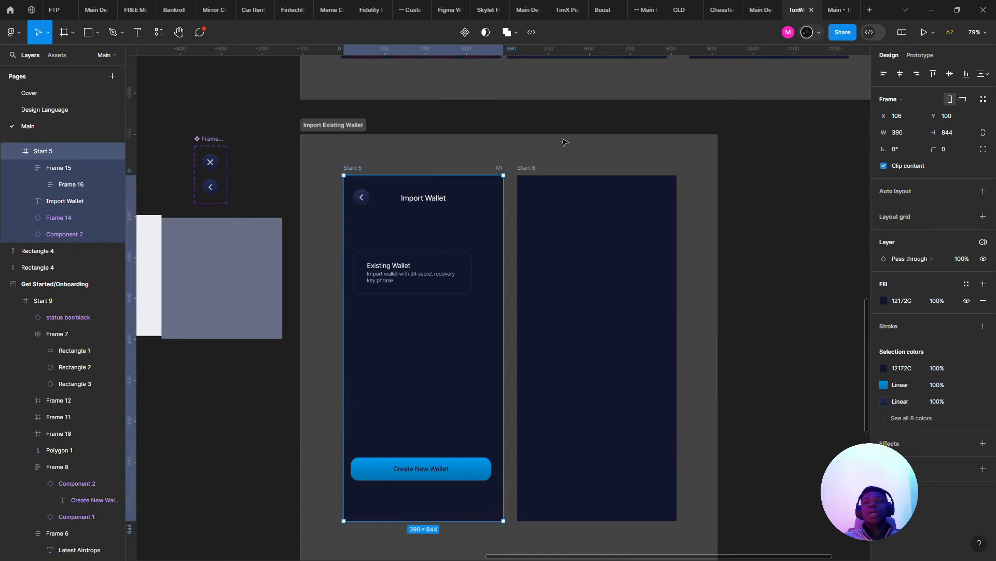
pyautogui.keyDown('shift'); pyautogui.click(525, 176); pyautogui.keyUp('shift')
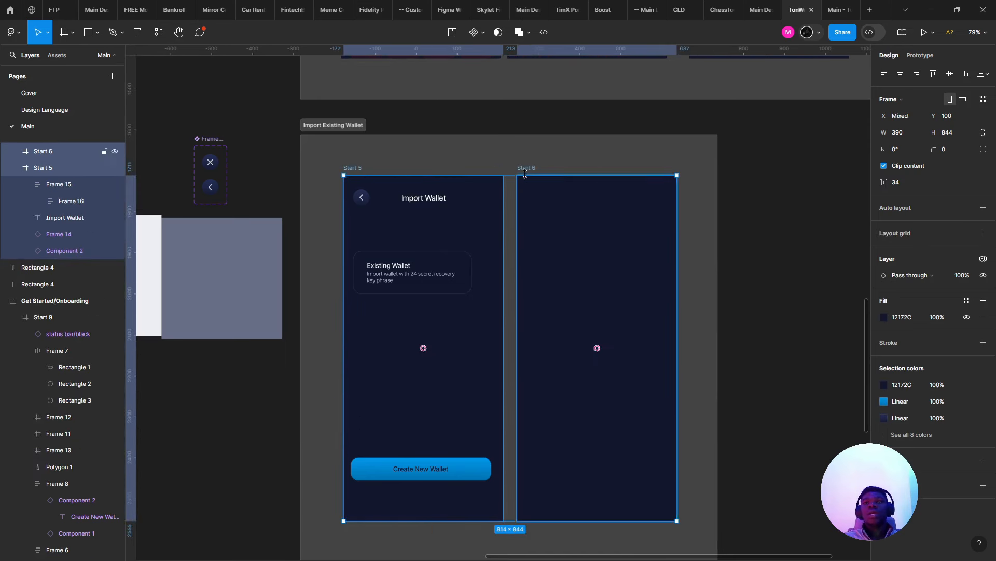
pyautogui.click(966, 233)
pyautogui.click(906, 312)
# - Widen the Existing Wallet card from 289 to 343 px
pyautogui.scroll(3, 396, 312)
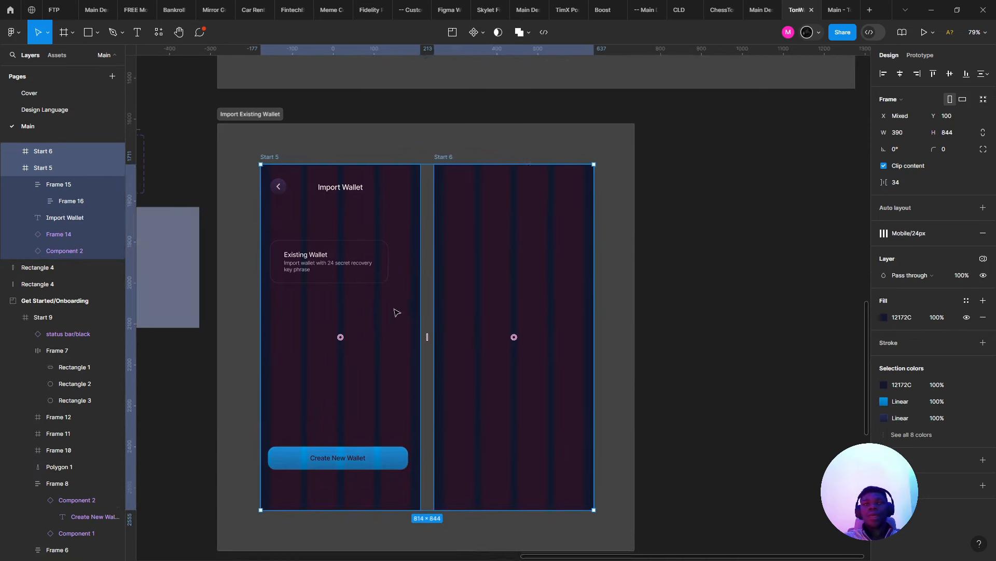
pyautogui.click(301, 258)
pyautogui.scroll(3, 456, 228)
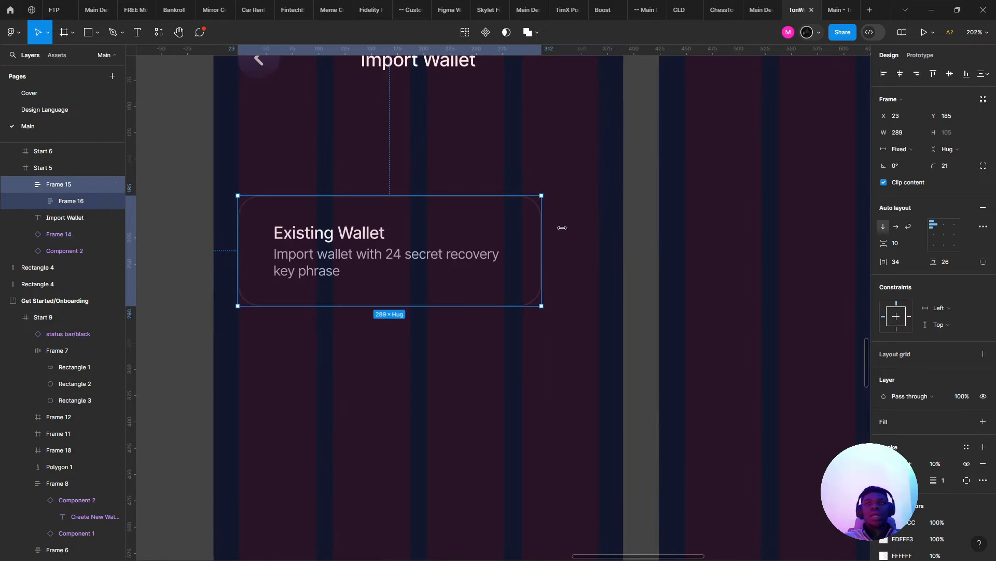
pyautogui.moveTo(563, 227); pyautogui.dragTo(596, 229)
pyautogui.scroll(-2, 451, 218)
pyautogui.scroll(3, 545, 213)
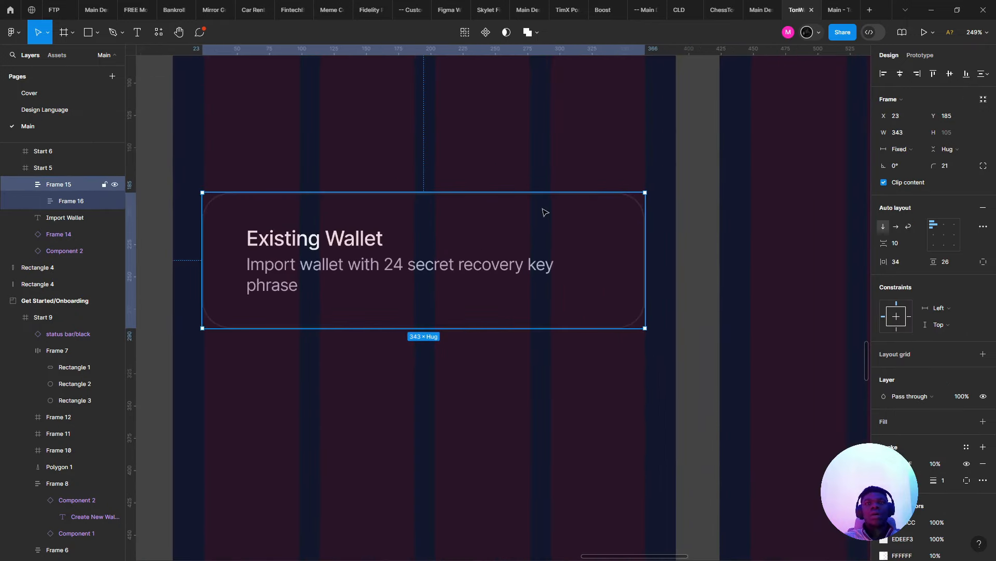
pyautogui.scroll(4, 463, 189)
pyautogui.scroll(-2, 349, 249)
# - Select the Chevron left icon component inside the back-arrow button
pyautogui.click(258, 246)
pyautogui.scroll(3, 258, 245)
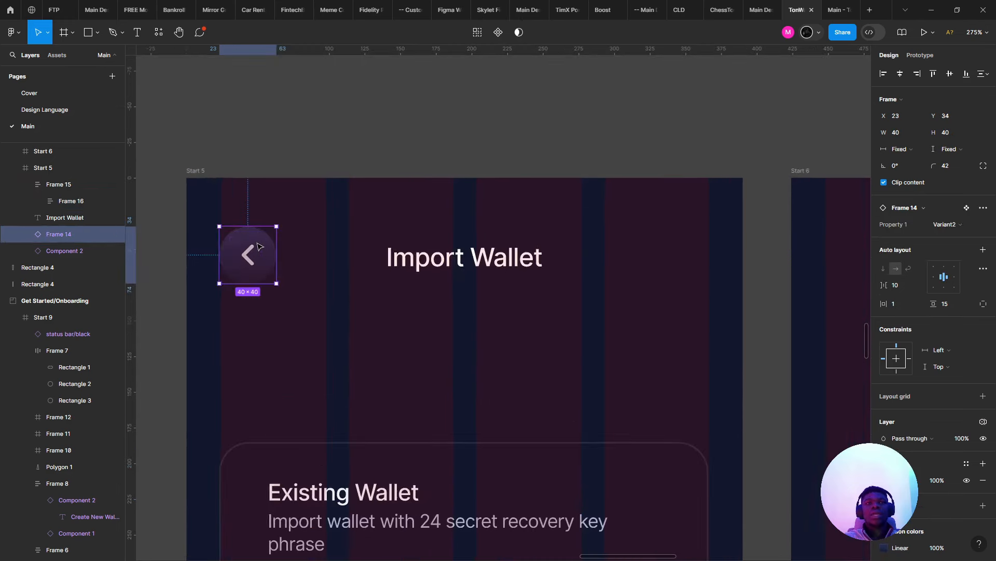
pyautogui.doubleClick(255, 247)
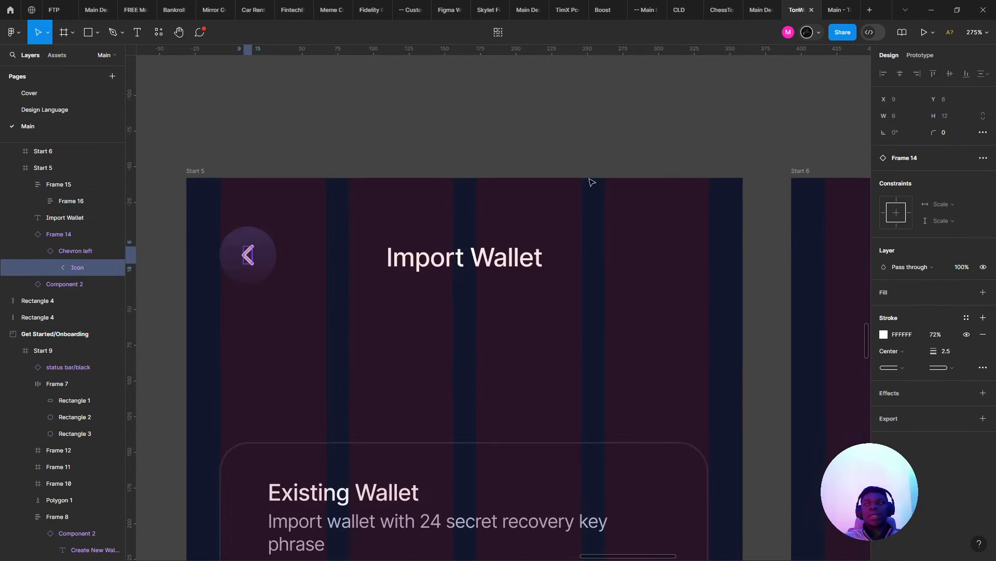
pyautogui.click(210, 254)
pyautogui.doubleClick(250, 258)
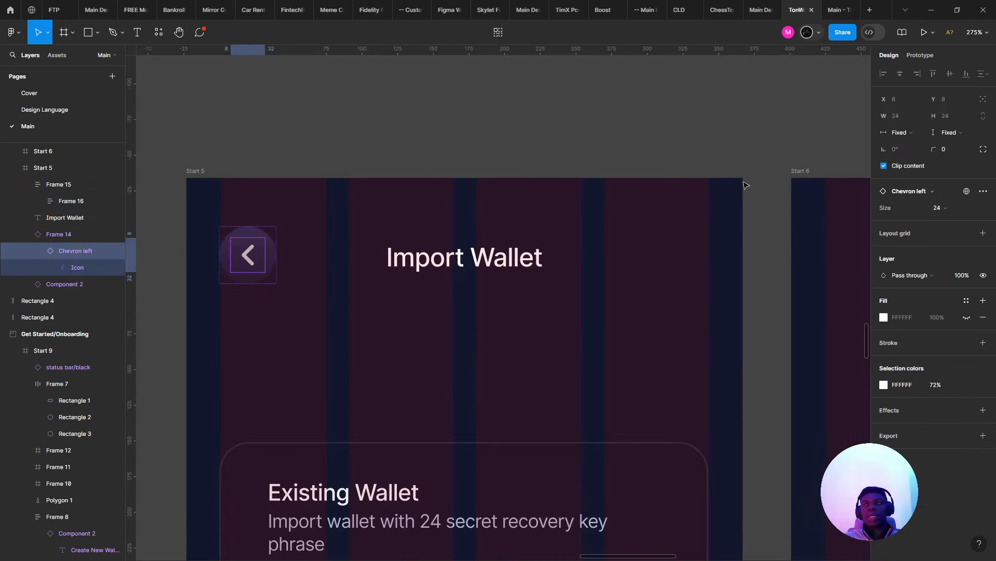
pyautogui.click(553, 210)
pyautogui.scroll(-7, 421, 211)
pyautogui.scroll(4, 444, 264)
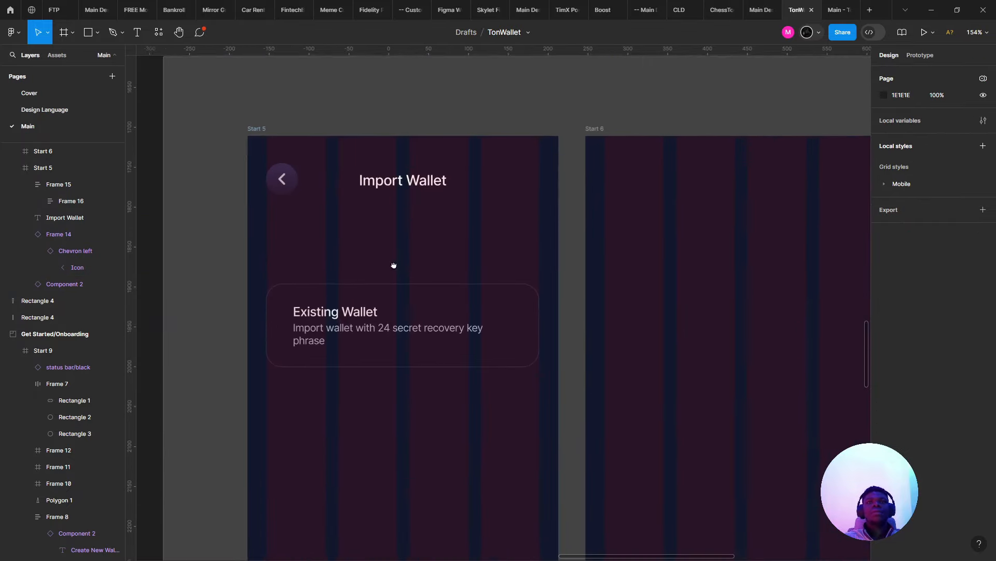
pyautogui.moveTo(394, 264); pyautogui.dragTo(369, 270)
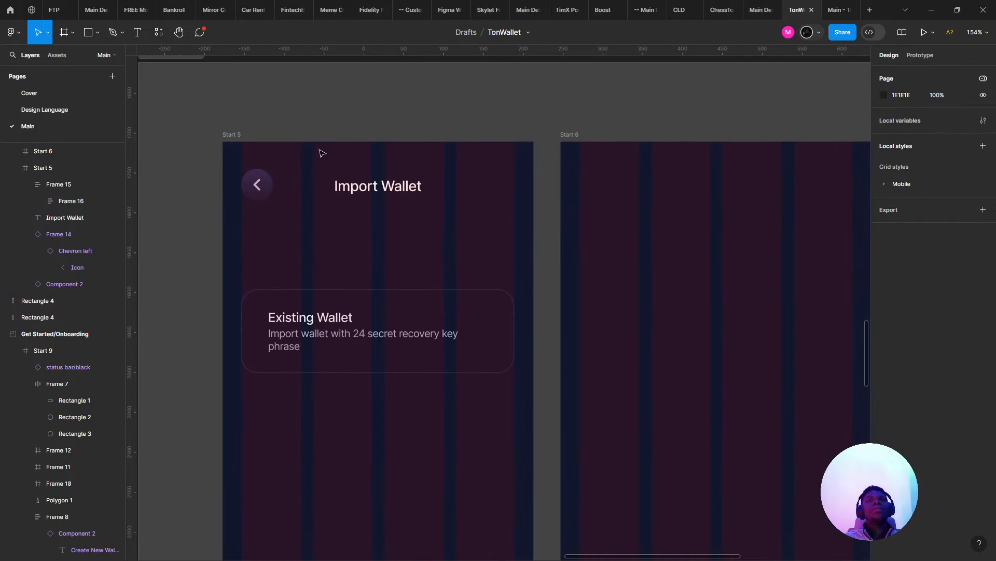
pyautogui.click(827, 5)
pyautogui.click(498, 425)
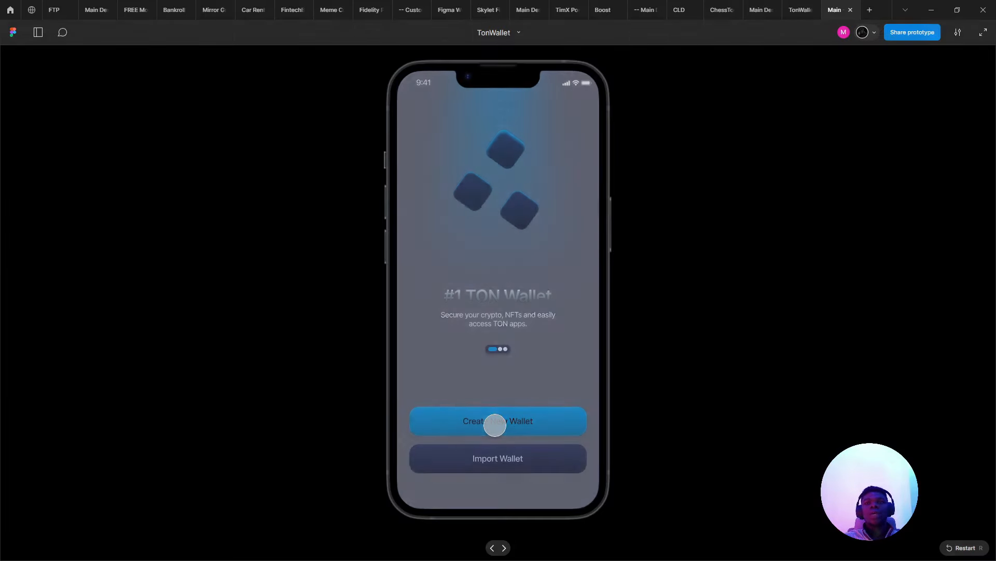
pyautogui.click(791, 8)
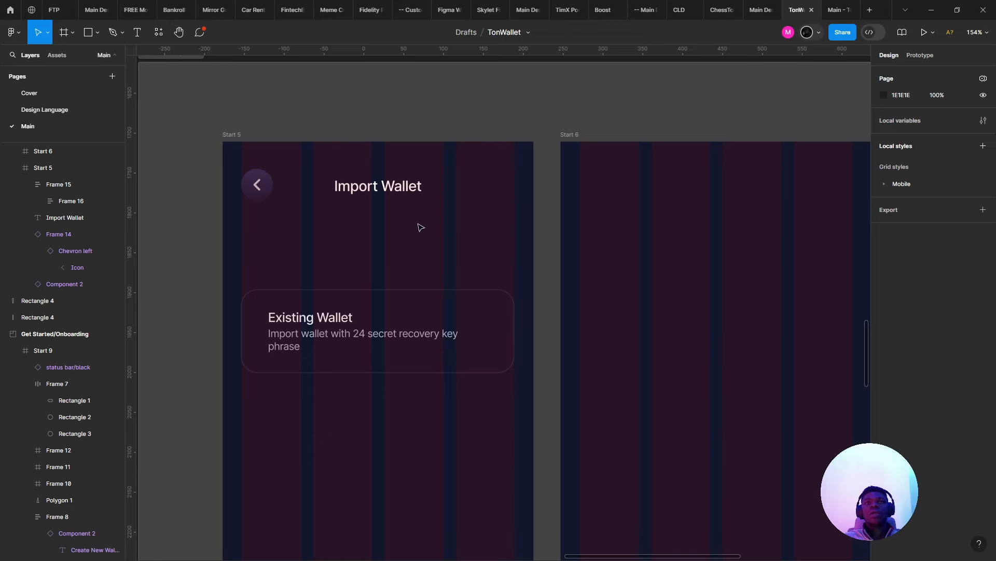
pyautogui.click(423, 226)
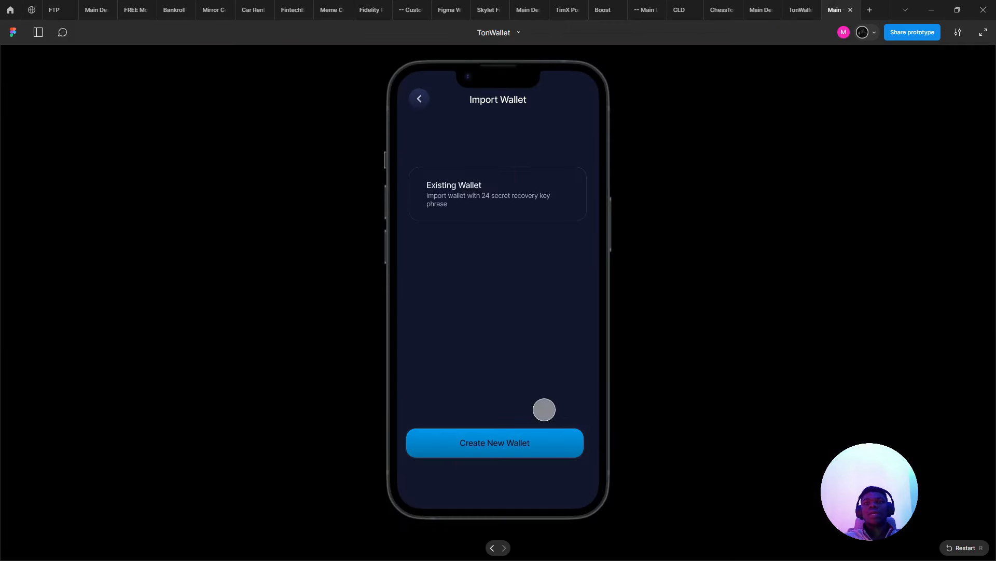
pyautogui.click(801, 10)
pyautogui.click(835, 10)
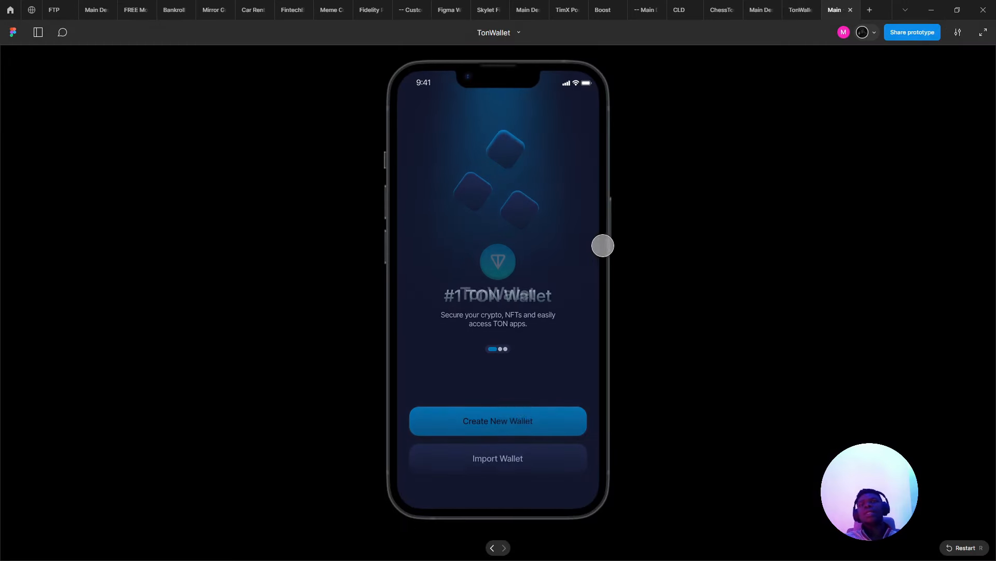
pyautogui.click(529, 455)
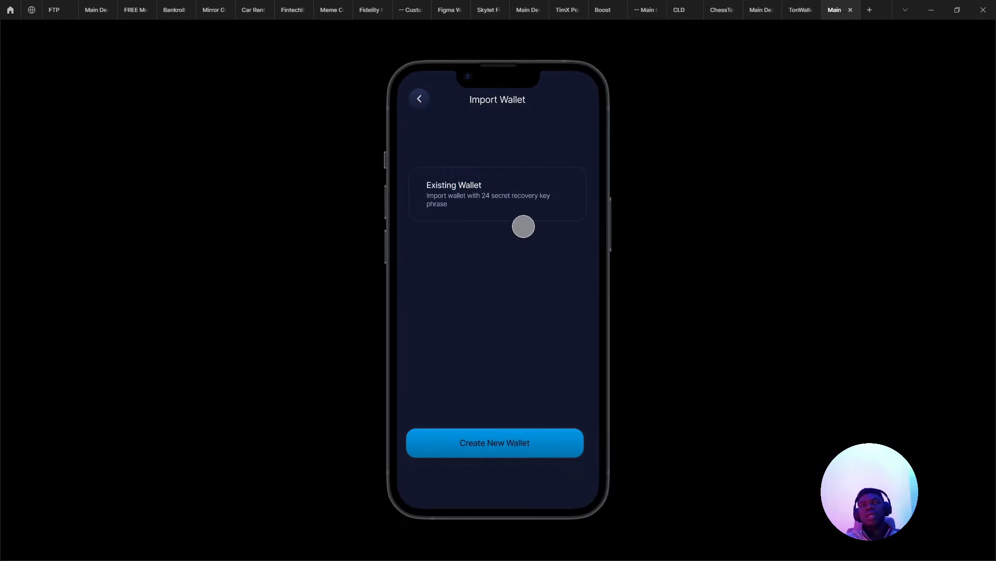
pyautogui.click(799, 10)
# - Paste the status bar/black instance into both the Start 5 and Start 6 screens
pyautogui.scroll(-5, 452, 312)
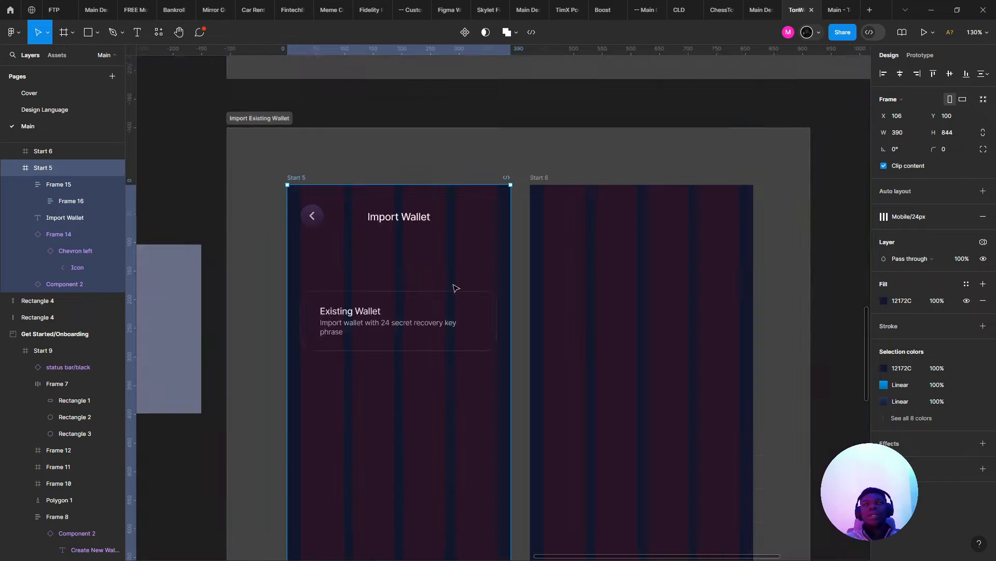
pyautogui.scroll(5, 449, 349)
pyautogui.click(377, 182)
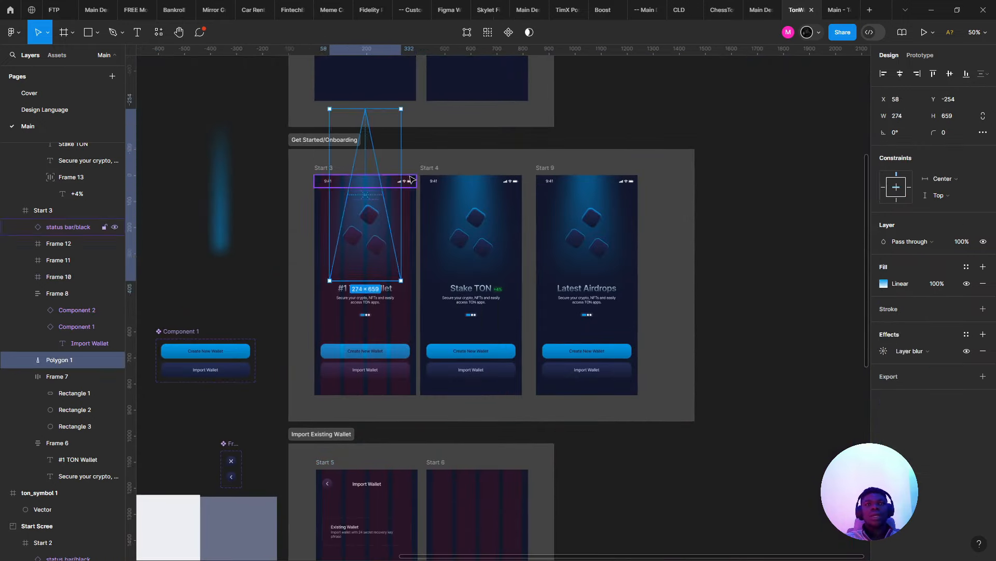
pyautogui.scroll(4, 397, 197)
pyautogui.scroll(-2, 332, 363)
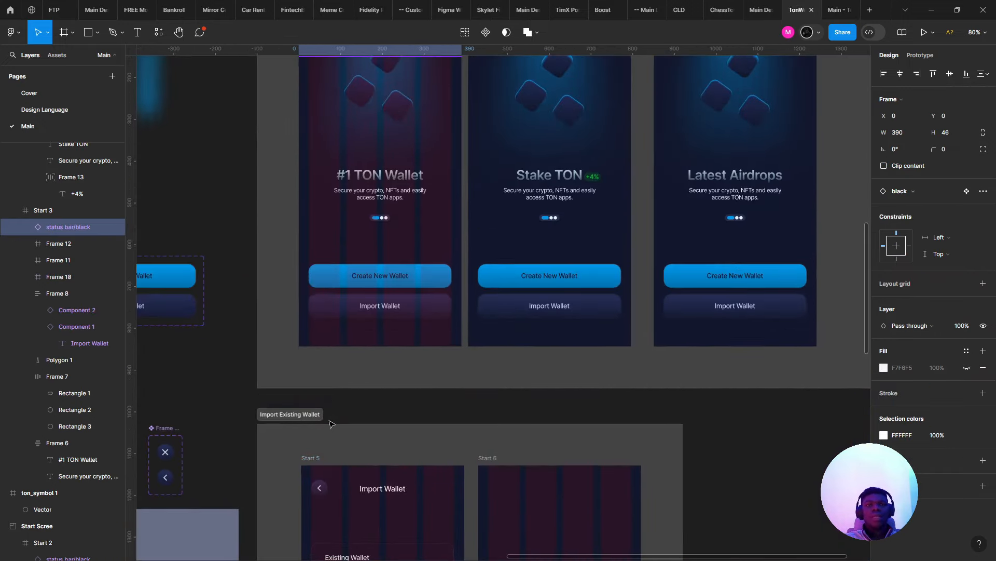
pyautogui.click(310, 458)
pyautogui.keyDown('shift'); pyautogui.click(493, 459); pyautogui.keyUp('shift')
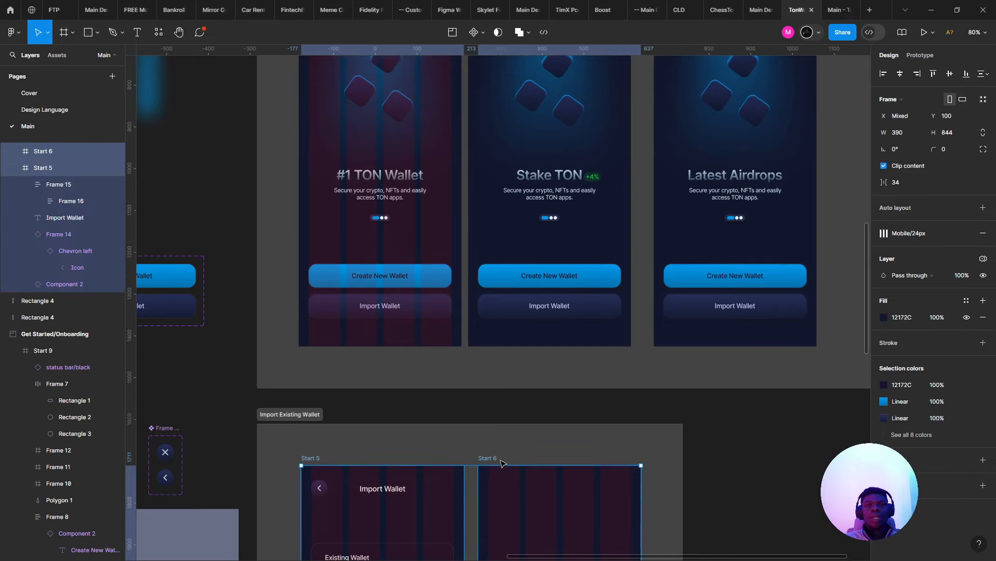
pyautogui.hotkey('ctrl', 'v')
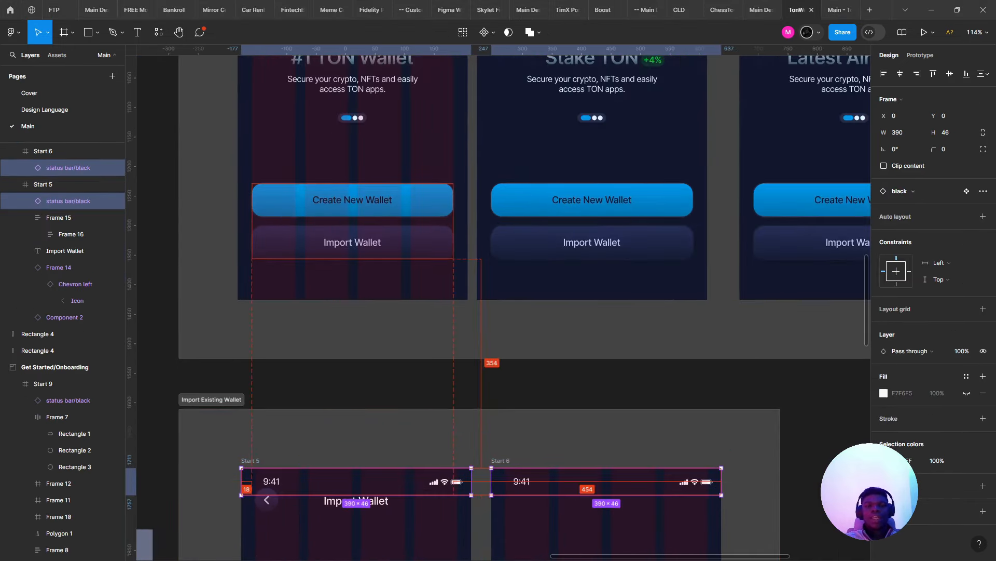
# - Switch to Google Meet, admit the waiting participant and close the in-call messages
pyautogui.hotkey('alt', 'Tab')
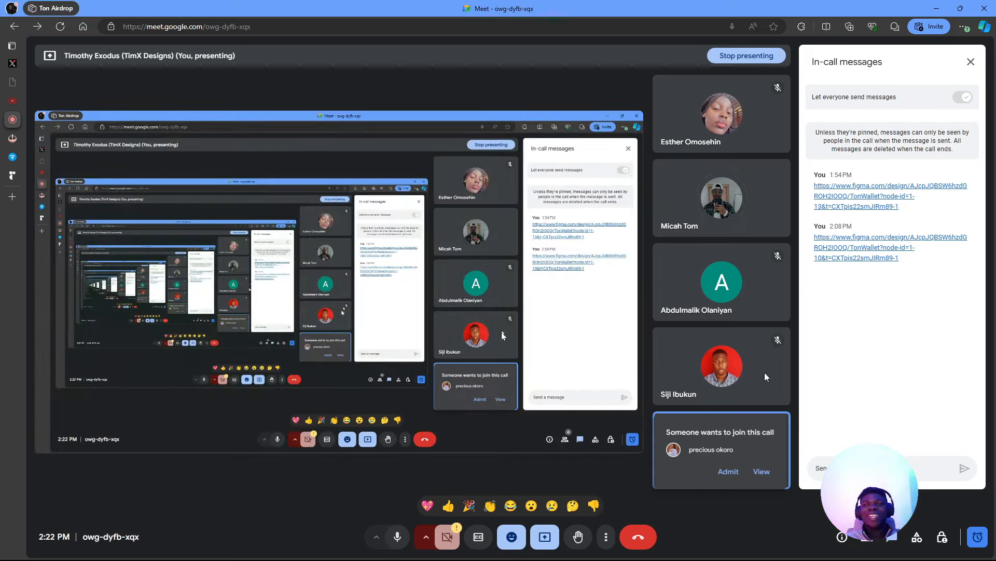
pyautogui.click(731, 481)
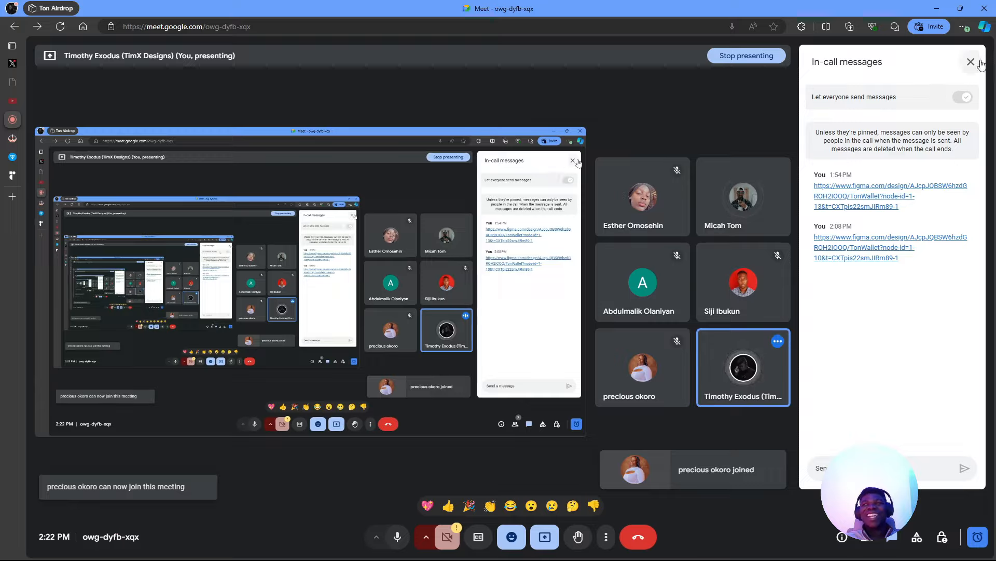
pyautogui.click(980, 63)
# - Back in Figma, select the back button and Import Wallet title together on Start 5
pyautogui.hotkey('alt', 'Tab')
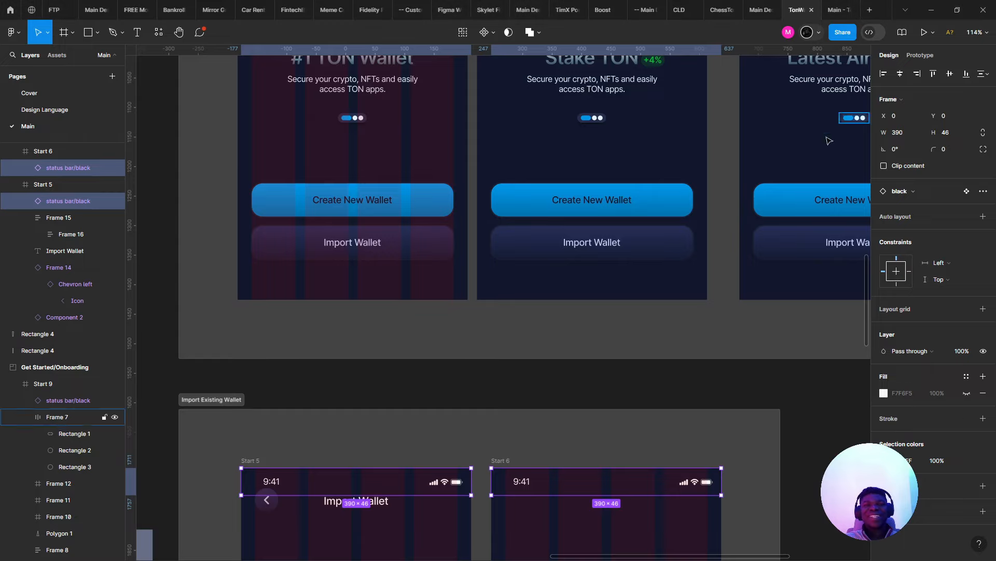
pyautogui.scroll(-5, 407, 360)
pyautogui.scroll(3, 360, 229)
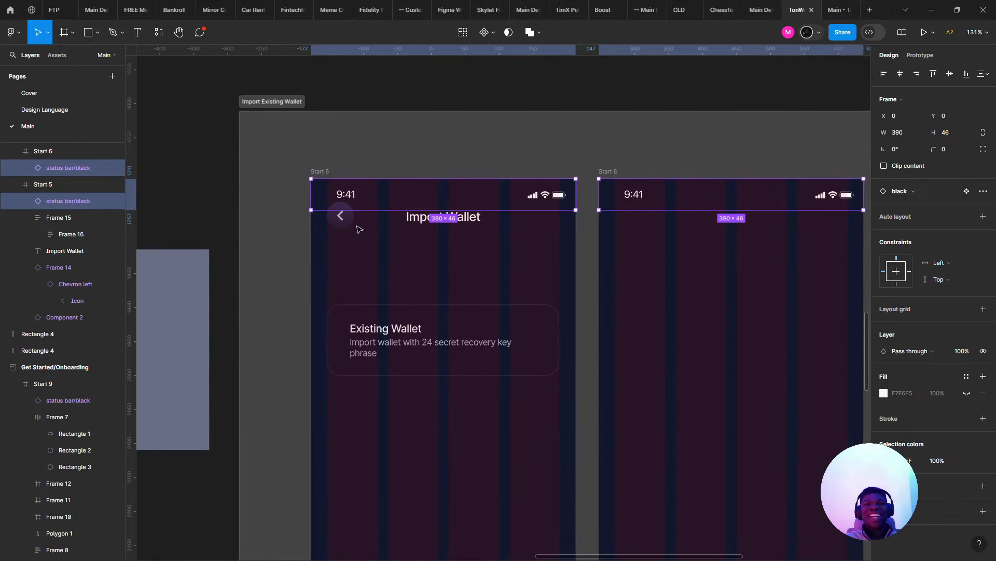
pyautogui.click(340, 216)
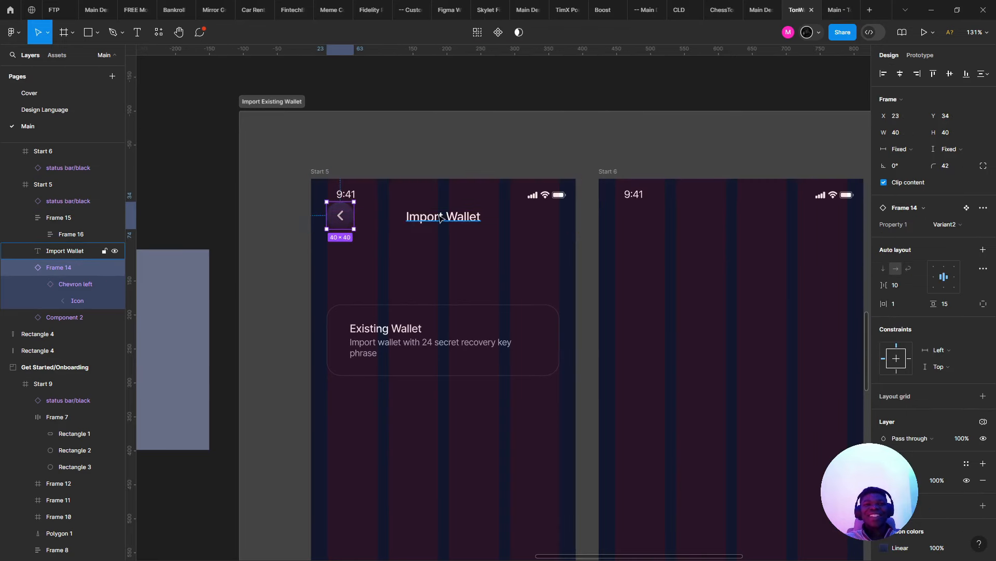
pyautogui.keyDown('shift'); pyautogui.click(441, 217); pyautogui.keyUp('shift')
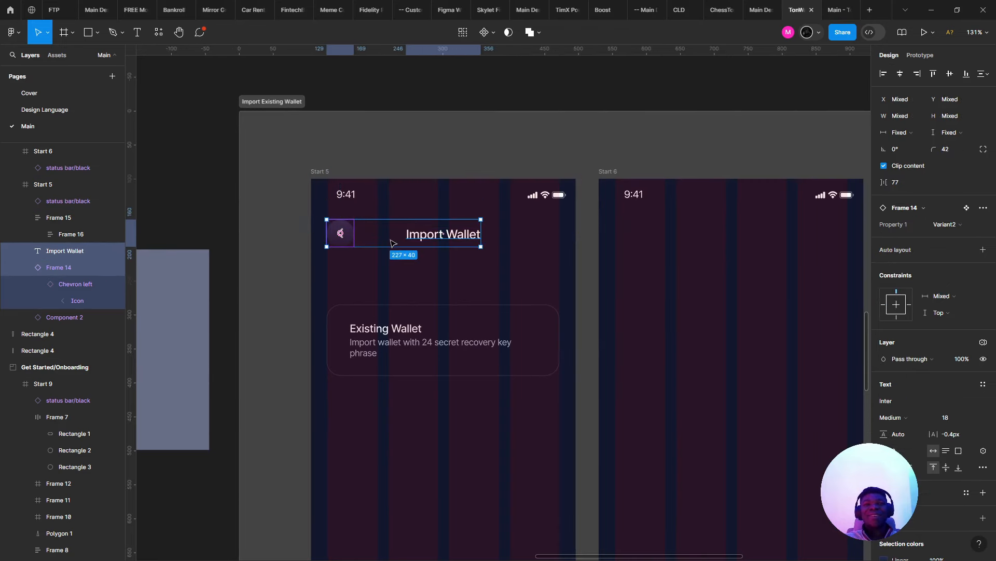
pyautogui.scroll(-3, 393, 238)
pyautogui.scroll(4, 420, 374)
# - Drag the Existing Wallet card up to Y 134, just under the header
pyautogui.moveTo(419, 374); pyautogui.dragTo(428, 303)
pyautogui.click(465, 236)
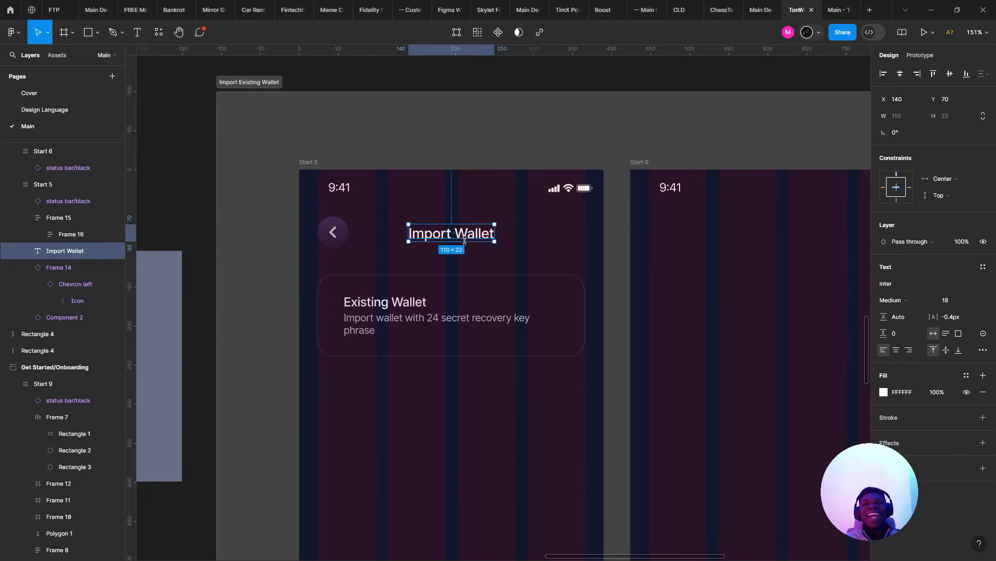
pyautogui.scroll(-5, 400, 441)
pyautogui.scroll(3, 511, 277)
pyautogui.scroll(2, 511, 276)
# - Hide the layout grids on the onboarding screens, starting from Start 3
pyautogui.hscroll(-3, 392, 351)
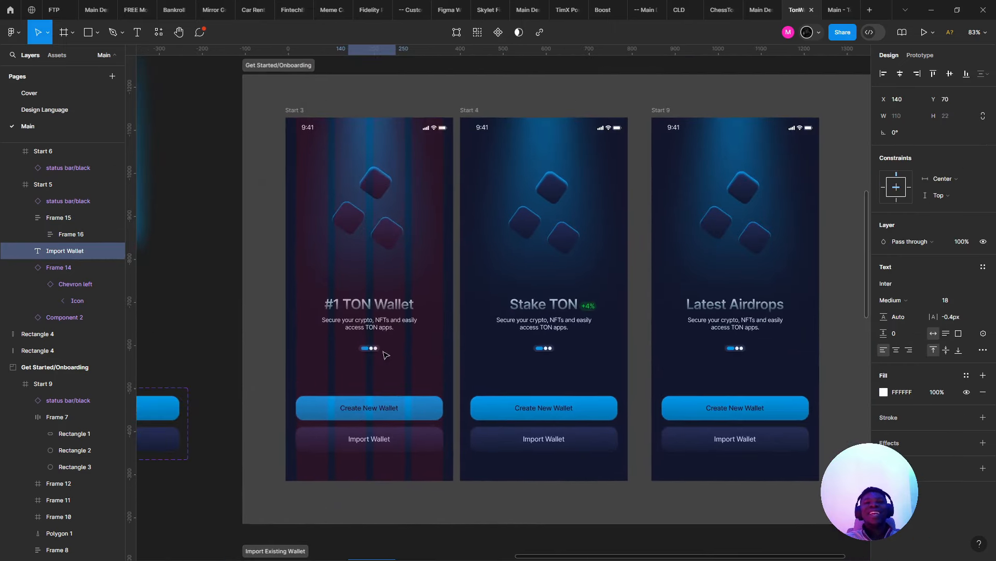
pyautogui.click(370, 342)
pyautogui.hotkey('shift', 'g')
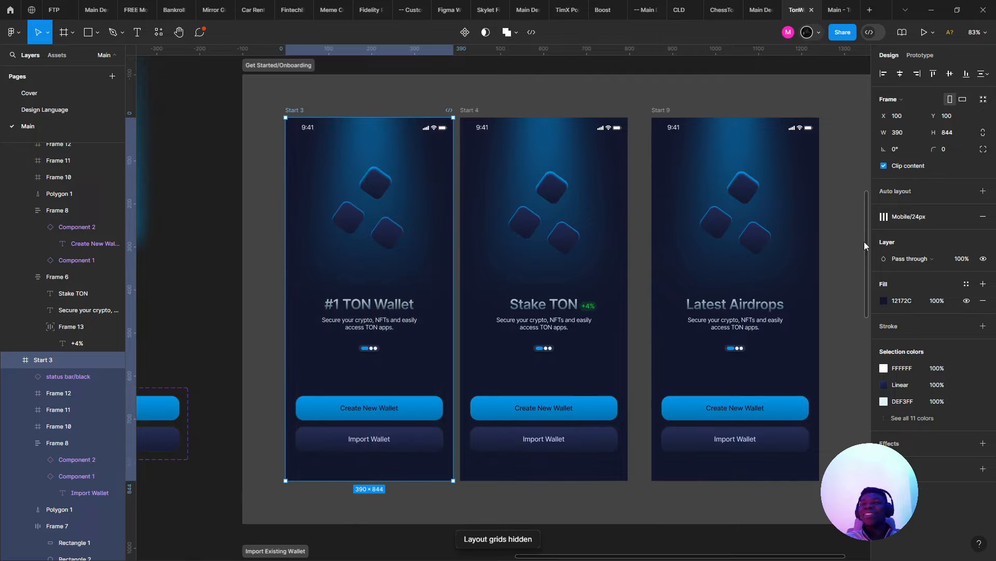
pyautogui.scroll(-3, 722, 265)
pyautogui.scroll(5, 726, 271)
pyautogui.scroll(-5, 732, 337)
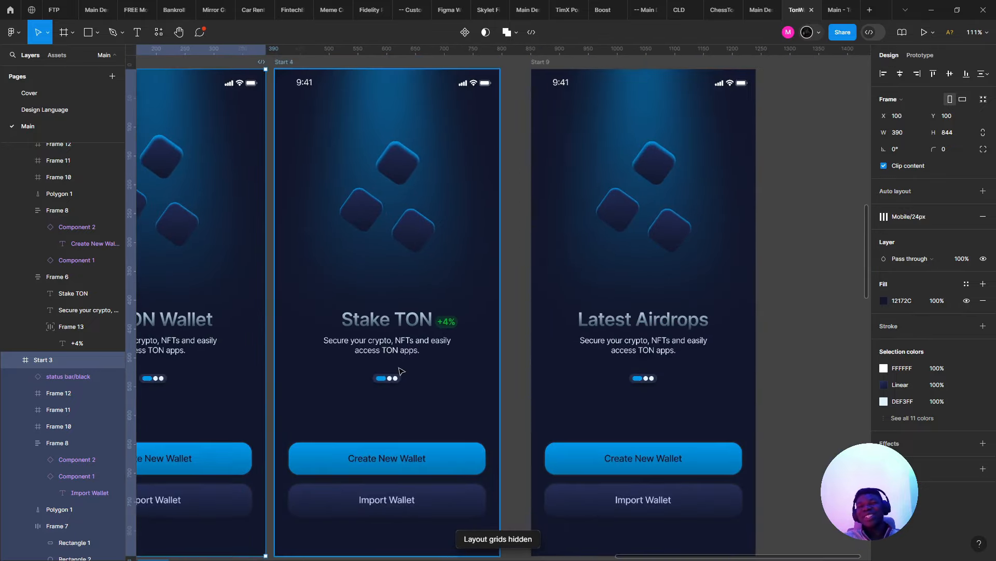
pyautogui.scroll(3, 633, 304)
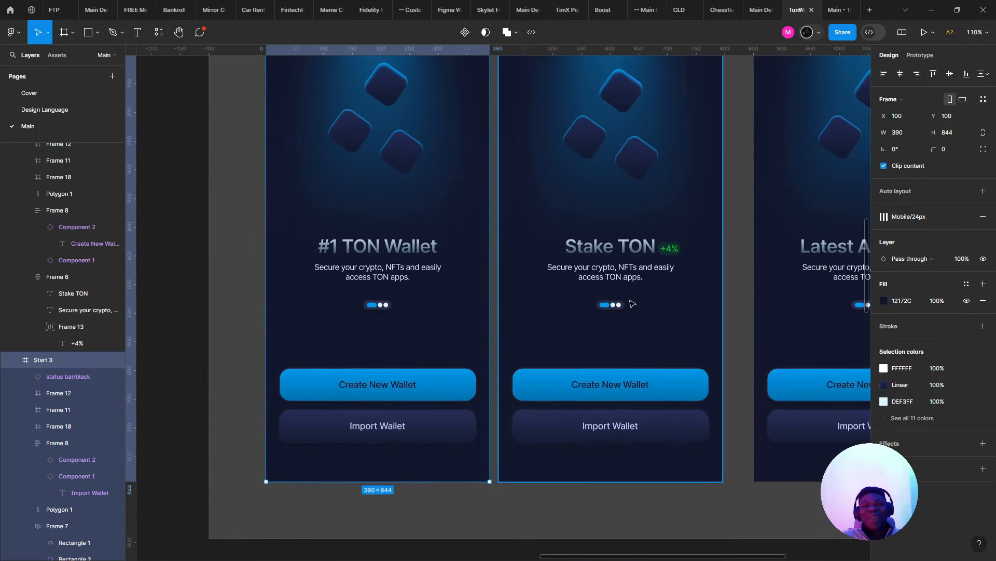
# - Set the three onboarding subtitles, including Stake TON and Latest Airdrops, to line height 14+8 (22)
pyautogui.doubleClick(384, 280)
pyautogui.scroll(-2, 424, 259)
pyautogui.scroll(-2, 447, 266)
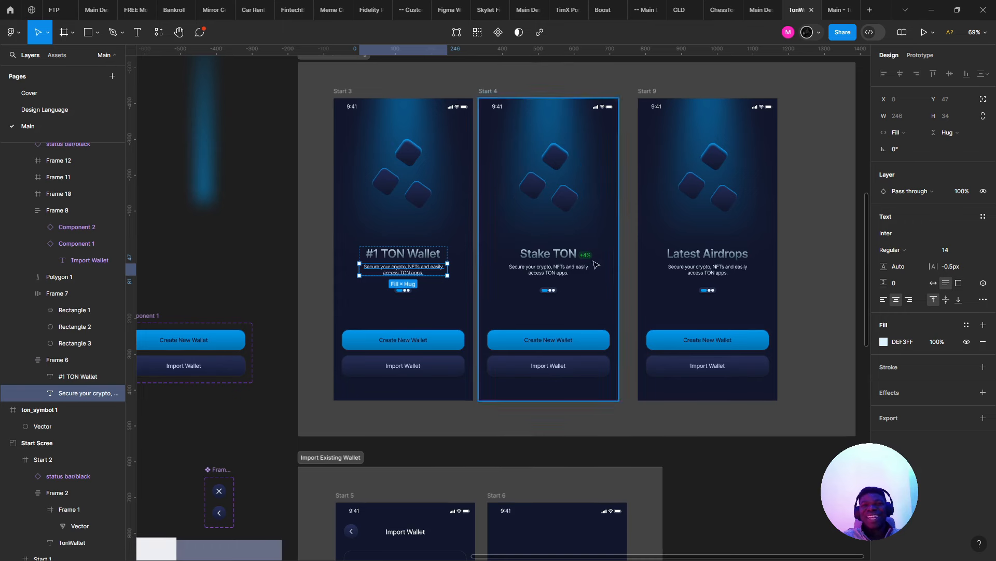
pyautogui.keyDown('shift'); pyautogui.click(583, 270); pyautogui.keyUp('shift')
pyautogui.keyDown('shift'); pyautogui.click(722, 270); pyautogui.keyUp('shift')
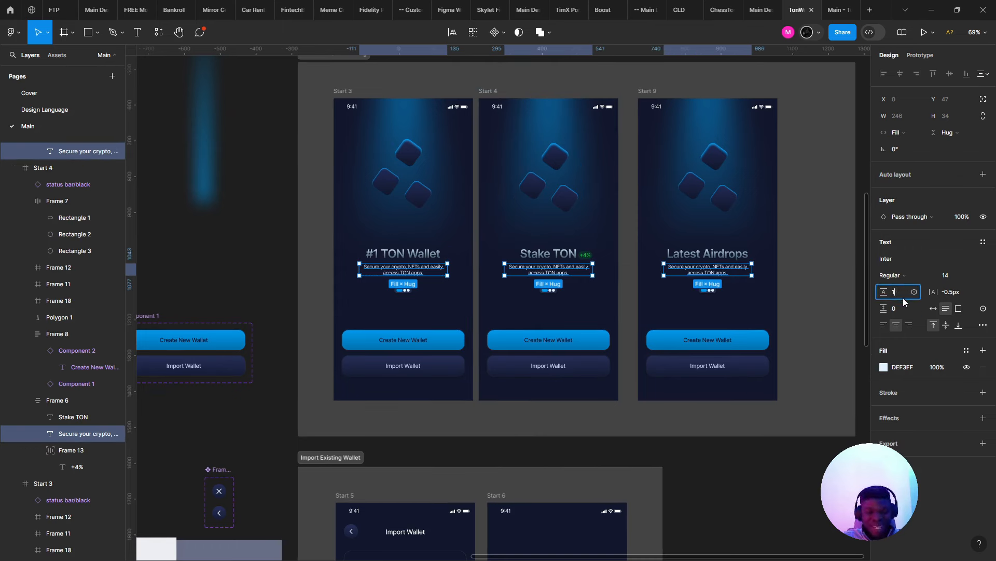
pyautogui.click(903, 298)
pyautogui.write('14+8')
pyautogui.press('Return')
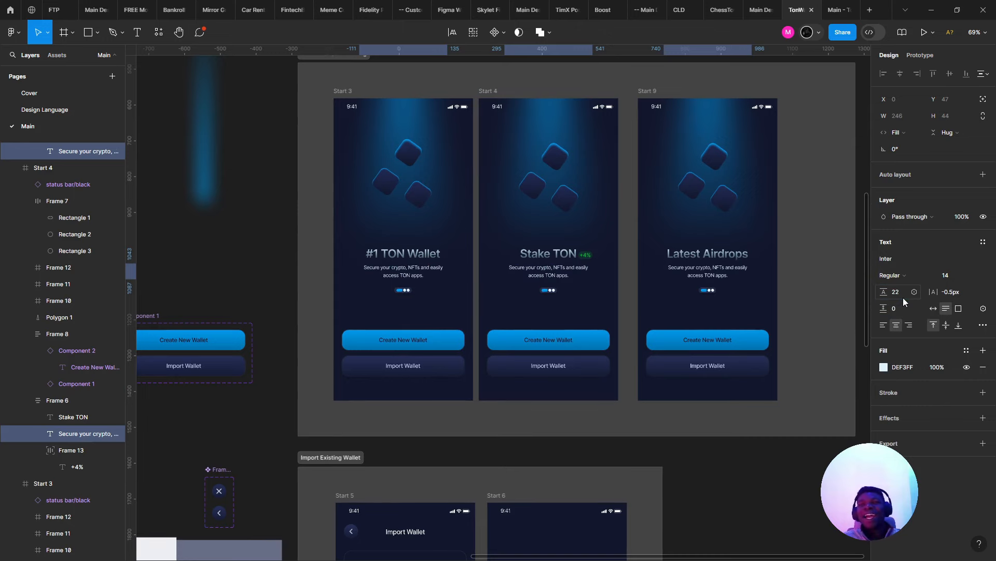
pyautogui.click(321, 343)
# - Search the Assets library for 'rig' to find the Arrow up-right icon
pyautogui.scroll(-3, 320, 343)
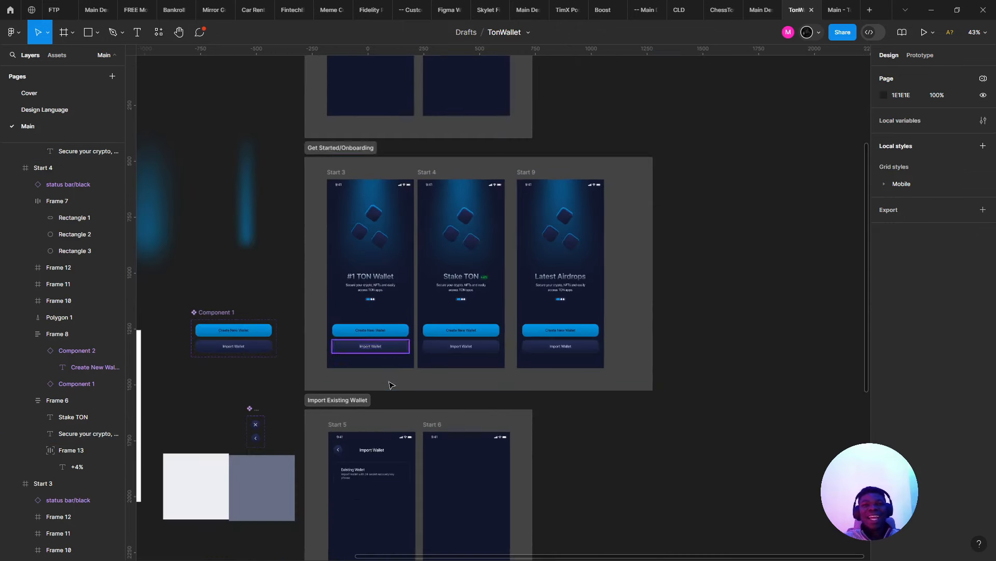
pyautogui.scroll(6, 416, 285)
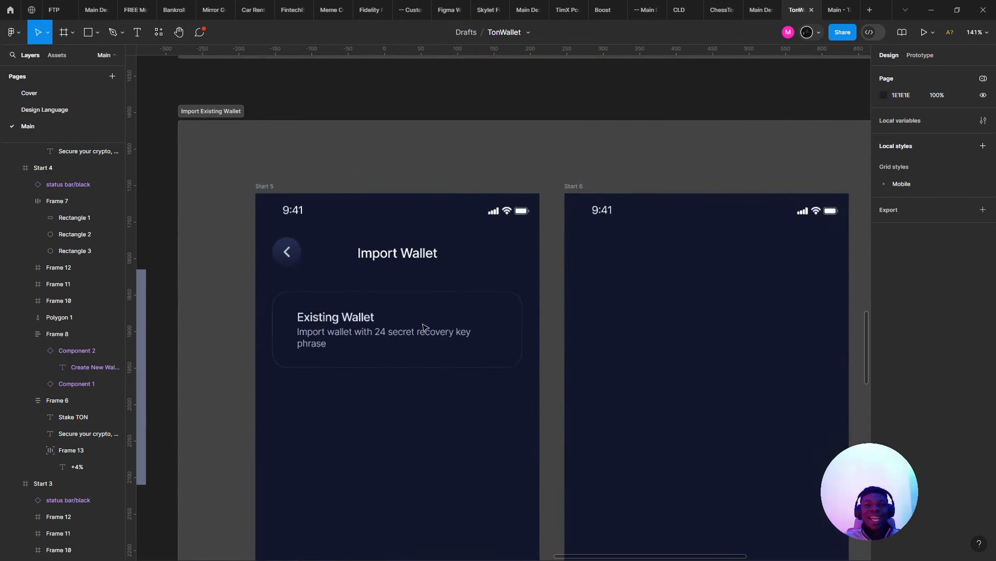
pyautogui.click(383, 312)
pyautogui.scroll(5, 382, 312)
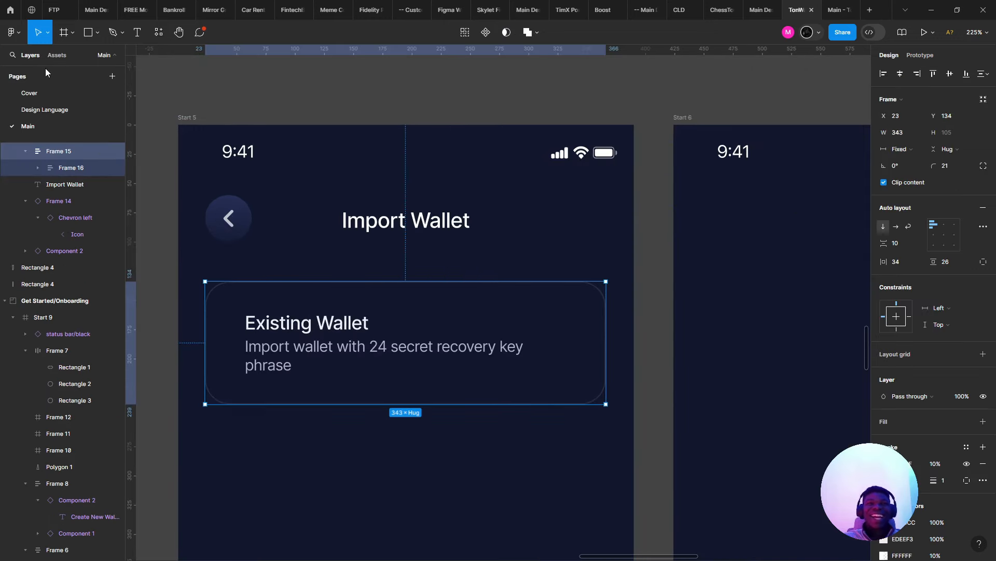
pyautogui.click(58, 55)
pyautogui.write('right')
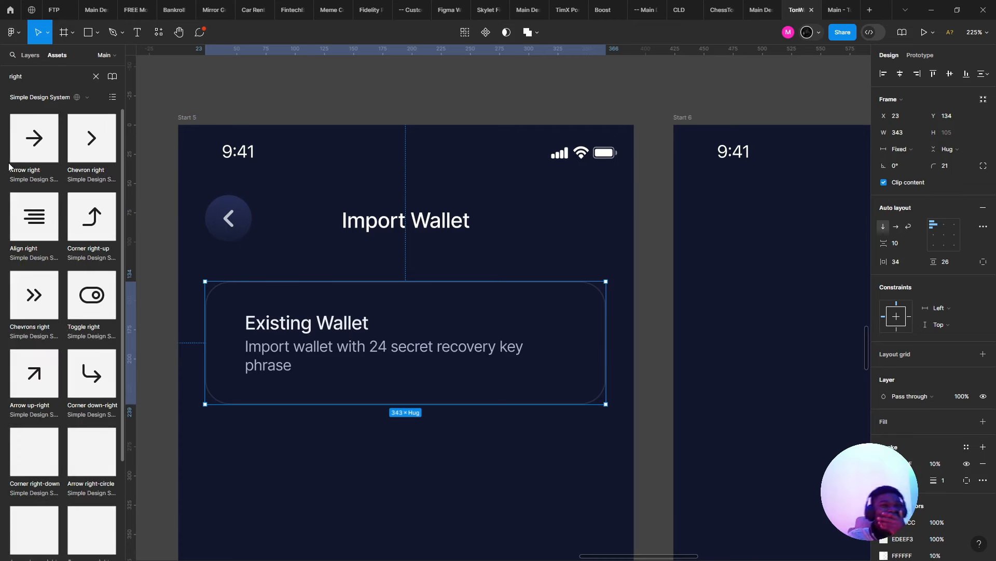
pyautogui.scroll(-2, 73, 234)
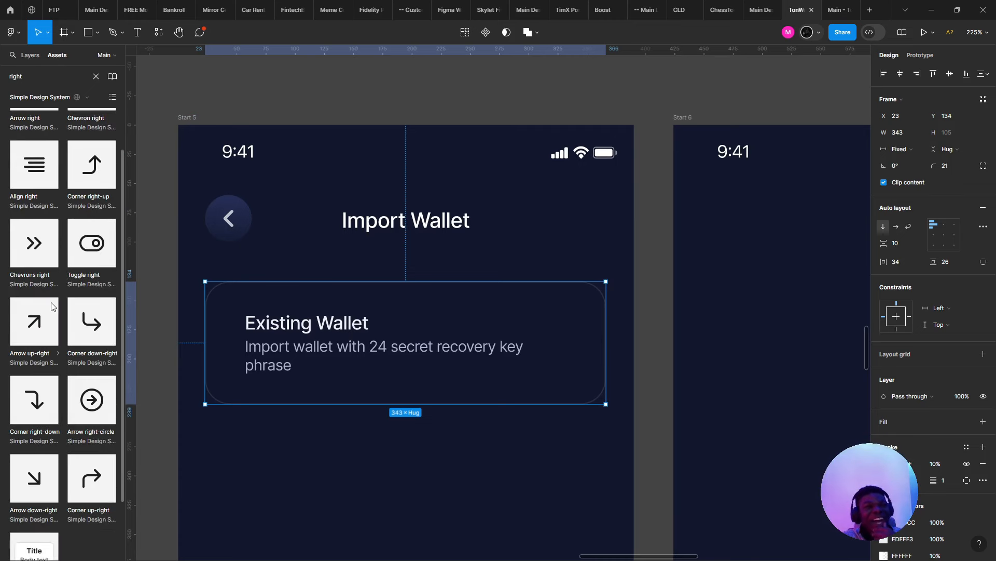
# - Paste the Arrow up-right icon into the Existing Wallet card and wrap it in auto layout
pyautogui.click(157, 326)
pyautogui.click(603, 312)
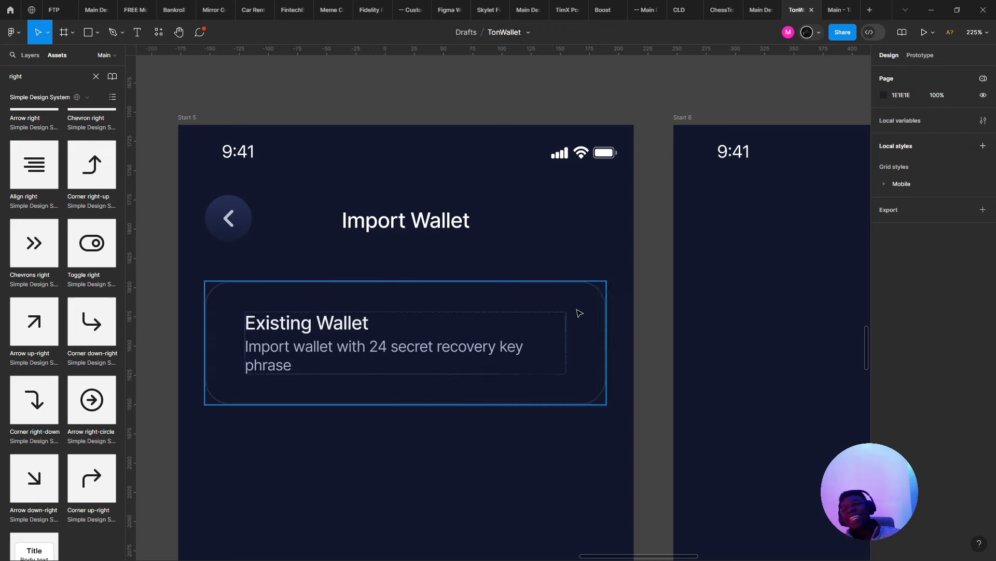
pyautogui.hotkey('ctrl', 'v')
pyautogui.hotkey('shift', 'a')
# - Take the icon out of the card's layout flow, park it top-right, and shrink it to 20×20
pyautogui.moveTo(282, 340); pyautogui.dragTo(569, 311)
pyautogui.click(982, 116)
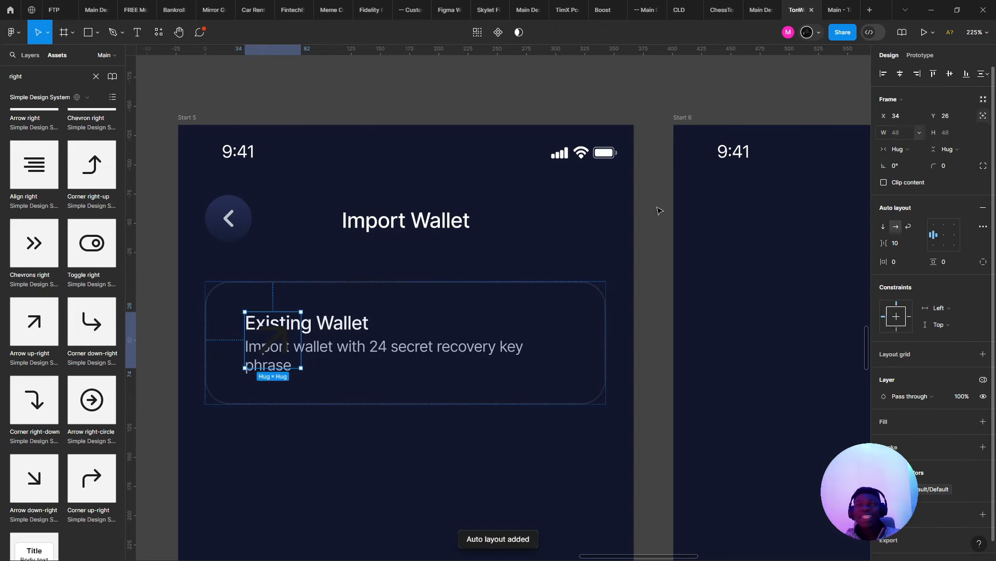
pyautogui.scroll(-1, 257, 320)
pyautogui.moveTo(280, 340); pyautogui.dragTo(565, 316)
pyautogui.scroll(3, 545, 319)
pyautogui.press('k')
pyautogui.press('v')
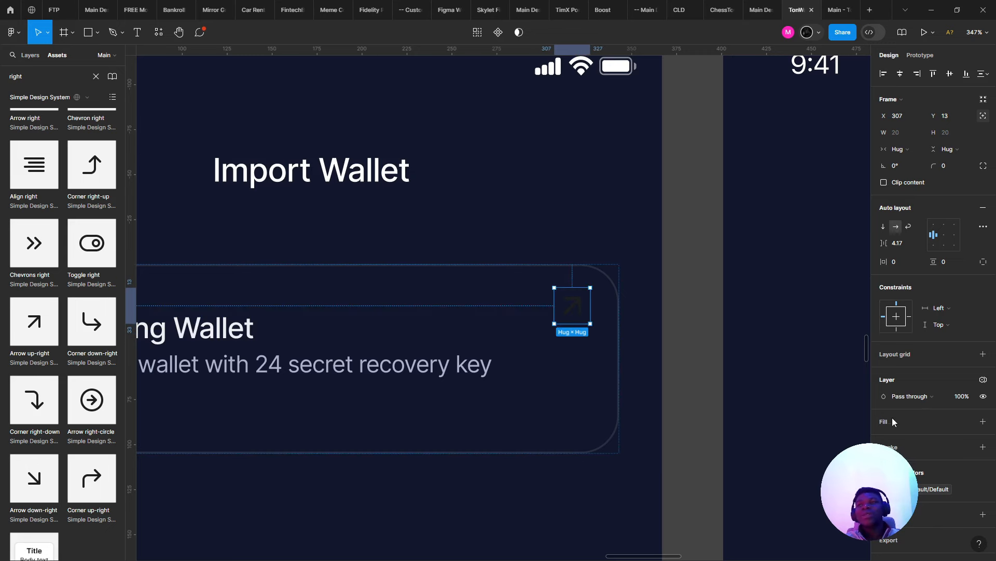
# - Add a fill behind the arrow and round its frame into a circle
pyautogui.click(982, 422)
pyautogui.scroll(3, 628, 317)
pyautogui.moveTo(934, 165); pyautogui.dragTo(395, 209)
pyautogui.scroll(-1, 769, 233)
pyautogui.scroll(3, 789, 362)
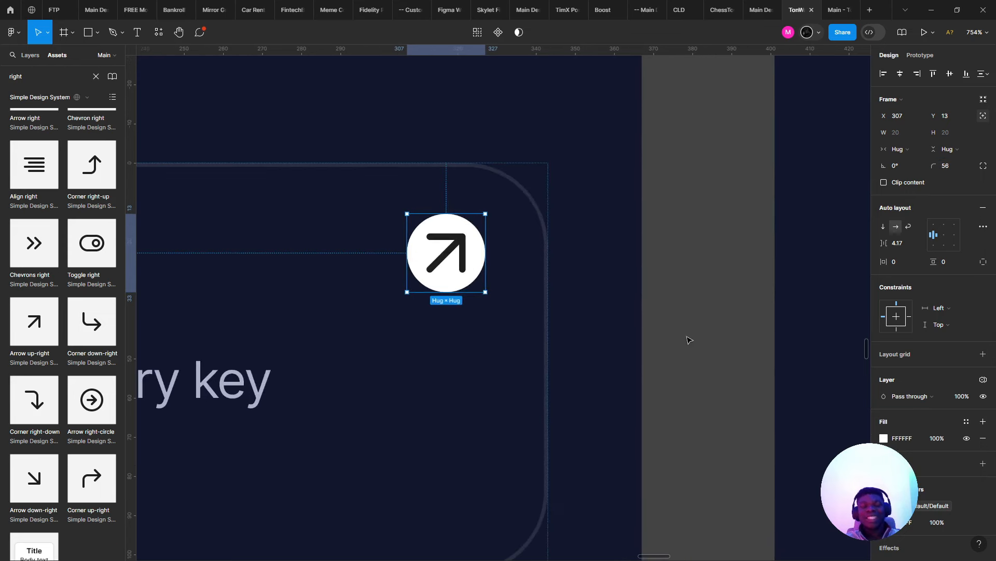
pyautogui.scroll(1, 583, 229)
# - Fill the circle with the card's dark navy, sampled from the canvas, then lighten it slightly
pyautogui.press('i')
pyautogui.click(559, 169)
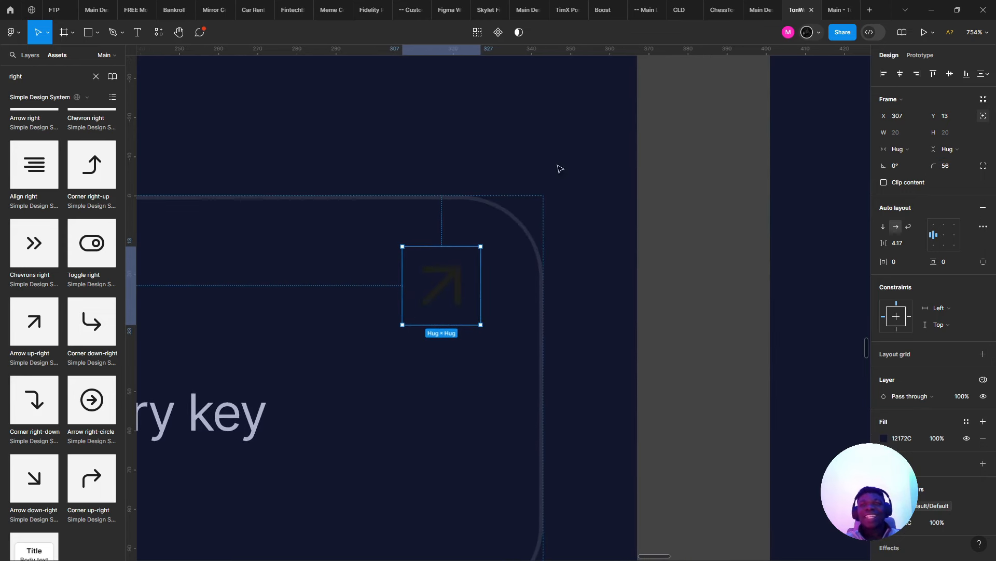
pyautogui.click(884, 439)
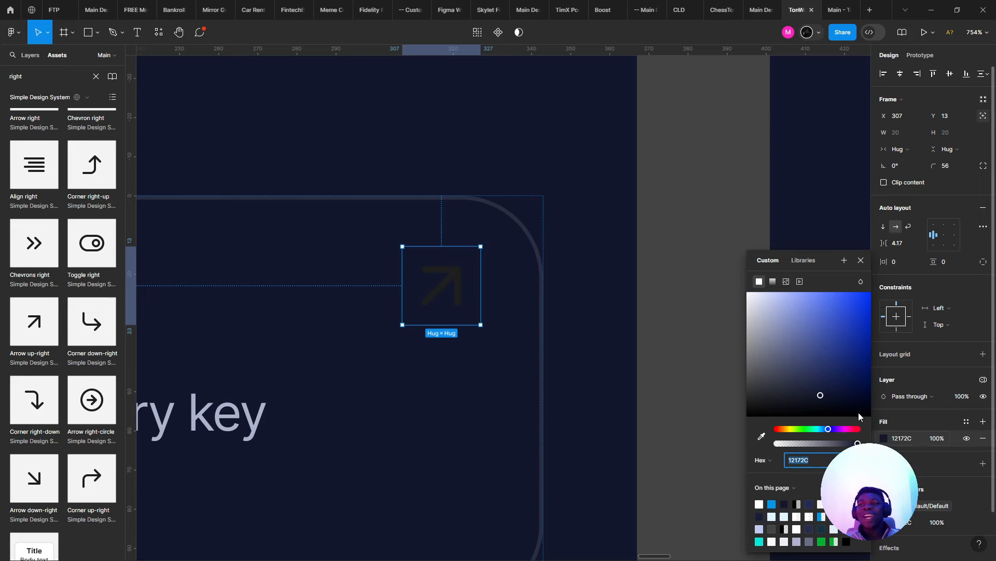
pyautogui.moveTo(824, 395); pyautogui.dragTo(812, 375)
pyautogui.hotkey('ctrl', 'z')
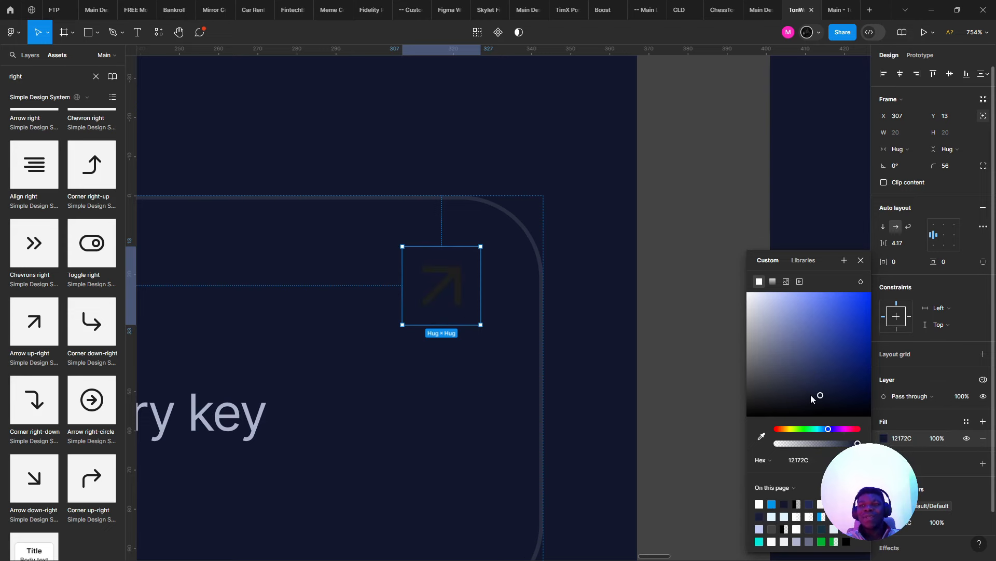
pyautogui.click(809, 385)
pyautogui.scroll(2, 505, 283)
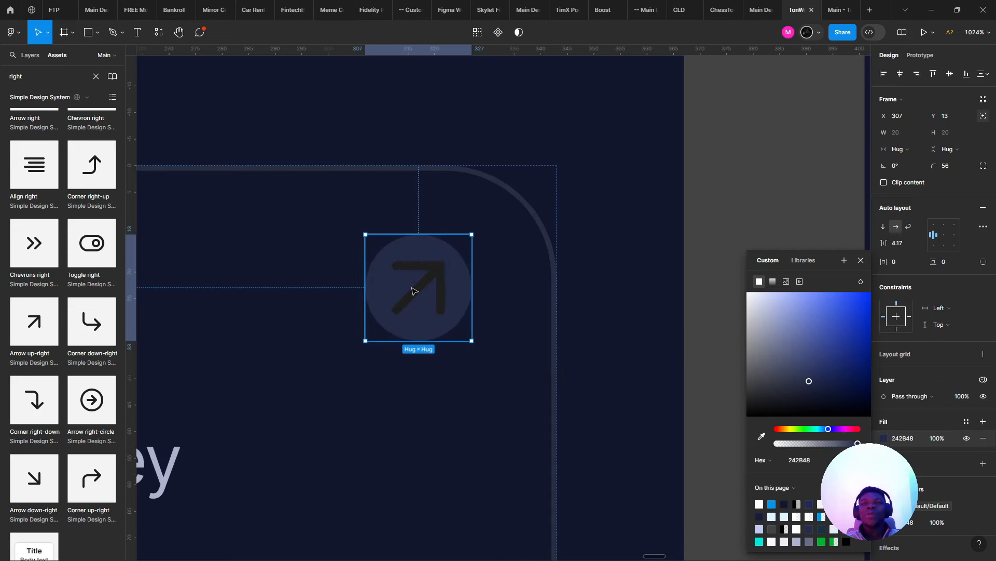
# - Try rescaling the arrow inside the button, undo it, and reselect the circular button
pyautogui.doubleClick(413, 290)
pyautogui.scroll(1, 424, 289)
pyautogui.hscroll(-2, 424, 289)
pyautogui.press('k')
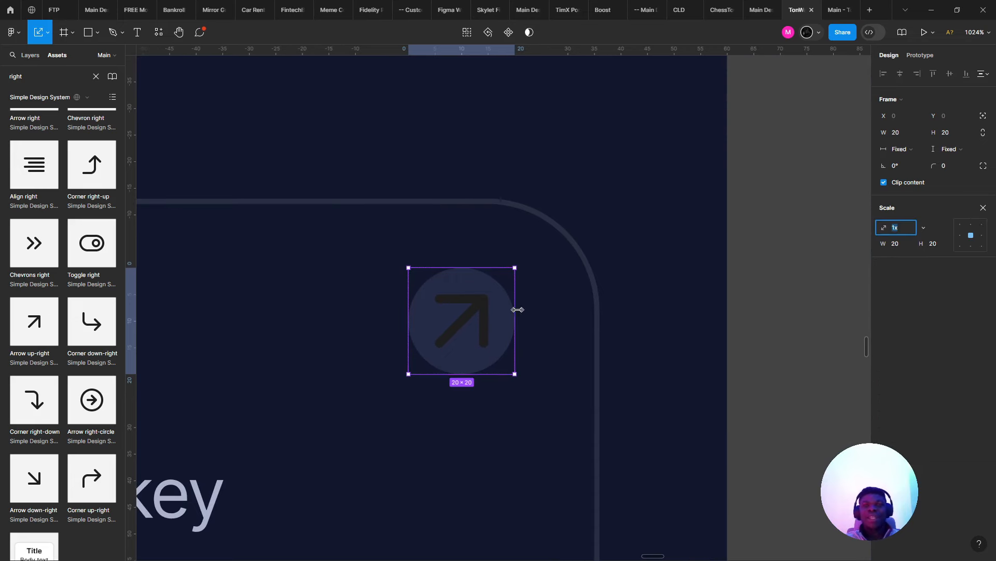
pyautogui.moveTo(503, 310); pyautogui.dragTo(475, 311)
pyautogui.hotkey('ctrl', 'z')
pyautogui.click(514, 343)
pyautogui.doubleClick(494, 335)
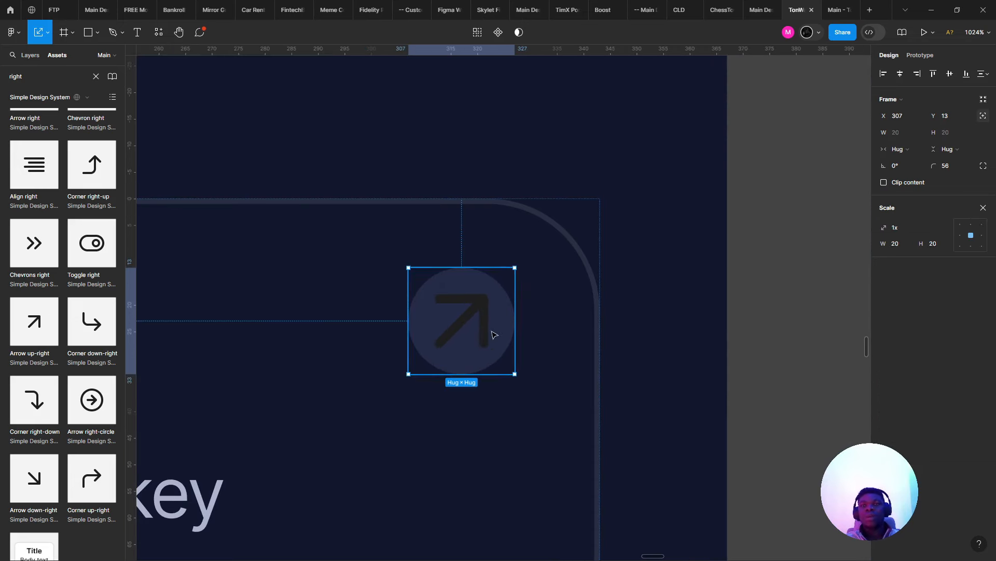
pyautogui.press('v')
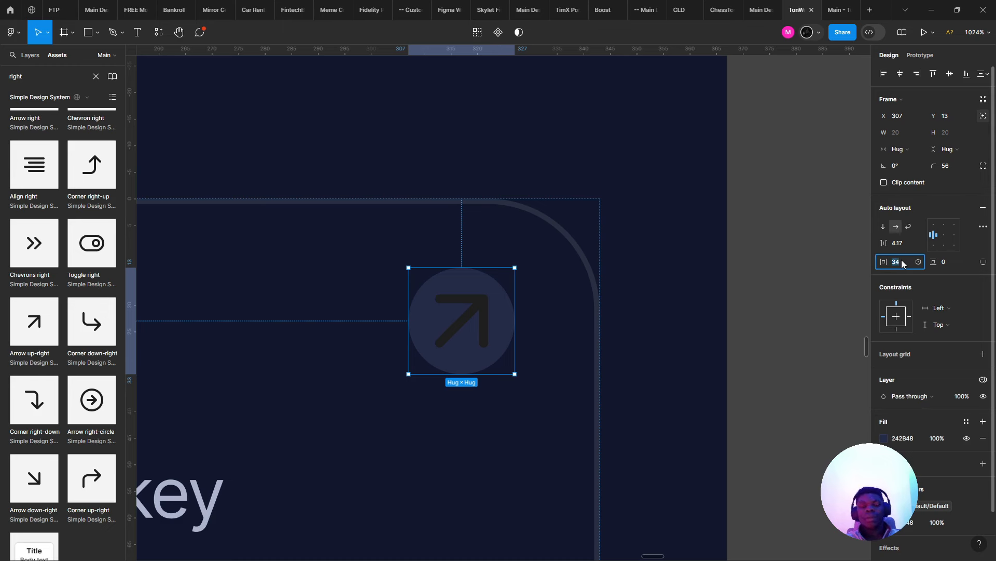
# - Give the button 8 padding and a fixed size of 32×32
pyautogui.hotkey('shift', 'Down')
pyautogui.write('8')
pyautogui.click(945, 266)
pyautogui.press('Return')
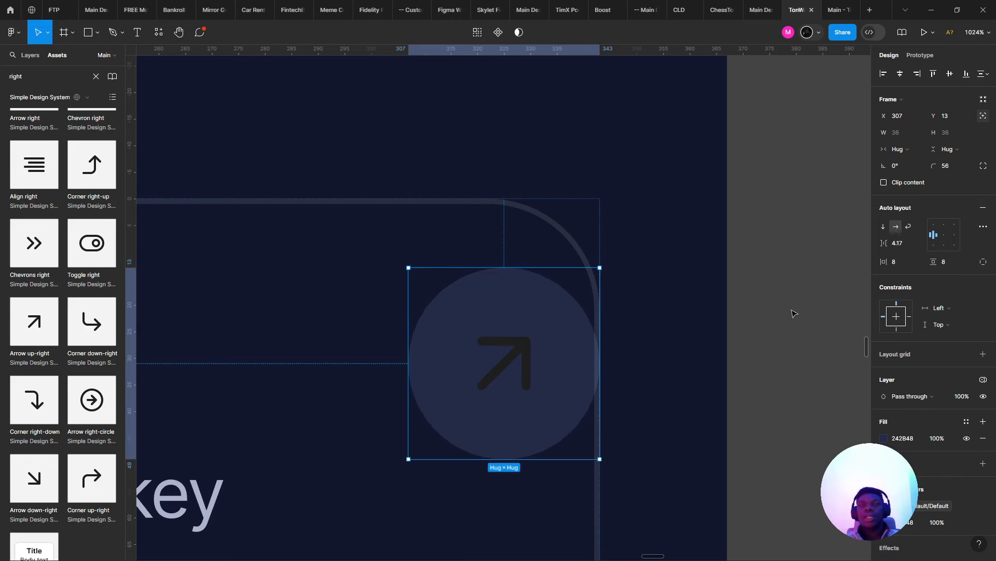
pyautogui.click(896, 133)
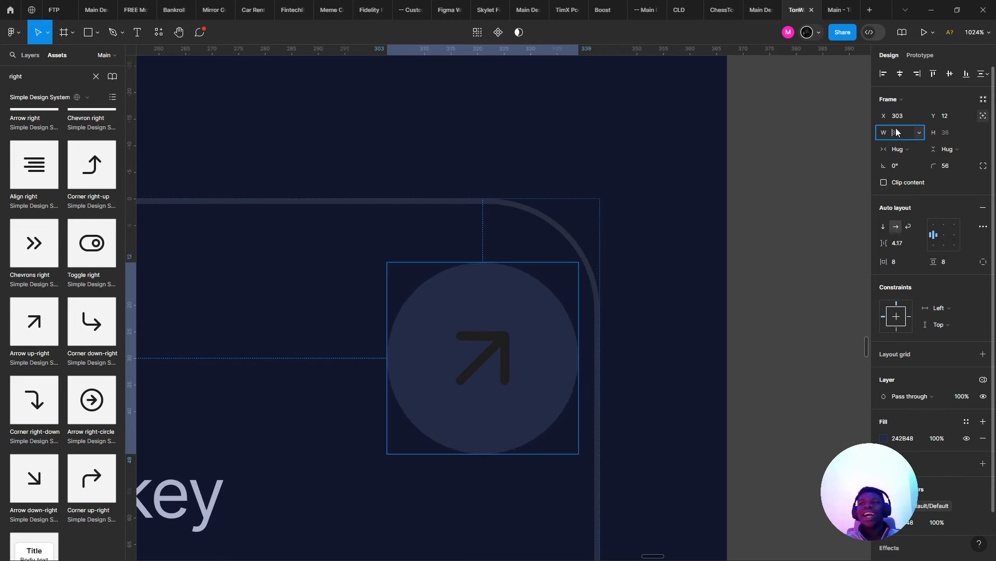
pyautogui.click(948, 136)
pyautogui.press('Return')
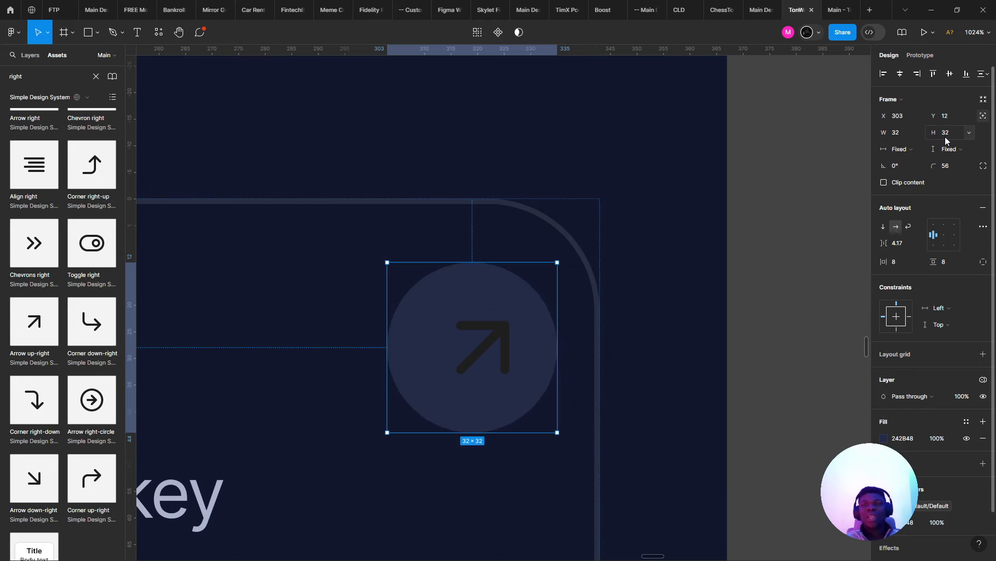
# - Centre the arrow in the circle, nudge the button up, and detach the arrow's colour variable
pyautogui.doubleClick(492, 330)
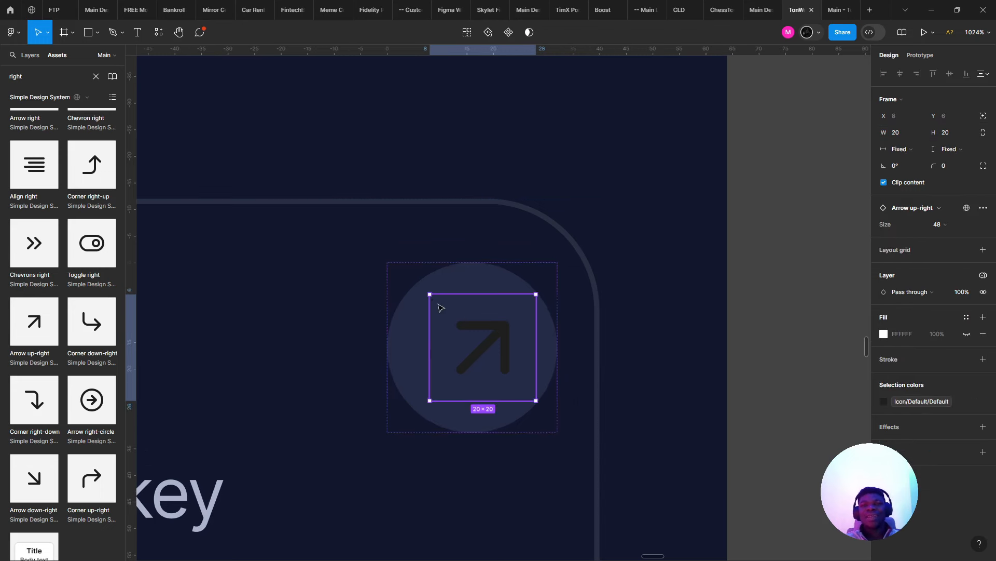
pyautogui.click(418, 297)
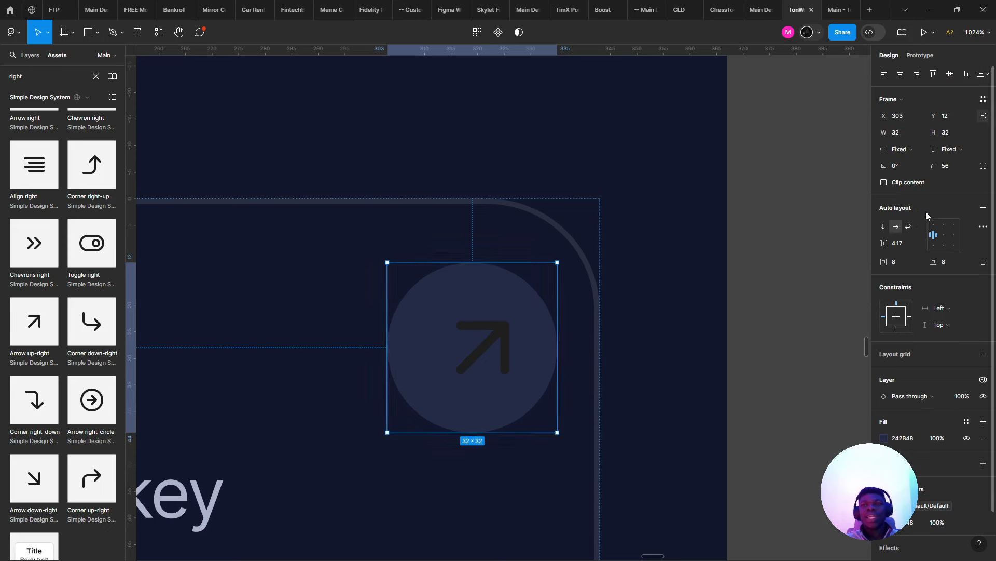
pyautogui.click(943, 235)
pyautogui.moveTo(488, 328); pyautogui.dragTo(488, 316)
pyautogui.scroll(-2, 488, 316)
pyautogui.doubleClick(488, 316)
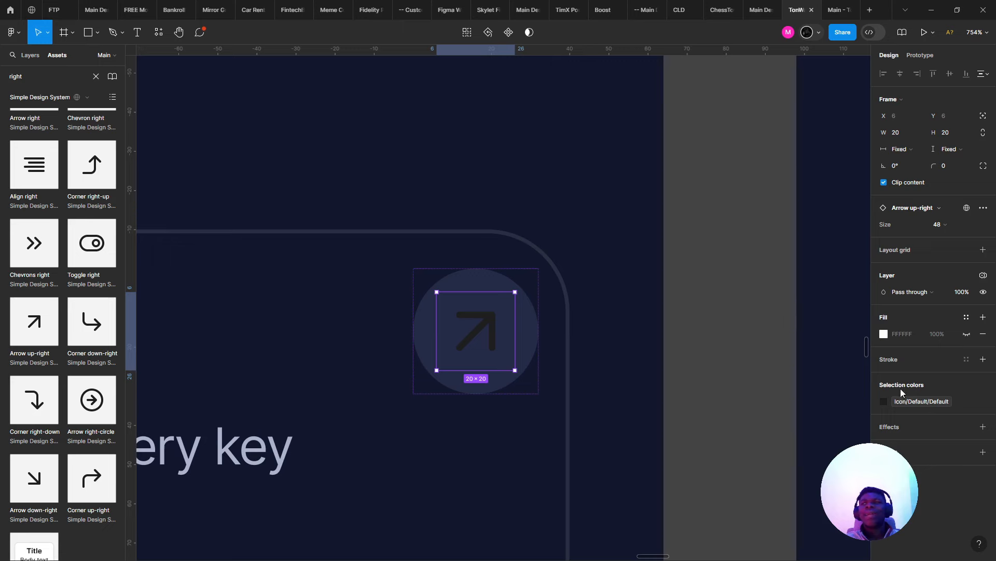
pyautogui.click(966, 401)
pyautogui.scroll(-5, 600, 363)
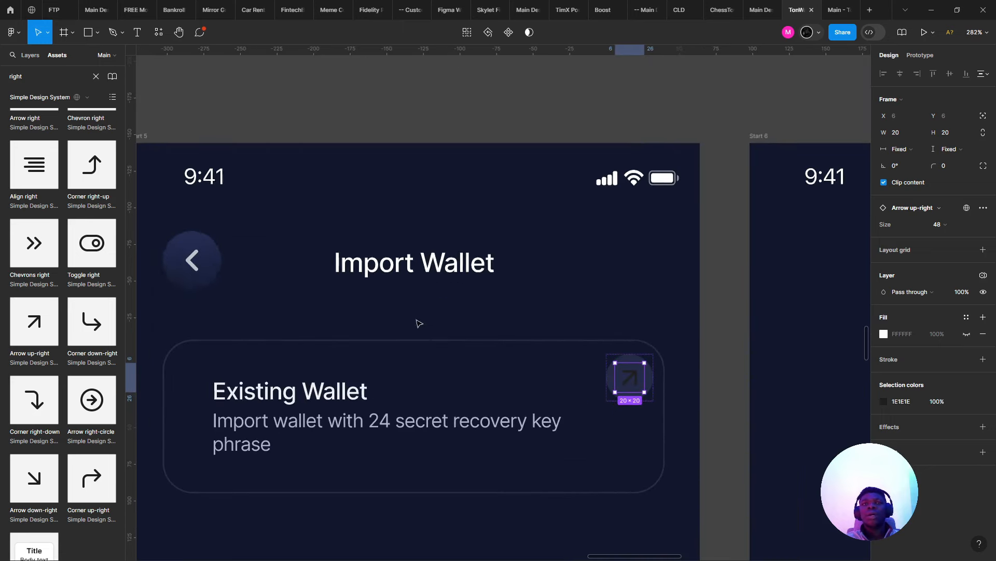
# - Inspect the Create New Wallet button's gradient to find its blue stop 0098EA
pyautogui.click(182, 285)
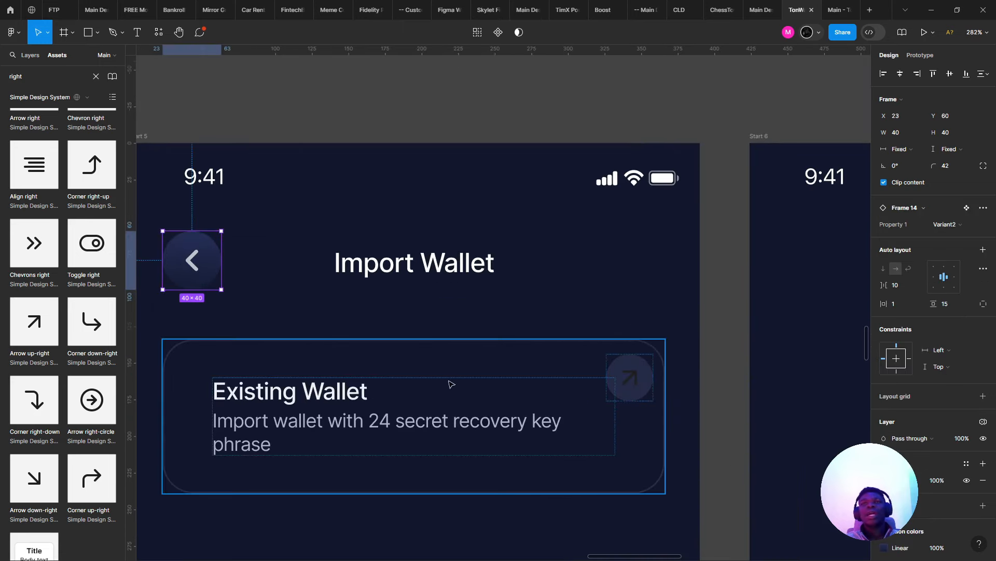
pyautogui.click(304, 421)
pyautogui.scroll(-5, 306, 415)
pyautogui.scroll(4, 318, 347)
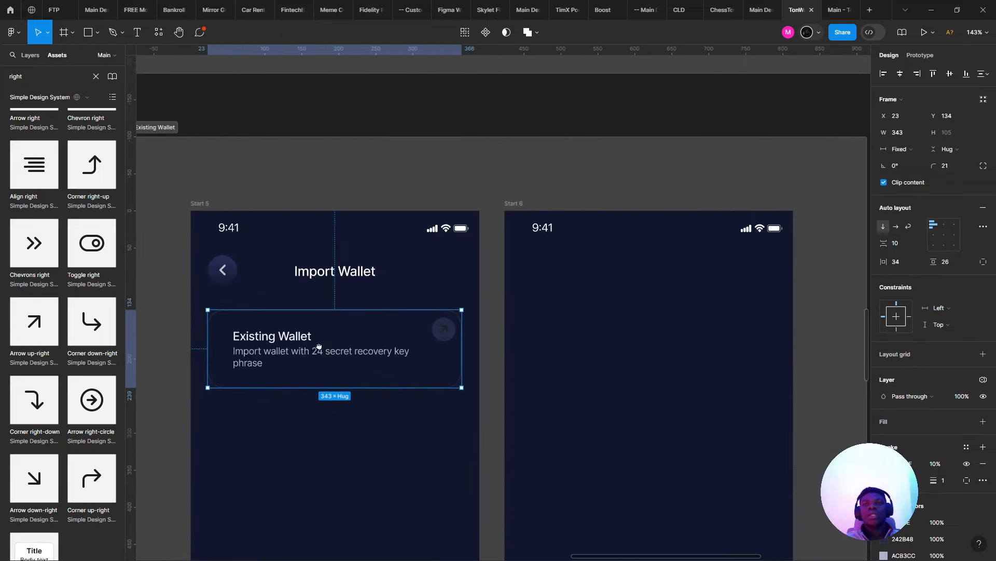
pyautogui.moveTo(383, 342); pyautogui.dragTo(397, 345)
pyautogui.scroll(-5, 364, 217)
pyautogui.moveTo(375, 213); pyautogui.dragTo(416, 320)
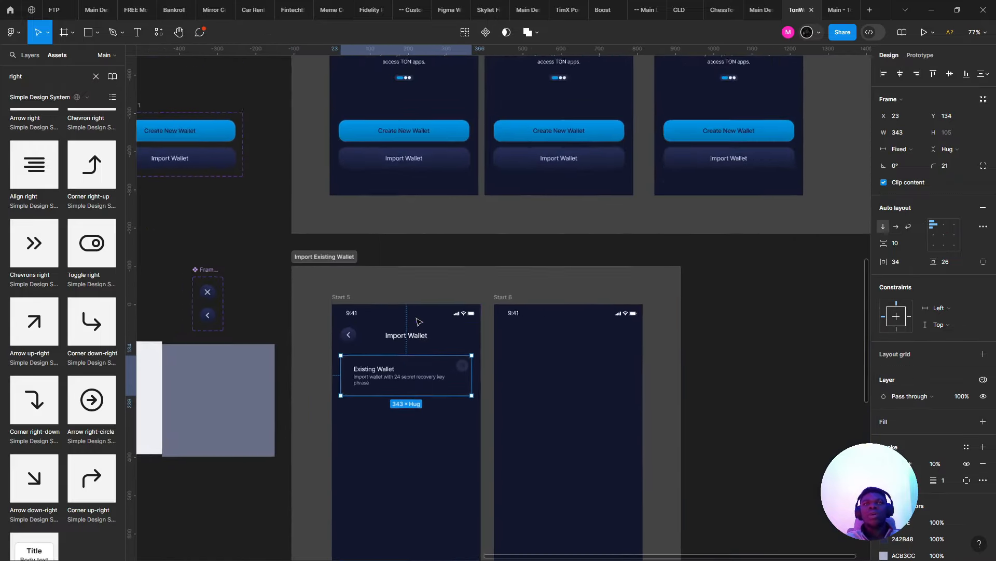
pyautogui.click(387, 154)
pyautogui.doubleClick(380, 131)
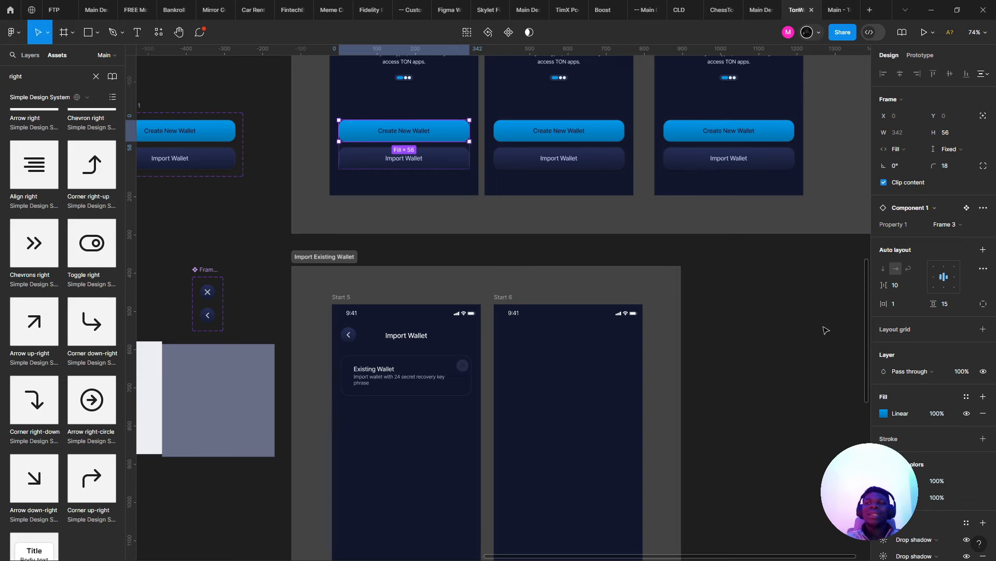
pyautogui.click(884, 481)
pyautogui.click(808, 523)
# - Select the arrow button in the Existing Wallet card and apply the 0098EA blue
pyautogui.scroll(6, 416, 353)
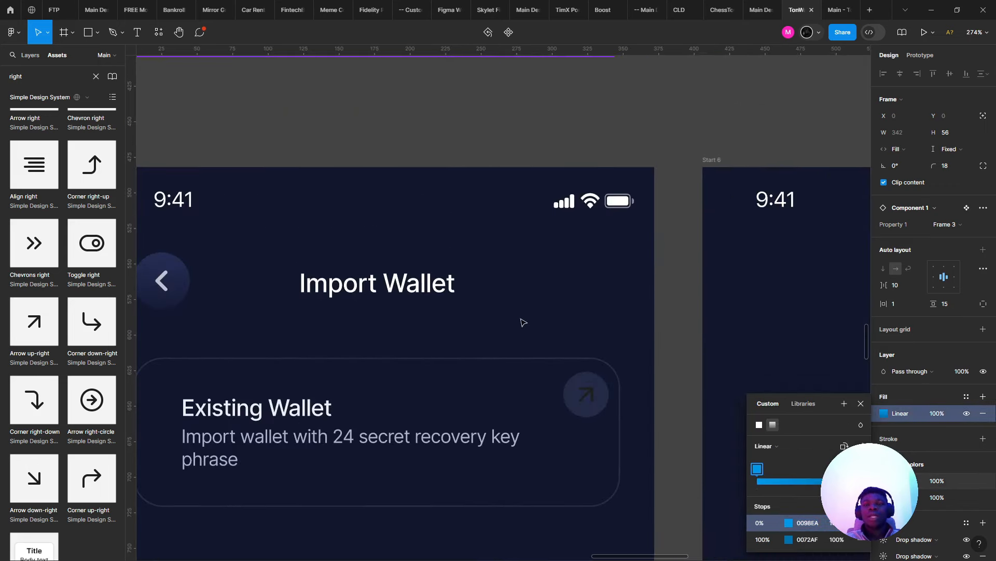
pyautogui.click(579, 381)
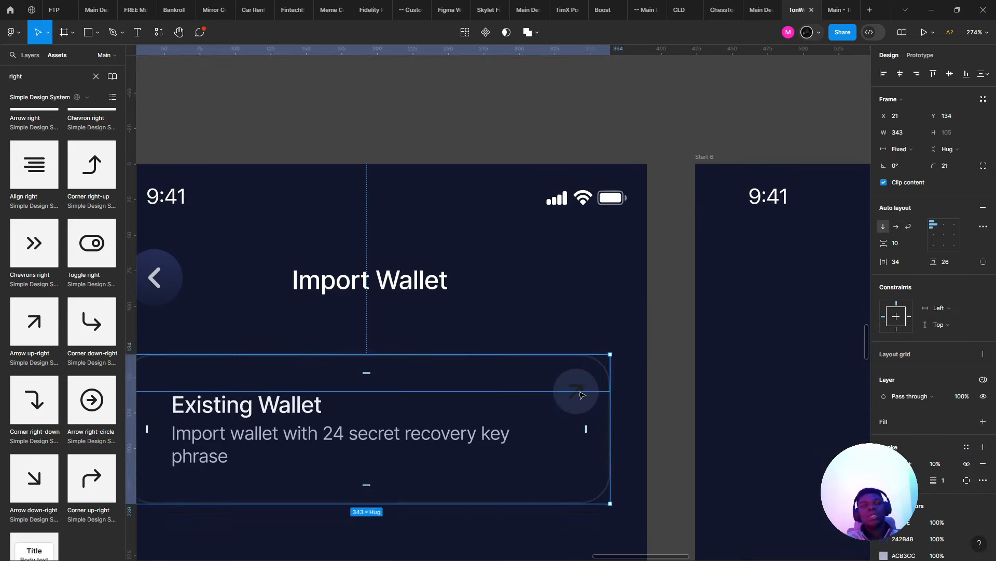
pyautogui.doubleClick(575, 384)
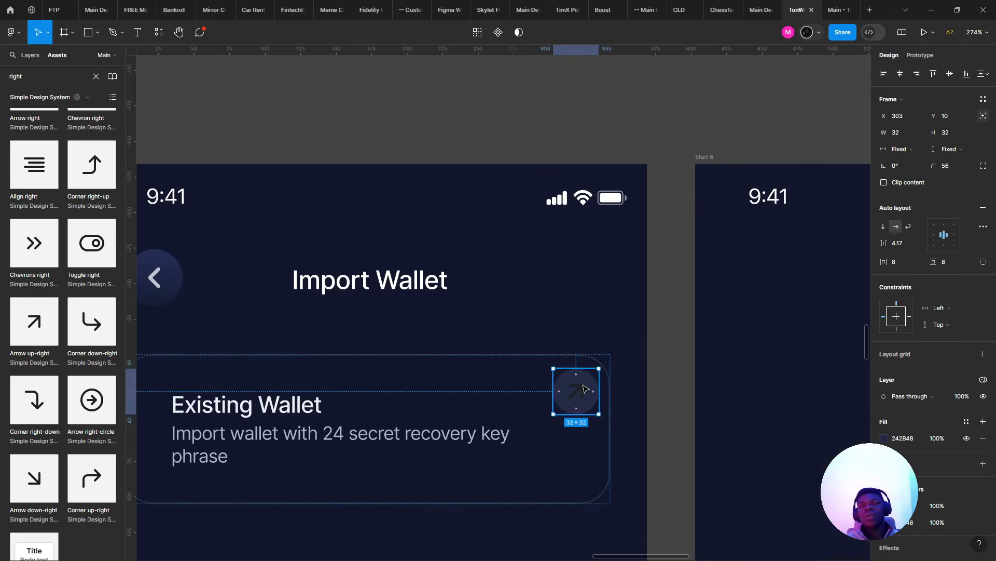
pyautogui.scroll(2, 575, 387)
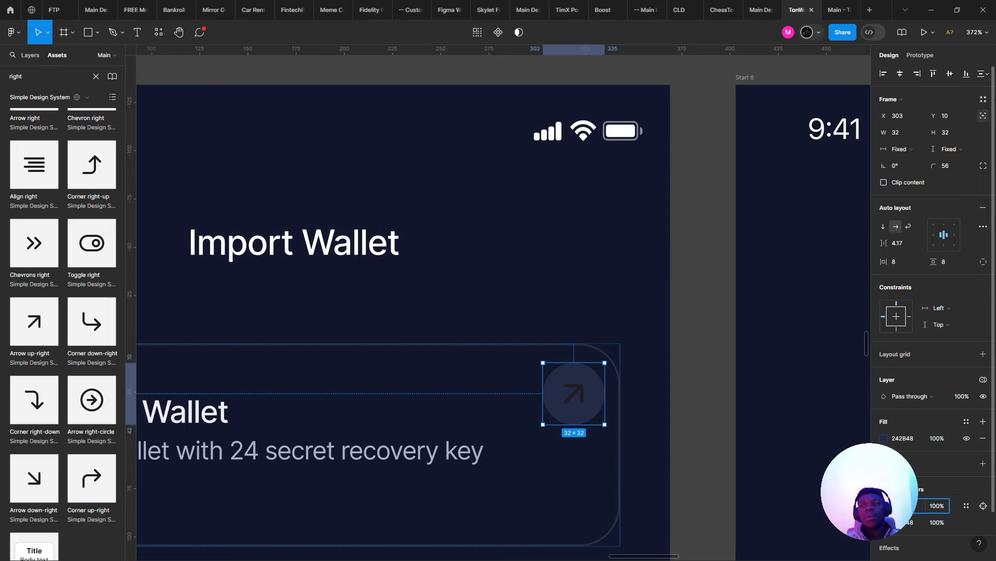
pyautogui.press('Return')
pyautogui.scroll(-6, 475, 309)
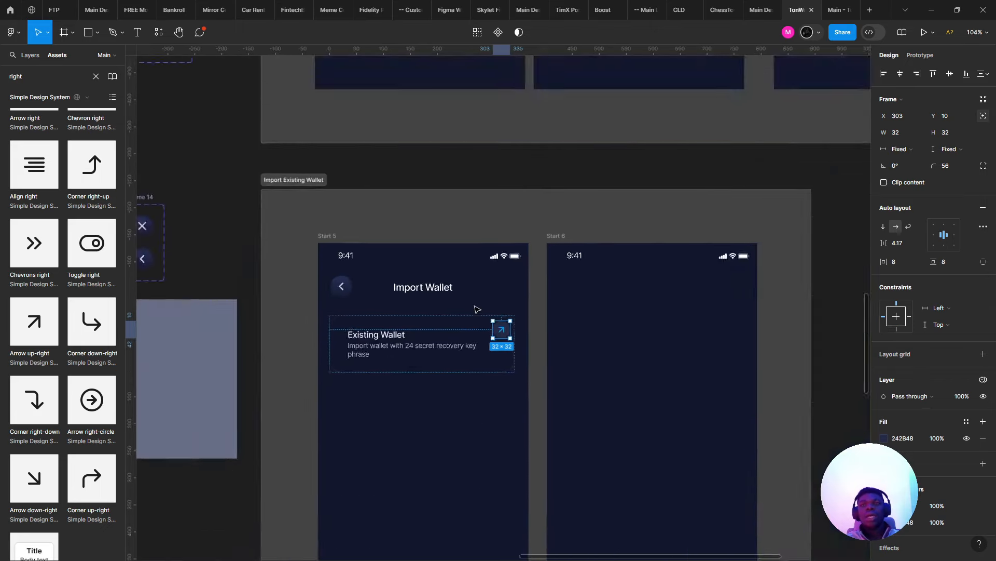
pyautogui.scroll(6, 476, 309)
# - Recolour the card's arrow to a muted light grey using the eyedropper and colour picker
pyautogui.scroll(-5, 668, 319)
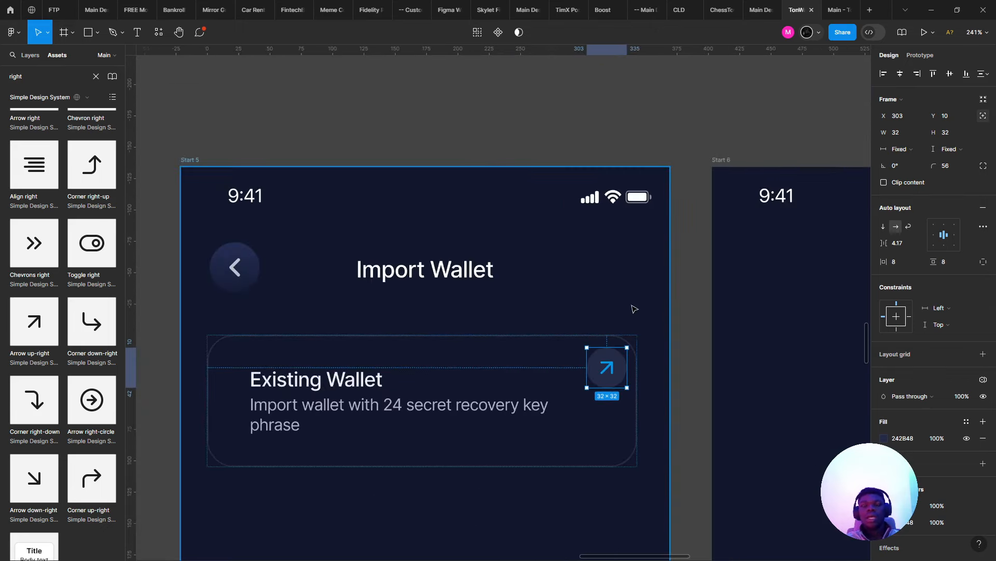
pyautogui.press('i')
pyautogui.press('Escape')
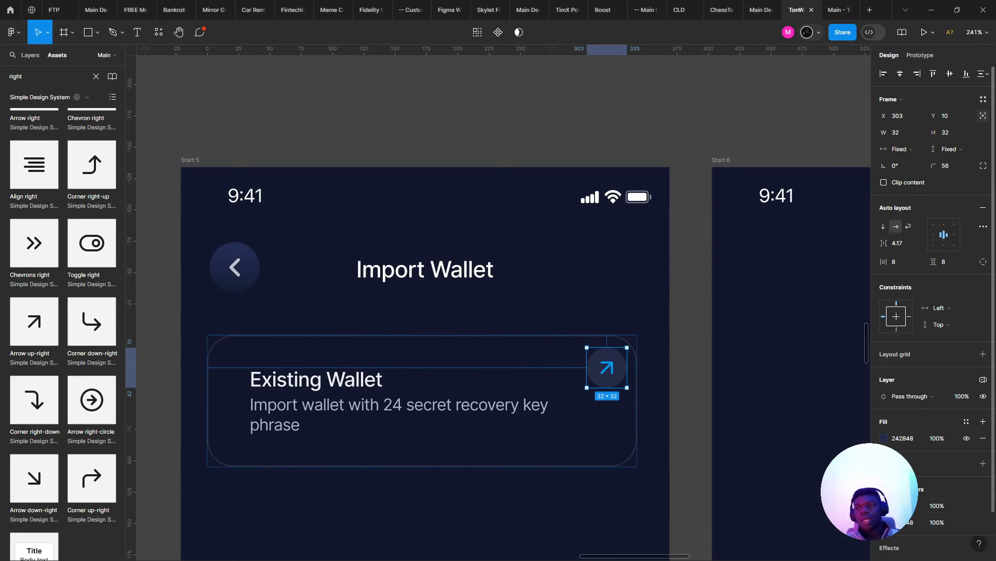
pyautogui.click(884, 506)
pyautogui.click(761, 436)
pyautogui.click(619, 244)
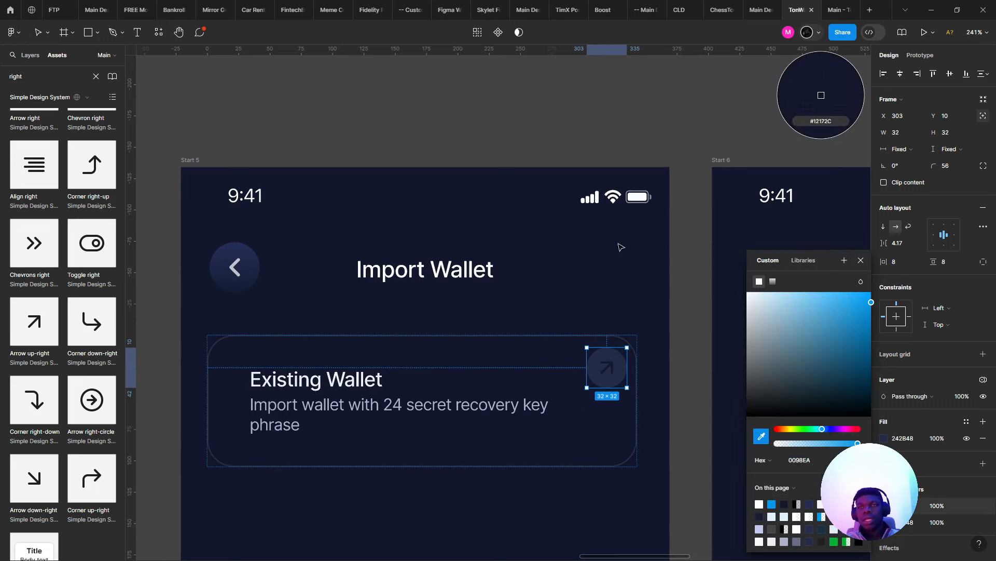
pyautogui.click(884, 438)
pyautogui.moveTo(817, 368); pyautogui.dragTo(792, 332)
pyautogui.hotkey('ctrl', 'z')
pyautogui.click(884, 506)
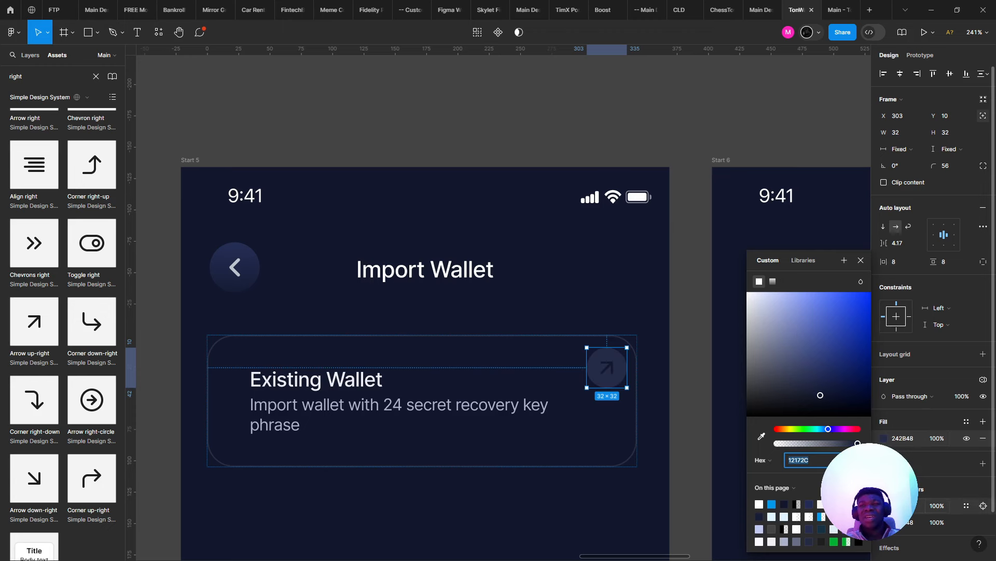
pyautogui.moveTo(840, 396); pyautogui.dragTo(765, 341)
pyautogui.scroll(2, 685, 340)
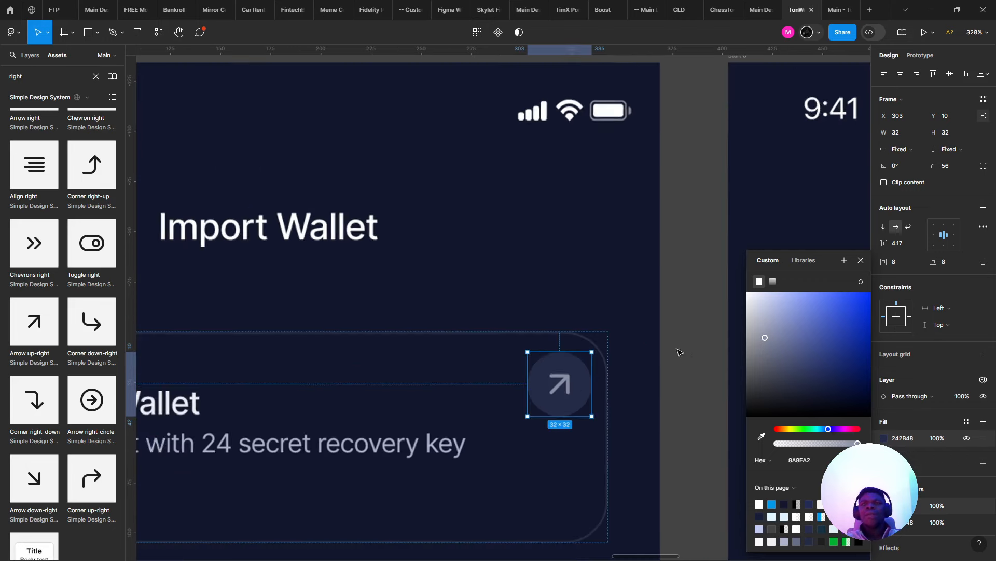
# - Scale the arrow button proportionally to 0.72x, making it 23×23
pyautogui.click(509, 348)
pyautogui.click(567, 380)
pyautogui.click(566, 400)
pyautogui.press('k')
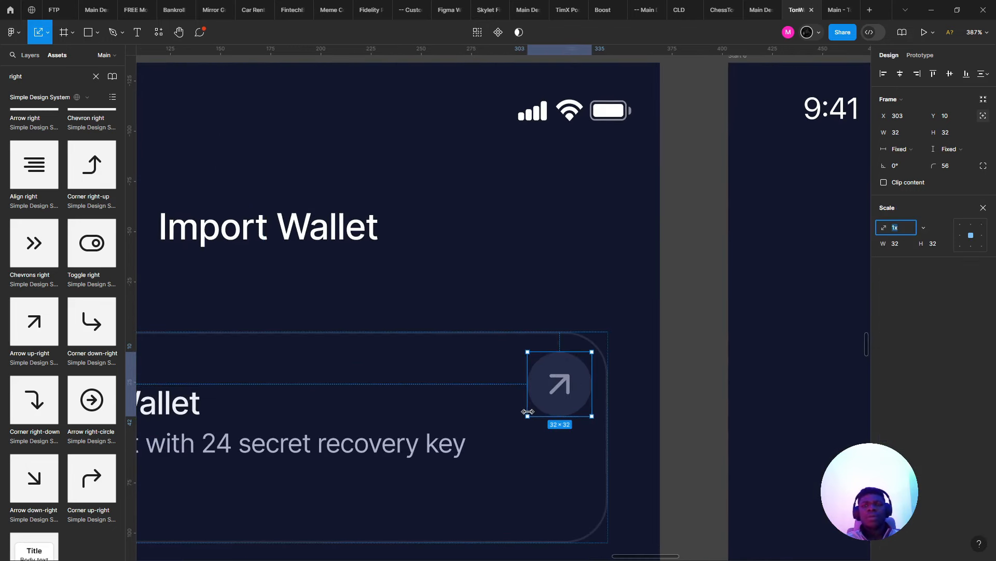
pyautogui.moveTo(526, 416); pyautogui.dragTo(546, 398)
pyautogui.scroll(-5, 595, 350)
pyautogui.hscroll(-2, 596, 350)
pyautogui.scroll(-5, 596, 349)
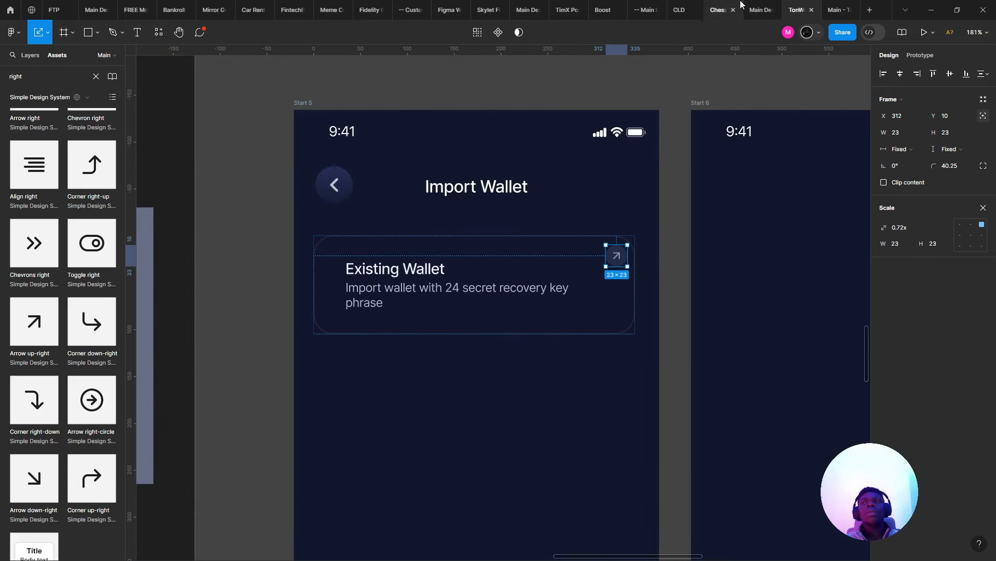
# - After a prototype preview, narrow the Existing Wallet description so it wraps before "key phrase"
pyautogui.click(835, 5)
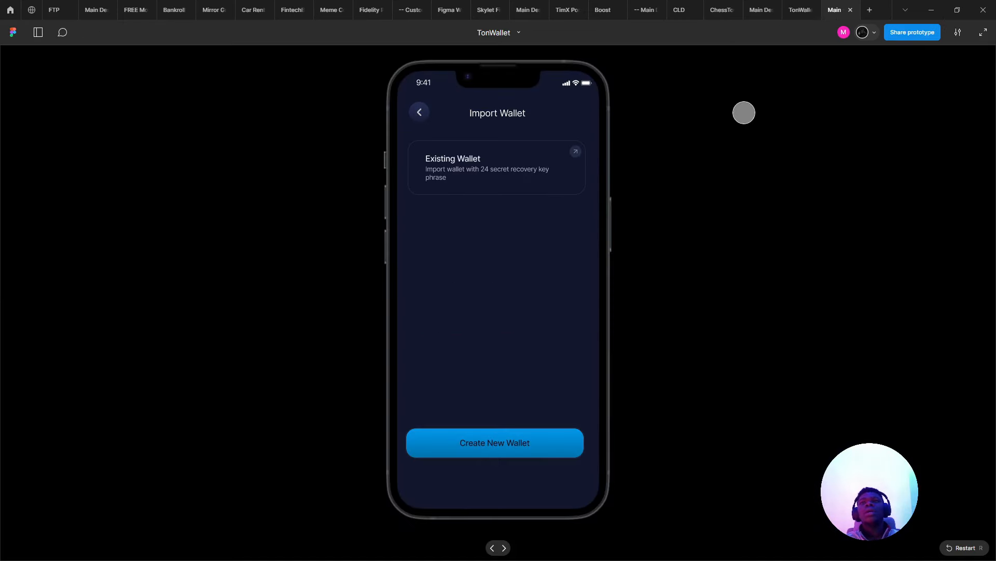
pyautogui.click(800, 10)
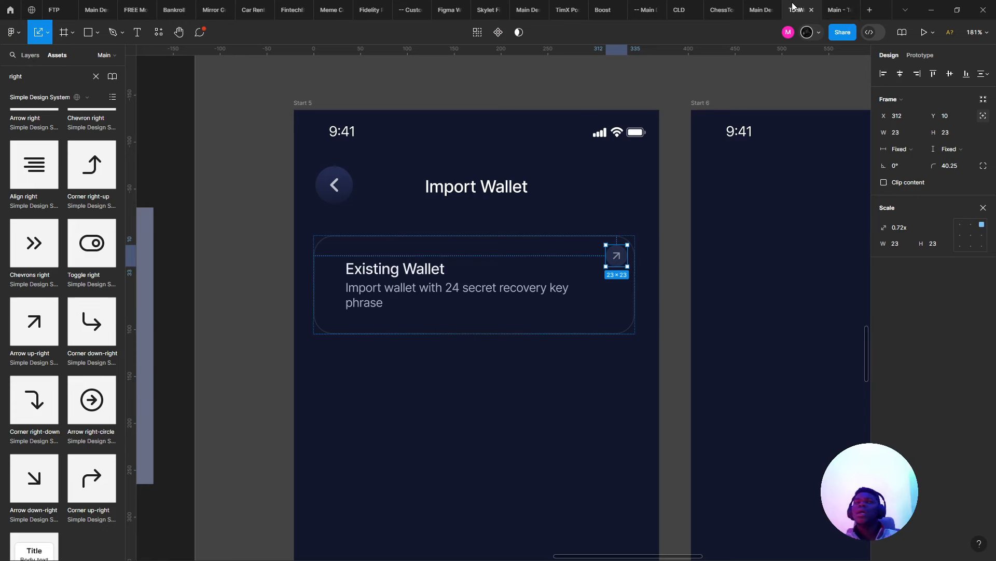
pyautogui.click(490, 294)
pyautogui.scroll(5, 490, 293)
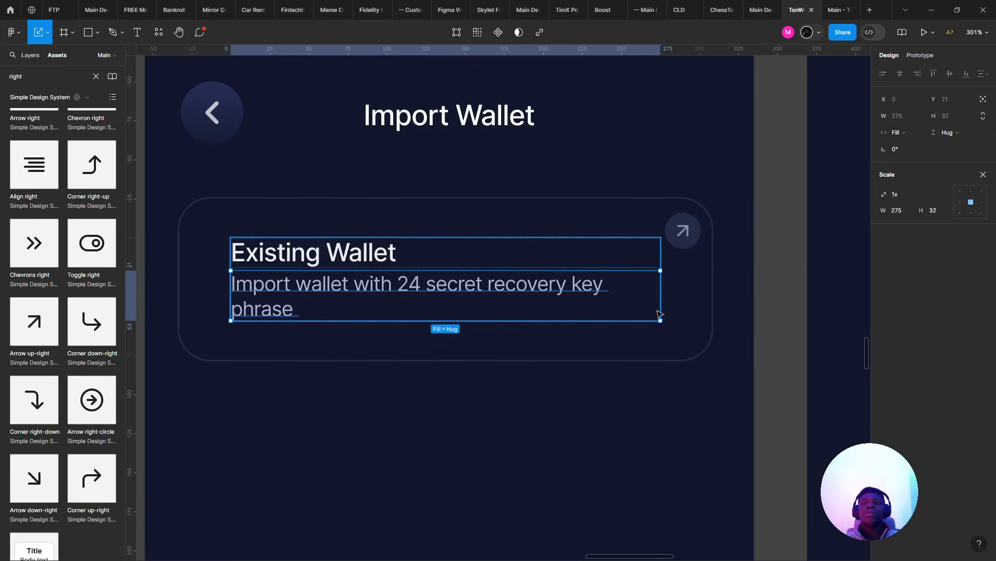
pyautogui.moveTo(660, 294); pyautogui.dragTo(555, 288)
pyautogui.hotkey('ctrl', 'z')
pyautogui.press('v')
pyautogui.moveTo(656, 293); pyautogui.dragTo(571, 298)
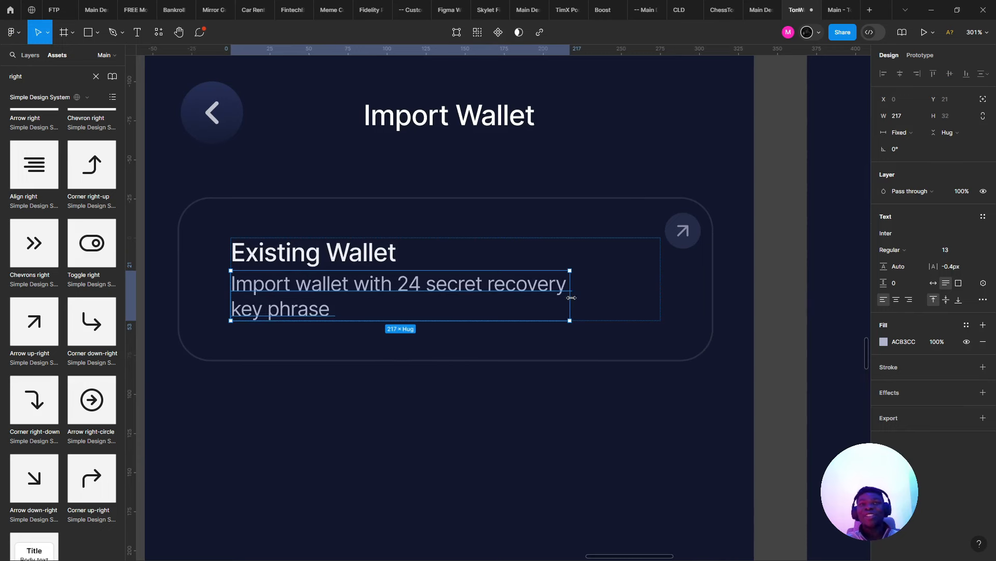
pyautogui.press('Escape')
pyautogui.press('Escape')
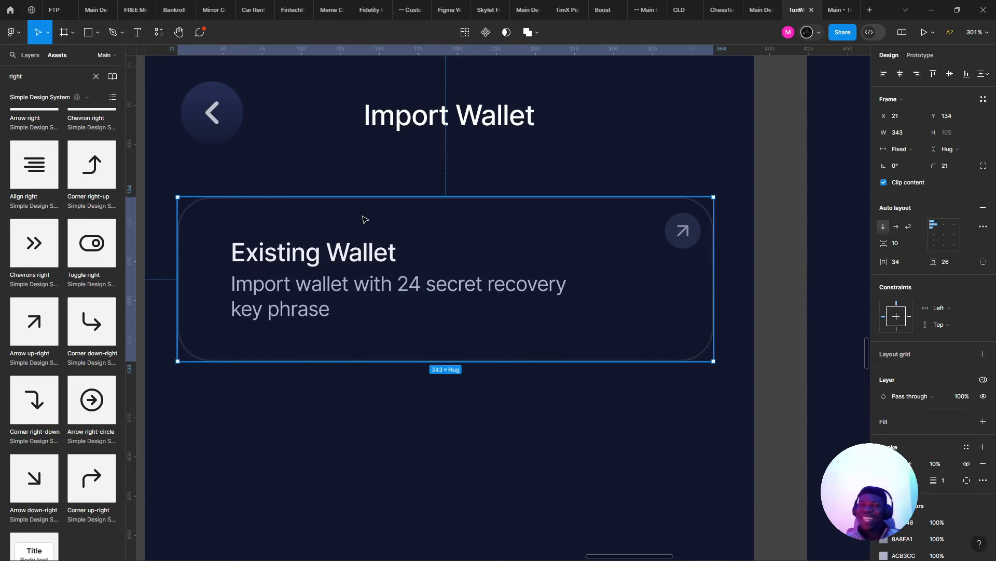
# - Reduce the Existing Wallet card's corner radius from 21 to 16
pyautogui.click(278, 289)
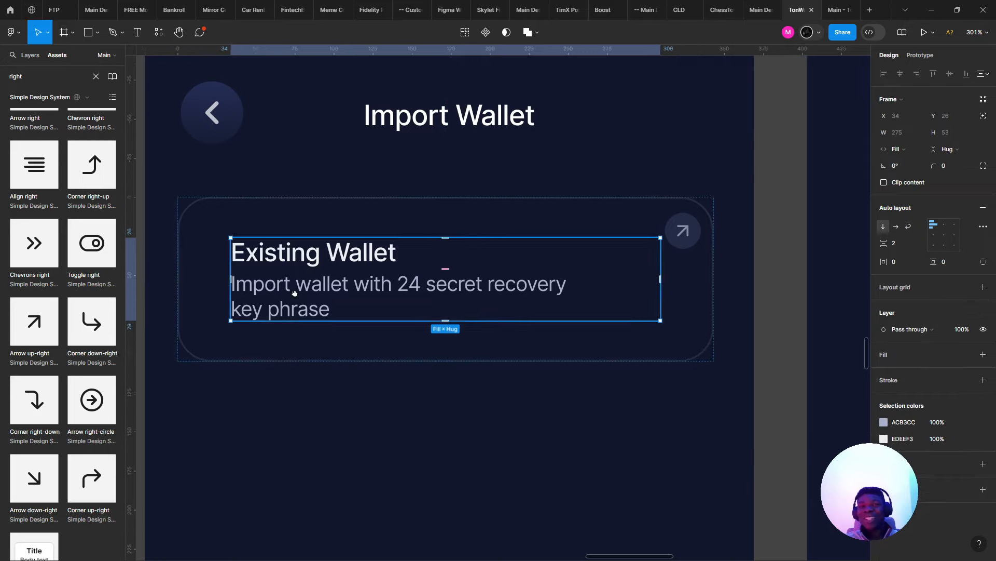
pyautogui.moveTo(279, 288); pyautogui.dragTo(415, 334)
pyautogui.scroll(4, 325, 312)
pyautogui.scroll(-5, 326, 314)
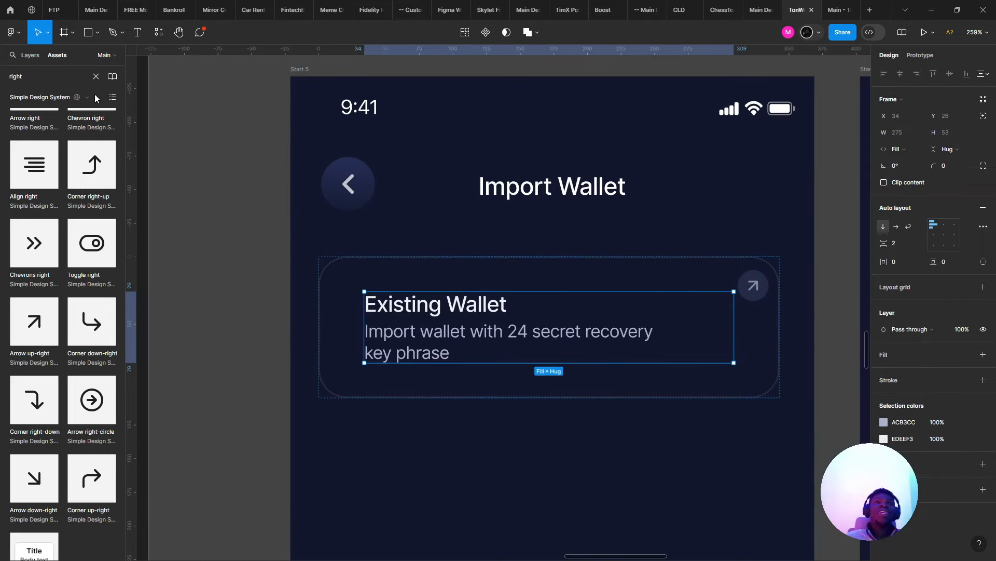
pyautogui.scroll(2, 391, 262)
pyautogui.click(387, 275)
pyautogui.moveTo(387, 276); pyautogui.dragTo(337, 243)
pyautogui.click(726, 268)
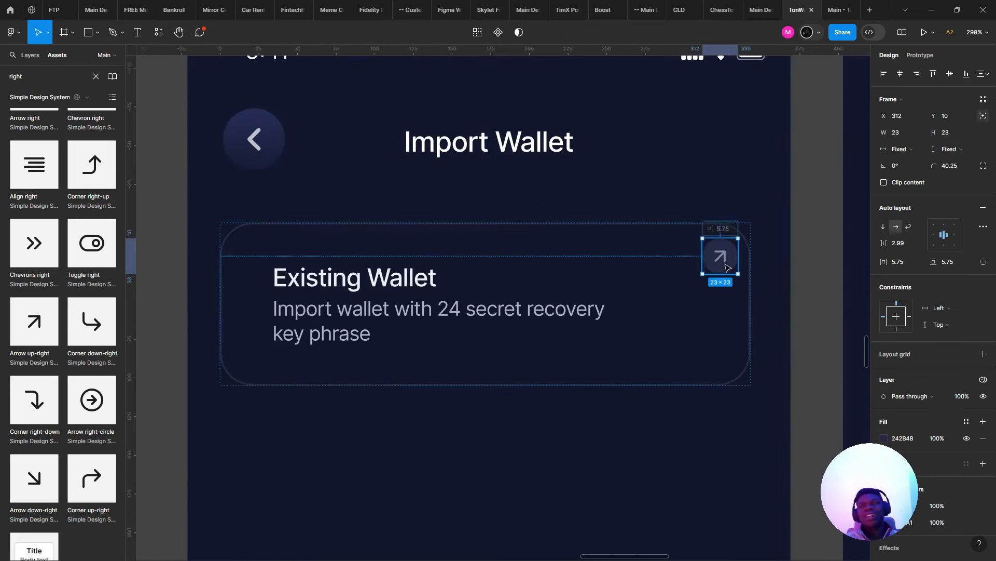
pyautogui.click(645, 253)
pyautogui.moveTo(928, 166)
pyautogui.mouseDown()
pyautogui.moveTo(898, 151)
pyautogui.moveTo(933, 164)
pyautogui.mouseUp()
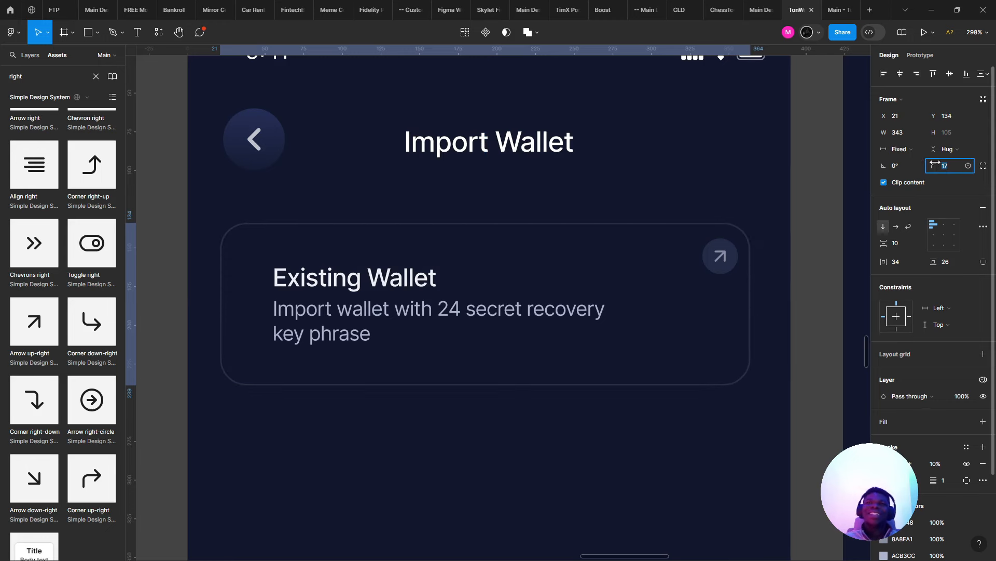
pyautogui.scroll(-6, 442, 296)
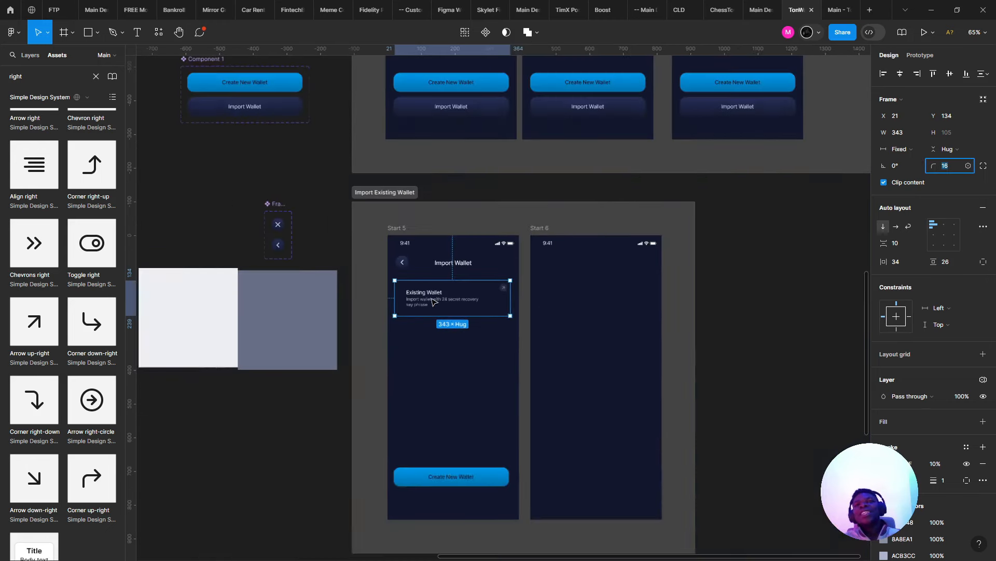
# - Check the card's spacing, then nudge the back button 1 px right to X 24
pyautogui.scroll(4, 434, 300)
pyautogui.press('alt')
pyautogui.hotkey('alt', 'Tab')
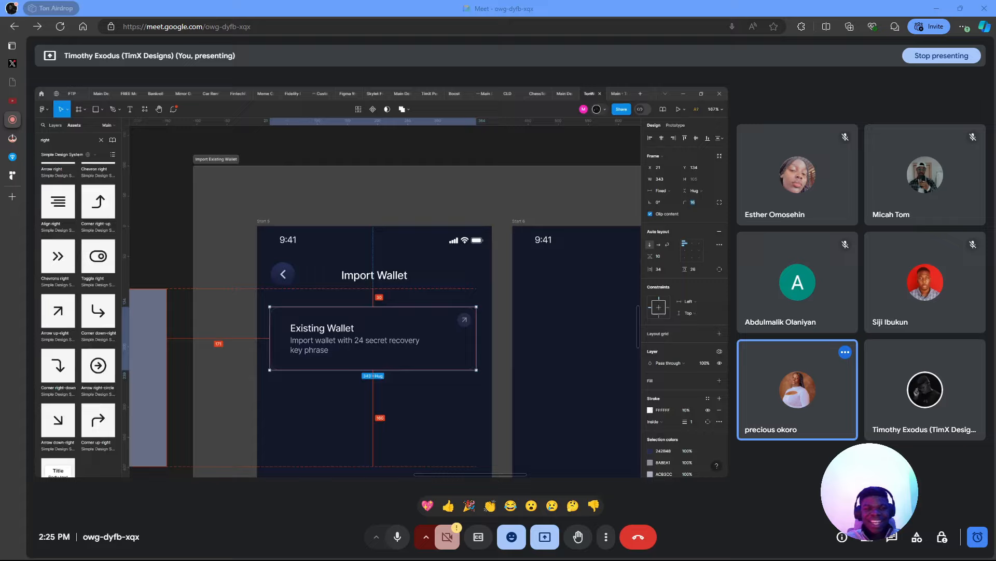
pyautogui.hotkey('alt', 'Tab')
pyautogui.press('alt')
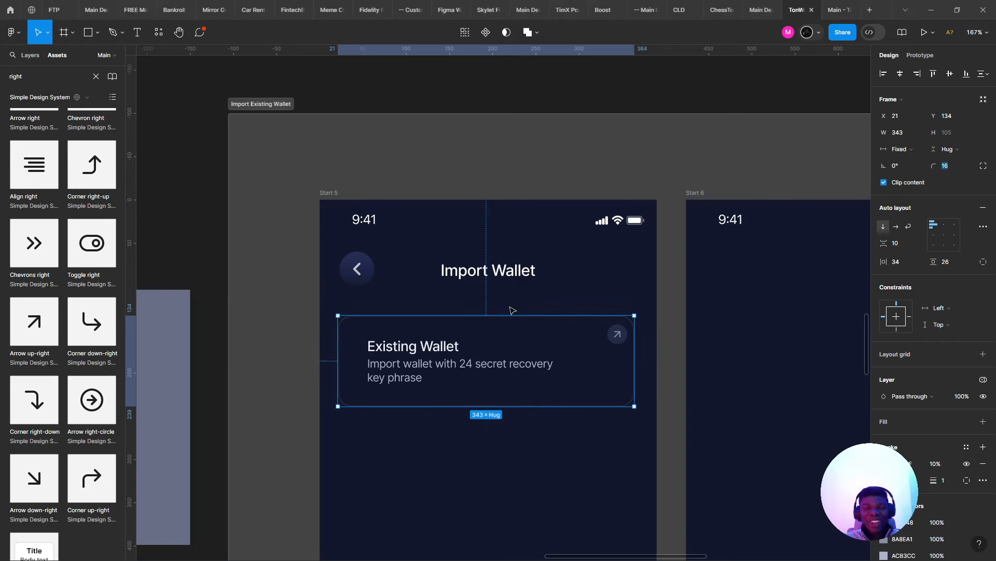
pyautogui.hotkey('alt', 'Tab')
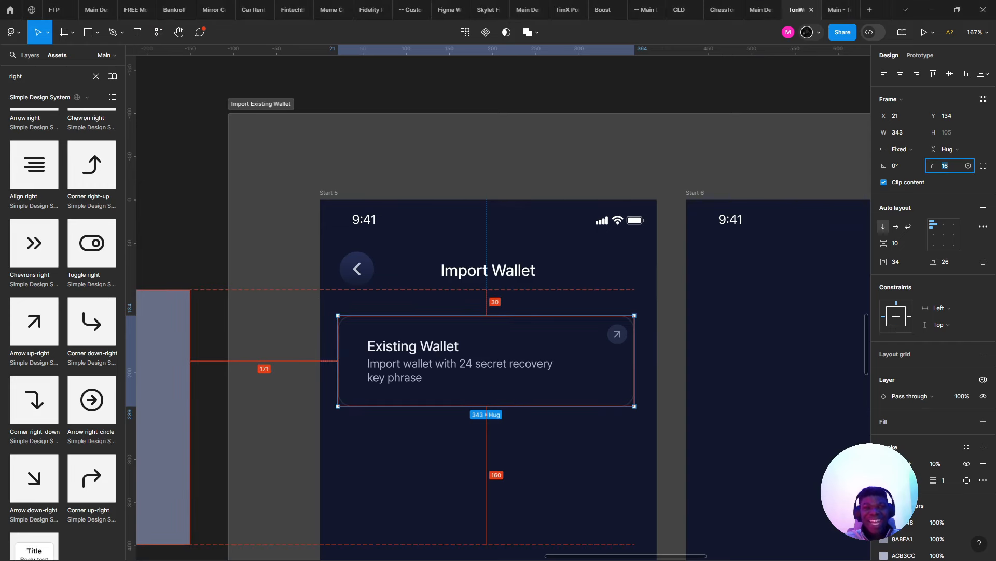
pyautogui.click(357, 279)
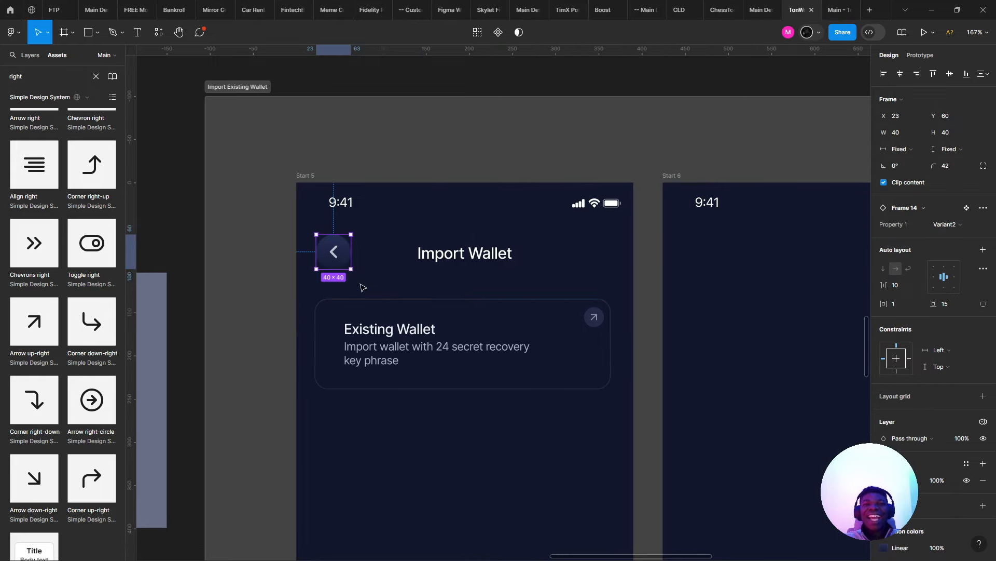
pyautogui.scroll(3, 355, 287)
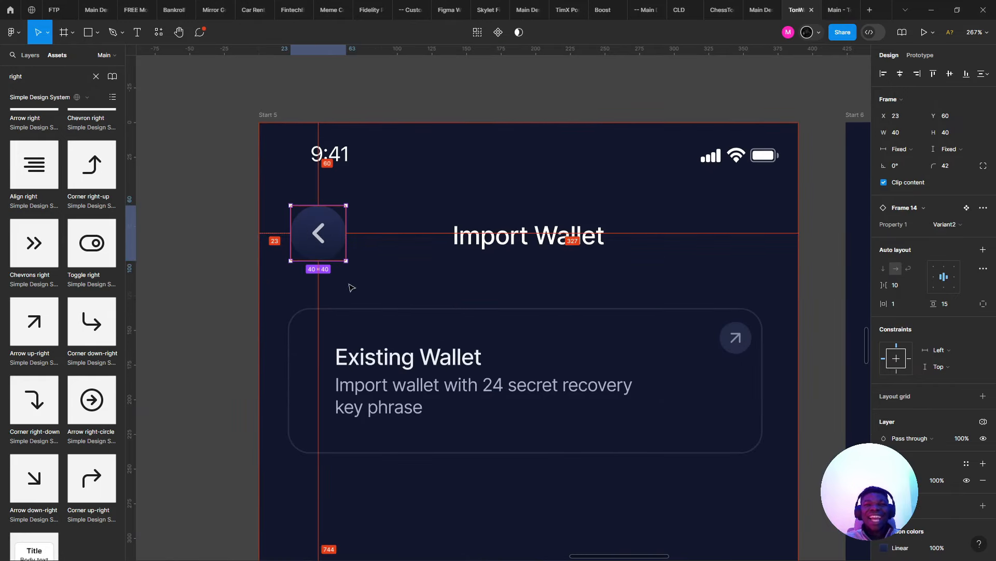
pyautogui.press('Right')
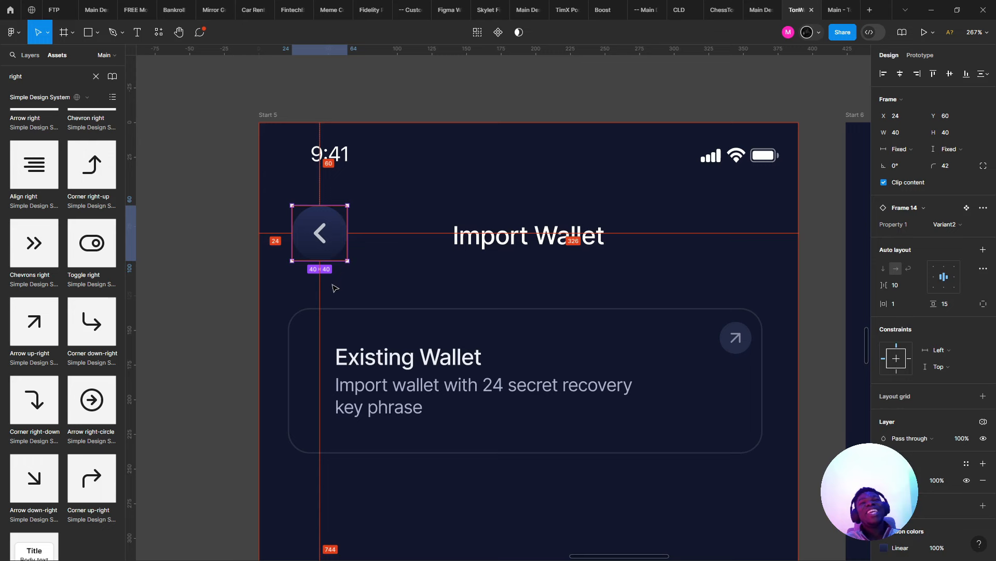
# - Detach Start 5's Mobile/24px layout grid style into a plain 4-column grid
pyautogui.press('Escape')
pyautogui.click(926, 217)
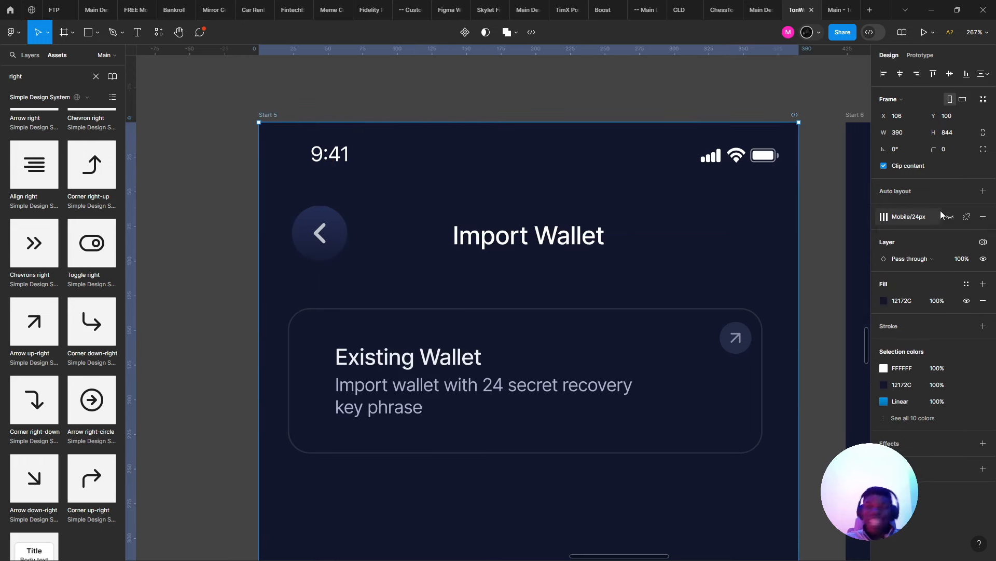
pyautogui.click(965, 216)
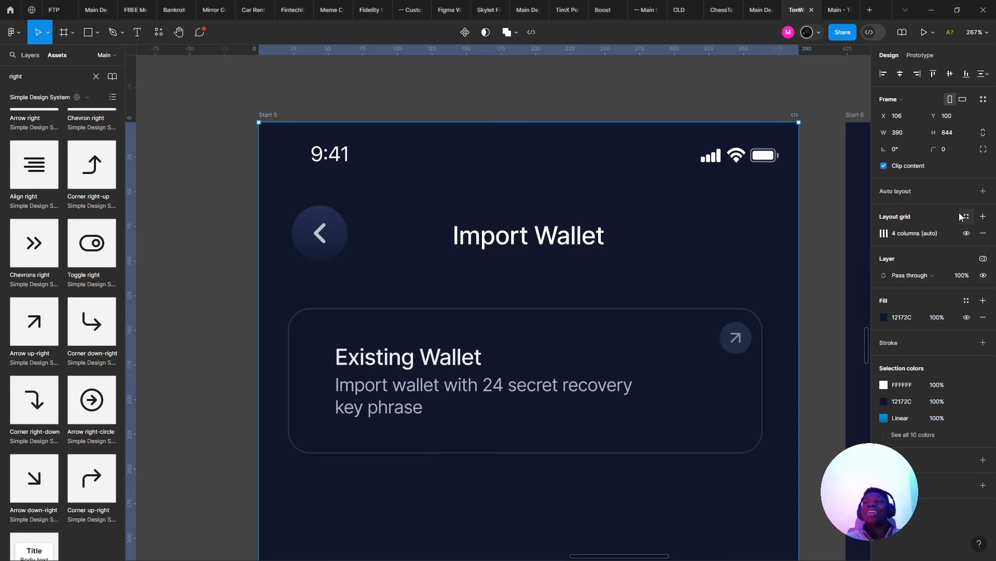
# - Restore the Mobile/24px grid, make its columns visible, and inspect the heading and card elements
pyautogui.hotkey('ctrl', 'z')
pyautogui.click(951, 217)
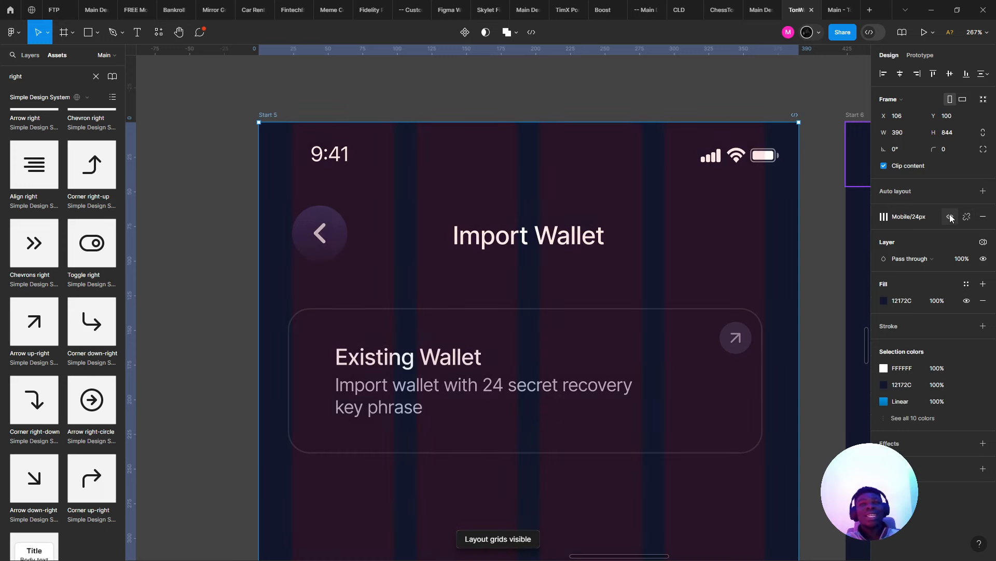
pyautogui.click(312, 245)
pyautogui.keyDown('shift'); pyautogui.click(497, 242); pyautogui.keyUp('shift')
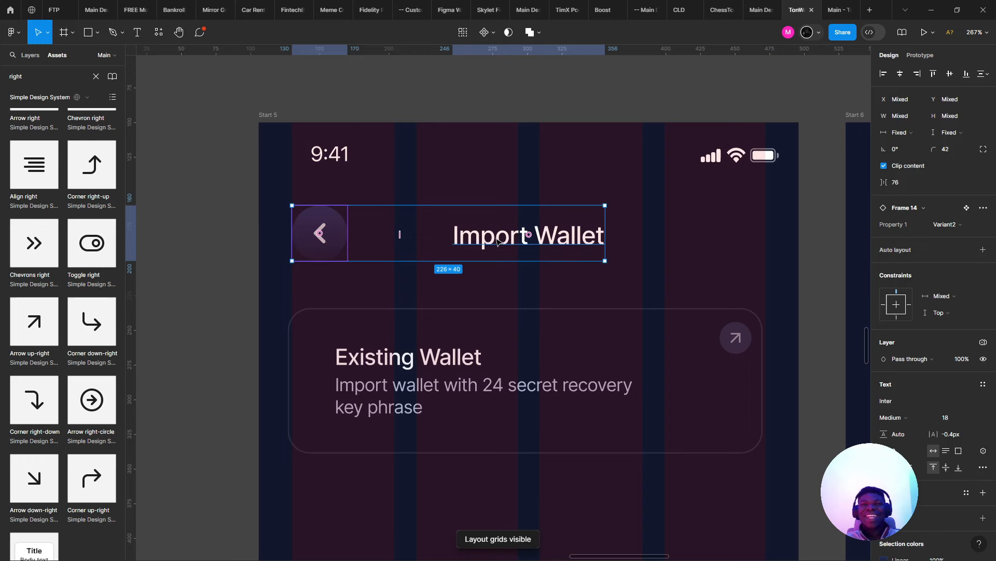
pyautogui.click(497, 242)
pyautogui.click(472, 363)
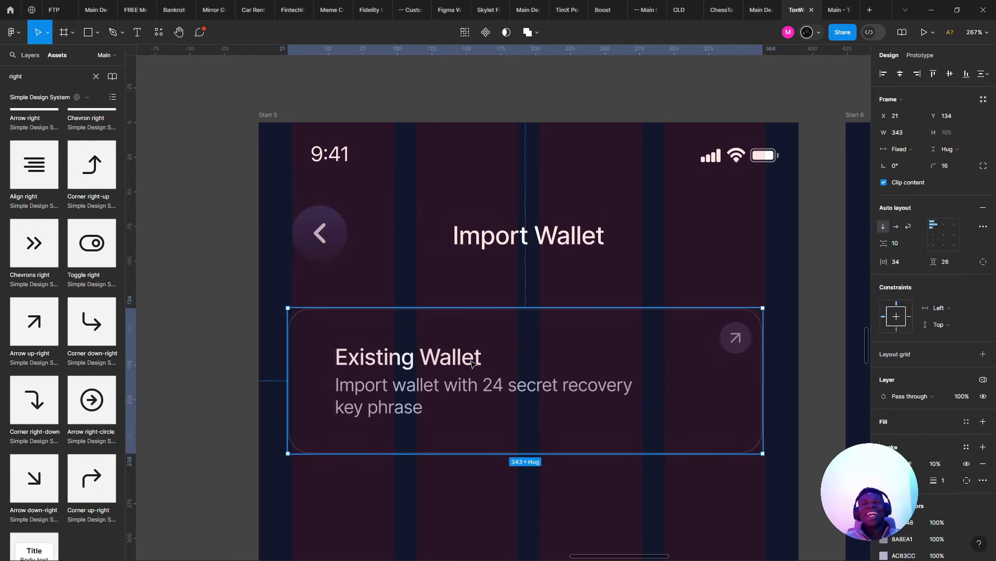
pyautogui.doubleClick(472, 363)
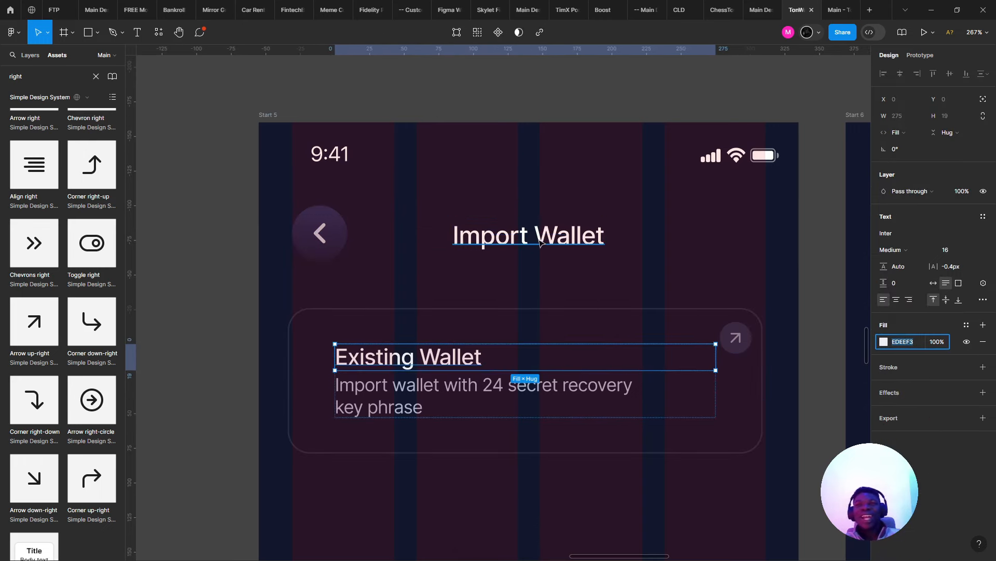
pyautogui.click(587, 243)
pyautogui.press('Return')
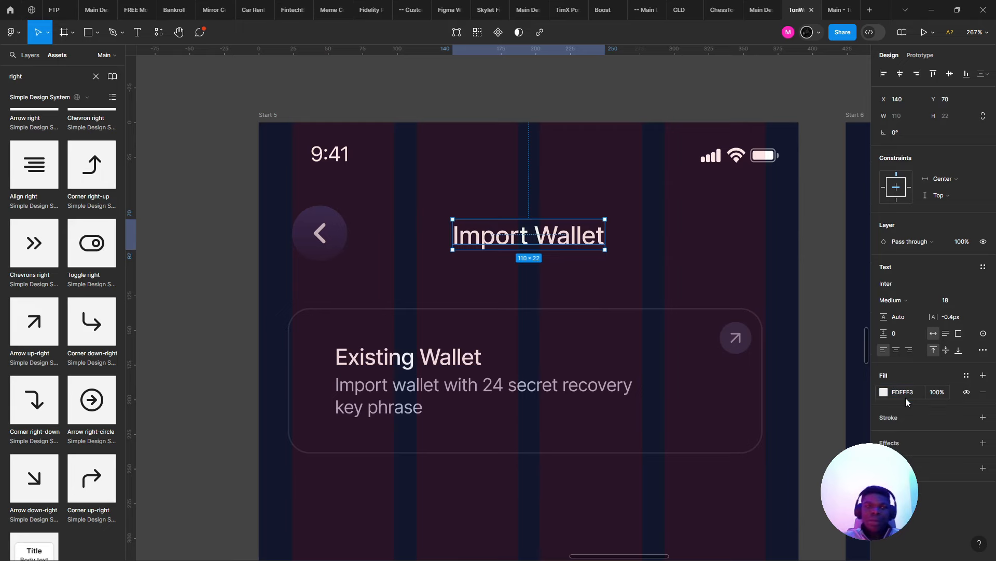
# - Align the Existing Wallet card to X 24 and narrow it to width 340
pyautogui.click(452, 352)
pyautogui.scroll(5, 429, 343)
pyautogui.moveTo(366, 348); pyautogui.dragTo(398, 350)
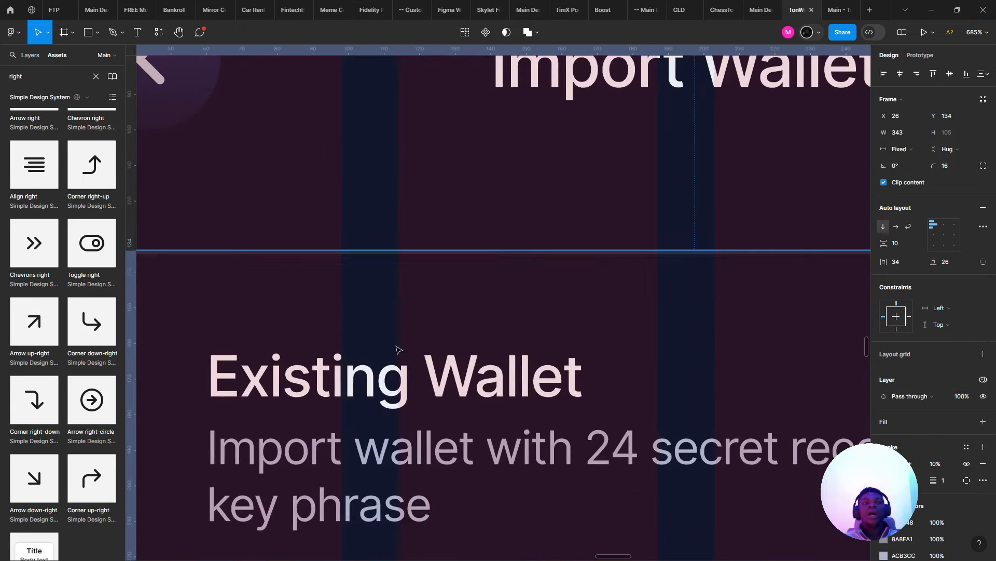
pyautogui.moveTo(215, 356); pyautogui.dragTo(383, 380)
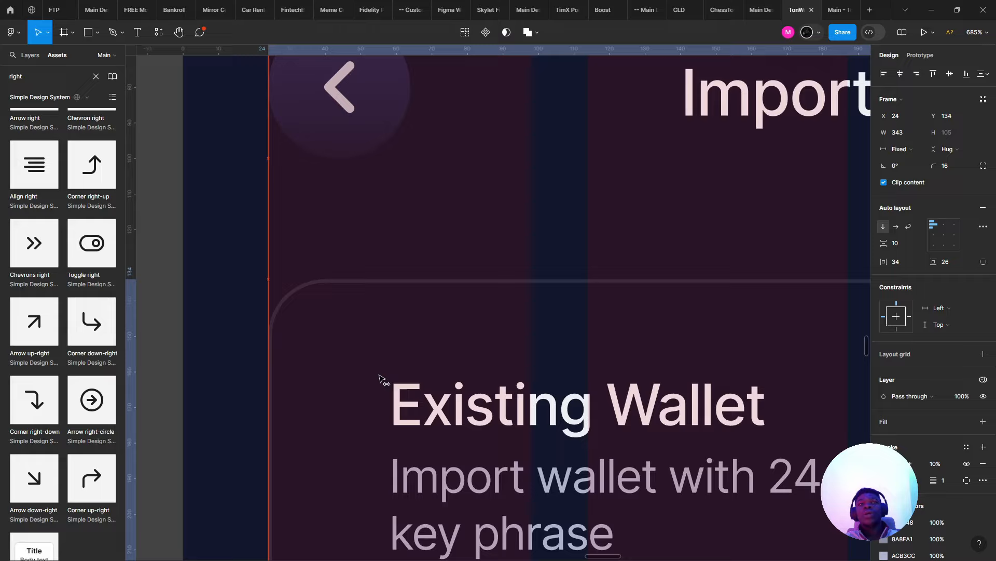
pyautogui.scroll(-5, 383, 380)
pyautogui.hscroll(5, 507, 356)
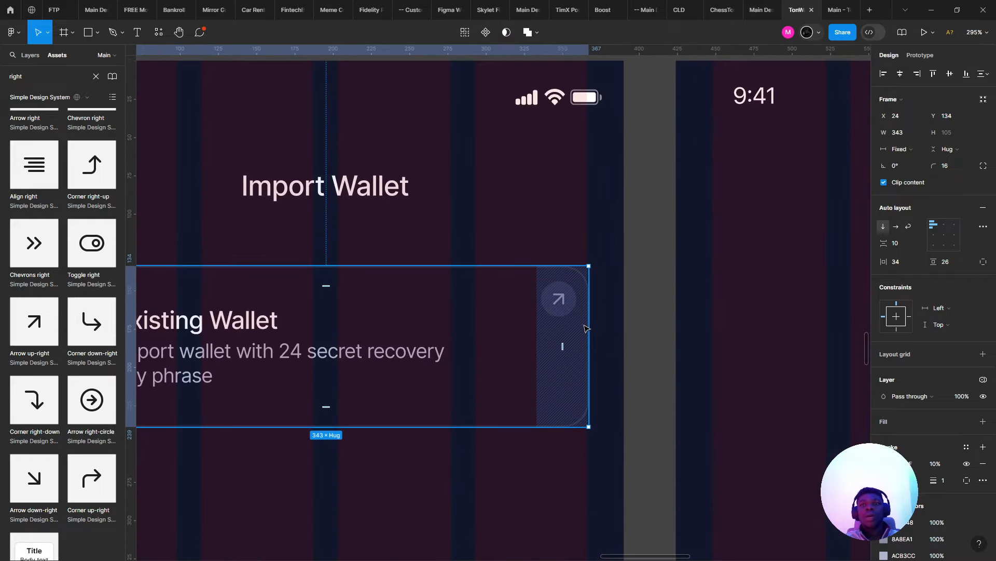
pyautogui.moveTo(589, 325)
pyautogui.mouseDown()
pyautogui.moveTo(547, 322)
pyautogui.moveTo(585, 322)
pyautogui.mouseUp()
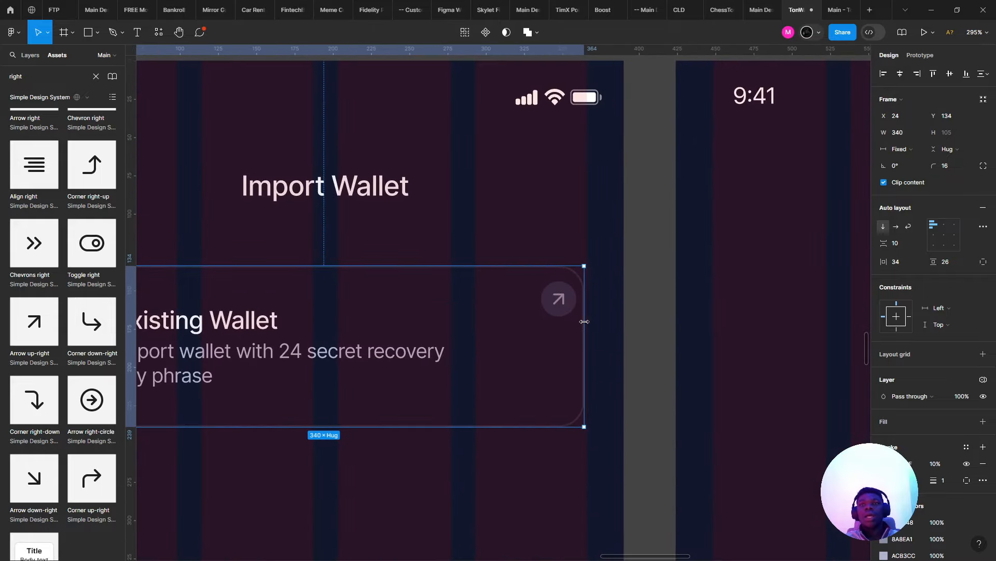
# - Nudge the card's arrow button to X 311, Y 8
pyautogui.click(558, 298)
pyautogui.scroll(3, 559, 310)
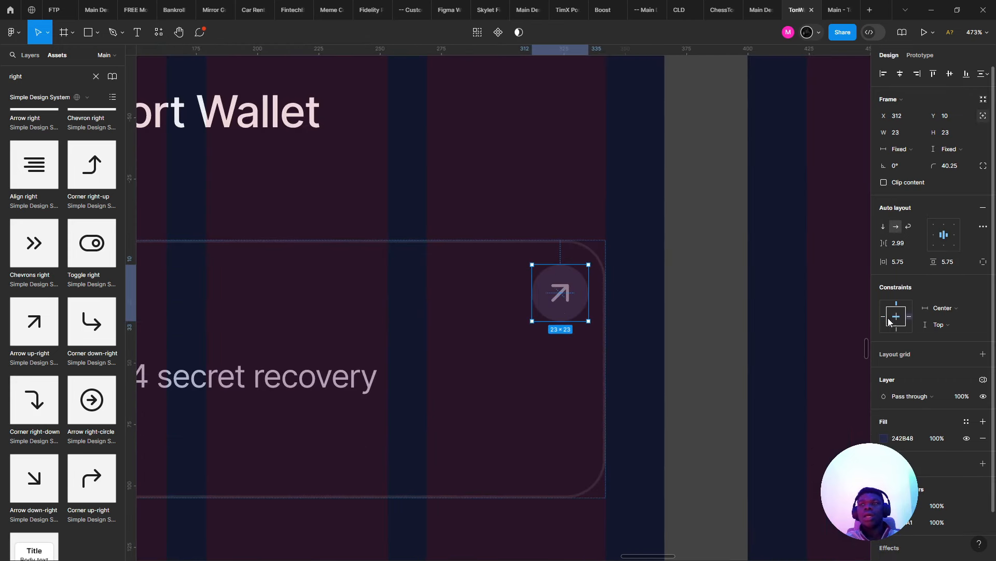
pyautogui.press('alt')
pyautogui.press('Left')
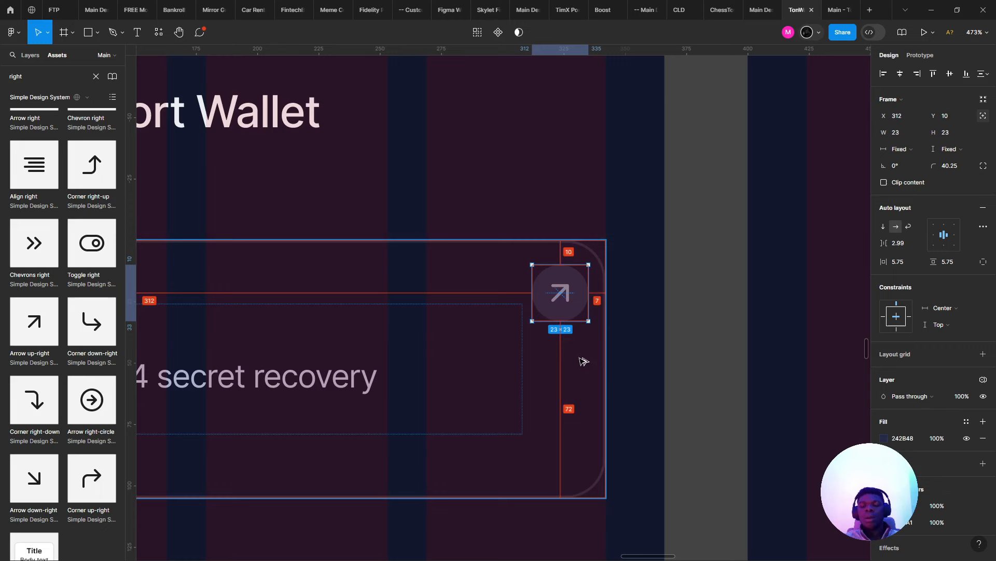
pyautogui.press('Up')
pyautogui.press('Up')
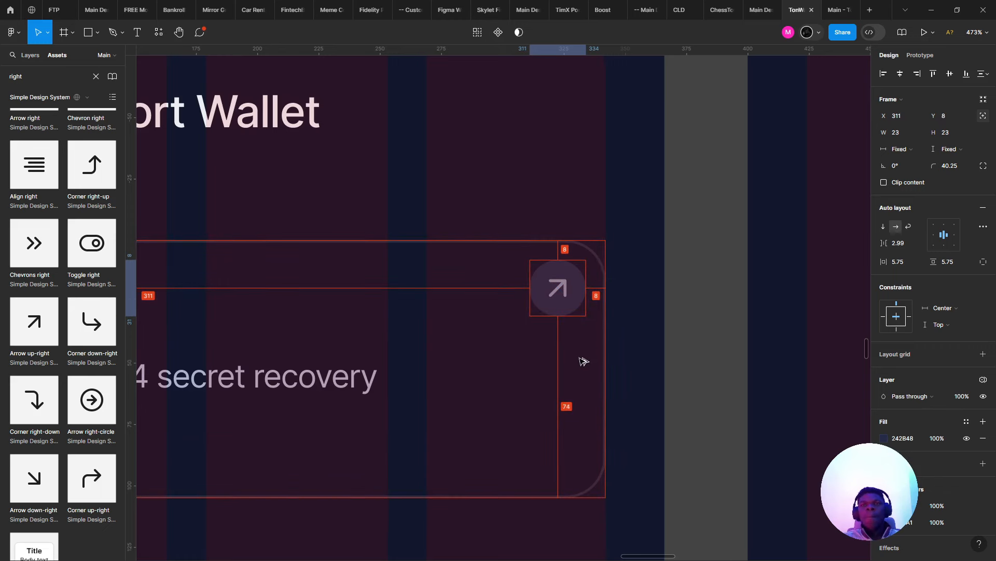
pyautogui.click(838, 4)
# - Test the wallet card in the Import Wallet prototype, then return to check the two-line description
pyautogui.click(536, 181)
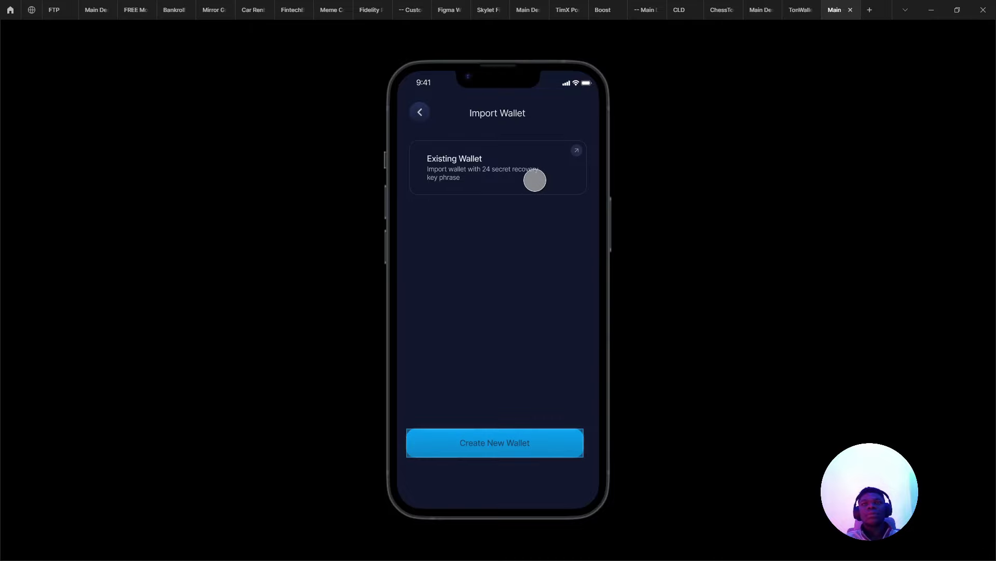
pyautogui.click(800, 10)
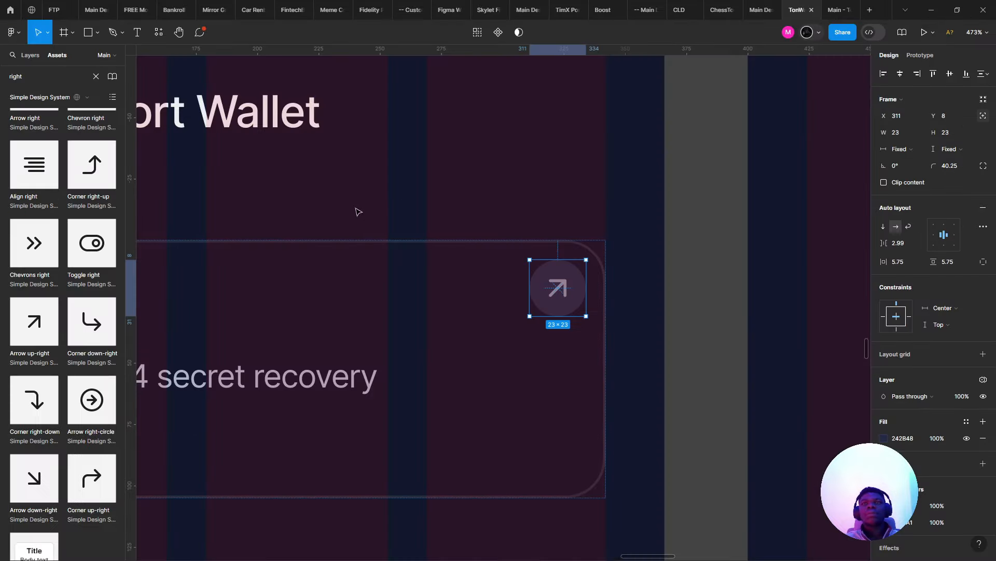
pyautogui.scroll(-5, 356, 211)
pyautogui.click(384, 388)
pyautogui.scroll(3, 320, 358)
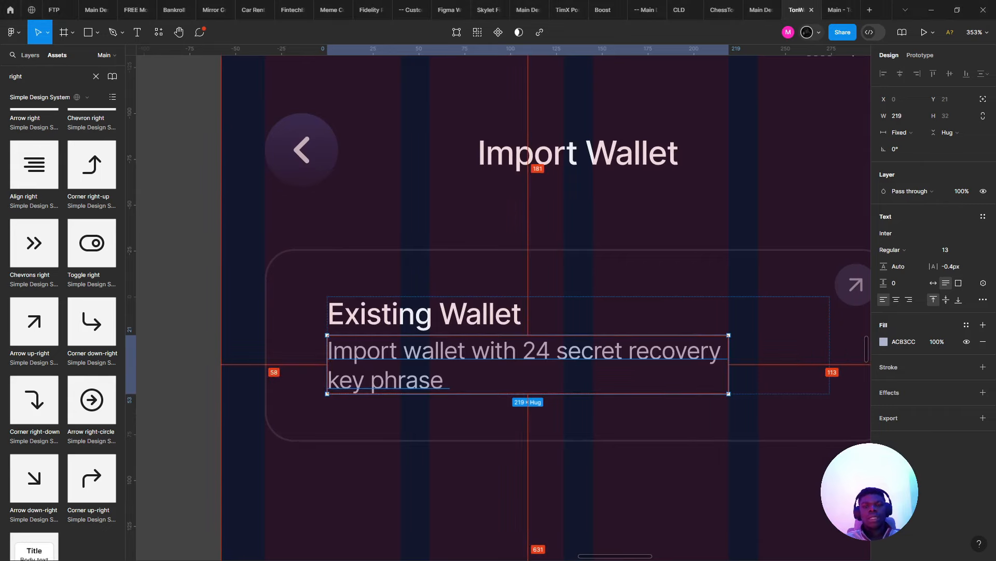
# - Search the Assets library for "import", then for "dow" to find down-arrow icons
pyautogui.hotkey('alt', 'Tab')
pyautogui.hotkey('alt', 'Tab')
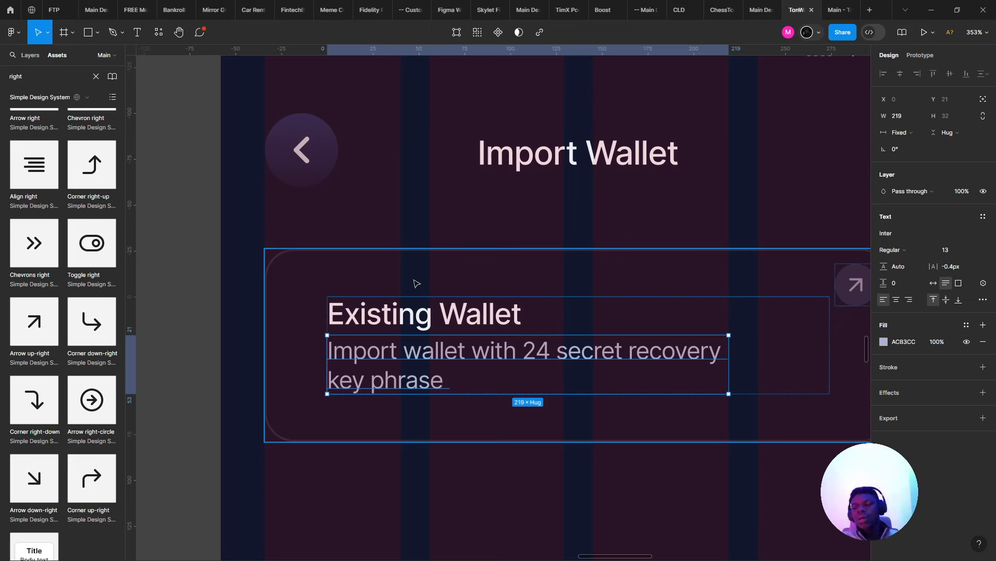
pyautogui.click(27, 78)
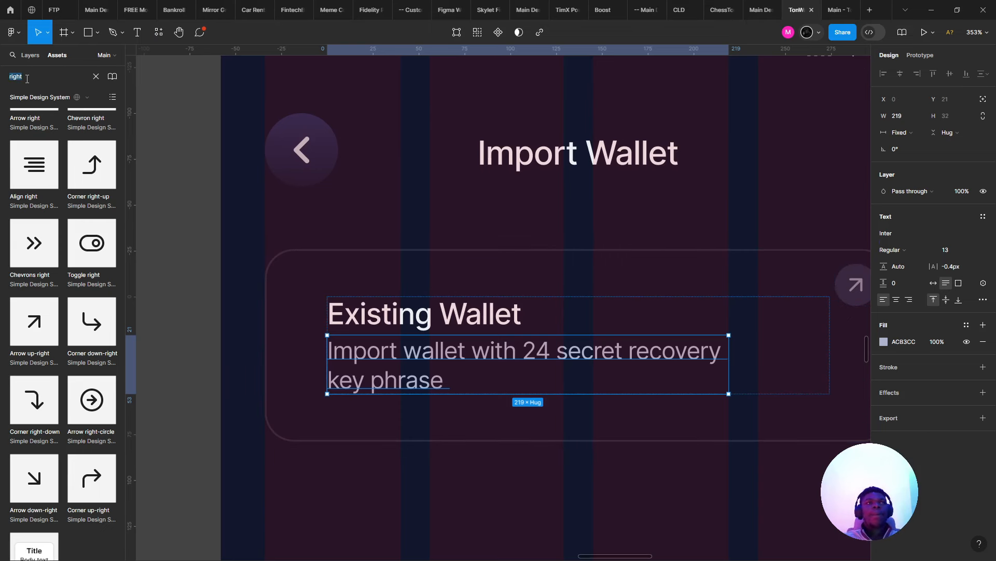
pyautogui.write('im')
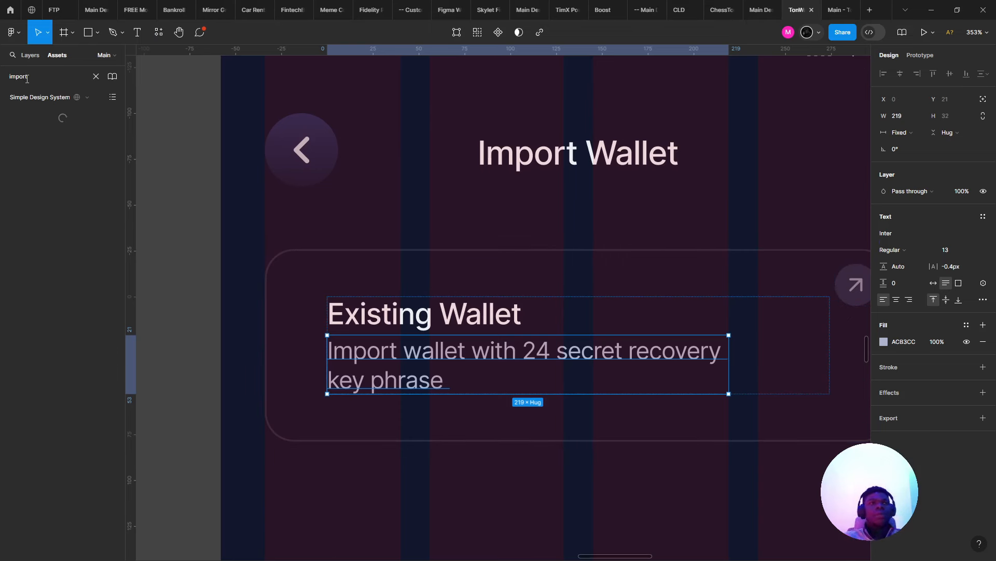
pyautogui.write('port')
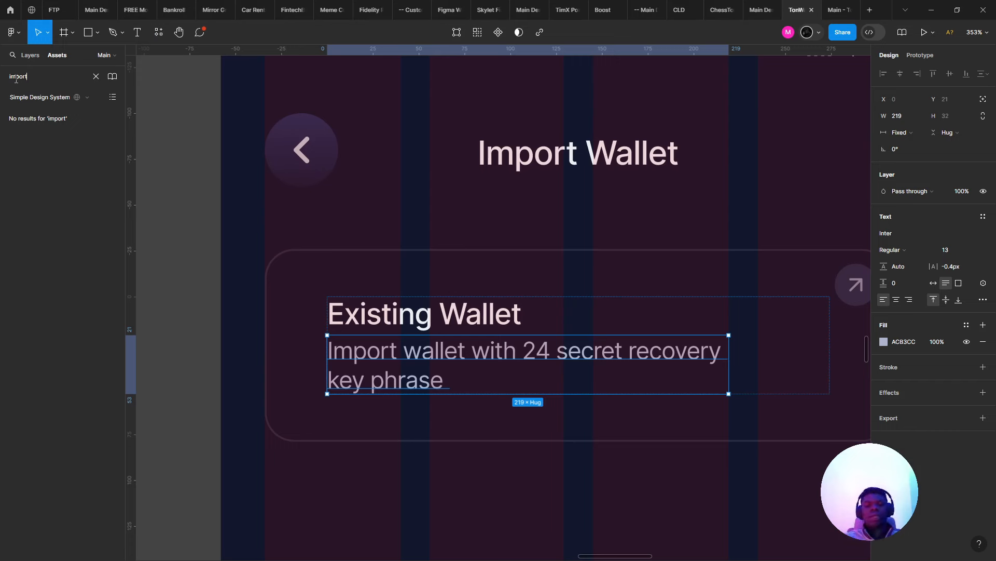
pyautogui.hotkey('ctrl', 'a')
pyautogui.write('dow')
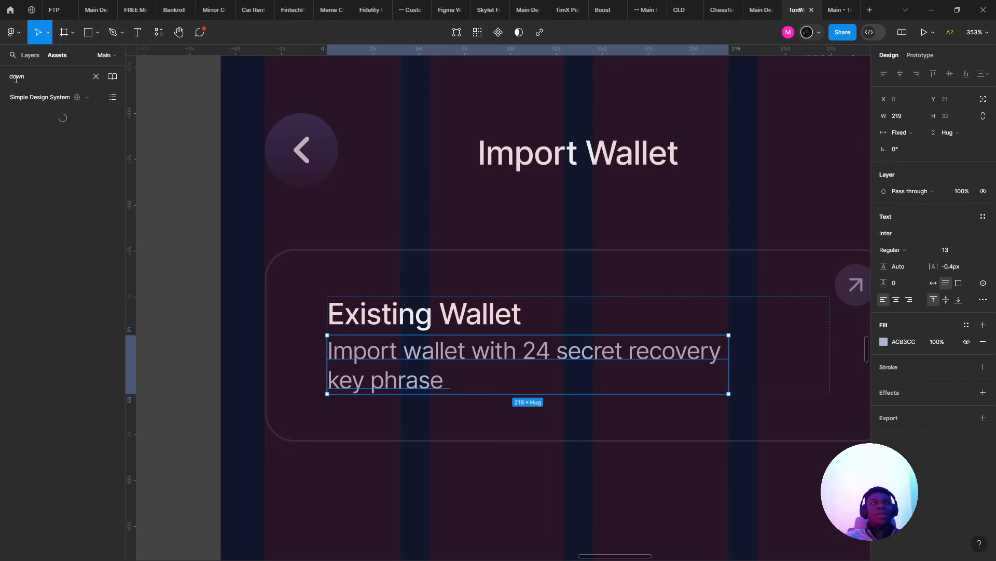
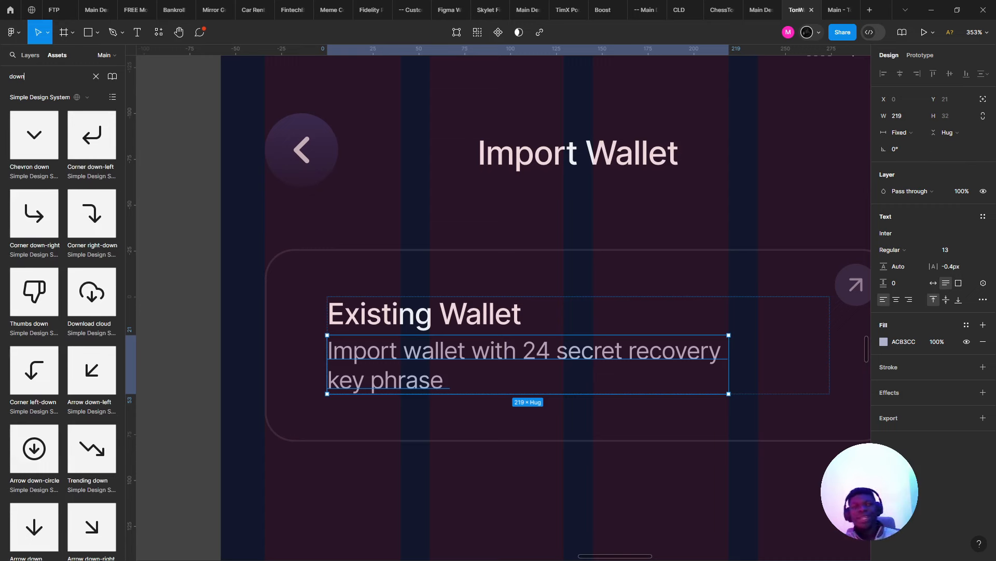
# - Drag the Arrow down icon from Assets into the Existing Wallet card
pyautogui.scroll(-3, 64, 276)
pyautogui.scroll(4, 63, 276)
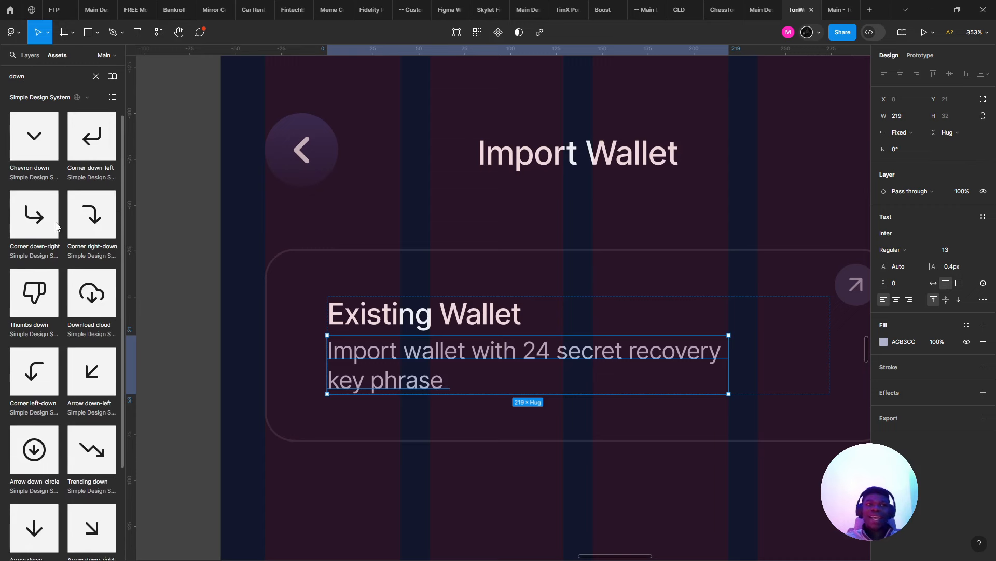
pyautogui.scroll(-3, 44, 236)
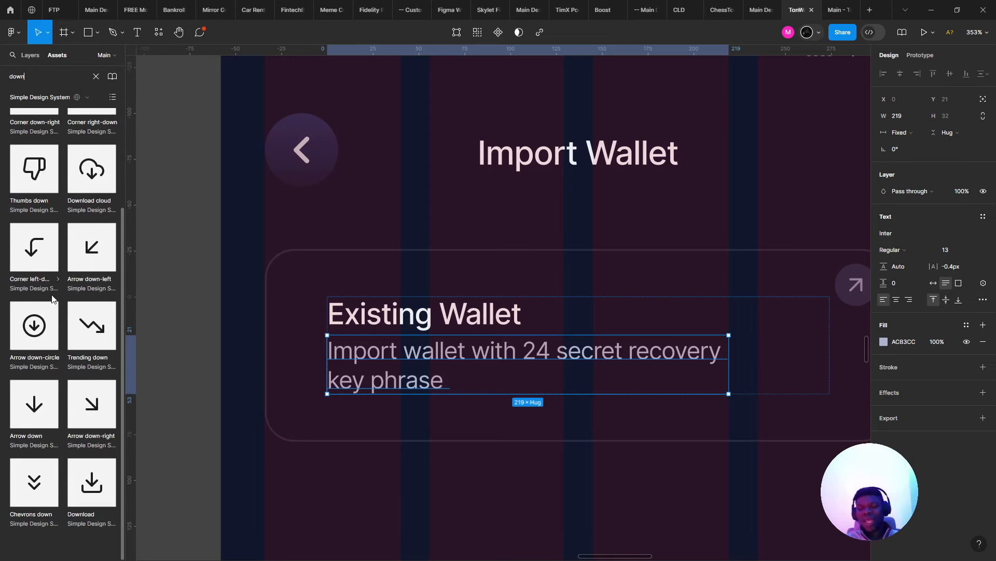
pyautogui.moveTo(45, 412); pyautogui.dragTo(305, 351)
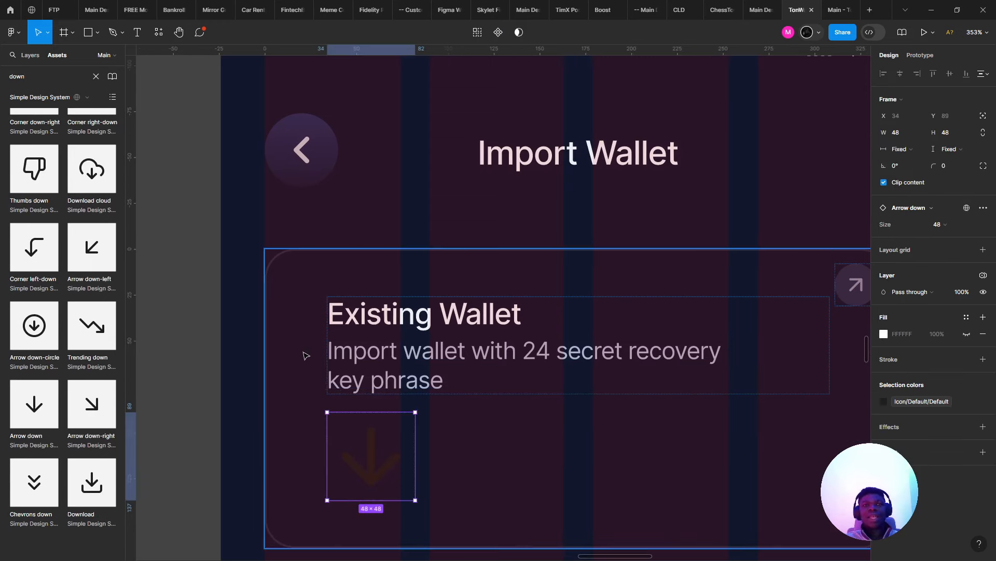
pyautogui.click(485, 443)
# - Lay the card out horizontally with the arrow left of the text, narrowing the text to 216
pyautogui.hscroll(3, 765, 298)
pyautogui.scroll(-2, 765, 298)
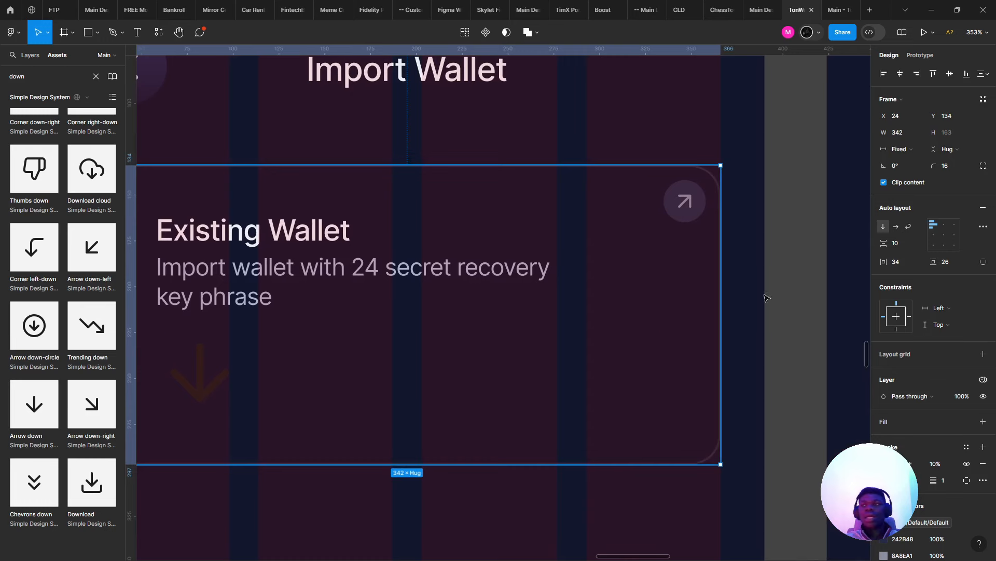
pyautogui.click(897, 227)
pyautogui.hotkey('ctrl', 'z')
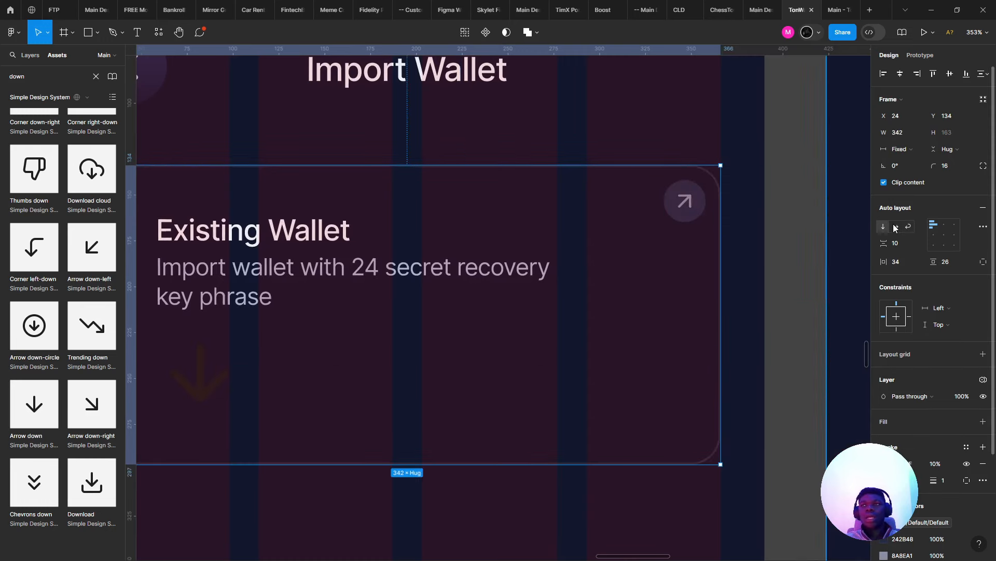
pyautogui.click(896, 227)
pyautogui.click(722, 257)
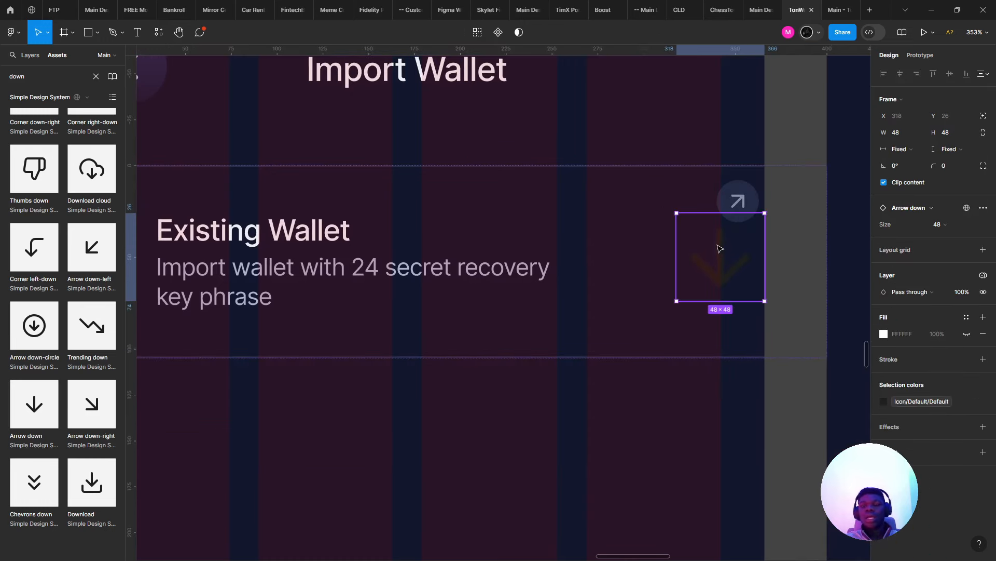
pyautogui.moveTo(720, 249); pyautogui.dragTo(201, 256)
pyautogui.click(766, 277)
pyautogui.moveTo(772, 280); pyautogui.dragTo(665, 278)
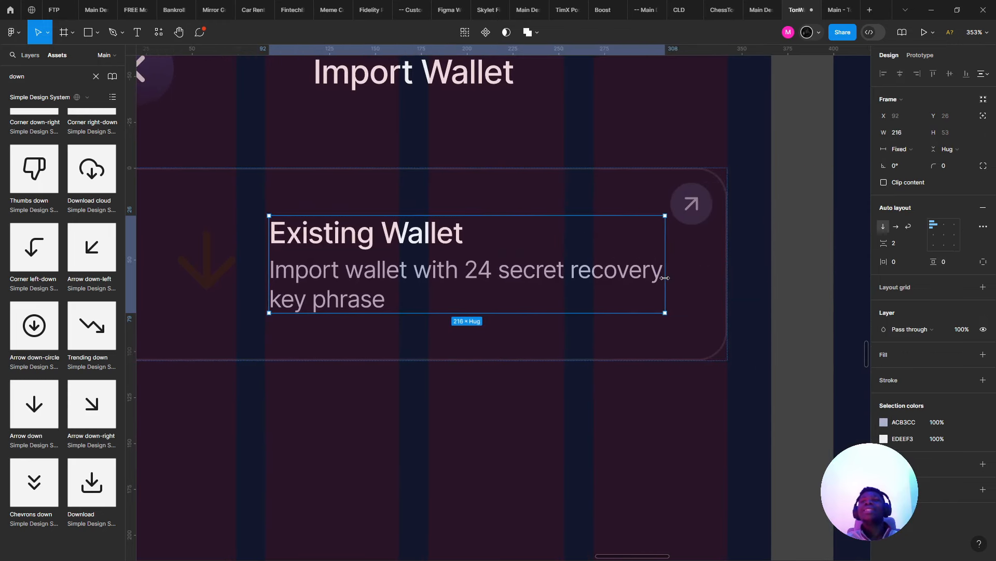
# - Give the Existing Wallet card a left padding of 16
pyautogui.hscroll(-4, 364, 332)
pyautogui.scroll(1, 363, 332)
pyautogui.click(387, 333)
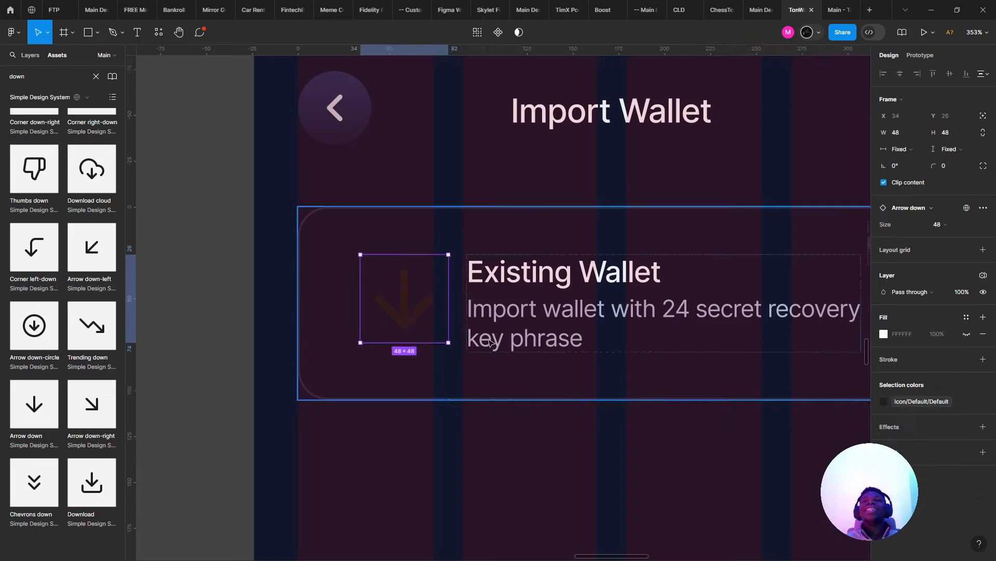
pyautogui.click(430, 366)
pyautogui.hotkey('ctrl', 'z')
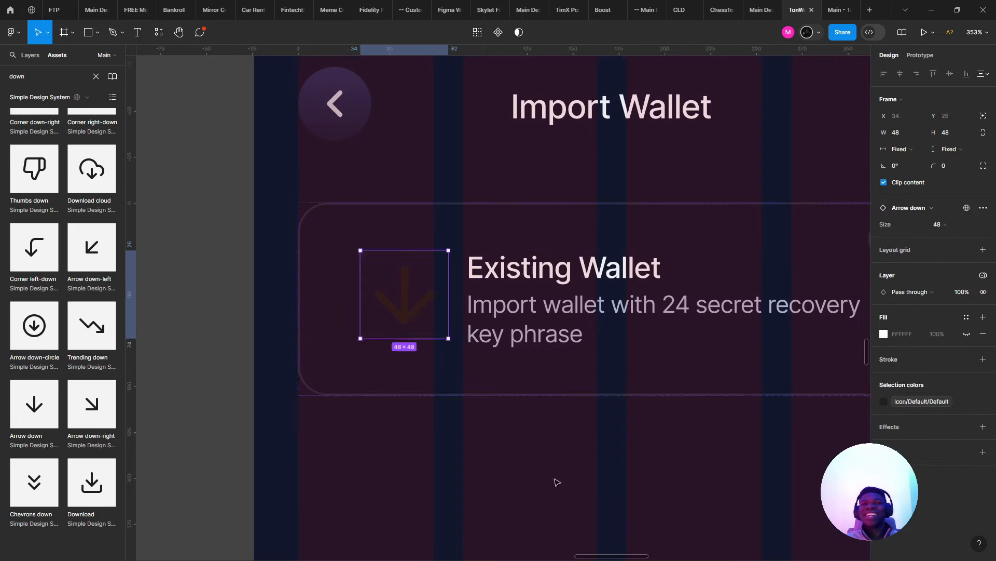
pyautogui.click(556, 482)
pyautogui.click(530, 340)
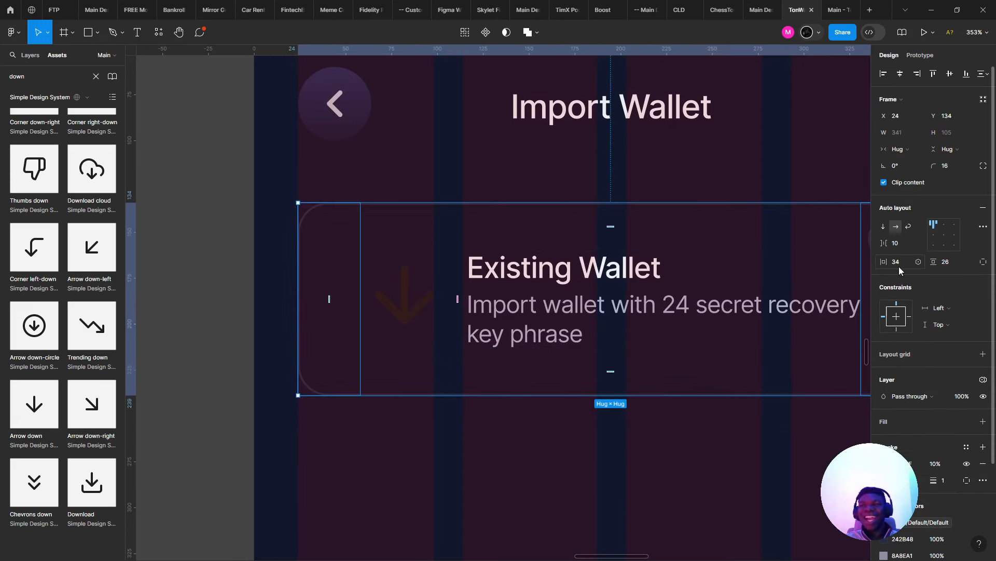
pyautogui.write('16')
pyautogui.press('Tab')
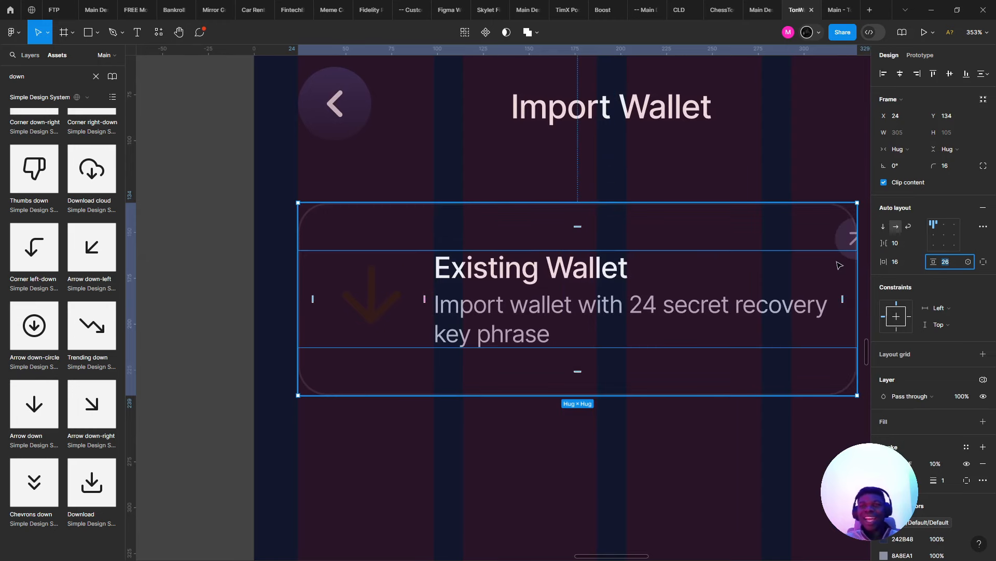
# - Widen the card back to 342 and select its corner arrow button
pyautogui.hscroll(5, 843, 213)
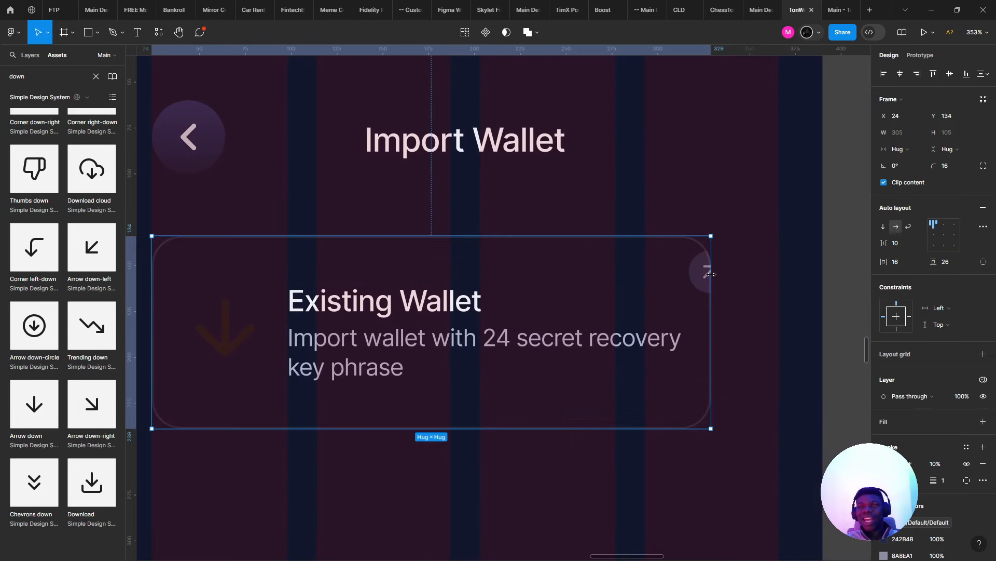
pyautogui.moveTo(711, 274); pyautogui.dragTo(779, 286)
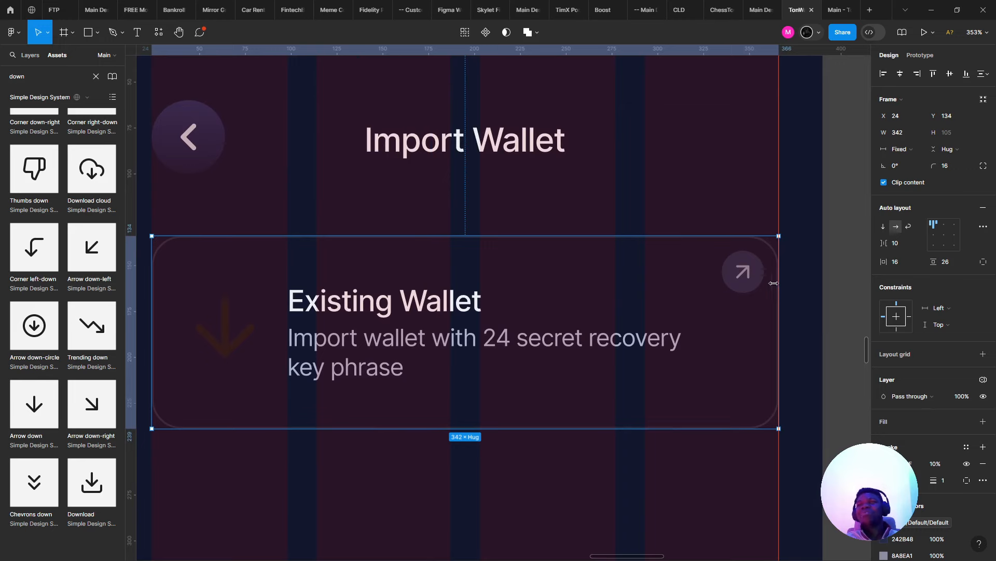
pyautogui.click(745, 280)
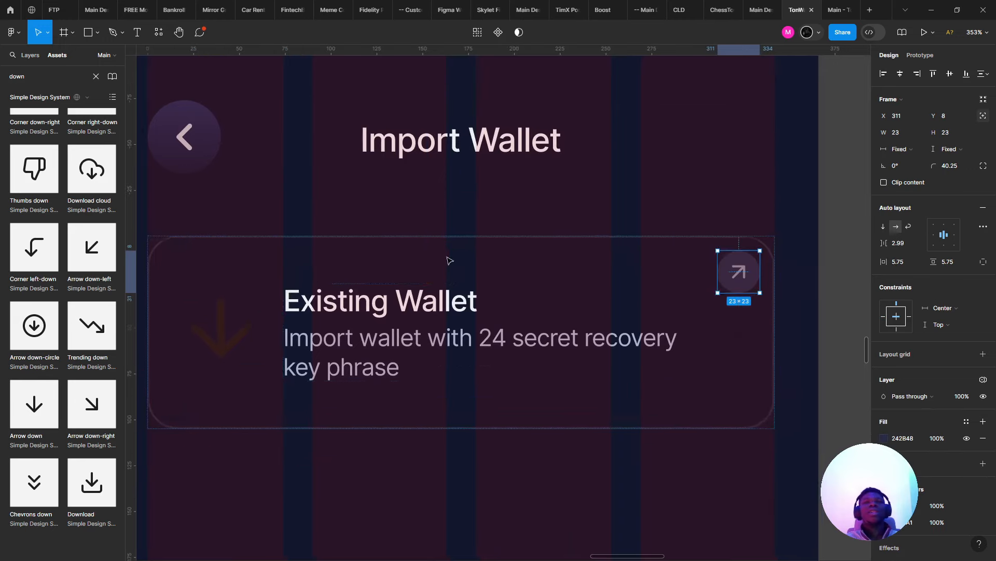
pyautogui.scroll(3, 373, 262)
# - Shrink the arrow icon to 33 and wrap it in a 51×51 auto layout box
pyautogui.click(366, 263)
pyautogui.scroll(3, 367, 263)
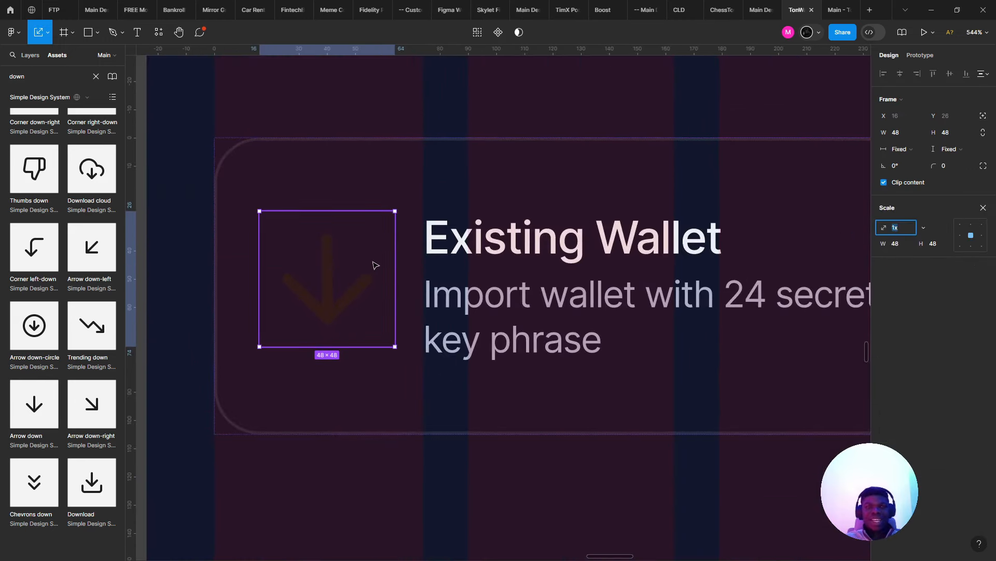
pyautogui.moveTo(395, 274); pyautogui.dragTo(353, 276)
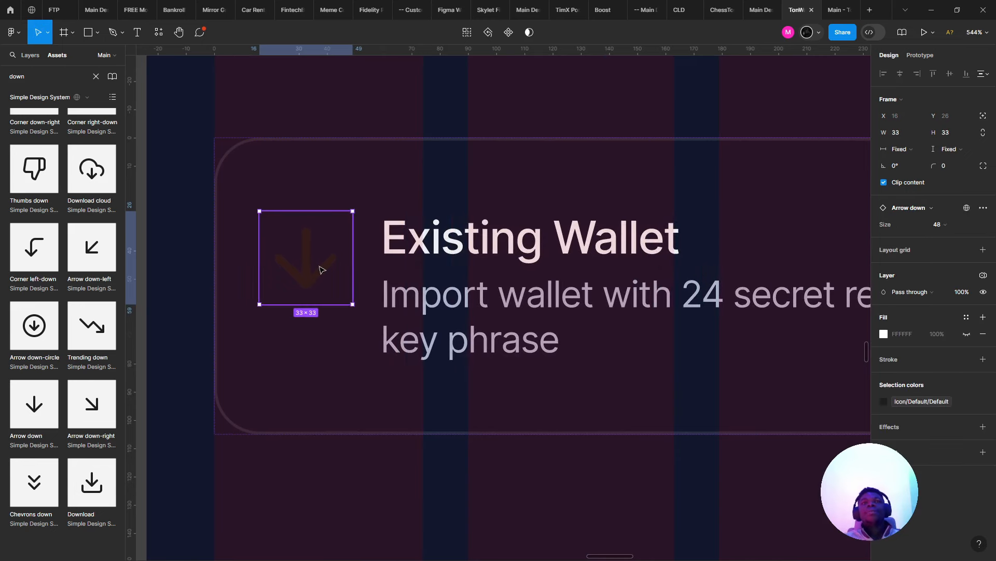
pyautogui.hotkey('shift', 'a')
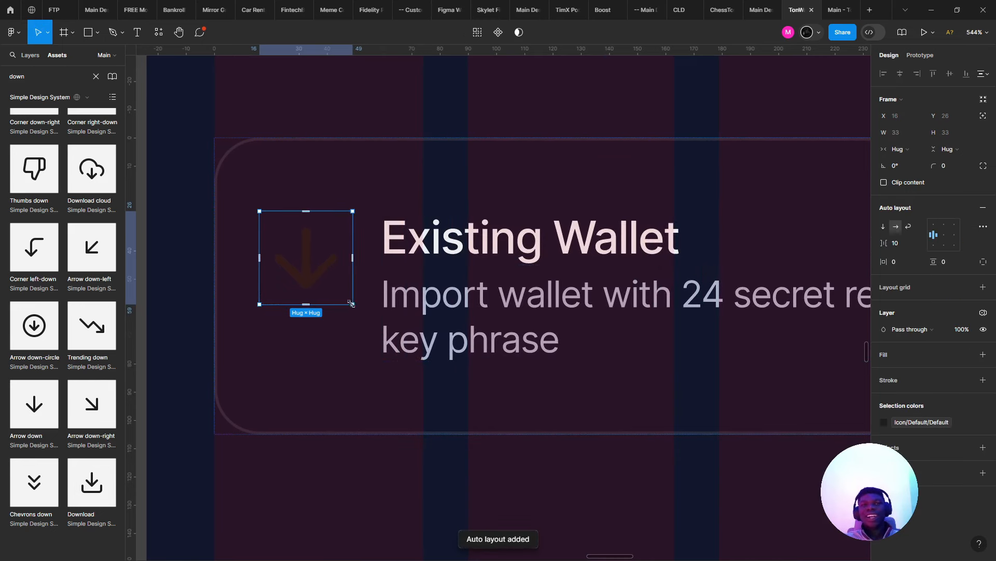
pyautogui.moveTo(353, 305); pyautogui.dragTo(404, 355)
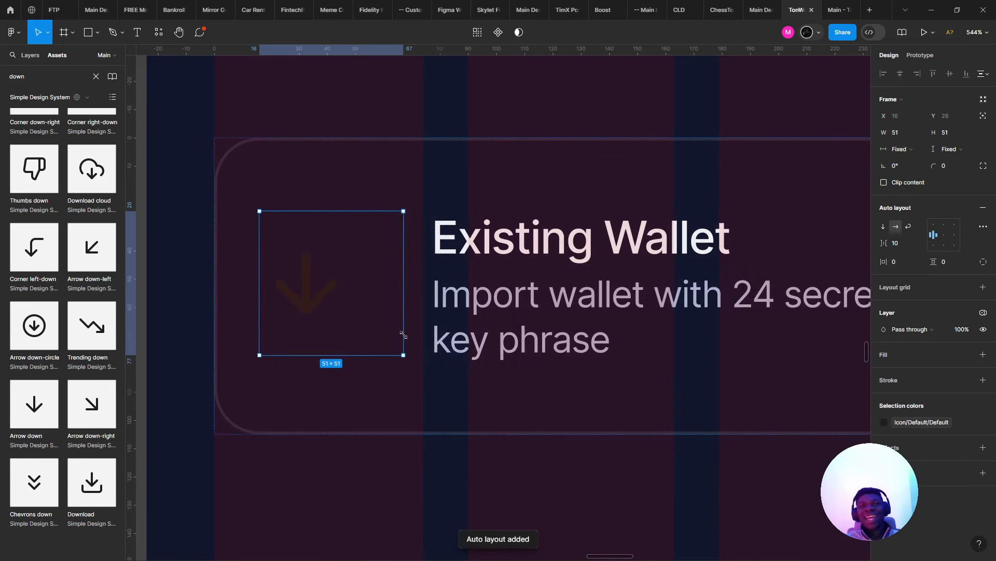
# - Center the arrow in its box, add an outline, round the corners and detach the colour style
pyautogui.click(945, 245)
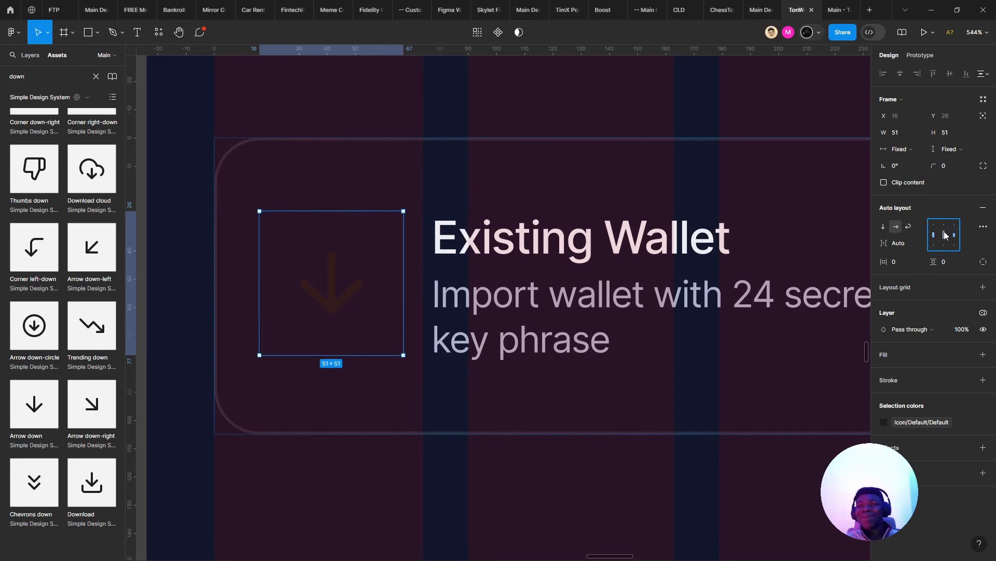
pyautogui.click(984, 383)
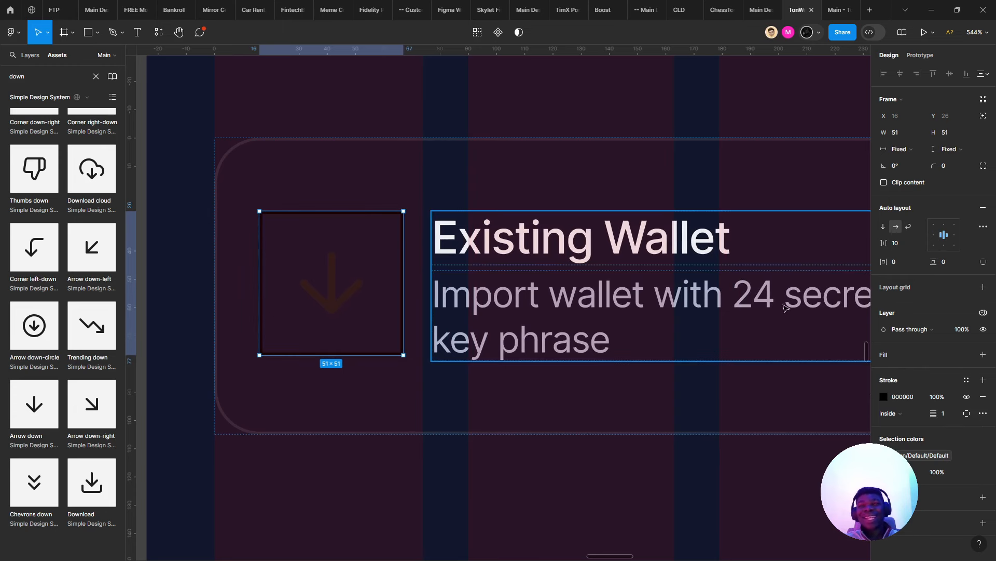
pyautogui.moveTo(935, 166)
pyautogui.mouseDown()
pyautogui.moveTo(974, 165)
pyautogui.moveTo(994, 135)
pyautogui.moveTo(98, 103)
pyautogui.mouseUp()
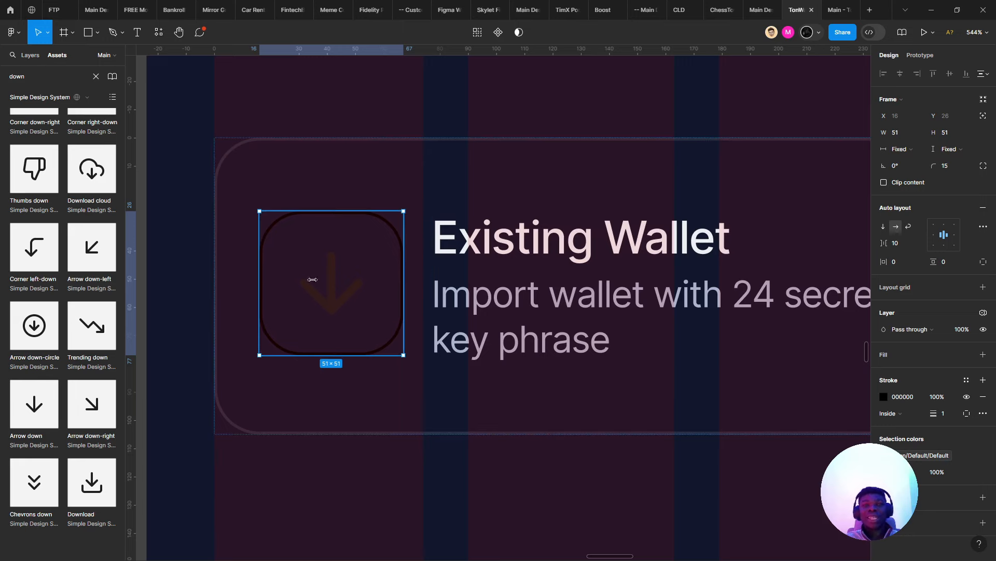
pyautogui.click(969, 455)
# - Colour the box outline and the arrow light EDEEF3
pyautogui.scroll(-3, 474, 340)
pyautogui.hscroll(1, 474, 340)
pyautogui.doubleClick(470, 306)
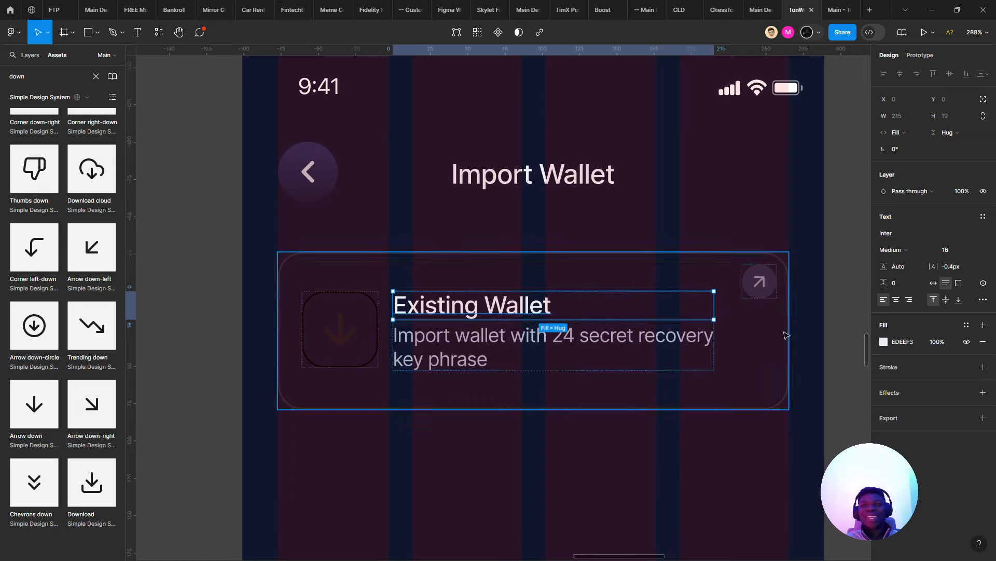
pyautogui.scroll(2, 339, 324)
pyautogui.click(339, 324)
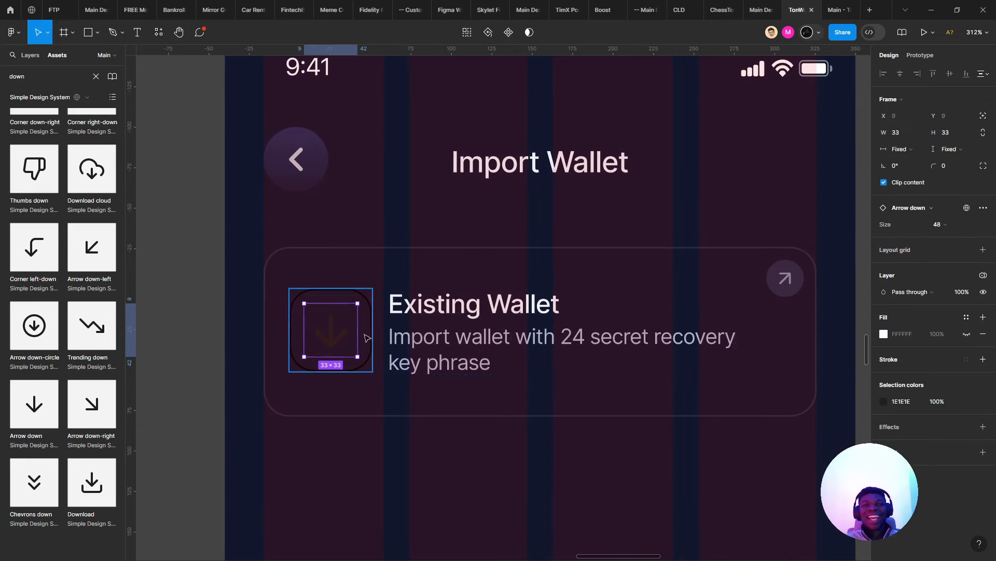
pyautogui.click(367, 338)
pyautogui.click(906, 456)
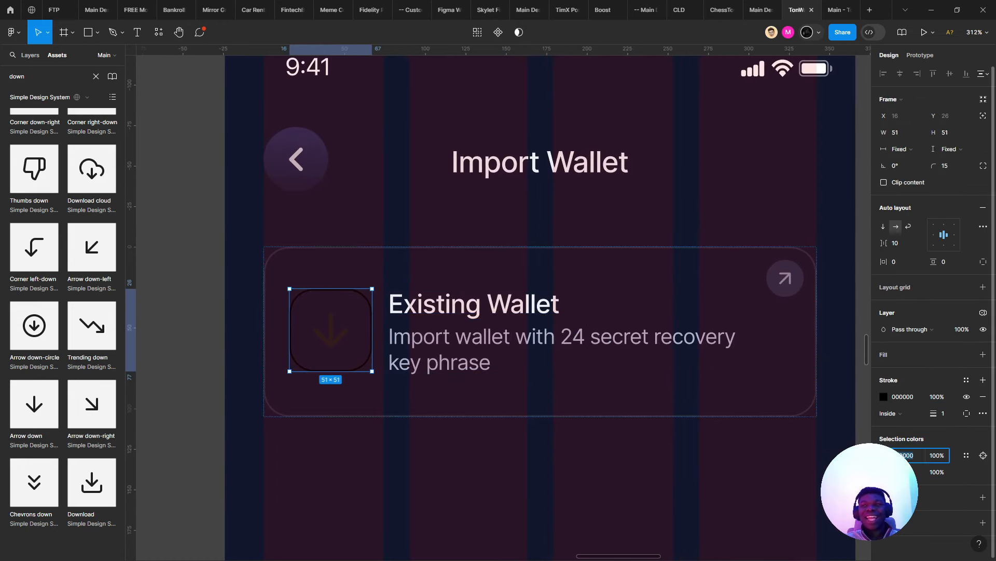
pyautogui.write('EDEEF3')
pyautogui.press('Tab')
pyautogui.press('Return')
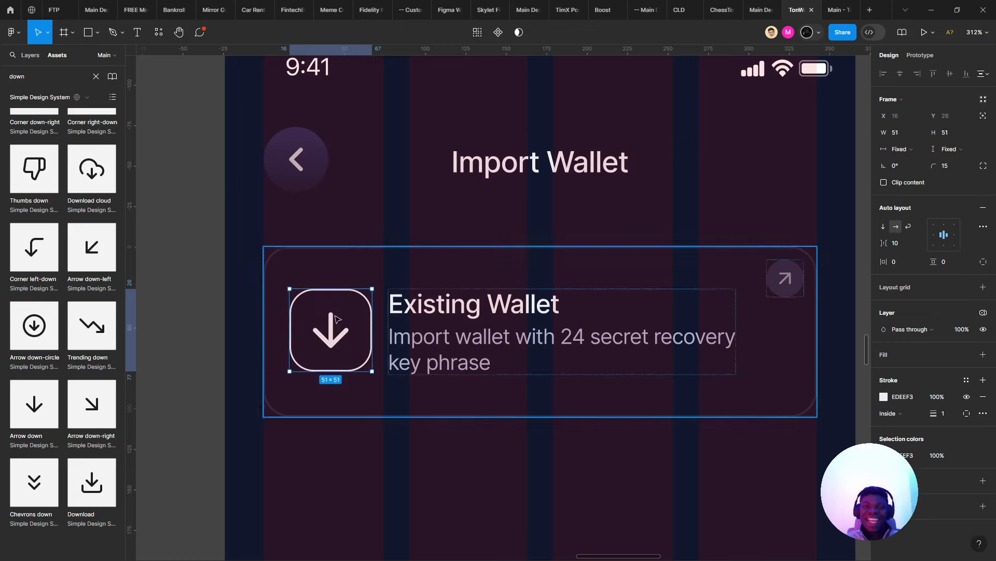
pyautogui.scroll(-5, 402, 286)
# - Select the whole Existing Wallet card to review the result
pyautogui.click(441, 304)
pyautogui.click(486, 344)
pyautogui.scroll(3, 483, 342)
pyautogui.click(451, 300)
# - Give the arrow's inner vector a thinner 1.5 stroke
pyautogui.press('Escape')
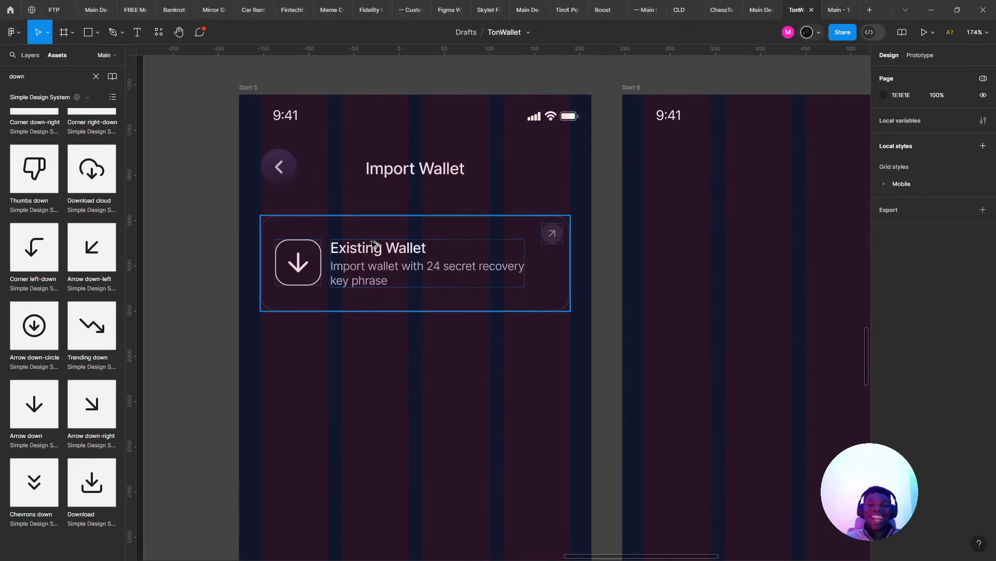
pyautogui.hotkey('alt', 'Tab')
pyautogui.hotkey('alt', 'Tab')
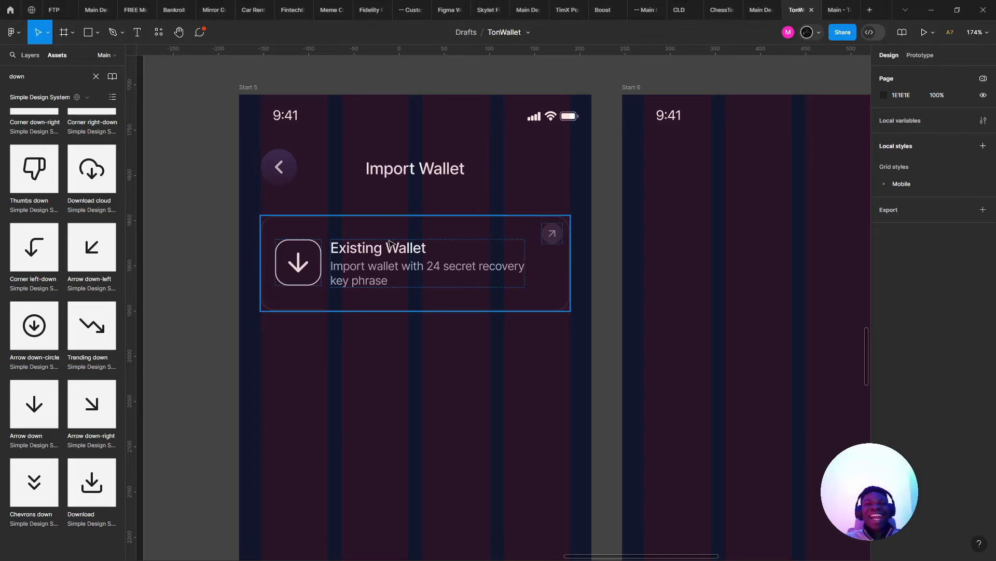
pyautogui.scroll(-5, 417, 291)
pyautogui.scroll(5, 413, 306)
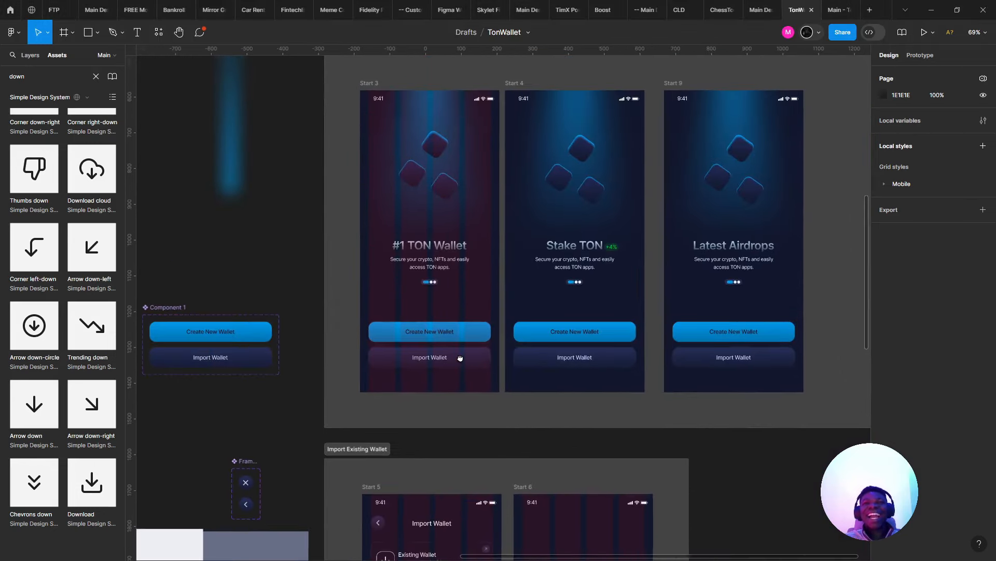
pyautogui.scroll(-5, 395, 294)
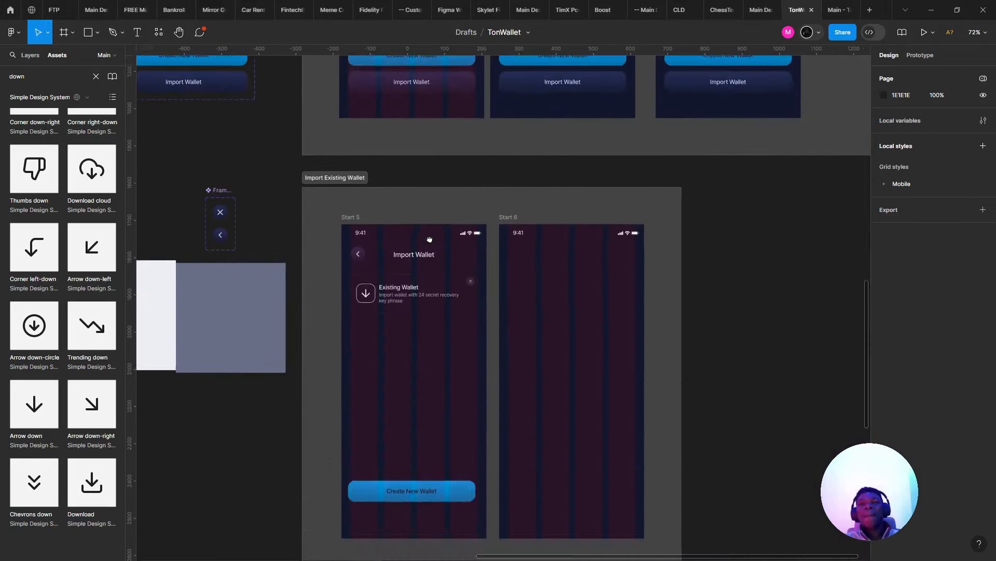
pyautogui.scroll(5, 393, 293)
pyautogui.scroll(3, 366, 294)
pyautogui.click(262, 331)
pyautogui.doubleClick(333, 299)
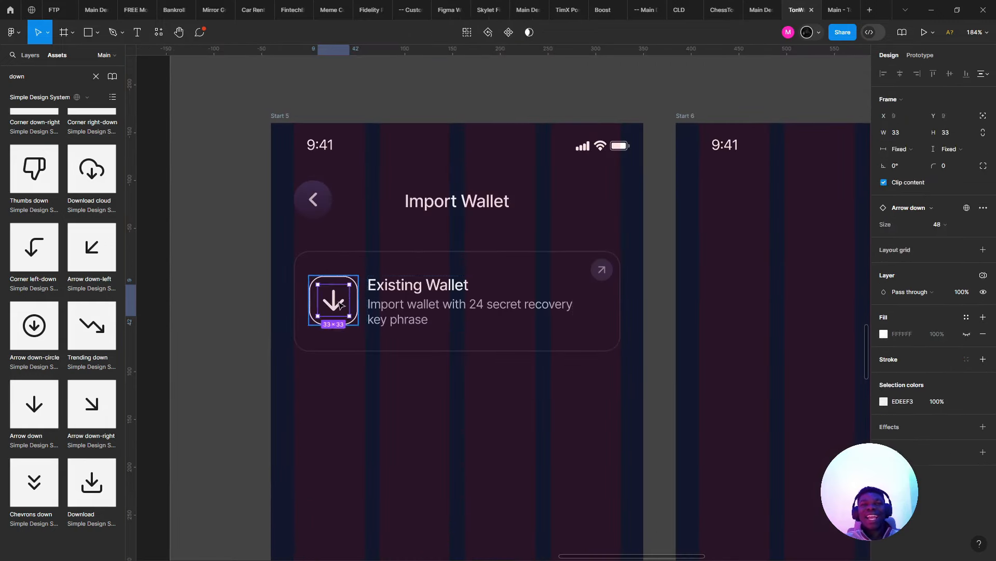
pyautogui.doubleClick(331, 298)
pyautogui.scroll(4, 331, 298)
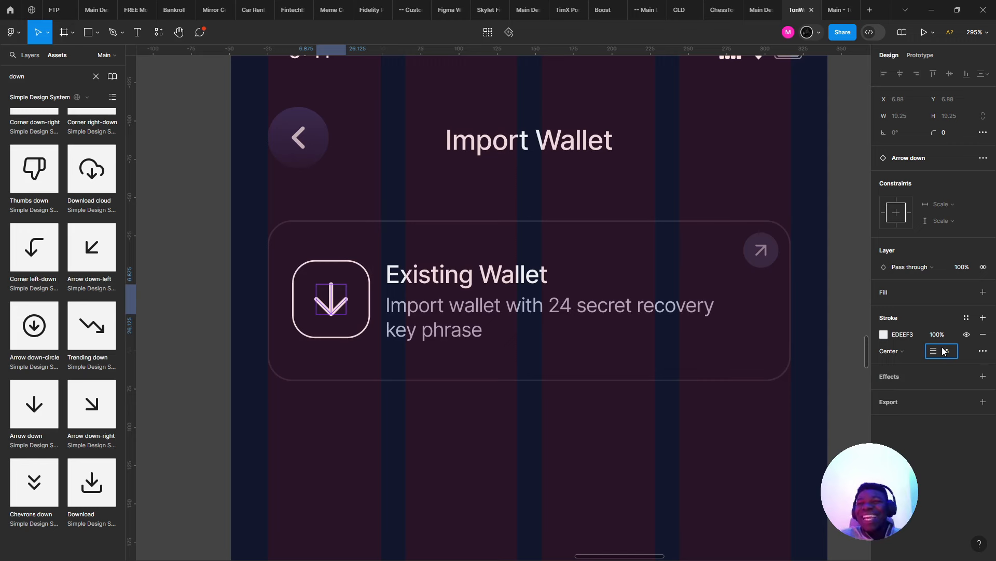
pyautogui.press('Return')
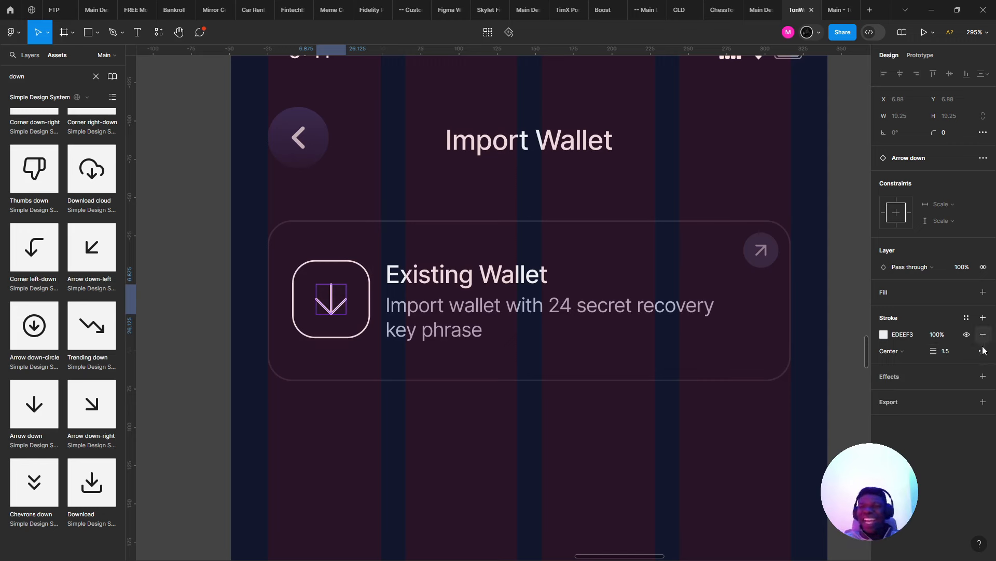
# - Resize the rounded icon box to 48×48
pyautogui.click(493, 321)
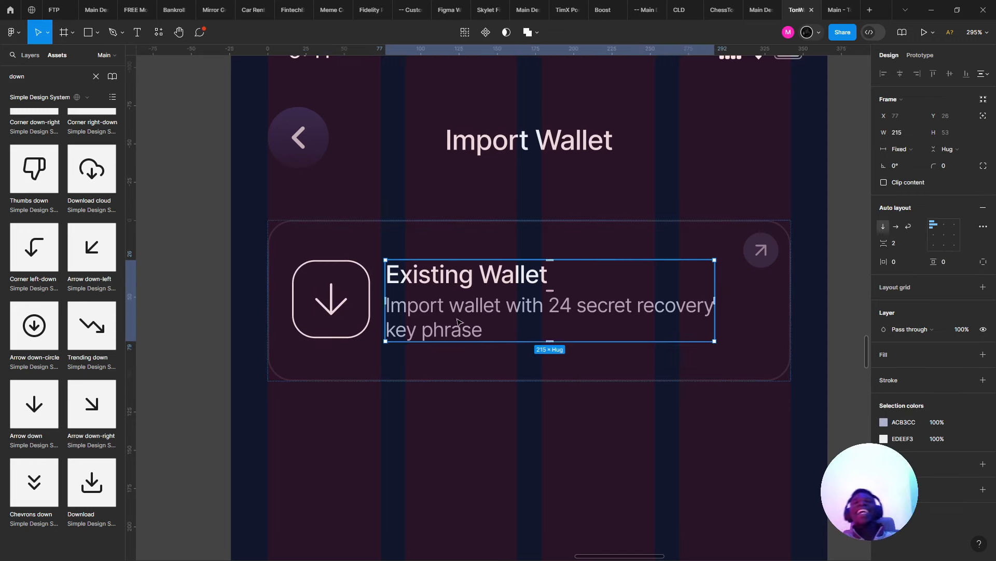
pyautogui.click(347, 314)
pyautogui.click(905, 137)
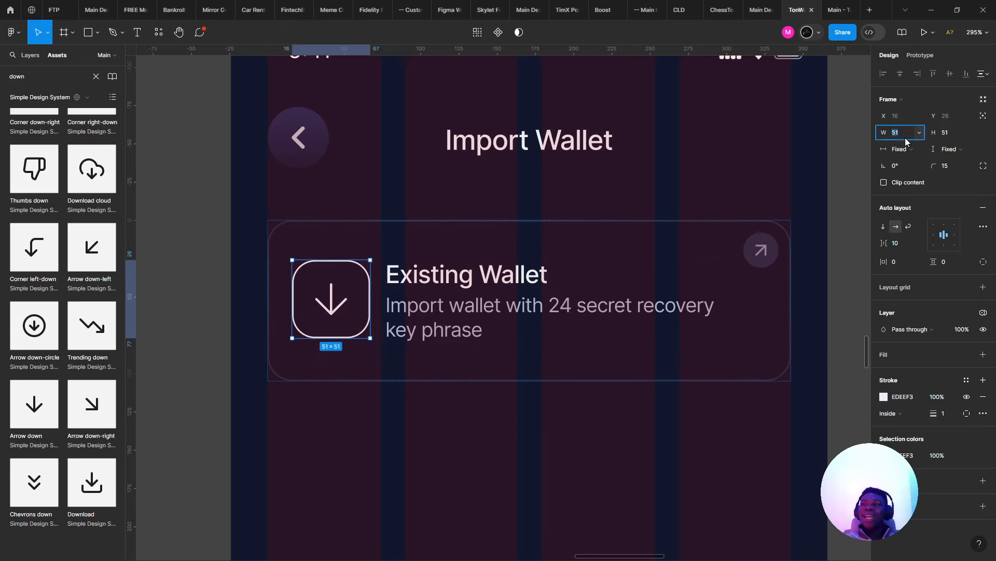
pyautogui.write('48')
pyautogui.press('Tab')
pyautogui.write('48')
pyautogui.press('Return')
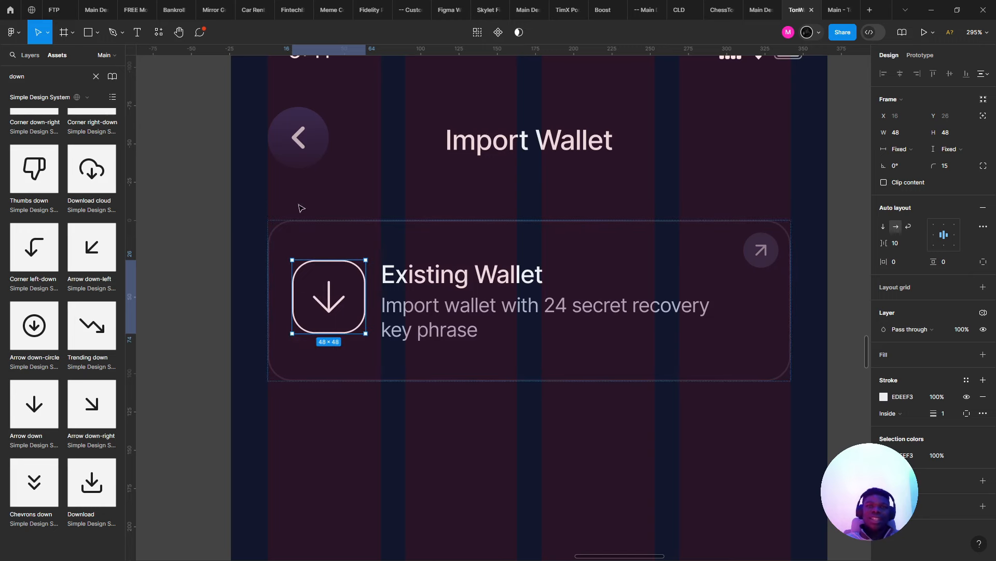
# - Shrink the icon box further to 40×40 and select the whole card
pyautogui.press('Tab')
pyautogui.click(357, 296)
pyautogui.click(898, 134)
pyautogui.write('40')
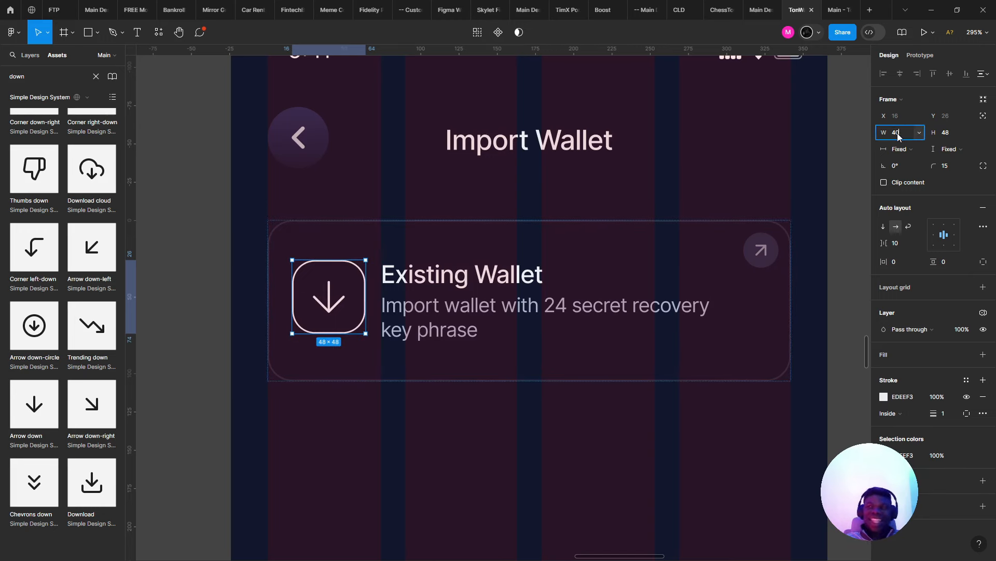
pyautogui.press('Tab')
pyautogui.write('40')
pyautogui.press('Return')
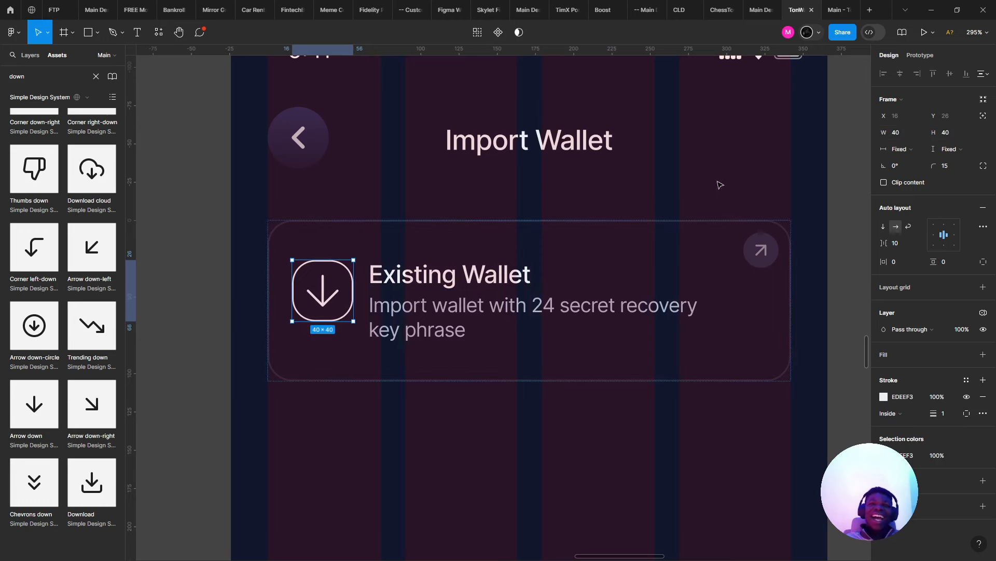
pyautogui.click(363, 249)
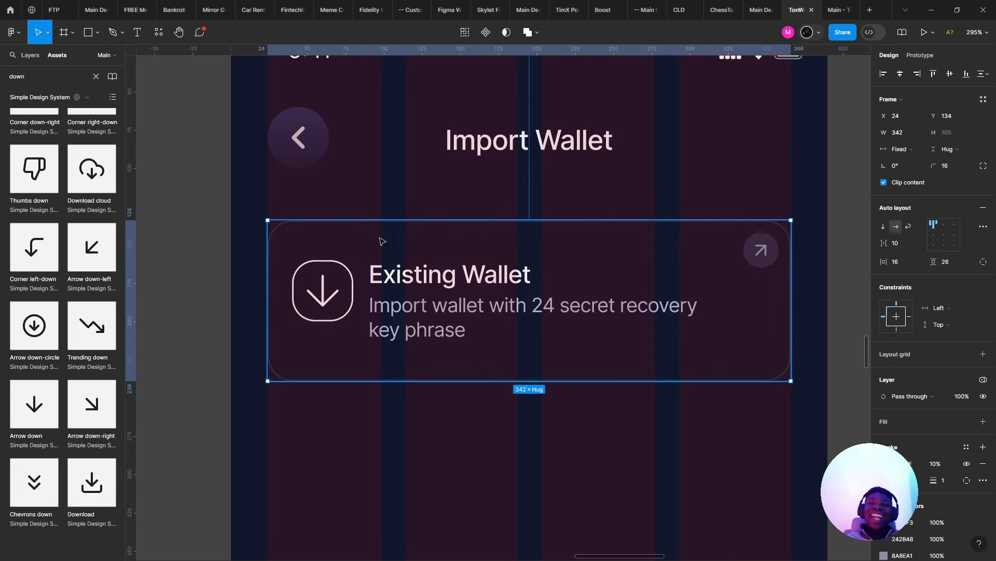
# - Center the card's contents vertically and shrink the arrow to 24×24
pyautogui.click(930, 237)
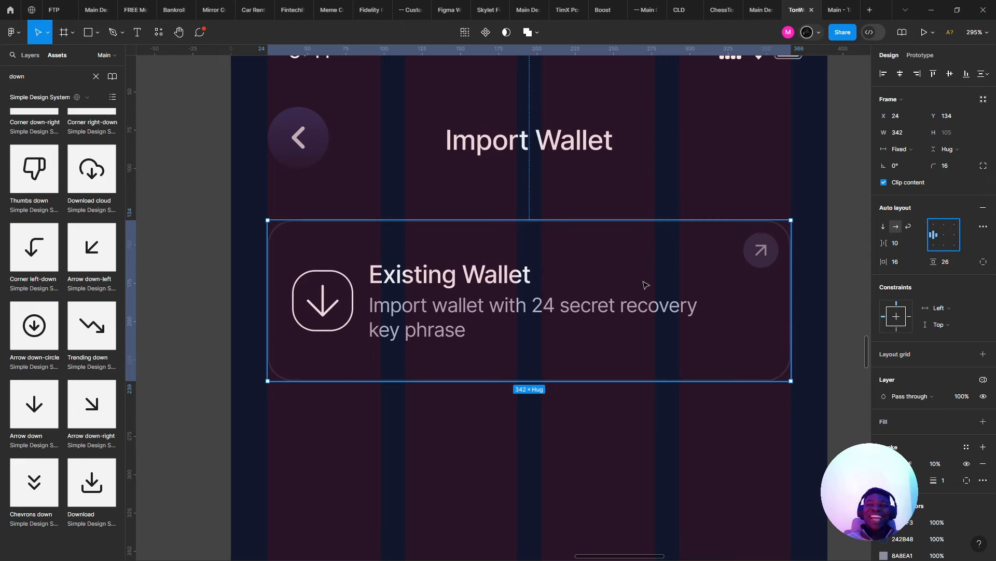
pyautogui.scroll(5, 321, 293)
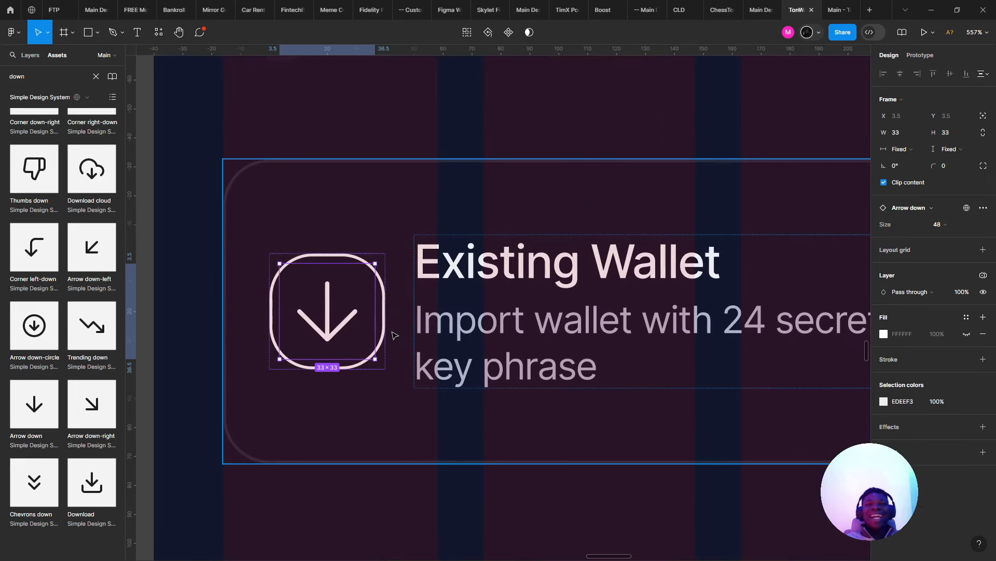
pyautogui.doubleClick(347, 307)
pyautogui.moveTo(374, 324); pyautogui.dragTo(362, 325)
# - Settle the icon box corner radius at 13 after comparing it with 12
pyautogui.click(540, 304)
pyautogui.scroll(-5, 523, 310)
pyautogui.press('Escape')
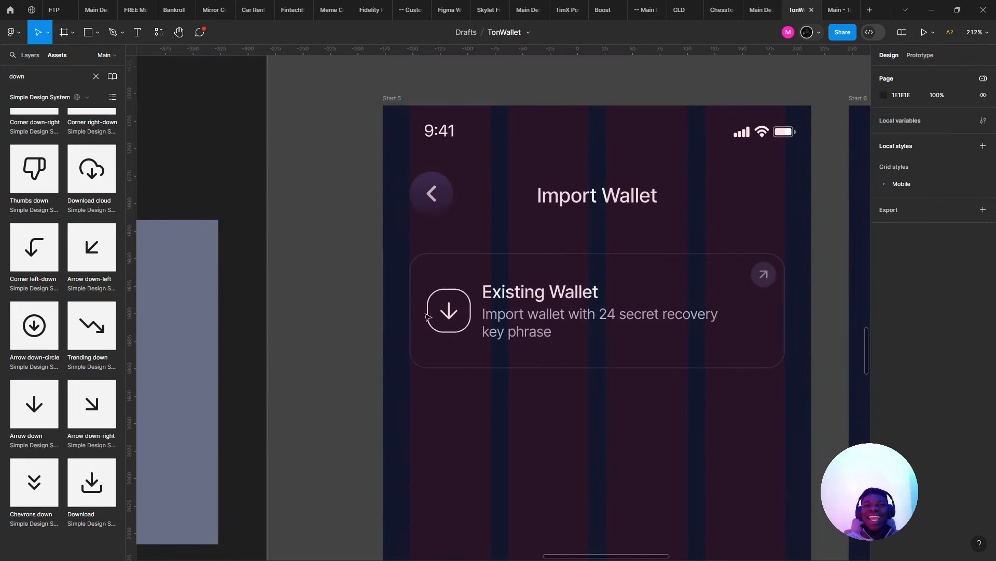
pyautogui.doubleClick(462, 302)
pyautogui.scroll(3, 467, 301)
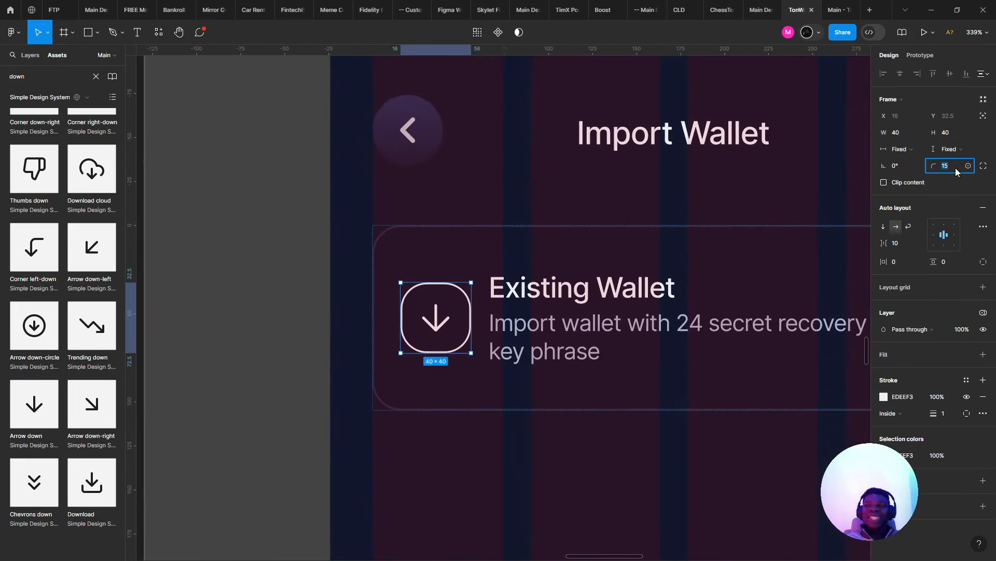
pyautogui.press('Down')
pyautogui.press('Down')
pyautogui.press('Down')
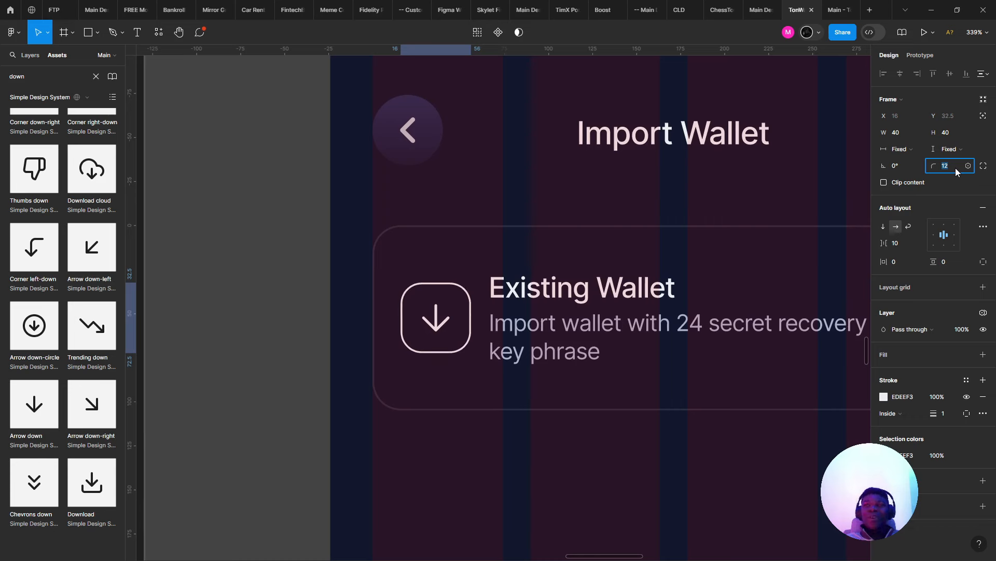
pyautogui.press('Up')
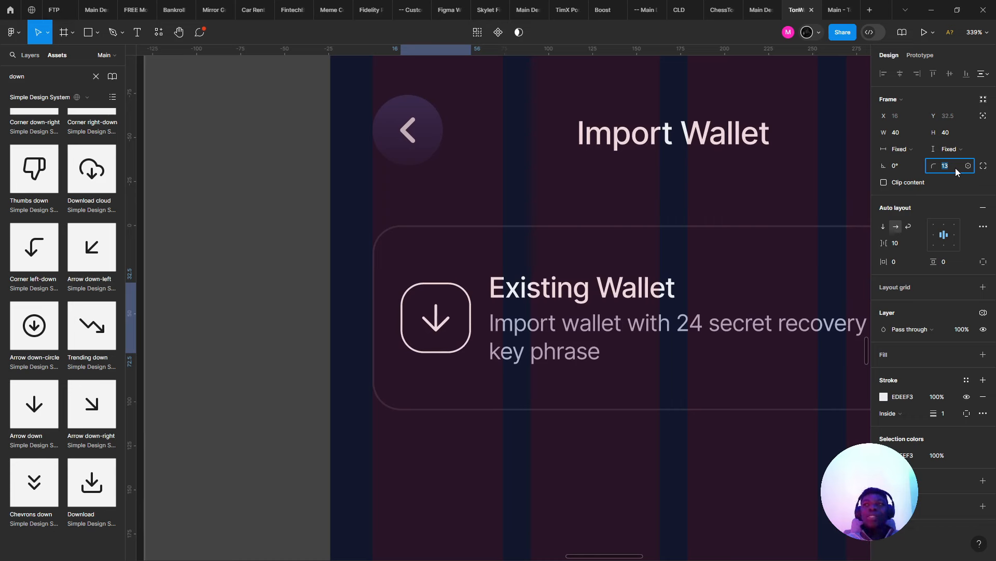
pyautogui.press('Down')
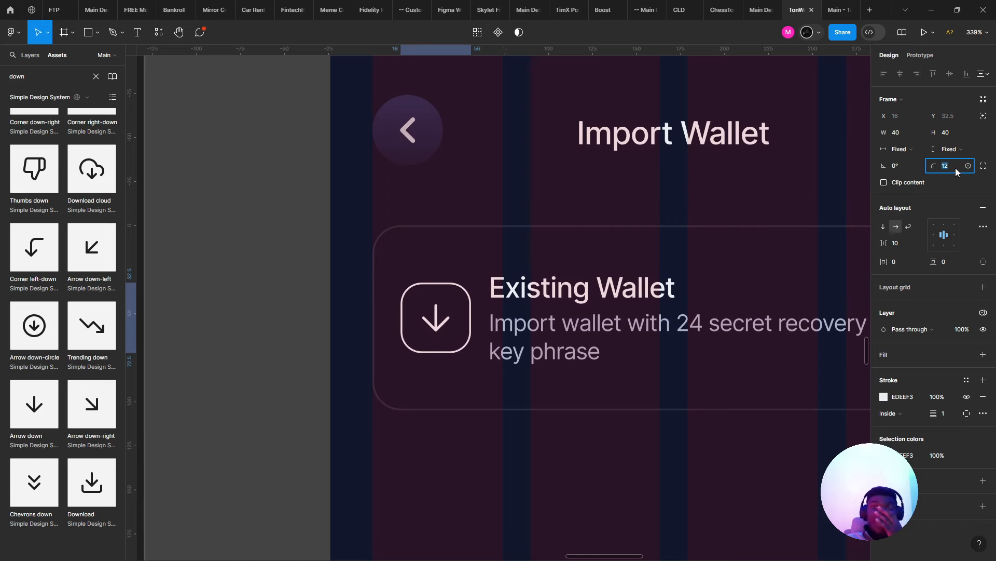
pyautogui.press('Up')
pyautogui.press('Up')
pyautogui.press('Up')
pyautogui.press('Up')
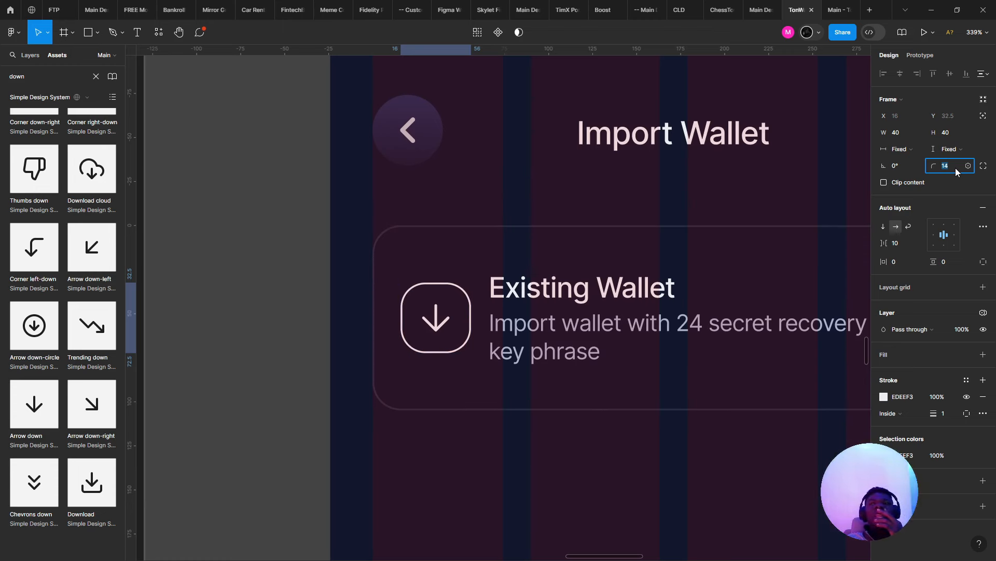
pyautogui.press('Down')
pyautogui.press('Down')
pyautogui.press('Down')
pyautogui.press('Down')
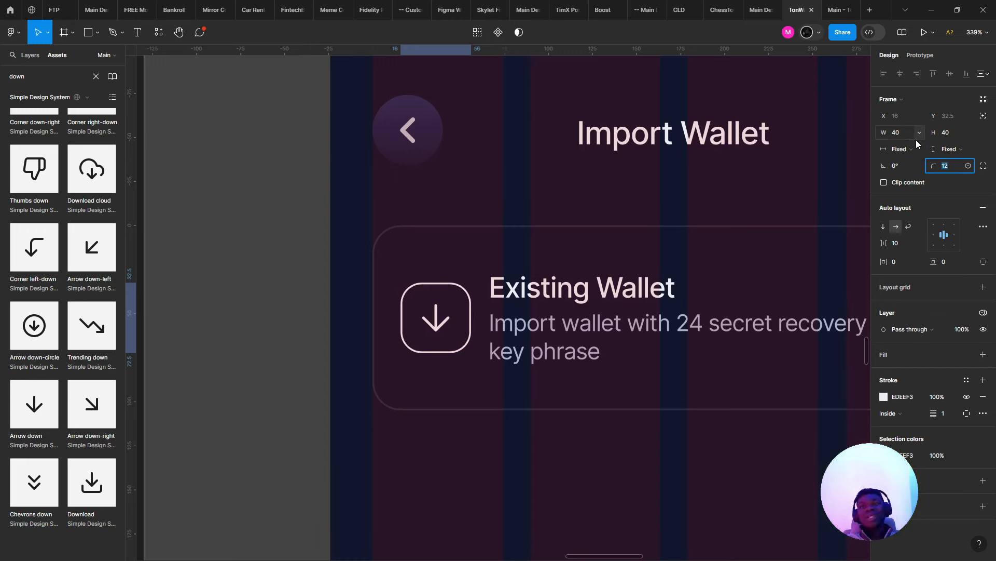
pyautogui.press('Up')
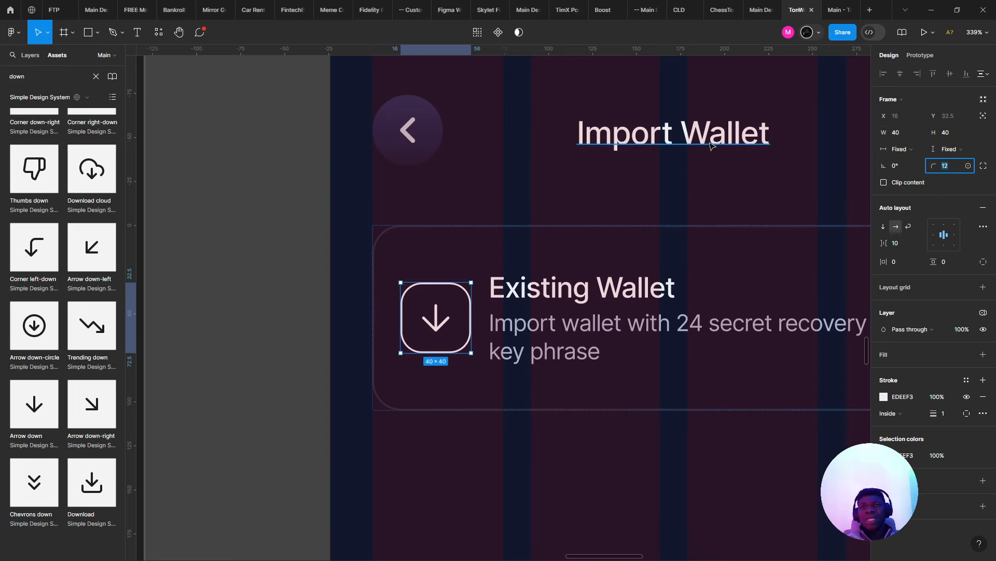
pyautogui.click(625, 178)
# - Set the gap between the icon and text to 8
pyautogui.hscroll(3, 627, 180)
pyautogui.click(518, 231)
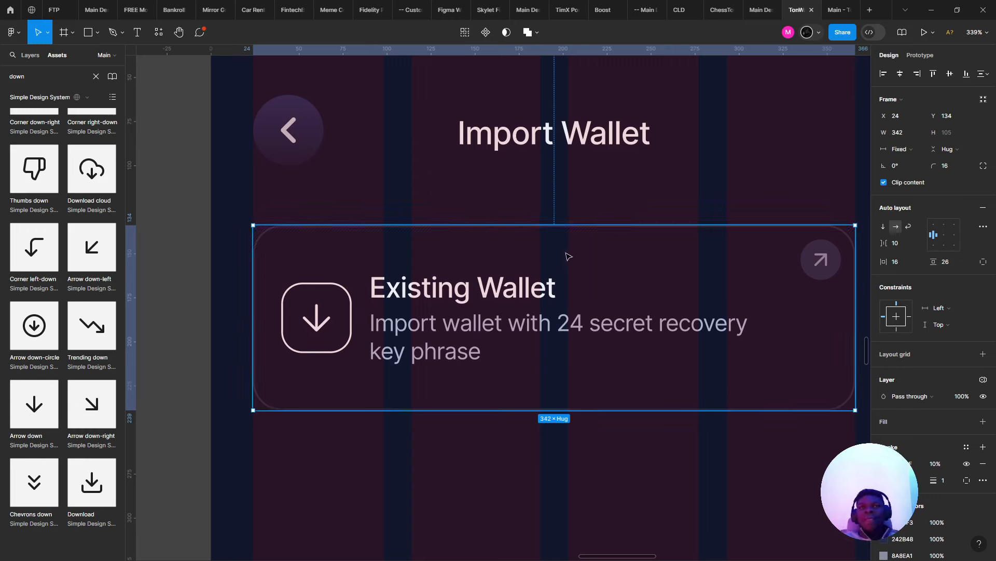
pyautogui.click(899, 248)
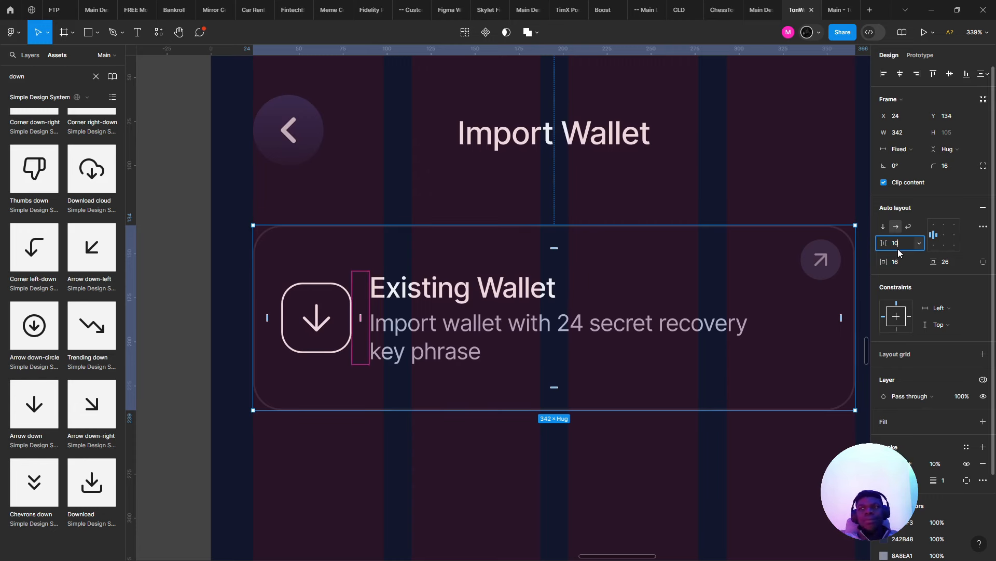
pyautogui.write('8')
pyautogui.press('Return')
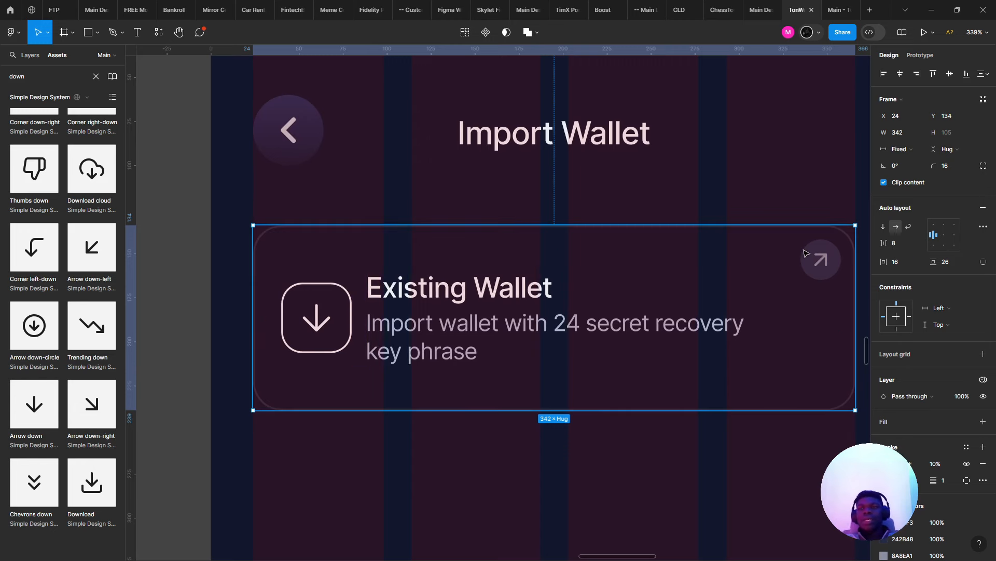
pyautogui.click(896, 243)
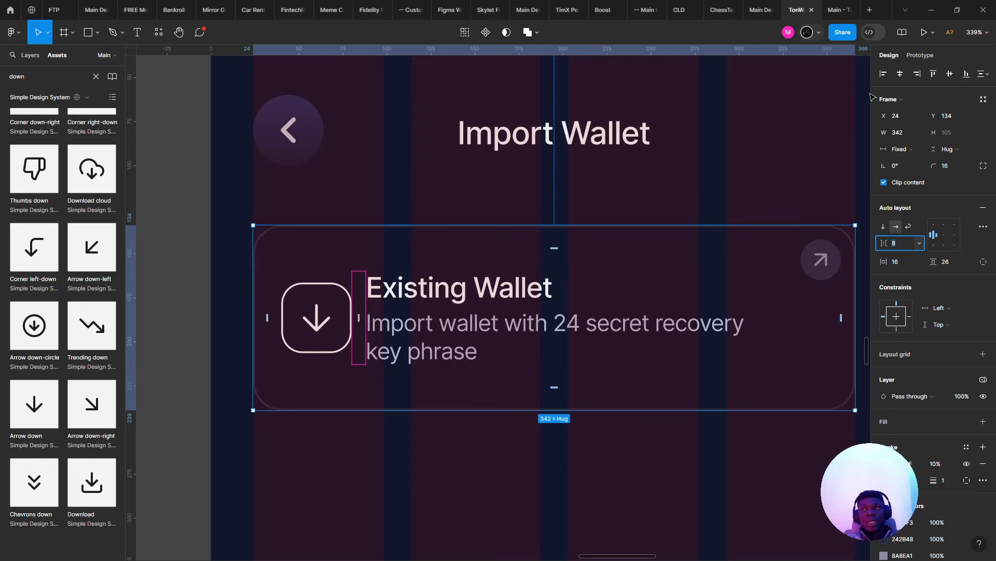
# - Check the card in the prototype preview, then round the card's corners more
pyautogui.click(836, 9)
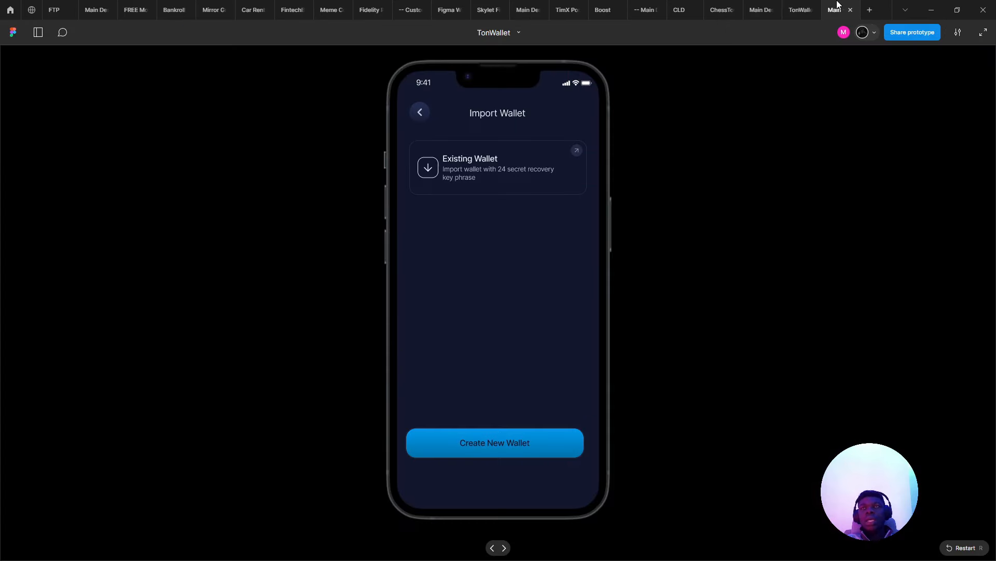
pyautogui.click(799, 9)
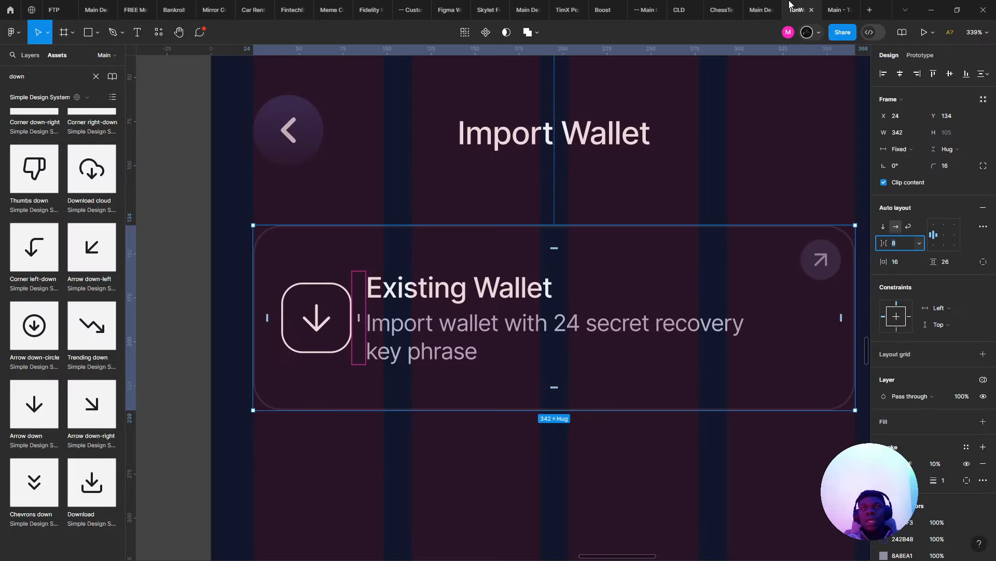
pyautogui.click(597, 136)
pyautogui.click(556, 251)
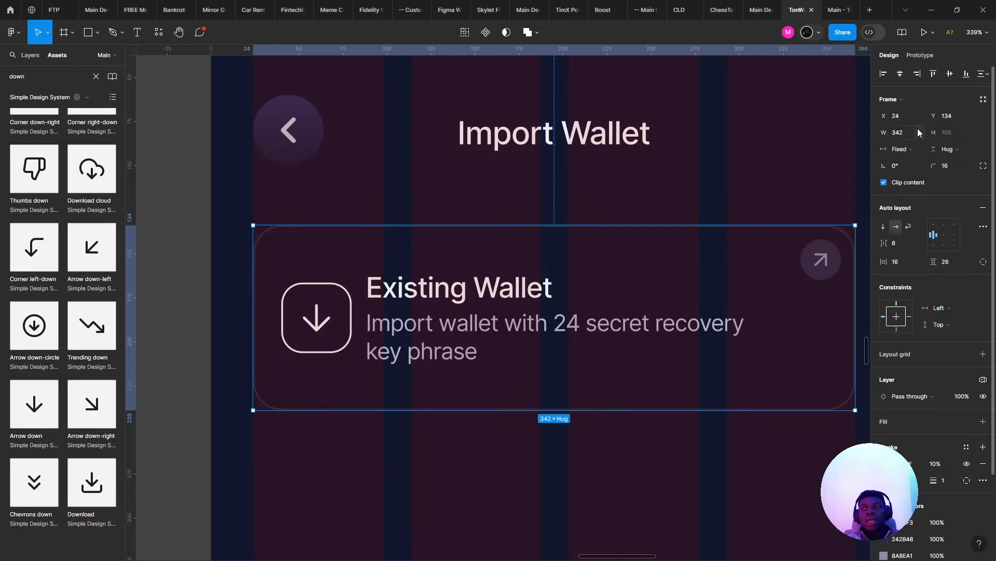
pyautogui.moveTo(939, 164)
pyautogui.mouseDown()
pyautogui.moveTo(968, 161)
pyautogui.moveTo(956, 170)
pyautogui.mouseUp()
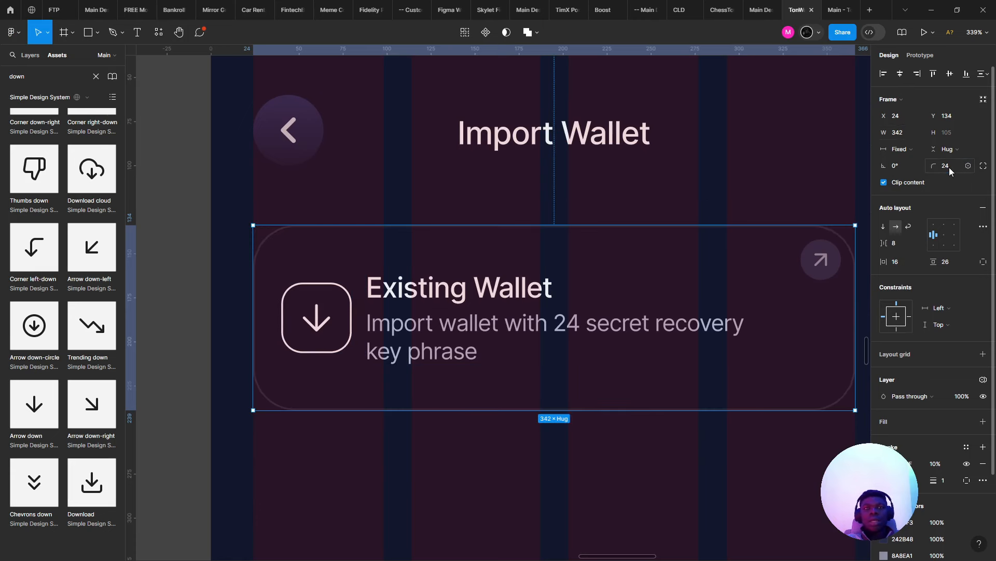
# - Run the Import Wallet prototype presentation and return to the design file
pyautogui.click(831, 7)
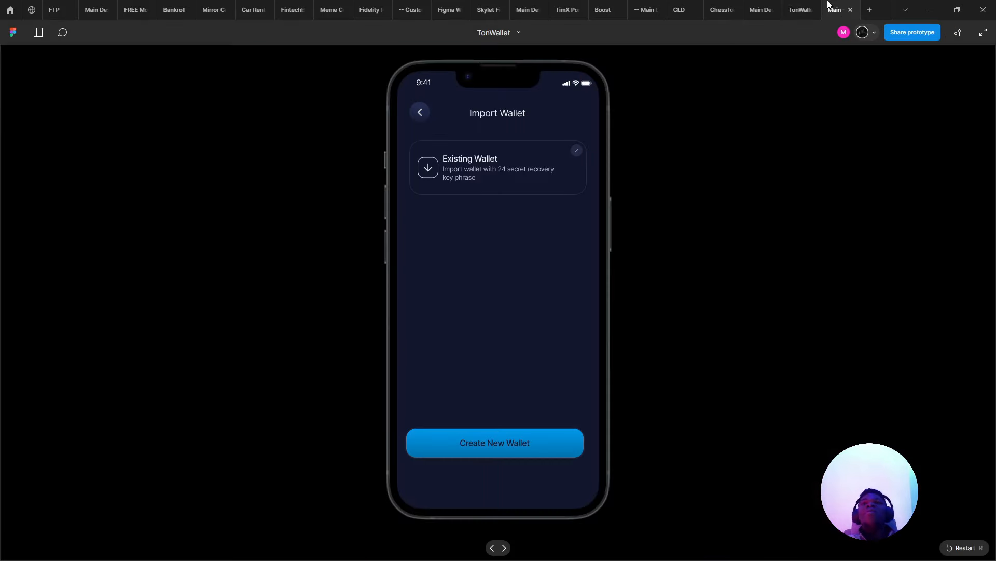
pyautogui.click(803, 6)
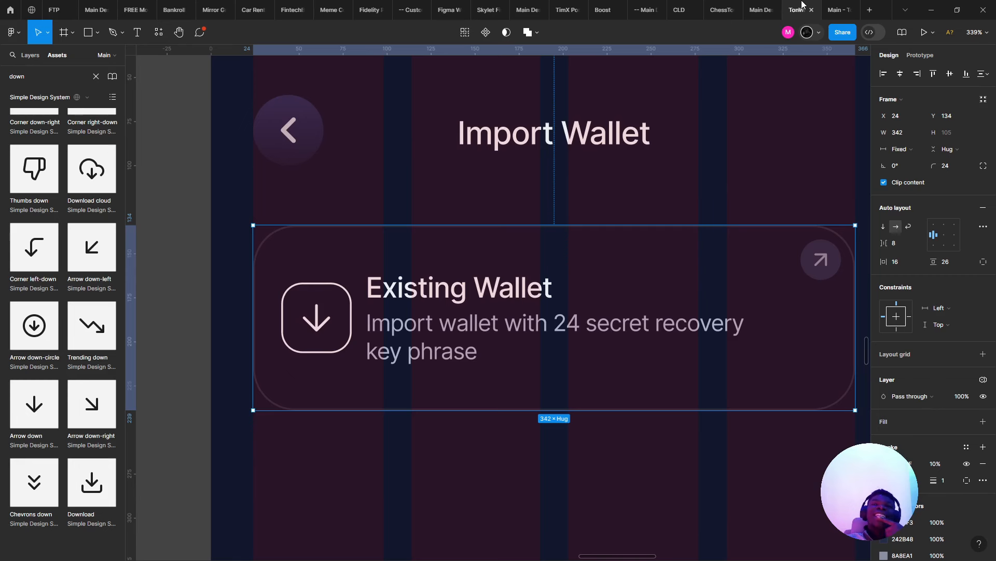
pyautogui.scroll(-1, 740, 200)
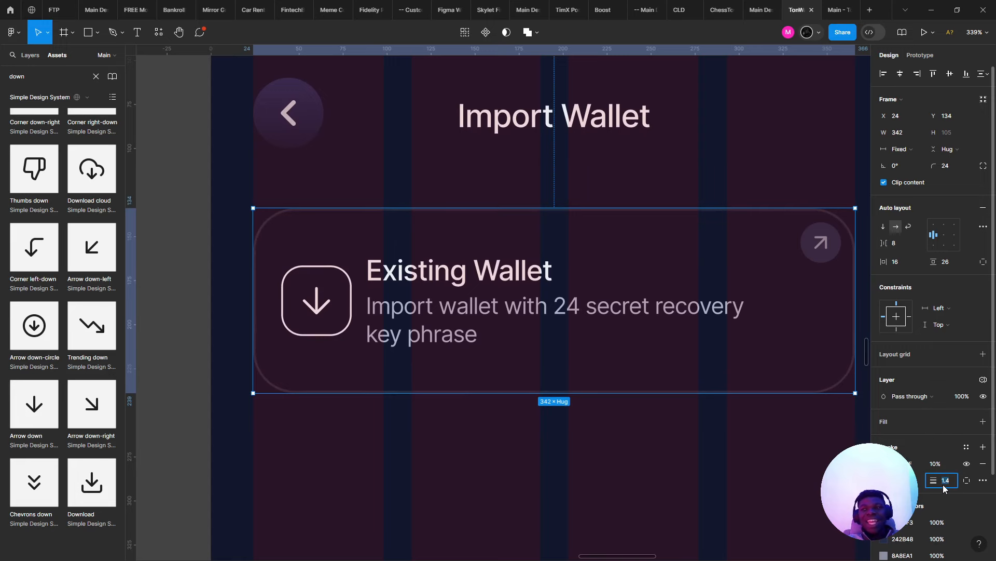
pyautogui.hotkey('ctrl', 'alt', 'Return')
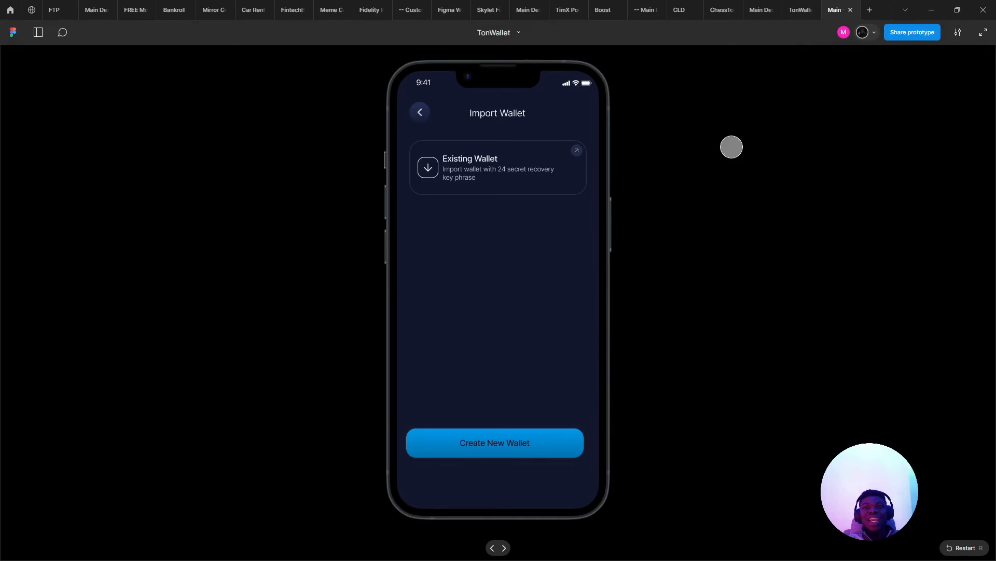
pyautogui.click(798, 5)
# - Try a lower card corner radius, restore 24, and compare in the prototype preview
pyautogui.scroll(-3, 500, 252)
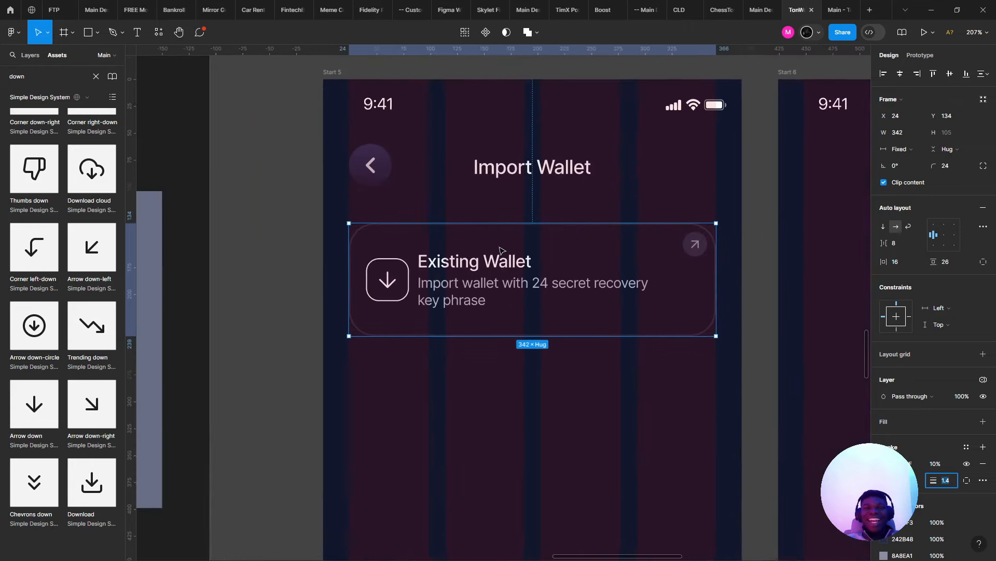
pyautogui.scroll(3, 501, 251)
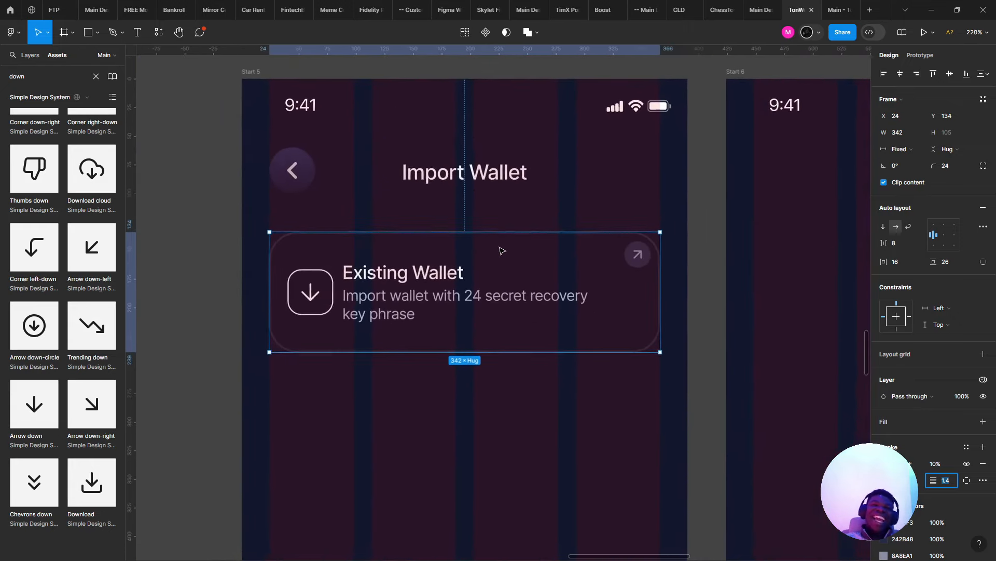
pyautogui.scroll(3, 501, 251)
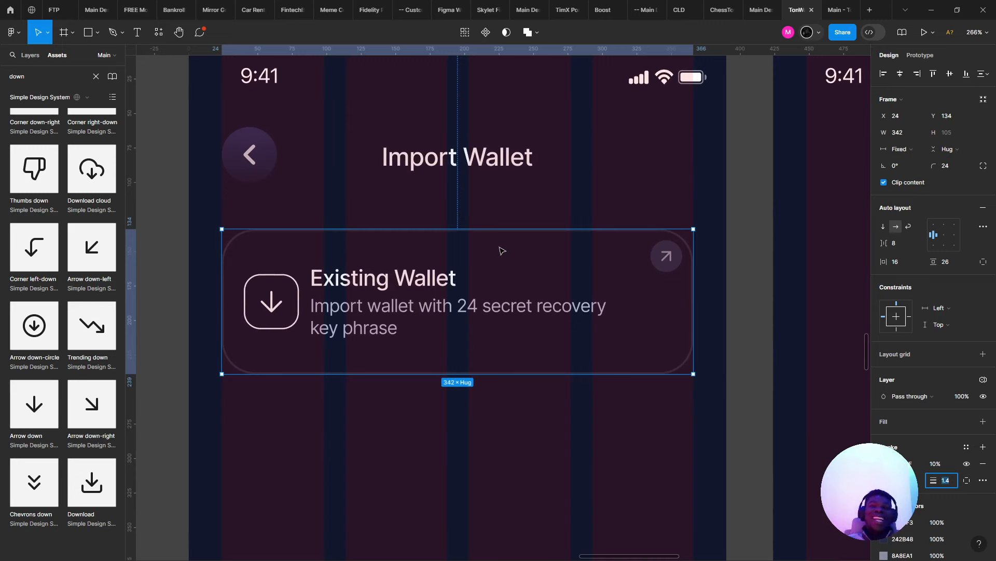
pyautogui.click(946, 170)
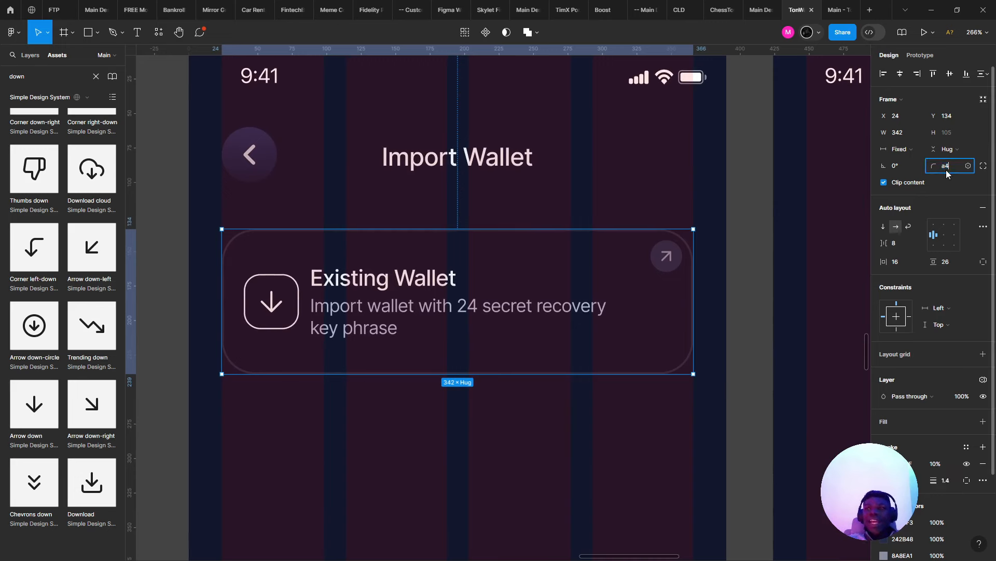
pyautogui.press('Down')
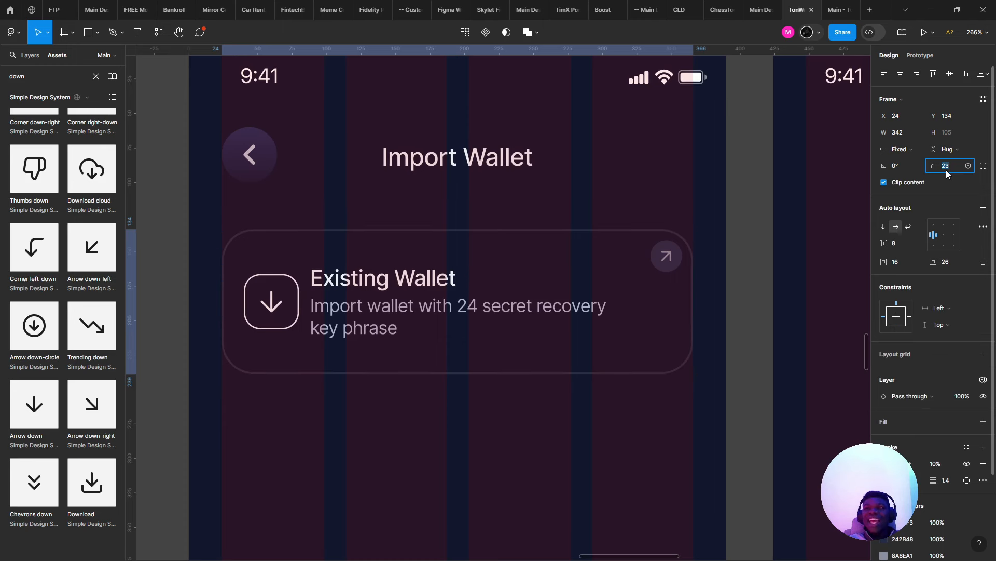
pyautogui.press('Down')
pyautogui.press('Down')
pyautogui.press('Down')
pyautogui.press('Down')
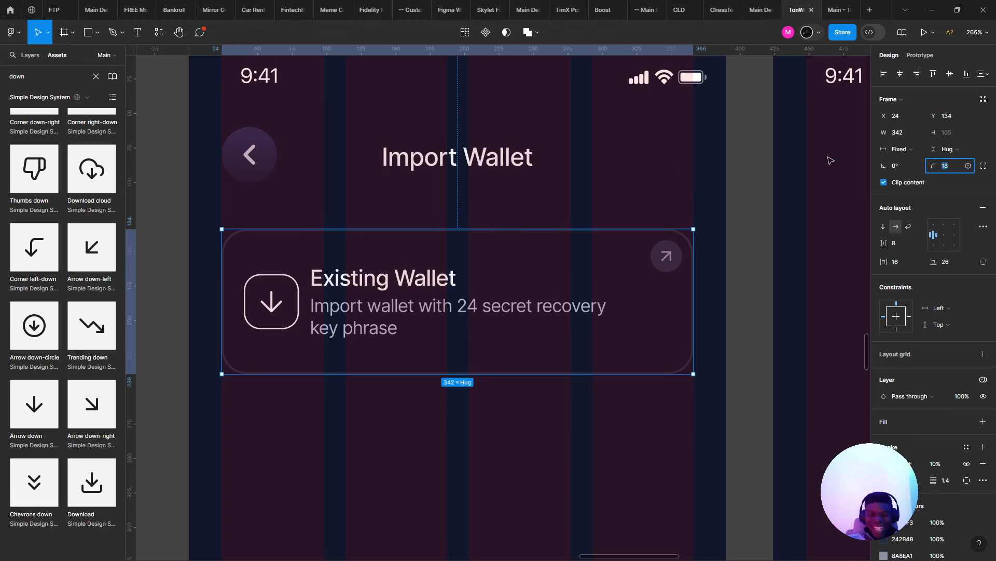
pyautogui.press('Up')
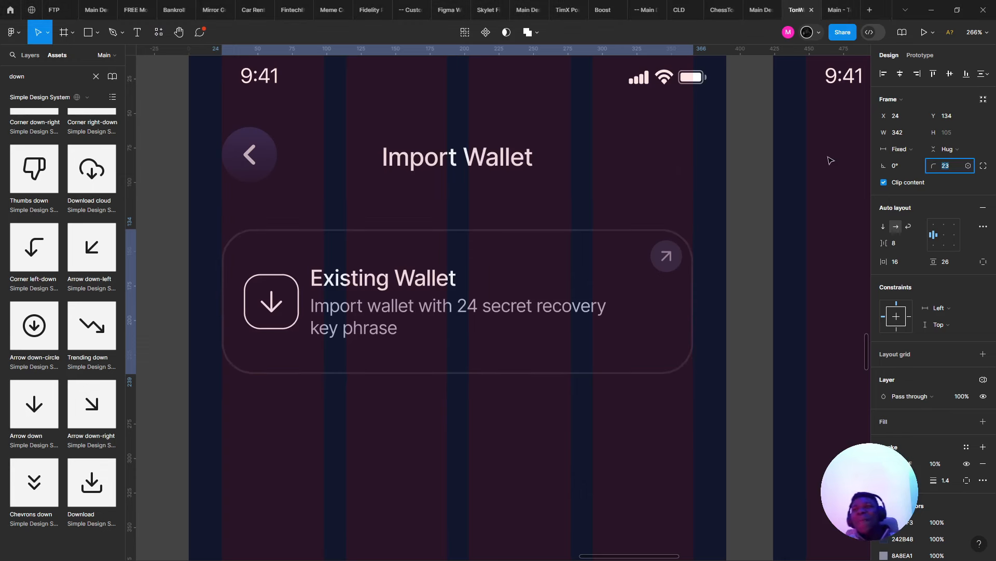
pyautogui.press('Up')
pyautogui.click(324, 216)
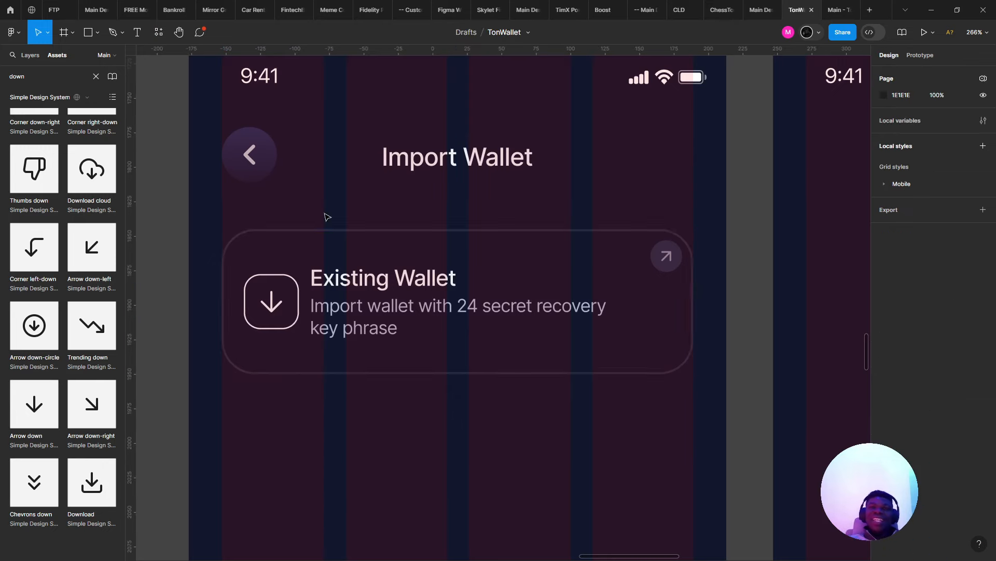
pyautogui.click(829, 5)
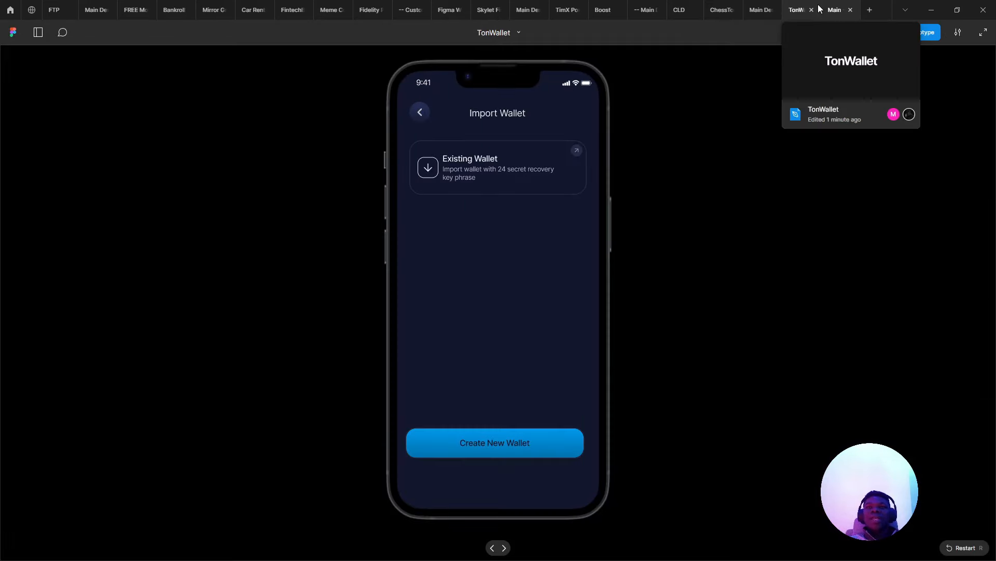
pyautogui.click(811, 5)
# - Lower the card corner radius to 21, compare in preview, then confirm 20
pyautogui.click(645, 250)
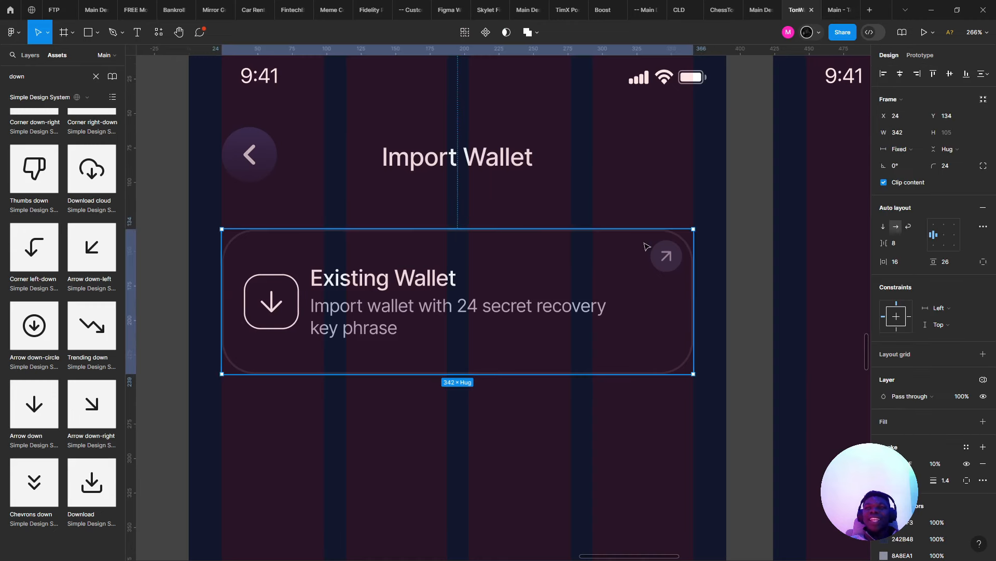
pyautogui.click(945, 168)
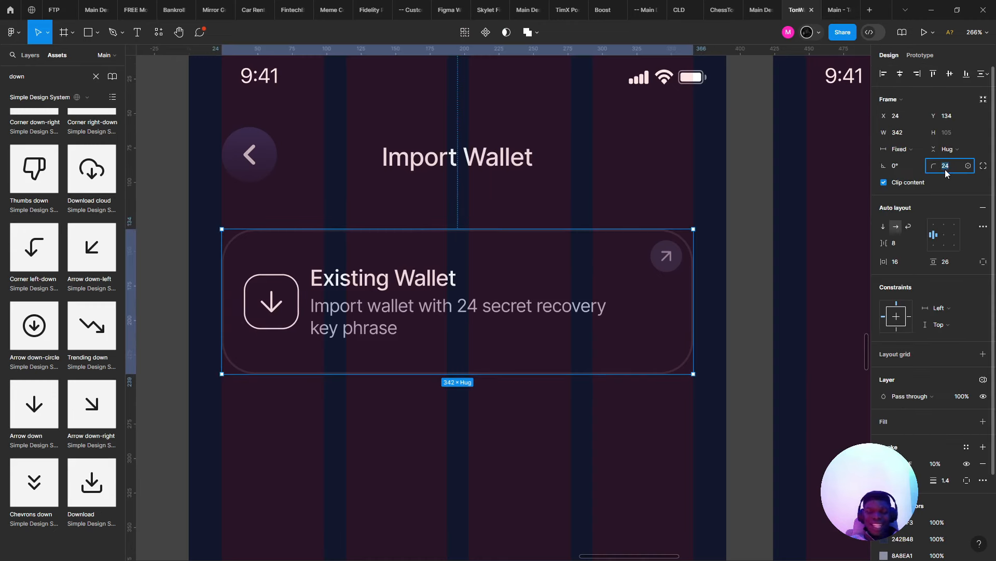
pyautogui.press('Down')
pyautogui.press('Down')
pyautogui.press('Down')
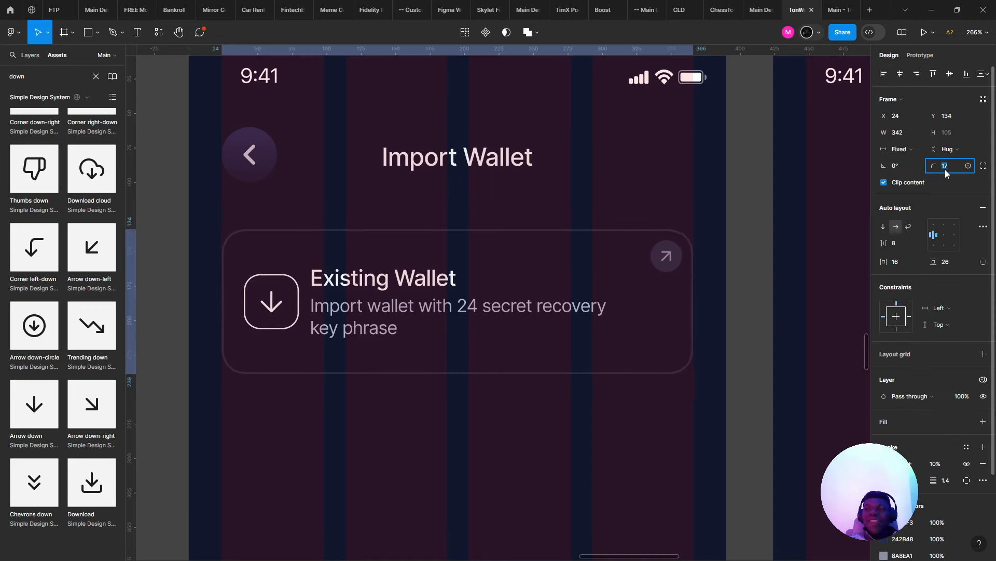
pyautogui.hotkey('alt', 'Tab')
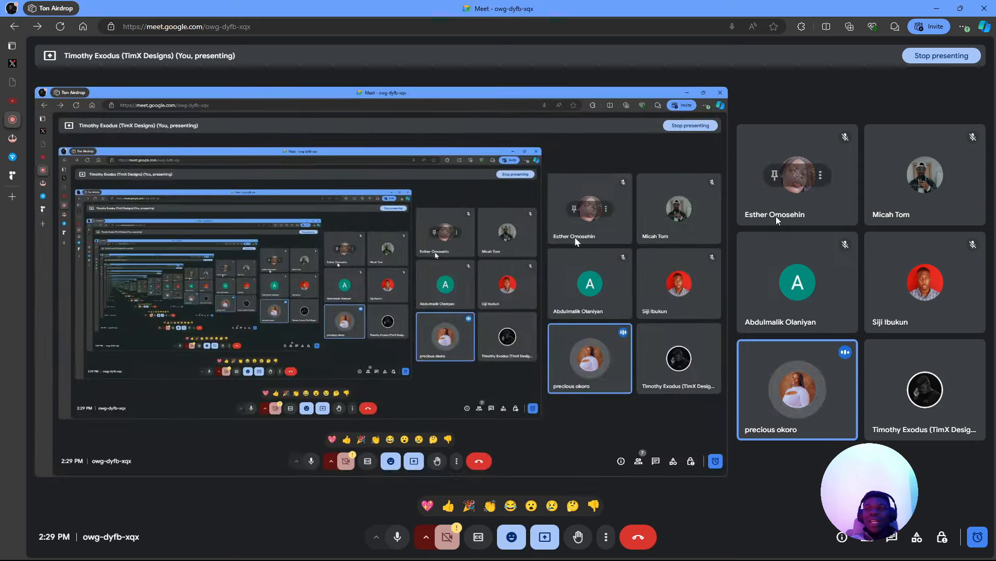
pyautogui.hotkey('alt', 'Tab')
pyautogui.press('Escape')
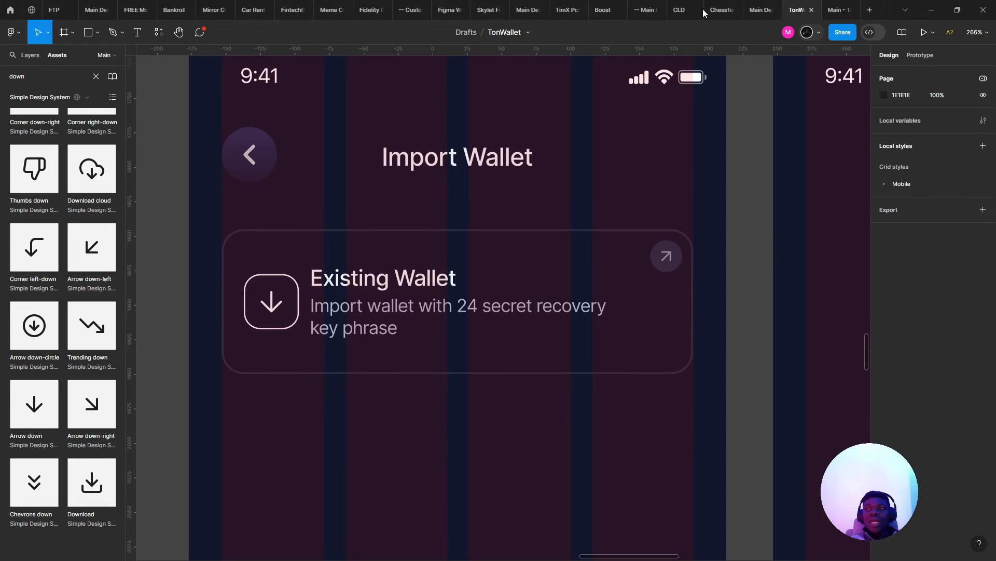
pyautogui.click(844, 5)
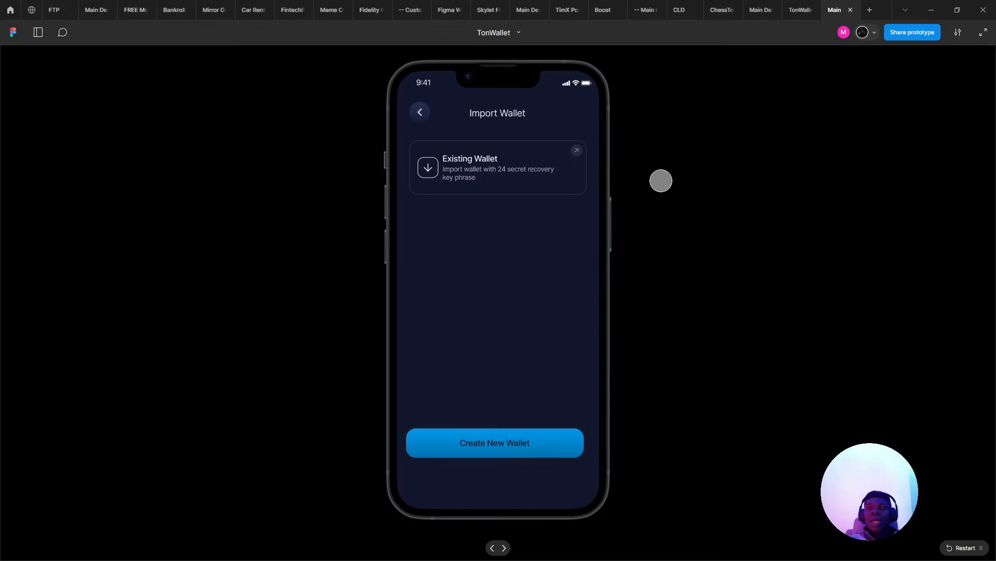
pyautogui.click(799, 9)
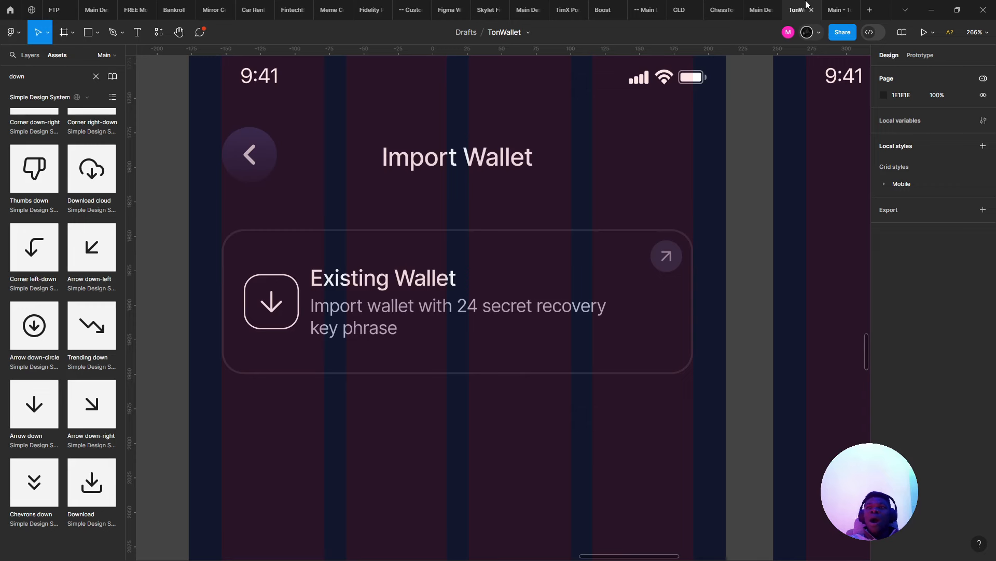
pyautogui.click(559, 305)
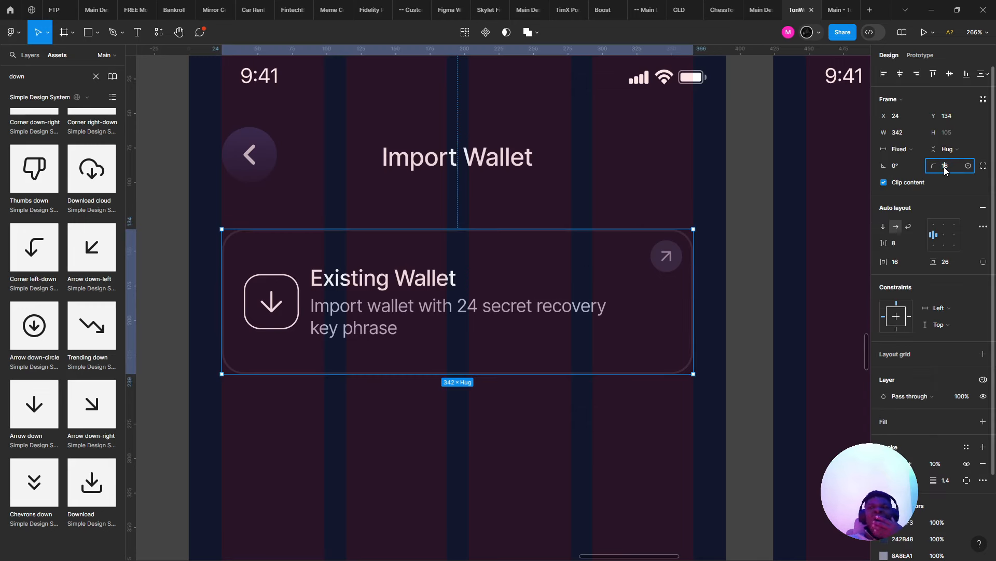
pyautogui.press('Return')
# - Copy the back button's properties using Copy/Paste as > Copy properties
pyautogui.click(688, 195)
pyautogui.scroll(-5, 677, 174)
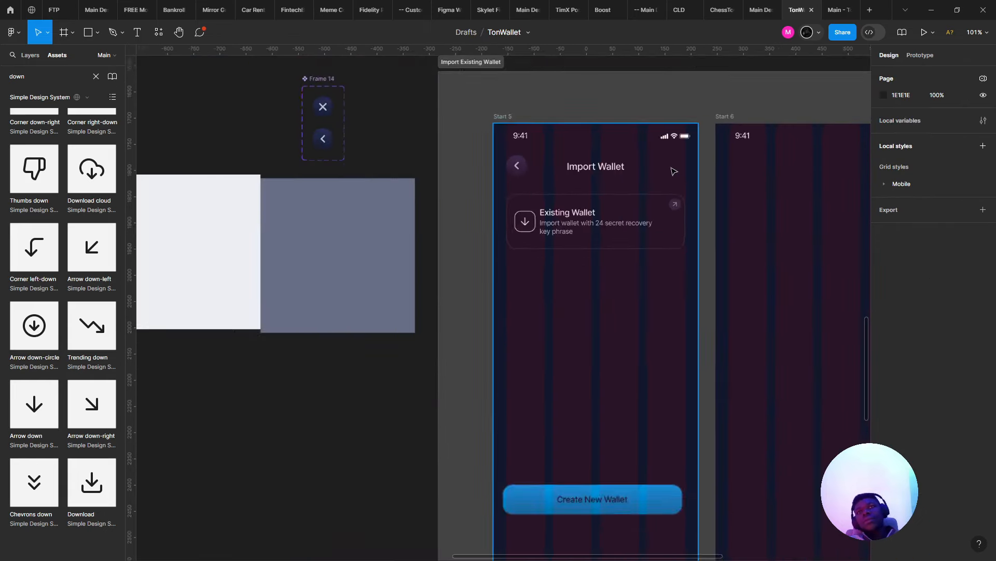
pyautogui.scroll(2, 668, 167)
pyautogui.moveTo(653, 303); pyautogui.dragTo(464, 188)
pyautogui.scroll(-5, 459, 233)
pyautogui.scroll(4, 414, 245)
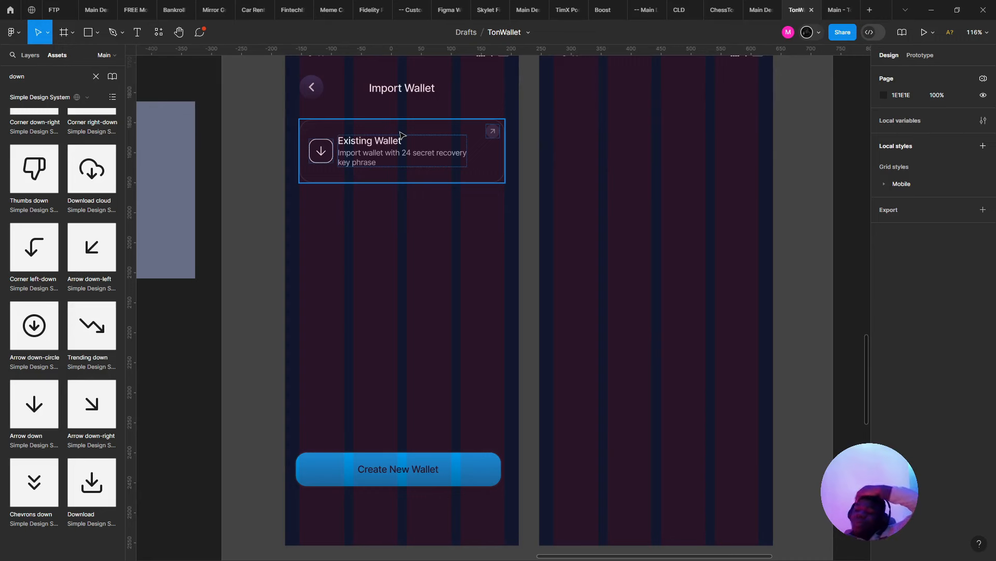
pyautogui.rightClick(301, 95)
pyautogui.moveTo(363, 136)
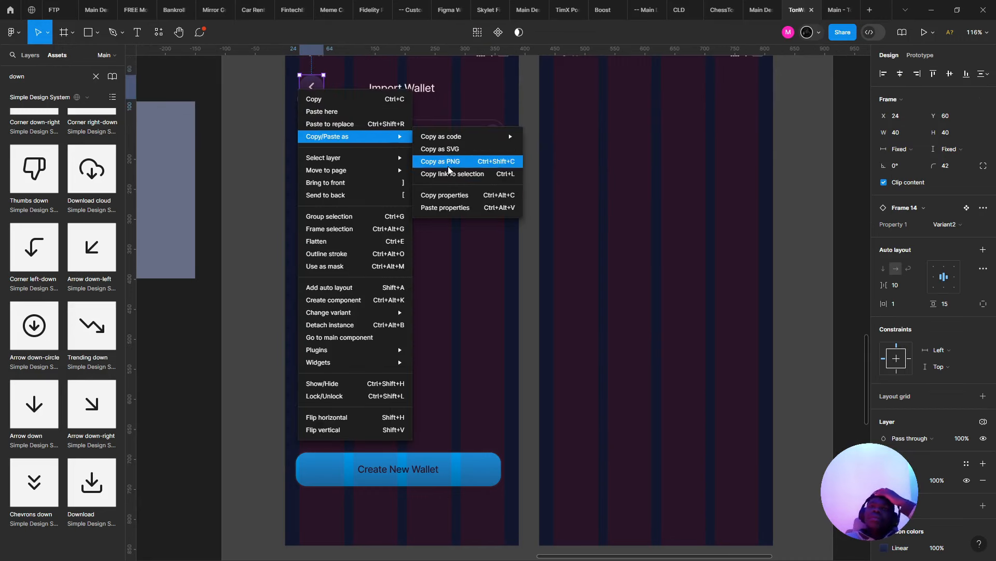
pyautogui.click(492, 194)
pyautogui.rightClick(484, 194)
pyautogui.click(449, 193)
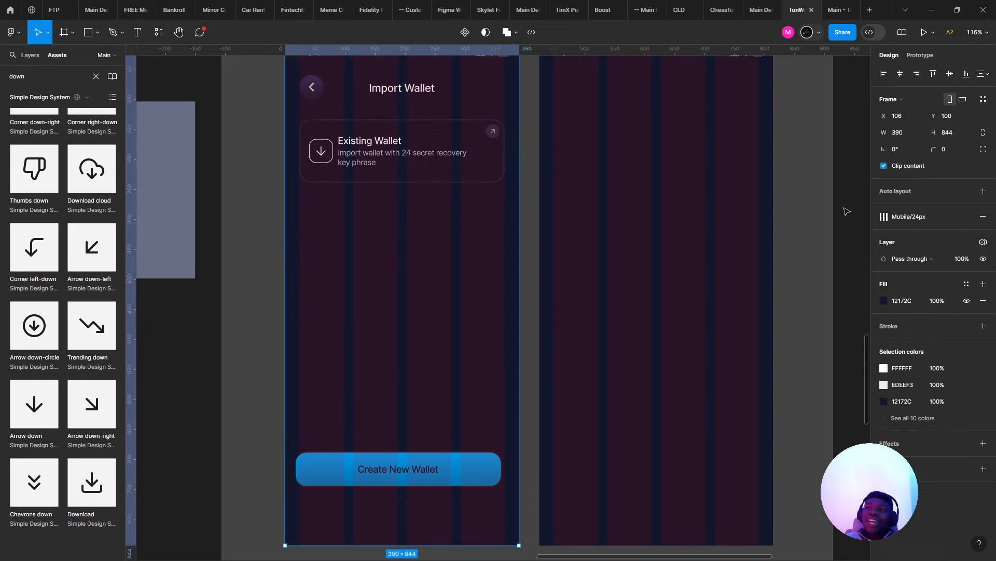
# - Hide the layout grids on the wallet screens
pyautogui.hotkey('shift', 'g')
pyautogui.scroll(-5, 516, 393)
pyautogui.scroll(5, 487, 240)
pyautogui.scroll(4, 296, 286)
# - Select the #1 TON Wallet text group and move across the onboarding screens
pyautogui.click(540, 275)
pyautogui.scroll(-4, 542, 274)
pyautogui.hscroll(4, 534, 264)
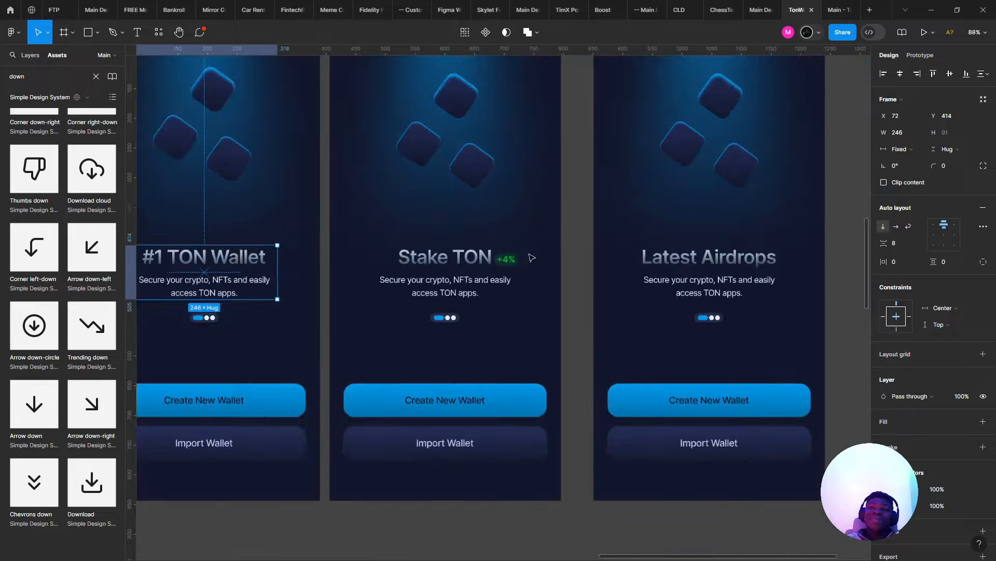
pyautogui.scroll(4, 531, 258)
pyautogui.scroll(-6, 323, 273)
pyautogui.moveTo(324, 273); pyautogui.dragTo(492, 371)
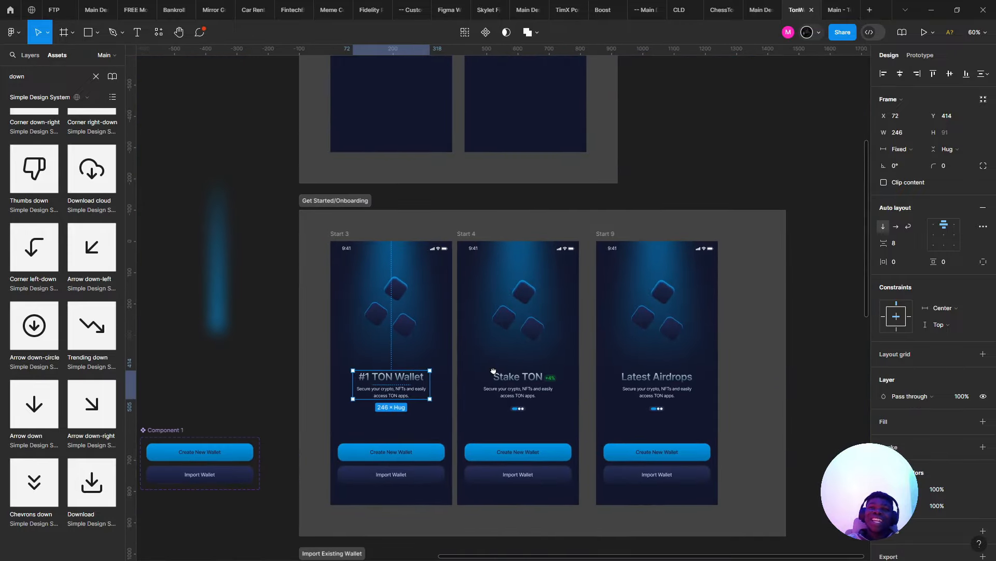
pyautogui.scroll(1, 490, 372)
pyautogui.scroll(6, 491, 371)
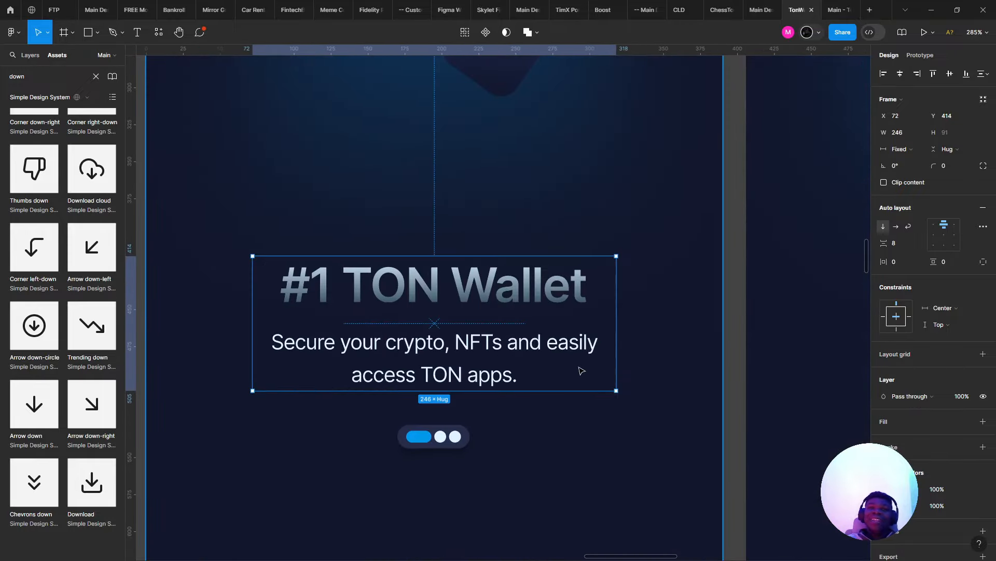
pyautogui.scroll(-2, 571, 368)
pyautogui.scroll(3, 552, 363)
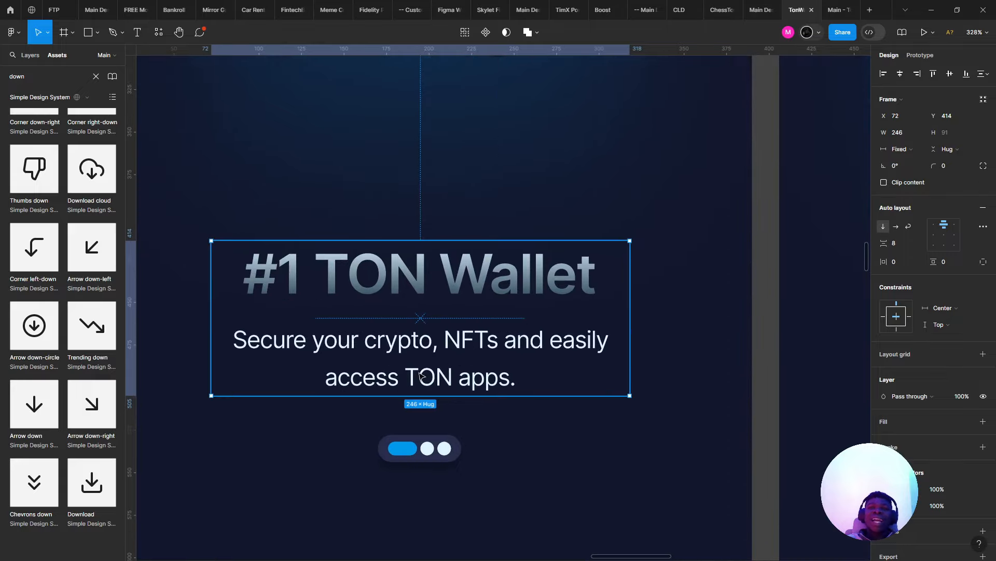
# - Select the heading's subtitle text, then bring up the Existing Wallet card's context menu
pyautogui.doubleClick(427, 376)
pyautogui.scroll(-5, 428, 375)
pyautogui.scroll(-6, 469, 393)
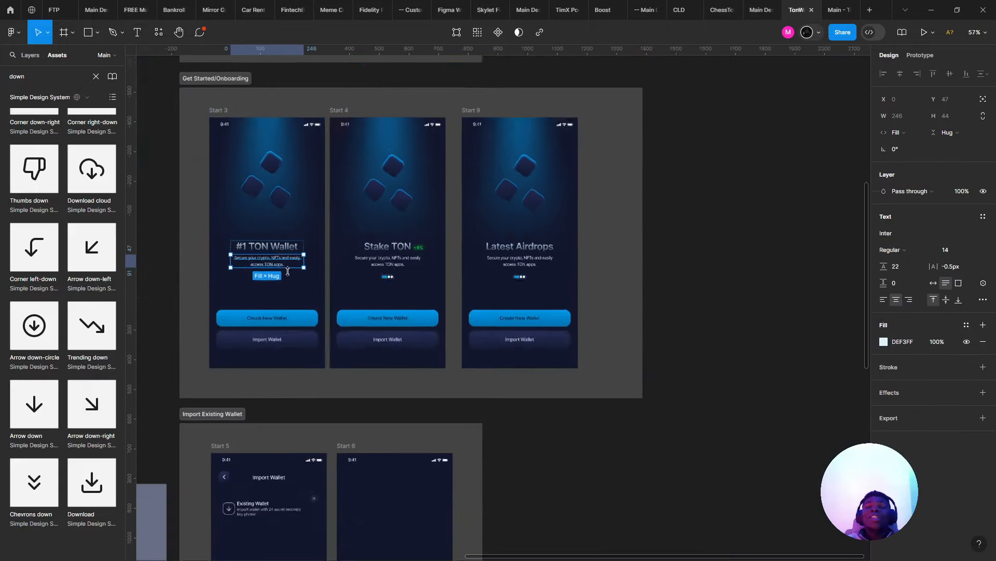
pyautogui.scroll(4, 360, 359)
pyautogui.hscroll(-5, 362, 359)
pyautogui.scroll(-4, 409, 443)
pyautogui.scroll(2, 402, 264)
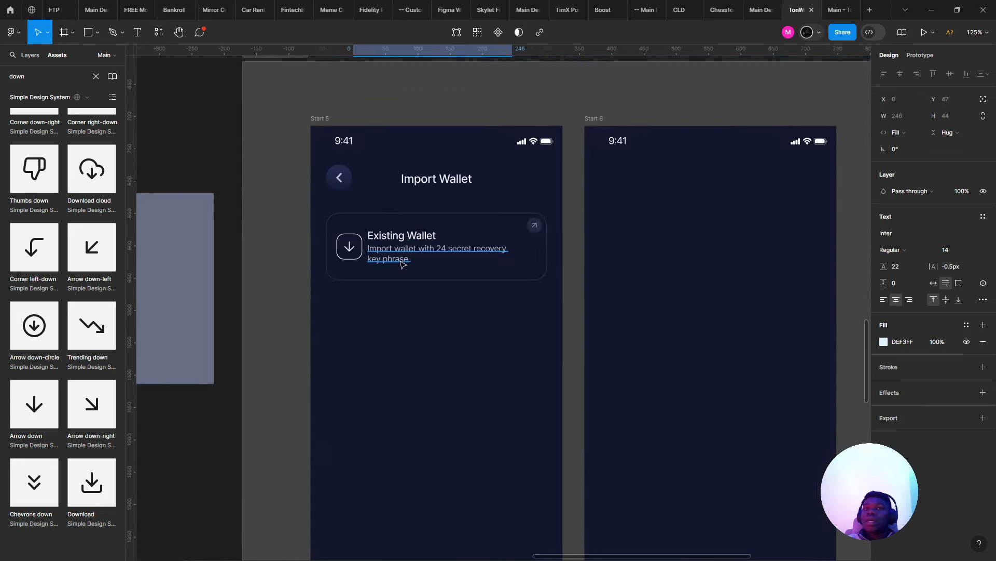
pyautogui.rightClick(472, 261)
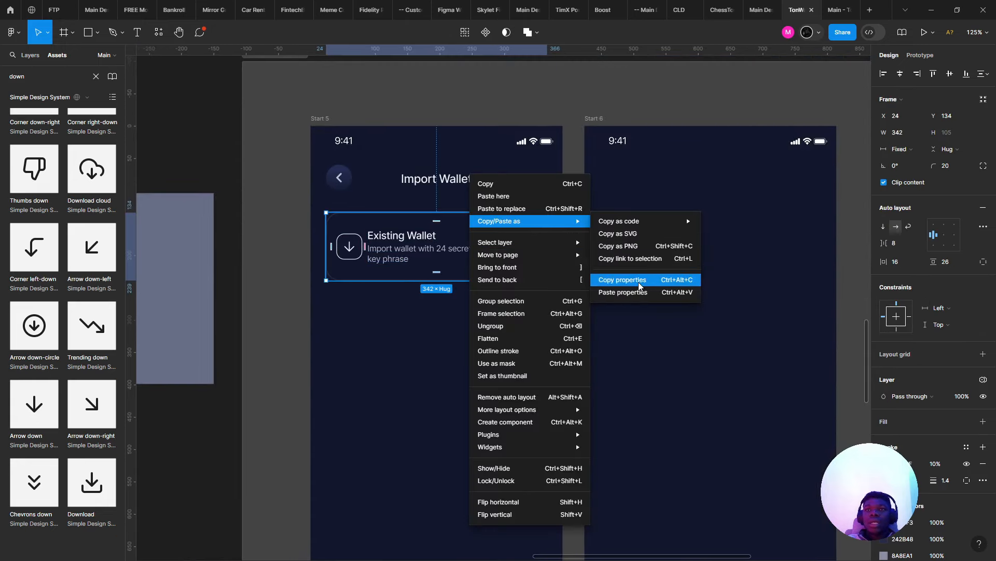
# - Paste the copied properties onto the Existing Wallet card and reduce its corner radius to 24
pyautogui.click(622, 292)
pyautogui.hscroll(2, 483, 307)
pyautogui.moveTo(484, 306); pyautogui.dragTo(462, 315)
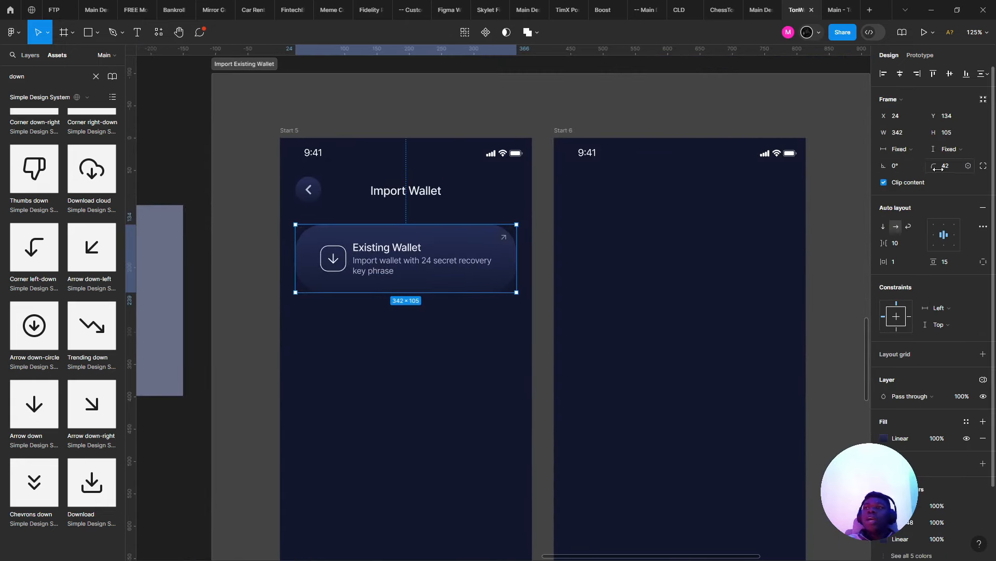
pyautogui.moveTo(936, 167); pyautogui.dragTo(711, 100)
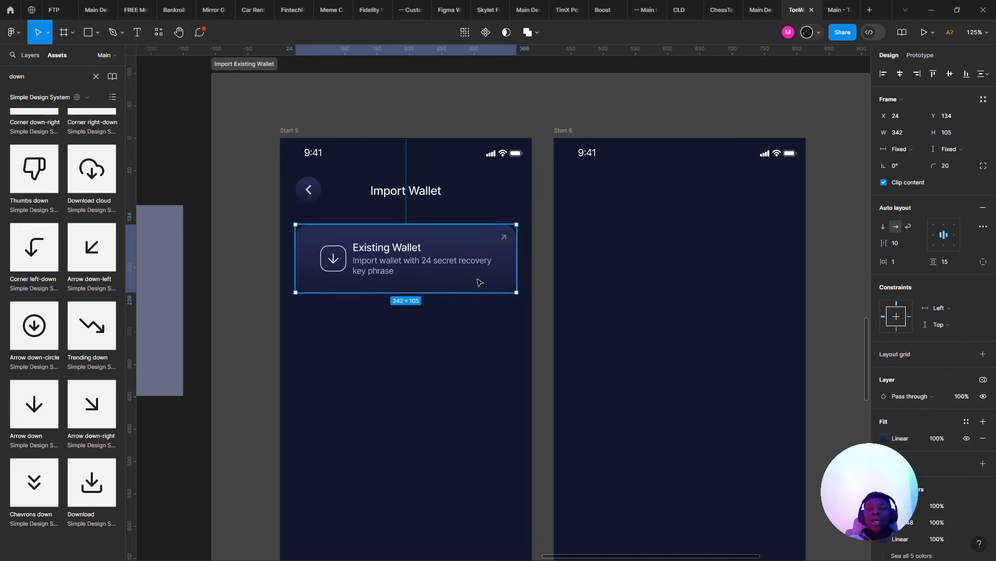
# - Change the corner arrow's circular background fill from 242848 to 151A2D
pyautogui.keyDown('ctrl'); pyautogui.scroll(5, 498, 254); pyautogui.keyUp('ctrl')
pyautogui.click(528, 212)
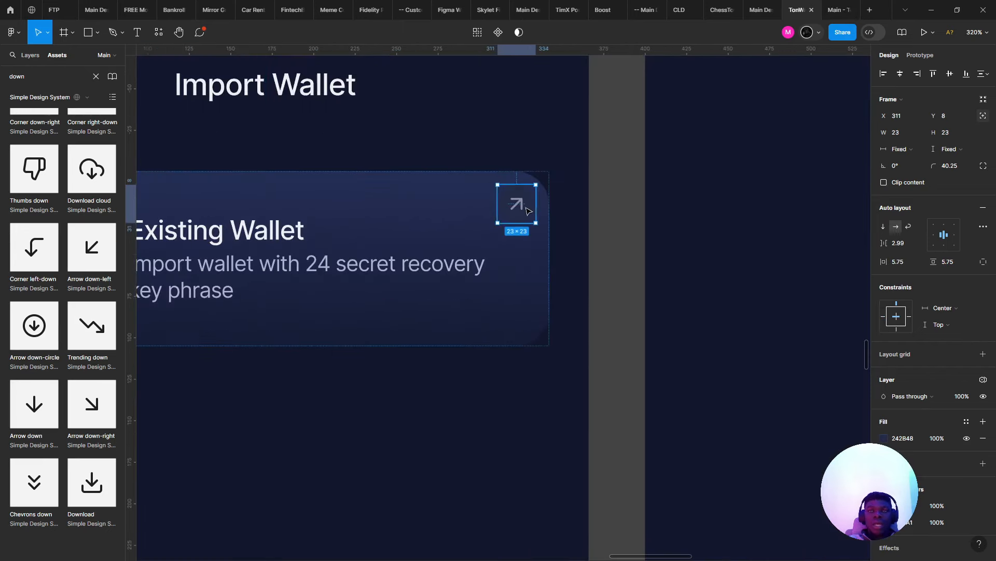
pyautogui.scroll(-4, 529, 213)
pyautogui.scroll(4, 745, 262)
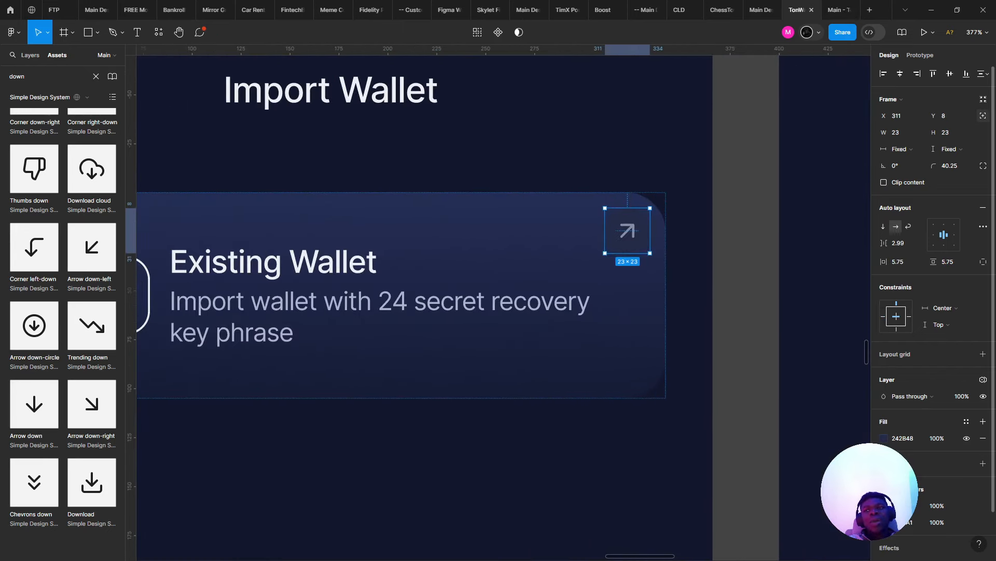
pyautogui.click(884, 438)
pyautogui.click(812, 395)
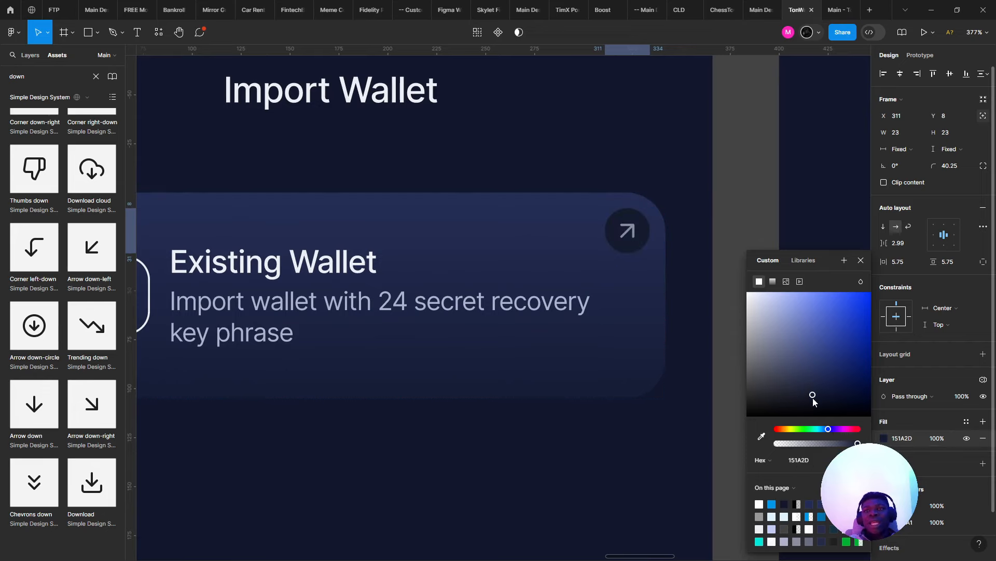
pyautogui.scroll(-3, 581, 355)
pyautogui.scroll(-3, 580, 353)
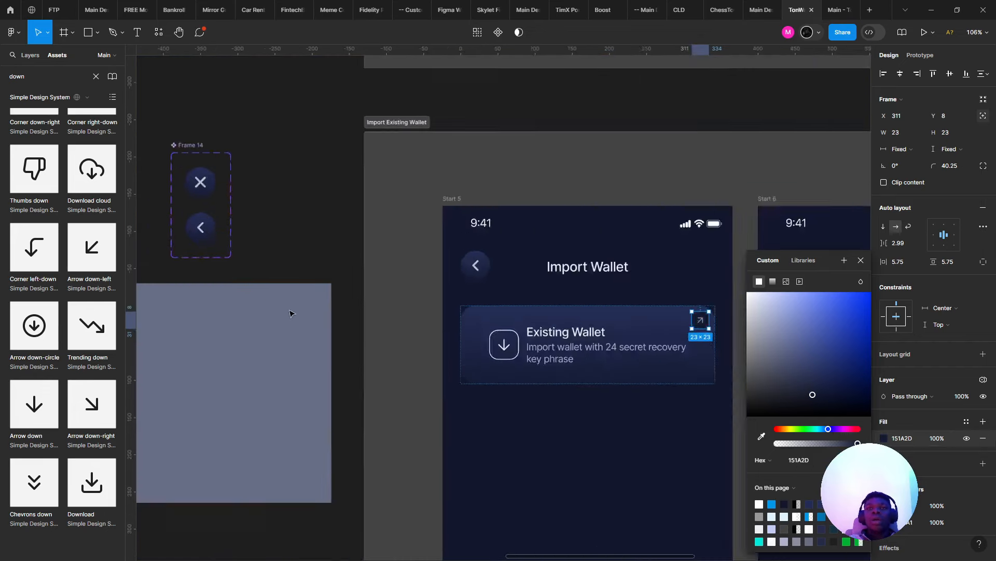
pyautogui.scroll(4, 306, 309)
# - Deselect the arrow and reselect the whole Existing Wallet card
pyautogui.click(398, 305)
pyautogui.hscroll(3, 398, 305)
pyautogui.scroll(-4, 296, 295)
pyautogui.scroll(2, 492, 303)
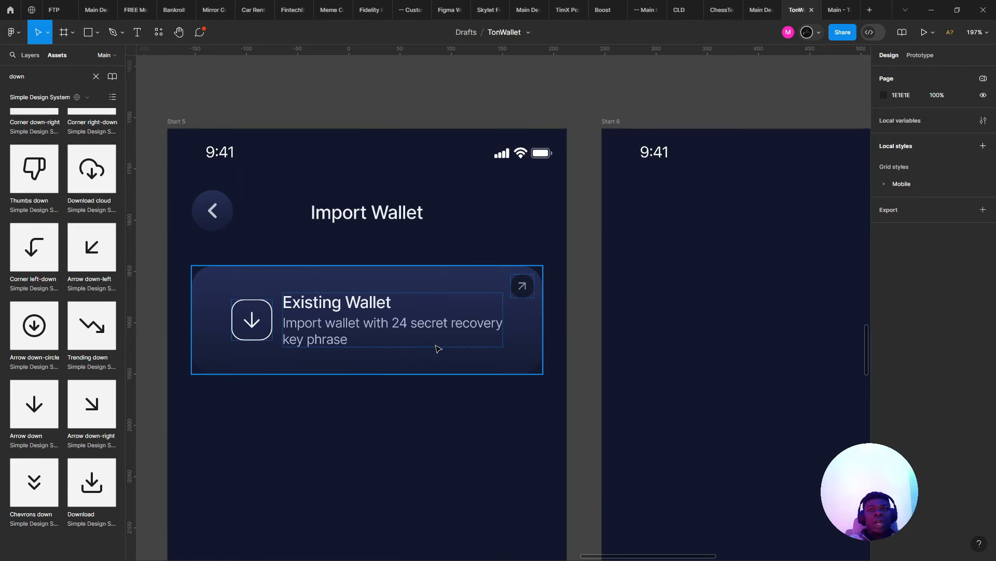
pyautogui.click(439, 349)
pyautogui.moveTo(439, 348); pyautogui.dragTo(478, 346)
pyautogui.scroll(-3, 394, 305)
pyautogui.scroll(3, 382, 300)
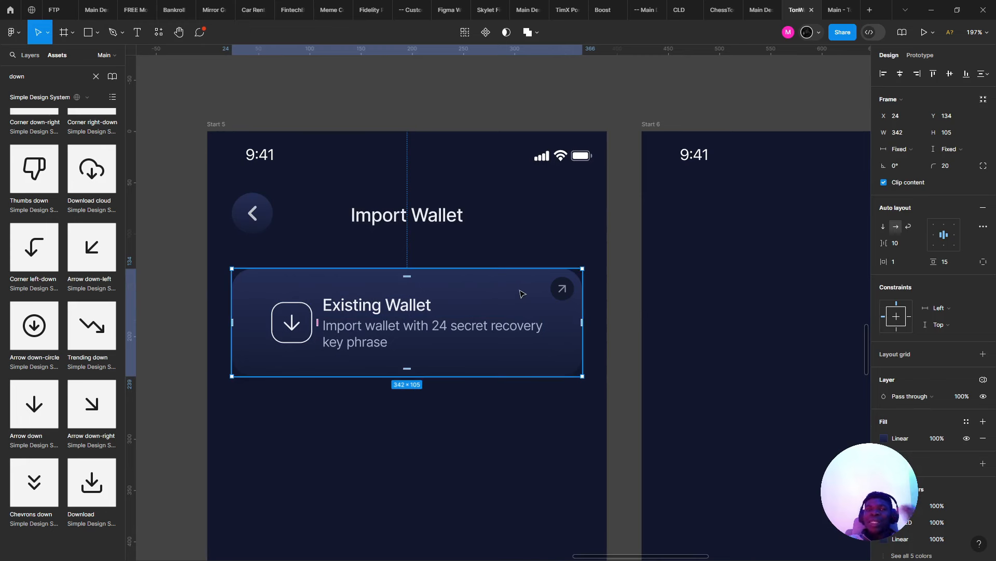
# - Zoom in on the selected Existing Wallet card with Shift+2
pyautogui.scroll(8, 520, 291)
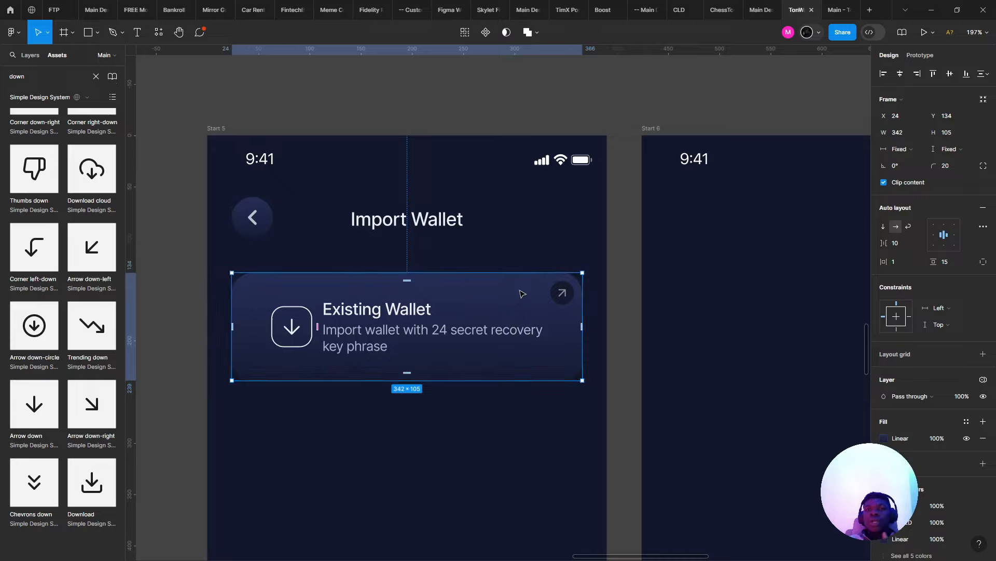
pyautogui.scroll(-4, 467, 358)
pyautogui.moveTo(450, 341); pyautogui.dragTo(344, 297)
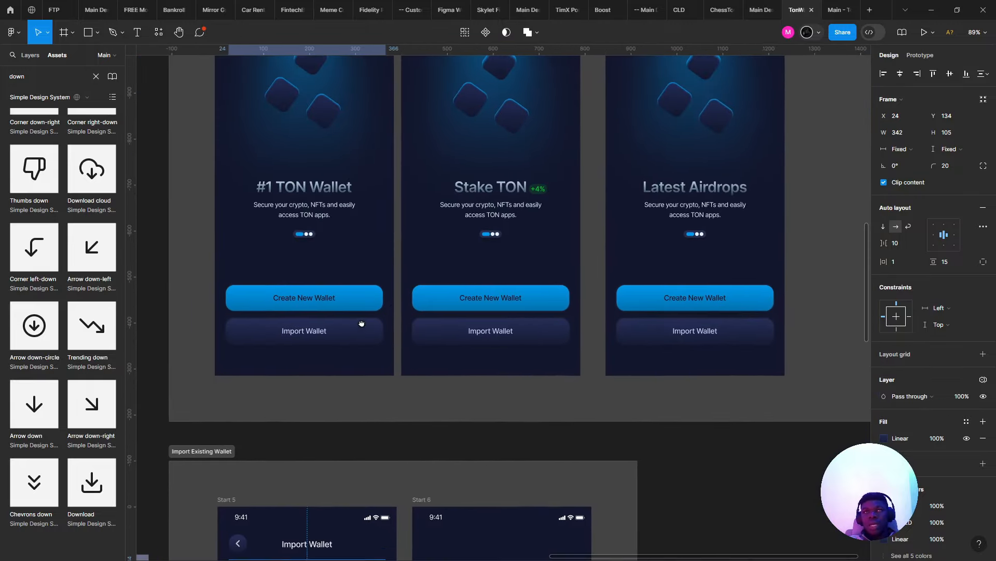
pyautogui.hotkey('shift', '2')
pyautogui.scroll(5, 353, 249)
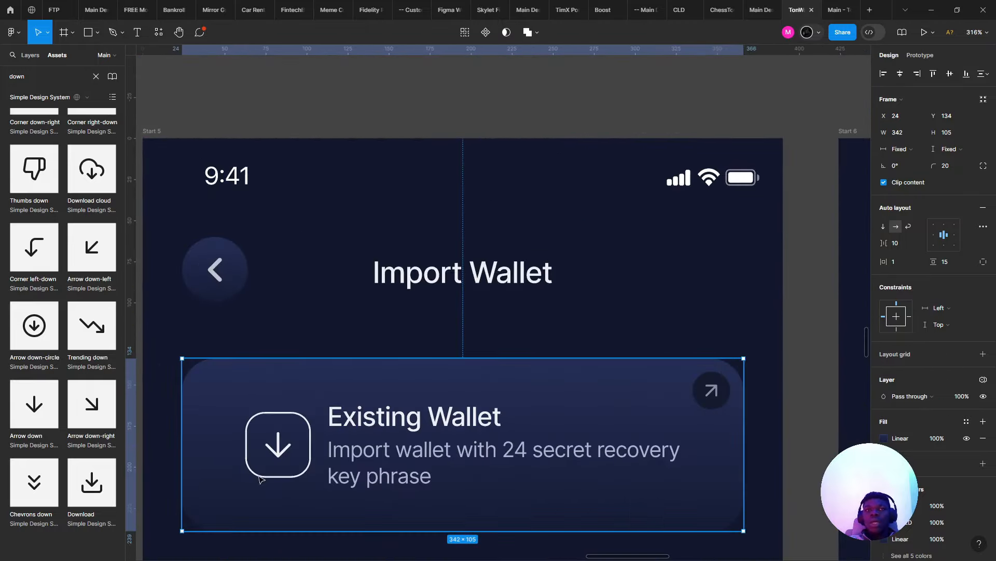
pyautogui.scroll(-4, 402, 276)
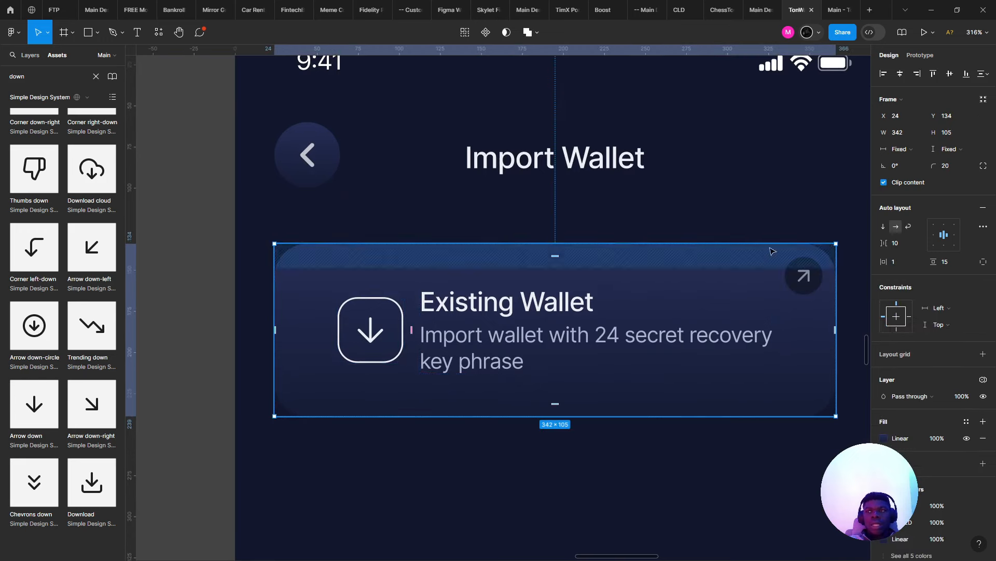
# - Inspect the card's icon frame in the layers list, then reselect the whole card
pyautogui.doubleClick(400, 321)
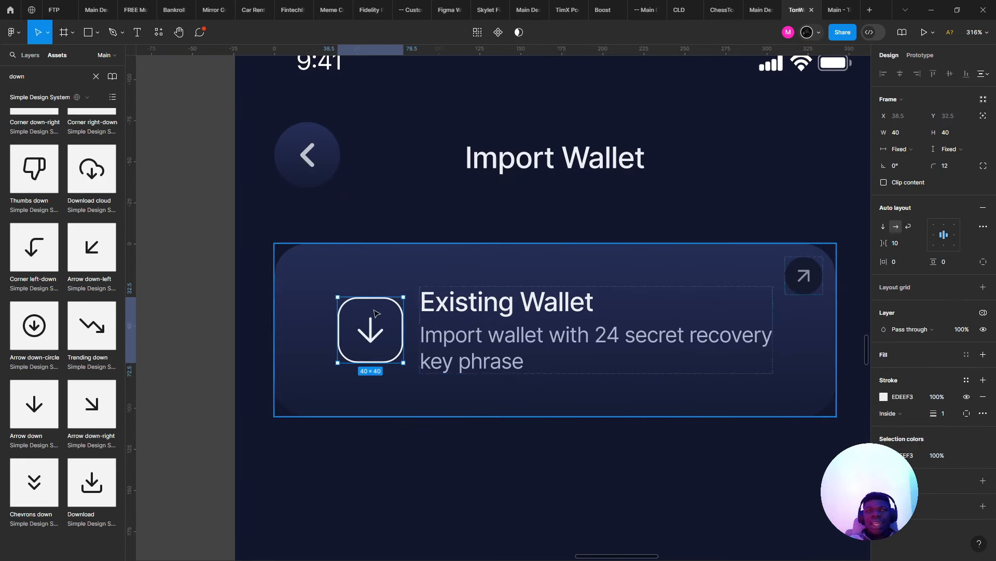
pyautogui.click(30, 55)
pyautogui.click(226, 234)
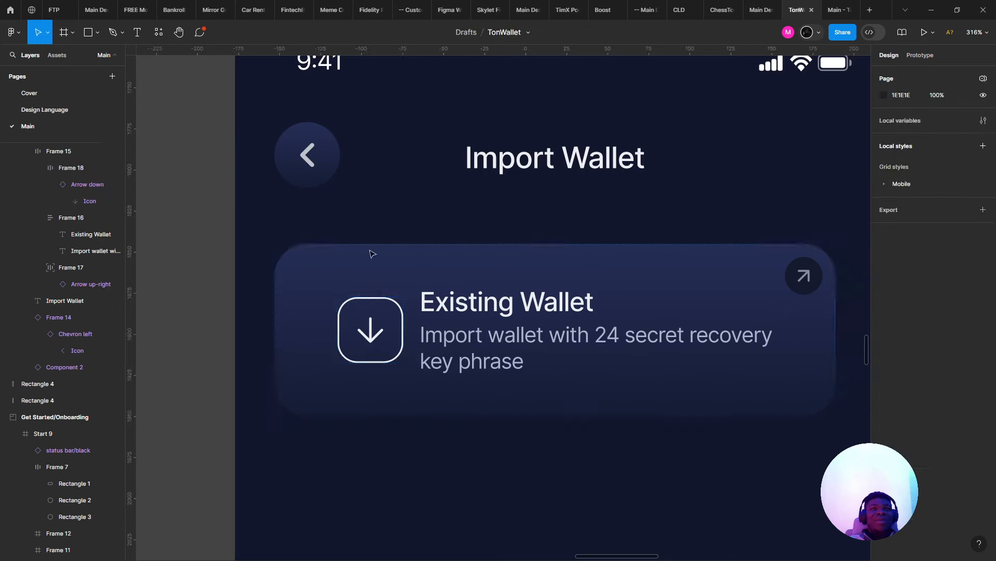
pyautogui.click(406, 286)
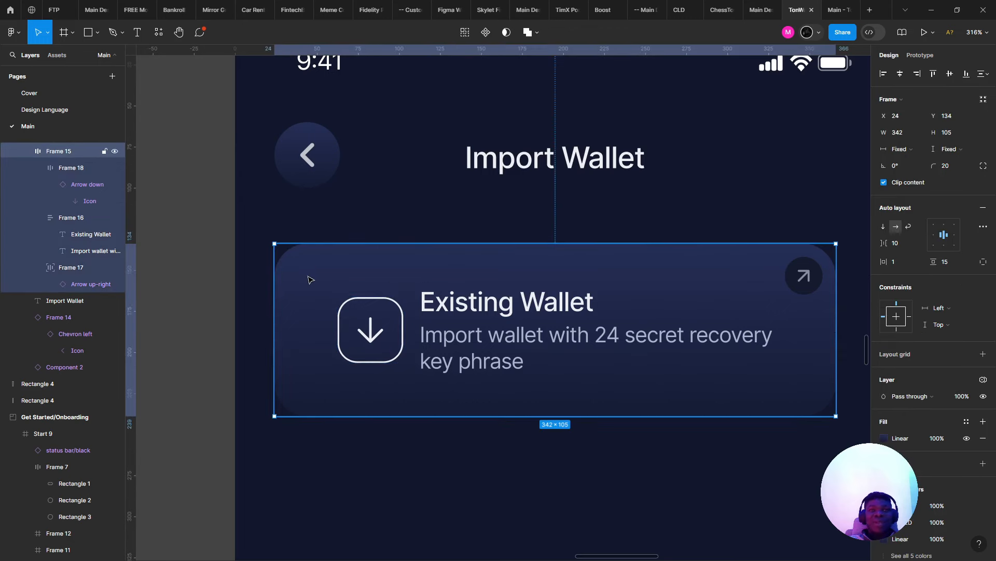
pyautogui.press('Escape')
pyautogui.click(353, 263)
pyautogui.click(351, 315)
pyautogui.press('Escape')
pyautogui.click(365, 323)
# - Align the card's content left-center and set its horizontal padding to 16
pyautogui.click(933, 235)
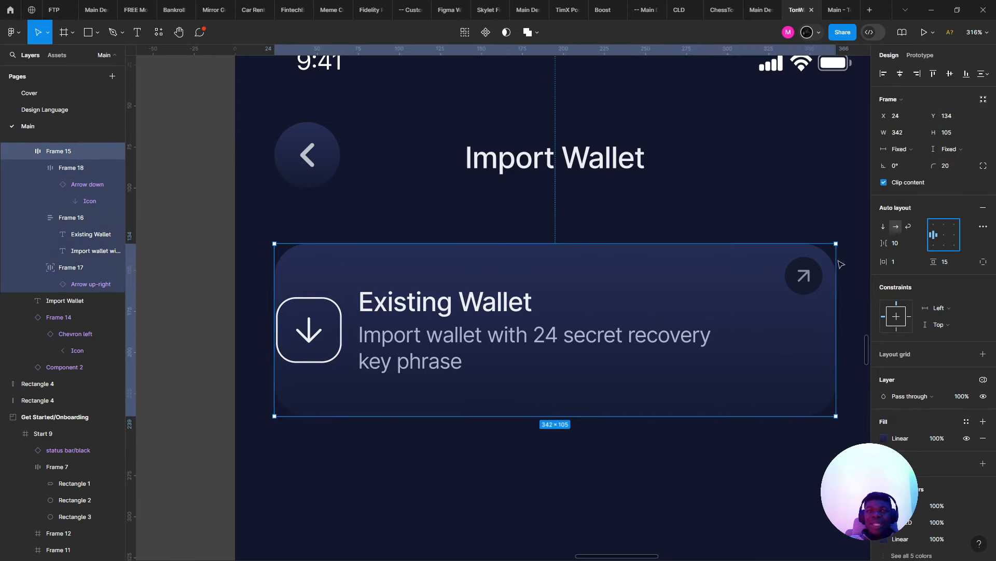
pyautogui.moveTo(884, 261); pyautogui.dragTo(889, 261)
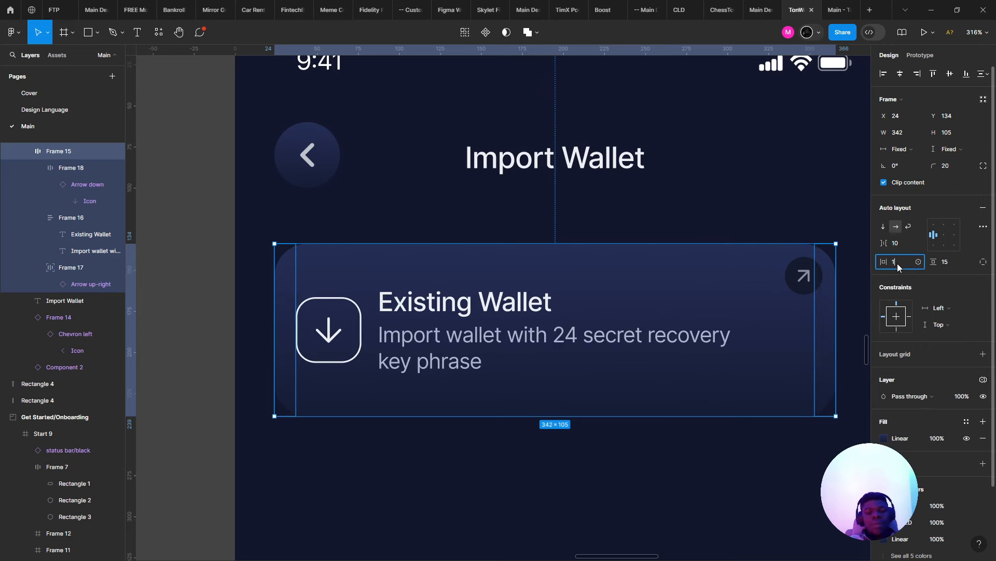
pyautogui.write('16')
pyautogui.press('Return')
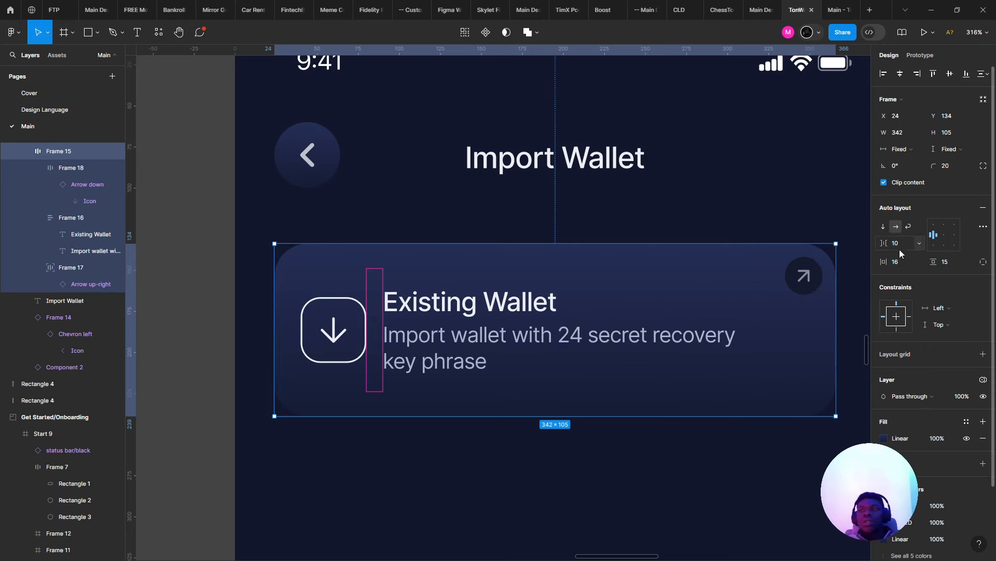
pyautogui.click(516, 237)
pyautogui.scroll(-5, 480, 222)
# - Set the back button's 100% gradient stop to 252F57
pyautogui.hscroll(3, 300, 501)
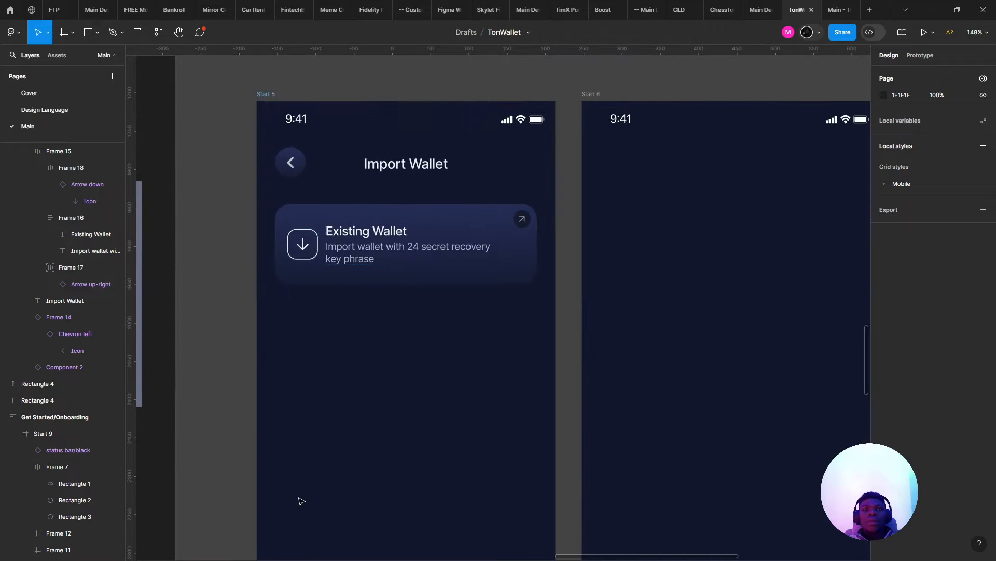
pyautogui.scroll(-4, 300, 500)
pyautogui.scroll(5, 309, 490)
pyautogui.scroll(2, 312, 491)
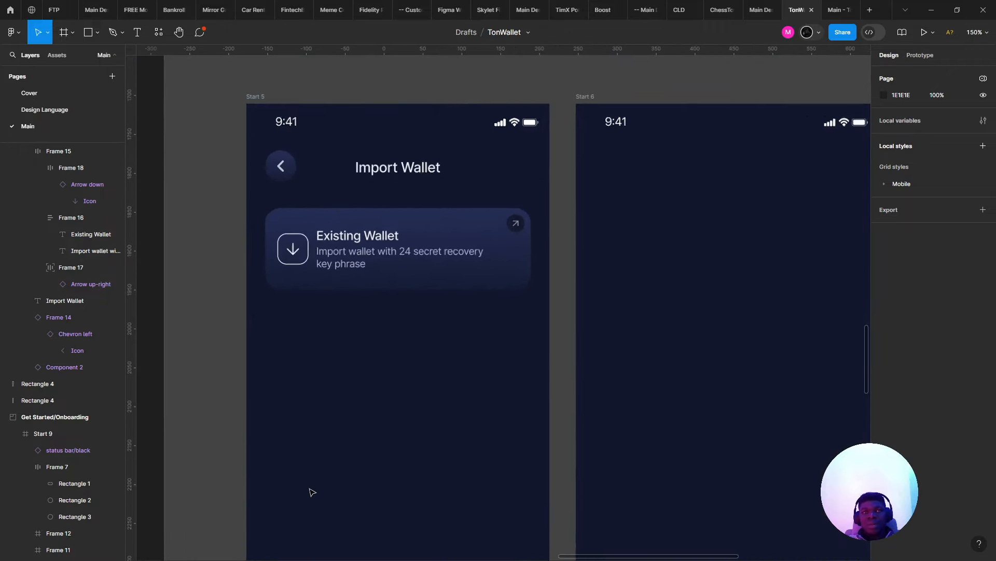
pyautogui.click(280, 152)
pyautogui.scroll(-2, 898, 389)
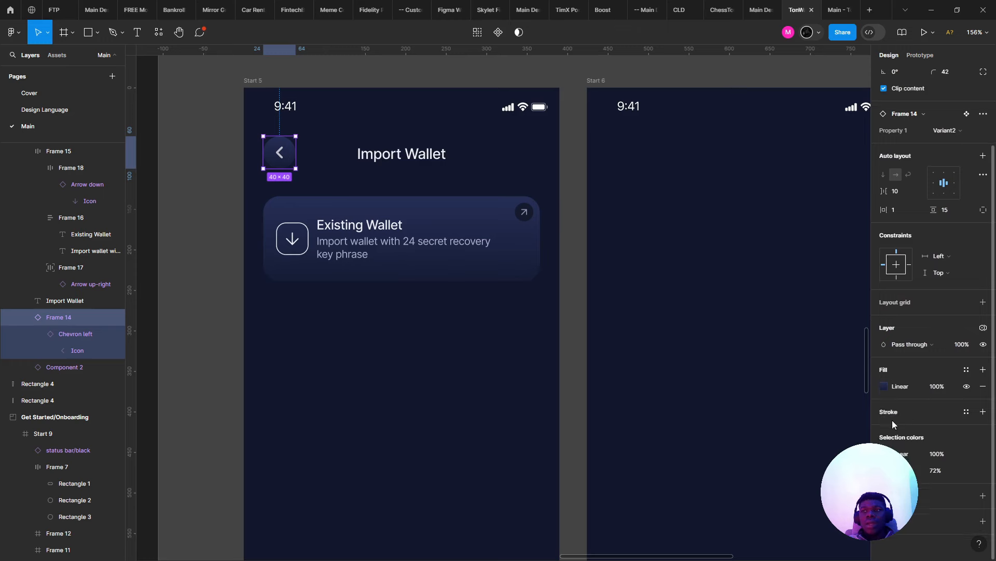
pyautogui.click(884, 385)
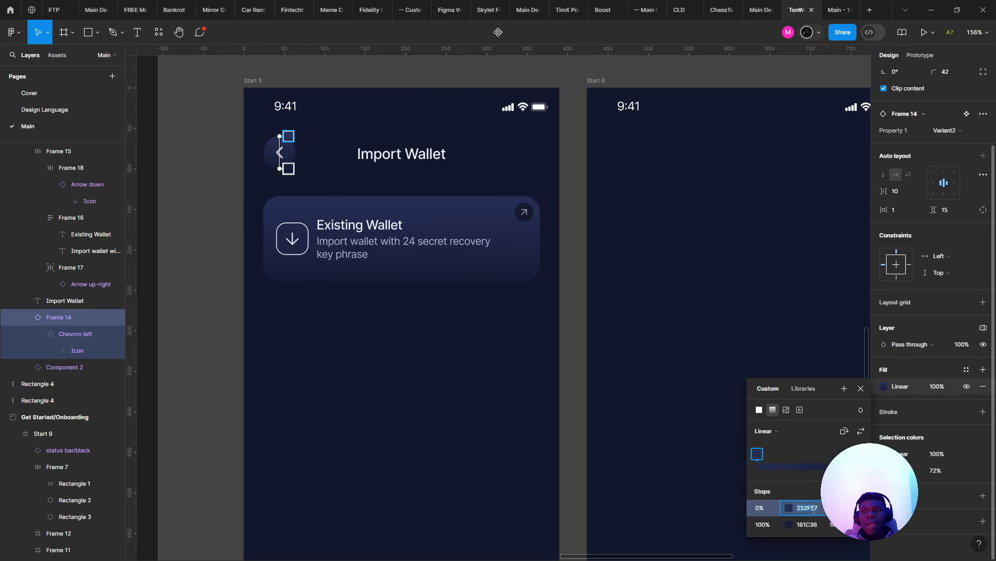
pyautogui.click(810, 528)
pyautogui.write('252F57')
pyautogui.press('Return')
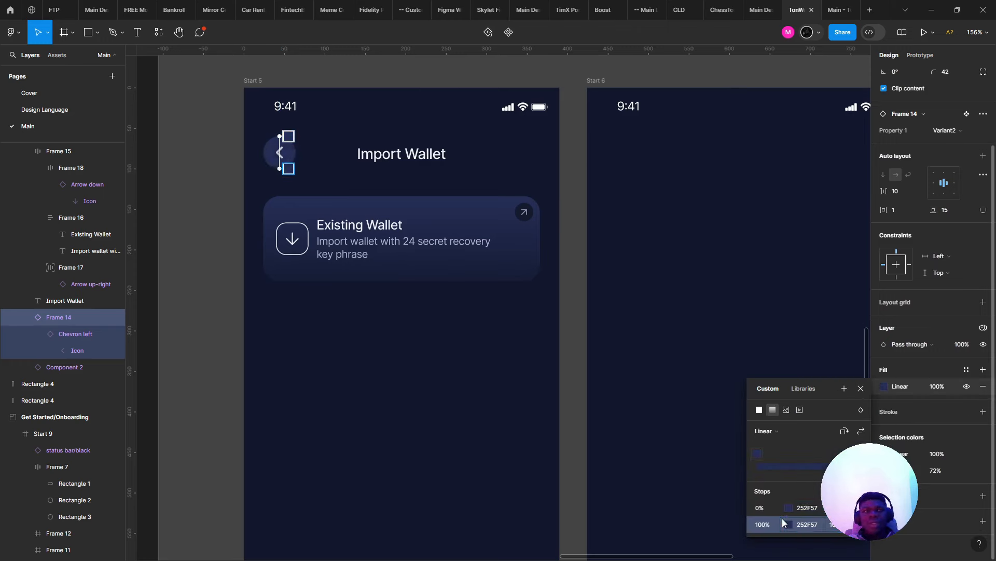
# - Switch the back button to a solid 252F57 fill, reverting a trial 151D3D colour
pyautogui.moveTo(391, 244); pyautogui.dragTo(408, 255)
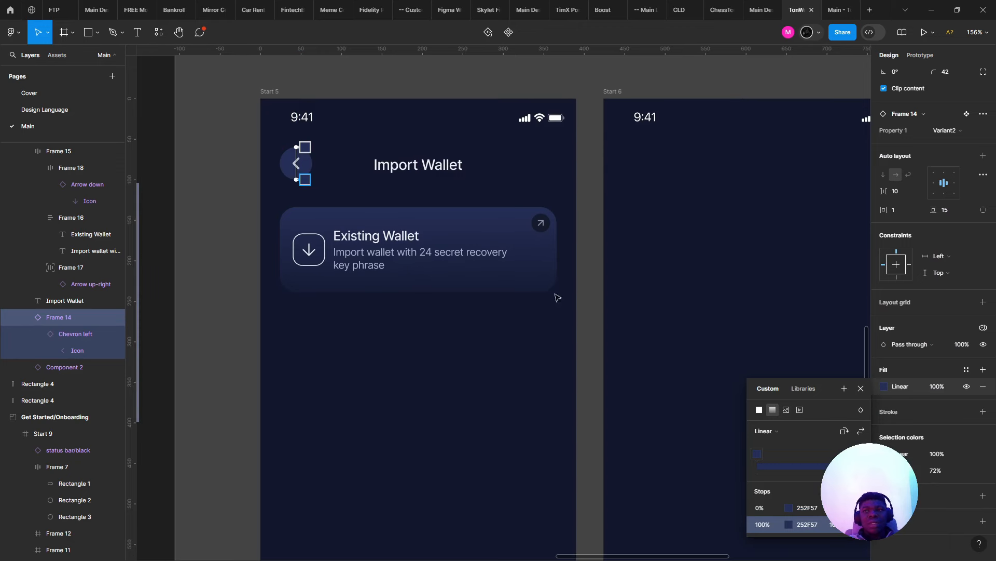
pyautogui.click(759, 410)
pyautogui.click(787, 461)
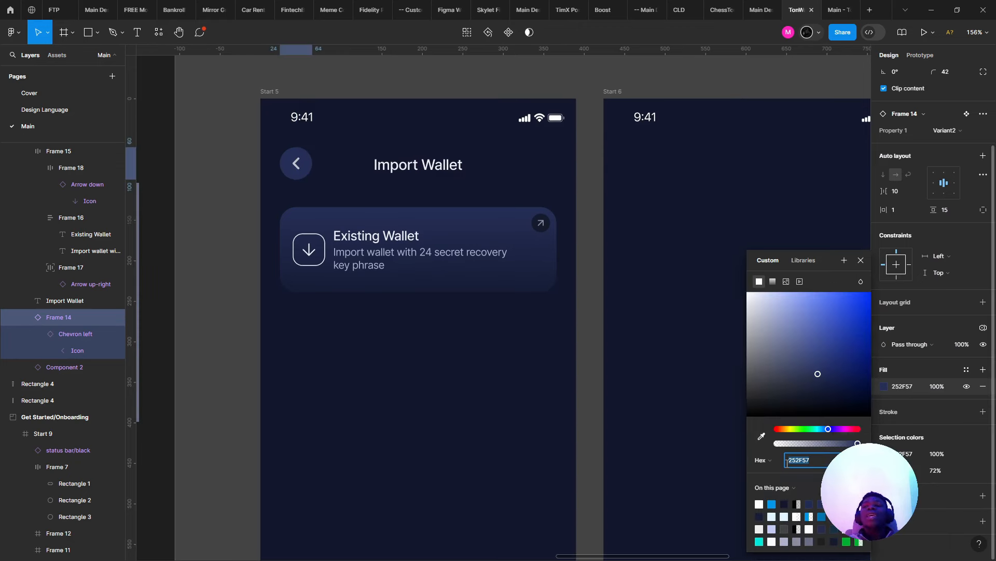
pyautogui.press('Escape')
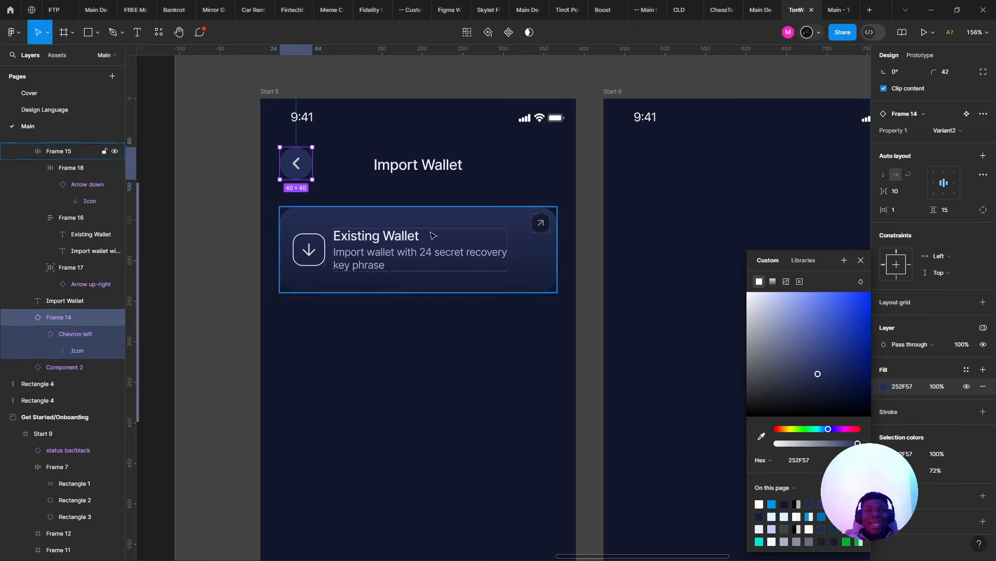
pyautogui.scroll(2, 311, 145)
pyautogui.scroll(4, 311, 141)
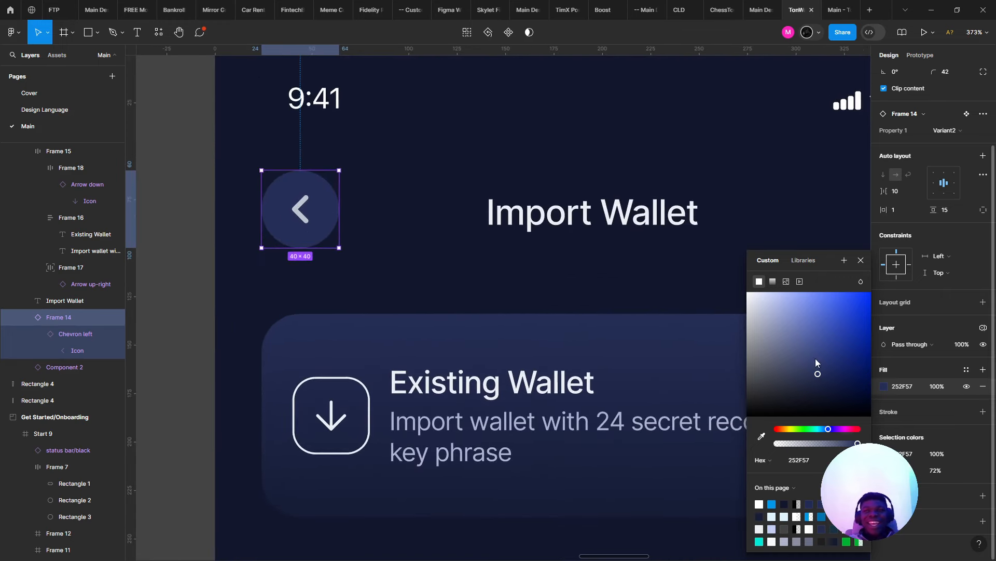
pyautogui.click(828, 387)
pyautogui.hotkey('ctrl', 'z')
pyautogui.scroll(-6, 504, 205)
pyautogui.scroll(3, 596, 209)
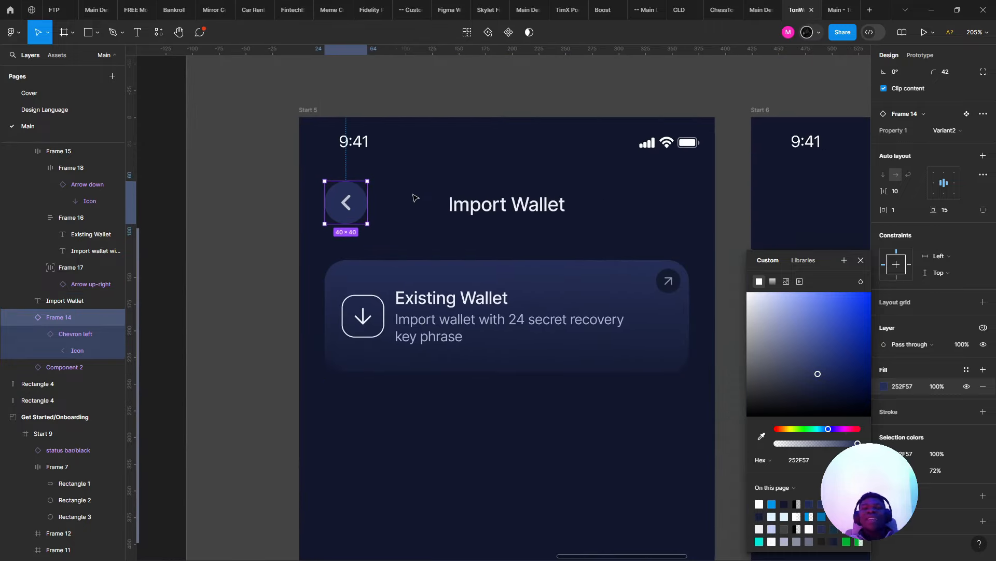
pyautogui.press('Escape')
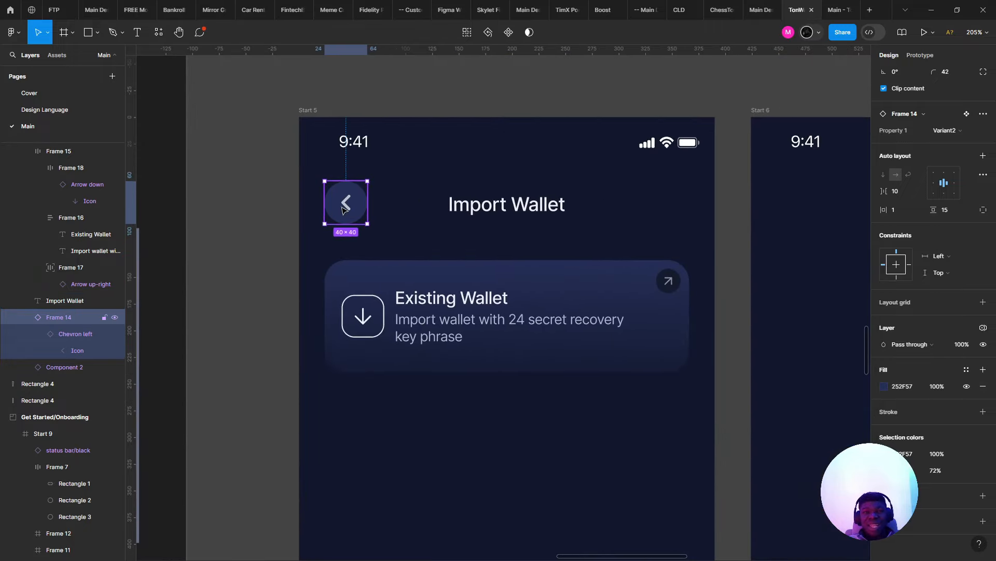
# - Select the Existing Wallet card
pyautogui.doubleClick(363, 218)
pyautogui.click(419, 283)
pyautogui.scroll(-4, 418, 283)
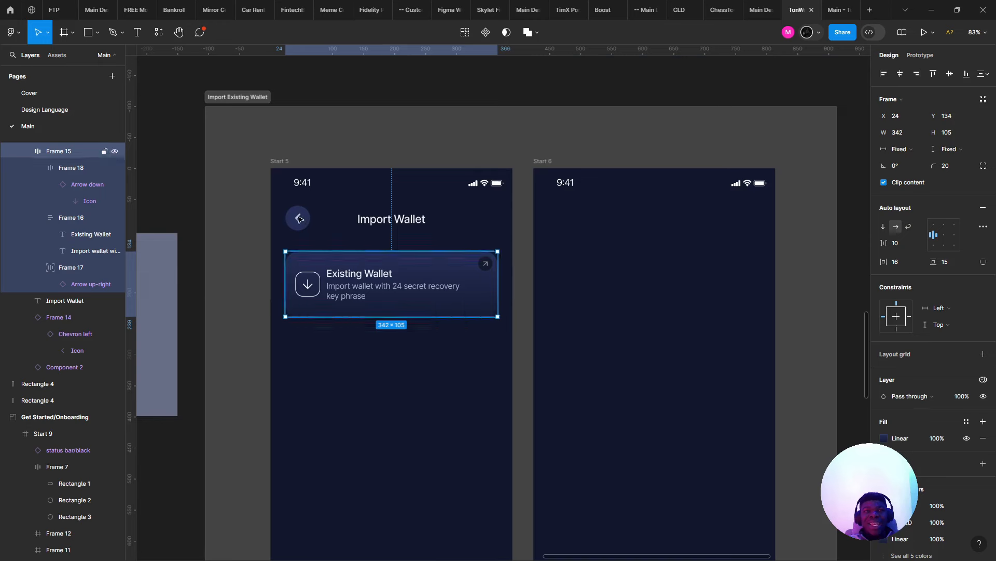
# - Change the back button's fill to 1D233E after trying a lighter greyish shade
pyautogui.click(295, 220)
pyautogui.scroll(3, 752, 299)
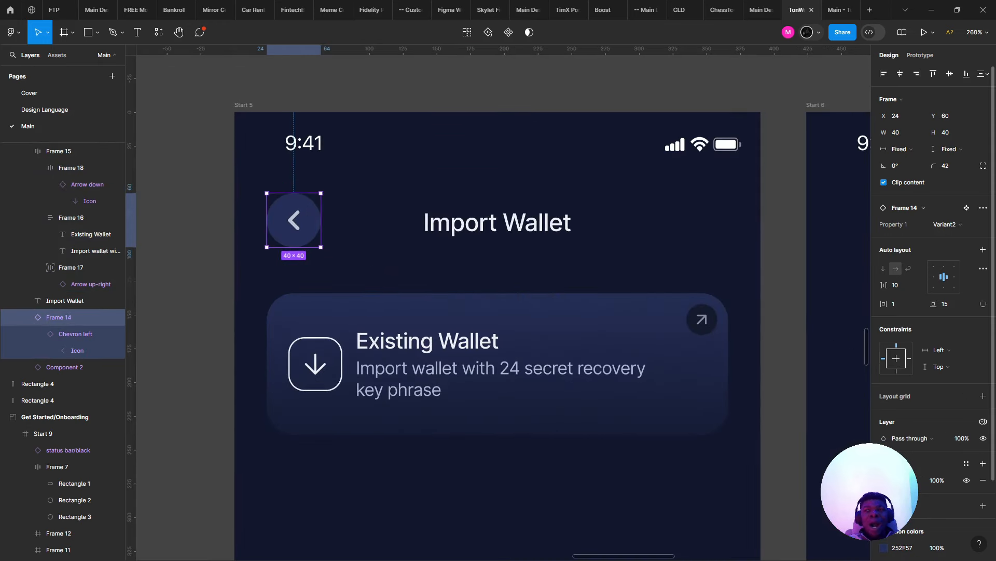
pyautogui.click(884, 480)
pyautogui.click(845, 380)
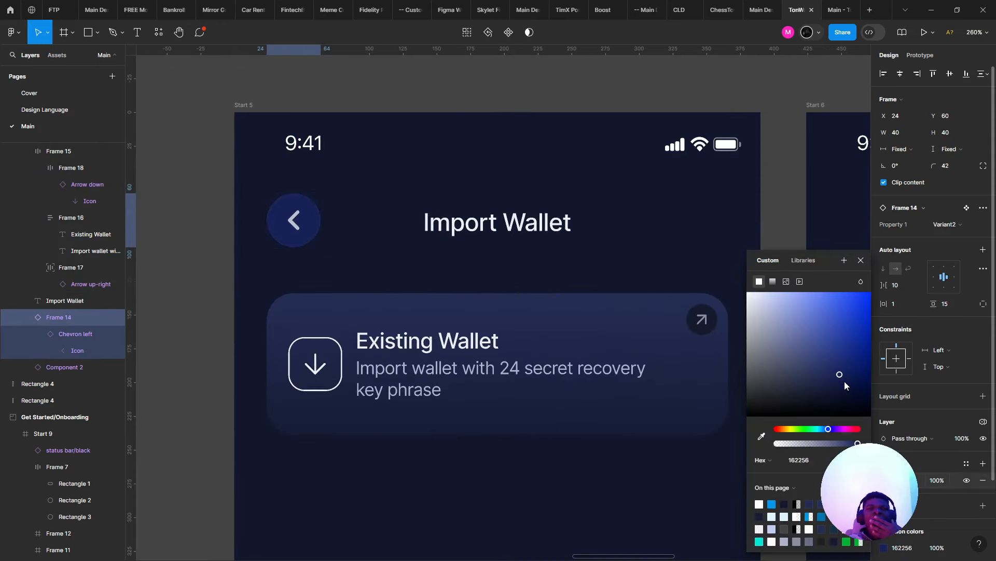
pyautogui.moveTo(833, 380)
pyautogui.mouseDown()
pyautogui.moveTo(787, 363)
pyautogui.moveTo(818, 374)
pyautogui.mouseUp()
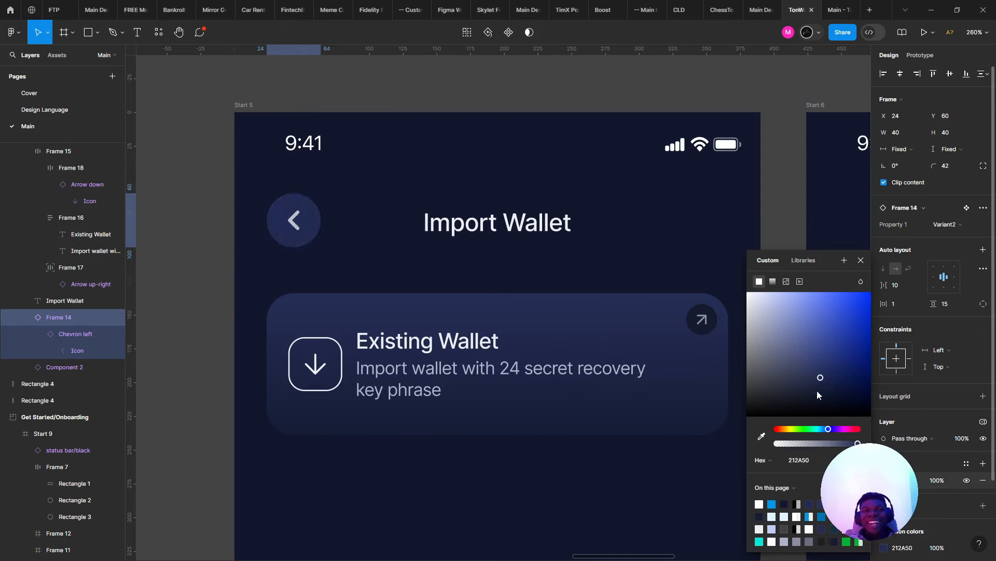
pyautogui.click(813, 386)
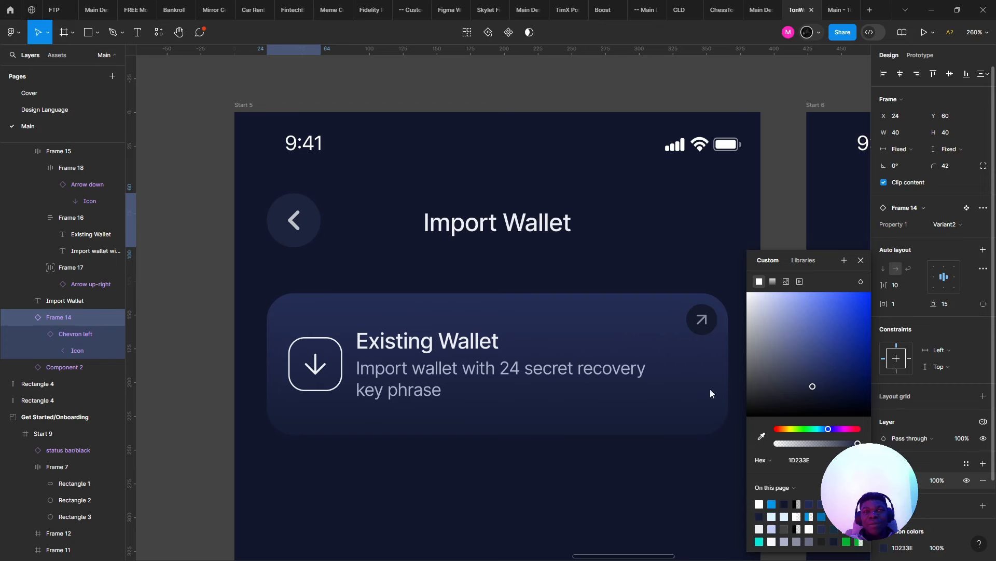
# - Select the back chevron and check its 2.5 stroke weight
pyautogui.click(294, 220)
pyautogui.click(293, 220)
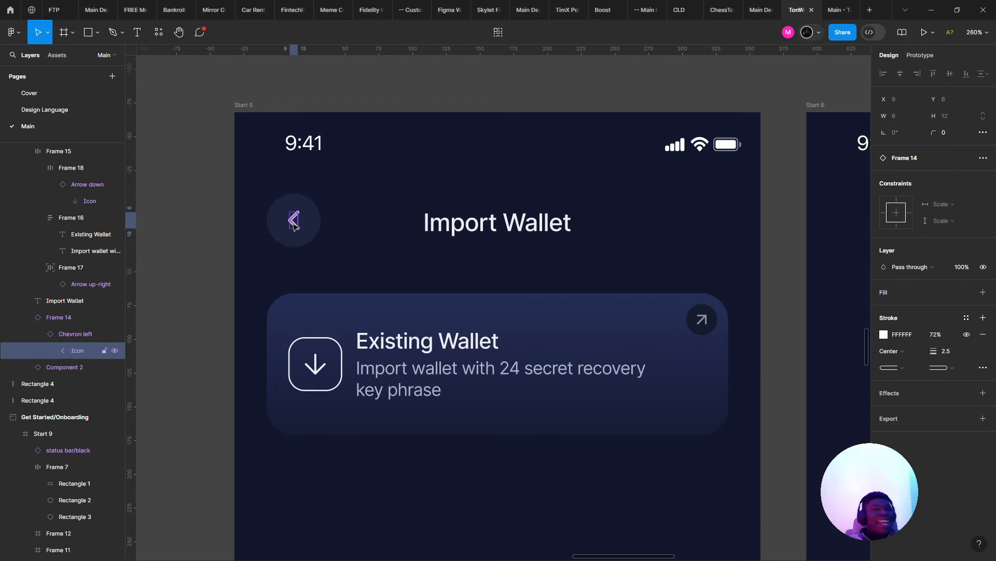
pyautogui.click(945, 356)
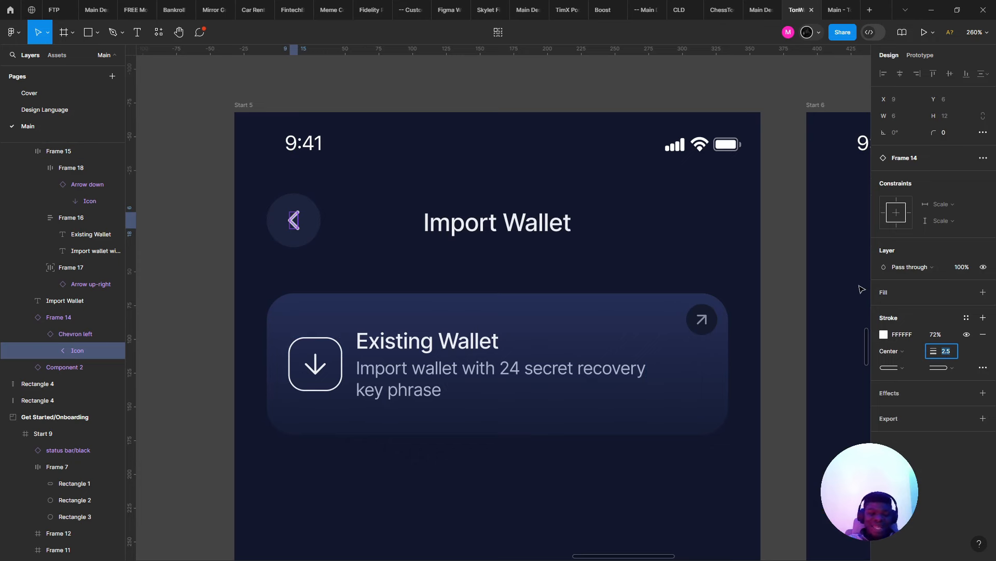
pyautogui.click(743, 247)
# - Drill into the Existing Wallet card to the Arrow down icon and select its container frame
pyautogui.scroll(-4, 721, 247)
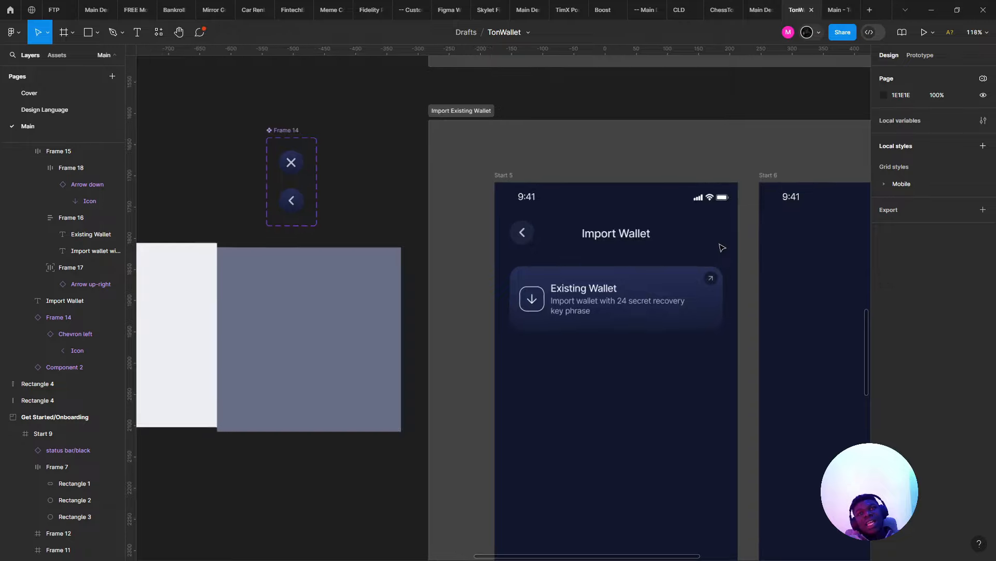
pyautogui.scroll(4, 722, 247)
pyautogui.click(348, 366)
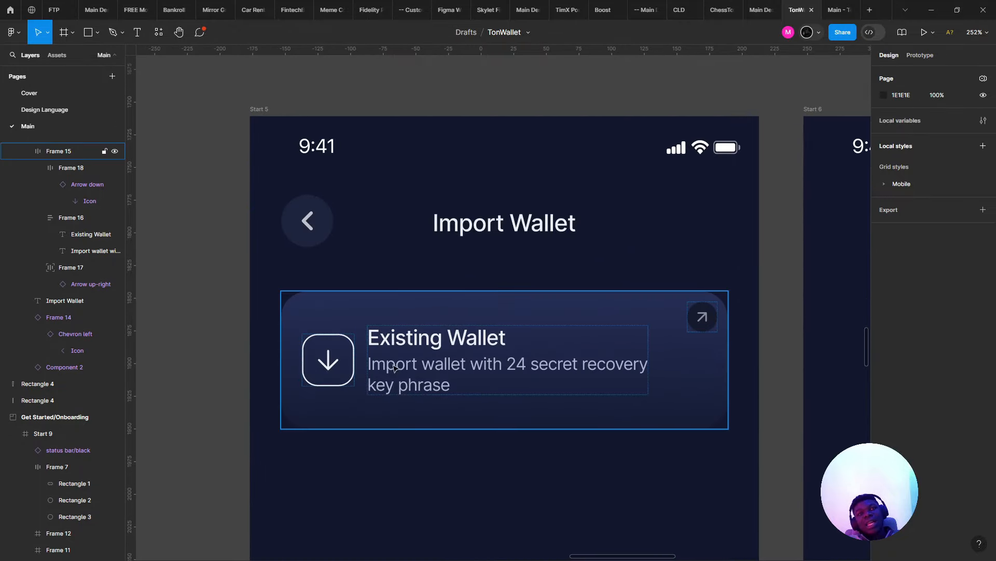
pyautogui.doubleClick(346, 366)
pyautogui.doubleClick(341, 366)
pyautogui.hotkey('shift', 'Return')
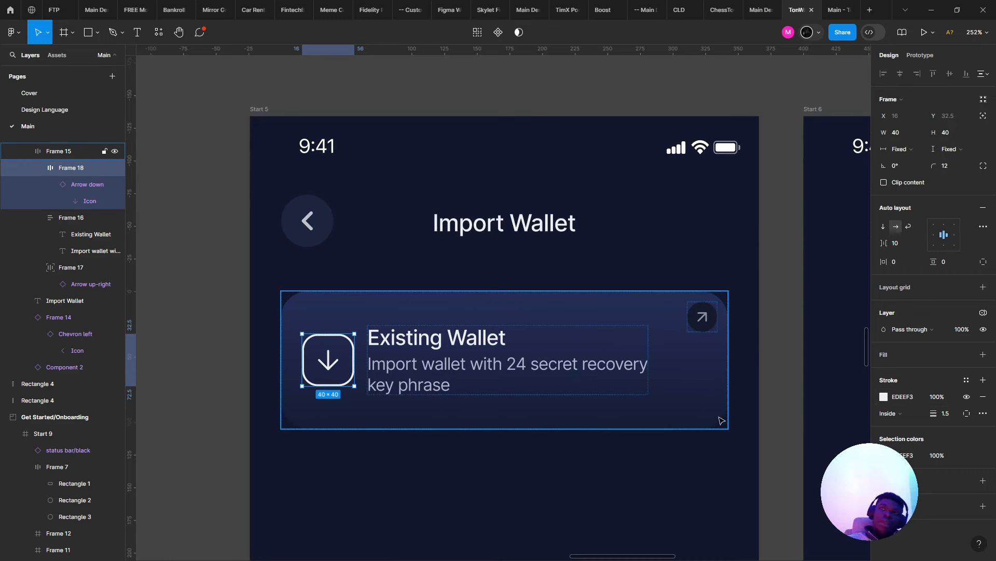
# - Open the Mirror Greatness file in the editor and select the Building a Solid Foundation headline
pyautogui.click(298, 5)
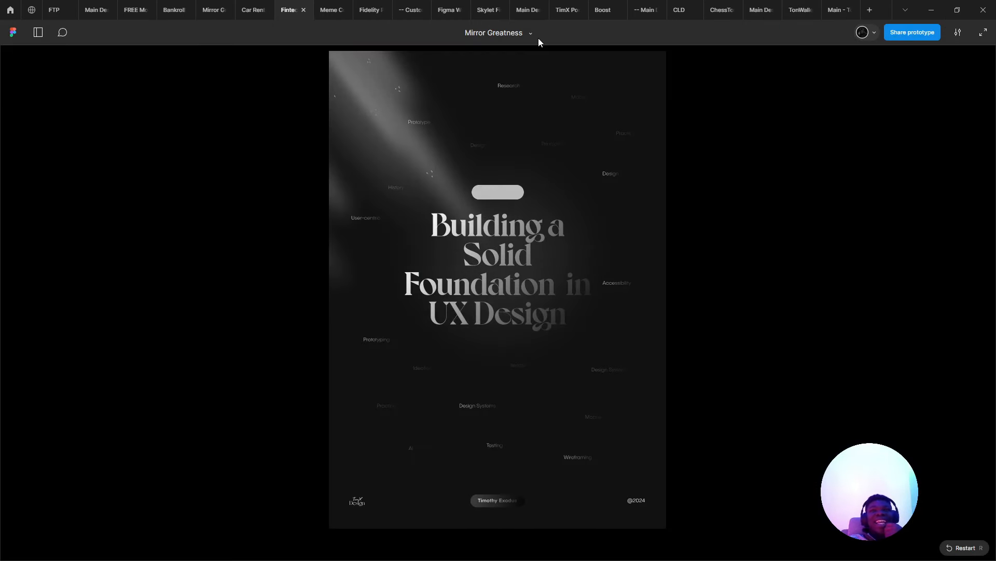
pyautogui.click(543, 65)
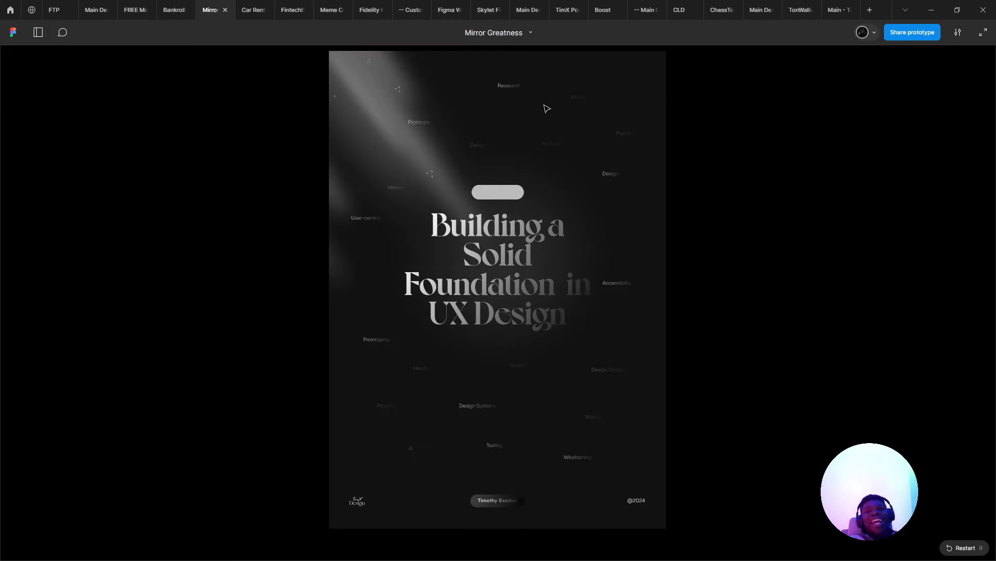
pyautogui.hscroll(5, 469, 243)
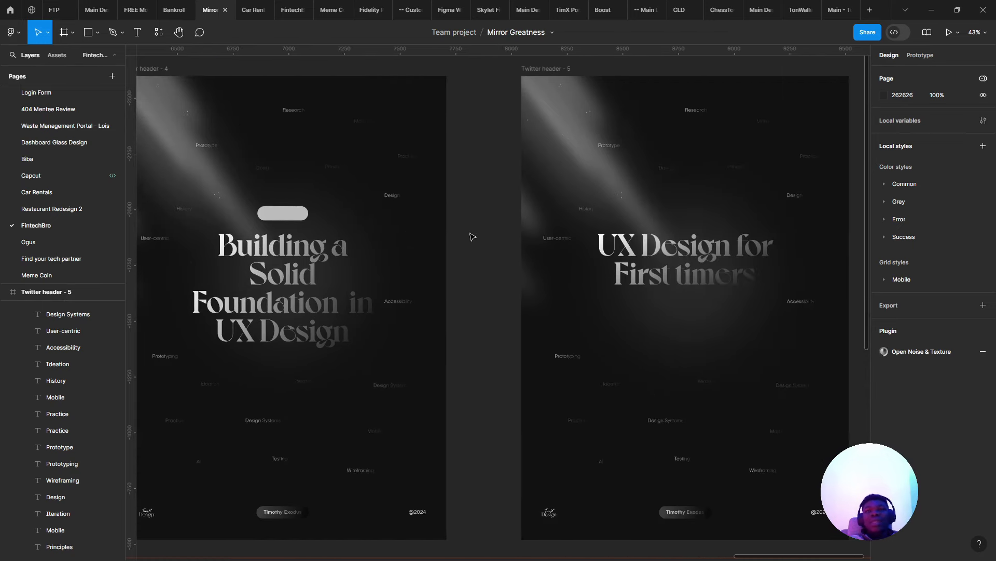
pyautogui.click(332, 287)
pyautogui.hscroll(-6, 332, 287)
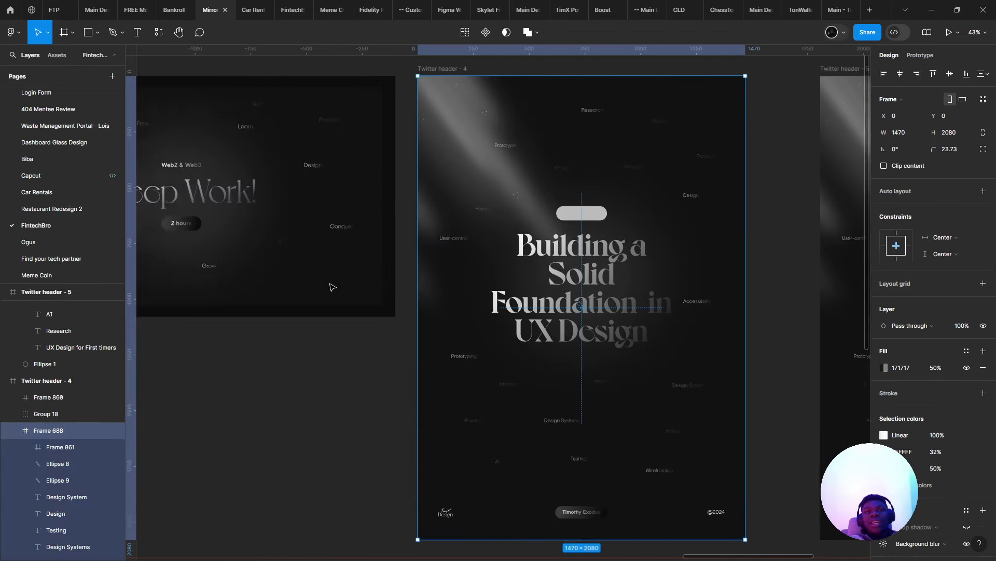
pyautogui.hscroll(6, 332, 287)
pyautogui.hscroll(2, 332, 287)
pyautogui.doubleClick(289, 276)
# - In the browser, start a new tab and search for 'soli'
pyautogui.hotkey('alt', 'Tab')
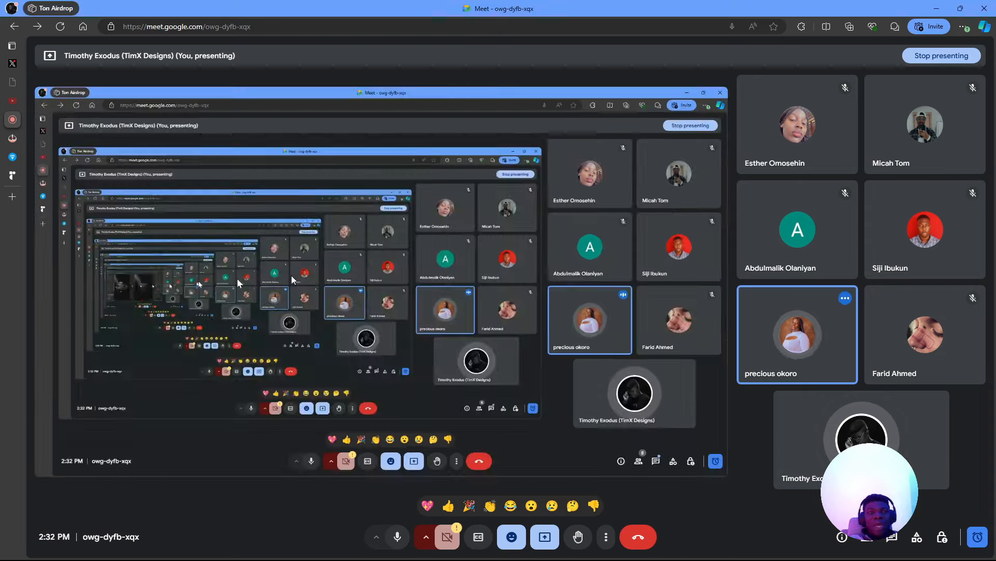
pyautogui.click(19, 195)
pyautogui.write('ton')
pyautogui.hotkey('ctrl', 'a')
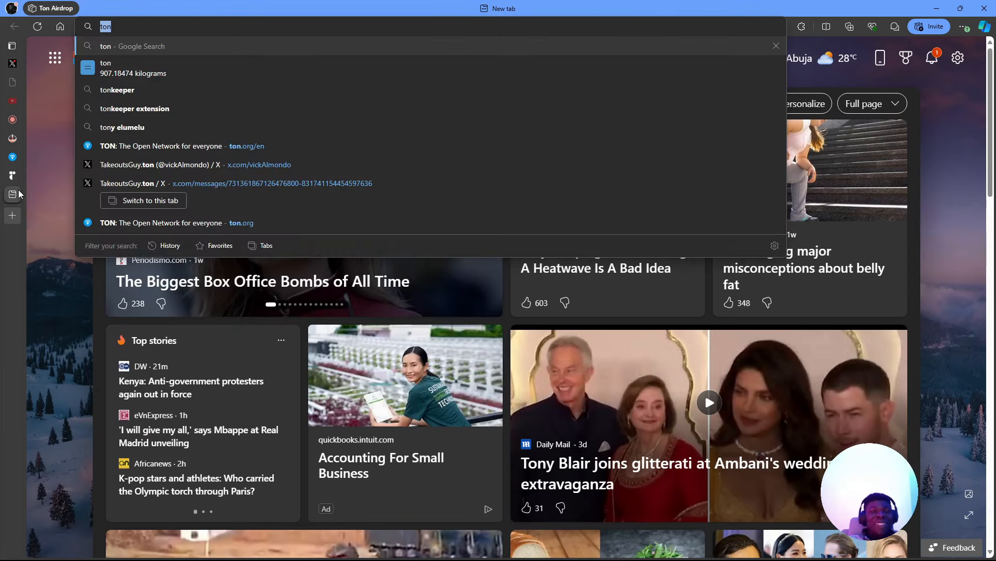
pyautogui.press('BackSpace')
pyautogui.write('soli')
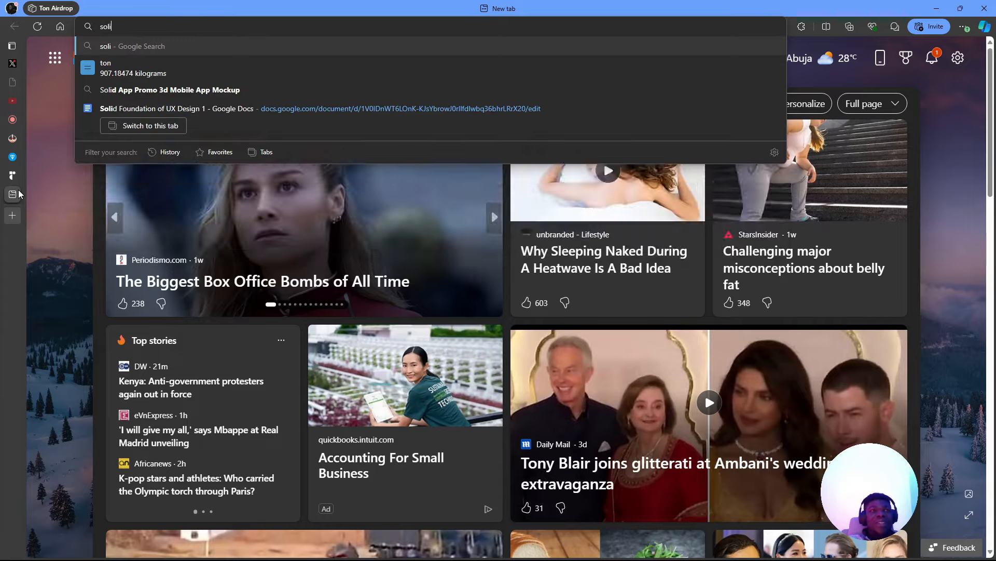
# - Switch to the 'Solid Foundation of UX Design' document and scroll to its title page
pyautogui.click(158, 214)
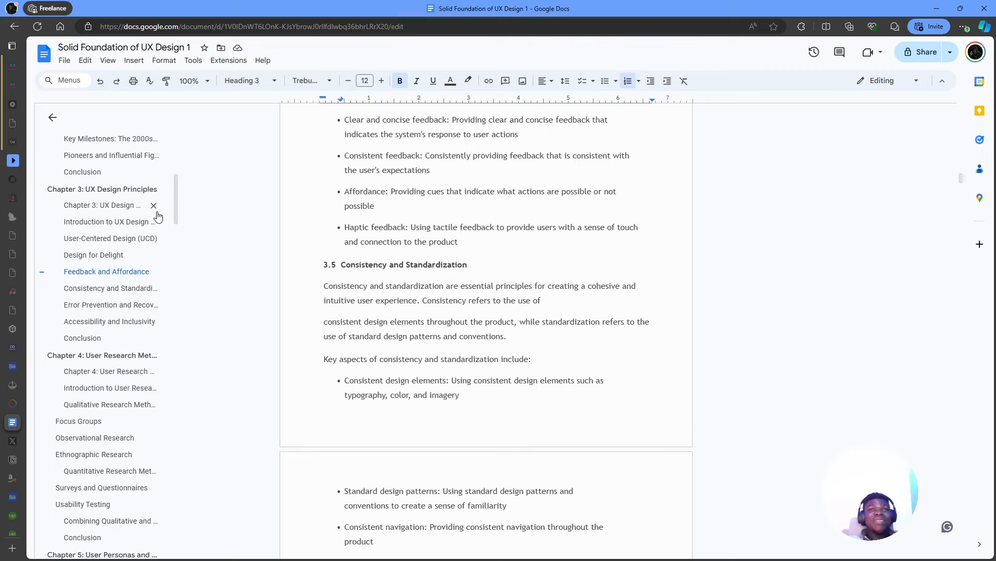
pyautogui.scroll(20, 472, 200)
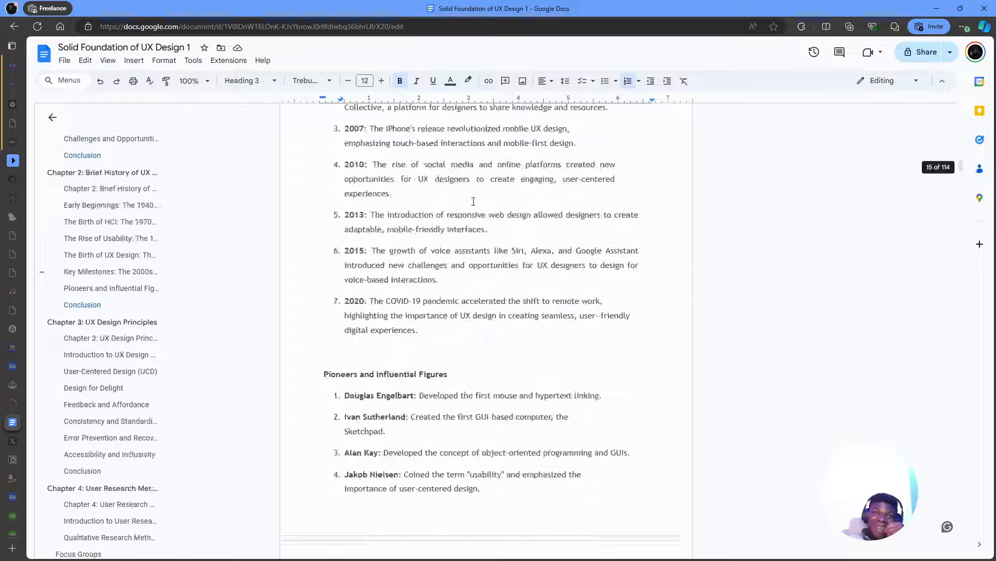
pyautogui.scroll(20, 473, 201)
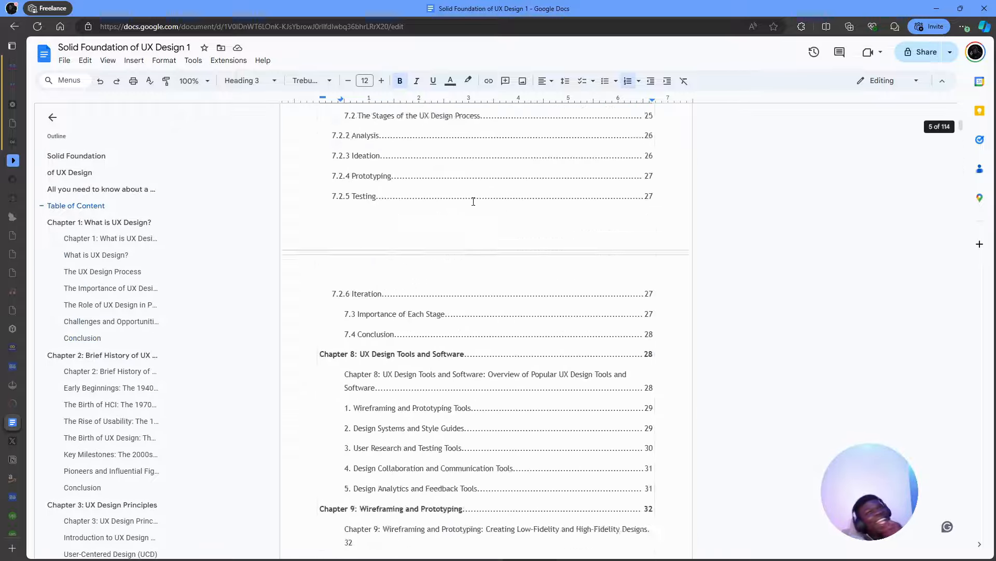
pyautogui.scroll(6, 473, 203)
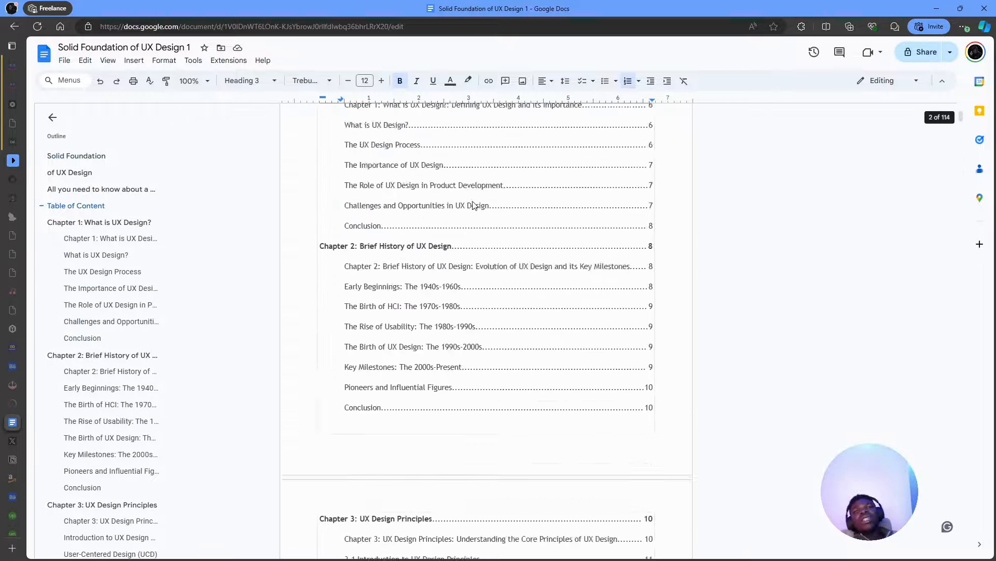
pyautogui.scroll(-1, 473, 201)
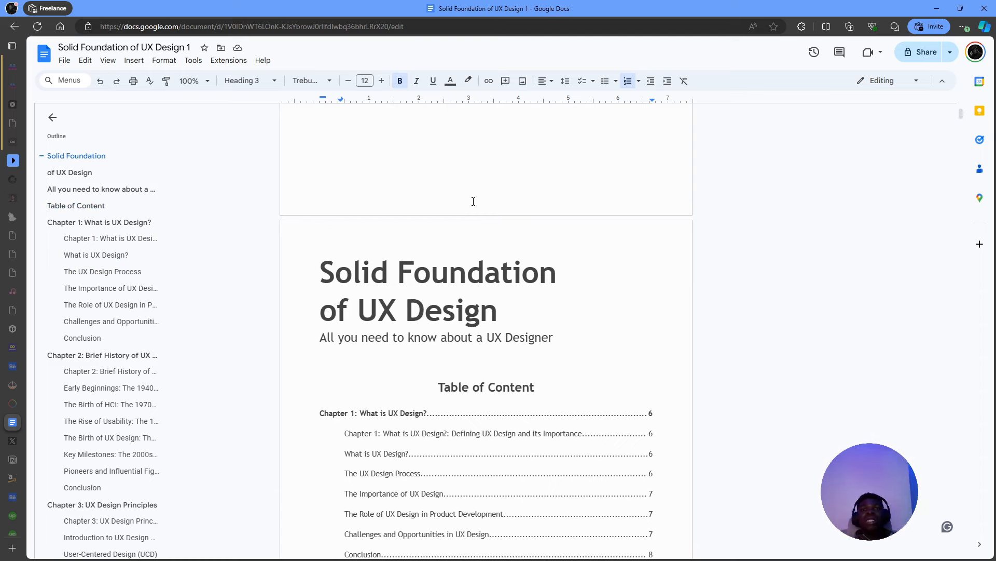
# - Insert a page break after 'Designer' and delete the blank line above Table of Content
pyautogui.click(544, 310)
pyautogui.click(559, 333)
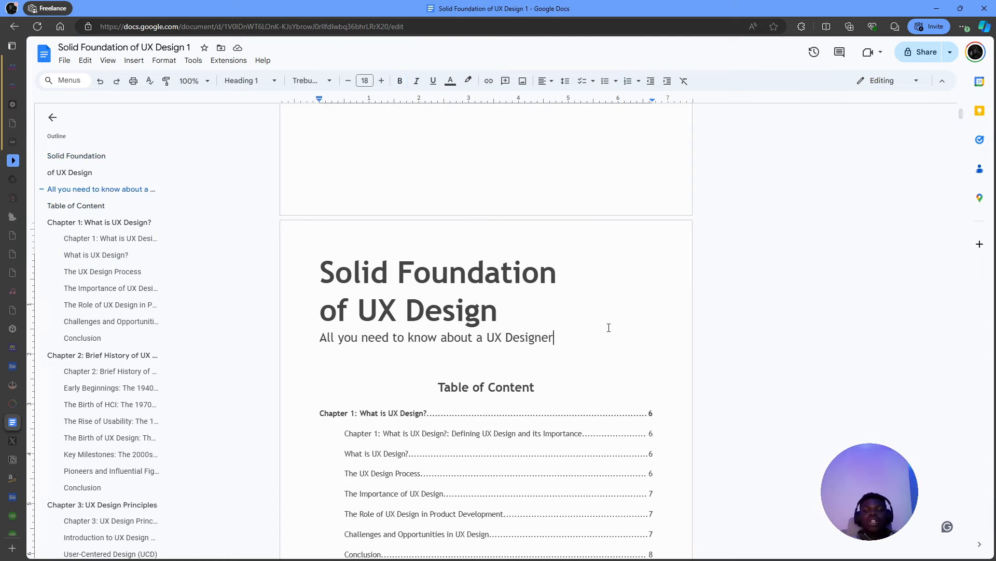
pyautogui.hotkey('ctrl', 'Return')
pyautogui.scroll(-5, 609, 327)
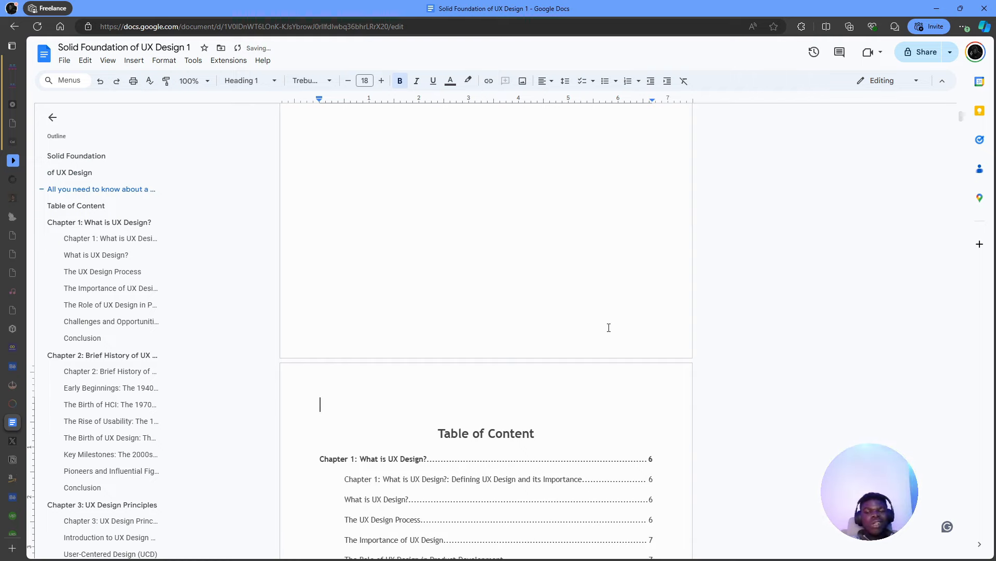
pyautogui.press('Delete')
pyautogui.scroll(-12, 609, 327)
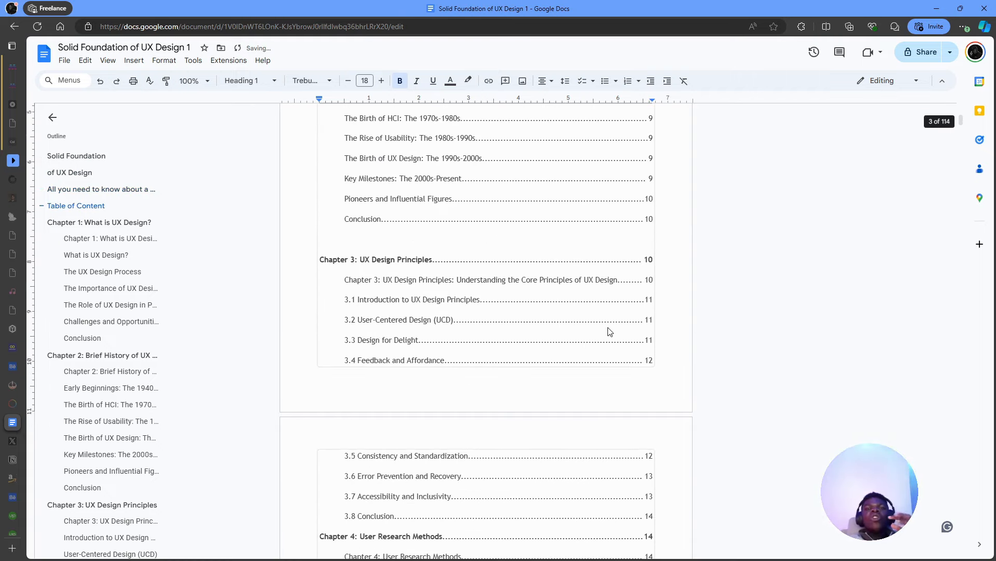
pyautogui.scroll(-1, 610, 331)
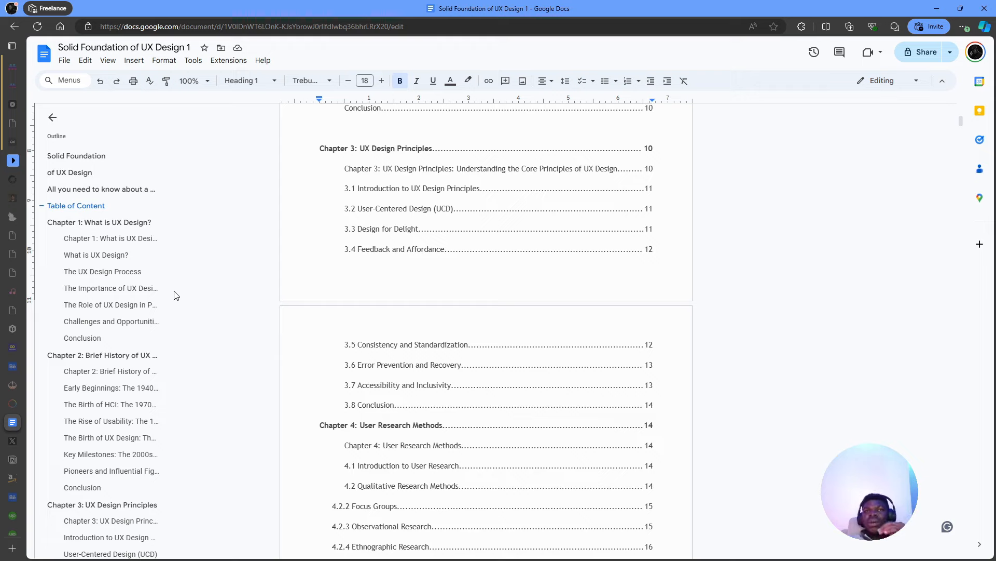
pyautogui.scroll(15, 363, 260)
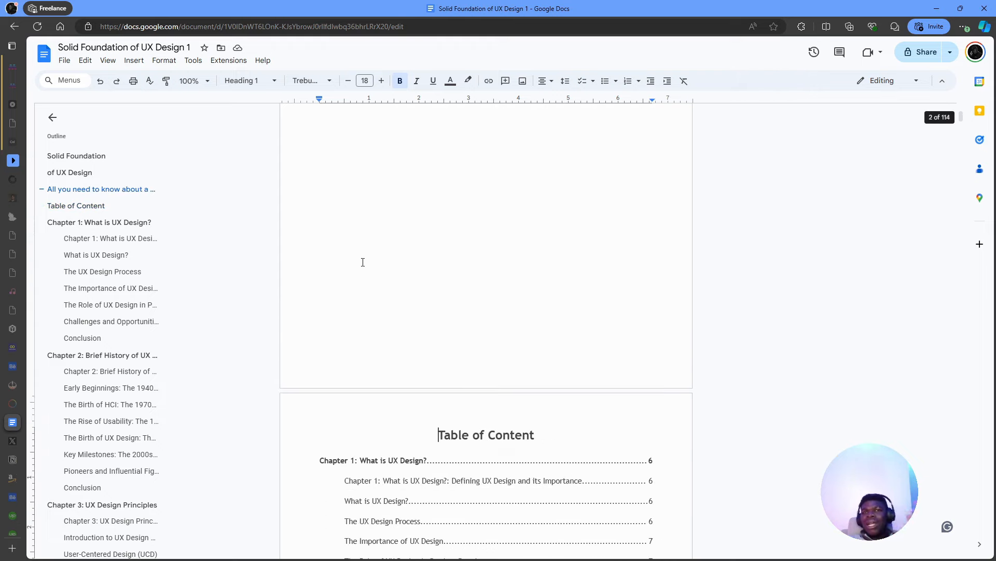
pyautogui.scroll(10, 363, 262)
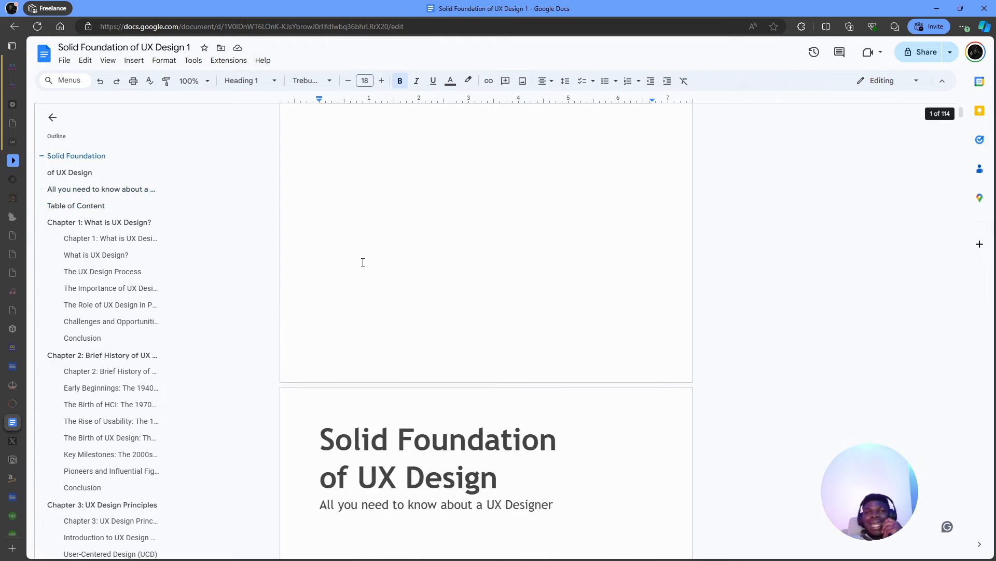
pyautogui.scroll(-2, 363, 262)
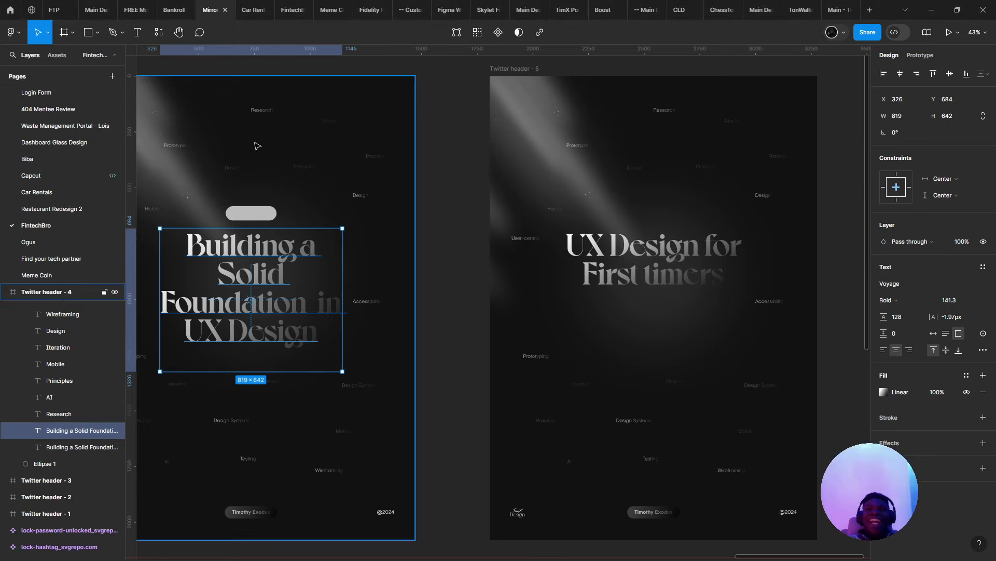
# - Back in the TonWallet file, make the Existing Wallet card arrow's stroke white (FFFFFF)
pyautogui.click(794, 10)
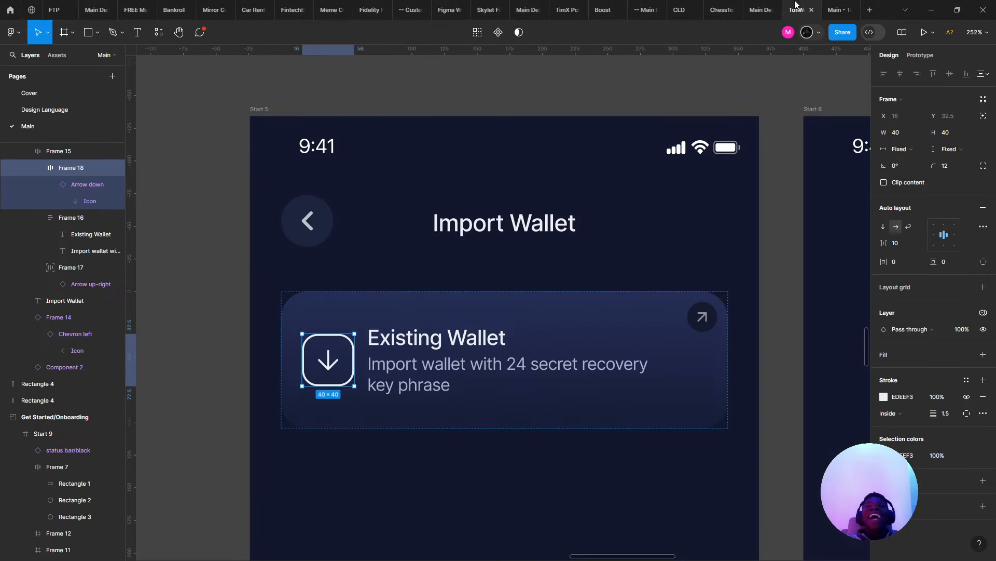
pyautogui.click(482, 250)
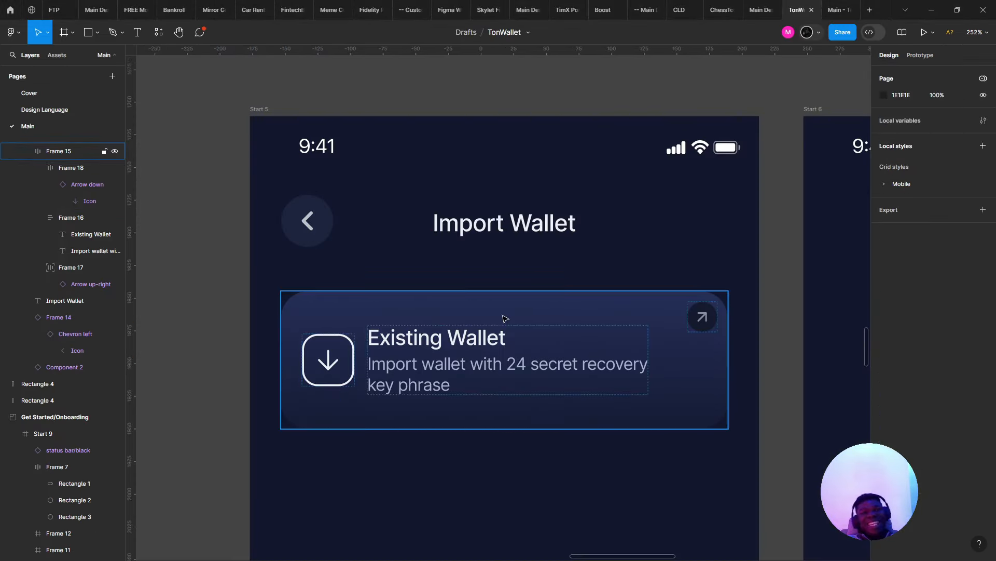
pyautogui.click(505, 318)
pyautogui.click(307, 220)
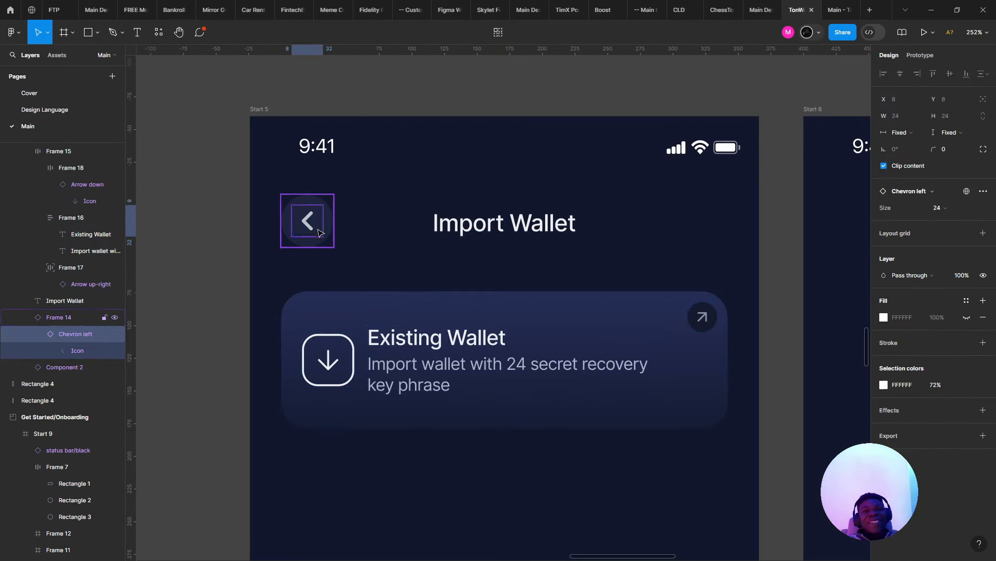
pyautogui.scroll(-5, 330, 238)
pyautogui.scroll(-2, 334, 247)
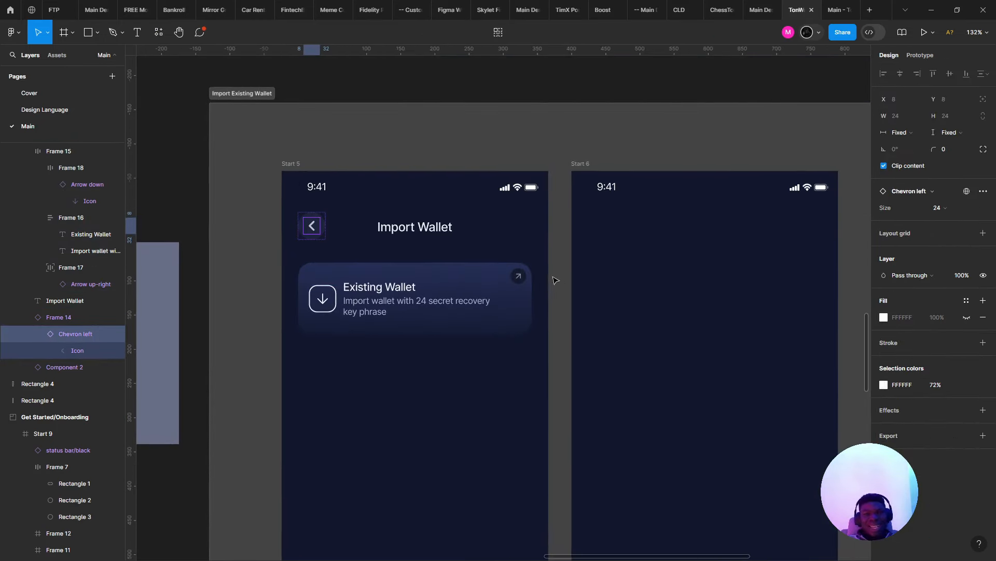
pyautogui.click(519, 277)
pyautogui.scroll(3, 519, 277)
pyautogui.scroll(3, 520, 278)
pyautogui.doubleClick(519, 277)
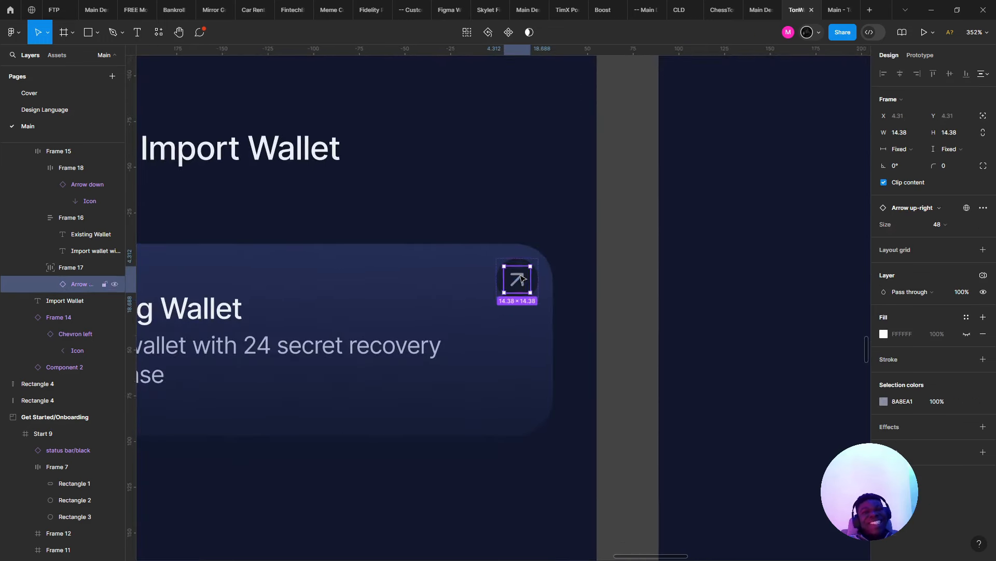
pyautogui.scroll(2, 516, 281)
pyautogui.doubleClick(531, 279)
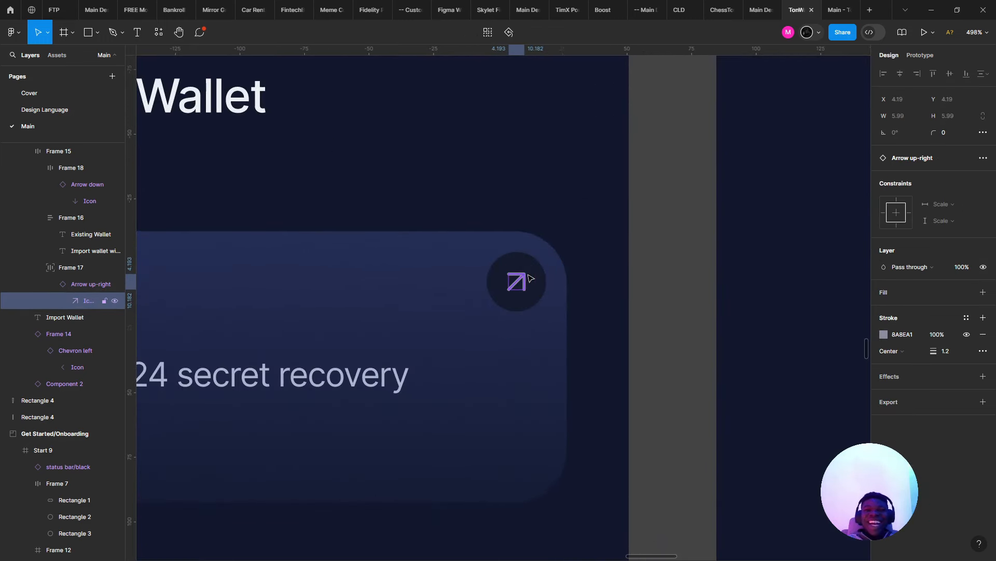
pyautogui.click(885, 334)
pyautogui.moveTo(833, 321); pyautogui.dragTo(671, 230)
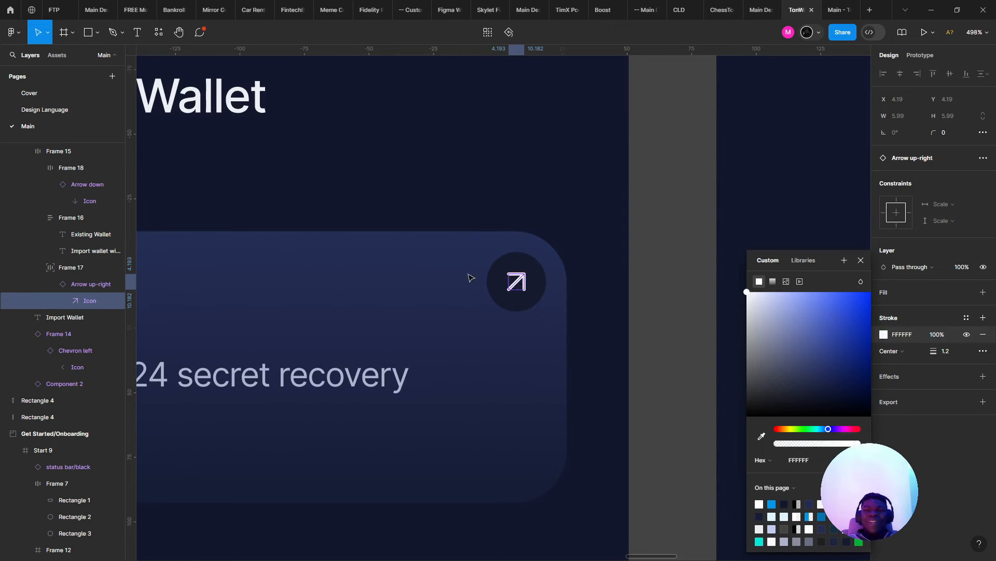
# - Ungroup the Frame 17 wrapper around the arrow icon
pyautogui.click(539, 297)
pyautogui.scroll(-5, 536, 297)
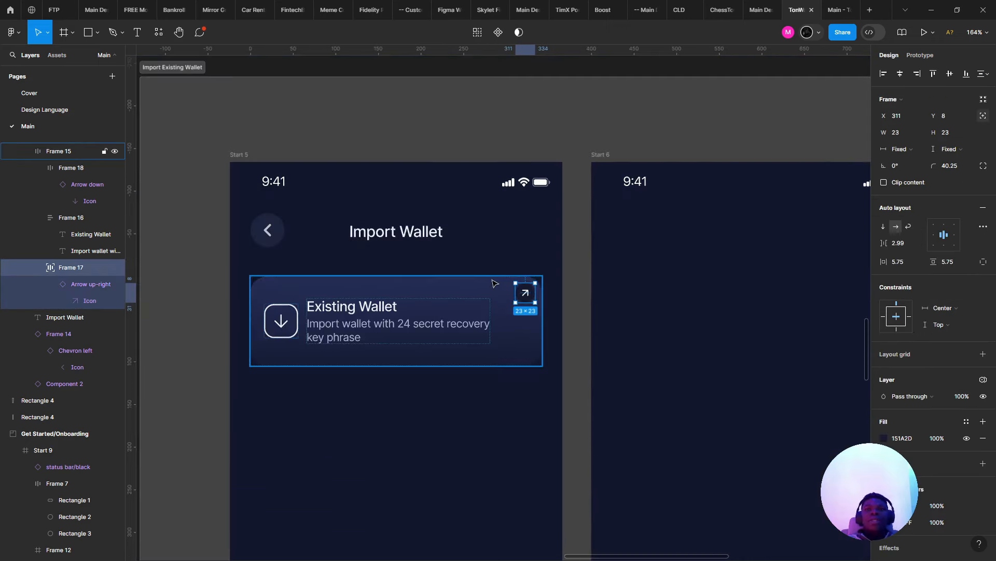
pyautogui.hotkey('ctrl', 'shift', 'g')
# - Set the Arrow up-right icon's fill opacity to 44%
pyautogui.click(529, 253)
pyautogui.scroll(-2, 529, 253)
pyautogui.scroll(5, 531, 255)
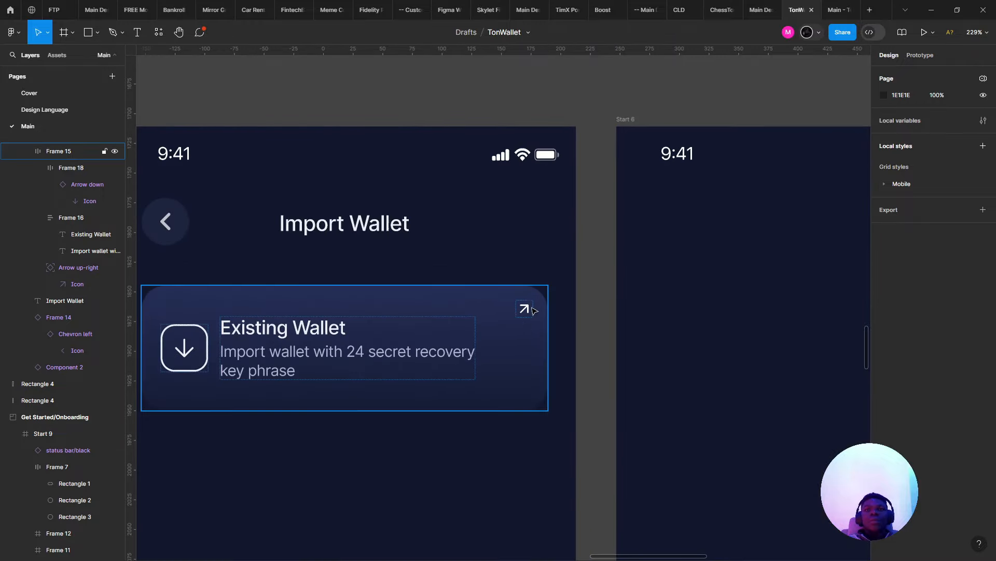
pyautogui.click(521, 315)
pyautogui.scroll(2, 521, 314)
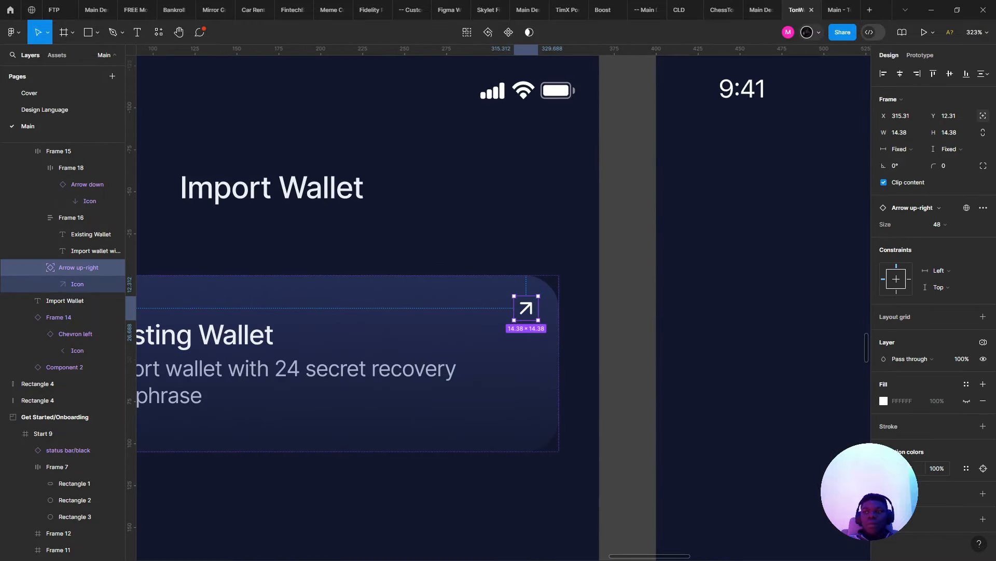
pyautogui.click(884, 468)
pyautogui.click(814, 444)
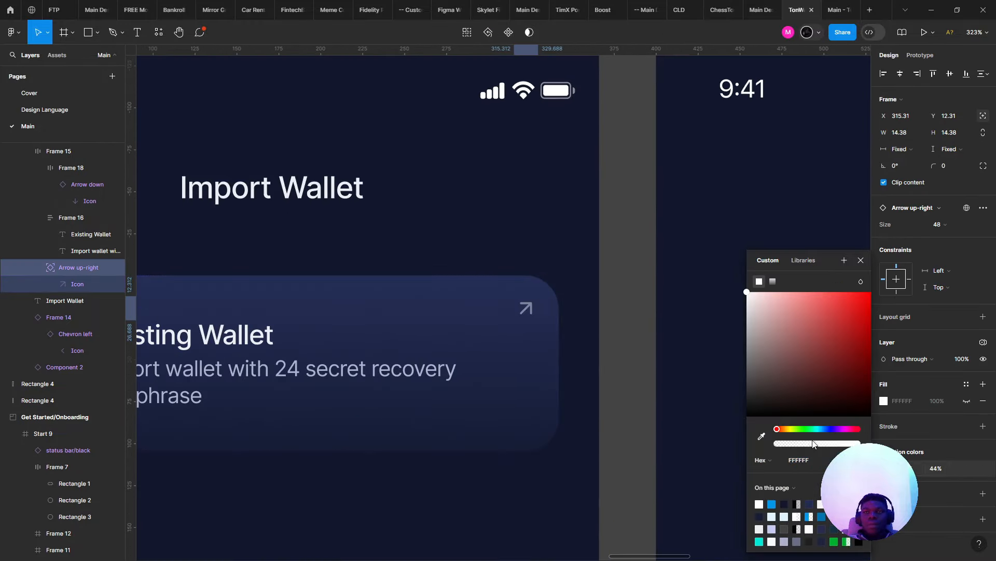
pyautogui.click(963, 140)
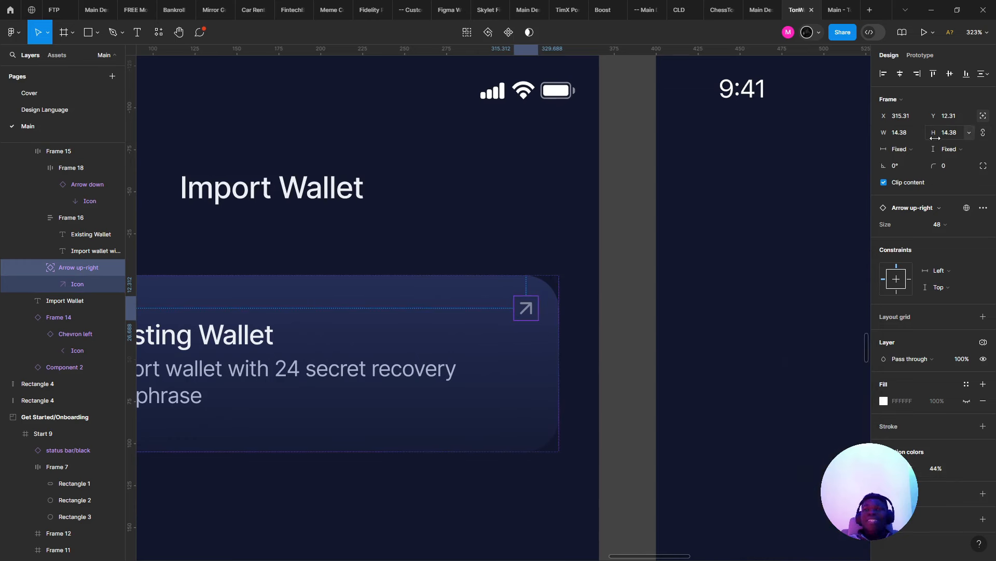
# - Resize the arrow icon to 24×24
pyautogui.click(950, 136)
pyautogui.write('24')
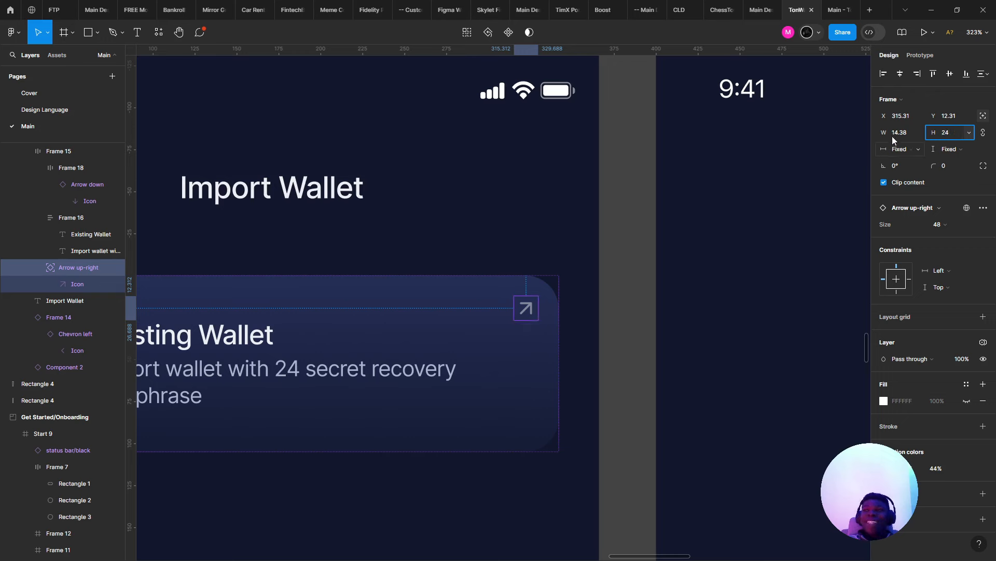
pyautogui.click(894, 132)
pyautogui.press('Return')
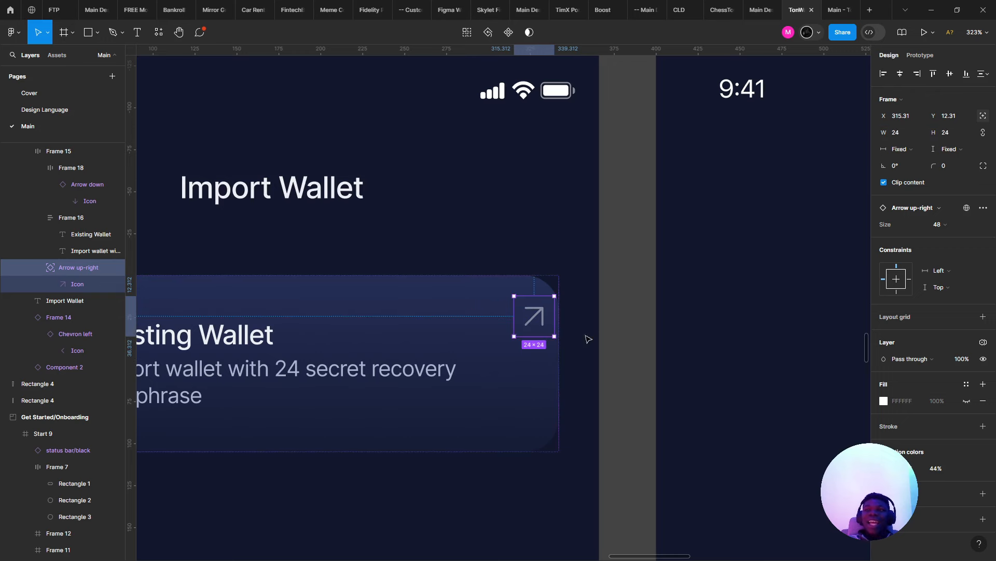
# - Position the arrow in the card's top-right at X 310, Y 8
pyautogui.moveTo(526, 314); pyautogui.dragTo(511, 309)
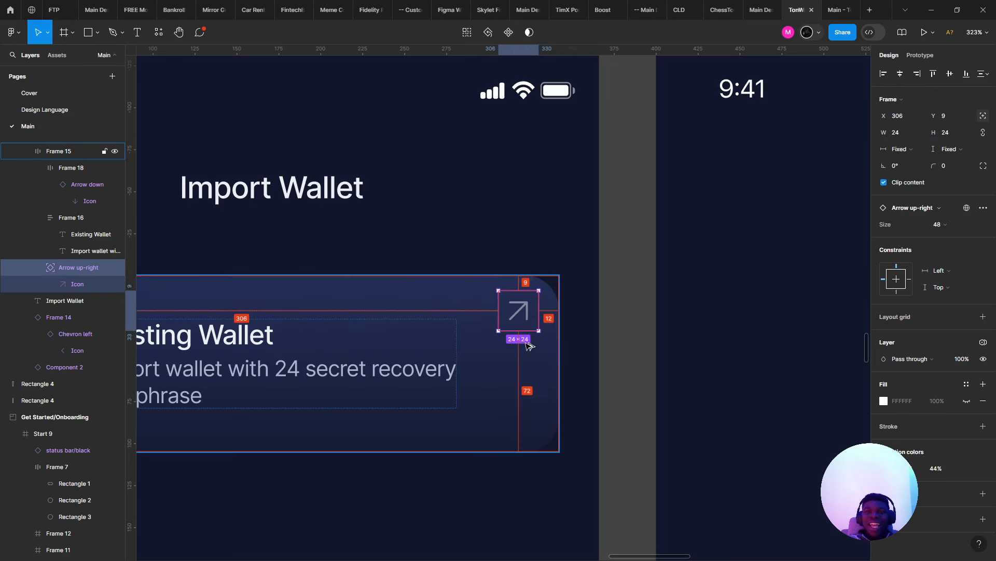
pyautogui.press('Down')
pyautogui.press('Down')
pyautogui.press('Up')
pyautogui.press('Up')
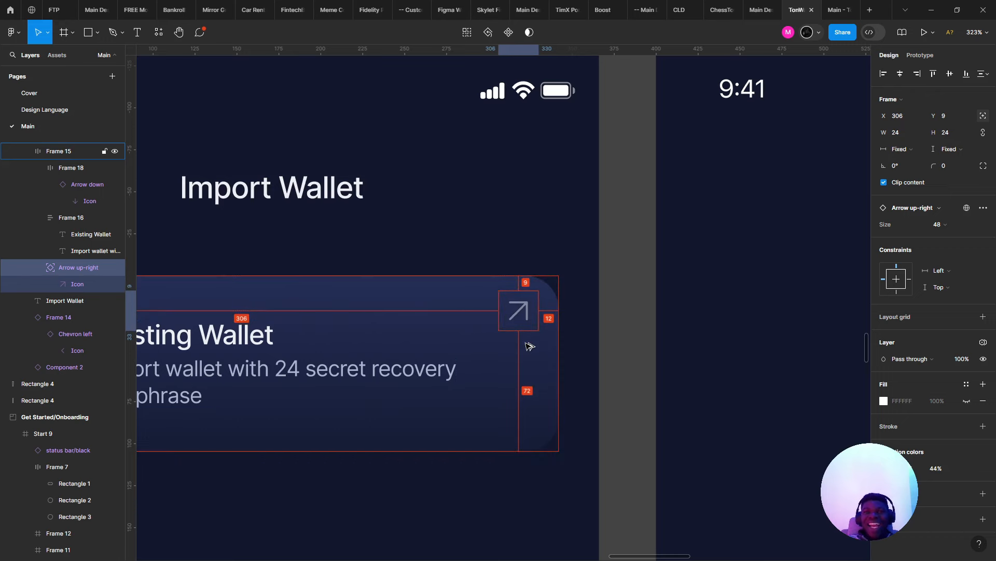
pyautogui.press('Right')
pyautogui.press('Right')
pyautogui.press('Right')
pyautogui.press('Right')
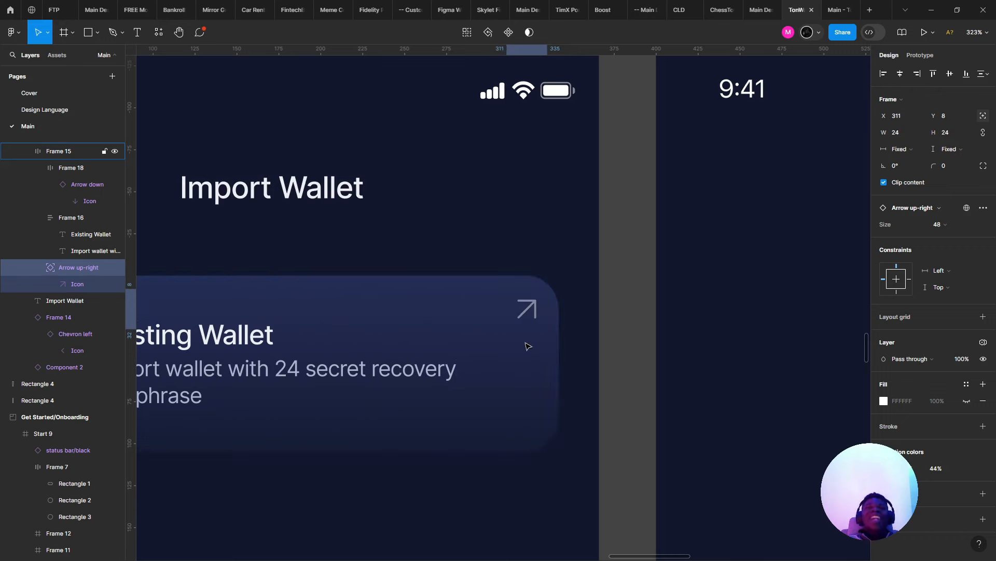
pyautogui.press('Up')
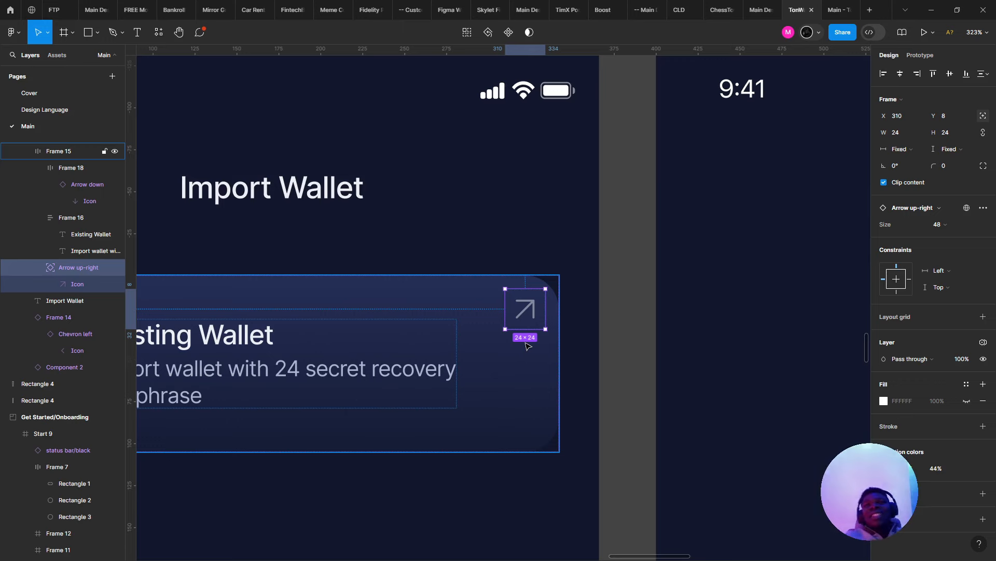
# - Check the arrow's distances to the card edges and undo an accidental card move
pyautogui.press('alt')
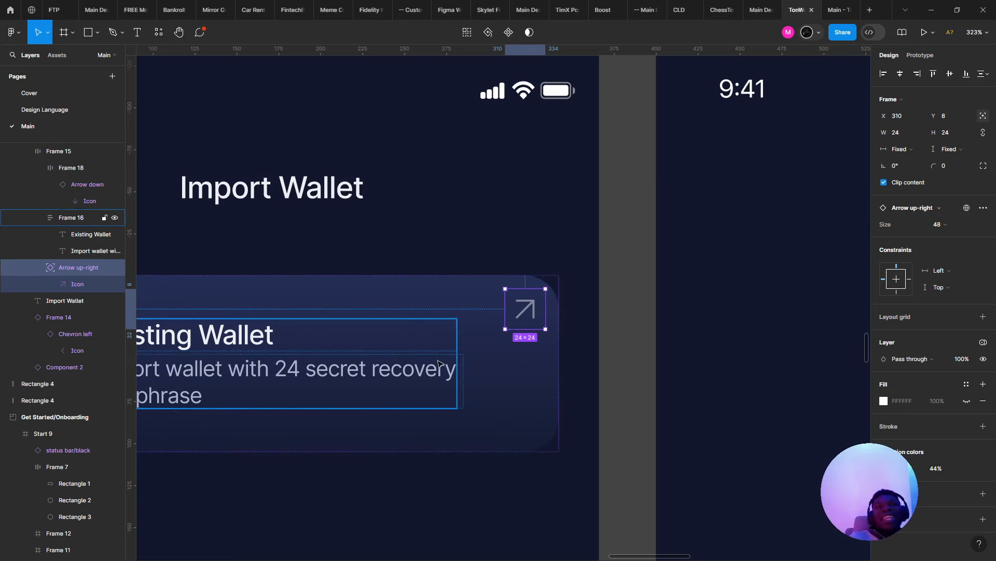
pyautogui.hscroll(-3, 440, 367)
pyautogui.scroll(-1, 437, 367)
pyautogui.moveTo(207, 353); pyautogui.dragTo(235, 357)
pyautogui.hotkey('ctrl', 'z')
pyautogui.hotkey('ctrl', 'z')
# - Select the Existing Wallet card (Frame 15) and change its corner radius to 17
pyautogui.doubleClick(240, 355)
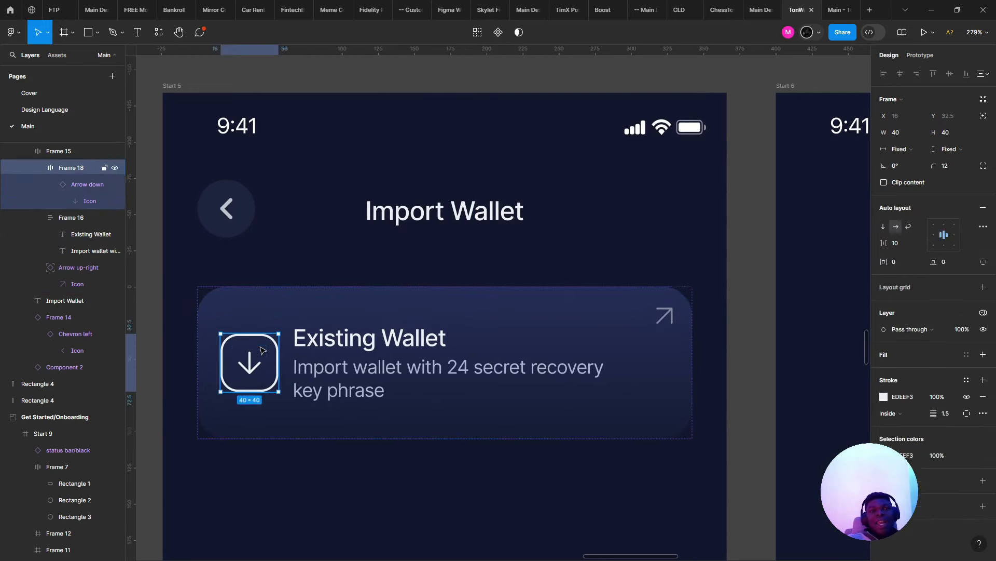
pyautogui.click(285, 364)
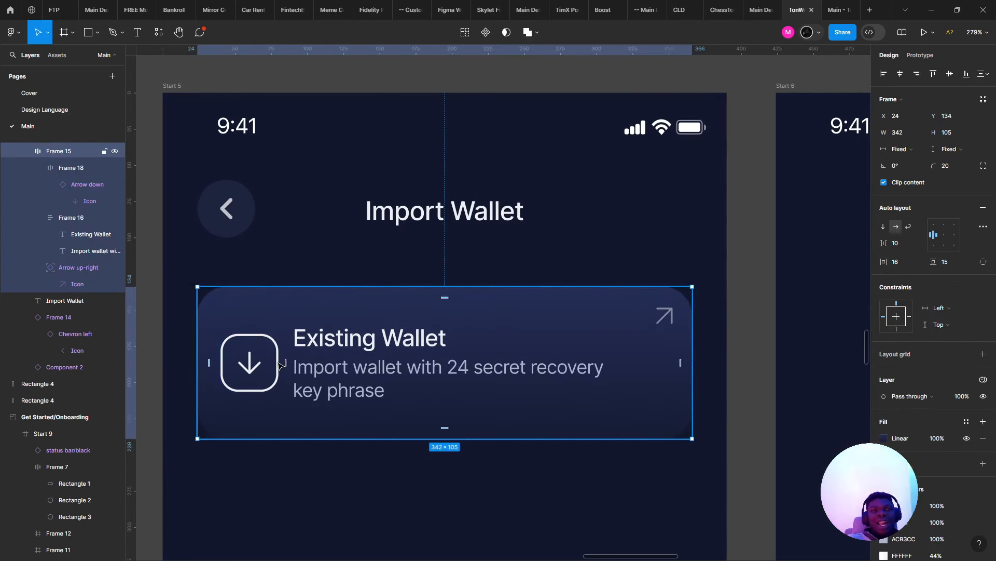
pyautogui.click(276, 363)
pyautogui.scroll(-2, 277, 362)
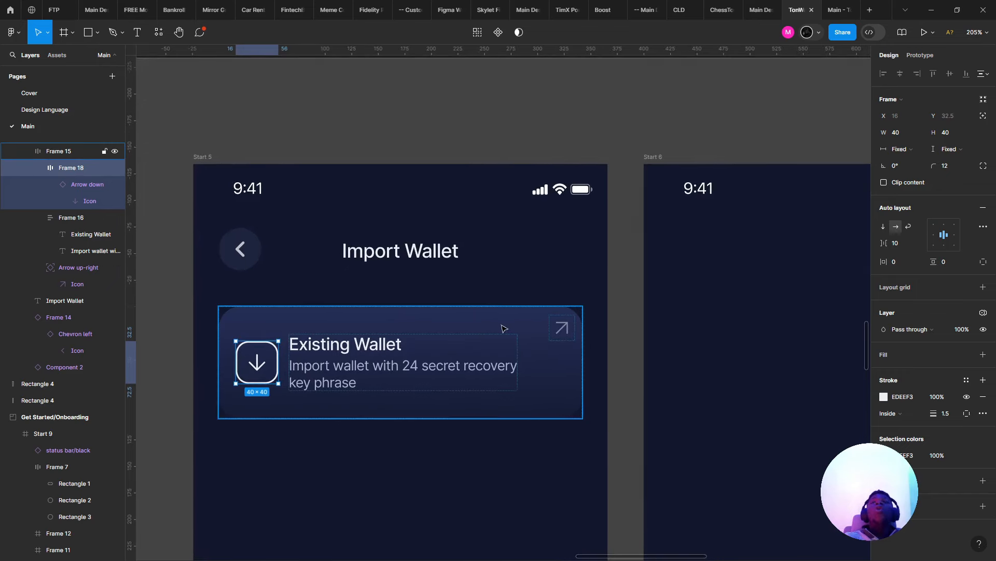
pyautogui.click(560, 328)
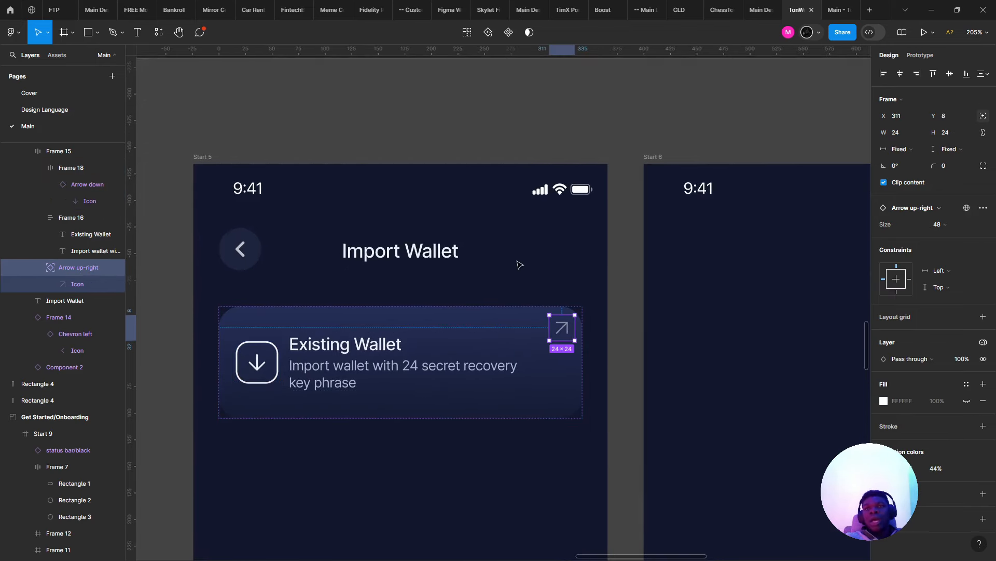
pyautogui.click(515, 303)
pyautogui.click(516, 309)
pyautogui.click(883, 182)
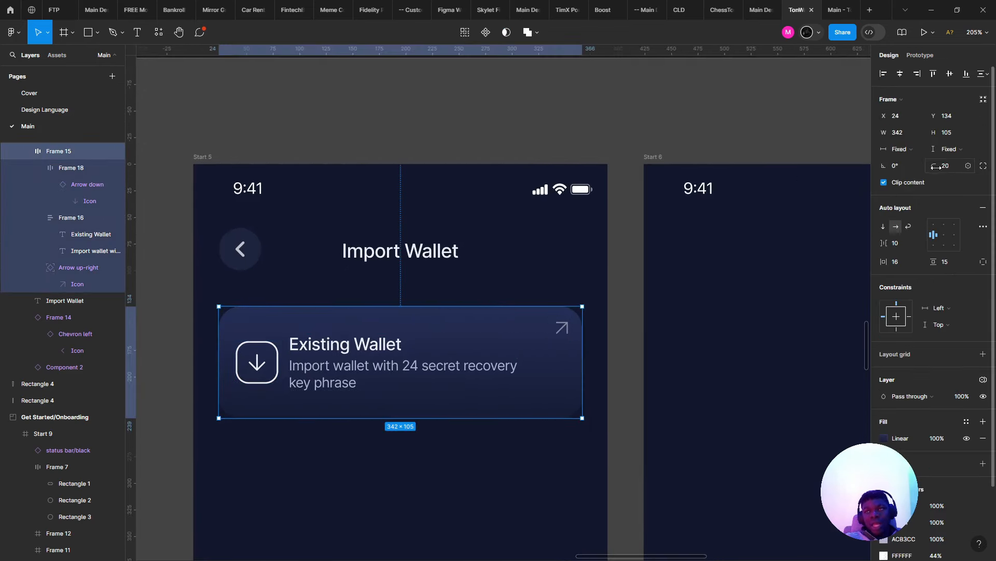
pyautogui.write('17')
pyautogui.press('Return')
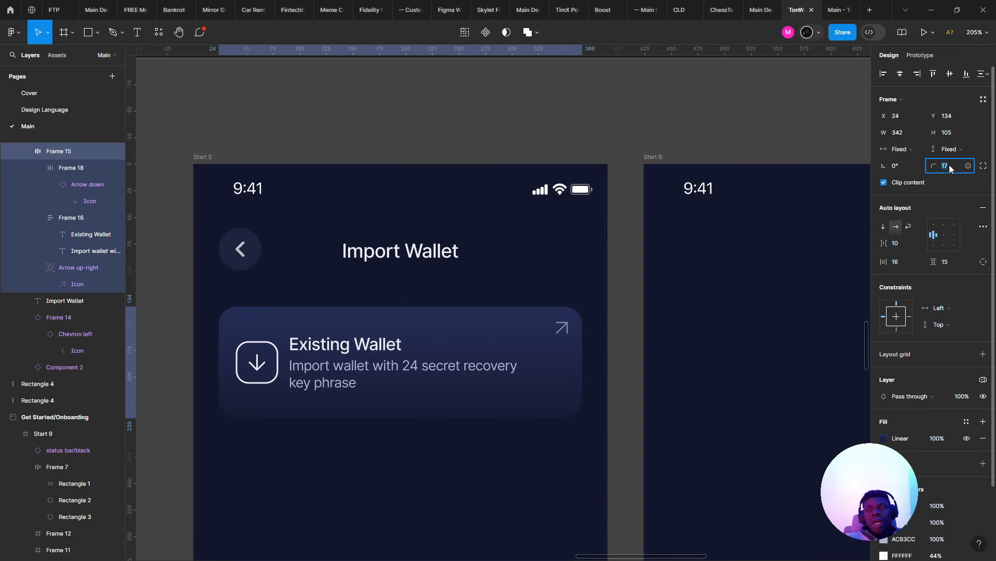
pyautogui.click(758, 195)
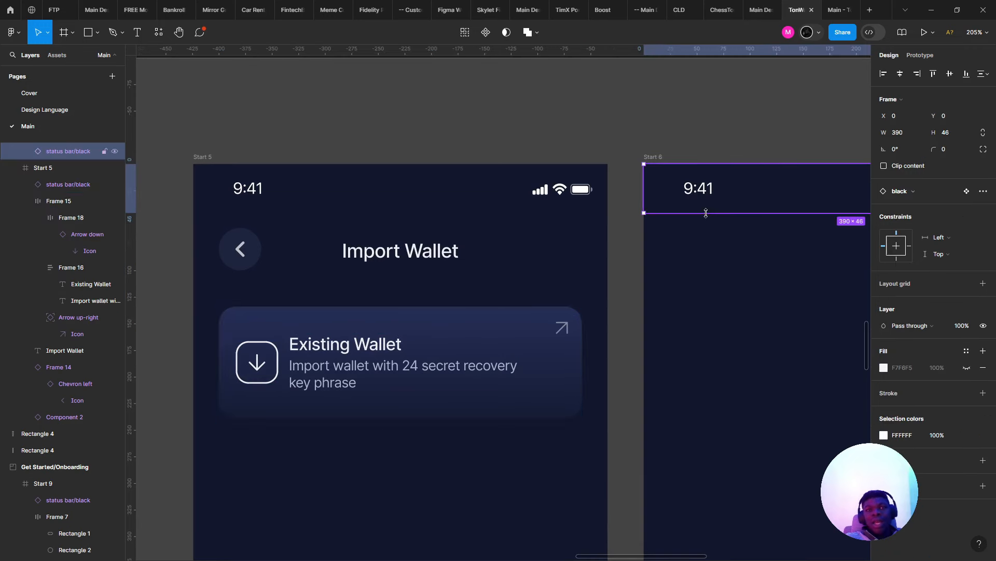
# - Select the Existing Wallet title text inside the card's text group
pyautogui.click(525, 342)
pyautogui.click(447, 351)
pyautogui.click(380, 354)
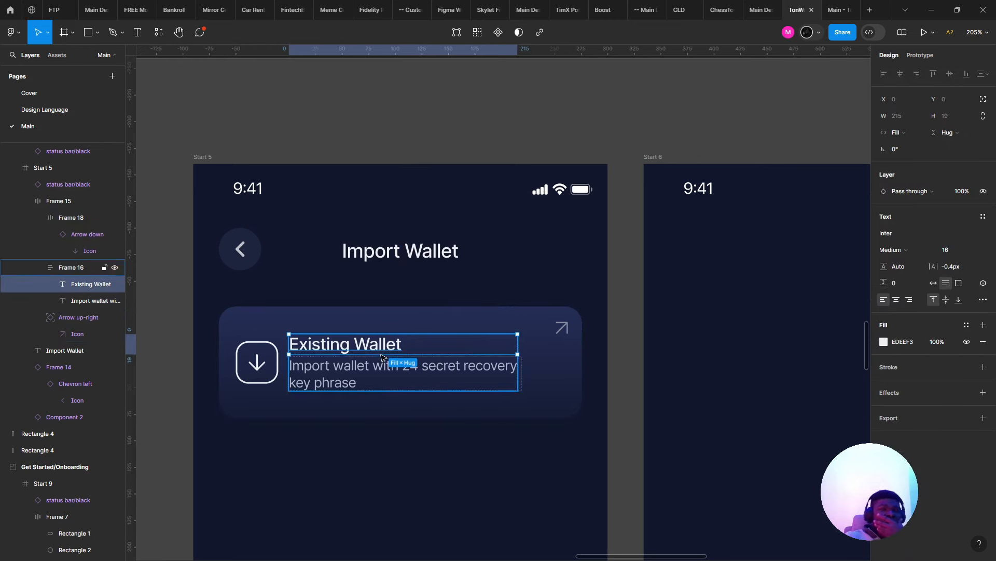
pyautogui.click(407, 329)
pyautogui.doubleClick(375, 344)
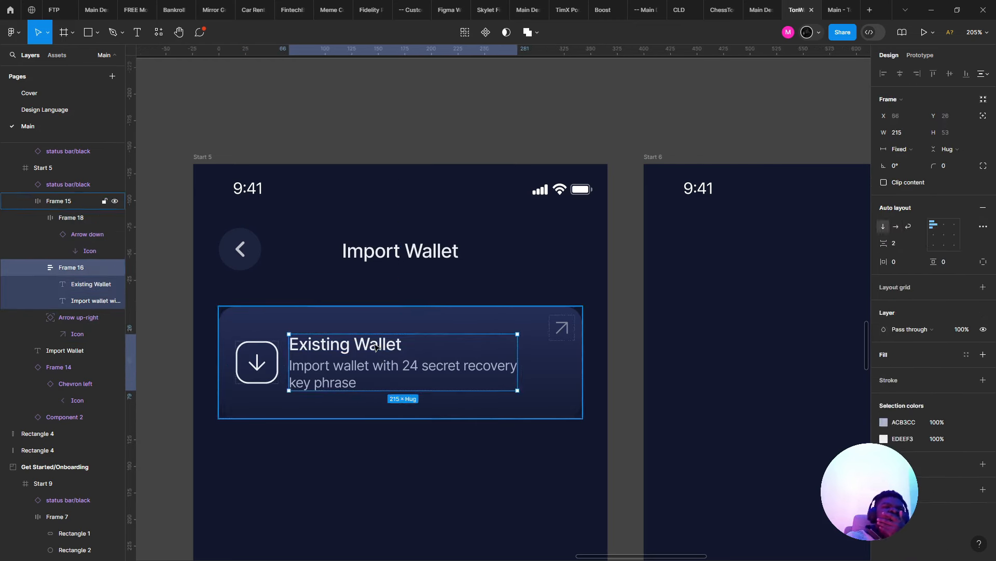
pyautogui.doubleClick(374, 344)
pyautogui.press('Escape')
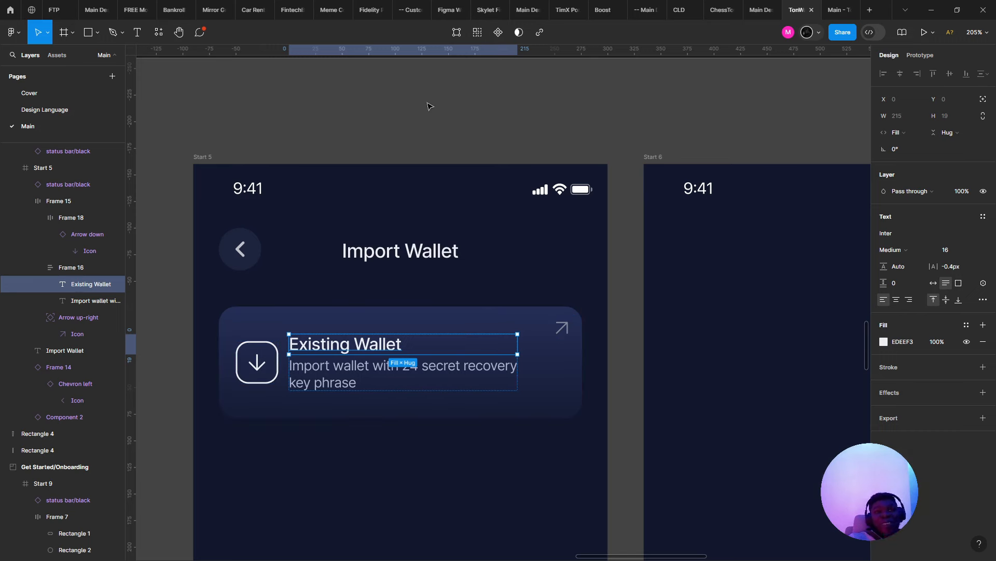
pyautogui.moveTo(566, 5)
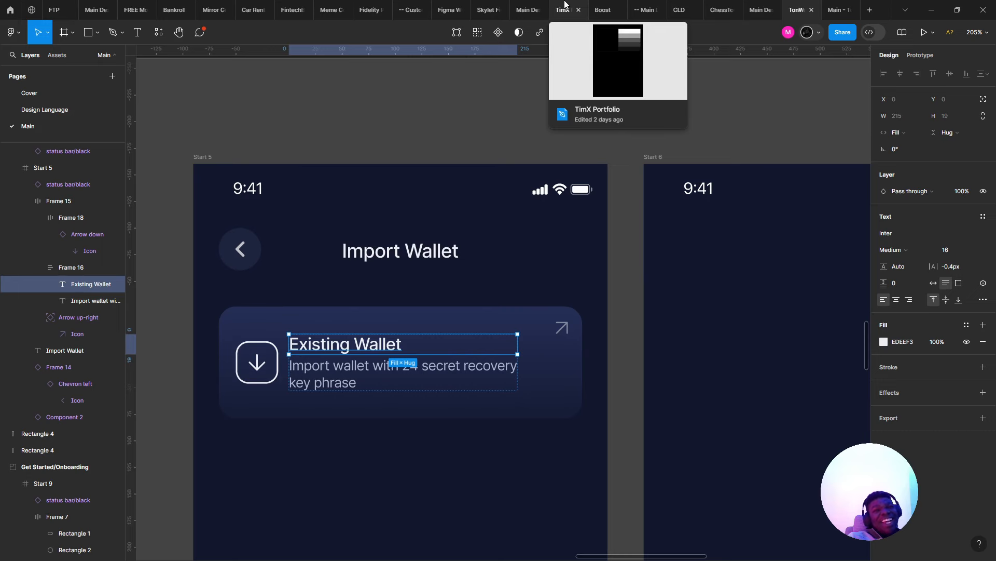
# - Set the card's title-and-description group (Frame 16) width to Hug contents
pyautogui.scroll(-2, 429, 231)
pyautogui.scroll(3, 430, 233)
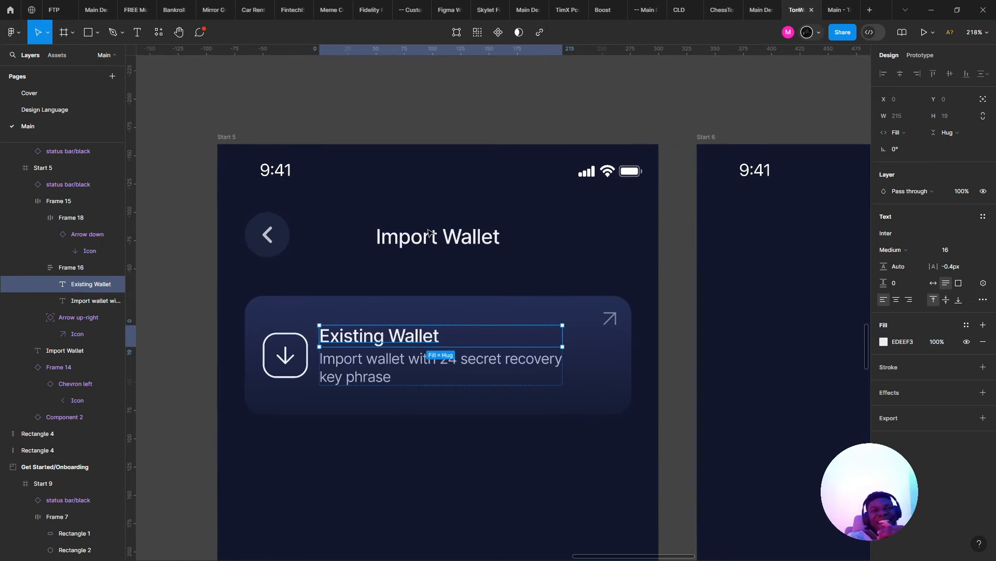
pyautogui.moveTo(554, 8)
pyautogui.scroll(-2, 436, 306)
pyautogui.scroll(2, 407, 294)
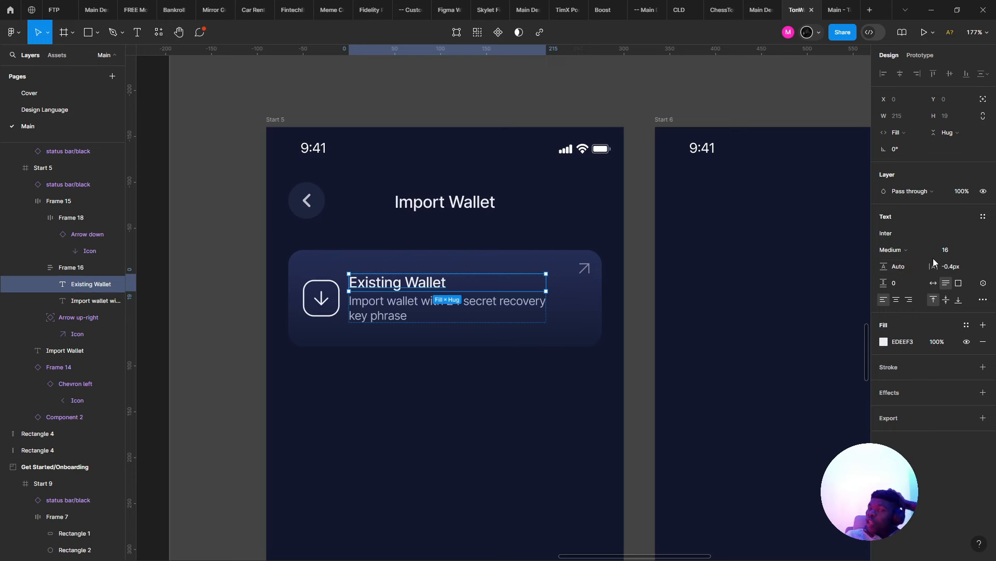
pyautogui.click(501, 267)
pyautogui.tripleClick(423, 296)
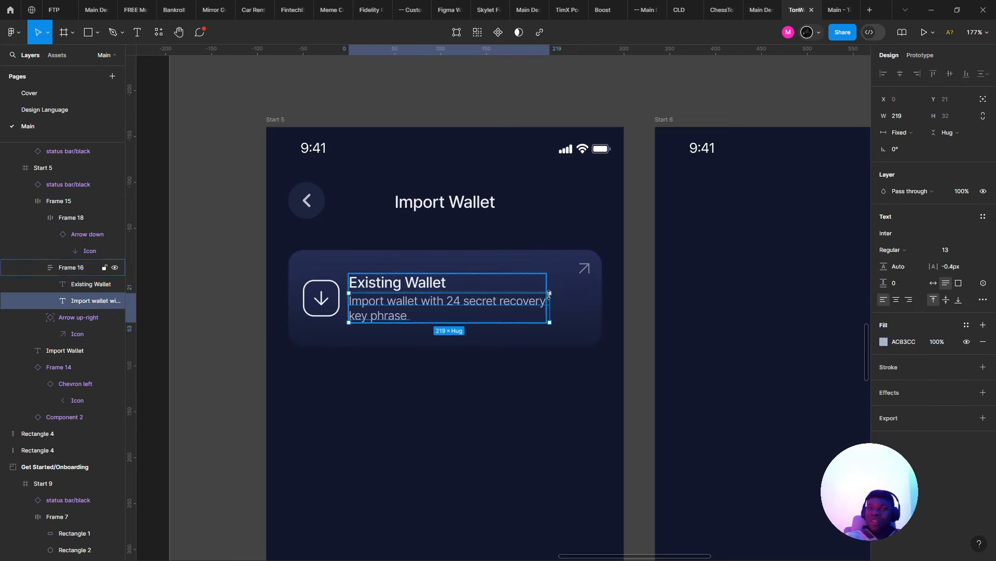
pyautogui.press('Escape')
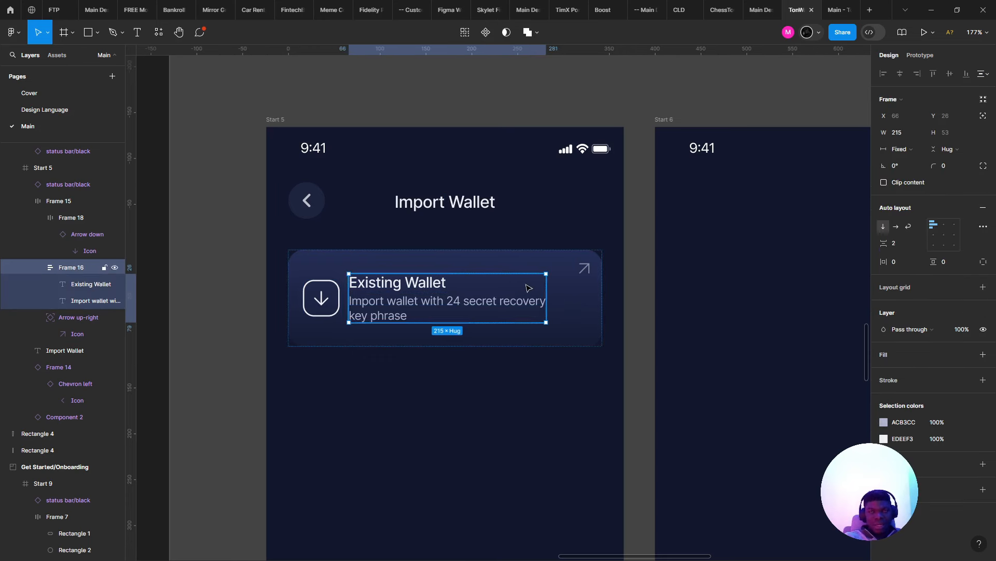
pyautogui.click(899, 158)
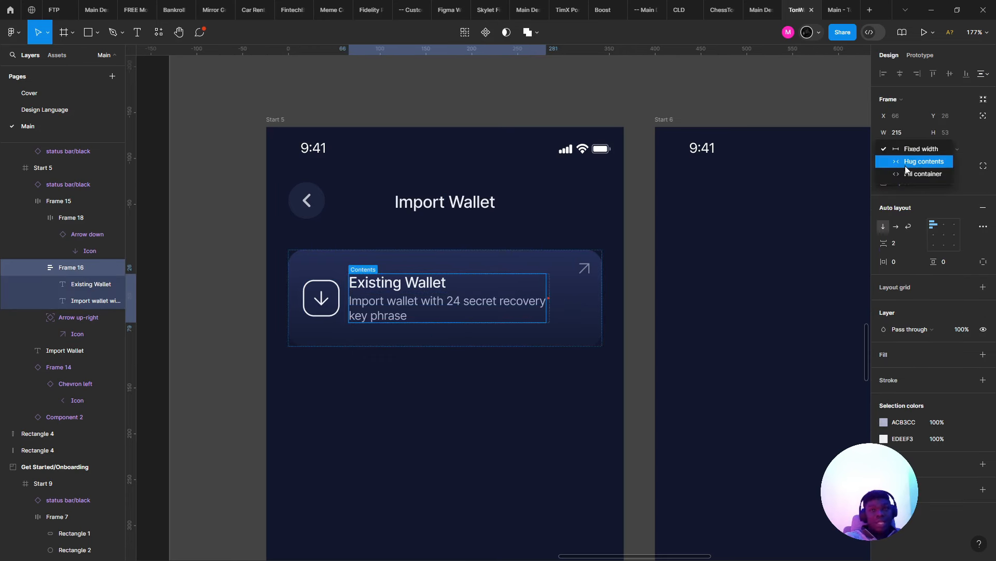
pyautogui.click(903, 161)
# - Preview the Import Wallet screen as a running prototype
pyautogui.click(394, 306)
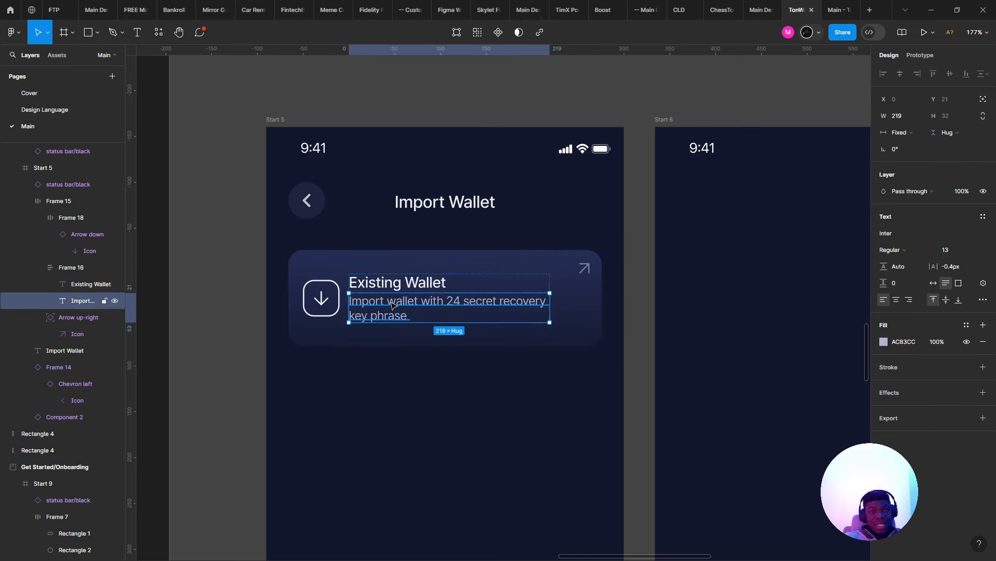
pyautogui.press('Escape')
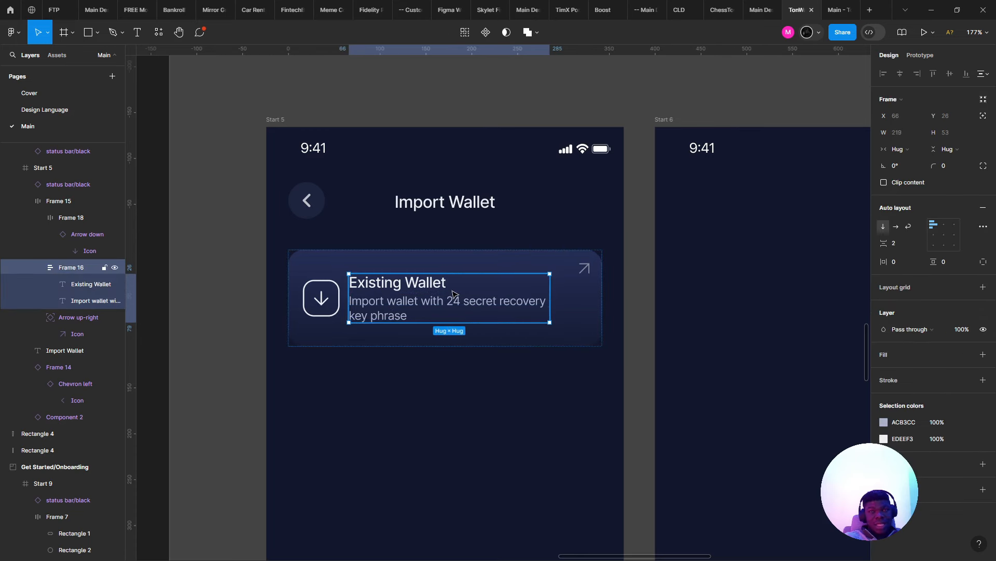
pyautogui.scroll(-1, 462, 291)
pyautogui.hotkey('ctrl', 'alt', 'Return')
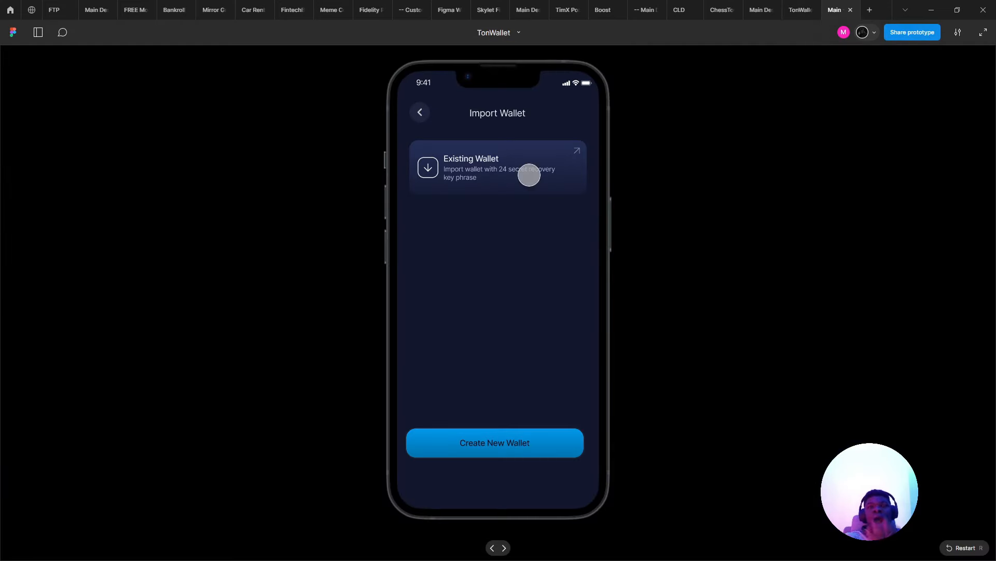
# - Set the Existing Wallet card's corner radius to 20 and recheck the prototype
pyautogui.click(801, 10)
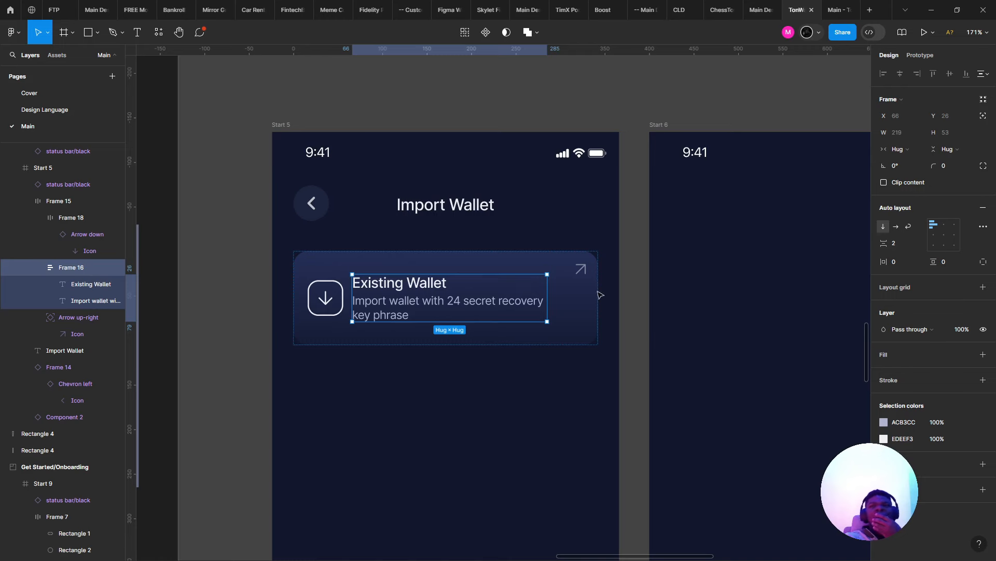
pyautogui.click(590, 306)
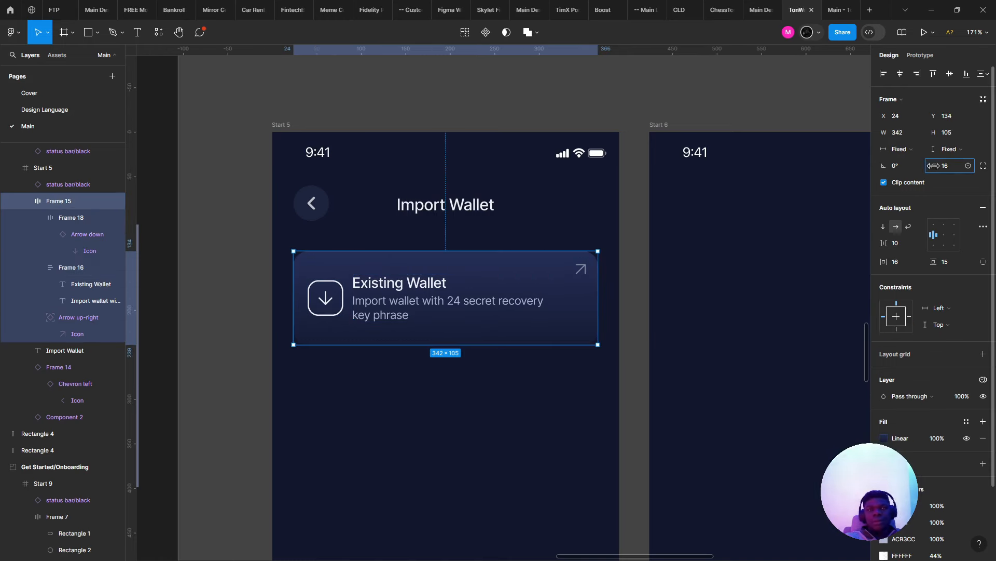
pyautogui.moveTo(930, 166); pyautogui.dragTo(930, 166)
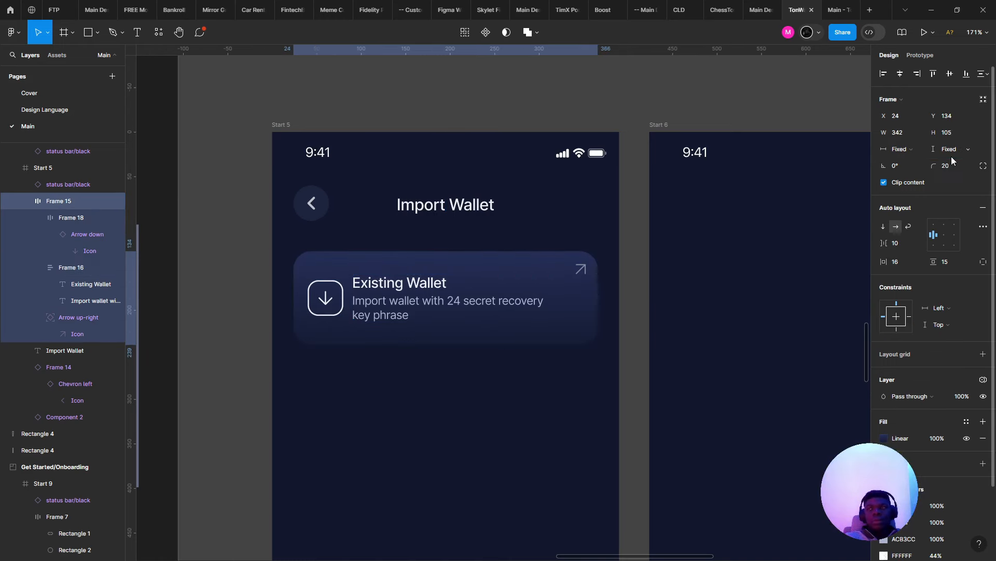
pyautogui.click(836, 6)
pyautogui.click(800, 5)
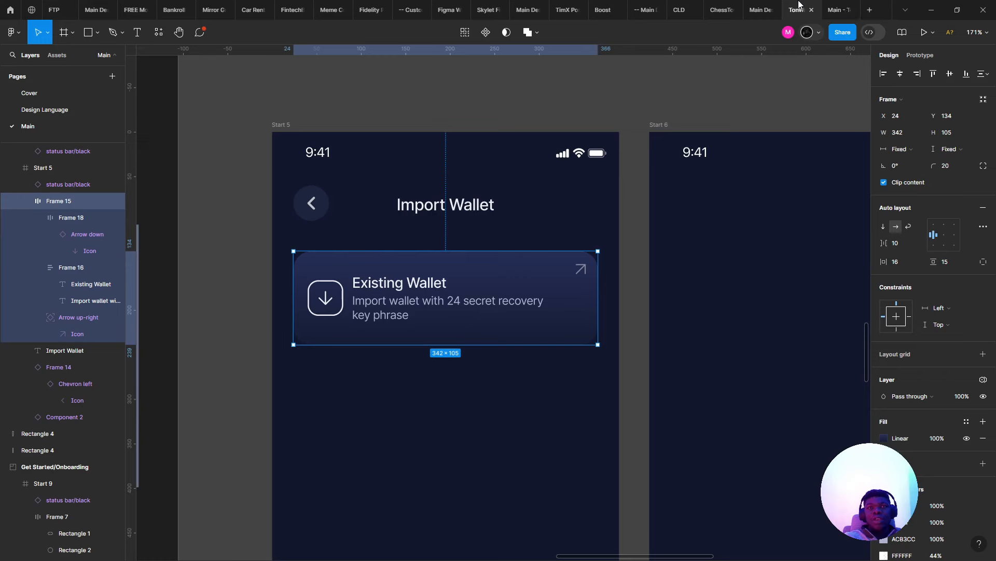
# - Wrap the arrow icon in an auto layout frame, sized about 55×55 with the icon centred
pyautogui.click(359, 309)
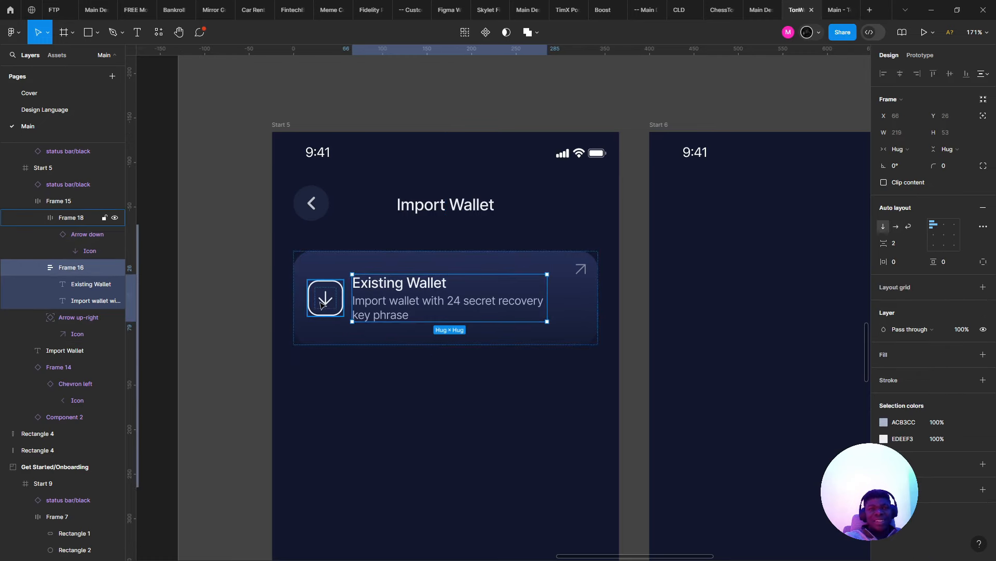
pyautogui.scroll(5, 322, 304)
pyautogui.click(330, 294)
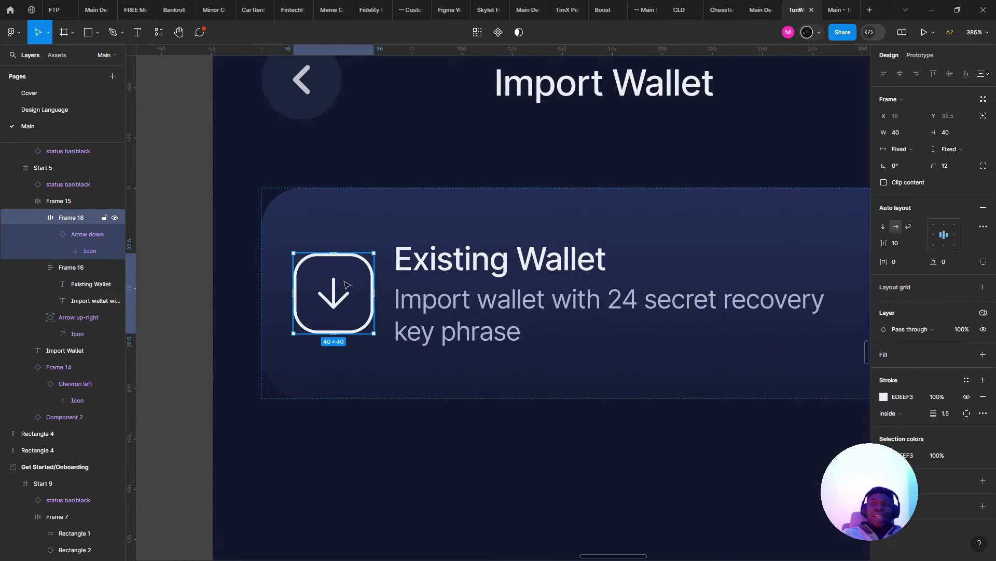
pyautogui.scroll(3, 314, 246)
pyautogui.hotkey('shift', 'a')
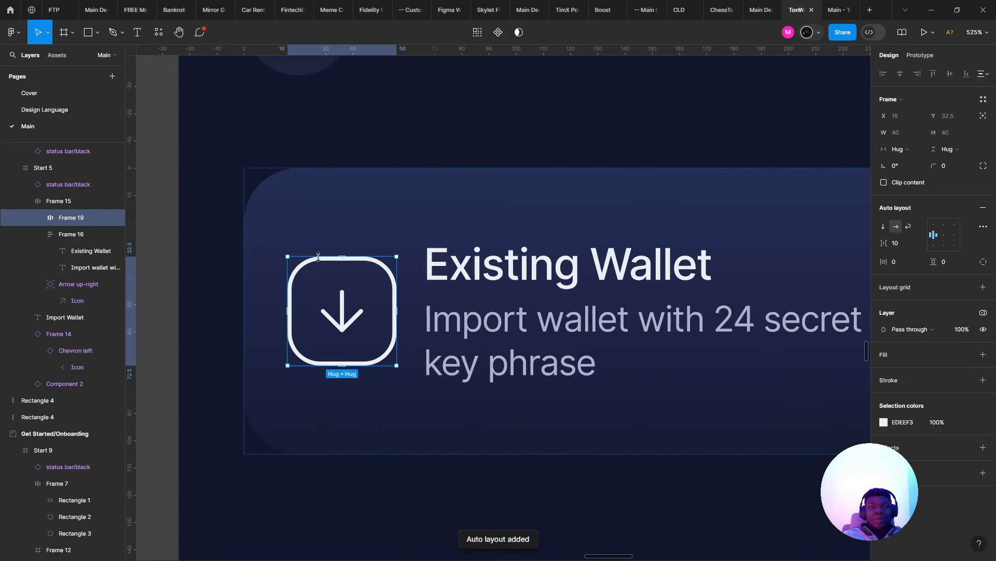
pyautogui.moveTo(309, 248); pyautogui.dragTo(328, 236)
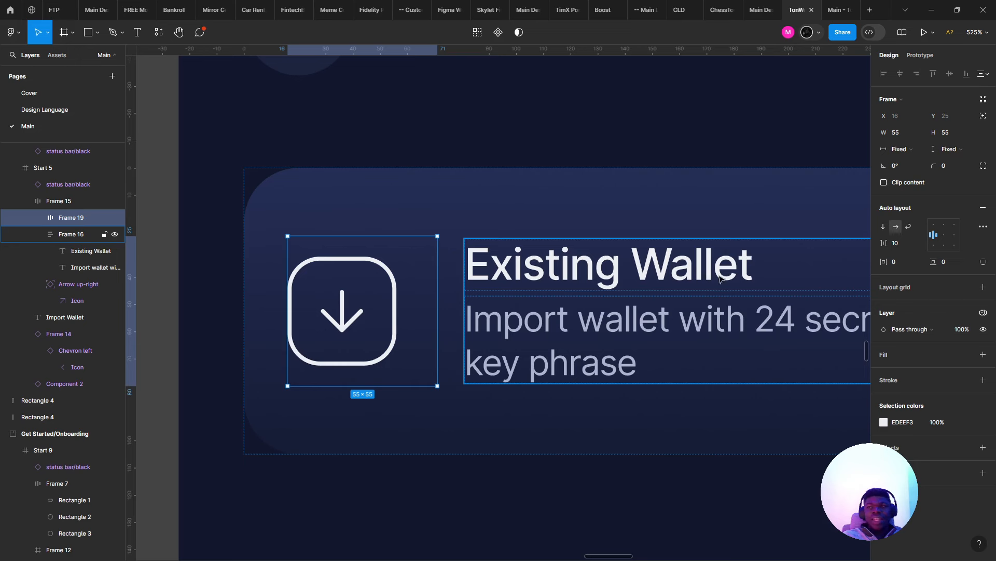
pyautogui.click(944, 226)
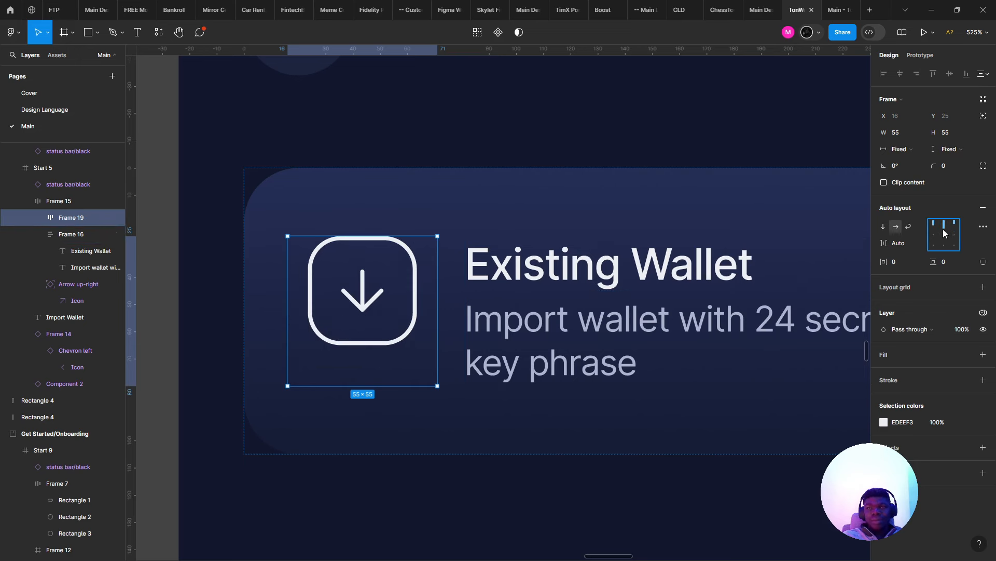
pyautogui.click(944, 234)
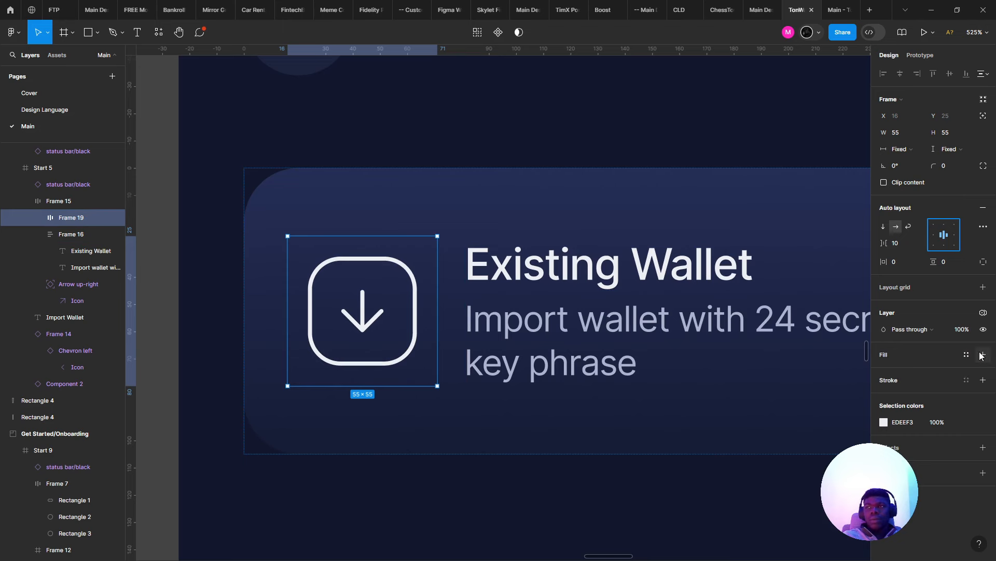
# - Give the icon container a 17 corner radius and the card's 232C52 fill
pyautogui.click(983, 379)
pyautogui.moveTo(934, 167); pyautogui.dragTo(365, 173)
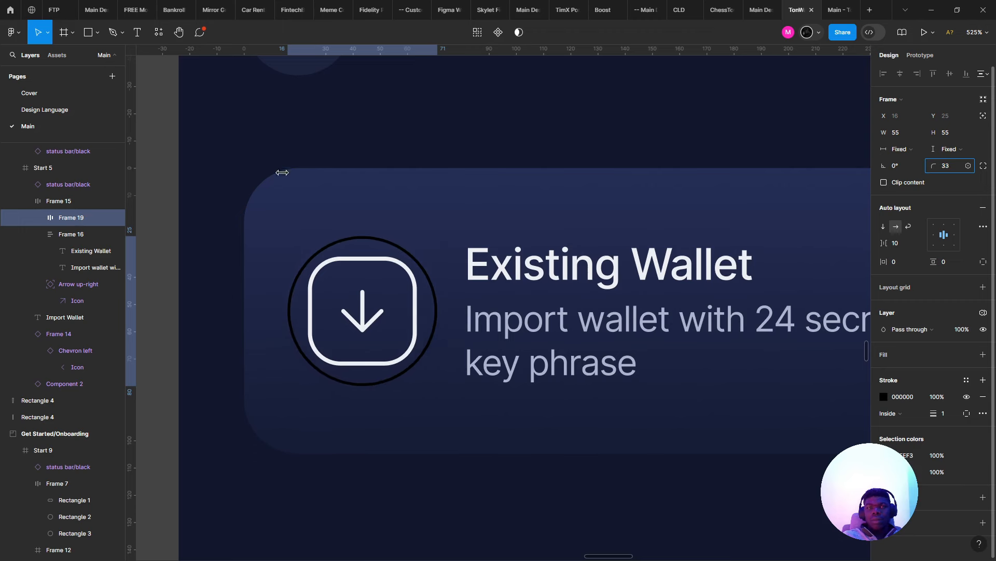
pyautogui.moveTo(282, 172); pyautogui.dragTo(25, 60)
pyautogui.press('i')
pyautogui.click(583, 213)
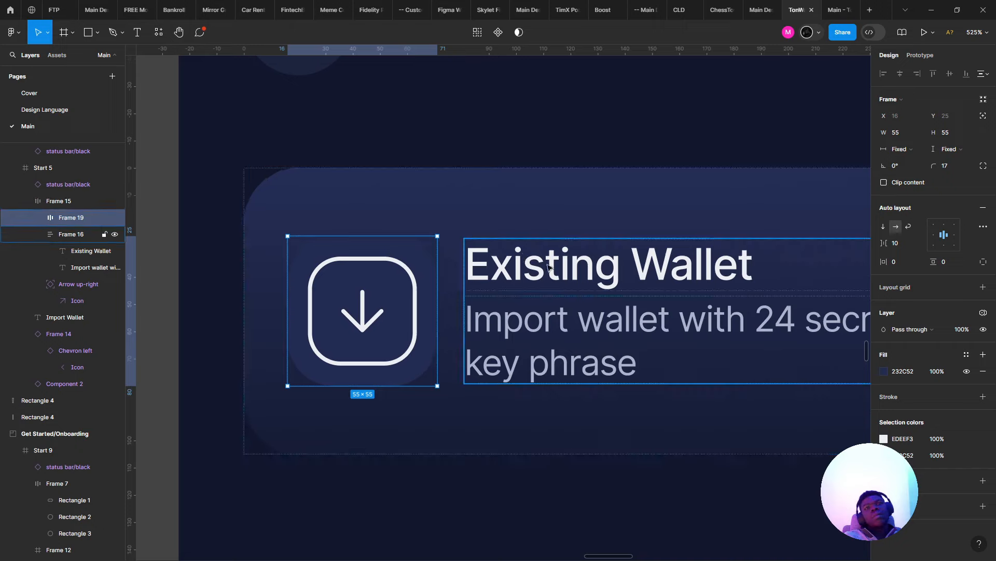
# - Swap the icon container's outline and fill, then drag to resize it
pyautogui.click(585, 292)
pyautogui.click(469, 489)
pyautogui.scroll(-6, 470, 490)
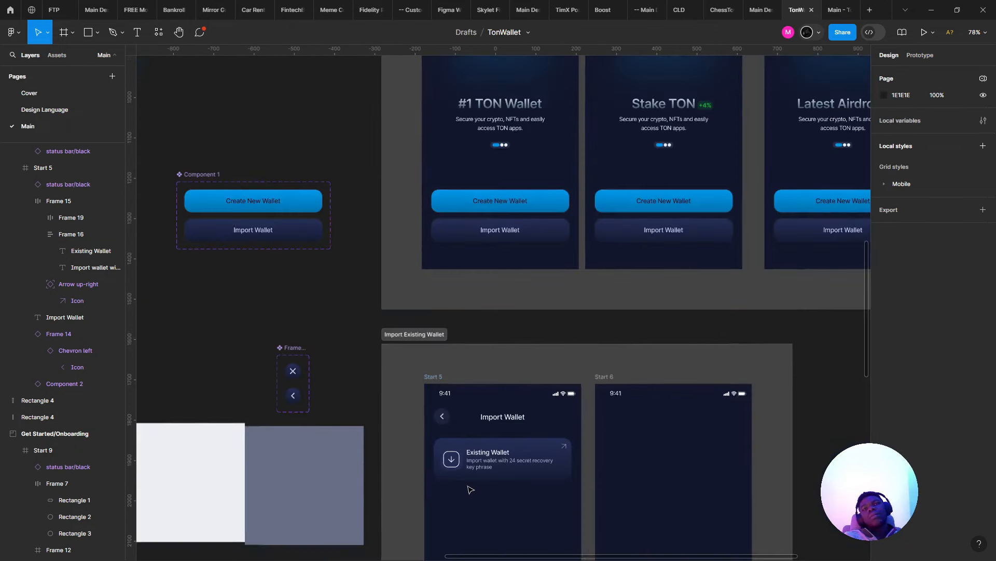
pyautogui.scroll(2, 470, 490)
pyautogui.scroll(5, 460, 486)
pyautogui.hotkey('ctrl', 'z')
pyautogui.hotkey('ctrl', 'z')
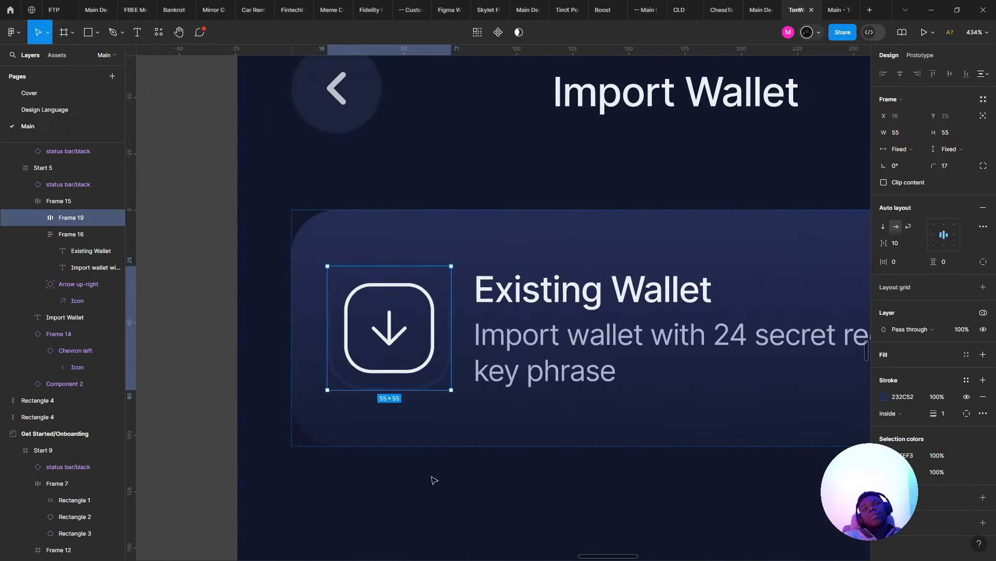
pyautogui.hotkey('shift', 'x')
pyautogui.hotkey('shift', 'x')
pyautogui.scroll(-4, 434, 480)
pyautogui.click(434, 480)
pyautogui.moveTo(405, 467); pyautogui.dragTo(313, 420)
pyautogui.scroll(-2, 306, 414)
pyautogui.scroll(-1, 305, 413)
pyautogui.scroll(3, 291, 403)
# - Undo the icon container edits and zoom out to view all the screens
pyautogui.hotkey('ctrl', 'z')
pyautogui.hotkey('ctrl', 'z')
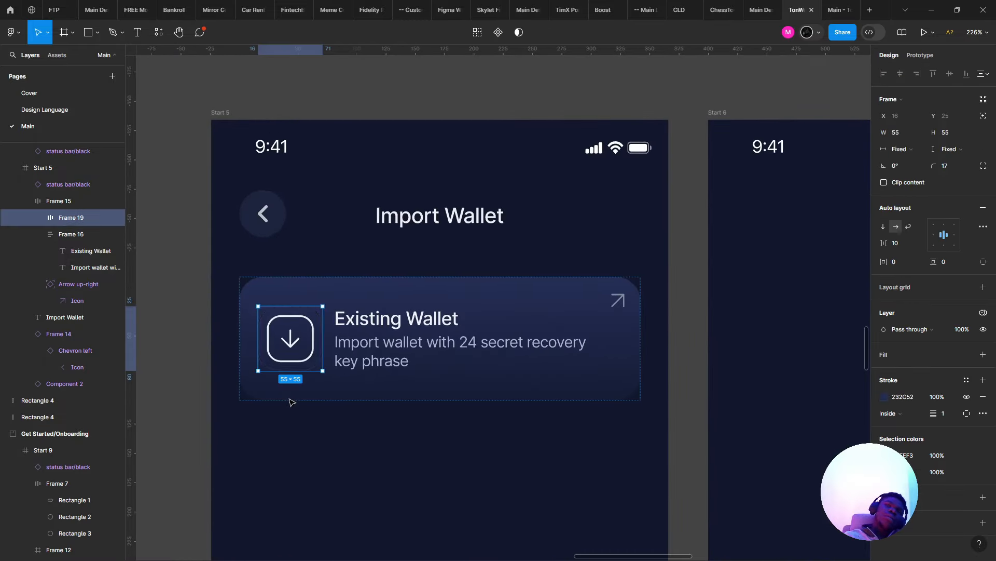
pyautogui.hotkey('ctrl', 'z')
pyautogui.hotkey('ctrl', 'z')
pyautogui.hotkey('ctrl', 'z')
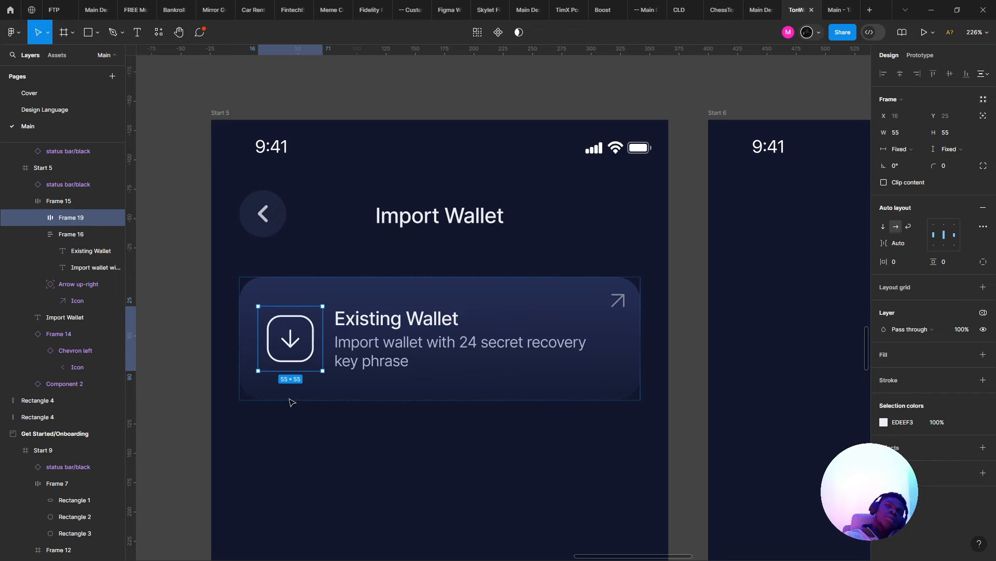
pyautogui.scroll(-1, 403, 272)
pyautogui.hotkey('ctrl', 'z')
pyautogui.hotkey('ctrl', 'z')
pyautogui.hotkey('ctrl', 'z')
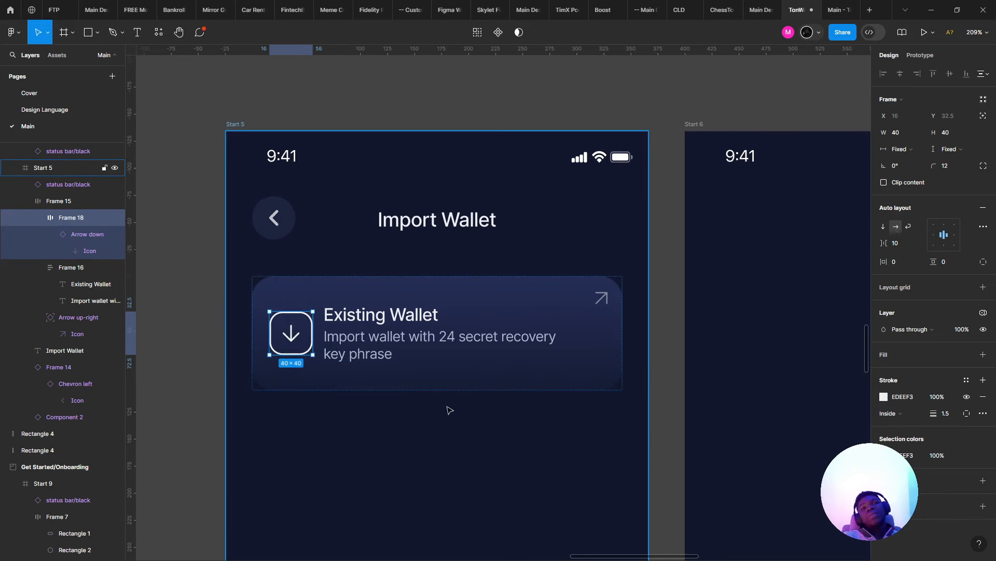
pyautogui.hotkey('ctrl', 'shift', 'z')
pyautogui.hotkey('ctrl', 'shift', 'z')
pyautogui.hotkey('ctrl', 'z')
pyautogui.press('Escape')
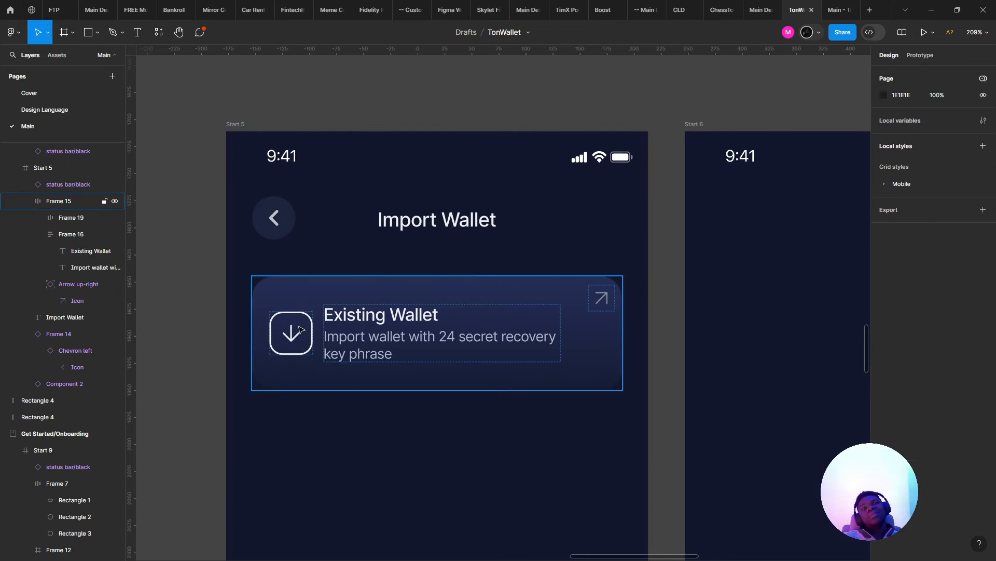
pyautogui.hotkey('ctrl', 'z')
pyautogui.hotkey('ctrl', 'z')
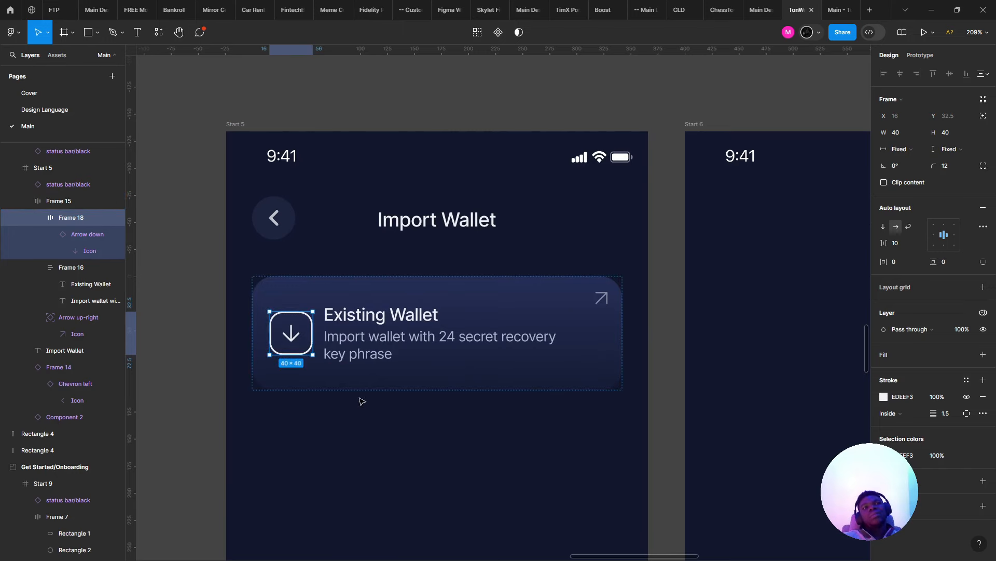
pyautogui.scroll(-6, 366, 407)
pyautogui.press('Escape')
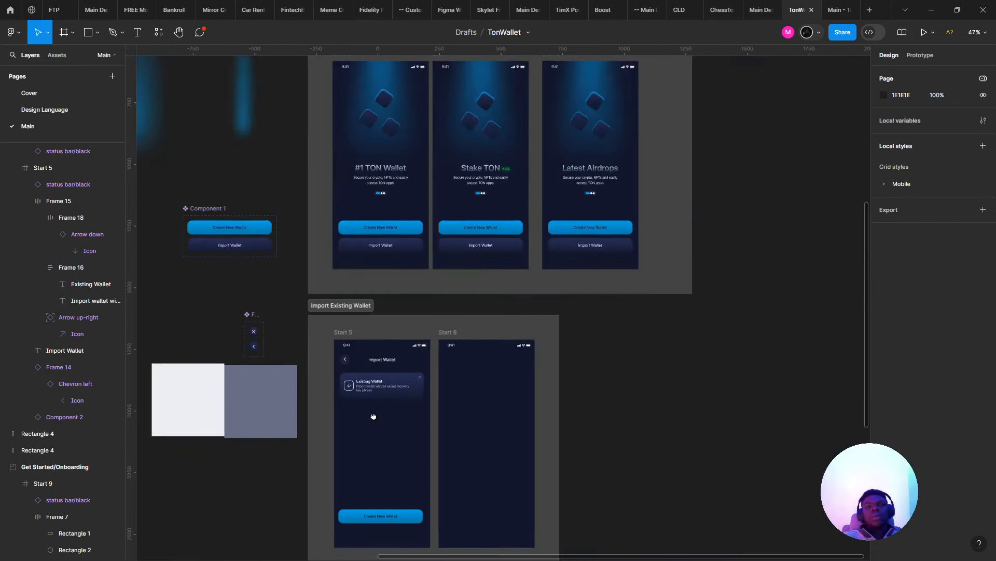
pyautogui.scroll(5, 374, 416)
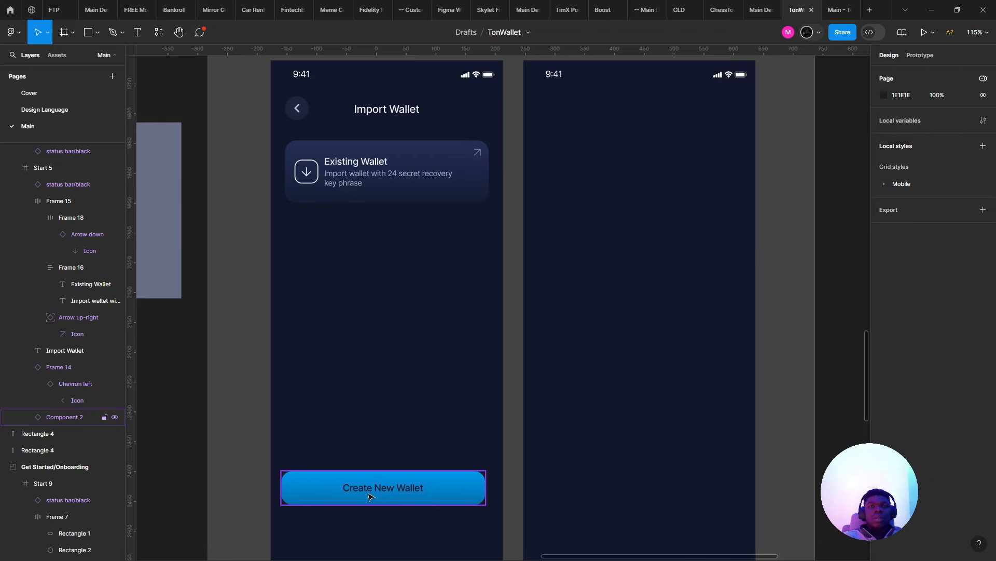
# - Move the Create New Wallet button lower on the Import Wallet screen
pyautogui.click(370, 496)
pyautogui.moveTo(370, 496); pyautogui.dragTo(412, 364)
pyautogui.moveTo(424, 294); pyautogui.dragTo(431, 410)
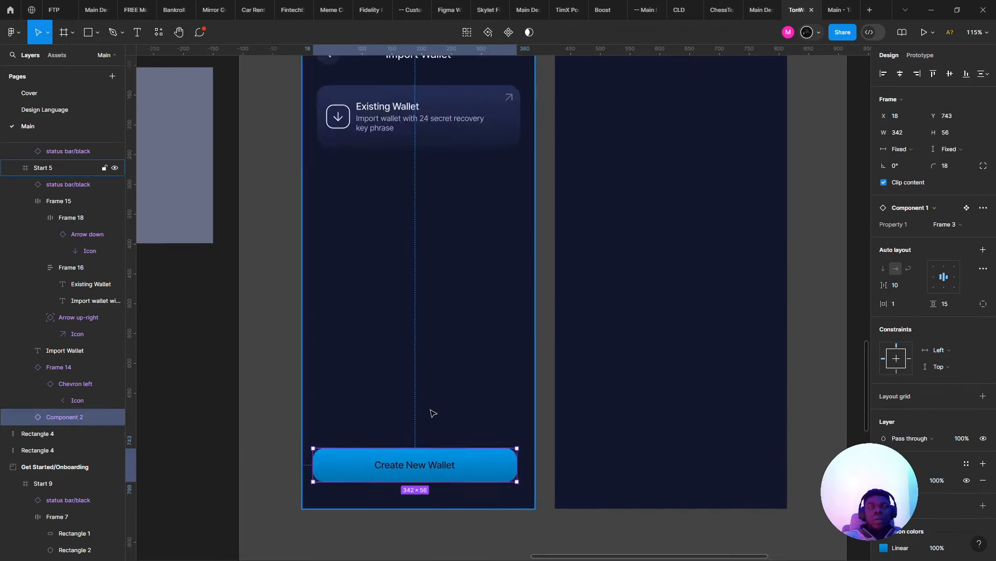
pyautogui.scroll(-2, 430, 412)
pyautogui.scroll(5, 411, 245)
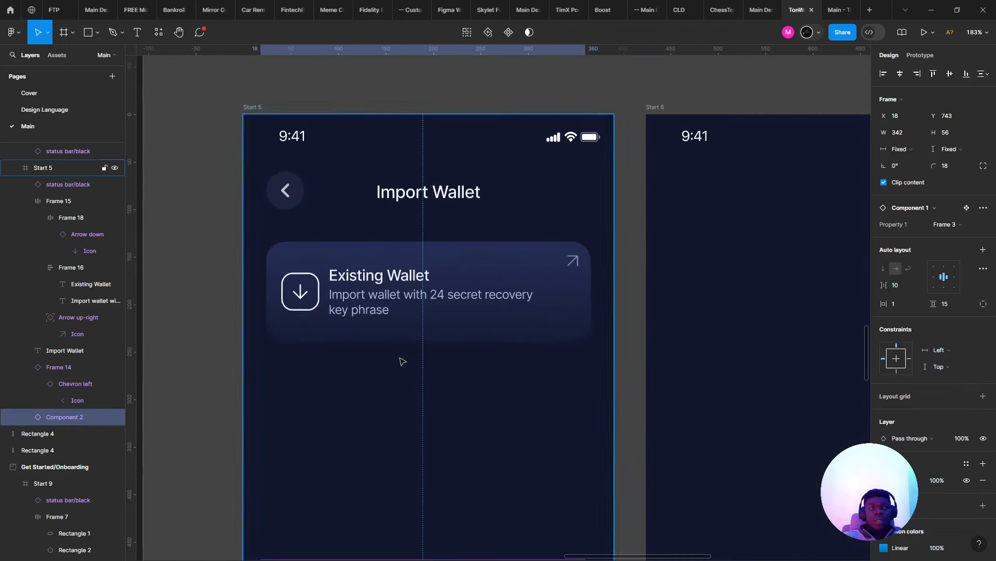
# - Increase the Existing Wallet card's horizontal padding and check the spacing around it
pyautogui.click(410, 332)
pyautogui.click(895, 262)
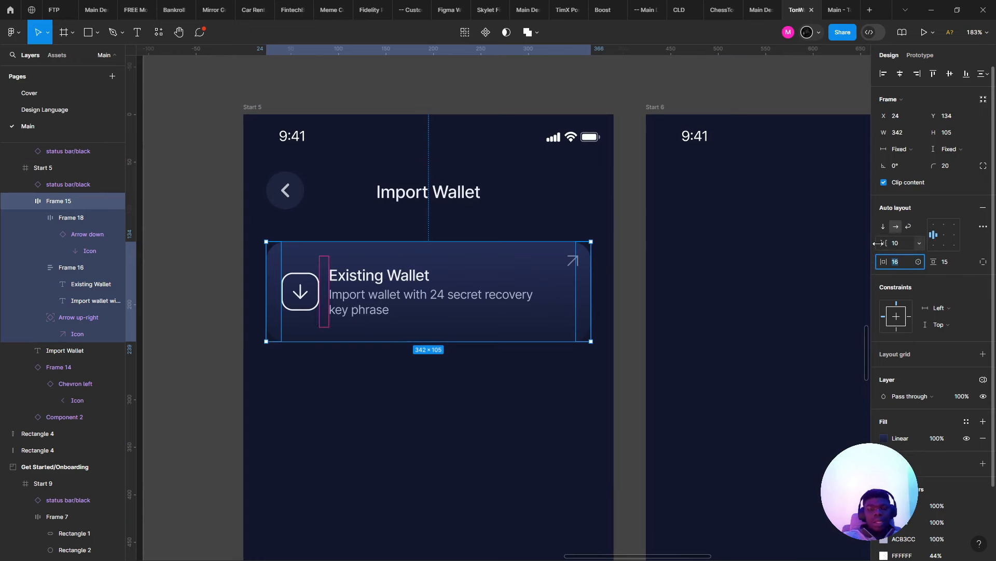
pyautogui.press('Up')
pyautogui.press('Up')
pyautogui.press('Up')
pyautogui.press('Up')
pyautogui.press('Up')
pyautogui.press('Up')
pyautogui.press('Up')
pyautogui.press('Up')
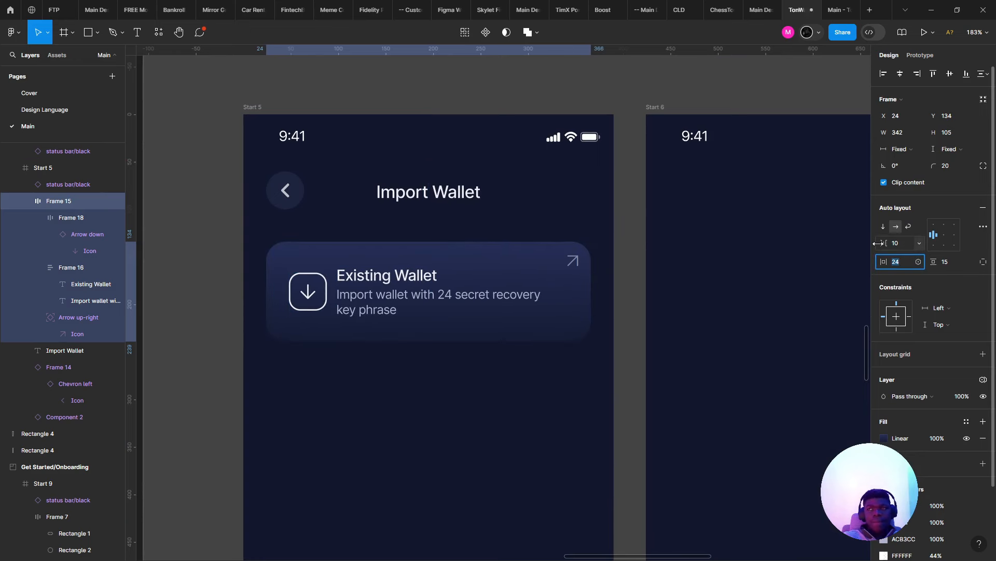
pyautogui.press('alt')
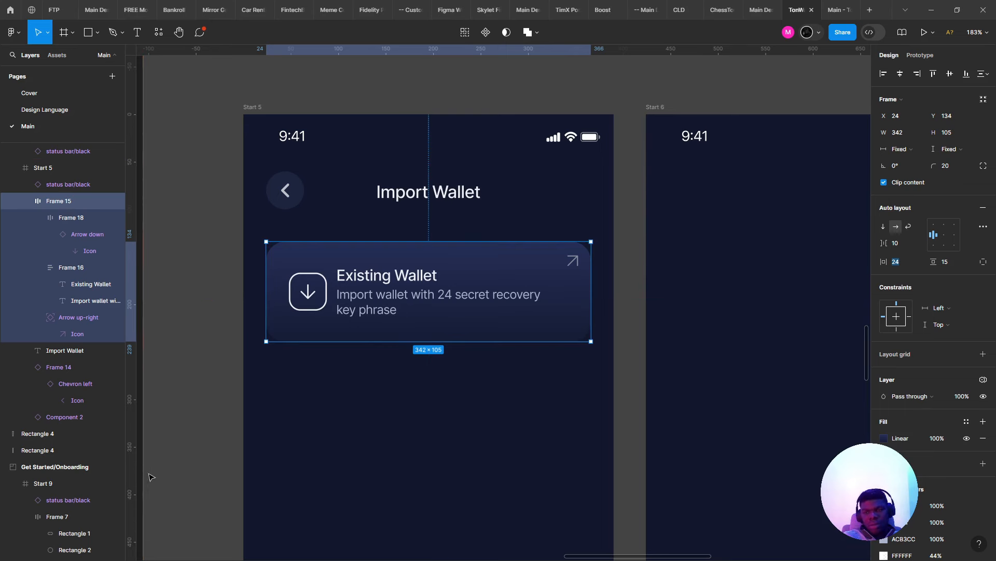
pyautogui.hotkey('alt', 'Tab')
pyautogui.hotkey('alt', 'Tab')
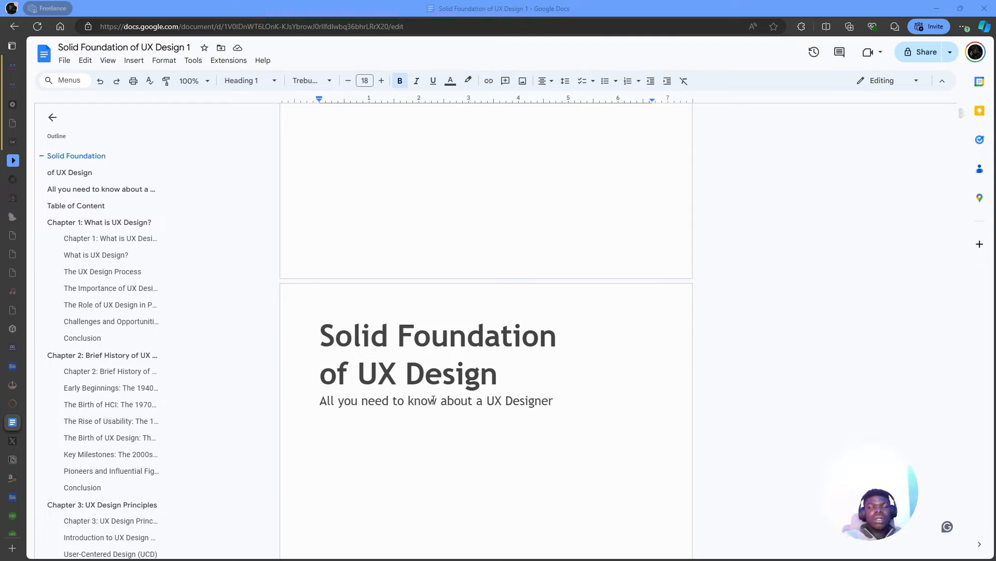
pyautogui.hotkey('alt', 'Tab')
# - Raise the Existing Wallet card's corner radius from 20 to 24
pyautogui.click(568, 407)
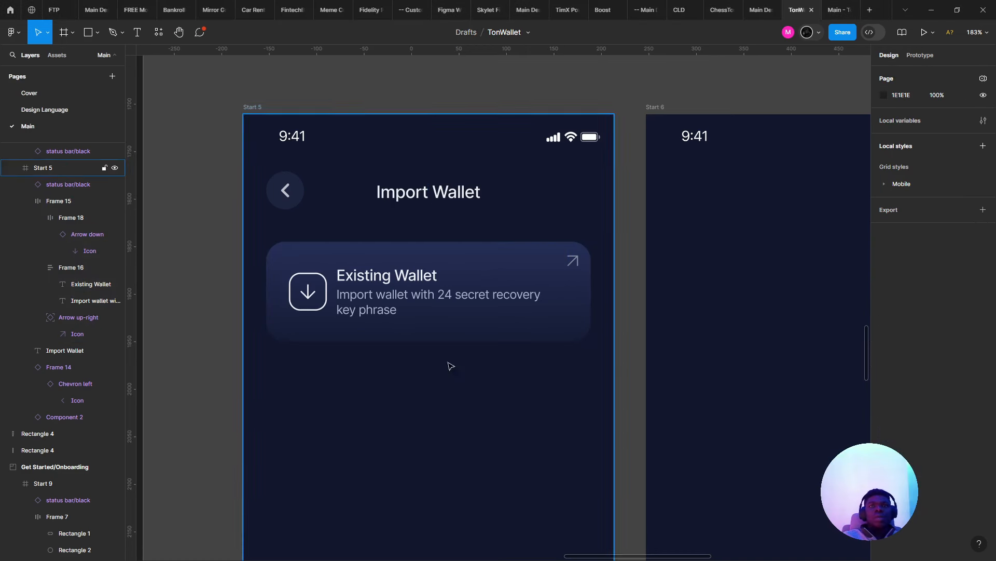
pyautogui.scroll(-2, 294, 331)
pyautogui.scroll(1, 294, 331)
pyautogui.click(443, 282)
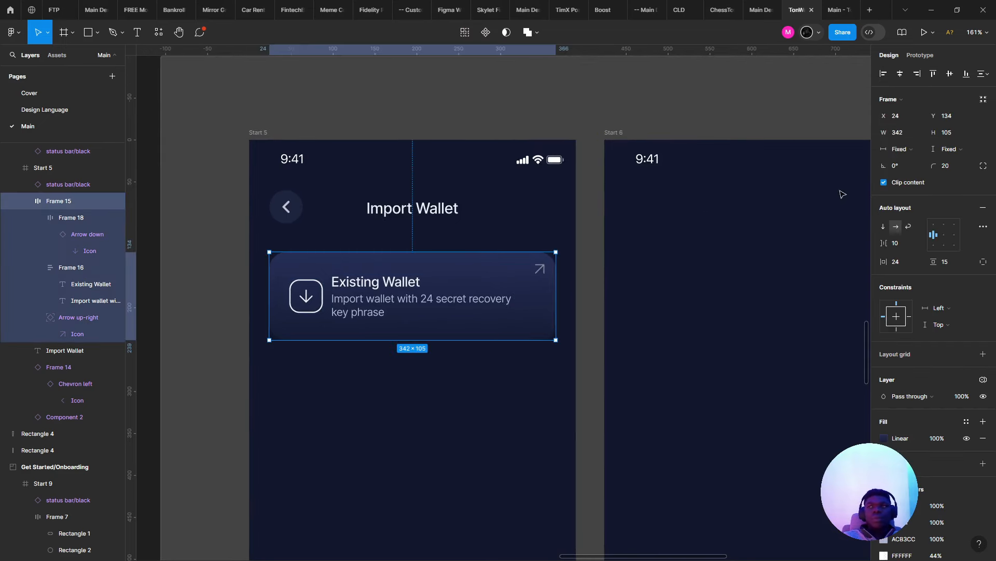
pyautogui.moveTo(934, 165)
pyautogui.mouseDown()
pyautogui.moveTo(974, 174)
pyautogui.moveTo(32, 161)
pyautogui.moveTo(941, 167)
pyautogui.mouseUp()
pyautogui.press('Up')
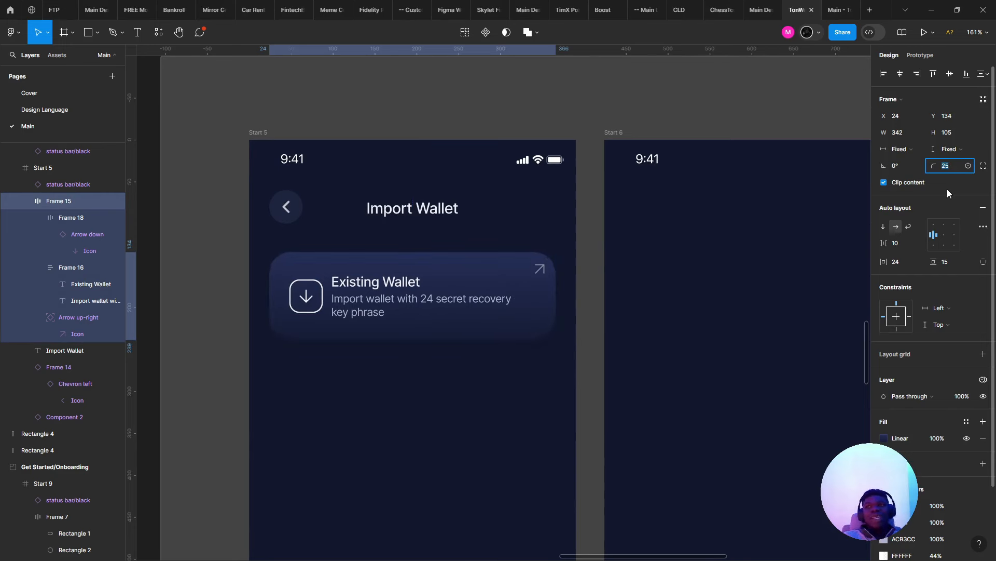
pyautogui.click(489, 356)
pyautogui.scroll(-3, 488, 356)
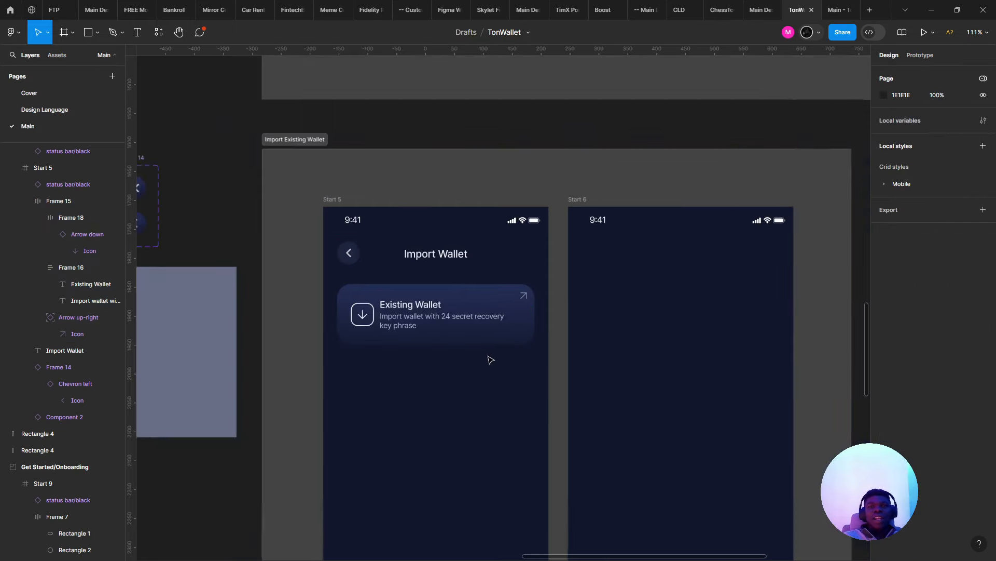
pyautogui.scroll(3, 490, 359)
# - Duplicate the Existing Wallet card below it, retitled 'Pair with Ledger' with subtitle 'Hardware module, Bluetooth, limited TON Features'
pyautogui.click(269, 225)
pyautogui.moveTo(270, 225); pyautogui.dragTo(310, 323)
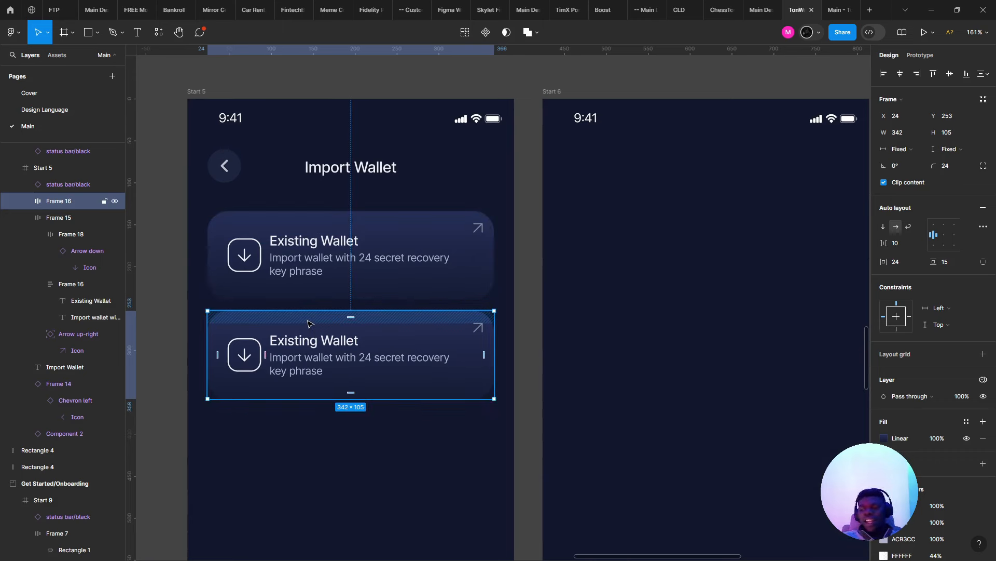
pyautogui.doubleClick(322, 337)
pyautogui.doubleClick(322, 338)
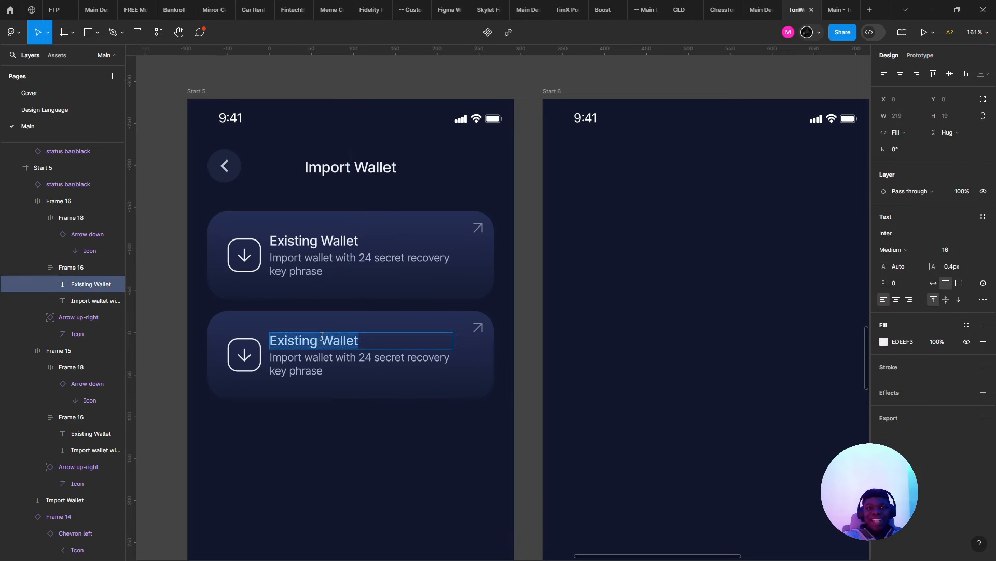
pyautogui.write('Pair')
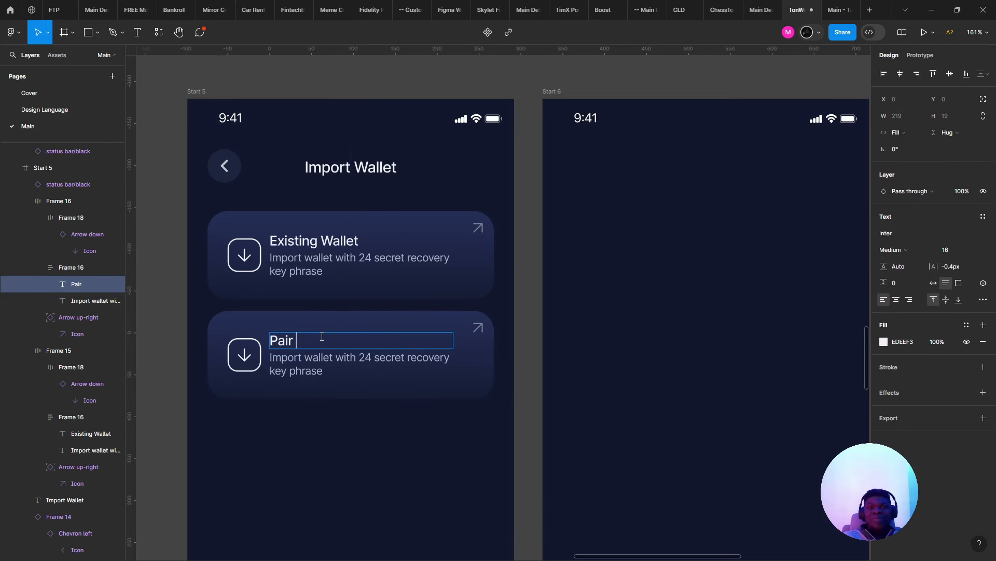
pyautogui.write(' with ')
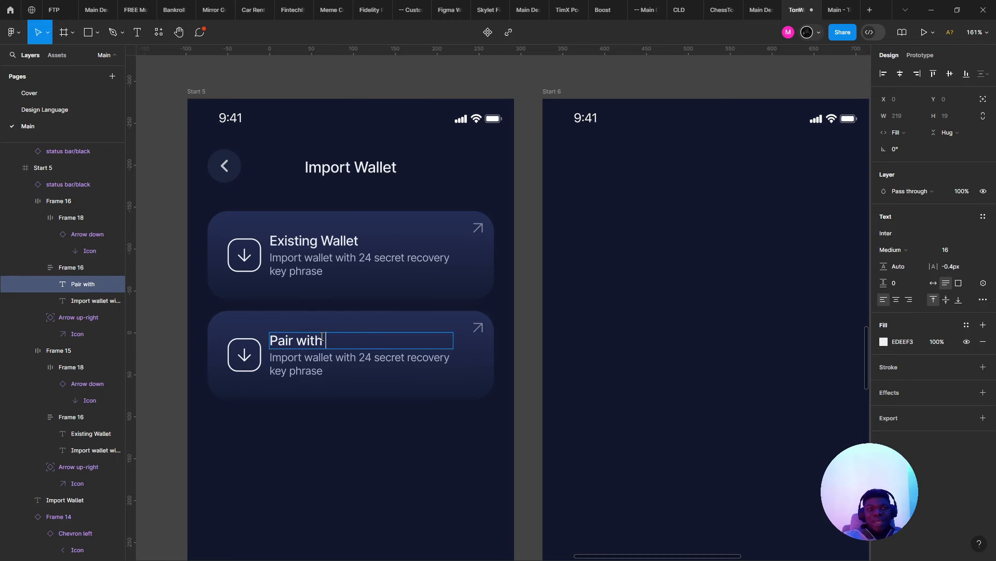
pyautogui.write('Ledger')
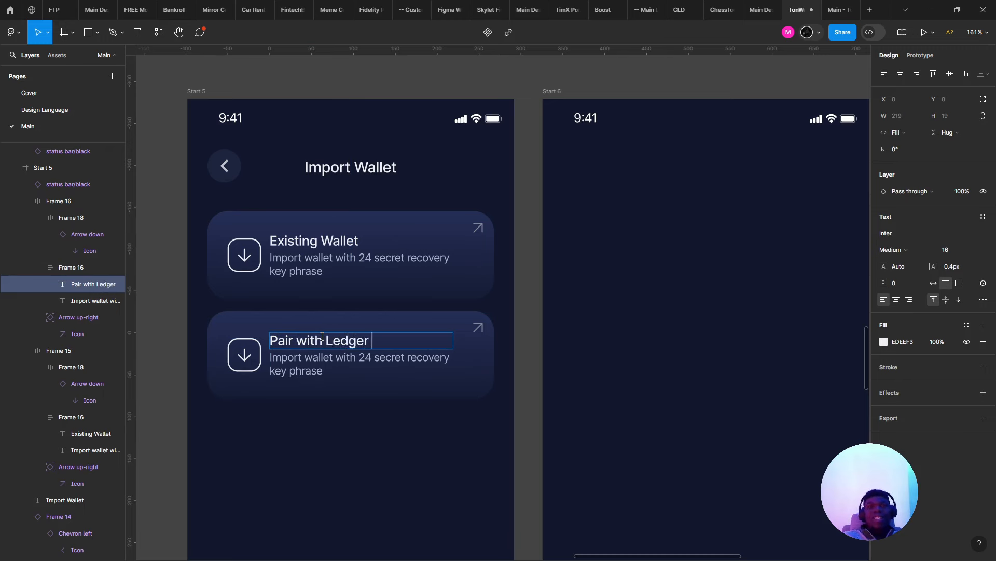
pyautogui.press('Tab')
pyautogui.write('H')
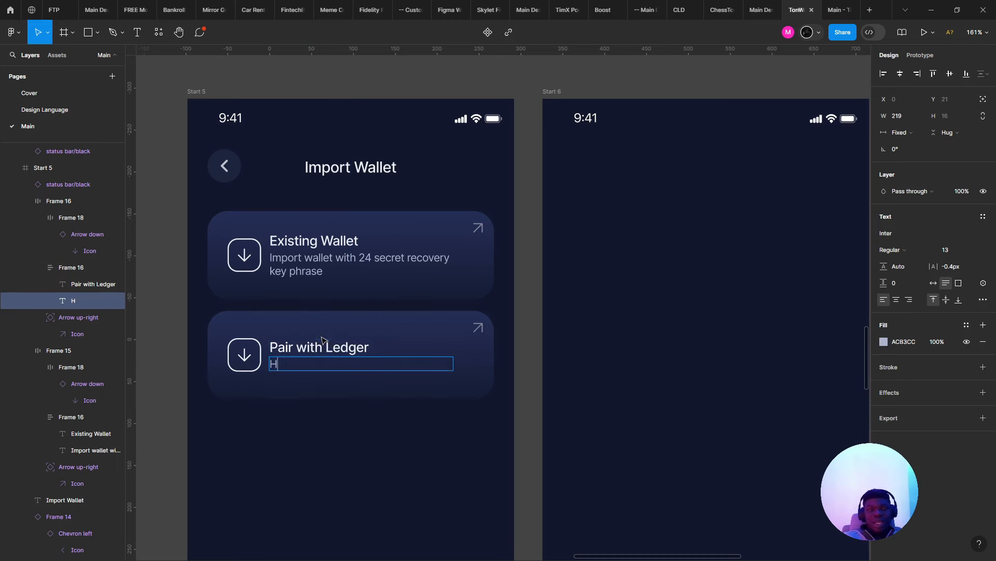
pyautogui.write('ardware m')
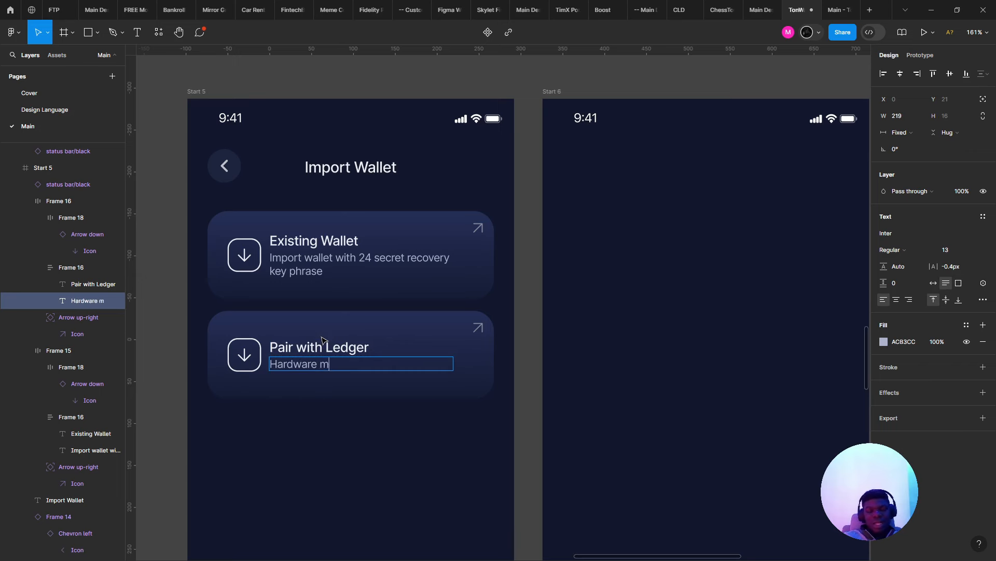
pyautogui.write('odule, Bluetooth, lim')
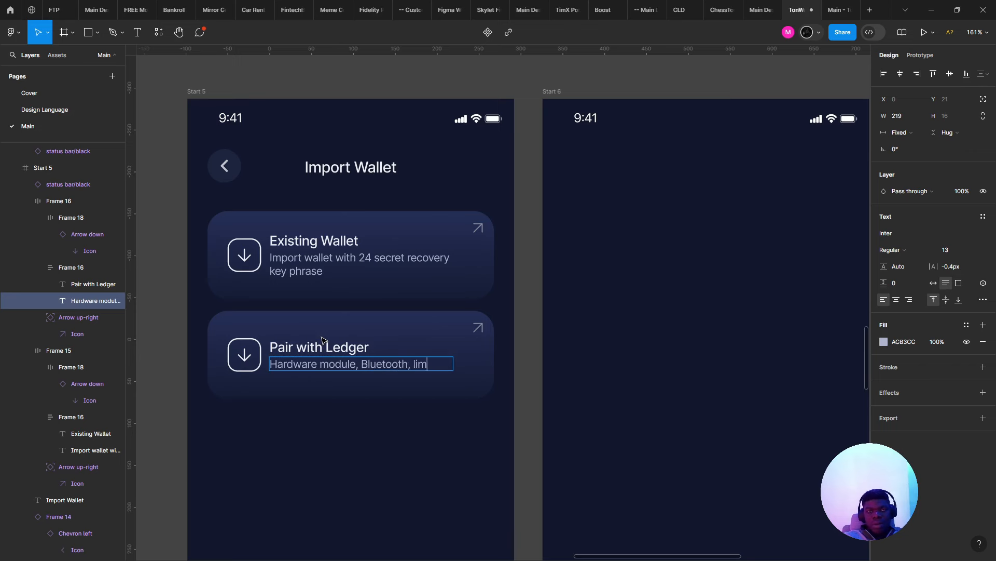
pyautogui.write('ited')
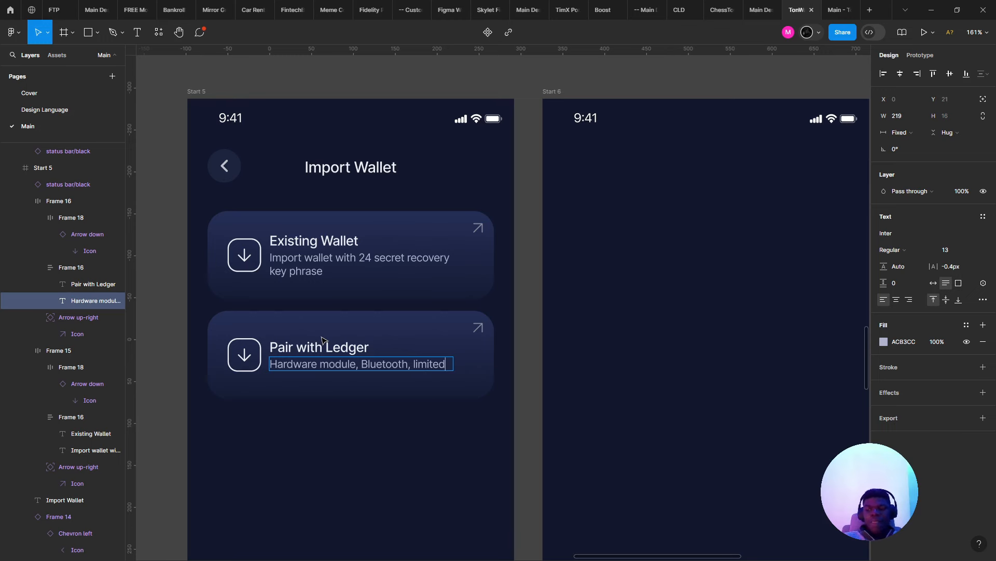
pyautogui.write('TPO')
pyautogui.press('BackSpace')
pyautogui.press('BackSpace')
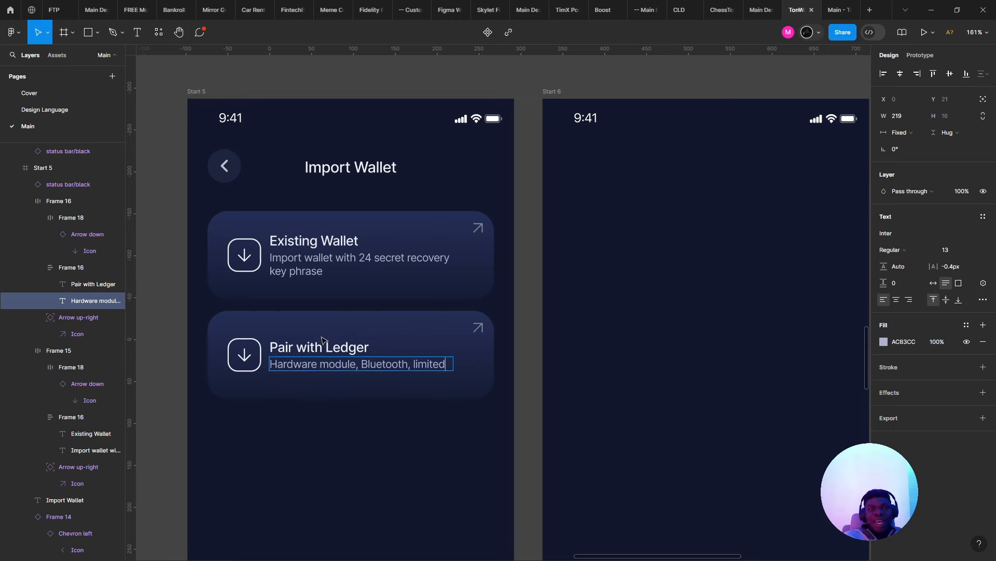
pyautogui.write('TON Features')
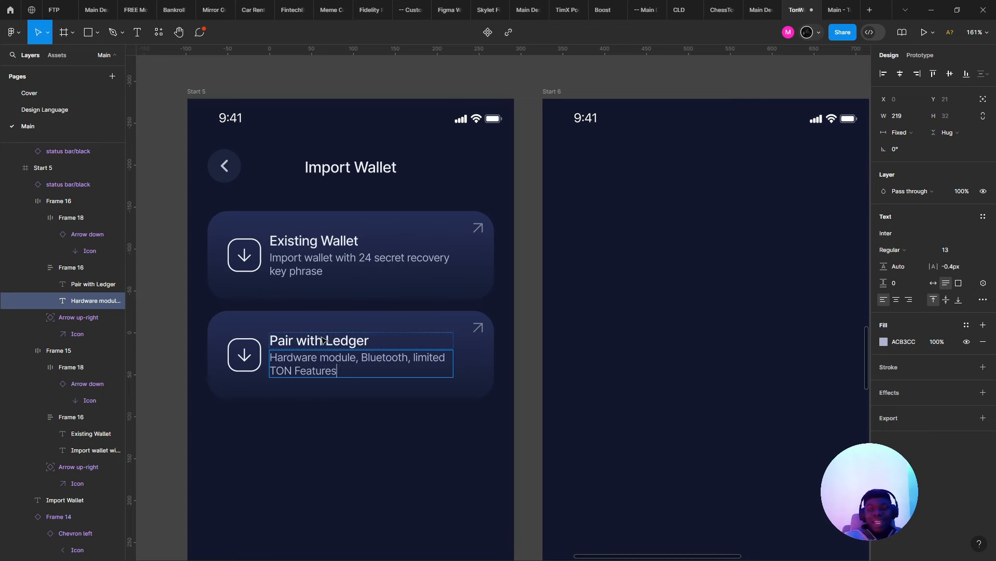
pyautogui.press('Escape')
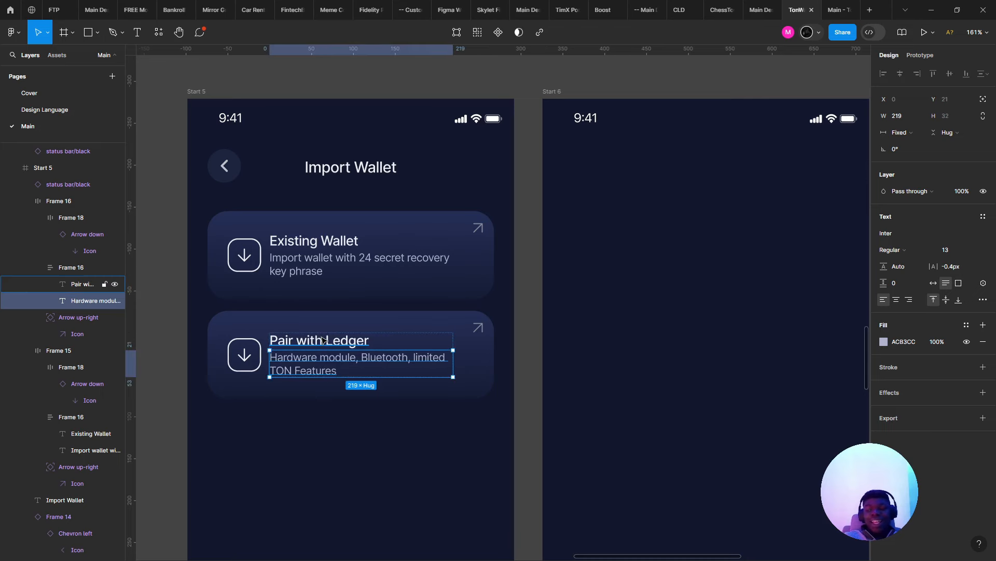
# - Flip both cards' arrow icons vertically so they point down-right
pyautogui.click(482, 228)
pyautogui.scroll(5, 482, 231)
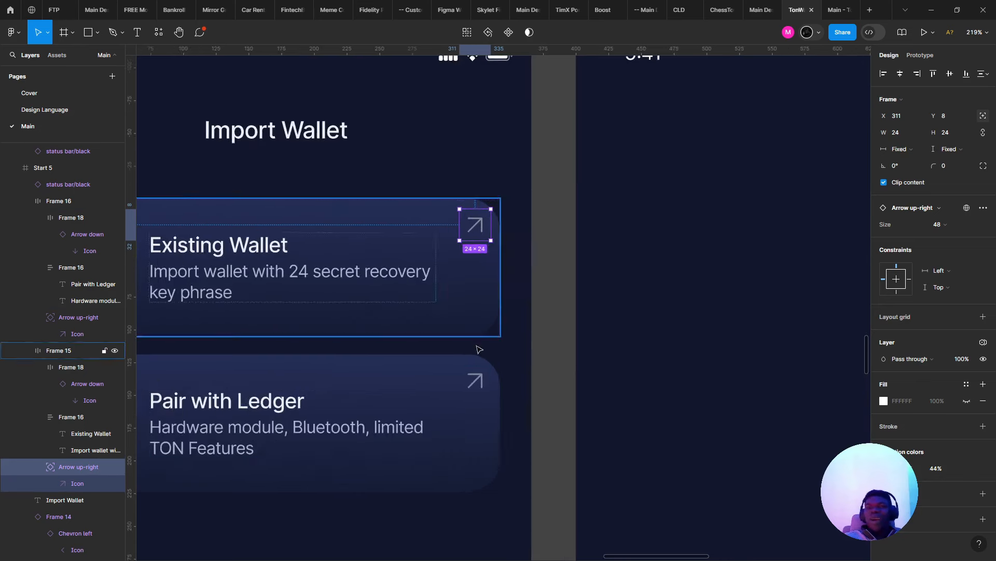
pyautogui.keyDown('shift'); pyautogui.click(487, 383); pyautogui.keyUp('shift')
pyautogui.keyDown('shift'); pyautogui.click(487, 383); pyautogui.keyUp('shift')
pyautogui.keyDown('shift'); pyautogui.click(487, 383); pyautogui.keyUp('shift')
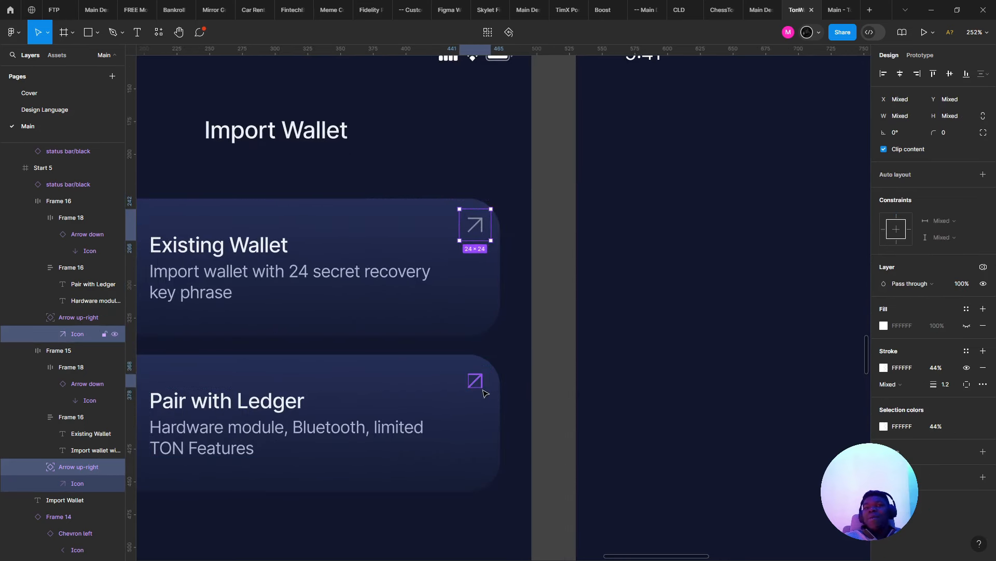
pyautogui.click(483, 393)
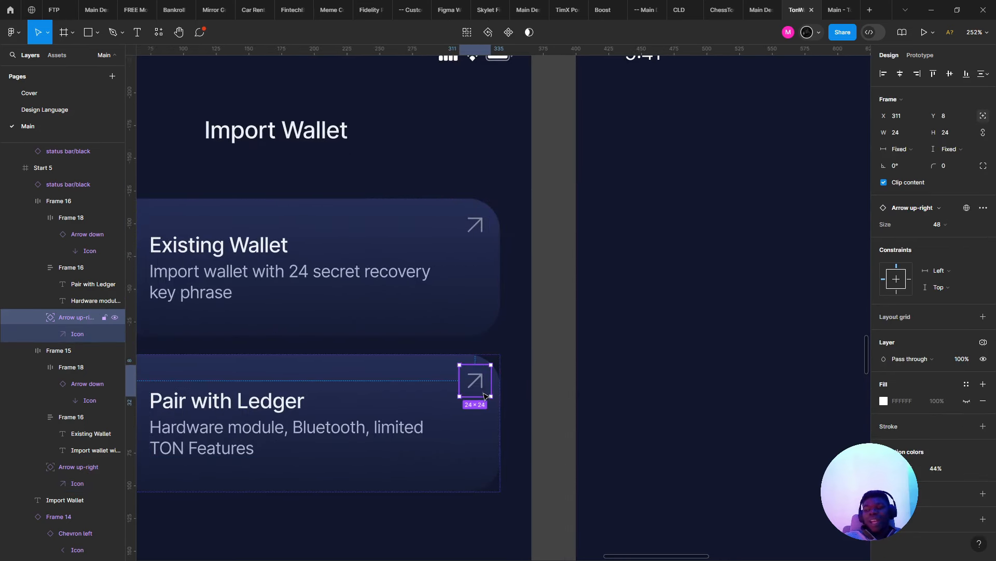
pyautogui.hotkey('shift', 'v')
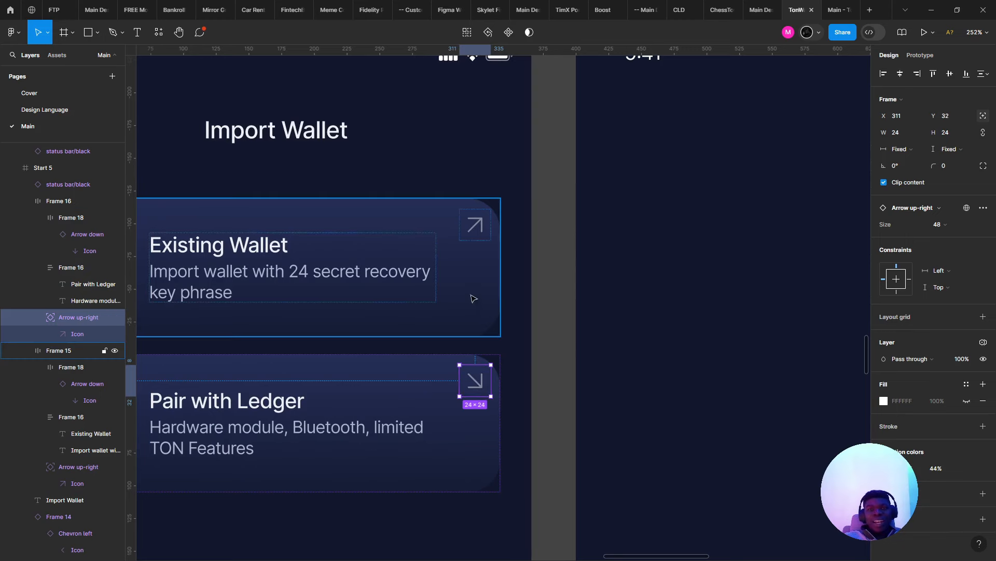
pyautogui.click(475, 228)
pyautogui.click(473, 227)
pyautogui.hotkey('shift', 'v')
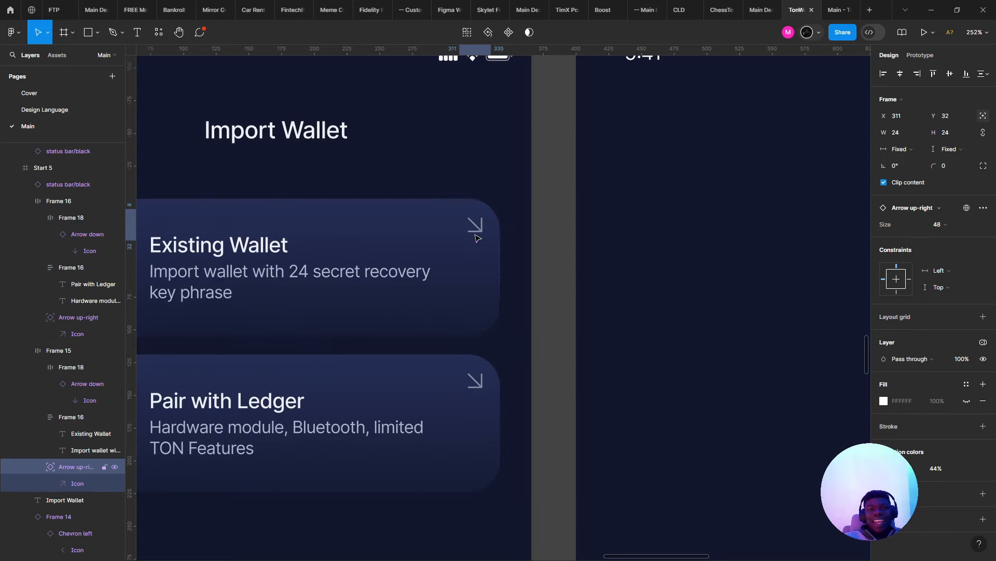
# - Move both arrows to the cards' bottom-right corners, nudging them into place
pyautogui.keyDown('shift'); pyautogui.doubleClick(470, 379); pyautogui.keyUp('shift')
pyautogui.moveTo(470, 380); pyautogui.dragTo(461, 460)
pyautogui.press('alt')
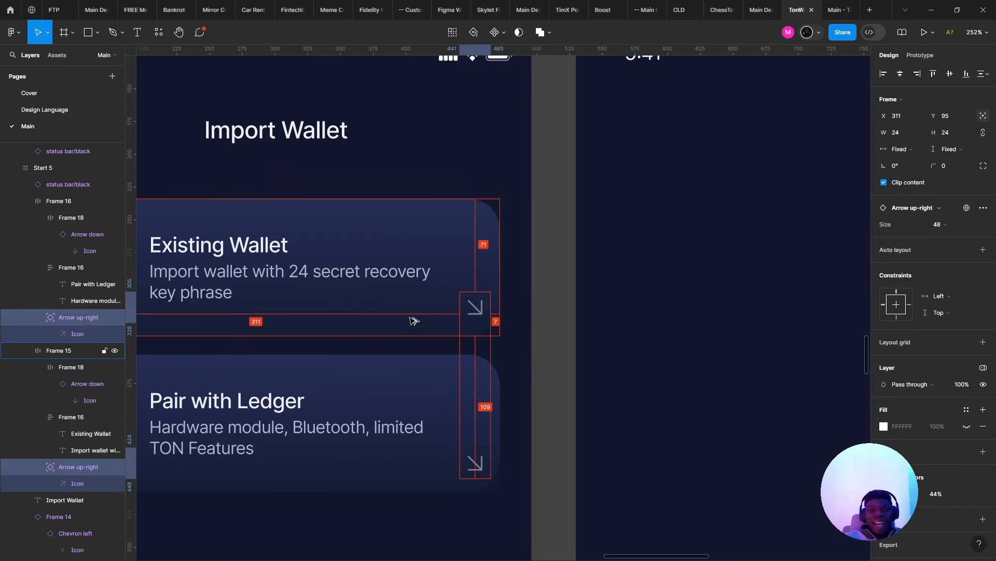
pyautogui.press('Down')
pyautogui.press('Down')
pyautogui.press('Down')
pyautogui.press('Down')
pyautogui.press('Down')
pyautogui.press('Down')
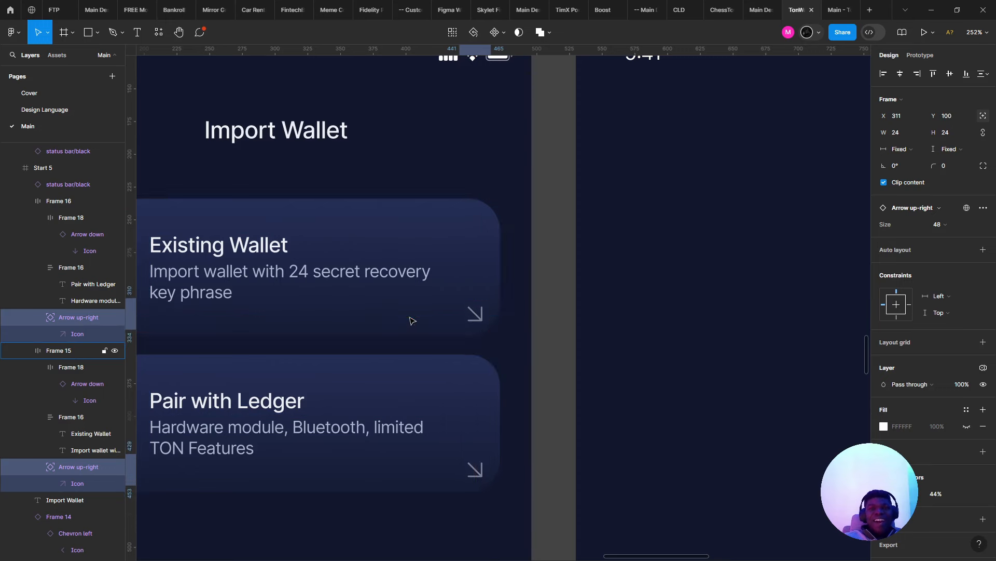
pyautogui.press('Left')
pyautogui.press('alt')
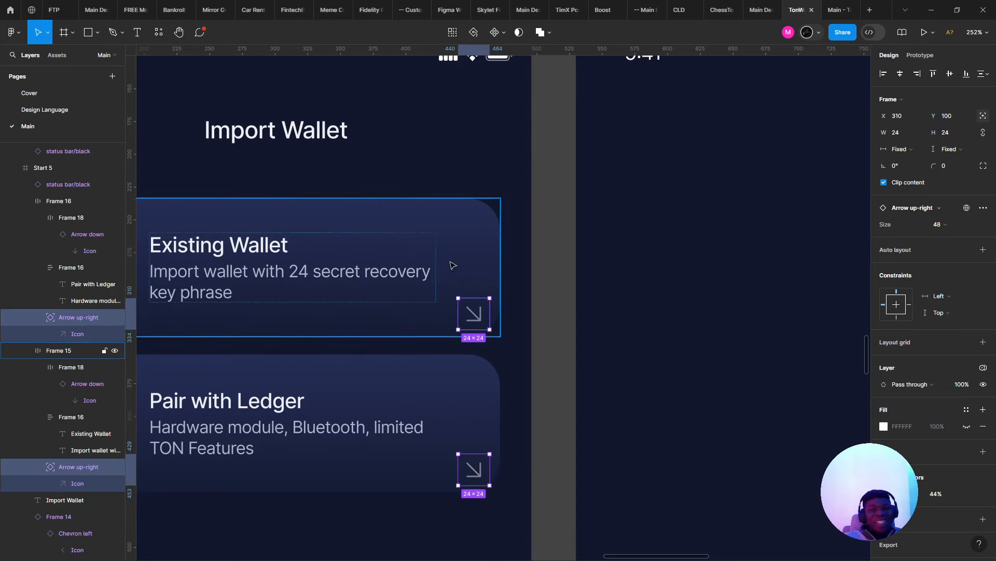
# - Set both cards' corner radius to 17
pyautogui.click(450, 265)
pyautogui.keyDown('shift'); pyautogui.click(311, 415); pyautogui.keyUp('shift')
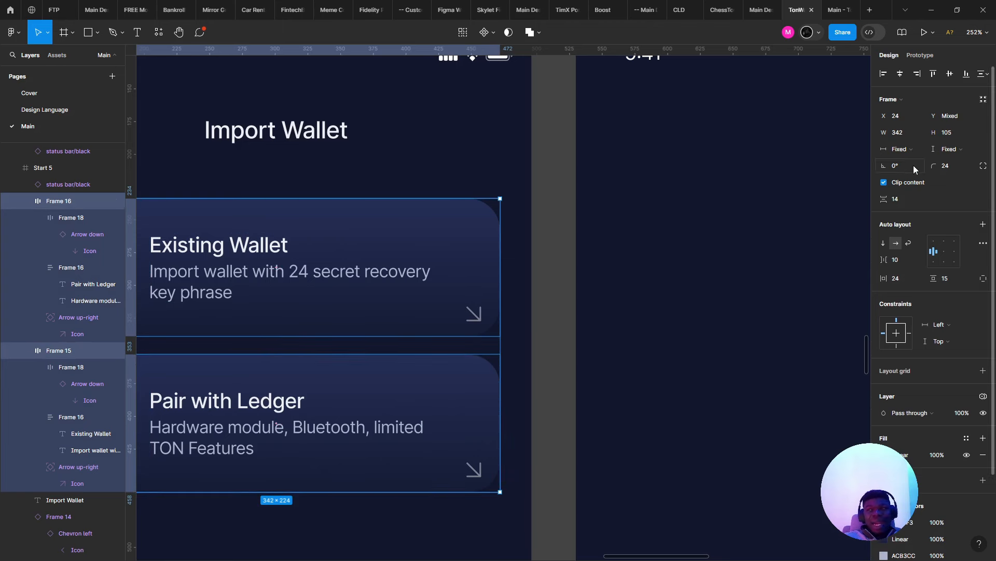
pyautogui.click(946, 165)
pyautogui.write('17')
pyautogui.press('Return')
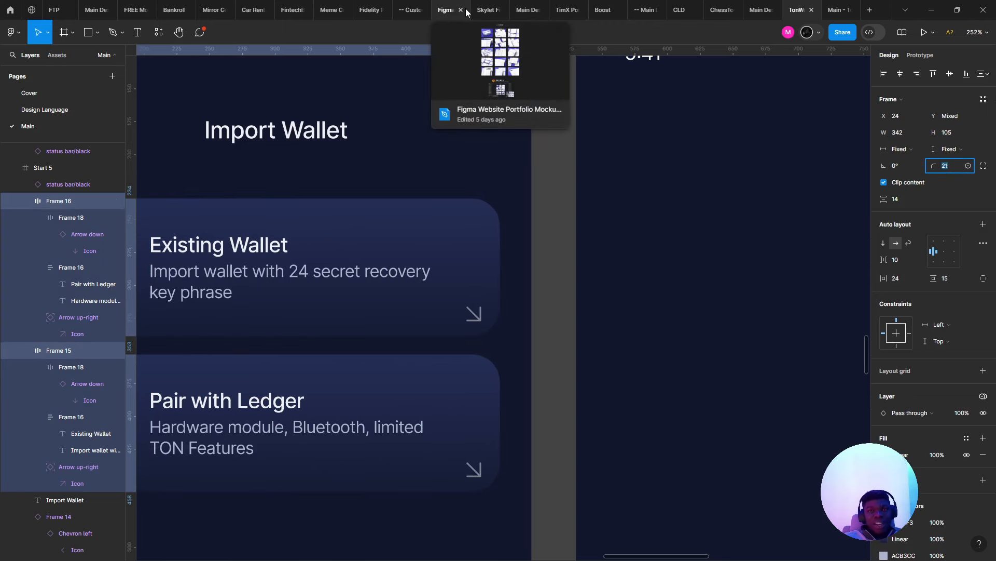
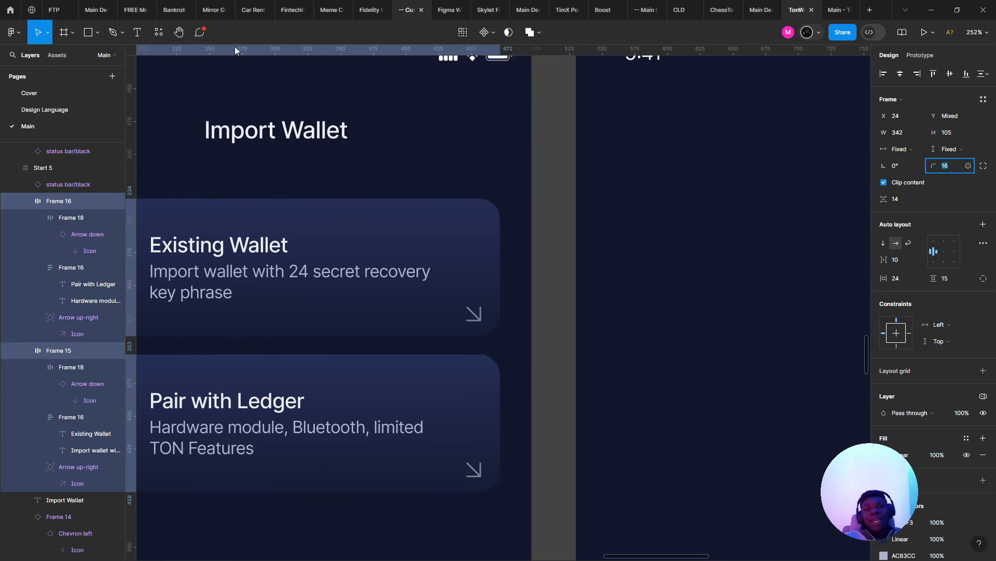
# - Scale both cards' corner arrow icons from 24×24 down to 16×16 with the Scale tool (K)
pyautogui.click(467, 317)
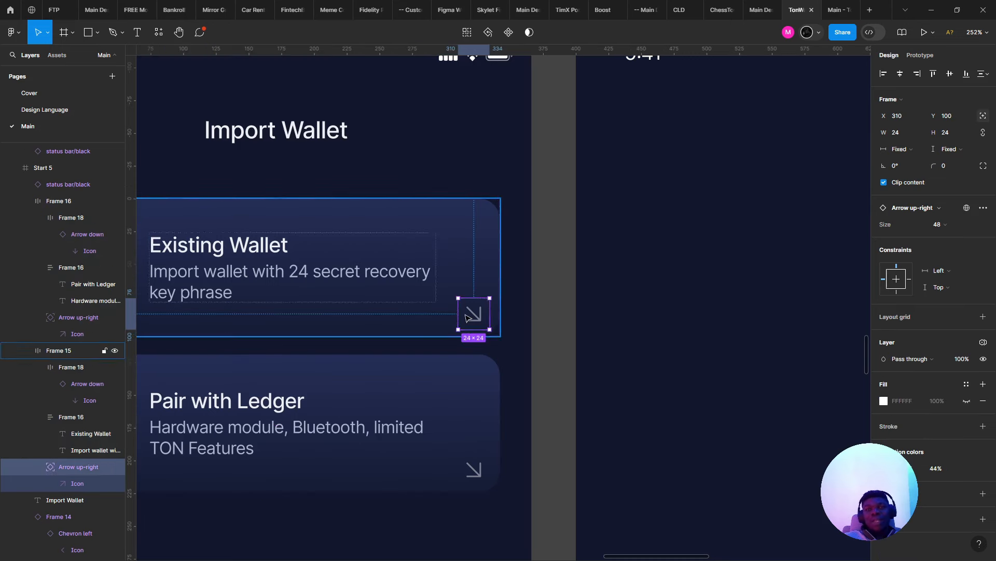
pyautogui.keyDown('shift'); pyautogui.click(473, 455); pyautogui.keyUp('shift')
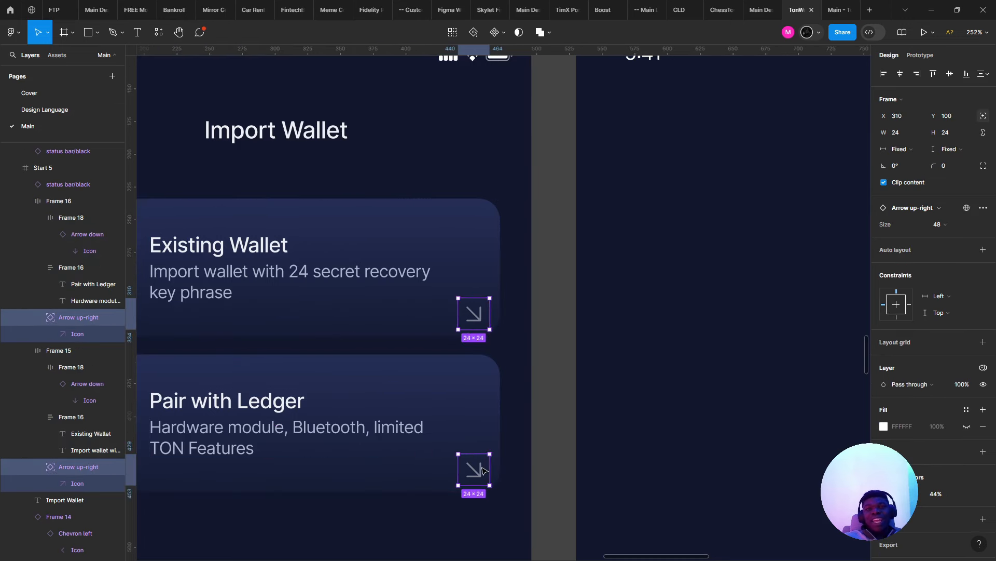
pyautogui.scroll(-2, 482, 470)
pyautogui.hscroll(-1, 482, 470)
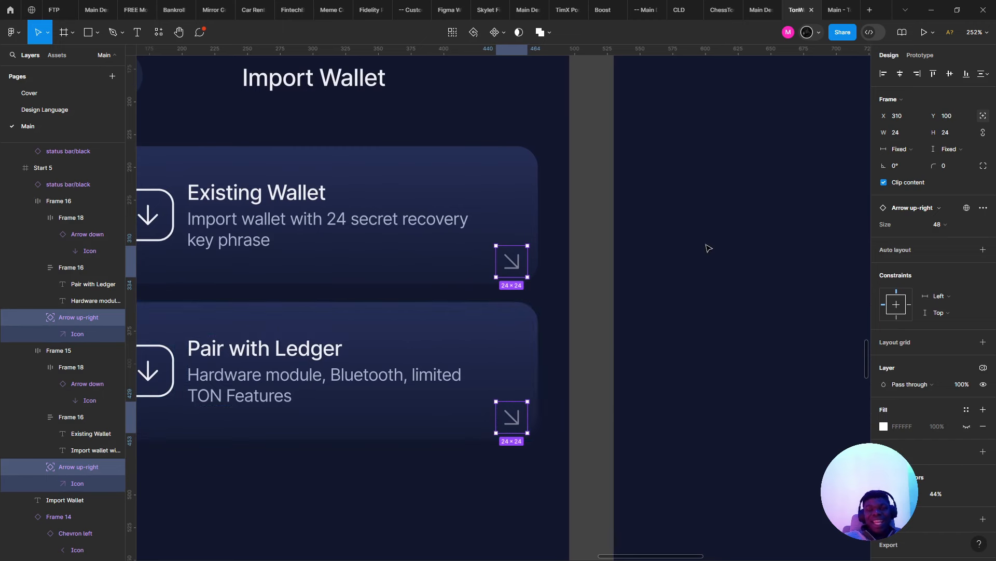
pyautogui.press('k')
pyautogui.click(897, 242)
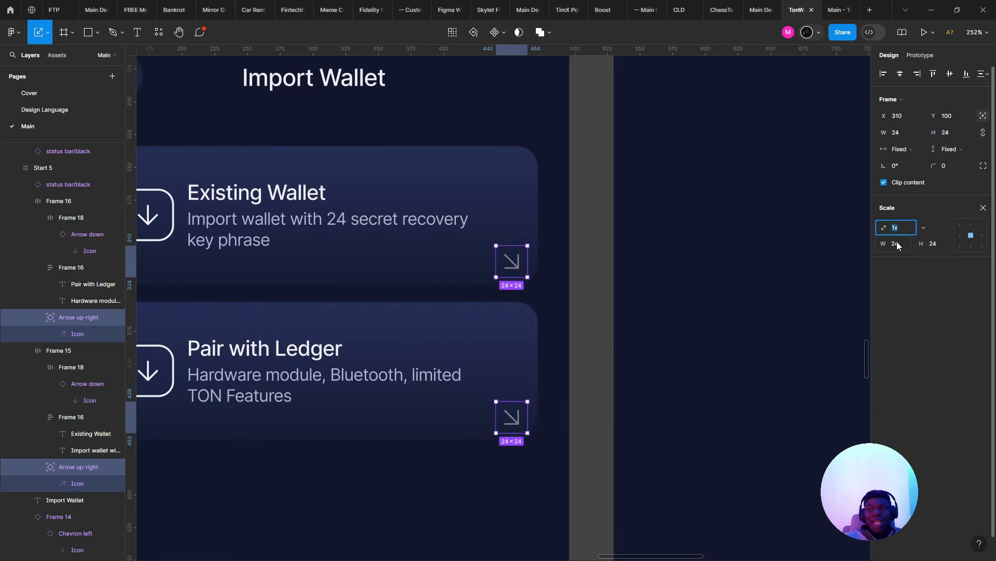
pyautogui.write('19')
pyautogui.press('Return')
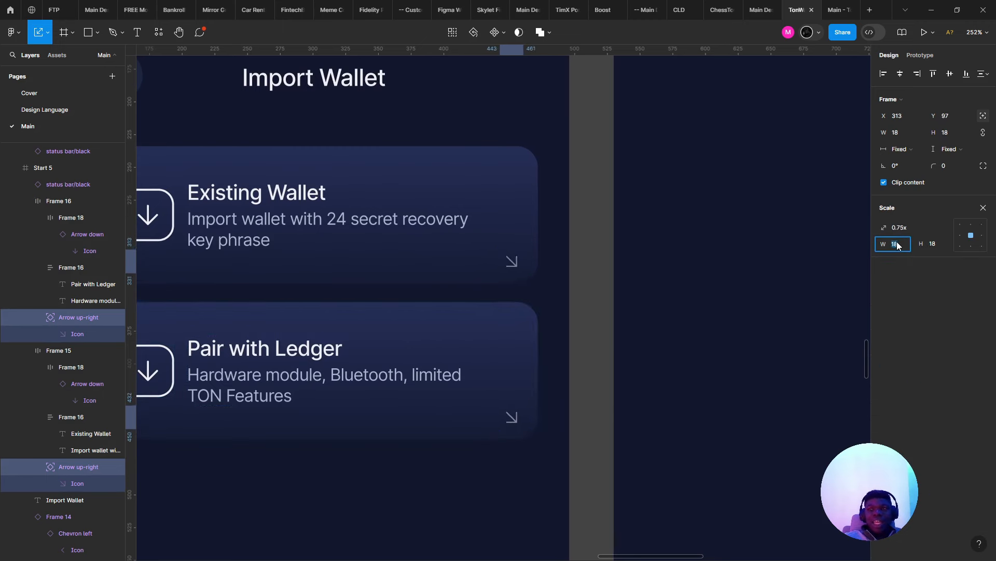
pyautogui.write('16')
pyautogui.press('Return')
pyautogui.press('alt')
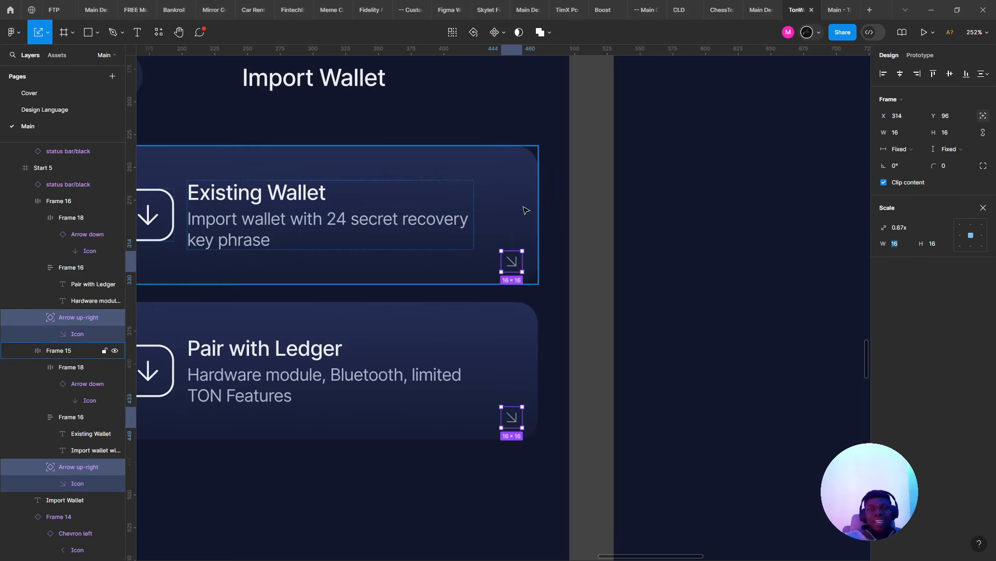
pyautogui.scroll(-5, 536, 254)
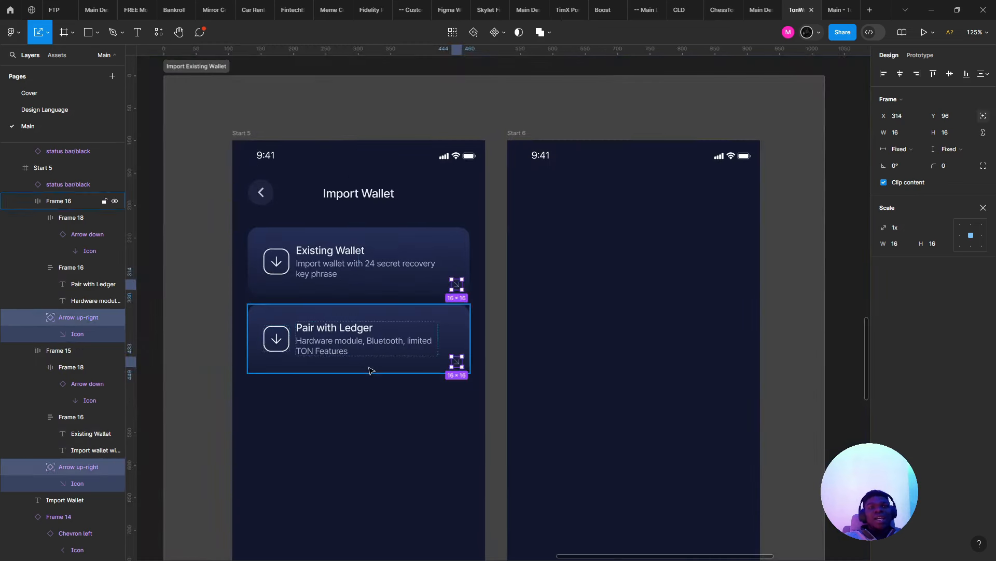
# - Delete the Pair with Ledger card's down-arrow icon, then restore it with undo
pyautogui.click(371, 371)
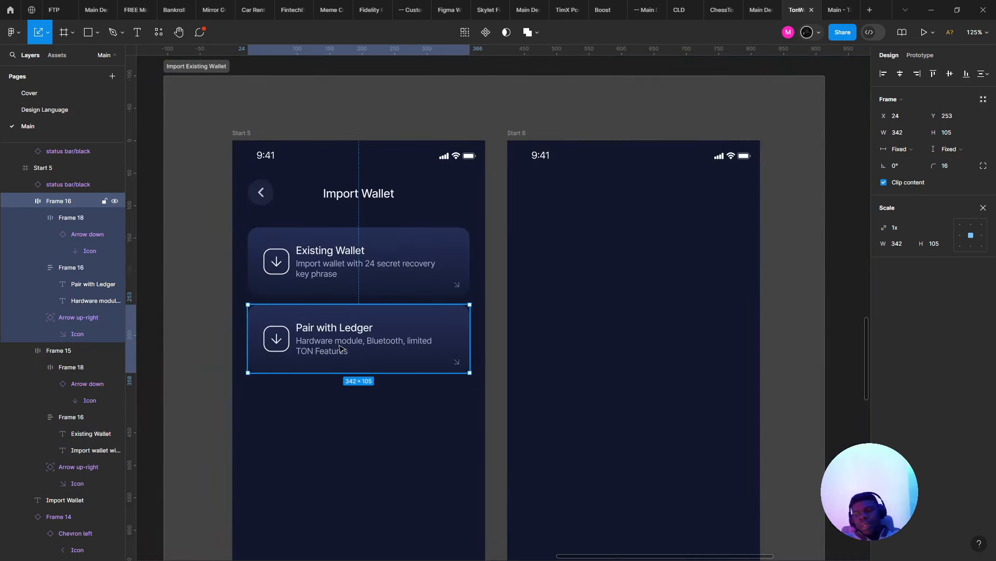
pyautogui.doubleClick(268, 334)
pyautogui.click(278, 339)
pyautogui.scroll(5, 284, 342)
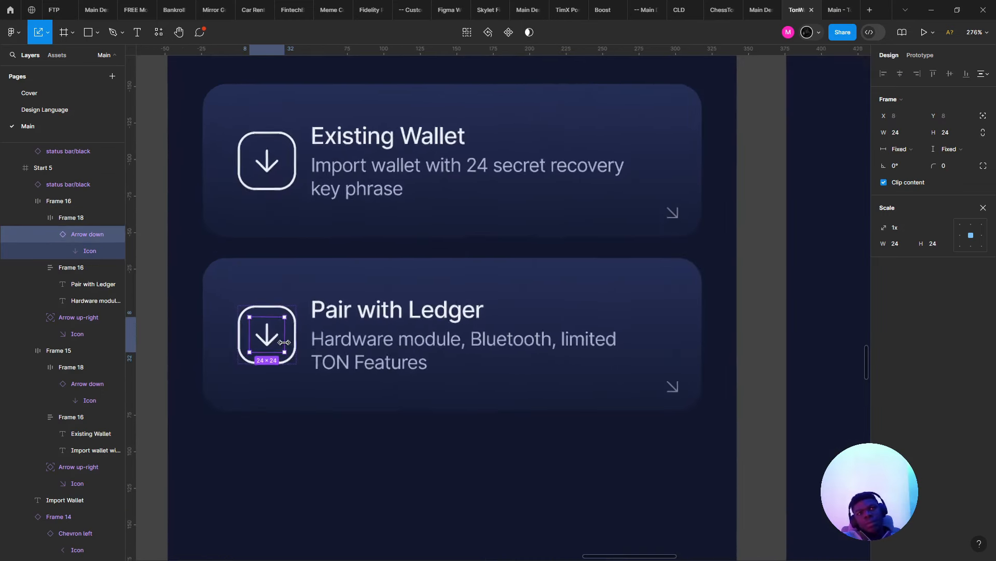
pyautogui.scroll(1, 283, 342)
pyautogui.hscroll(-2, 363, 351)
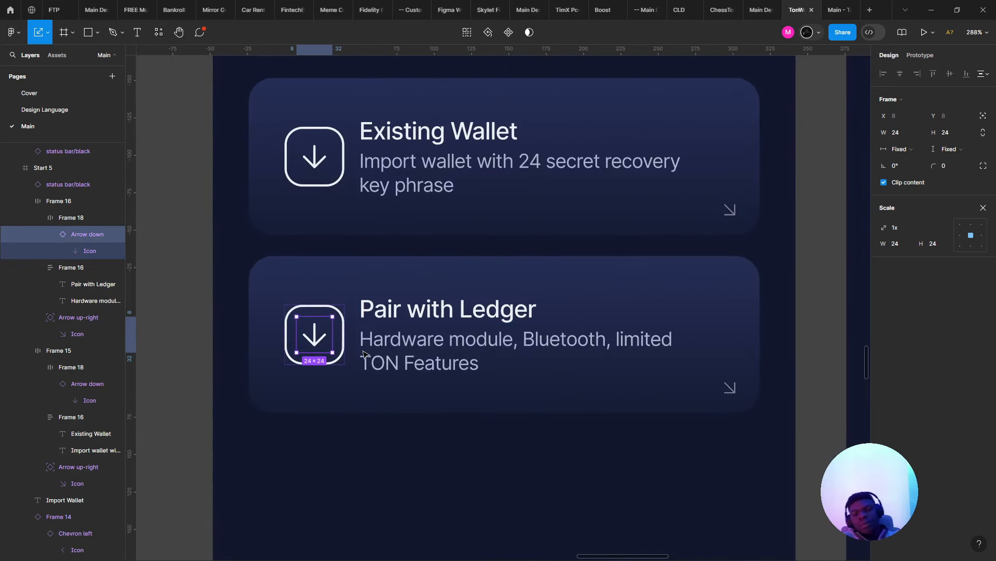
pyautogui.press('Delete')
pyautogui.scroll(-2, 418, 343)
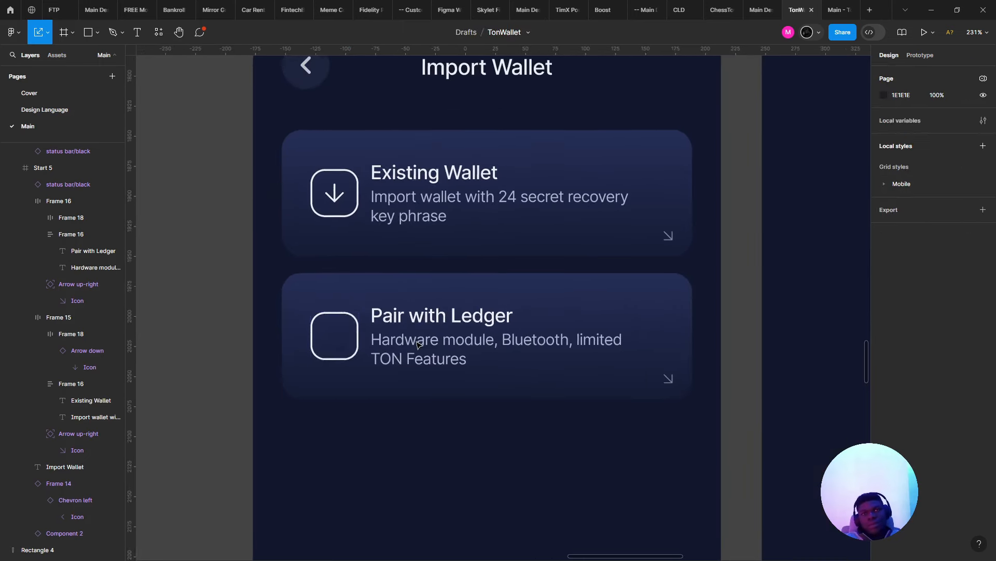
pyautogui.hotkey('ctrl', 'z')
# - Select the Pair with Ledger title and the grey square beside the screens, then clear the selection
pyautogui.click(439, 313)
pyautogui.press('v')
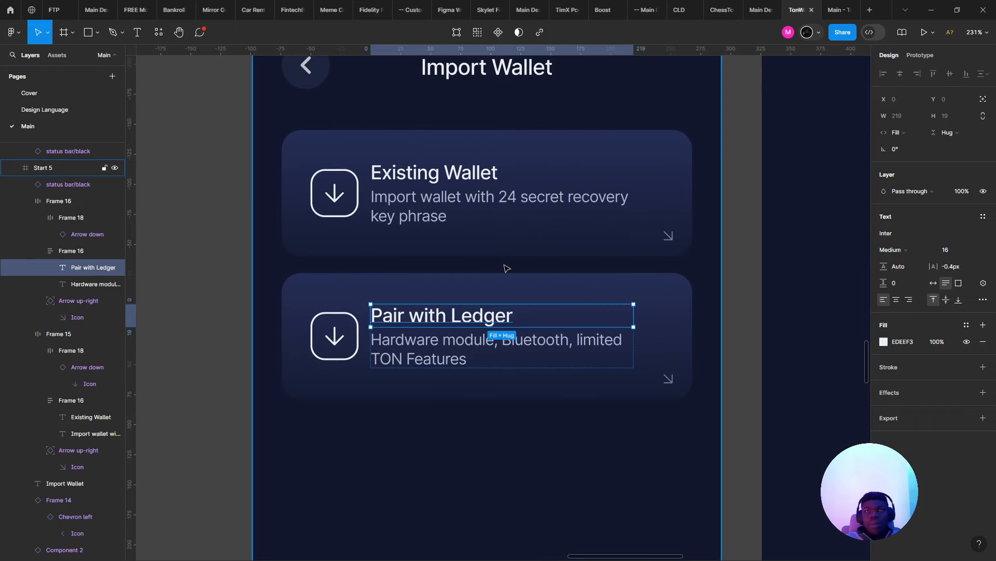
pyautogui.scroll(-5, 506, 268)
pyautogui.click(223, 255)
pyautogui.scroll(-2, 279, 275)
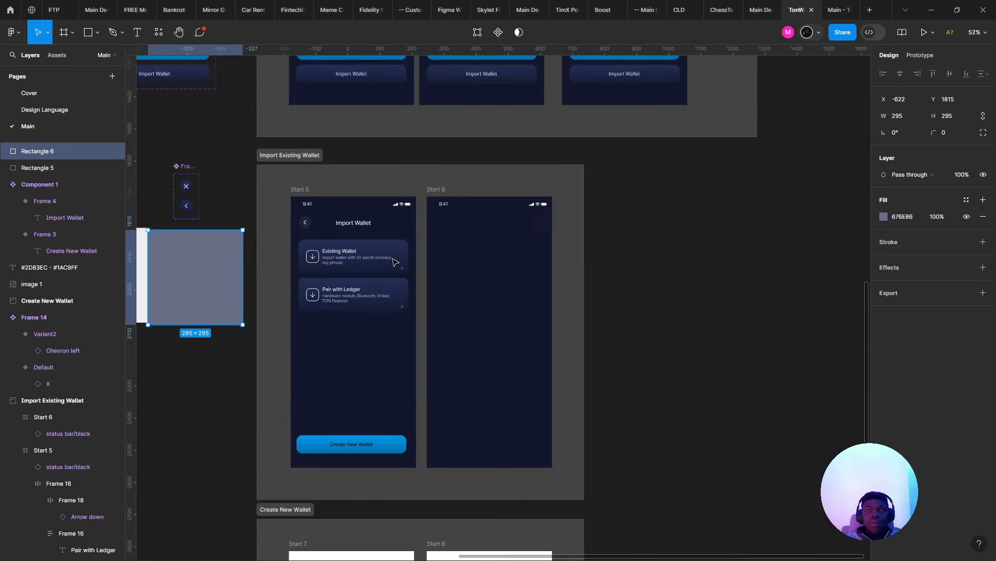
pyautogui.scroll(3, 320, 316)
pyautogui.press('Escape')
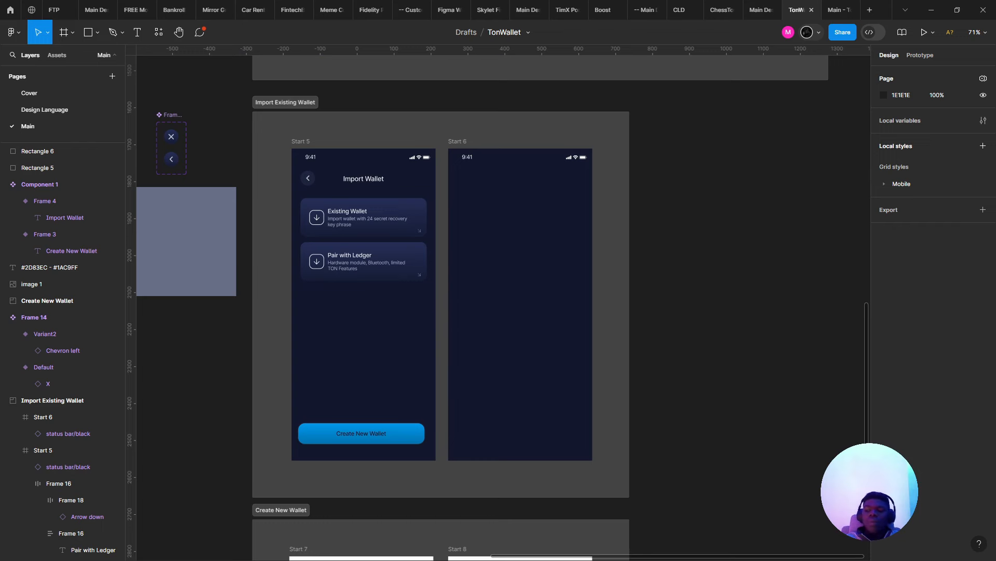
# - Duplicate the Pair with Ledger card further down and copy the Import Wallet title between the cards
pyautogui.click(389, 266)
pyautogui.keyDown('alt'); pyautogui.moveTo(389, 266); pyautogui.dragTo(396, 308); pyautogui.keyUp('alt')
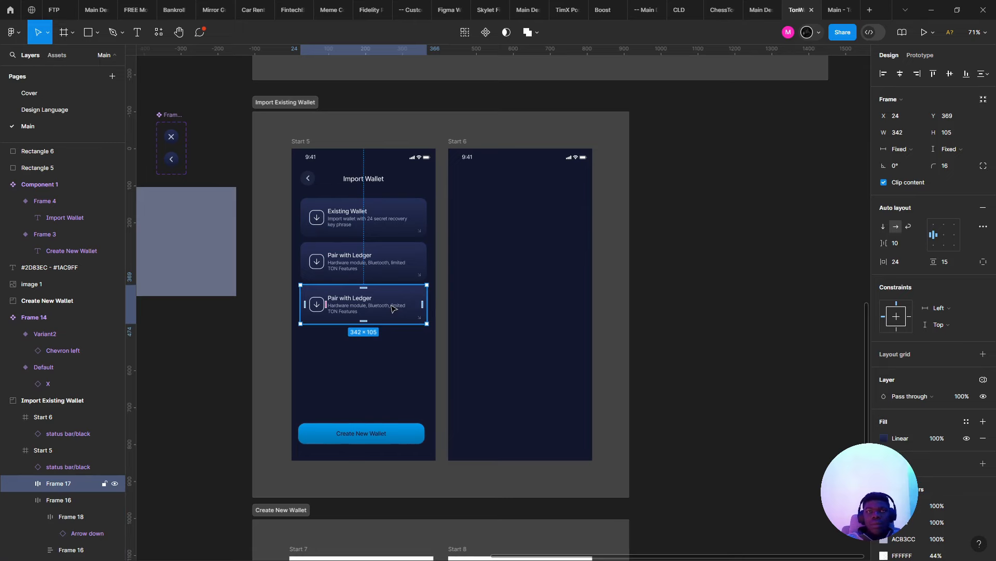
pyautogui.scroll(3, 392, 308)
pyautogui.moveTo(396, 332); pyautogui.dragTo(396, 374)
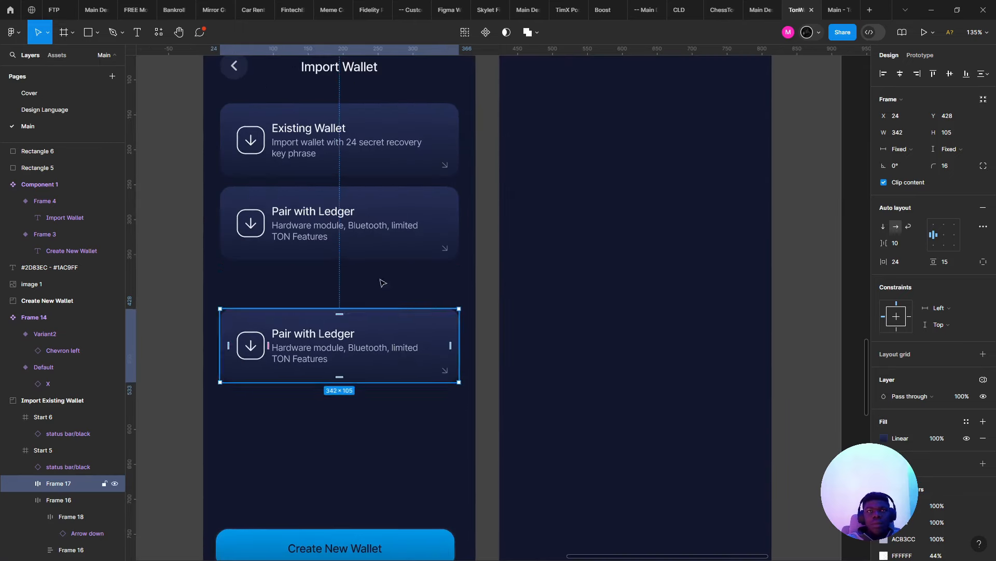
pyautogui.scroll(-2, 366, 252)
pyautogui.click(359, 139)
pyautogui.keyDown('alt'); pyautogui.moveTo(358, 139); pyautogui.dragTo(358, 275); pyautogui.keyUp('alt')
# - Change the copied title's text to 'Other options'
pyautogui.doubleClick(357, 272)
pyautogui.write('O')
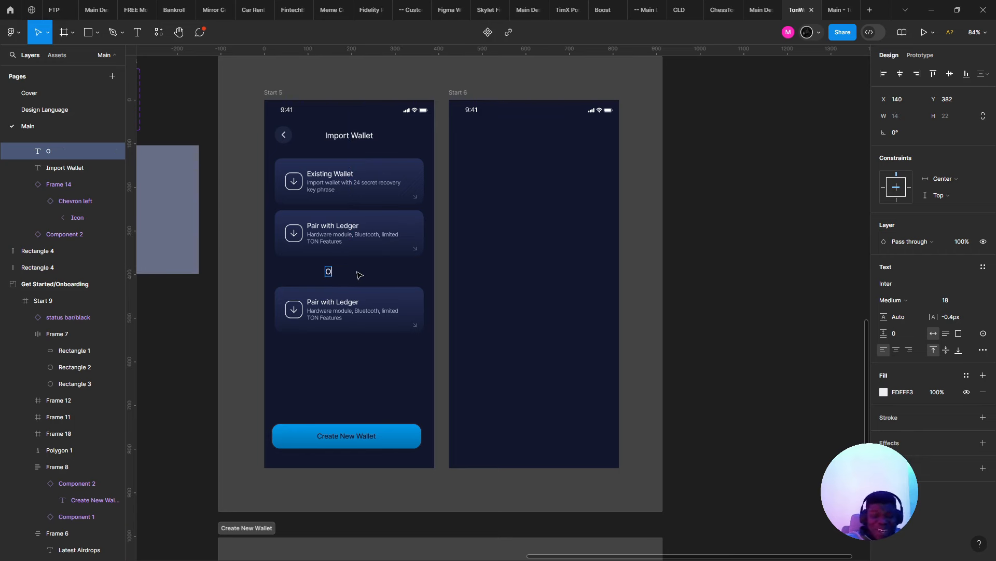
pyautogui.write('ther')
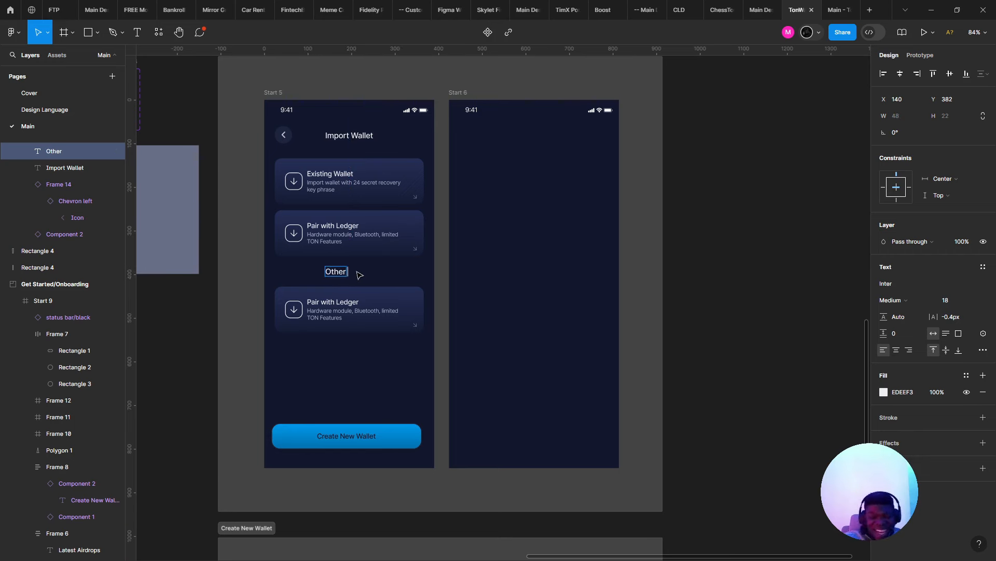
pyautogui.write(' optiosn')
pyautogui.press('BackSpace')
pyautogui.press('BackSpace')
pyautogui.press('BackSpace')
pyautogui.press('BackSpace')
pyautogui.press('BackSpace')
pyautogui.press('BackSpace')
pyautogui.press('BackSpace')
pyautogui.press('BackSpace')
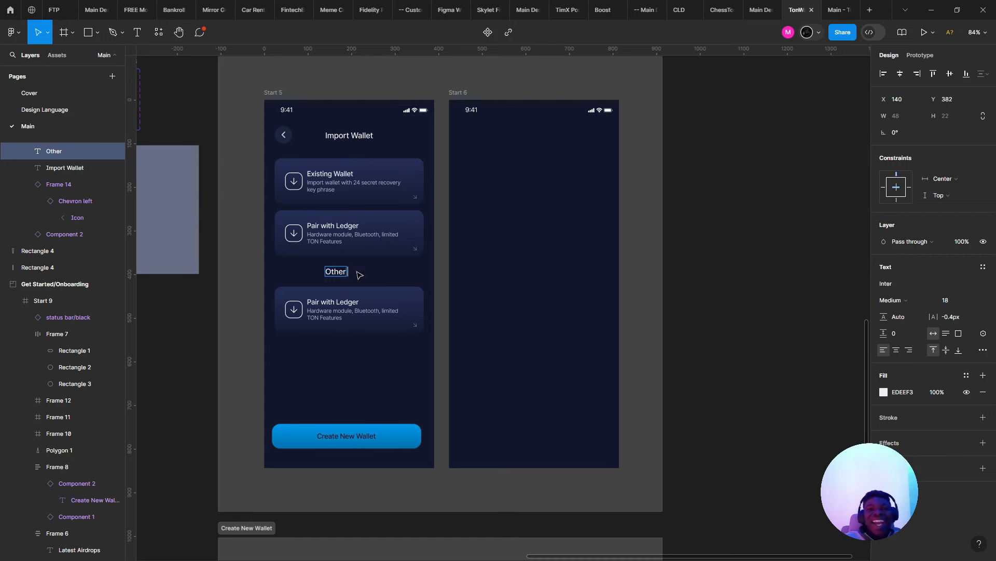
pyautogui.write('options')
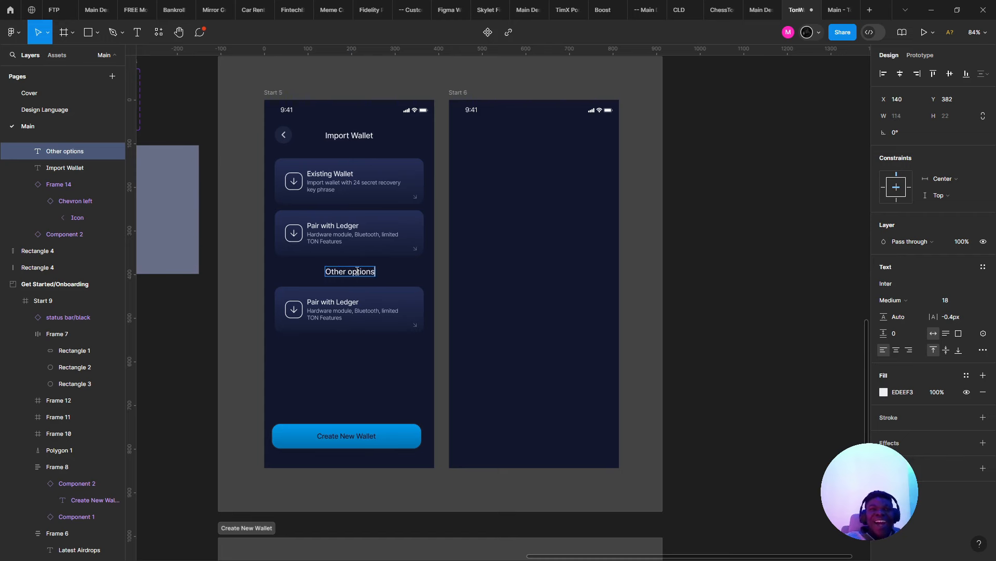
pyautogui.press('Escape')
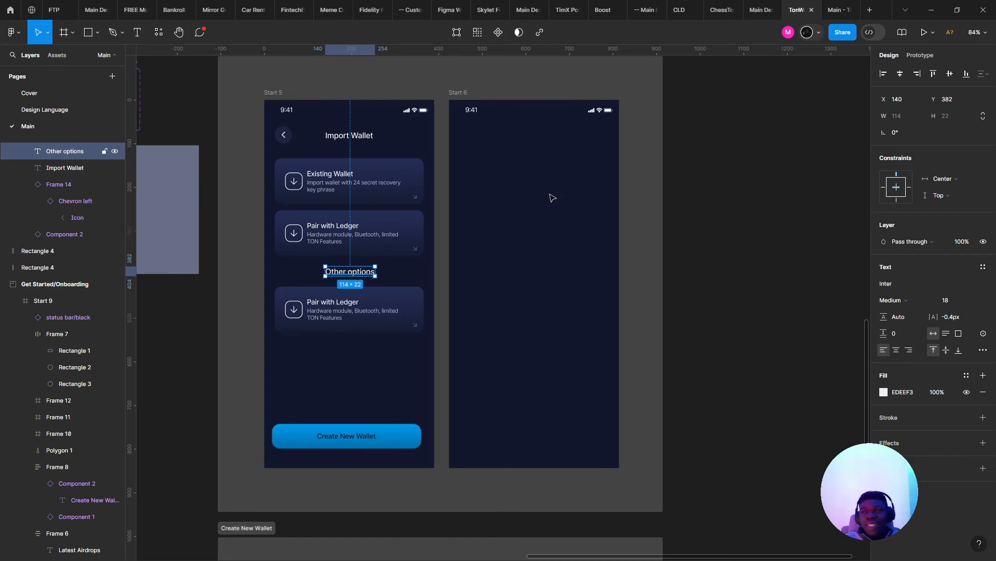
# - Give the label a 16 px font size and 40% fill opacity, and centre it horizontally
pyautogui.click(965, 306)
pyautogui.write('16')
pyautogui.press('Return')
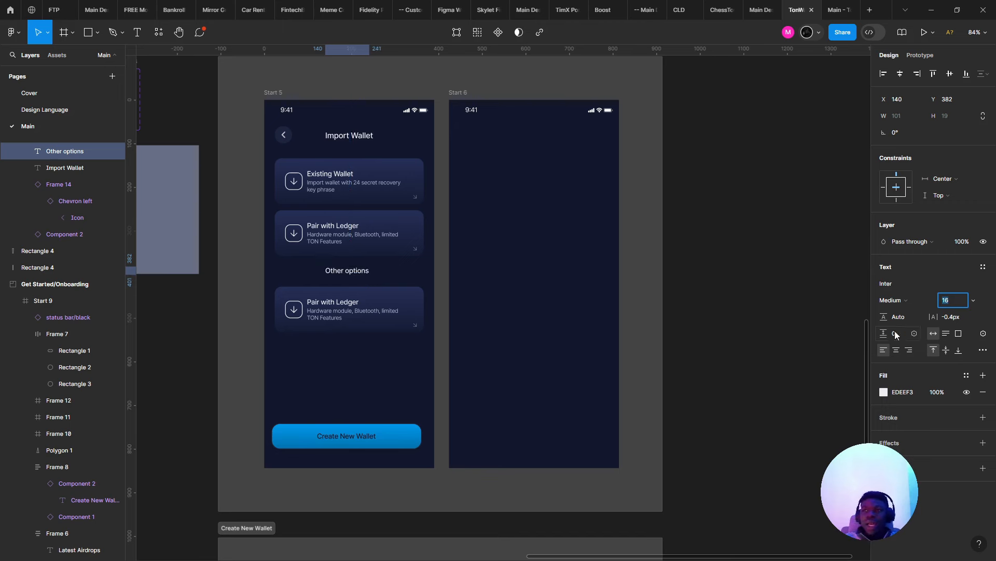
pyautogui.click(878, 397)
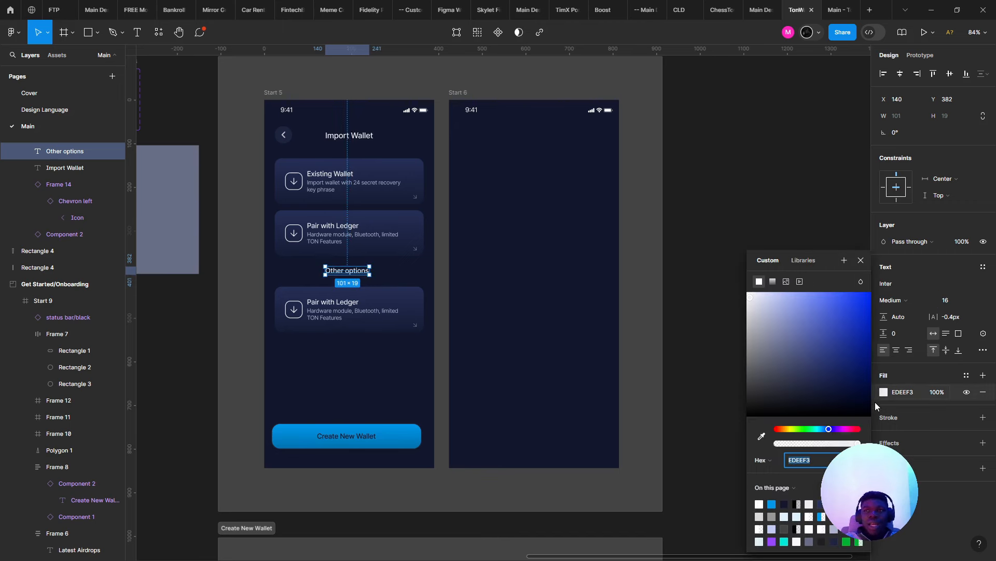
pyautogui.click(812, 444)
pyautogui.click(900, 73)
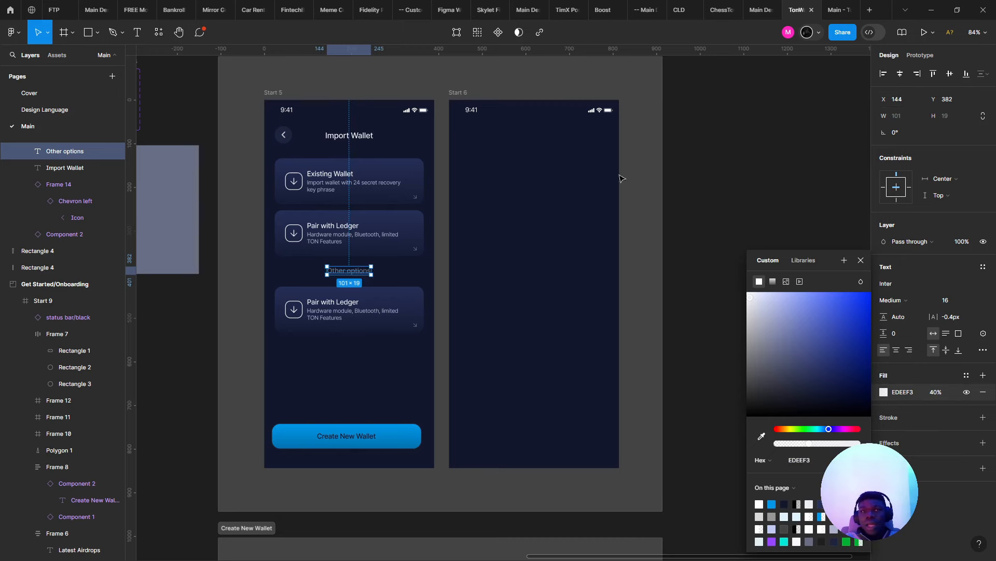
# - Nudge the label slightly lower and set its line height to 24
pyautogui.scroll(5, 460, 249)
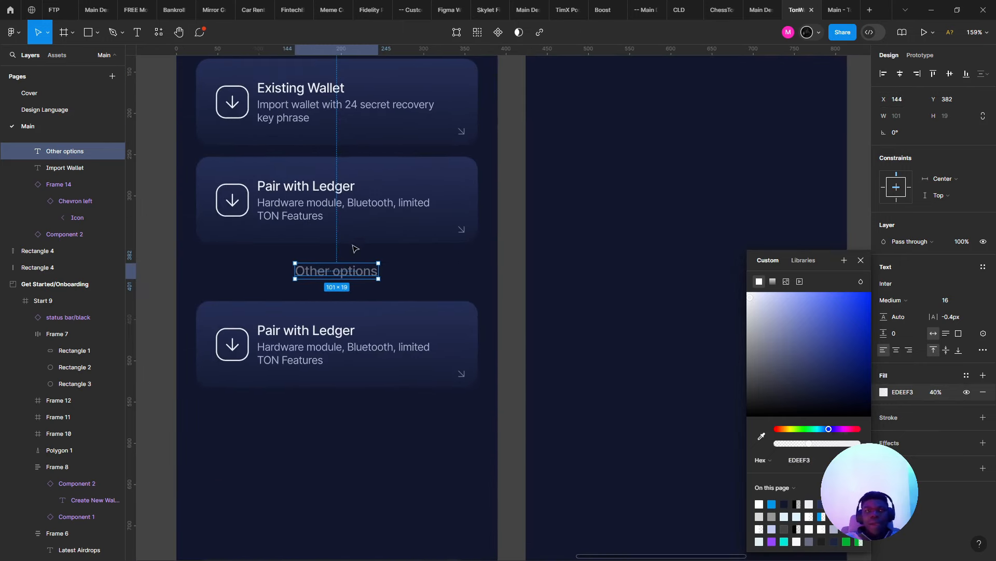
pyautogui.scroll(1, 315, 289)
pyautogui.moveTo(323, 278); pyautogui.dragTo(328, 285)
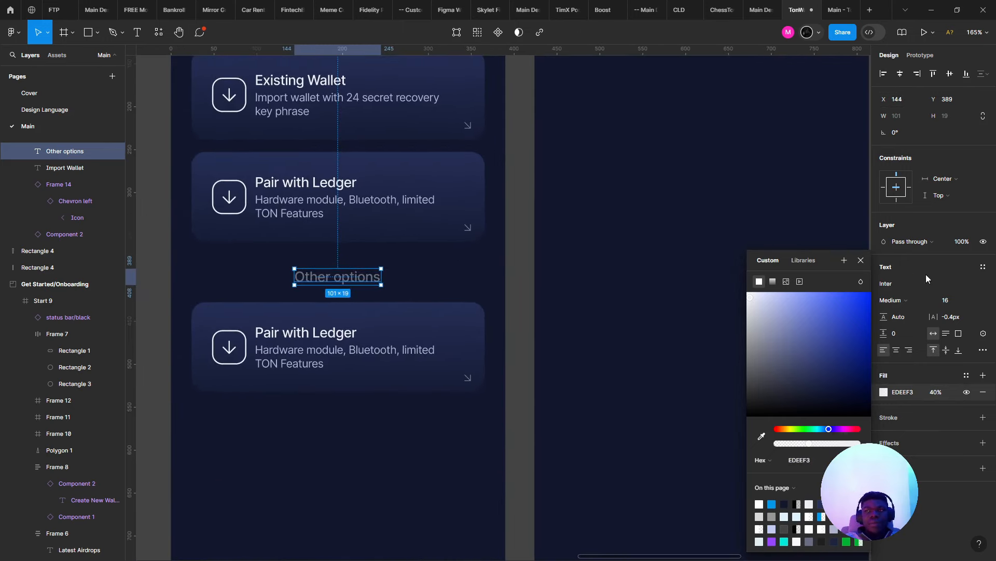
pyautogui.click(902, 322)
pyautogui.write('16')
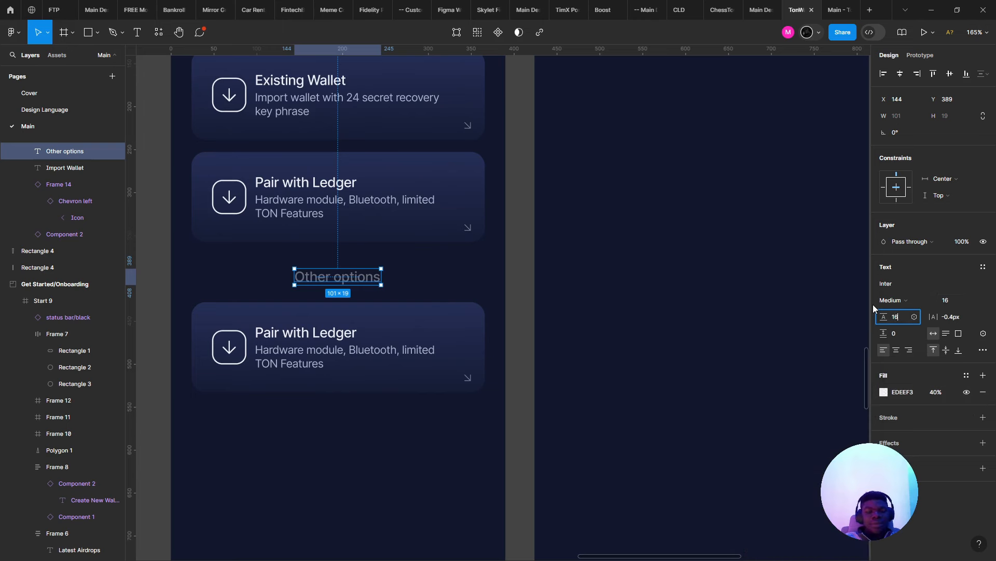
pyautogui.write('+8')
pyautogui.press('Return')
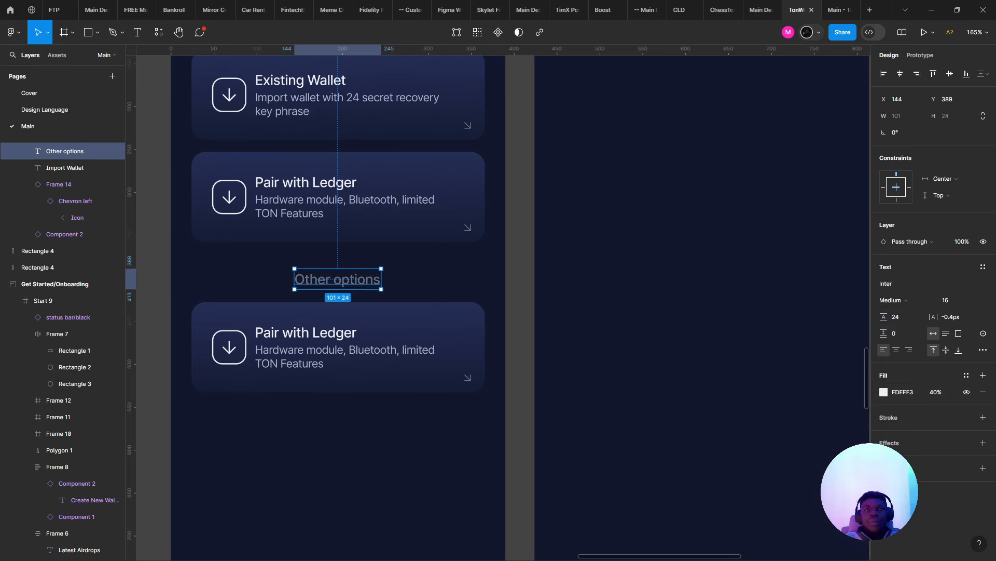
# - Rename the third card's title to 'Watch Account'
pyautogui.doubleClick(319, 342)
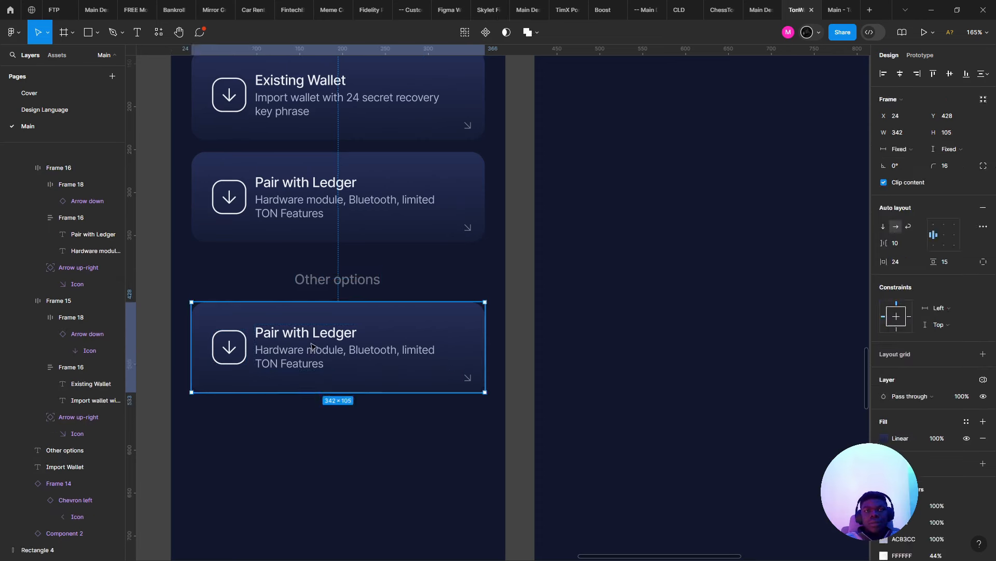
pyautogui.doubleClick(319, 335)
pyautogui.click(319, 335)
pyautogui.hotkey('ctrl', 'a')
pyautogui.write('W')
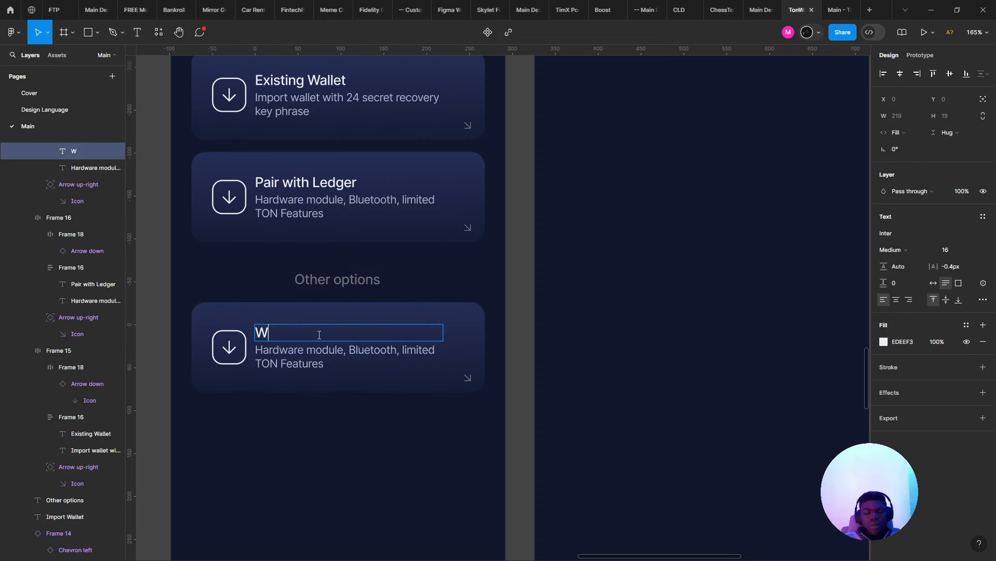
pyautogui.write('atch Account')
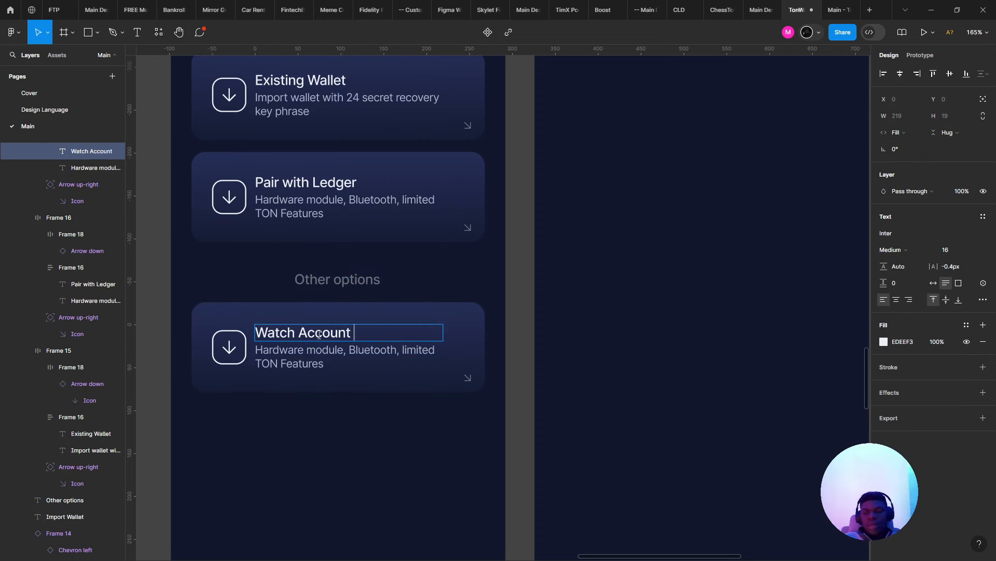
pyautogui.press('Escape')
# - Replace its description with 'For monitor wallet activity without recovery phrase'
pyautogui.press('Tab')
pyautogui.press('Return')
pyautogui.write('q')
pyautogui.write('For ')
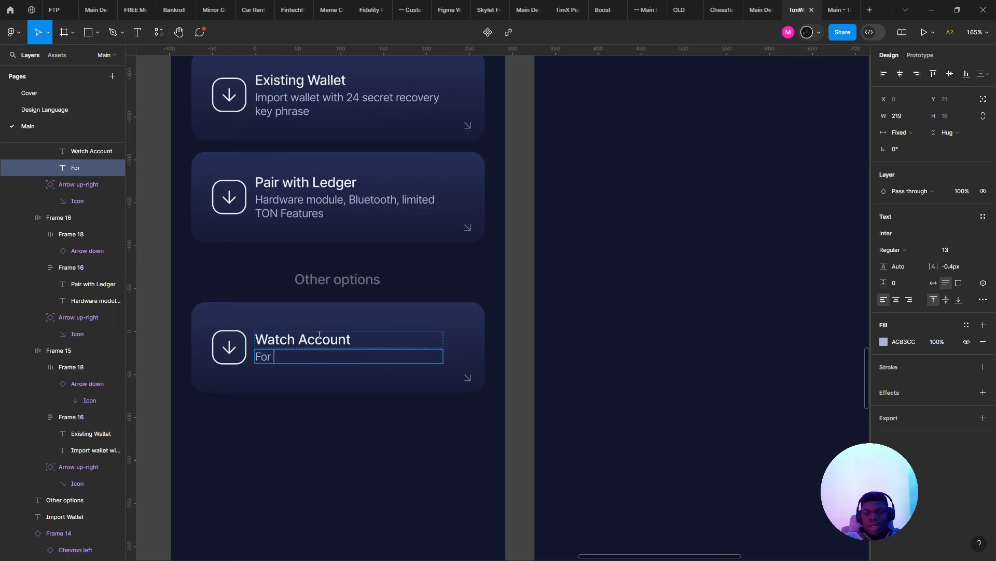
pyautogui.write('a')
pyautogui.press('BackSpace')
pyautogui.write('monitor wallet')
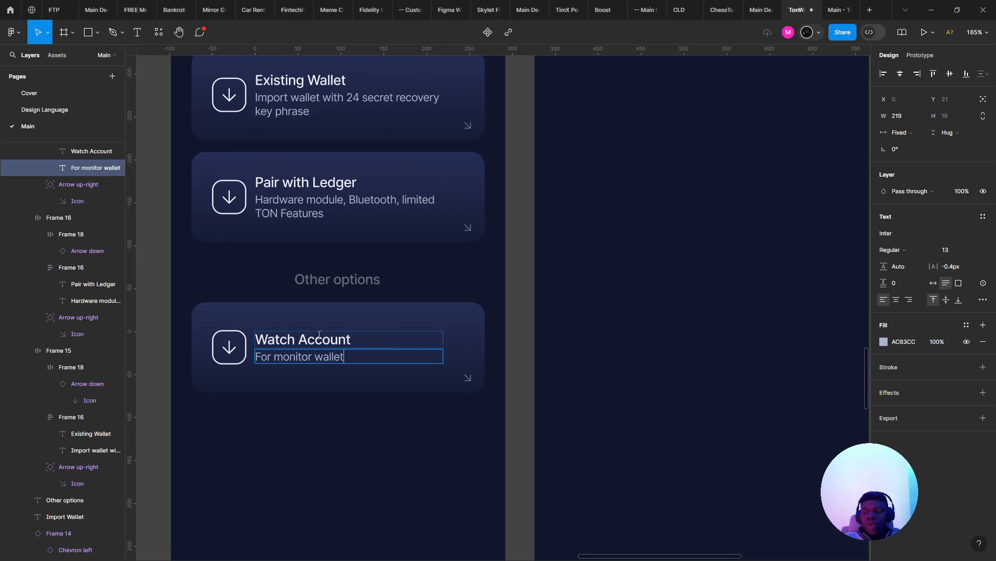
pyautogui.write(' activity without ')
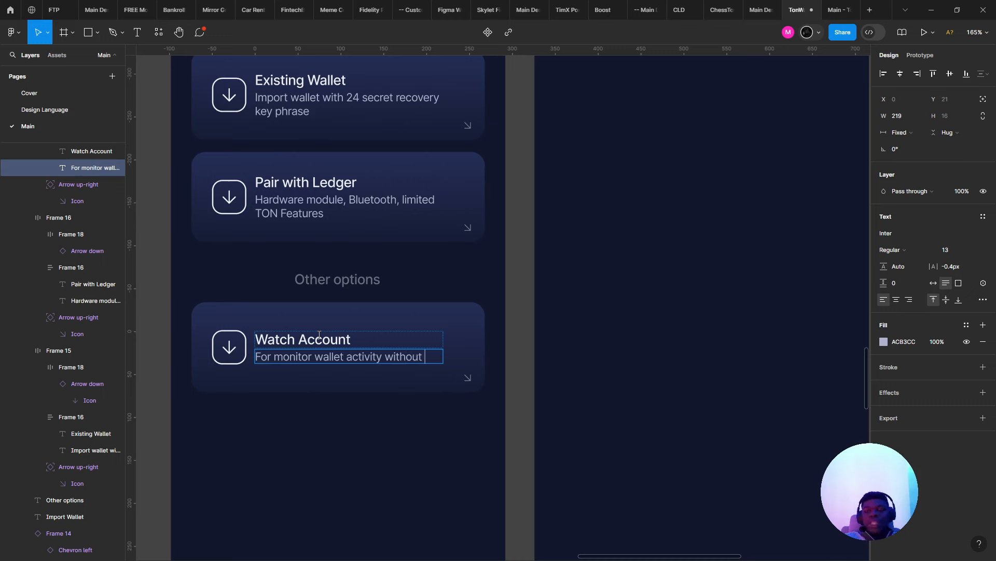
pyautogui.write('recover')
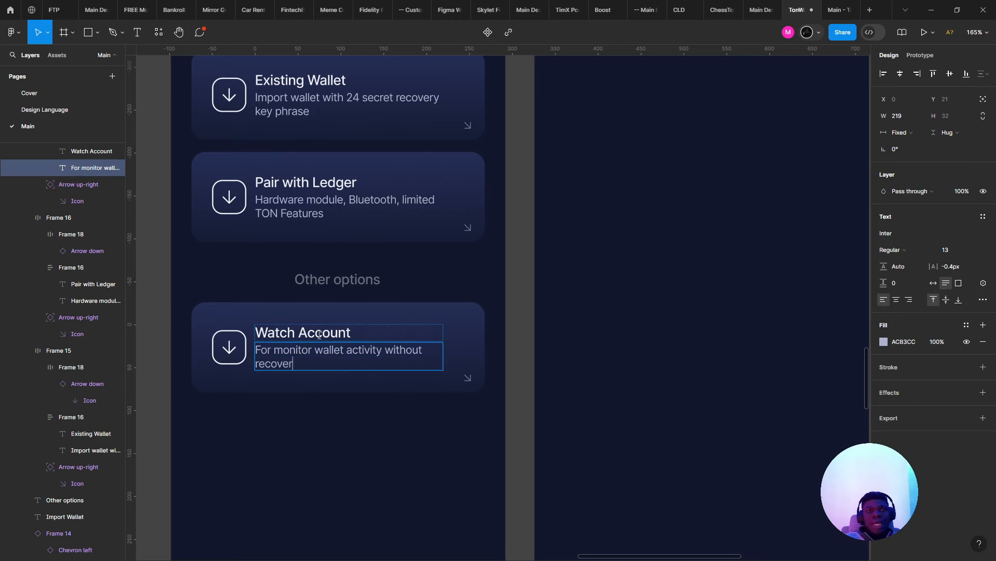
pyautogui.write('y phrase')
pyautogui.press('Escape')
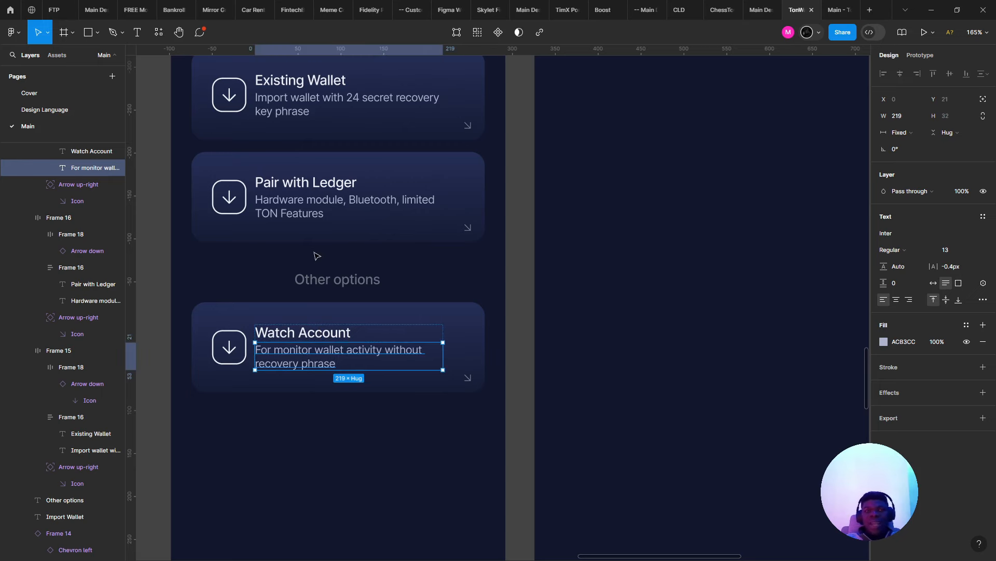
pyautogui.click(317, 256)
# - Wrap the Existing Wallet and Pair with Ledger cards in an auto-layout frame
pyautogui.scroll(-5, 317, 256)
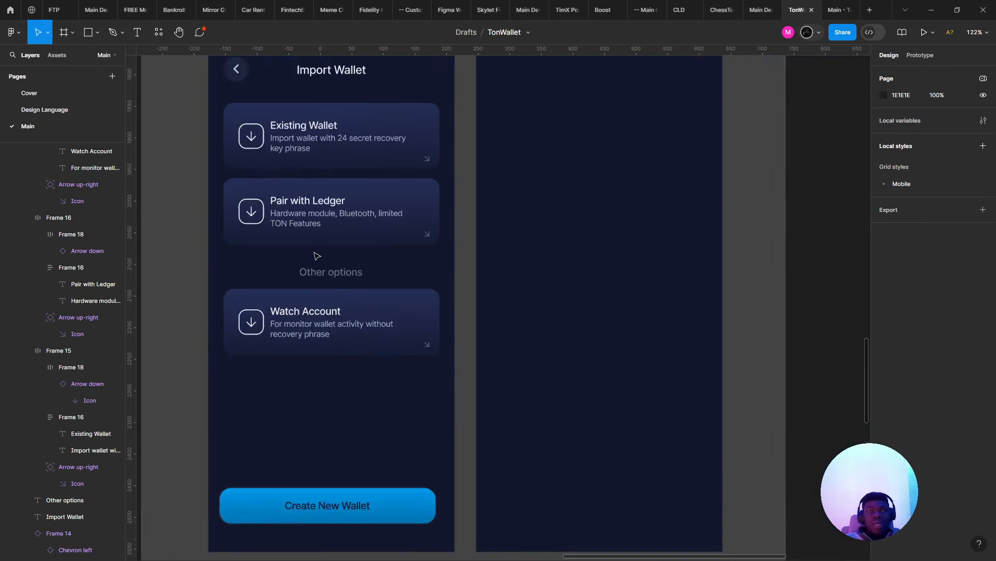
pyautogui.click(325, 220)
pyautogui.keyDown('shift'); pyautogui.click(334, 164); pyautogui.keyUp('shift')
pyautogui.hotkey('shift', 'a')
# - Wrap that stack, the Other options label and the Watch Account card in an outer auto-layout frame
pyautogui.scroll(3, 334, 164)
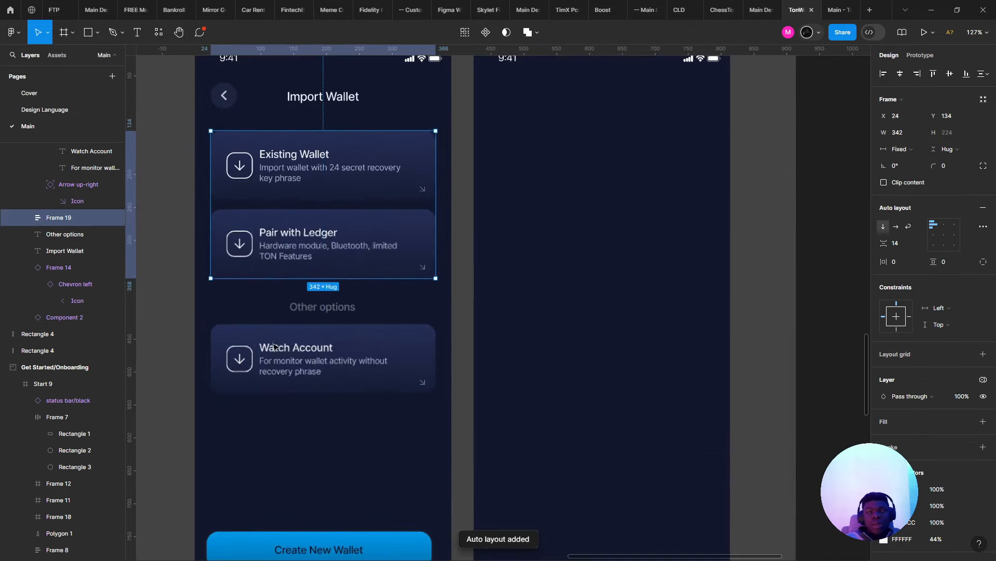
pyautogui.keyDown('shift'); pyautogui.click(337, 358); pyautogui.keyUp('shift')
pyautogui.keyDown('shift'); pyautogui.click(348, 307); pyautogui.keyUp('shift')
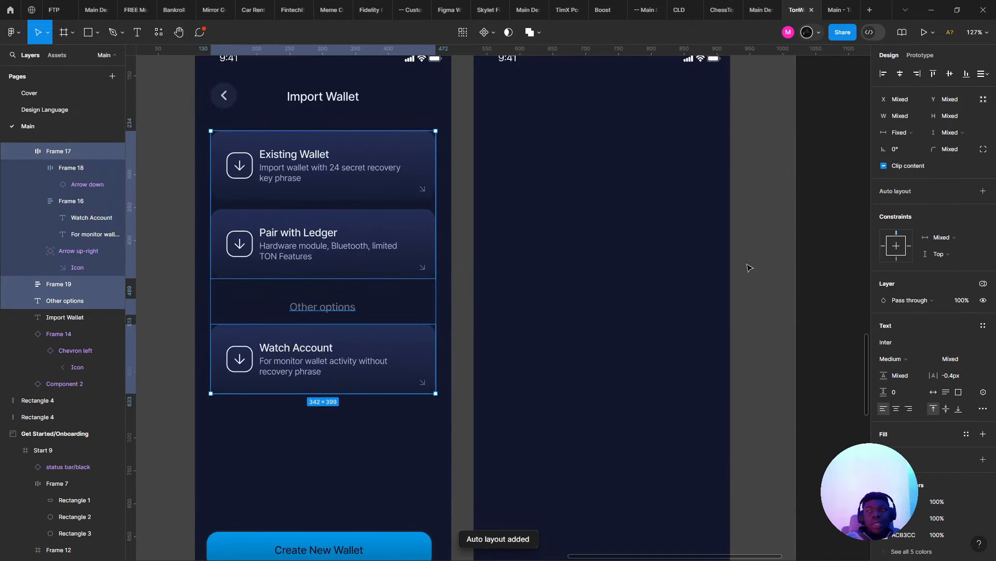
pyautogui.hotkey('shift', 'a')
pyautogui.scroll(-3, 349, 318)
pyautogui.scroll(2, 350, 318)
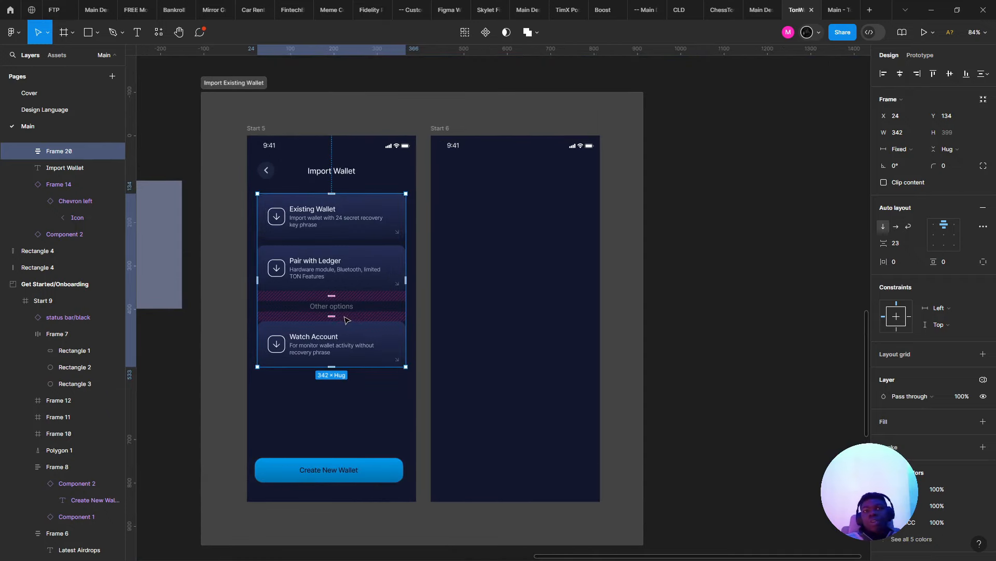
pyautogui.moveTo(331, 296); pyautogui.dragTo(363, 318)
pyautogui.hotkey('ctrl', 'z')
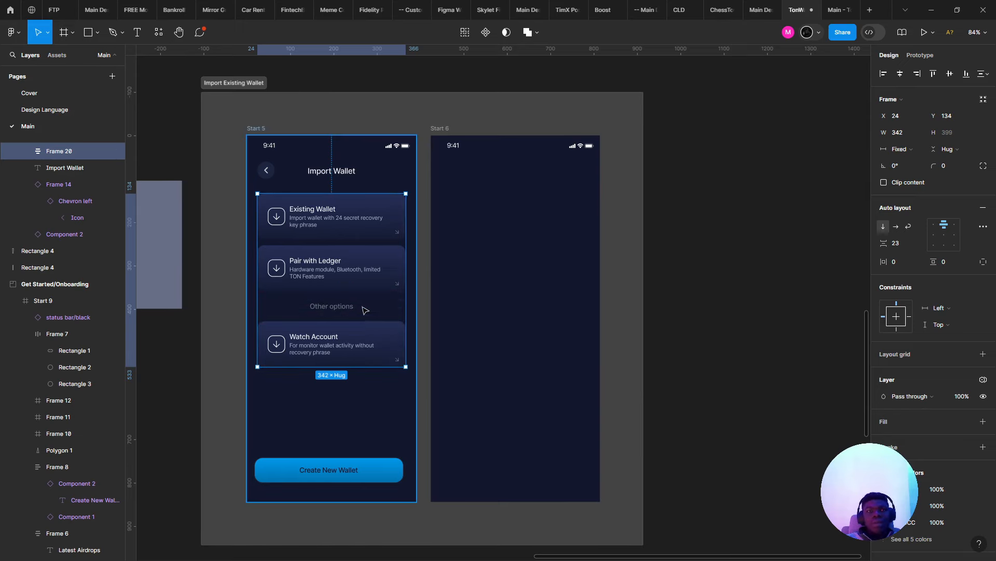
# - Pan the canvas to view the onboarding screens and back to the Import Existing Wallet section
pyautogui.scroll(-4, 551, 347)
pyautogui.scroll(1, 551, 346)
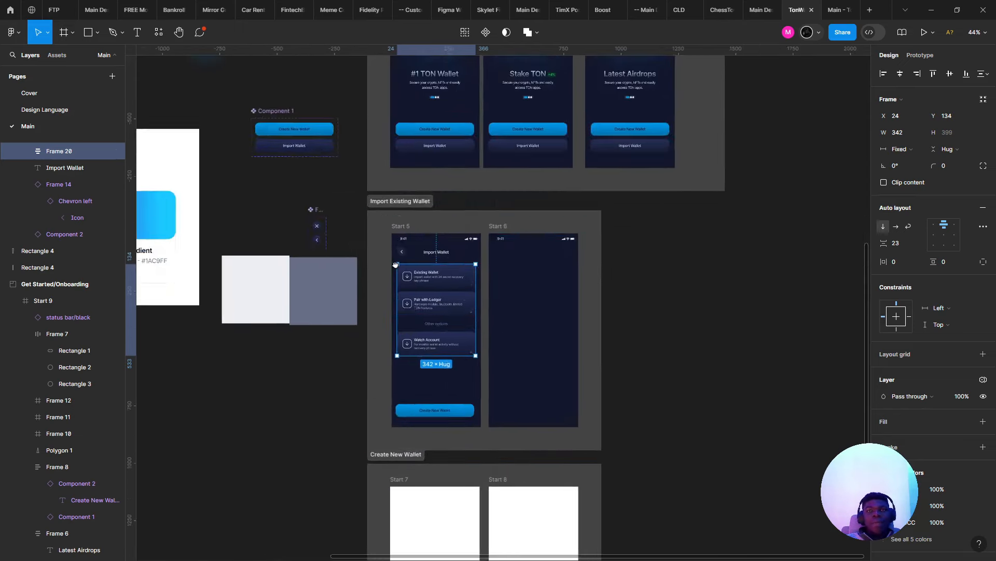
pyautogui.moveTo(457, 126); pyautogui.dragTo(371, 352)
pyautogui.scroll(5, 370, 352)
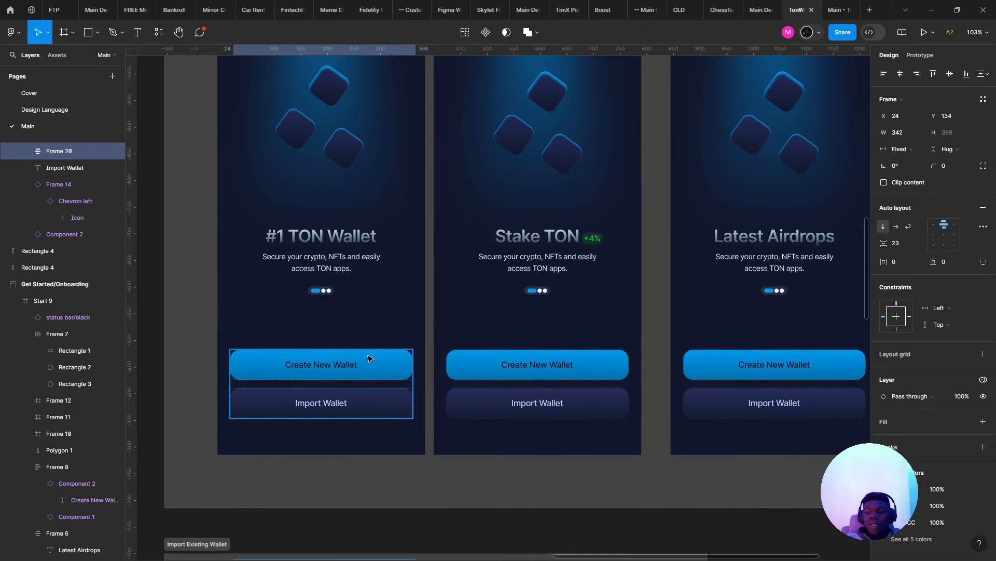
pyautogui.scroll(-5, 363, 400)
pyautogui.moveTo(375, 467); pyautogui.dragTo(370, 256)
pyautogui.scroll(1, 370, 256)
# - Inspect the header back-chevron button's prototype interactions
pyautogui.moveTo(325, 416); pyautogui.dragTo(323, 373)
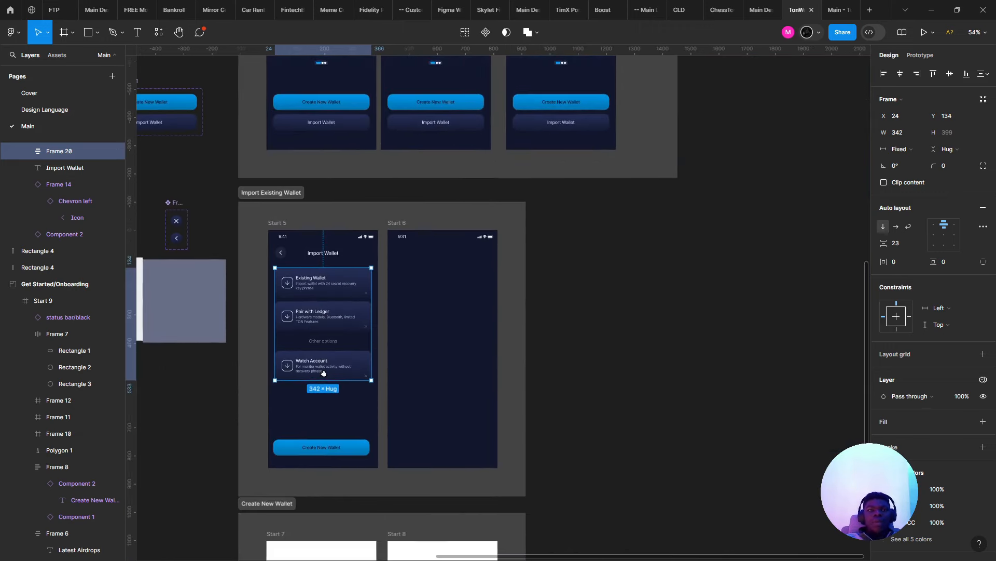
pyautogui.scroll(3, 275, 244)
pyautogui.click(284, 258)
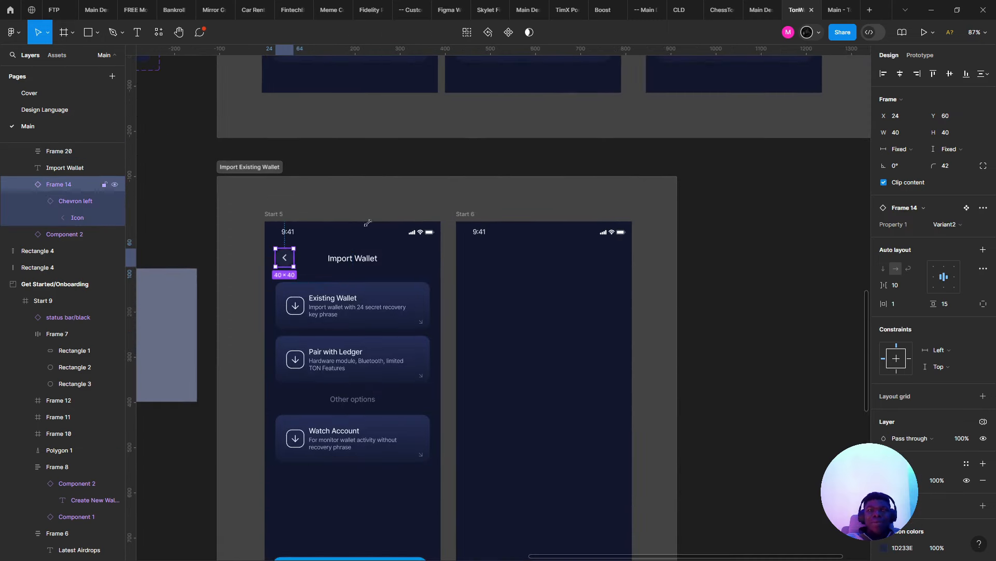
pyautogui.click(922, 55)
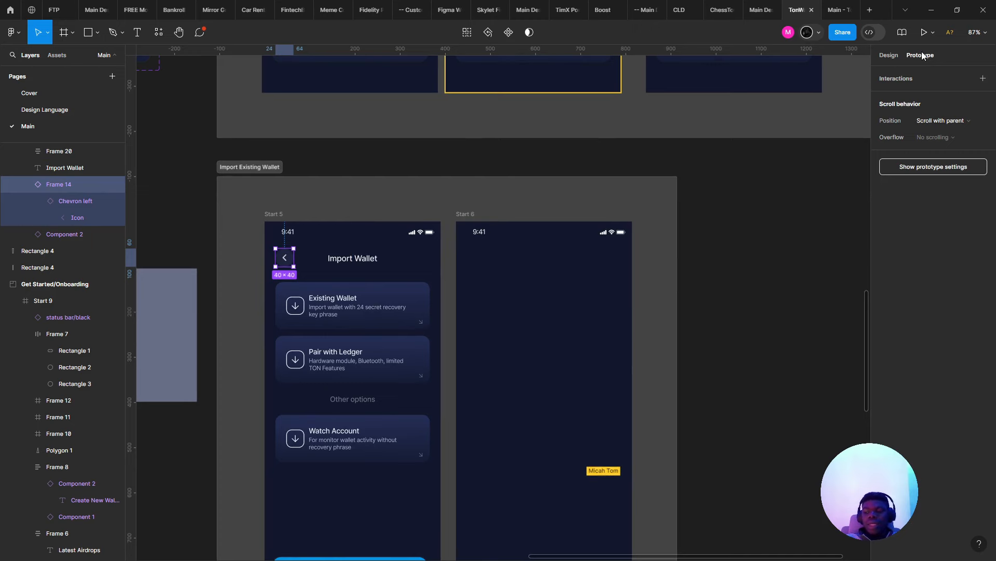
pyautogui.scroll(5, 307, 184)
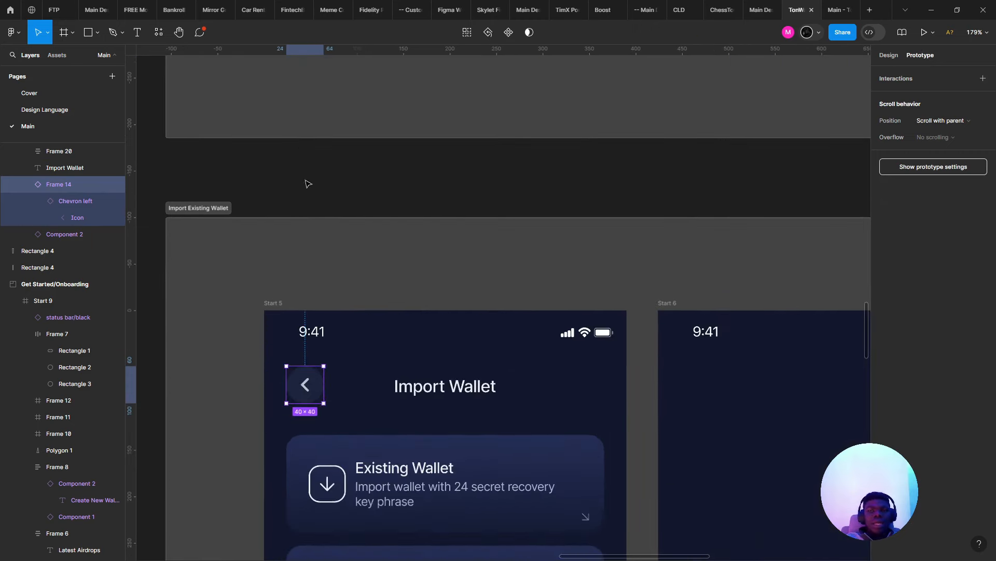
pyautogui.scroll(-3, 294, 113)
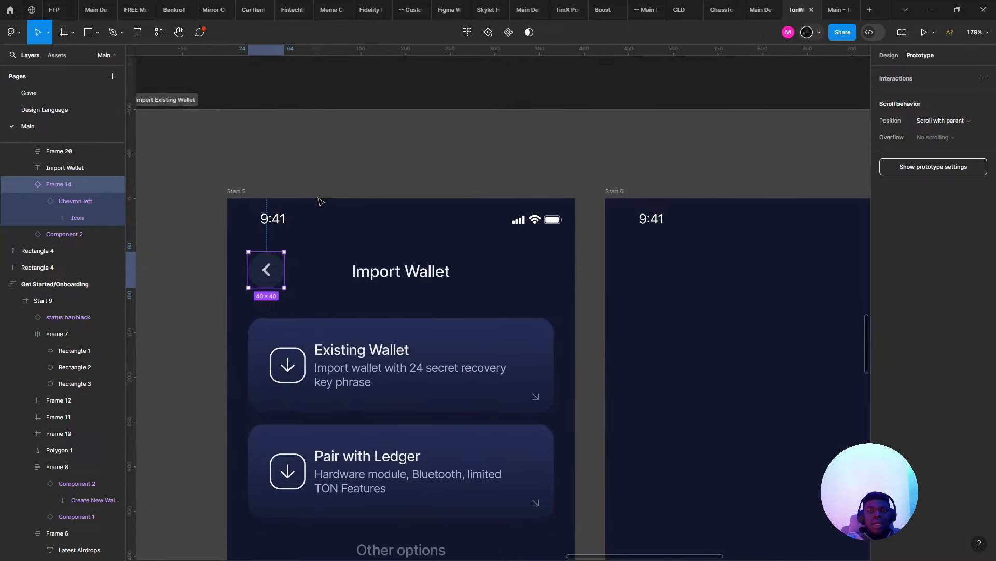
pyautogui.scroll(-3, 310, 347)
# - Swap the Watch Account card's arrow icon instance for the Search icon
pyautogui.click(310, 348)
pyautogui.scroll(-1, 310, 348)
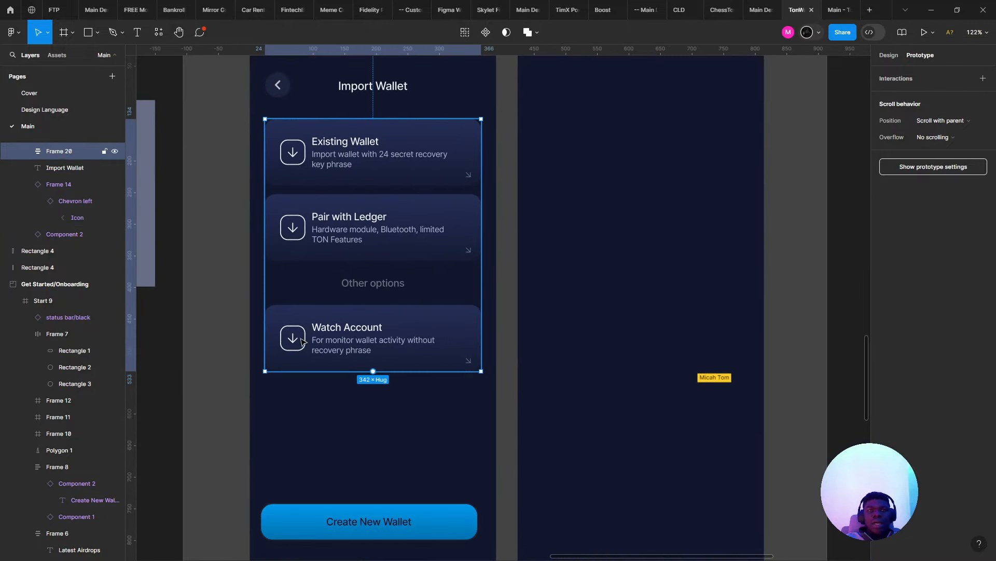
pyautogui.doubleClick(299, 339)
pyautogui.doubleClick(297, 339)
pyautogui.doubleClick(295, 338)
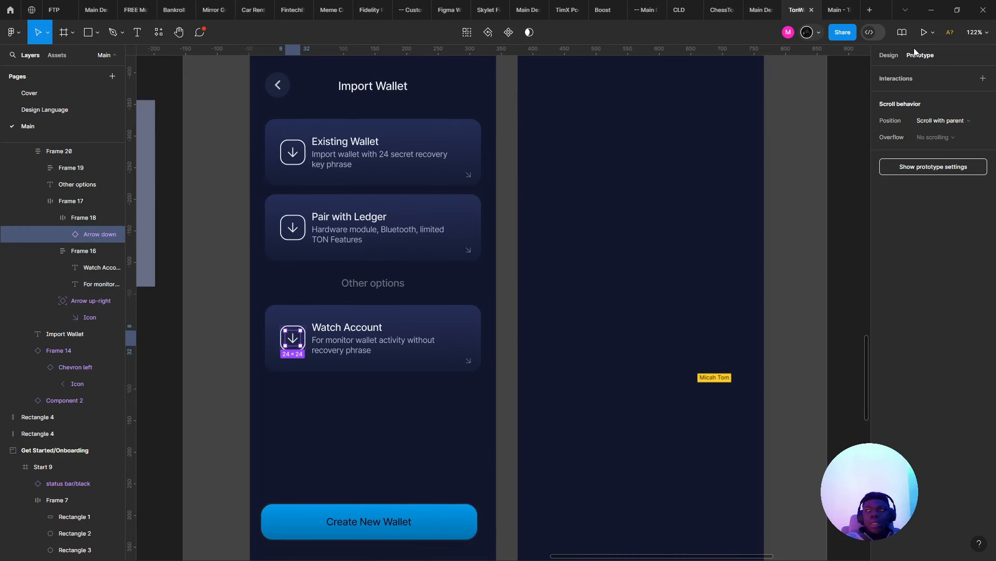
pyautogui.click(887, 52)
pyautogui.click(909, 208)
pyautogui.write('searc')
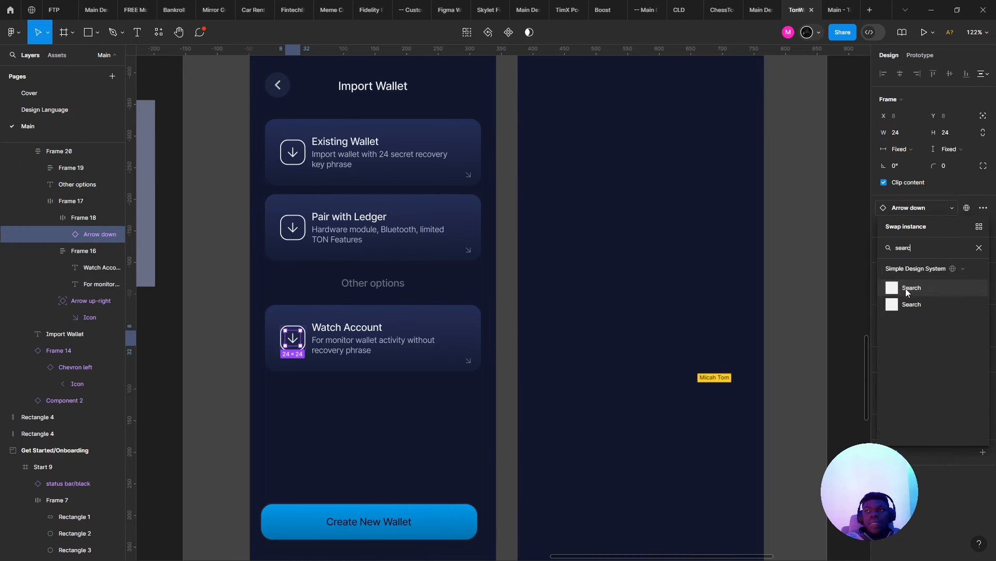
pyautogui.press('Escape')
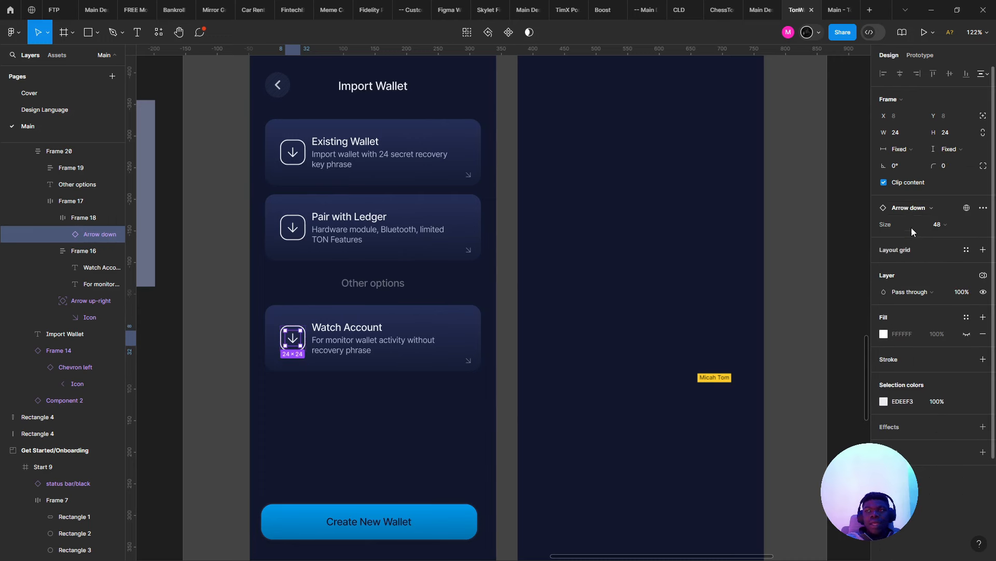
pyautogui.click(908, 208)
pyautogui.write('searc')
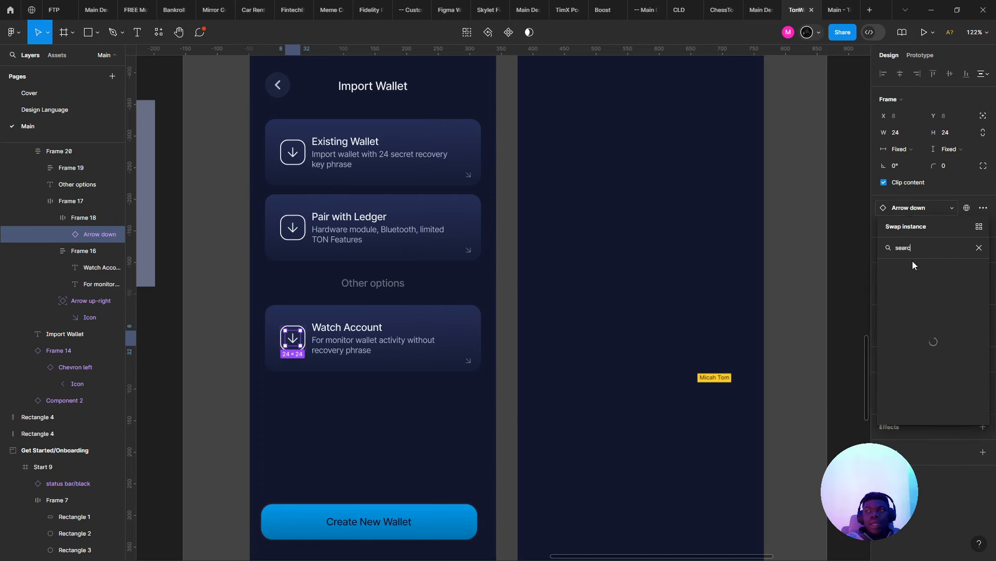
pyautogui.click(922, 299)
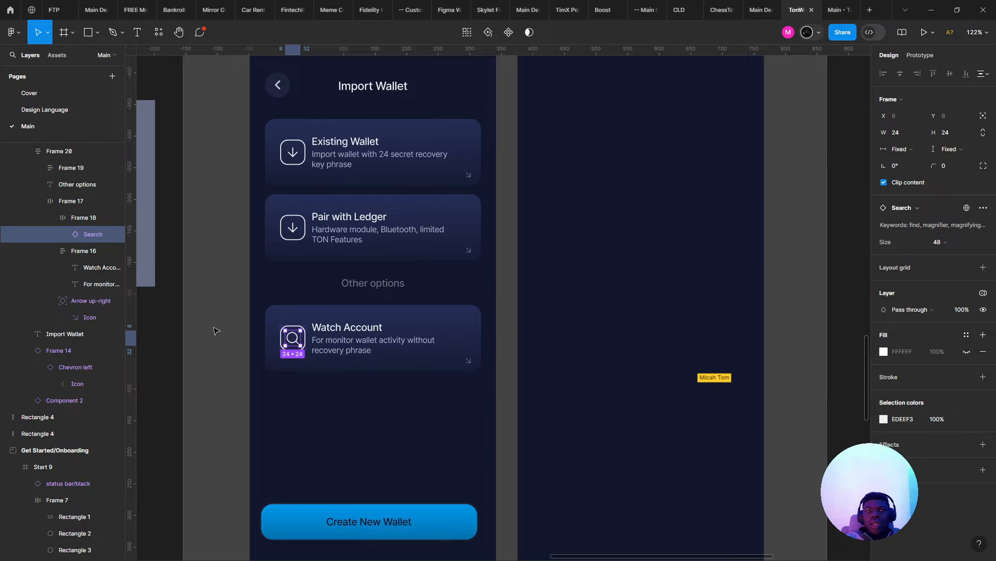
# - Hide the outline stroke on the search icon's frame
pyautogui.scroll(5, 239, 330)
pyautogui.moveTo(345, 323); pyautogui.dragTo(311, 322)
pyautogui.scroll(-5, 307, 322)
pyautogui.click(336, 226)
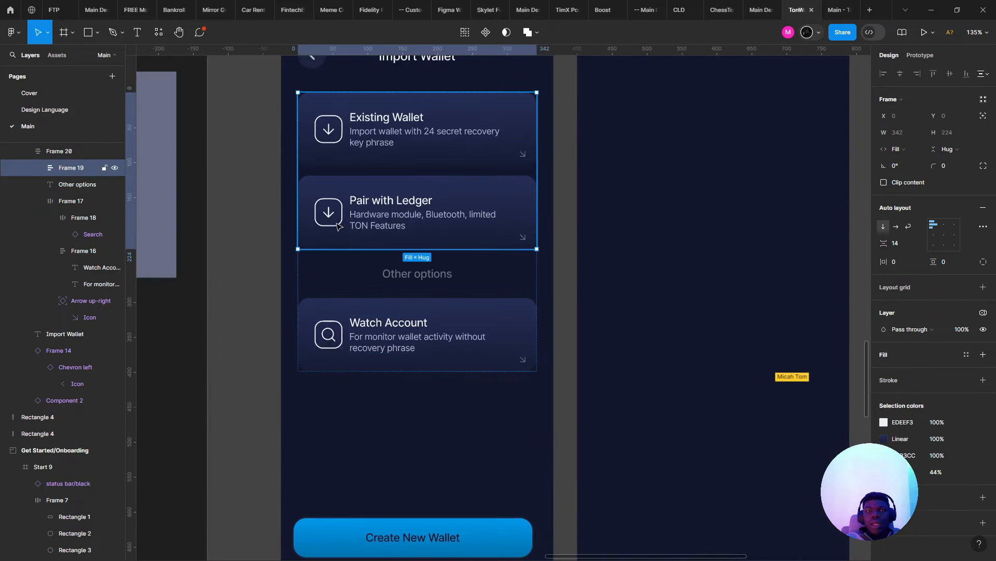
pyautogui.moveTo(357, 244); pyautogui.dragTo(316, 241)
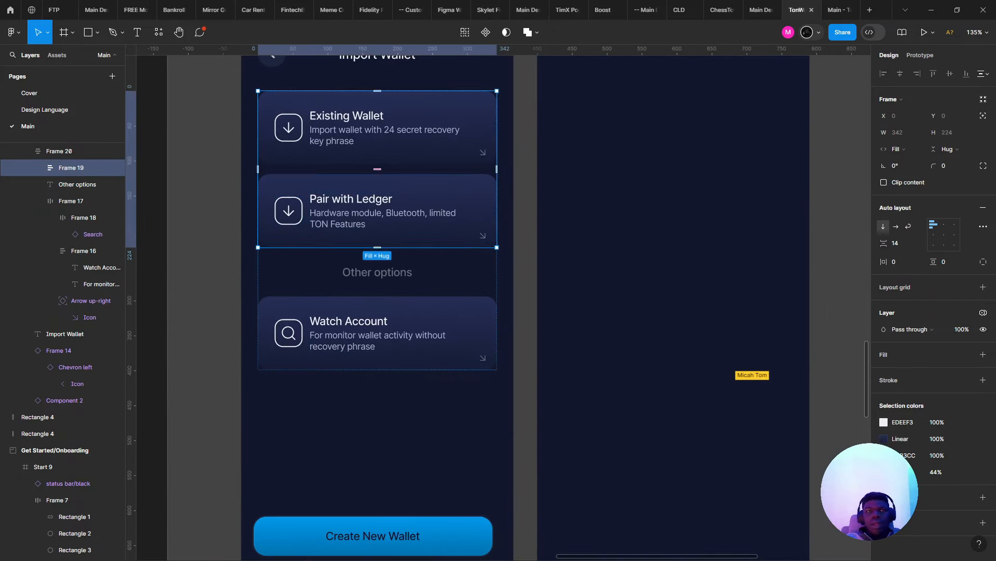
pyautogui.doubleClick(288, 333)
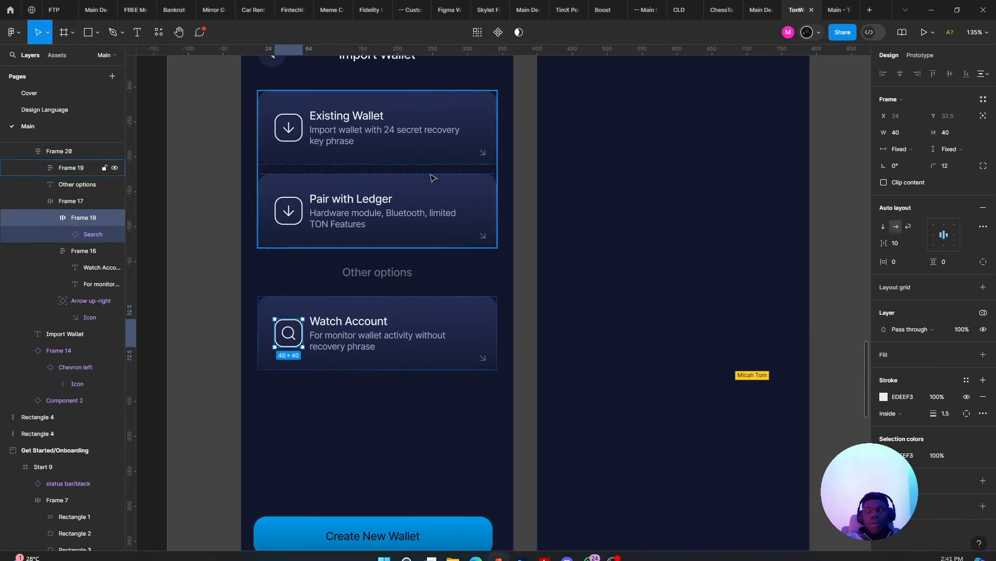
pyautogui.click(966, 397)
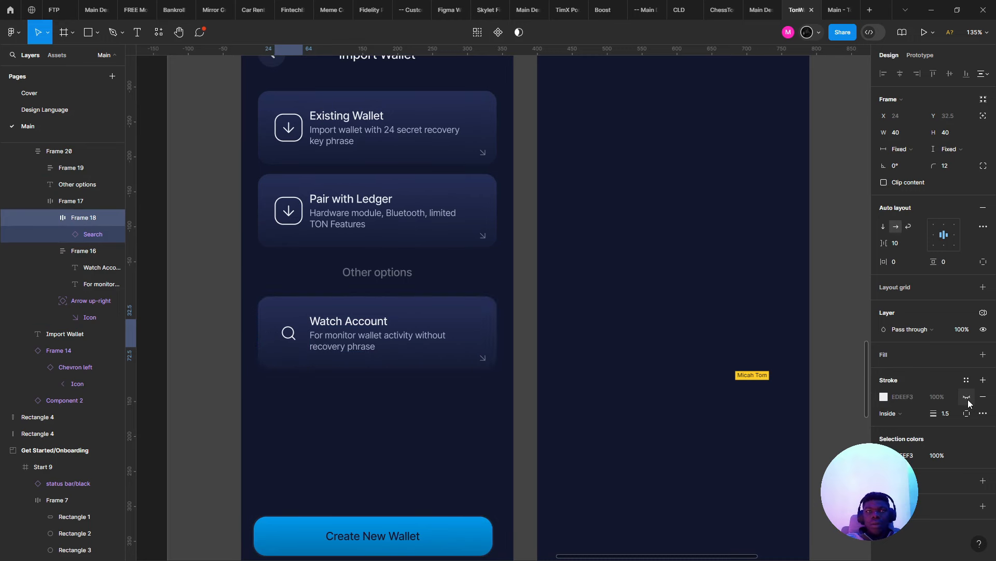
# - Restore the search icon's outline and remove the frame wrapping the Search icon
pyautogui.hotkey('ctrl', 'z')
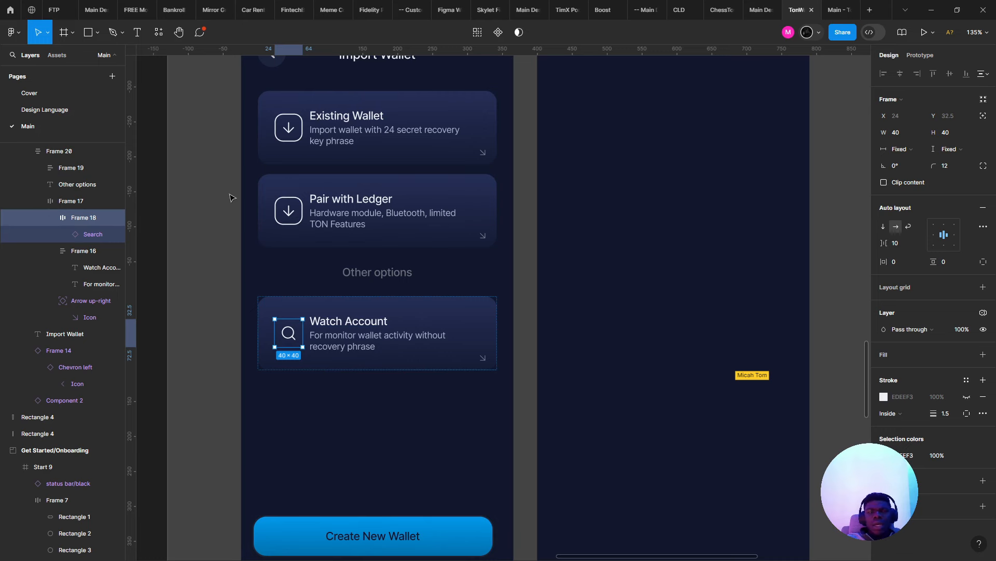
pyautogui.hotkey('ctrl', 'shift', 'g')
pyautogui.click(285, 208)
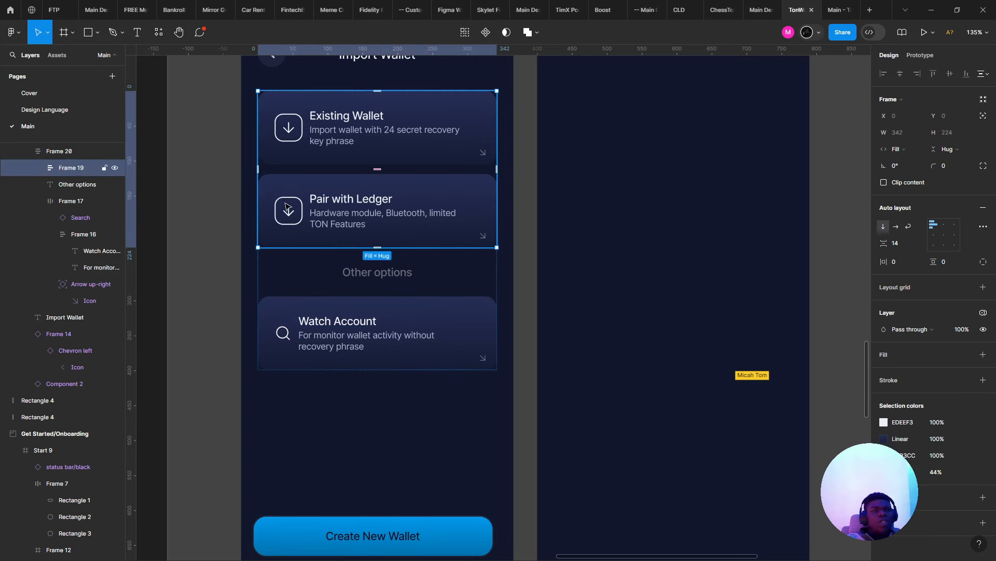
pyautogui.click(285, 209)
pyautogui.press('Escape')
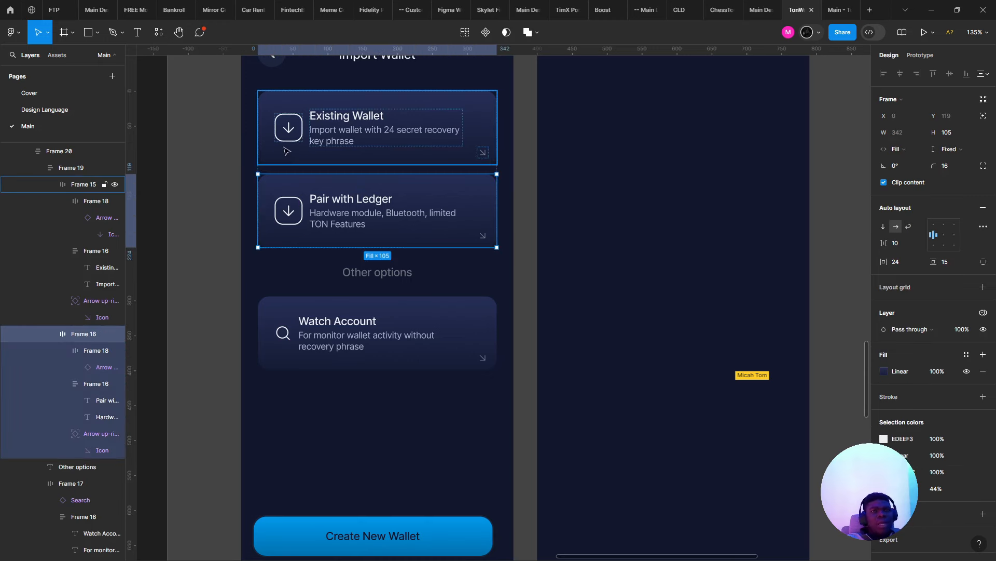
# - Resize the Existing Wallet icon frame from 40×40 to 32×32
pyautogui.click(287, 136)
pyautogui.click(289, 136)
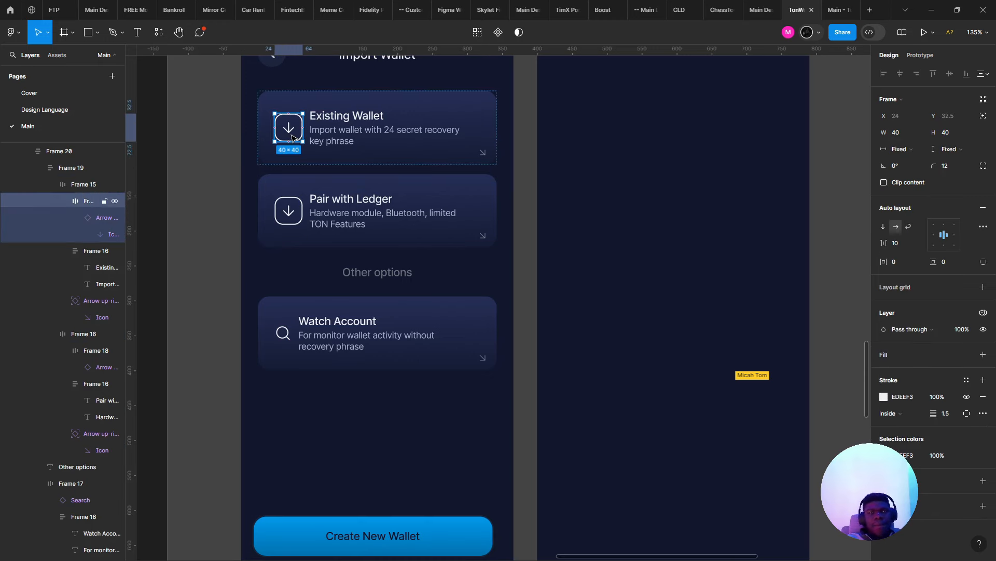
pyautogui.scroll(2, 293, 138)
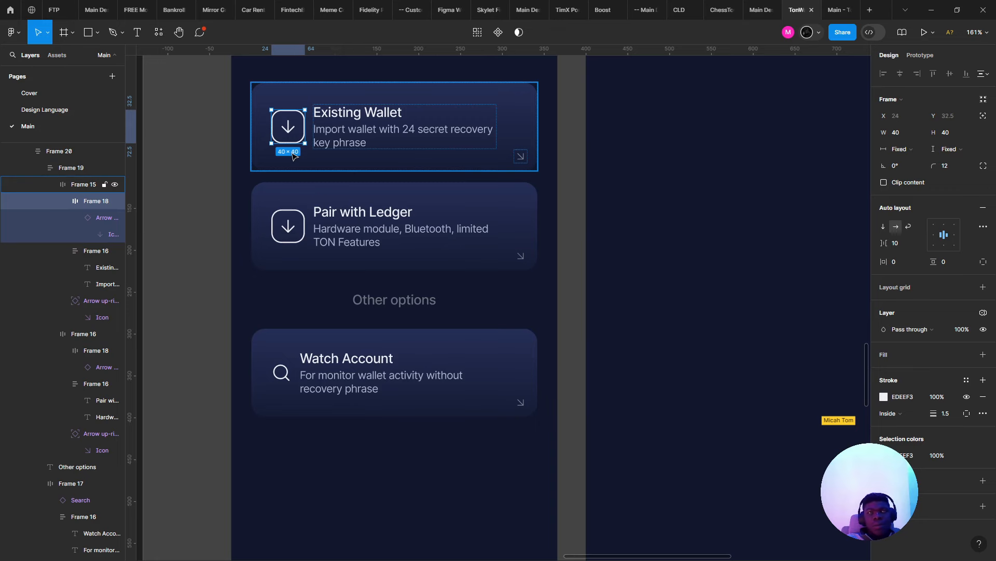
pyautogui.scroll(2, 299, 123)
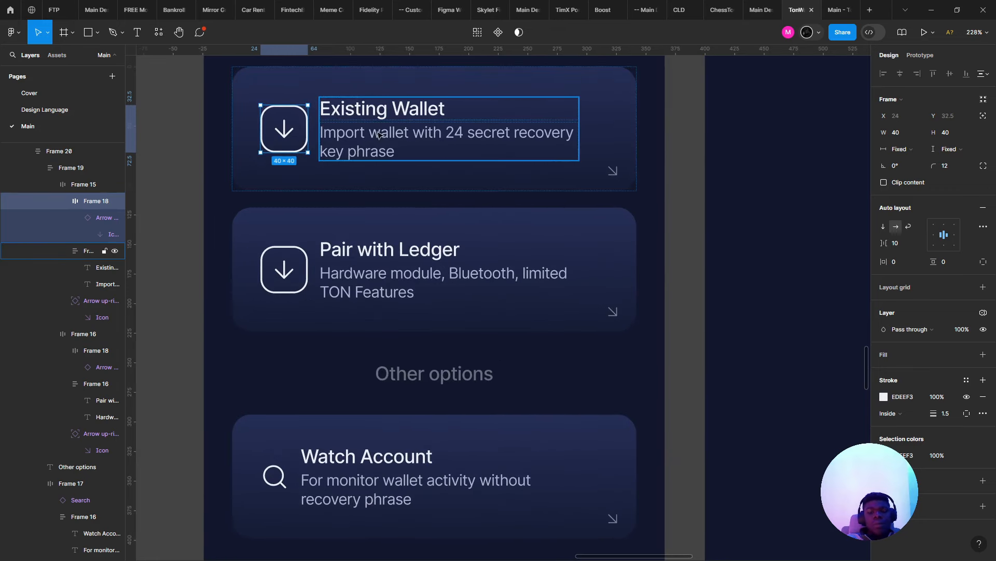
pyautogui.write('k0.8')
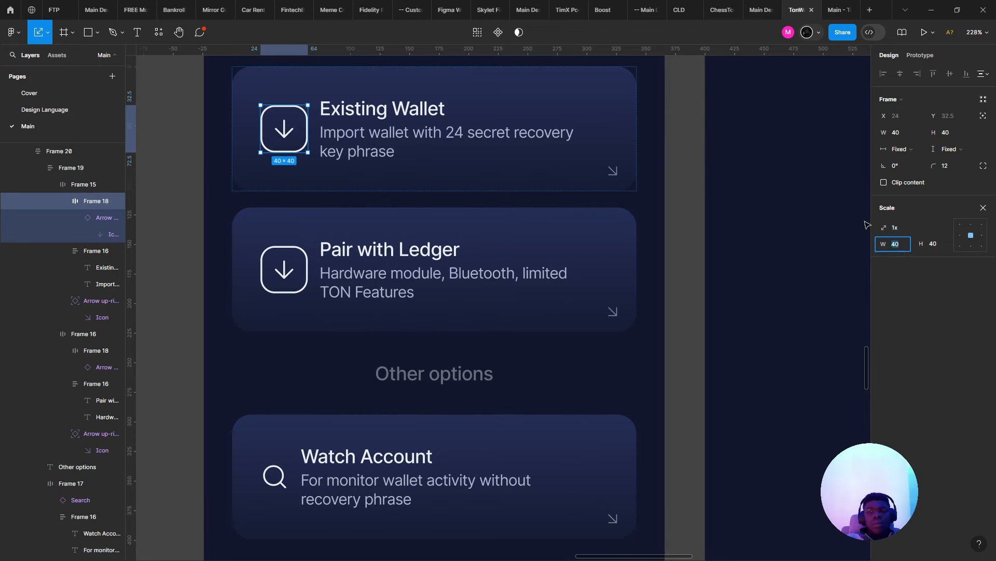
pyautogui.press('Return')
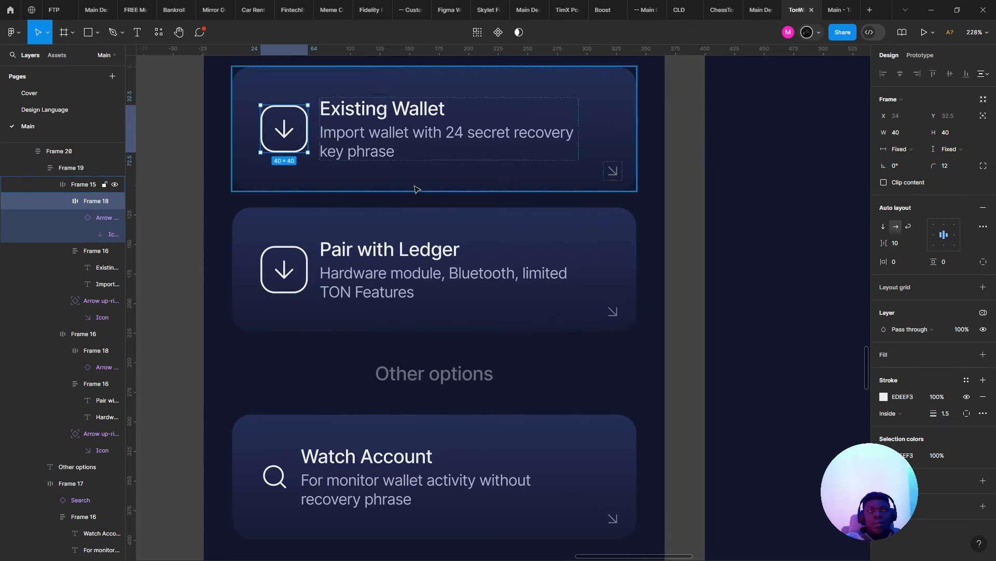
pyautogui.hotkey('ctrl', 'z')
pyautogui.hotkey('ctrl', 'z')
pyautogui.hotkey('ctrl', 'shift', 'z')
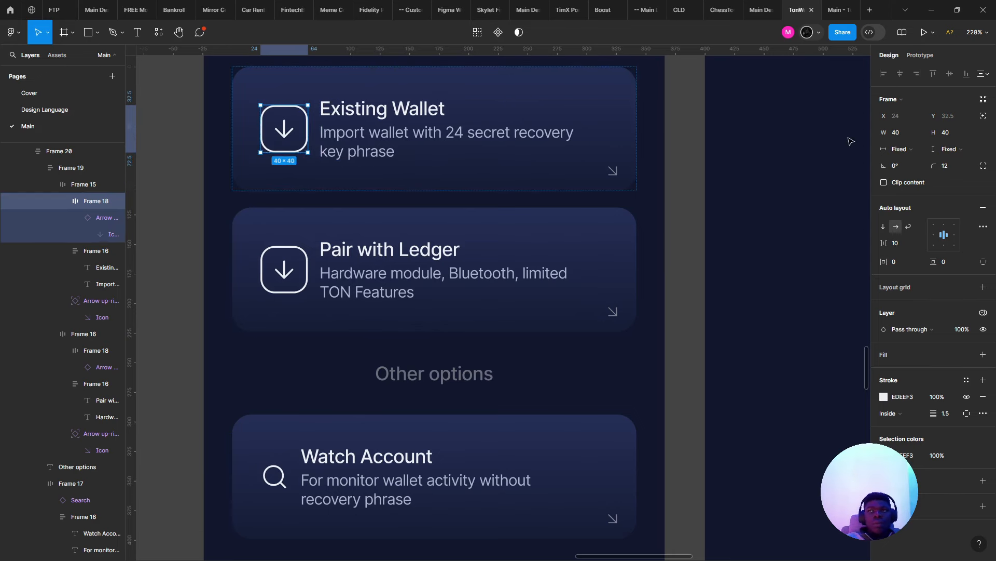
pyautogui.click(878, 132)
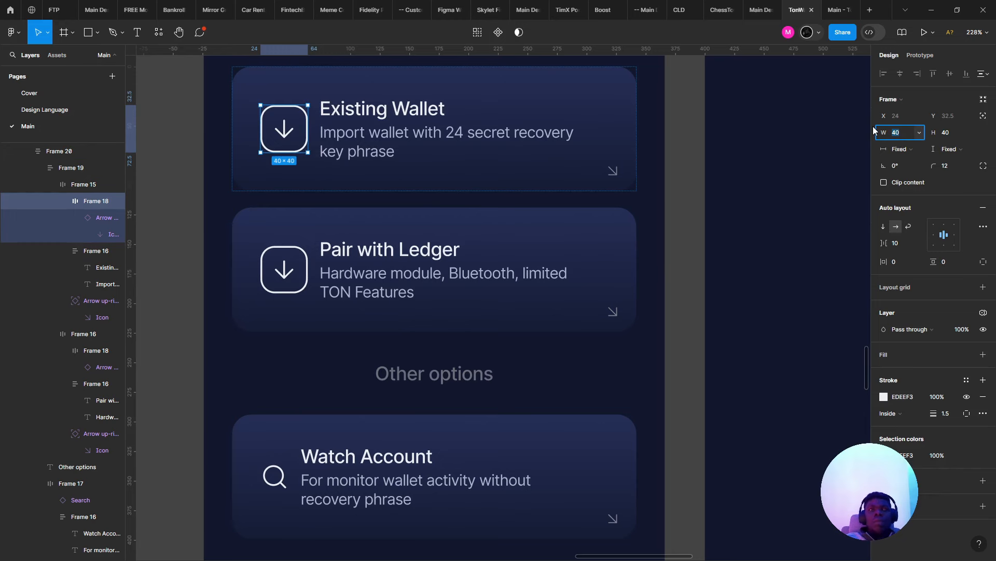
pyautogui.press('Down')
pyautogui.press('Down')
pyautogui.press('Down')
pyautogui.press('Down')
pyautogui.press('Down')
pyautogui.press('Down')
pyautogui.press('Down')
pyautogui.press('Down')
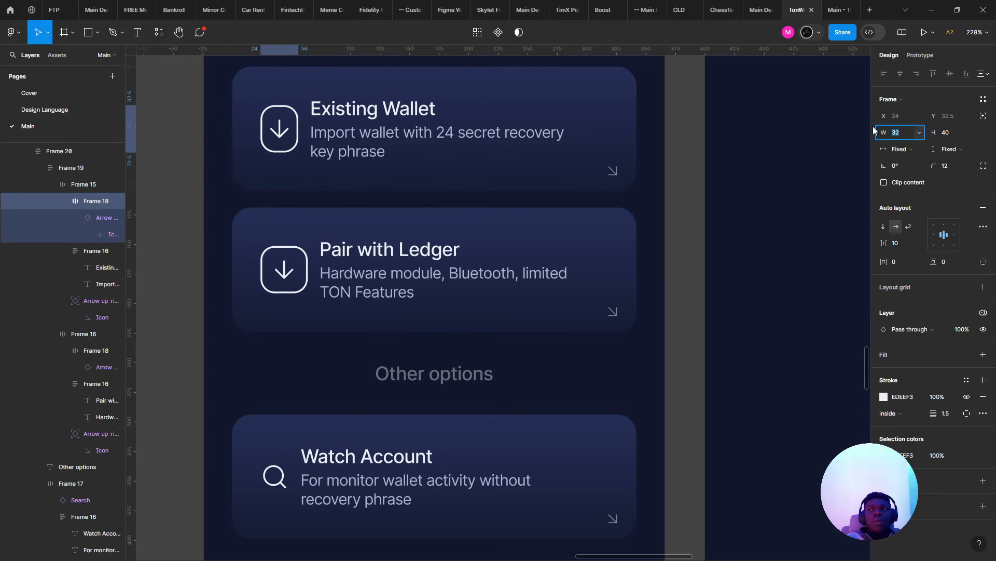
pyautogui.press('Tab')
pyautogui.write('32')
pyautogui.press('Return')
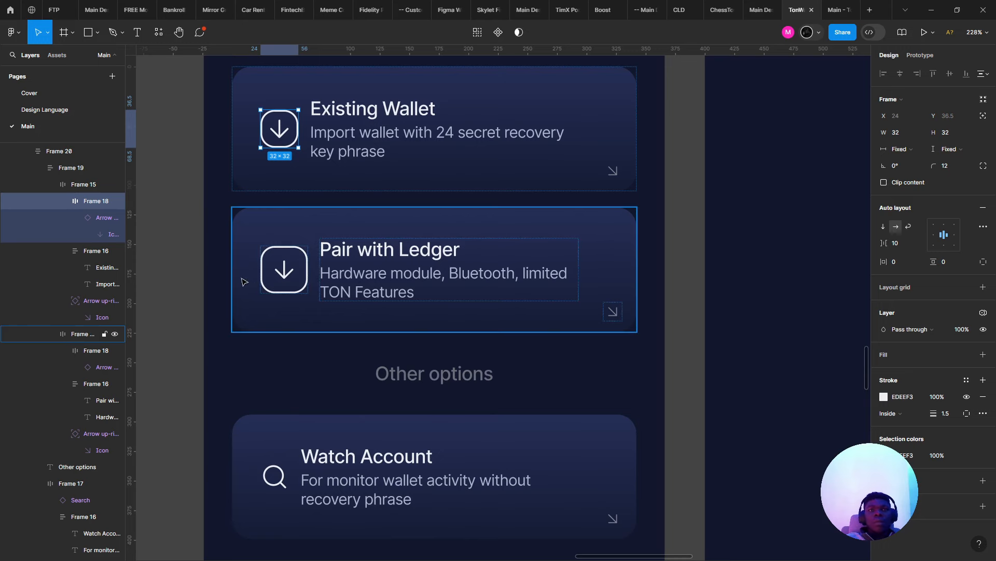
# - Bring the Pair with Ledger icon frame to 36×36
pyautogui.click(275, 279)
pyautogui.doubleClick(276, 279)
pyautogui.doubleClick(279, 278)
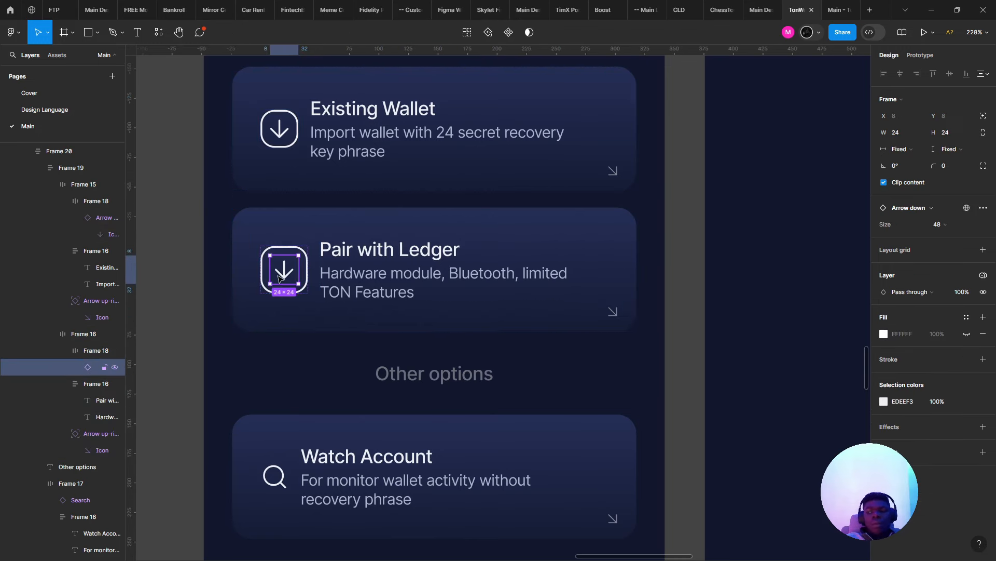
pyautogui.press('Escape')
pyautogui.press('Escape')
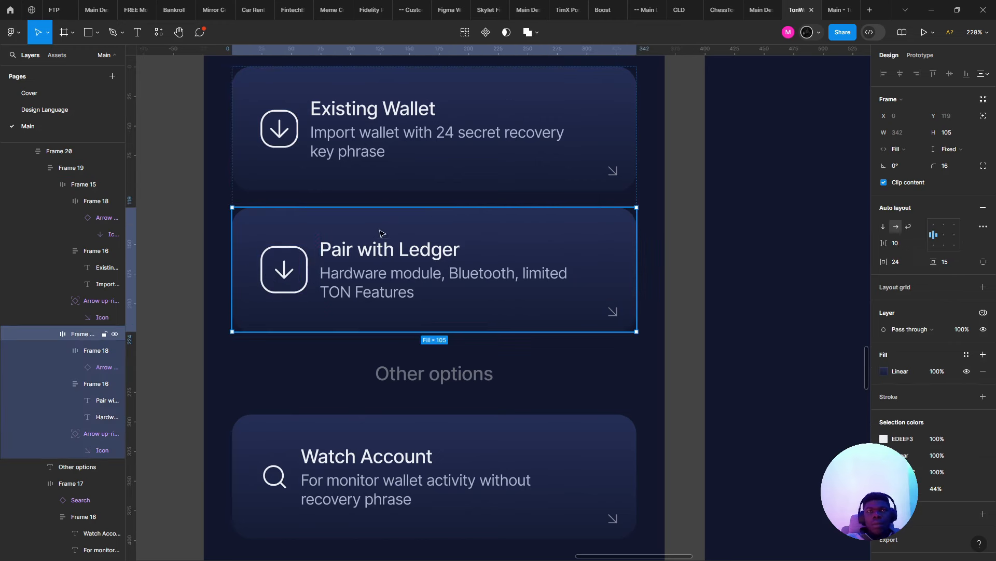
pyautogui.doubleClick(300, 271)
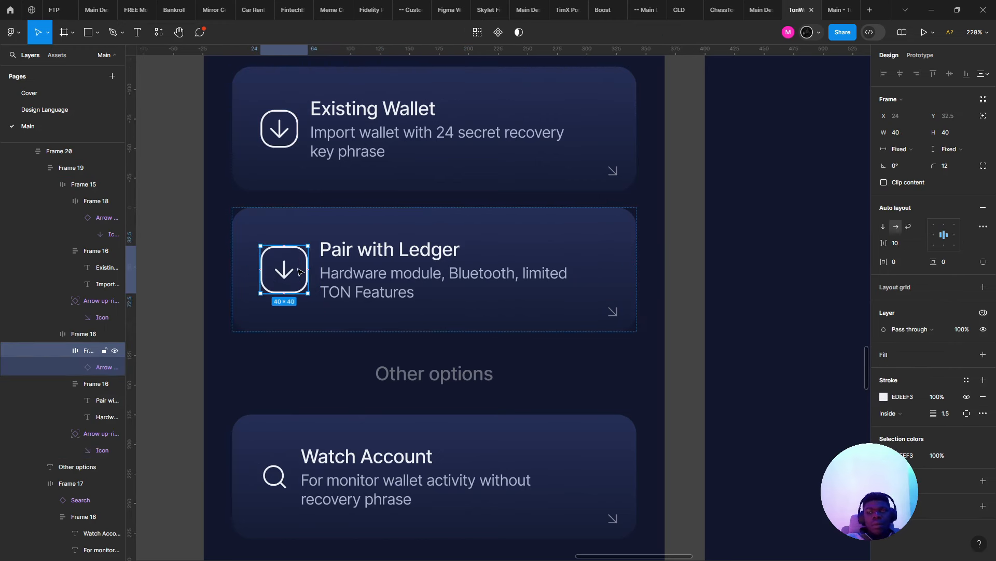
pyautogui.click(308, 114)
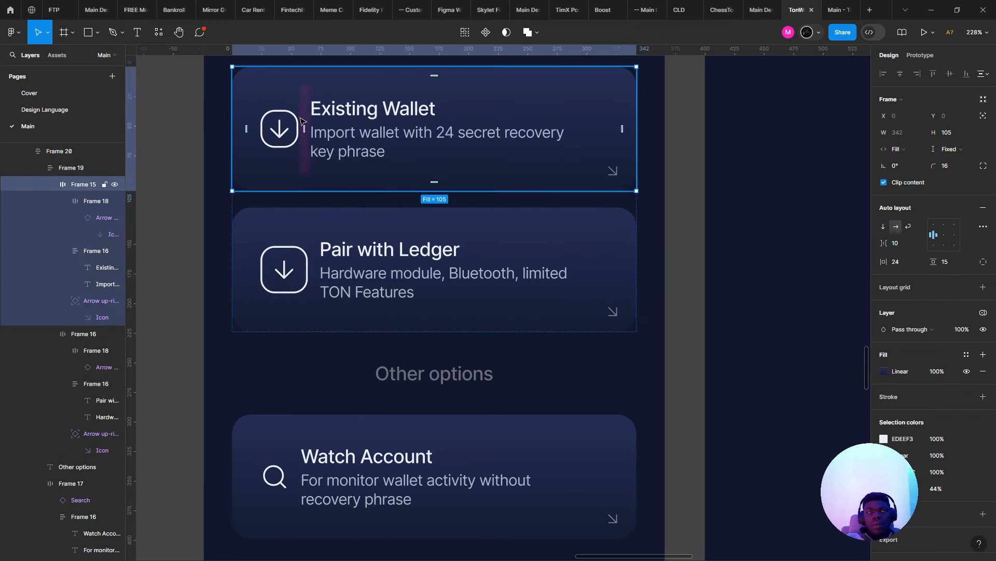
pyautogui.click(276, 135)
pyautogui.click(302, 451)
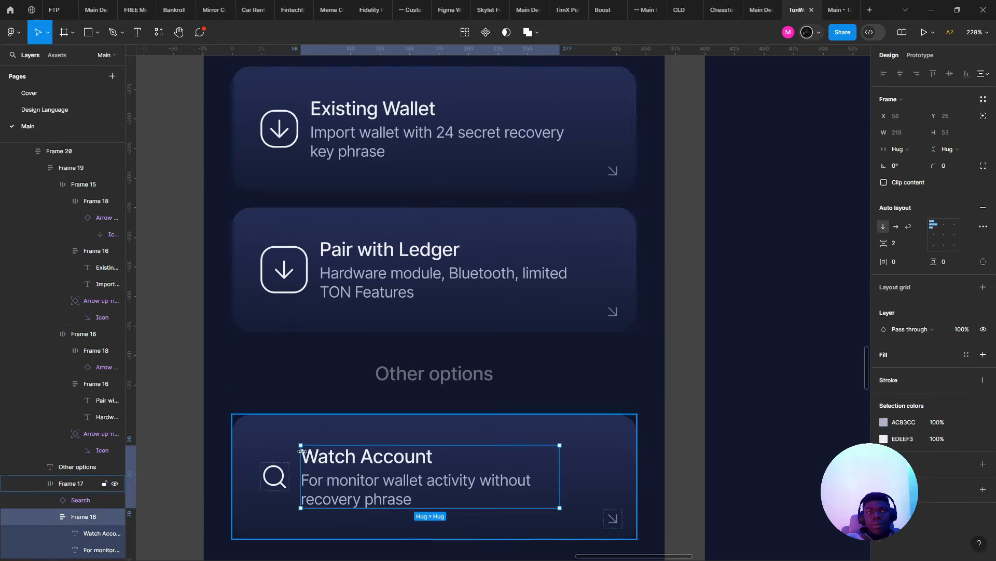
pyautogui.click(293, 276)
pyautogui.scroll(3, 292, 276)
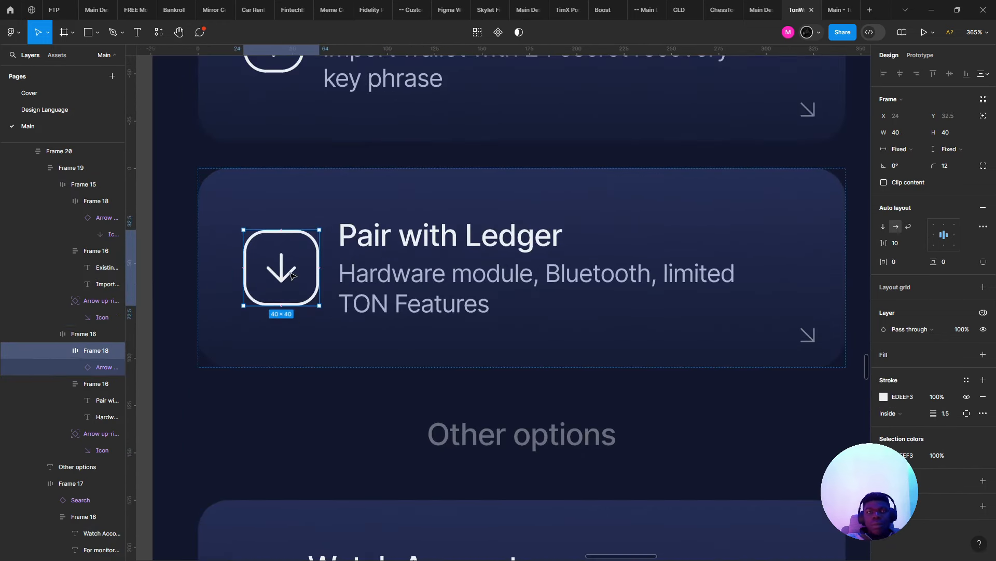
pyautogui.scroll(2, 293, 275)
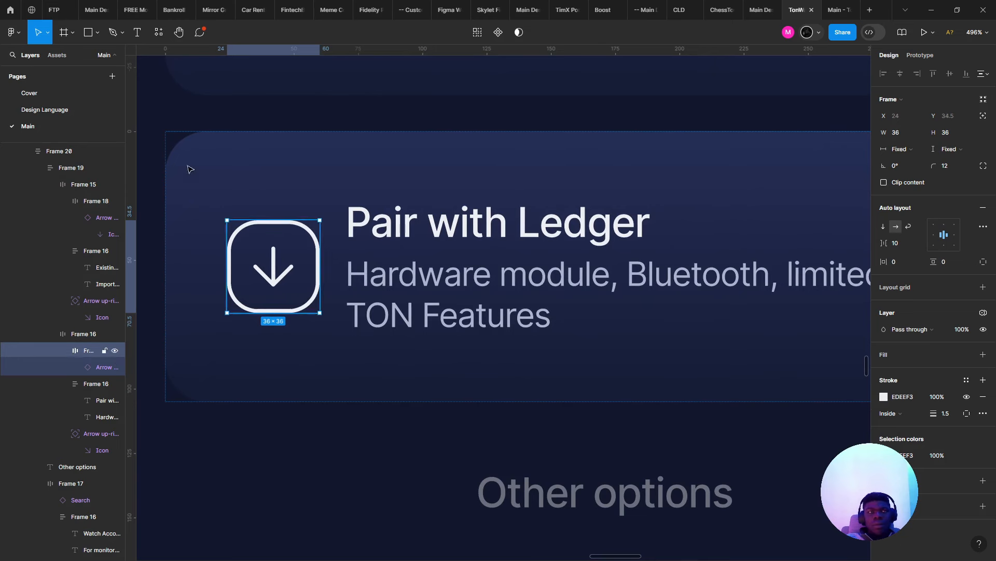
# - Launch the Iconify plugin and search it for 'hardware' icons
pyautogui.hotkey('ctrl', '/')
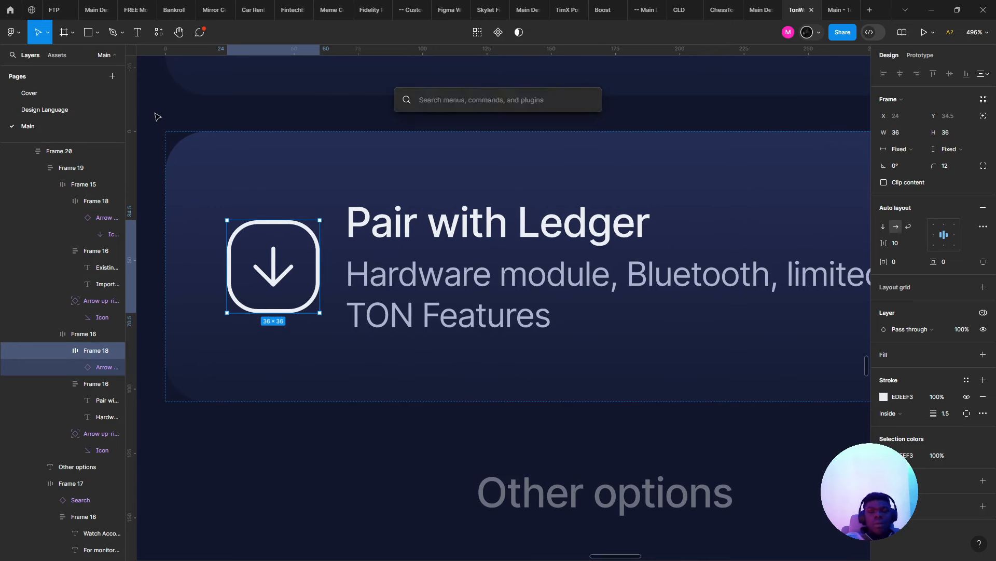
pyautogui.write('icon')
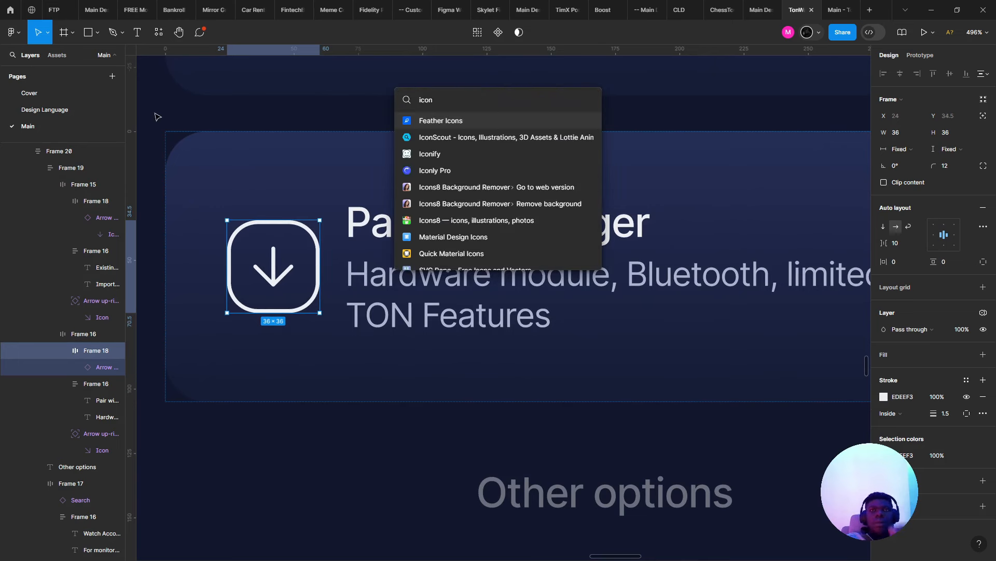
pyautogui.press('Down')
pyautogui.press('Down')
pyautogui.press('Escape')
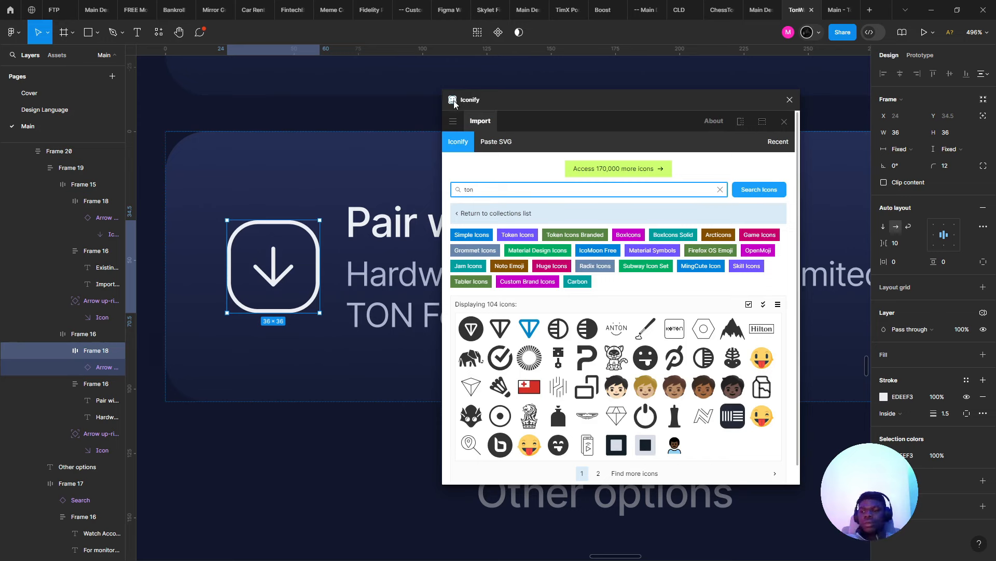
pyautogui.hotkey('ctrl', 'a')
pyautogui.write('hardware')
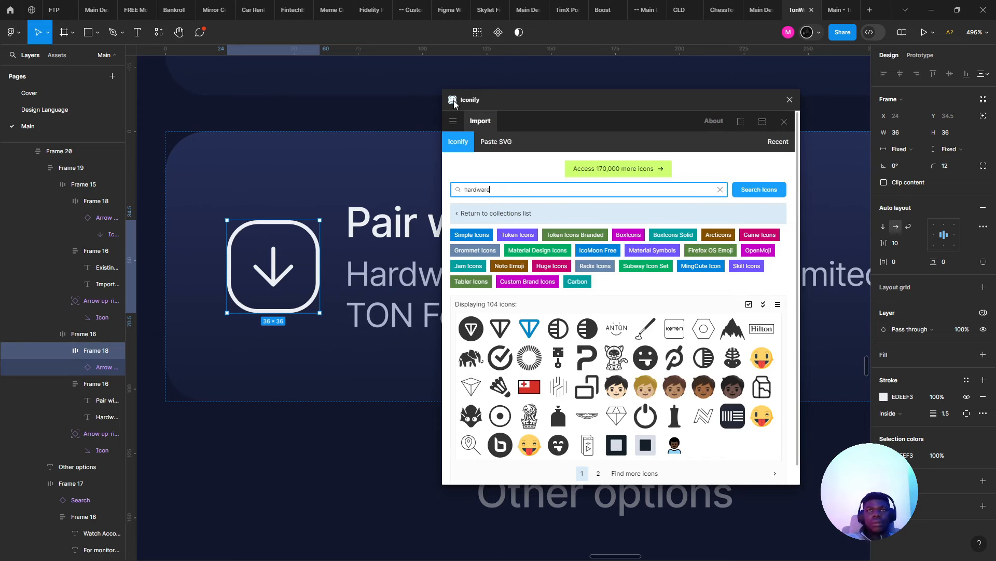
pyautogui.press('Return')
pyautogui.write('e')
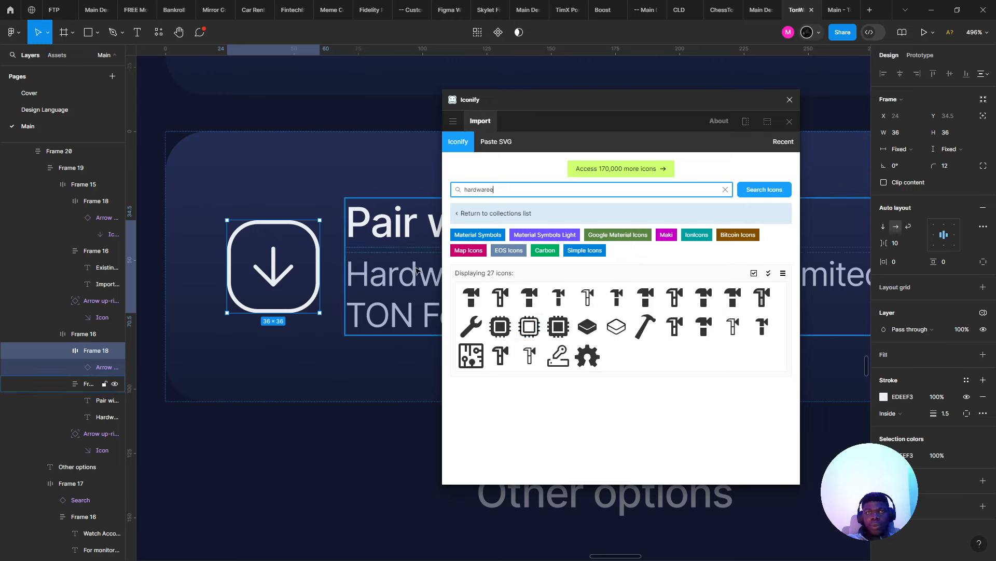
# - Delete the down-arrow instance from the Pair with Ledger icon frame and close Iconify
pyautogui.doubleClick(275, 255)
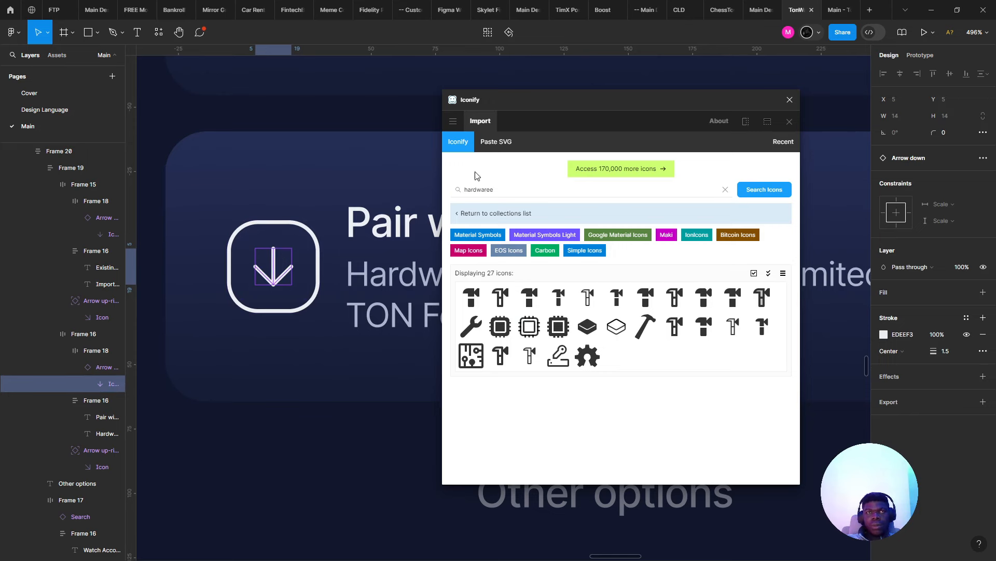
pyautogui.press('Escape')
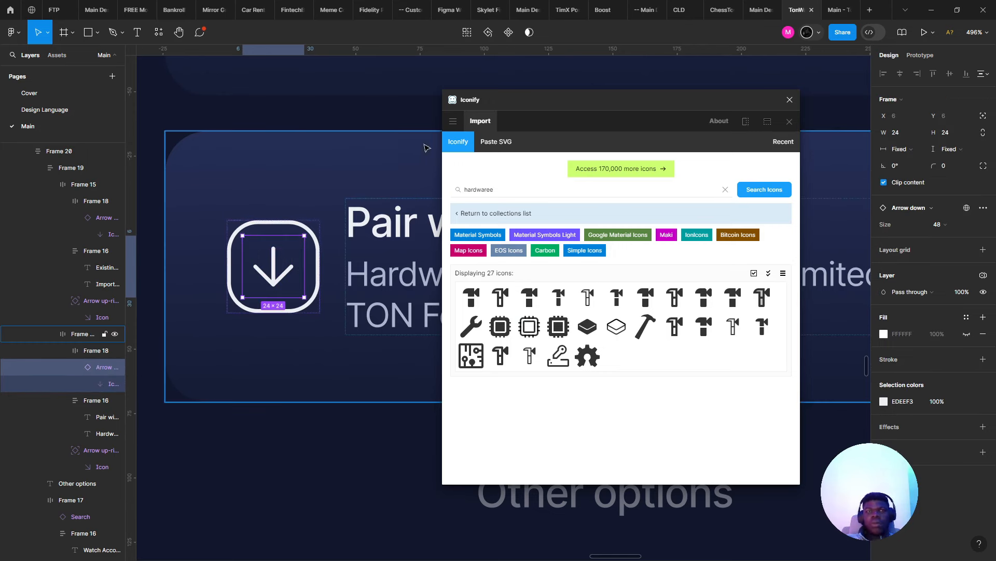
pyautogui.press('Delete')
pyautogui.click(790, 100)
# - Select the container holding all the option cards
pyautogui.hscroll(-1, 329, 285)
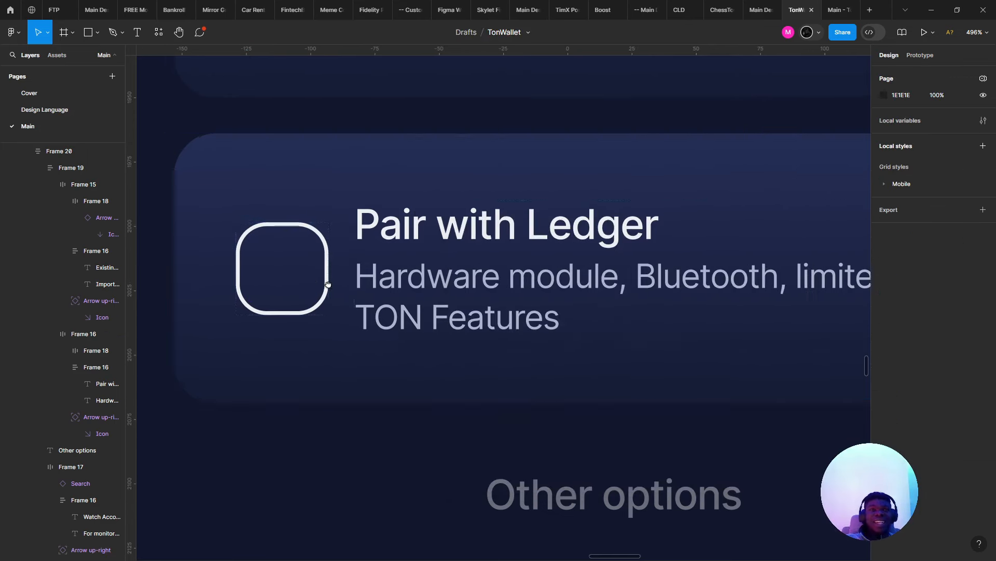
pyautogui.scroll(1, 243, 235)
pyautogui.scroll(-3, 366, 302)
pyautogui.scroll(-3, 366, 302)
pyautogui.scroll(5, 332, 270)
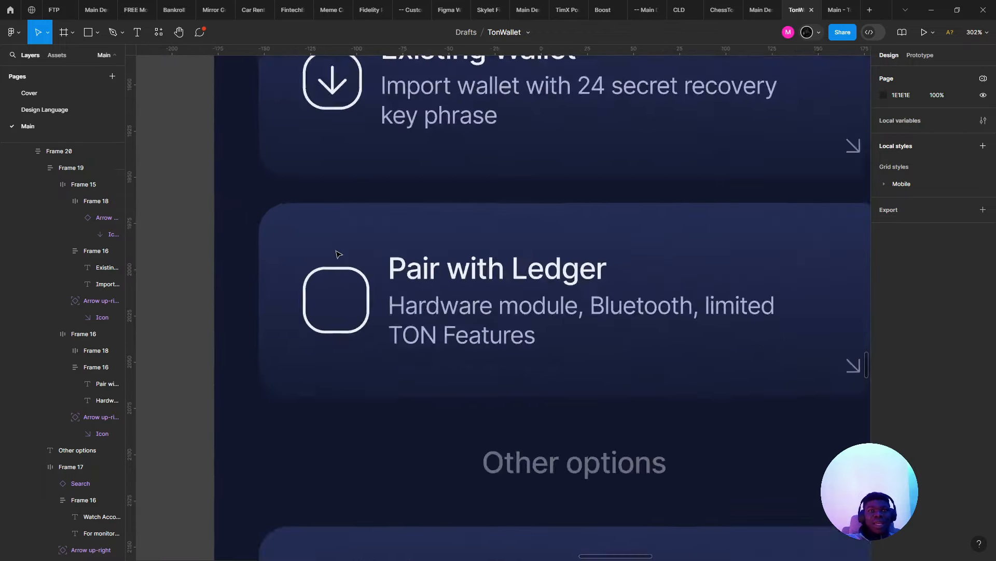
pyautogui.click(327, 344)
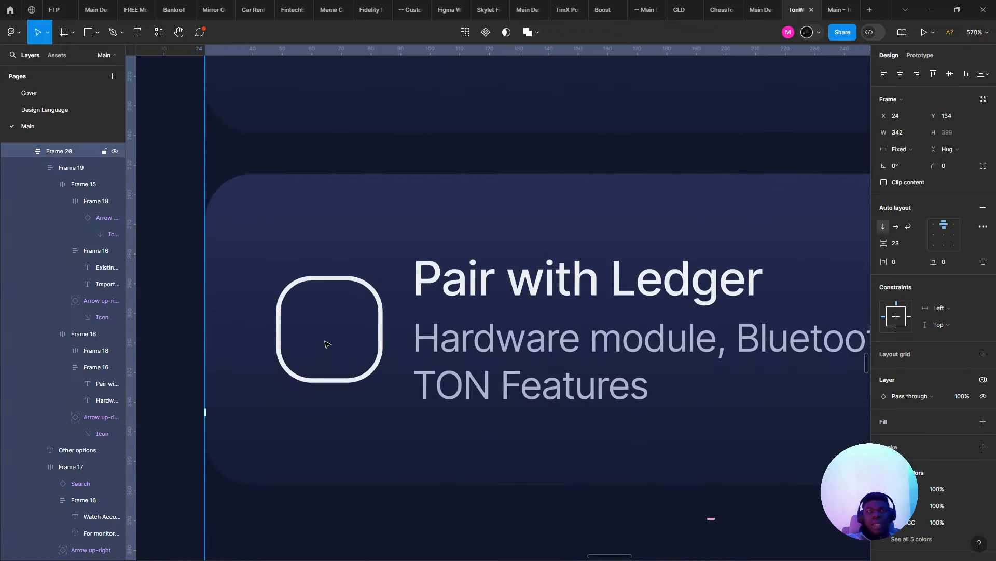
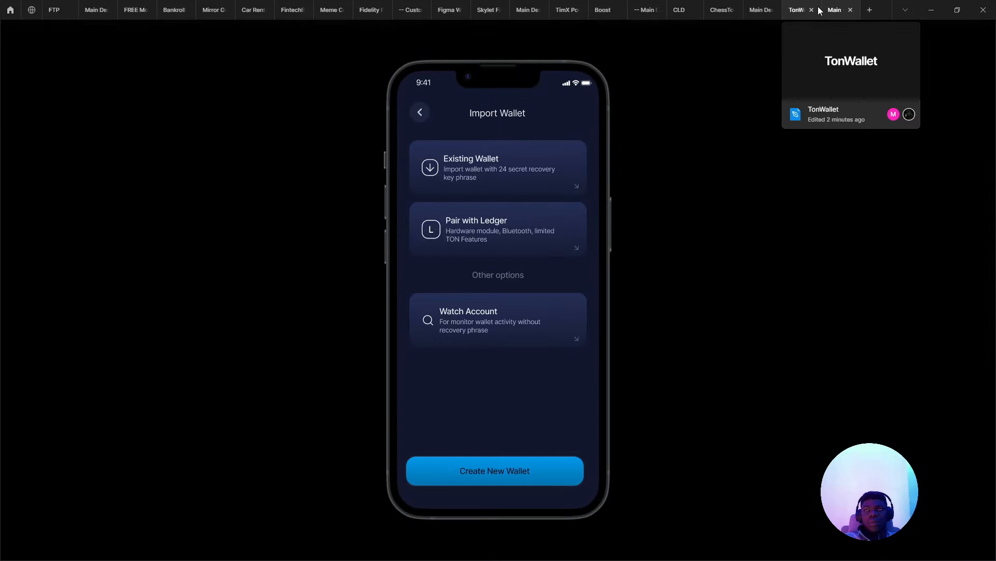
# - Select the Existing Wallet, Pair with Ledger and Watch Account cards
pyautogui.click(802, 5)
pyautogui.click(454, 190)
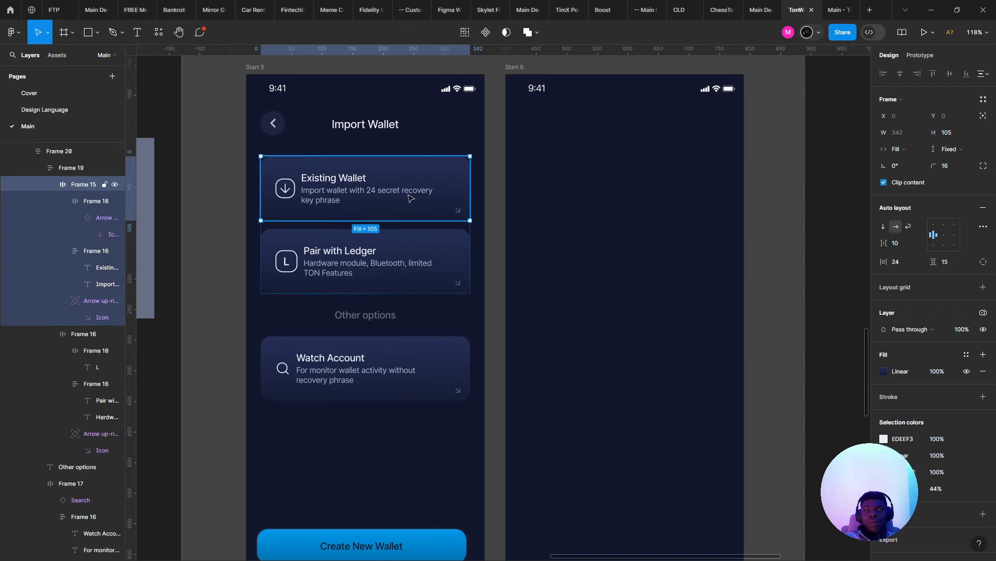
pyautogui.keyDown('shift'); pyautogui.click(412, 283); pyautogui.keyUp('shift')
pyautogui.keyDown('shift'); pyautogui.click(410, 364); pyautogui.keyUp('shift')
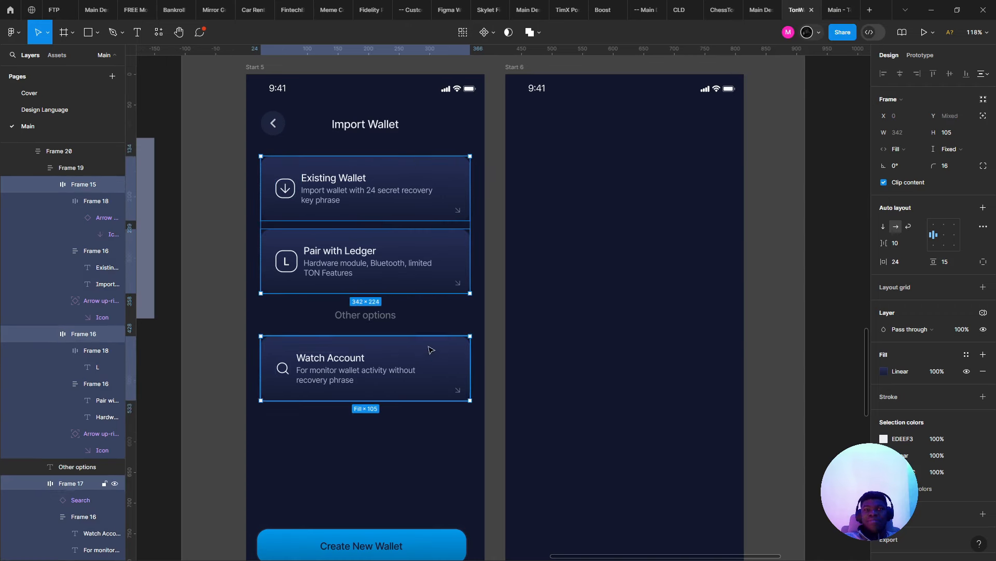
# - Try switching the cards' gradient fill to solid, then undo it
pyautogui.click(883, 372)
pyautogui.click(806, 492)
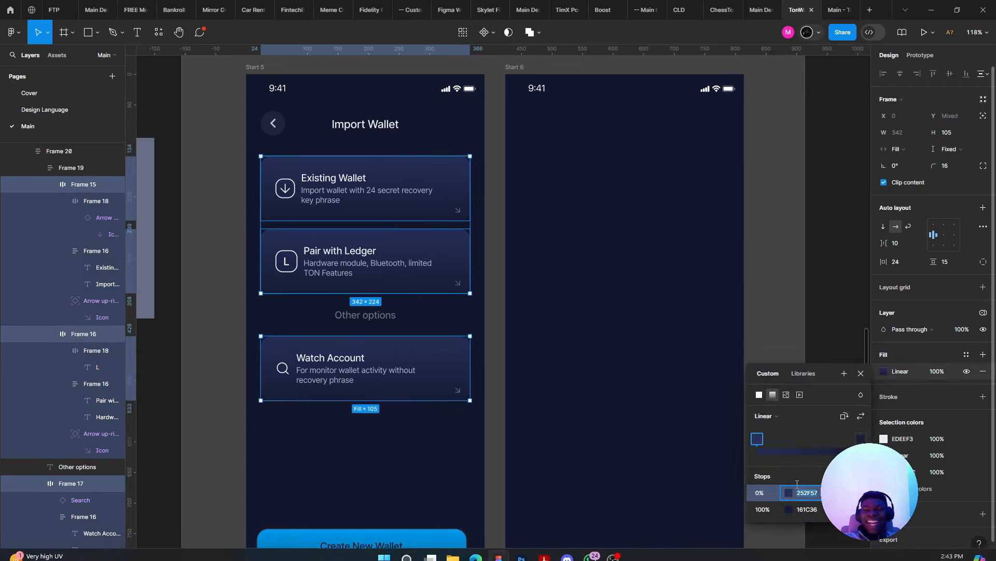
pyautogui.click(759, 394)
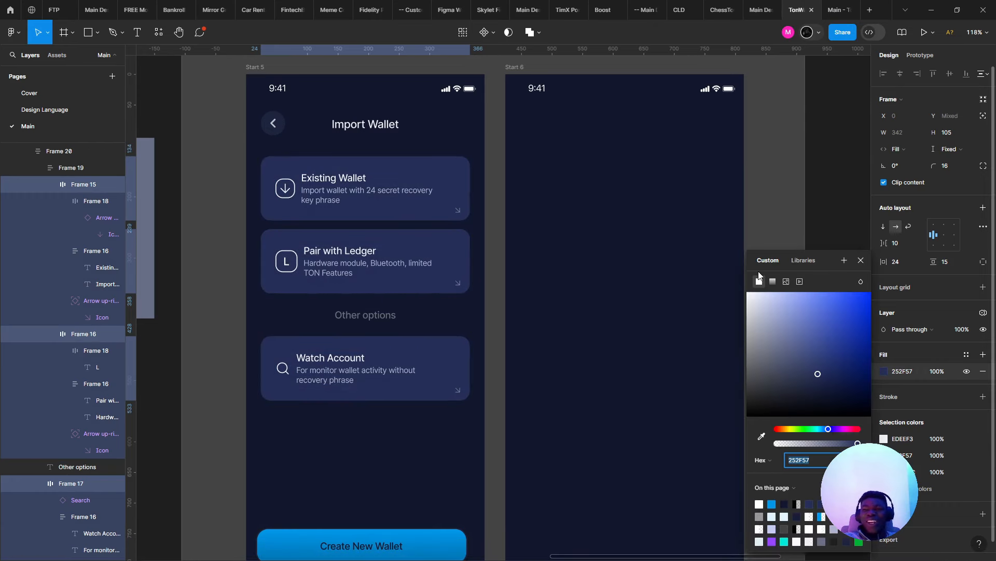
pyautogui.press('Return')
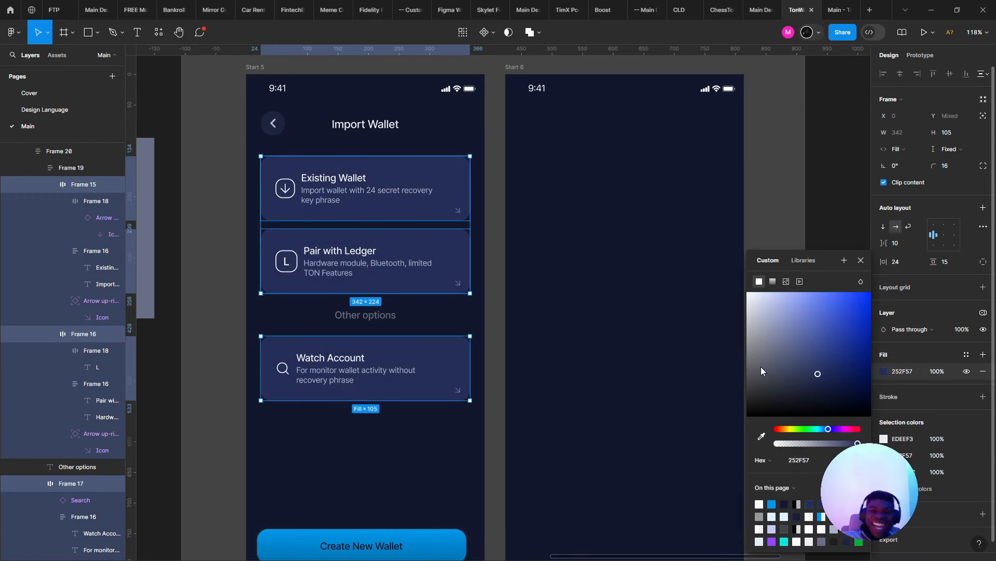
pyautogui.hotkey('ctrl', 'z')
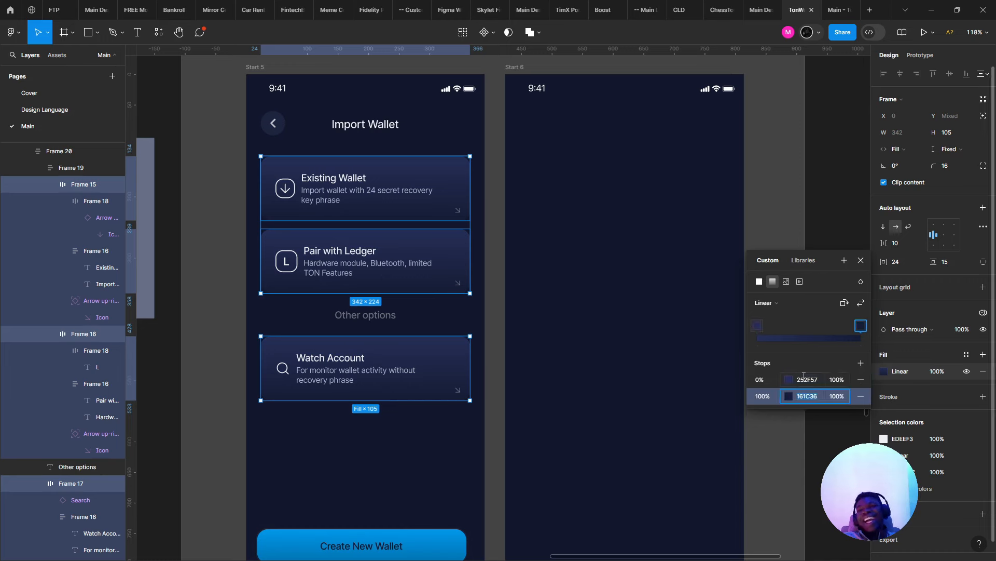
# - Give the cards a solid 161C36 fill, then reselect the Existing Wallet and Pair with Ledger cards
pyautogui.click(805, 379)
pyautogui.click(759, 281)
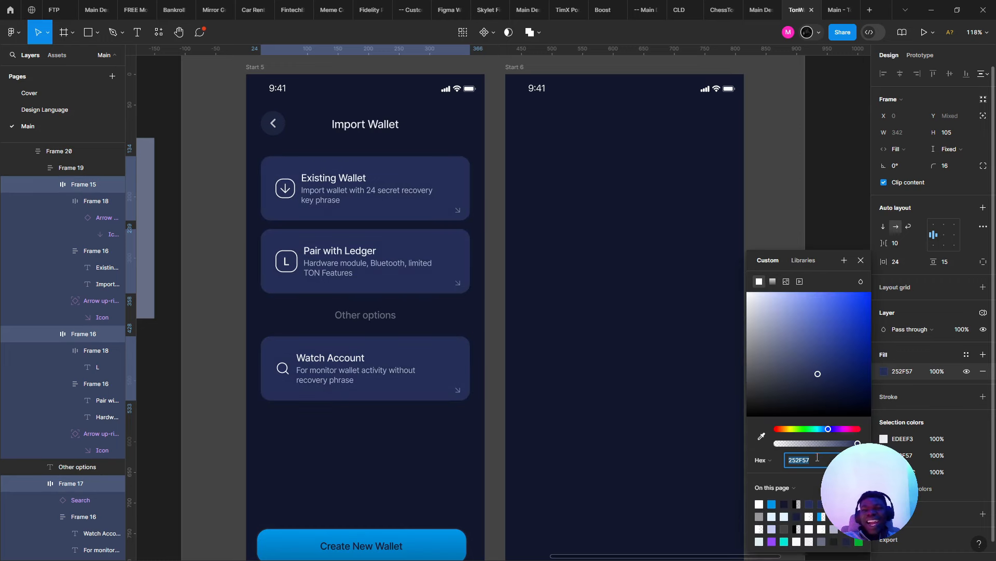
pyautogui.write('161C36')
pyautogui.press('Return')
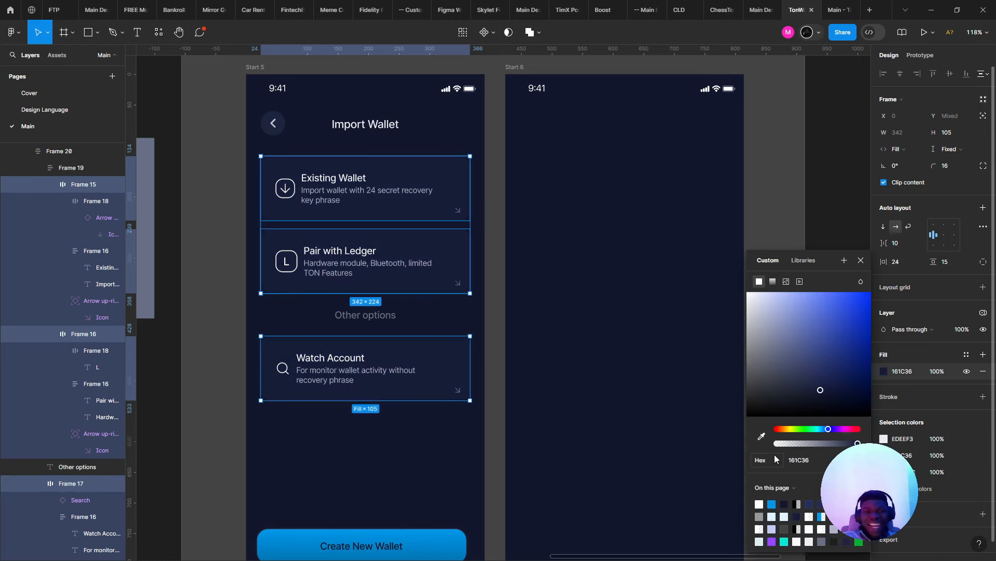
pyautogui.click(525, 304)
pyautogui.tripleClick(385, 205)
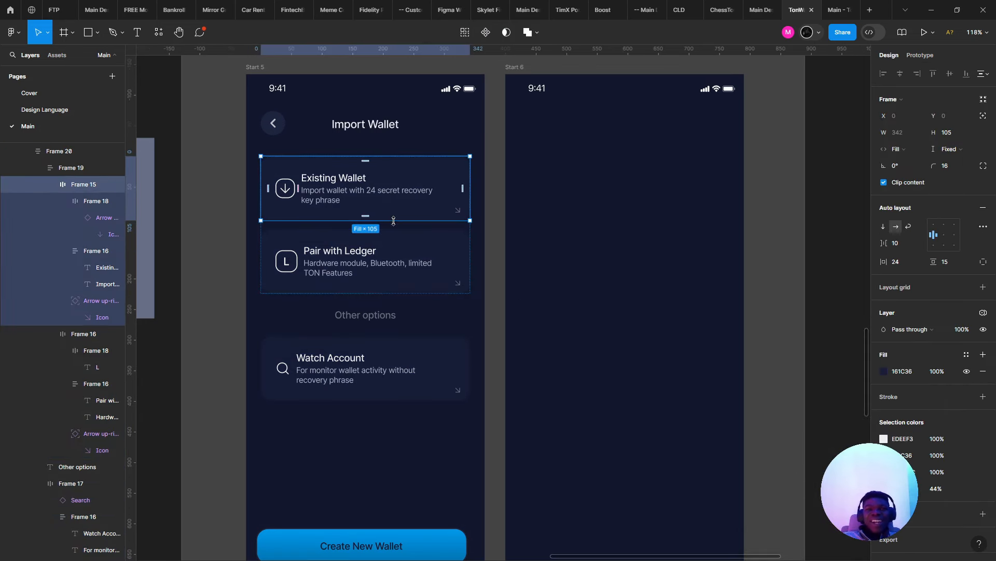
pyautogui.keyDown('shift'); pyautogui.click(400, 267); pyautogui.keyUp('shift')
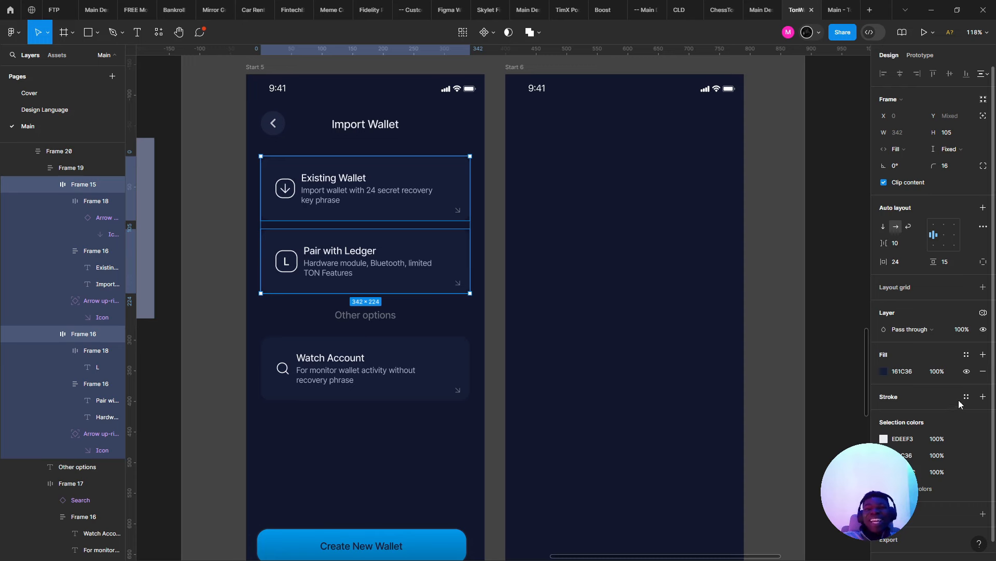
pyautogui.click(983, 397)
pyautogui.click(894, 409)
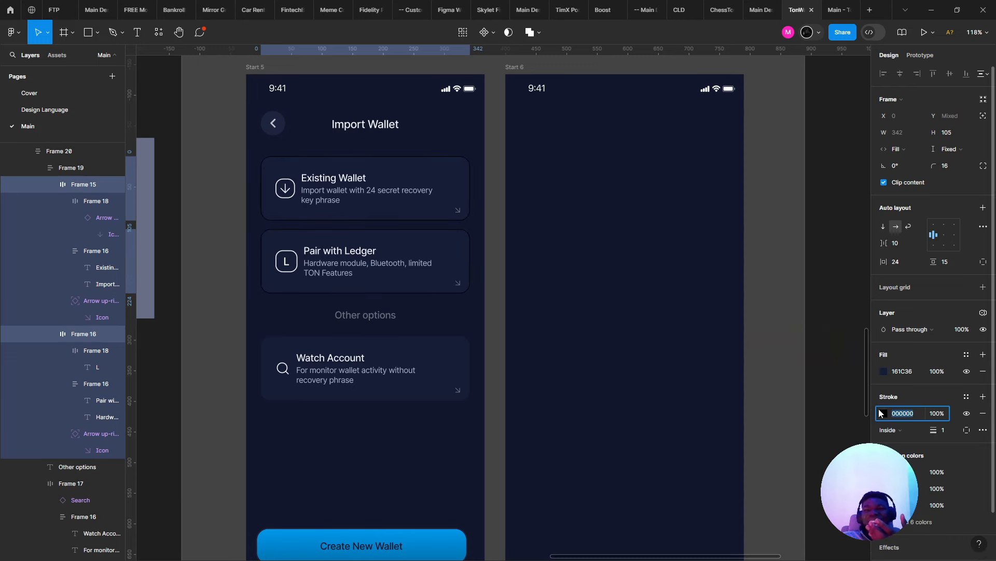
pyautogui.click(883, 413)
pyautogui.moveTo(825, 368); pyautogui.dragTo(634, 263)
pyautogui.moveTo(776, 443)
pyautogui.mouseDown()
pyautogui.moveTo(799, 445)
pyautogui.moveTo(787, 443)
pyautogui.mouseUp()
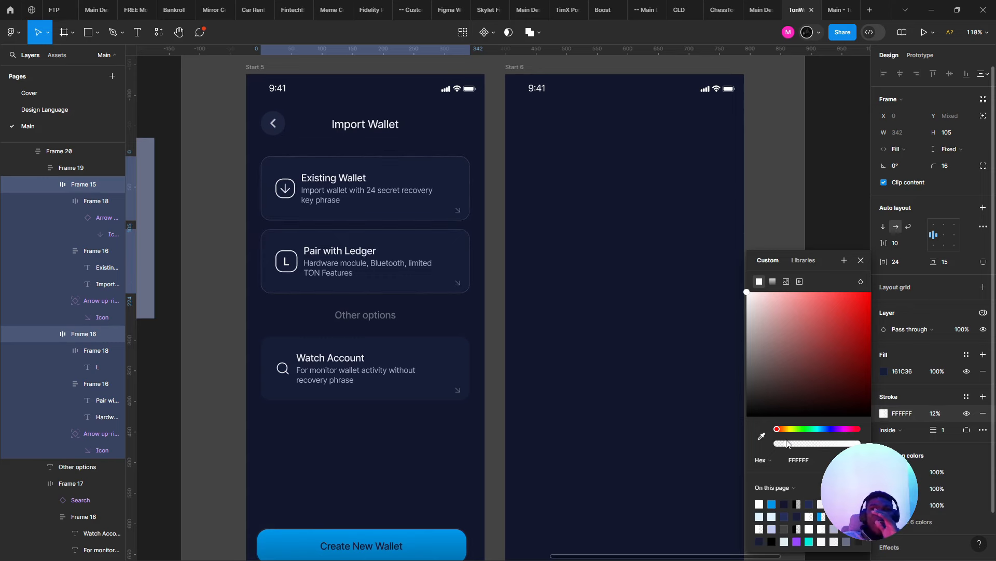
pyautogui.click(835, 10)
pyautogui.click(802, 5)
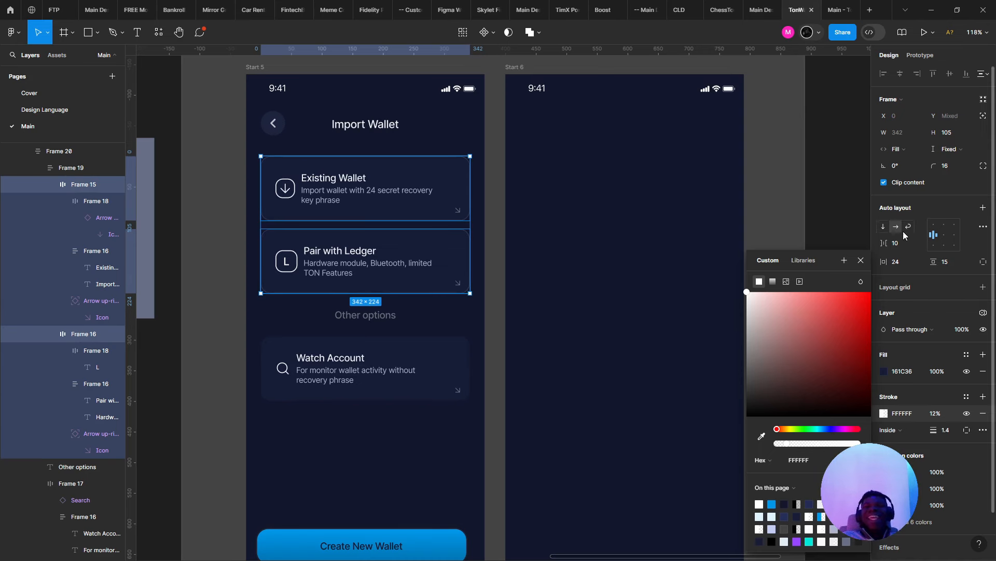
pyautogui.click(838, 10)
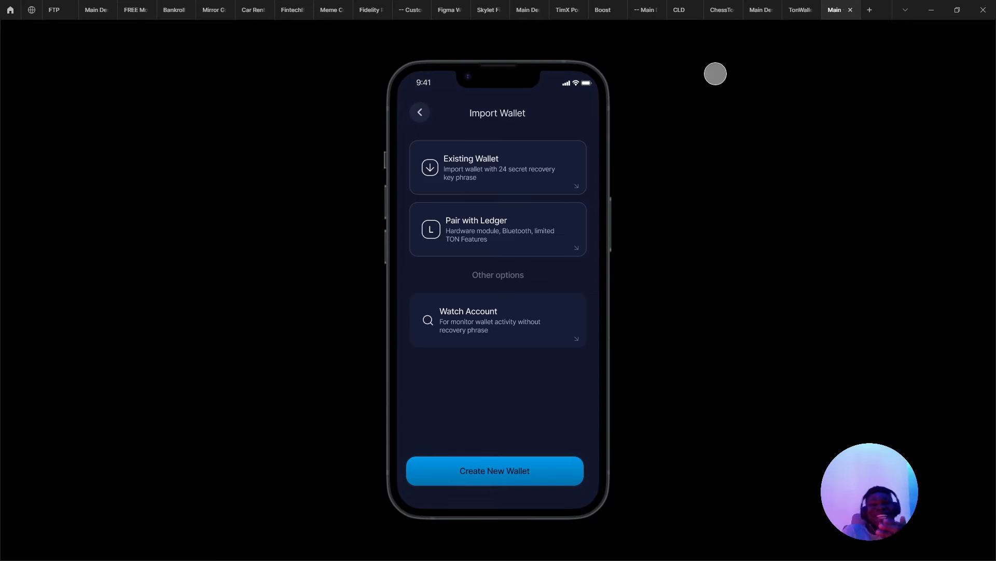
pyautogui.click(809, 5)
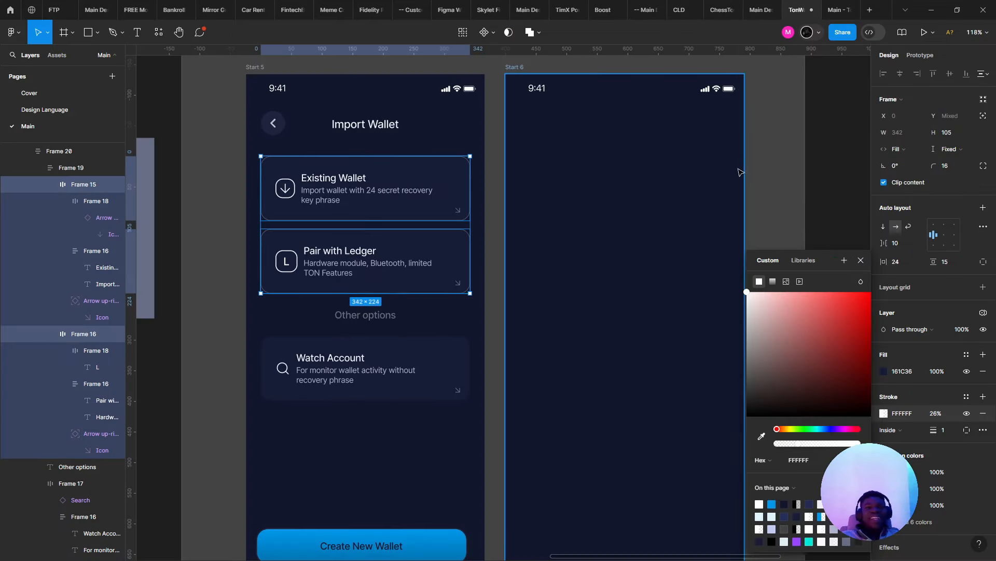
pyautogui.hotkey('ctrl', 'z')
pyautogui.hotkey('ctrl', 'z')
pyautogui.scroll(-3, 721, 166)
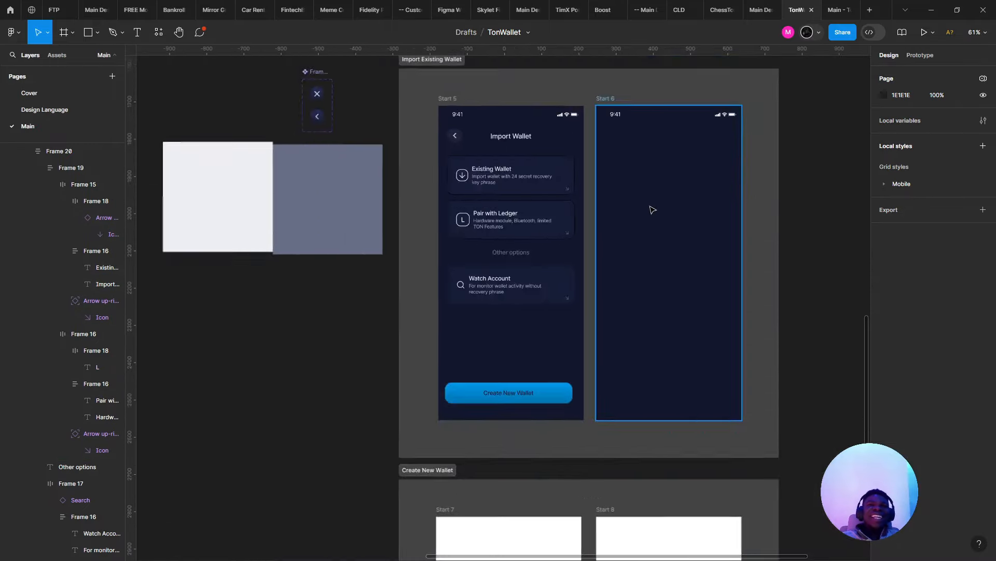
pyautogui.scroll(3, 650, 206)
pyautogui.hotkey('ctrl', 'z')
pyautogui.hotkey('ctrl', 'z')
pyautogui.hotkey('ctrl', 'z')
pyautogui.hotkey('ctrl', 'z')
pyautogui.hotkey('ctrl', 'z')
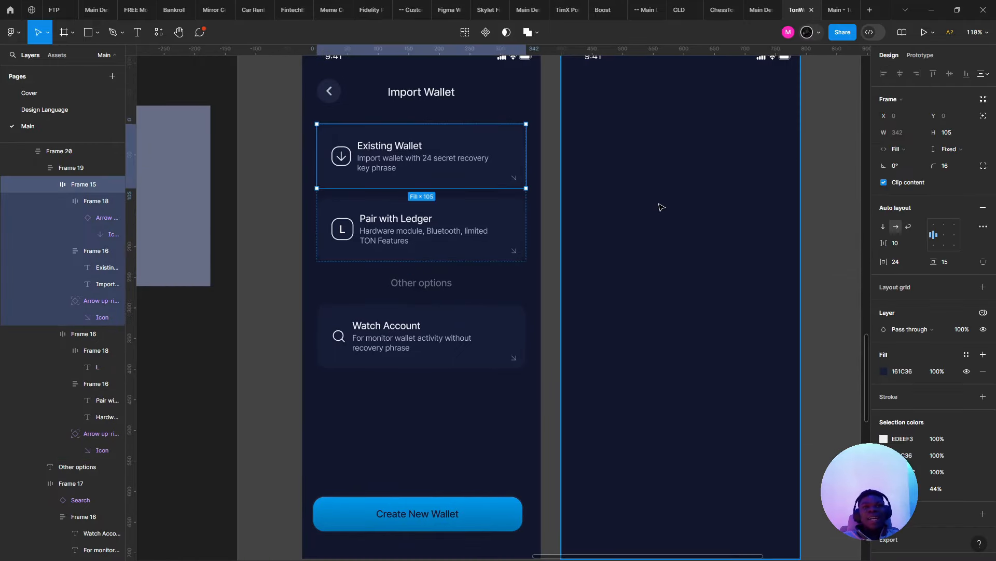
pyautogui.click(839, 9)
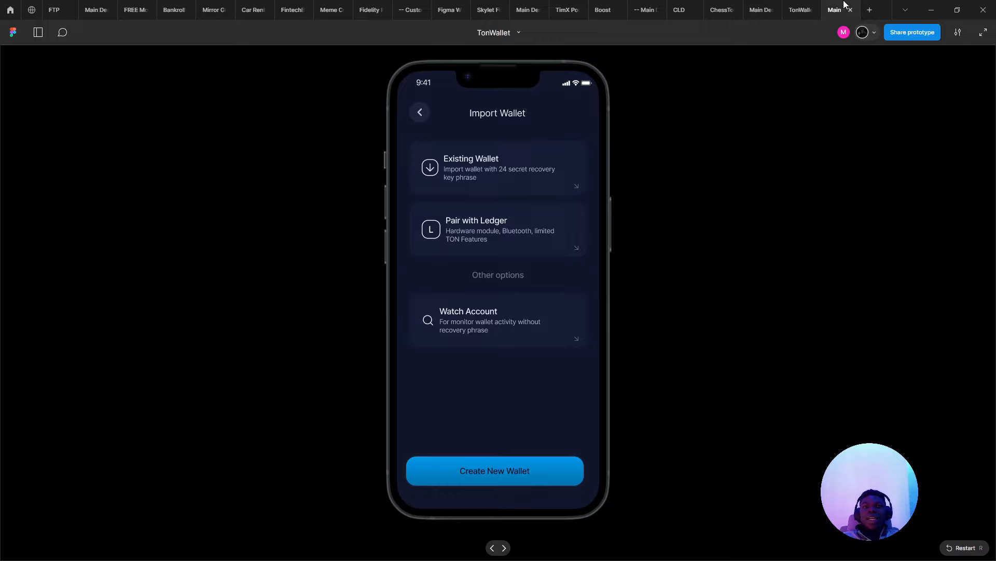
pyautogui.click(798, 10)
pyautogui.keyDown('ctrl'); pyautogui.click(502, 222); pyautogui.keyUp('ctrl')
pyautogui.scroll(-5, 486, 231)
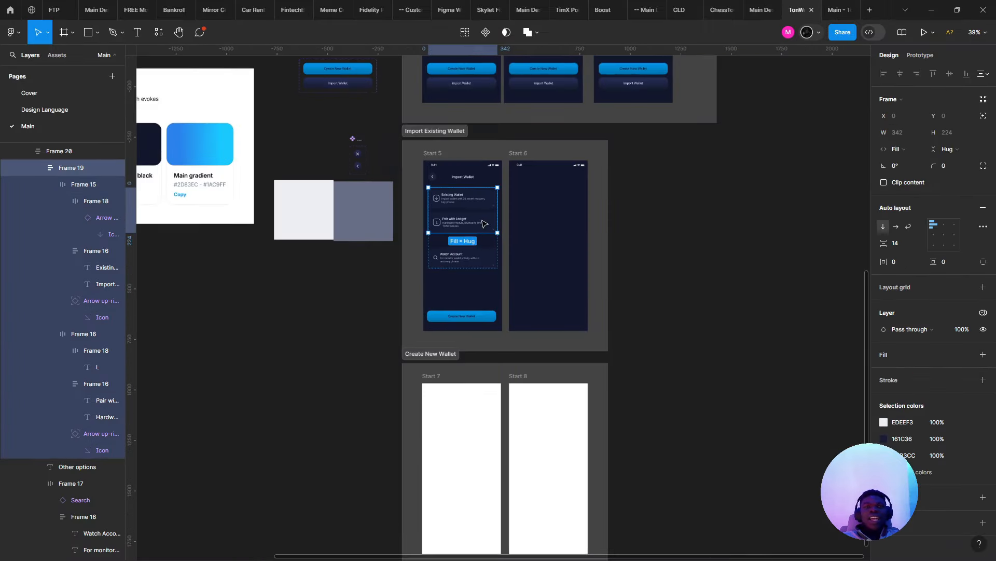
pyautogui.doubleClick(483, 223)
pyautogui.scroll(2, 484, 223)
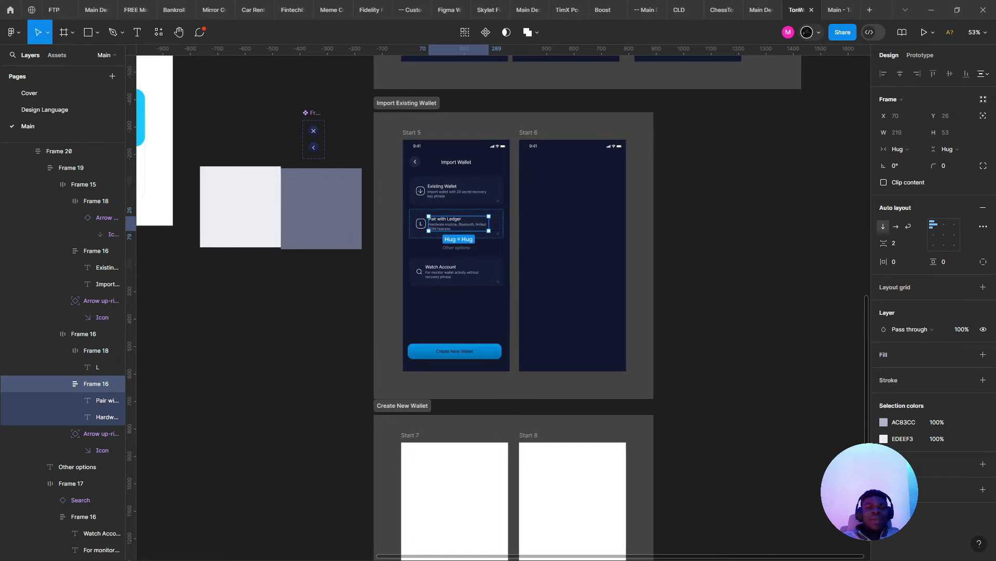
# - Compare the Radix Gray 8 and Gray 10 swatches on the custom palette page
pyautogui.hotkey('alt', 'Tab')
pyautogui.click(15, 171)
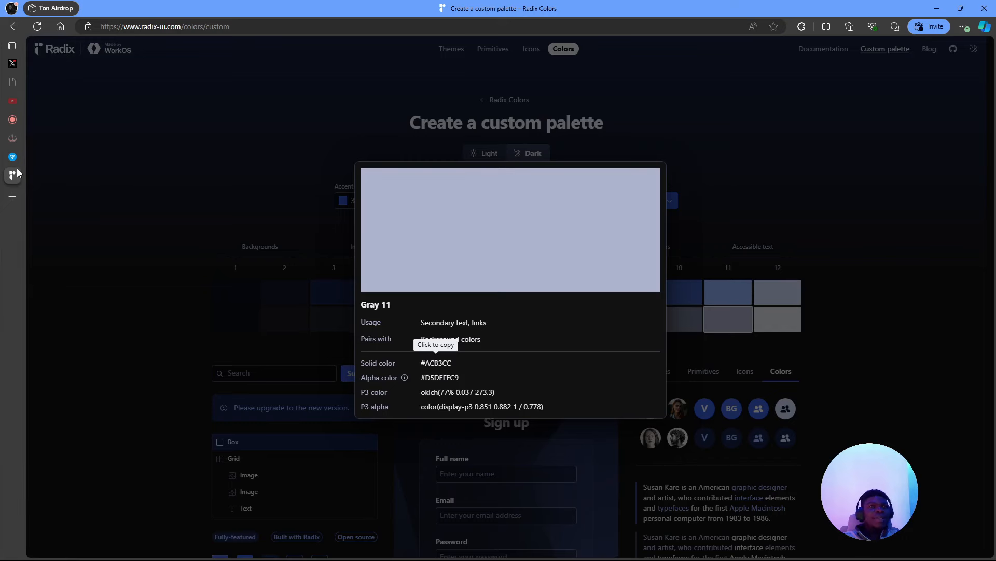
pyautogui.click(165, 215)
pyautogui.hotkey('alt', 'Tab')
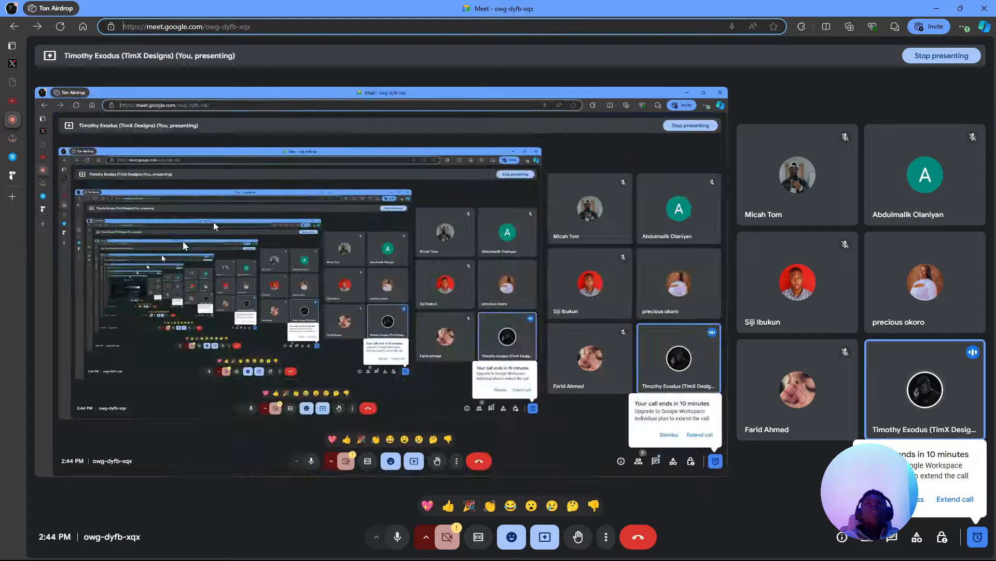
pyautogui.hotkey('alt', 'Tab')
pyautogui.hotkey('alt', 'Tab')
pyautogui.scroll(5, 456, 223)
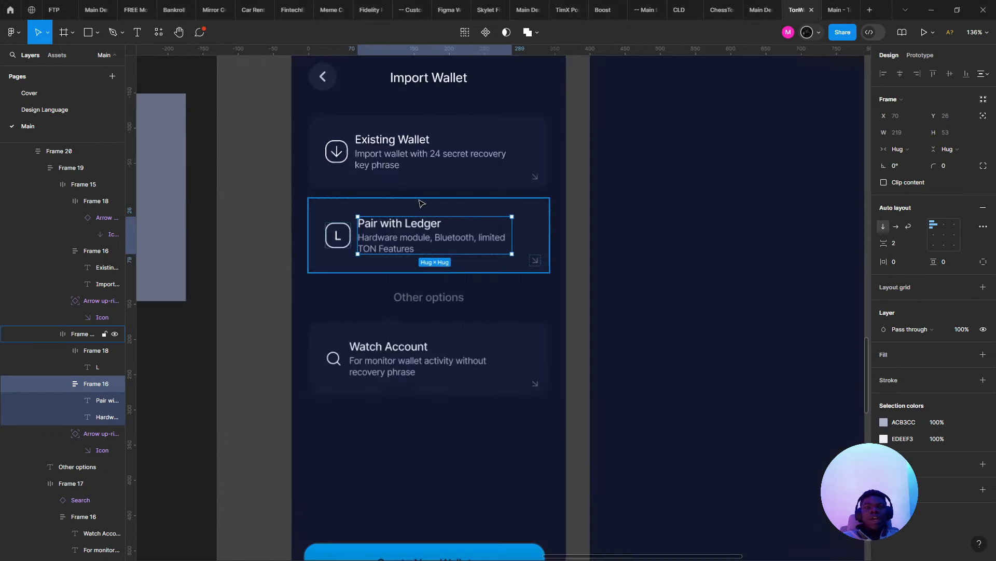
pyautogui.hotkey('alt', 'Tab')
pyautogui.hotkey('alt', 'Tab')
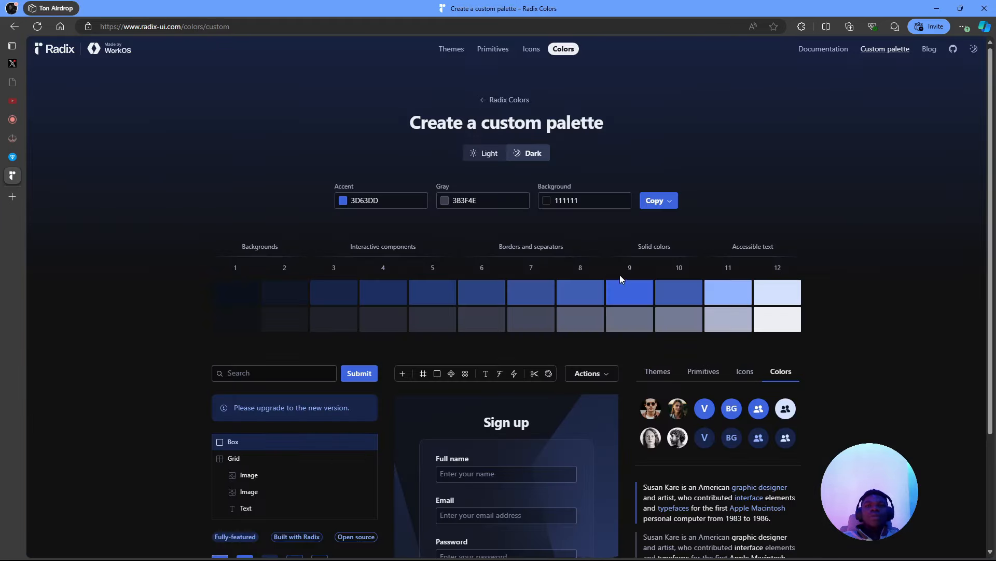
pyautogui.click(592, 318)
pyautogui.click(710, 316)
pyautogui.click(696, 319)
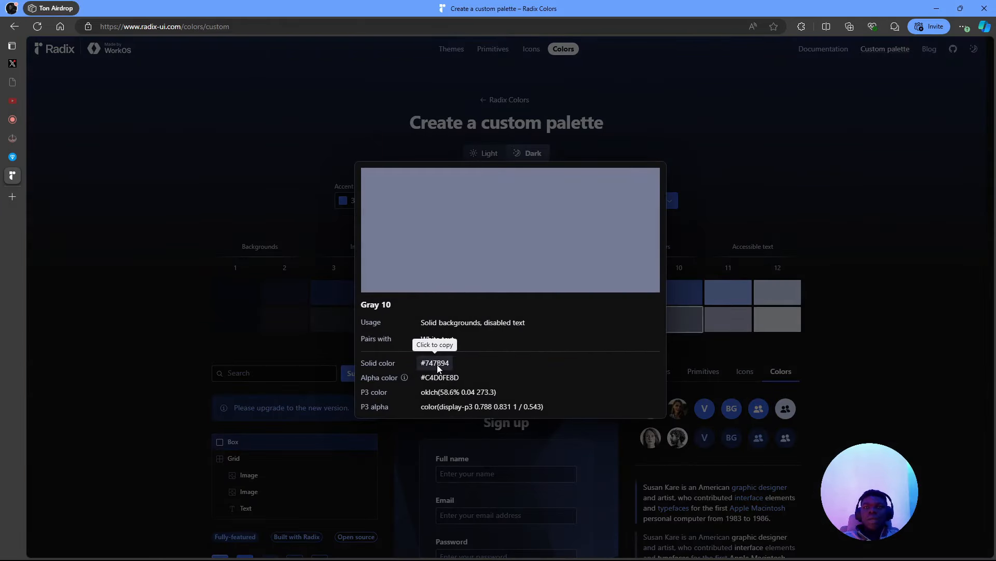
pyautogui.click(708, 359)
pyautogui.hotkey('alt', 'Tab')
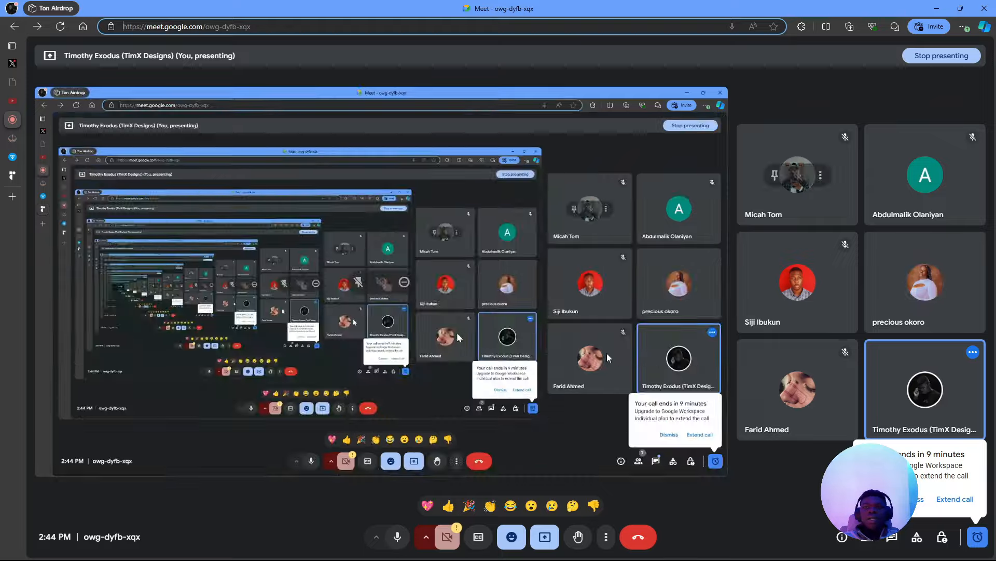
pyautogui.hotkey('alt', 'Tab')
# - Recolour the Hardware module, For monitor and Import wallet descriptions to #747B94
pyautogui.doubleClick(405, 278)
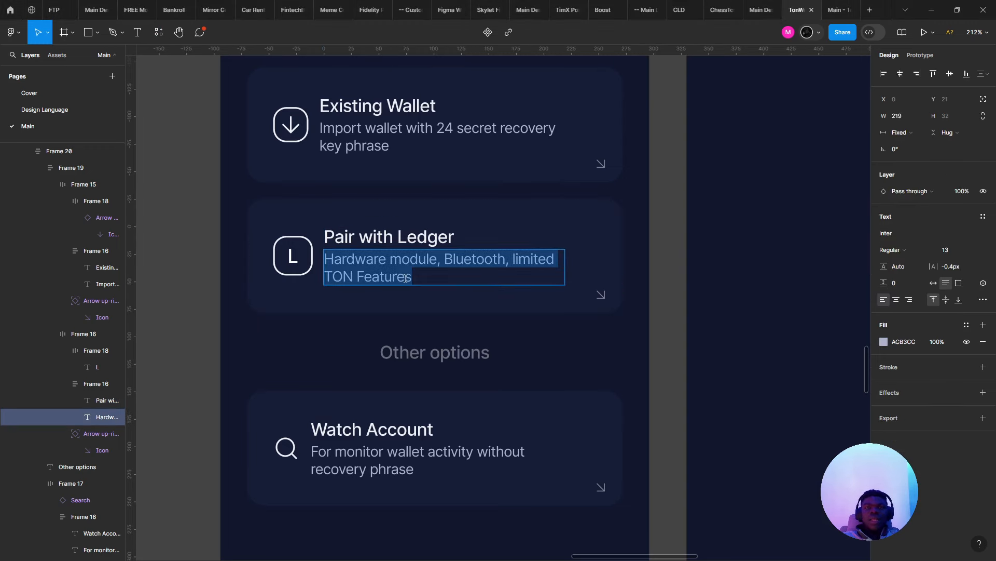
pyautogui.press('Escape')
pyautogui.keyDown('shift'); pyautogui.click(418, 460); pyautogui.keyUp('shift')
pyautogui.keyDown('shift'); pyautogui.click(436, 137); pyautogui.keyUp('shift')
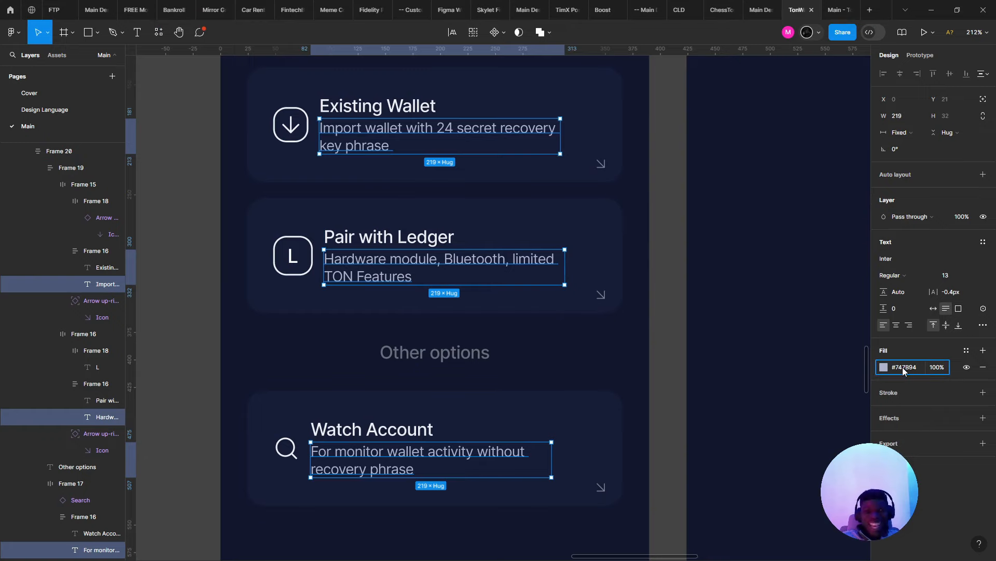
pyautogui.press('Return')
# - Recolour the Pair with Ledger, Watch Account and Existing Wallet titles to Radix Gray 11 #ACB3CC
pyautogui.hotkey('alt', 'Tab')
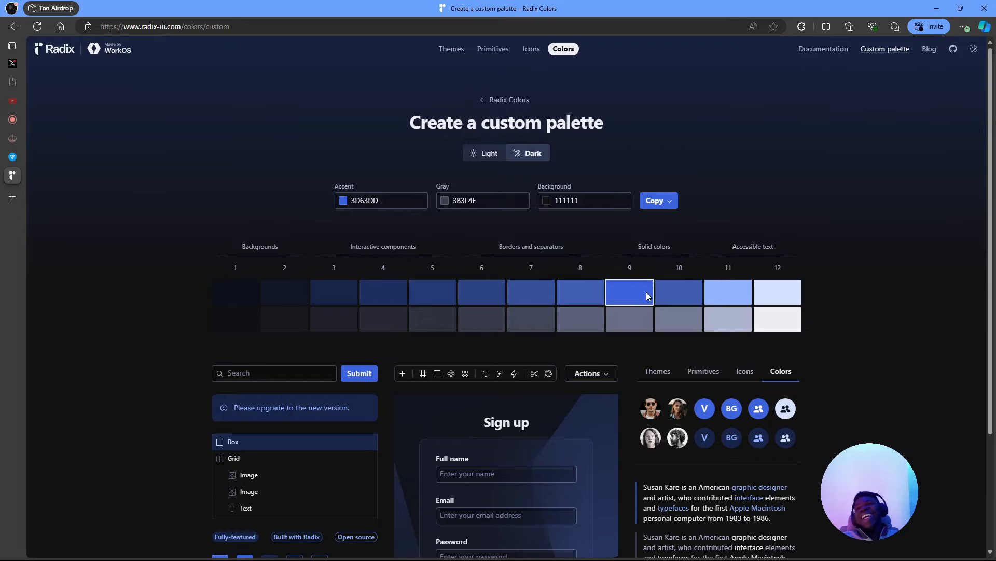
pyautogui.click(712, 318)
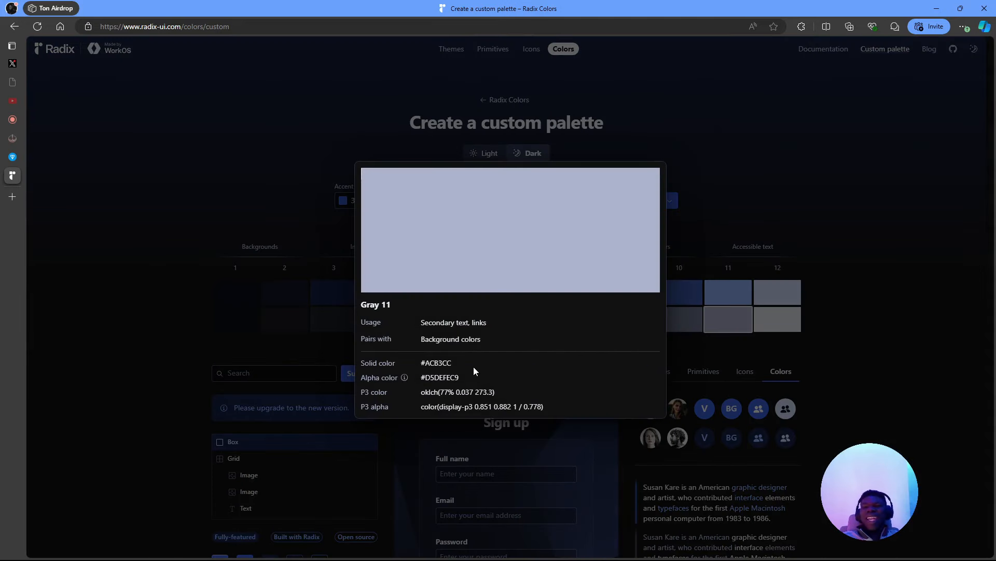
pyautogui.hotkey('alt', 'Tab')
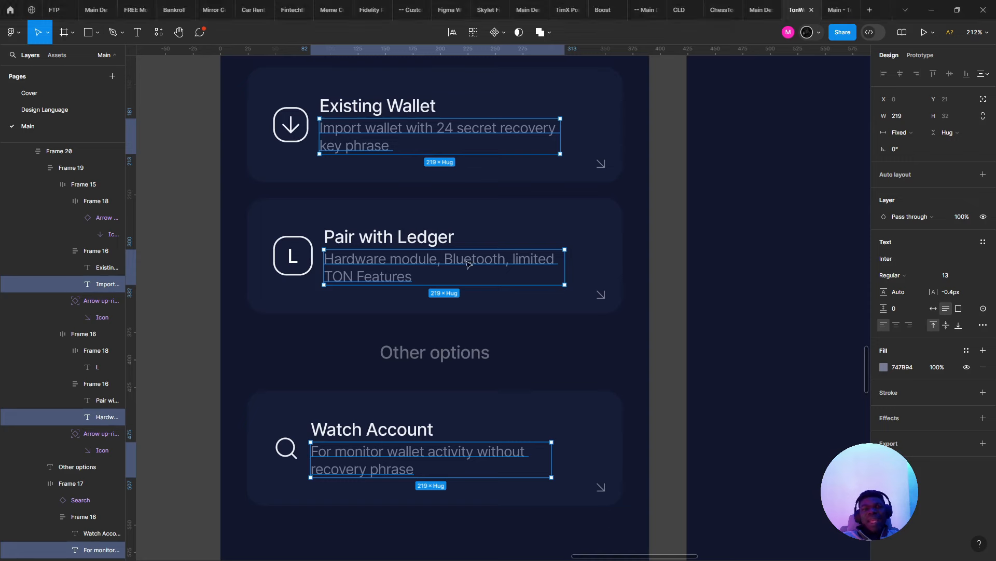
pyautogui.doubleClick(422, 237)
pyautogui.press('Escape')
pyautogui.keyDown('shift'); pyautogui.click(375, 426); pyautogui.keyUp('shift')
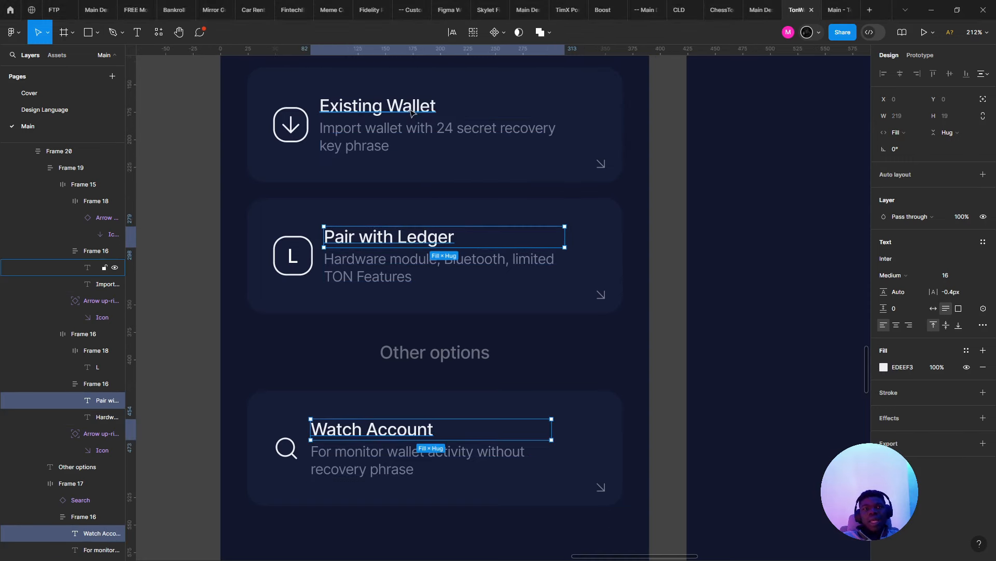
pyautogui.keyDown('shift'); pyautogui.click(378, 106); pyautogui.keyUp('shift')
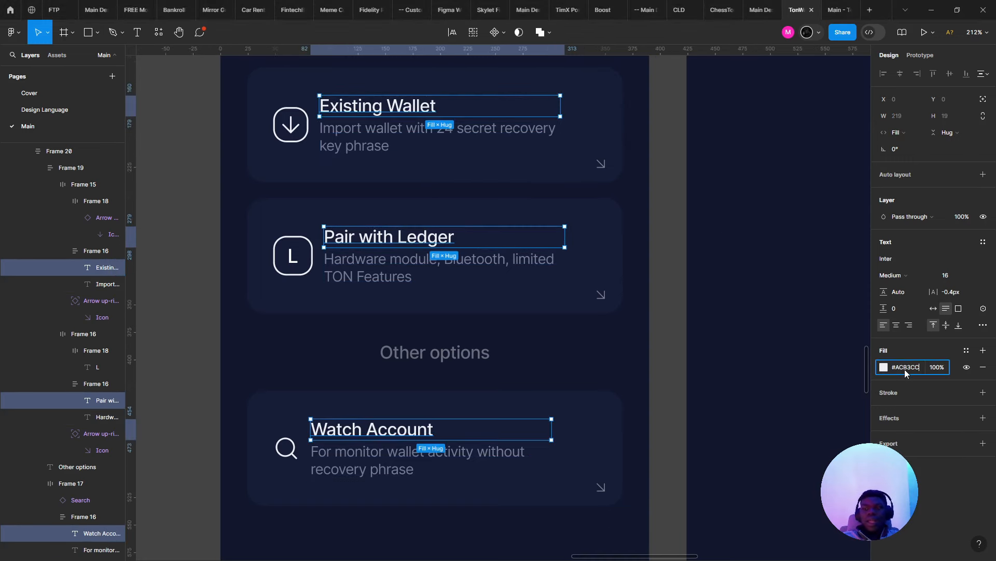
pyautogui.press('Return')
pyautogui.click(726, 328)
# - Select the Other options label below the option cards
pyautogui.scroll(-5, 726, 328)
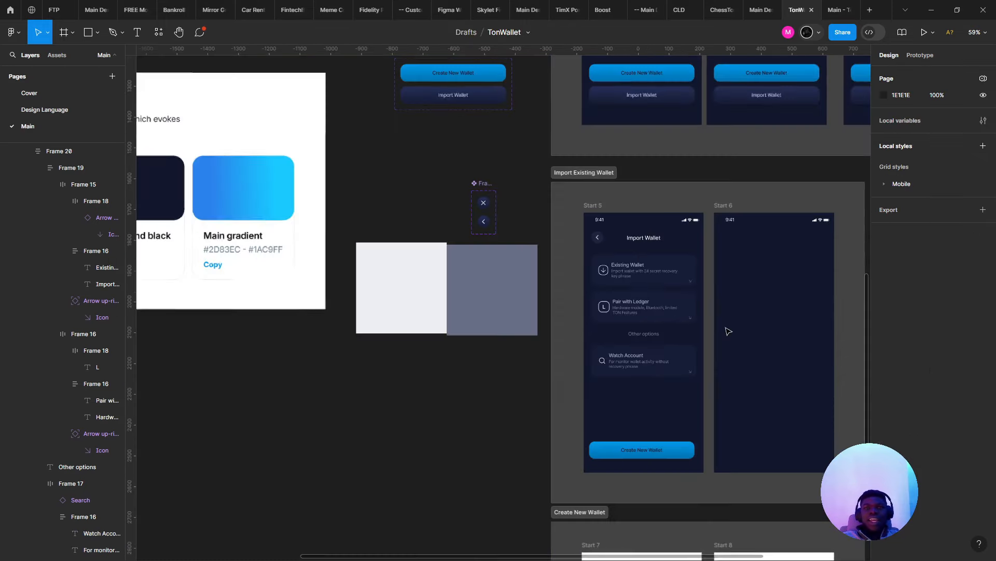
pyautogui.scroll(5, 725, 328)
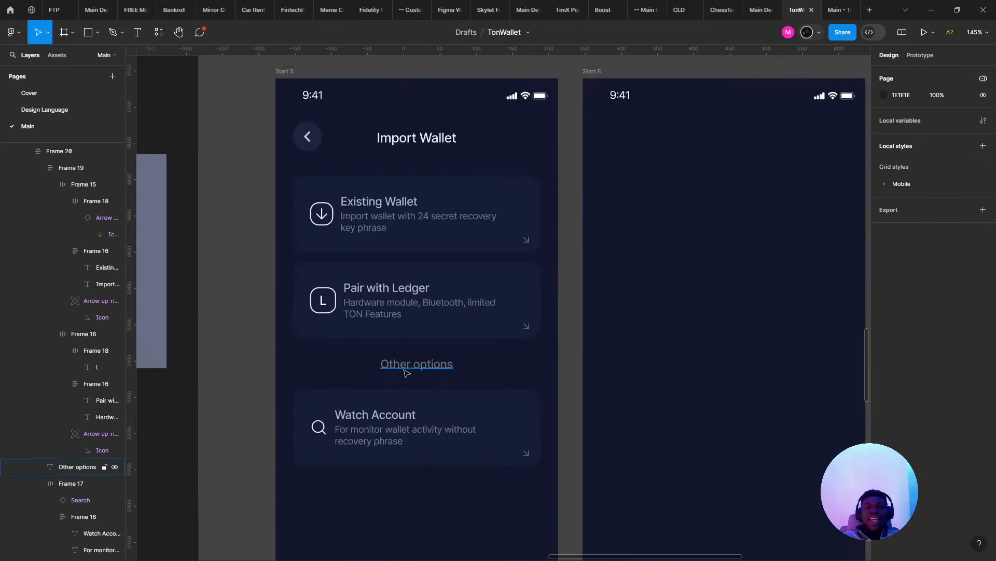
pyautogui.scroll(-5, 407, 372)
pyautogui.scroll(4, 410, 372)
pyautogui.click(410, 371)
pyautogui.doubleClick(409, 371)
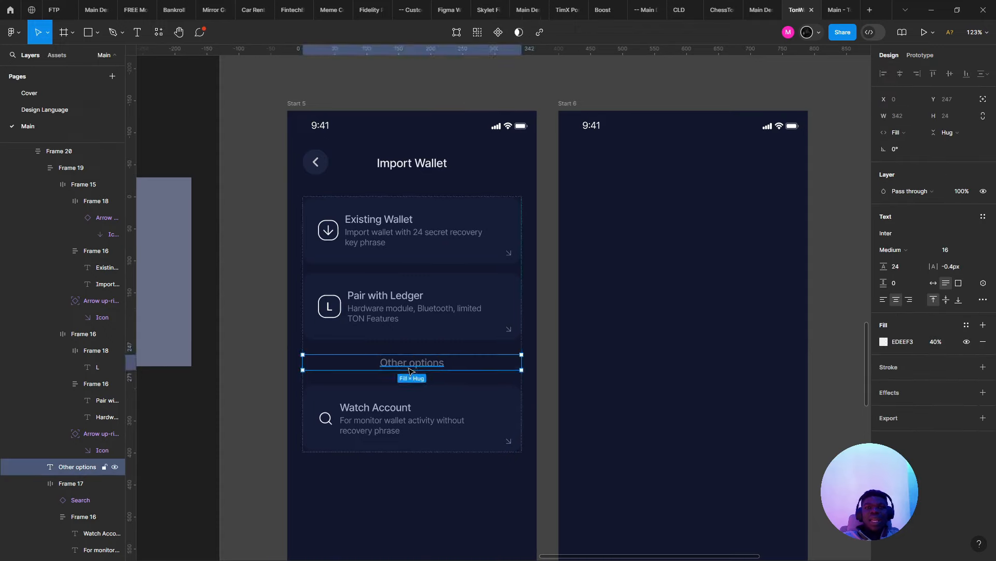
pyautogui.scroll(3, 409, 372)
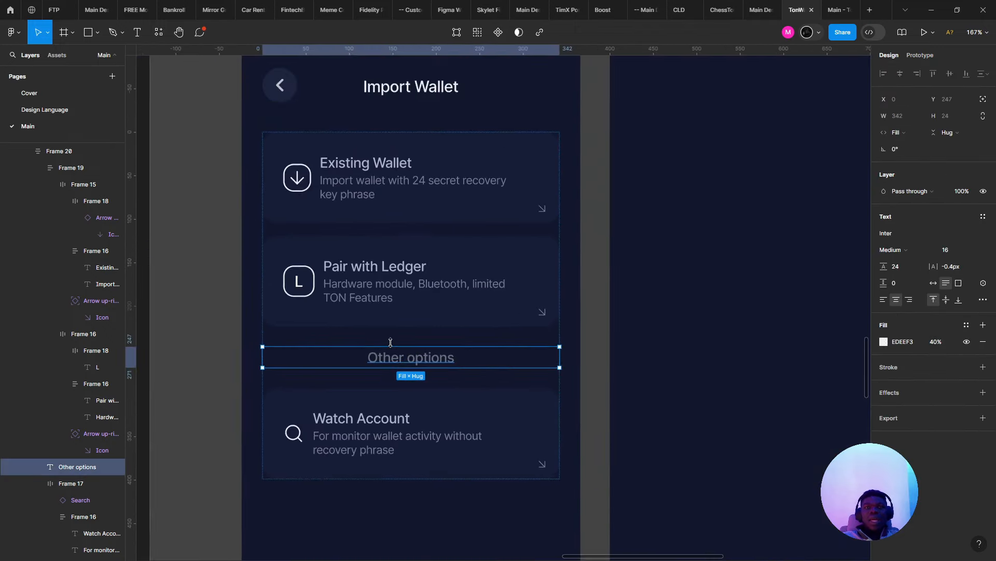
pyautogui.scroll(3, 396, 344)
pyautogui.scroll(-4, 396, 344)
# - Give the Other options label the Radix Gray 7 colour at 100% opacity
pyautogui.hotkey('alt', 'Tab')
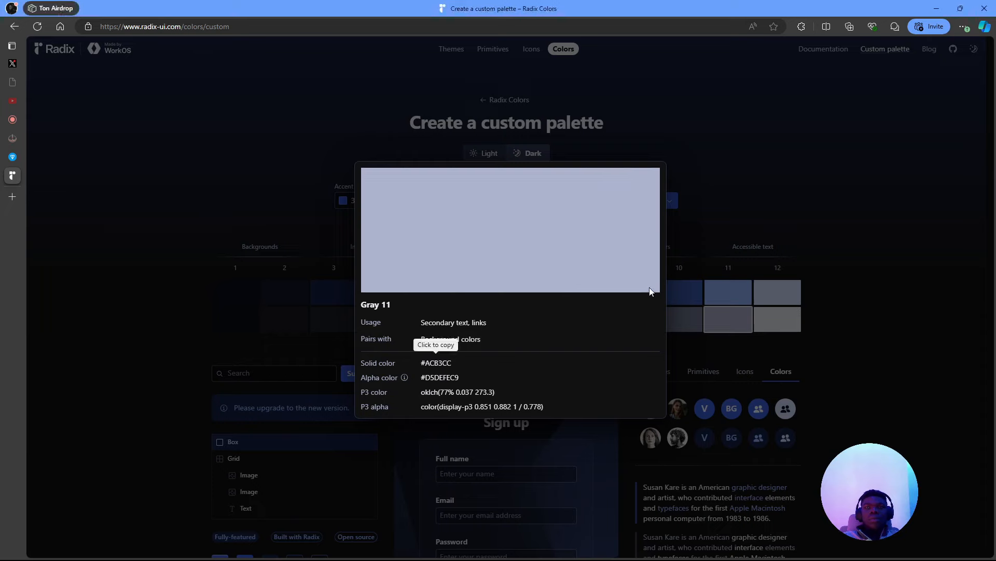
pyautogui.click(761, 342)
pyautogui.click(521, 317)
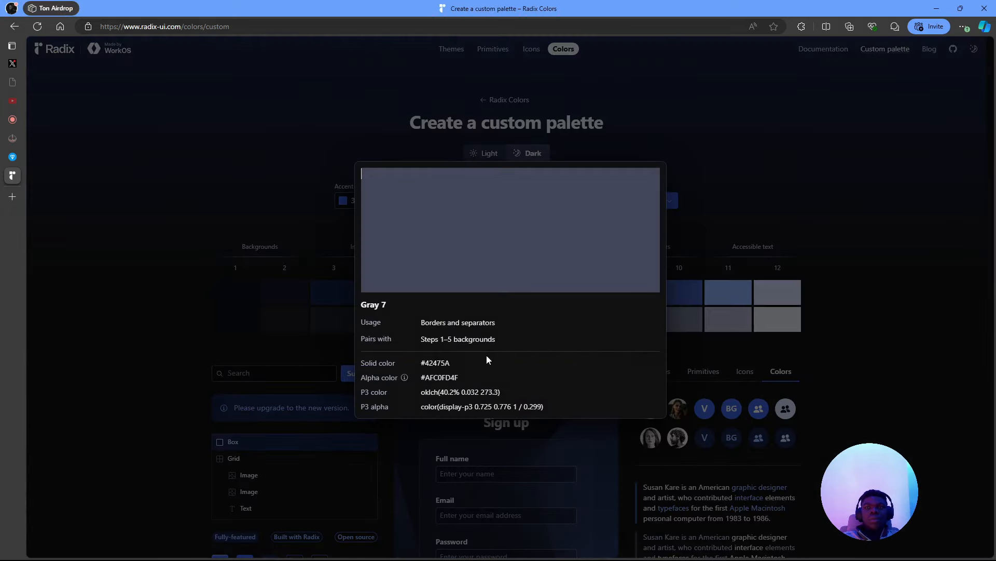
pyautogui.click(445, 364)
pyautogui.hotkey('alt', 'Tab')
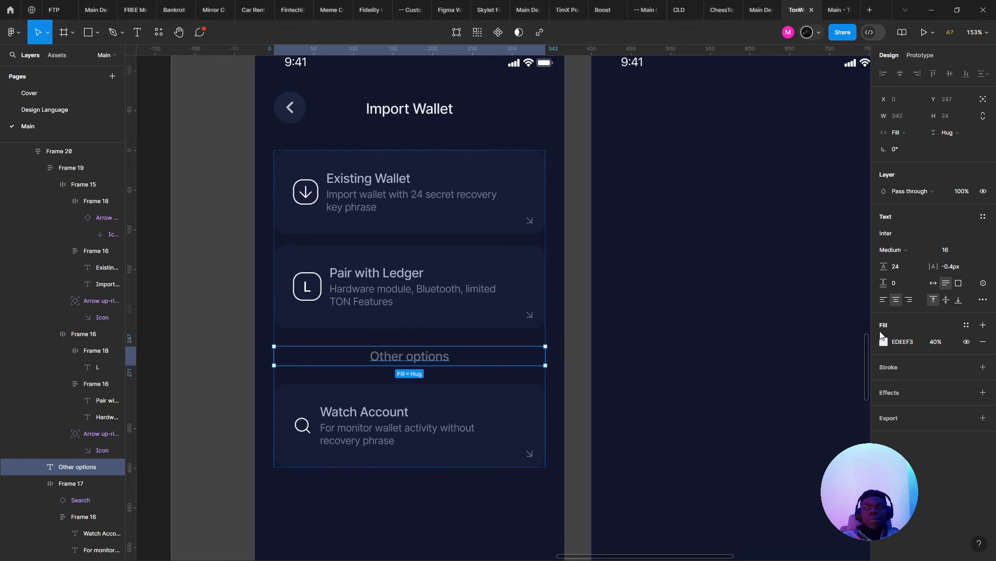
pyautogui.click(912, 343)
pyautogui.press('Return')
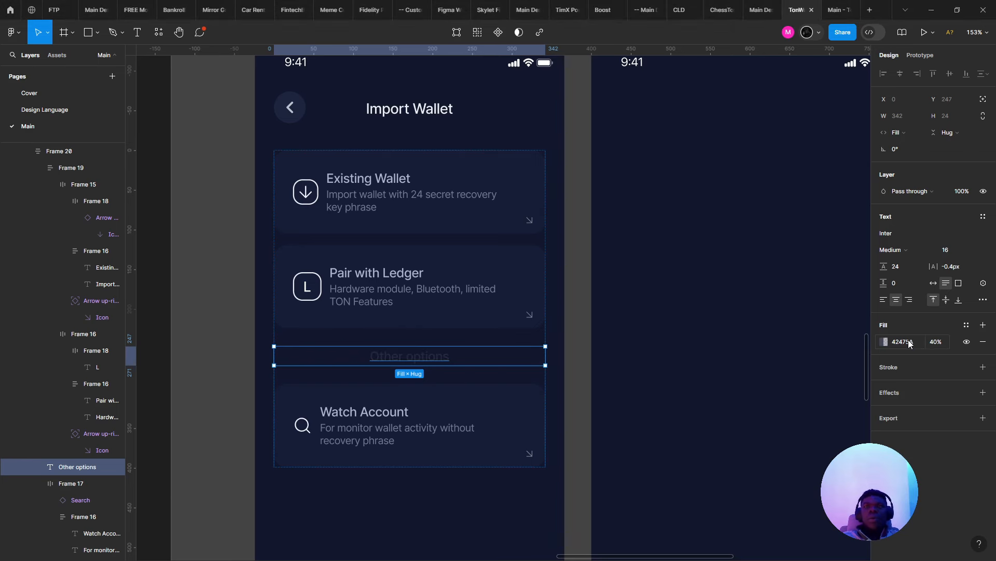
pyautogui.click(943, 340)
pyautogui.write('100')
pyautogui.press('Return')
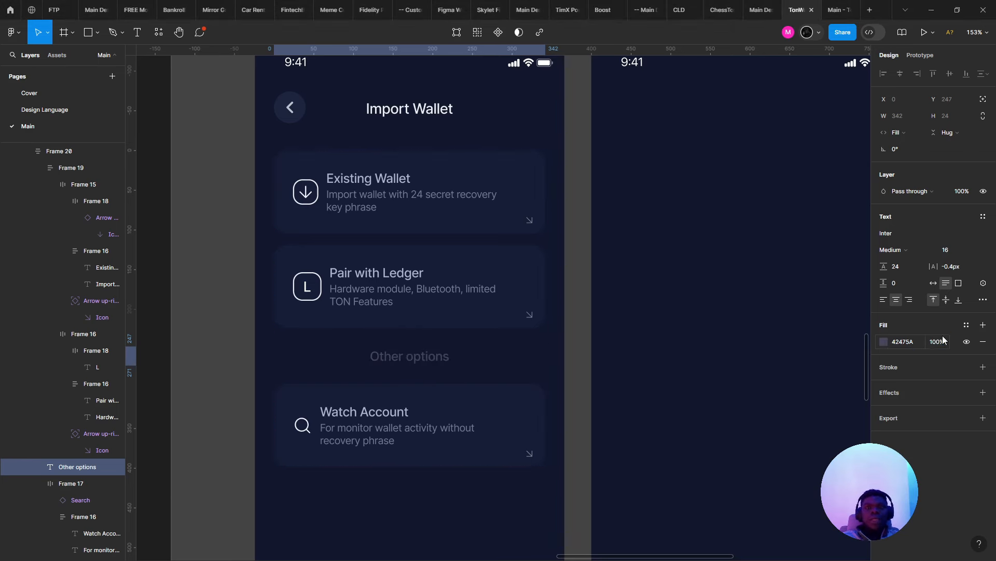
pyautogui.click(627, 377)
# - Change the Other options label fill to Radix Gray 9 #676E86
pyautogui.scroll(-4, 602, 445)
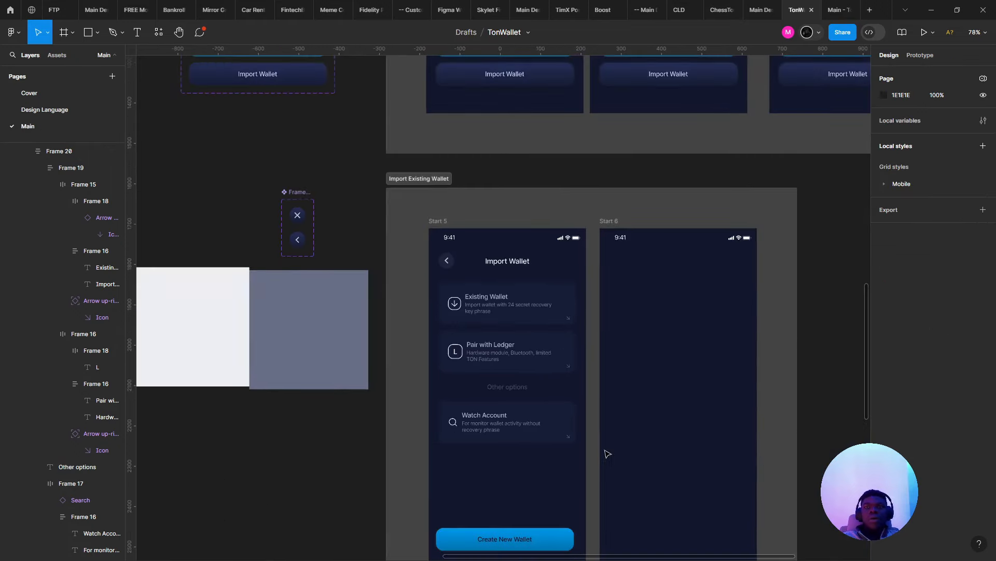
pyautogui.scroll(4, 596, 442)
pyautogui.click(438, 331)
pyautogui.hotkey('alt', 'Tab')
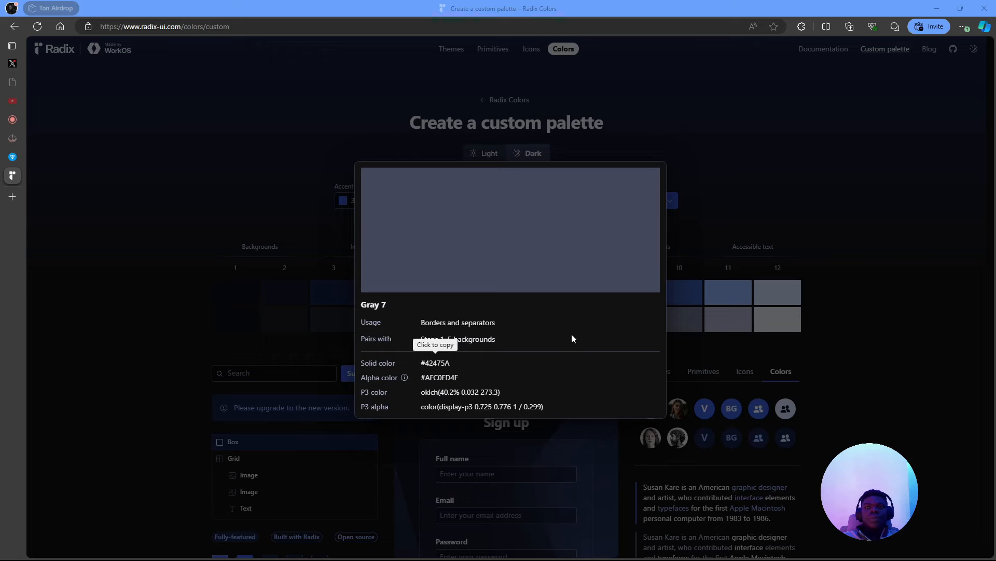
pyautogui.click(678, 378)
pyautogui.click(631, 331)
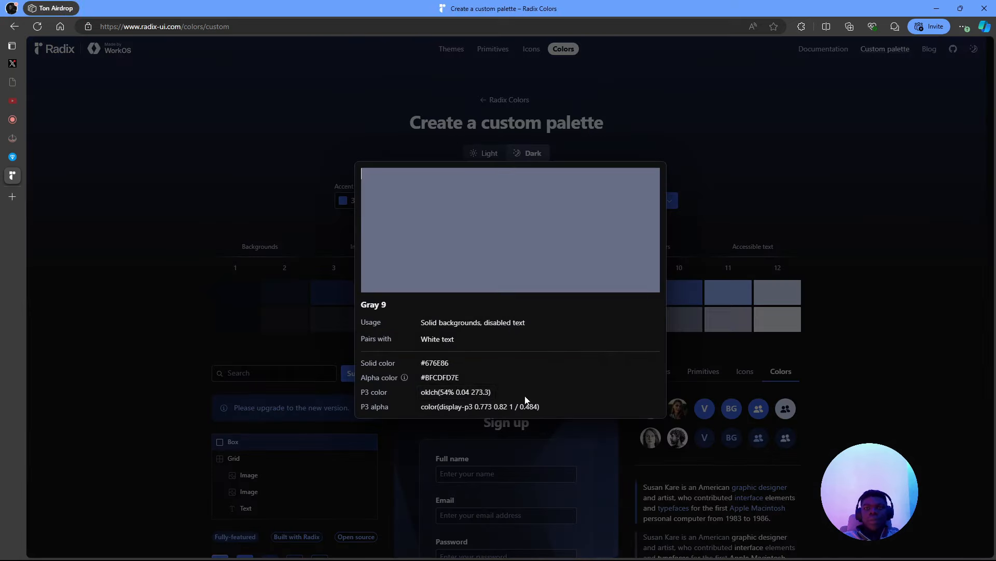
pyautogui.click(431, 368)
pyautogui.hotkey('alt', 'Tab')
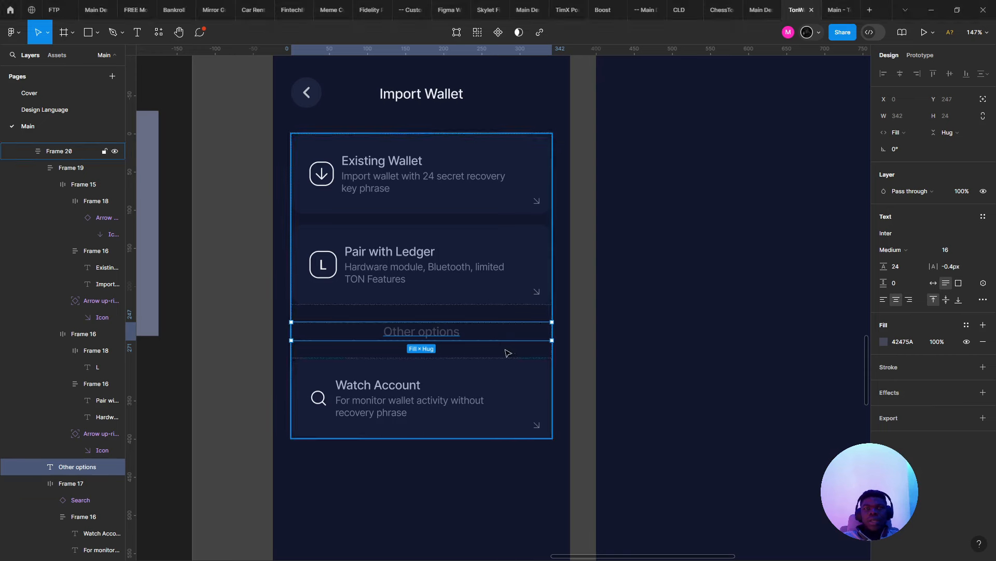
pyautogui.click(912, 345)
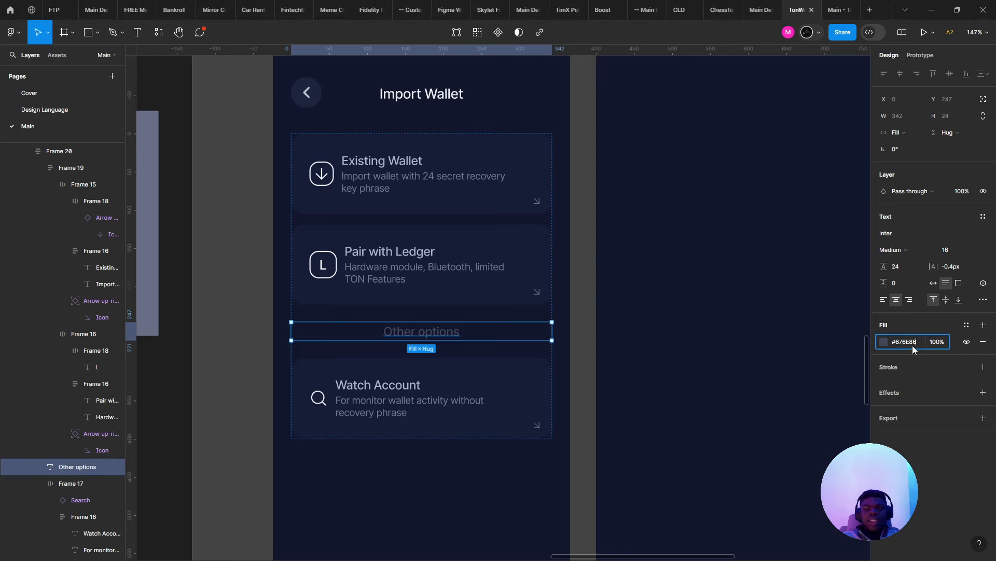
pyautogui.write('#676E86')
pyautogui.press('Return')
pyautogui.click(668, 278)
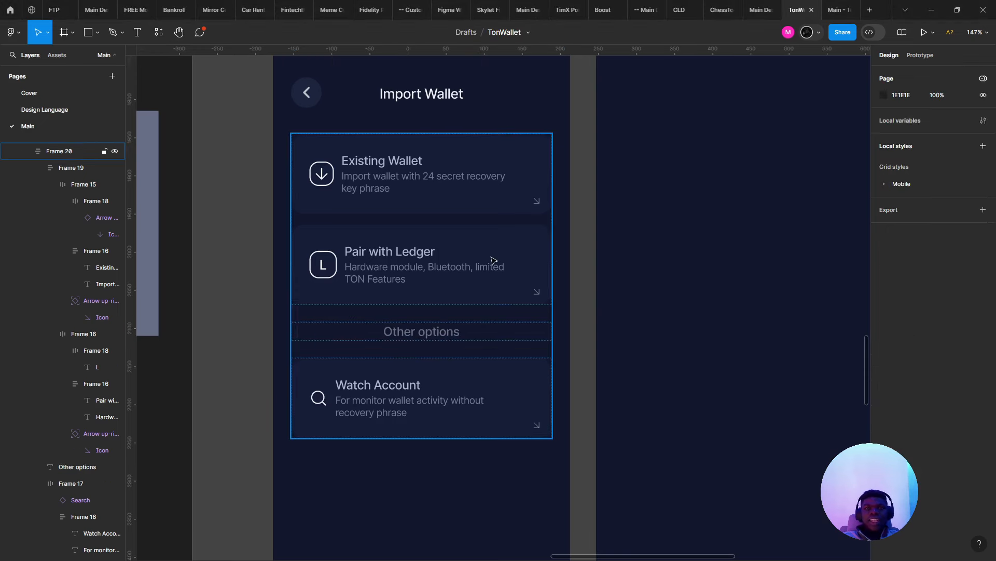
# - Try a title-description spacing of 2 in the Existing Wallet card, then undo it
pyautogui.doubleClick(454, 232)
pyautogui.doubleClick(376, 177)
pyautogui.doubleClick(376, 180)
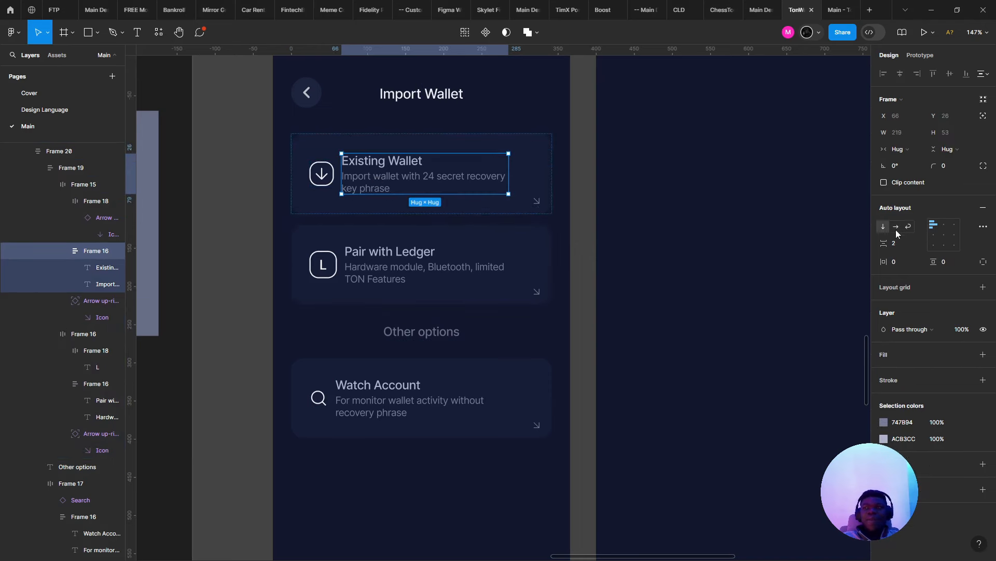
pyautogui.click(911, 241)
pyautogui.write('2')
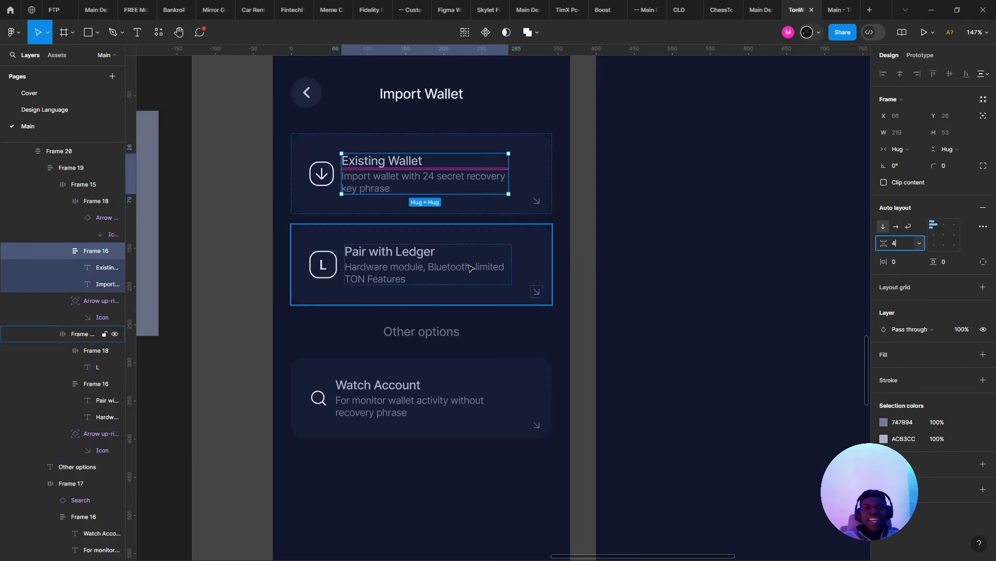
pyautogui.click(502, 263)
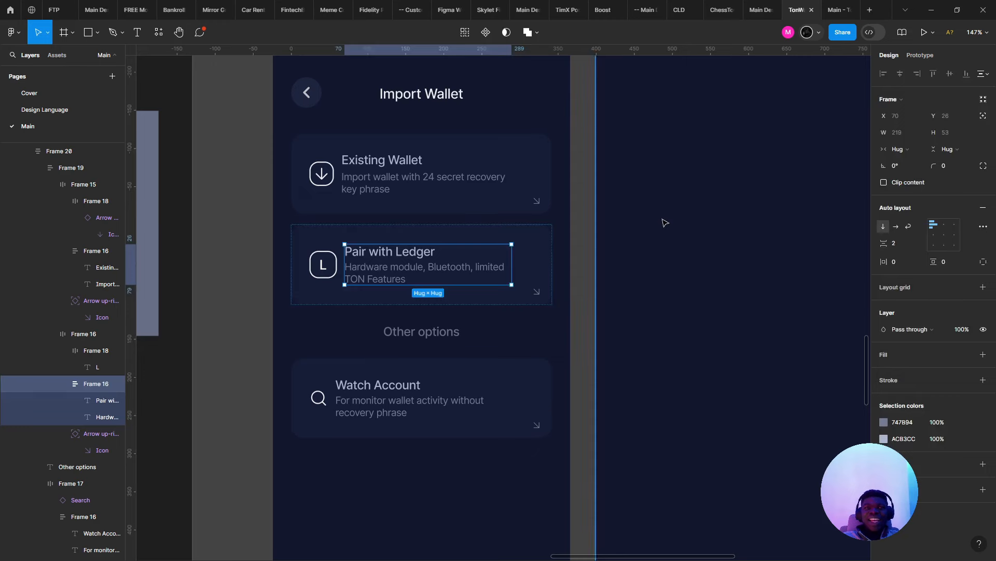
pyautogui.press('Escape')
pyautogui.hotkey('ctrl', 'z')
pyautogui.click(631, 220)
pyautogui.scroll(-4, 563, 252)
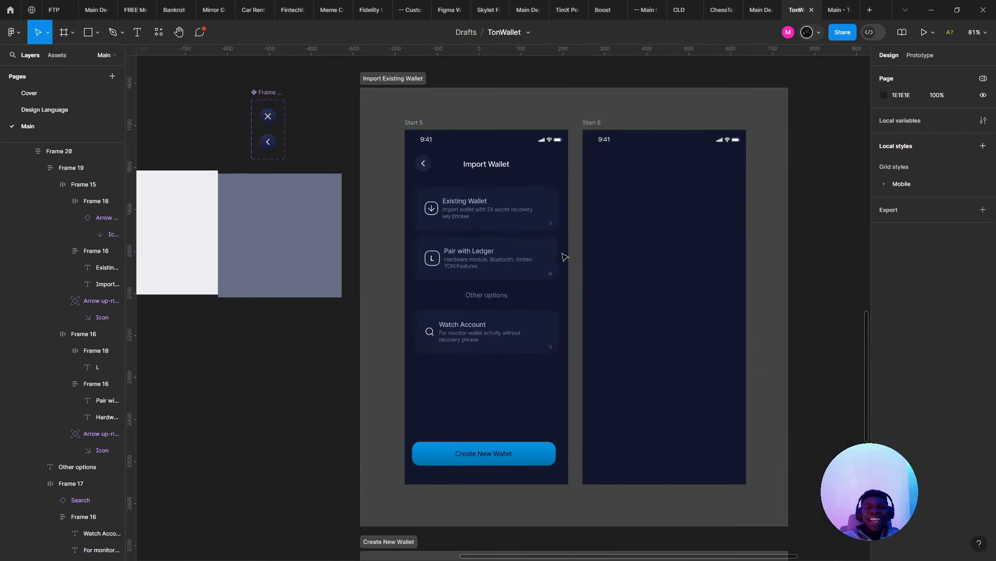
# - Try an 8 gap between the top two cards and preview it in the prototype
pyautogui.scroll(4, 565, 255)
pyautogui.click(484, 268)
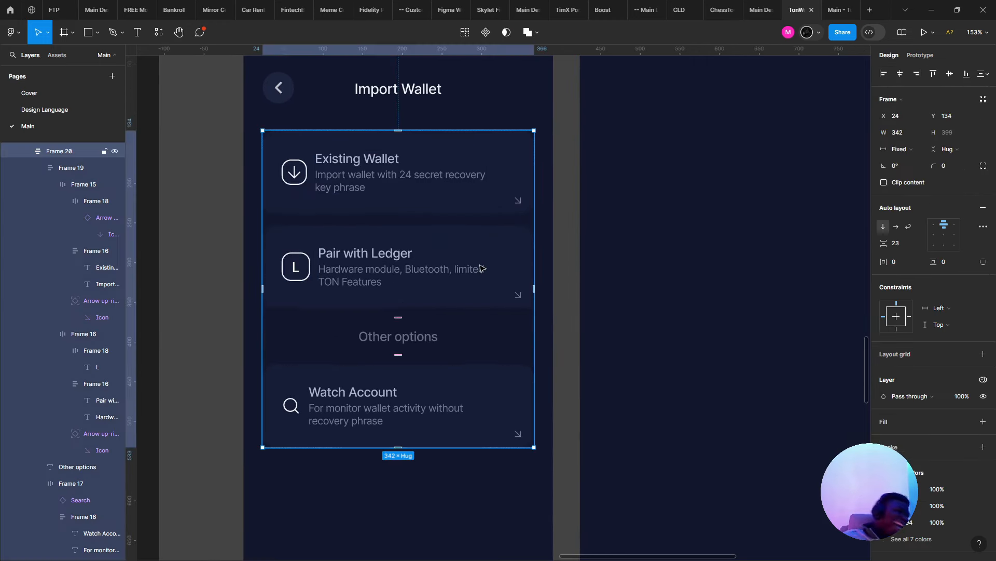
pyautogui.click(389, 255)
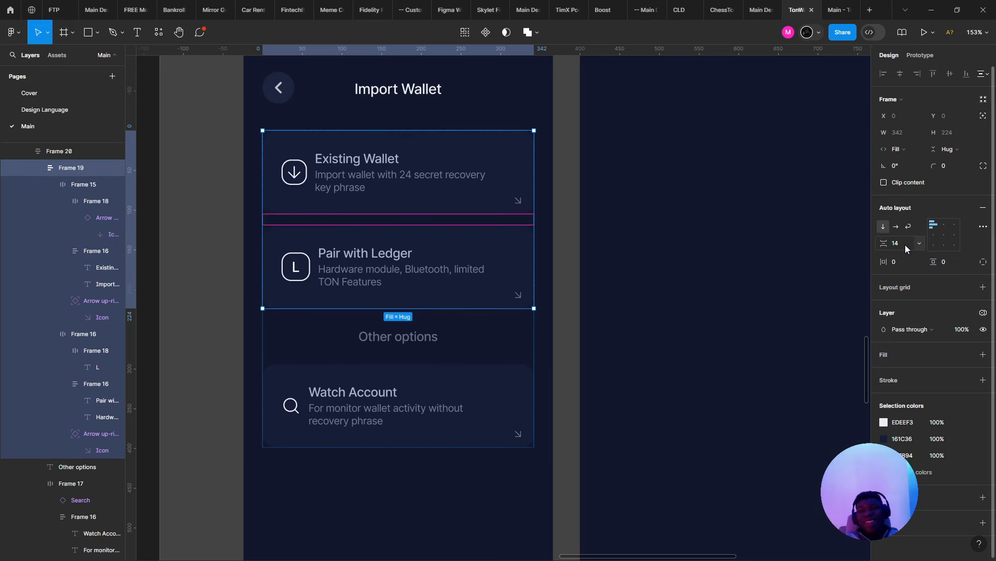
pyautogui.write('8')
pyautogui.press('Return')
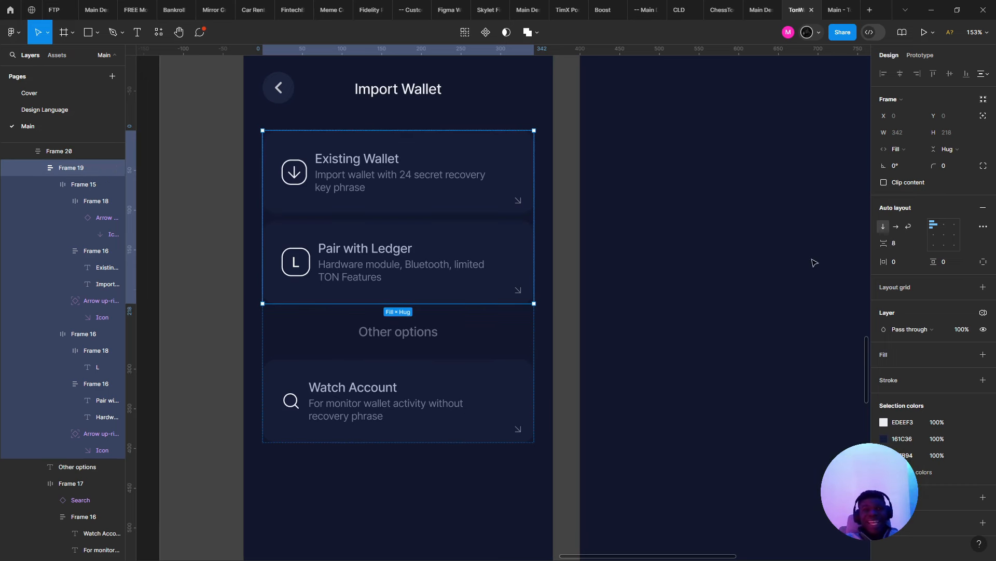
pyautogui.click(825, 9)
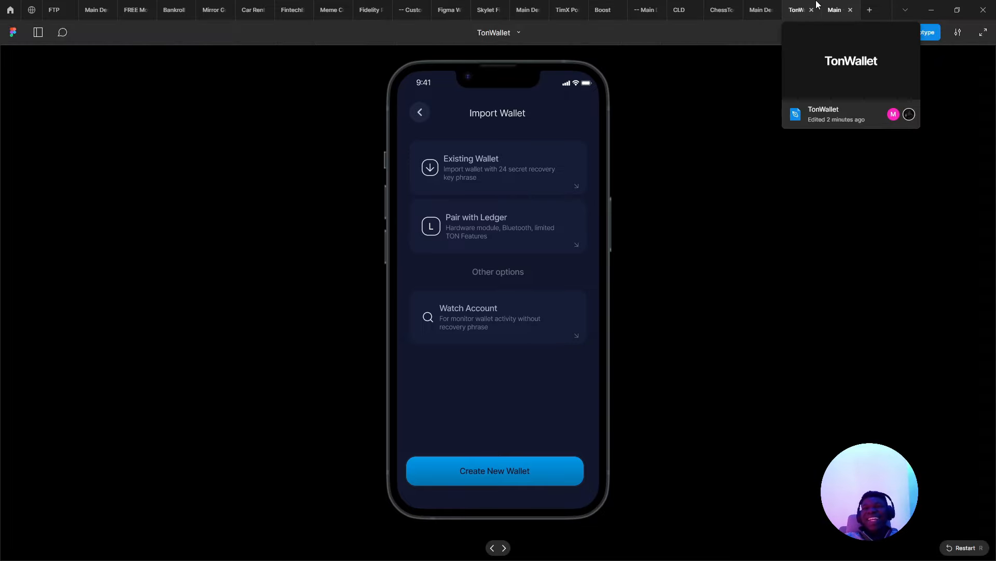
pyautogui.click(817, 5)
# - Set the top-card gap to 12 and the all-card gap to 16, then preview the result
pyautogui.hotkey('ctrl', 'z')
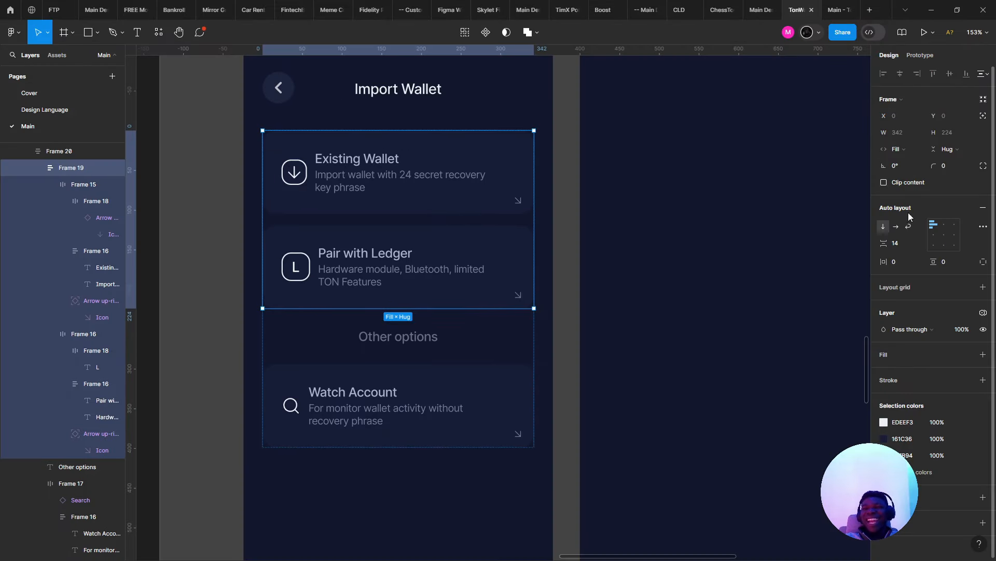
pyautogui.write('12')
pyautogui.press('Return')
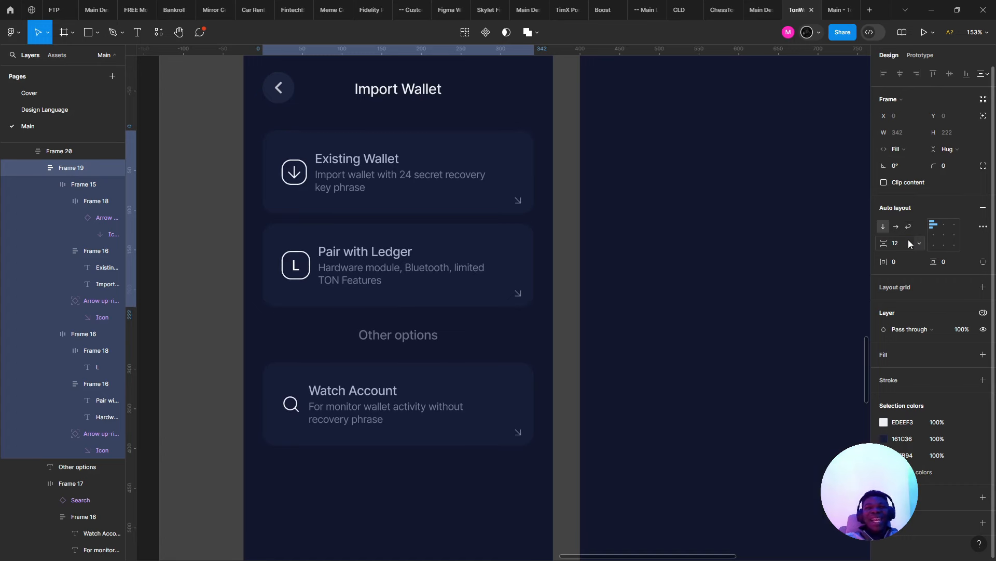
pyautogui.click(531, 347)
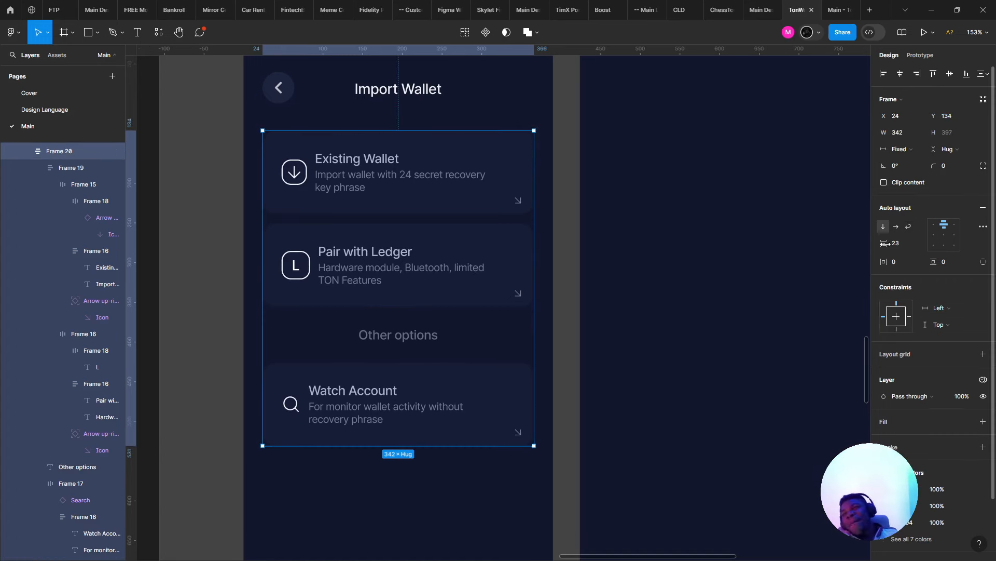
pyautogui.click(898, 246)
pyautogui.write('16')
pyautogui.press('Return')
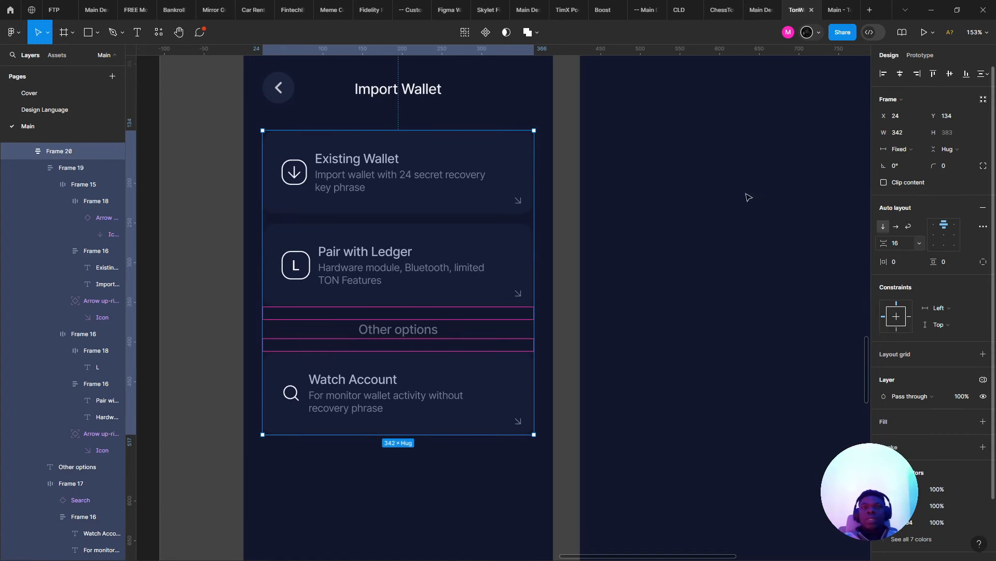
pyautogui.click(833, 10)
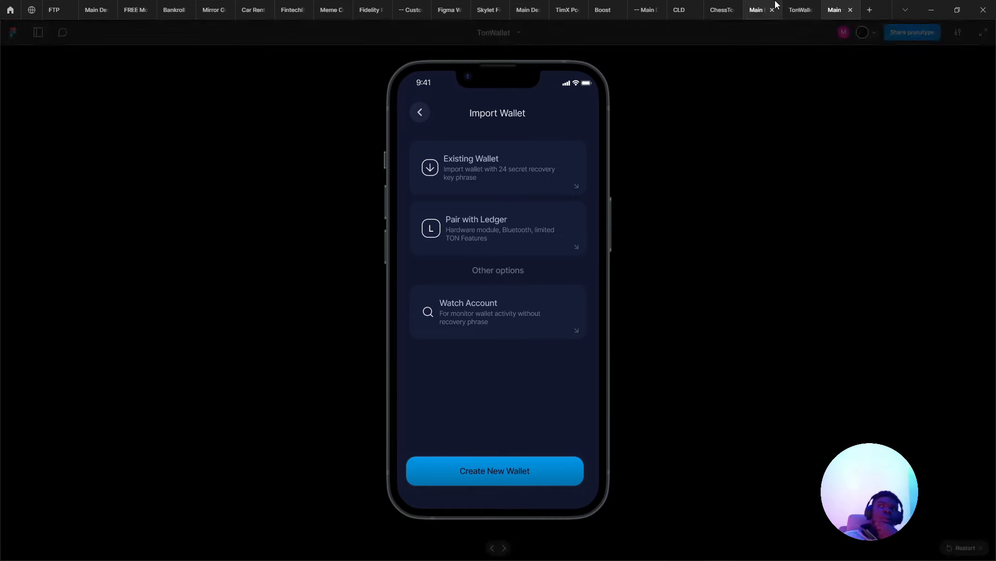
pyautogui.click(801, 9)
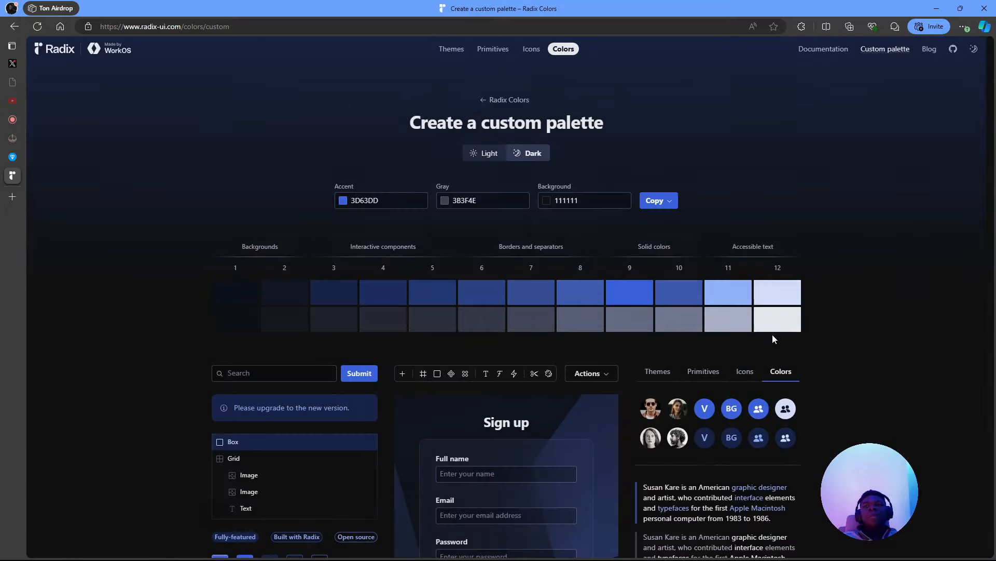
# - Recolour the Existing Wallet, Pair with Ledger and Watch Account titles to EDEEF3
pyautogui.click(772, 319)
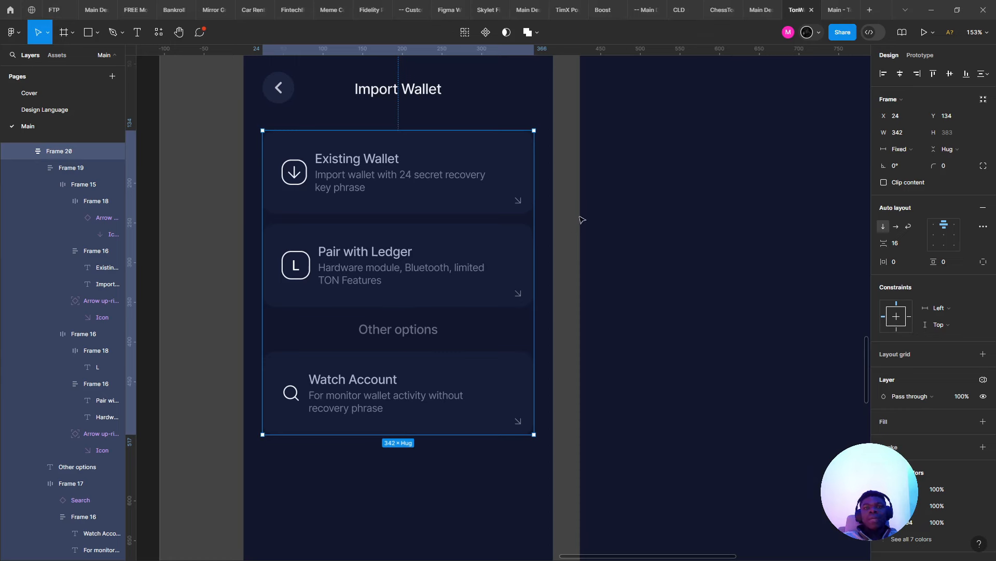
pyautogui.doubleClick(395, 159)
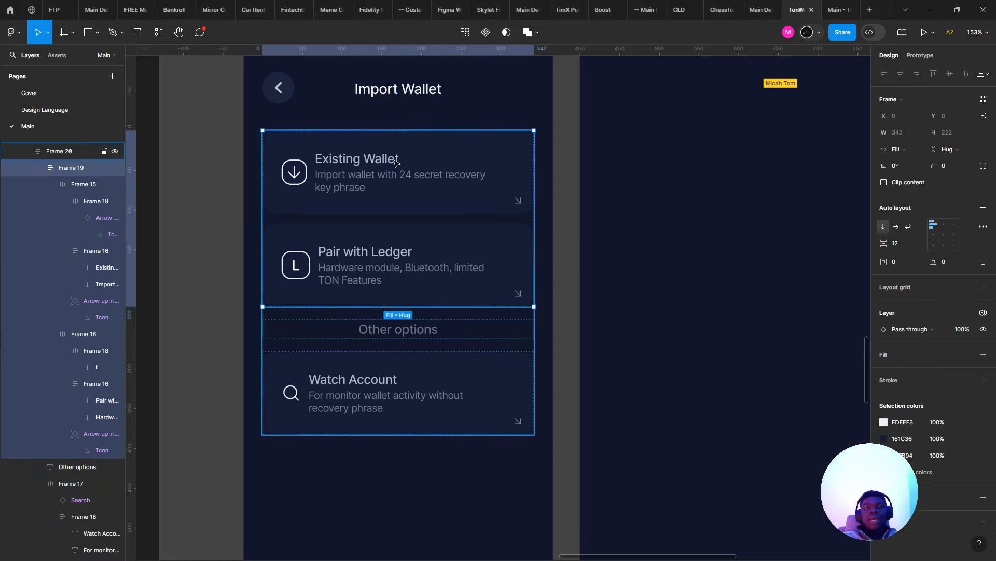
pyautogui.doubleClick(395, 159)
pyautogui.press('Escape')
pyautogui.keyDown('shift'); pyautogui.click(391, 263); pyautogui.keyUp('shift')
pyautogui.keyDown('shift'); pyautogui.click(391, 262); pyautogui.keyUp('shift')
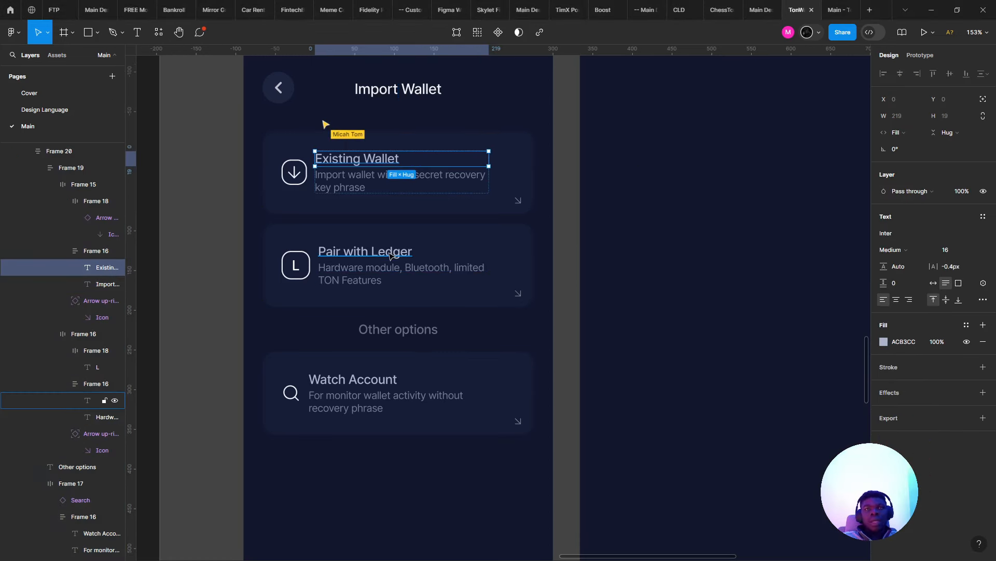
pyautogui.keyDown('shift'); pyautogui.click(391, 254); pyautogui.keyUp('shift')
pyautogui.keyDown('shift'); pyautogui.click(374, 376); pyautogui.keyUp('shift')
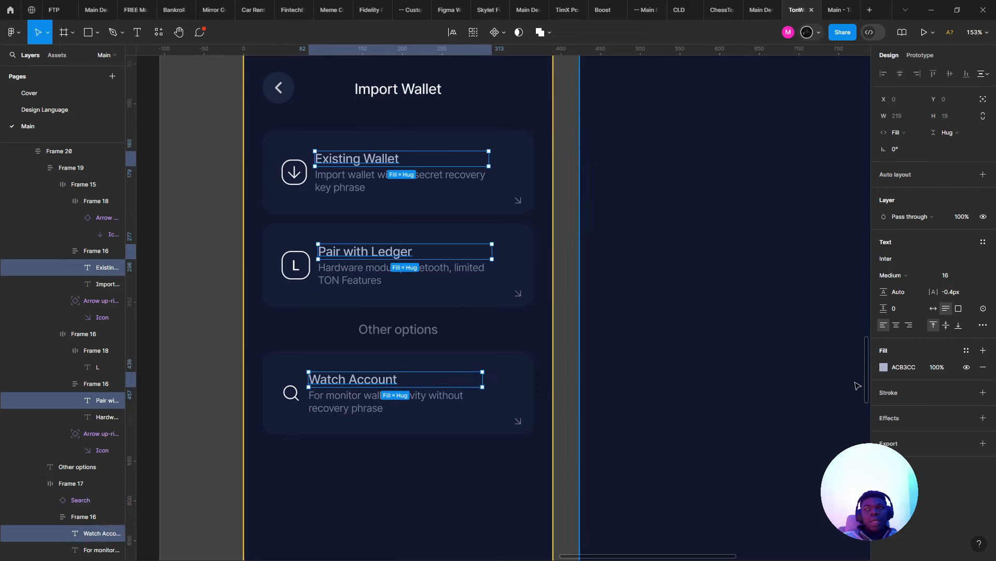
pyautogui.press('Return')
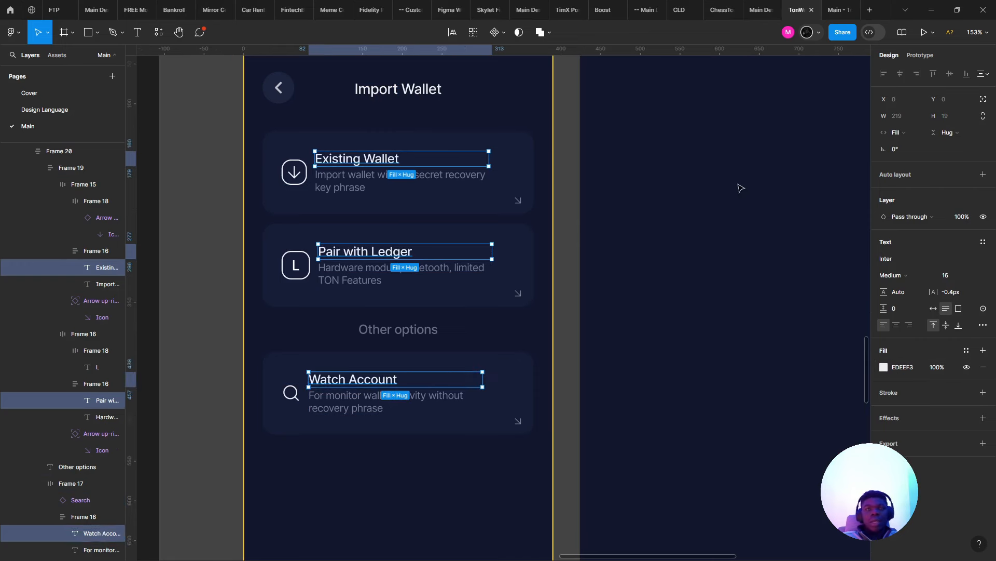
# - Turn the arrow, L and magnifier icon outlines blue 0098EA
pyautogui.click(294, 172)
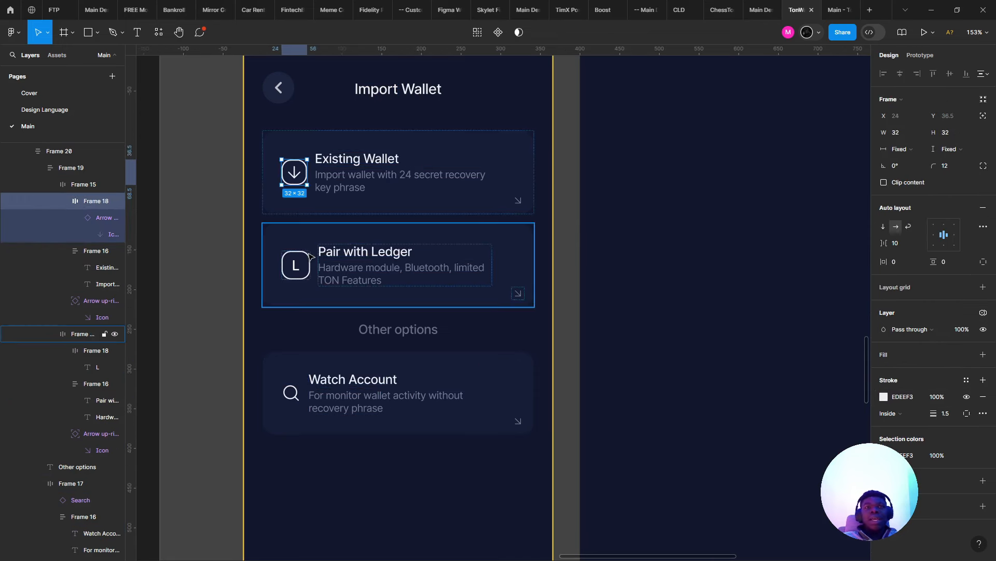
pyautogui.keyDown('shift'); pyautogui.click(296, 264); pyautogui.keyUp('shift')
pyautogui.keyDown('shift'); pyautogui.click(298, 401); pyautogui.keyUp('shift')
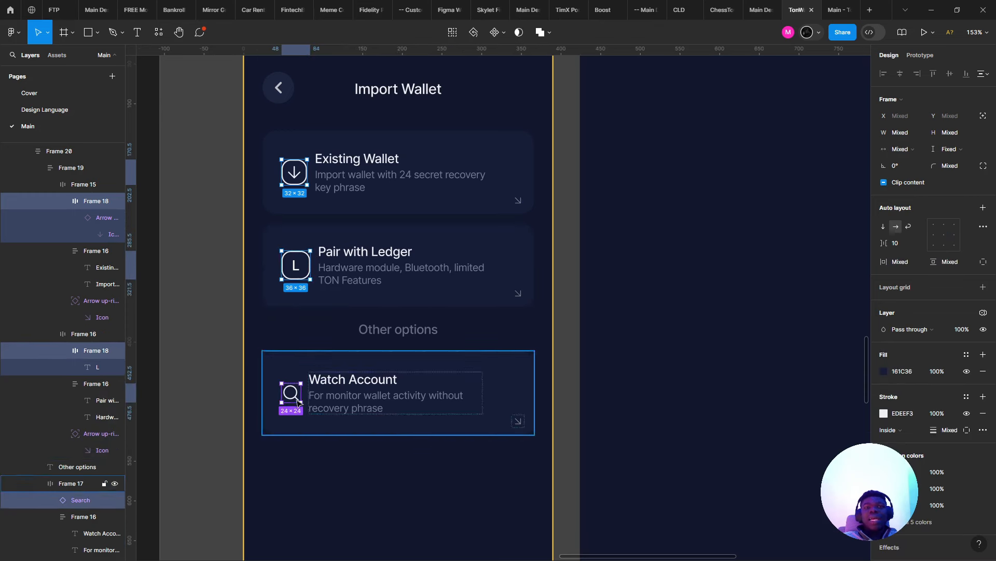
pyautogui.click(884, 477)
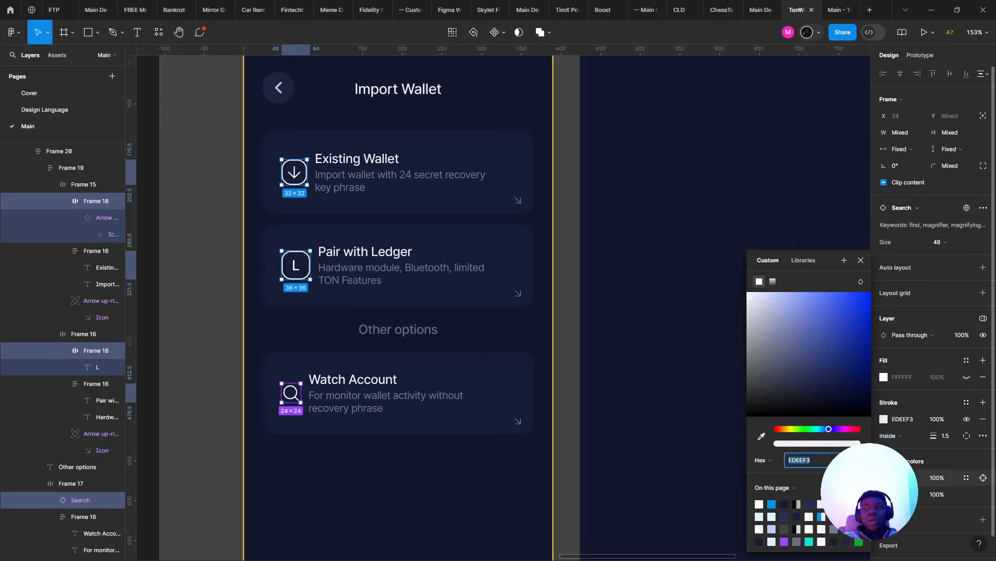
pyautogui.click(772, 504)
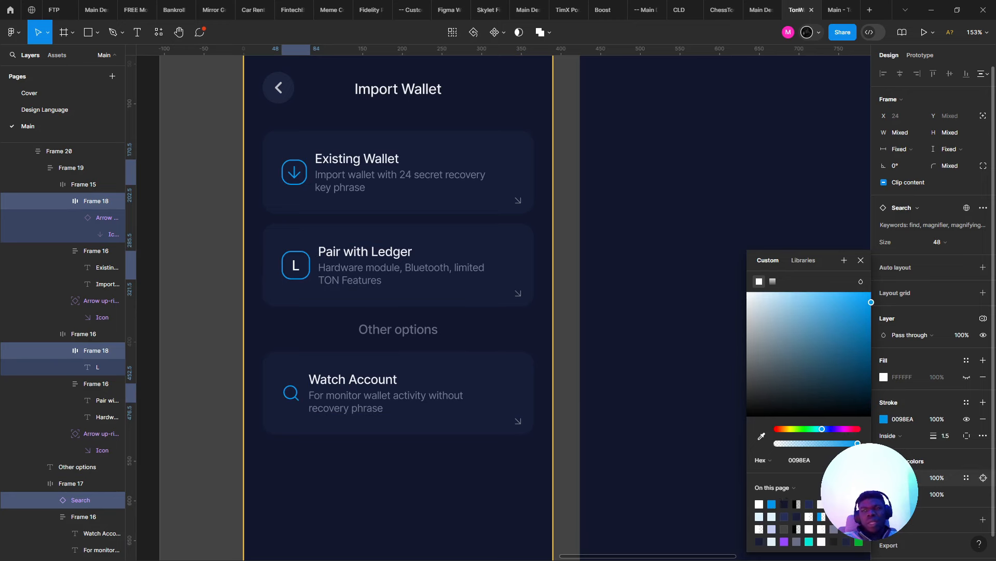
pyautogui.click(903, 477)
pyautogui.click(903, 493)
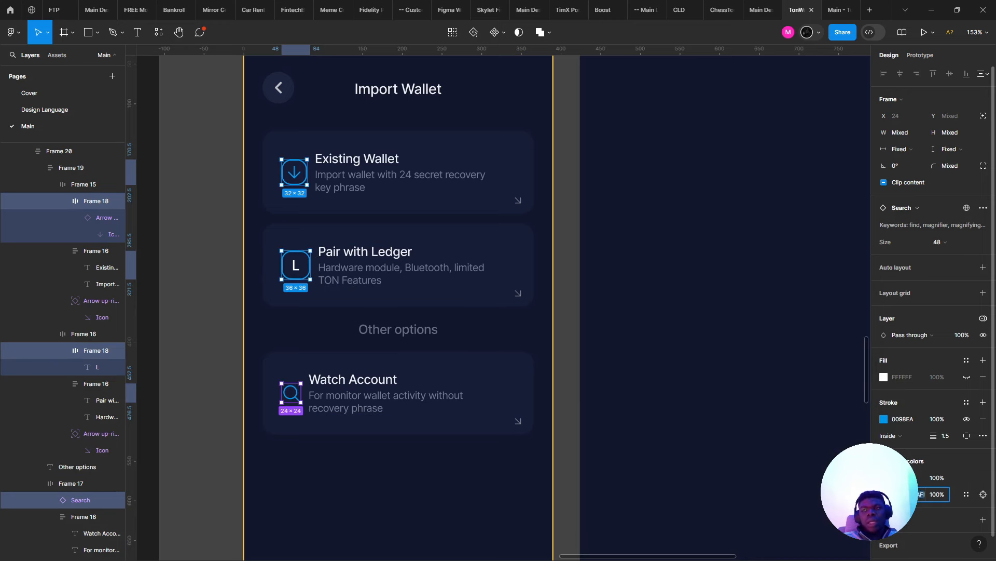
pyautogui.click(578, 345)
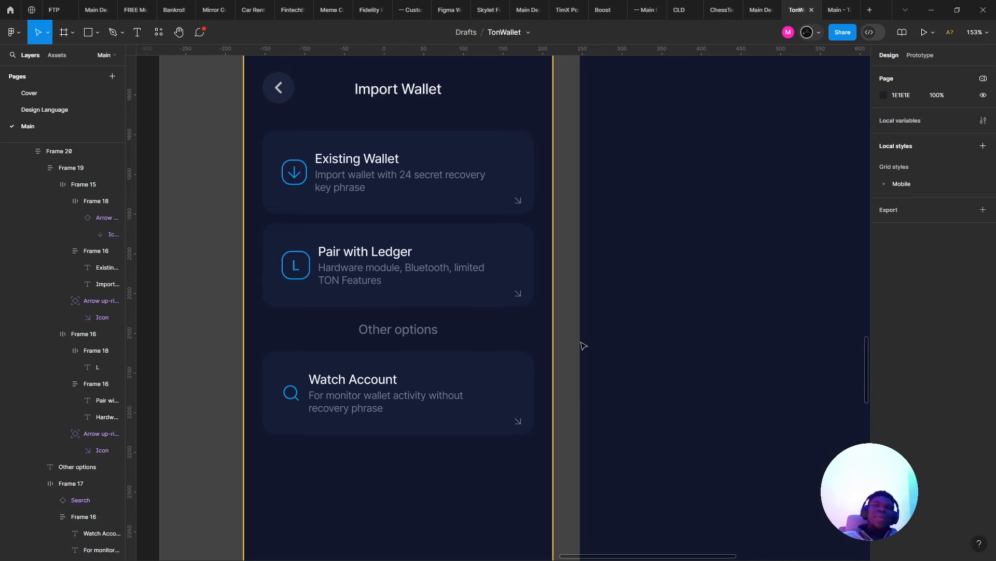
pyautogui.click(414, 203)
# - Set the icon-to-text gap of the Existing Wallet and Pair with Ledger cards to 16
pyautogui.click(413, 206)
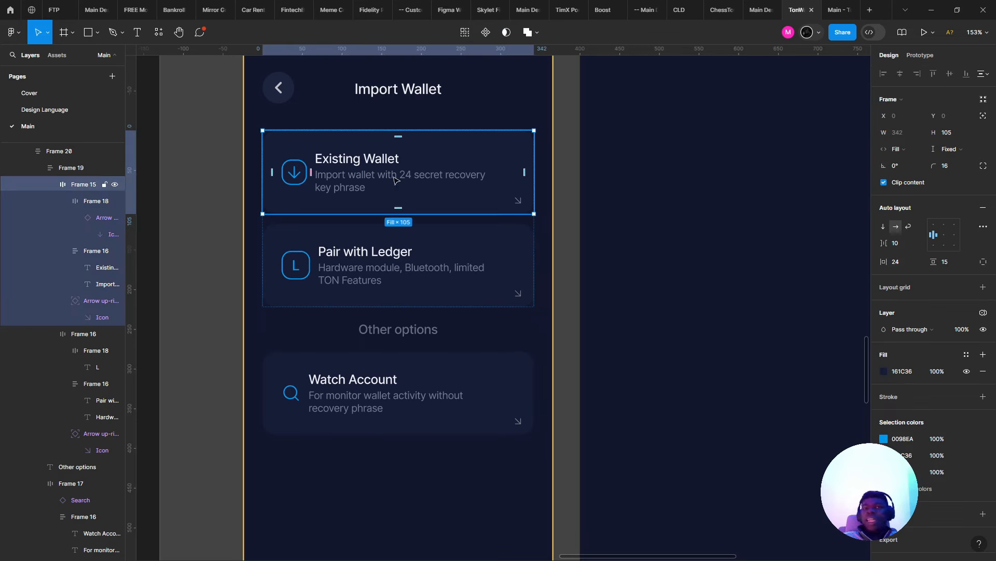
pyautogui.click(420, 243)
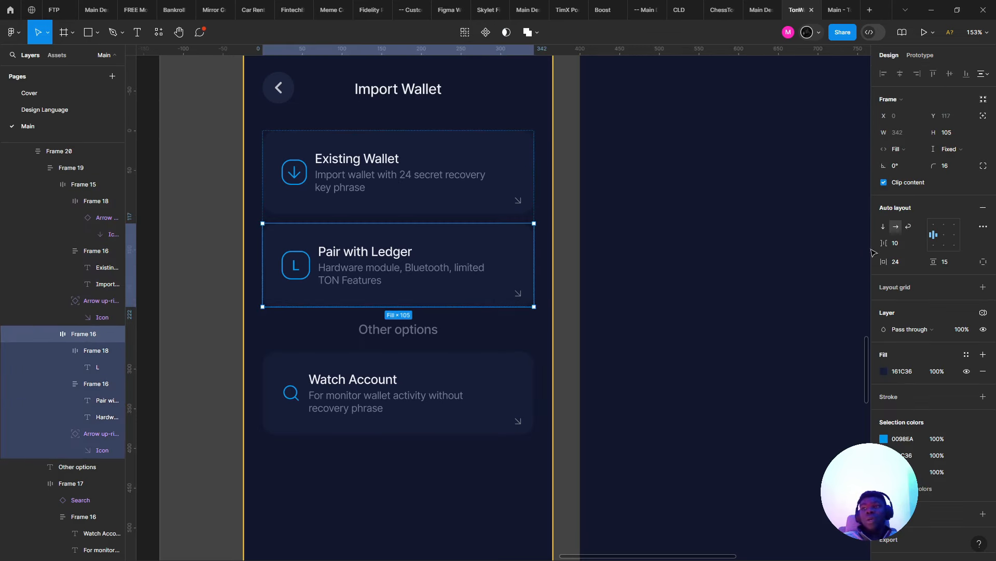
pyautogui.moveTo(884, 243); pyautogui.dragTo(888, 243)
pyautogui.click(396, 179)
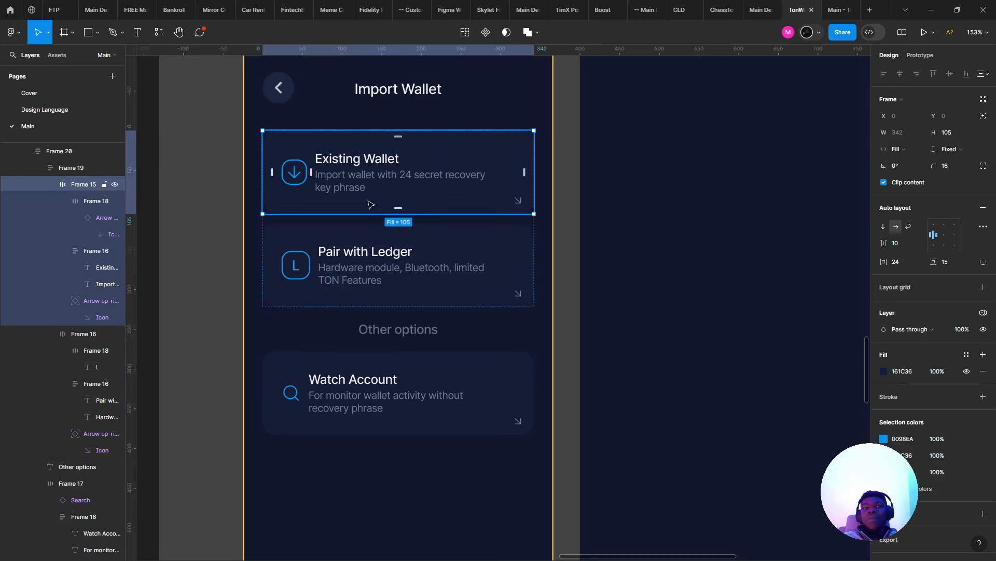
pyautogui.keyDown('shift'); pyautogui.click(369, 275); pyautogui.keyUp('shift')
pyautogui.click(896, 243)
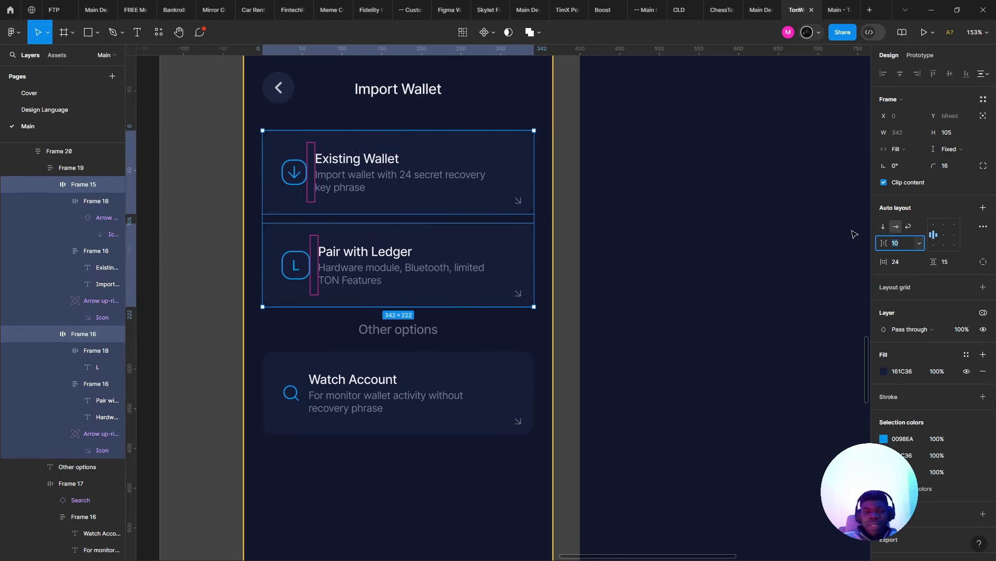
pyautogui.write('16')
pyautogui.press('Return')
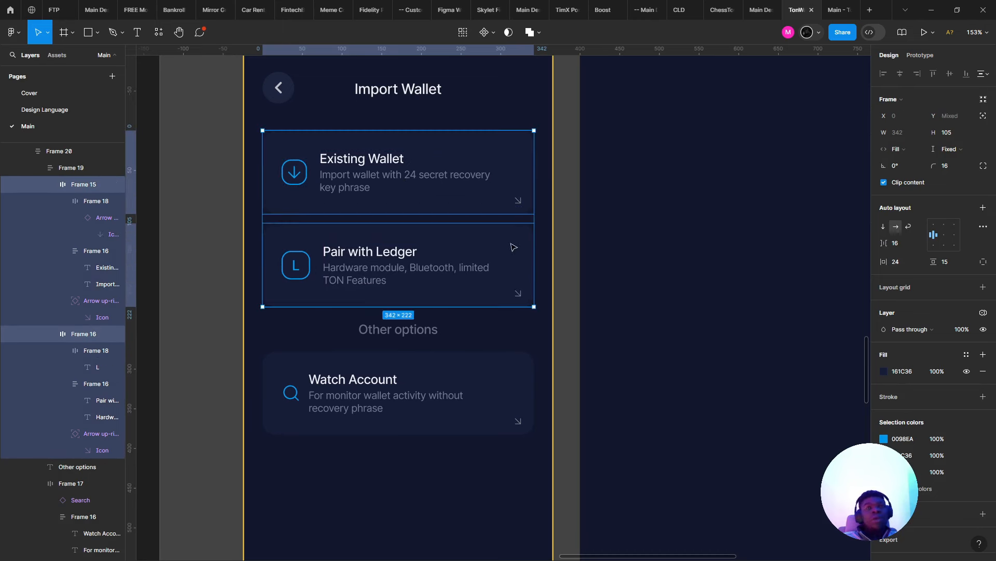
# - Set the Watch Account card's icon-to-text gap to 16 as well
pyautogui.click(319, 408)
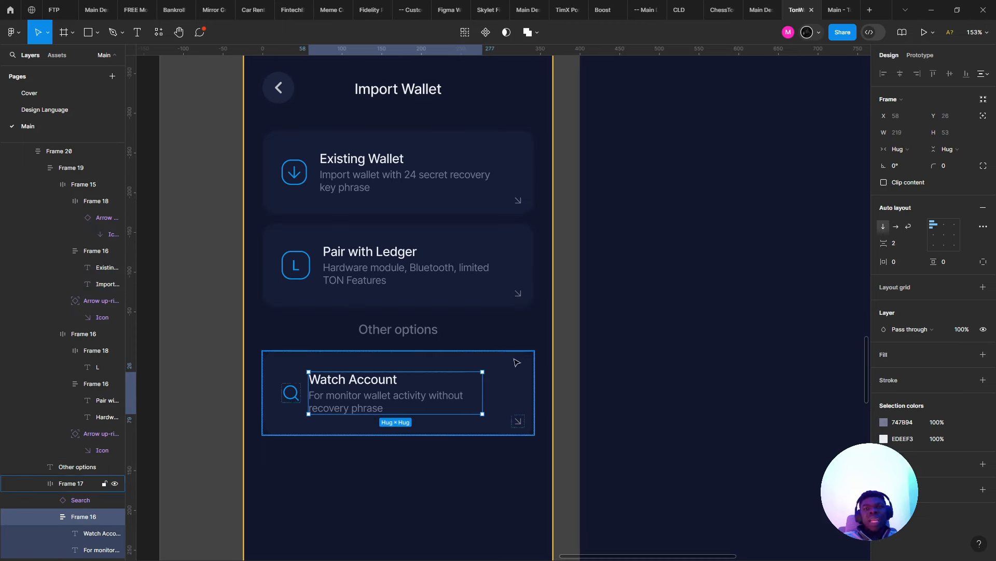
pyautogui.moveTo(883, 243); pyautogui.dragTo(892, 242)
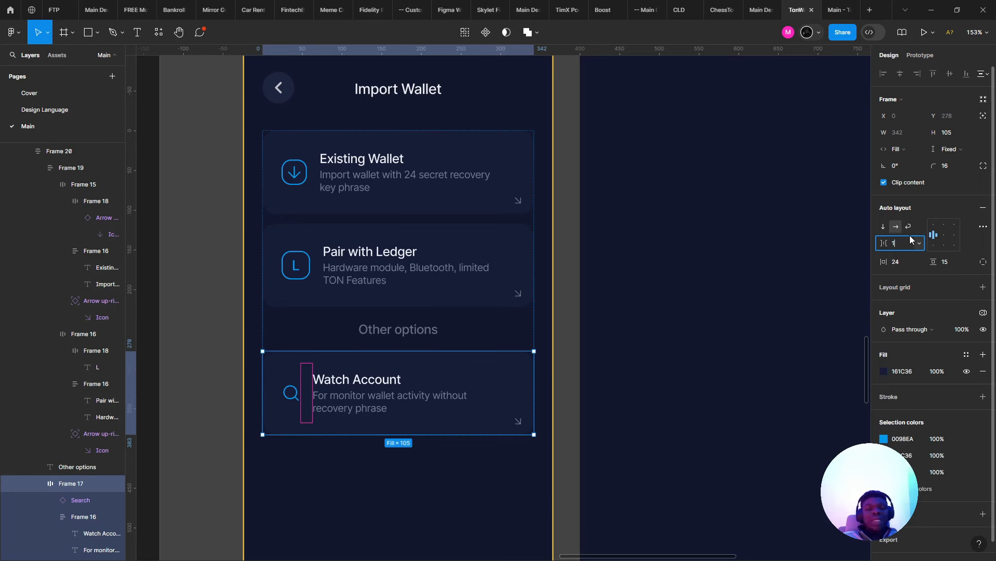
pyautogui.write('16')
pyautogui.press('Return')
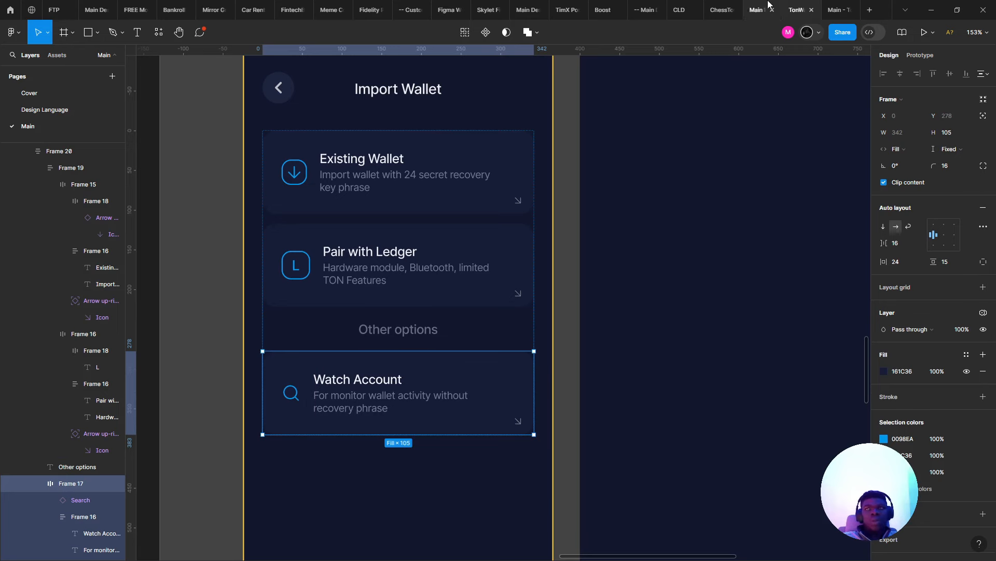
# - Preview the Import Wallet prototype, check the card descriptions and stack, then return to Meet
pyautogui.click(836, 10)
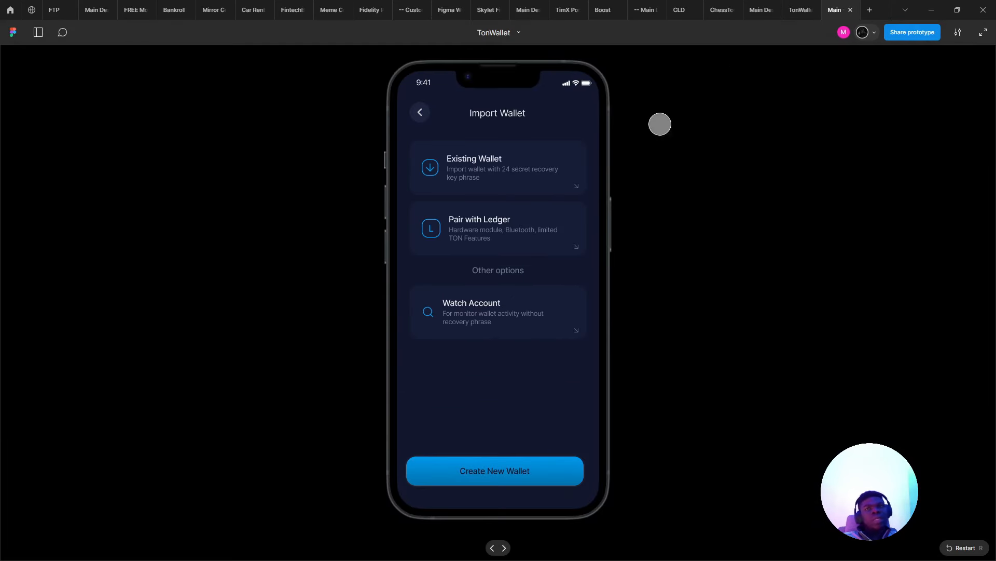
pyautogui.click(795, 8)
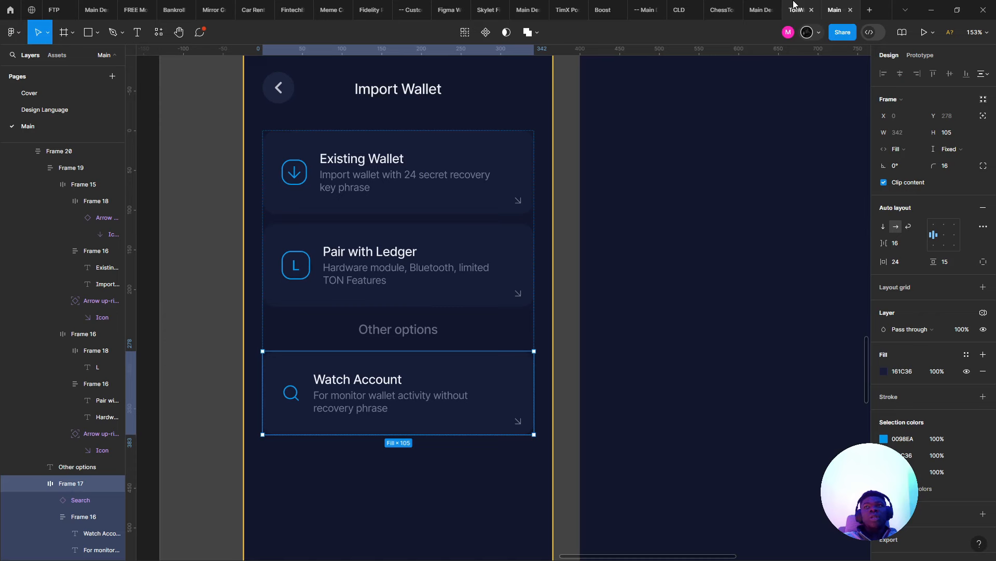
pyautogui.click(389, 178)
pyautogui.doubleClick(390, 177)
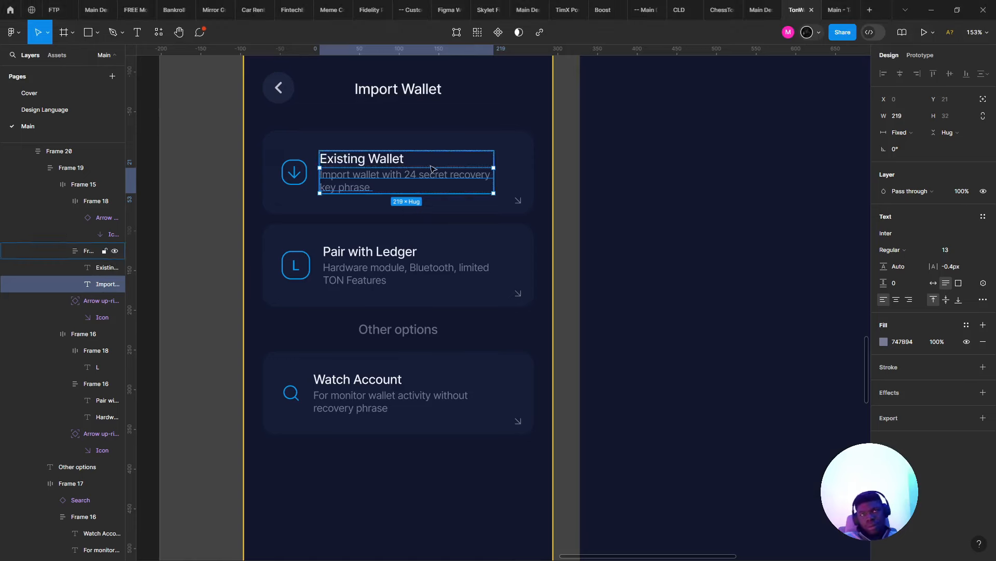
pyautogui.keyDown('shift'); pyautogui.click(406, 272); pyautogui.keyUp('shift')
pyautogui.keyDown('shift'); pyautogui.click(363, 410); pyautogui.keyUp('shift')
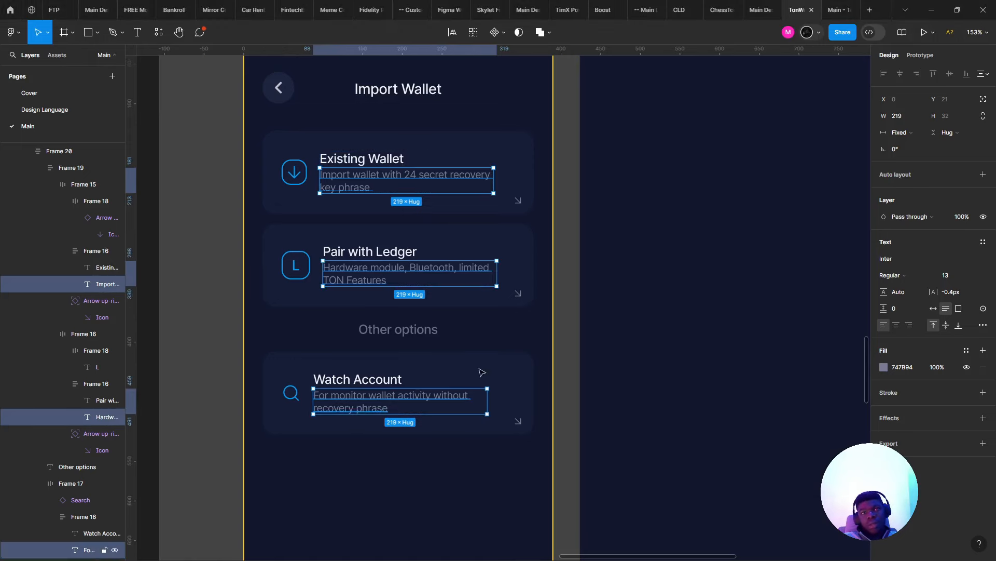
pyautogui.keyDown('ctrl'); pyautogui.scroll(2, 485, 330); pyautogui.keyUp('ctrl')
pyautogui.click(485, 330)
pyautogui.keyDown('ctrl'); pyautogui.scroll(-2, 532, 287); pyautogui.keyUp('ctrl')
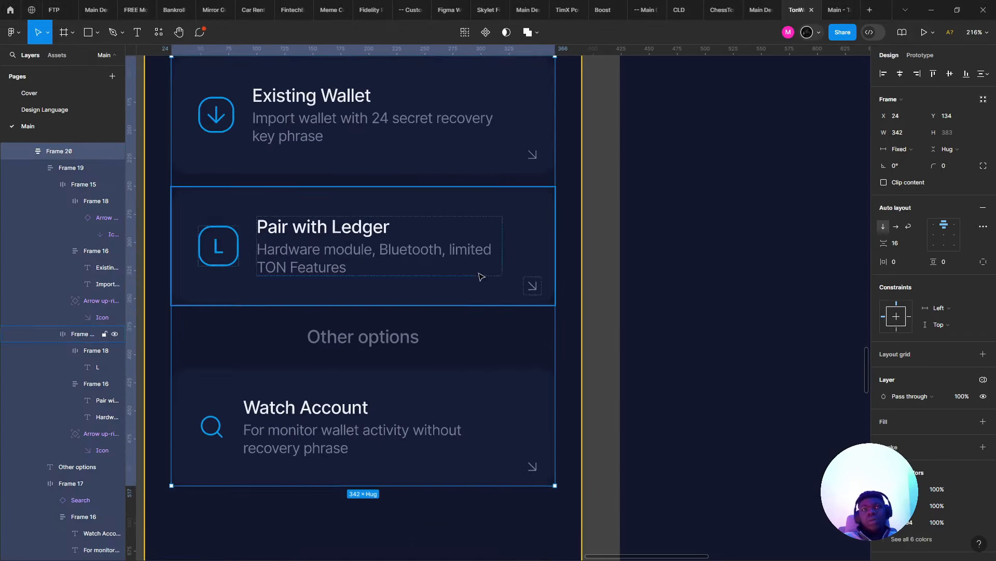
pyautogui.click(830, 8)
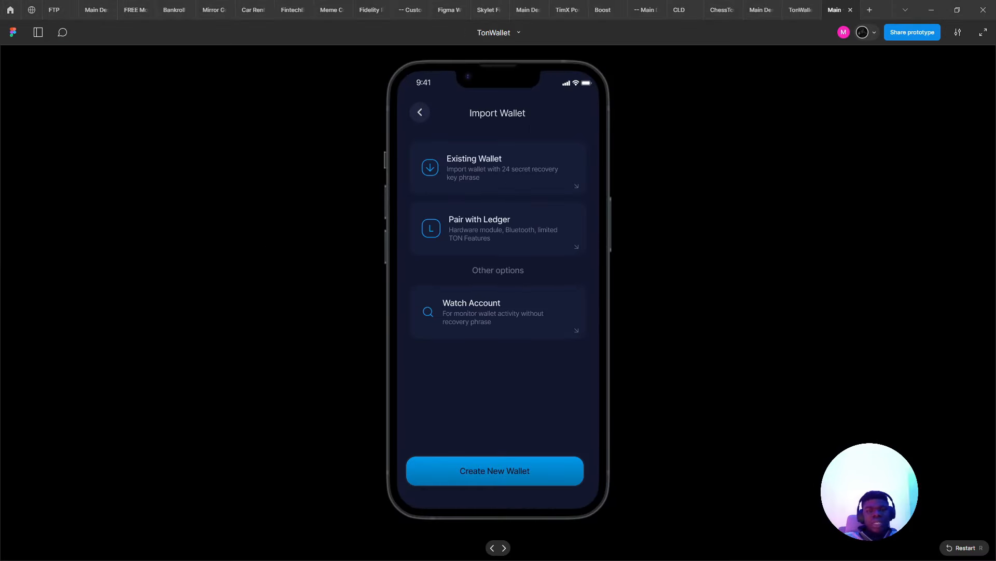
pyautogui.hotkey('alt', 'Tab')
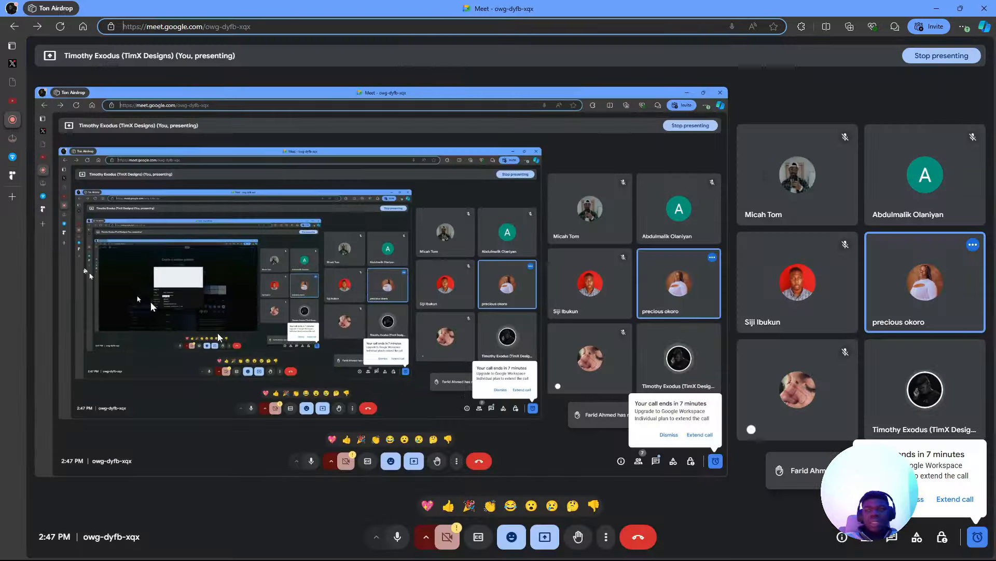
# - Dismiss the call-ending warning and time notice, check in-call messages, then return to the prototype
pyautogui.click(923, 504)
pyautogui.click(970, 539)
pyautogui.click(968, 540)
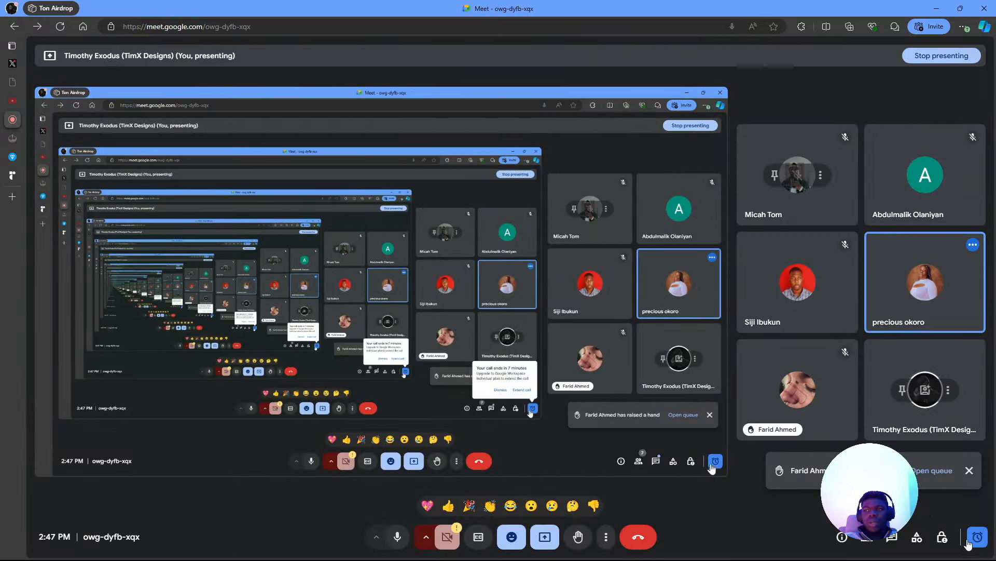
pyautogui.hotkey('alt', 'Tab')
pyautogui.hotkey('alt', 'Tab')
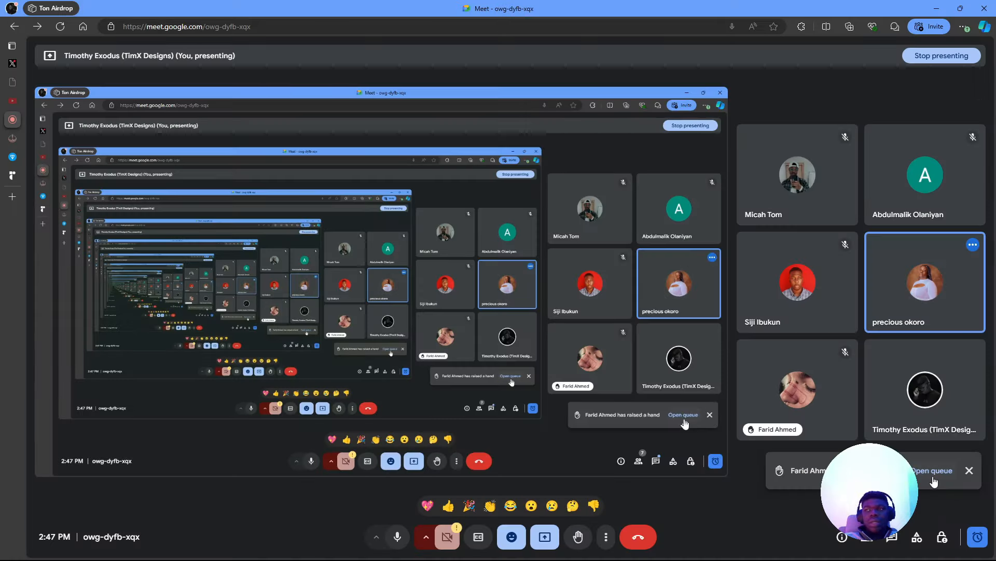
pyautogui.click(892, 536)
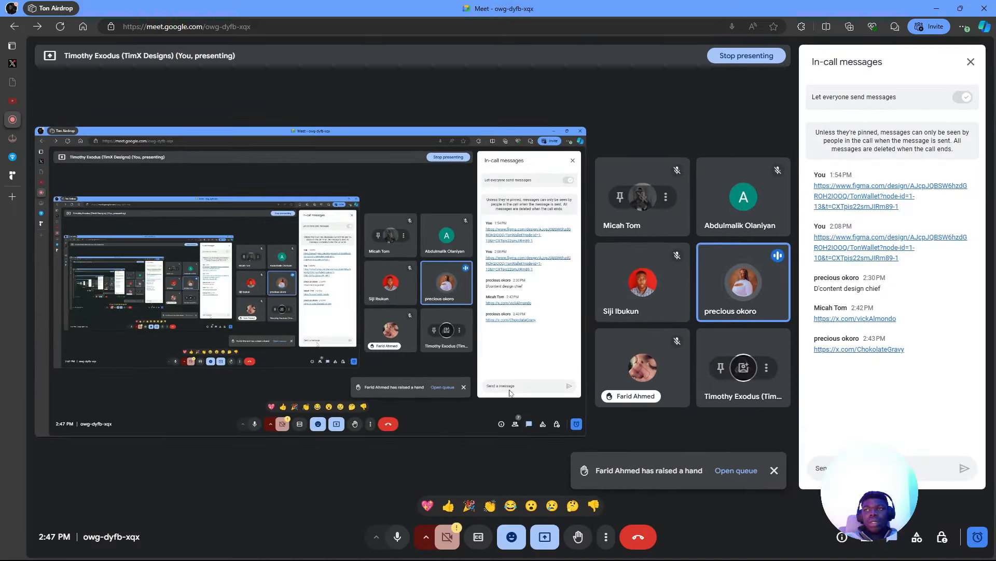
pyautogui.hotkey('alt', 'Tab')
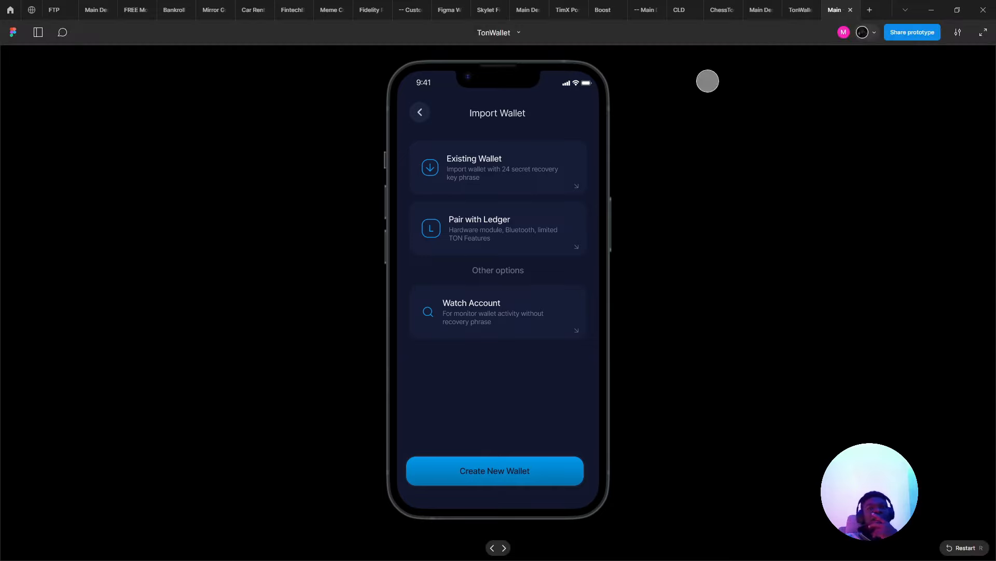
# - Try a linear gradient fill on all three option cards, then undo it
pyautogui.click(800, 10)
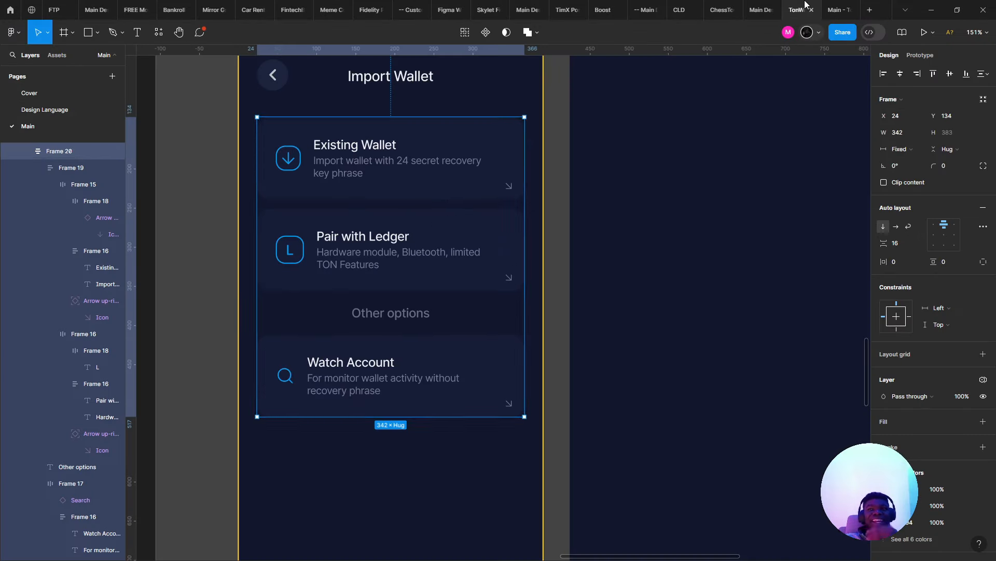
pyautogui.click(355, 186)
pyautogui.press('Return')
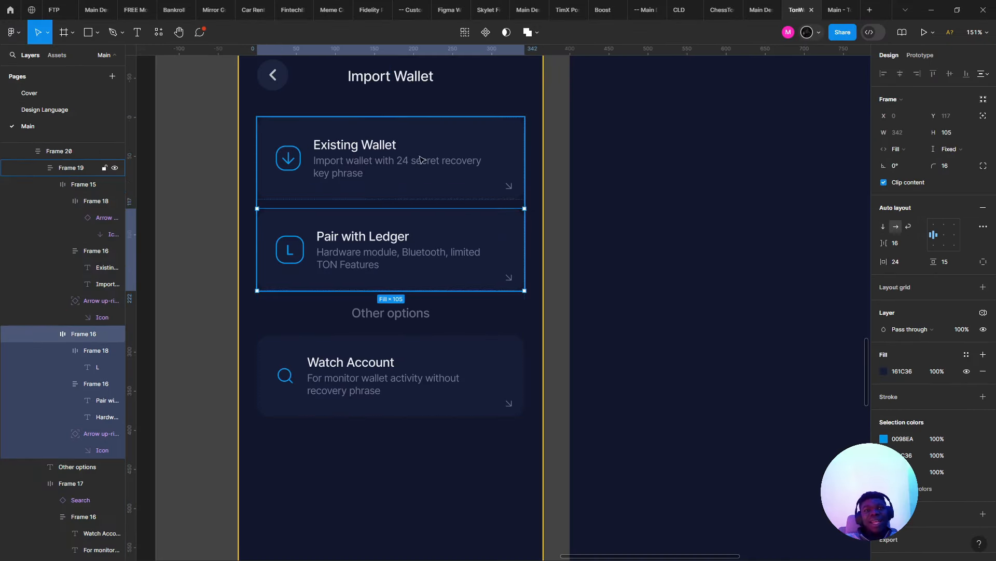
pyautogui.keyDown('shift'); pyautogui.click(446, 368); pyautogui.keyUp('shift')
pyautogui.keyDown('shift'); pyautogui.click(446, 368); pyautogui.keyUp('shift')
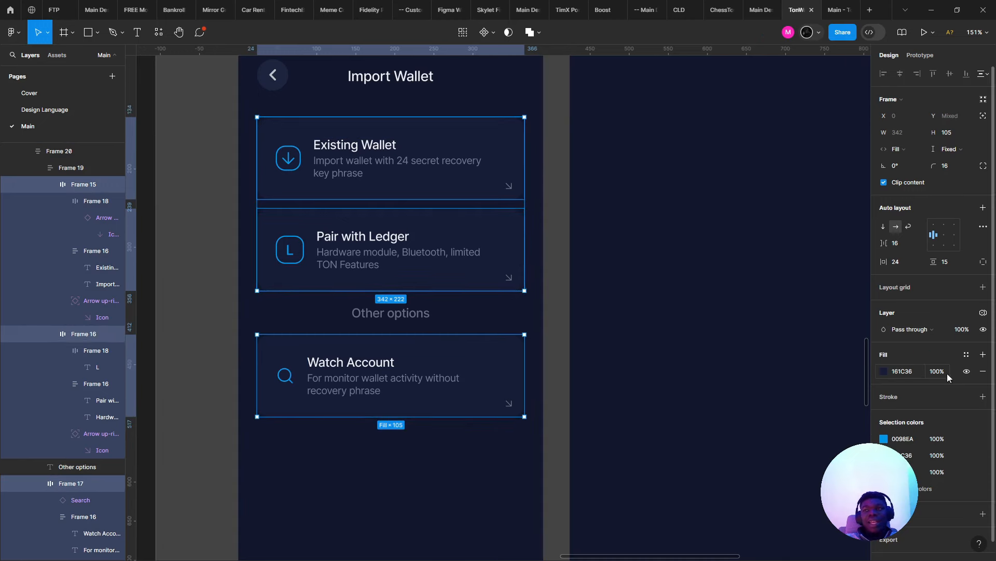
pyautogui.click(883, 371)
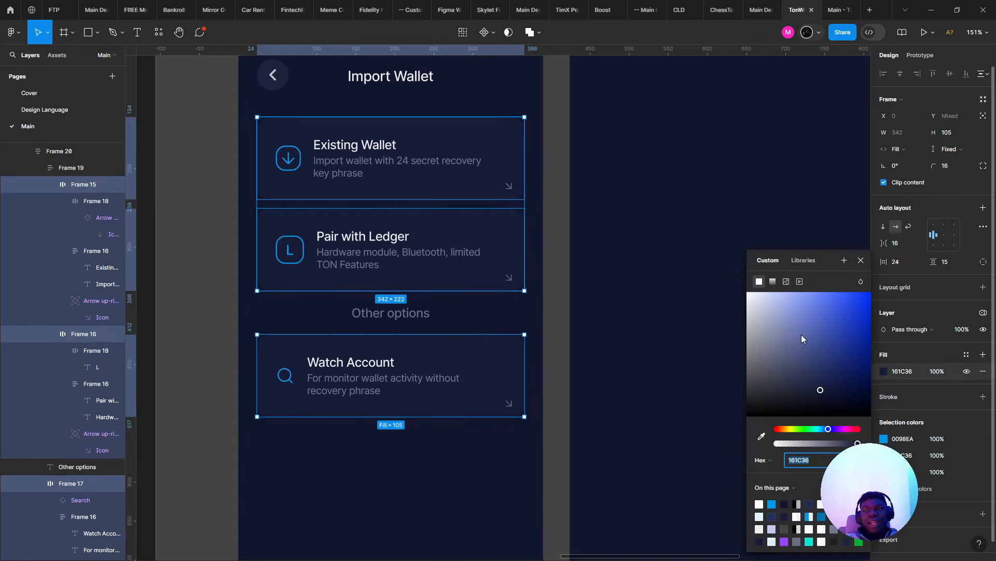
pyautogui.click(773, 281)
pyautogui.scroll(2, 778, 299)
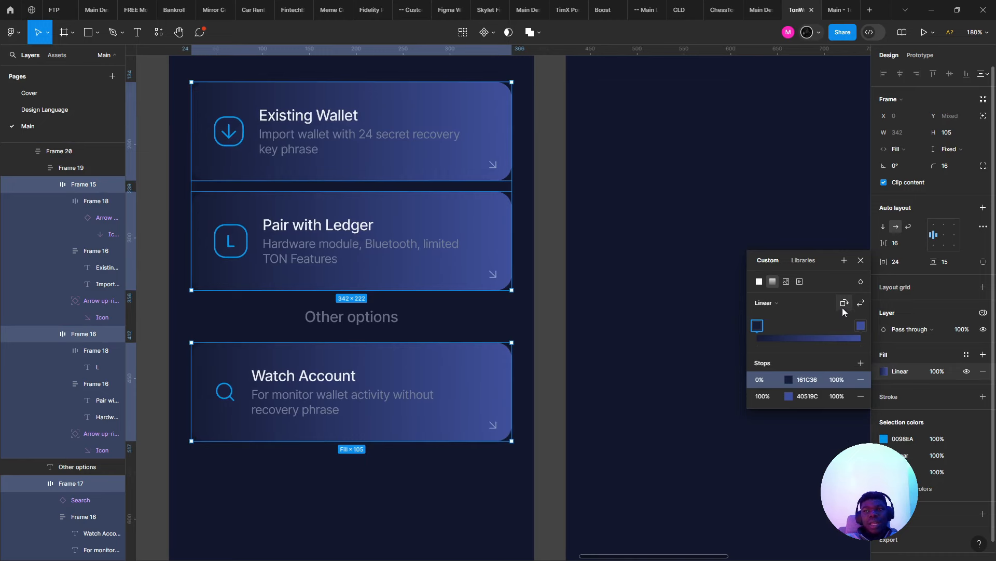
pyautogui.click(859, 305)
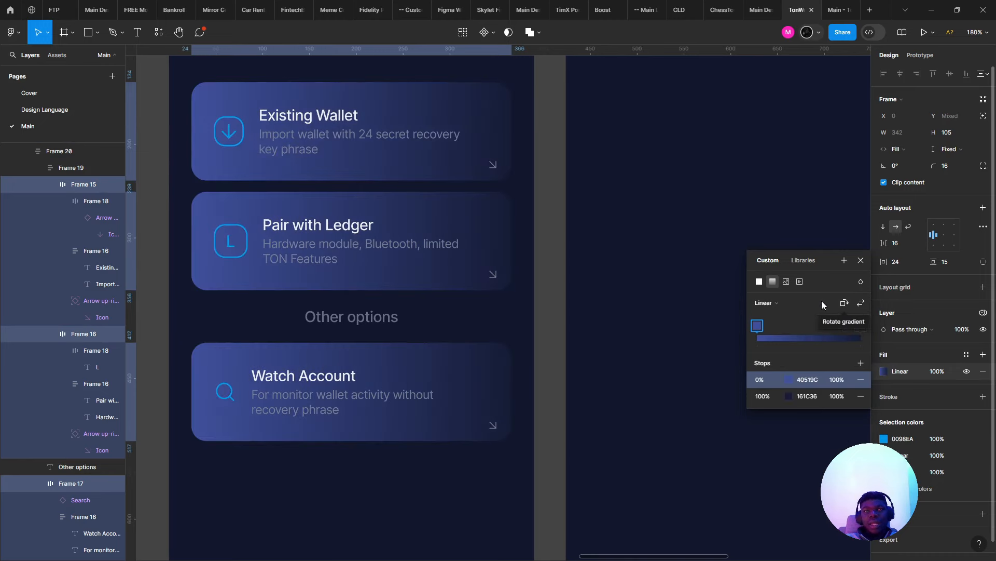
pyautogui.hotkey('ctrl', 'z')
pyautogui.hotkey('ctrl', 'z')
pyautogui.hotkey('ctrl', 'z')
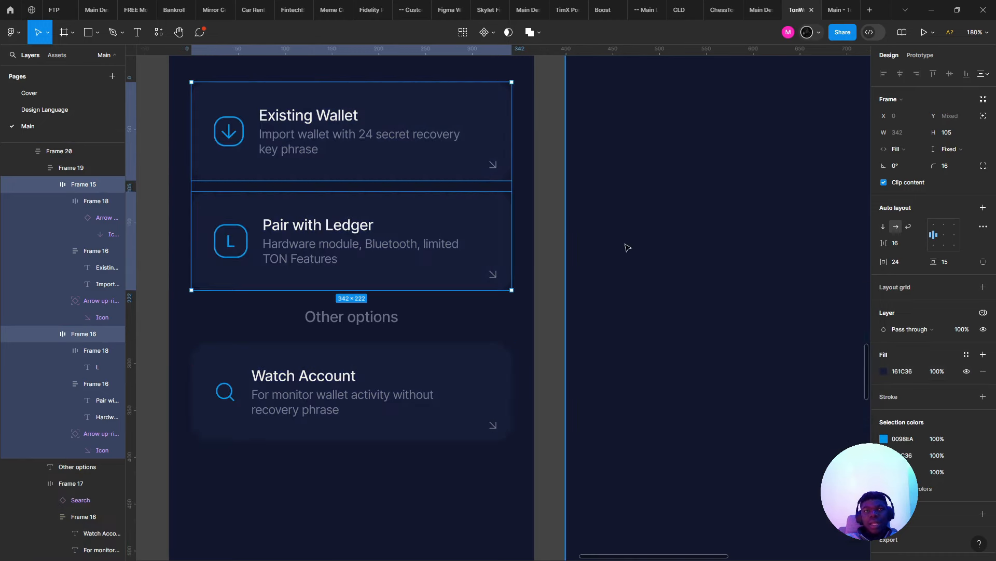
# - Give only the Existing Wallet card a vertical linear gradient with both stops at 161C36
pyautogui.doubleClick(431, 150)
pyautogui.click(509, 147)
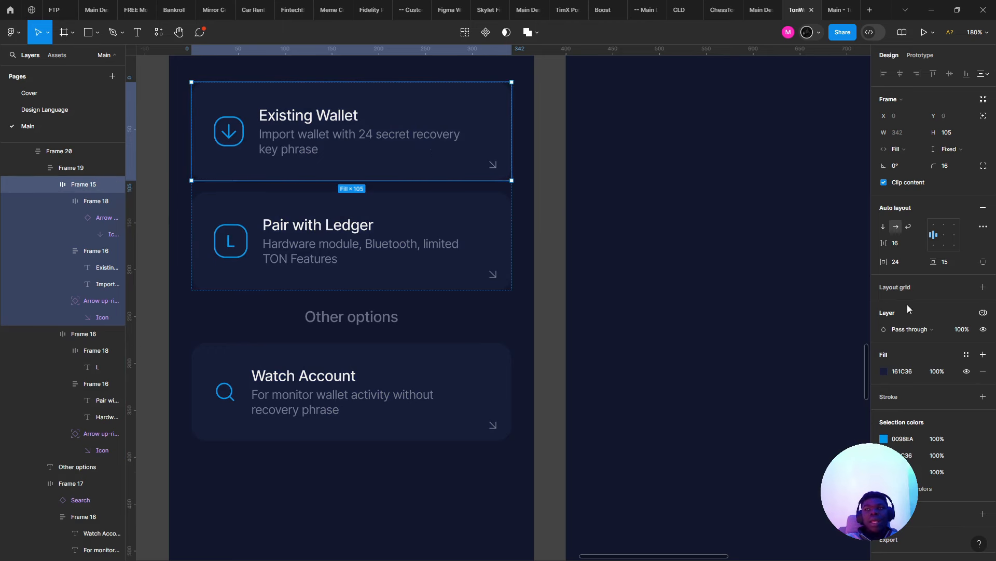
pyautogui.click(883, 370)
pyautogui.click(772, 281)
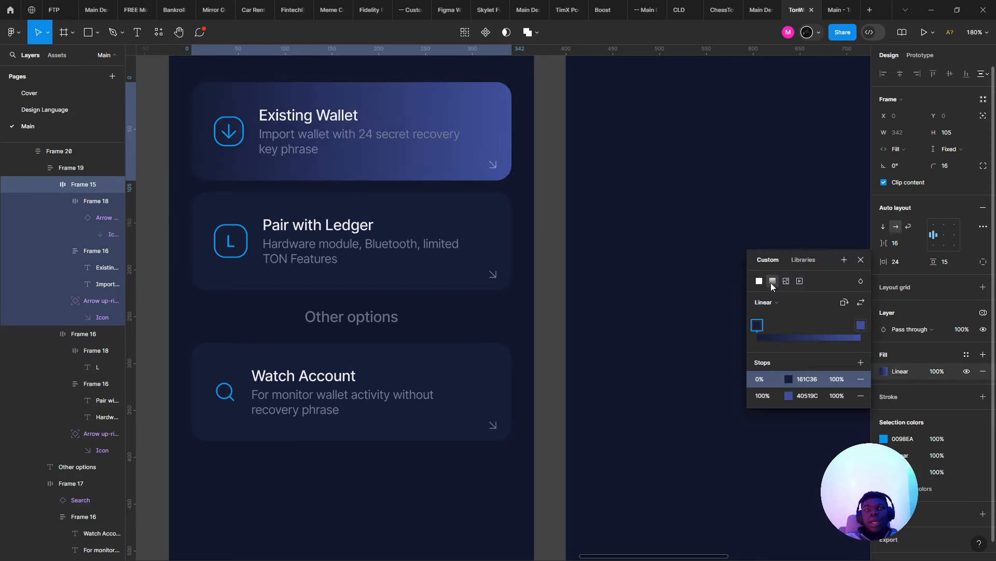
pyautogui.click(846, 304)
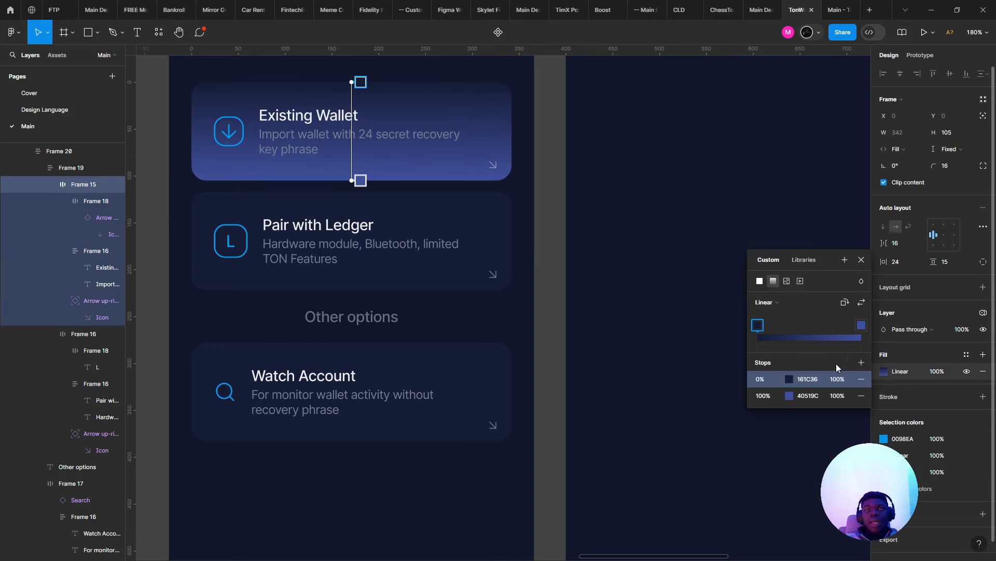
pyautogui.click(807, 379)
pyautogui.hotkey('ctrl', 'c')
pyautogui.click(801, 397)
pyautogui.hotkey('ctrl', 'v')
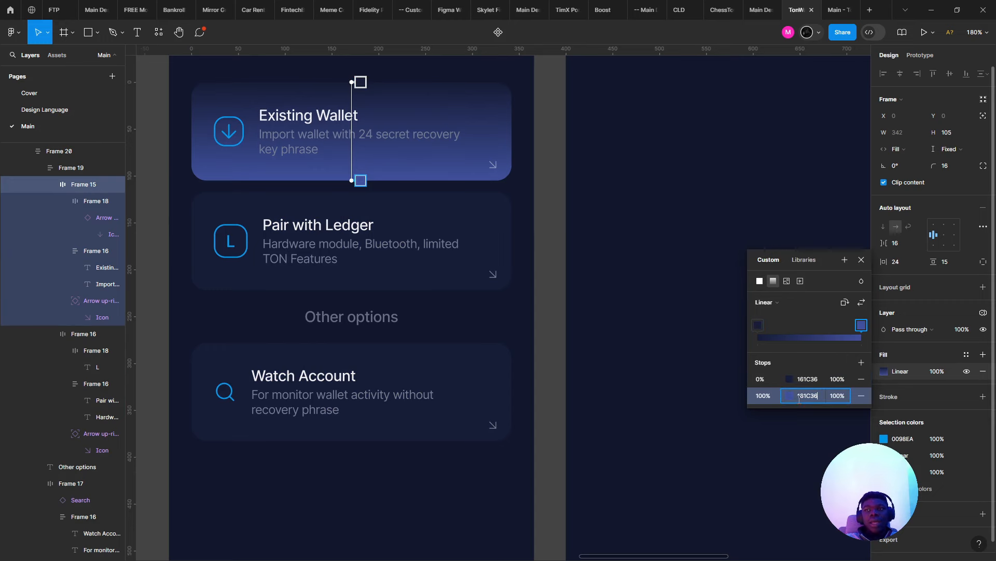
pyautogui.press('Return')
# - Lighten the gradient's end stop to 212847 and close the colour settings
pyautogui.click(788, 394)
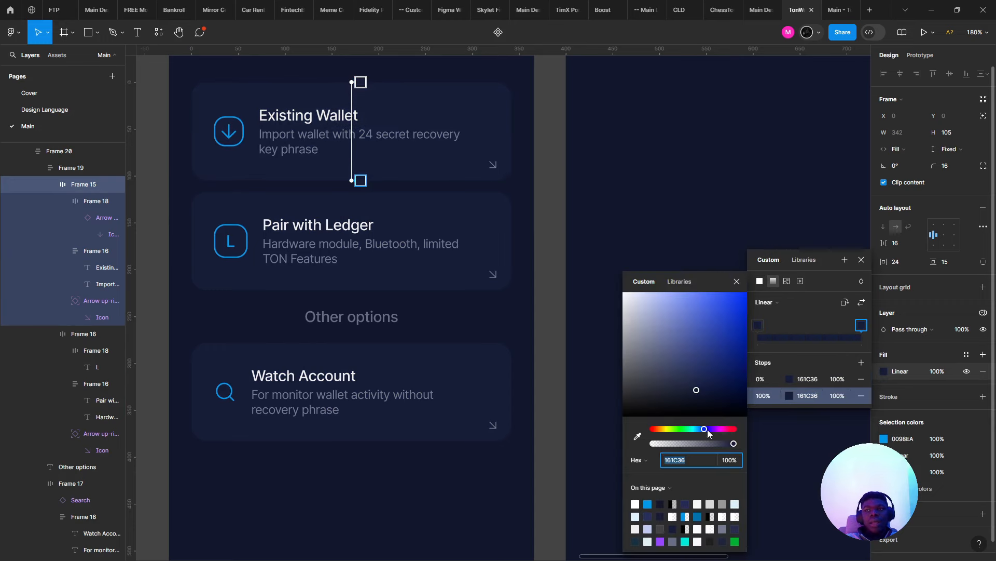
pyautogui.moveTo(708, 389); pyautogui.dragTo(689, 384)
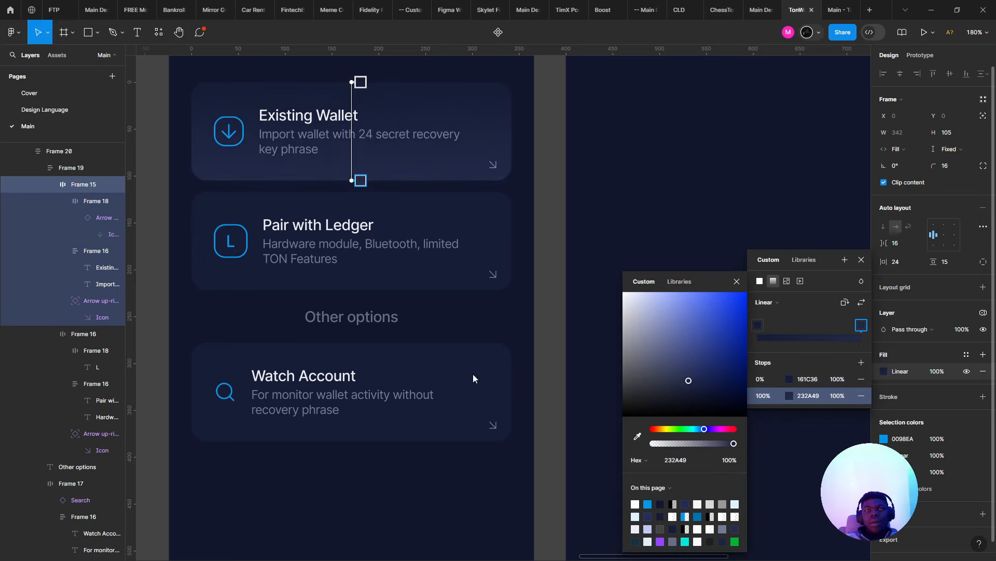
pyautogui.scroll(-5, 404, 370)
pyautogui.scroll(5, 385, 274)
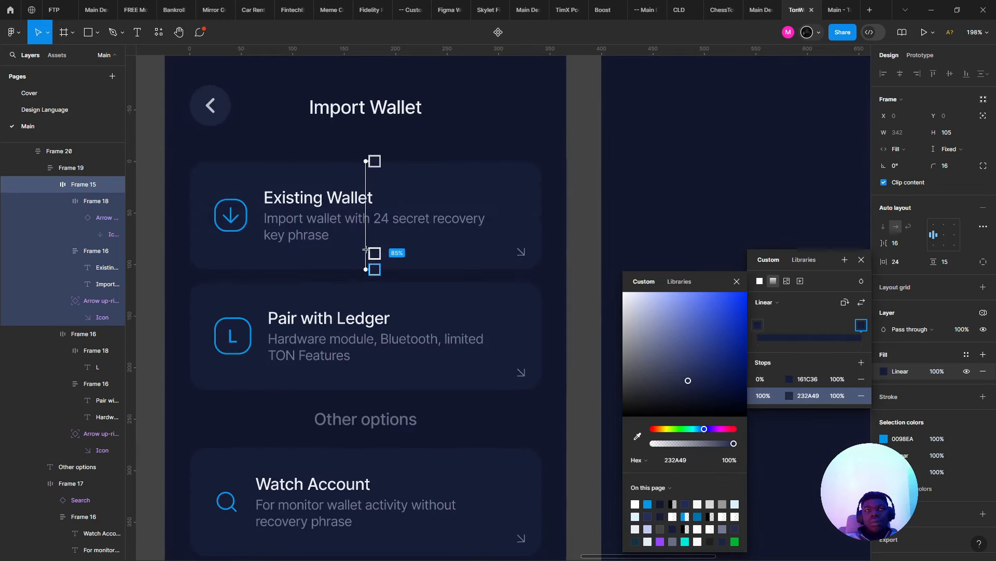
pyautogui.hotkey('ctrl', 'z')
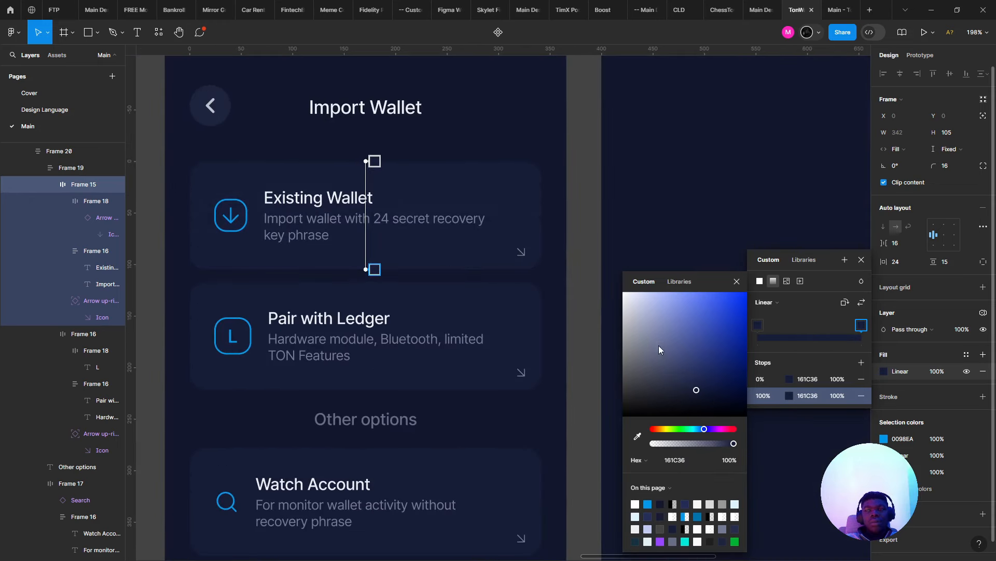
pyautogui.click(686, 375)
pyautogui.hotkey('ctrl', 'z')
pyautogui.click(690, 383)
pyautogui.scroll(-5, 641, 366)
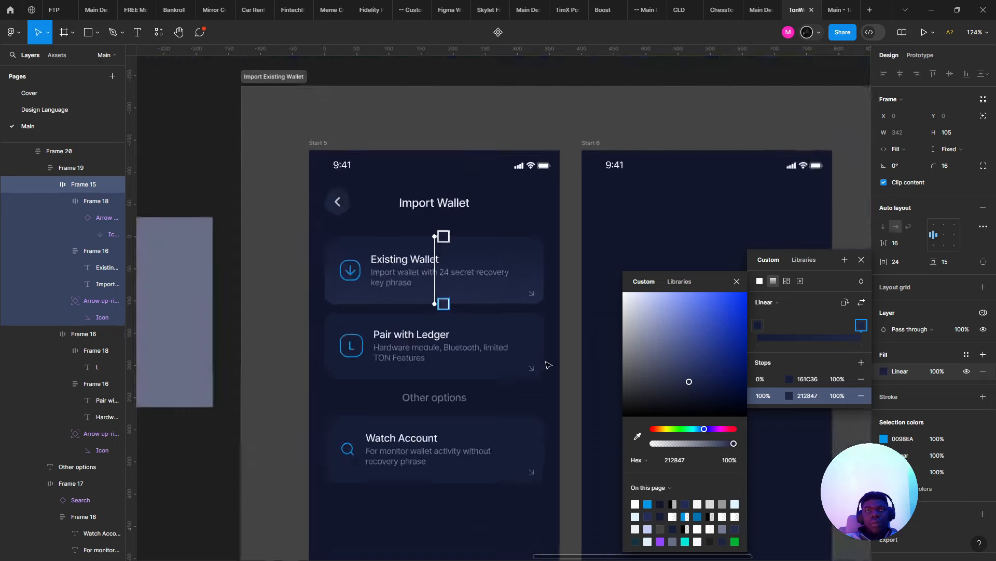
pyautogui.scroll(3, 494, 362)
pyautogui.press('Escape')
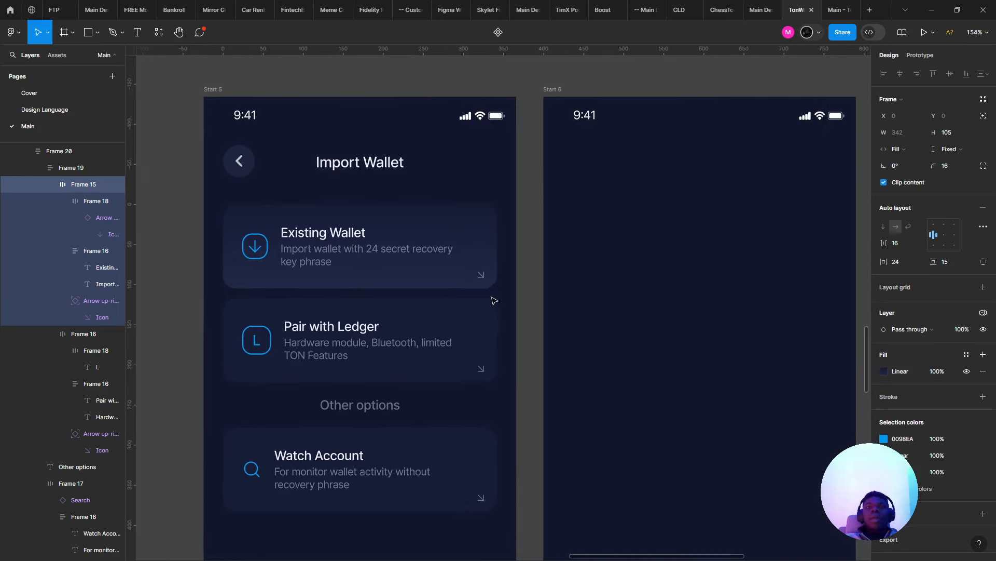
pyautogui.scroll(-3, 468, 311)
pyautogui.scroll(3, 440, 271)
# - Copy the Existing Wallet card's properties and paste them onto the Pair with Ledger and Watch Account cards
pyautogui.rightClick(437, 271)
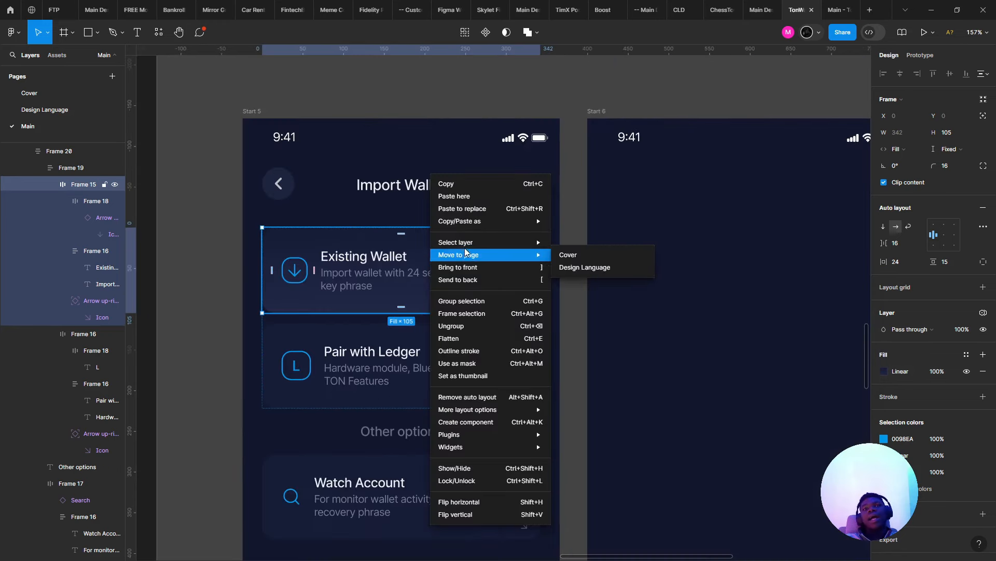
pyautogui.moveTo(493, 224)
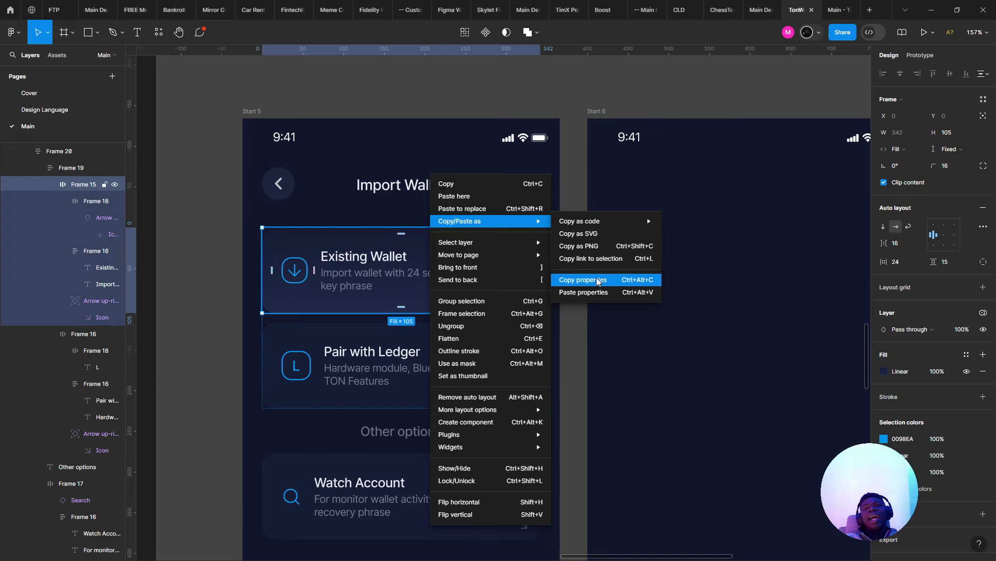
pyautogui.click(583, 279)
pyautogui.click(498, 384)
pyautogui.keyDown('shift'); pyautogui.click(438, 510); pyautogui.keyUp('shift')
pyautogui.rightClick(438, 511)
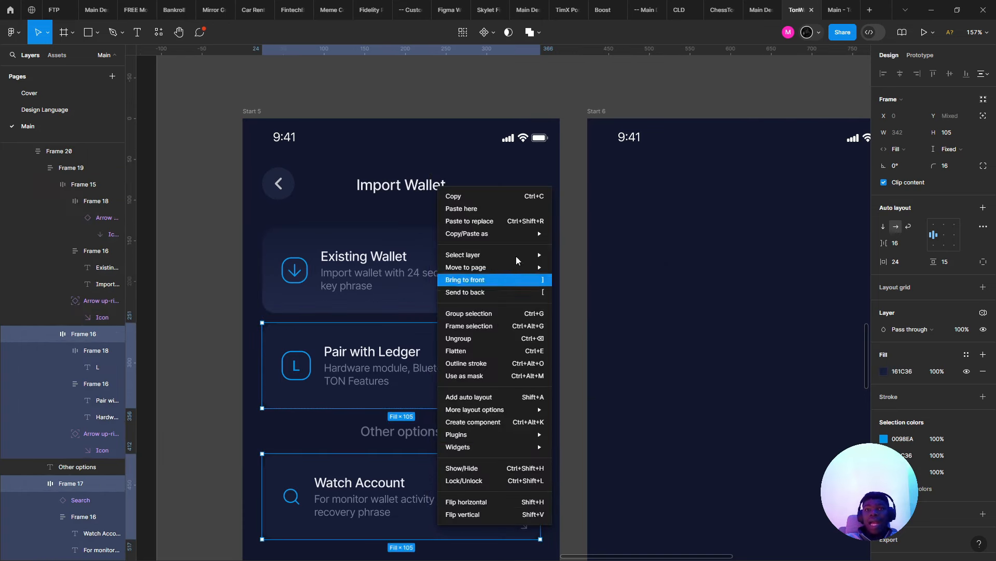
pyautogui.moveTo(493, 233)
pyautogui.click(599, 292)
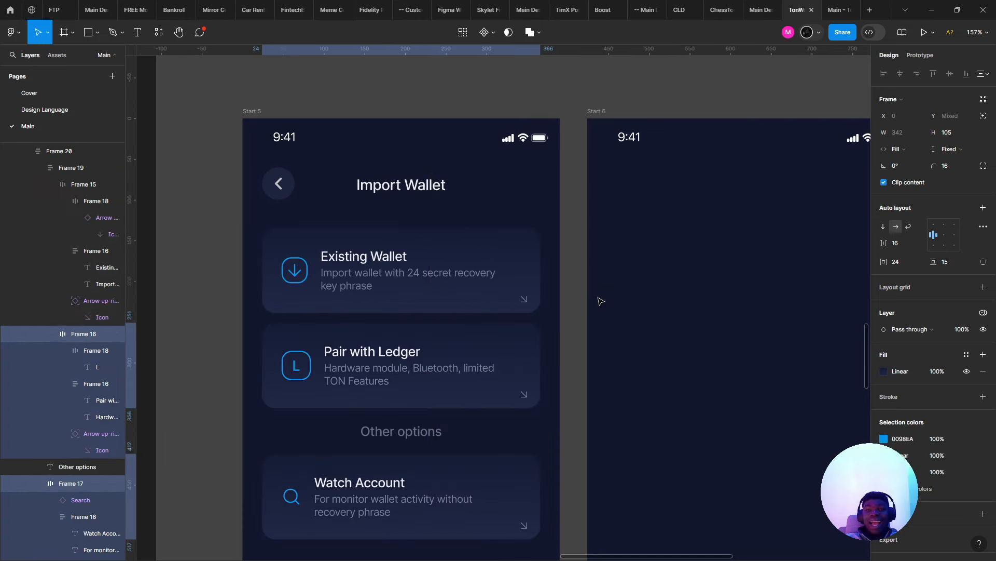
# - Undo the pasted gradient styling and select all three cards again
pyautogui.click(539, 282)
pyautogui.scroll(-4, 540, 280)
pyautogui.click(610, 293)
pyautogui.scroll(3, 610, 291)
pyautogui.hotkey('ctrl', 'z')
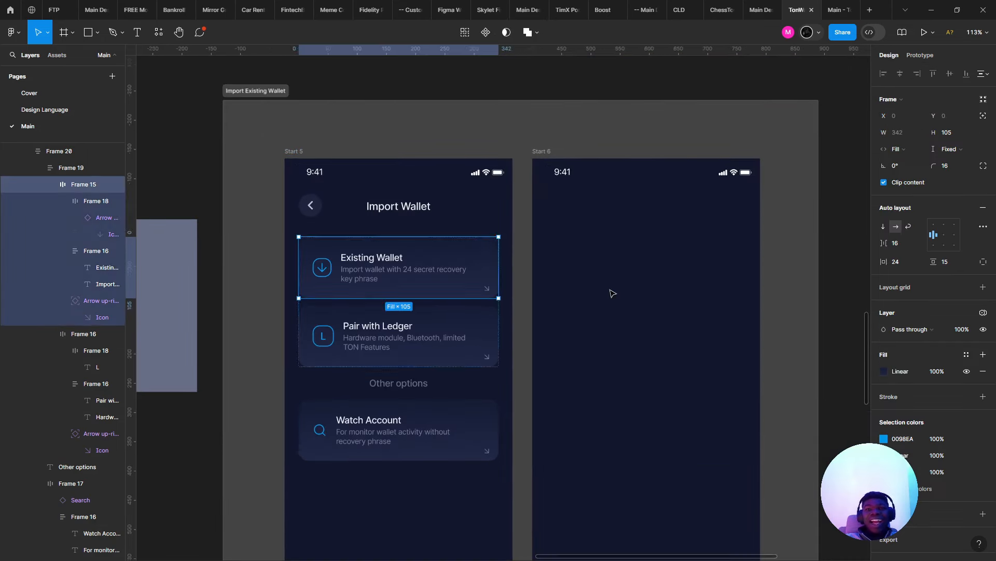
pyautogui.hotkey('ctrl', 'z')
pyautogui.hotkey('ctrl', 'z')
pyautogui.hotkey('ctrl', 'z')
pyautogui.hotkey('ctrl', 'z')
pyautogui.hotkey('ctrl', 'z')
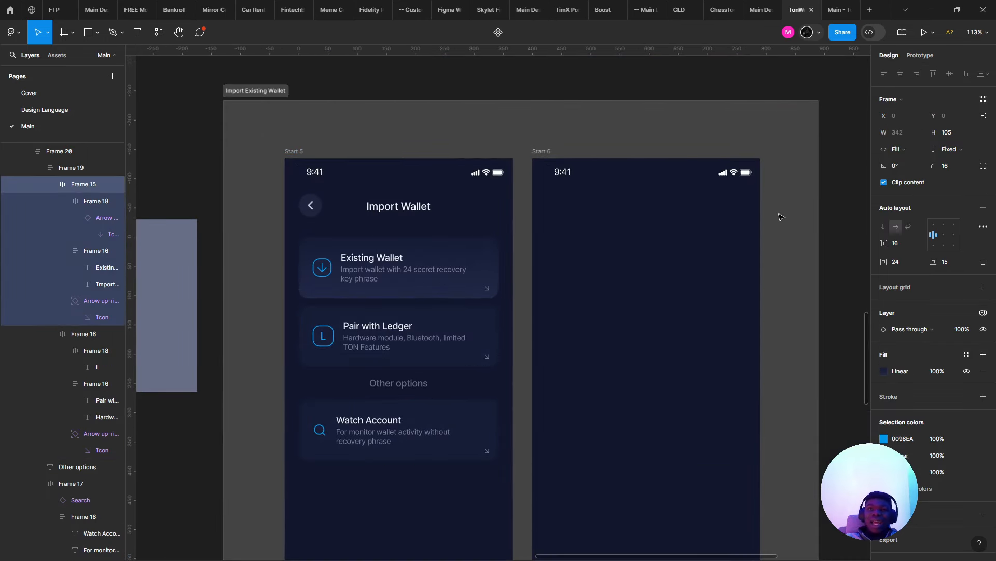
pyautogui.hotkey('ctrl', 'z')
pyautogui.hotkey('ctrl', 'z')
pyautogui.hotkey('ctrl', 'z')
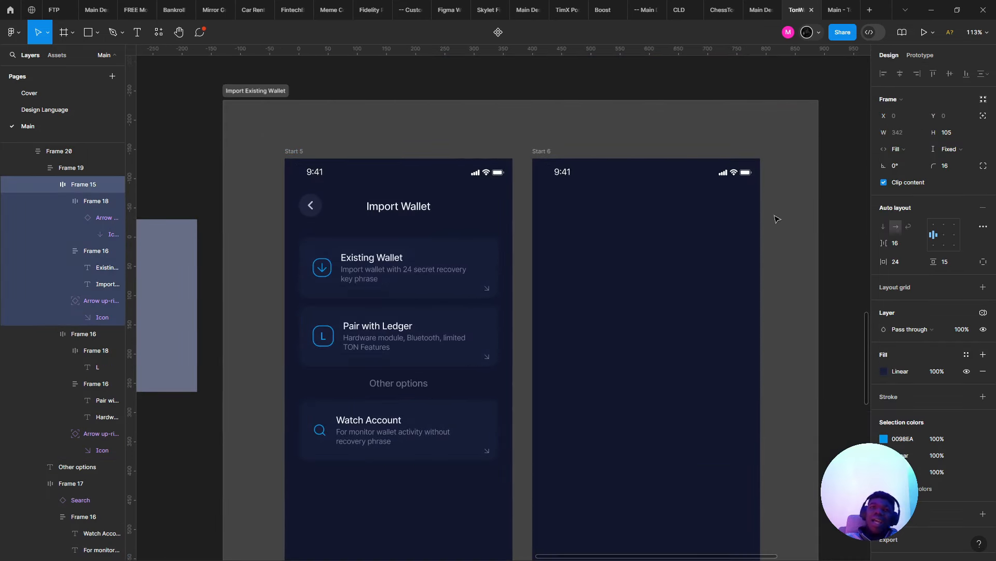
pyautogui.keyDown('shift'); pyautogui.click(372, 307); pyautogui.keyUp('shift')
pyautogui.keyDown('shift'); pyautogui.click(395, 431); pyautogui.keyUp('shift')
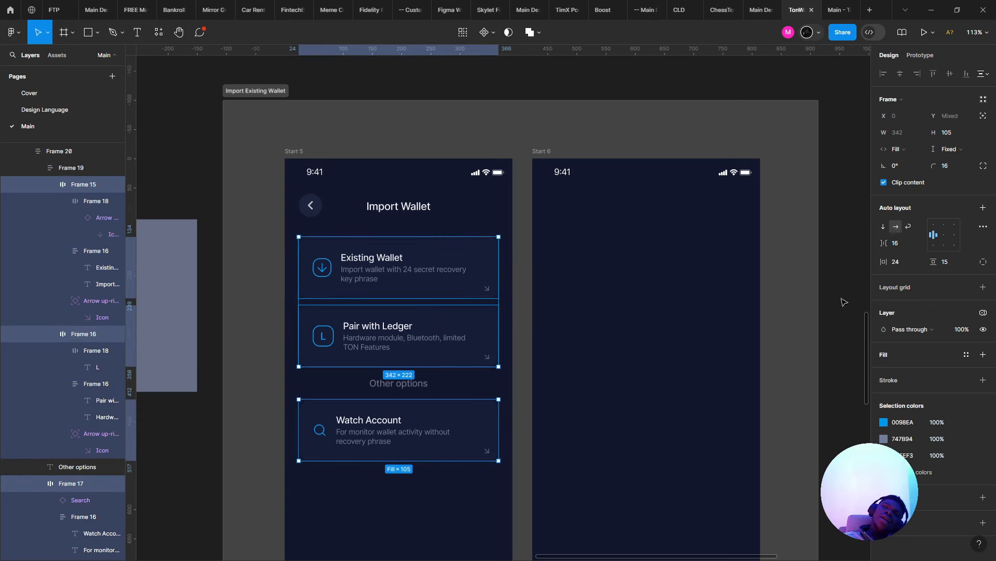
# - Add a white FFFFFF stroke at 7% opacity to the three cards
pyautogui.click(983, 380)
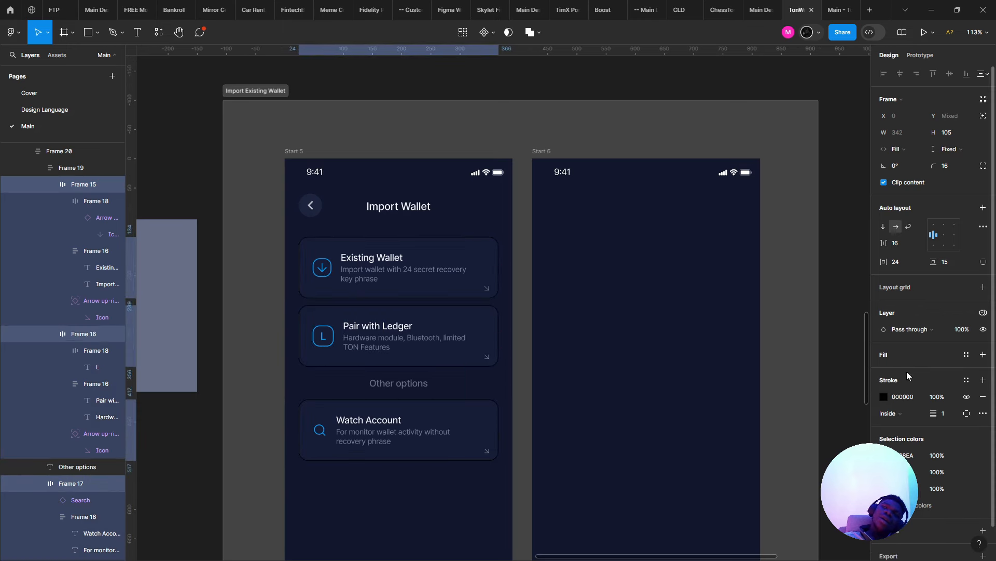
pyautogui.click(884, 397)
pyautogui.moveTo(798, 323); pyautogui.dragTo(706, 257)
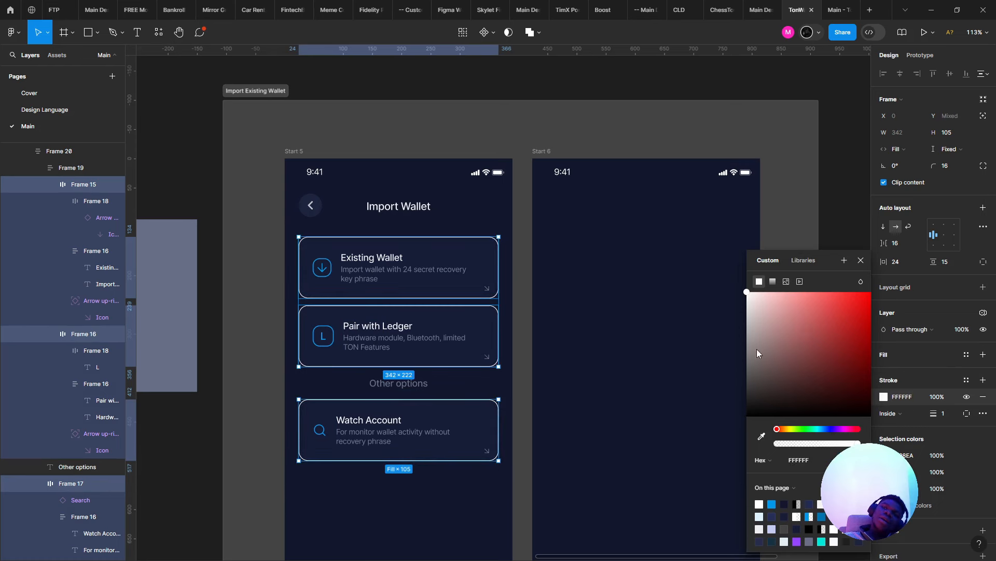
pyautogui.moveTo(790, 445); pyautogui.dragTo(782, 445)
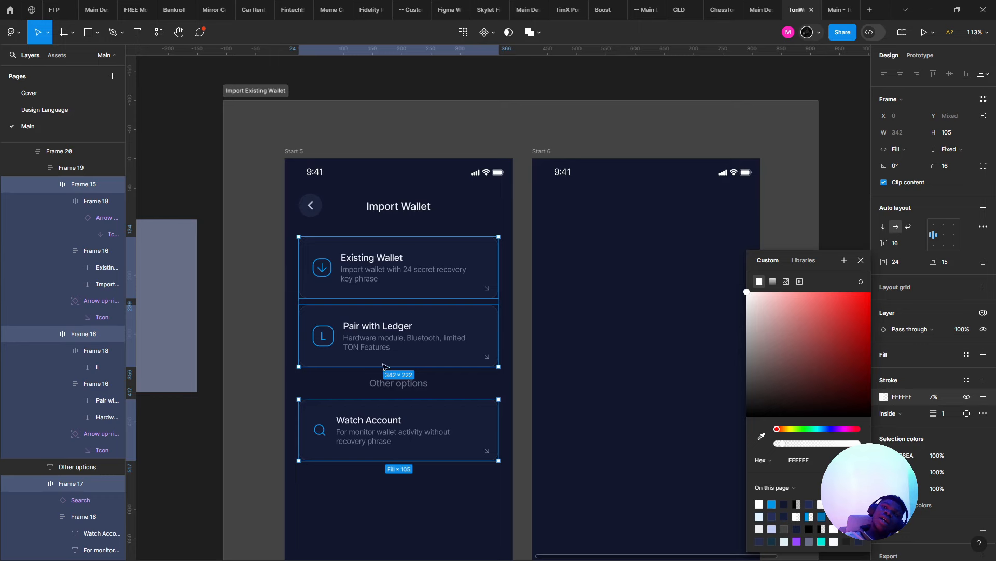
pyautogui.scroll(3, 290, 291)
# - Preview the screen, close Meet's in-call messages panel, and return to the design file
pyautogui.click(853, 4)
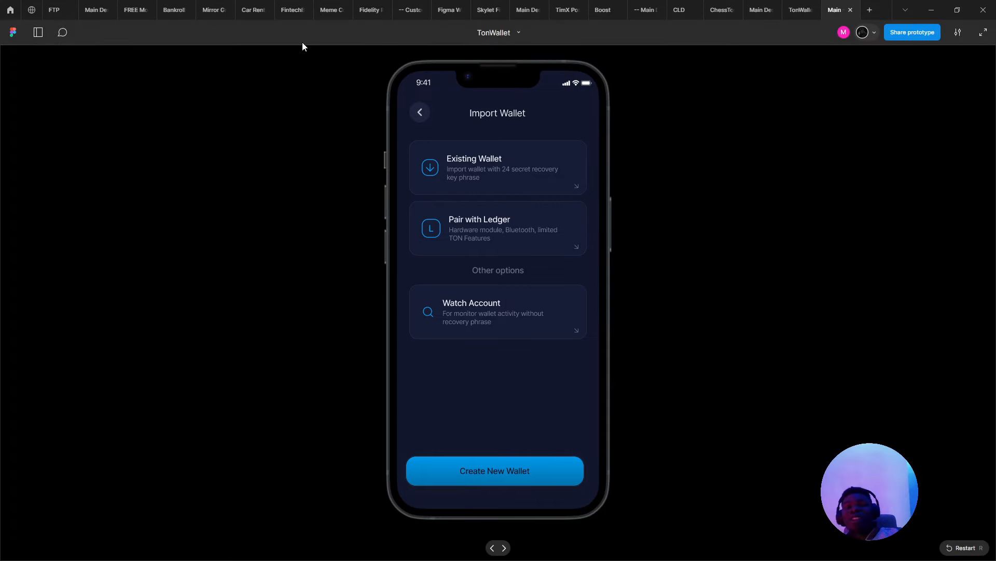
pyautogui.hotkey('alt', 'Tab')
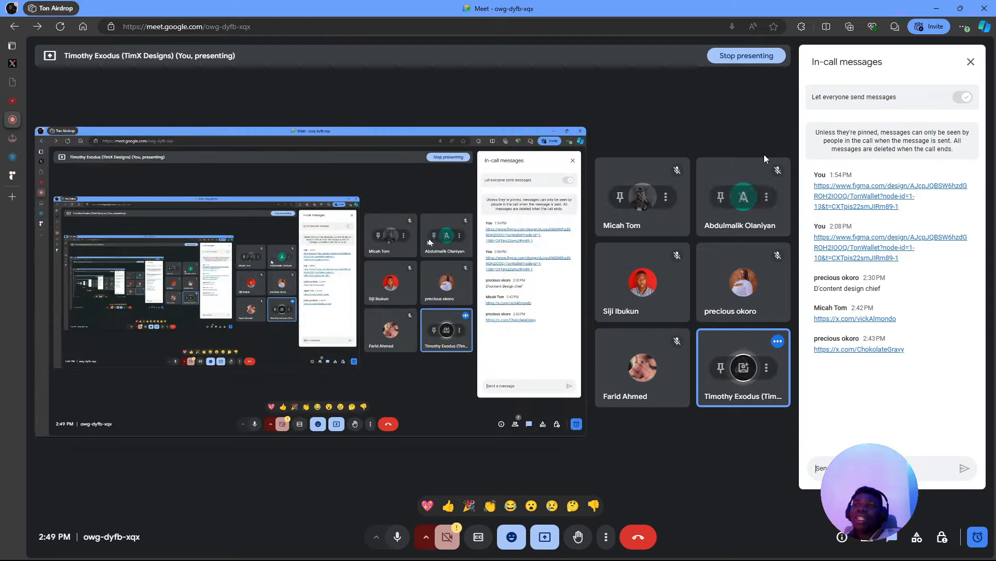
pyautogui.click(971, 62)
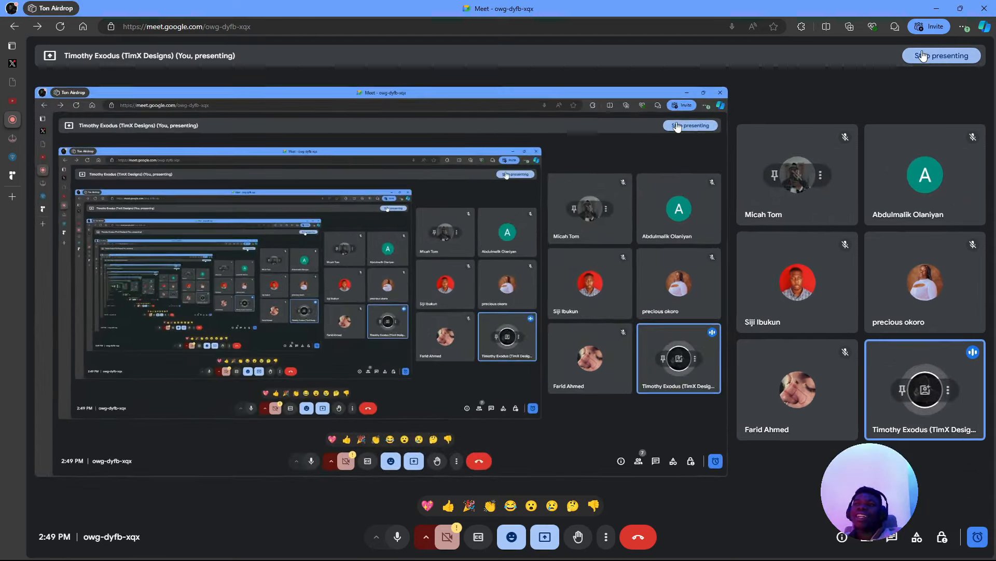
pyautogui.hotkey('alt', 'Tab')
pyautogui.click(806, 6)
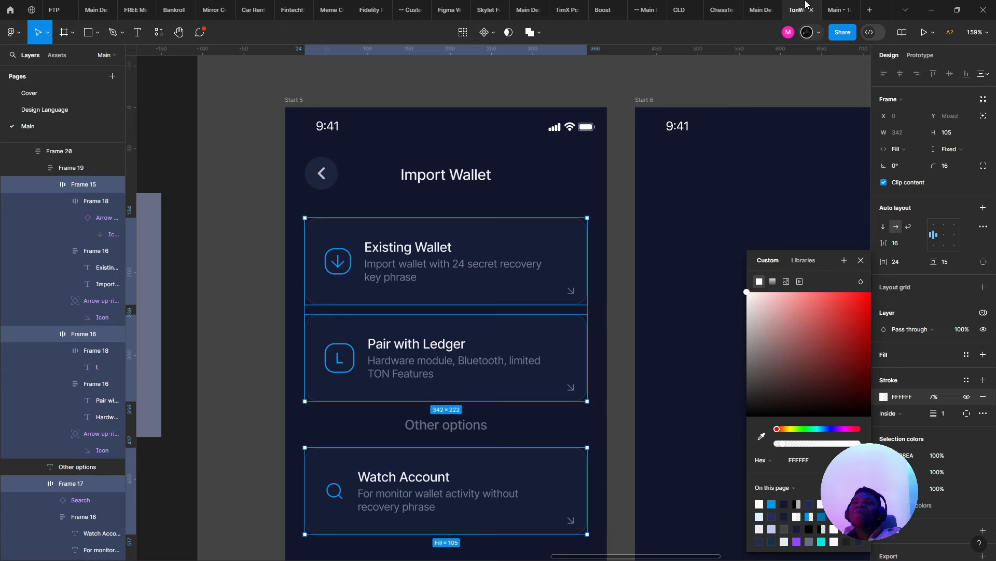
# - Set the card borders' stroke opacity to 8%, then select the Pair with Ledger card
pyautogui.moveTo(798, 443); pyautogui.dragTo(780, 445)
pyautogui.scroll(-5, 427, 301)
pyautogui.scroll(5, 406, 286)
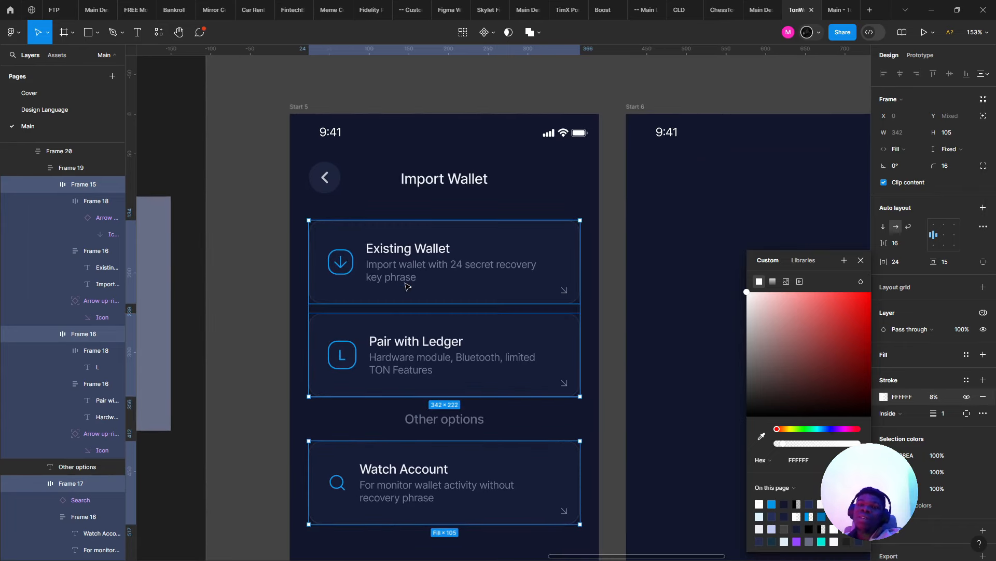
pyautogui.click(260, 190)
pyautogui.scroll(-5, 260, 191)
pyautogui.scroll(4, 260, 191)
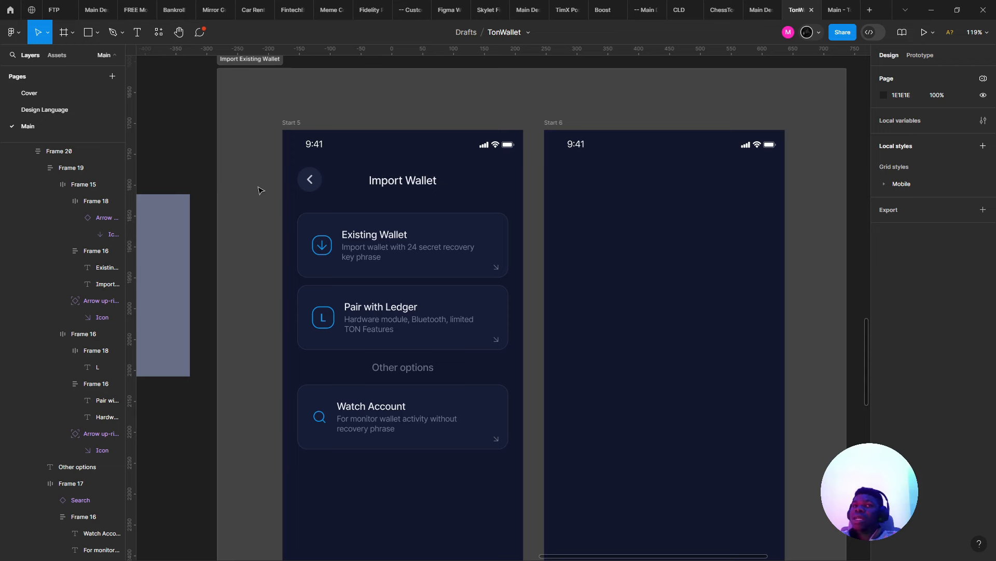
pyautogui.doubleClick(368, 275)
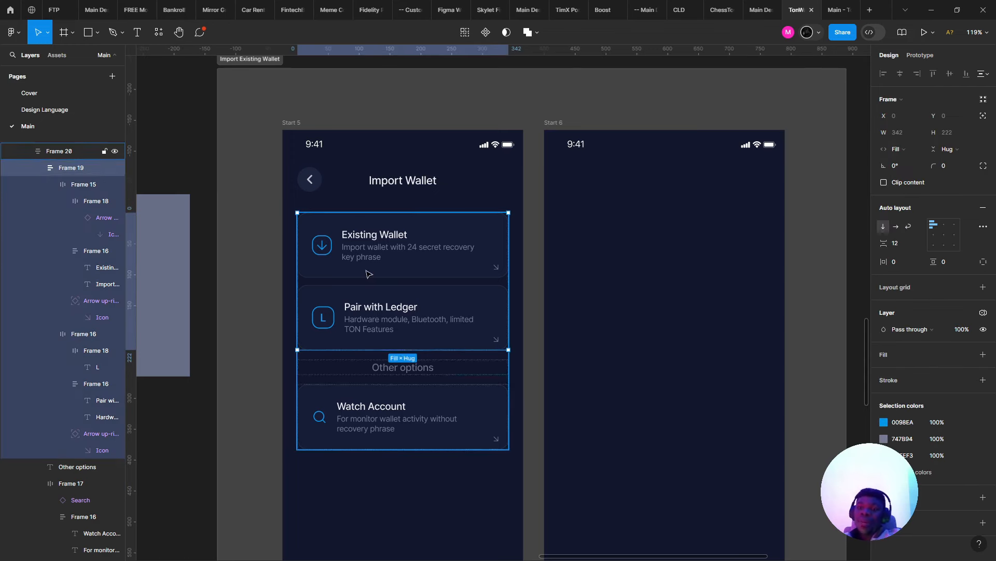
pyautogui.click(372, 344)
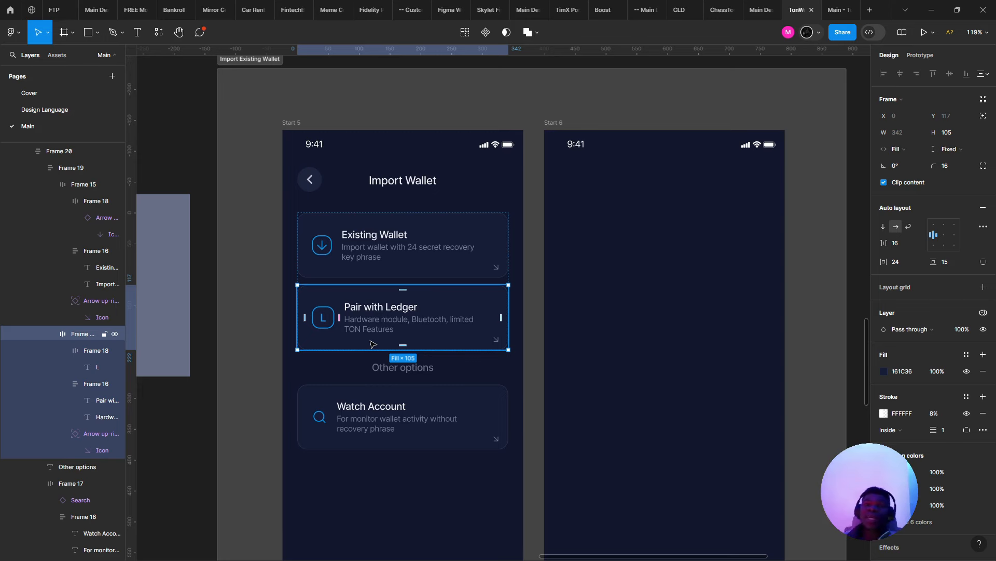
# - Select the top-card group and Existing Wallet card, then clear the selection
pyautogui.press('Escape')
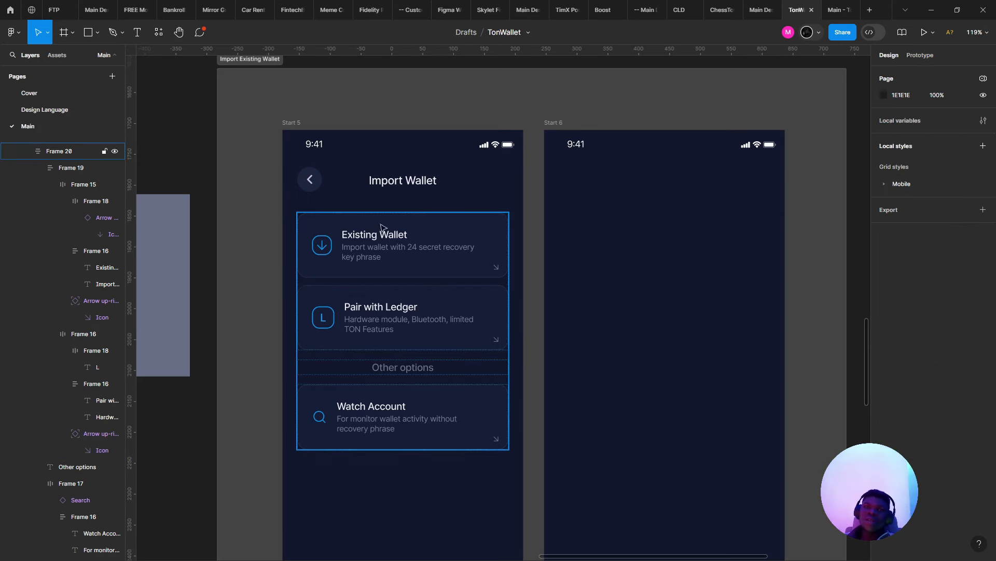
pyautogui.click(415, 303)
pyautogui.click(395, 275)
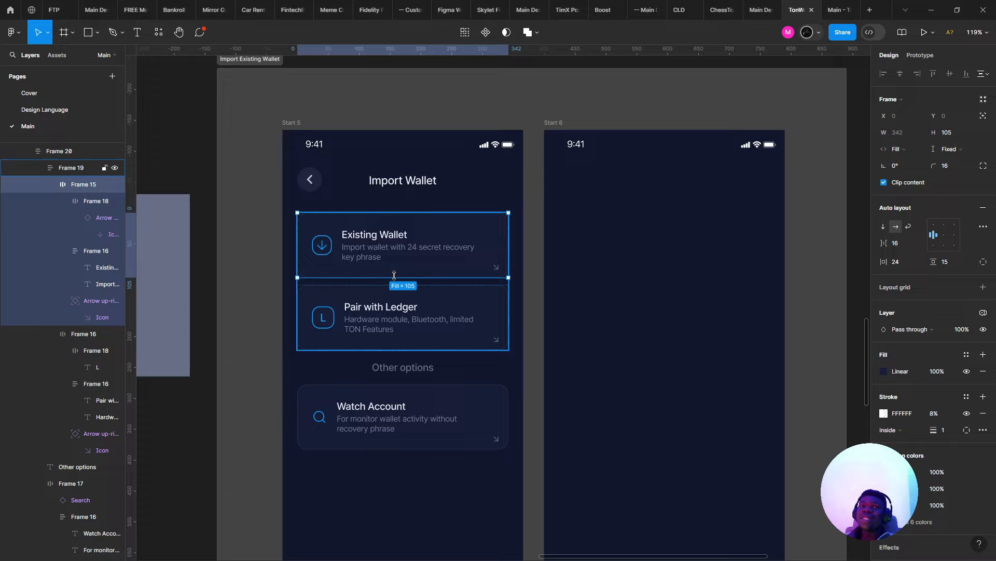
pyautogui.scroll(-5, 395, 275)
pyautogui.scroll(5, 294, 290)
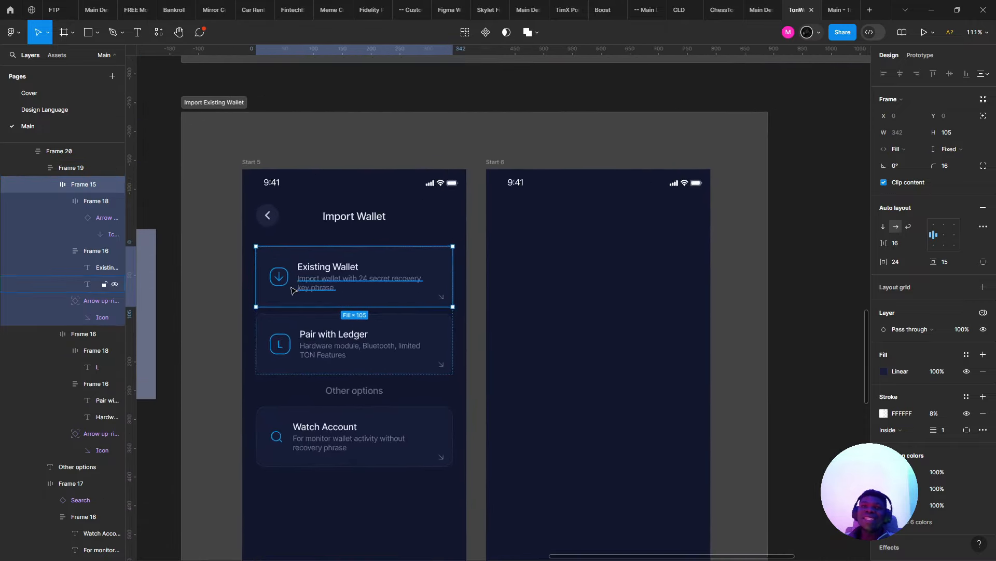
pyautogui.scroll(4, 293, 290)
pyautogui.press('Escape')
# - Change the back-button chevron's stroke weight from 2.5 to 2
pyautogui.click(264, 171)
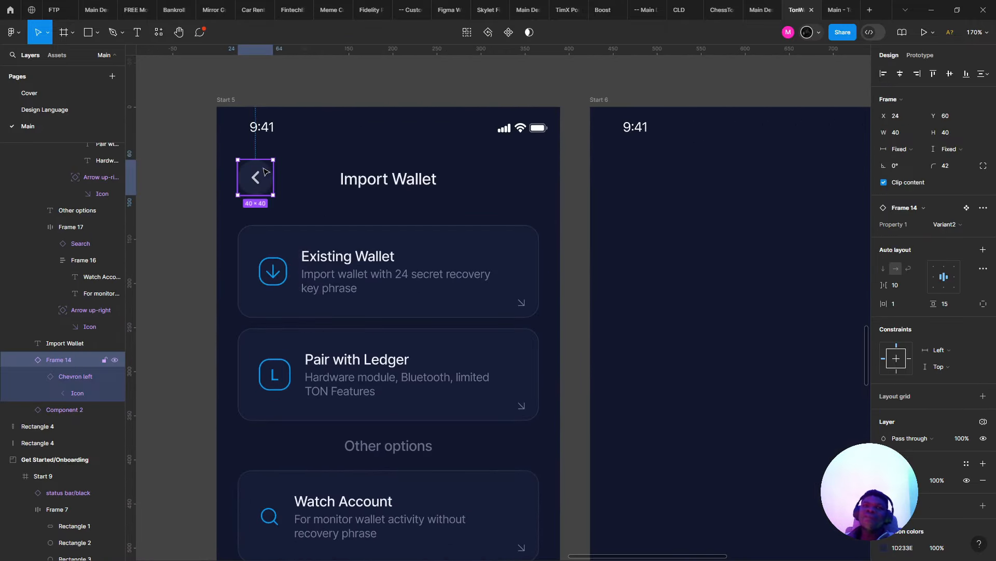
pyautogui.doubleClick(257, 175)
pyautogui.scroll(3, 254, 178)
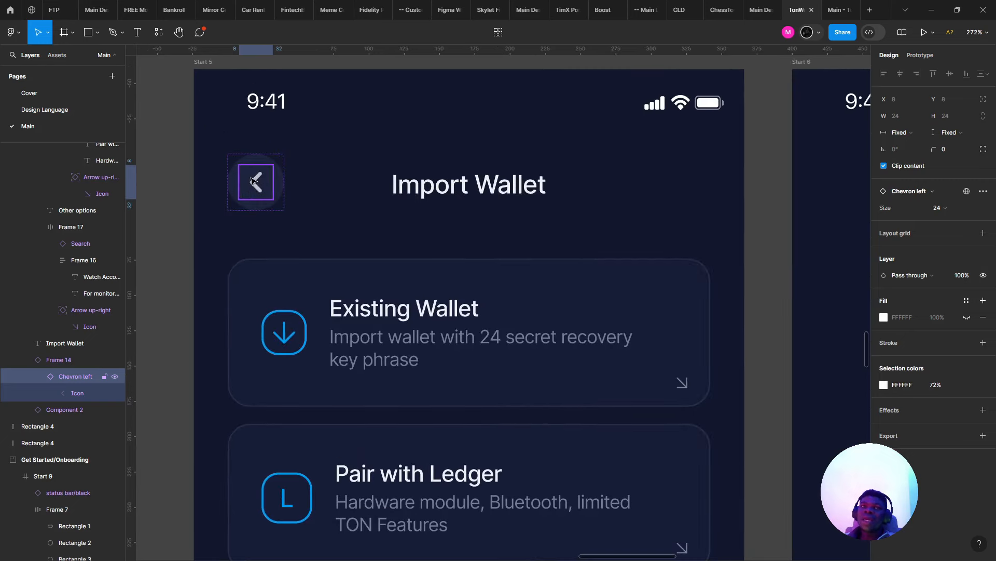
pyautogui.doubleClick(258, 181)
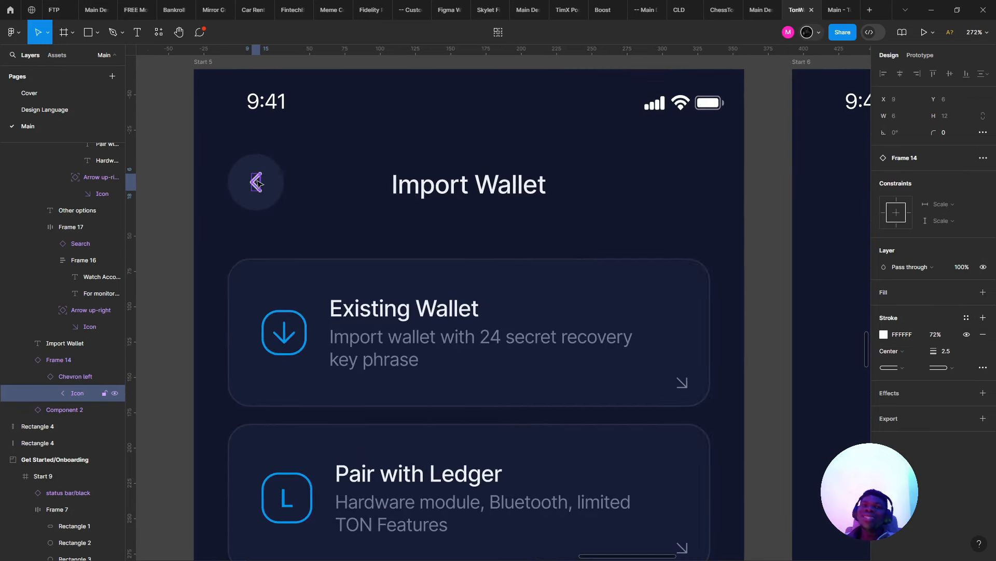
pyautogui.moveTo(260, 185); pyautogui.dragTo(388, 229)
pyautogui.click(944, 350)
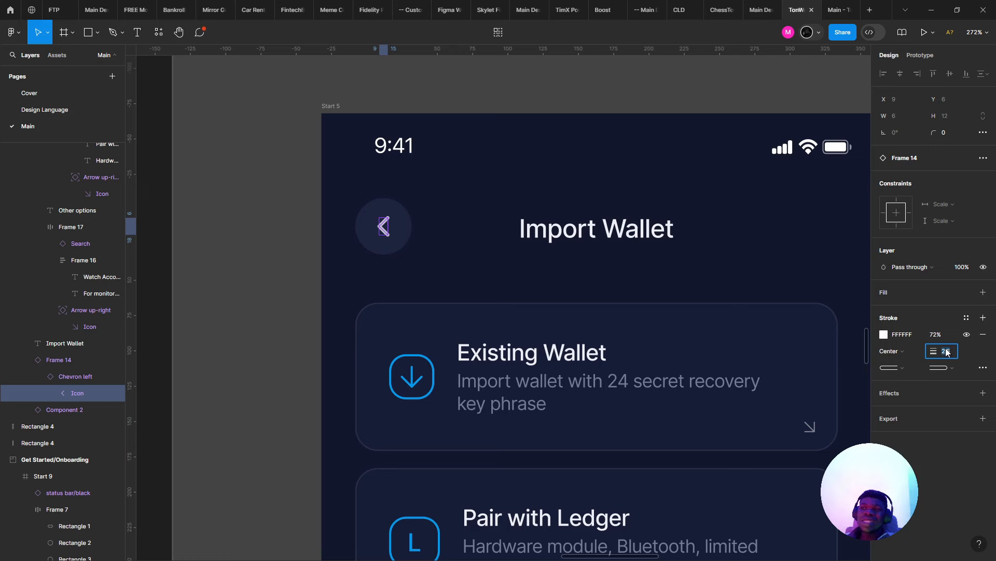
pyautogui.press('Return')
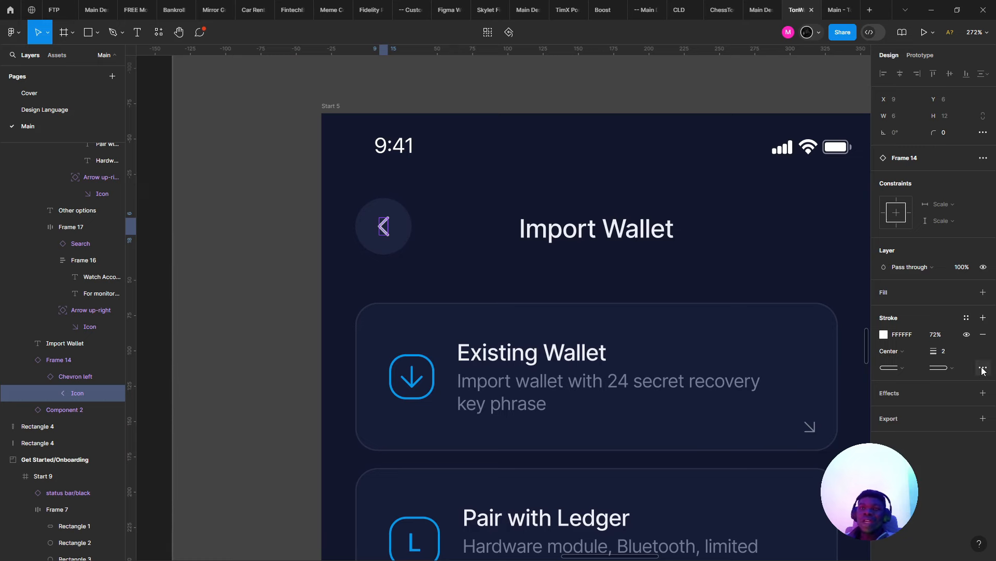
pyautogui.click(176, 146)
# - Measure the spacing between the back button and the card list
pyautogui.scroll(-4, 181, 148)
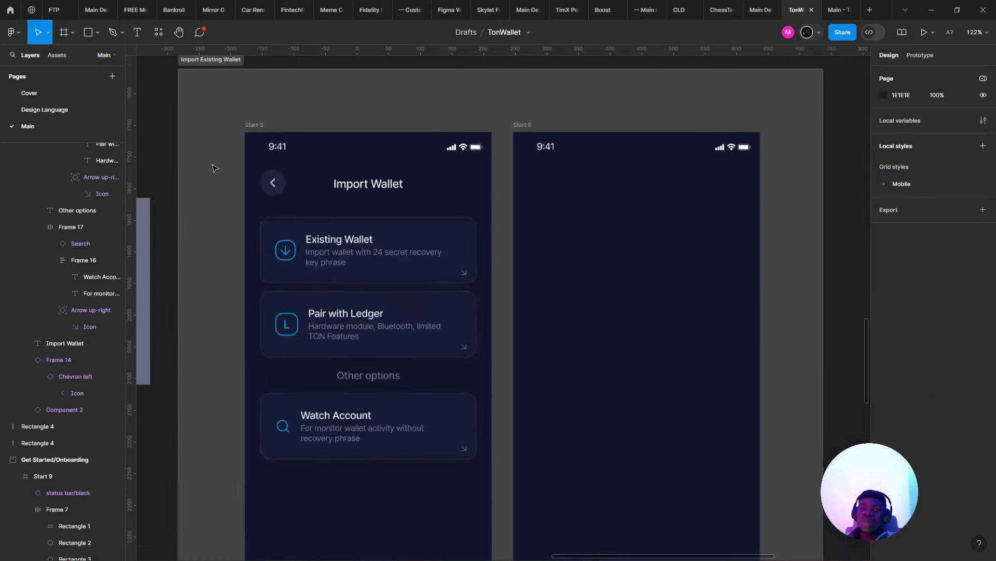
pyautogui.scroll(3, 258, 179)
pyautogui.click(273, 187)
pyautogui.keyDown('shift'); pyautogui.click(292, 254); pyautogui.keyUp('shift')
pyautogui.press('alt')
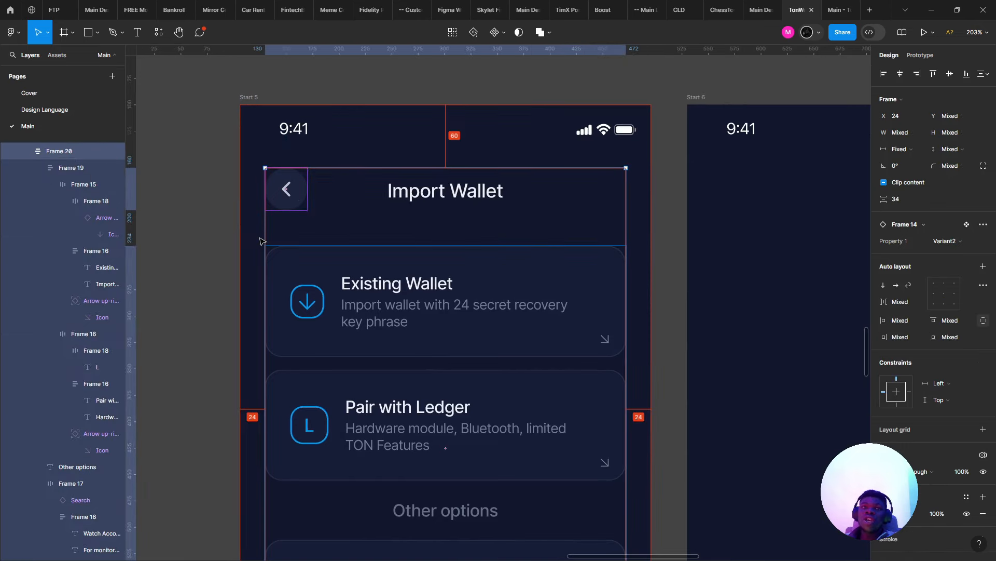
pyautogui.scroll(4, 262, 239)
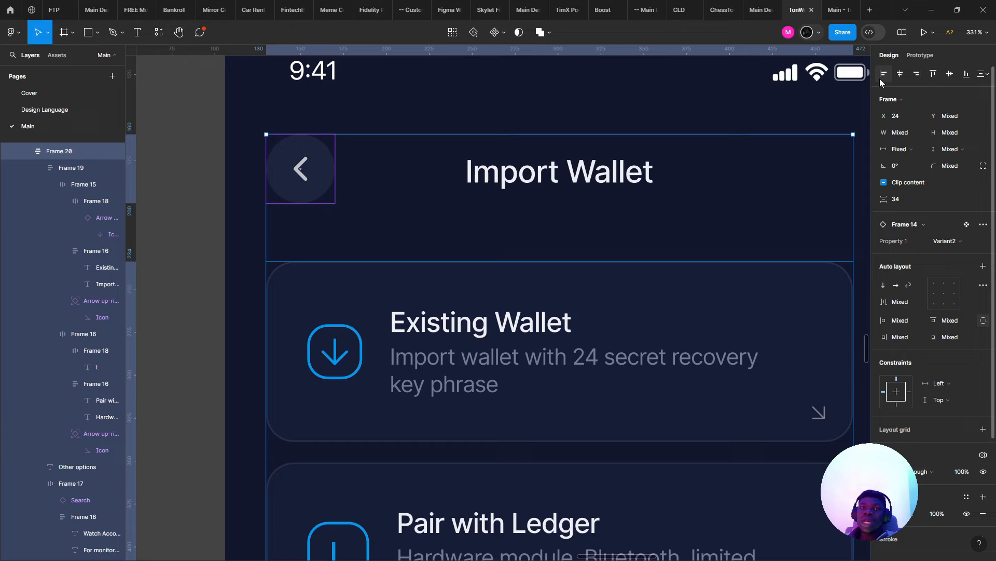
pyautogui.click(62, 288)
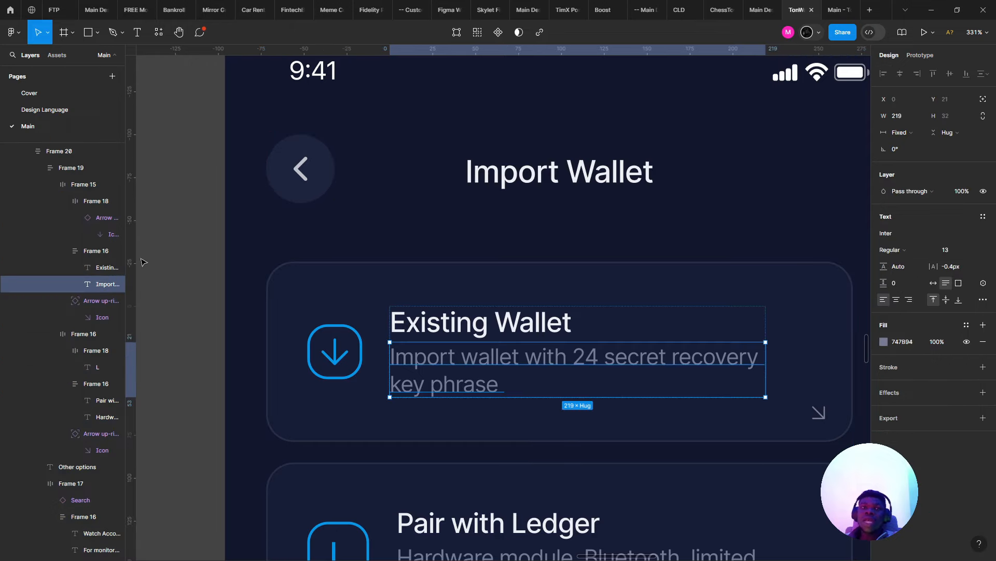
pyautogui.scroll(-5, 163, 252)
pyautogui.scroll(5, 222, 250)
pyautogui.click(336, 175)
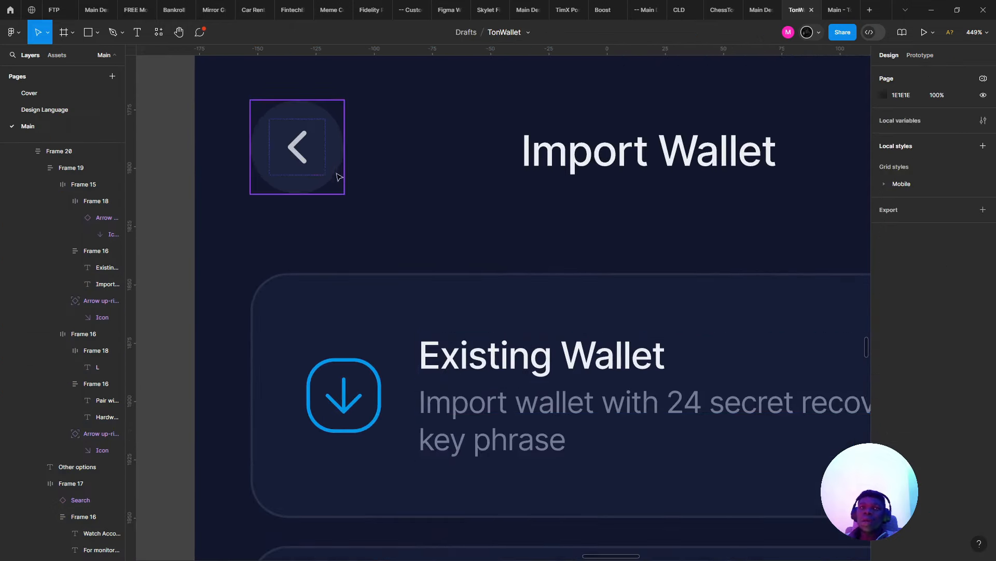
pyautogui.scroll(2, 308, 165)
pyautogui.scroll(-5, 307, 165)
# - Inspect the Import Wallet heading, card list, and the Existing Wallet card's arrow icon
pyautogui.click(503, 165)
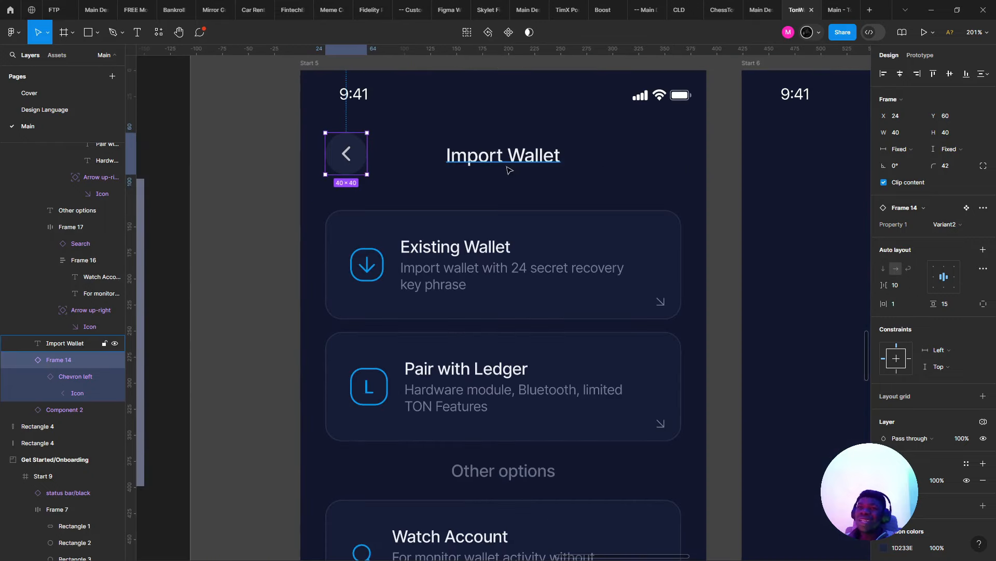
pyautogui.hscroll(1, 674, 129)
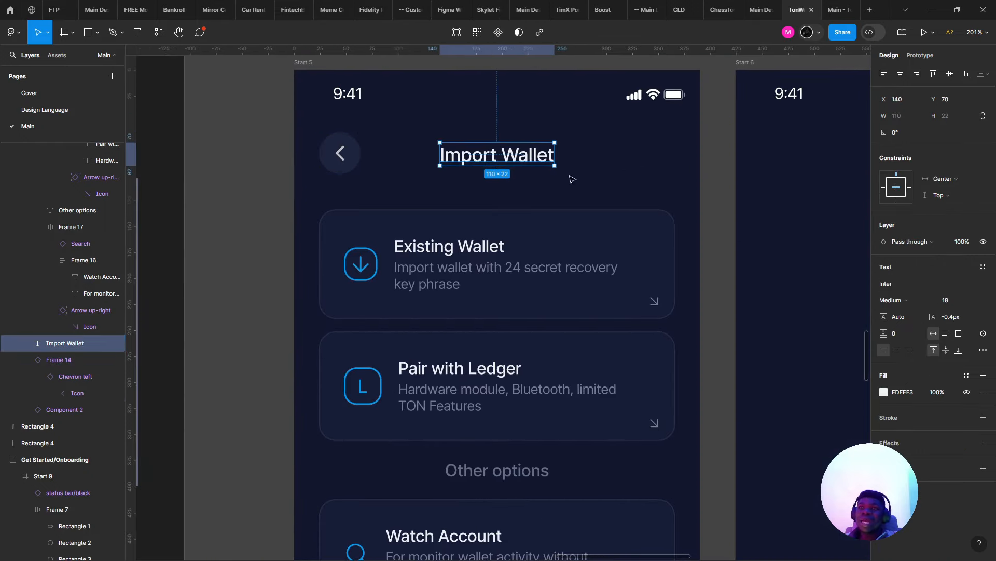
pyautogui.scroll(-3, 519, 179)
pyautogui.click(445, 253)
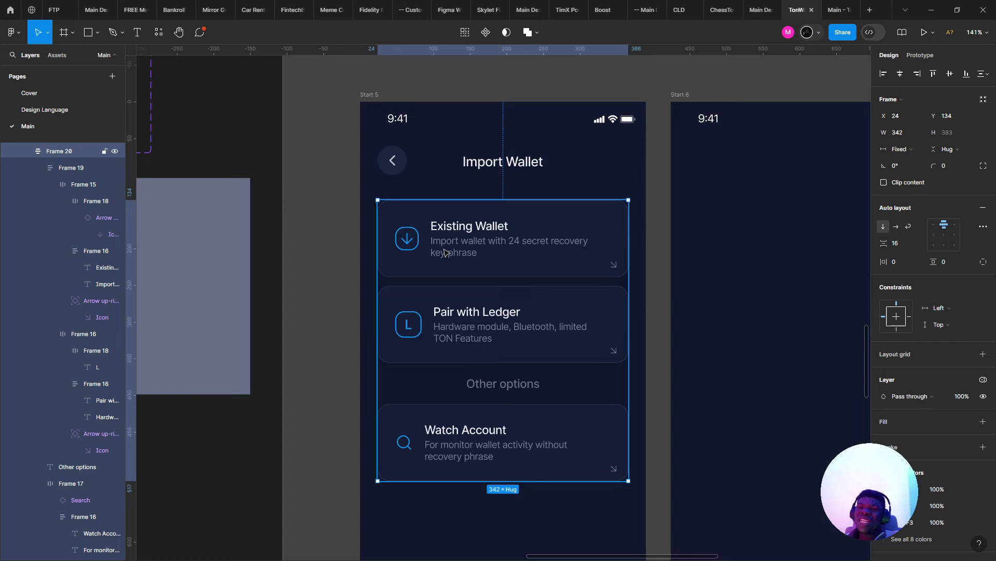
pyautogui.click(435, 253)
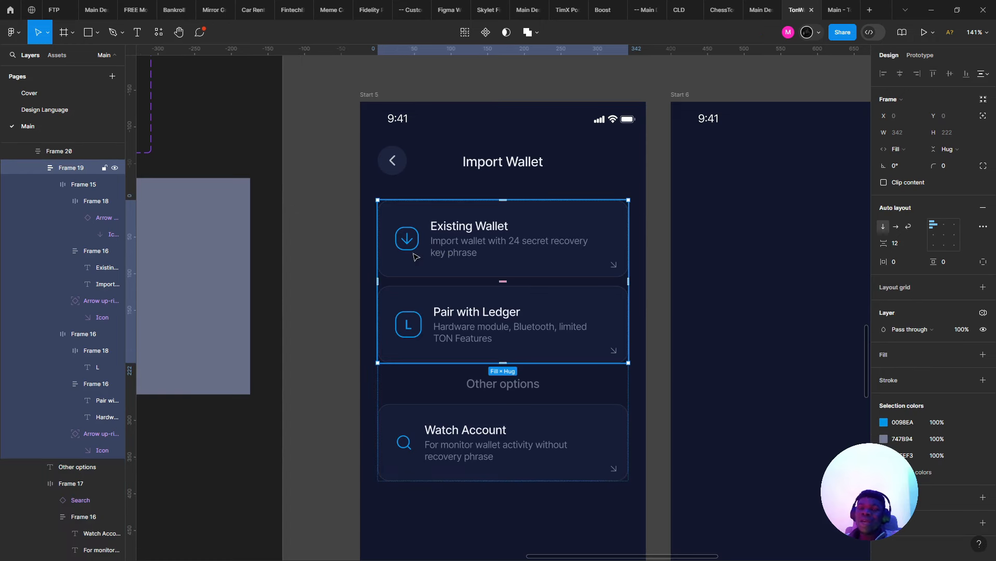
pyautogui.click(402, 383)
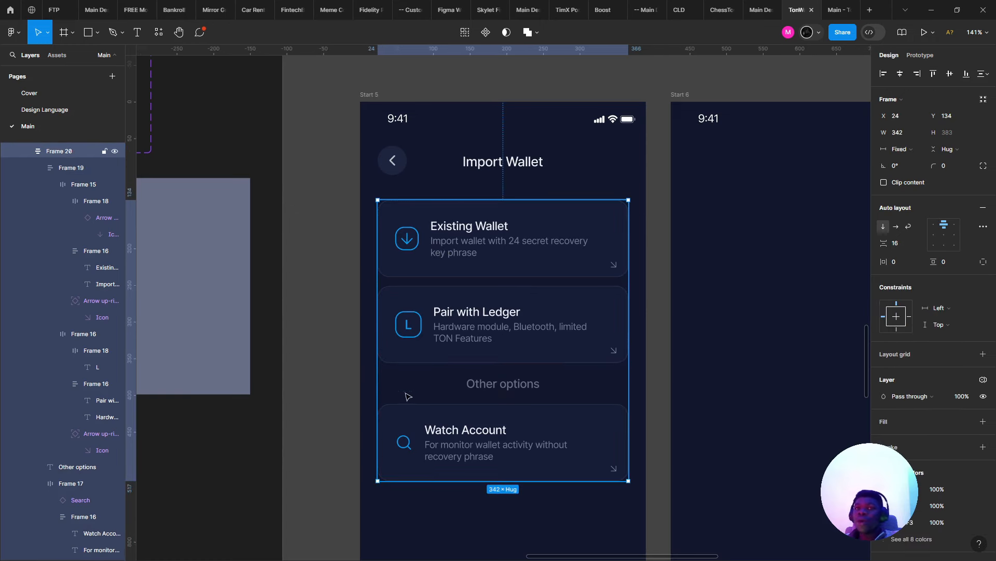
pyautogui.hscroll(2, 363, 379)
pyautogui.scroll(-1, 364, 379)
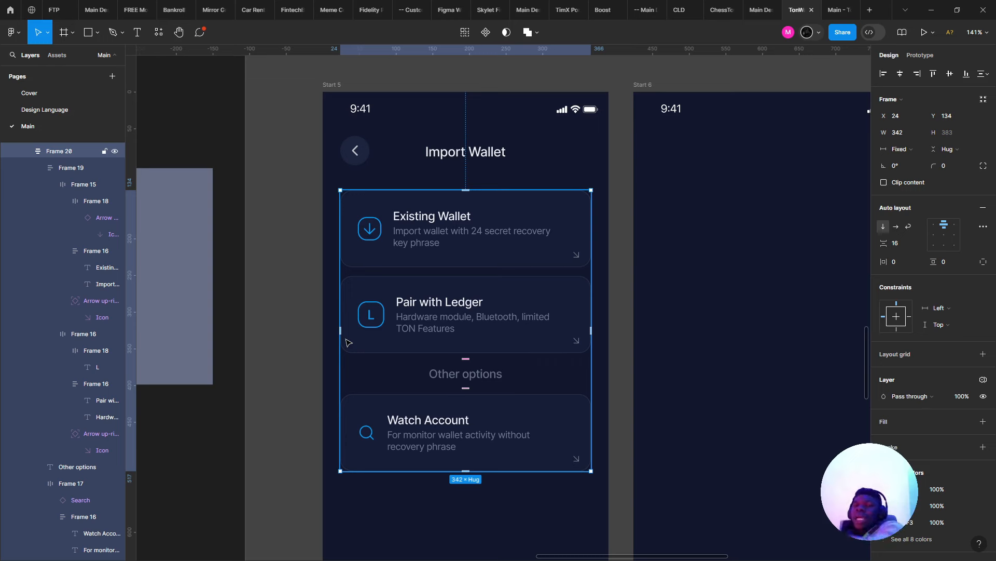
pyautogui.doubleClick(579, 252)
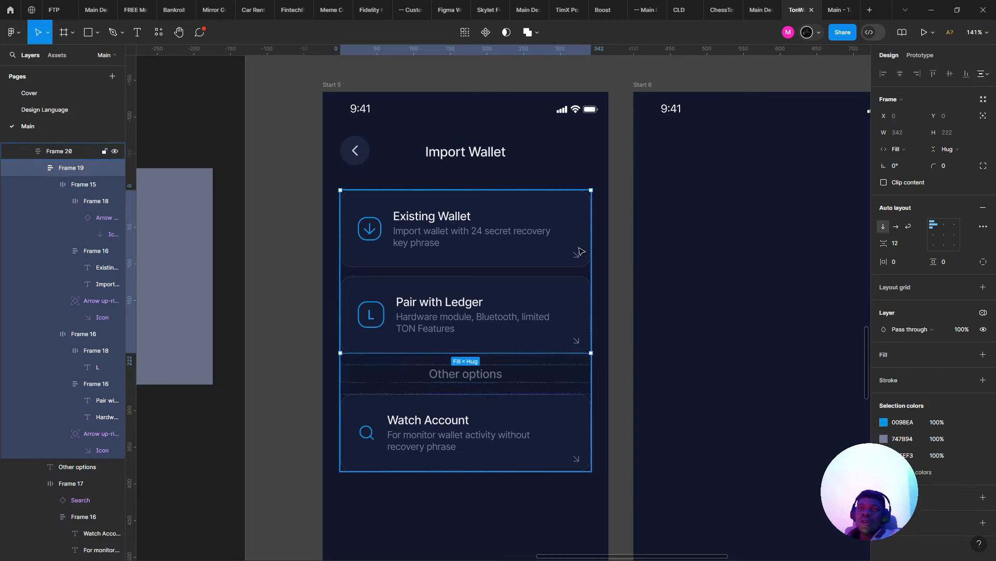
pyautogui.doubleClick(579, 251)
pyautogui.scroll(5, 578, 252)
pyautogui.doubleClick(577, 255)
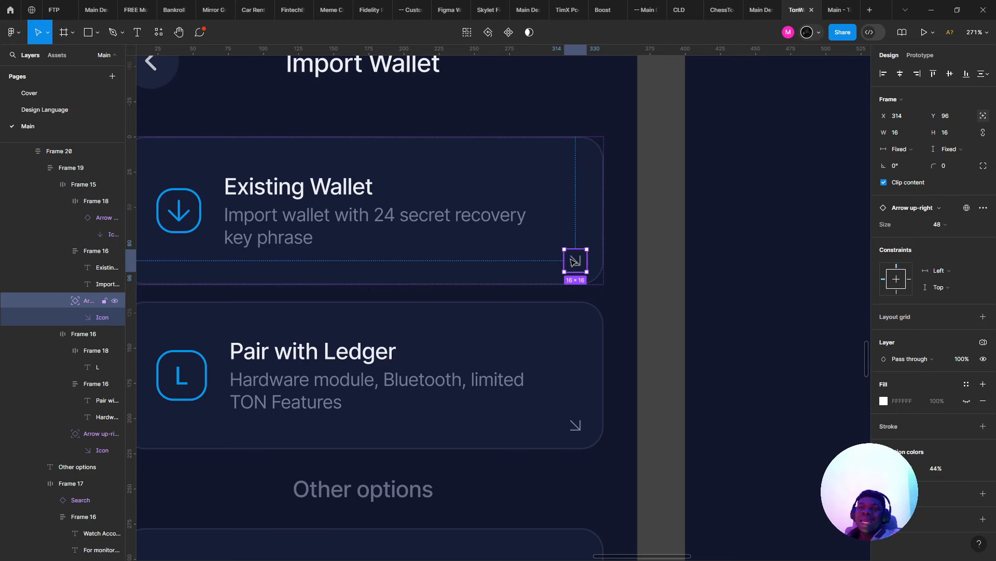
# - Select the Pair with Ledger and Watch Account arrow icons and nudge them left and up
pyautogui.keyDown('shift'); pyautogui.click(571, 425); pyautogui.keyUp('shift')
pyautogui.scroll(-2, 571, 425)
pyautogui.scroll(-4, 494, 501)
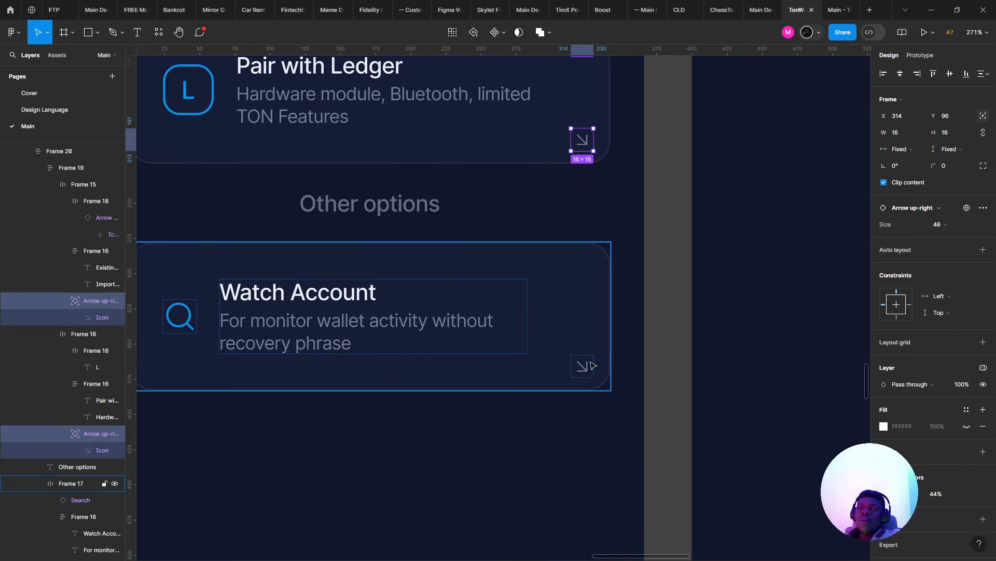
pyautogui.keyDown('shift'); pyautogui.doubleClick(583, 363); pyautogui.keyUp('shift')
pyautogui.press('alt')
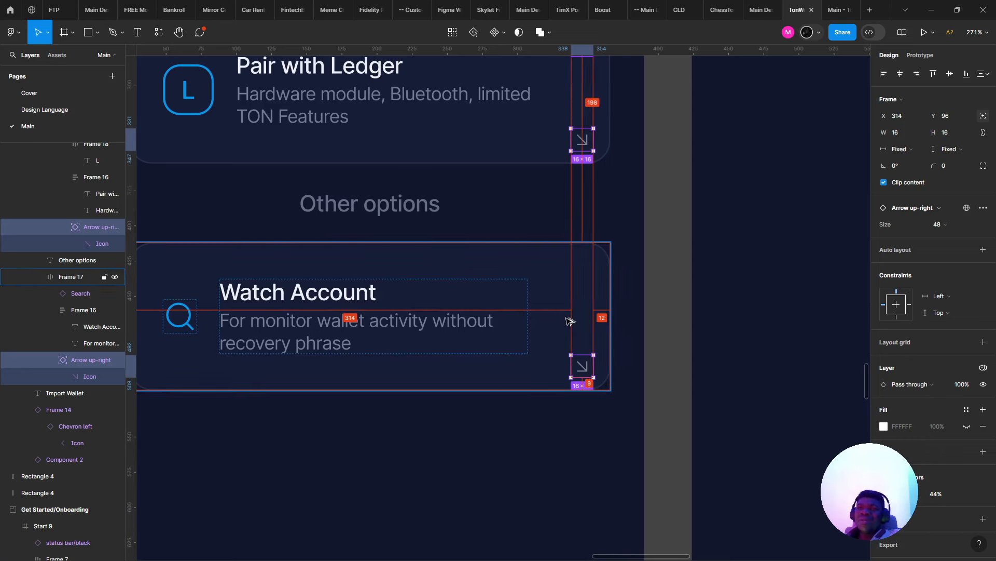
pyautogui.press('Left')
pyautogui.press('Left')
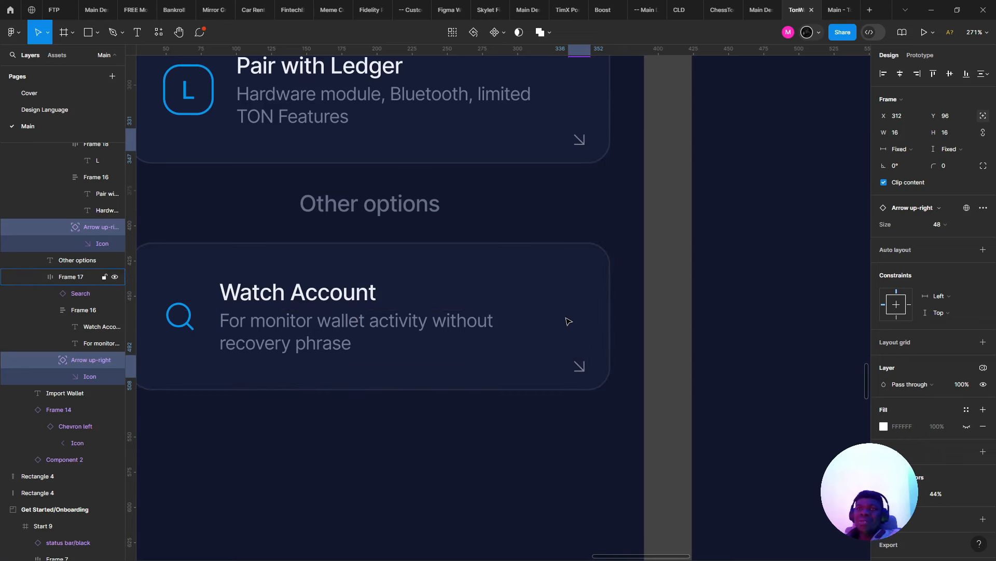
pyautogui.press('alt')
pyautogui.press('Up')
pyautogui.press('Up')
pyautogui.press('Up')
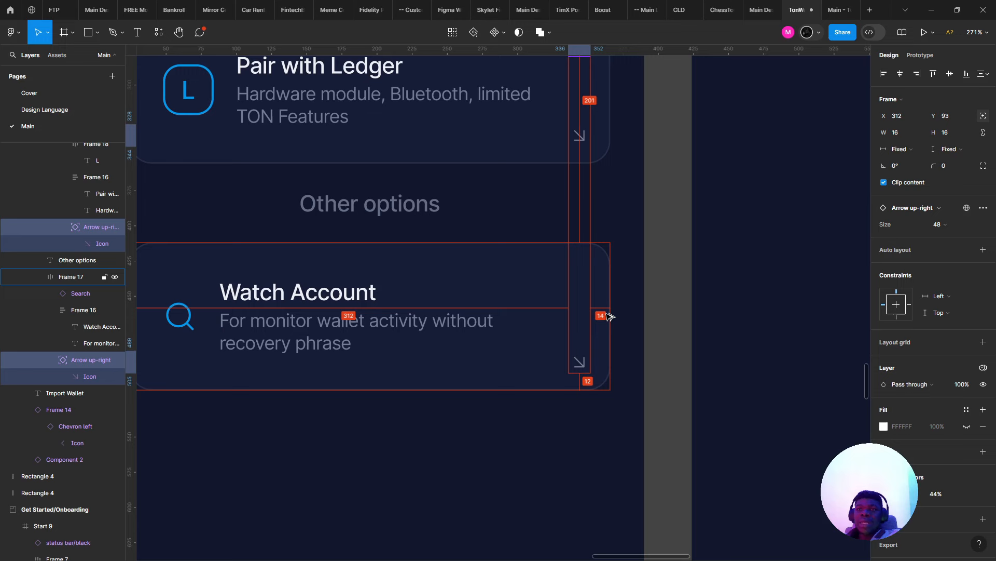
pyautogui.press('Up')
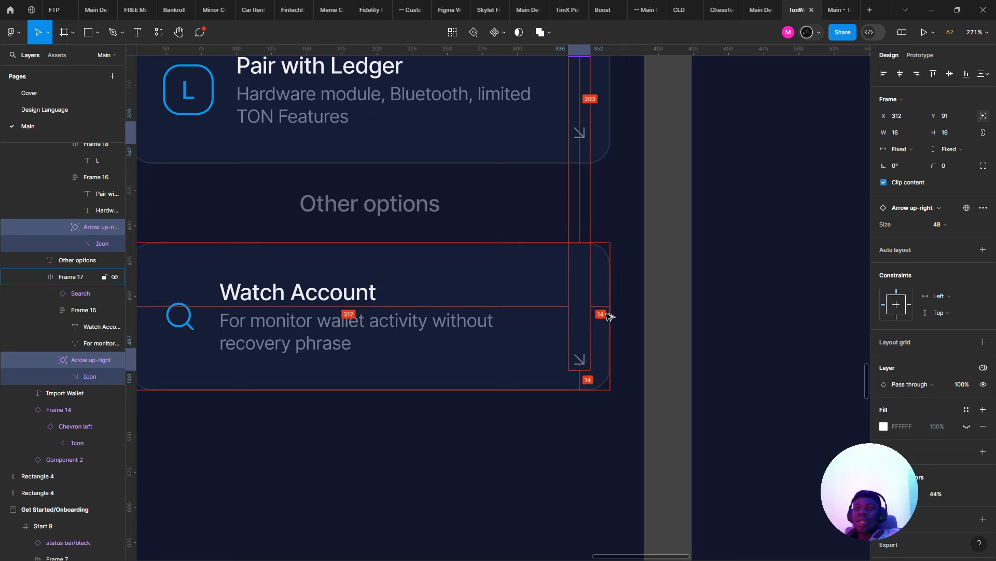
pyautogui.press('Up')
pyautogui.press('Right')
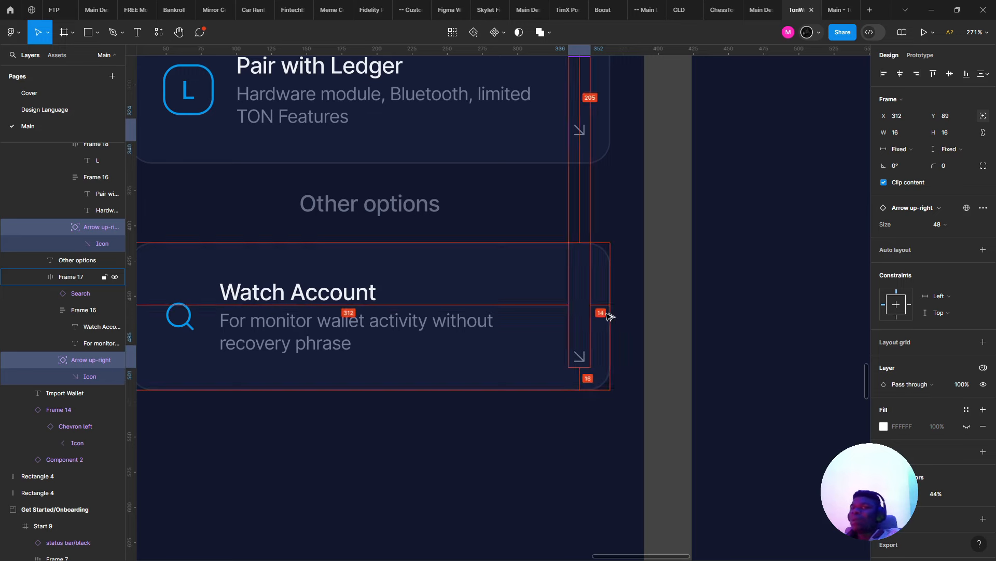
pyautogui.press('Left')
pyautogui.press('Left')
pyautogui.press('Left')
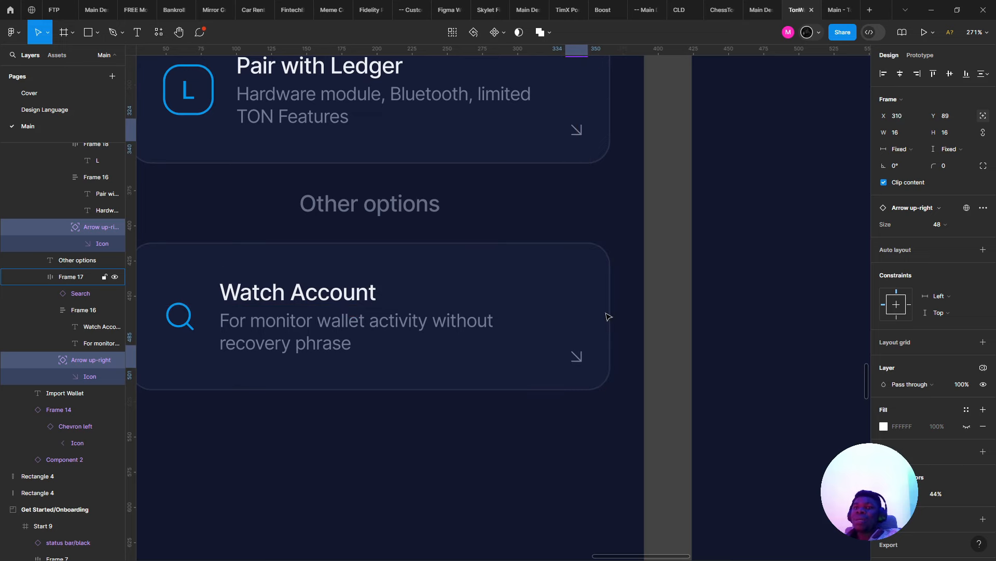
# - Move both arrows right and down to X 318, Y 97, then select the Existing Wallet card
pyautogui.scroll(-5, 609, 316)
pyautogui.scroll(3, 608, 316)
pyautogui.press('alt')
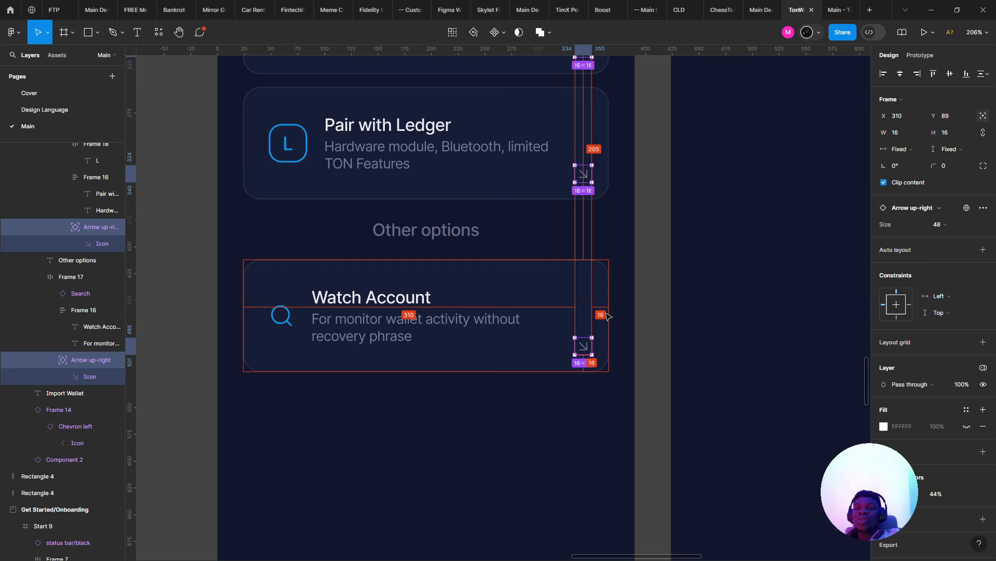
pyautogui.press('Right')
pyautogui.press('Right')
pyautogui.press('Right')
pyautogui.press('Right')
pyautogui.press('Right')
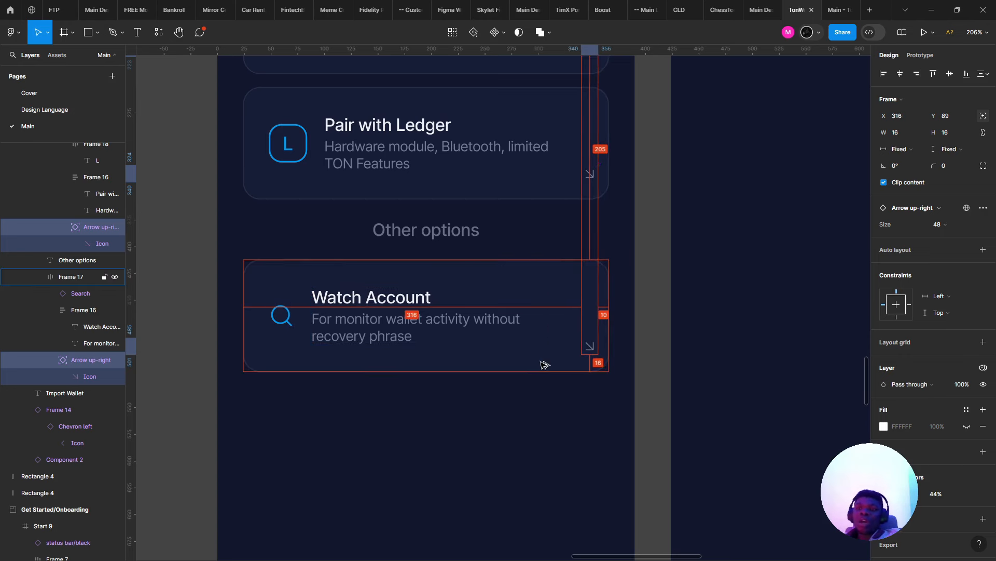
pyautogui.press('Right')
pyautogui.press('Right')
pyautogui.press('Right')
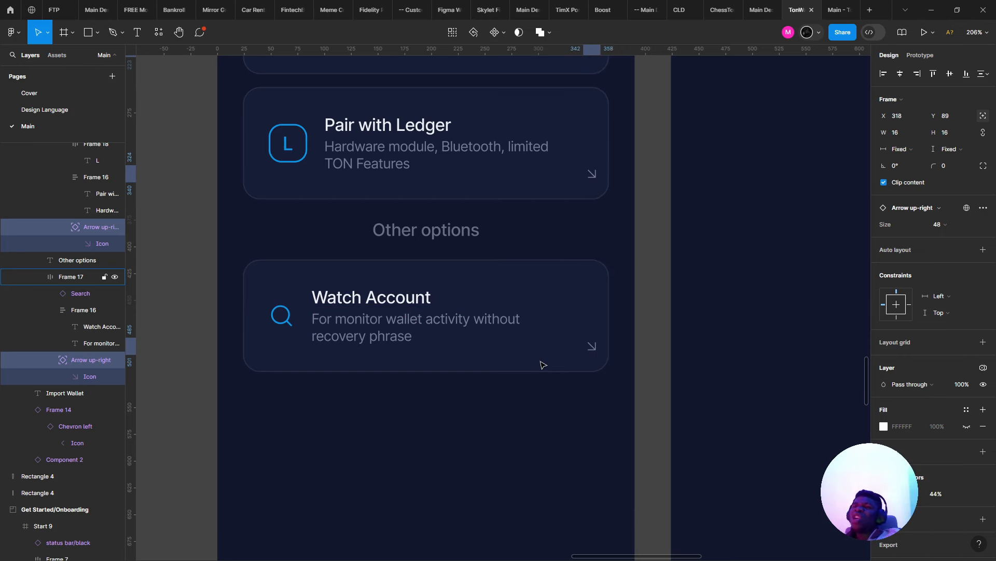
pyautogui.press('Down')
pyautogui.press('Down')
pyautogui.press('Down')
pyautogui.press('Down')
pyautogui.press('Down')
pyautogui.press('Down')
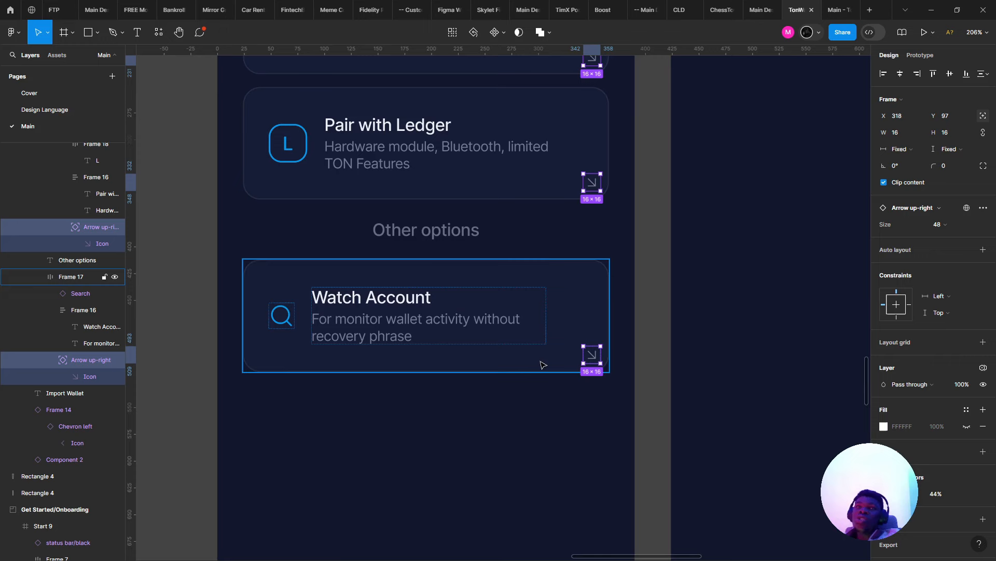
pyautogui.scroll(-5, 525, 370)
pyautogui.scroll(1, 528, 372)
pyautogui.click(506, 174)
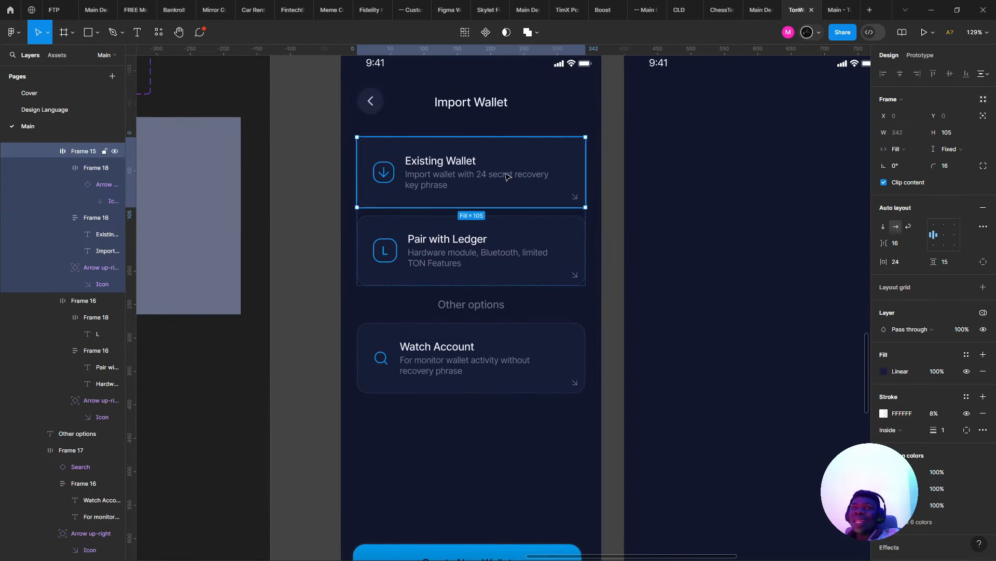
# - Preview the Import Wallet prototype, then look over the screen and its option card group
pyautogui.click(838, 10)
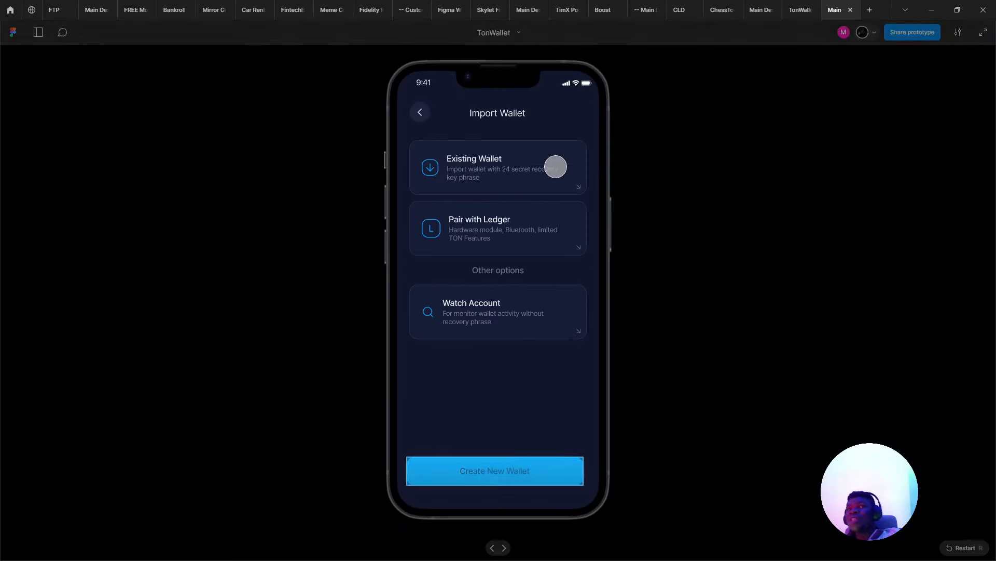
pyautogui.click(801, 10)
pyautogui.scroll(-2, 508, 195)
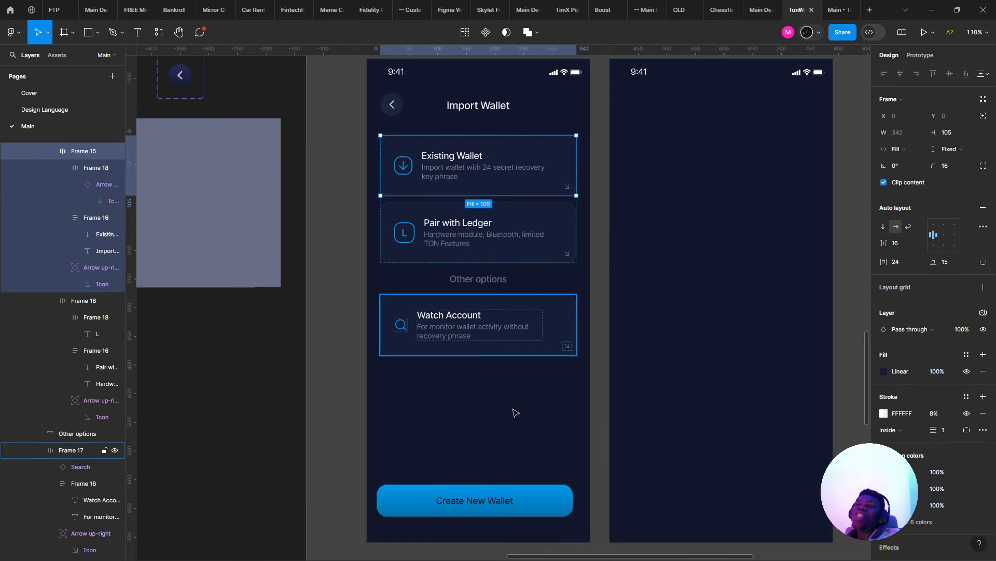
pyautogui.moveTo(510, 408); pyautogui.dragTo(505, 335)
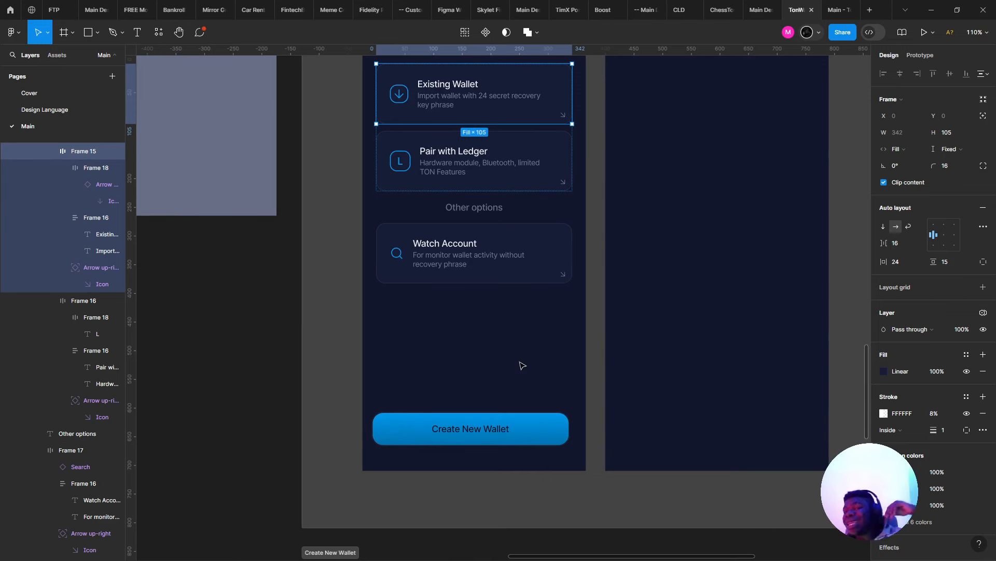
pyautogui.press('Escape')
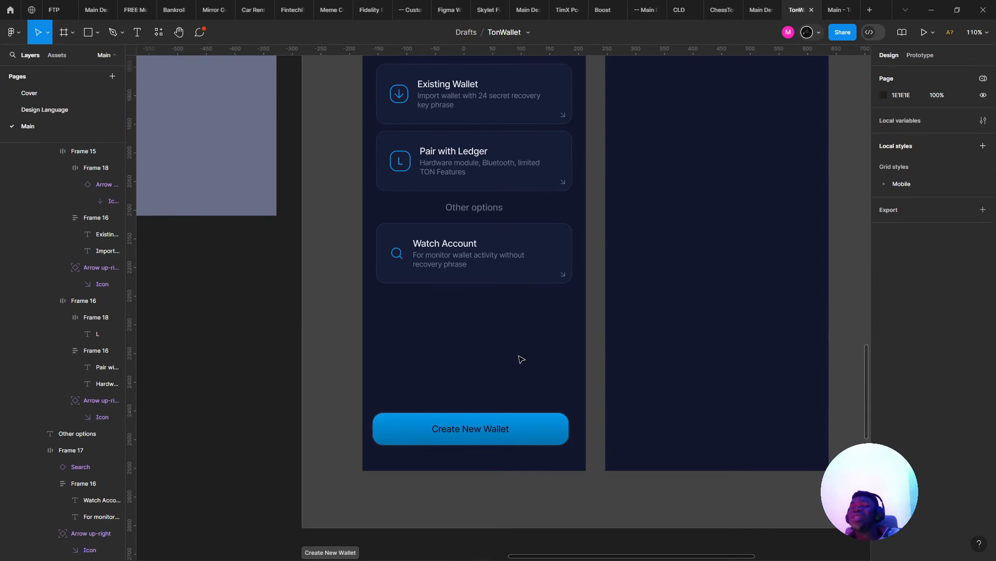
pyautogui.click(497, 254)
pyautogui.scroll(-2, 675, 155)
pyautogui.hscroll(-1, 674, 155)
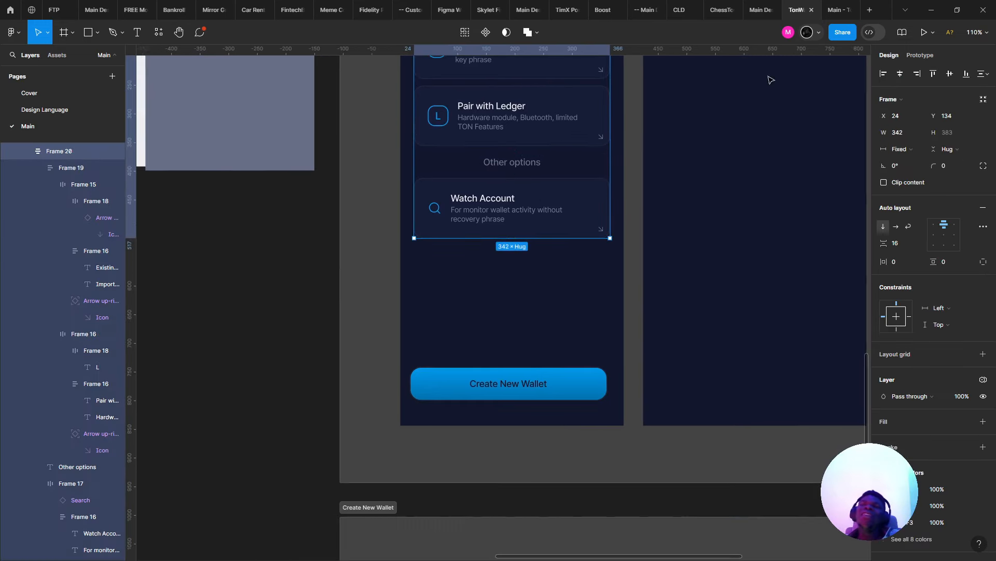
pyautogui.scroll(1, 646, 152)
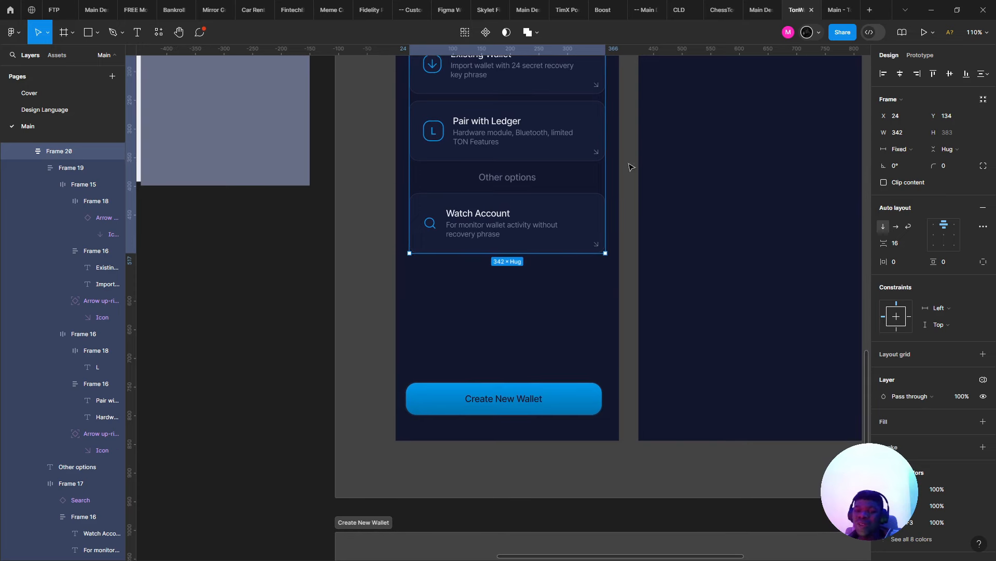
pyautogui.moveTo(576, 209); pyautogui.dragTo(581, 336)
pyautogui.scroll(-2, 551, 319)
pyautogui.scroll(1, 551, 319)
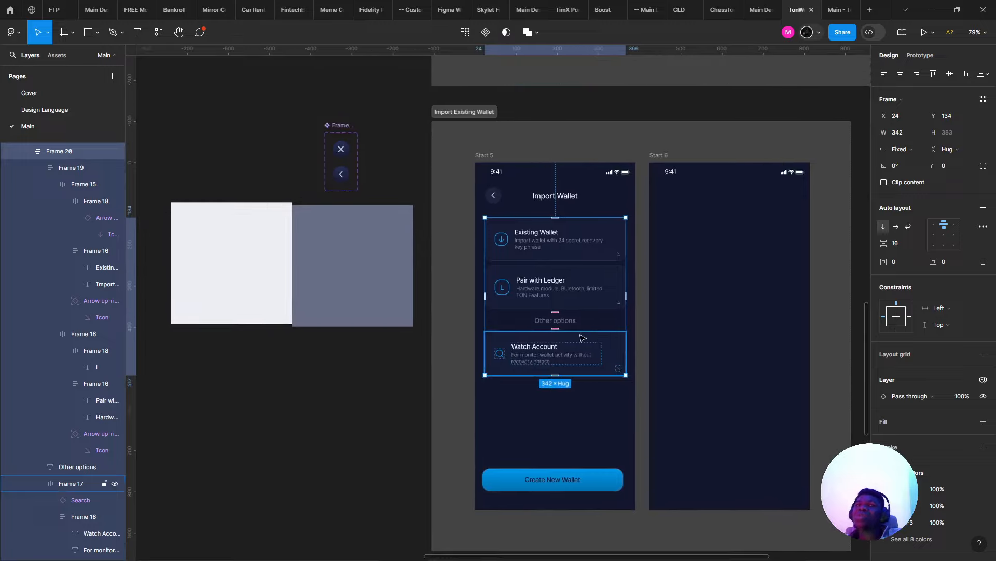
# - Move the Brand colors image up and left near the button component
pyautogui.moveTo(383, 368); pyautogui.dragTo(649, 513)
pyautogui.scroll(-4, 534, 434)
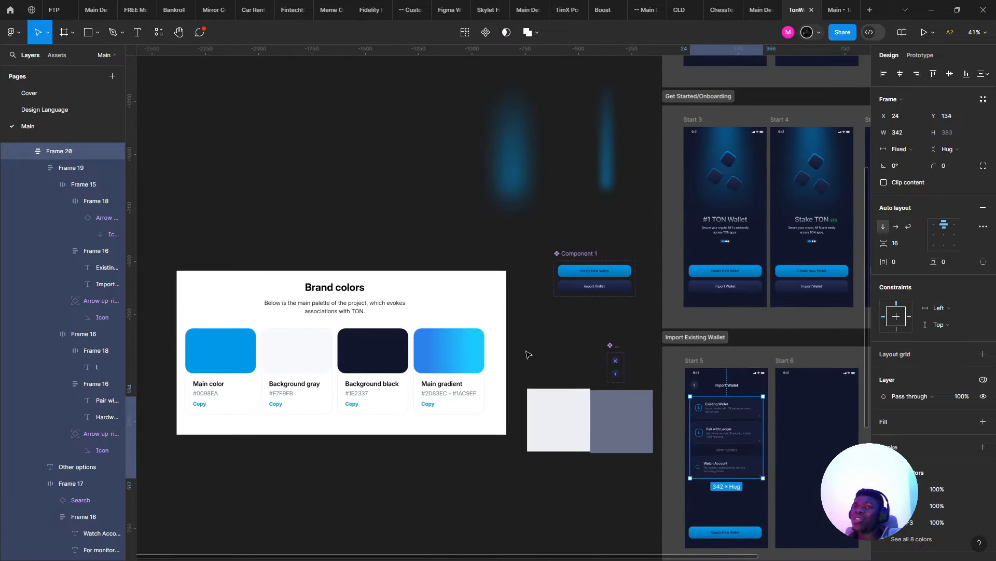
pyautogui.moveTo(408, 327); pyautogui.dragTo(349, 302)
pyautogui.moveTo(440, 328); pyautogui.dragTo(394, 307)
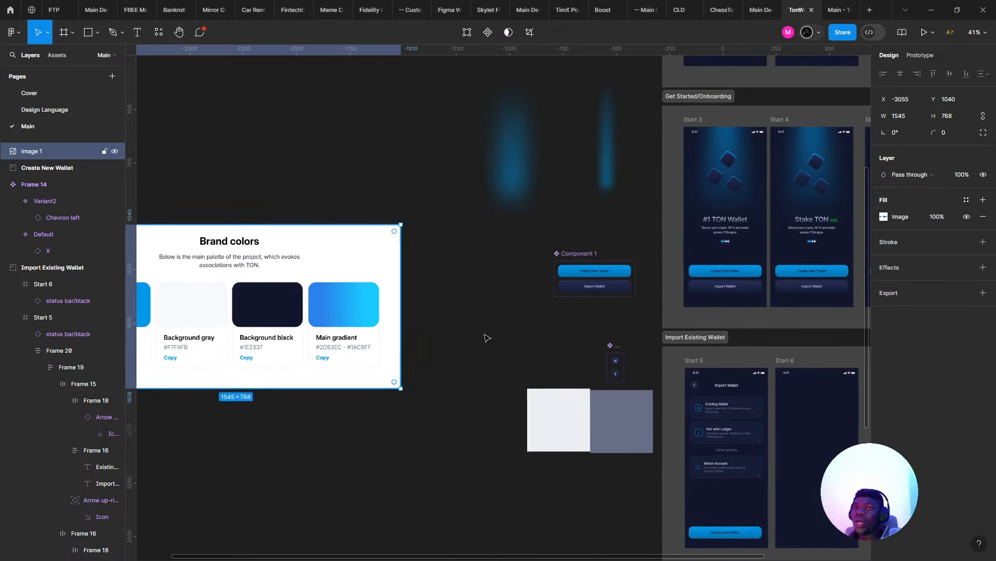
pyautogui.moveTo(480, 330)
pyautogui.mouseDown()
pyautogui.moveTo(574, 408)
pyautogui.moveTo(639, 514)
pyautogui.moveTo(645, 443)
pyautogui.moveTo(523, 403)
pyautogui.moveTo(406, 434)
pyautogui.moveTo(289, 528)
pyautogui.mouseUp()
pyautogui.scroll(3, 617, 388)
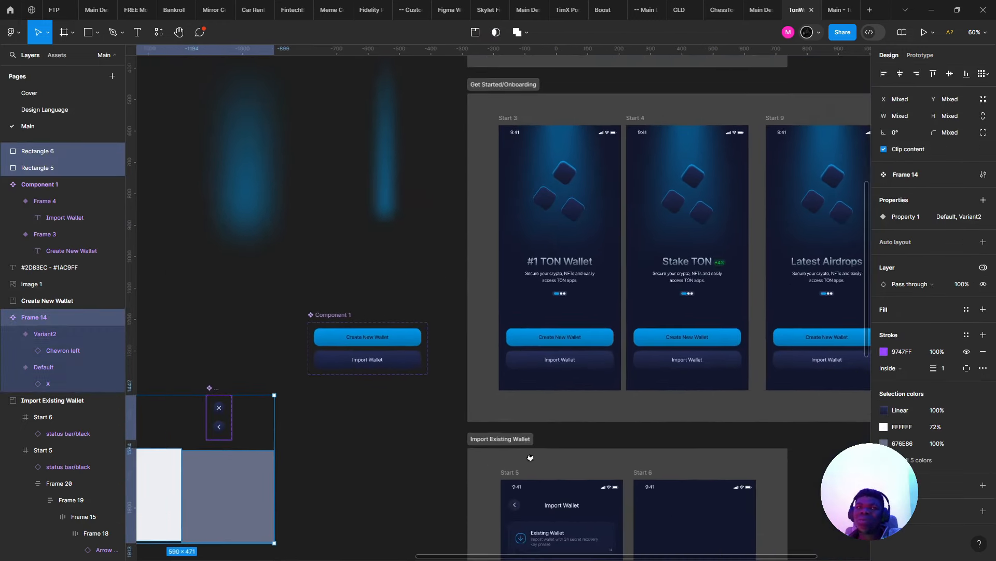
pyautogui.moveTo(531, 457); pyautogui.dragTo(549, 460)
# - Rename Component 1 to 'Button' and drag the component set to the left
pyautogui.doubleClick(360, 318)
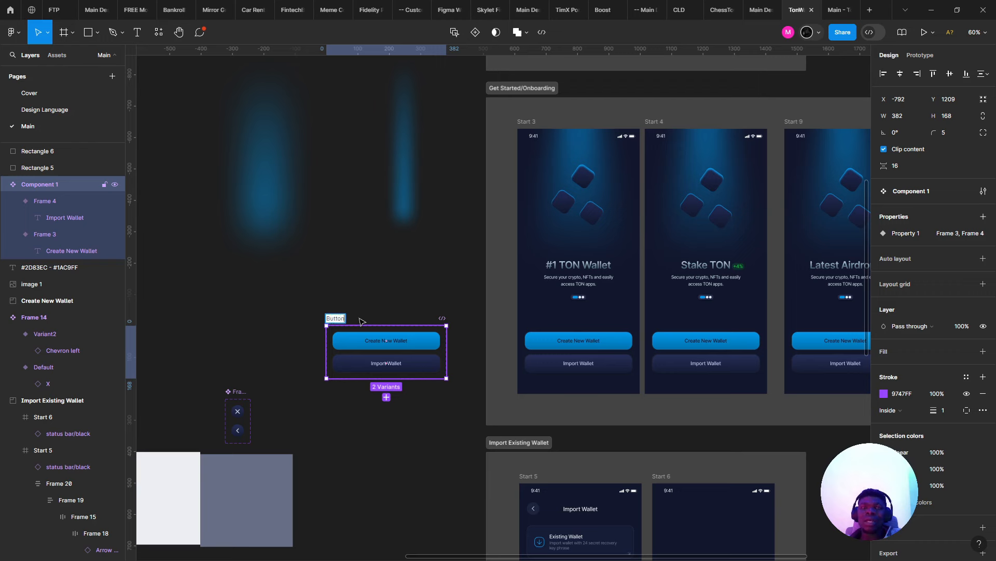
pyautogui.press('Return')
pyautogui.moveTo(359, 318); pyautogui.dragTo(232, 321)
pyautogui.hscroll(3, 413, 409)
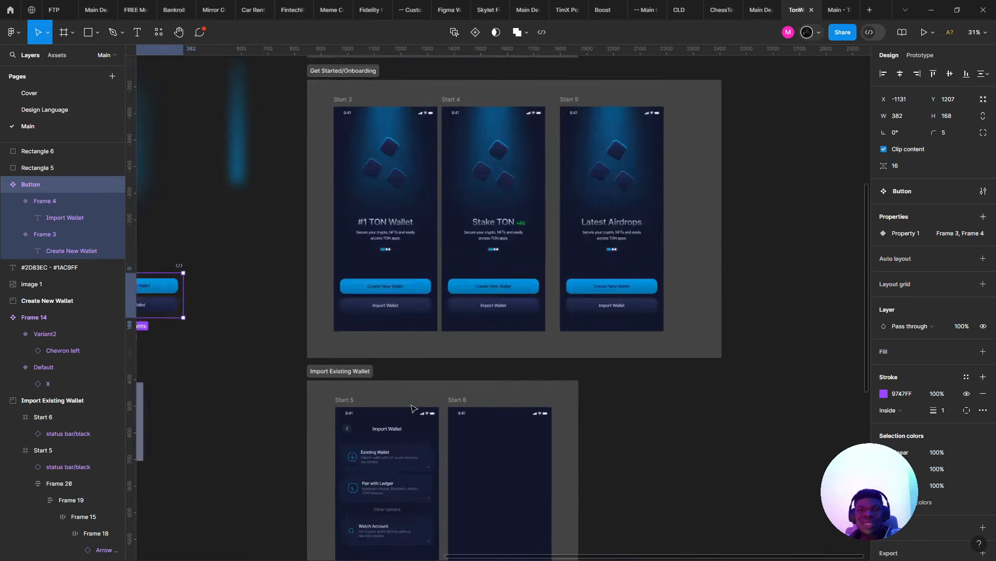
pyautogui.scroll(5, 400, 444)
pyautogui.scroll(-3, 384, 312)
# - Select the option card group and click through the Existing Wallet and Pair with Ledger cards
pyautogui.click(371, 280)
pyautogui.doubleClick(371, 283)
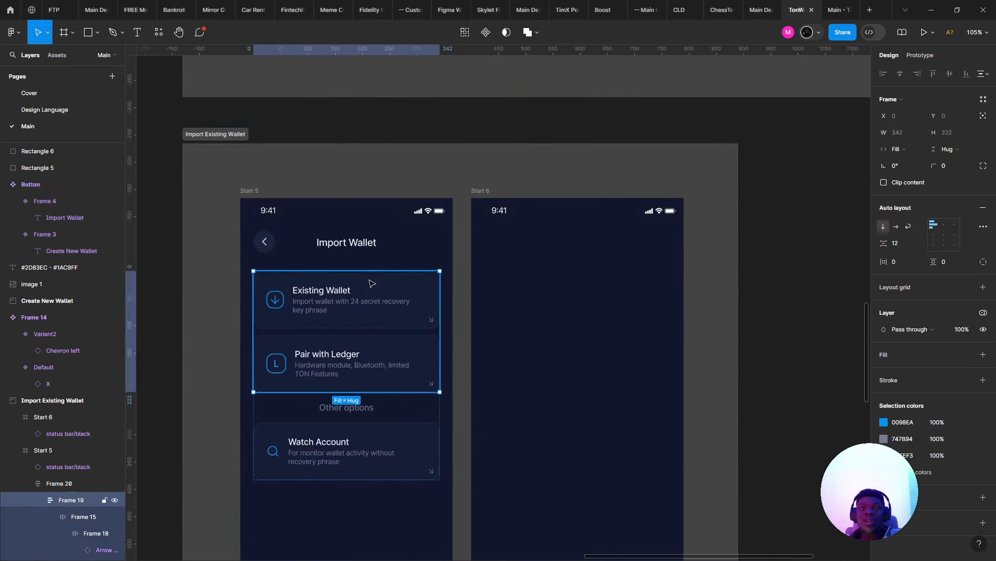
pyautogui.click(369, 313)
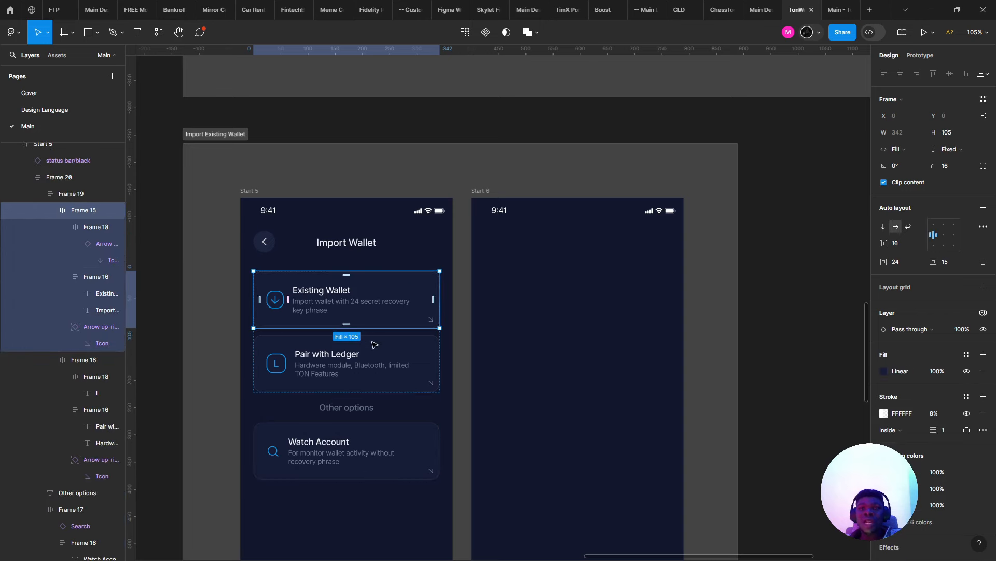
pyautogui.click(378, 363)
pyautogui.click(367, 311)
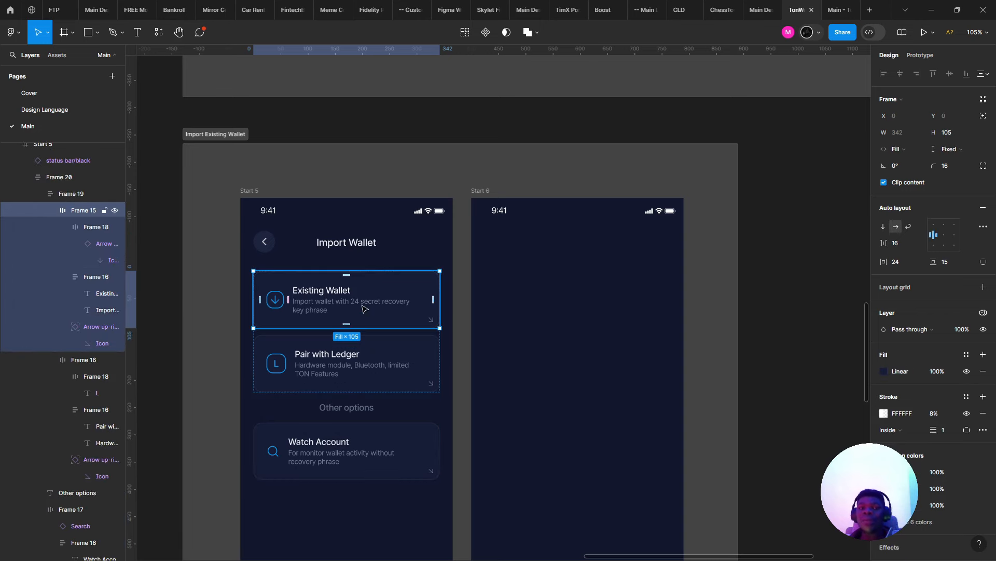
pyautogui.moveTo(377, 267); pyautogui.dragTo(418, 282)
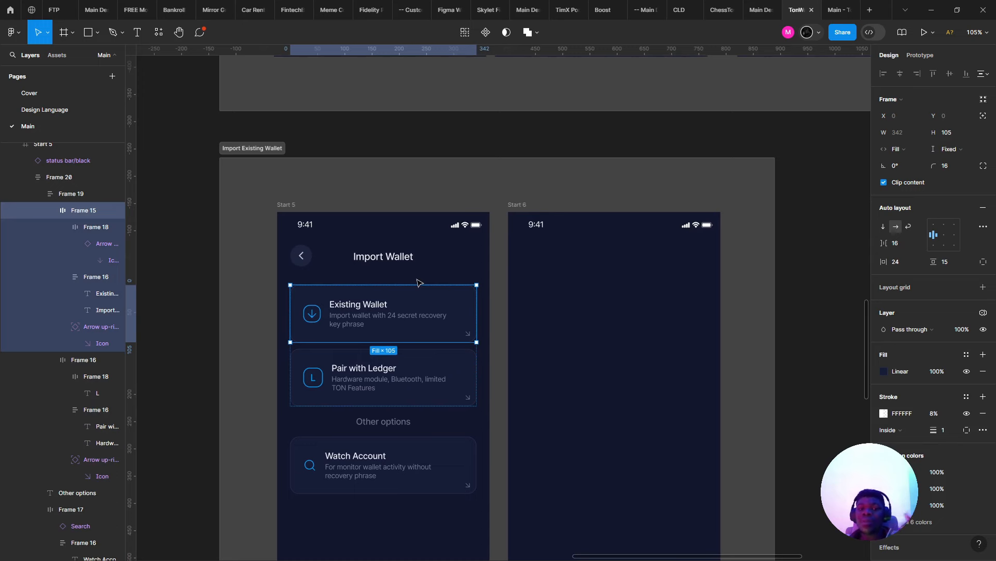
# - Drill back into the card group, checking Existing Wallet and Pair with Ledger individually
pyautogui.click(422, 271)
pyautogui.doubleClick(416, 305)
pyautogui.doubleClick(416, 304)
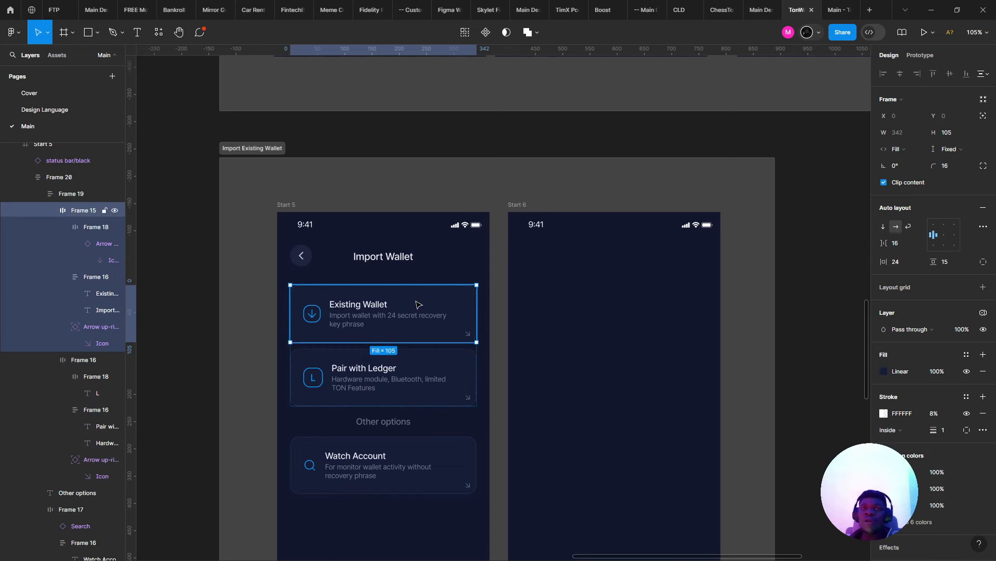
pyautogui.keyDown('shift'); pyautogui.click(429, 383); pyautogui.keyUp('shift')
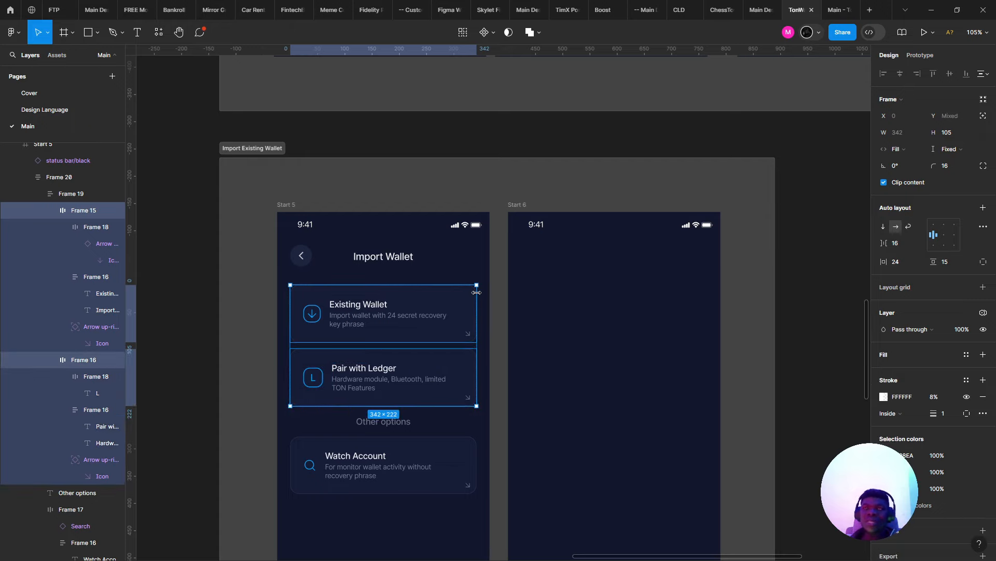
pyautogui.scroll(-1, 468, 291)
pyautogui.scroll(8, 343, 259)
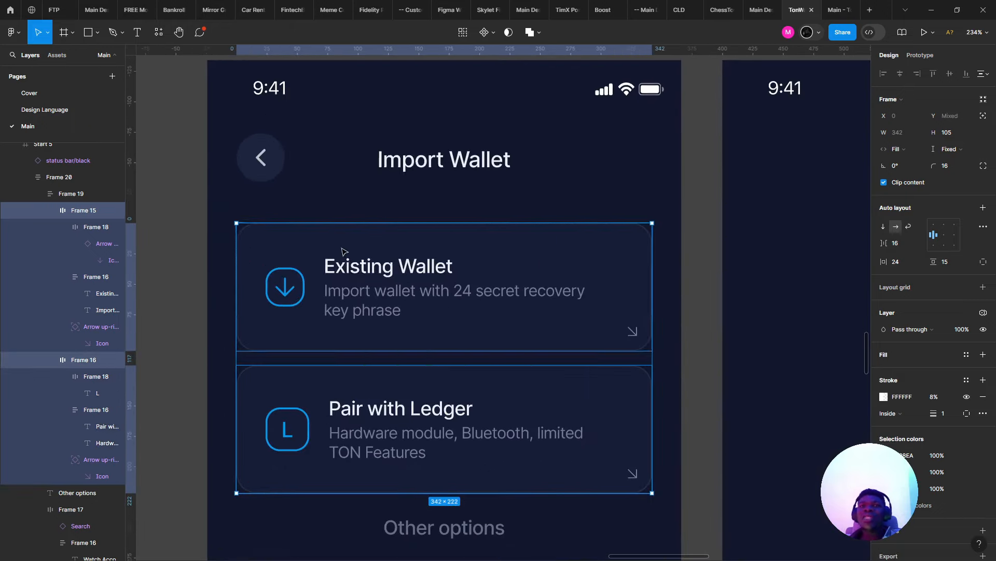
pyautogui.click(356, 272)
pyautogui.scroll(-10, 356, 271)
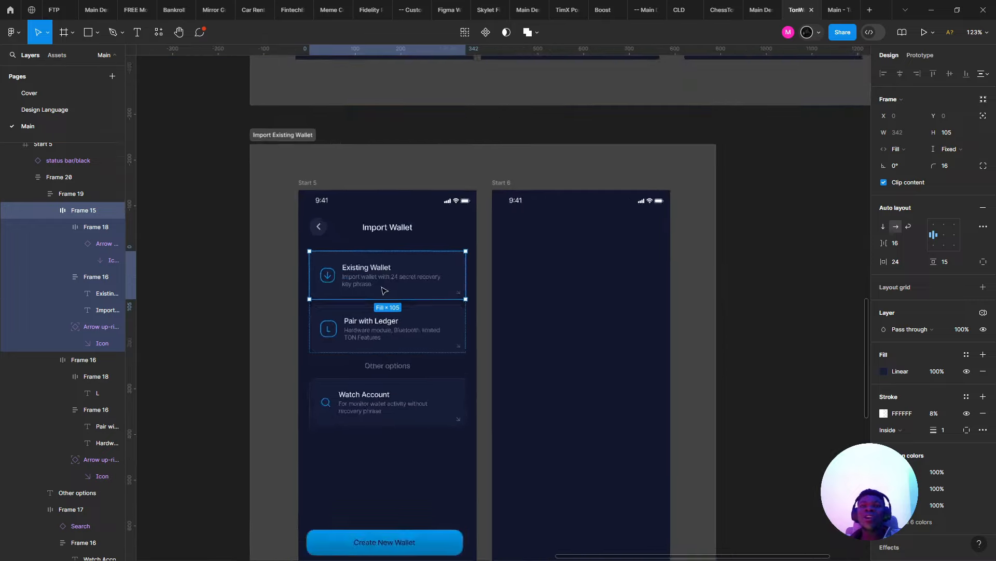
pyautogui.scroll(4, 298, 265)
pyautogui.scroll(-3, 545, 295)
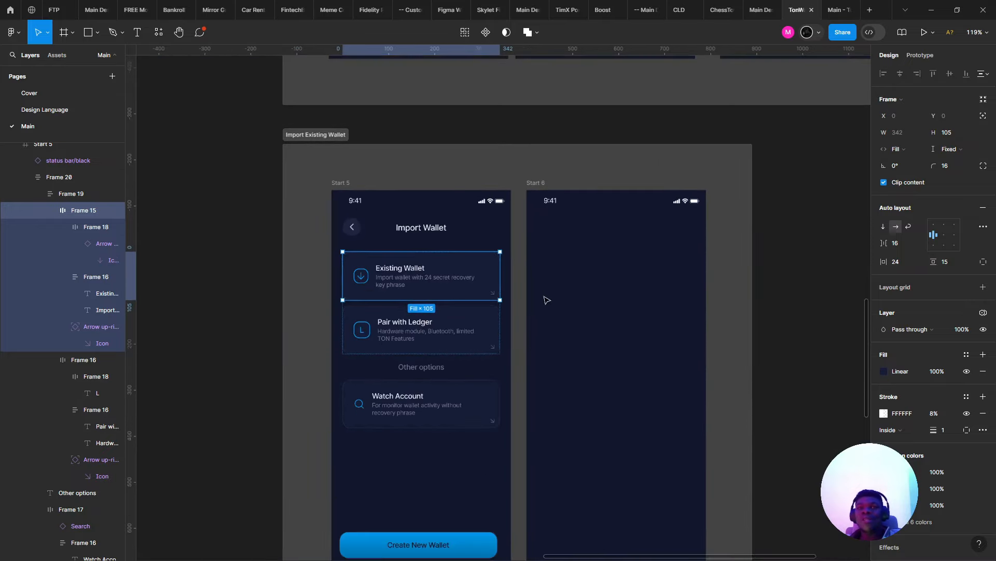
pyautogui.hscroll(-3, 448, 251)
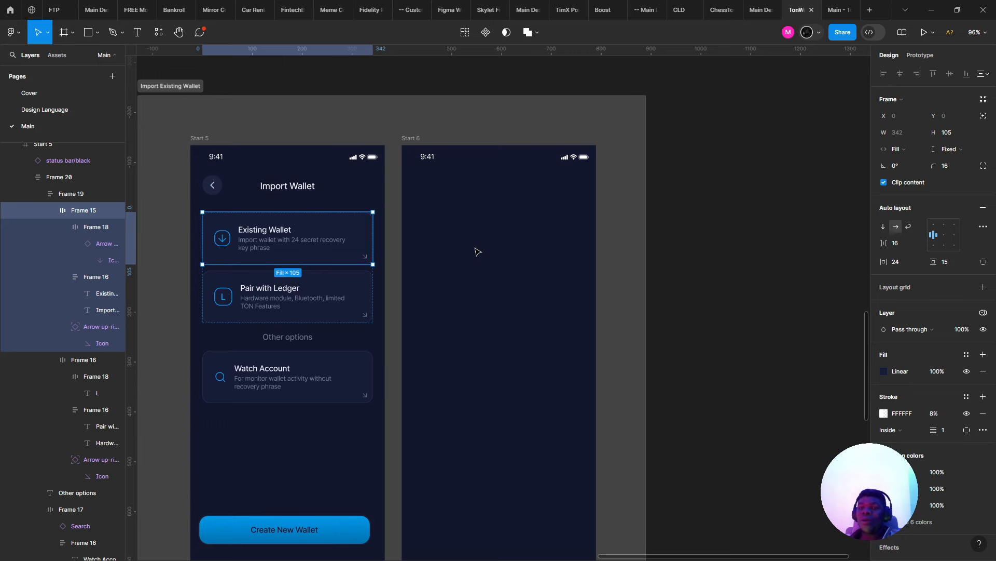
pyautogui.scroll(-2, 483, 245)
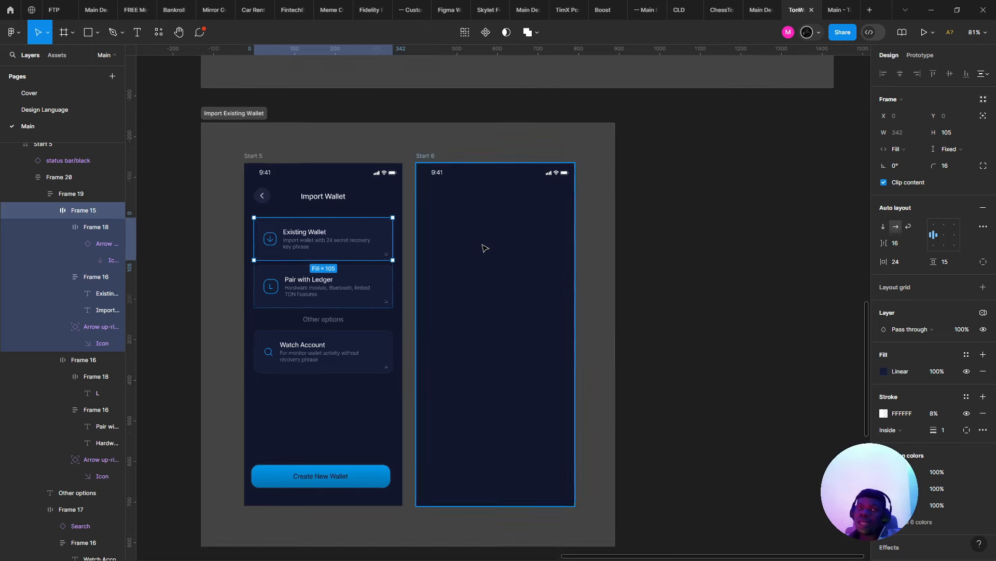
# - Preview the Import Wallet prototype, return to the design file, and flip to the Meet window and back
pyautogui.click(837, 10)
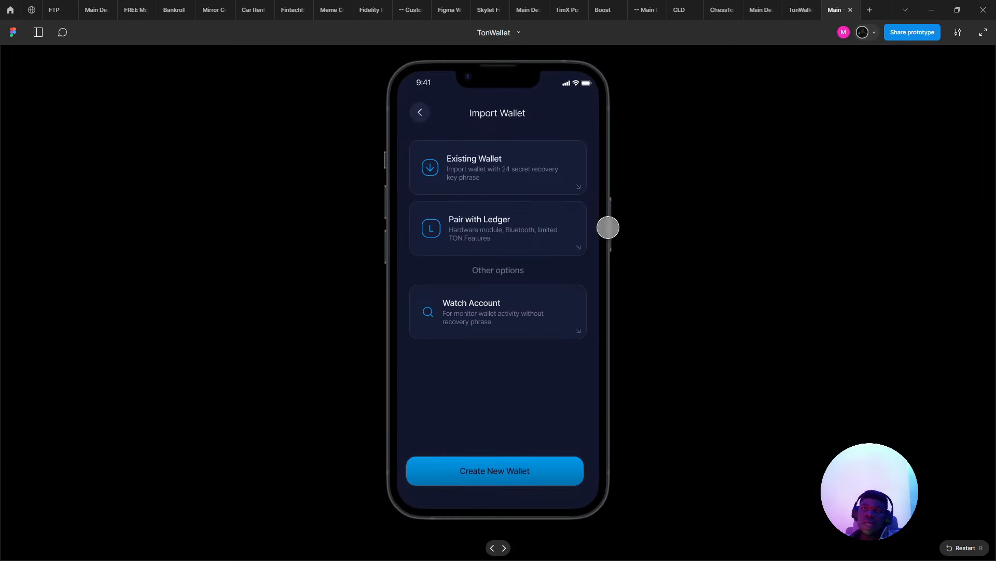
pyautogui.click(796, 6)
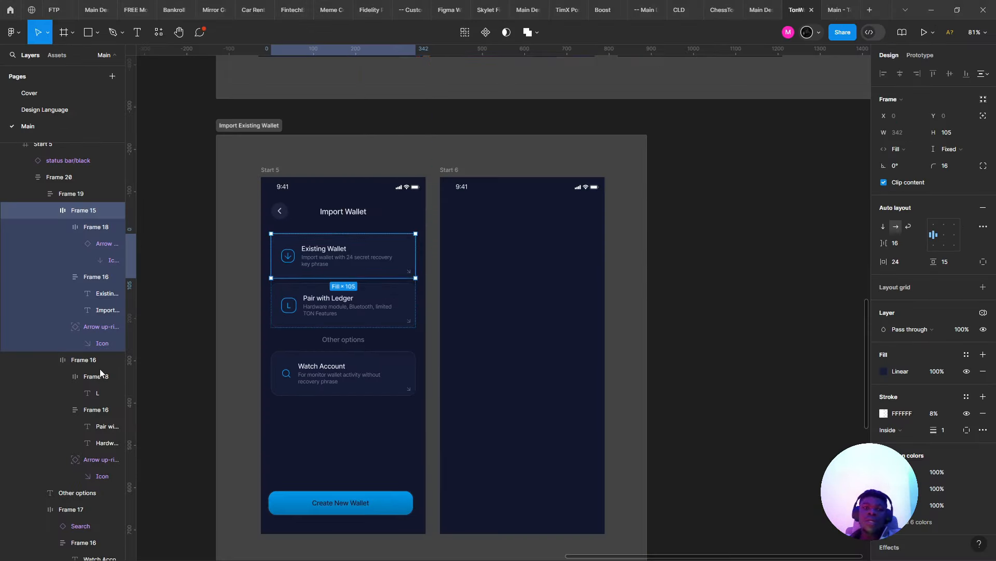
pyautogui.hotkey('alt', 'Tab')
pyautogui.hotkey('alt', 'Tab')
pyautogui.scroll(-3, 385, 343)
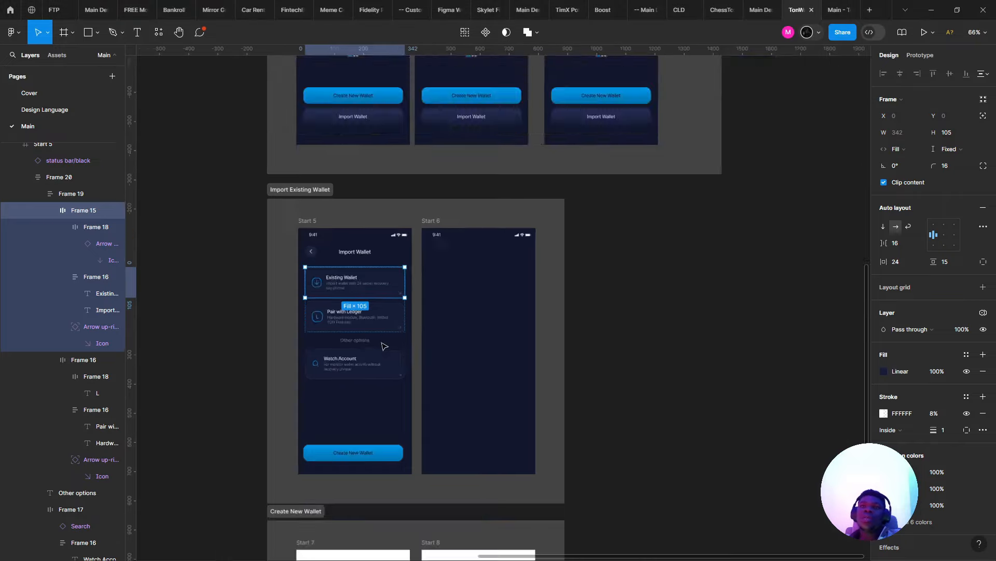
pyautogui.scroll(4, 385, 338)
pyautogui.hotkey('alt', 'Tab')
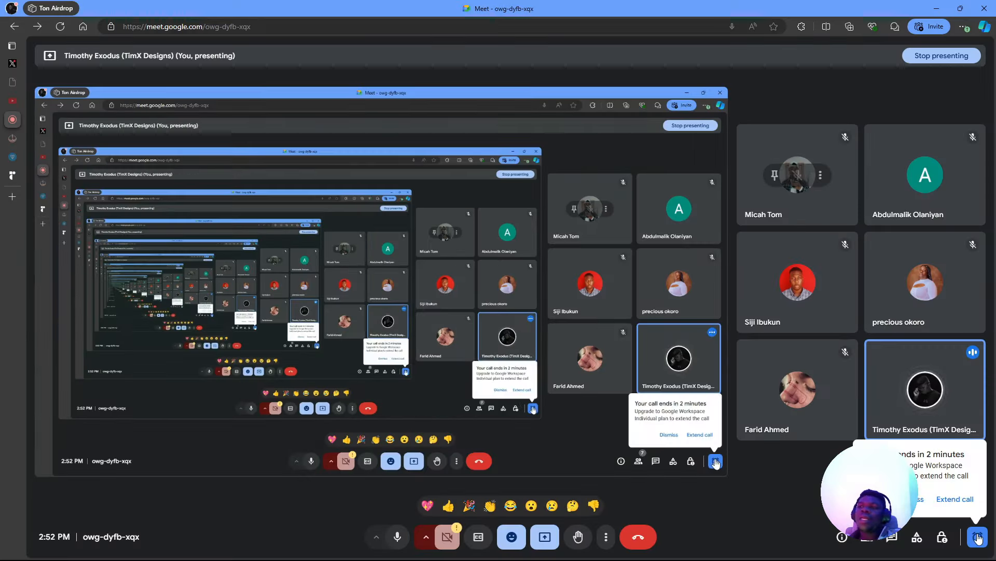
# - Open a new browser tab to Google Meet and start an instant meeting
pyautogui.hotkey('alt', 'Tab')
pyautogui.hotkey('alt', 'Tab')
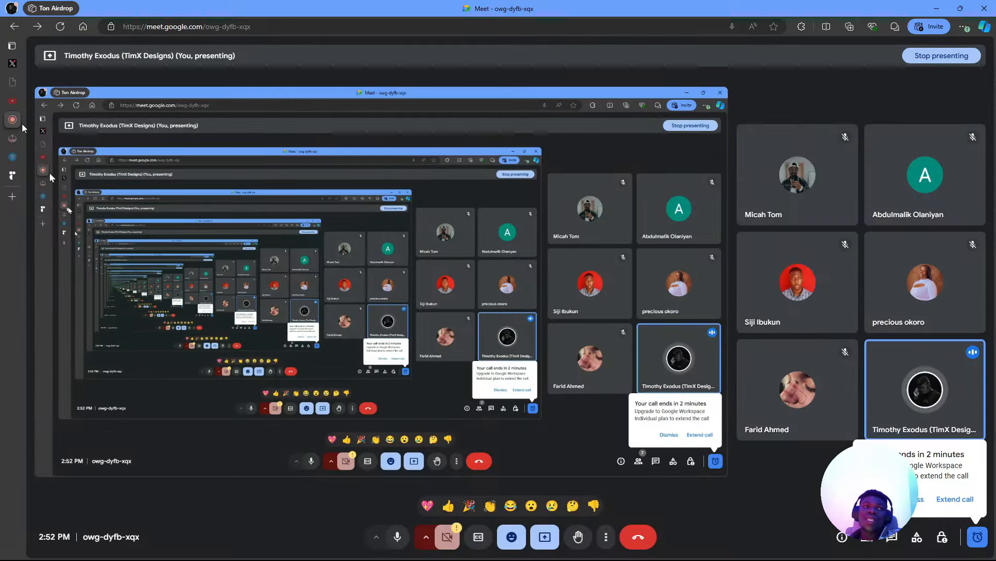
pyautogui.rightClick(5, 113)
pyautogui.click(48, 125)
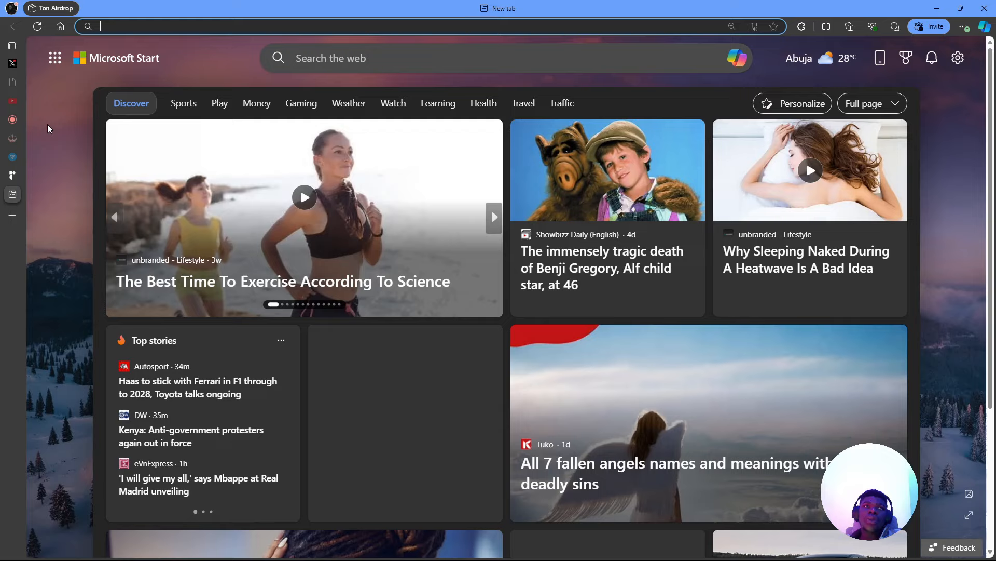
pyautogui.write('meet.google.com')
pyautogui.press('Return')
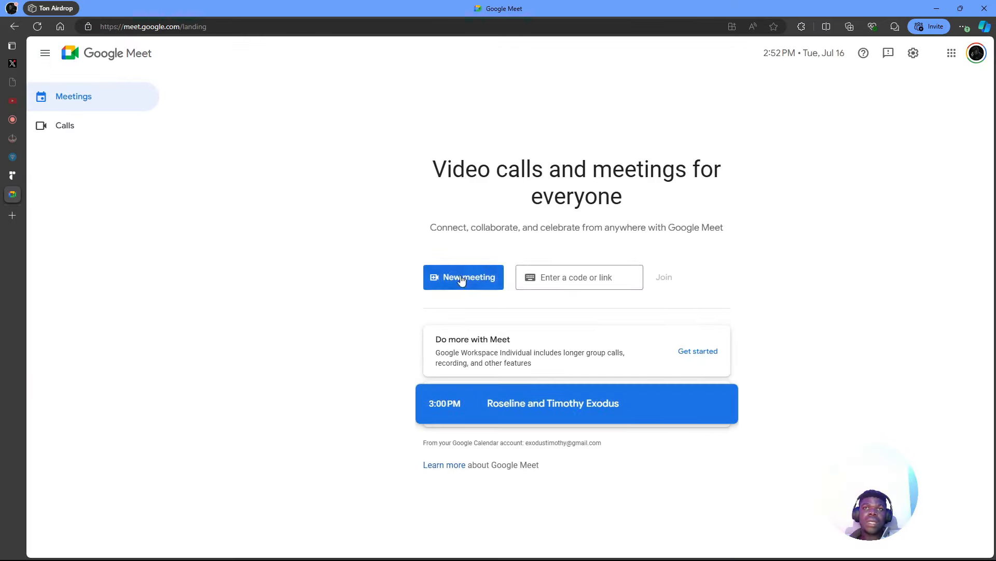
pyautogui.click(434, 287)
pyautogui.click(471, 335)
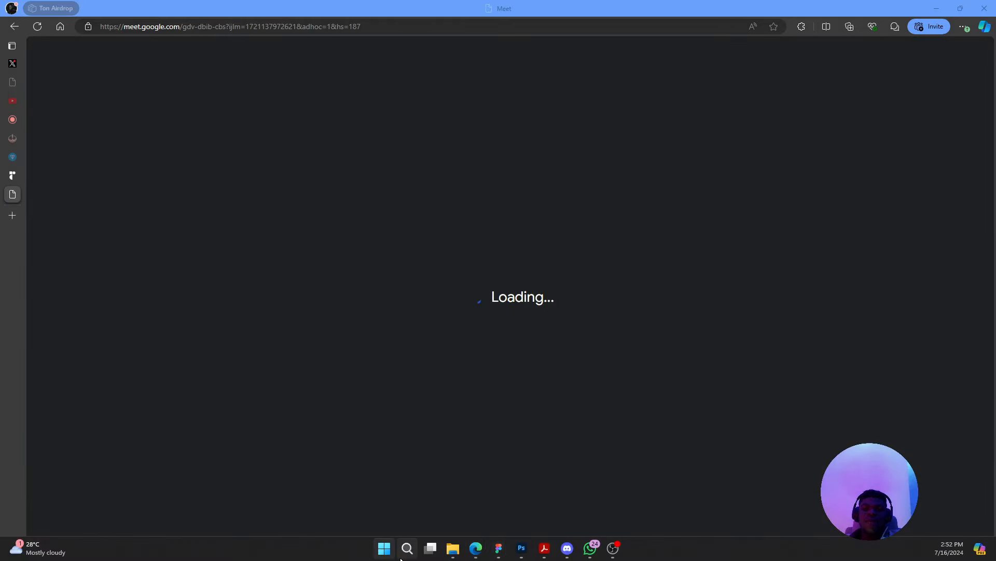
# - Move the new meeting's tab higher, return to the owg-dyfb-xqx call, and zoom the page out
pyautogui.moveTo(13, 194); pyautogui.dragTo(17, 147)
pyautogui.click(42, 120)
pyautogui.hotkey('ctrl', '-')
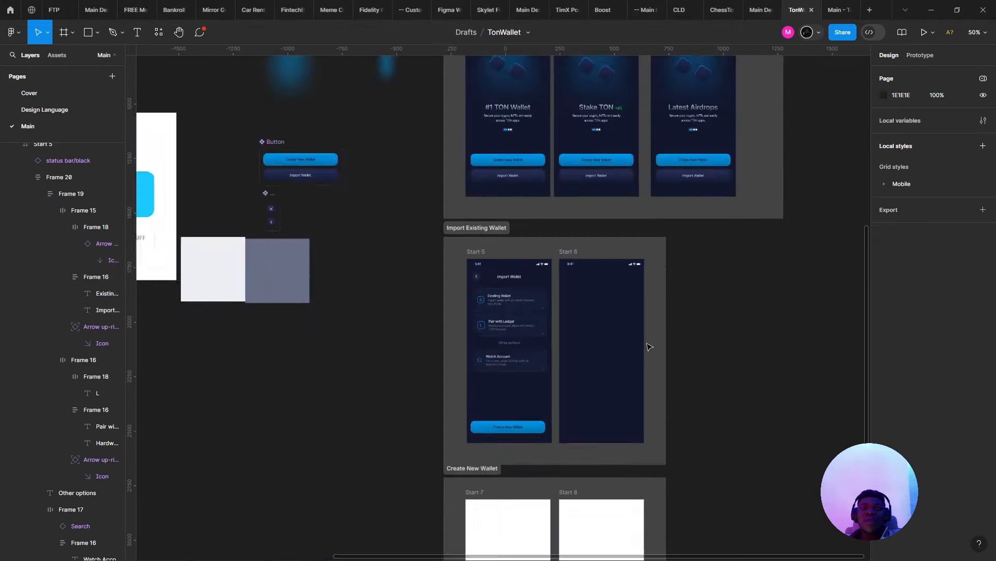
pyautogui.scroll(2, 626, 368)
pyautogui.scroll(4, 624, 366)
pyautogui.moveTo(509, 503); pyautogui.dragTo(474, 211)
pyautogui.scroll(-4, 471, 212)
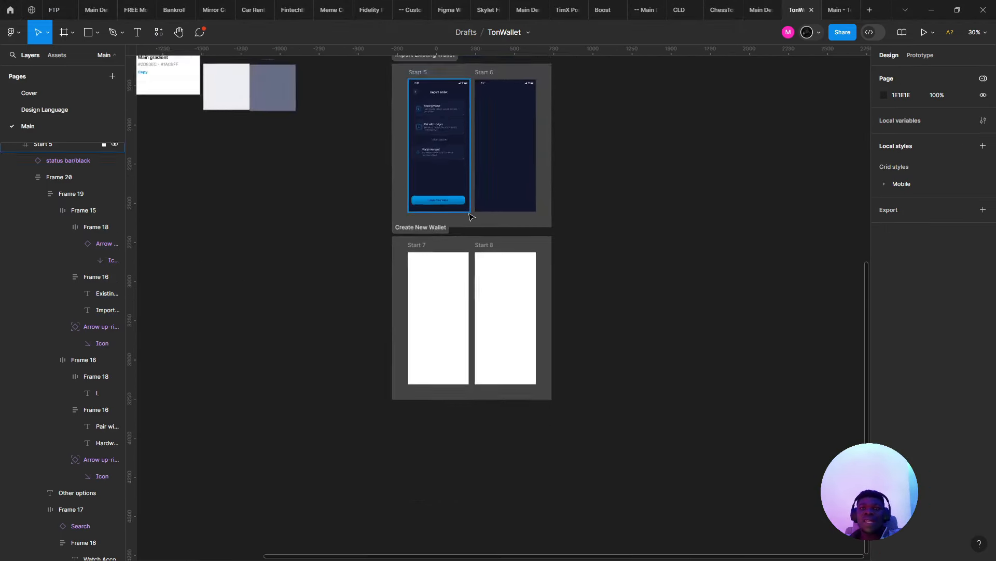
pyautogui.scroll(3, 470, 210)
pyautogui.click(448, 171)
pyautogui.scroll(5, 356, 338)
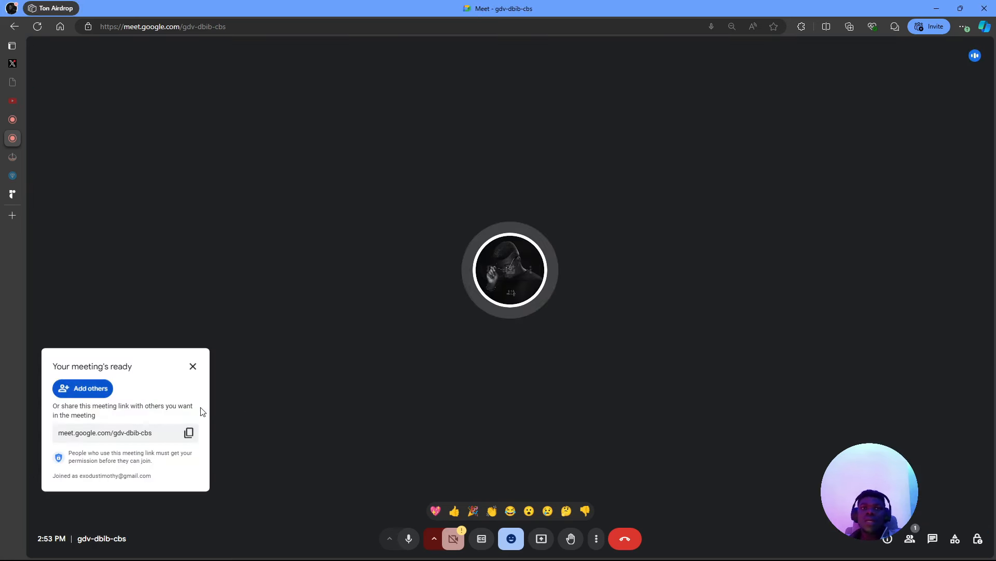
# - Copy the new meeting's invite link, return to the owg-dyfb-xqx call, close Activities and open Chat
pyautogui.click(188, 432)
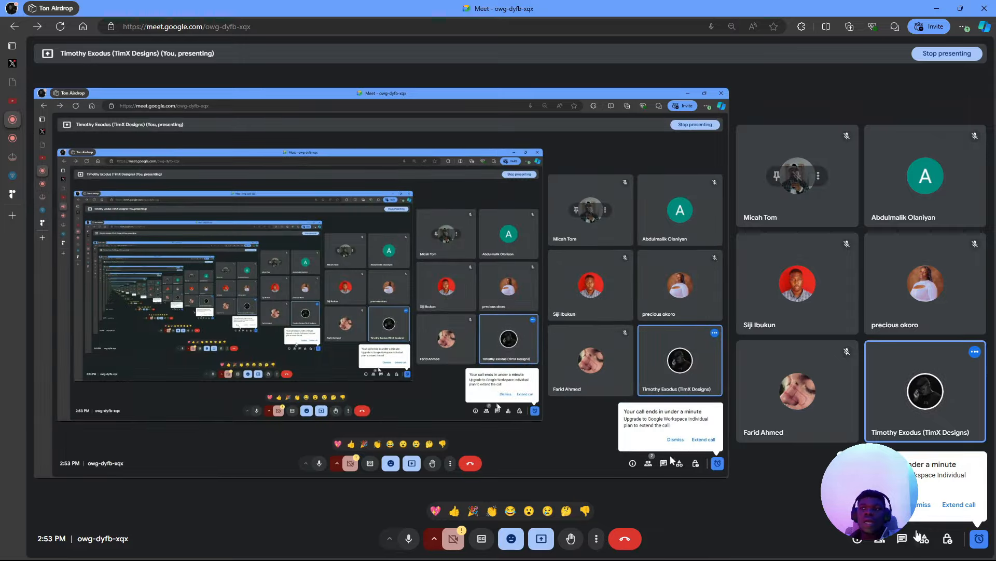
pyautogui.click(979, 538)
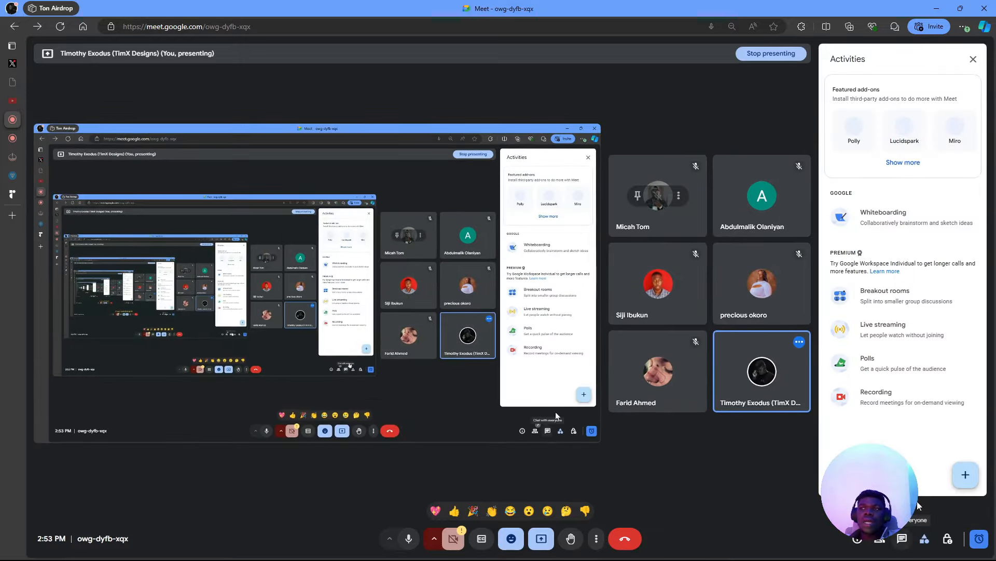
pyautogui.click(918, 552)
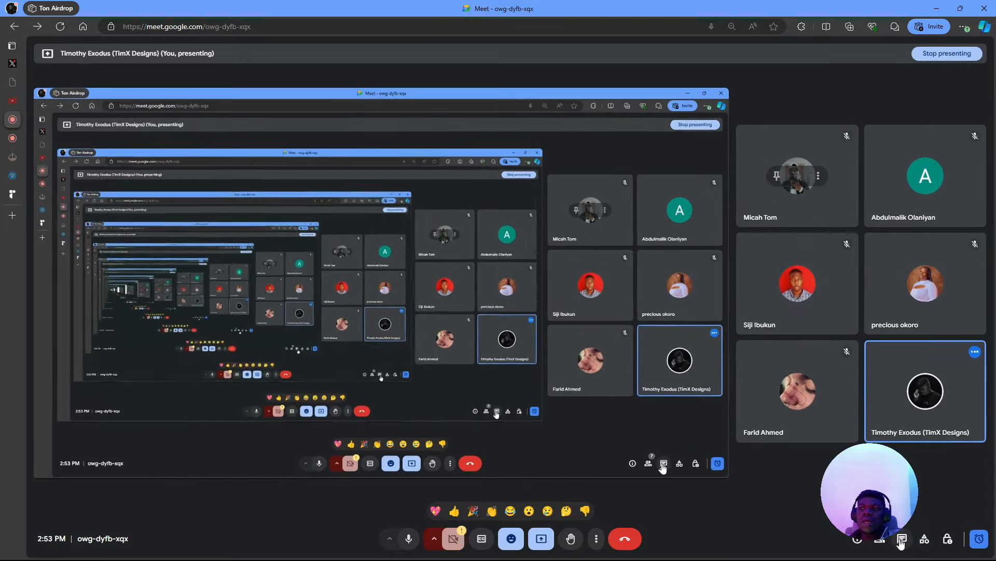
pyautogui.click(902, 538)
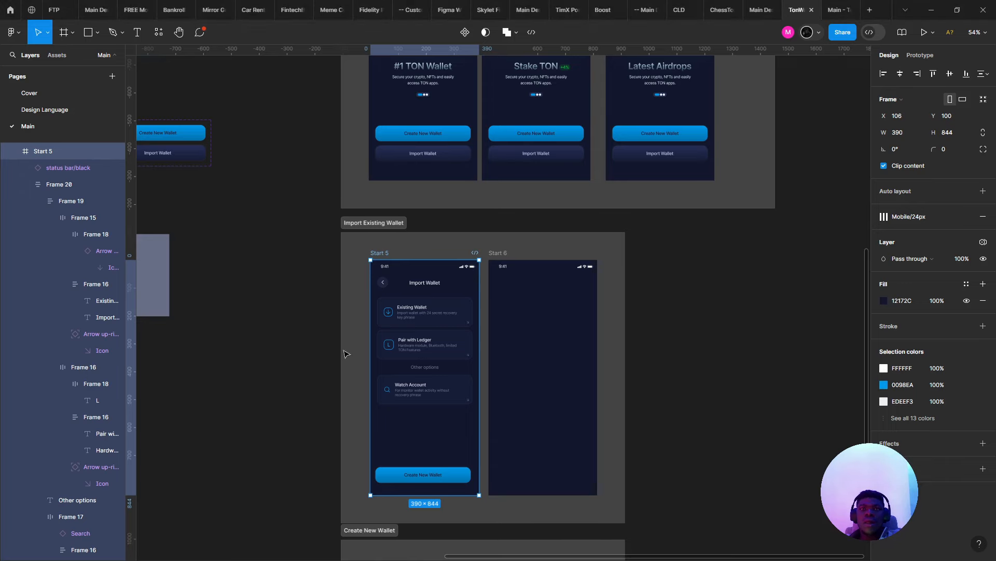
# - Zoom into the Start 5 and Start 6 frames, then restart the Main prototype preview with R
pyautogui.click(347, 354)
pyautogui.scroll(5, 395, 379)
pyautogui.moveTo(398, 380); pyautogui.dragTo(279, 353)
pyautogui.scroll(1, 264, 285)
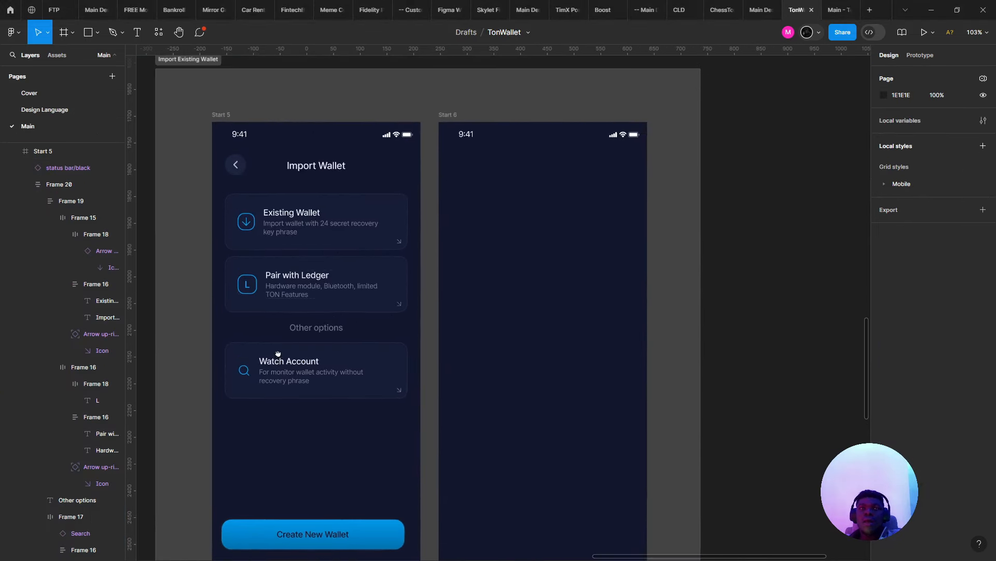
pyautogui.scroll(-3, 312, 332)
pyautogui.scroll(2, 345, 378)
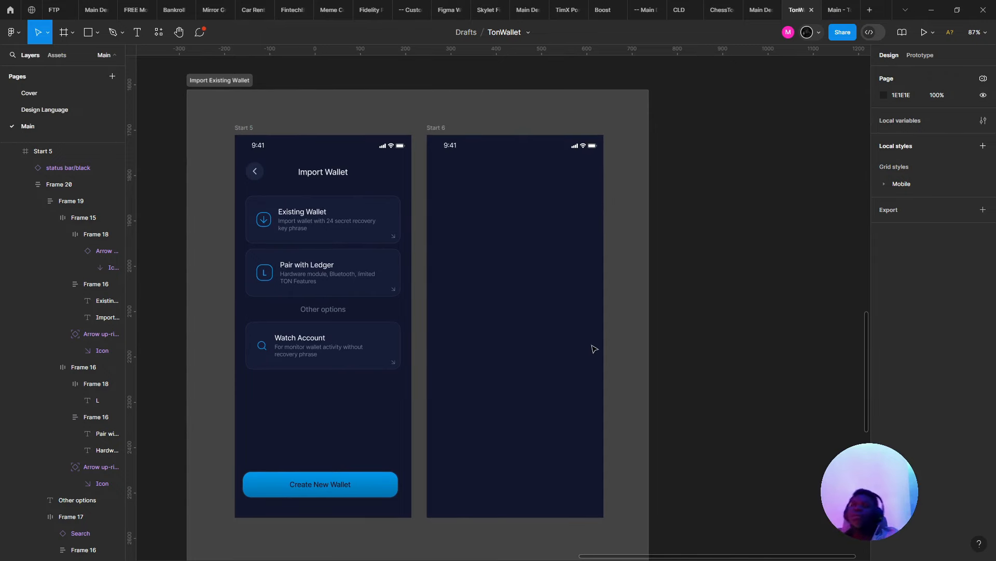
pyautogui.click(846, 6)
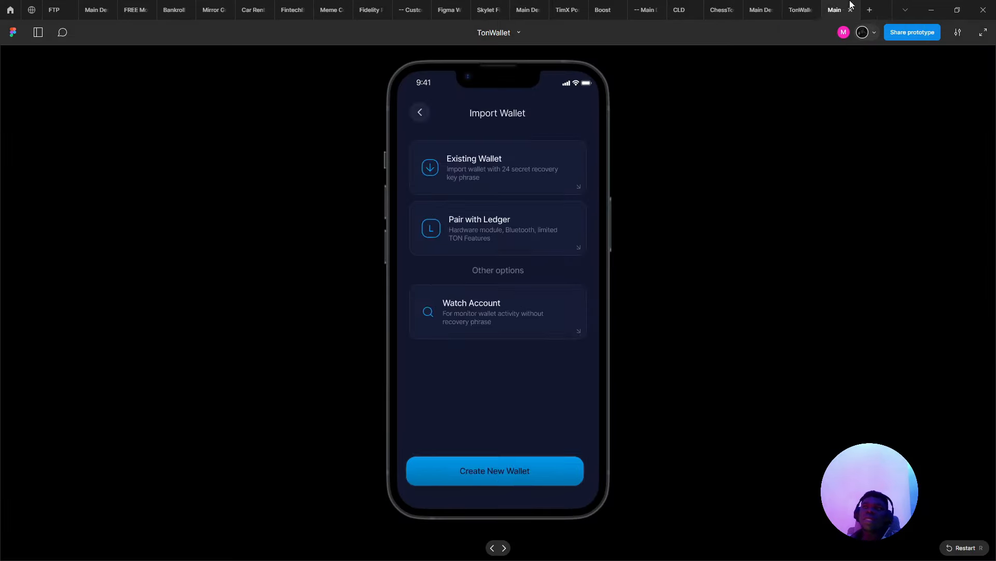
pyautogui.press('r')
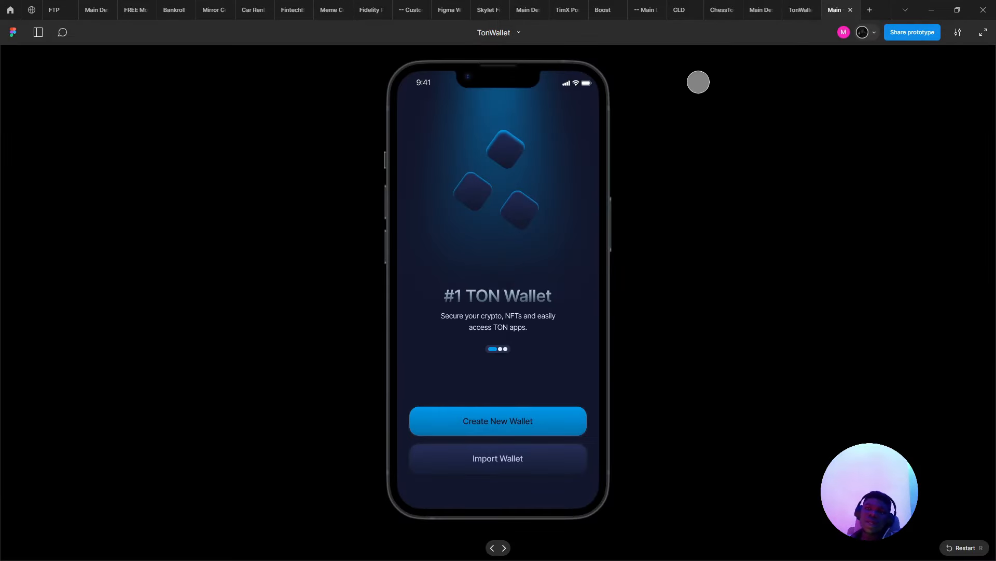
pyautogui.hotkey('alt', 'Tab')
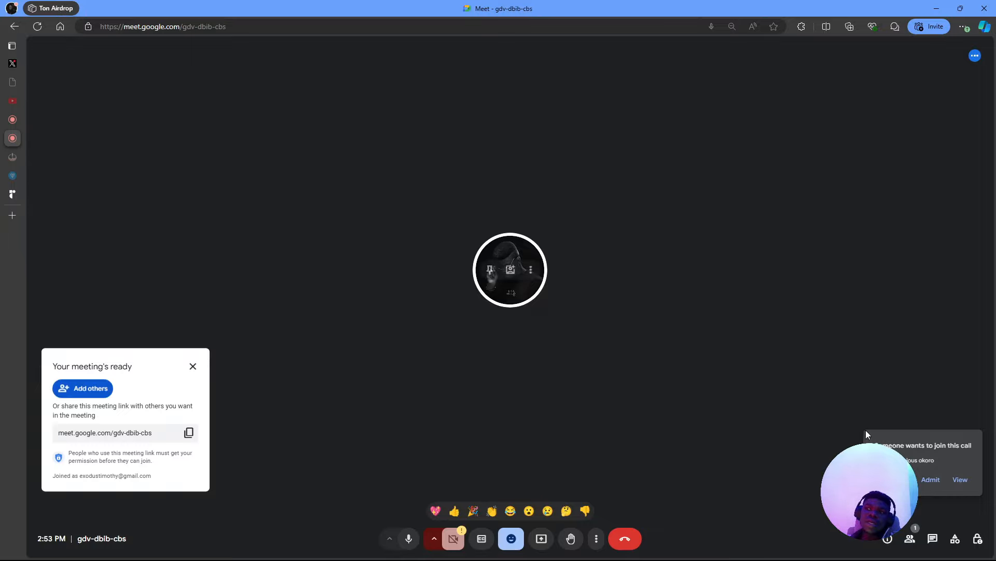
# - Admit the waiting guest to the gdv-dbib-cbs meeting, check the other call, then return to the Figma prototype
pyautogui.click(930, 479)
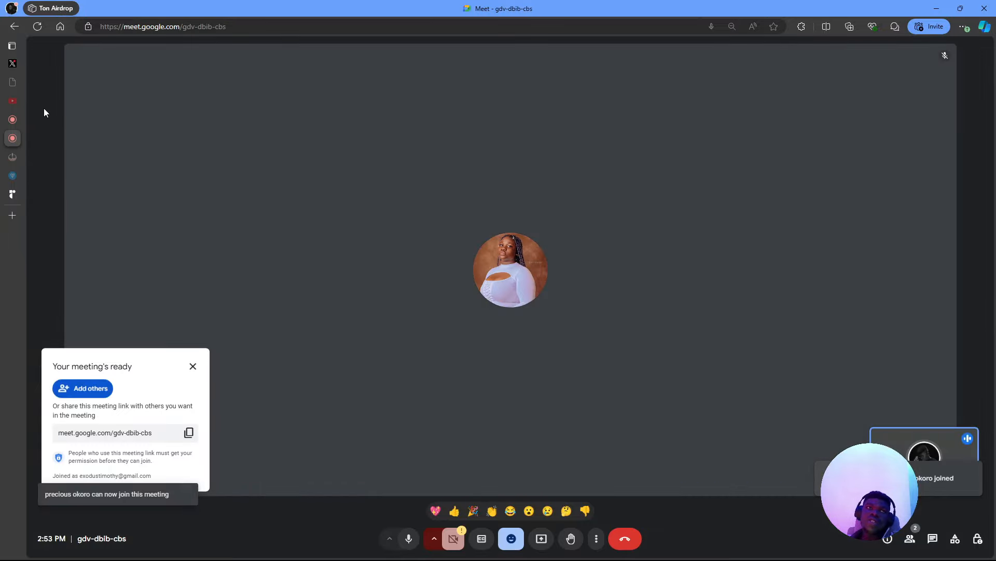
pyautogui.click(21, 120)
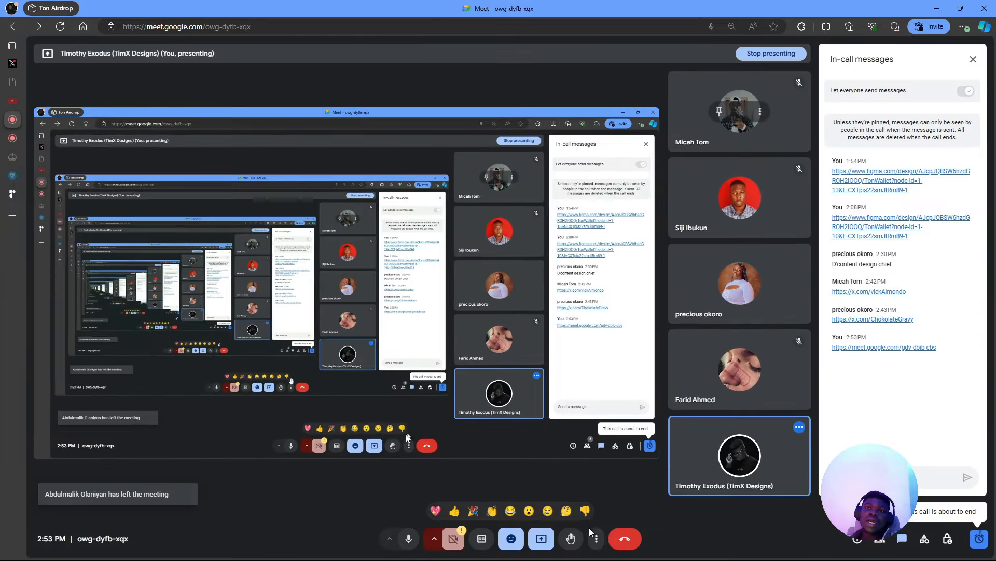
pyautogui.click(12, 138)
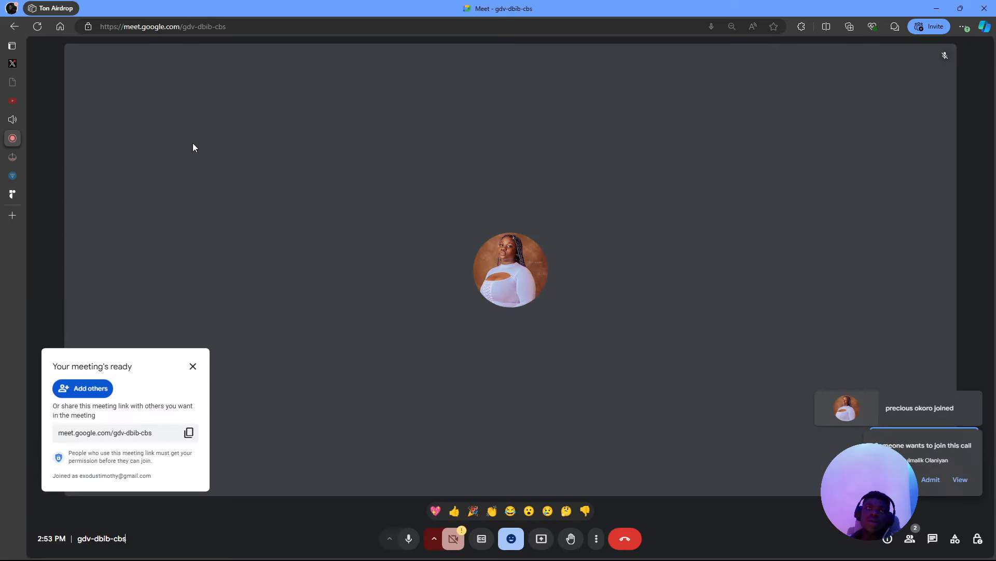
pyautogui.click(929, 482)
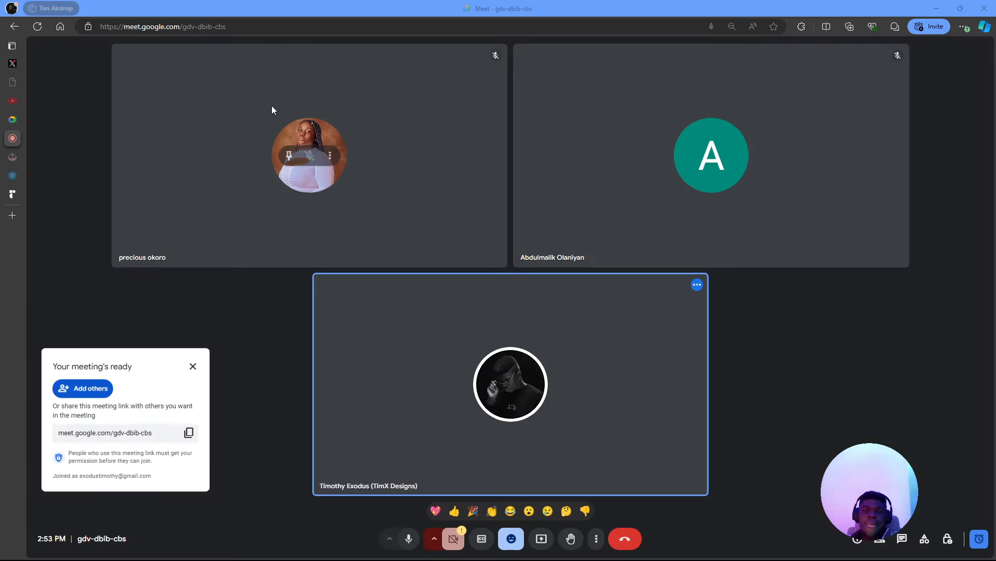
pyautogui.hotkey('alt', 'Tab')
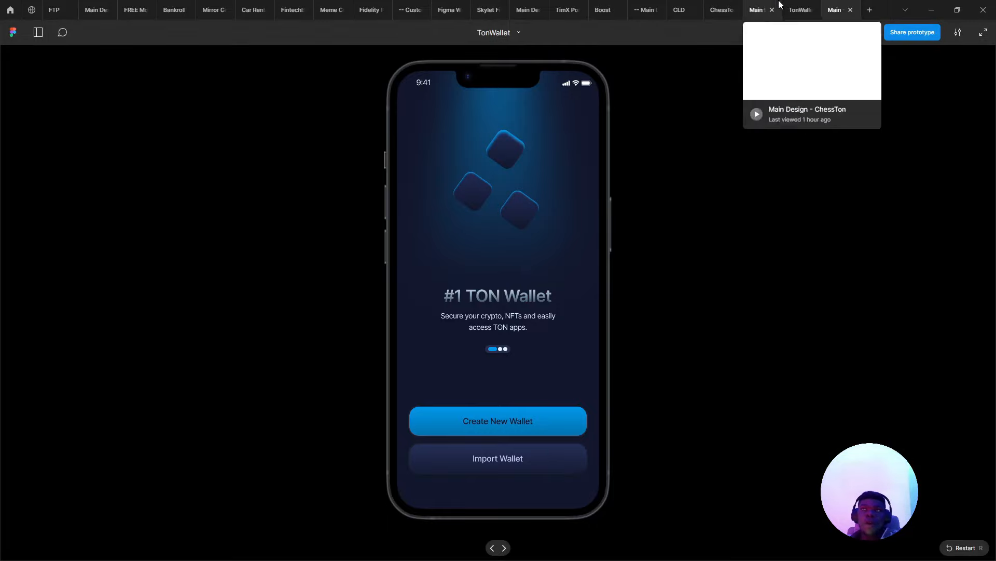
# - Position the Create New Wallet button on the Import Wallet screen at X 18, Y 743
pyautogui.click(800, 10)
pyautogui.keyDown('ctrl'); pyautogui.scroll(-5, 467, 259); pyautogui.keyUp('ctrl')
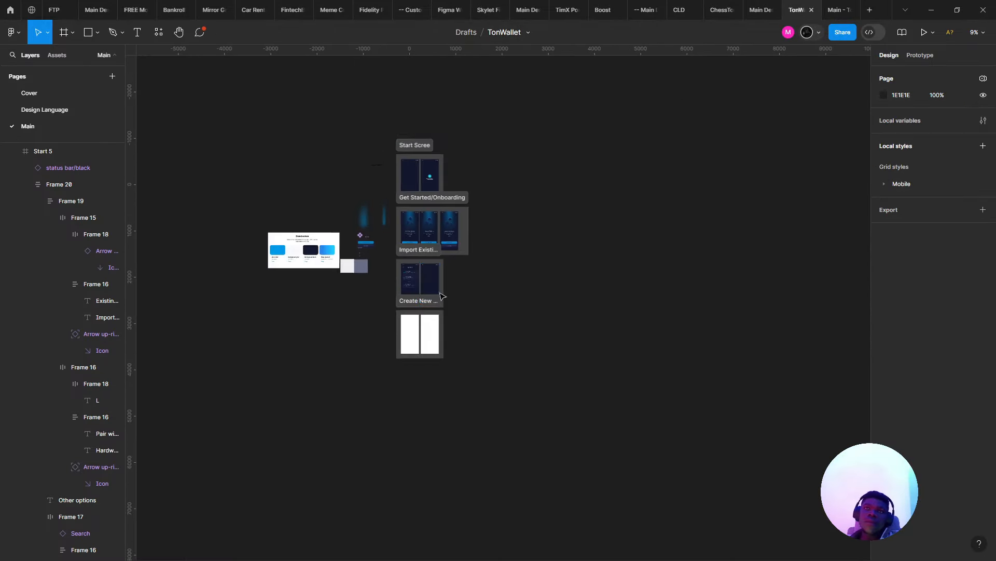
pyautogui.keyDown('ctrl'); pyautogui.scroll(6, 440, 296); pyautogui.keyUp('ctrl')
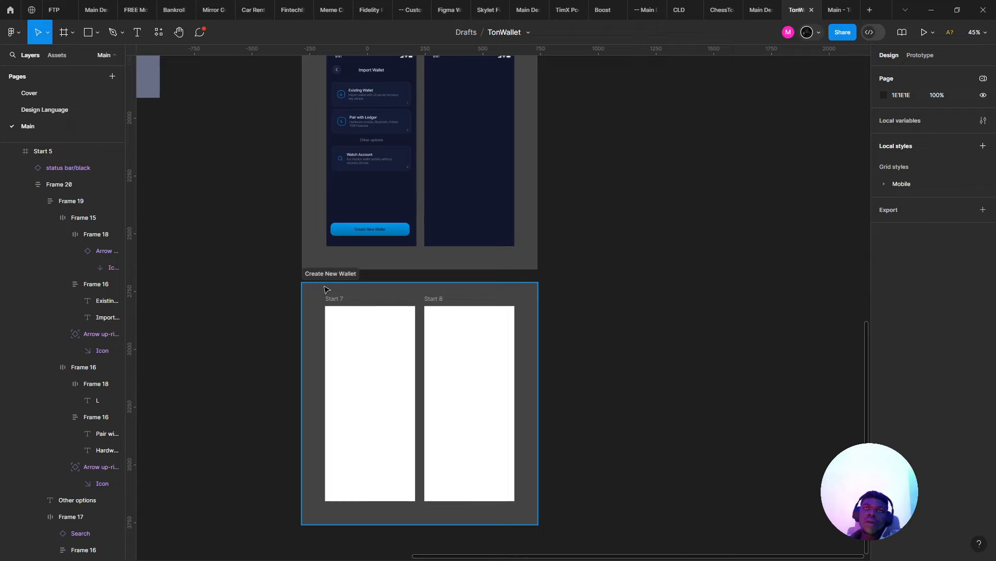
pyautogui.scroll(3, 326, 289)
pyautogui.keyDown('ctrl'); pyautogui.scroll(5, 364, 256); pyautogui.keyUp('ctrl')
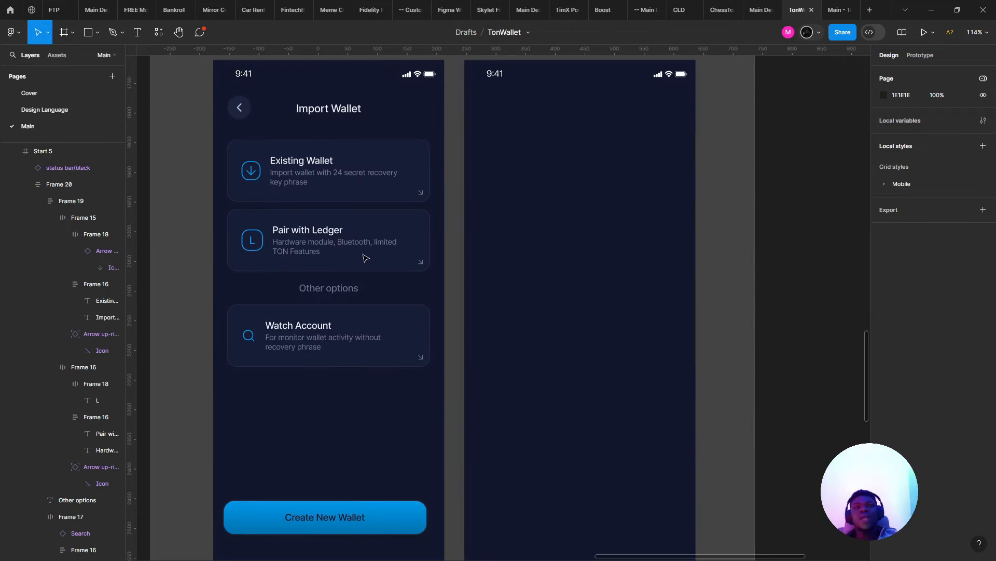
pyautogui.scroll(-3, 292, 391)
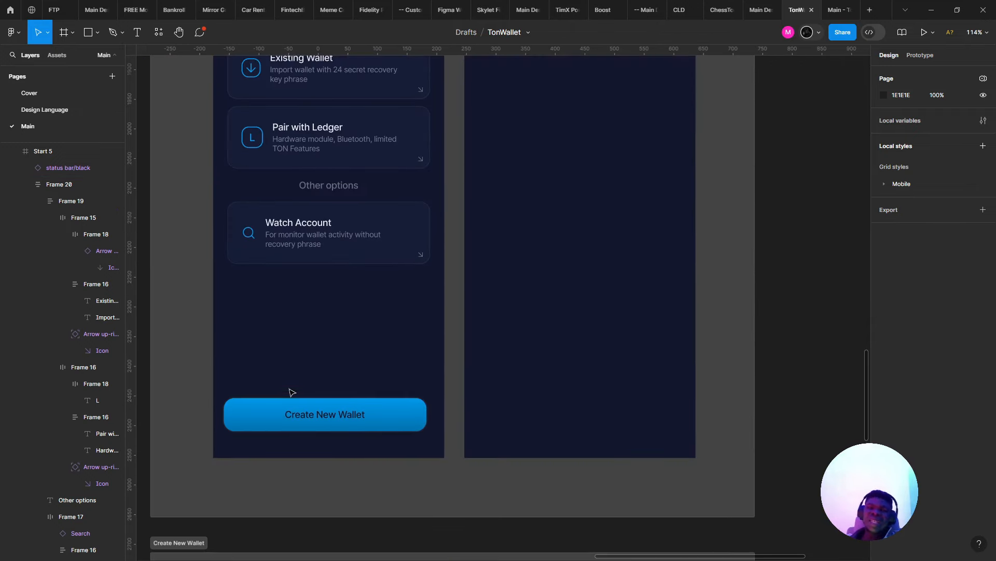
pyautogui.click(298, 415)
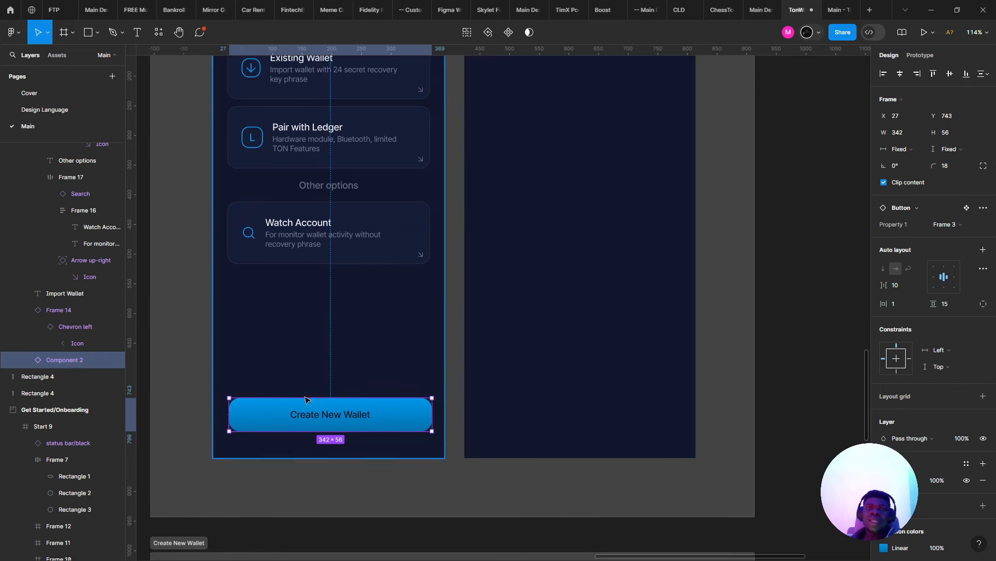
pyautogui.keyDown('ctrl'); pyautogui.scroll(1, 301, 421); pyautogui.keyUp('ctrl')
pyautogui.scroll(2, 306, 426)
pyautogui.keyDown('ctrl'); pyautogui.scroll(-3, 328, 229); pyautogui.keyUp('ctrl')
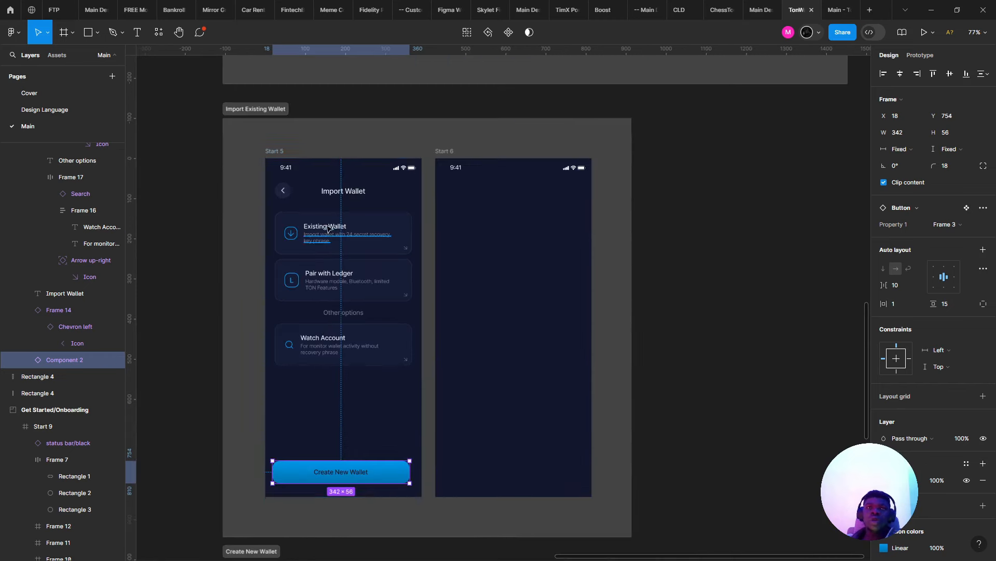
pyautogui.keyDown('ctrl'); pyautogui.scroll(2, 327, 229); pyautogui.keyUp('ctrl')
pyautogui.hotkey('ctrl', 'z')
# - Check the Import Wallet flow in the prototype preview, then start screen sharing in the meeting
pyautogui.hotkey('ctrl', 'alt', 'Return')
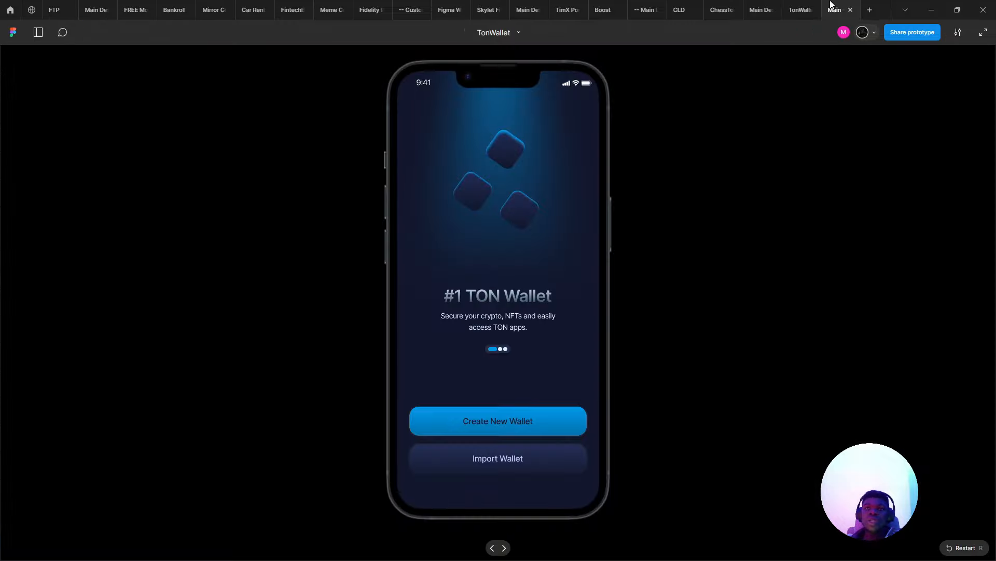
pyautogui.click(459, 469)
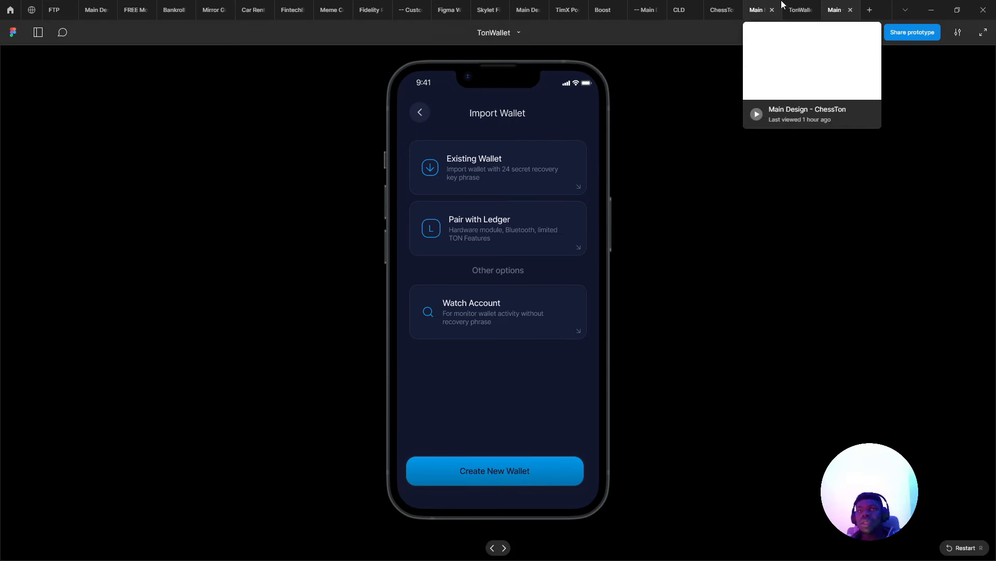
pyautogui.click(791, 6)
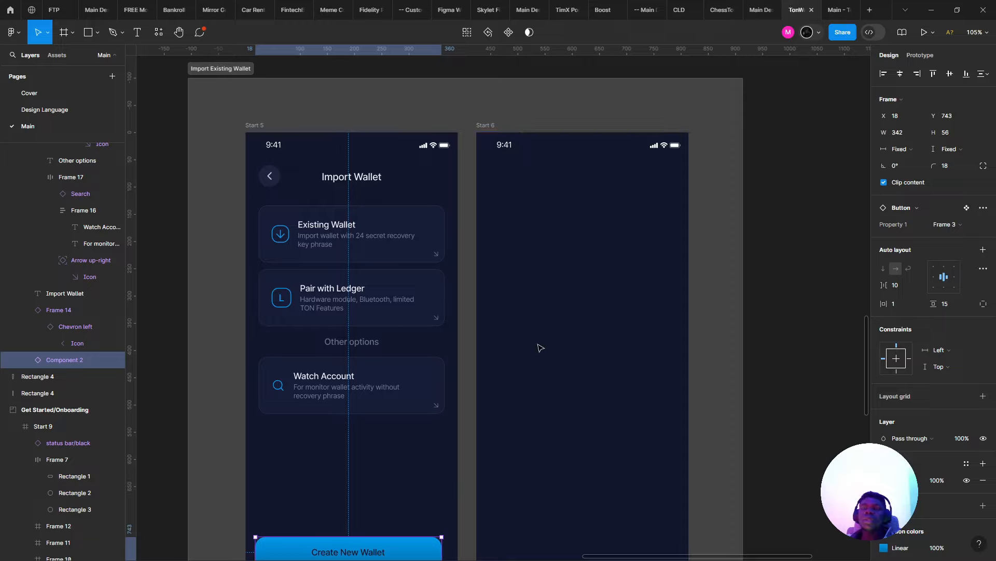
pyautogui.hotkey('alt', 'Tab')
pyautogui.click(542, 539)
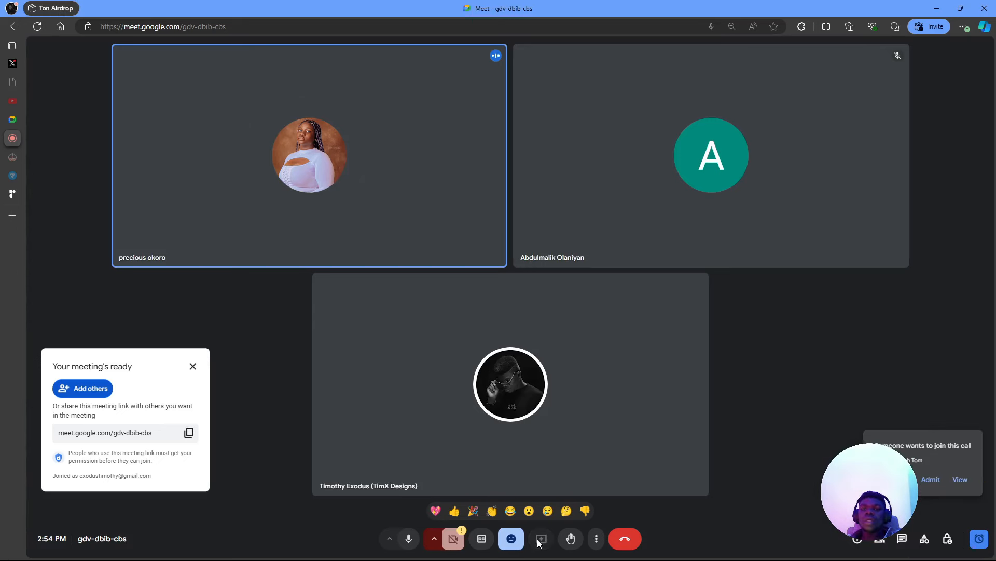
# - Share Screen 2 through the Entire Screen option, then admit the next waiting guest
pyautogui.click(627, 77)
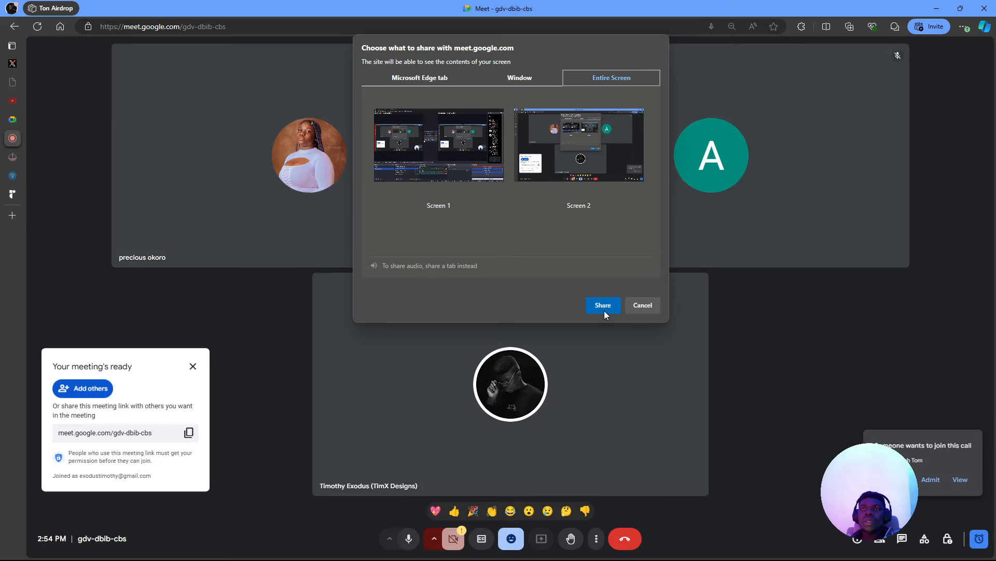
pyautogui.click(562, 178)
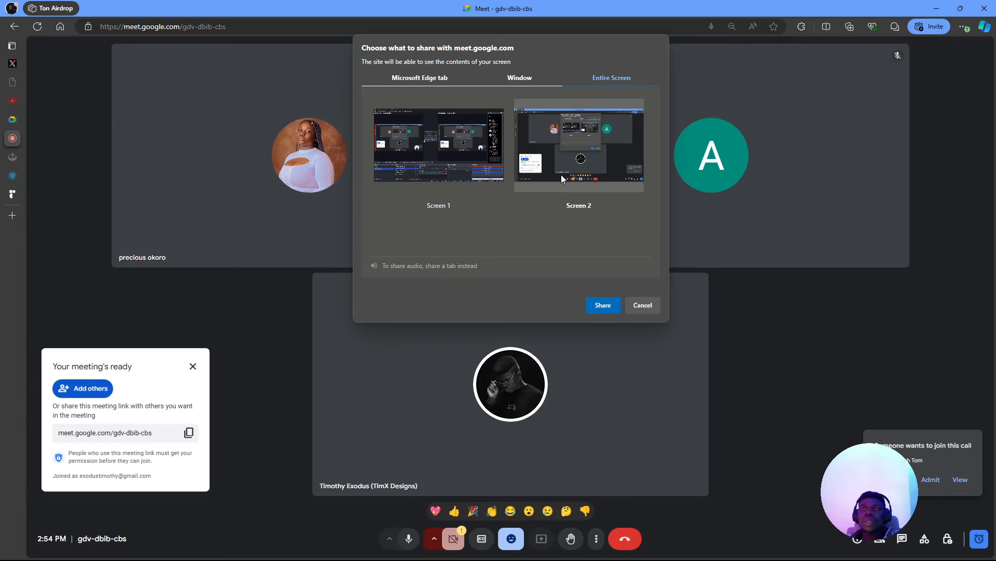
pyautogui.click(617, 305)
pyautogui.click(930, 480)
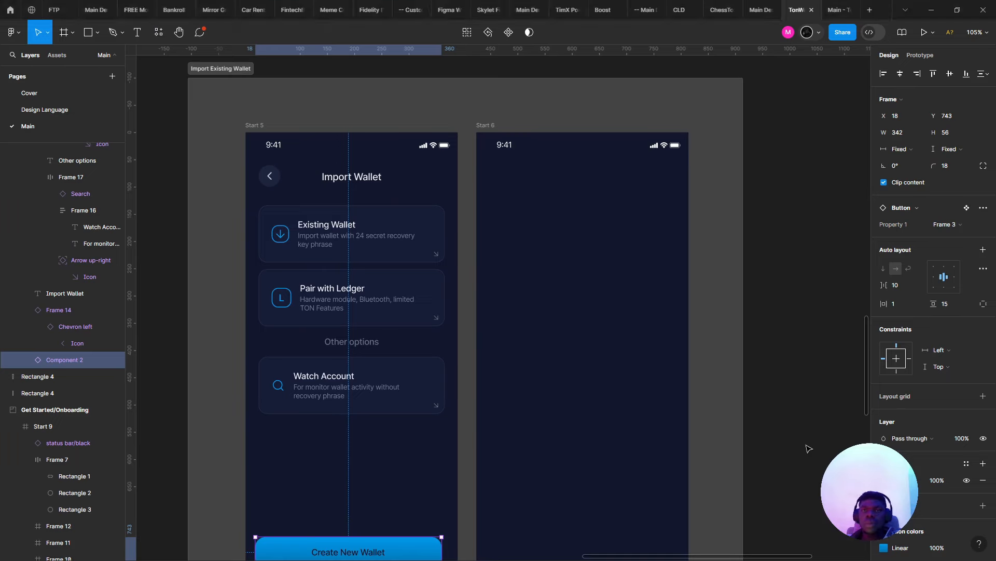
pyautogui.scroll(-3, 498, 319)
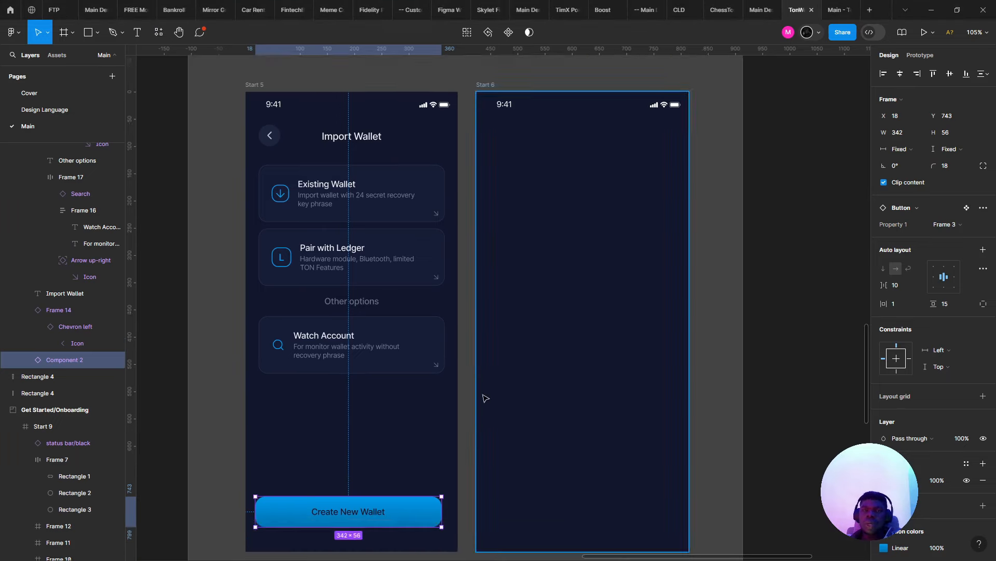
# - Deselect the Create New Wallet button and select the Start 5 screen frame
pyautogui.scroll(3, 498, 319)
pyautogui.scroll(5, 498, 319)
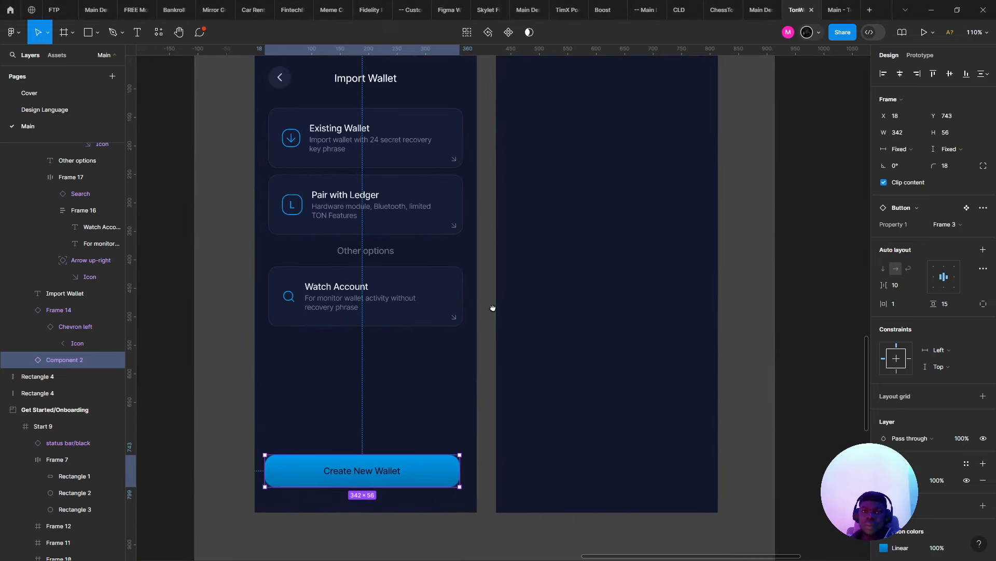
pyautogui.scroll(1, 493, 320)
pyautogui.scroll(-2, 467, 364)
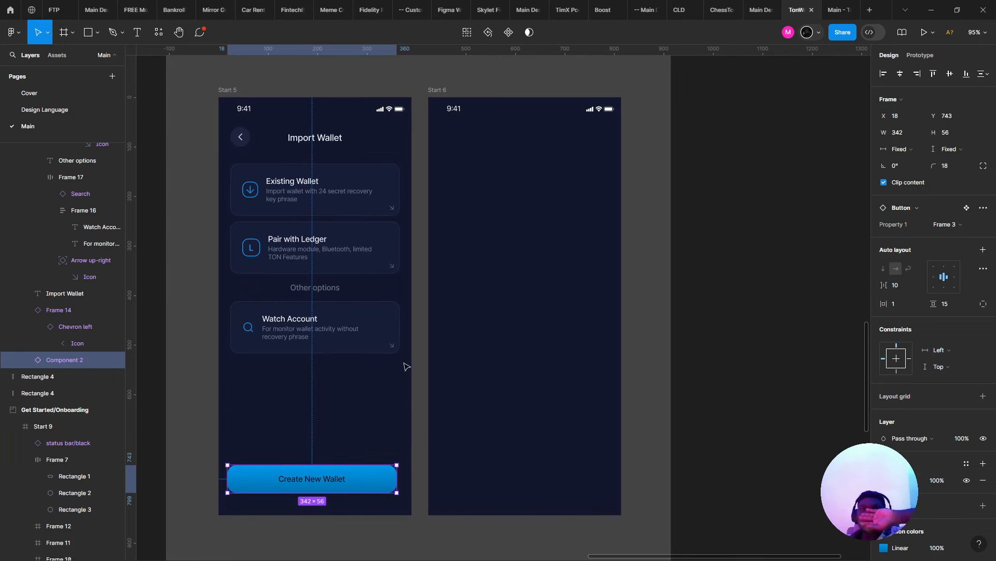
pyautogui.click(358, 422)
pyautogui.rightClick(353, 399)
pyautogui.click(272, 344)
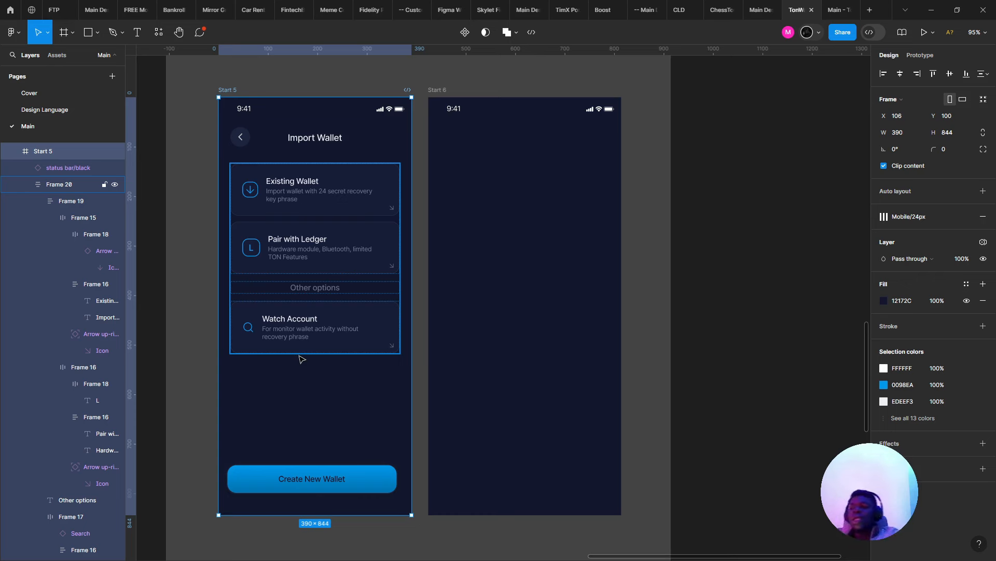
# - Delete the corner arrows from the Existing Wallet, Pair with Ledger and Watch Account cards
pyautogui.scroll(5, 393, 296)
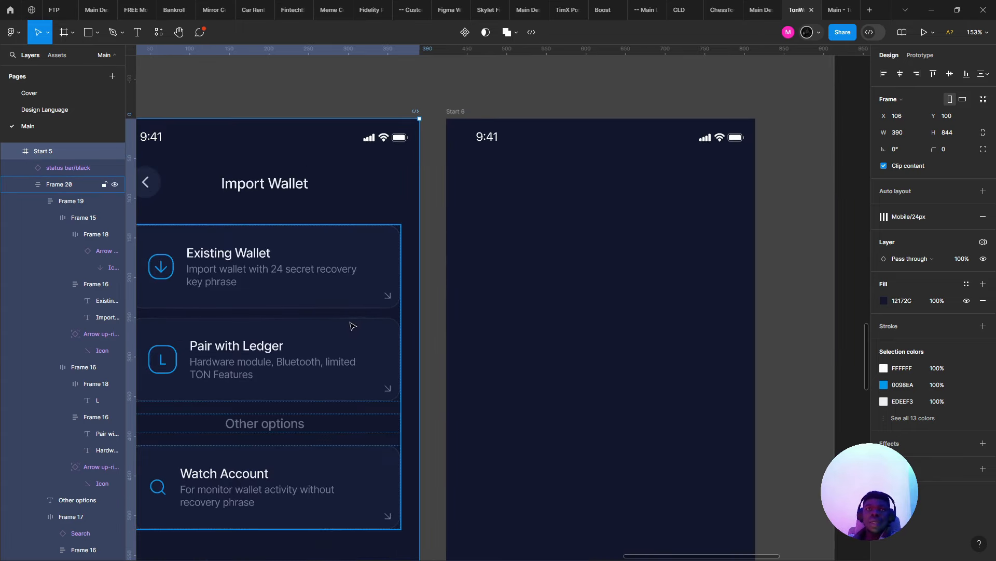
pyautogui.click(393, 295)
pyautogui.click(387, 295)
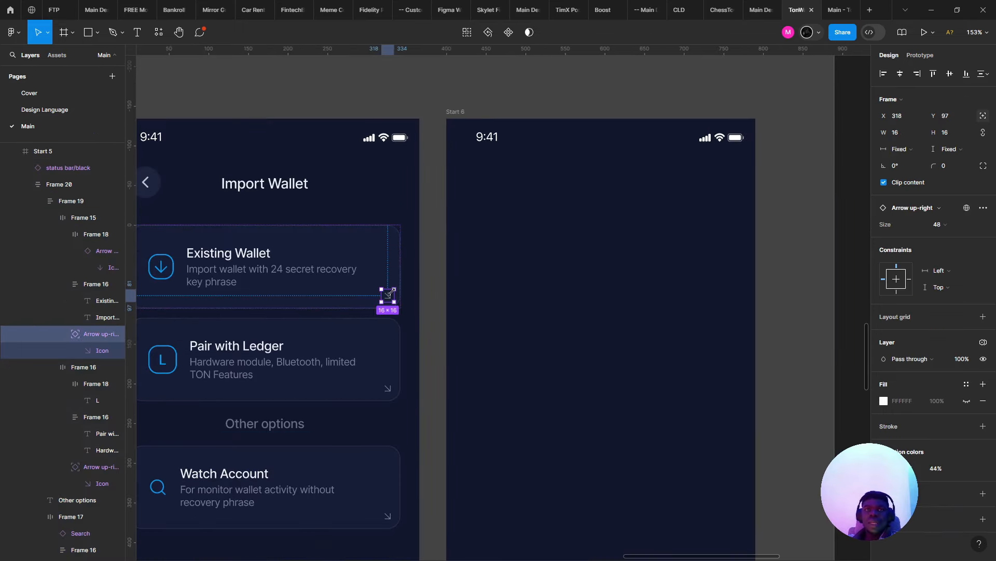
pyautogui.press('Delete')
pyautogui.click(392, 390)
pyautogui.click(387, 388)
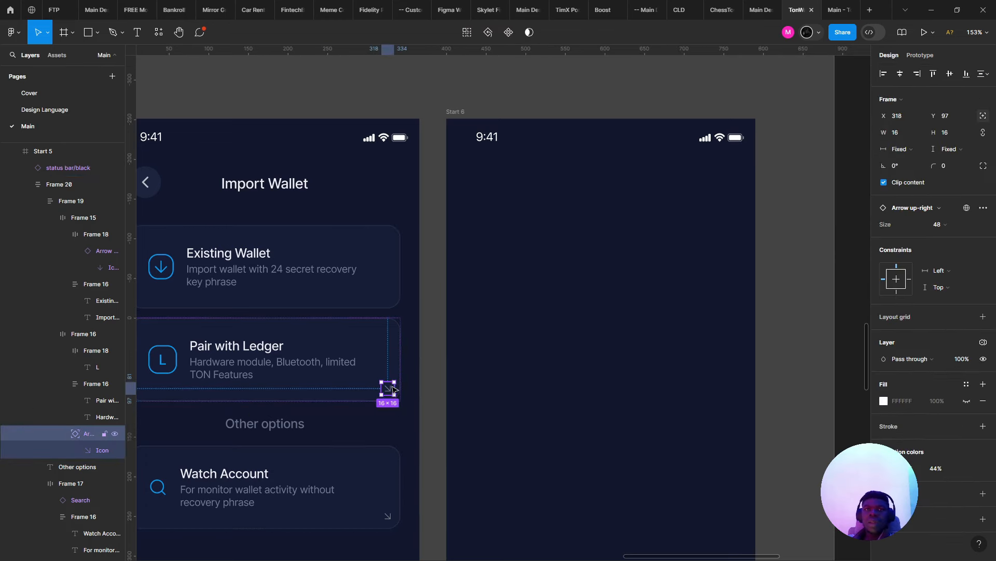
pyautogui.press('Delete')
pyautogui.tripleClick(389, 520)
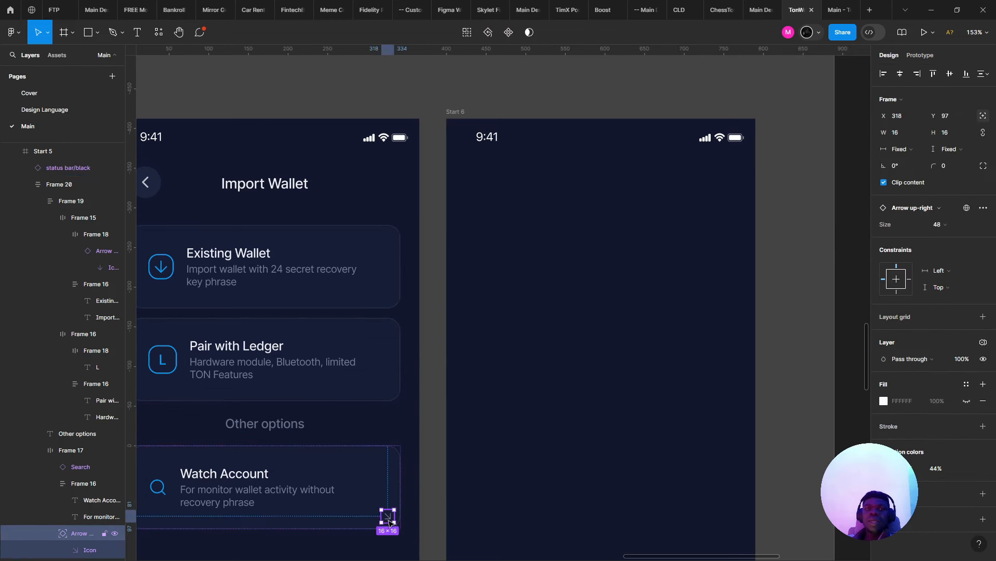
pyautogui.press('Delete')
# - Preview the TonWallet prototype, then return to the design file
pyautogui.moveTo(470, 323); pyautogui.dragTo(695, 187)
pyautogui.moveTo(599, 226); pyautogui.dragTo(428, 246)
pyautogui.scroll(-1, 474, 255)
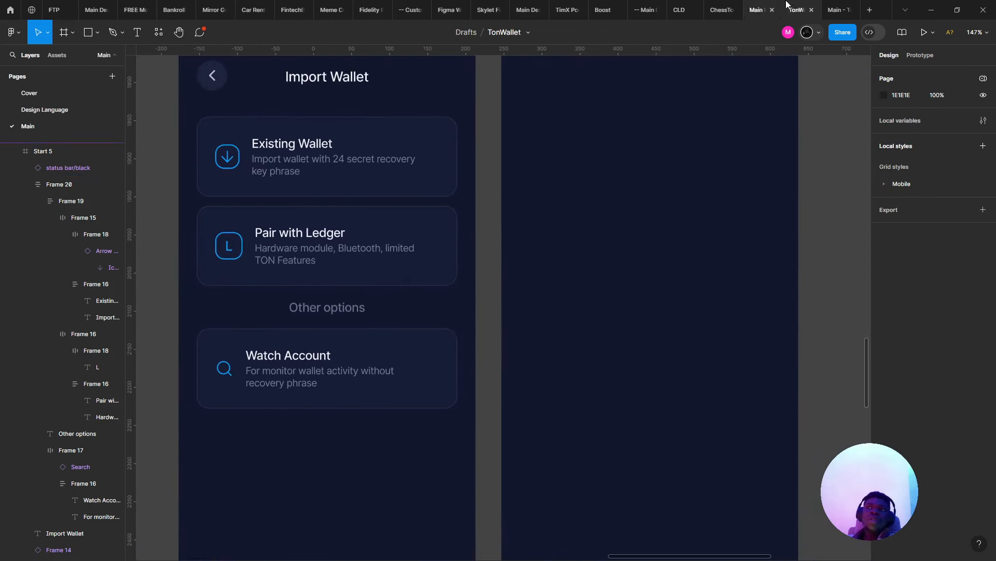
pyautogui.click(834, 7)
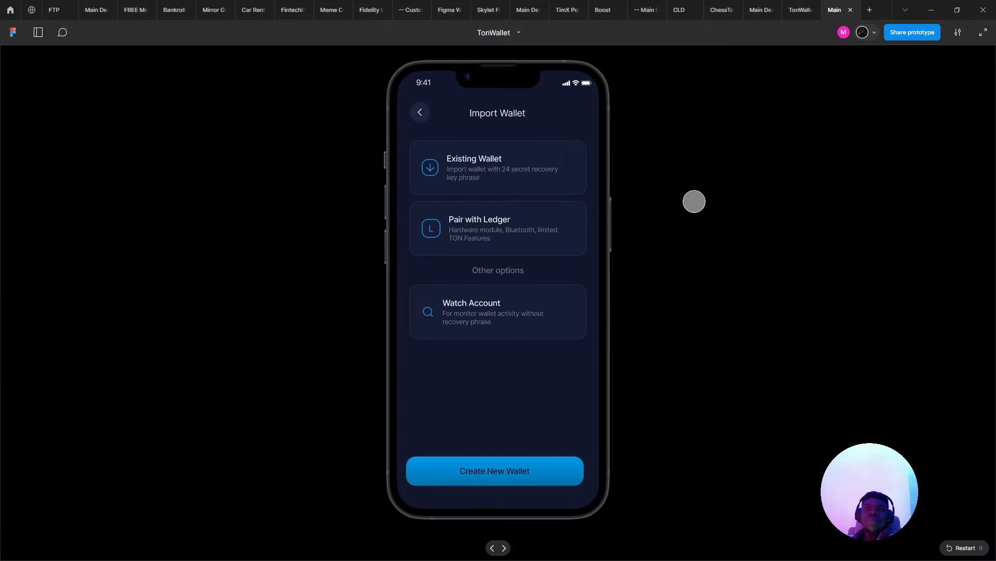
pyautogui.click(795, 7)
# - Pan back to the Import Wallet screen with both screen headers in view
pyautogui.moveTo(611, 237); pyautogui.dragTo(523, 258)
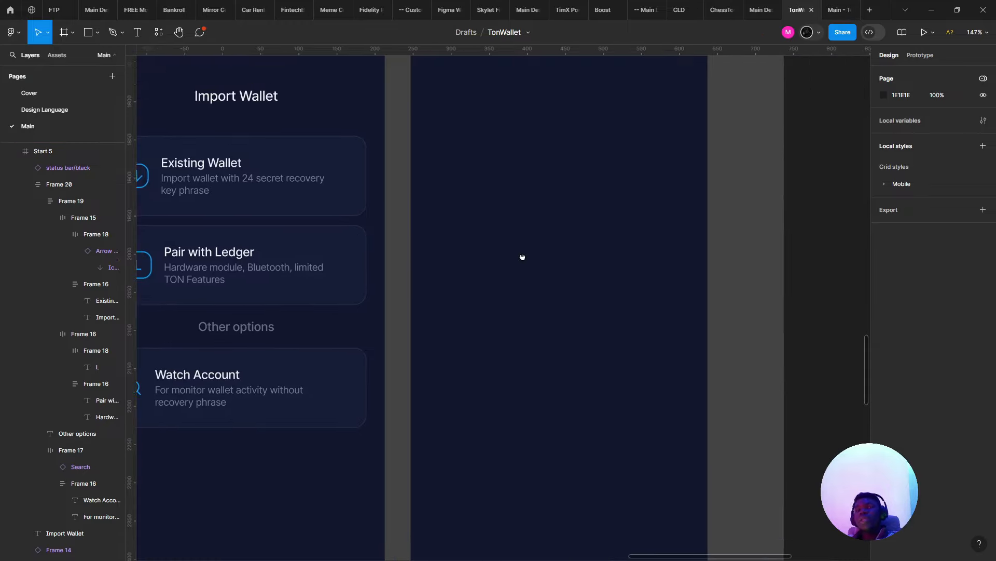
pyautogui.scroll(-1, 438, 284)
pyautogui.moveTo(372, 312); pyautogui.dragTo(413, 379)
pyautogui.scroll(-2, 336, 488)
pyautogui.click(336, 489)
pyautogui.scroll(-3, 335, 374)
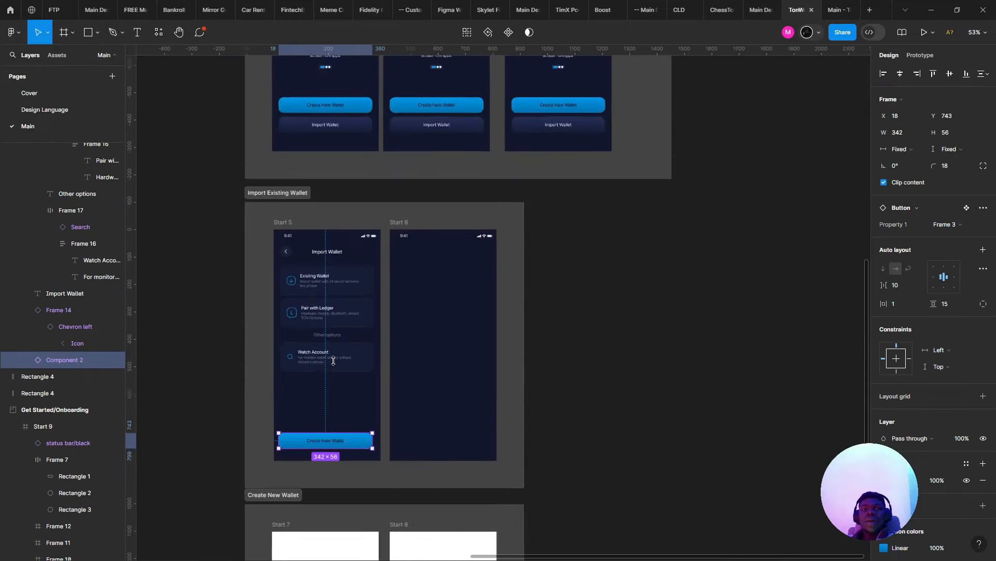
pyautogui.scroll(3, 335, 368)
pyautogui.moveTo(334, 360); pyautogui.dragTo(301, 422)
pyautogui.click(343, 462)
pyautogui.moveTo(345, 463); pyautogui.dragTo(390, 382)
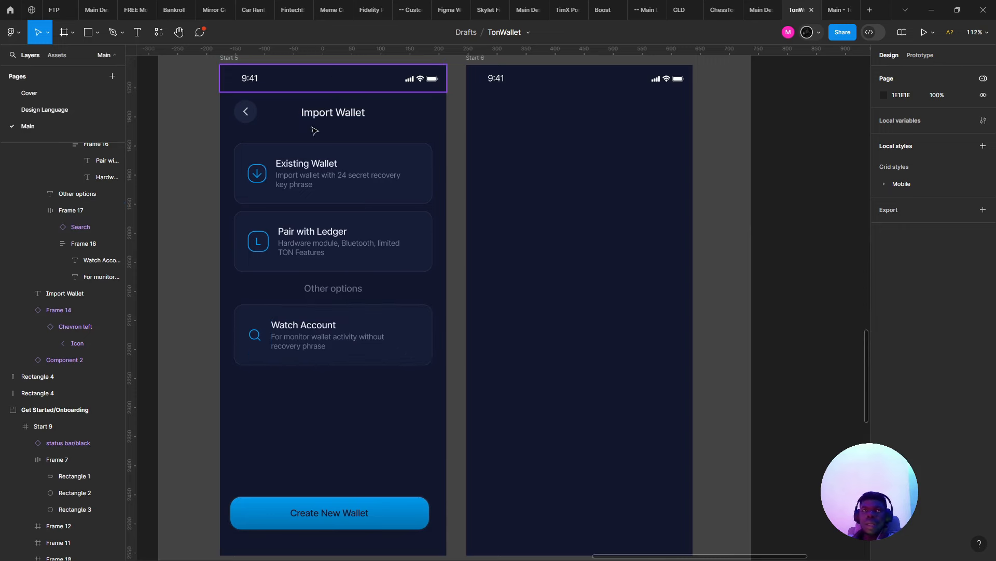
# - Make the Existing Wallet title Auto width (107 wide) and drag a copy into Start 6
pyautogui.doubleClick(305, 167)
pyautogui.moveTo(304, 165); pyautogui.dragTo(312, 167)
pyautogui.hotkey('ctrl', 'z')
pyautogui.doubleClick(311, 167)
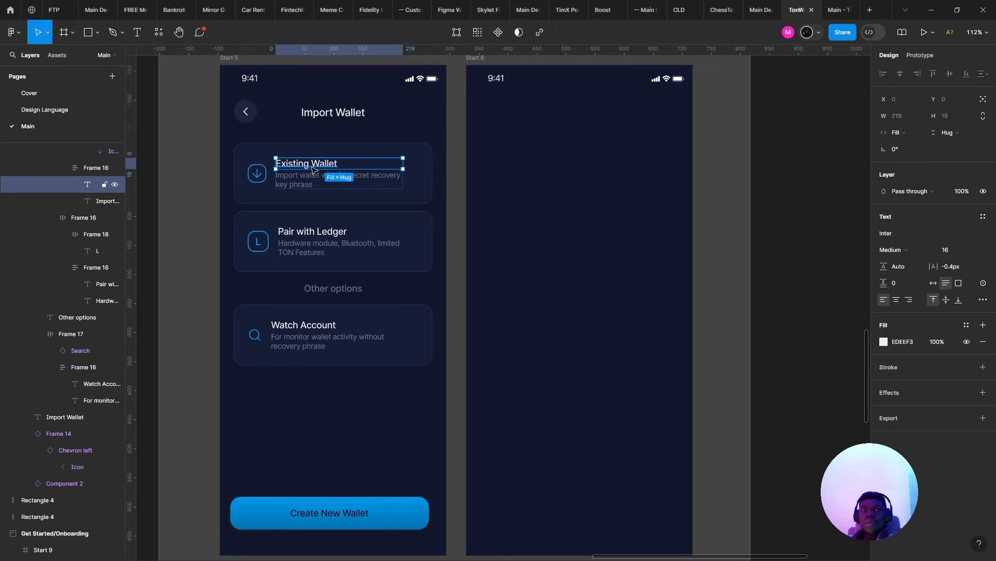
pyautogui.click(934, 283)
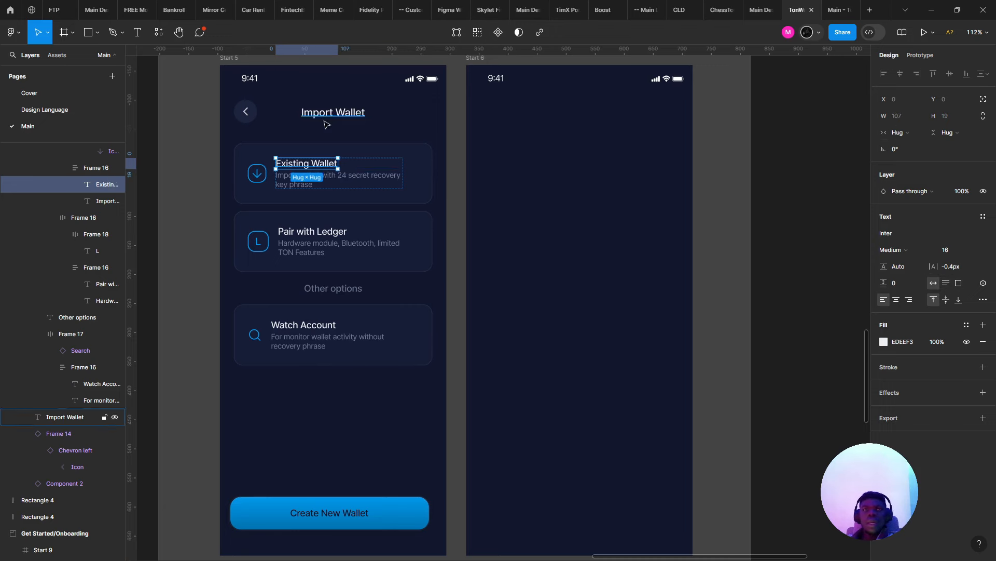
pyautogui.moveTo(319, 163); pyautogui.dragTo(608, 151)
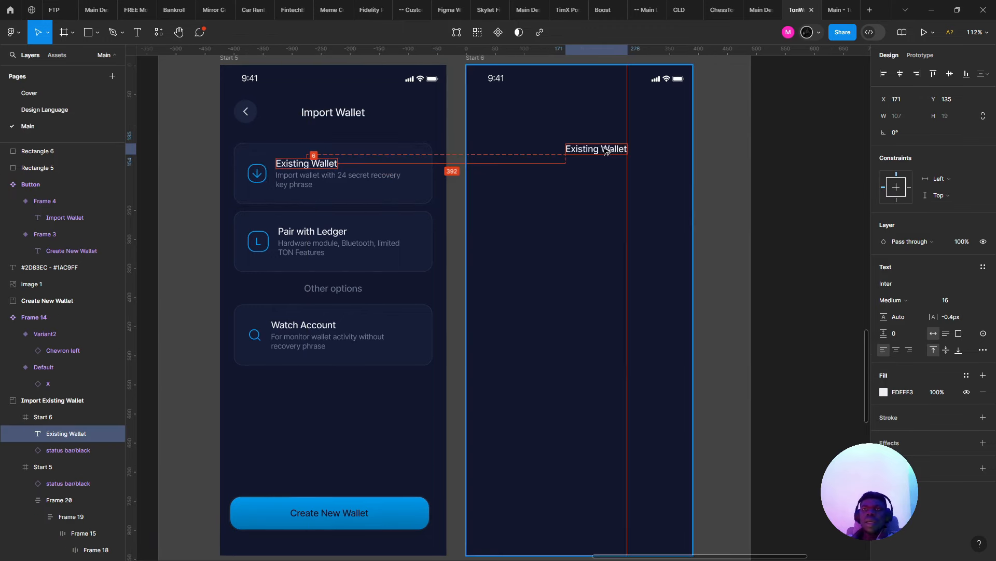
# - Retype the copied title as 'Enter secret phrase' at size 16 and position it on Start 6
pyautogui.scroll(2, 605, 152)
pyautogui.write('Enter secret phrase')
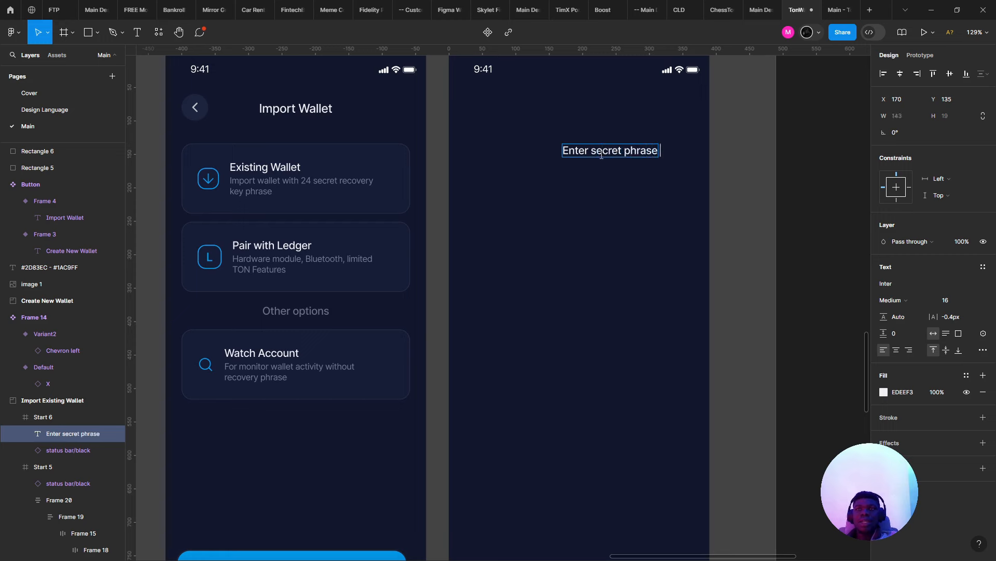
pyautogui.press('Escape')
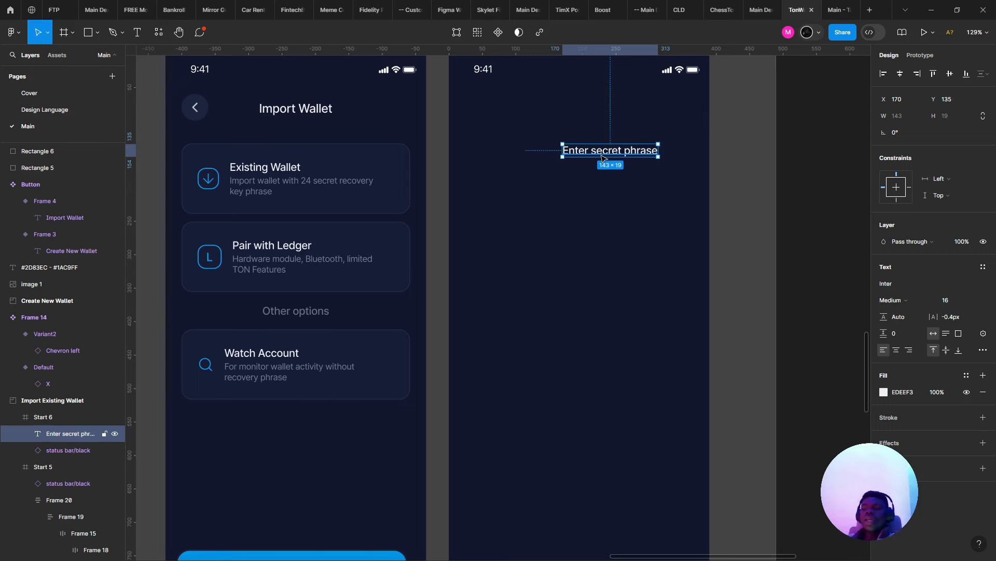
pyautogui.moveTo(602, 154); pyautogui.dragTo(537, 135)
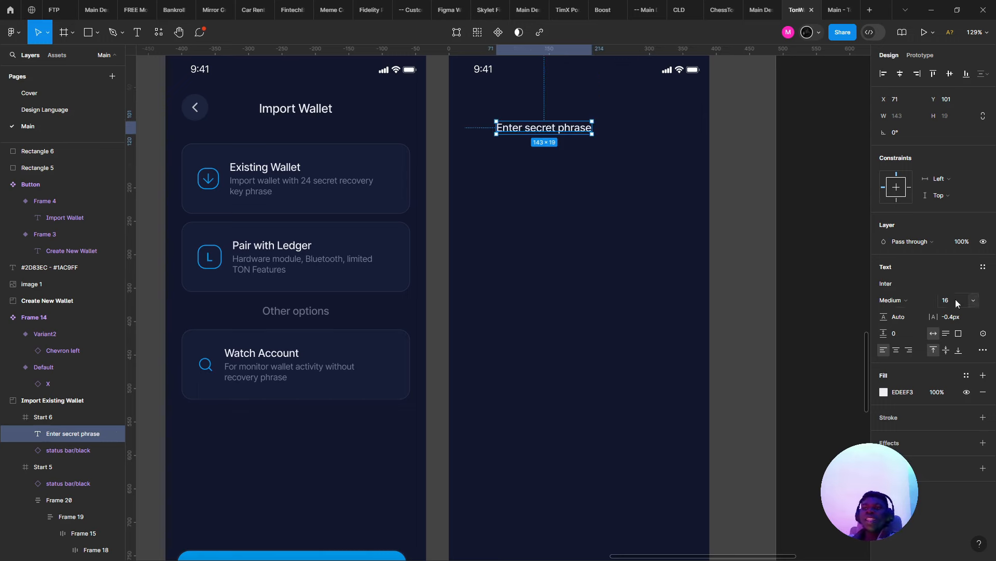
pyautogui.click(972, 301)
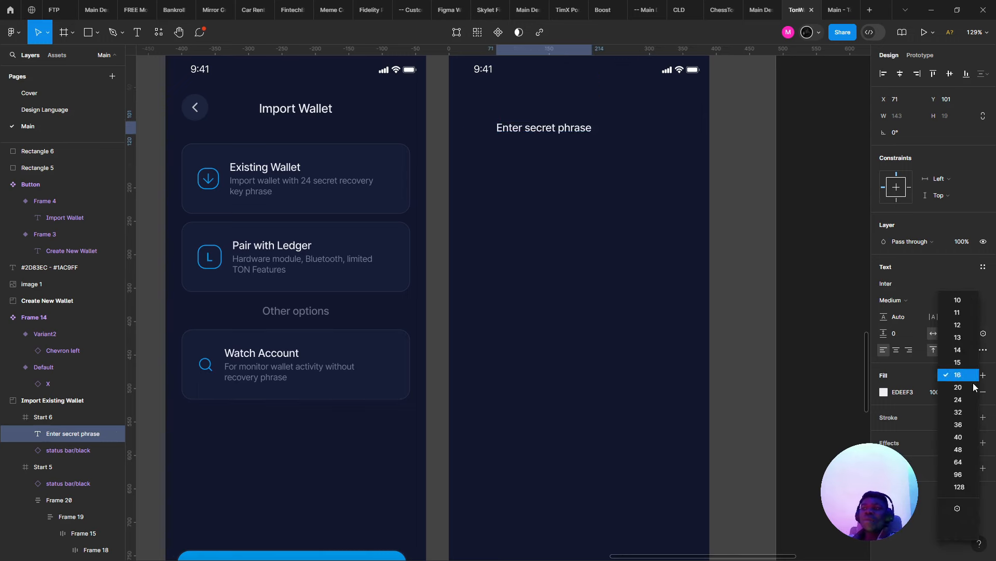
pyautogui.press('Escape')
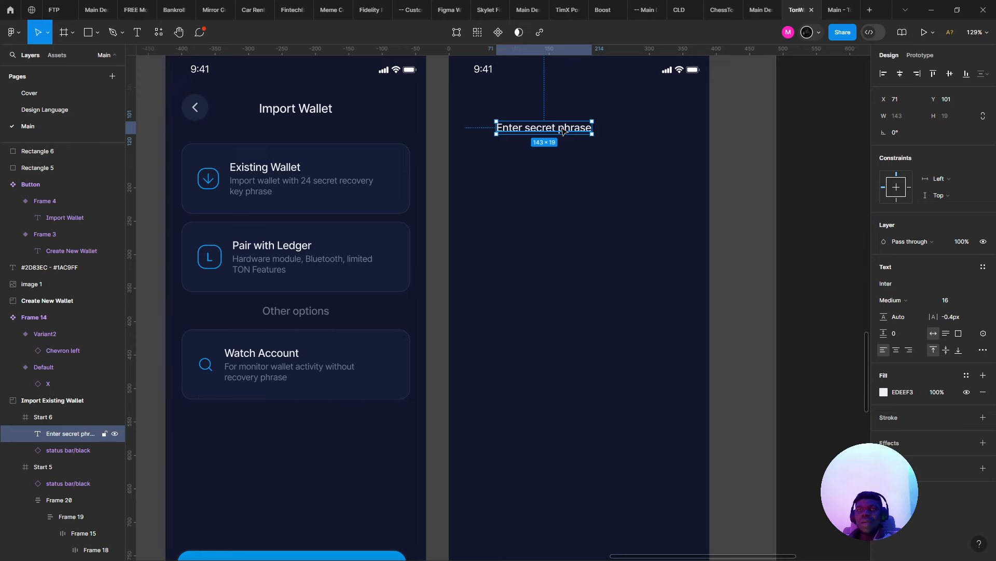
pyautogui.moveTo(564, 131); pyautogui.dragTo(607, 113)
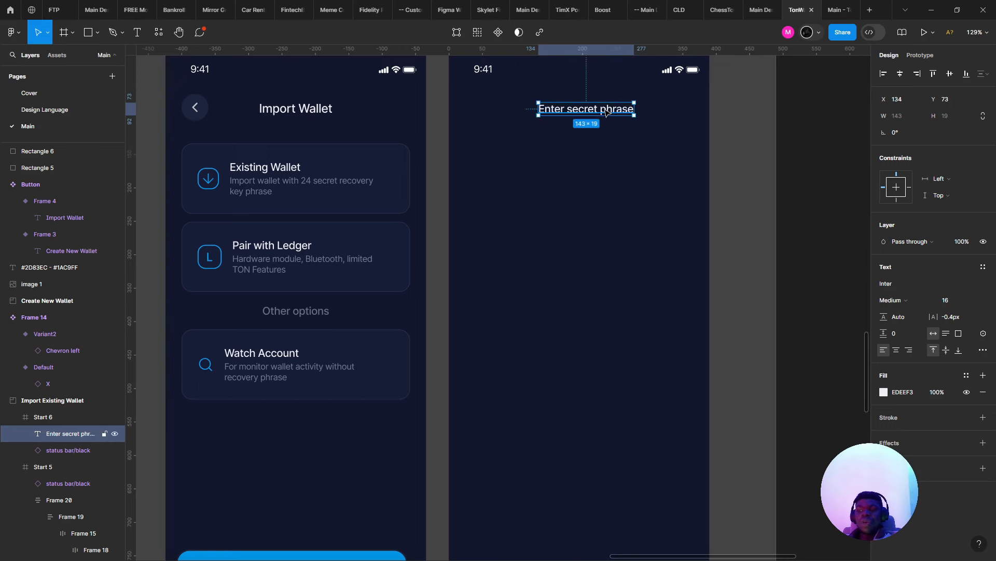
pyautogui.hotkey('ctrl', 'z')
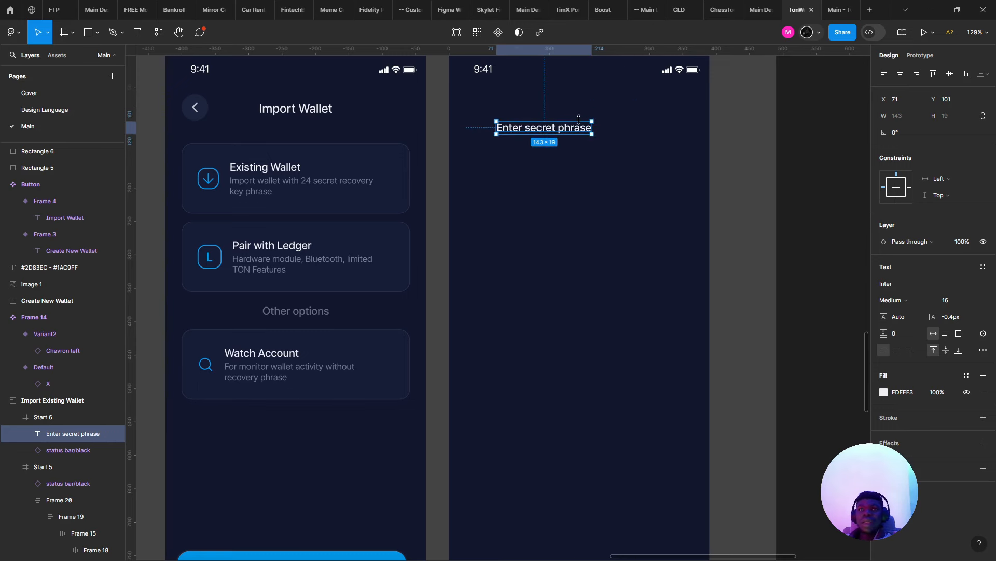
pyautogui.moveTo(568, 133); pyautogui.dragTo(560, 197)
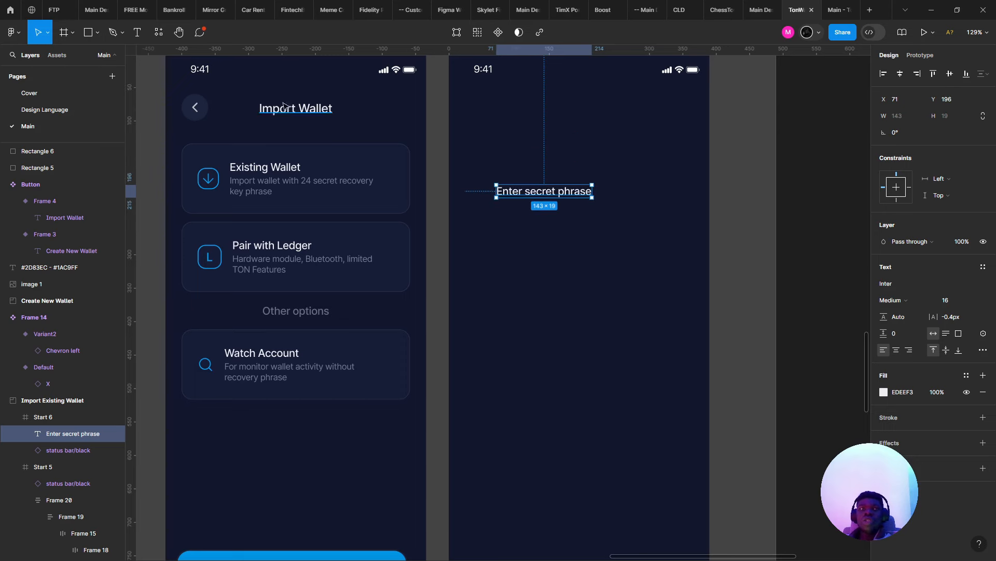
# - Paste a copy of Start 5's back button into Start 6 and nudge both chevrons up
pyautogui.click(195, 107)
pyautogui.rightClick(546, 138)
pyautogui.click(467, 145)
pyautogui.hotkey('ctrl', 'v')
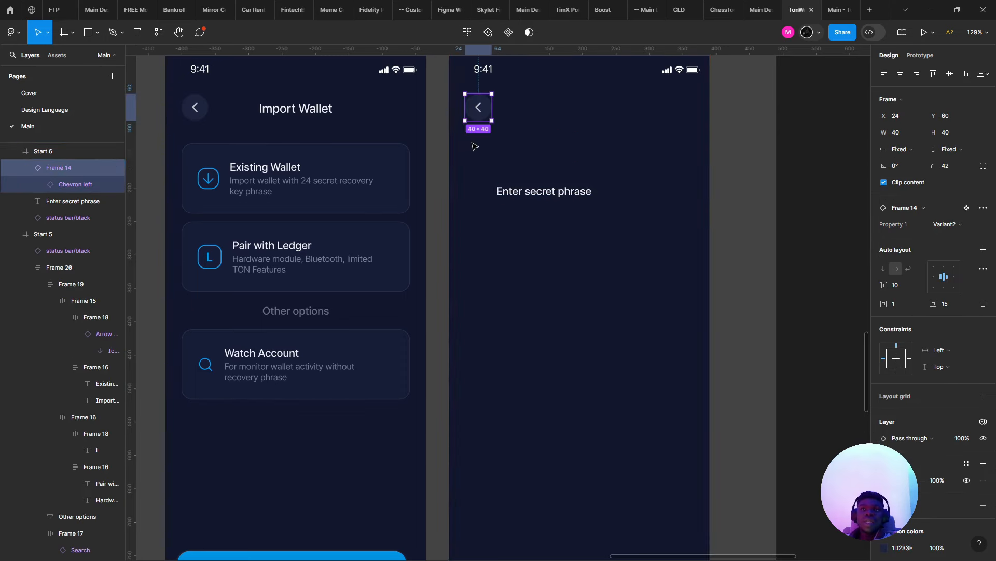
pyautogui.press('alt')
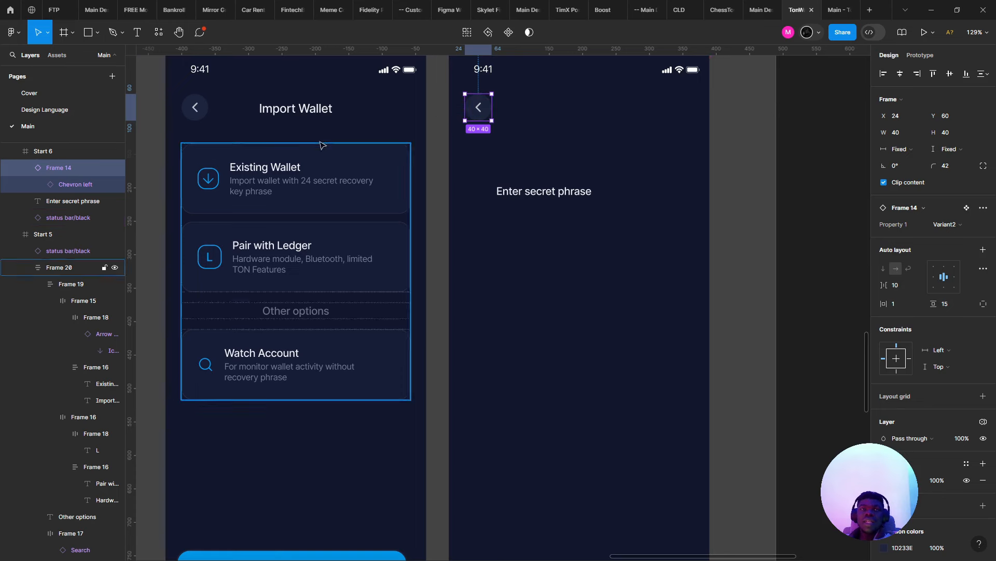
pyautogui.keyDown('shift'); pyautogui.click(195, 106); pyautogui.keyUp('shift')
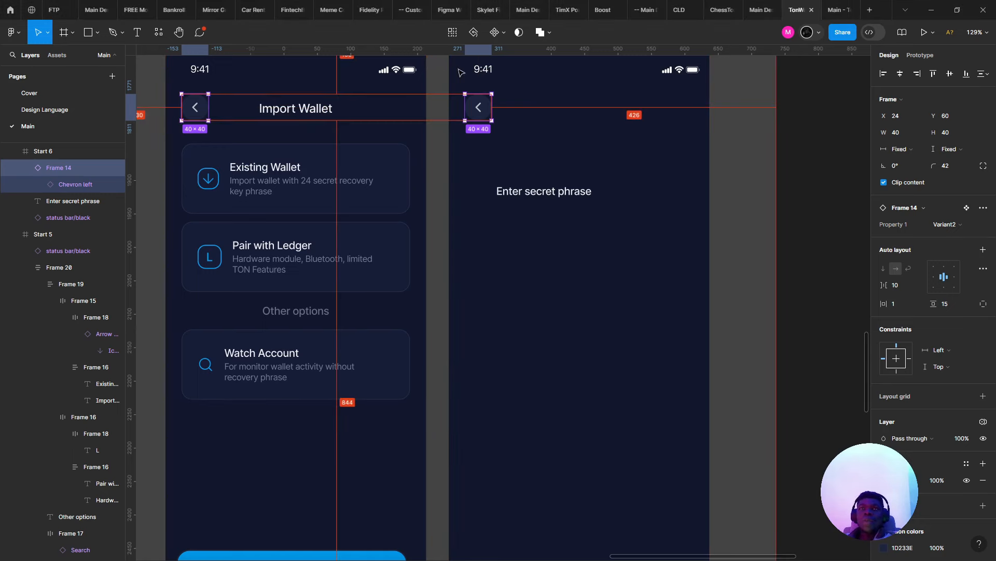
pyautogui.press('Up')
pyautogui.press('Up')
pyautogui.press('Up')
pyautogui.press('Up')
pyautogui.press('Up')
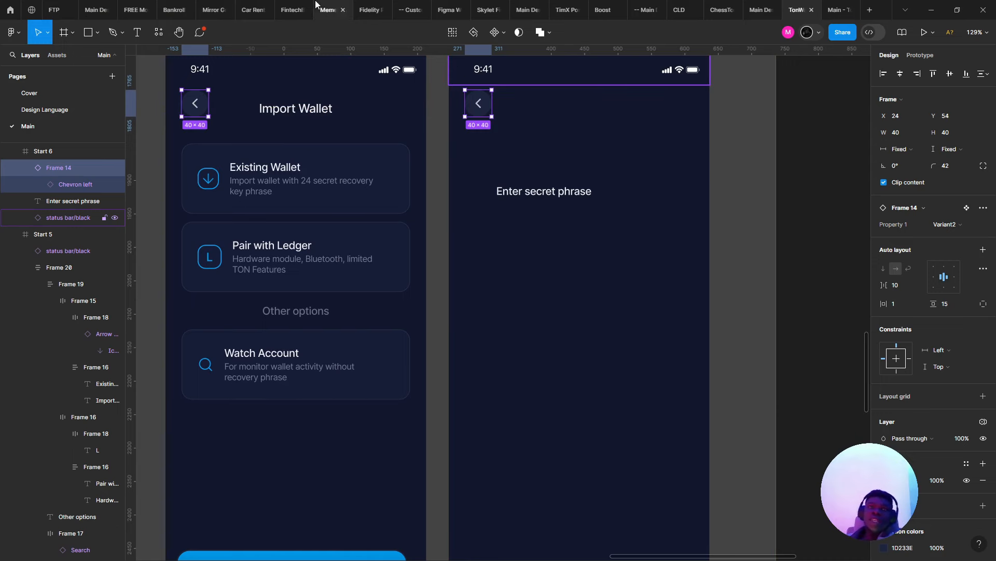
# - Shift the Import Wallet title on Start 5 by a pixel
pyautogui.scroll(2, 261, 111)
pyautogui.click(265, 120)
pyautogui.moveTo(310, 108); pyautogui.dragTo(393, 170)
pyautogui.click(395, 175)
pyautogui.hscroll(3, 473, 171)
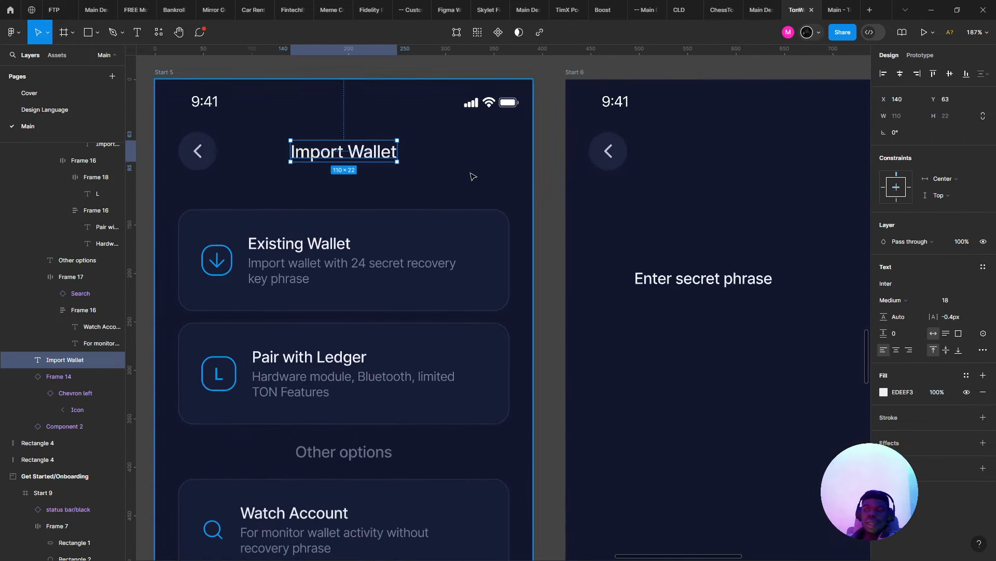
pyautogui.click(590, 203)
pyautogui.click(698, 284)
pyautogui.hscroll(1, 415, 155)
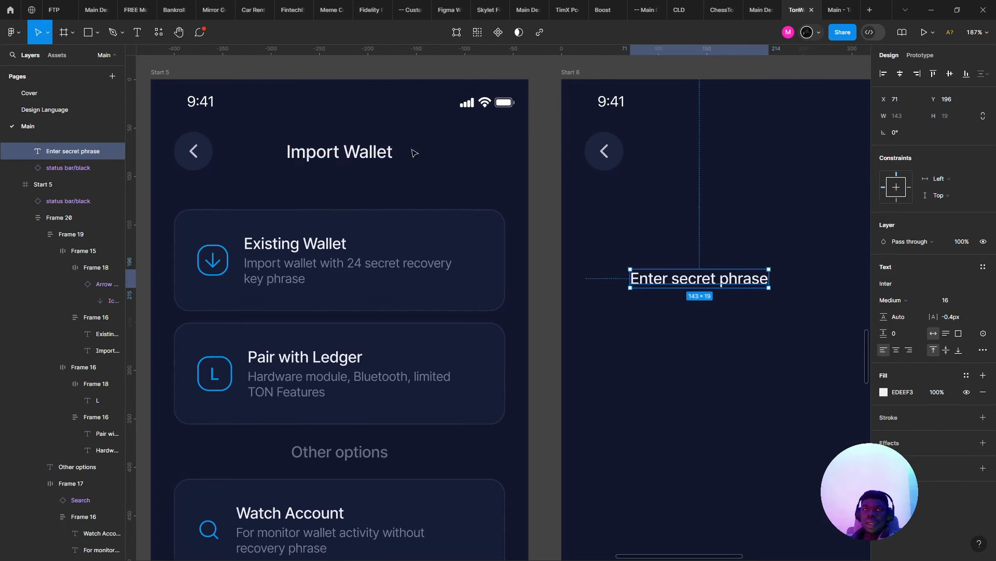
# - Paste a copy of the Import Wallet title into Start 6, keeping the Enter secret phrase heading
pyautogui.click(340, 154)
pyautogui.hotkey('ctrl', 'c')
pyautogui.click(606, 225)
pyautogui.hotkey('ctrl', 'v')
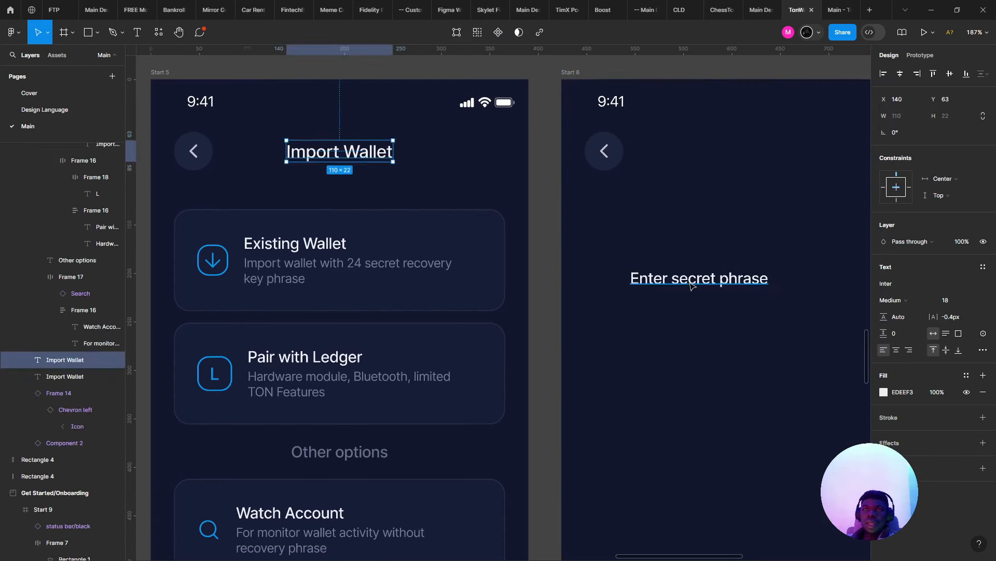
pyautogui.click(692, 286)
pyautogui.press('Delete')
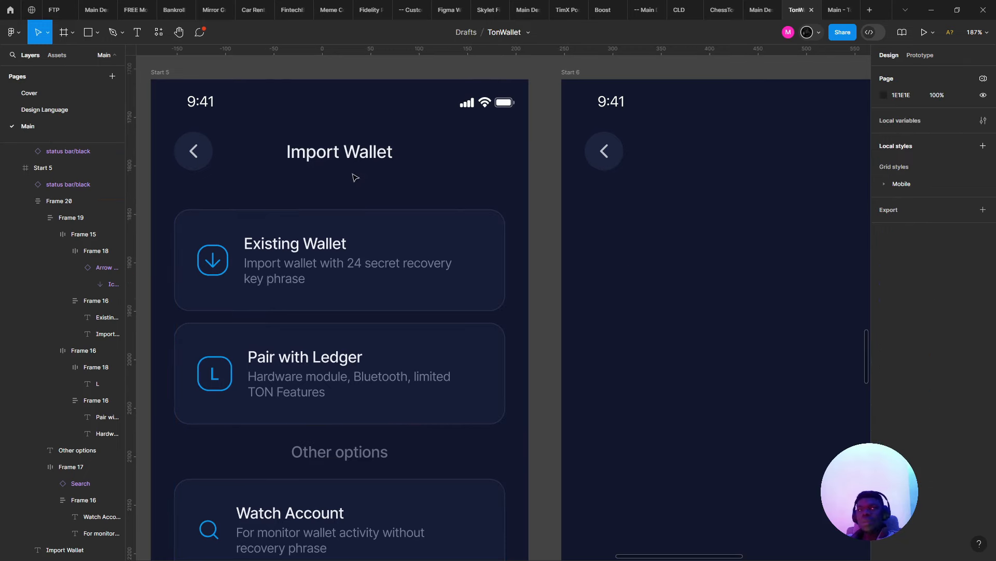
pyautogui.hotkey('ctrl', 'z')
pyautogui.hotkey('ctrl', 'z')
pyautogui.hotkey('ctrl', 'z')
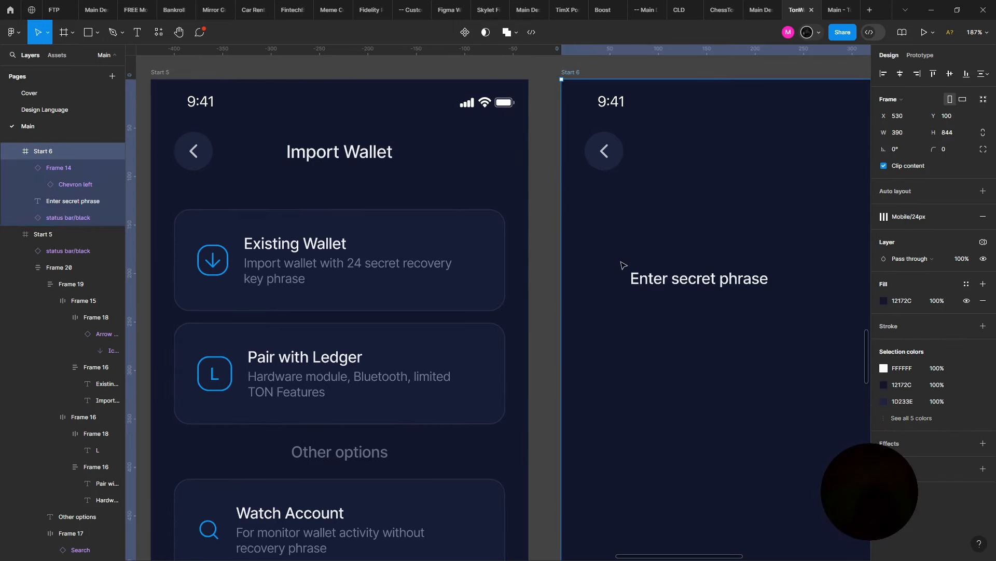
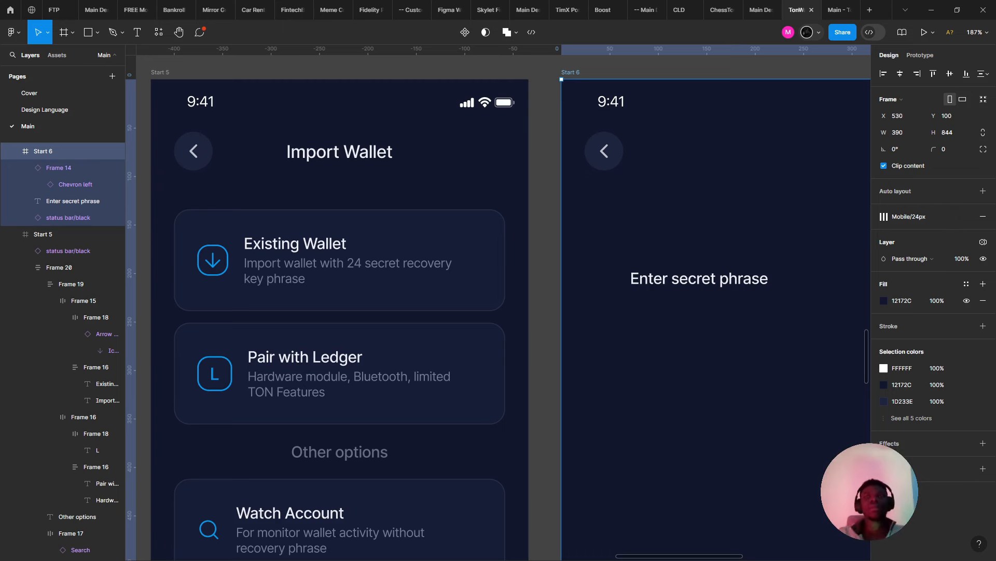
# - Inspect the blank Start 7 screen's spacing in the Create New Wallet section
pyautogui.scroll(-3, 609, 138)
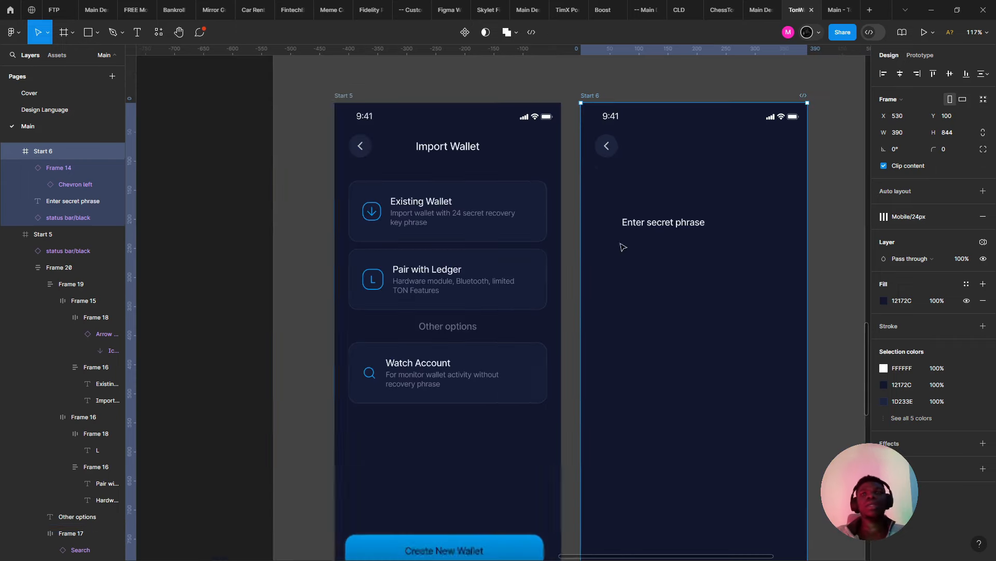
pyautogui.scroll(-3, 402, 516)
pyautogui.scroll(-3, 357, 358)
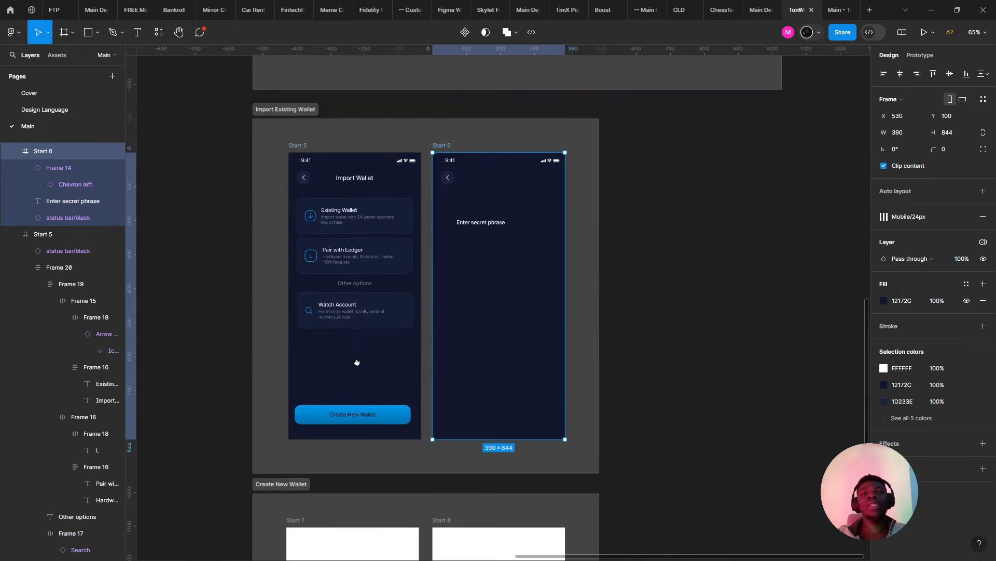
pyautogui.moveTo(454, 441); pyautogui.dragTo(577, 298)
pyautogui.click(352, 396)
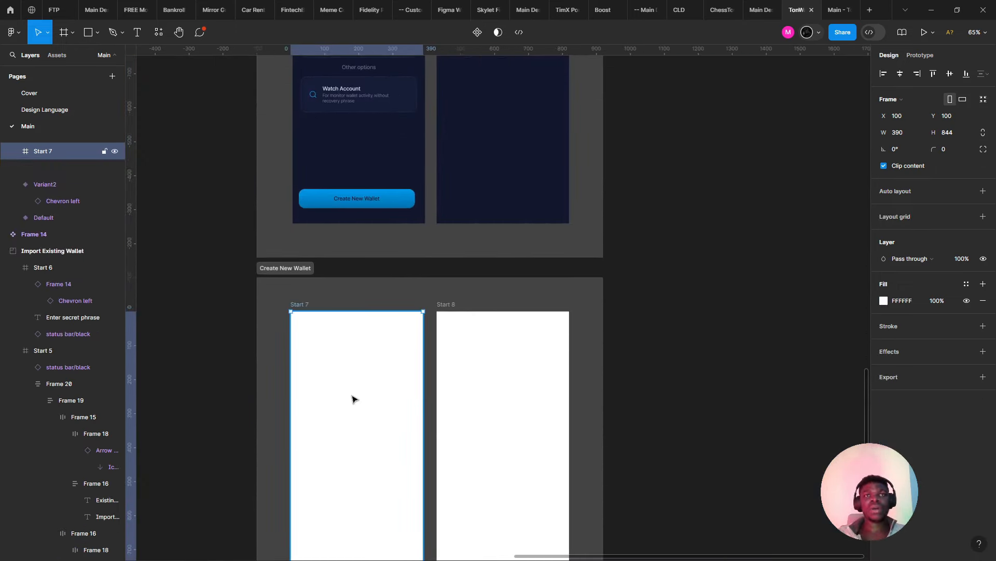
pyautogui.scroll(-5, 302, 365)
pyautogui.scroll(3, 371, 326)
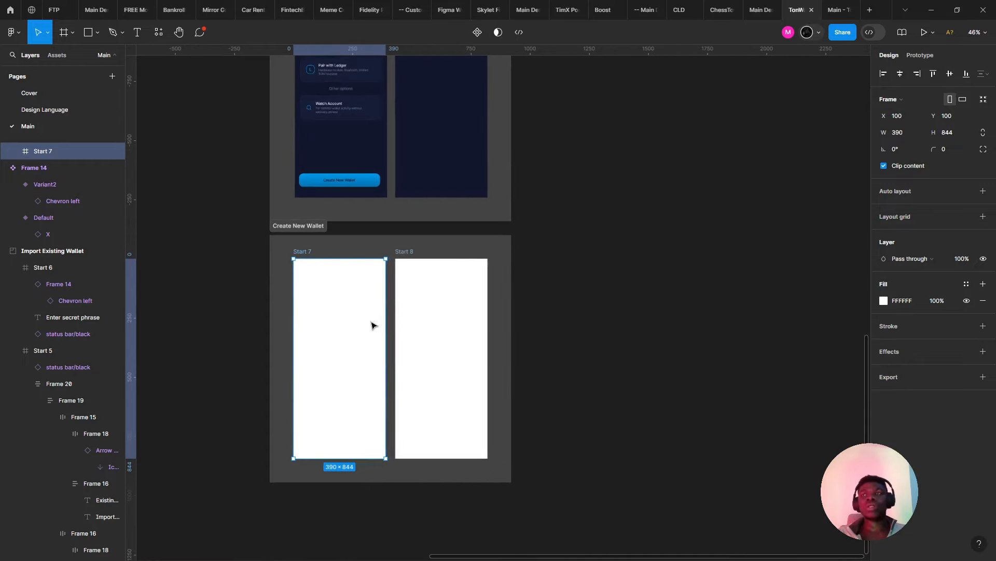
pyautogui.scroll(1, 412, 301)
pyautogui.press('alt')
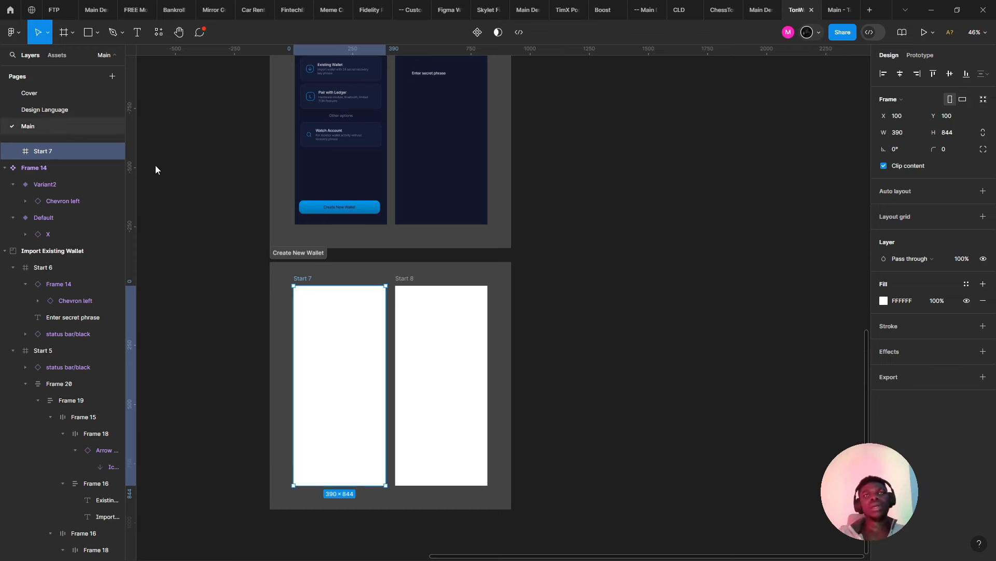
pyautogui.scroll(5, 436, 138)
pyautogui.scroll(3, 448, 297)
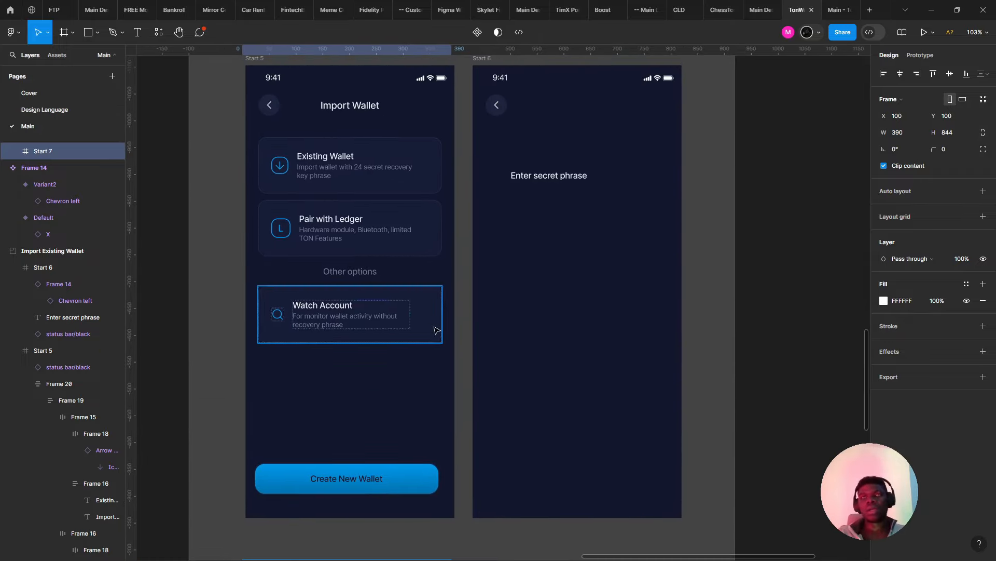
pyautogui.hscroll(2, 443, 318)
pyautogui.scroll(2, 487, 272)
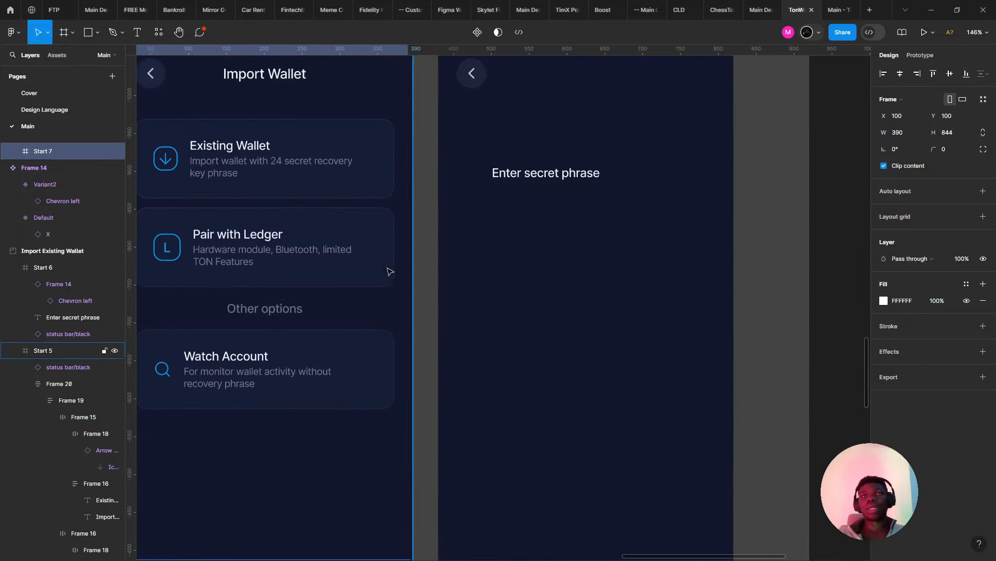
pyautogui.hscroll(2, 409, 209)
# - Set the Enter secret phrase heading to 32 px and move it to X 32, Y 112
pyautogui.click(437, 192)
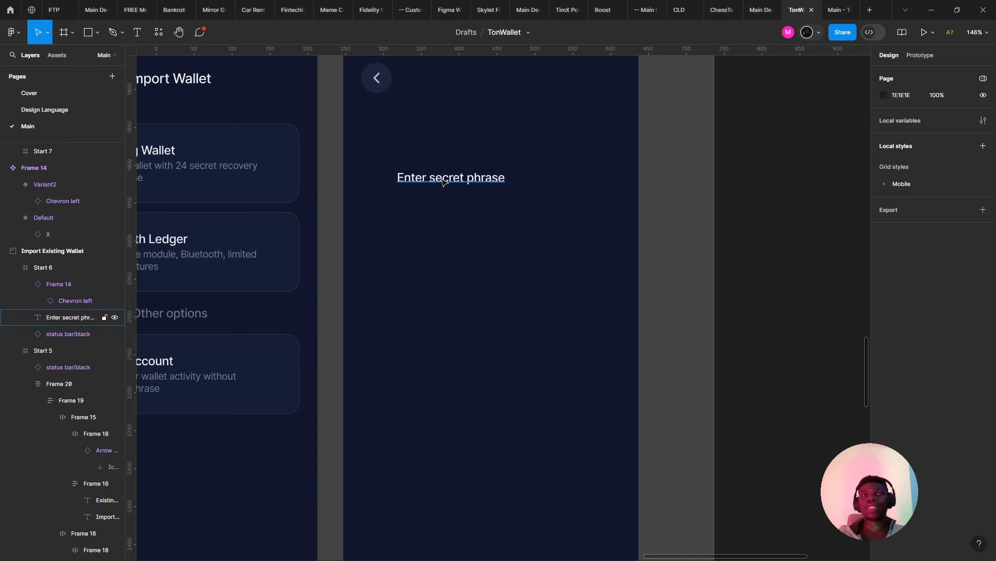
pyautogui.doubleClick(441, 178)
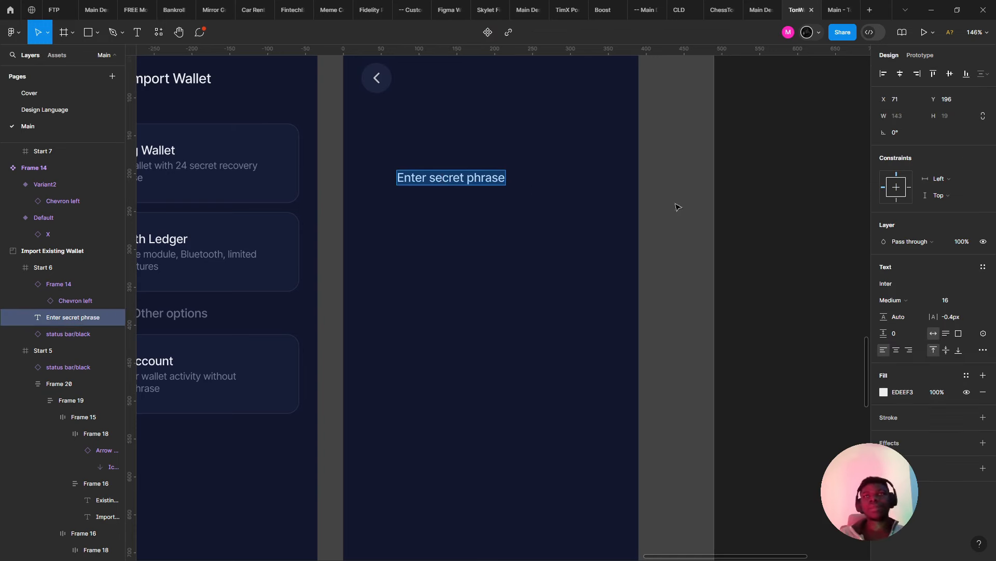
pyautogui.press('Escape')
pyautogui.click(970, 301)
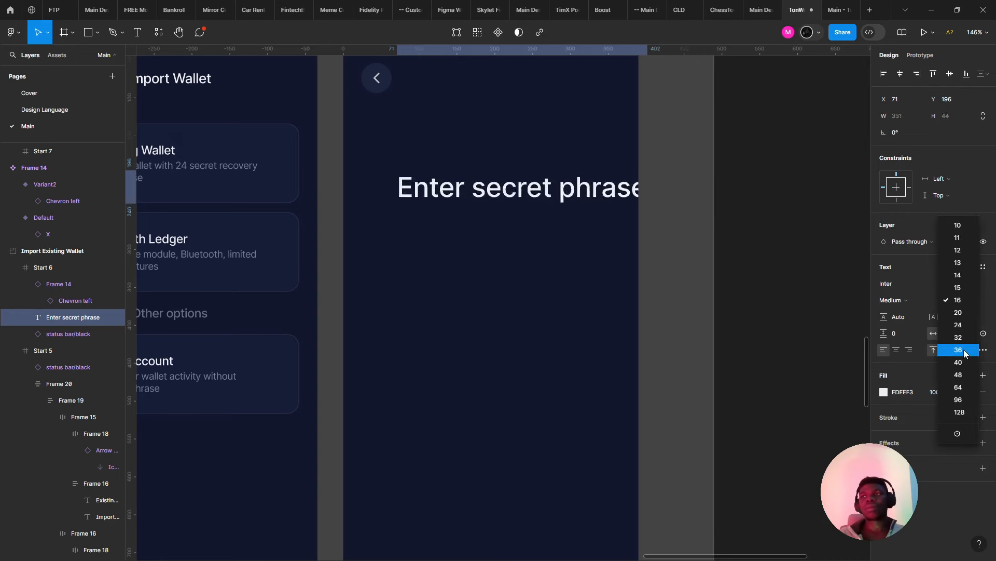
pyautogui.click(958, 337)
pyautogui.moveTo(507, 187); pyautogui.dragTo(477, 124)
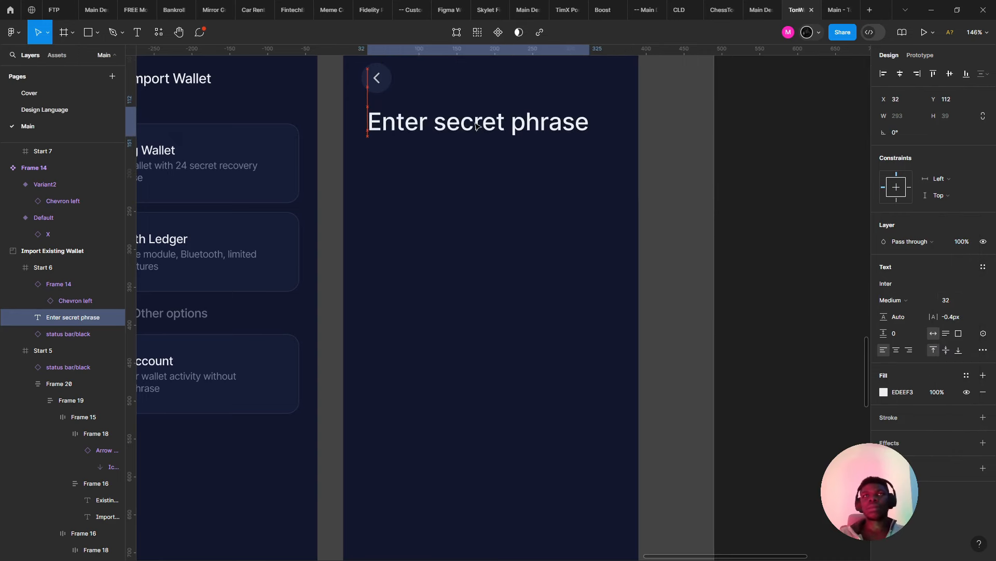
pyautogui.scroll(-3, 363, 170)
pyautogui.click(259, 167)
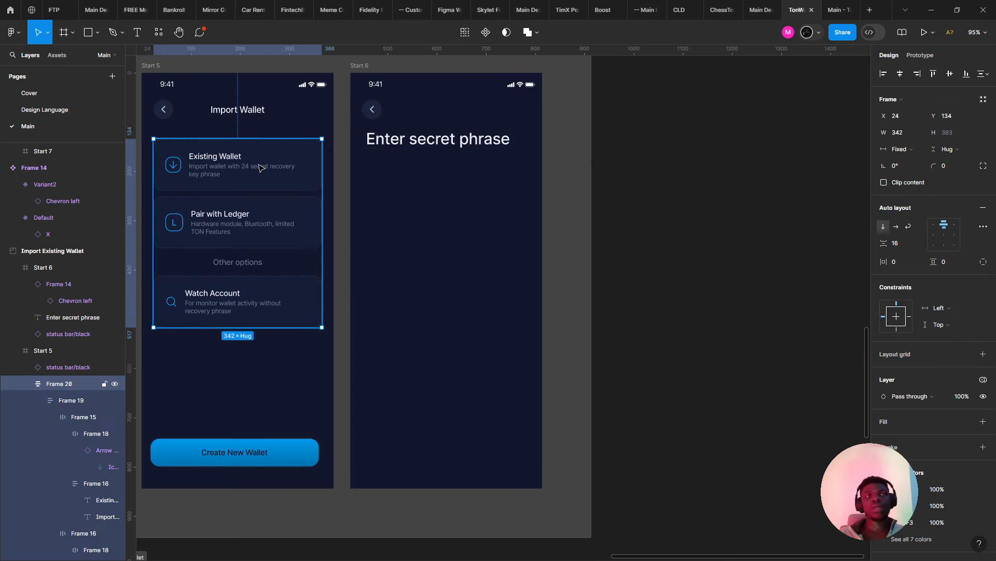
# - Copy the Existing Wallet description into Start 6 under the heading, left-aligned at X 32
pyautogui.doubleClick(261, 168)
pyautogui.doubleClick(261, 168)
pyautogui.doubleClick(264, 169)
pyautogui.doubleClick(264, 171)
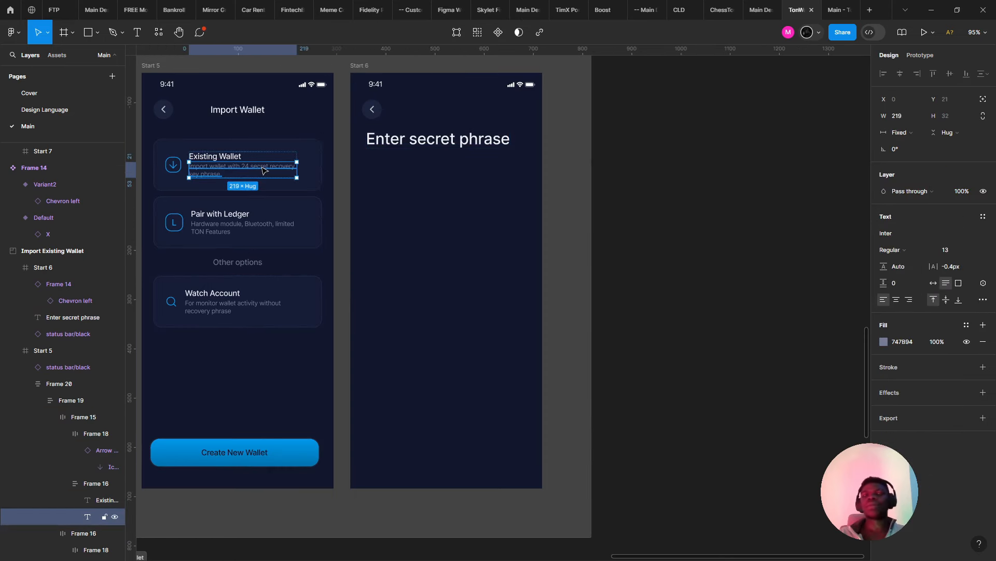
pyautogui.moveTo(260, 170); pyautogui.dragTo(444, 163)
pyautogui.scroll(3, 406, 139)
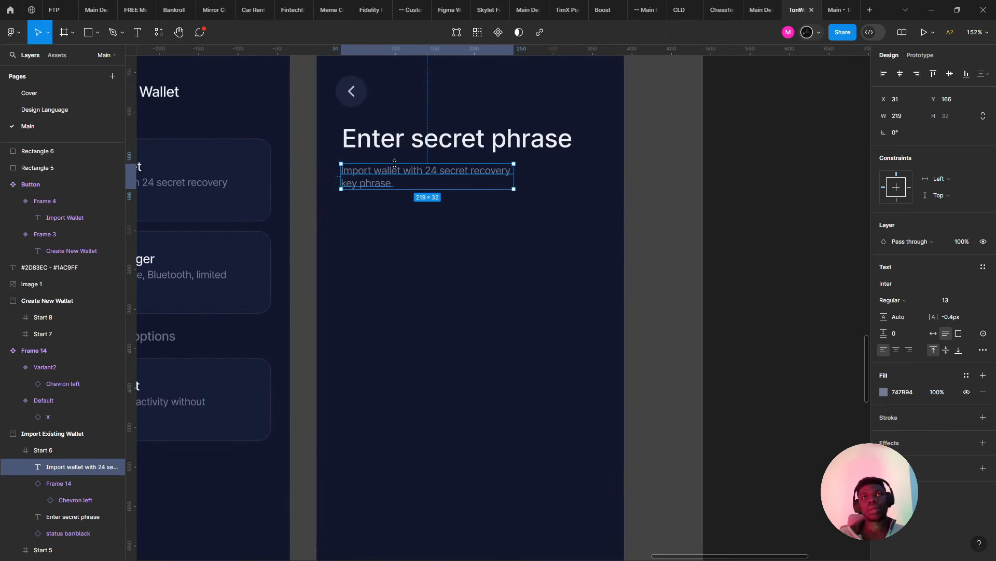
pyautogui.moveTo(384, 176)
pyautogui.mouseDown()
pyautogui.moveTo(393, 182)
pyautogui.moveTo(381, 179)
pyautogui.mouseUp()
pyautogui.click(338, 169)
pyautogui.click(367, 170)
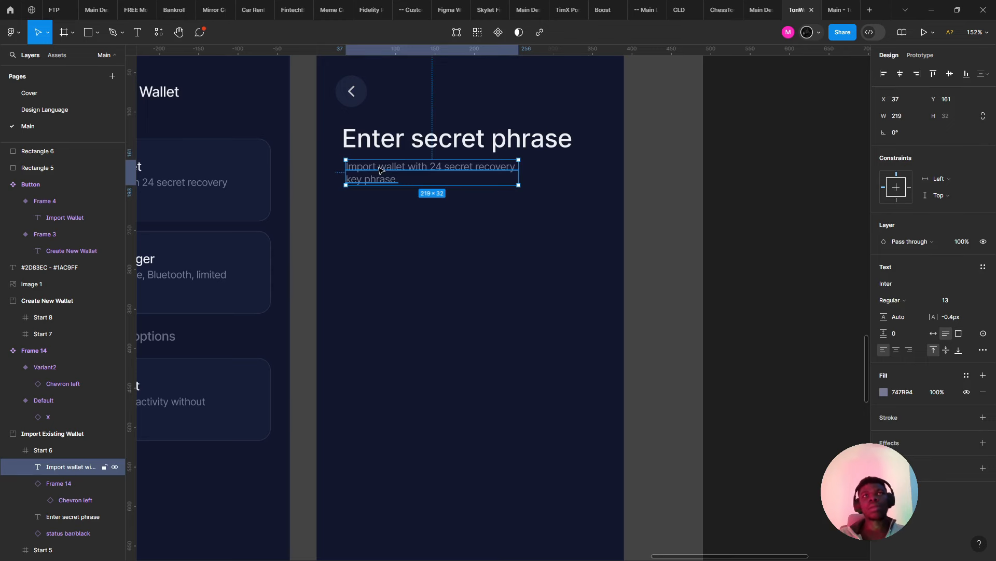
pyautogui.press('Escape')
pyautogui.moveTo(374, 171); pyautogui.dragTo(363, 165)
# - Nudge the Enter secret phrase heading slightly down toward the description
pyautogui.scroll(-4, 361, 163)
pyautogui.scroll(3, 384, 184)
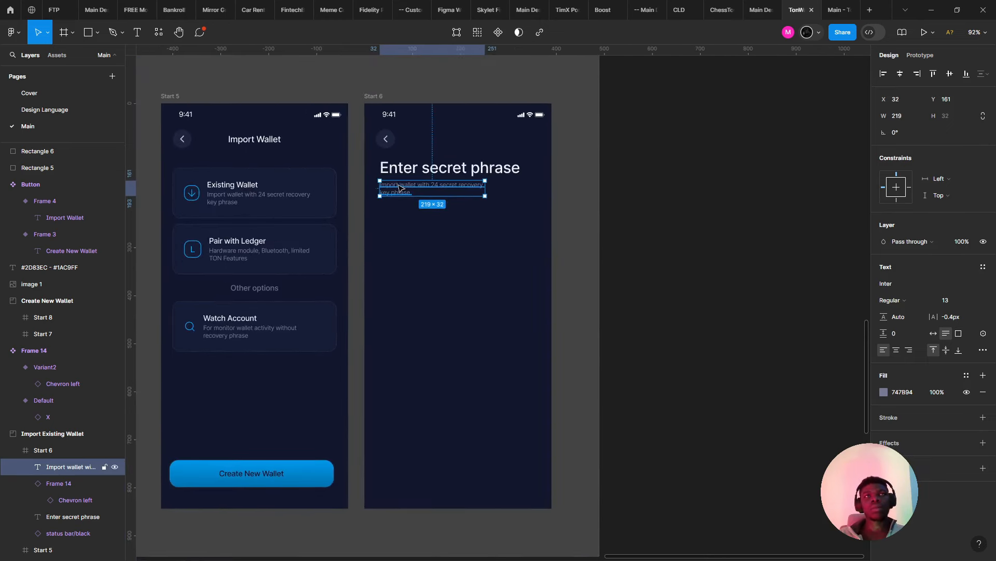
pyautogui.keyDown('shift'); pyautogui.click(399, 175); pyautogui.keyUp('shift')
pyautogui.scroll(5, 399, 175)
pyautogui.click(398, 175)
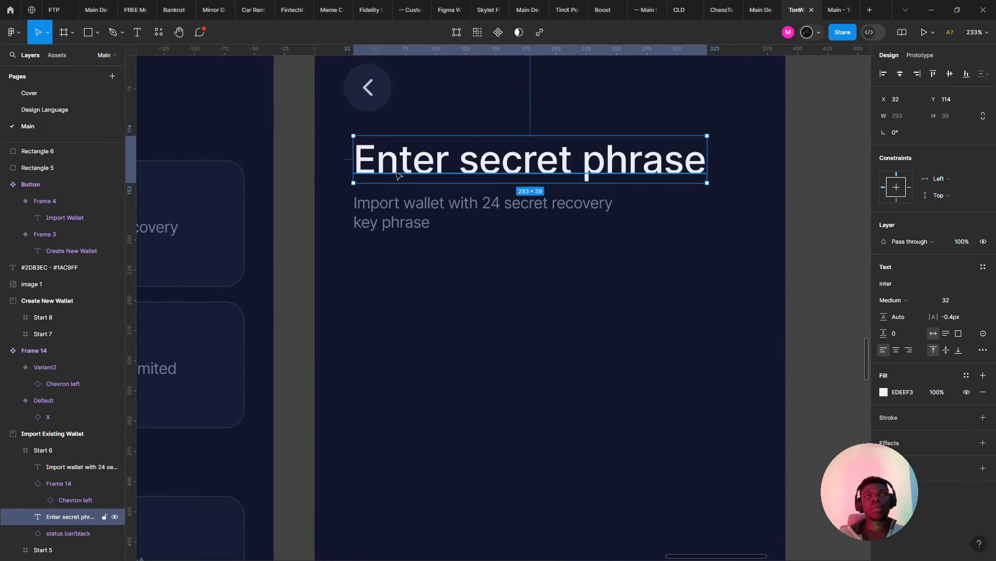
pyautogui.moveTo(399, 178); pyautogui.dragTo(397, 183)
# - Bring Start 5 into view and select the first onboarding screen's button group
pyautogui.scroll(-4, 396, 184)
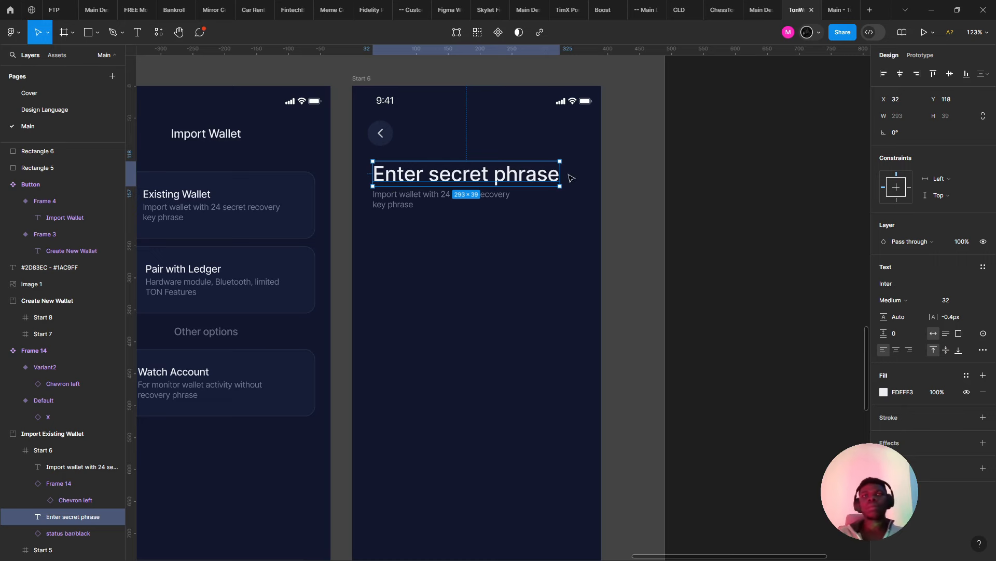
pyautogui.scroll(4, 499, 146)
pyautogui.scroll(-5, 545, 229)
pyautogui.moveTo(249, 240); pyautogui.dragTo(385, 344)
pyautogui.scroll(-4, 384, 344)
pyautogui.scroll(3, 390, 290)
pyautogui.click(429, 132)
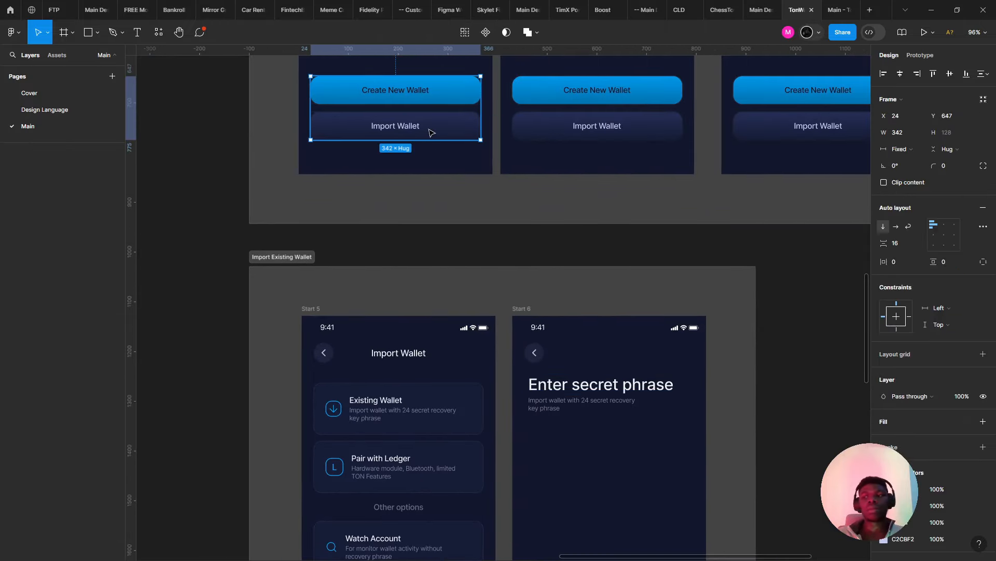
# - Paste a copy of the Import Wallet button into the Start 6 screen
pyautogui.click(429, 133)
pyautogui.scroll(-1, 425, 307)
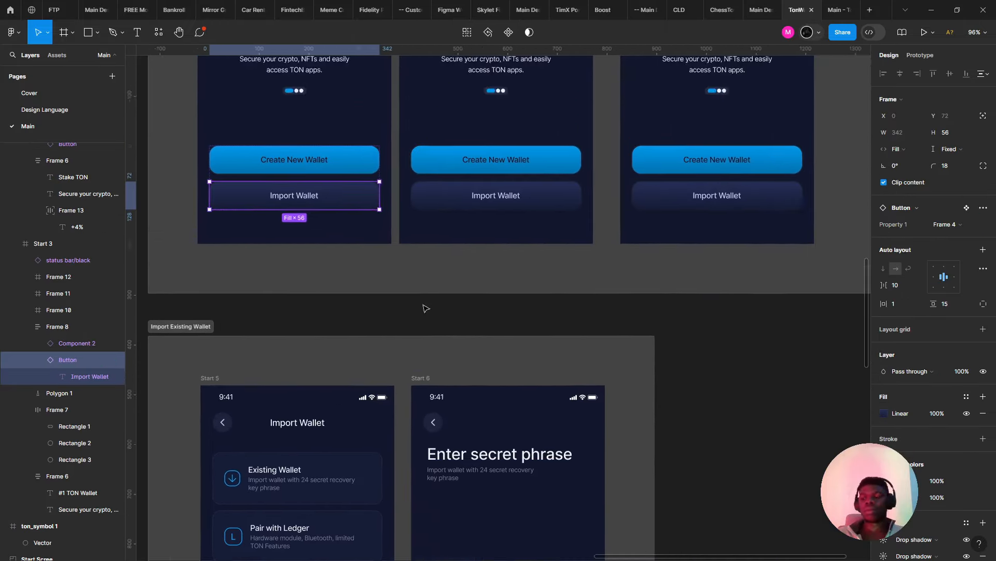
pyautogui.scroll(5, 525, 417)
pyautogui.scroll(-3, 445, 319)
pyautogui.rightClick(464, 354)
pyautogui.click(412, 330)
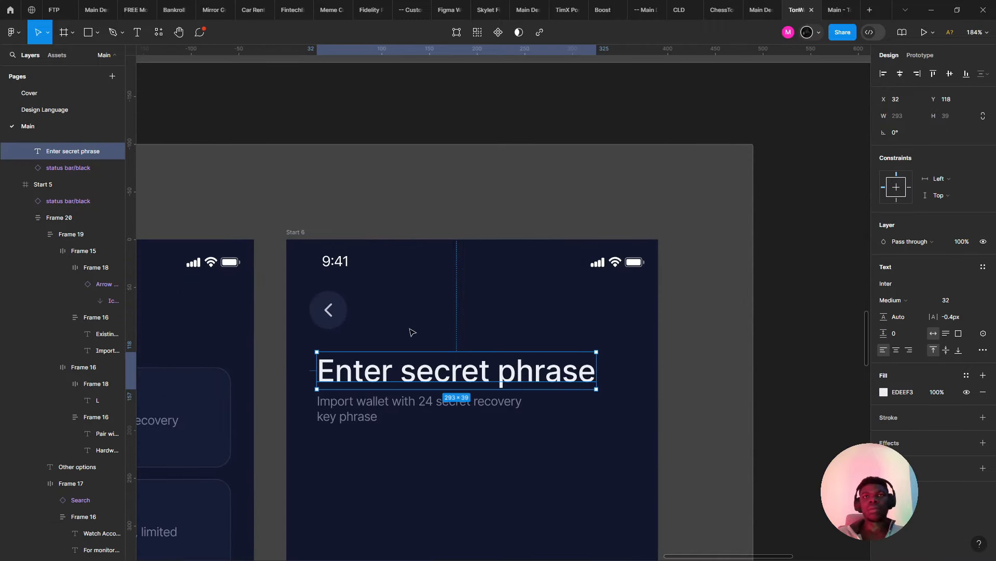
pyautogui.click(416, 331)
pyautogui.rightClick(414, 331)
pyautogui.press('Escape')
pyautogui.hotkey('ctrl', 'v')
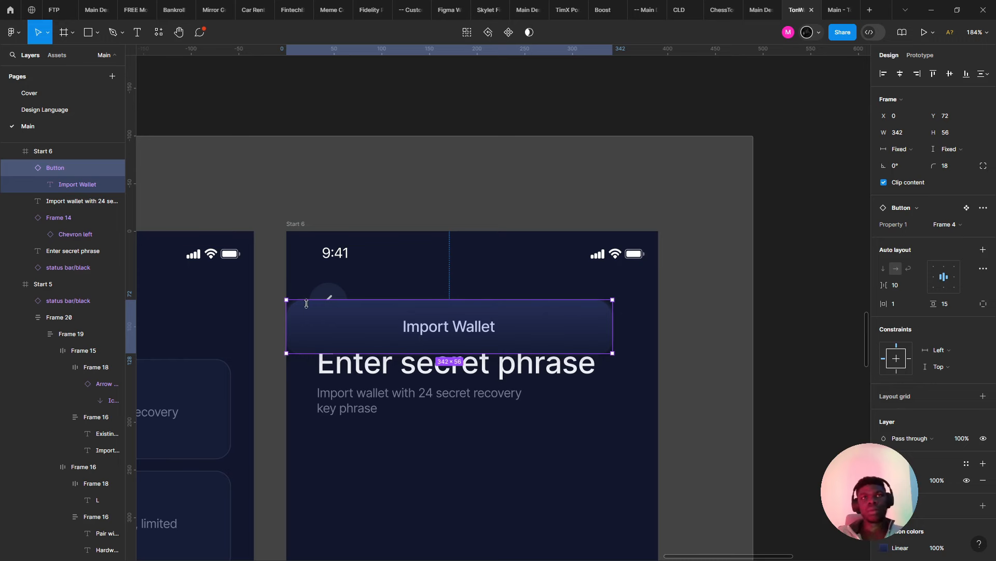
# - Make the pasted button a pill beside the back arrow and relabel it 'Paste'
pyautogui.moveTo(283, 316); pyautogui.dragTo(481, 315)
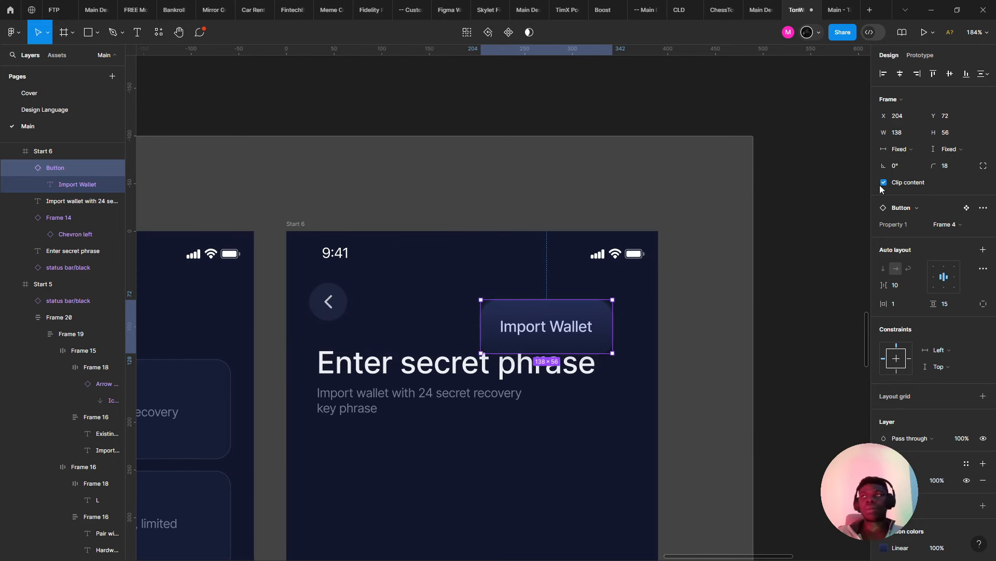
pyautogui.moveTo(939, 165); pyautogui.dragTo(961, 165)
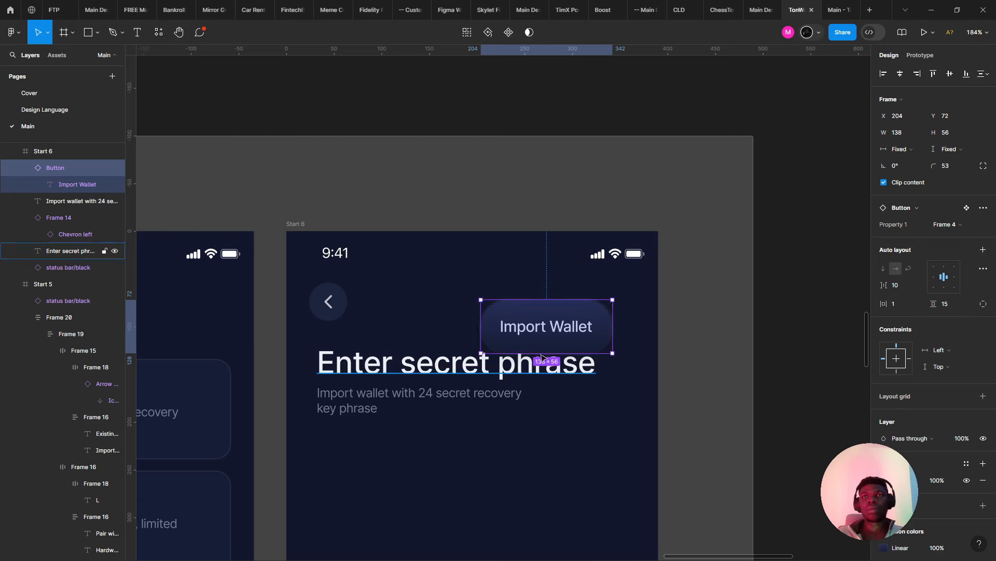
pyautogui.moveTo(542, 343); pyautogui.dragTo(566, 326)
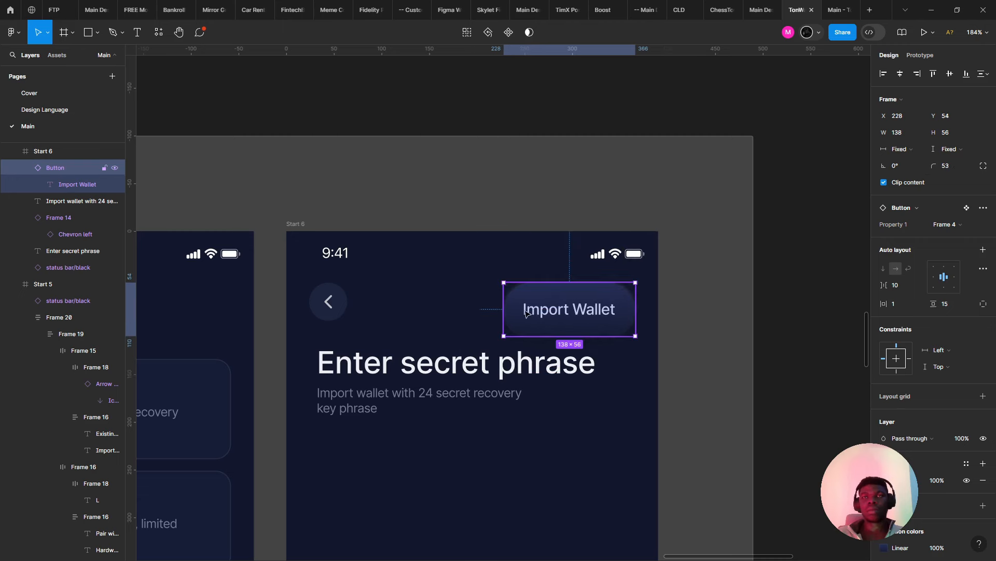
pyautogui.moveTo(505, 306)
pyautogui.mouseDown()
pyautogui.moveTo(470, 302)
pyautogui.moveTo(514, 297)
pyautogui.mouseUp()
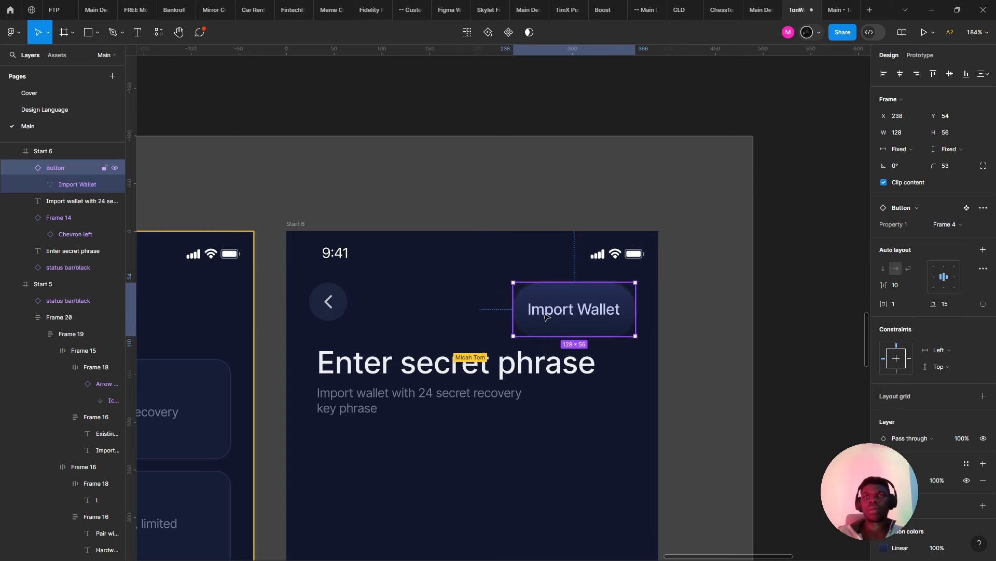
pyautogui.click(552, 317)
pyautogui.doubleClick(552, 316)
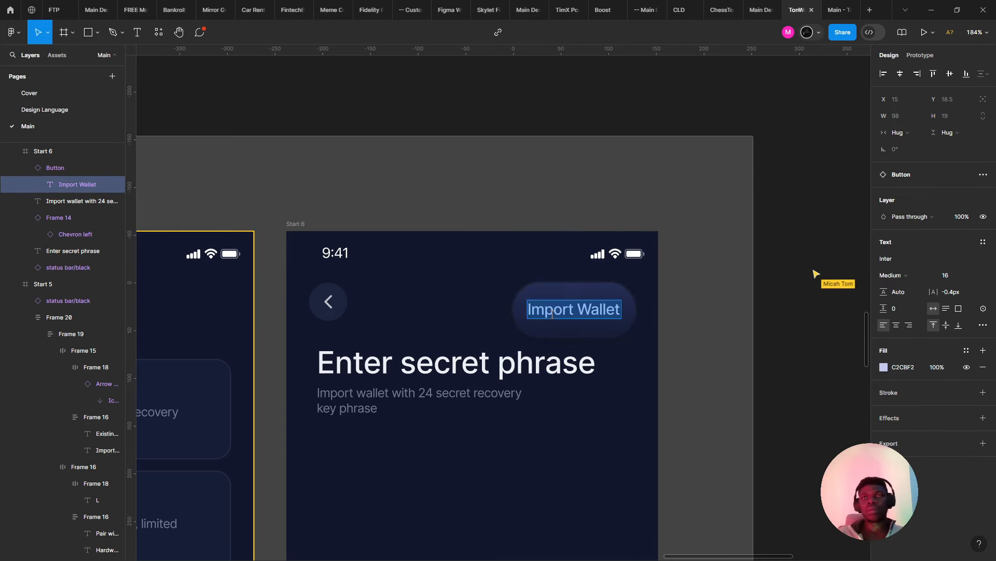
pyautogui.write('Paste')
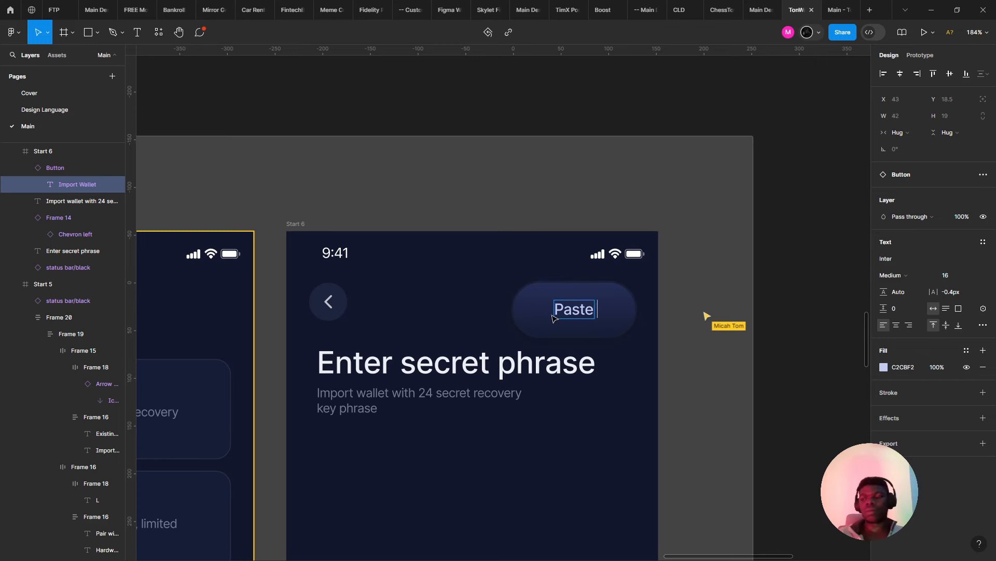
pyautogui.press('Escape')
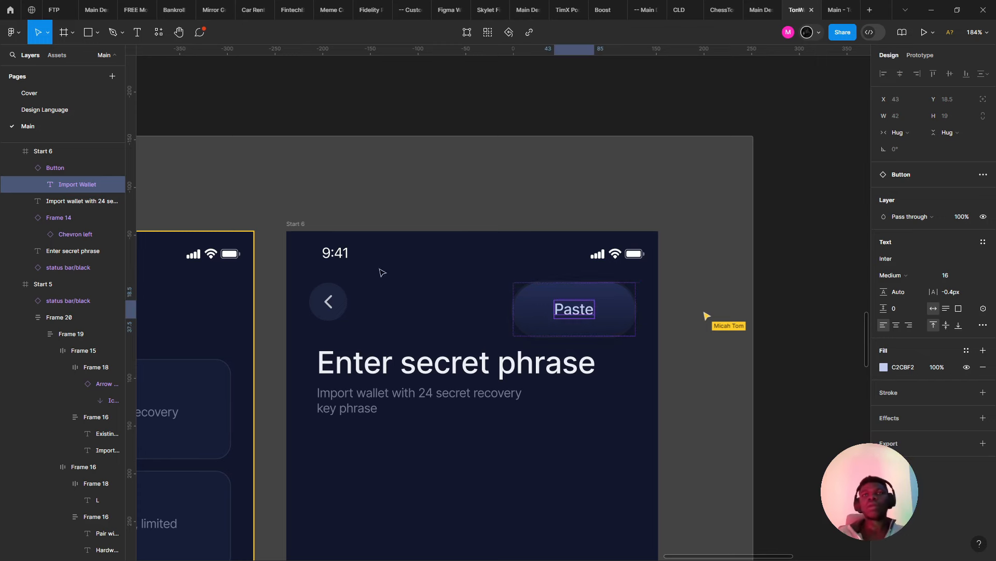
pyautogui.press('Escape')
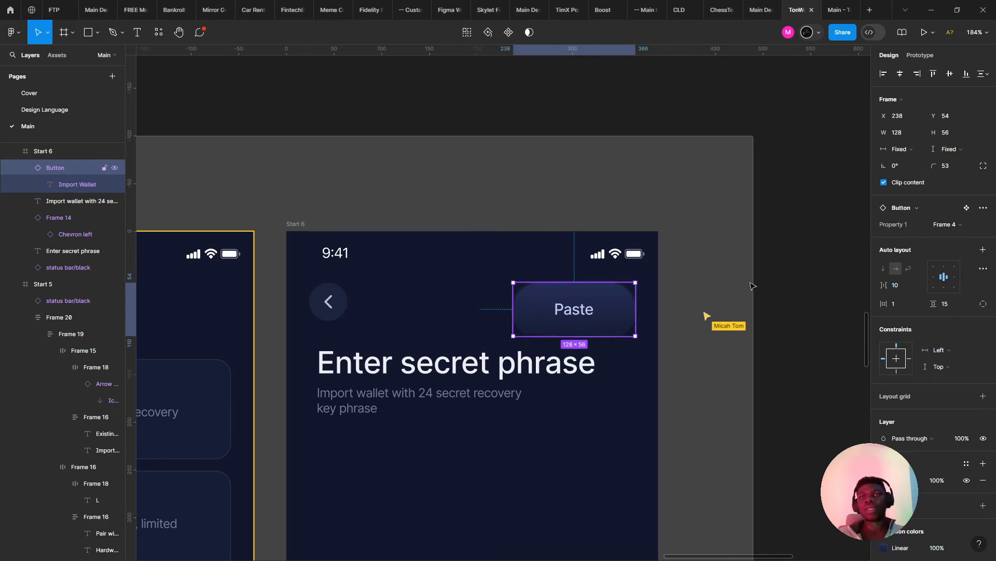
# - Set the Paste button to hug contents, 98 px wide, 8 px side and 16 px vertical padding
pyautogui.click(943, 153)
pyautogui.click(943, 161)
pyautogui.click(898, 153)
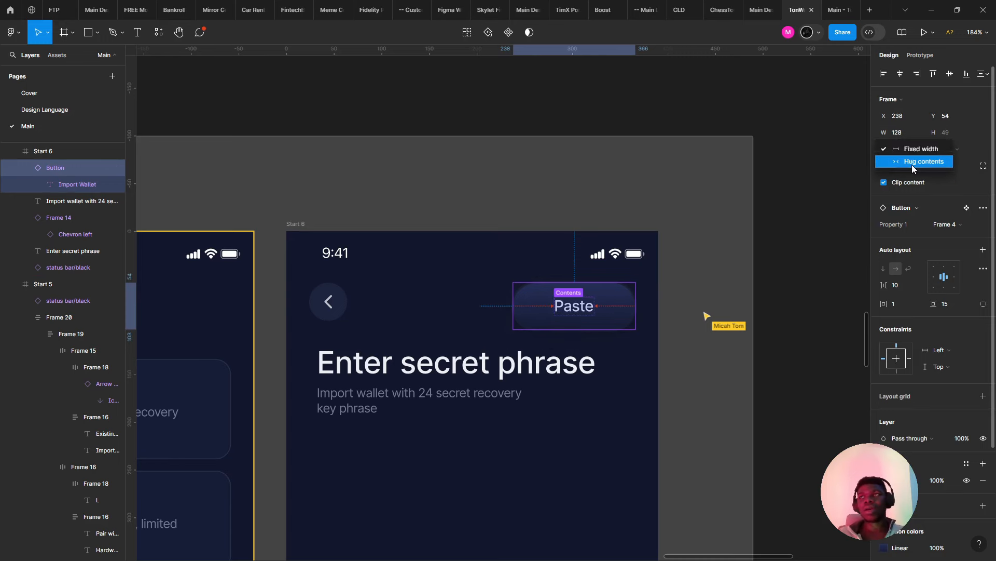
pyautogui.click(911, 162)
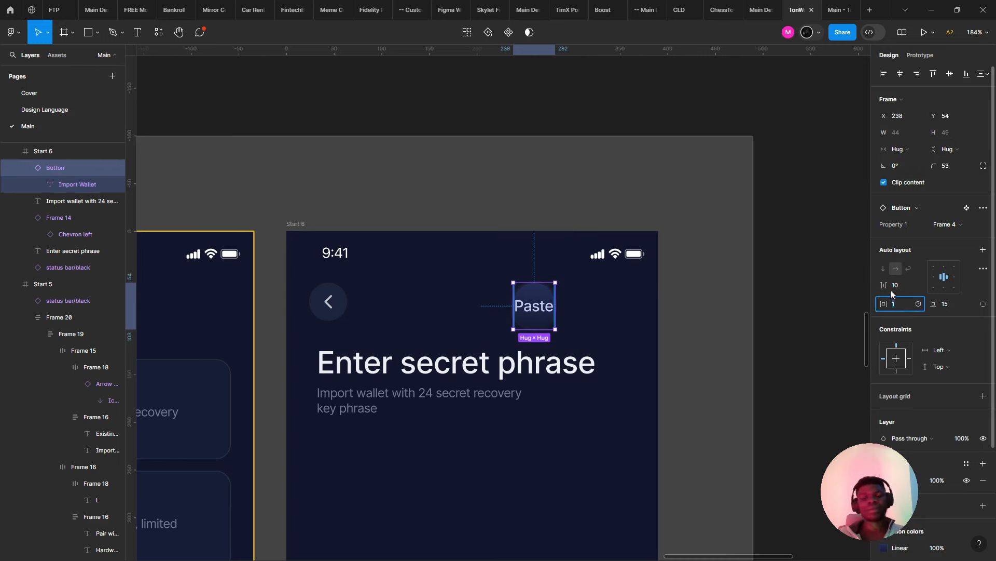
pyautogui.write('8')
pyautogui.press('Return')
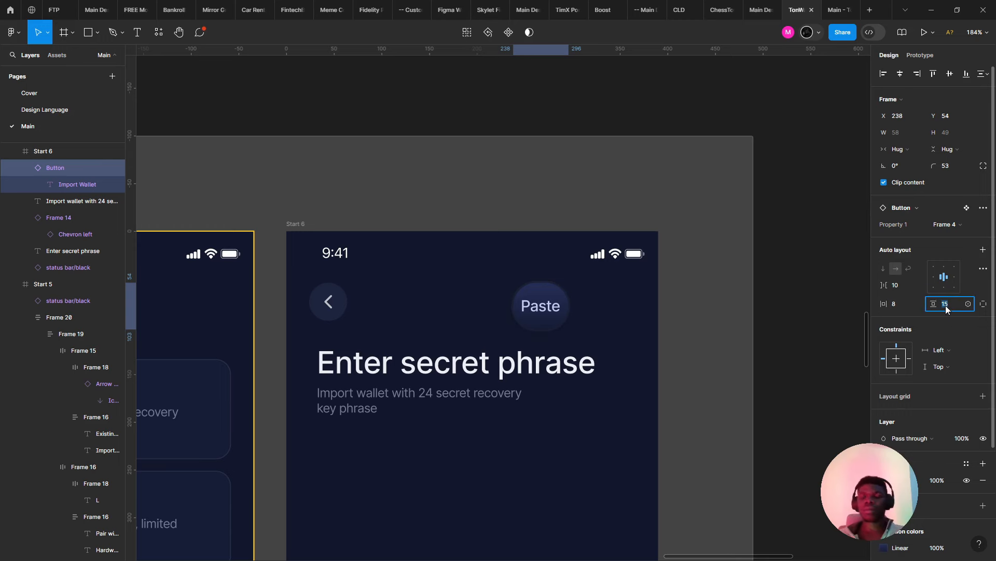
pyautogui.write('8')
pyautogui.press('Return')
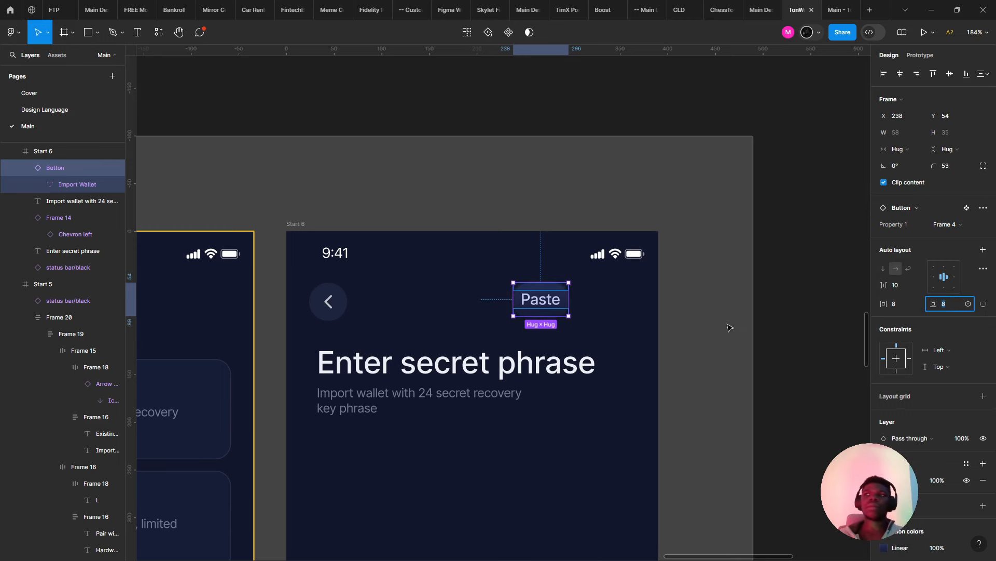
pyautogui.moveTo(569, 315); pyautogui.dragTo(604, 306)
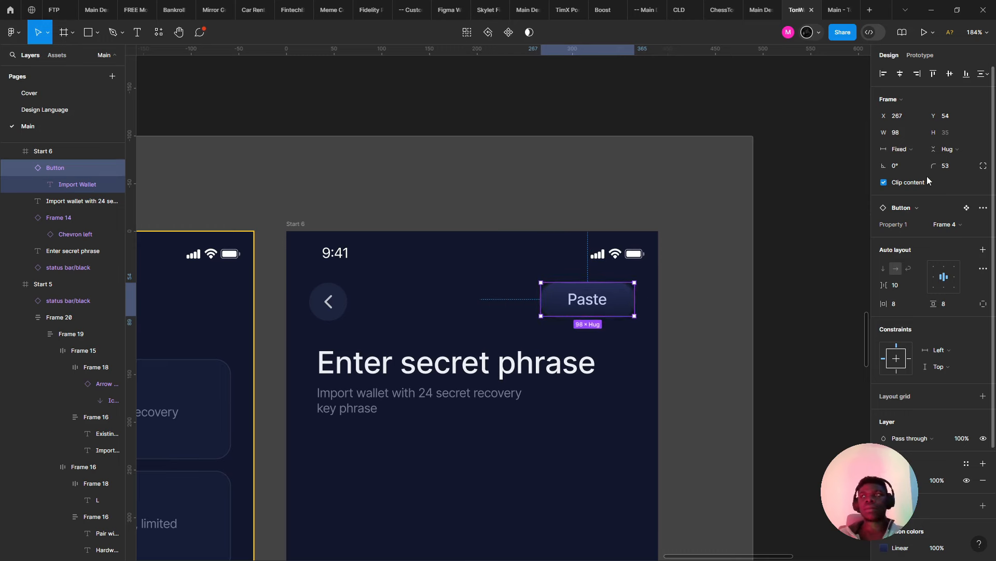
pyautogui.click(949, 307)
pyautogui.write('16')
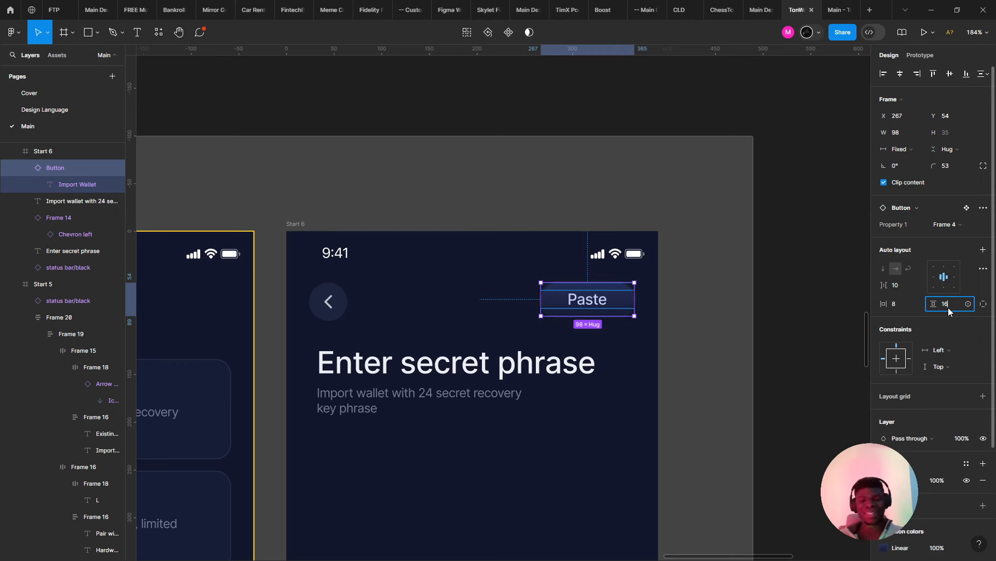
pyautogui.press('Return')
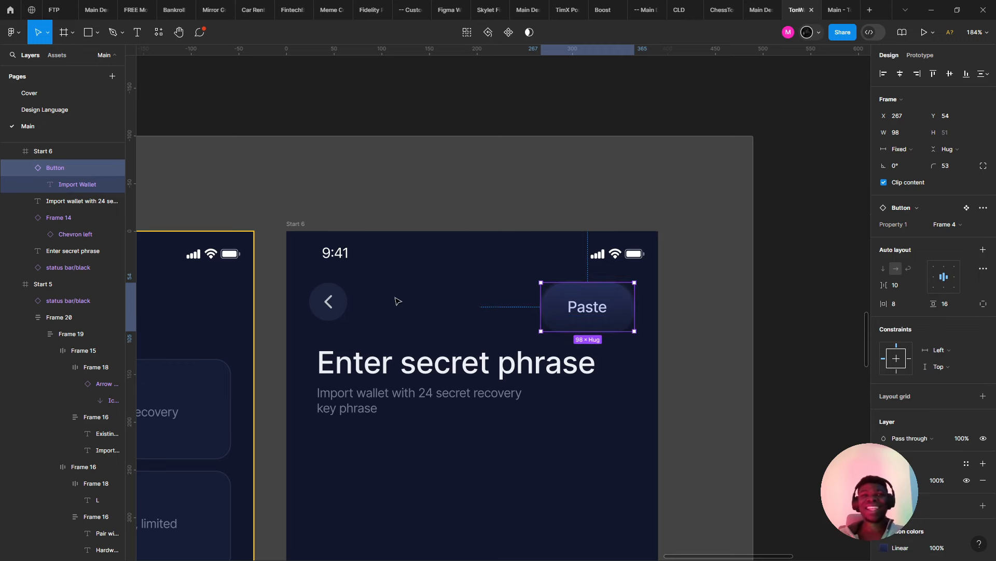
# - Change the Paste button's vertical padding to 12 and preview it
pyautogui.click(476, 318)
pyautogui.click(616, 302)
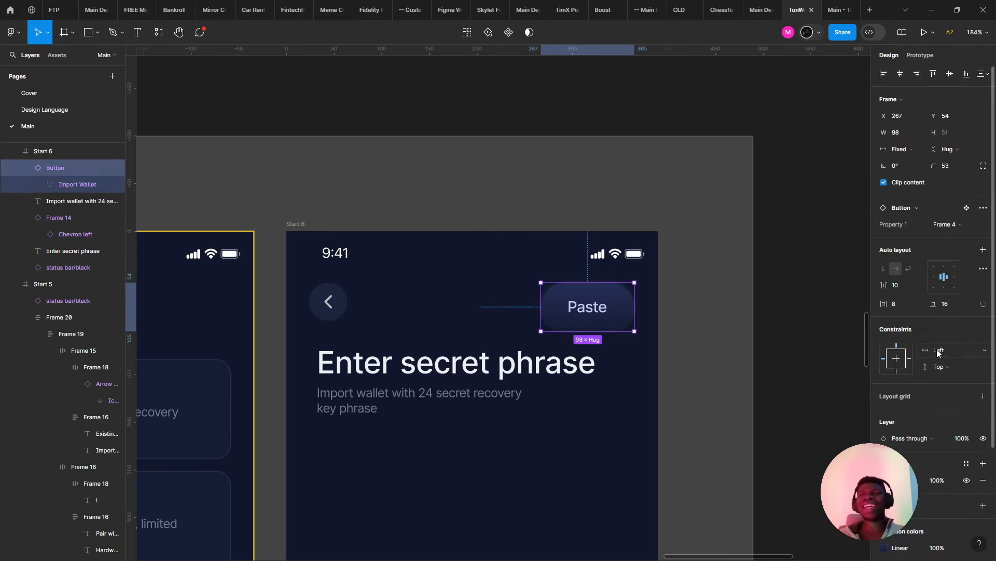
pyautogui.press('Return')
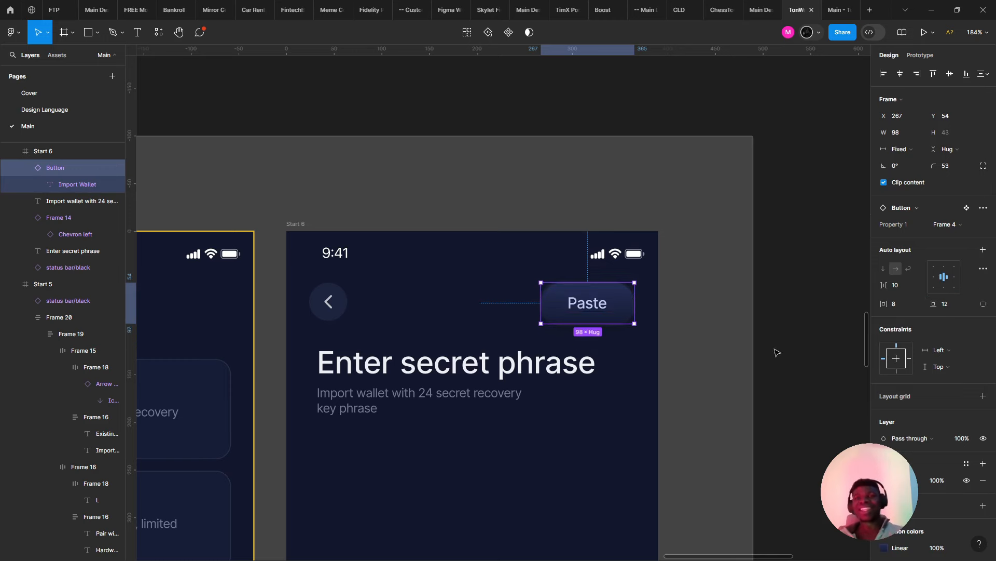
pyautogui.click(674, 334)
pyautogui.click(620, 302)
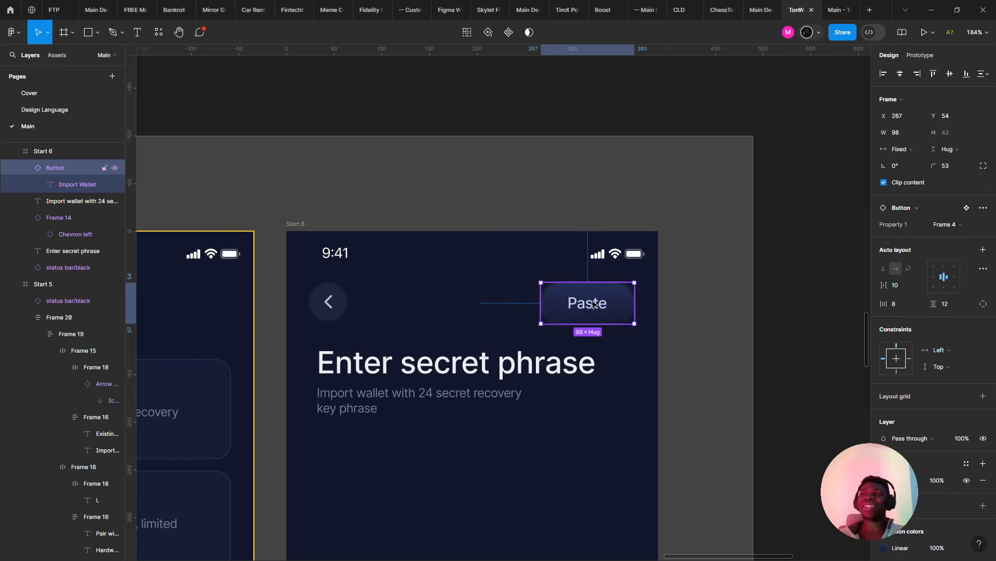
pyautogui.click(440, 315)
pyautogui.scroll(-5, 456, 317)
pyautogui.scroll(4, 561, 303)
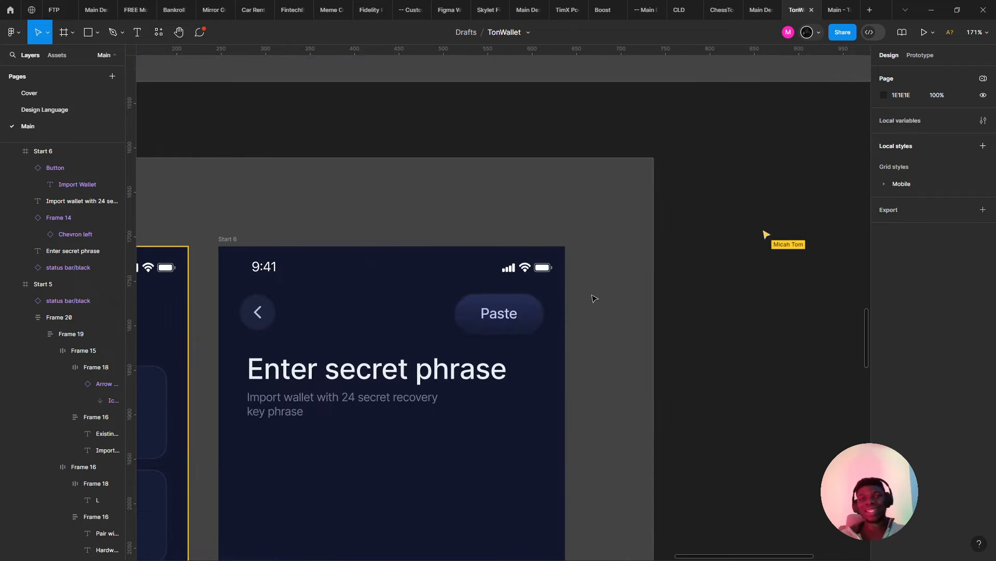
# - Nudge the Enter secret phrase heading and subtitle down 4 px
pyautogui.click(595, 298)
pyautogui.click(521, 317)
pyautogui.scroll(-3, 583, 285)
pyautogui.click(467, 319)
pyautogui.scroll(4, 467, 319)
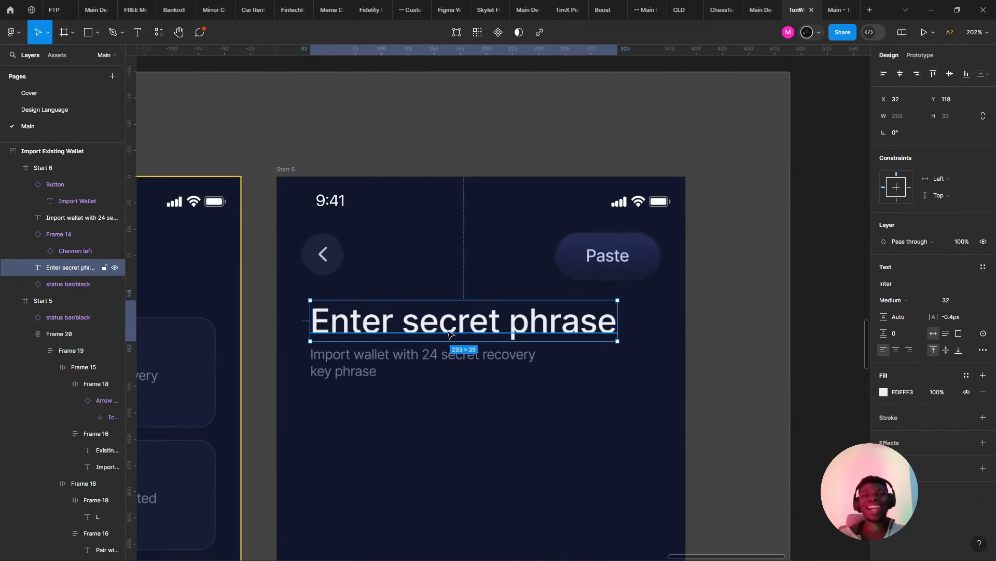
pyautogui.keyDown('shift'); pyautogui.click(400, 356); pyautogui.keyUp('shift')
pyautogui.press('Down')
pyautogui.press('Down')
pyautogui.press('Down')
pyautogui.press('Down')
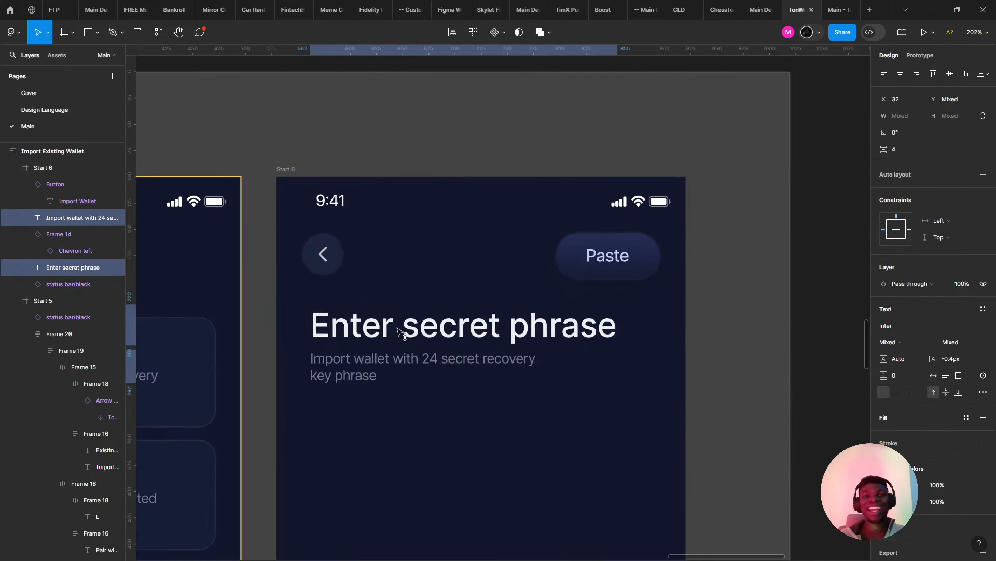
pyautogui.scroll(-4, 399, 332)
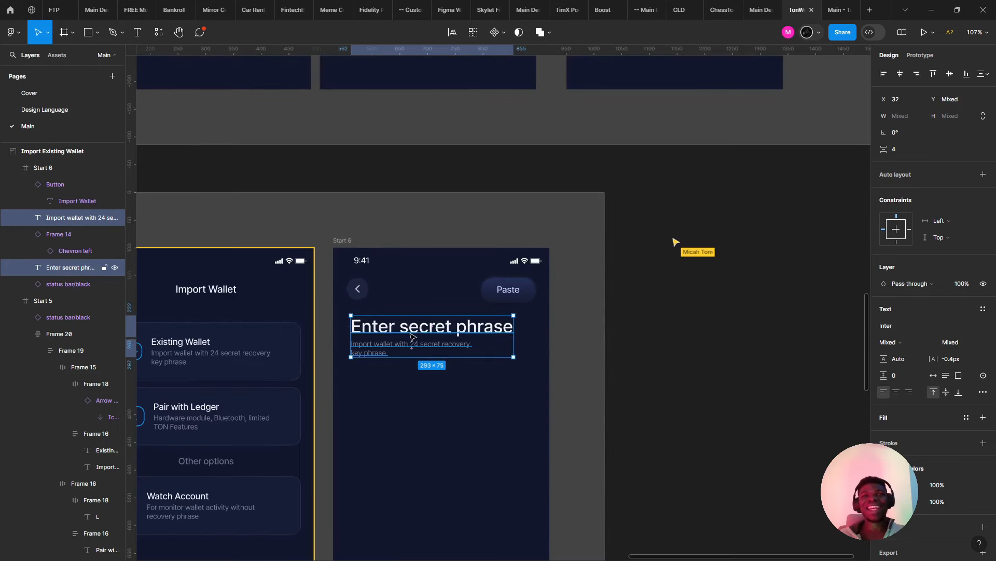
pyautogui.click(412, 336)
pyautogui.scroll(4, 411, 336)
# - Set the Paste button's height to 40 px
pyautogui.click(325, 263)
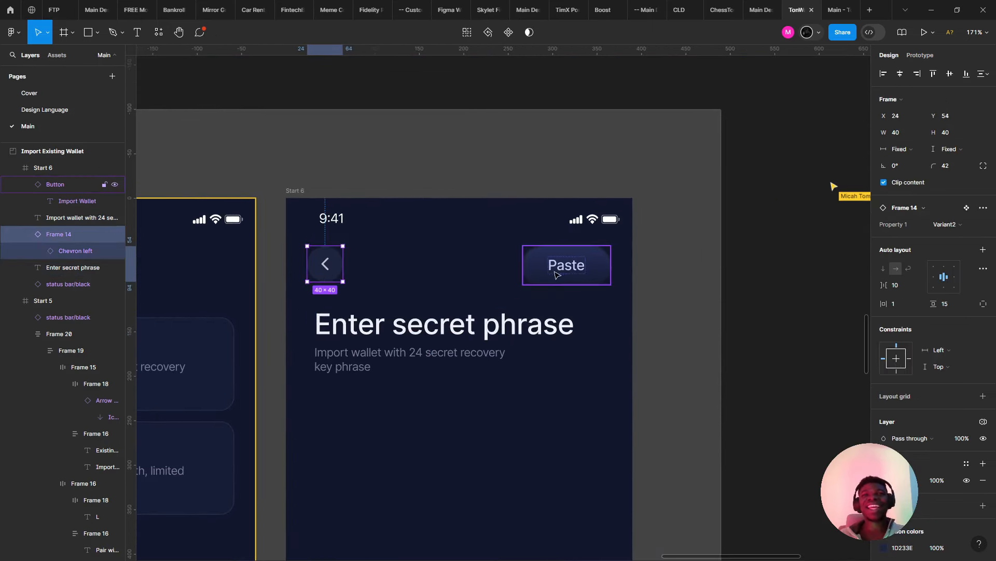
pyautogui.keyDown('shift'); pyautogui.click(556, 274); pyautogui.keyUp('shift')
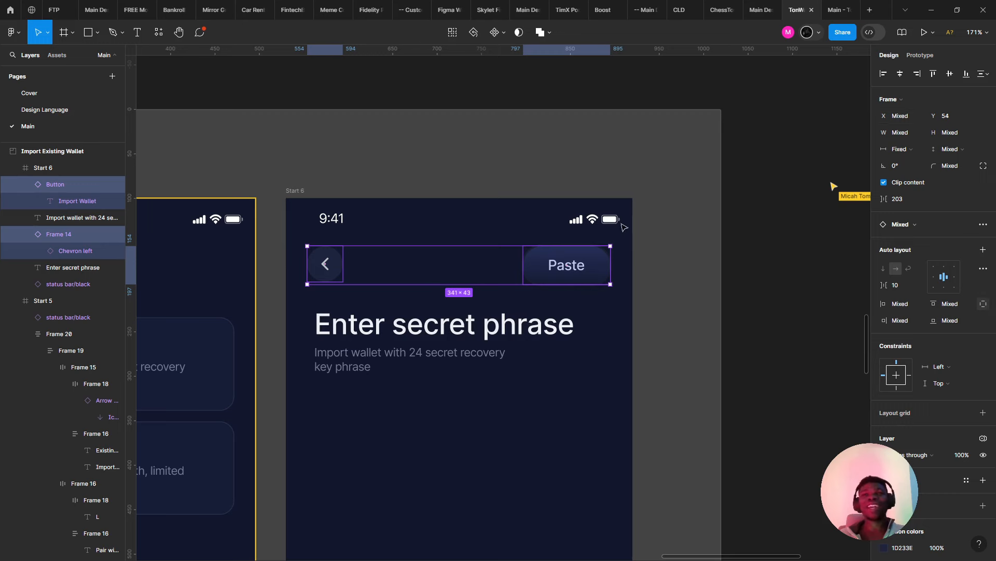
pyautogui.click(596, 265)
pyautogui.click(947, 139)
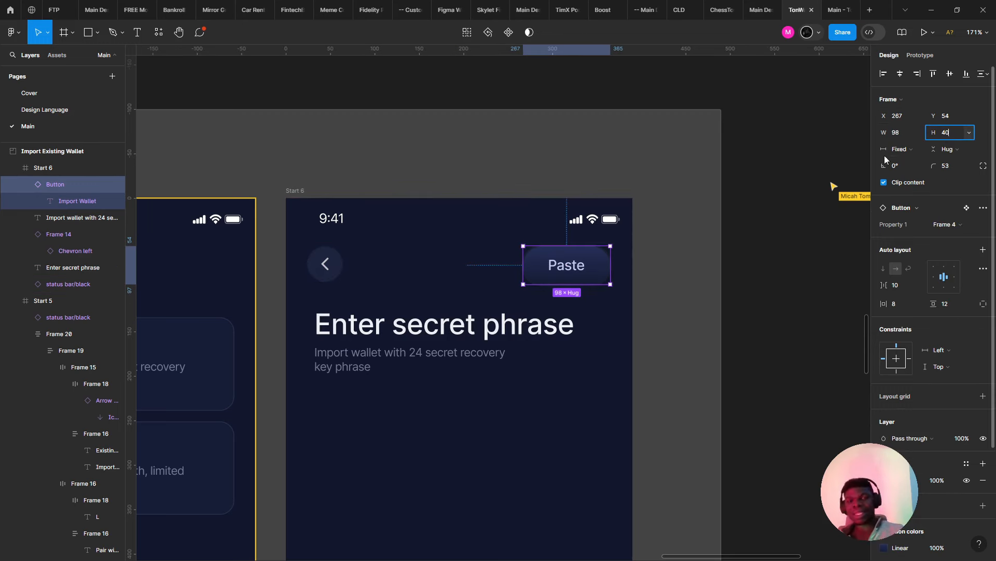
pyautogui.press('Return')
pyautogui.click(621, 303)
# - Select the recovery-phrase subtitle text layer beneath the heading
pyautogui.scroll(-4, 576, 295)
pyautogui.moveTo(507, 307); pyautogui.dragTo(477, 272)
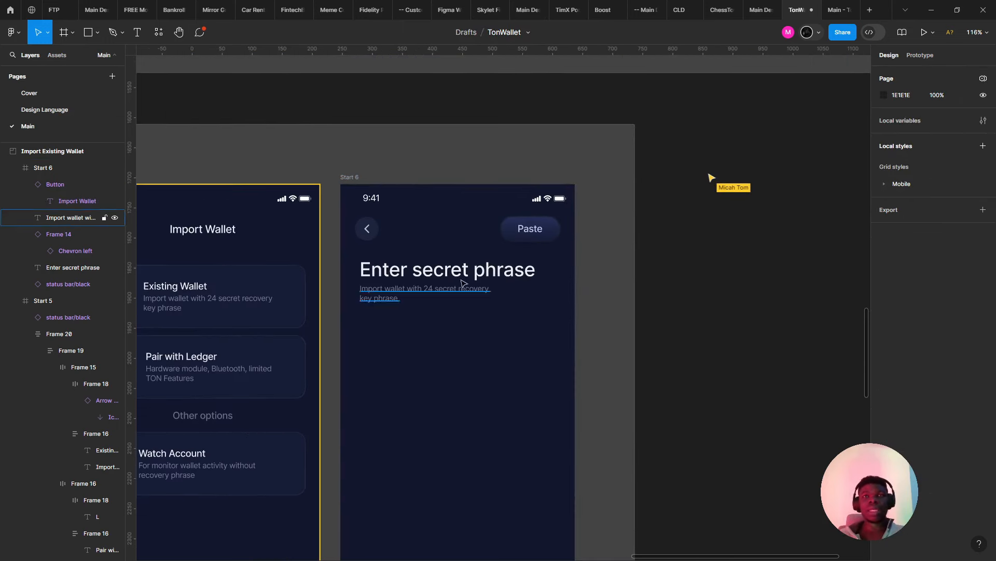
pyautogui.click(456, 273)
pyautogui.scroll(3, 456, 275)
pyautogui.keyDown('shift'); pyautogui.click(384, 300); pyautogui.keyUp('shift')
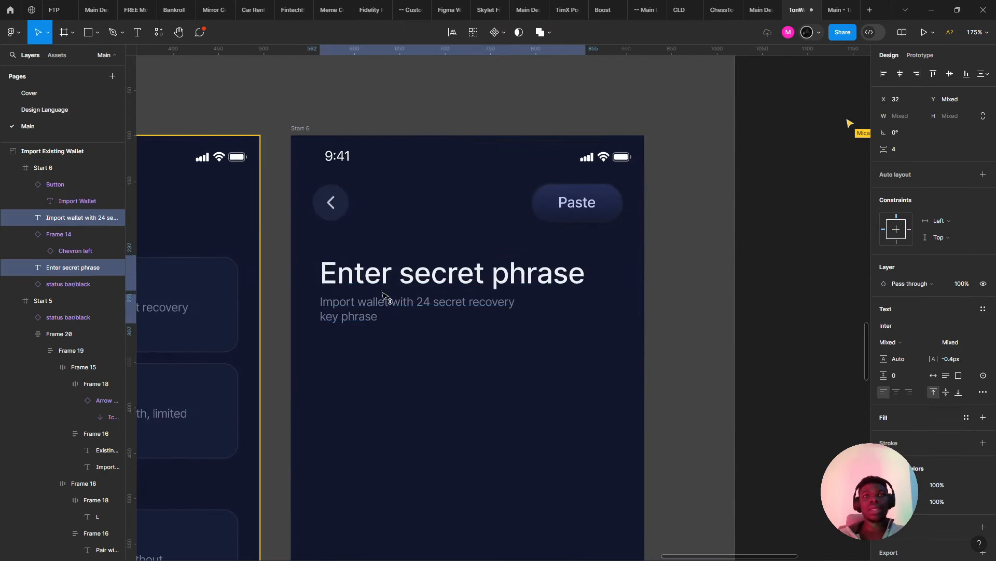
pyautogui.scroll(-3, 387, 296)
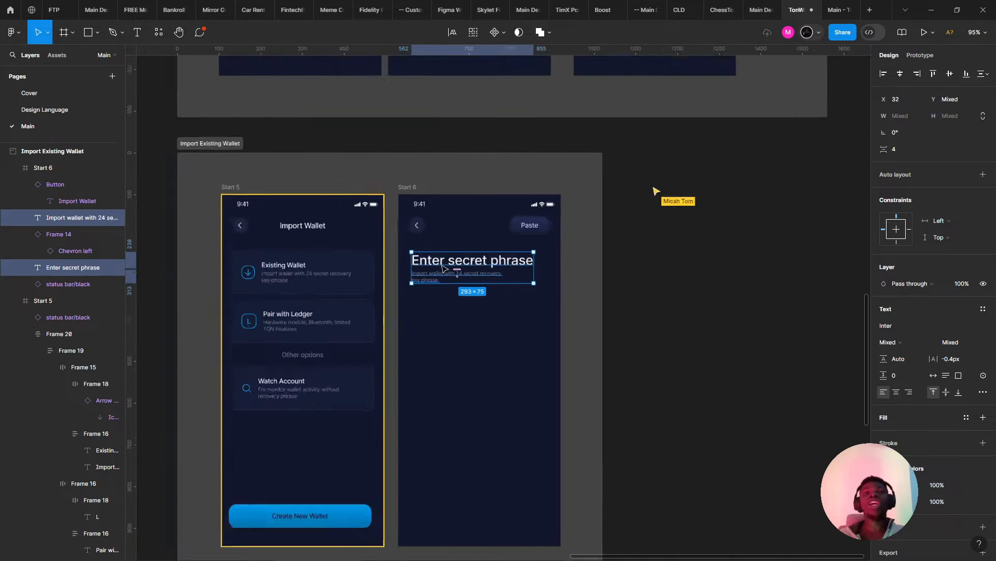
pyautogui.scroll(3, 444, 267)
pyautogui.scroll(-2, 447, 264)
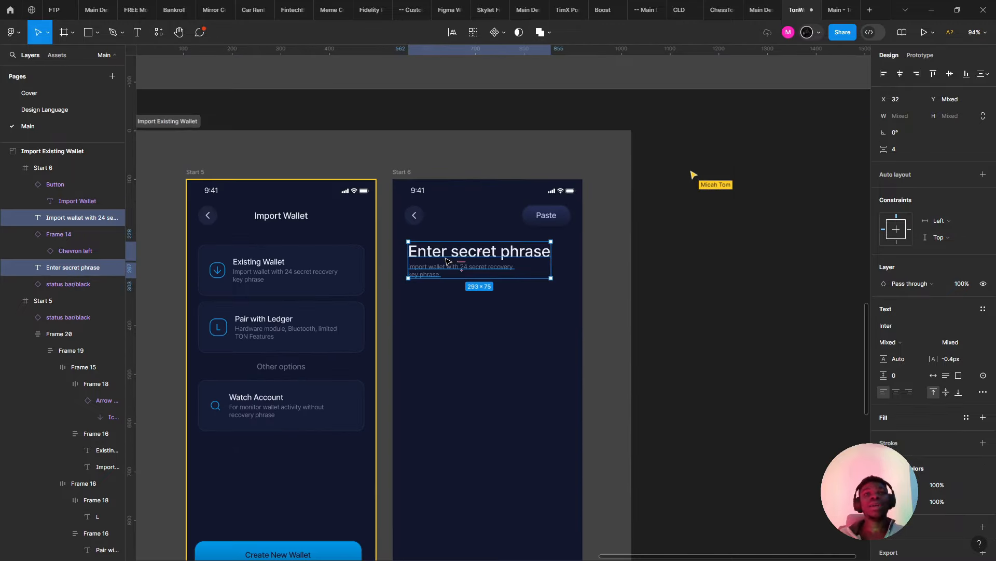
pyautogui.click(447, 261)
pyautogui.click(457, 270)
pyautogui.scroll(3, 483, 270)
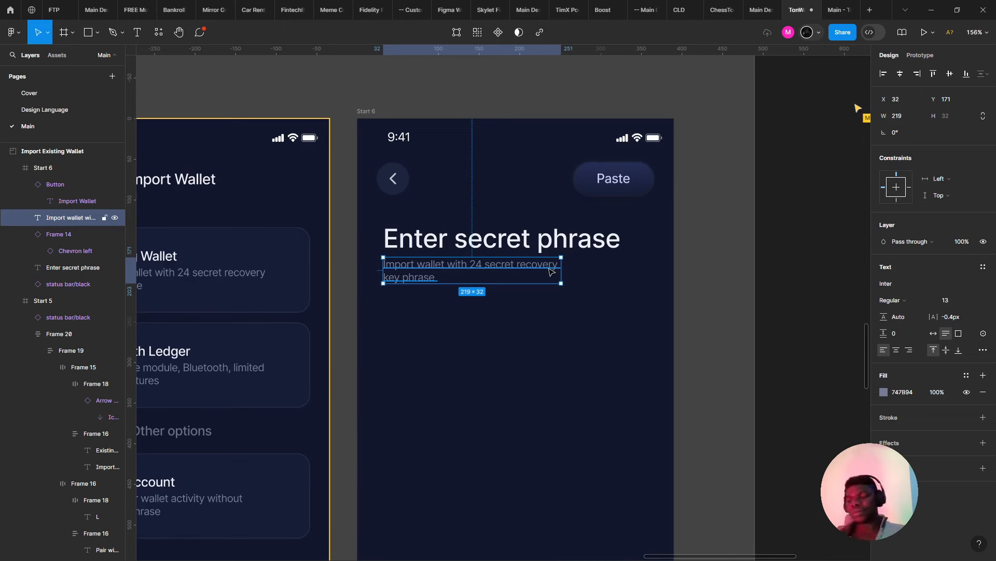
# - Rewrite the subtitle to 'To restore your existing wallet by entering your 24 secret recovery key phrase.'
pyautogui.doubleClick(406, 265)
pyautogui.click(406, 265)
pyautogui.write('To rocer')
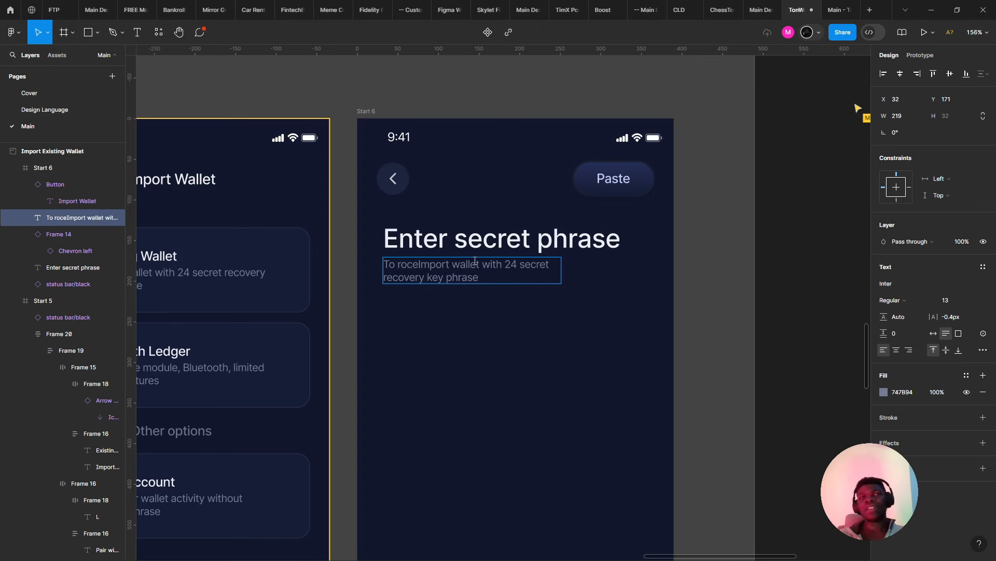
pyautogui.press('BackSpace')
pyautogui.press('BackSpace')
pyautogui.press('BackSpace')
pyautogui.write('est')
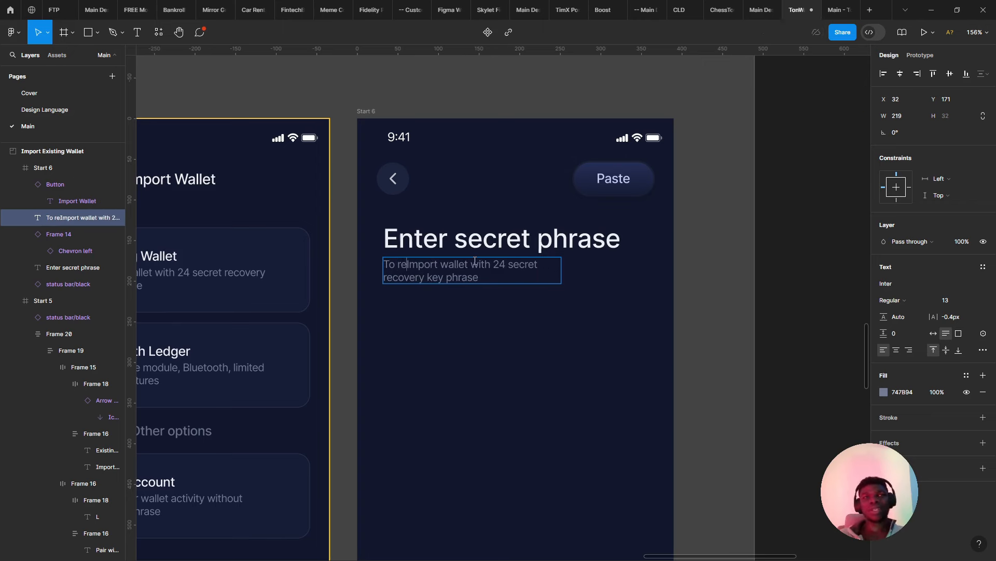
pyautogui.write('ore')
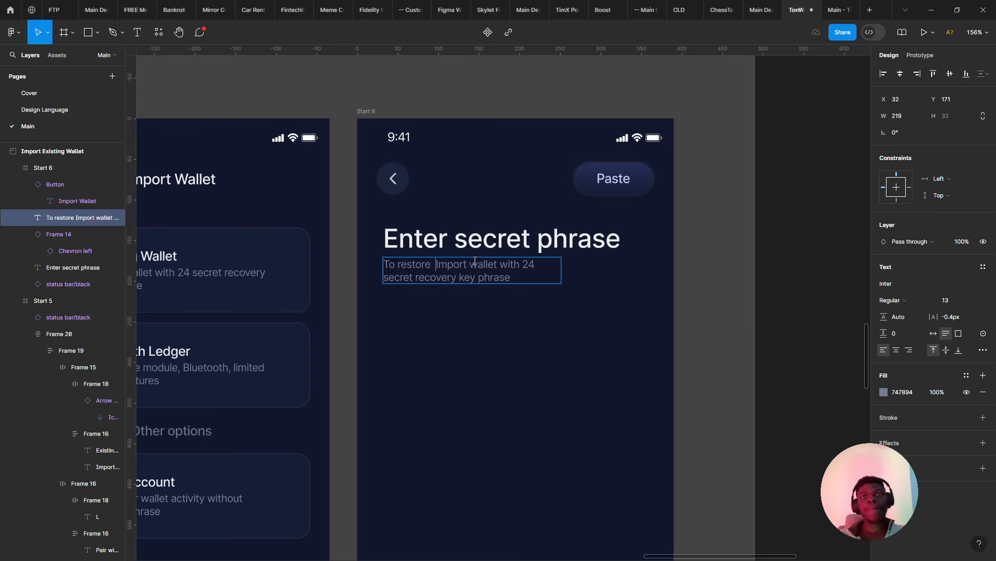
pyautogui.write(' your e')
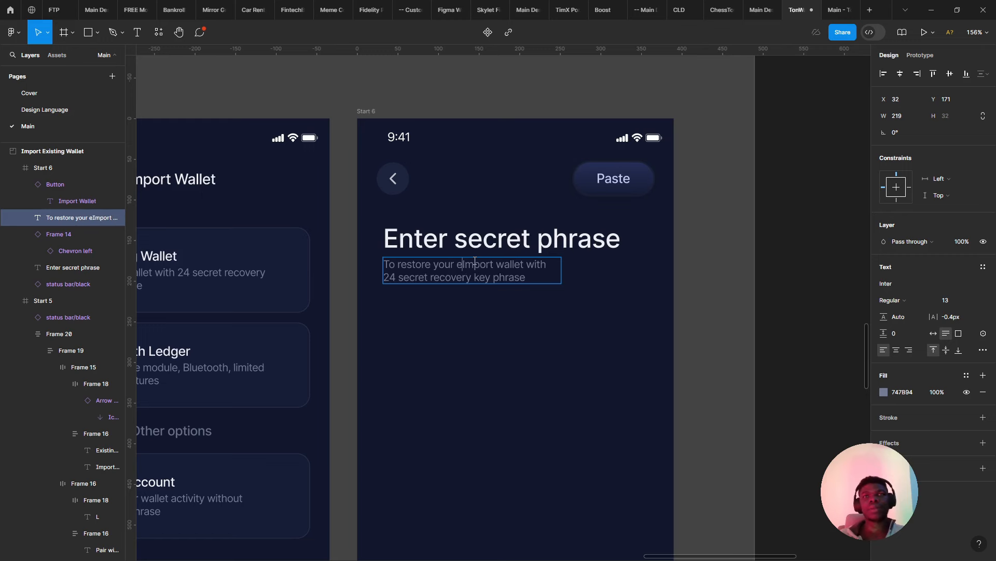
pyautogui.write('xi')
pyautogui.write('stin')
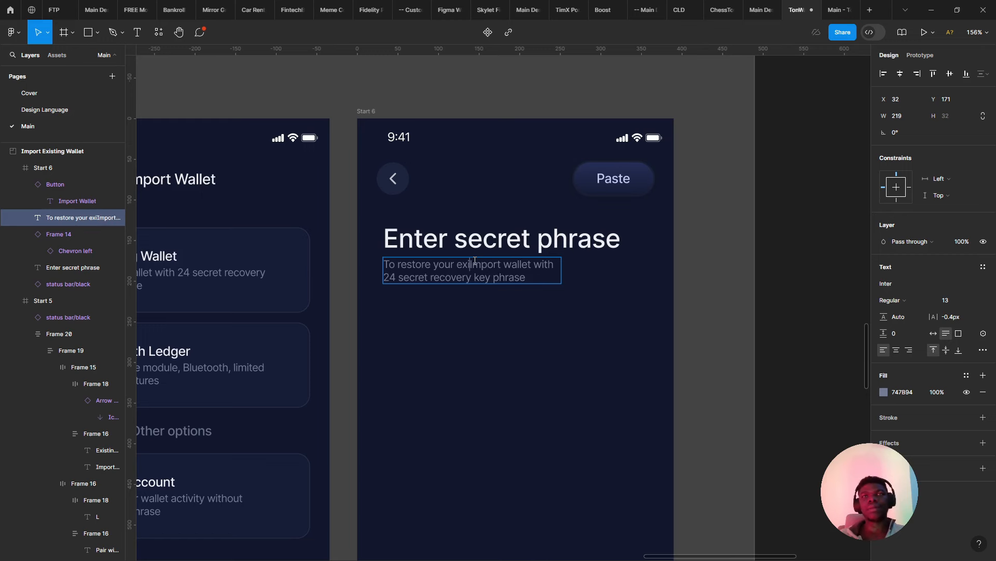
pyautogui.write('g wal')
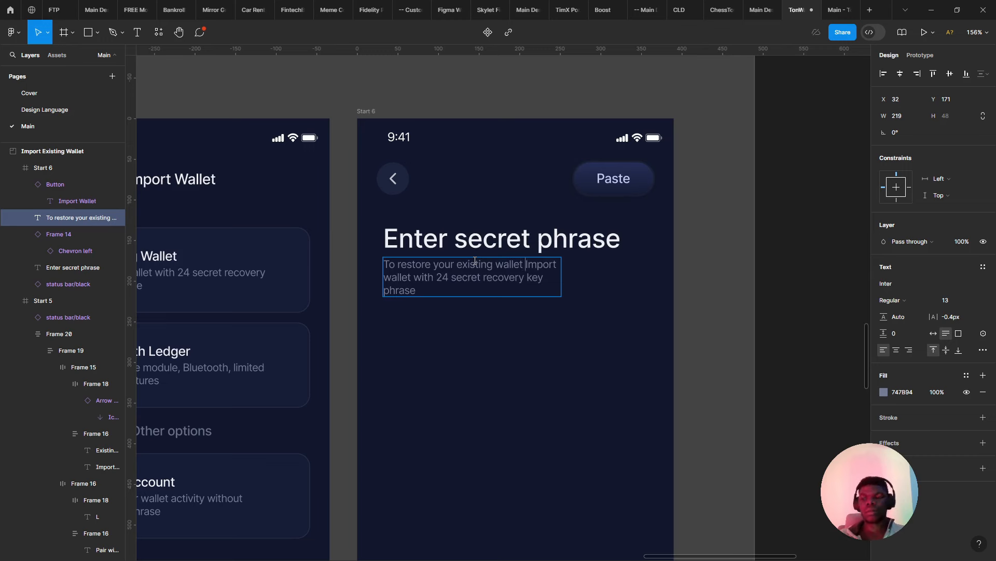
pyautogui.write('let ')
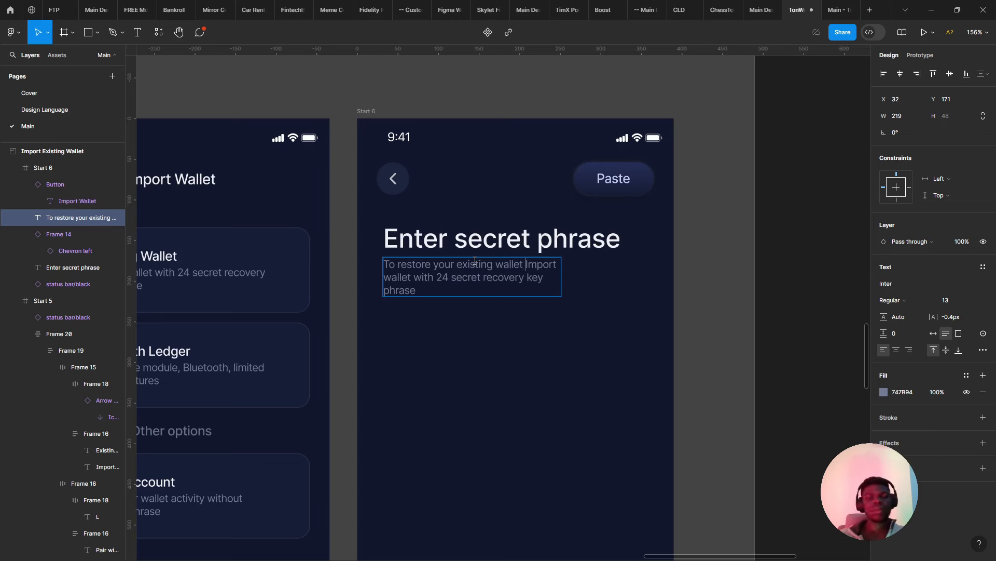
pyautogui.write('by enter')
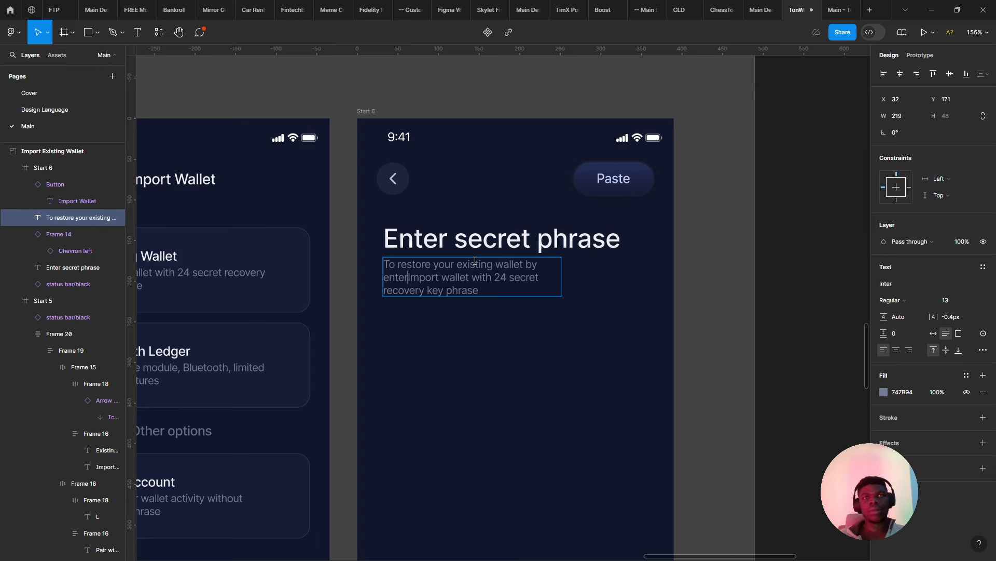
pyautogui.write('ing your')
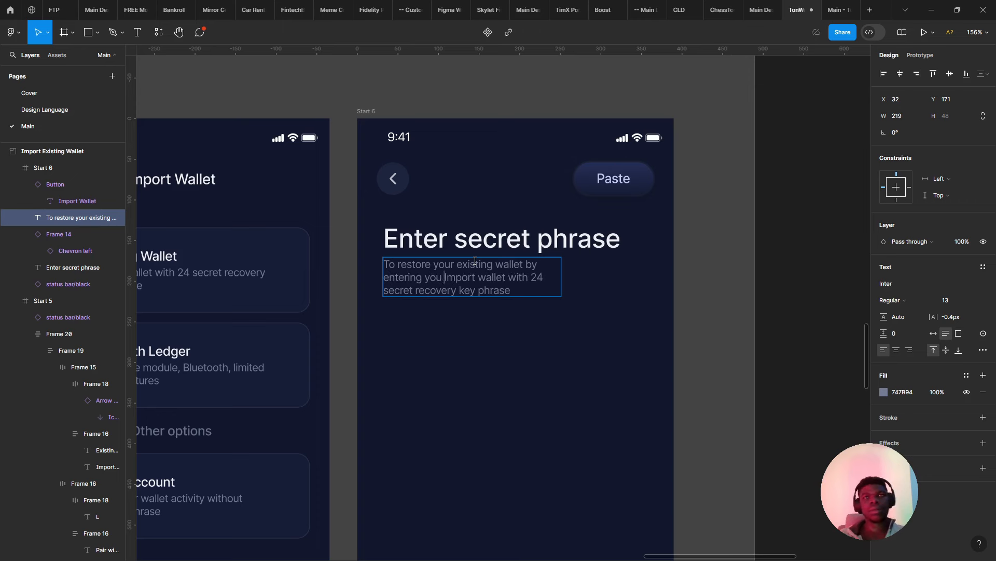
pyautogui.press('Delete')
pyautogui.press('Delete')
pyautogui.press('Delete')
pyautogui.press('Delete')
pyautogui.press('Delete')
pyautogui.press('Delete')
pyautogui.press('Delete')
pyautogui.press('Delete')
pyautogui.press('Delete')
pyautogui.press('Delete')
pyautogui.press('Delete')
pyautogui.press('Delete')
pyautogui.press('Delete')
pyautogui.press('Delete')
pyautogui.press('Delete')
pyautogui.press('Delete')
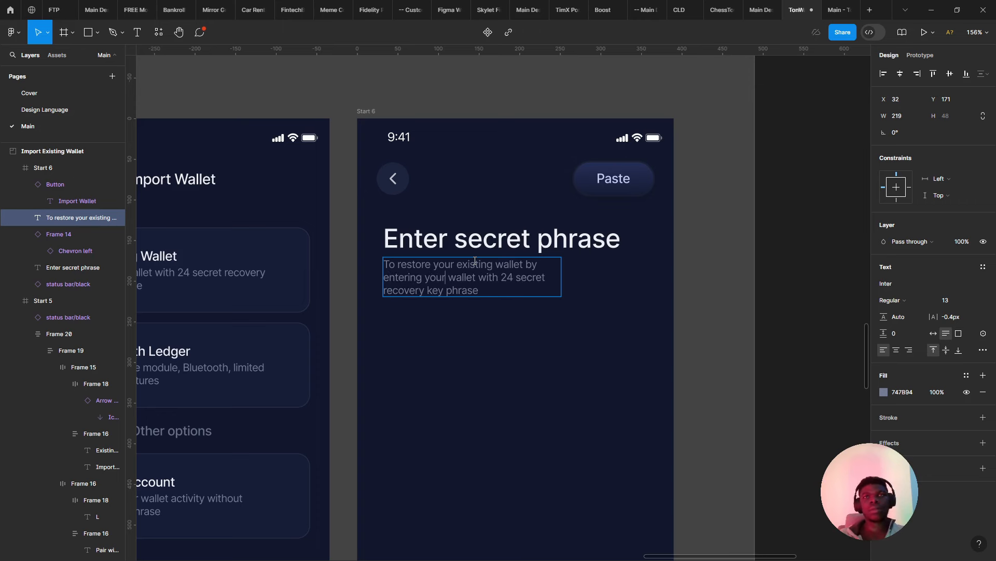
pyautogui.press('Delete')
pyautogui.press('Delete')
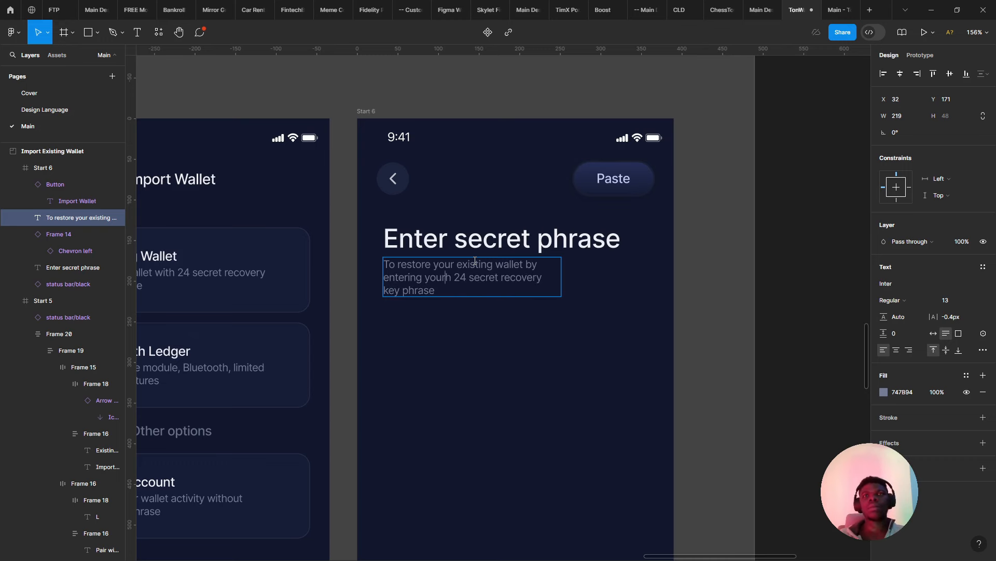
pyautogui.press('Escape')
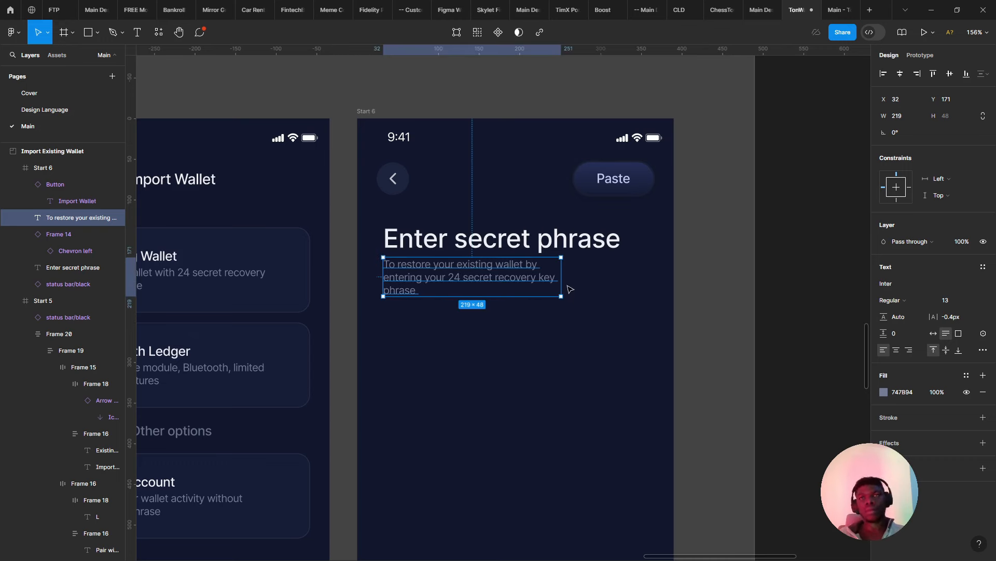
# - Widen the subtitle box to 276 px so it wraps onto two lines
pyautogui.moveTo(563, 283); pyautogui.dragTo(608, 282)
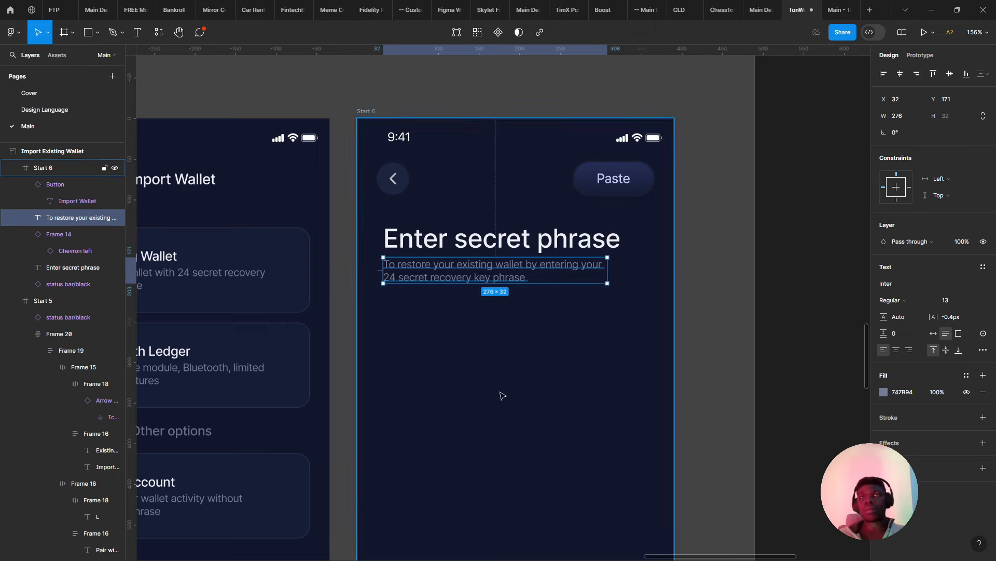
pyautogui.scroll(-5, 487, 382)
pyautogui.scroll(1, 447, 271)
pyautogui.moveTo(480, 365); pyautogui.dragTo(436, 256)
# - Wrap the heading and subtitle in auto-layout Frame 21, 293 px wide with 4 px spacing
pyautogui.click(461, 294)
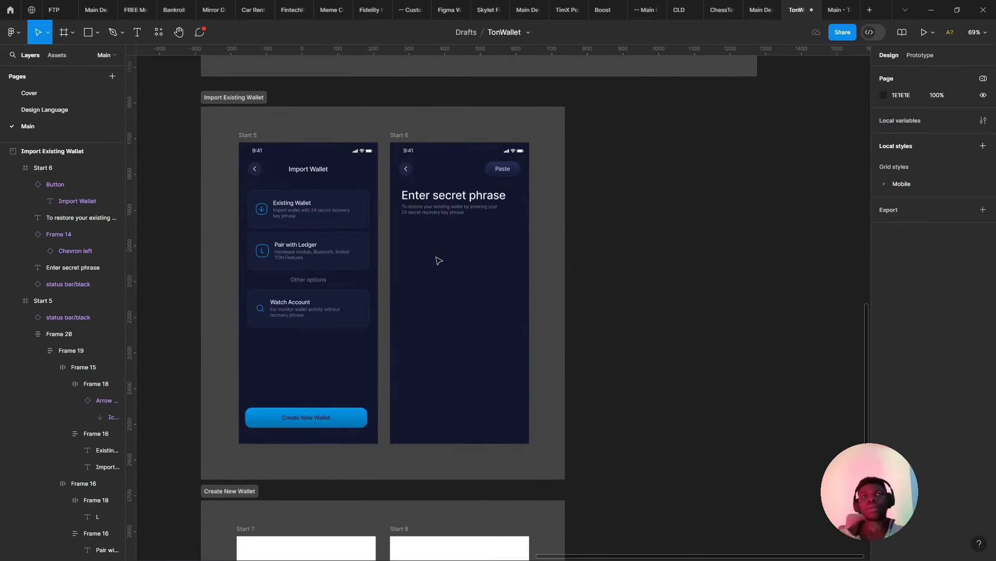
pyautogui.click(453, 213)
pyautogui.scroll(3, 453, 213)
pyautogui.keyDown('shift'); pyautogui.click(446, 171); pyautogui.keyUp('shift')
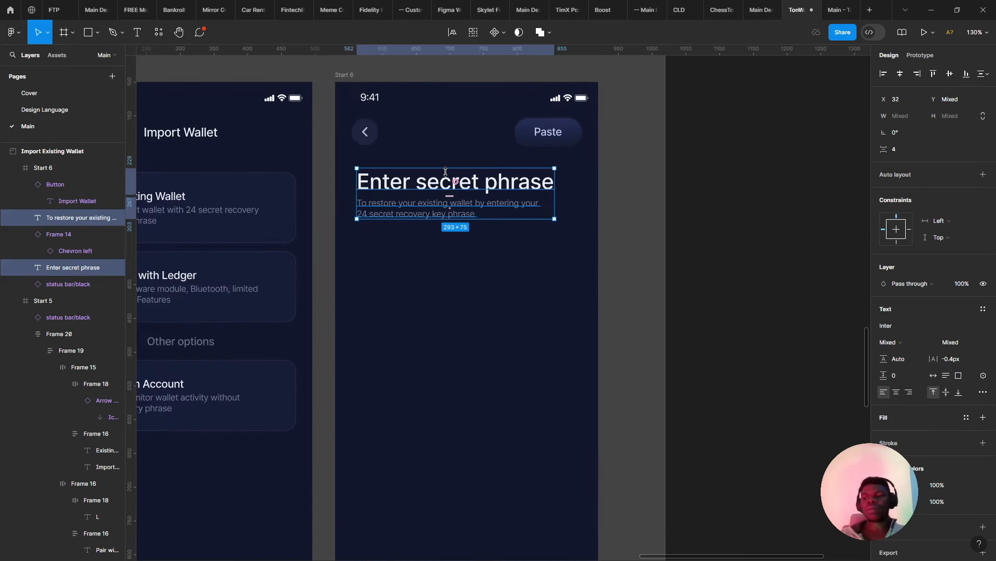
pyautogui.hotkey('shift', 'a')
pyautogui.scroll(-2, 376, 227)
pyautogui.scroll(1, 384, 223)
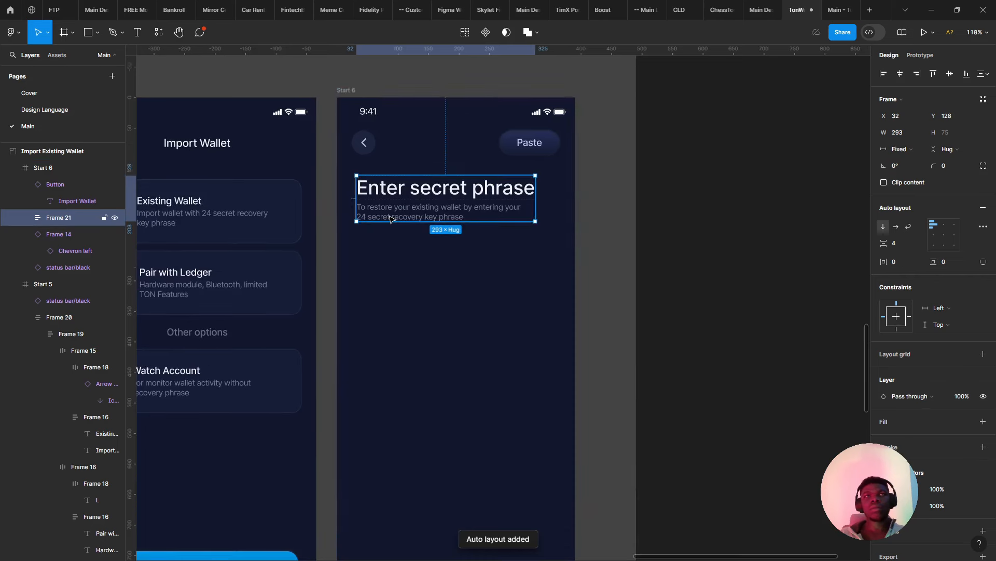
pyautogui.doubleClick(392, 219)
pyautogui.moveTo(198, 220); pyautogui.dragTo(432, 203)
pyautogui.doubleClick(433, 202)
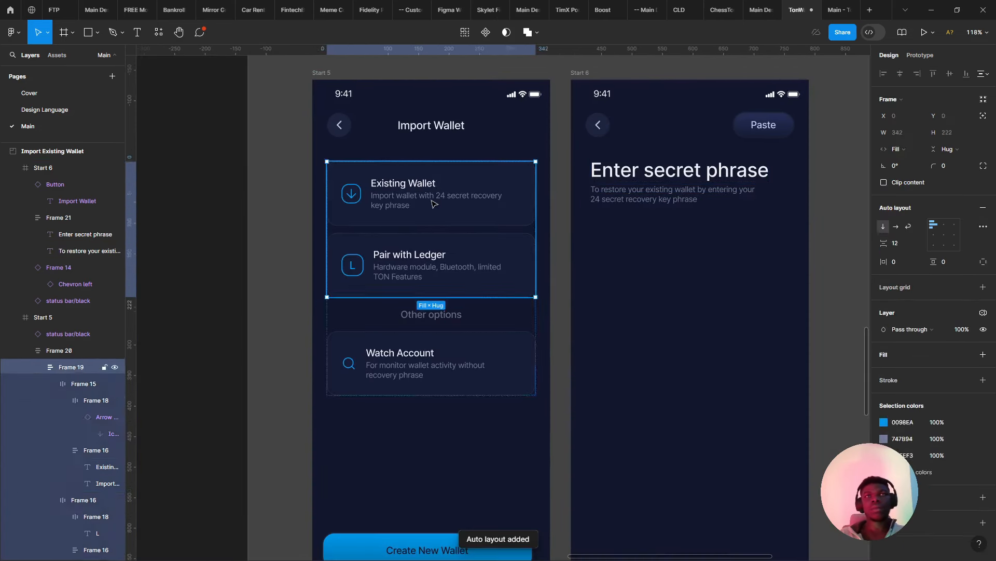
# - Set the Existing Wallet, Pair with Ledger and Watch Account descriptions to 14 px and widen their text boxes to 246 px
pyautogui.doubleClick(424, 194)
pyautogui.doubleClick(423, 193)
pyautogui.click(429, 185)
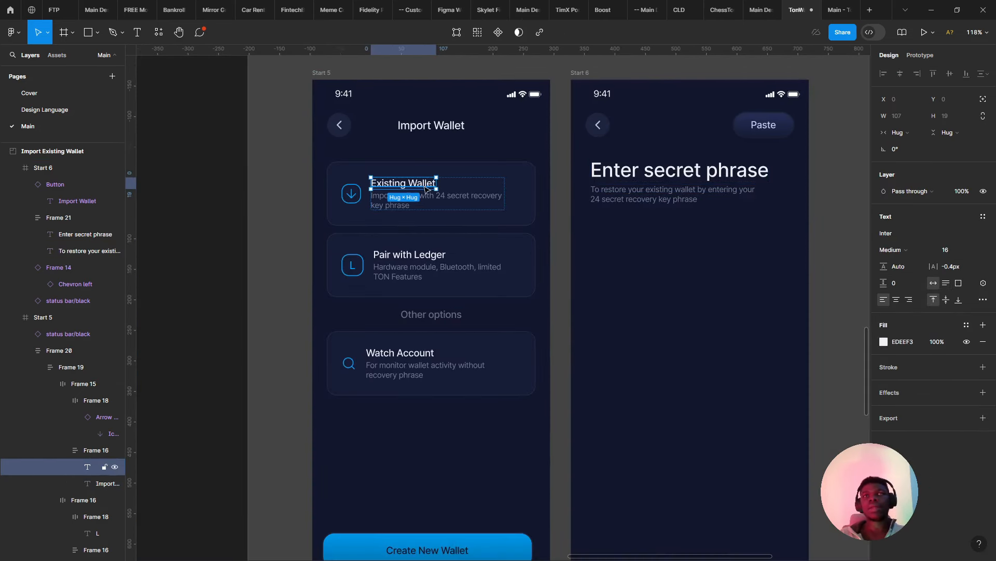
pyautogui.click(423, 200)
pyautogui.keyDown('shift'); pyautogui.click(419, 284); pyautogui.keyUp('shift')
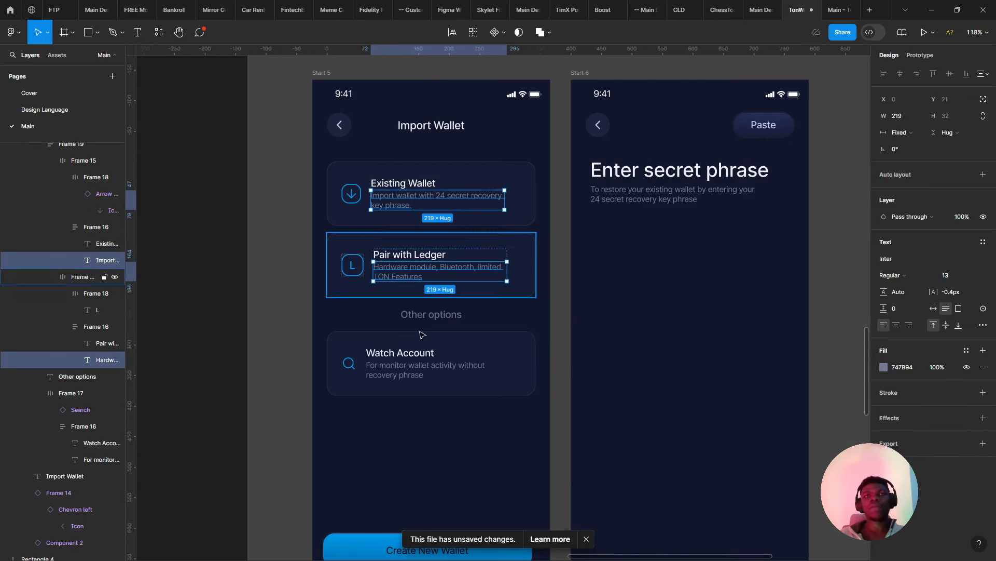
pyautogui.keyDown('shift'); pyautogui.click(410, 370); pyautogui.keyUp('shift')
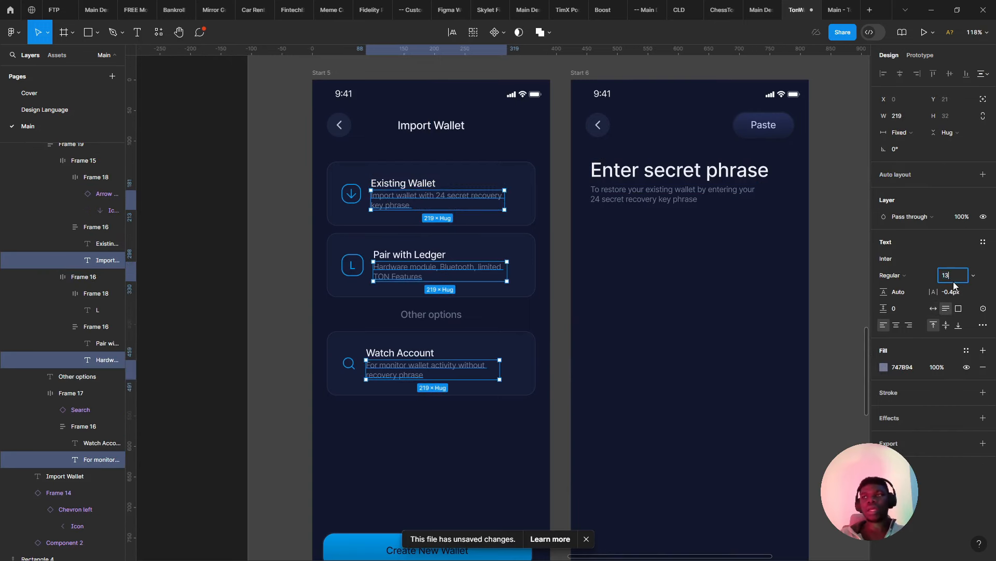
pyautogui.press('Up')
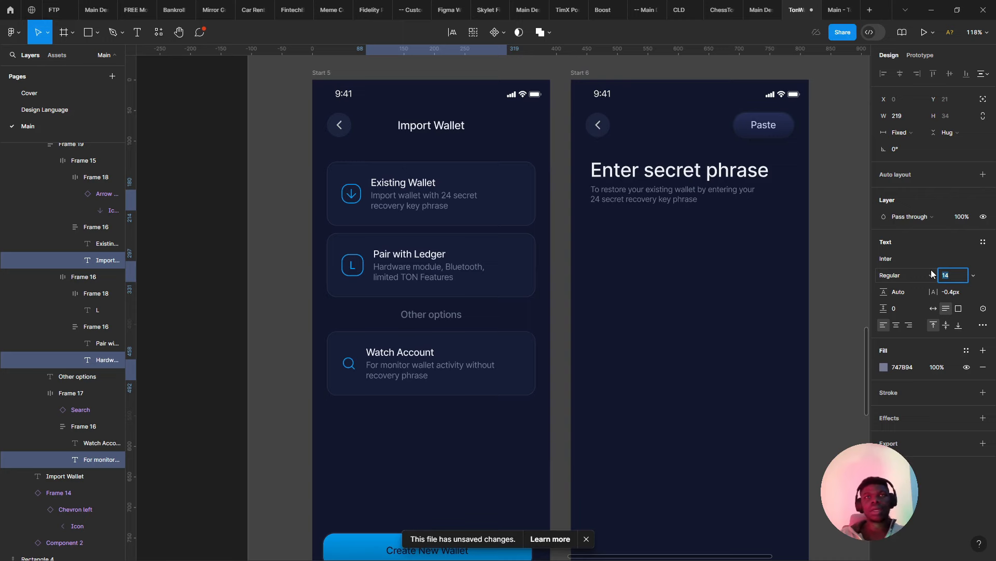
pyautogui.scroll(3, 491, 229)
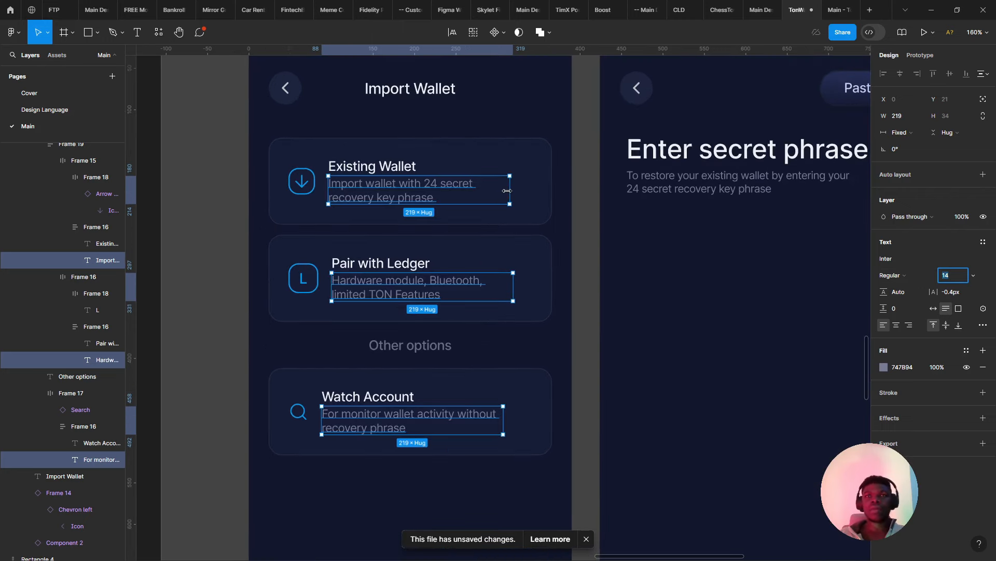
pyautogui.moveTo(524, 194); pyautogui.dragTo(439, 211)
pyautogui.scroll(-3, 436, 207)
pyautogui.click(535, 204)
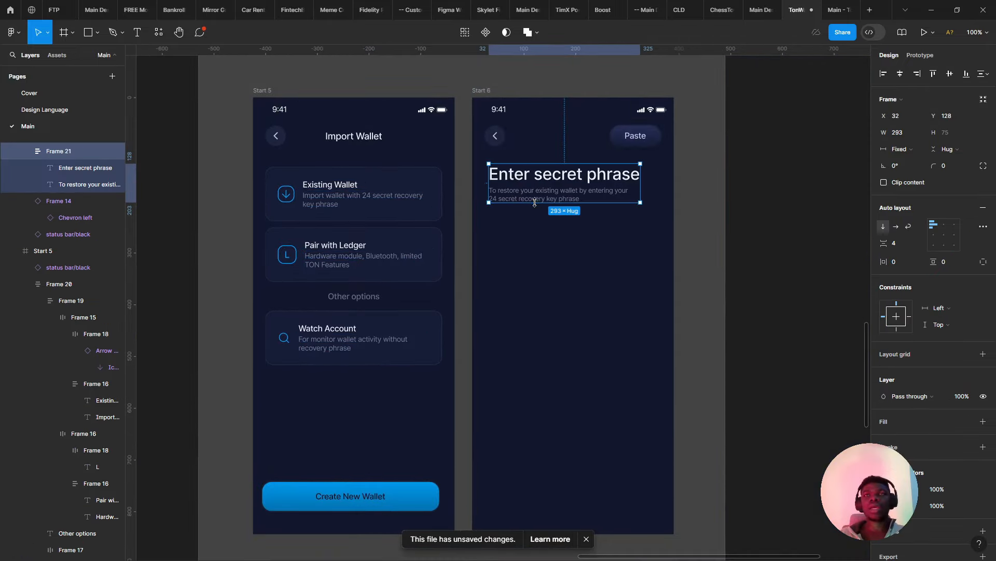
# - Give the Enter secret phrase subtitle font size 14 and line height 22
pyautogui.doubleClick(537, 199)
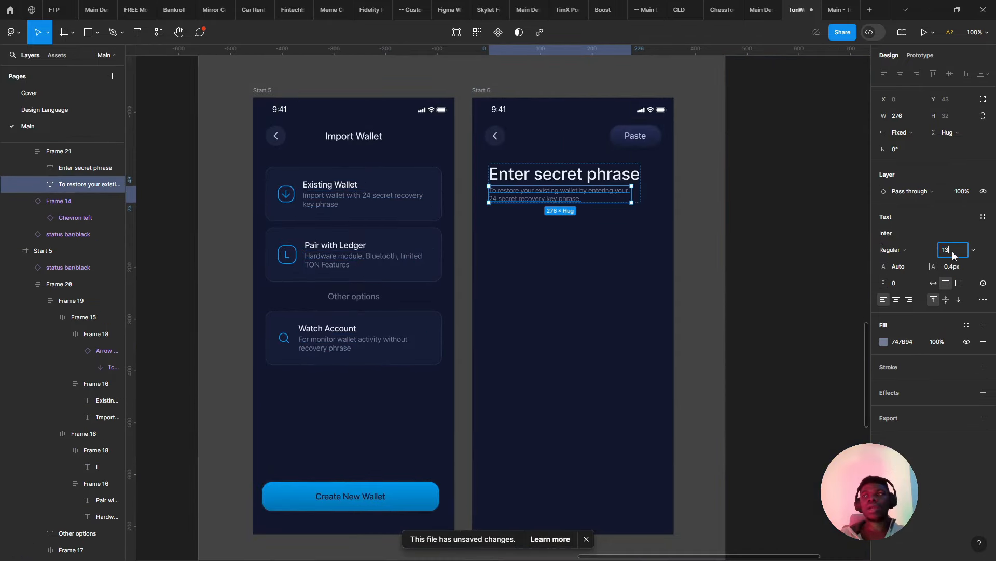
pyautogui.press('Tab')
pyautogui.write('2')
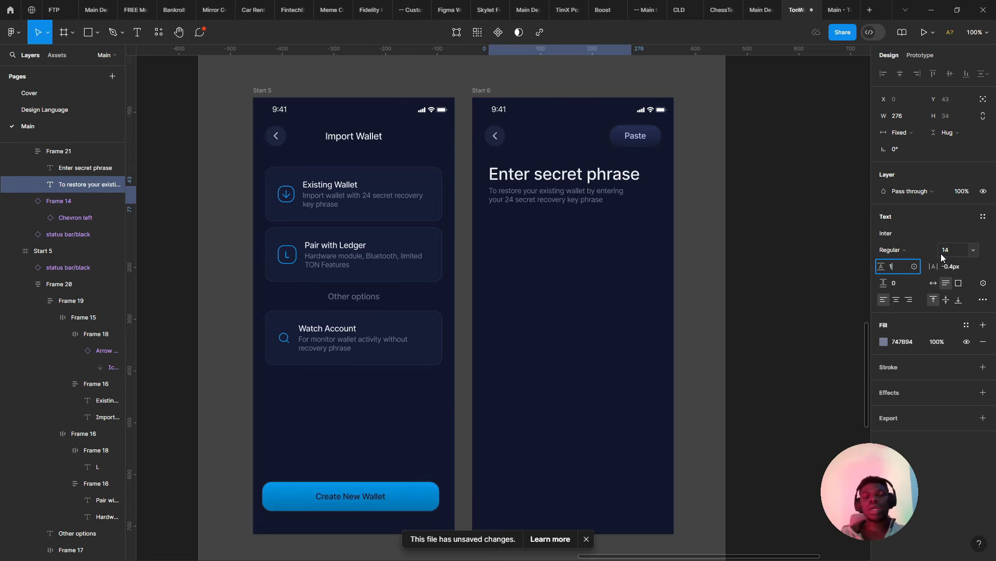
pyautogui.write('2')
pyautogui.press('Return')
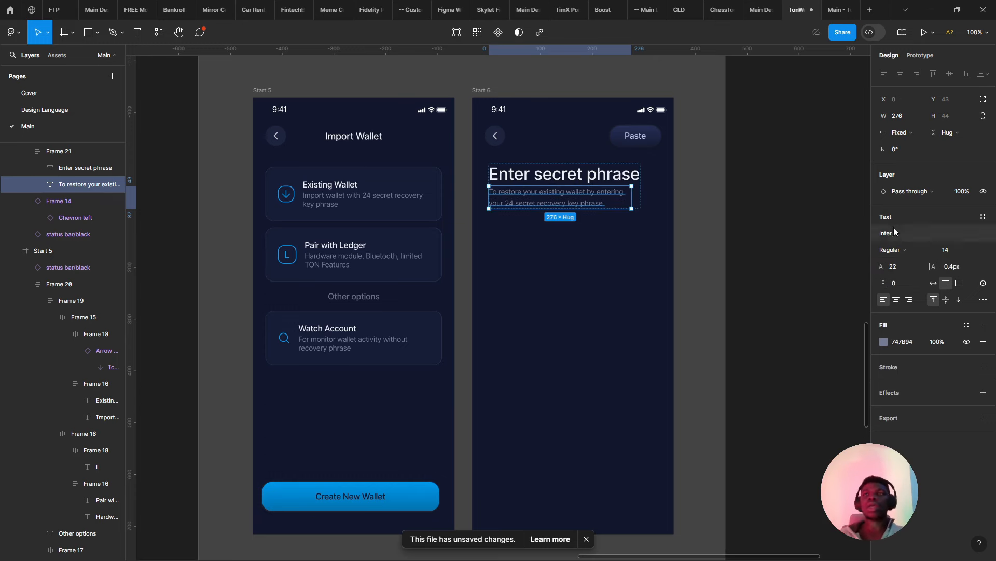
# - Set the heading block frame's width to Hug contents
pyautogui.moveTo(636, 194); pyautogui.dragTo(652, 202)
pyautogui.hotkey('ctrl', 'z')
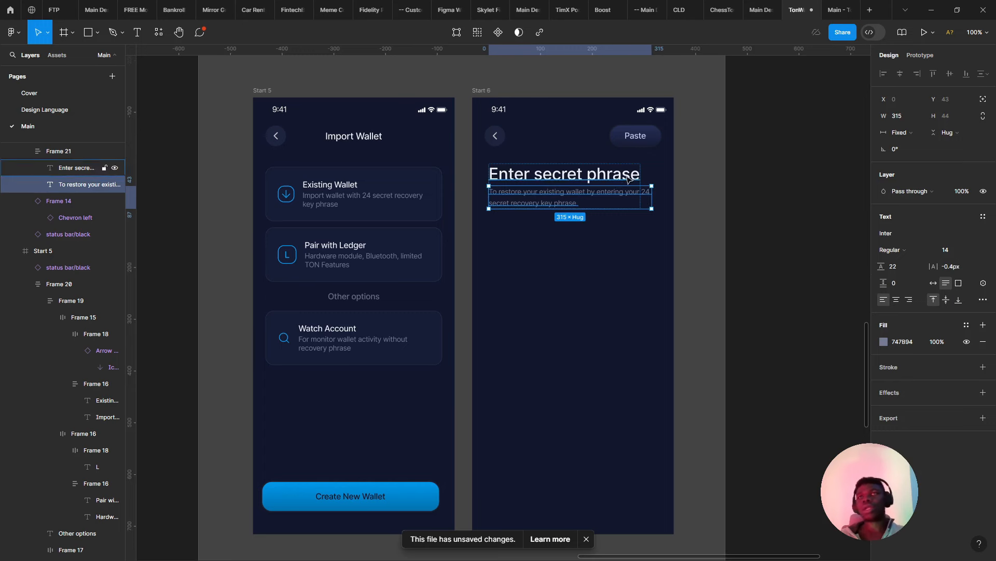
pyautogui.click(649, 179)
pyautogui.click(634, 179)
pyautogui.click(906, 153)
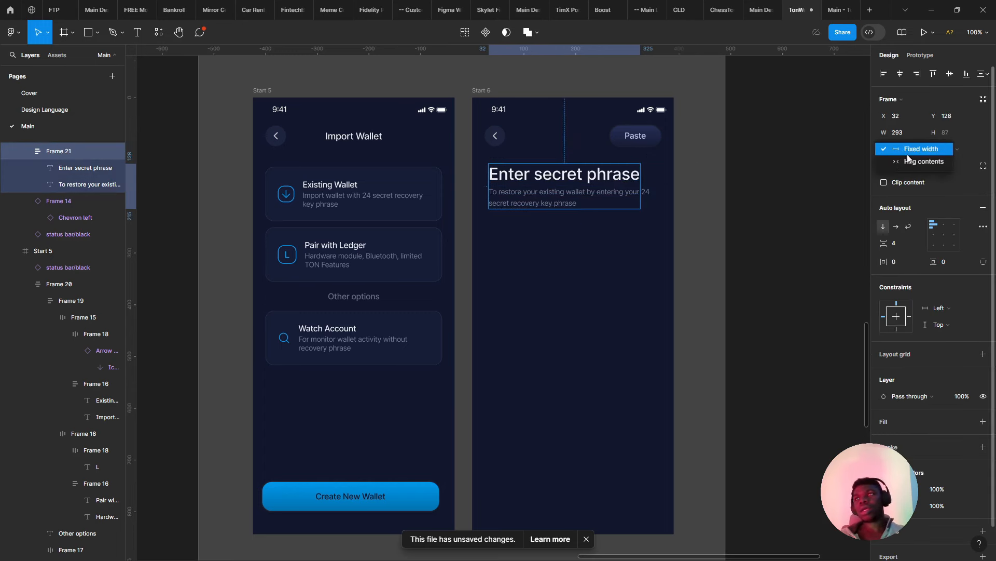
pyautogui.click(914, 161)
pyautogui.click(707, 169)
# - Make the Enter secret phrase heading 24 px Semi Bold
pyautogui.scroll(3, 617, 172)
pyautogui.doubleClick(618, 175)
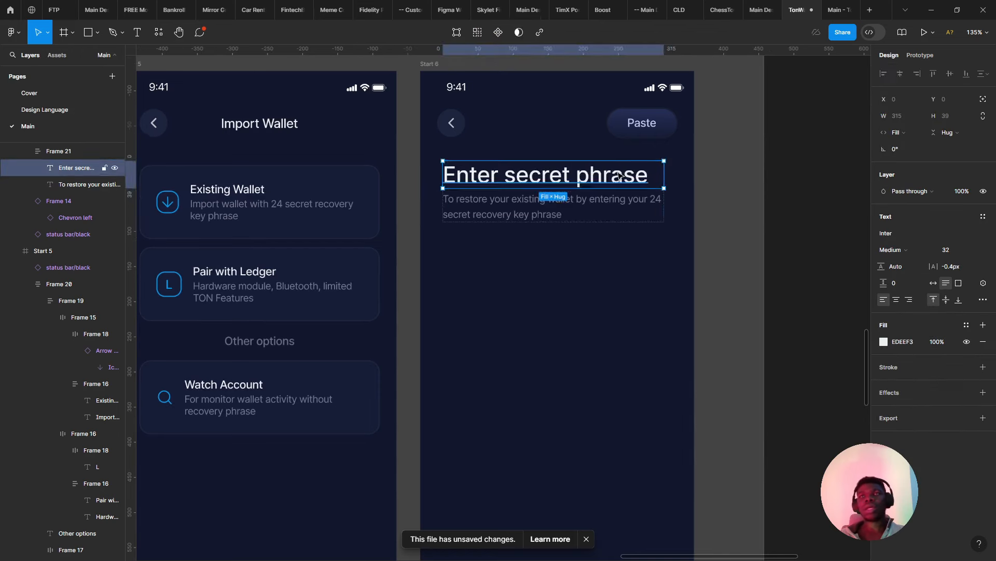
pyautogui.click(973, 253)
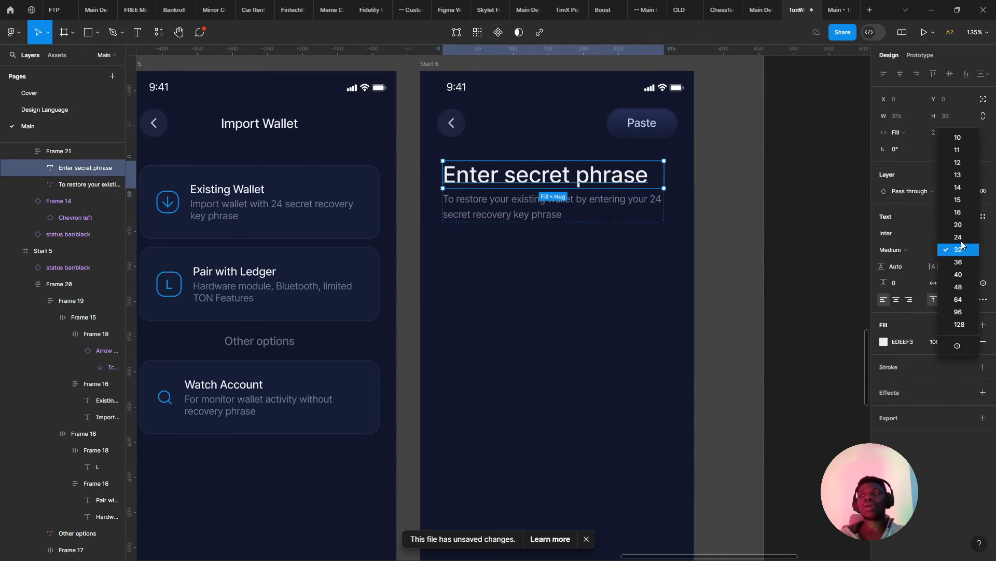
pyautogui.click(960, 236)
pyautogui.click(898, 249)
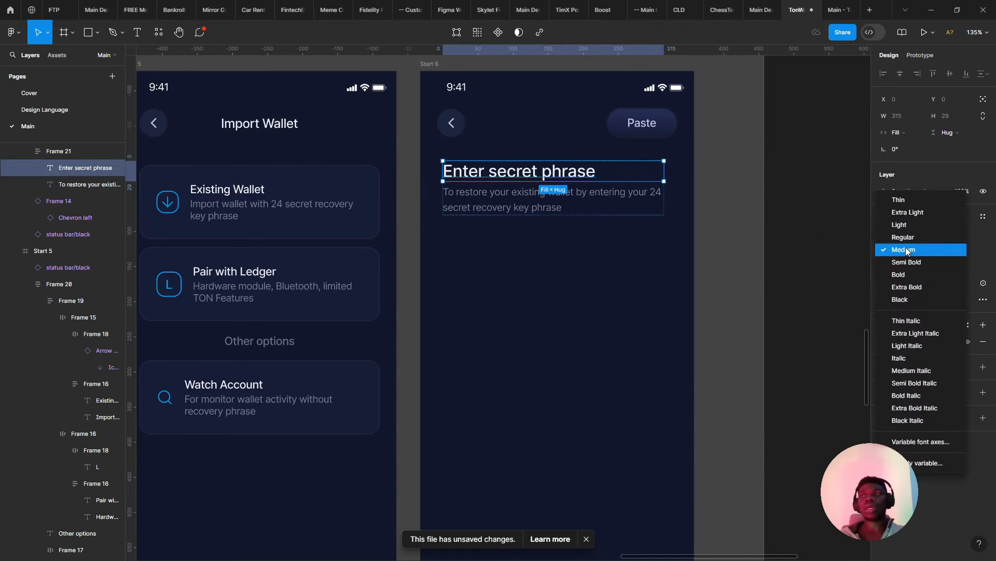
pyautogui.click(912, 263)
pyautogui.click(597, 273)
pyautogui.scroll(-3, 590, 276)
pyautogui.scroll(-3, 571, 264)
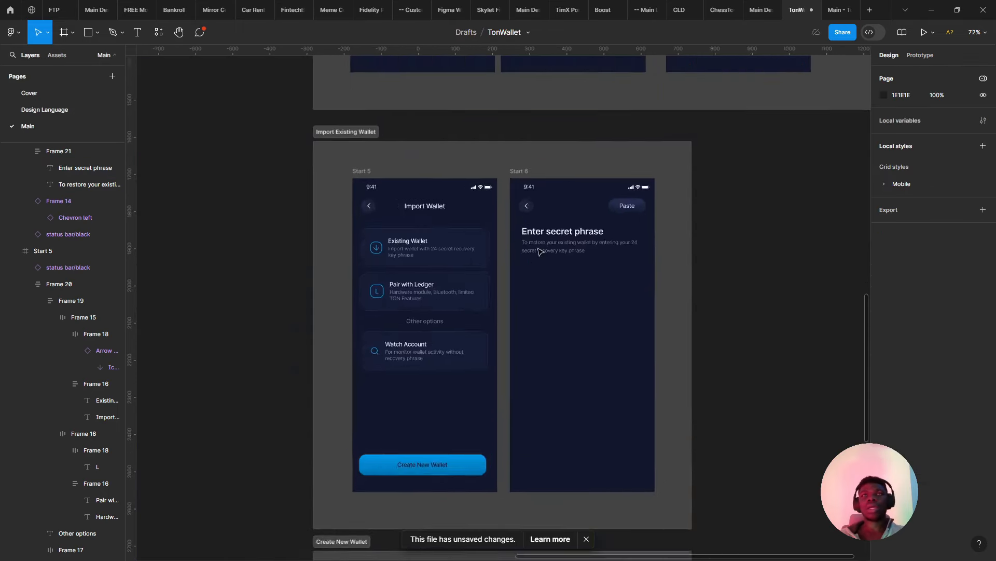
# - Inspect the #1 TON Wallet heading's text styling for reference
pyautogui.scroll(10, 467, 218)
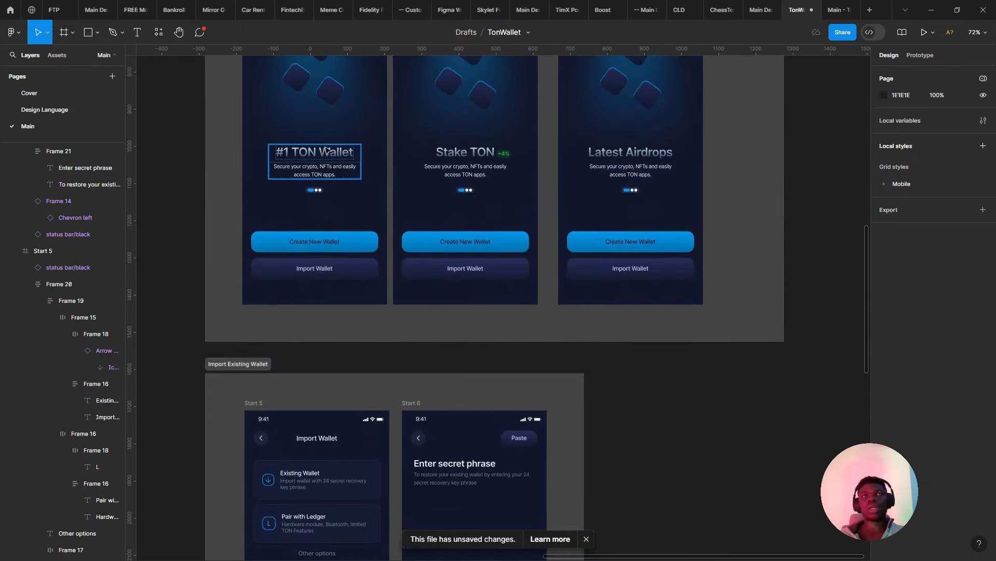
pyautogui.click(327, 150)
pyautogui.click(327, 151)
pyautogui.scroll(-5, 364, 260)
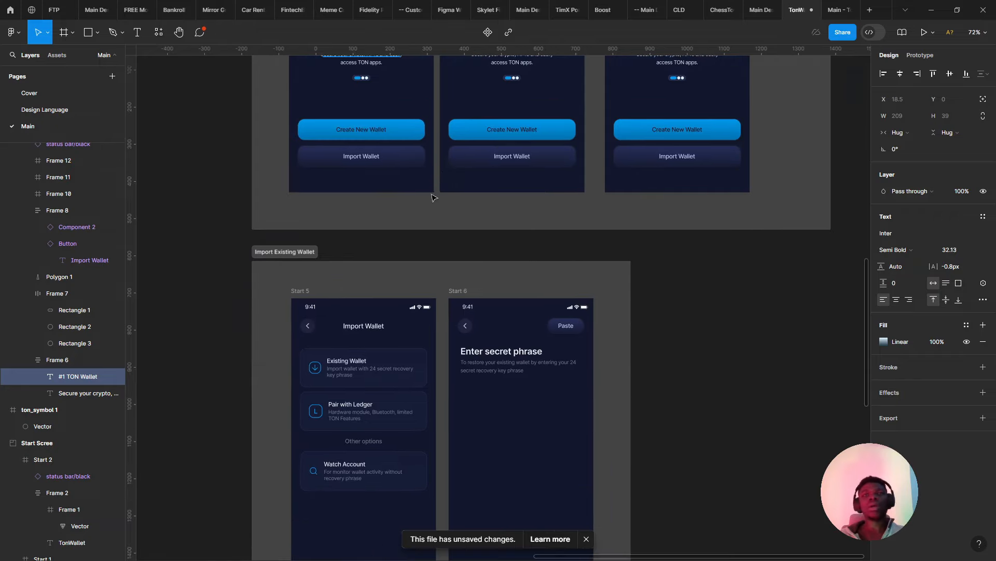
pyautogui.scroll(3, 451, 389)
# - Set the Existing Wallet, Pair with Ledger and Watch Account card titles to Semi Bold
pyautogui.click(288, 311)
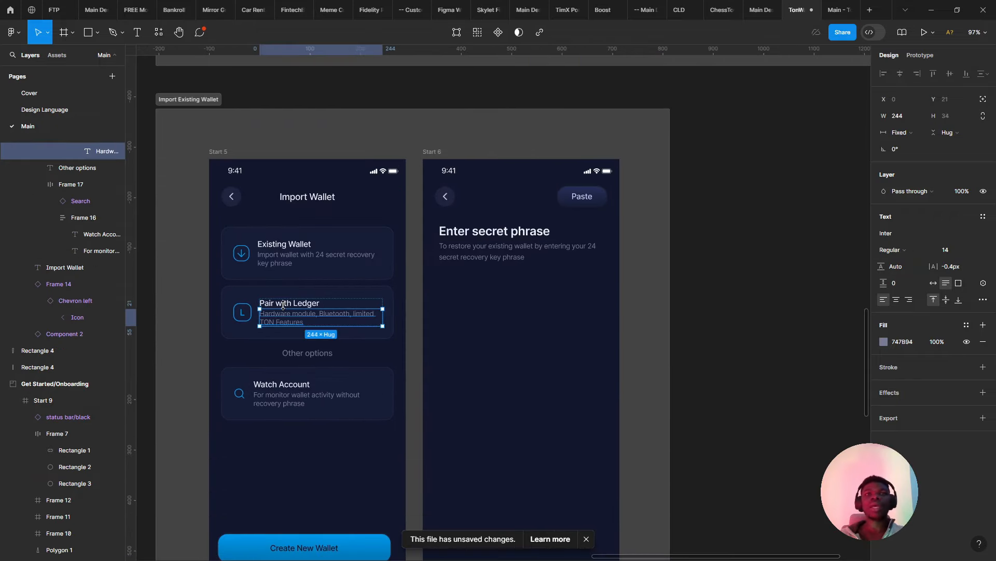
pyautogui.click(279, 297)
pyautogui.scroll(3, 272, 304)
pyautogui.click(273, 307)
pyautogui.click(281, 303)
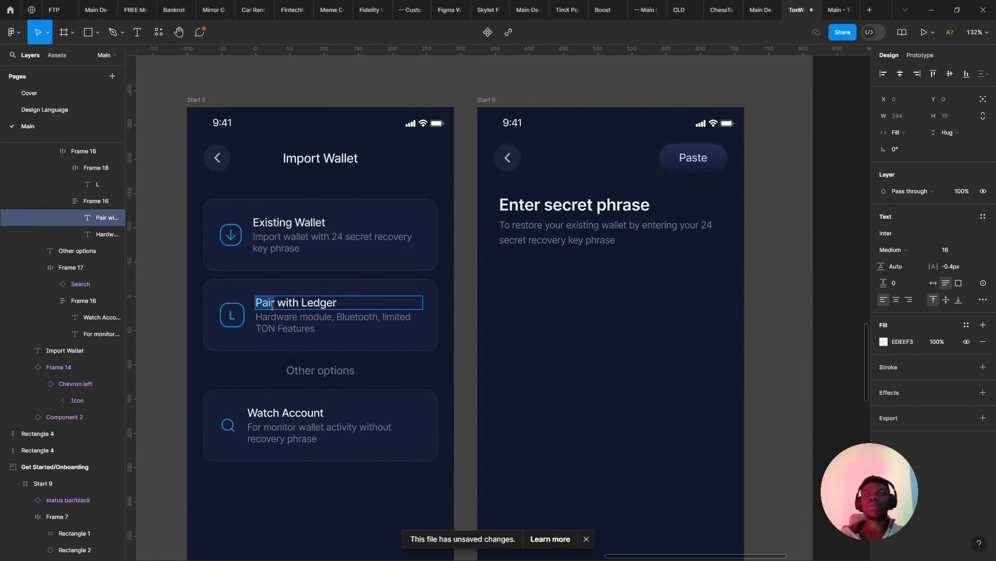
pyautogui.keyDown('shift'); pyautogui.click(283, 223); pyautogui.keyUp('shift')
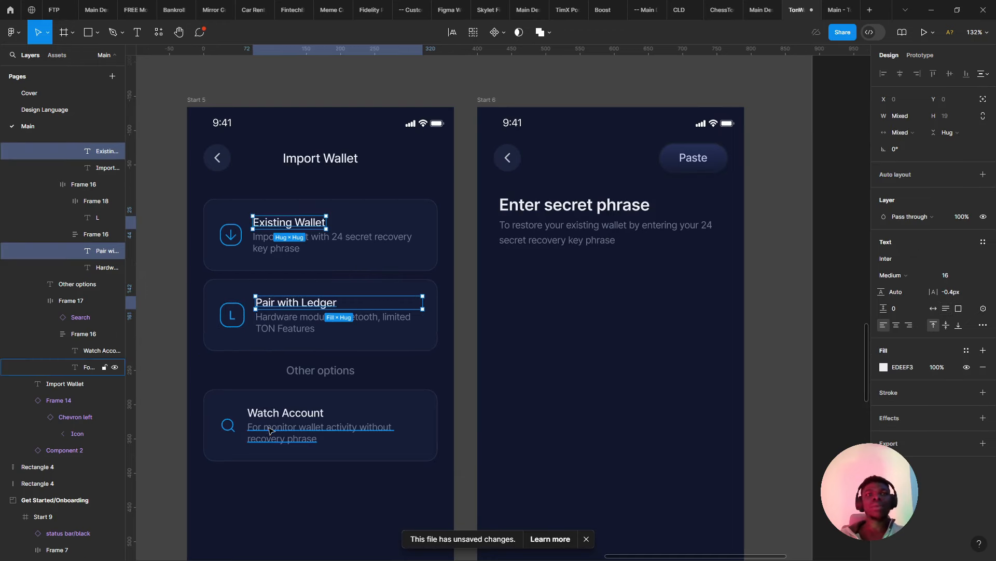
pyautogui.keyDown('shift'); pyautogui.click(285, 413); pyautogui.keyUp('shift')
pyautogui.click(888, 275)
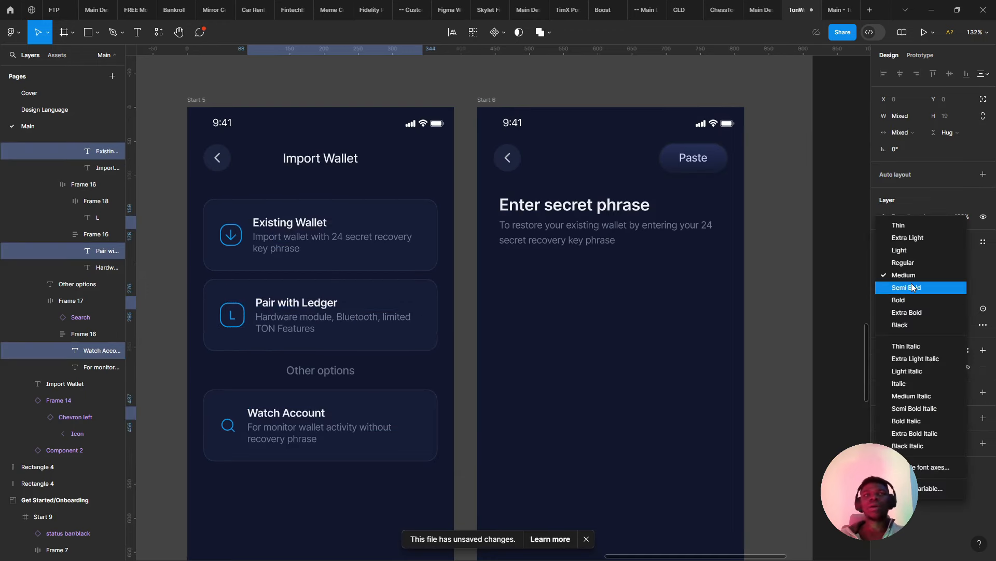
pyautogui.click(911, 287)
pyautogui.click(527, 300)
pyautogui.scroll(-5, 528, 300)
pyautogui.scroll(3, 530, 304)
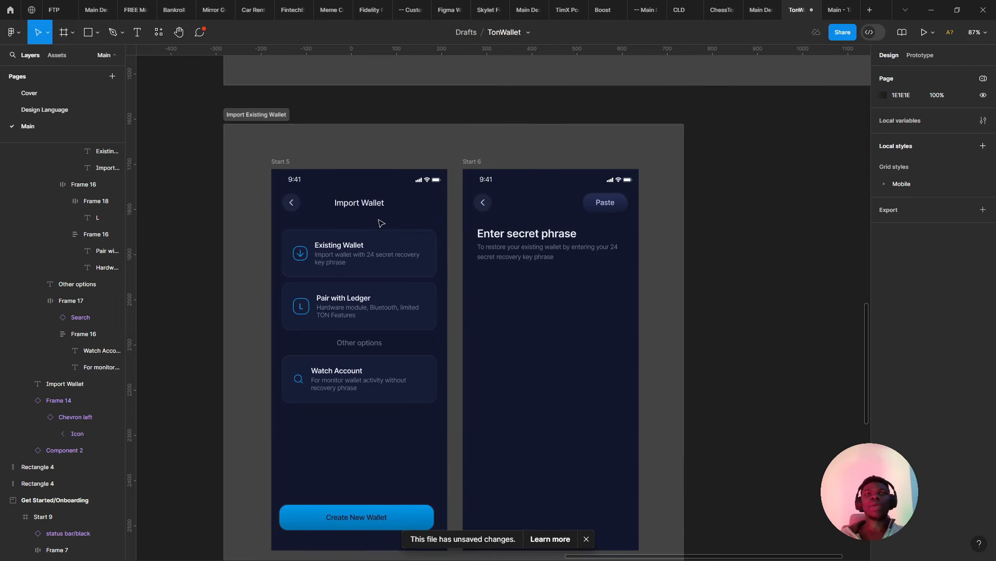
# - Make the Import Wallet heading Semi Bold
pyautogui.click(370, 202)
pyautogui.click(914, 301)
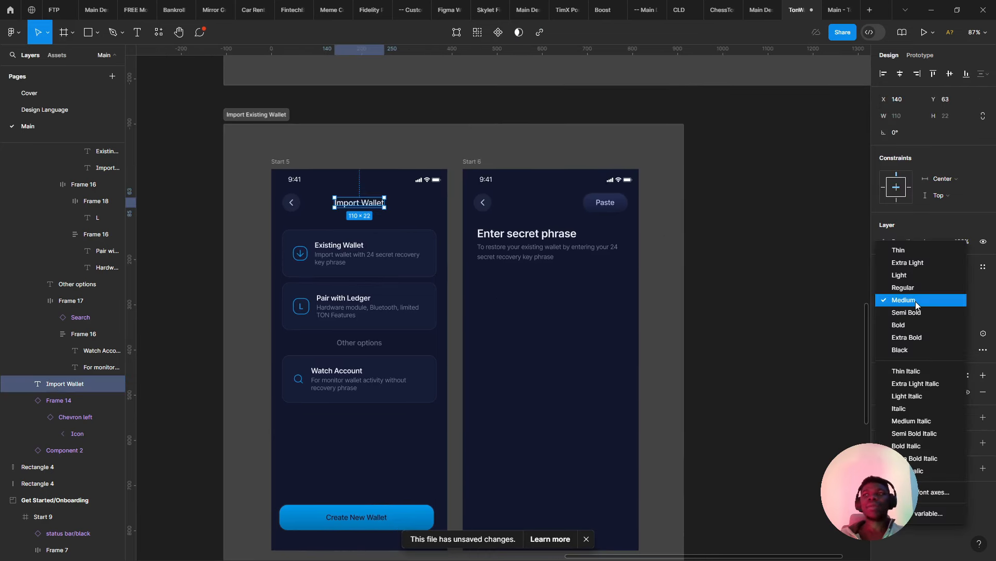
pyautogui.click(918, 307)
pyautogui.click(909, 299)
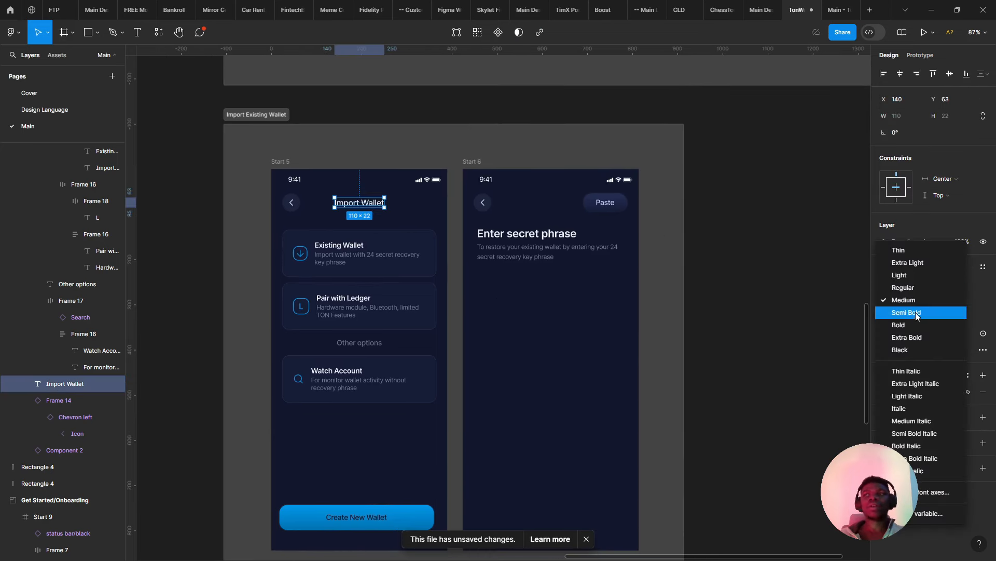
pyautogui.click(915, 312)
pyautogui.click(497, 308)
pyautogui.scroll(-2, 498, 310)
pyautogui.scroll(4, 497, 310)
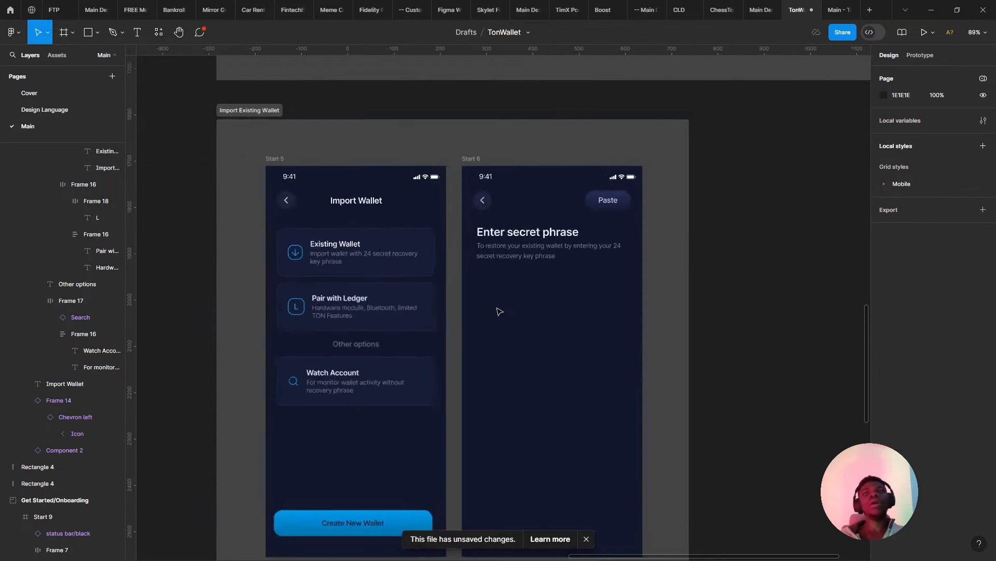
pyautogui.moveTo(497, 311); pyautogui.dragTo(362, 243)
pyautogui.scroll(-2, 362, 243)
pyautogui.moveTo(491, 285); pyautogui.dragTo(530, 294)
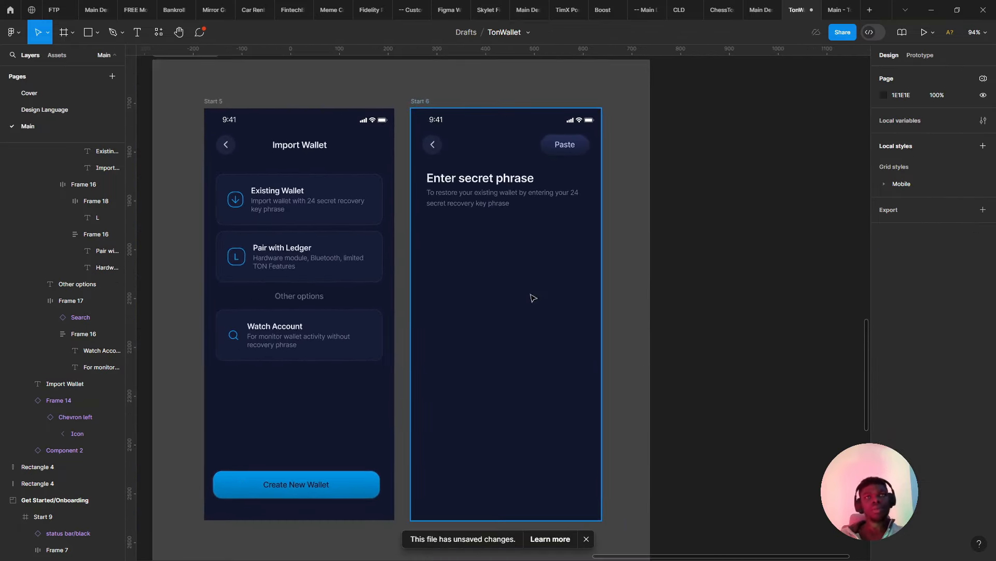
pyautogui.scroll(-2, 539, 301)
pyautogui.moveTo(549, 78); pyautogui.dragTo(581, 424)
pyautogui.scroll(2, 513, 333)
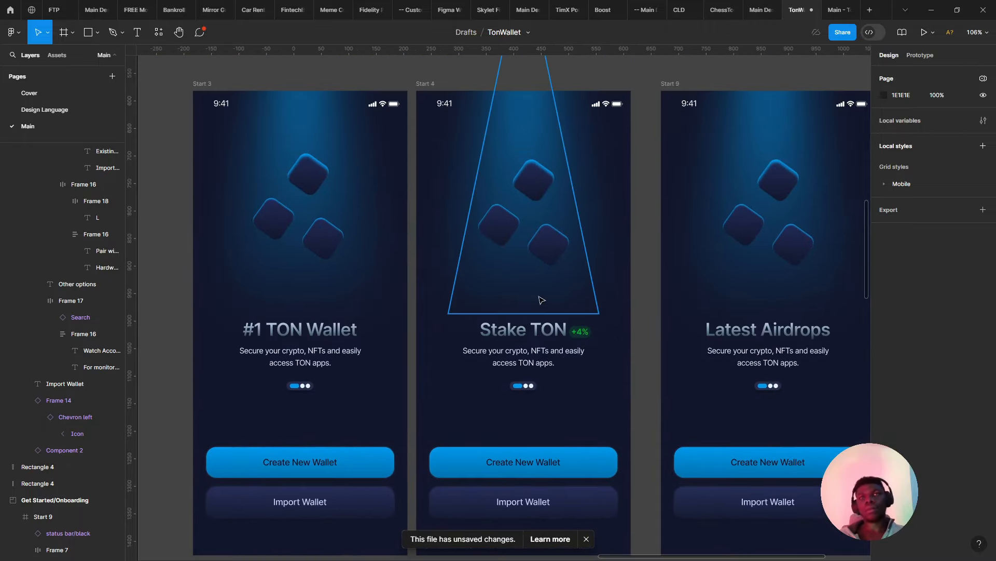
pyautogui.hscroll(1, 396, 242)
pyautogui.scroll(1, 490, 240)
pyautogui.scroll(-1, 522, 269)
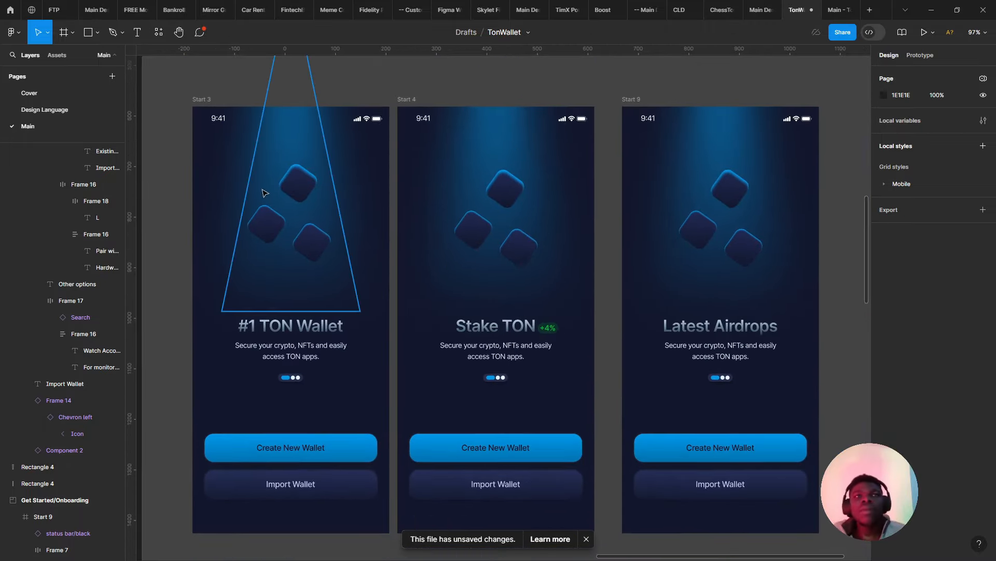
pyautogui.click(286, 195)
pyautogui.scroll(3, 286, 195)
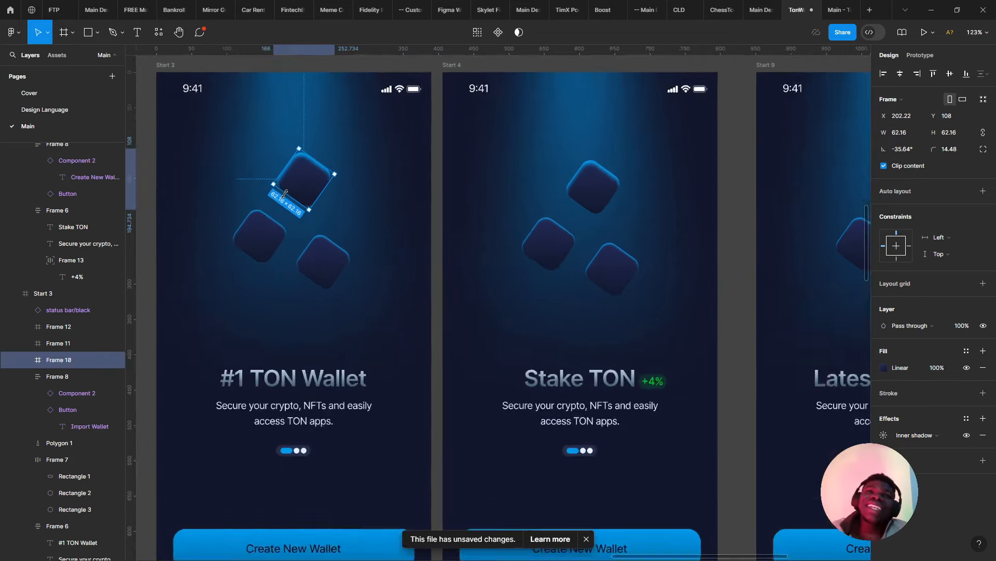
pyautogui.scroll(-8, 285, 194)
pyautogui.scroll(4, 285, 194)
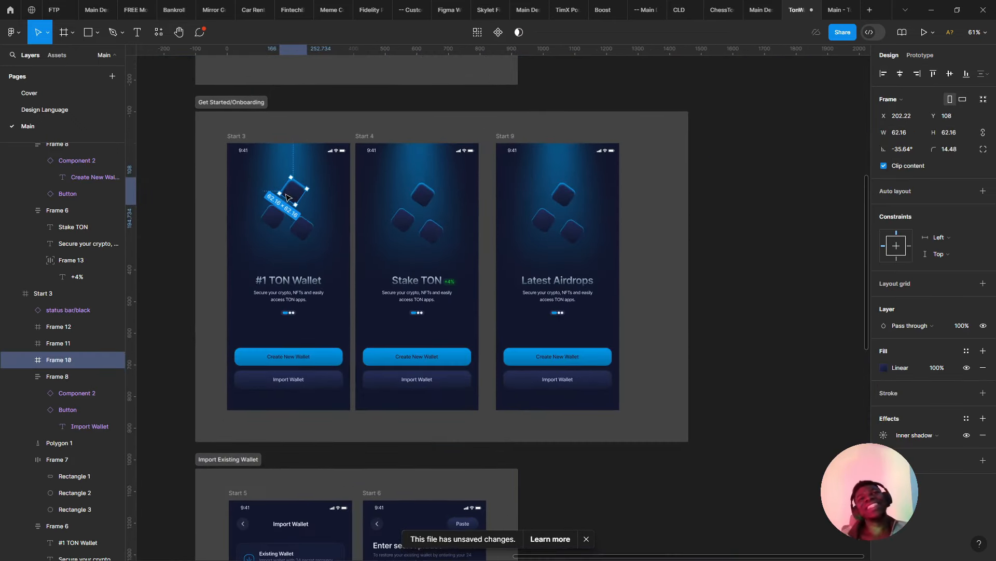
pyautogui.scroll(3, 286, 195)
pyautogui.click(267, 236)
pyautogui.scroll(-4, 267, 237)
pyautogui.scroll(3, 367, 248)
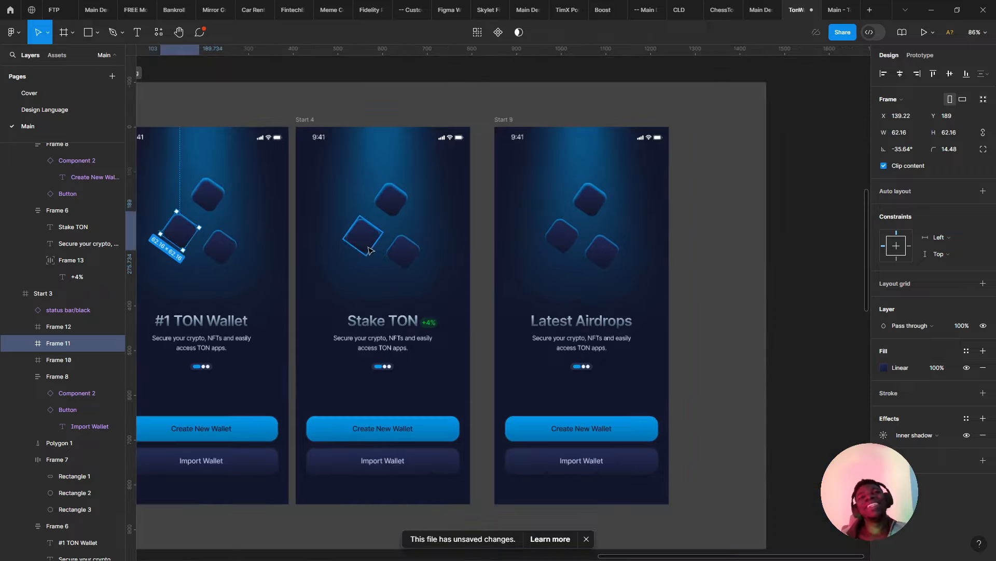
pyautogui.moveTo(406, 245); pyautogui.dragTo(420, 245)
pyautogui.moveTo(471, 274); pyautogui.dragTo(699, 263)
pyautogui.hotkey('ctrl', 'z')
pyautogui.scroll(-2, 584, 258)
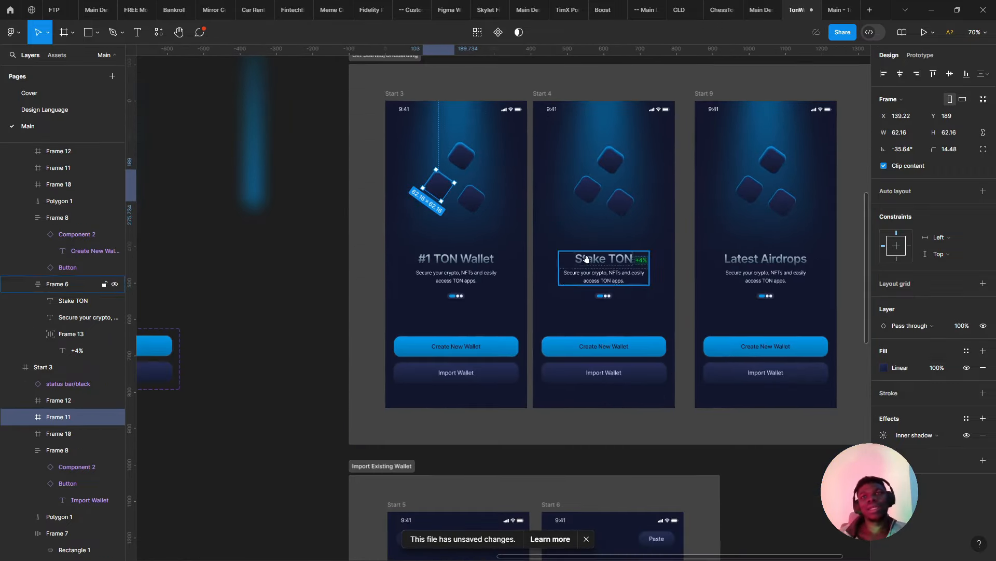
pyautogui.moveTo(587, 258); pyautogui.dragTo(487, 285)
pyautogui.scroll(-1, 486, 284)
pyautogui.scroll(3, 485, 284)
pyautogui.scroll(1, 478, 293)
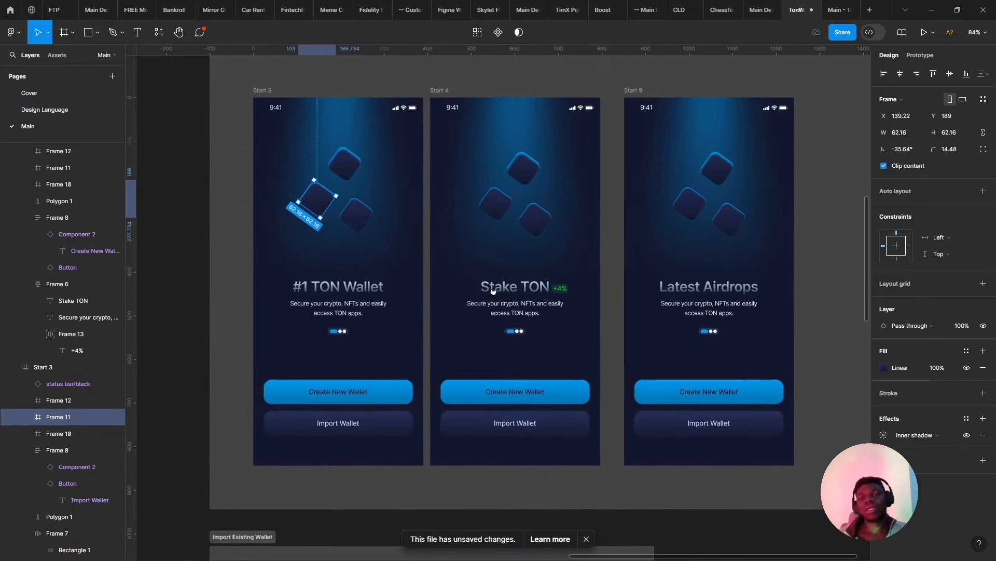
pyautogui.scroll(2, 471, 301)
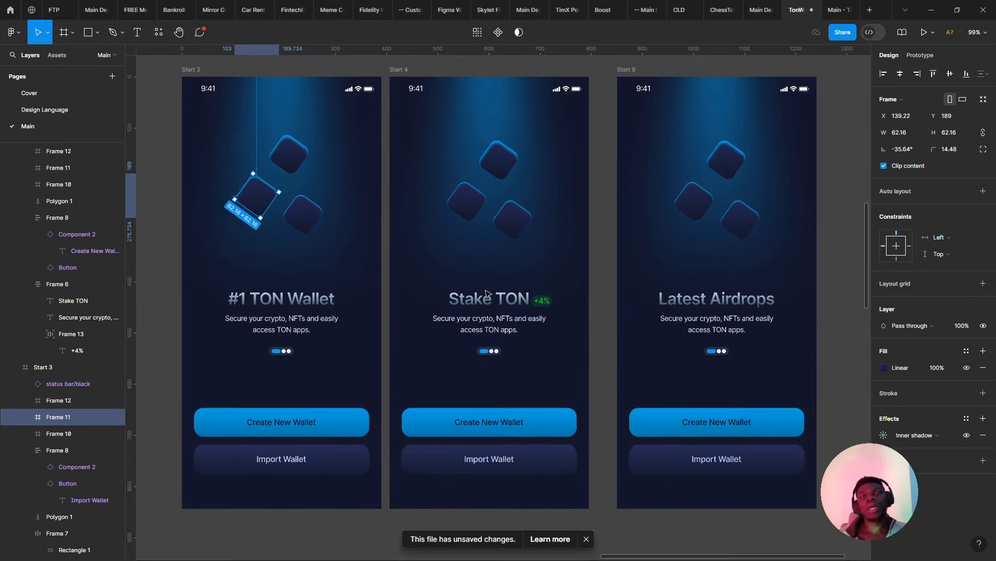
pyautogui.click(829, 5)
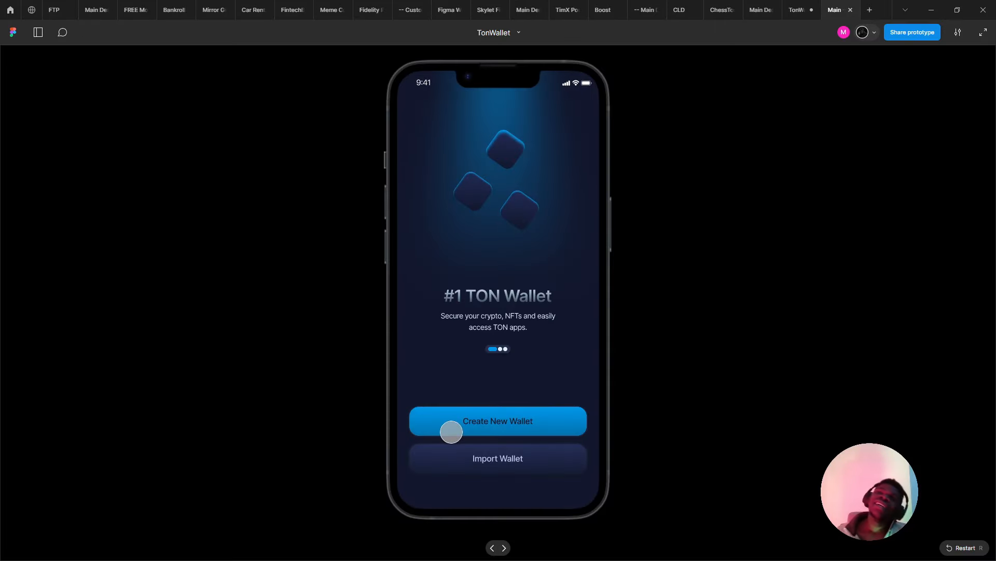
pyautogui.click(451, 432)
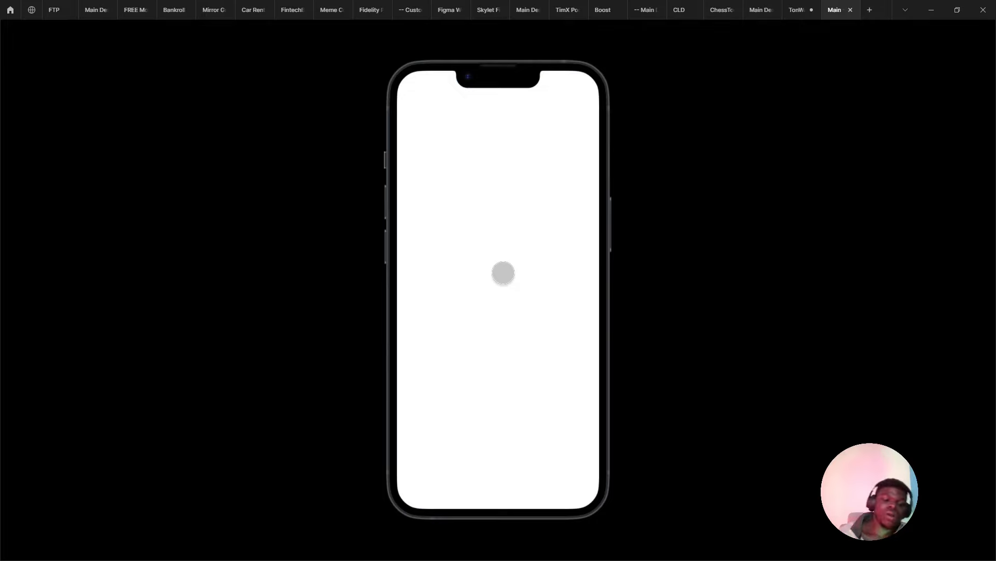
pyautogui.click(545, 456)
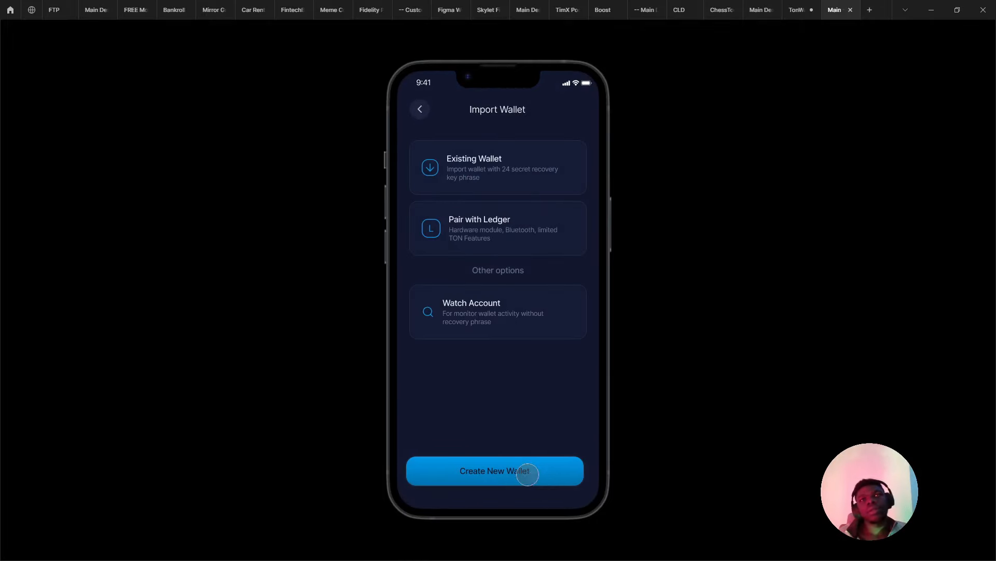
pyautogui.click(528, 474)
pyautogui.click(797, 10)
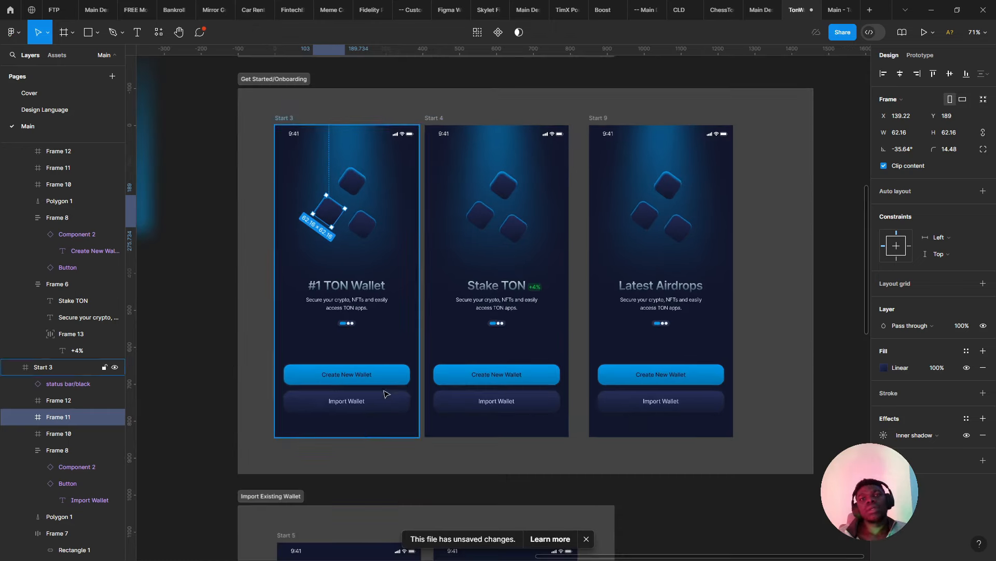
pyautogui.click(386, 394)
pyautogui.moveTo(379, 398); pyautogui.dragTo(370, 181)
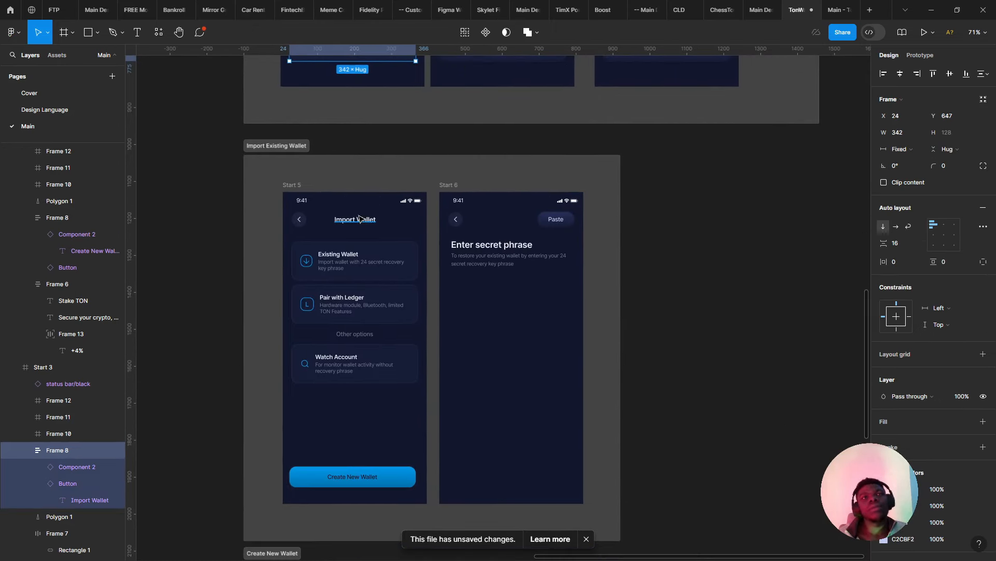
pyautogui.click(833, 7)
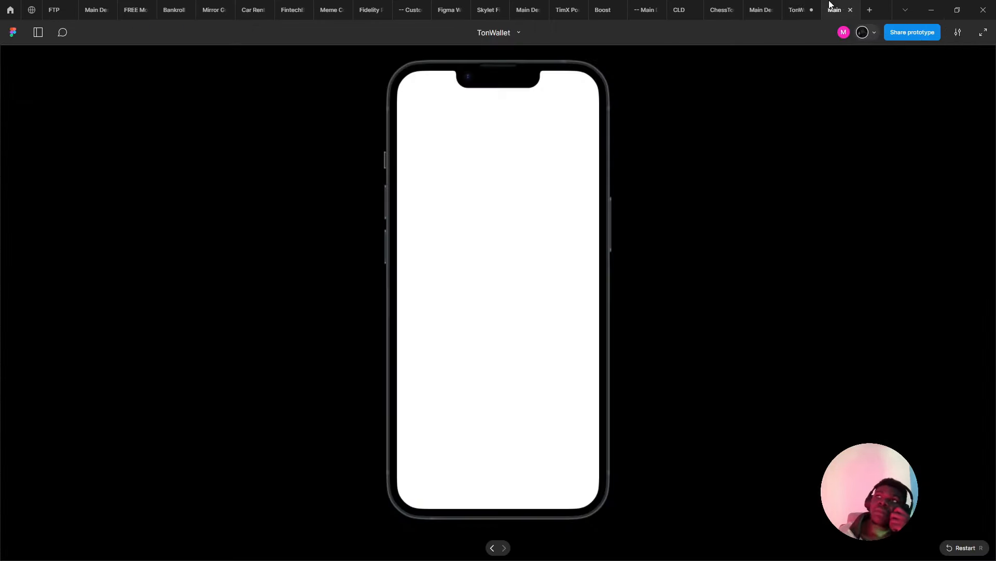
pyautogui.click(807, 6)
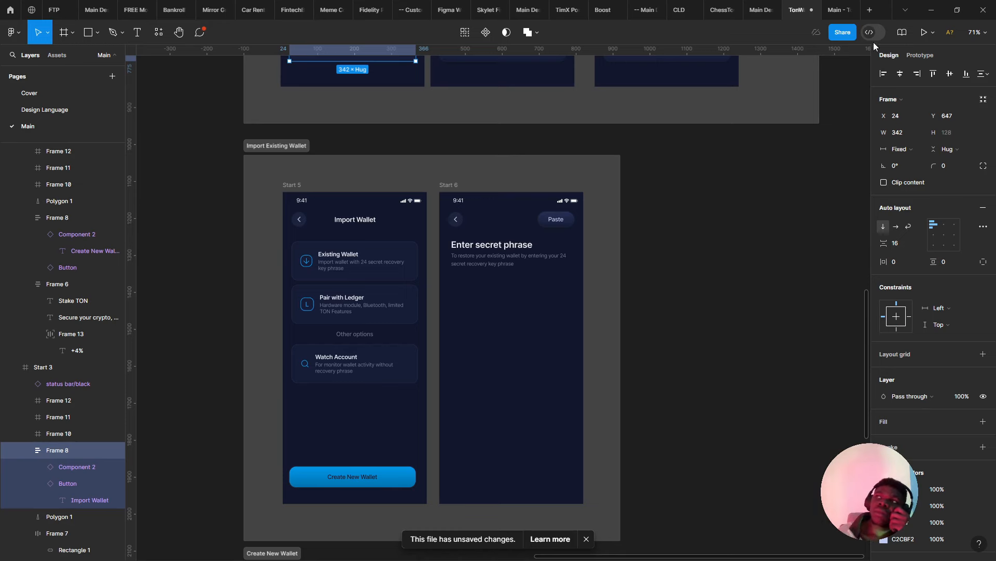
# - Copy the Existing Wallet card onto the Start 6 screen below Enter secret phrase
pyautogui.moveTo(601, 240); pyautogui.dragTo(623, 191)
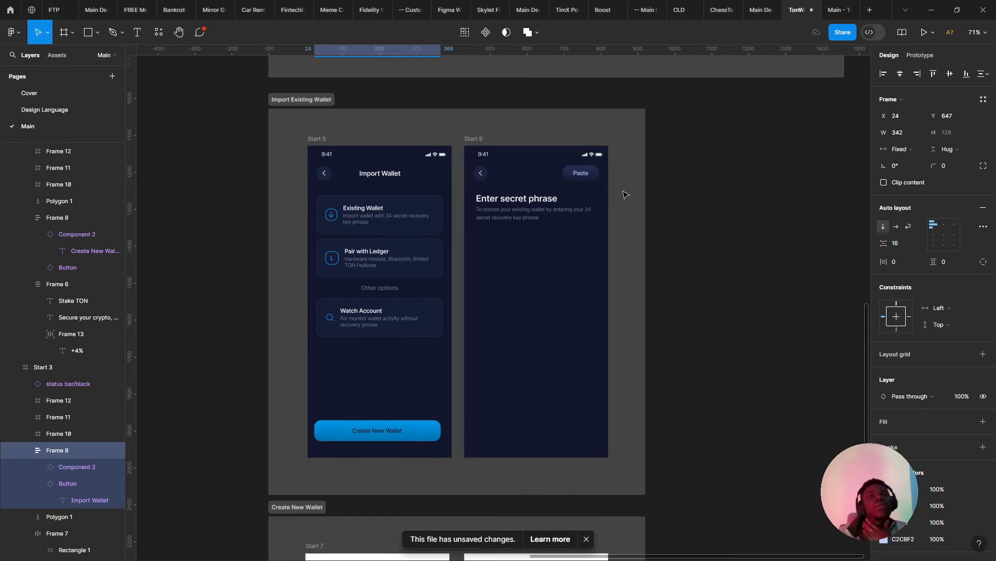
pyautogui.moveTo(669, 106); pyautogui.dragTo(683, 129)
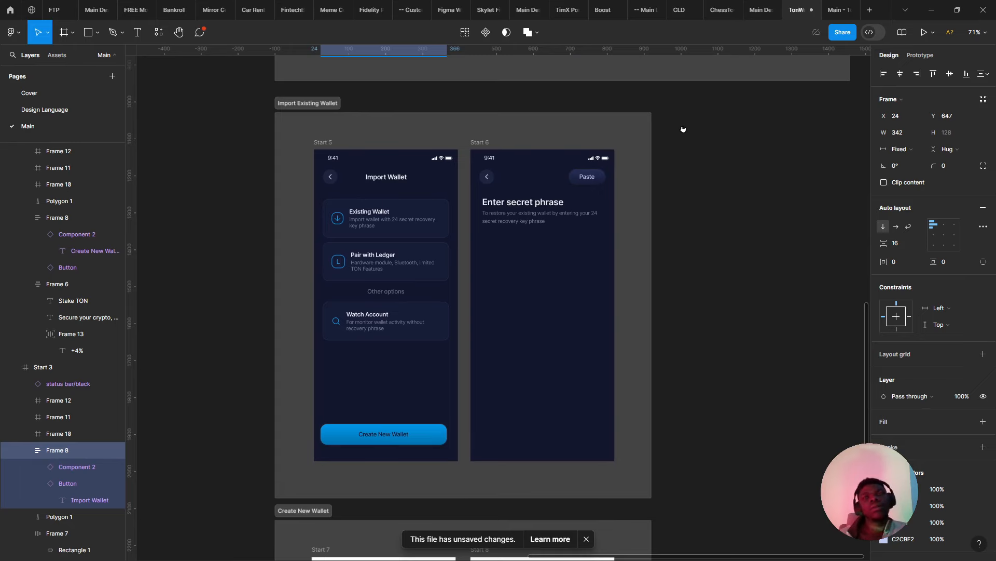
pyautogui.scroll(2, 245, 263)
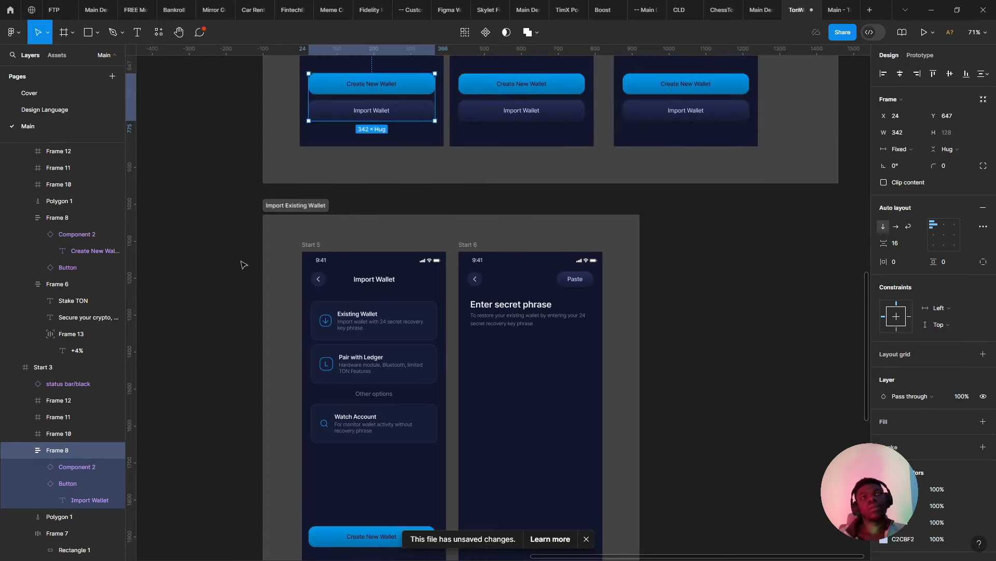
pyautogui.scroll(5, 310, 208)
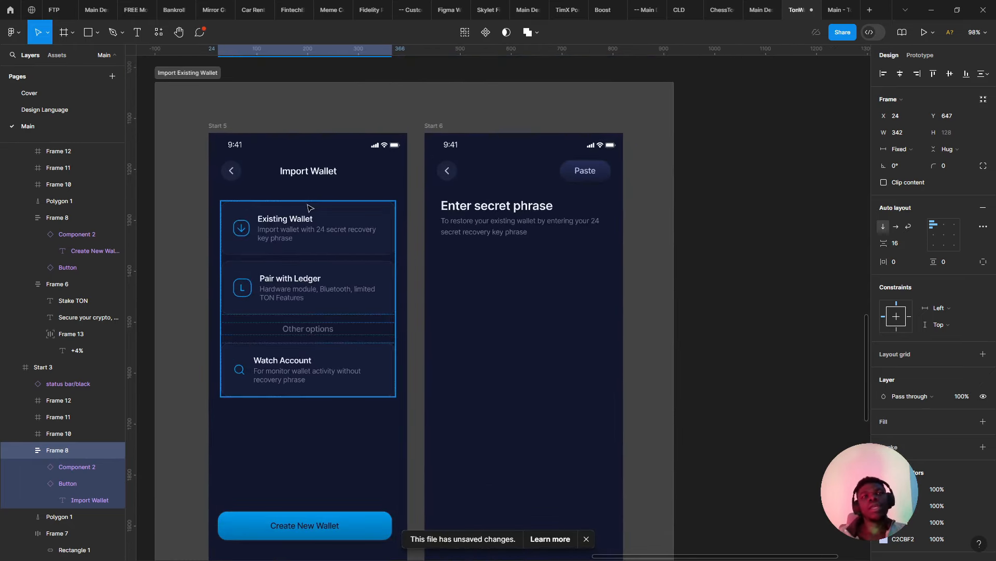
pyautogui.click(310, 209)
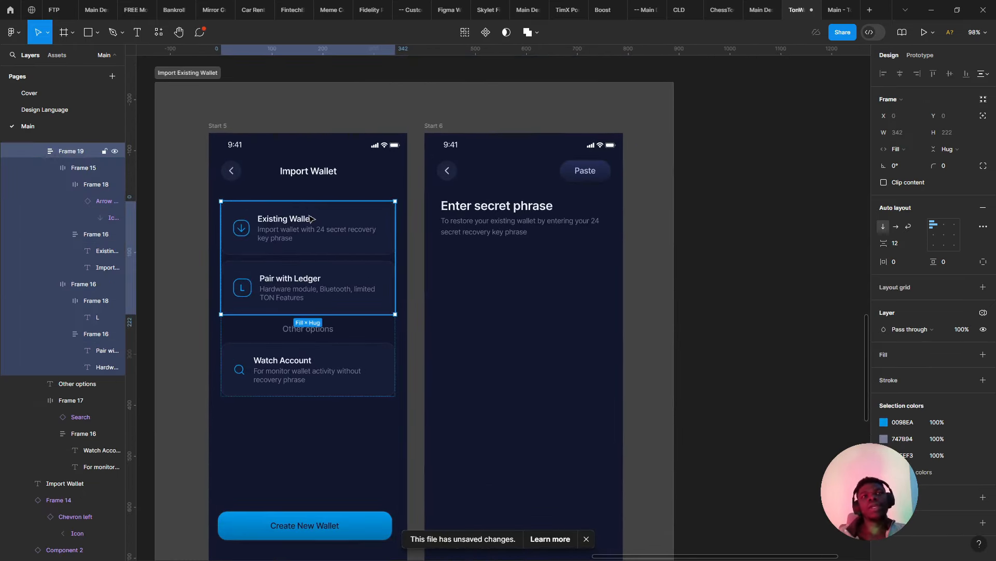
pyautogui.click(309, 218)
pyautogui.moveTo(489, 287); pyautogui.dragTo(516, 268)
pyautogui.scroll(5, 511, 267)
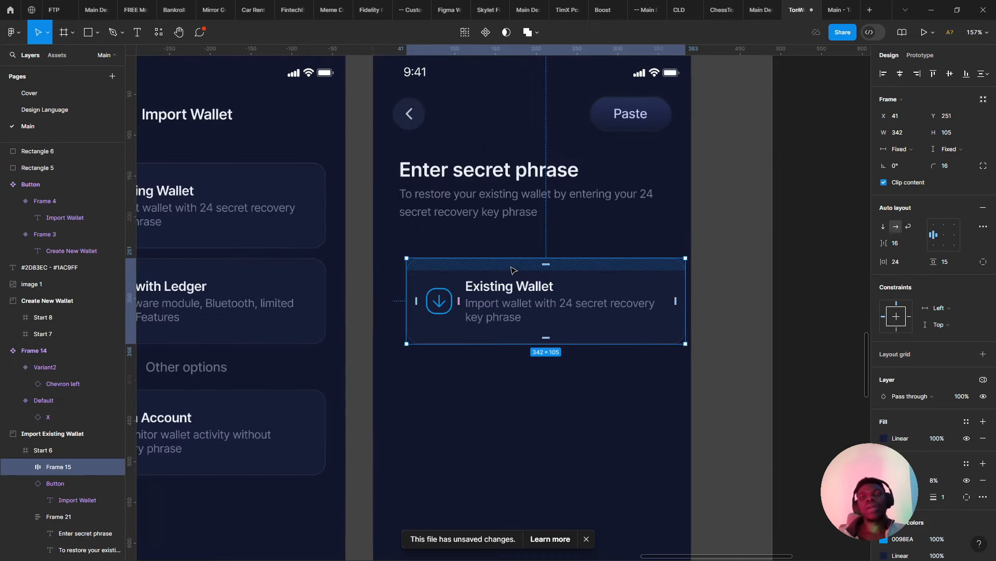
pyautogui.scroll(5, 513, 270)
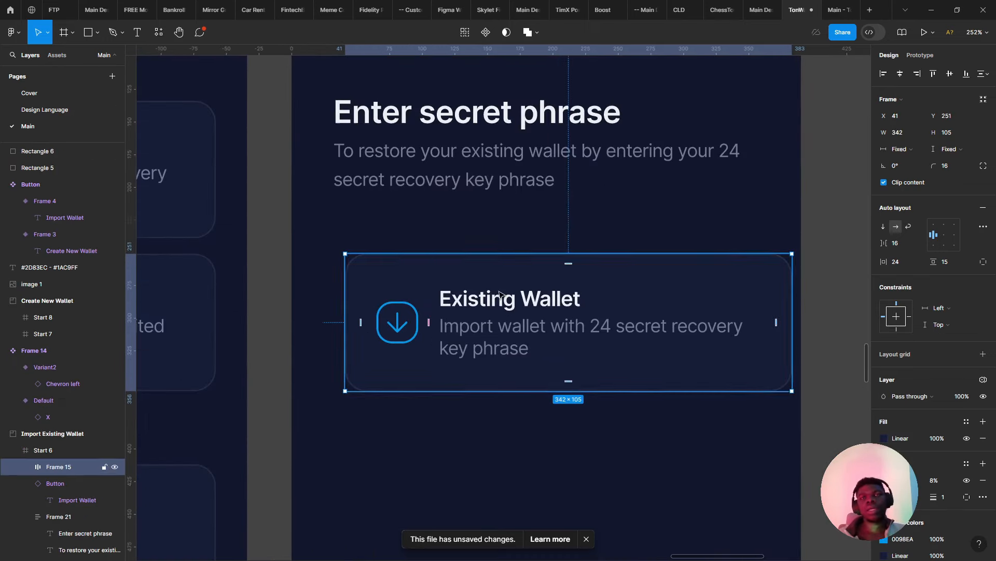
# - Ungroup the copied card, delete its title and arrow icon, and round its corners to 77
pyautogui.doubleClick(500, 294)
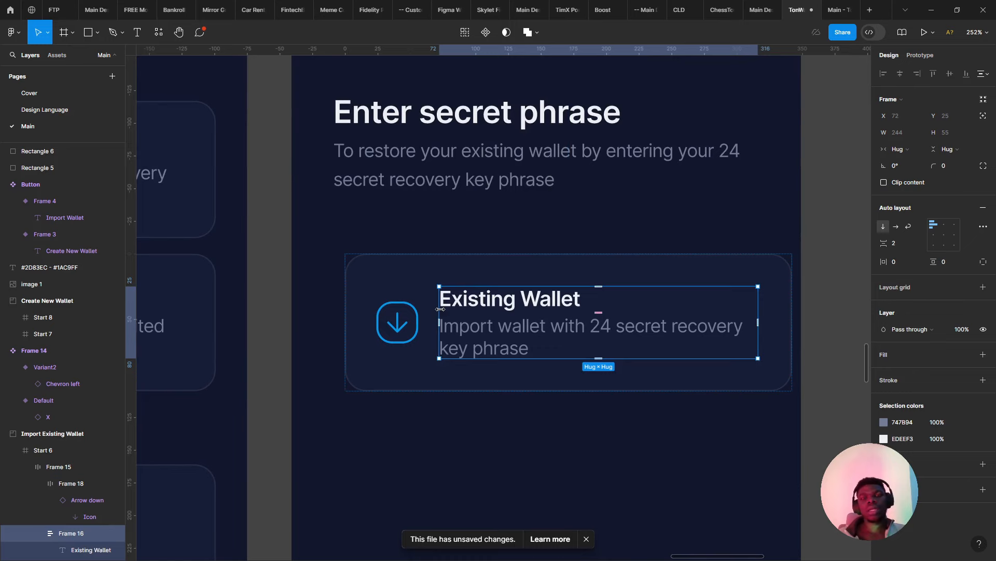
pyautogui.hotkey('ctrl', 'shift', 'g')
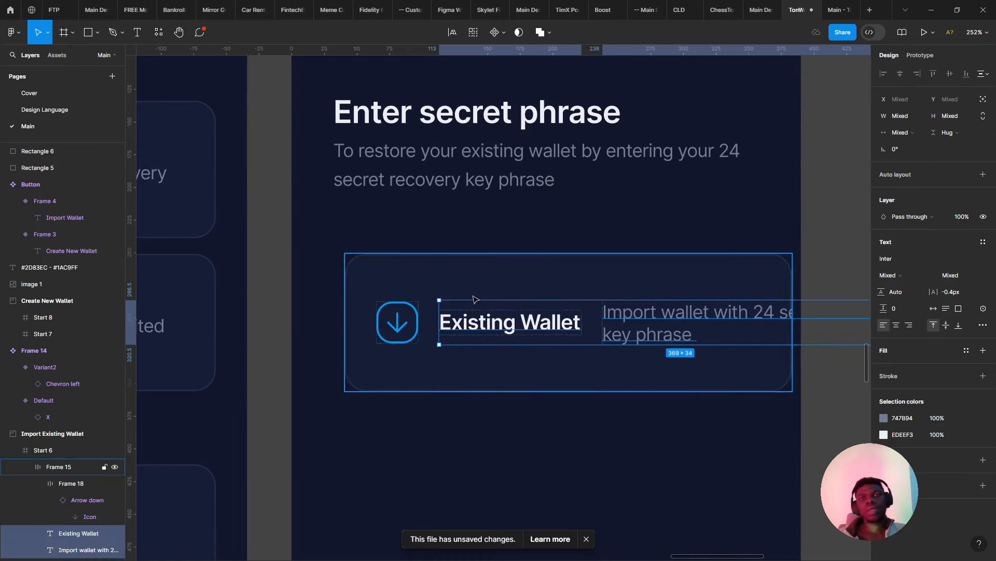
pyautogui.click(509, 319)
pyautogui.press('Delete')
pyautogui.click(428, 332)
pyautogui.click(397, 320)
pyautogui.press('Delete')
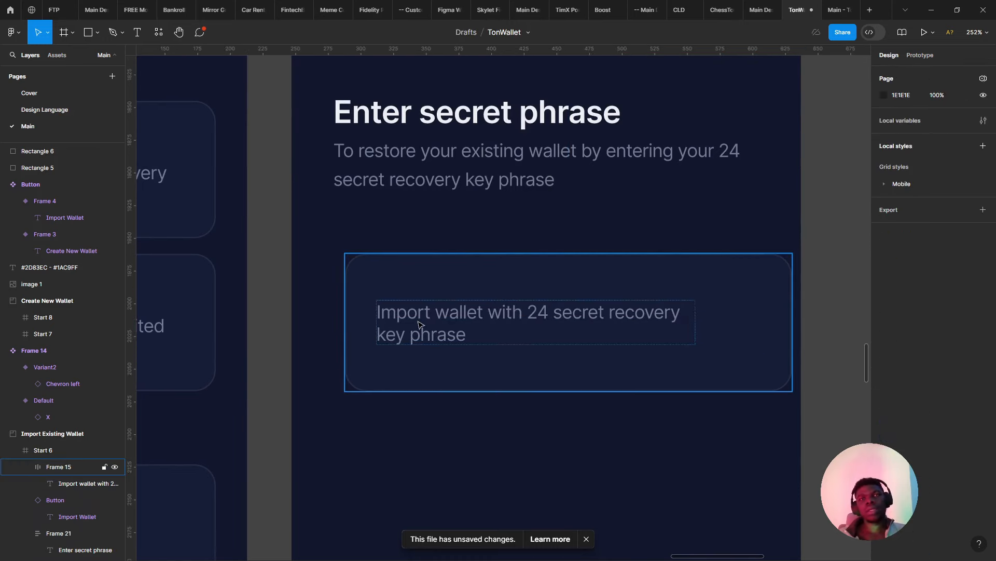
pyautogui.click(423, 324)
pyautogui.moveTo(927, 161); pyautogui.dragTo(958, 160)
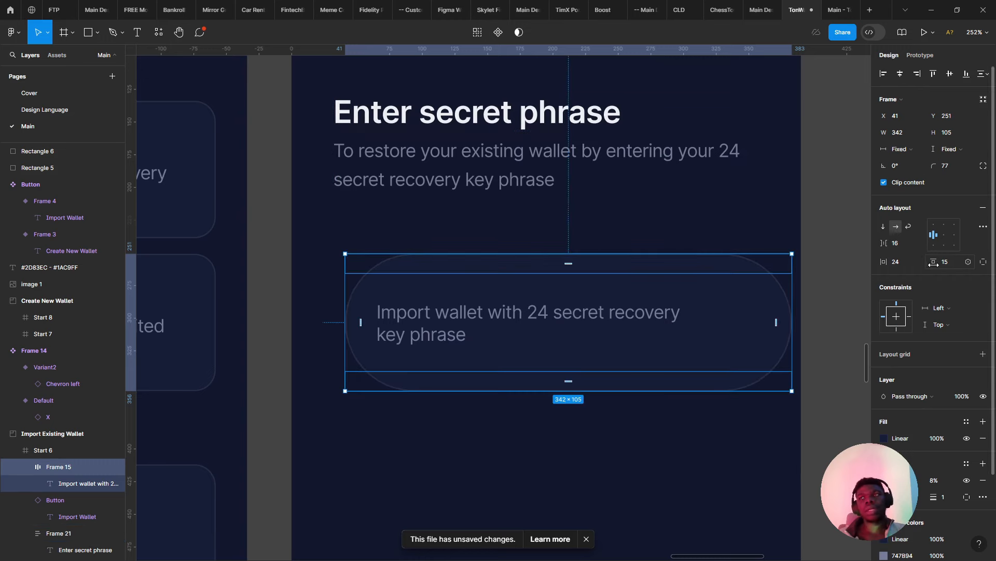
# - Make the input frame's height hug its contents
pyautogui.moveTo(934, 262); pyautogui.dragTo(891, 242)
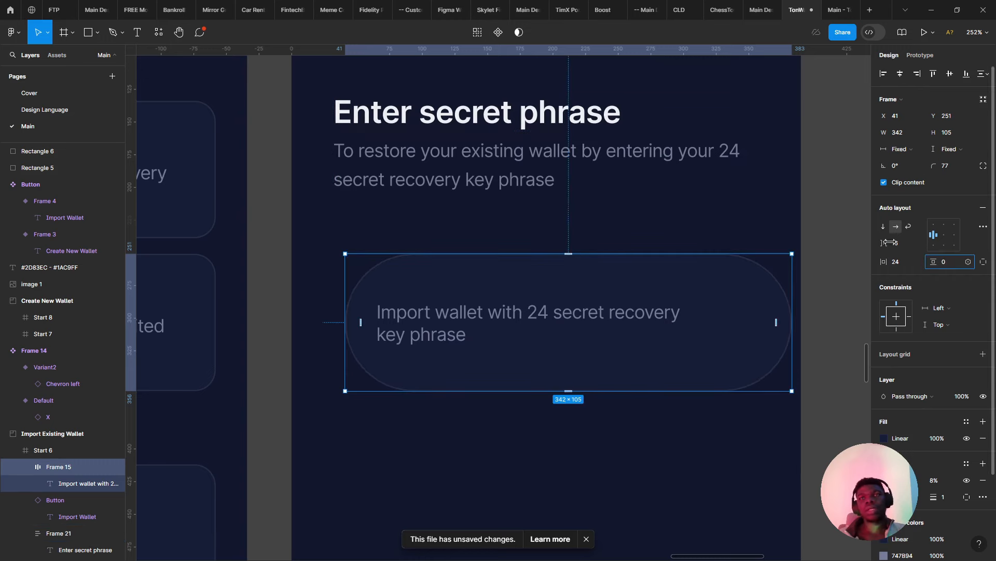
pyautogui.click(958, 141)
pyautogui.click(959, 160)
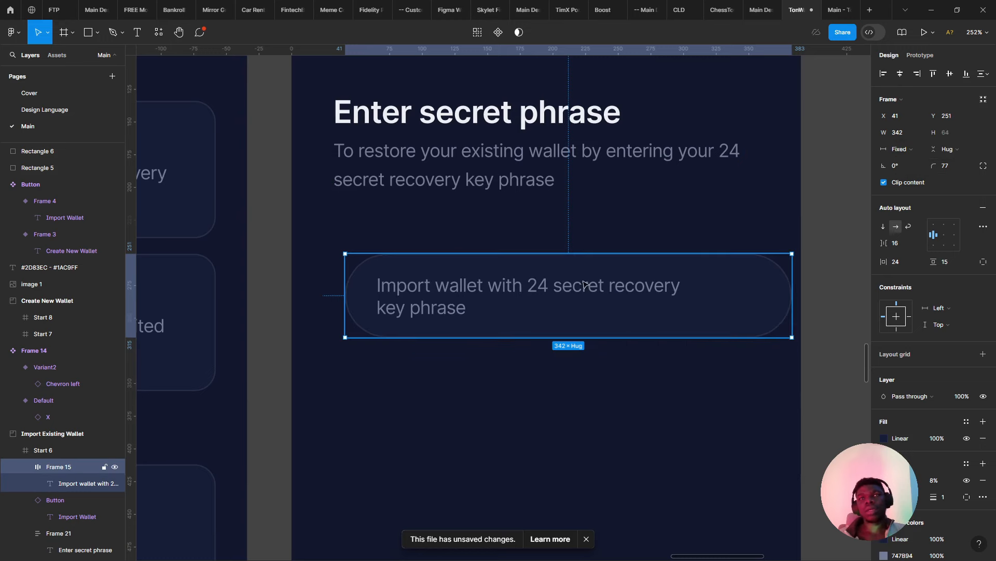
# - Replace the placeholder text with a new auto-width text layer beside the input
pyautogui.doubleClick(553, 296)
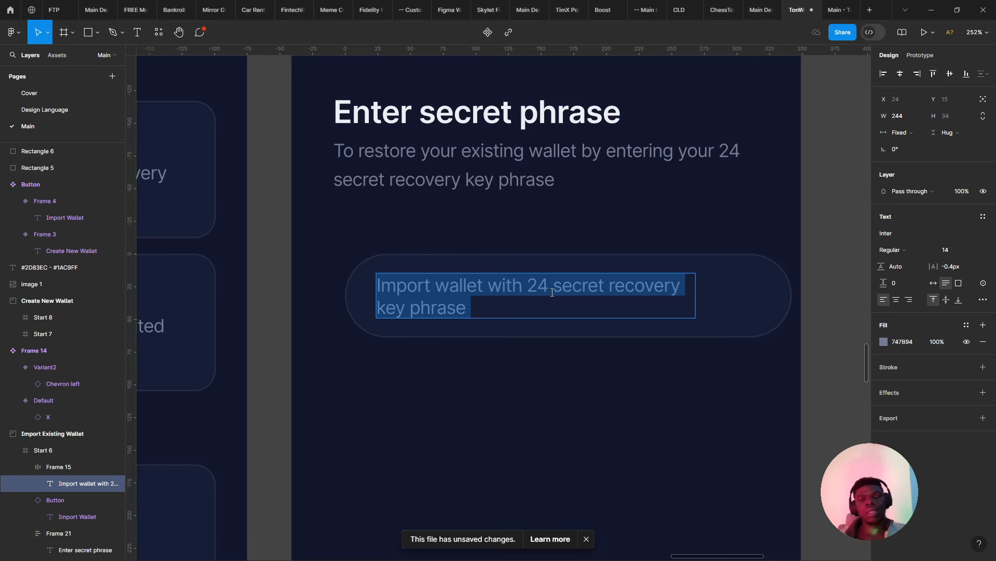
pyautogui.write('K')
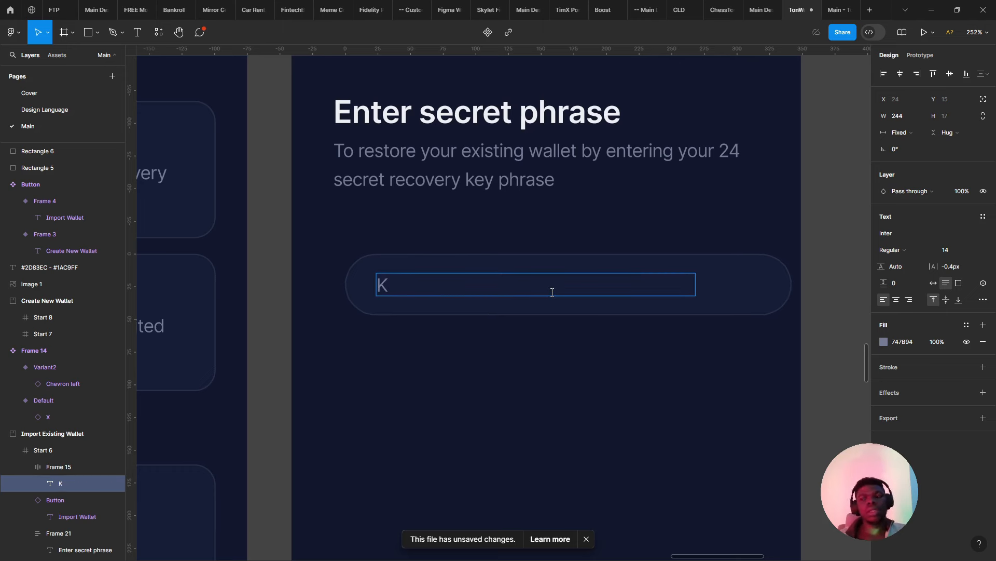
pyautogui.press('Escape')
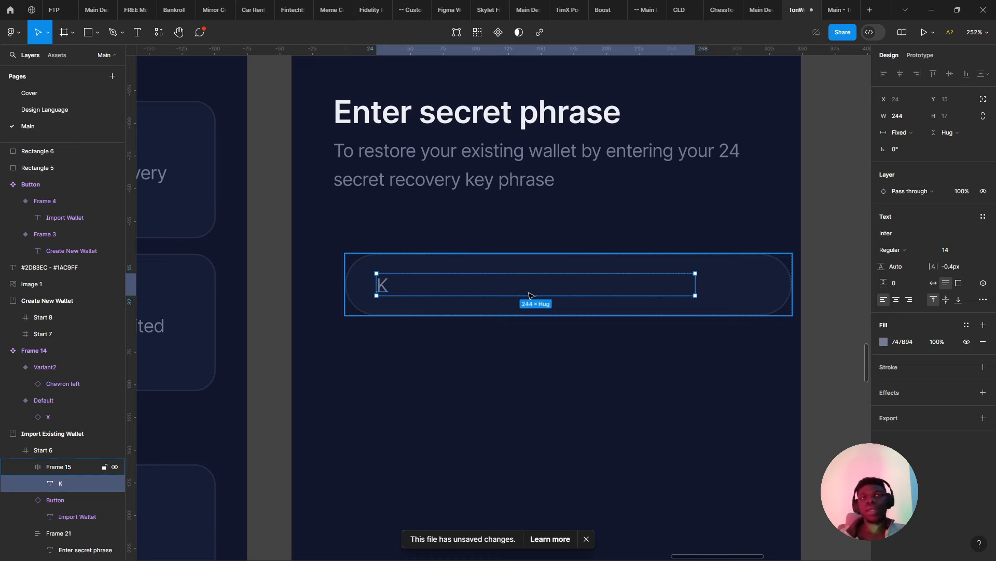
pyautogui.press('Delete')
pyautogui.hotkey('ctrl', 'z')
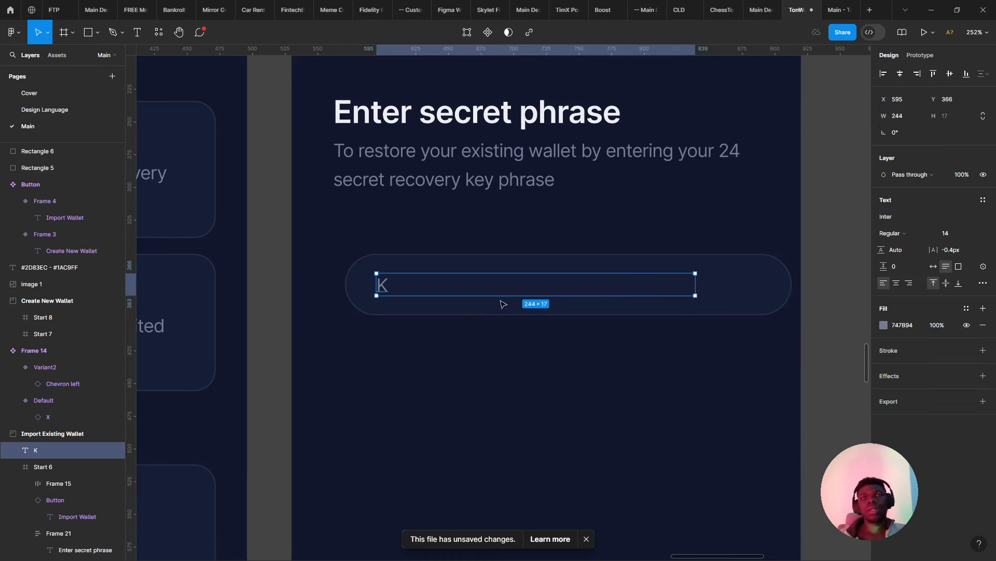
pyautogui.click(935, 266)
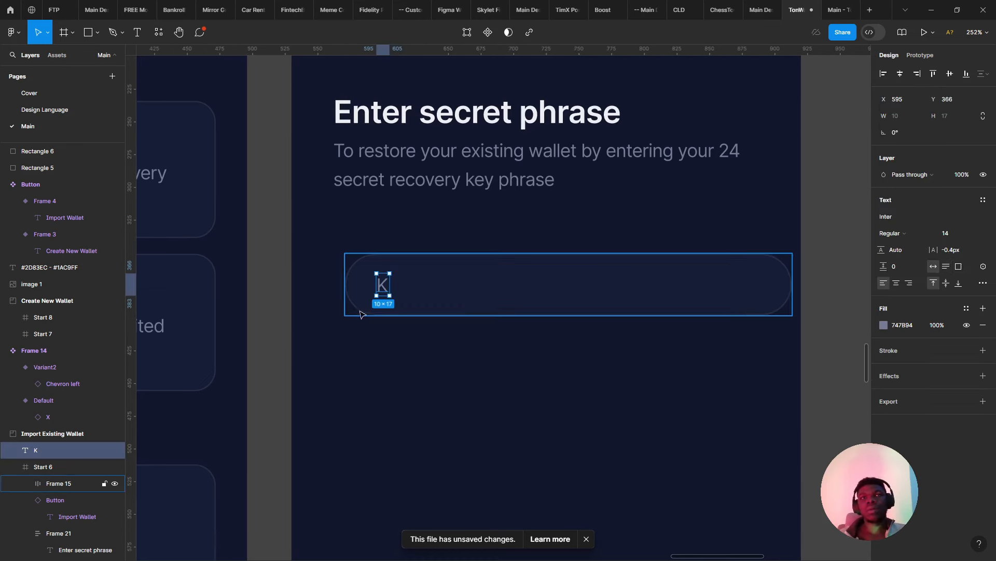
pyautogui.moveTo(392, 285); pyautogui.dragTo(322, 286)
pyautogui.keyDown('shift'); pyautogui.click(378, 282); pyautogui.keyUp('shift')
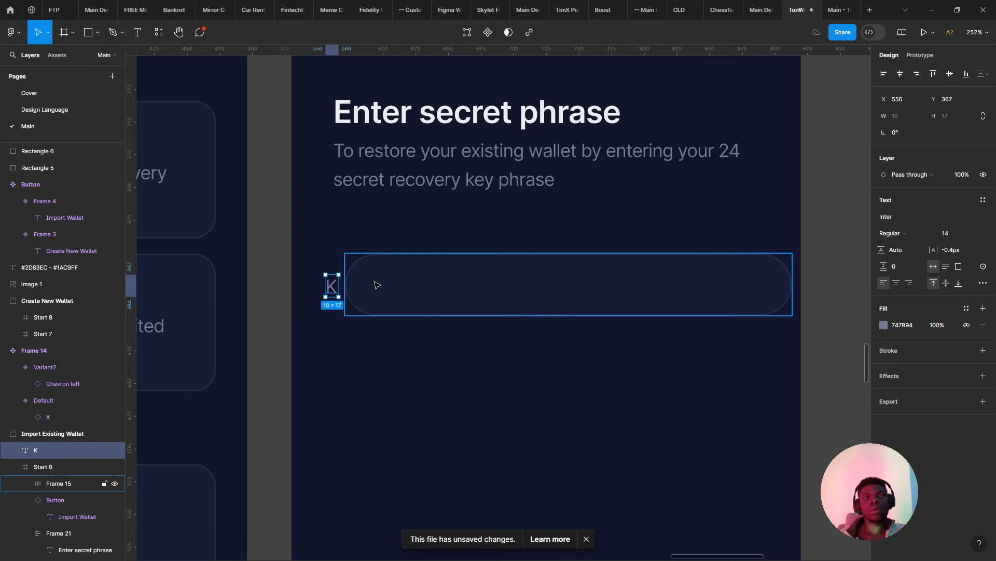
pyautogui.hotkey('shift', 'a')
pyautogui.hotkey('ctrl', 'z')
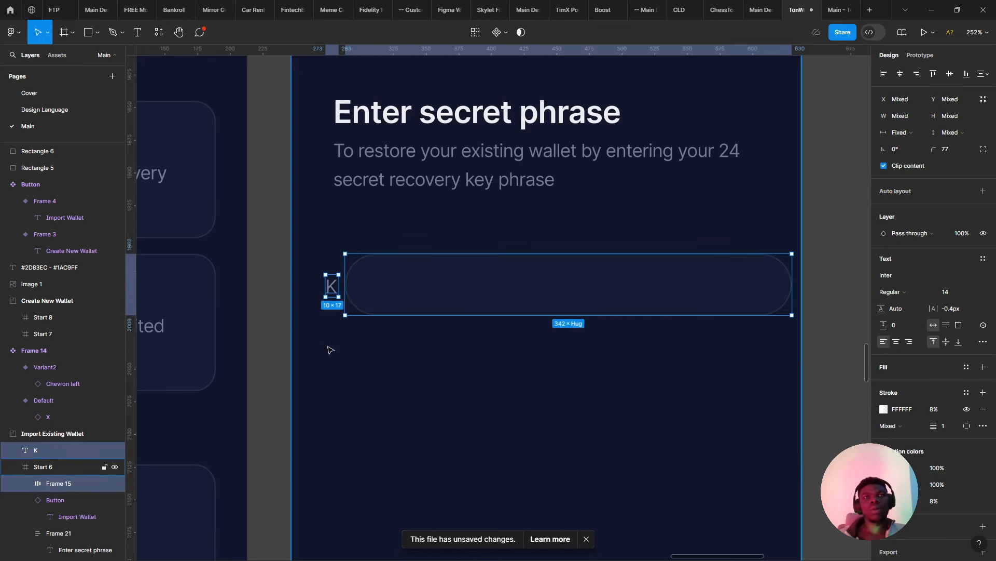
# - Move the text inside the input pill on Start 6 and change it to "1."
pyautogui.moveTo(331, 292); pyautogui.dragTo(426, 298)
pyautogui.scroll(3, 340, 286)
pyautogui.click(341, 289)
pyautogui.moveTo(504, 291); pyautogui.dragTo(390, 298)
pyautogui.press('Return')
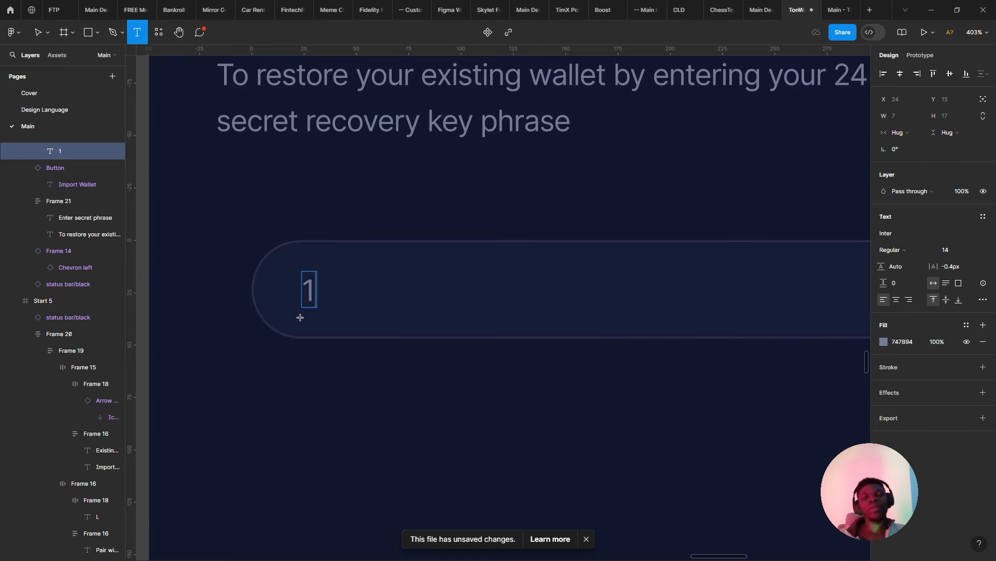
pyautogui.press('Escape')
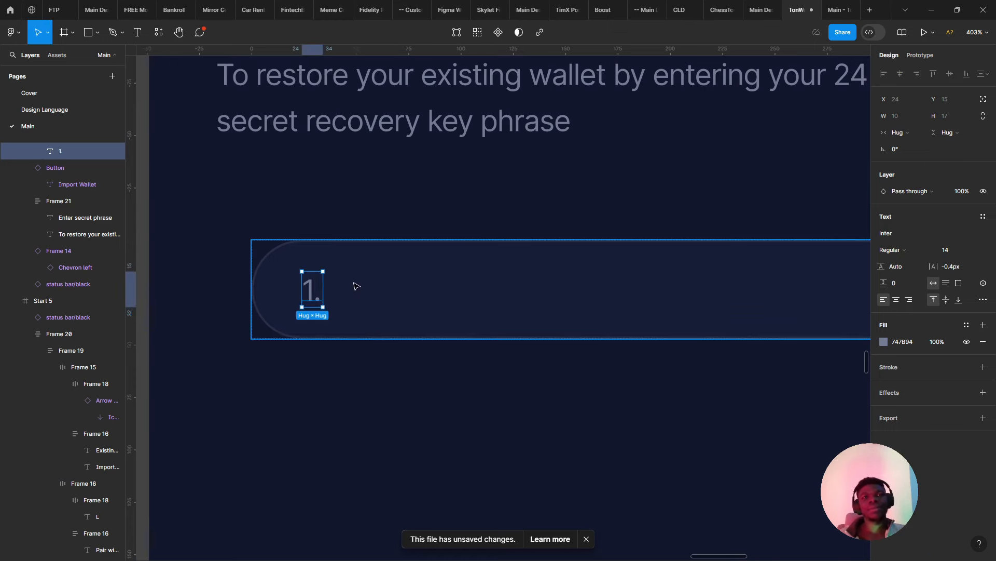
pyautogui.press('Escape')
# - Reposition the pill to X 38, Y 251 and narrow it to 312 px
pyautogui.scroll(-4, 339, 307)
pyautogui.moveTo(344, 307); pyautogui.dragTo(317, 299)
pyautogui.moveTo(639, 296); pyautogui.dragTo(627, 288)
pyautogui.click(491, 352)
pyautogui.scroll(-4, 476, 377)
pyautogui.scroll(4, 471, 380)
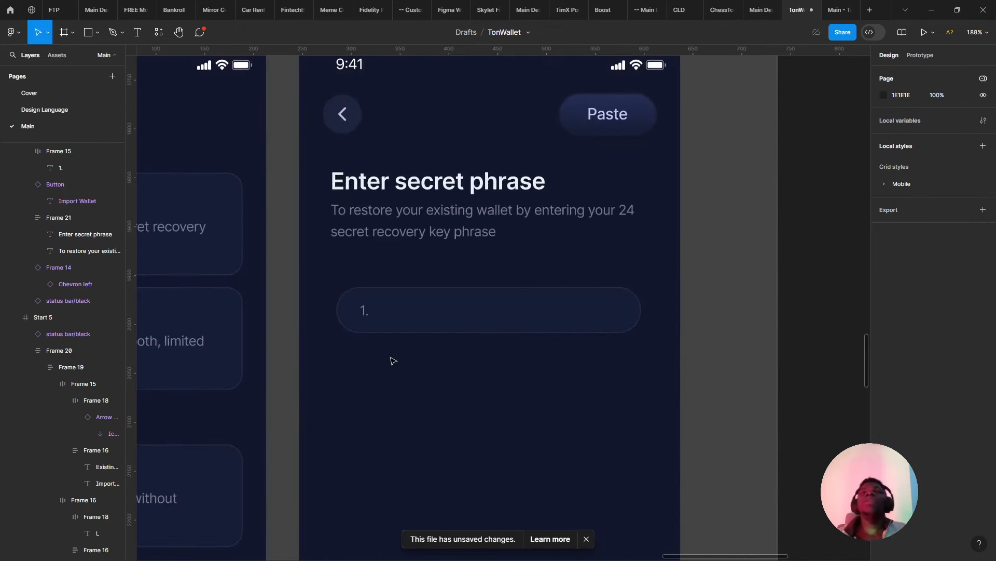
pyautogui.scroll(3, 393, 361)
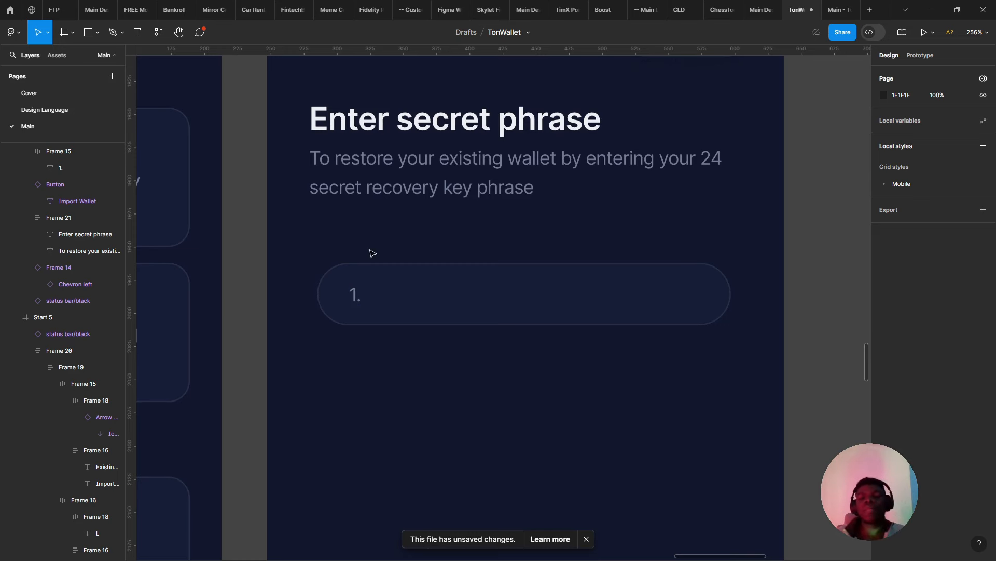
pyautogui.click(368, 291)
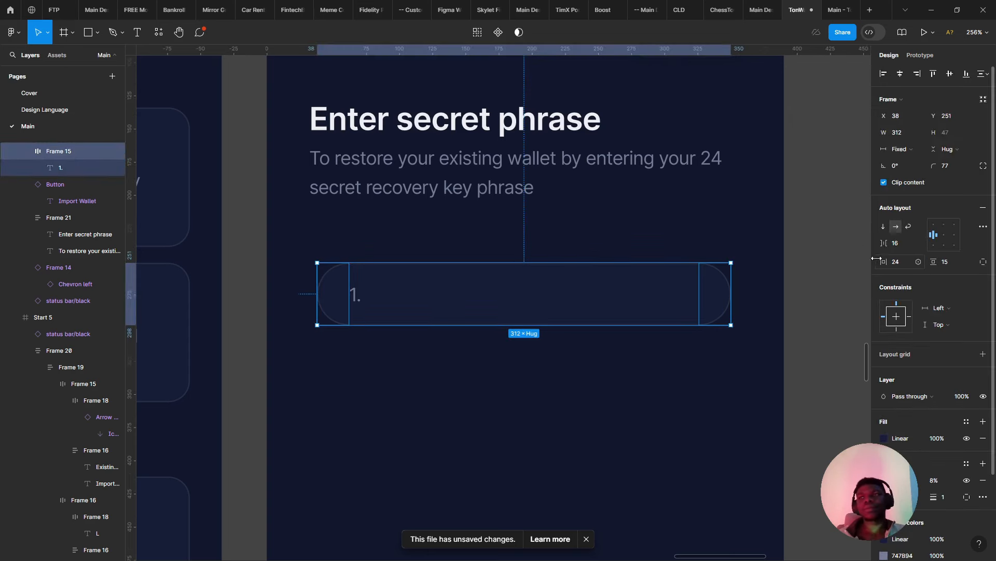
# - Set the pill's horizontal padding to 16 and nudge it left
pyautogui.moveTo(876, 256); pyautogui.dragTo(870, 254)
pyautogui.click(906, 262)
pyautogui.write('1')
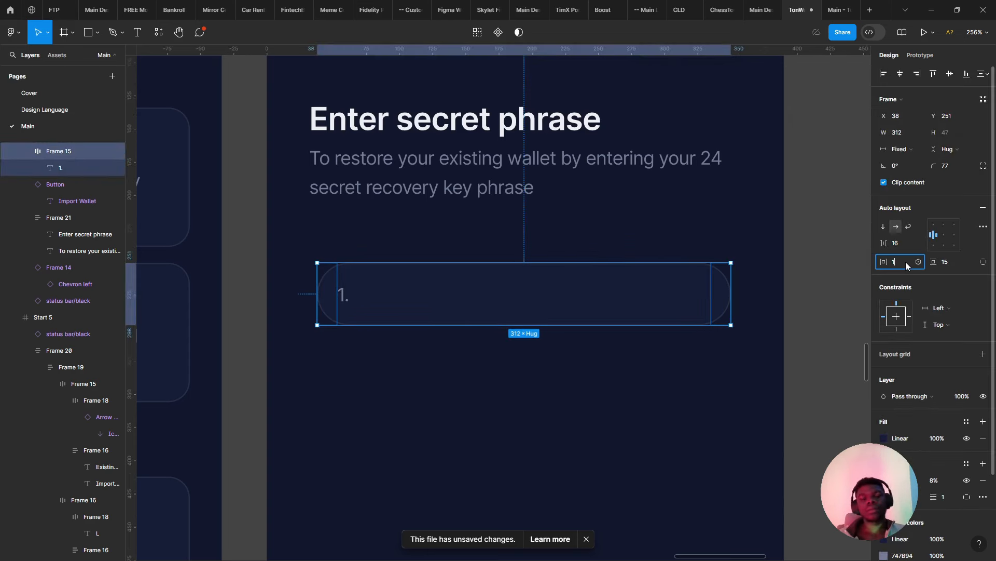
pyautogui.write('6')
pyautogui.press('Return')
pyautogui.click(573, 229)
pyautogui.moveTo(469, 280); pyautogui.dragTo(414, 285)
# - Show Start 6's layout grid, align the pill to it, and widen it to 341 px
pyautogui.click(467, 382)
pyautogui.click(468, 383)
pyautogui.click(950, 215)
pyautogui.moveTo(363, 140); pyautogui.dragTo(350, 136)
pyautogui.hscroll(3, 467, 249)
pyautogui.click(589, 299)
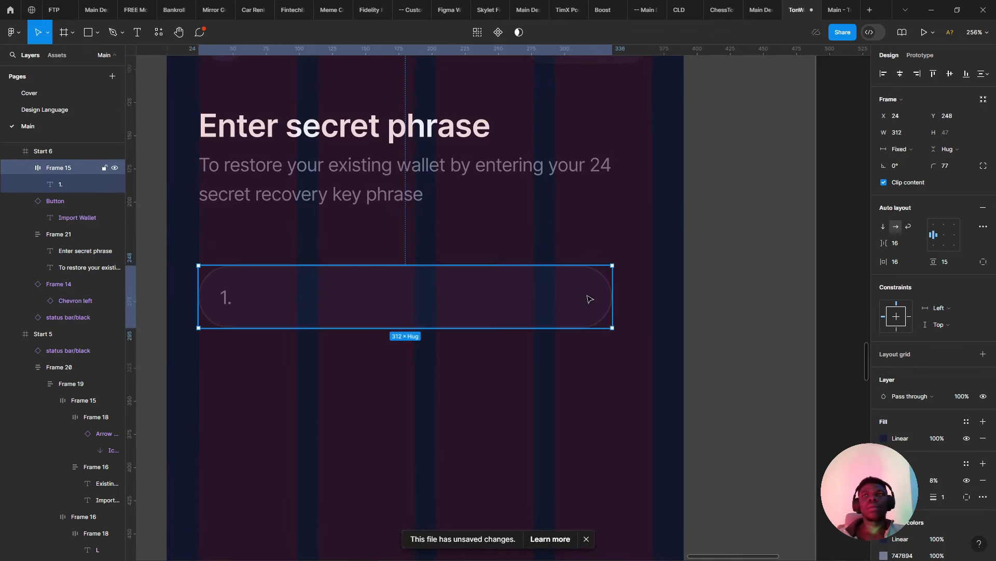
pyautogui.moveTo(612, 303); pyautogui.dragTo(649, 307)
# - Keep the pill's height hugging content and set its vertical padding to 12
pyautogui.scroll(-3, 428, 321)
pyautogui.moveTo(428, 323); pyautogui.dragTo(425, 332)
pyautogui.hotkey('ctrl', 'z')
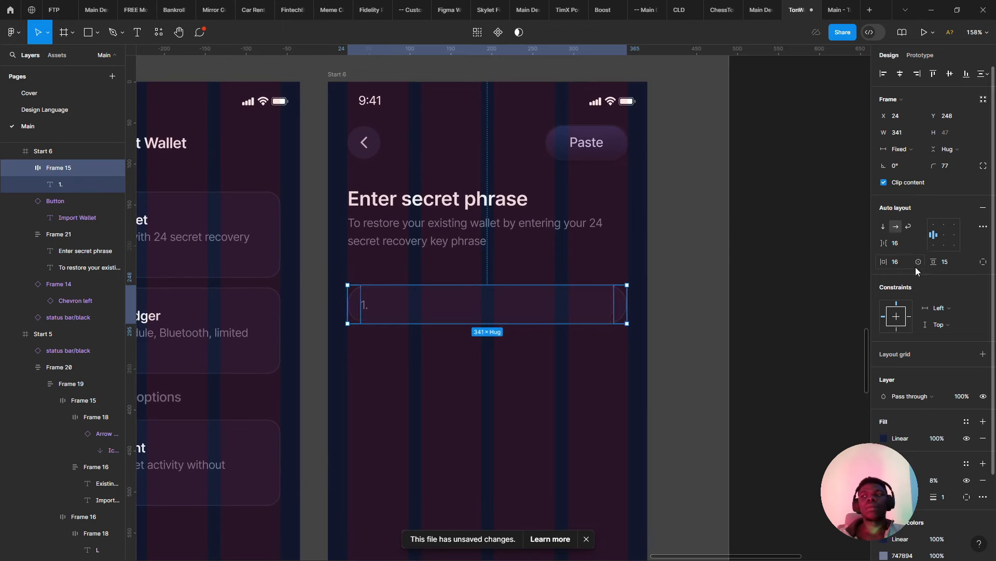
pyautogui.moveTo(934, 263); pyautogui.dragTo(942, 265)
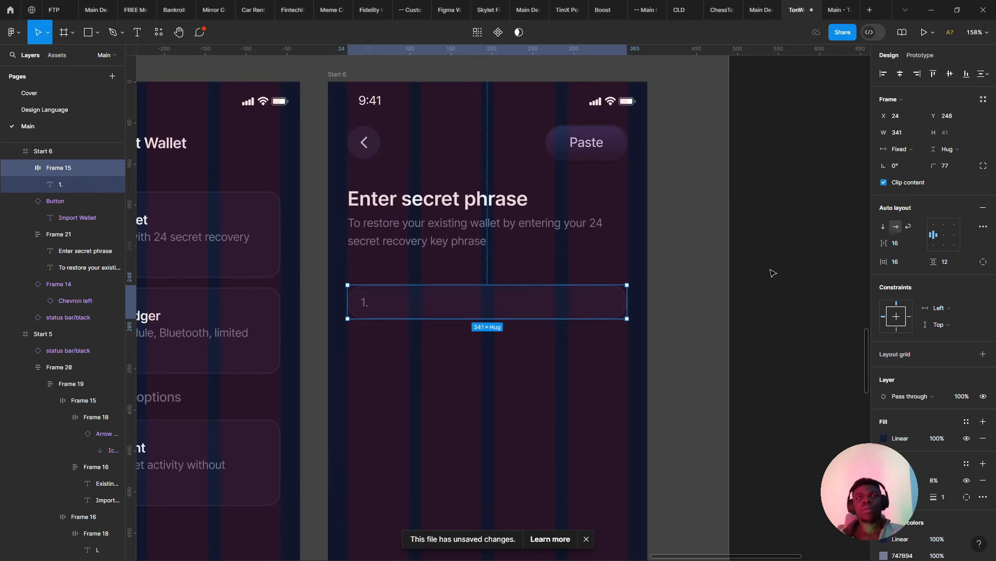
pyautogui.click(641, 314)
pyautogui.scroll(1, 444, 305)
pyautogui.scroll(2, 444, 305)
# - Set the "1." number's line height to 22
pyautogui.click(345, 306)
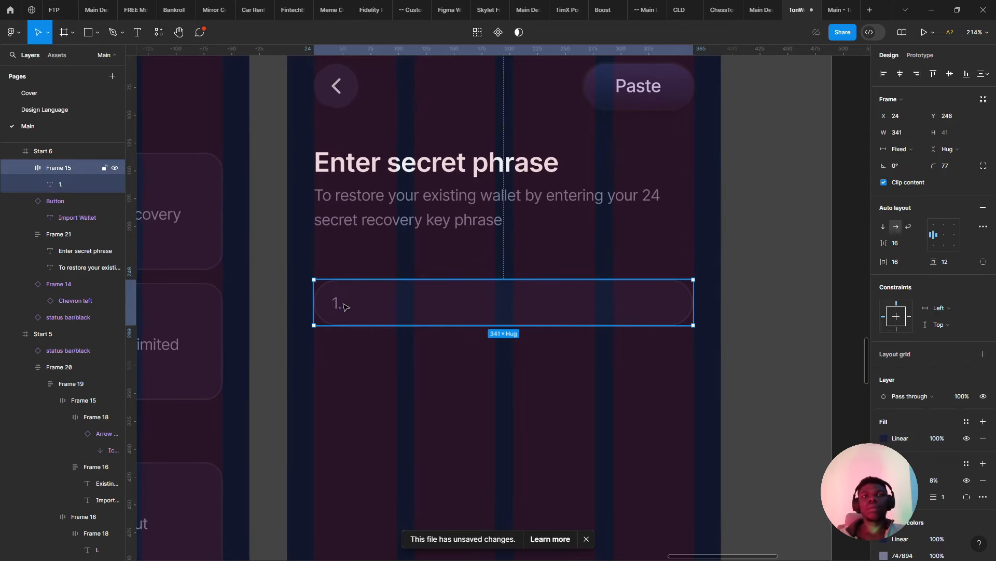
pyautogui.click(337, 302)
pyautogui.click(898, 266)
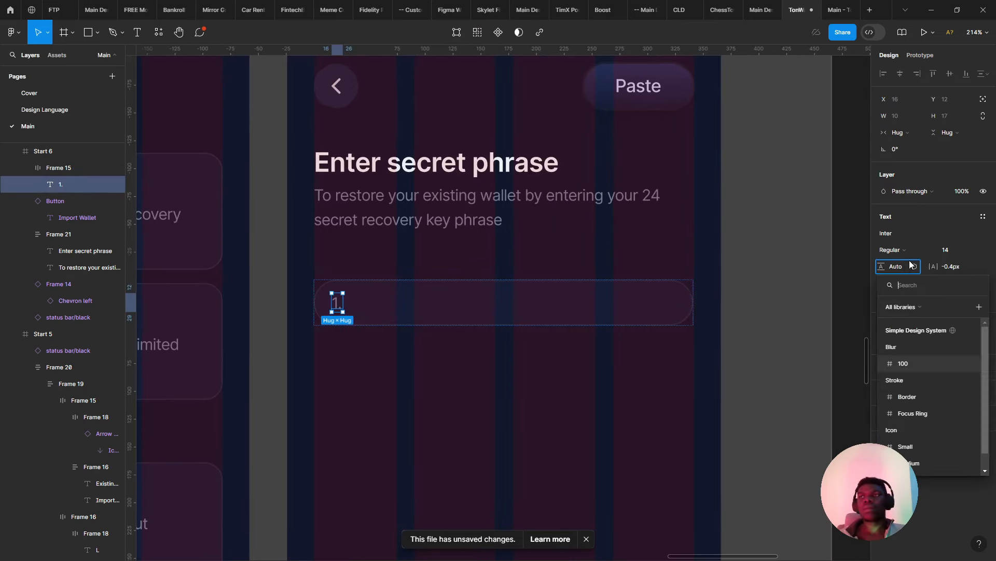
pyautogui.click(899, 268)
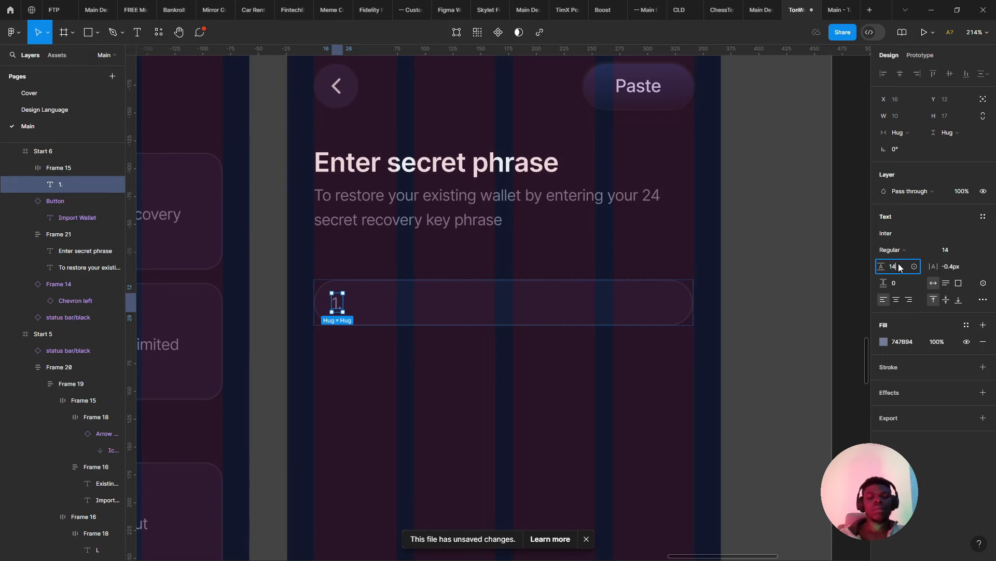
pyautogui.write('22')
pyautogui.press('Return')
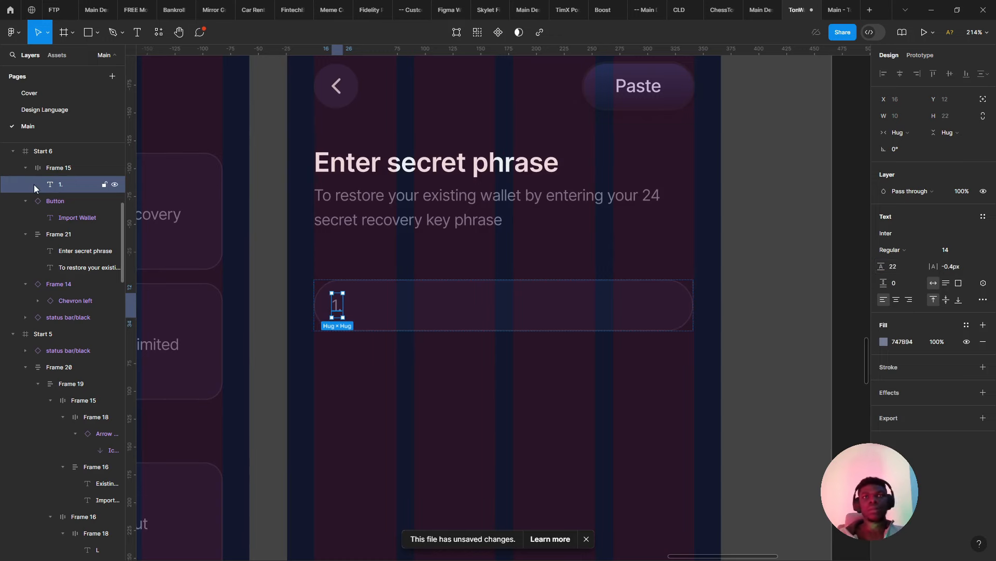
# - Check the pill's alignment against the heading group, then return to the TonWallet design file
pyautogui.click(345, 221)
pyautogui.scroll(-3, 368, 240)
pyautogui.scroll(2, 368, 240)
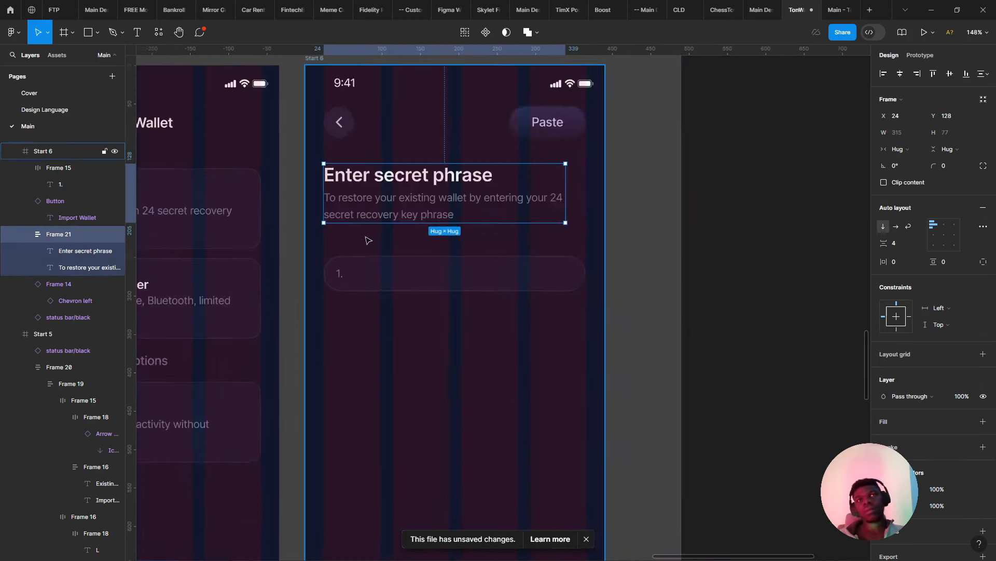
pyautogui.scroll(3, 368, 240)
pyautogui.click(327, 296)
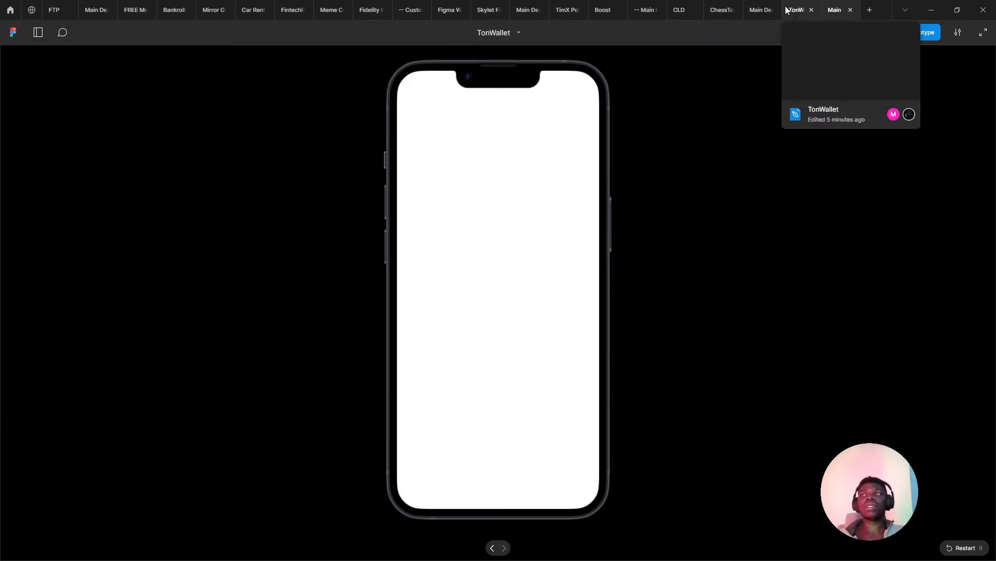
pyautogui.click(786, 7)
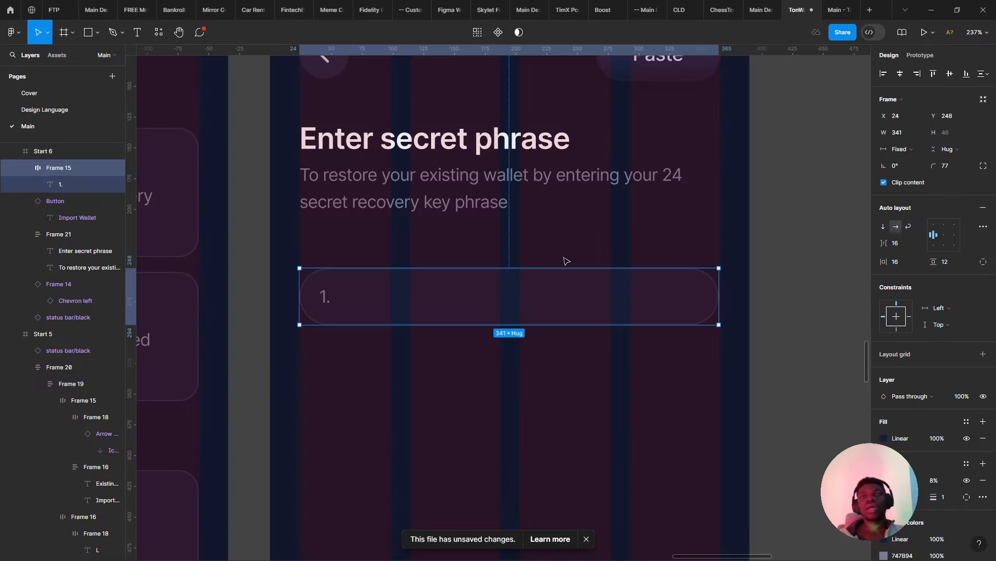